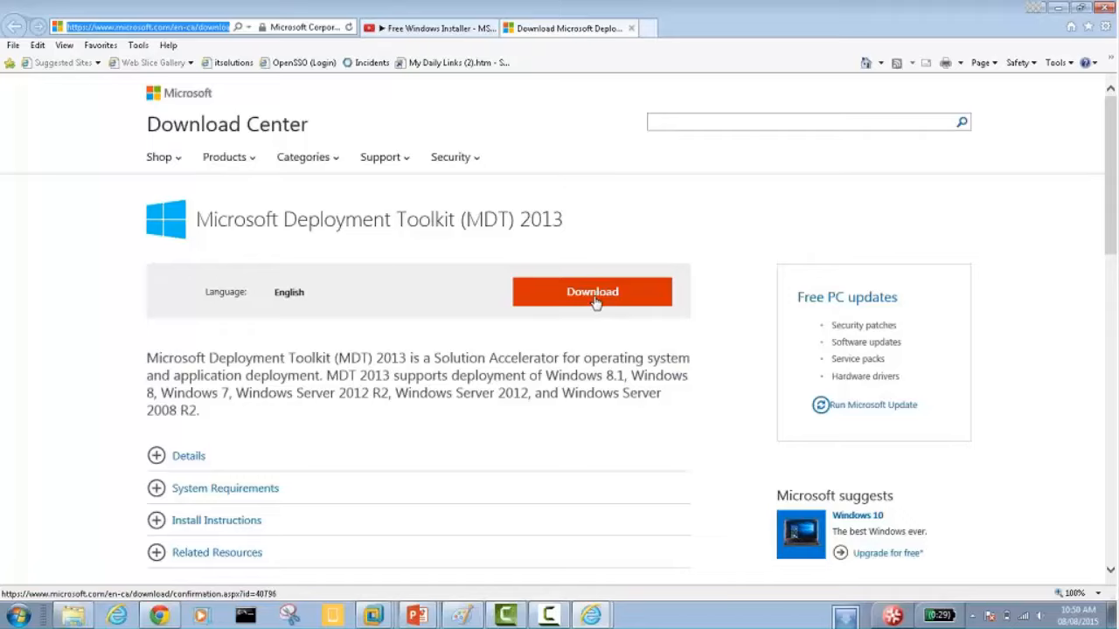
Select MicrosoftDeploymentToolkit2013_x64.msi for download and always allow microsoft.com pop-ups
{"action": "left_click", "coordinate": [594, 301]}
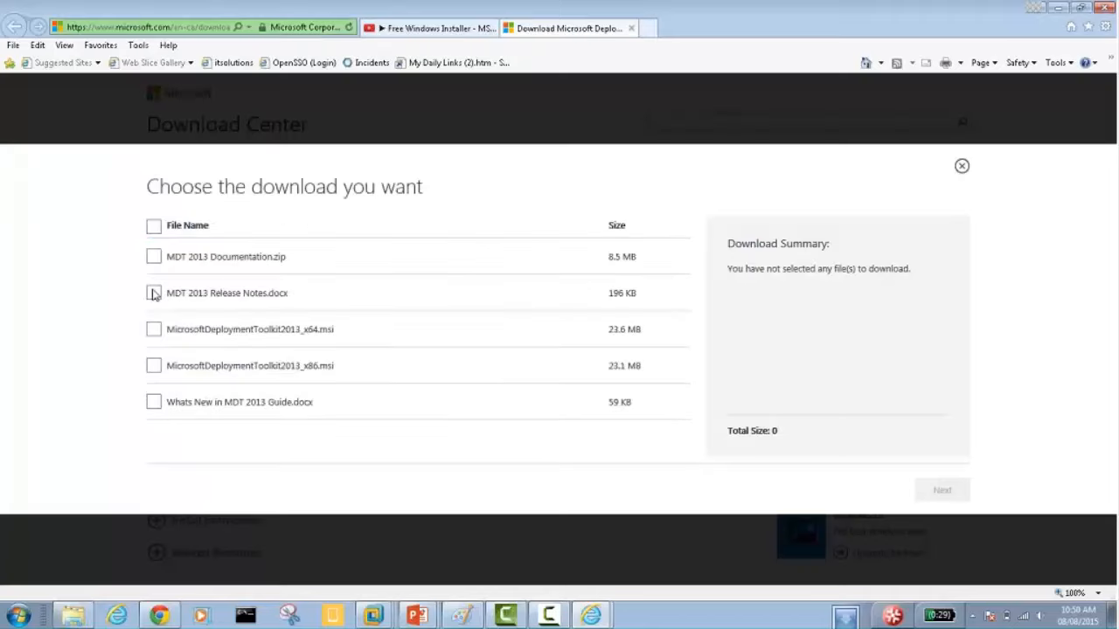
{"action": "left_click", "coordinate": [153, 336]}
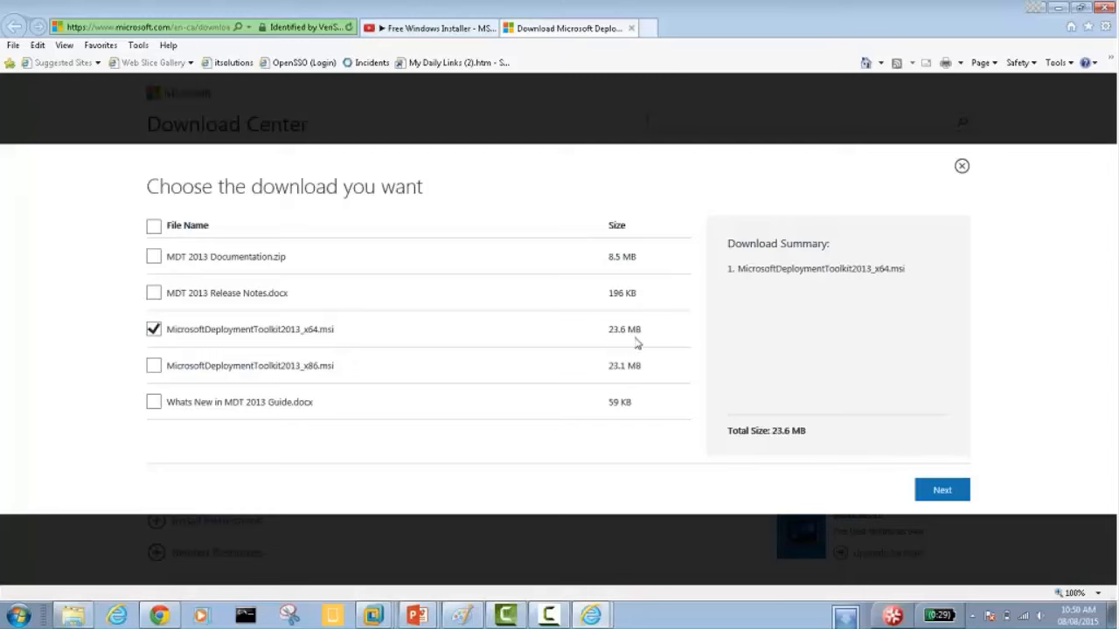
{"action": "left_click", "coordinate": [944, 493]}
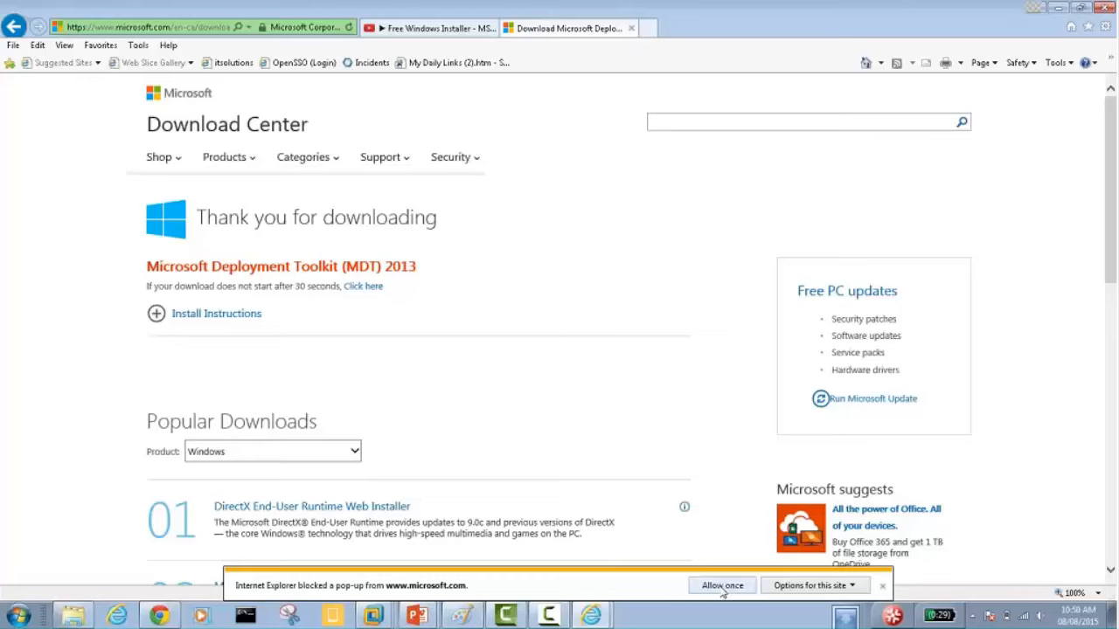
{"action": "left_click", "coordinate": [786, 593]}
{"action": "left_click", "coordinate": [907, 569]}
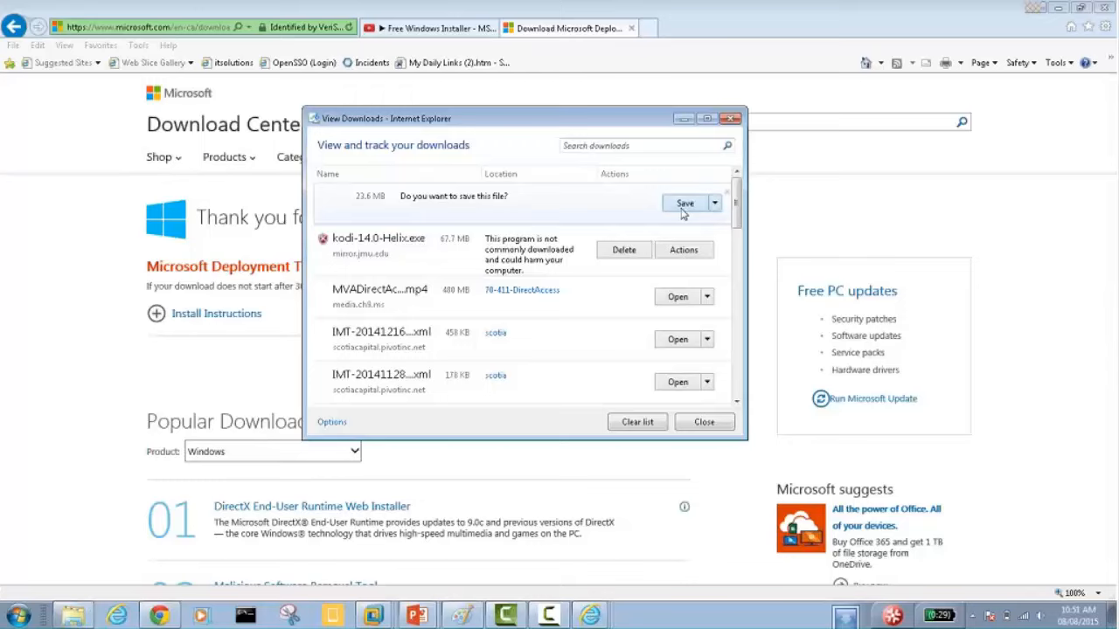
Save the MDT x64 installer, retrying the failed download once, then close the downloads list
{"action": "left_click", "coordinate": [683, 210]}
{"action": "left_click", "coordinate": [699, 425]}
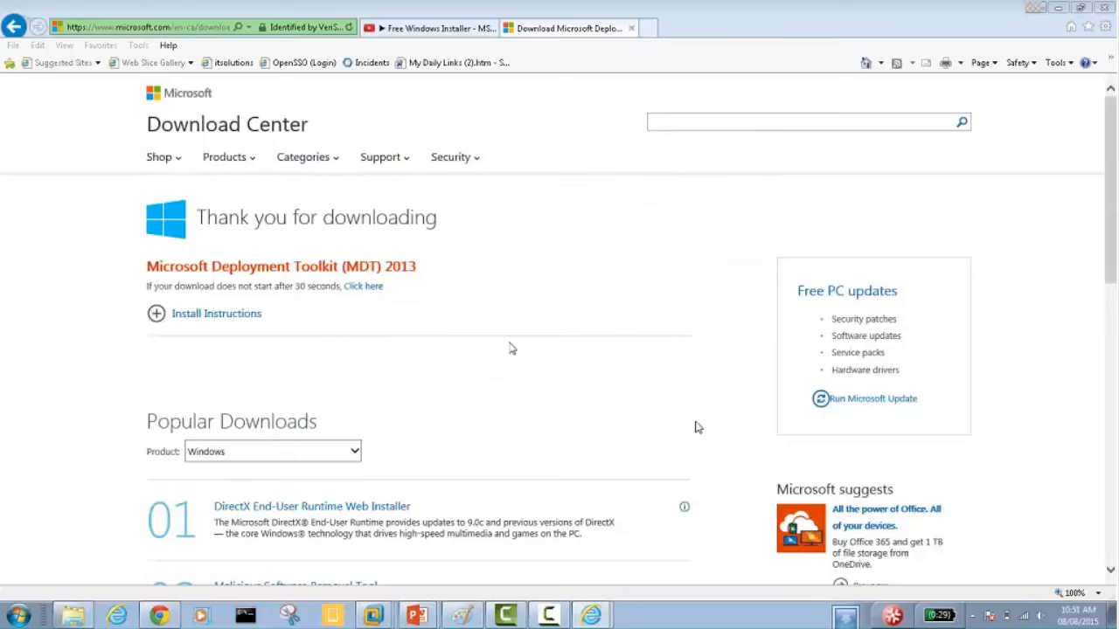
{"action": "left_click", "coordinate": [364, 286]}
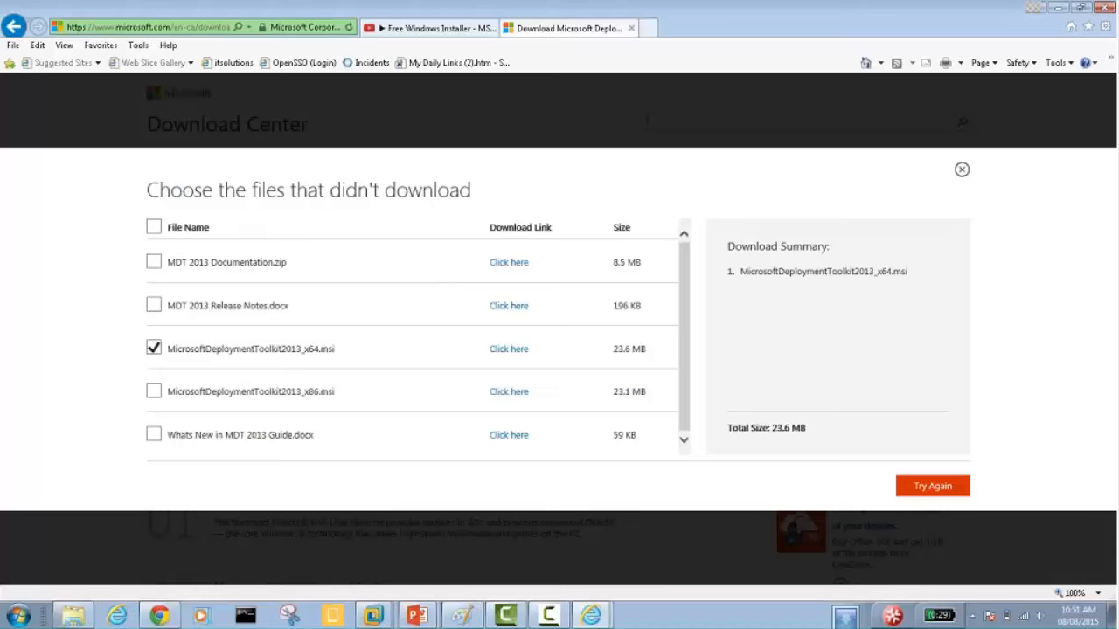
{"action": "left_click", "coordinate": [904, 489]}
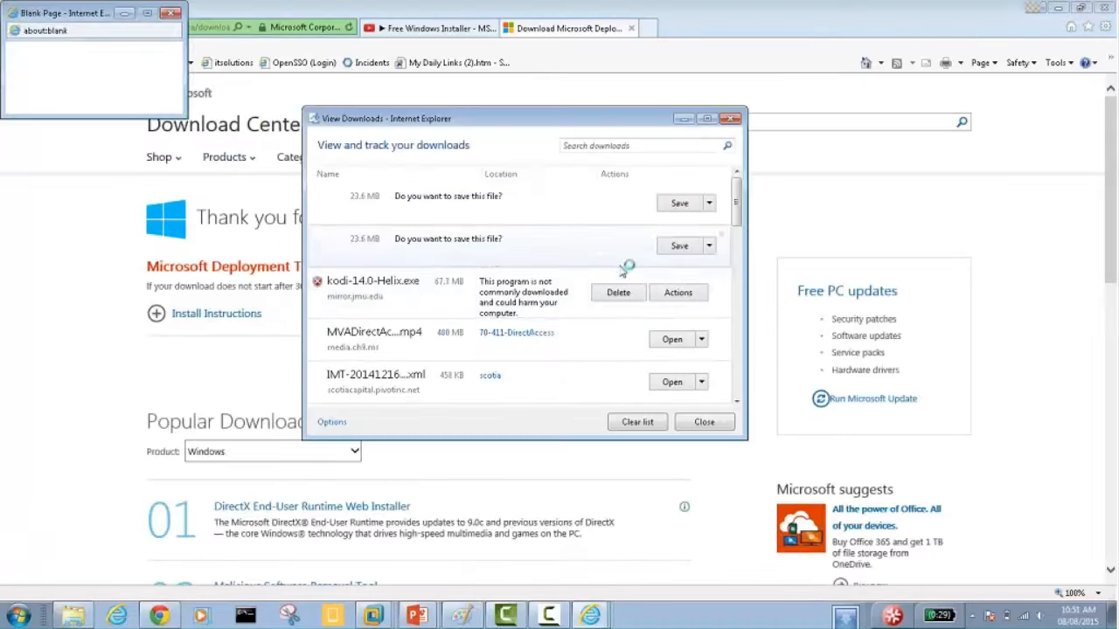
{"action": "left_click", "coordinate": [680, 210]}
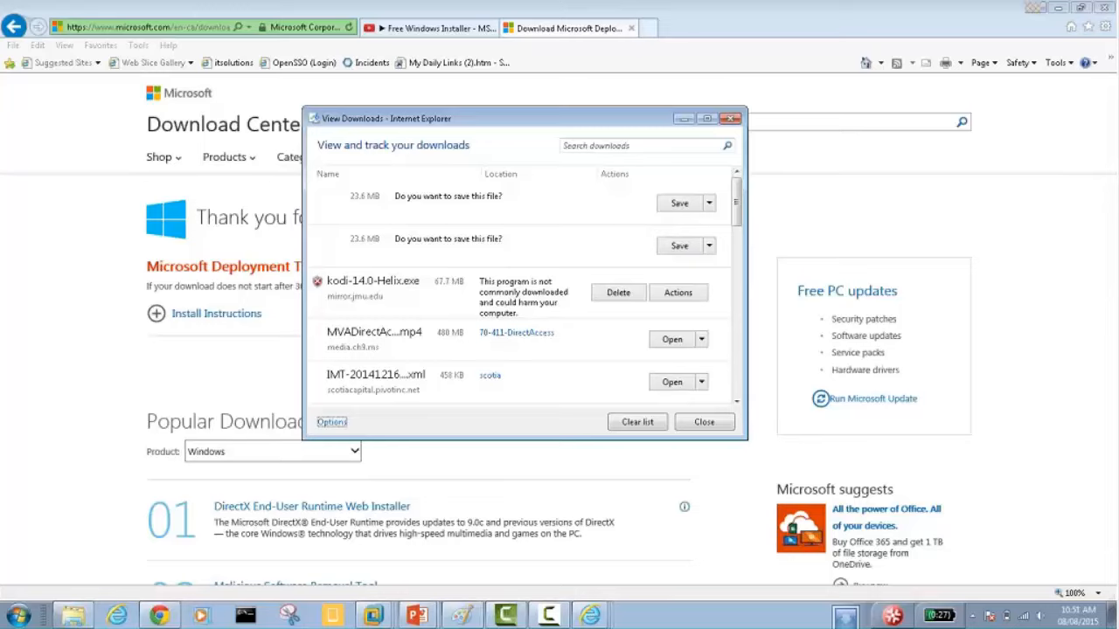
{"action": "left_click", "coordinate": [703, 423]}
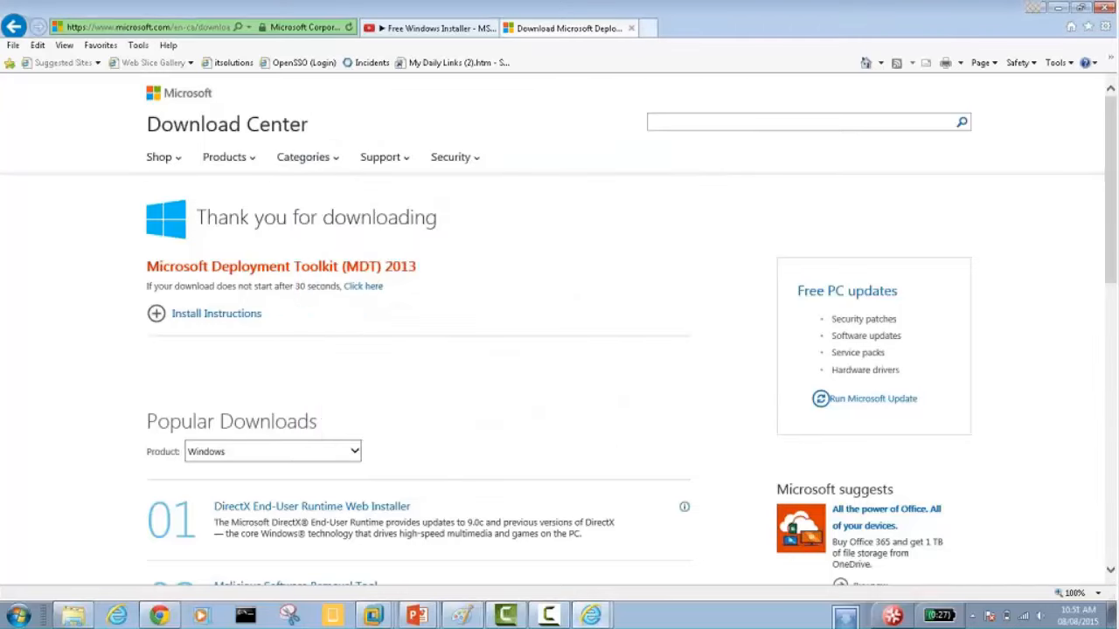
{"action": "left_click", "coordinate": [197, 29]}
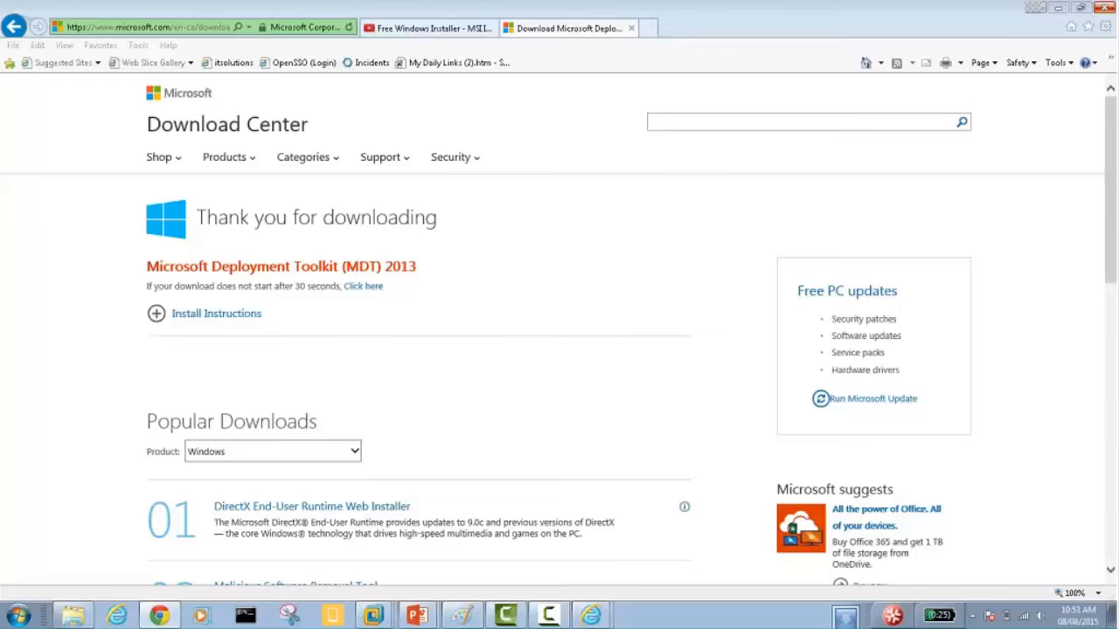
Browse Explorer to EDU > TECHNOLOGIES > SCCM_STUFF > SOFT > MDT2013
{"action": "left_click", "coordinate": [81, 615]}
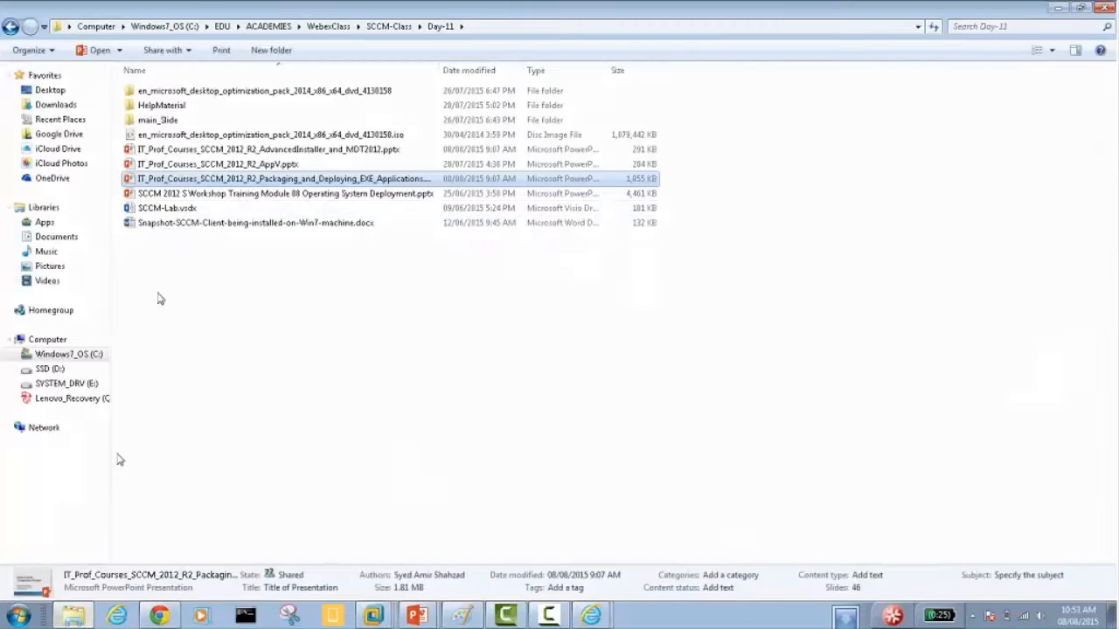
{"action": "left_click", "coordinate": [221, 26]}
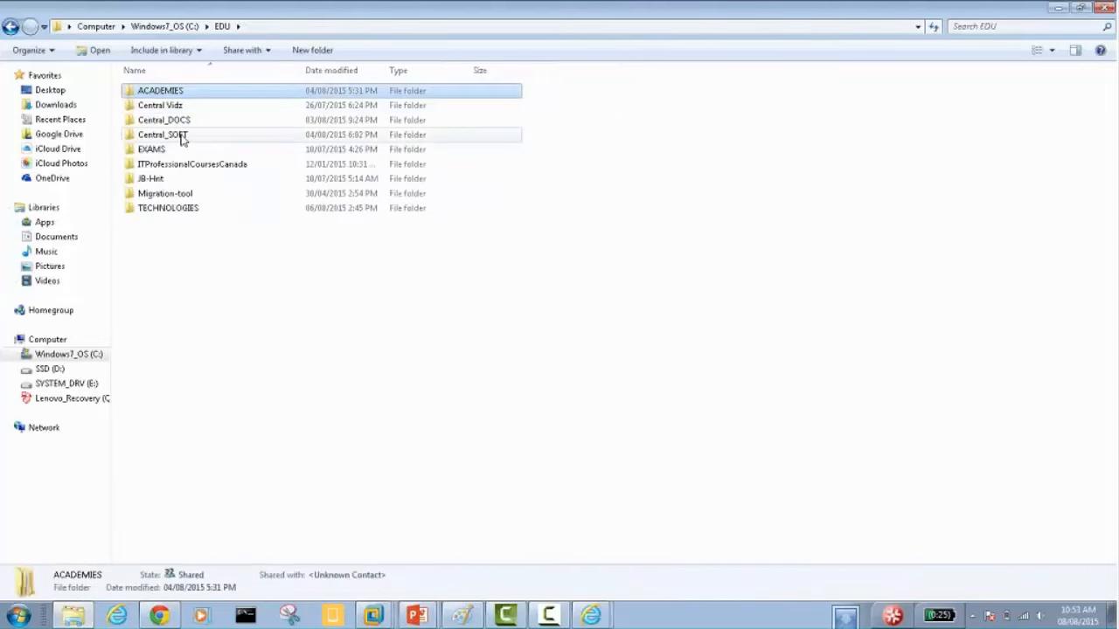
{"action": "mouse_move", "coordinate": [181, 140]}
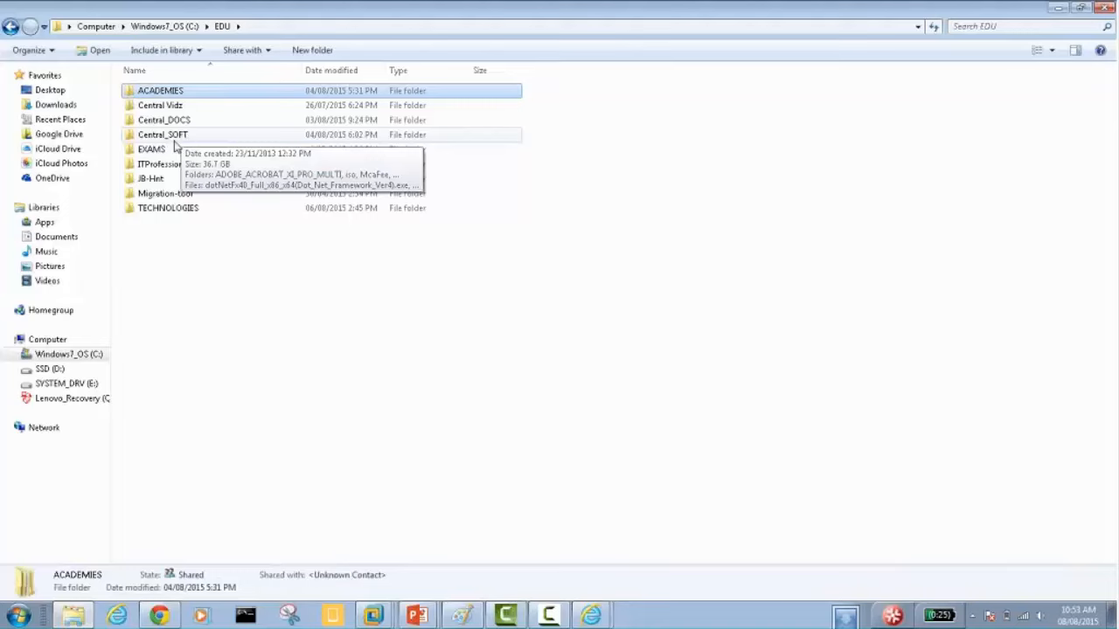
{"action": "left_click", "coordinate": [181, 215], "text": "ctrl"}
{"action": "double_click", "coordinate": [181, 215]}
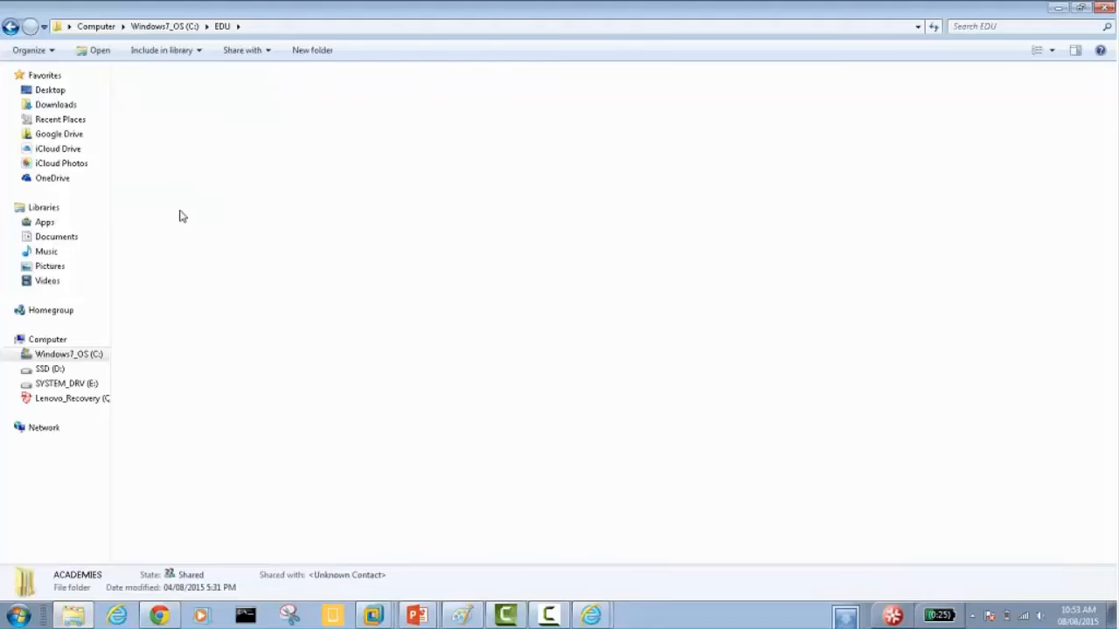
{"action": "double_click", "coordinate": [180, 164]}
{"action": "double_click", "coordinate": [179, 137]}
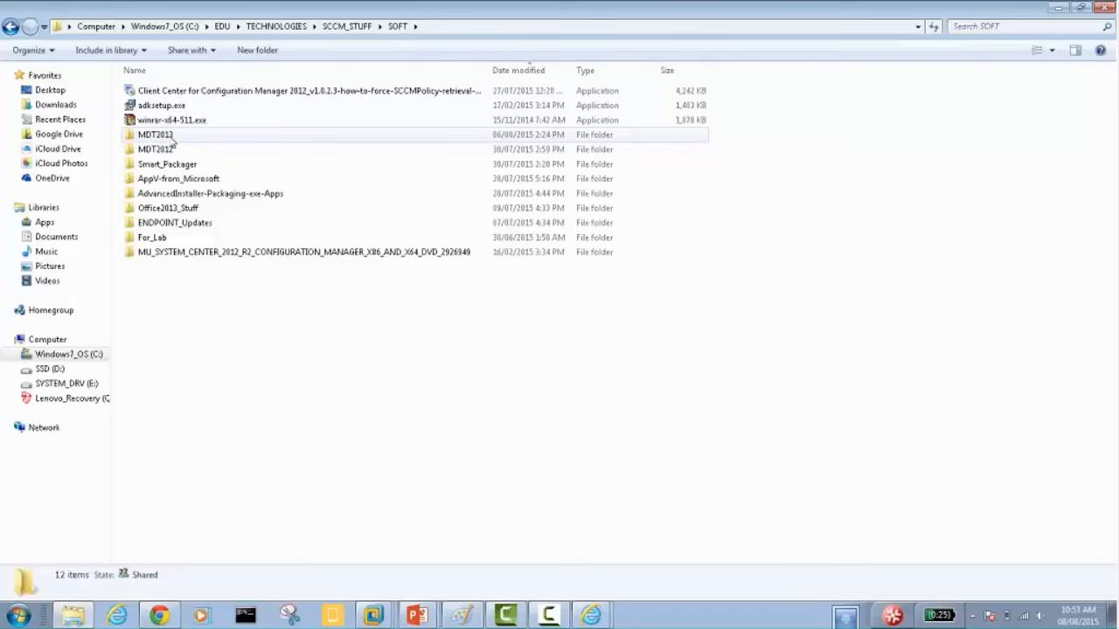
{"action": "double_click", "coordinate": [157, 134]}
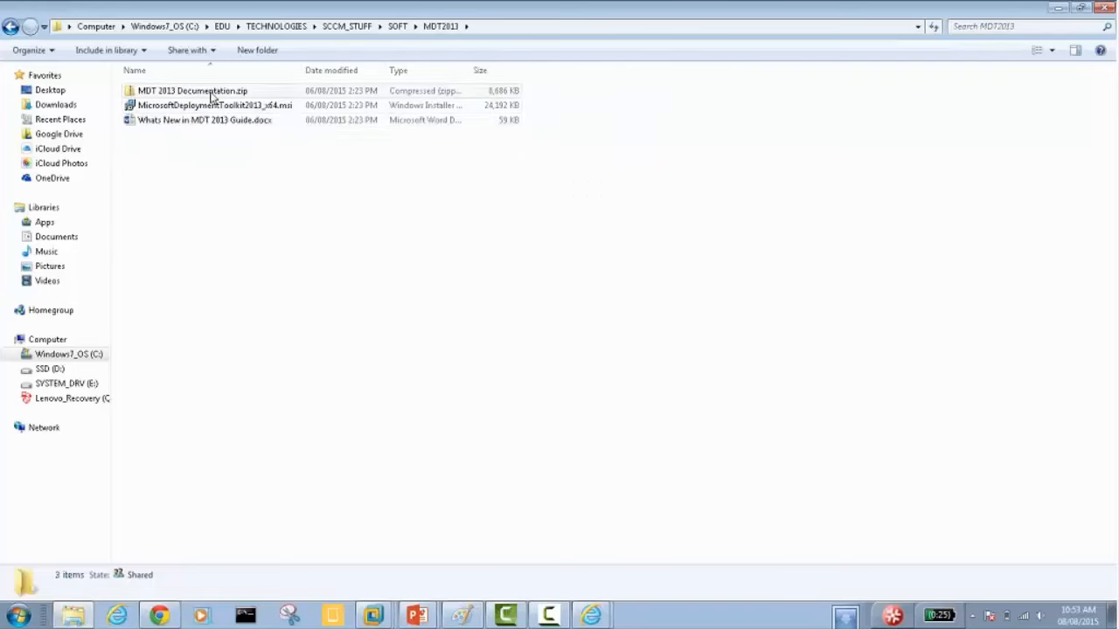
Copy the MDT 2013 x64 .msi installer and bring VMware Workstation forward
{"action": "right_click", "coordinate": [233, 107]}
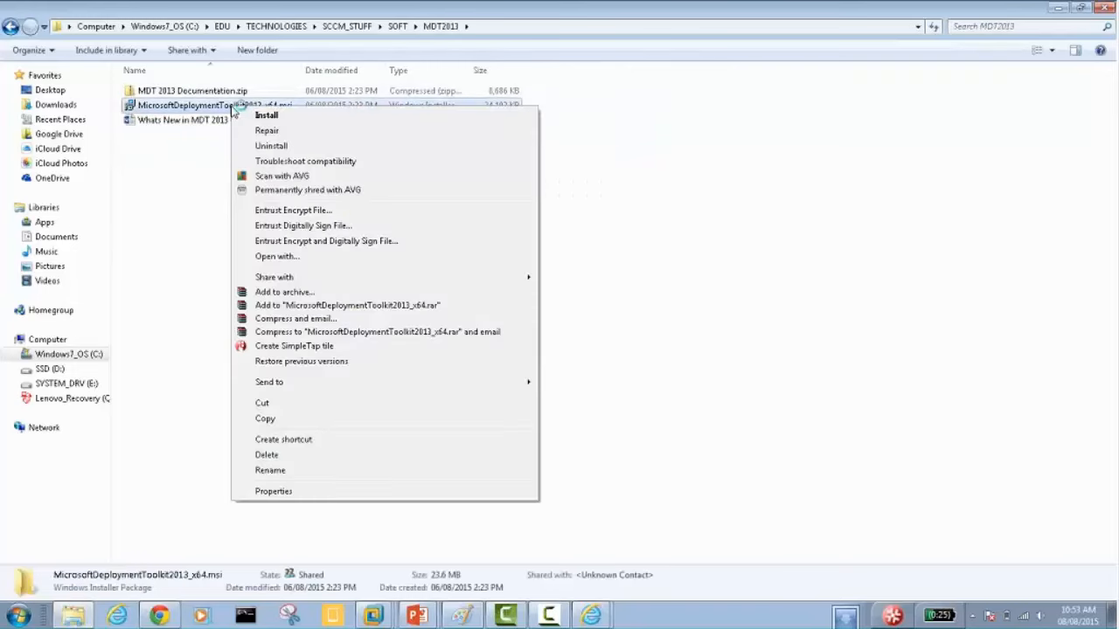
{"action": "left_click", "coordinate": [300, 424]}
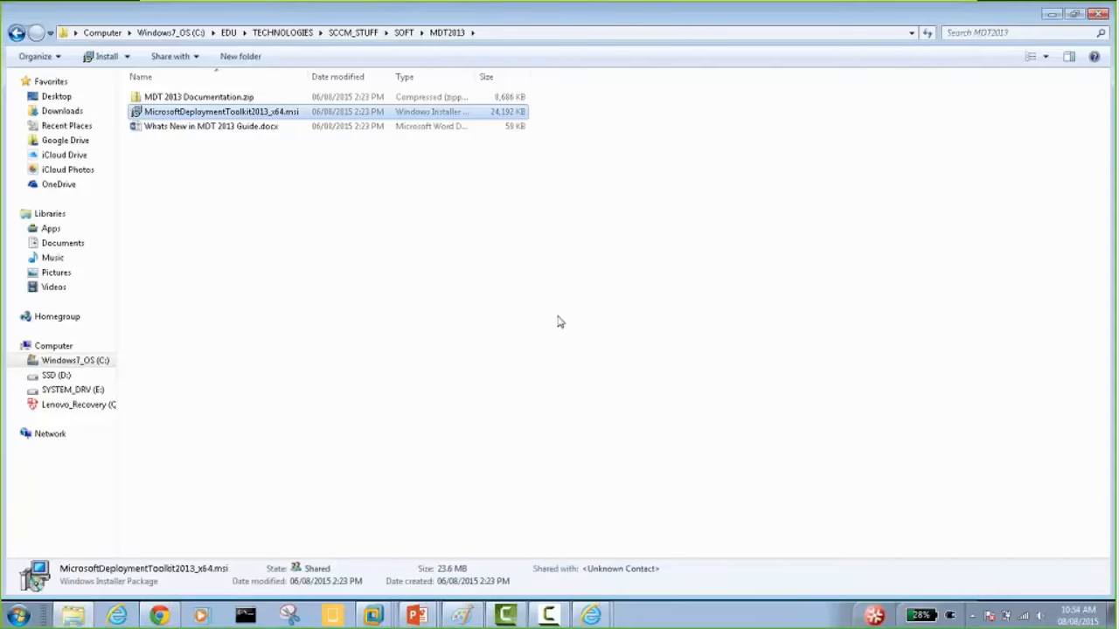
{"action": "right_click", "coordinate": [234, 120]}
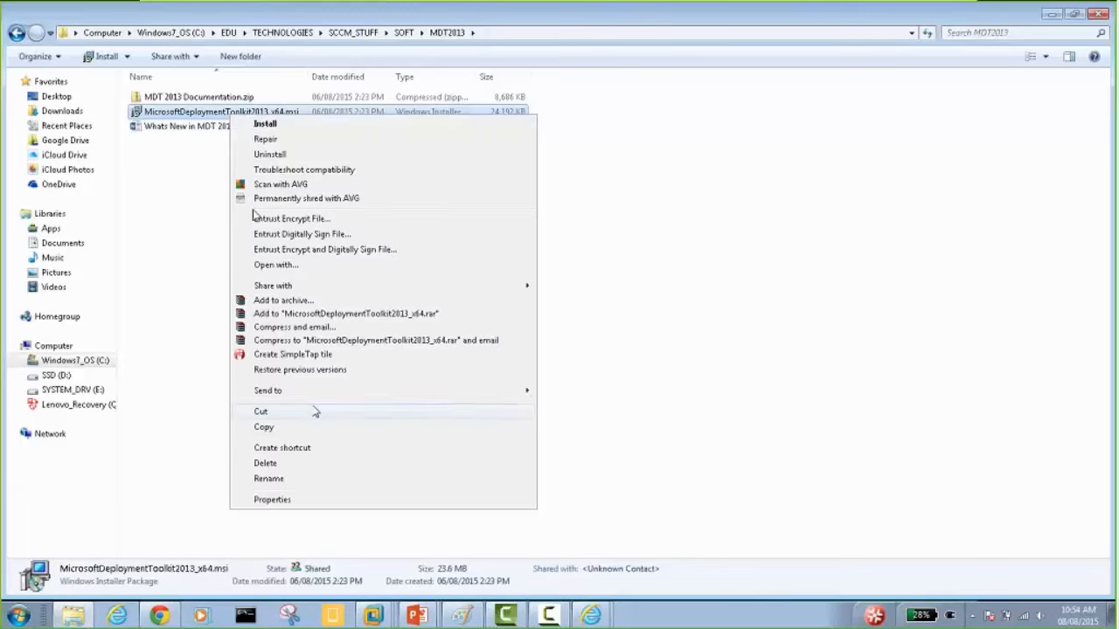
{"action": "left_click", "coordinate": [311, 430]}
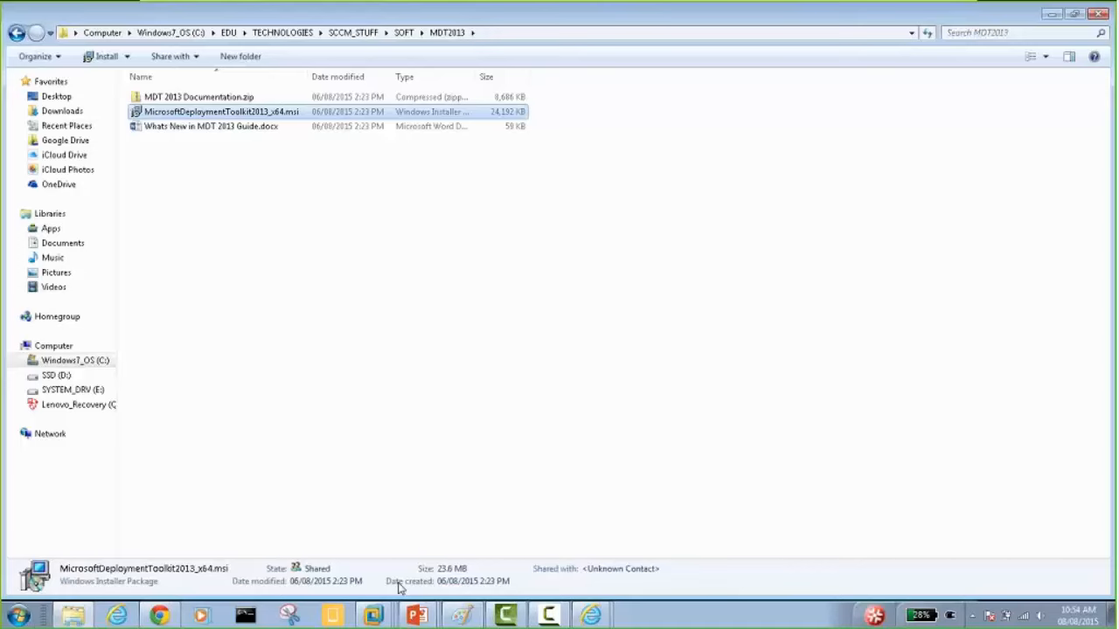
{"action": "left_click", "coordinate": [374, 617]}
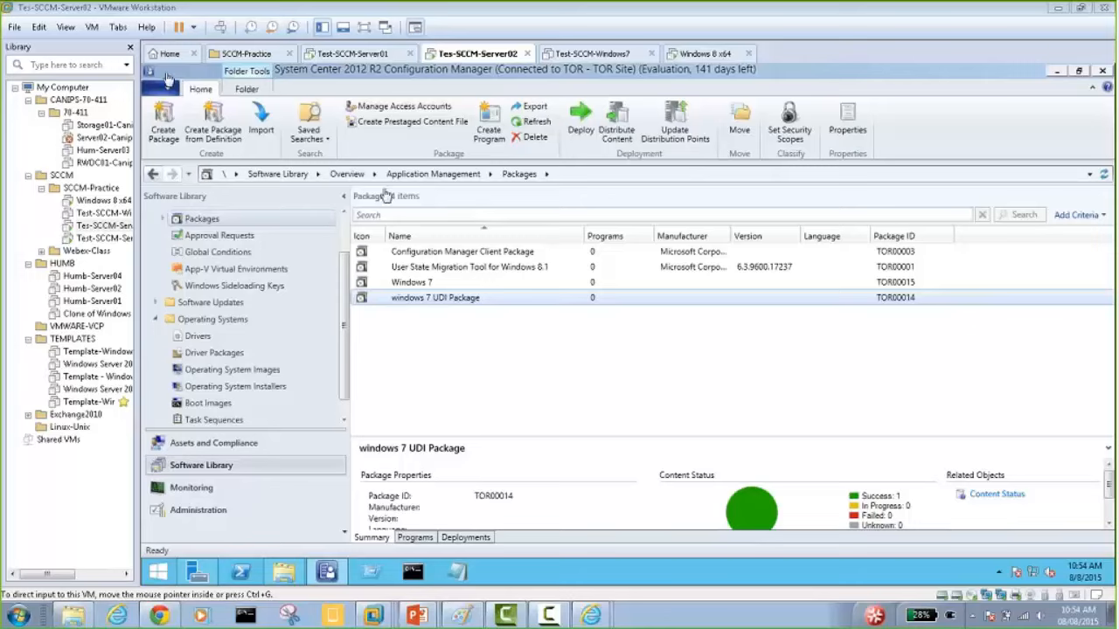
Hide the library and revert Tes-SCCM-Server02 to Snapshot 3 through Snapshot Manager
{"action": "left_click", "coordinate": [130, 48]}
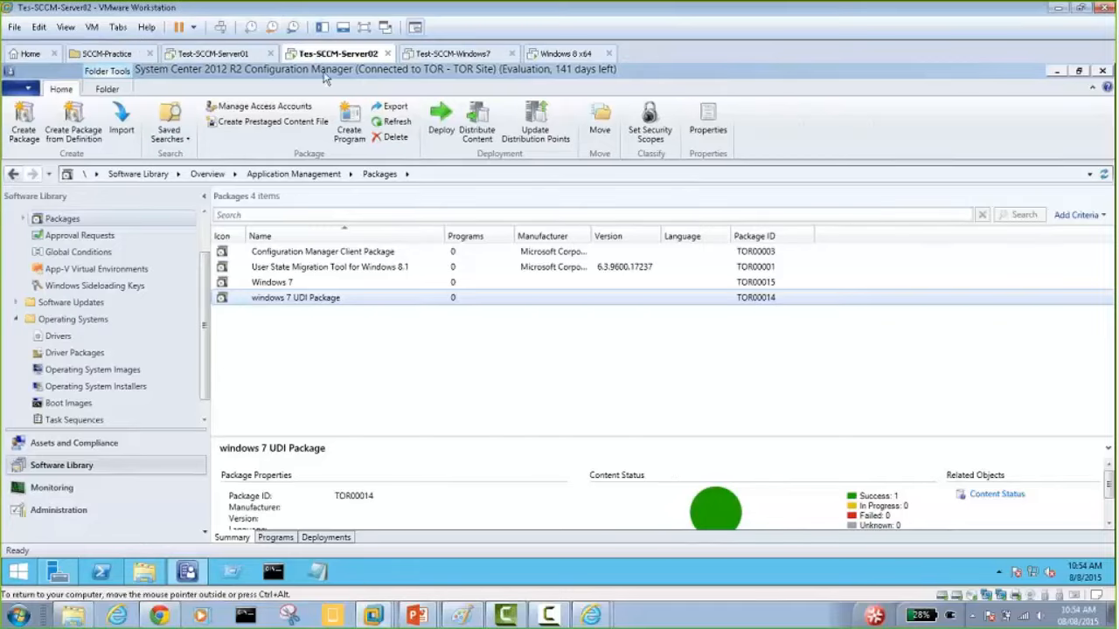
{"action": "right_click", "coordinate": [323, 58]}
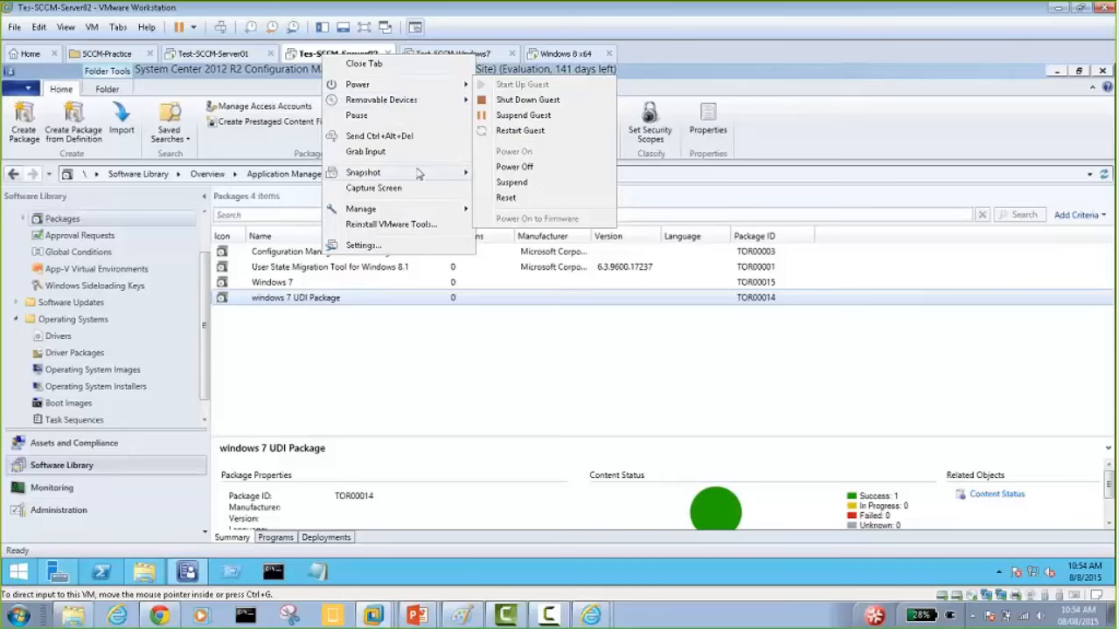
{"action": "mouse_move", "coordinate": [418, 172]}
{"action": "left_click", "coordinate": [579, 210]}
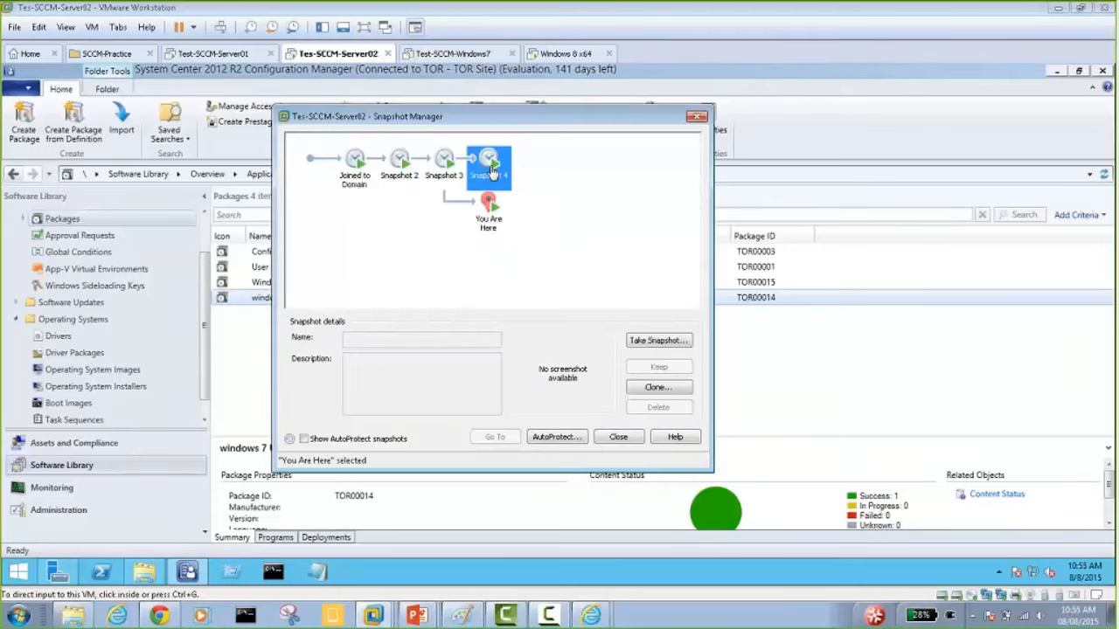
{"action": "left_click", "coordinate": [492, 173]}
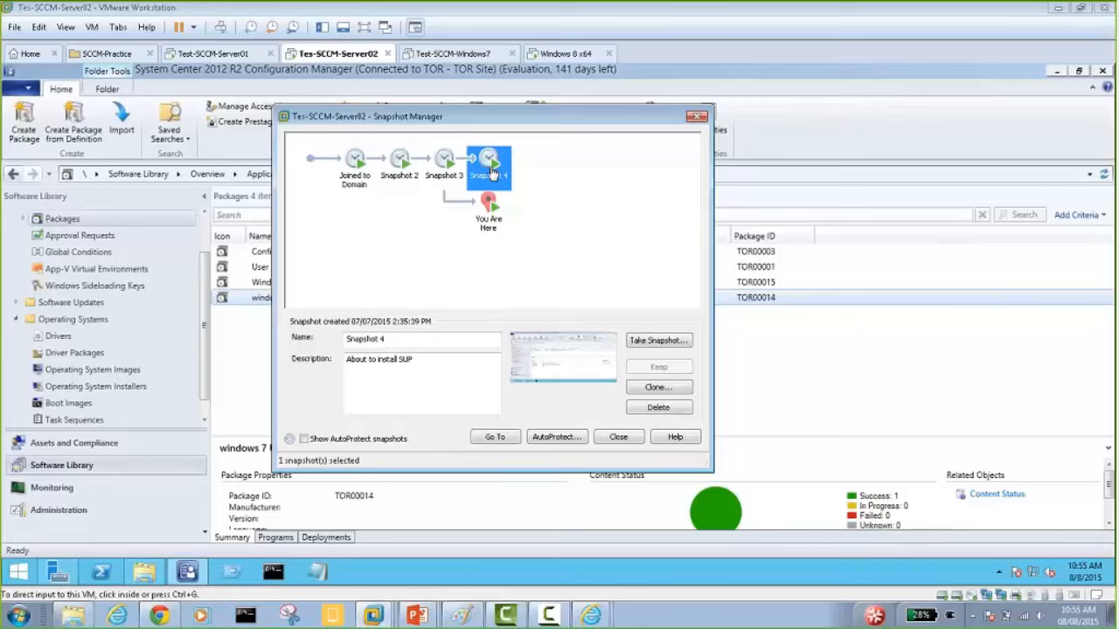
{"action": "left_click", "coordinate": [444, 164]}
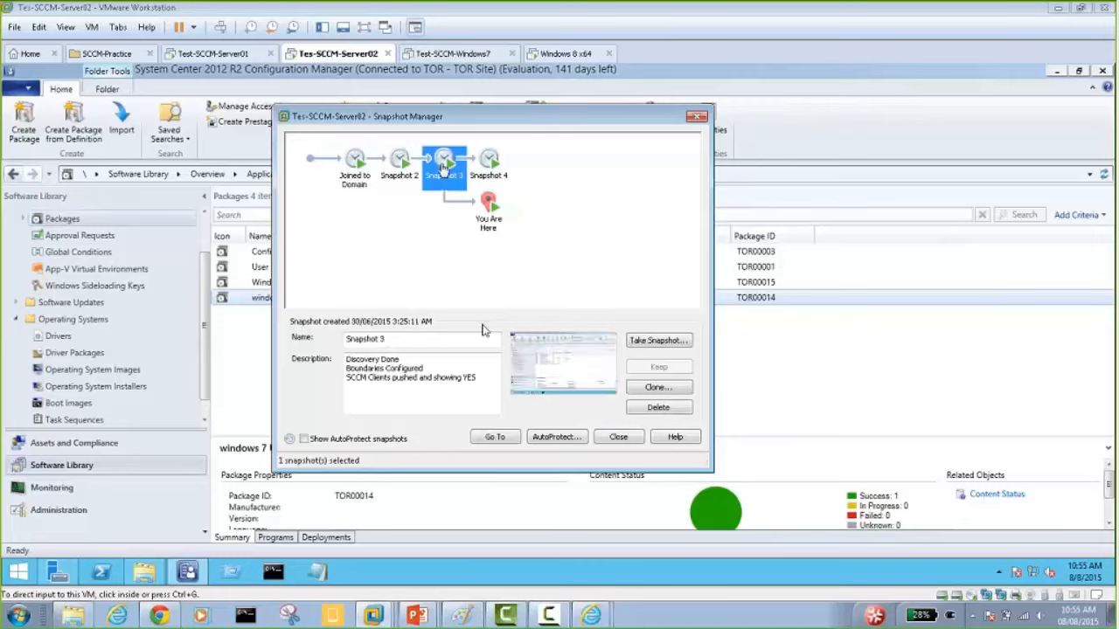
{"action": "left_click", "coordinate": [498, 438]}
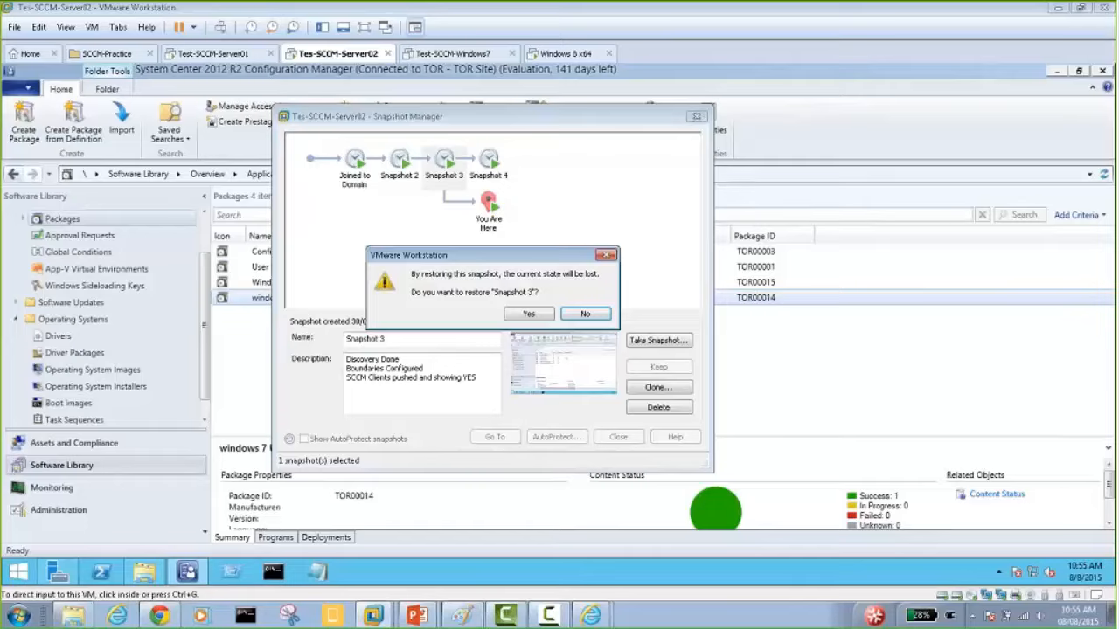
{"action": "left_click", "coordinate": [527, 315]}
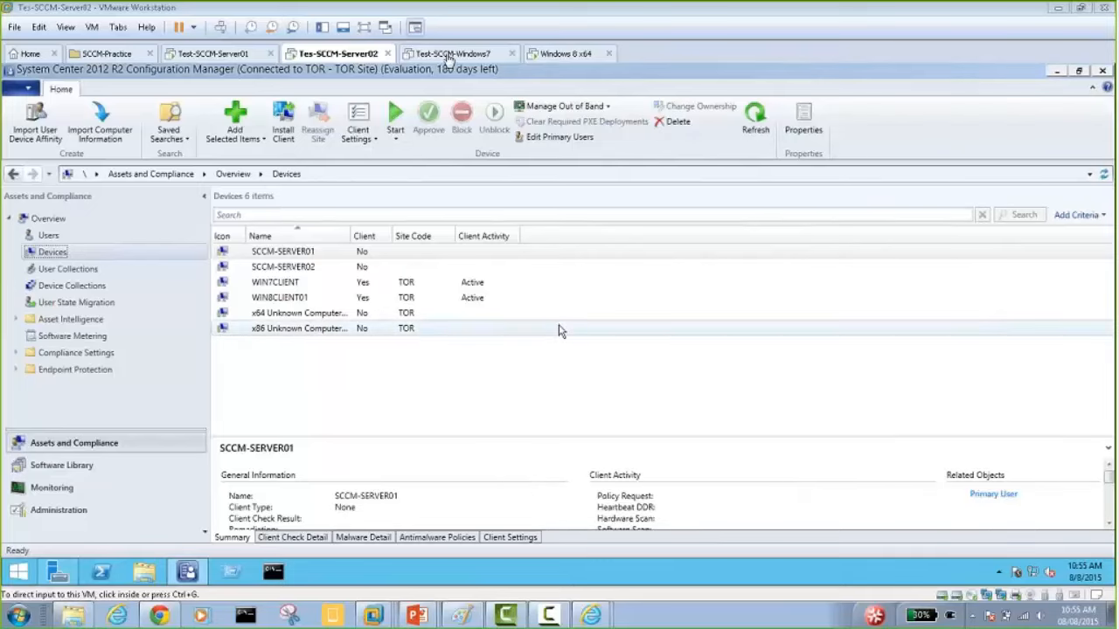
Power on Test-SCCM-Windows7 and look over the other VM tabs
{"action": "left_click", "coordinate": [453, 53]}
{"action": "left_click", "coordinate": [131, 105]}
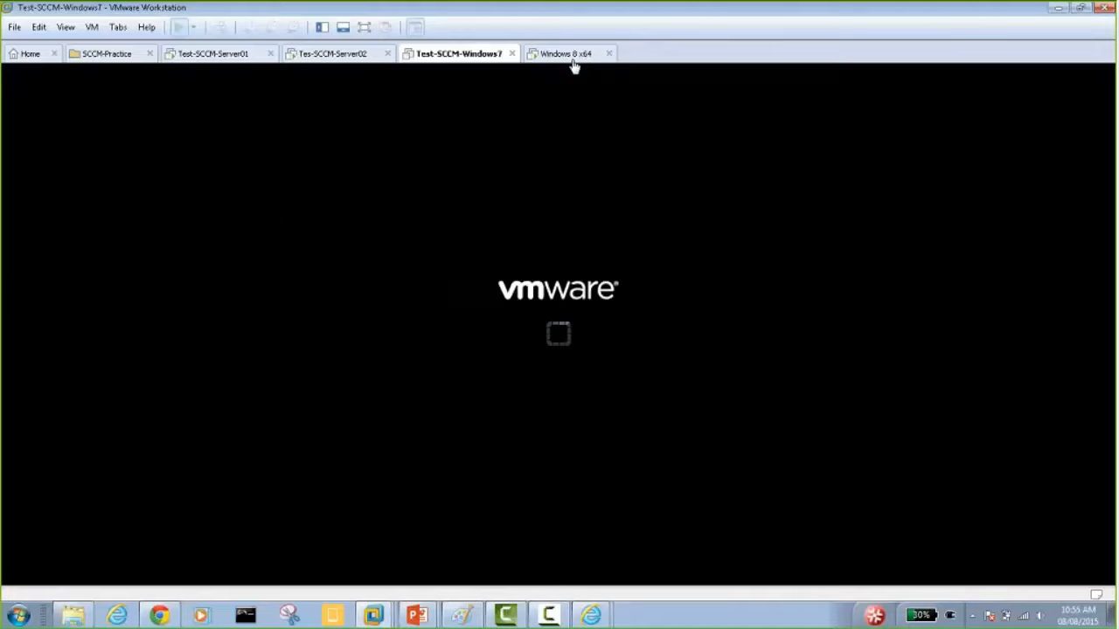
{"action": "left_click", "coordinate": [567, 54]}
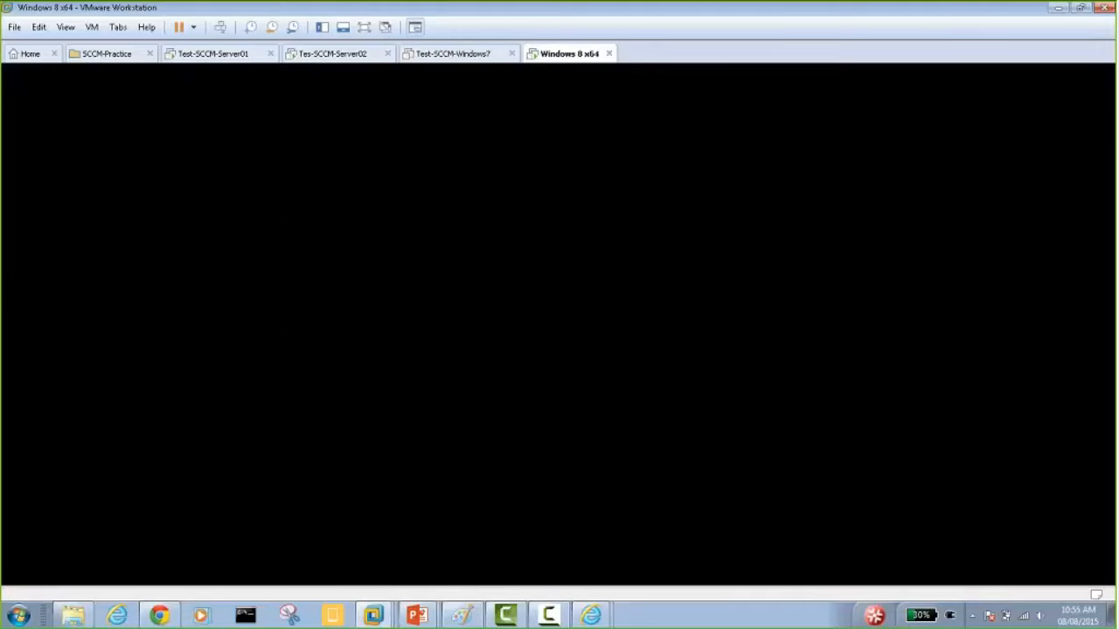
{"action": "left_click", "coordinate": [333, 54]}
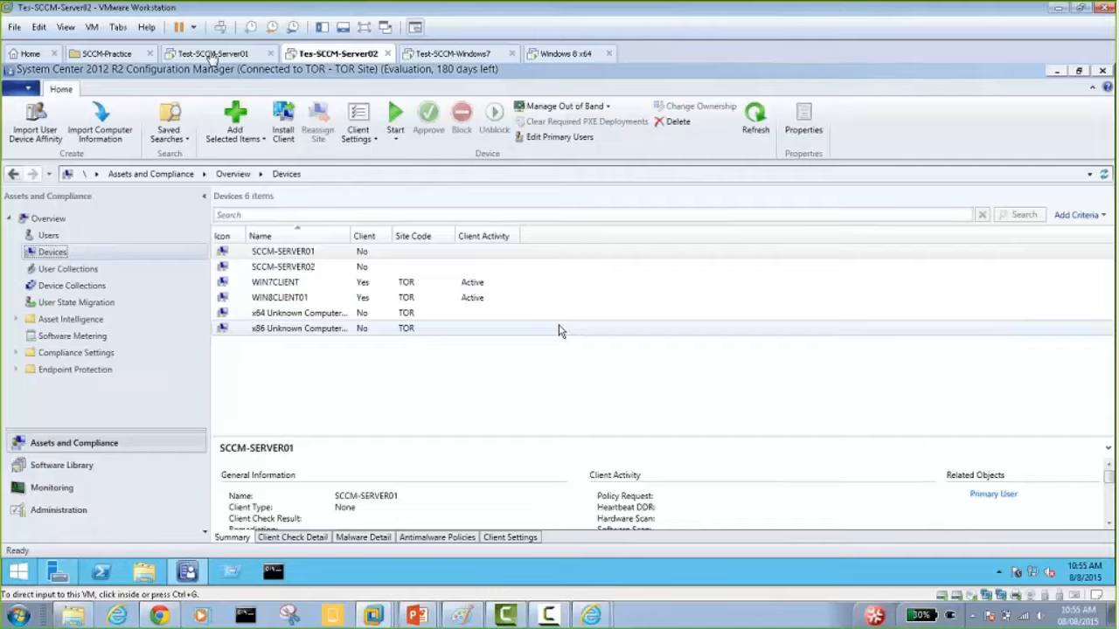
{"action": "left_click", "coordinate": [211, 56]}
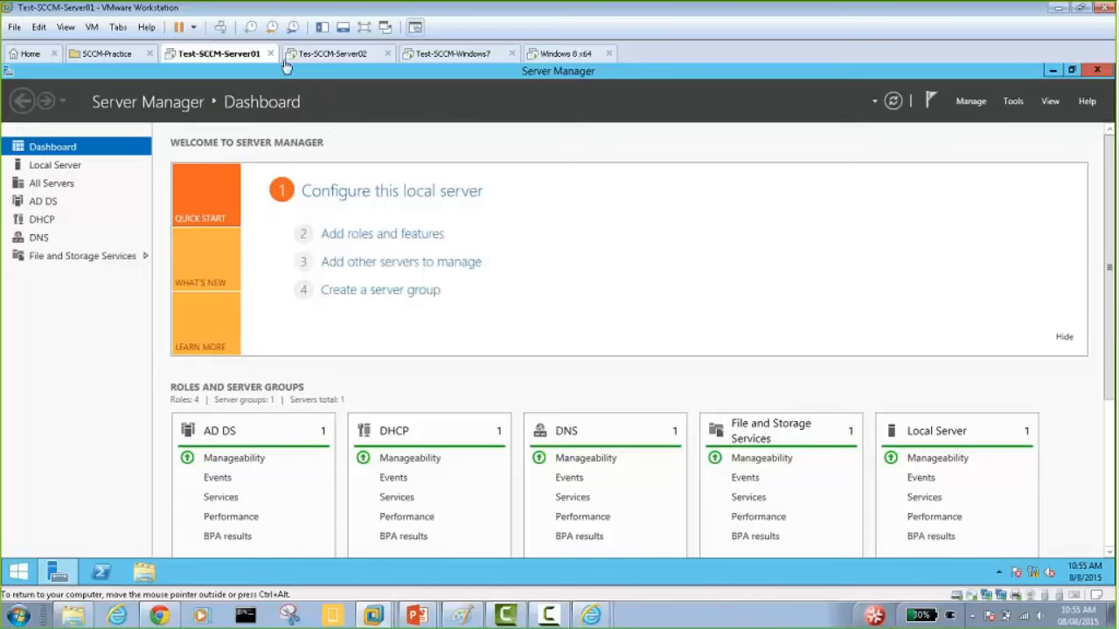
In Tes-SCCM-Server02, open Configuration Manager's Administration workspace
{"action": "left_click", "coordinate": [328, 52]}
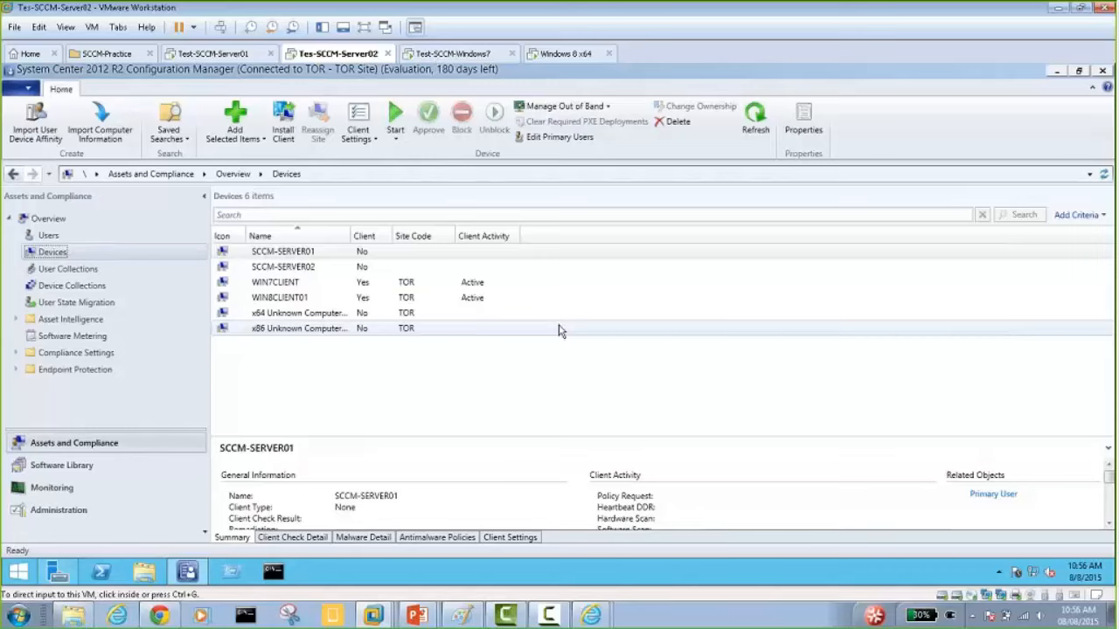
{"action": "left_click", "coordinate": [300, 367]}
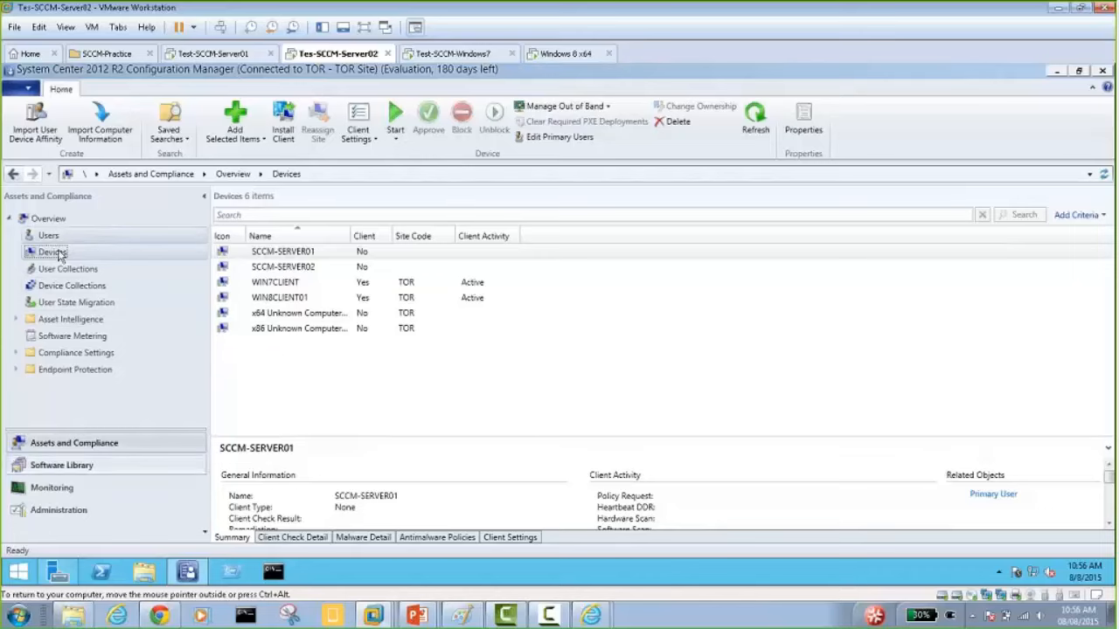
{"action": "left_click", "coordinate": [59, 510]}
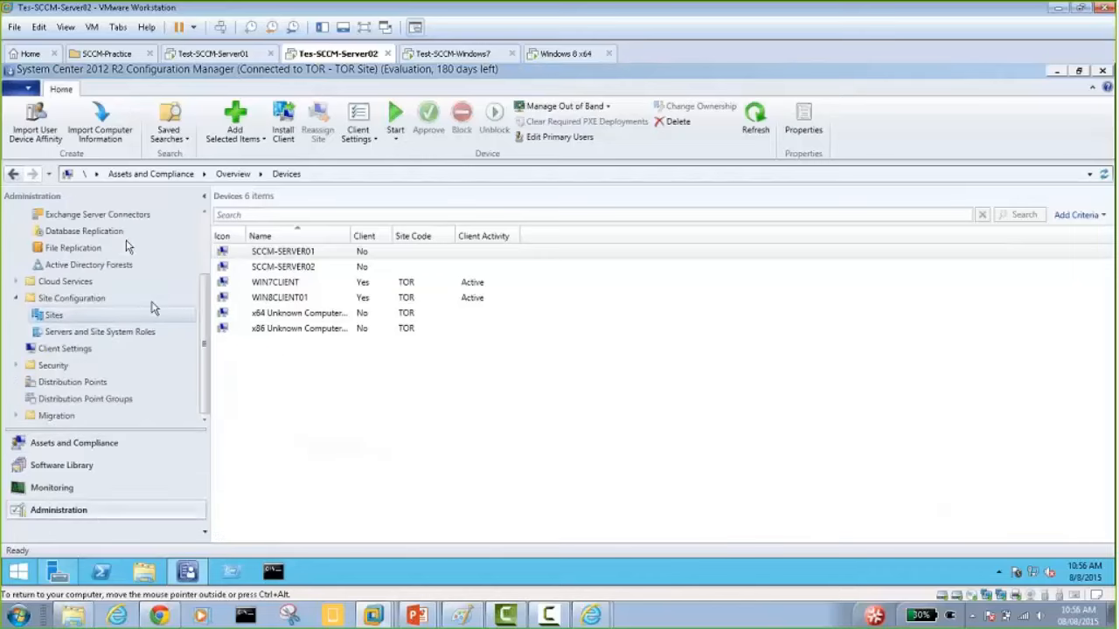
Run Active Directory Forest Discovery now from the Discovery Methods list
{"action": "scroll", "coordinate": [196, 260], "scroll_direction": "up", "scroll_amount": 2}
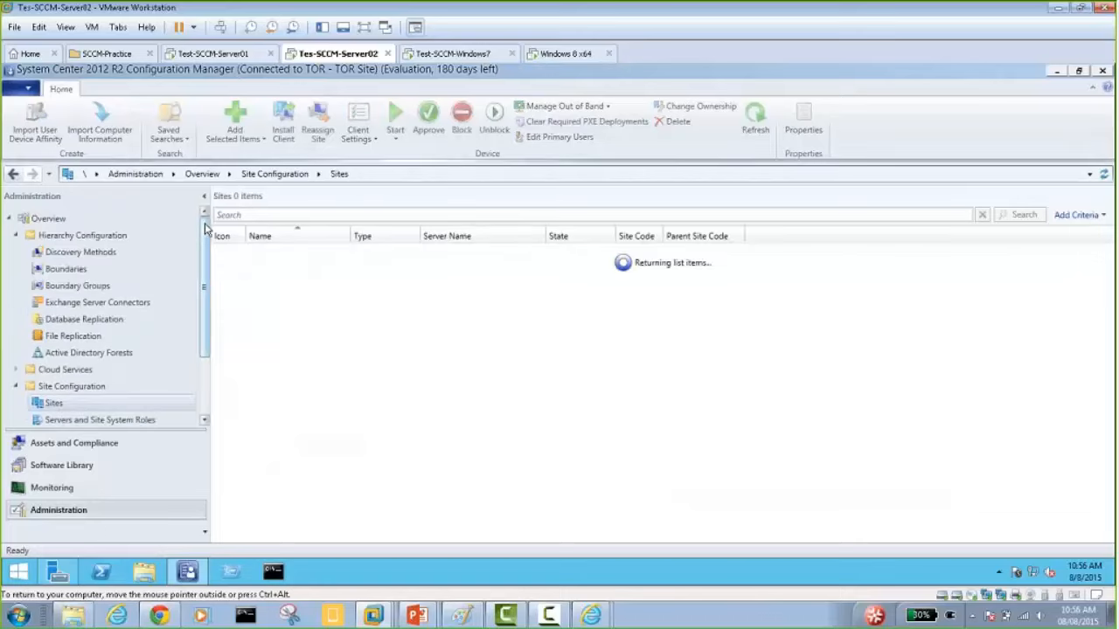
{"action": "left_click", "coordinate": [73, 252]}
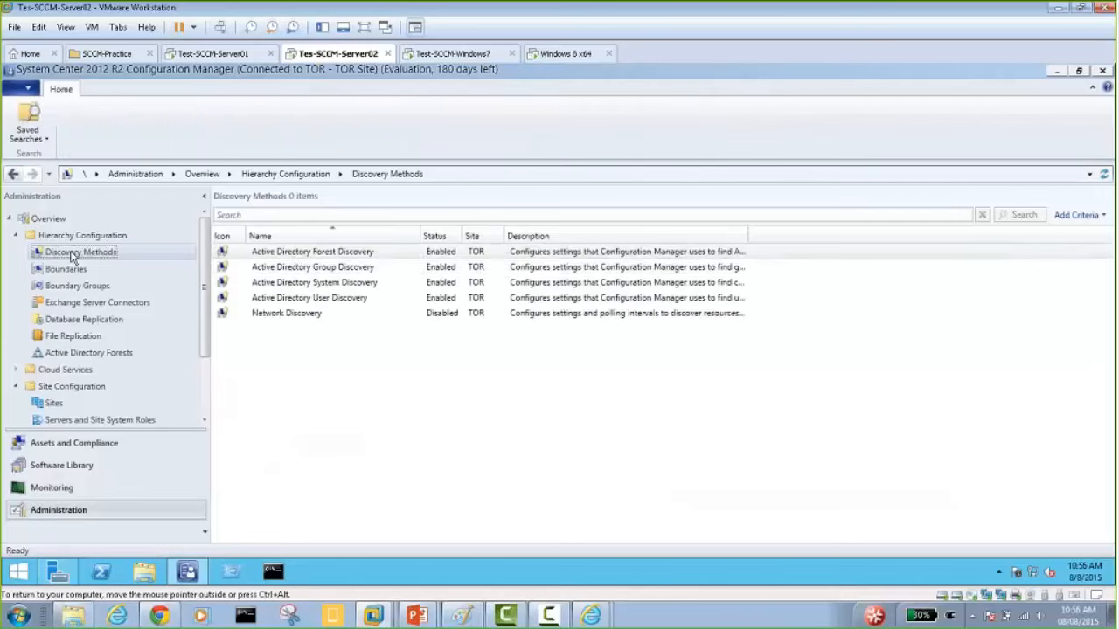
{"action": "right_click", "coordinate": [302, 253]}
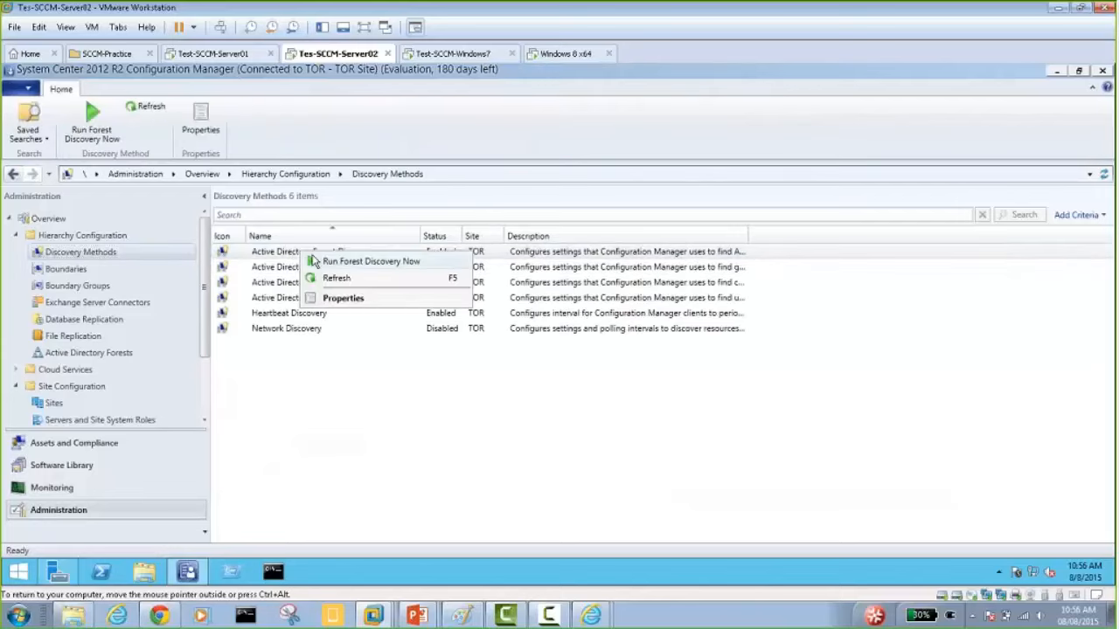
{"action": "left_click", "coordinate": [349, 261]}
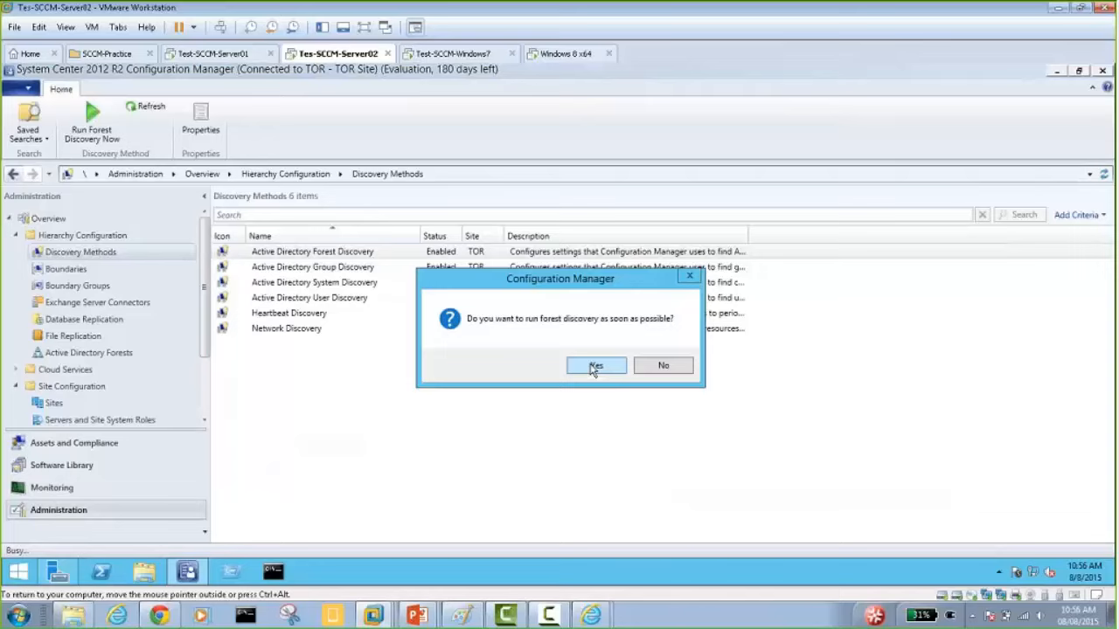
{"action": "left_click", "coordinate": [594, 368]}
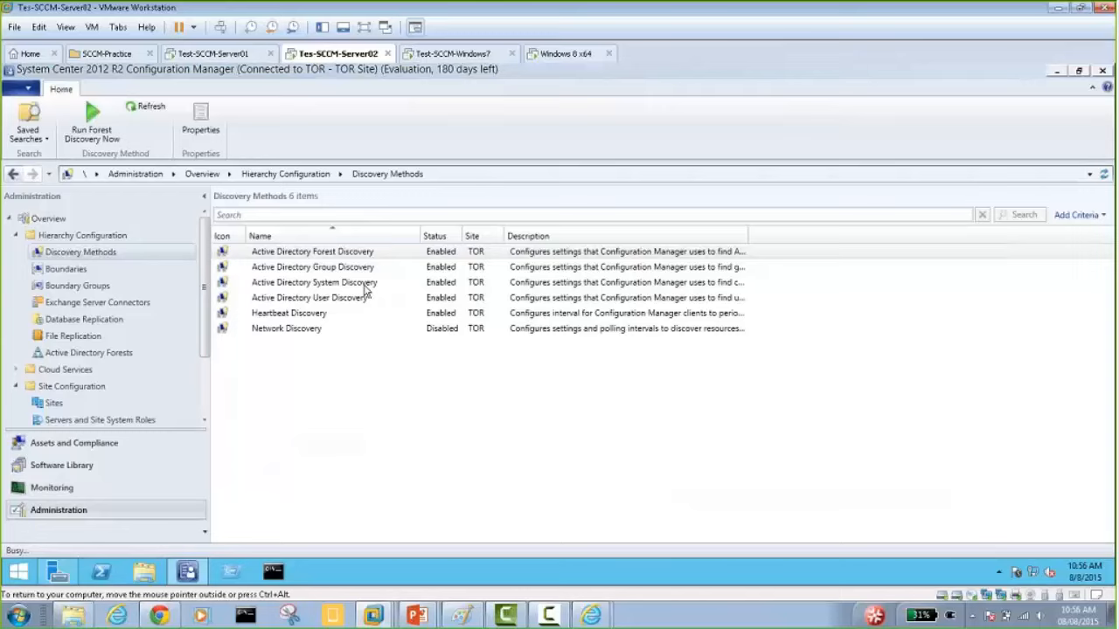
Run a full Active Directory System Discovery now and refresh the list
{"action": "right_click", "coordinate": [367, 291]}
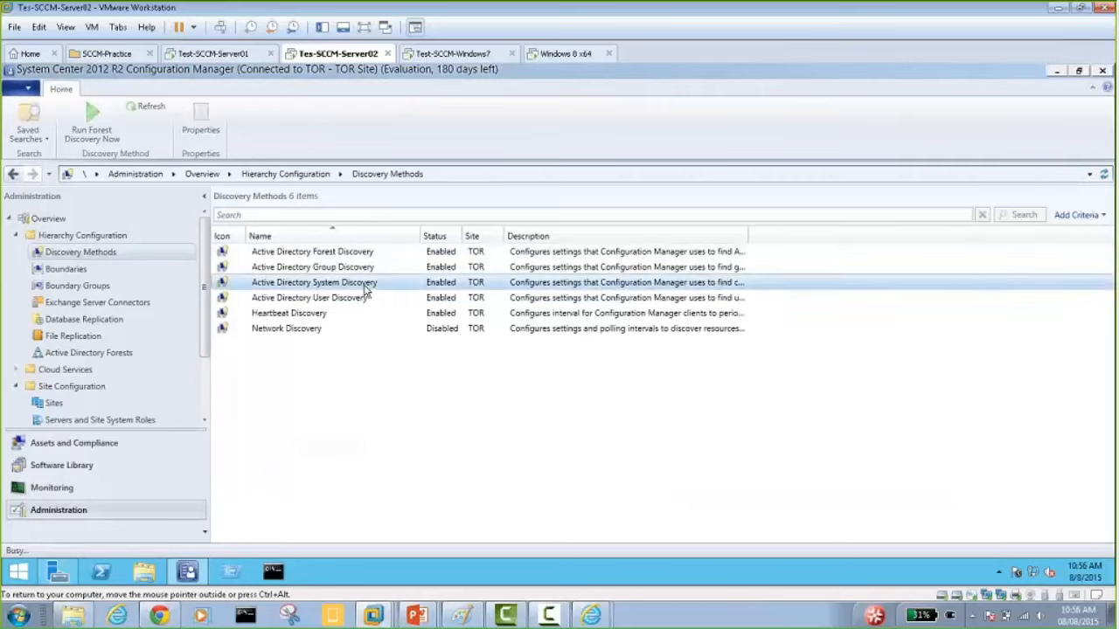
{"action": "left_click", "coordinate": [393, 297]}
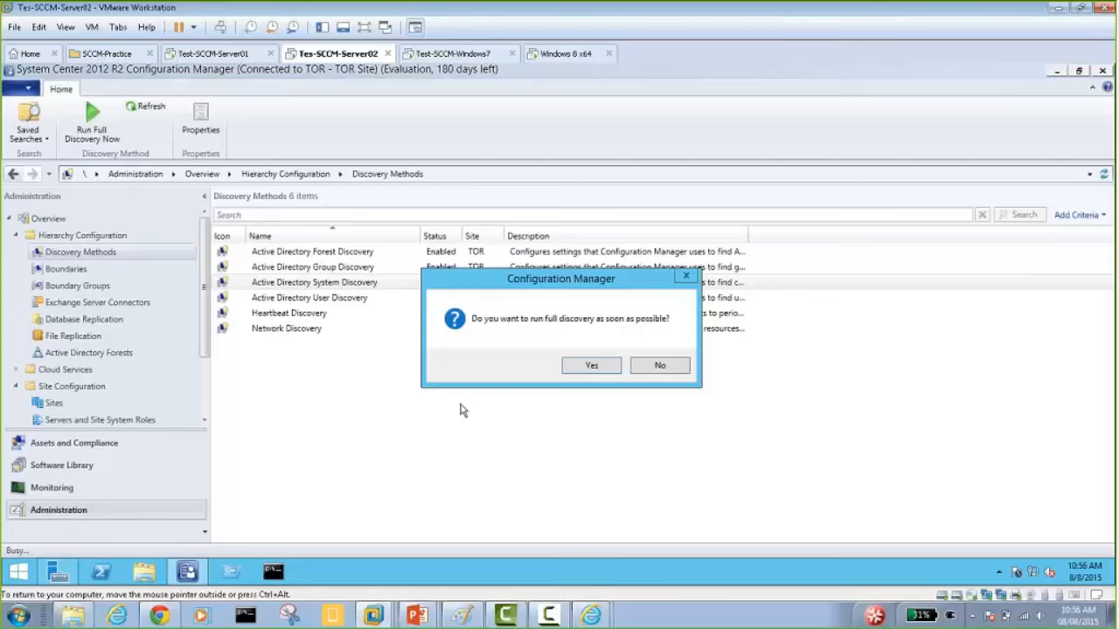
{"action": "left_click", "coordinate": [592, 365]}
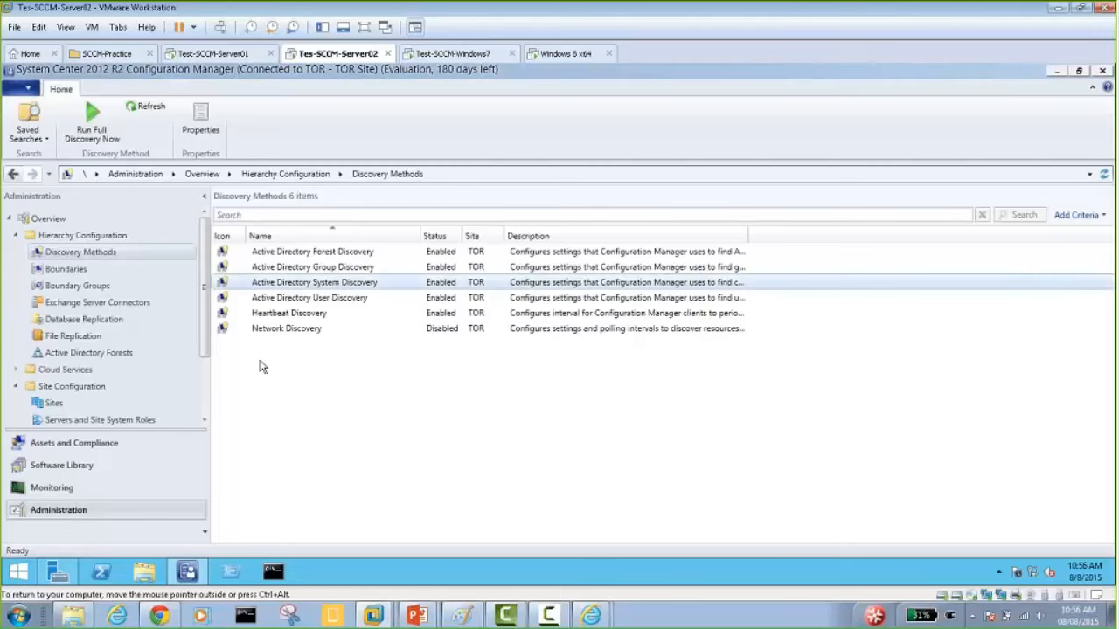
{"action": "left_click", "coordinate": [310, 316]}
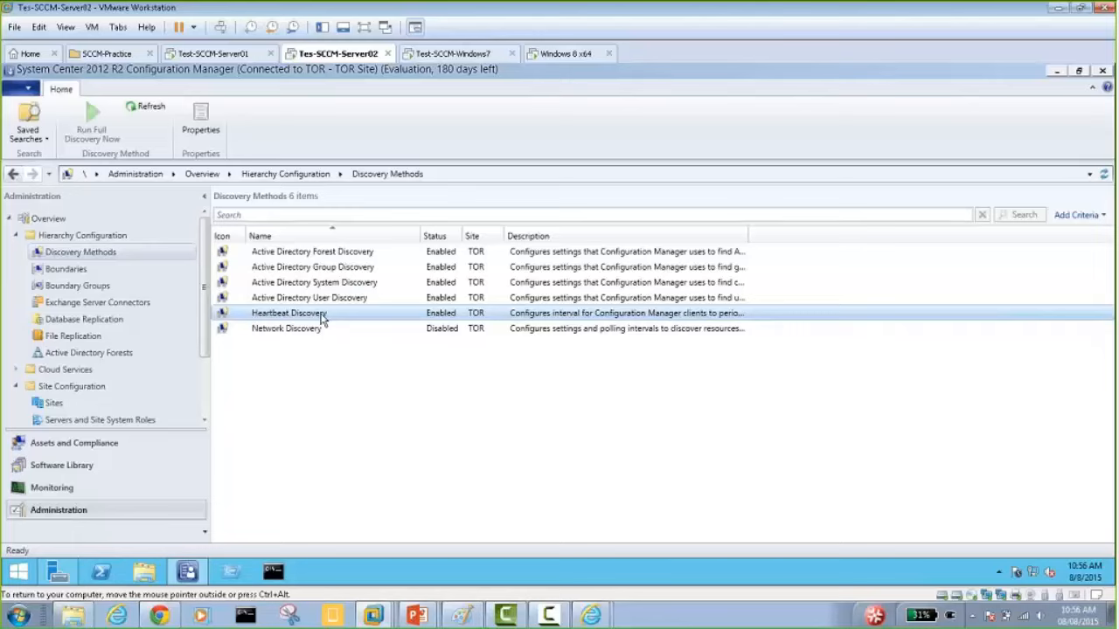
{"action": "right_click", "coordinate": [322, 320]}
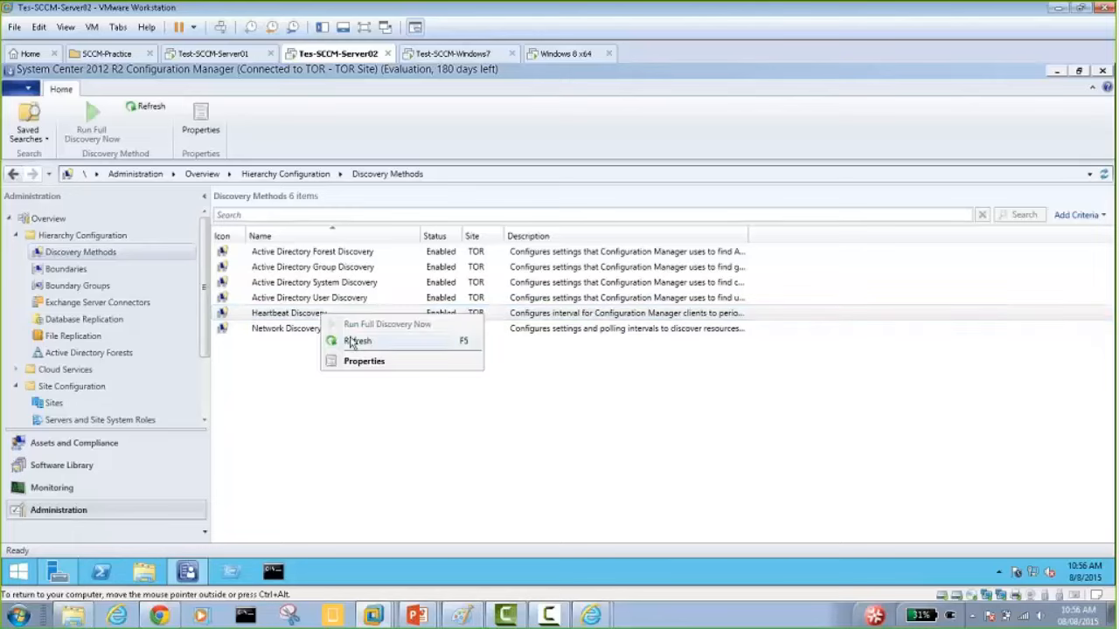
{"action": "left_click", "coordinate": [351, 342]}
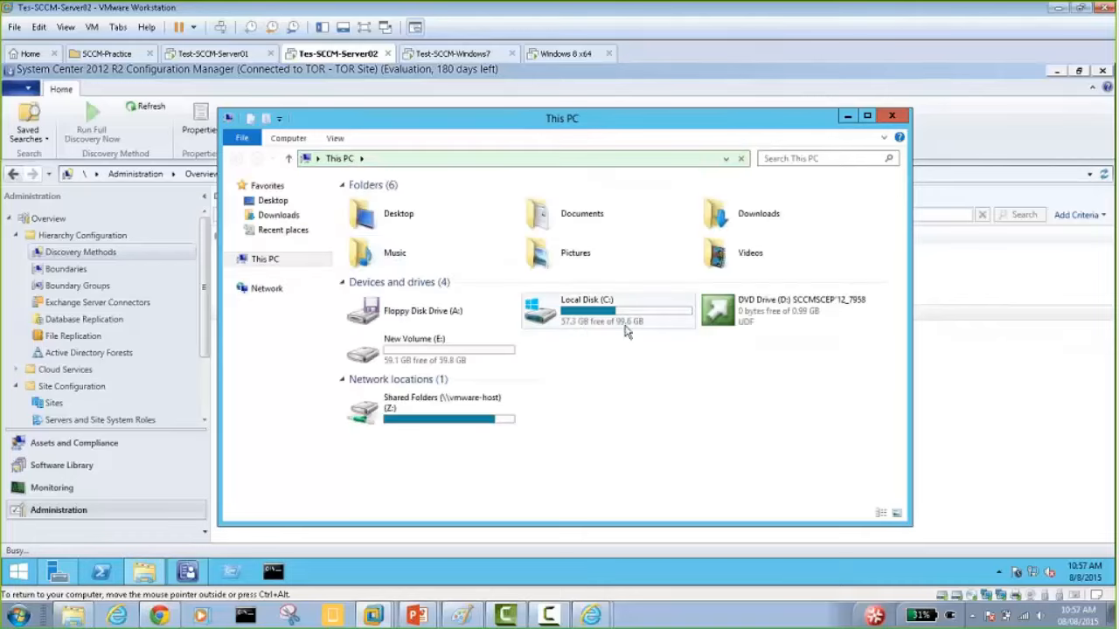
Open the C:\Soft folder on Local Disk (C:), keeping the folder name Soft
{"action": "left_click", "coordinate": [585, 322]}
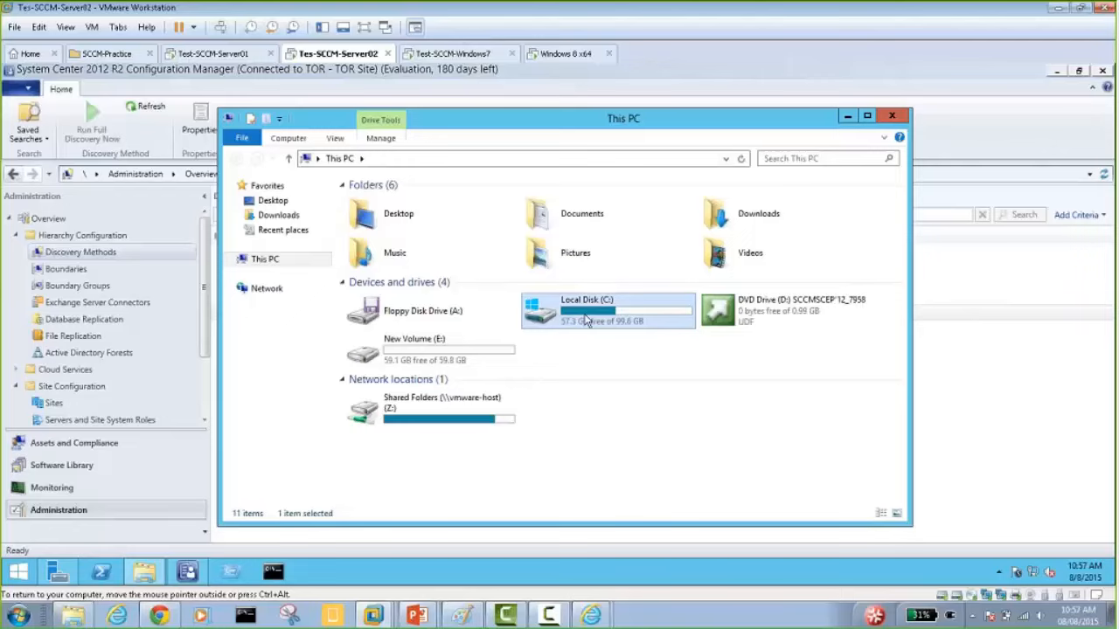
{"action": "double_click", "coordinate": [586, 322]}
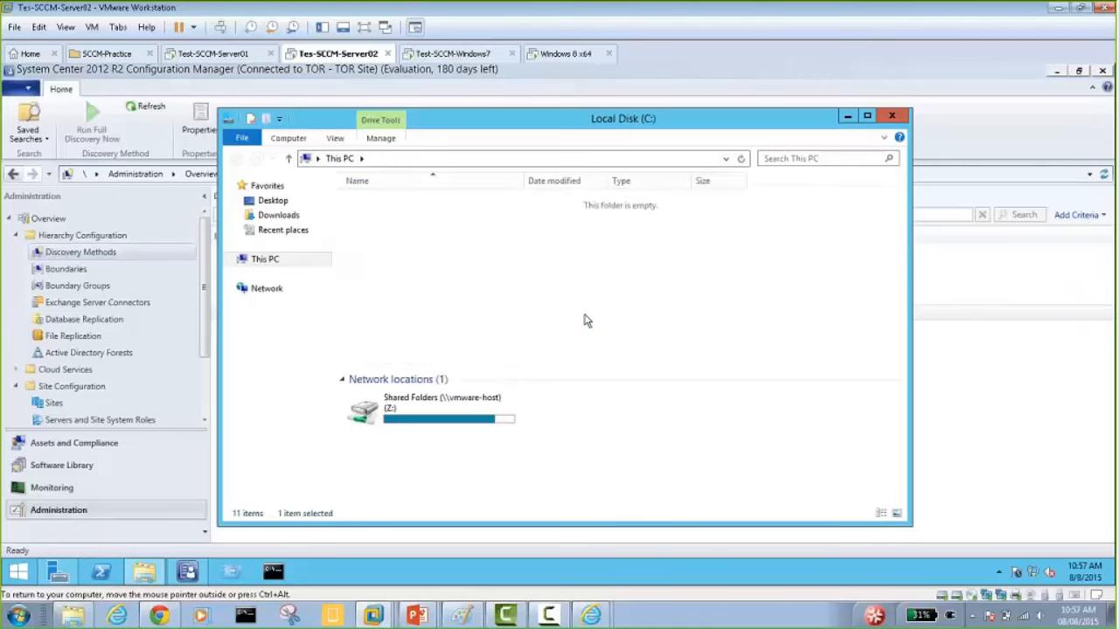
{"action": "left_click", "coordinate": [454, 316]}
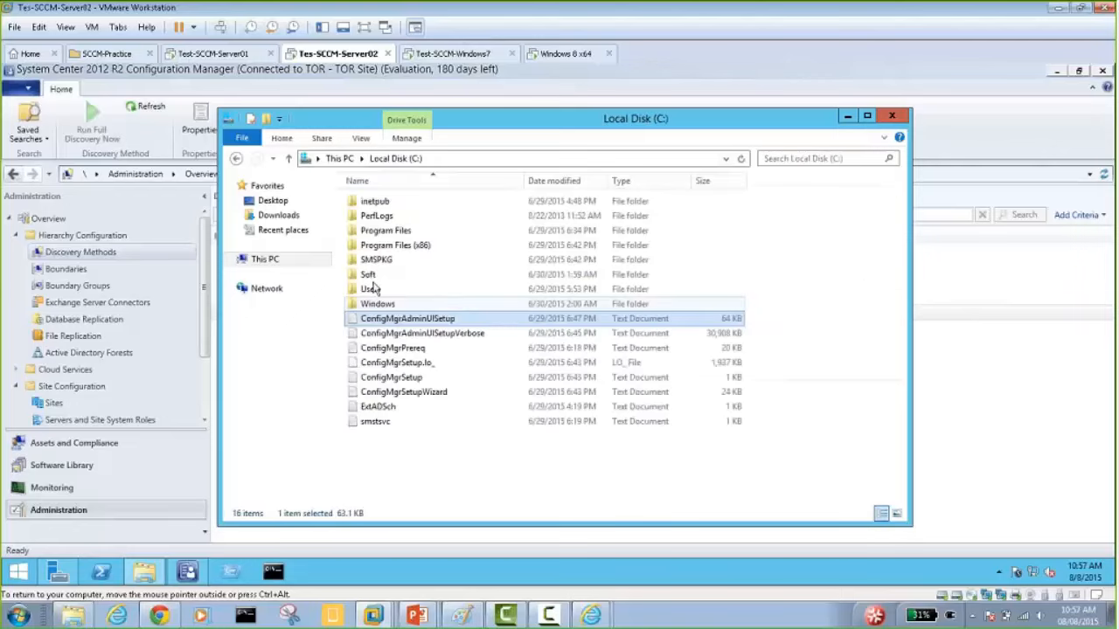
{"action": "left_click", "coordinate": [368, 276]}
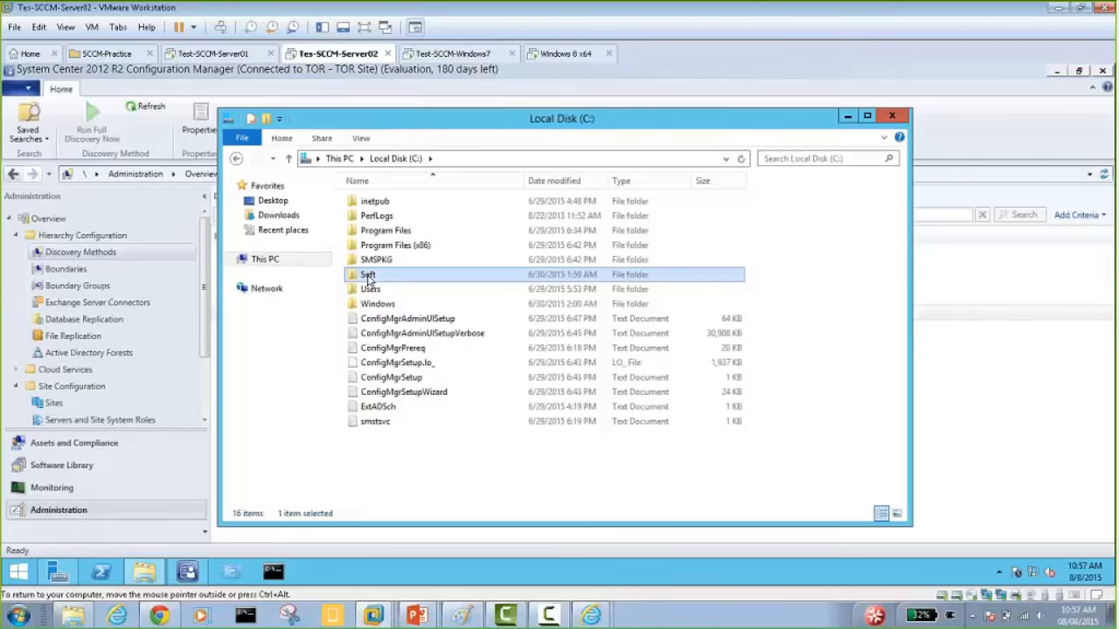
{"action": "left_click", "coordinate": [368, 275]}
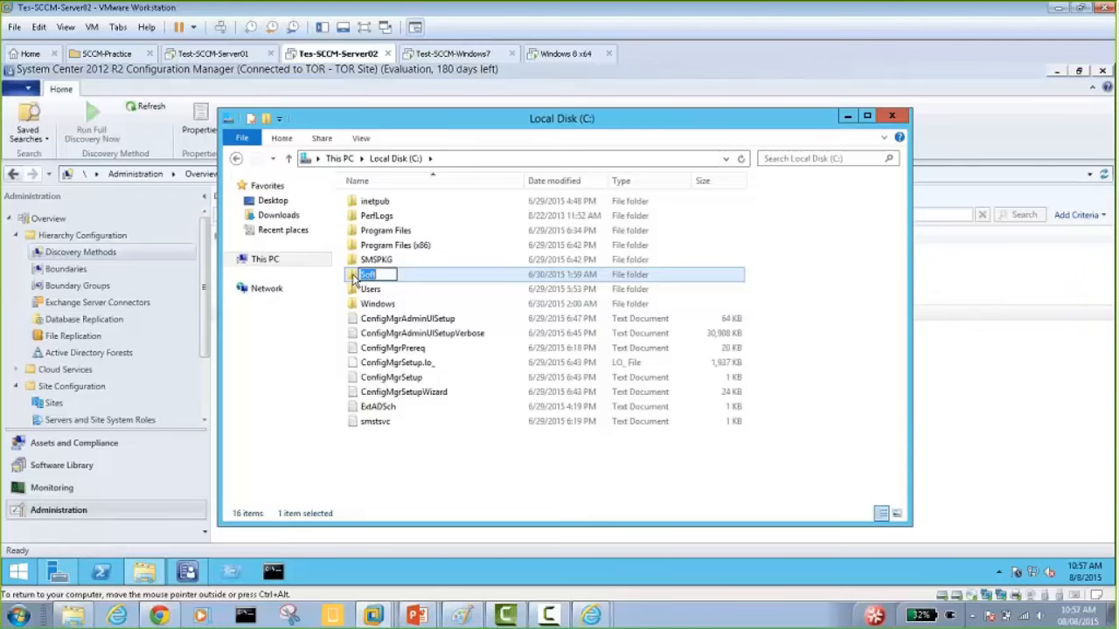
{"action": "left_click", "coordinate": [354, 278]}
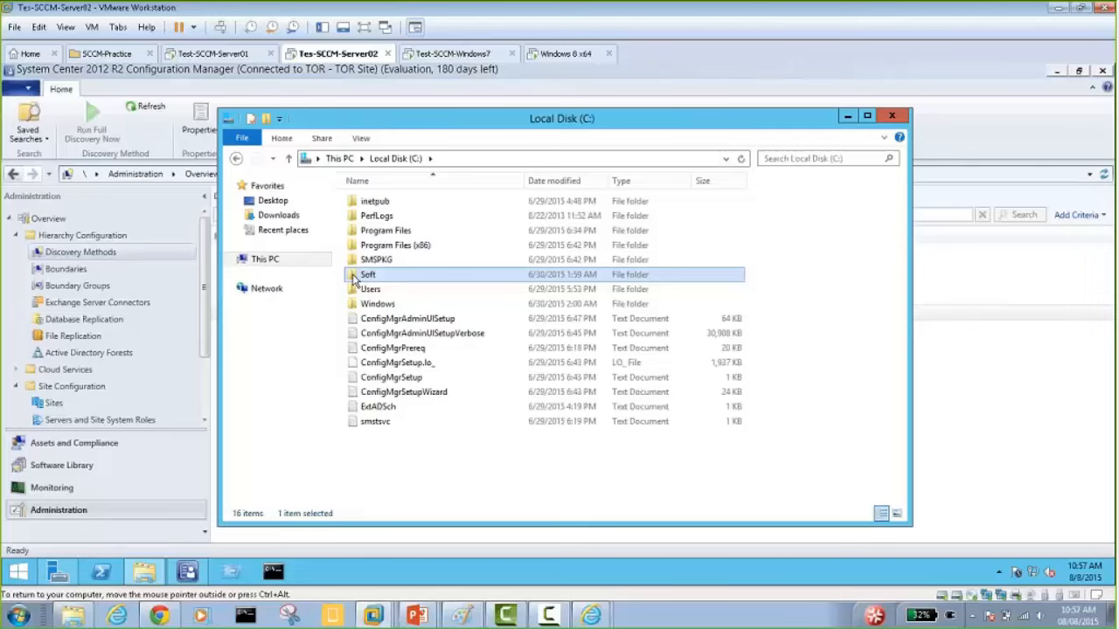
{"action": "double_click", "coordinate": [354, 276]}
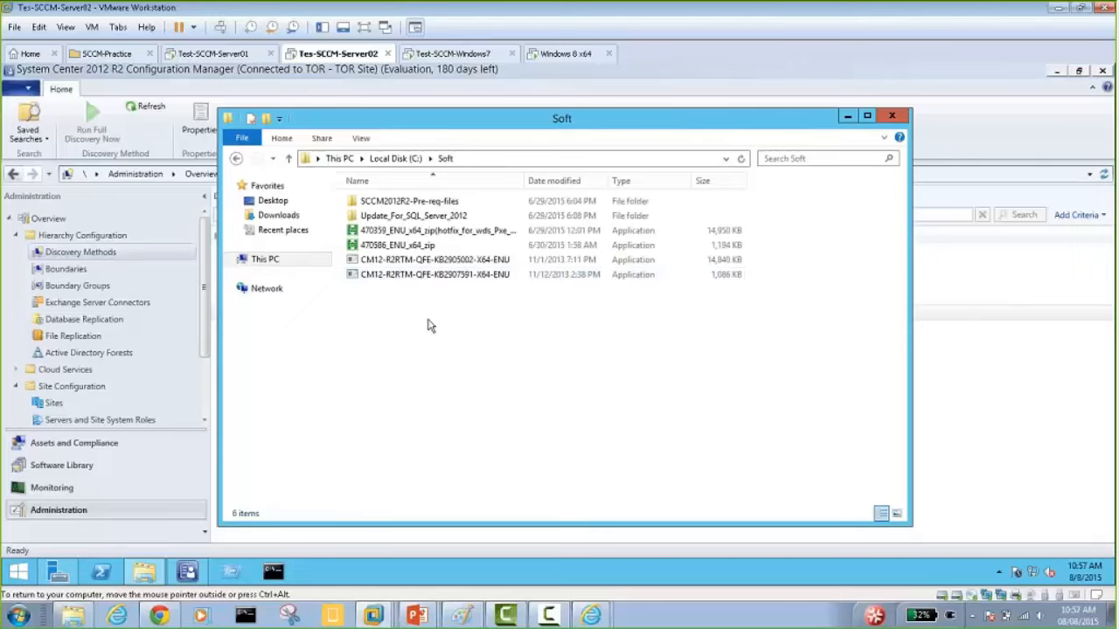
{"action": "right_click", "coordinate": [429, 325]}
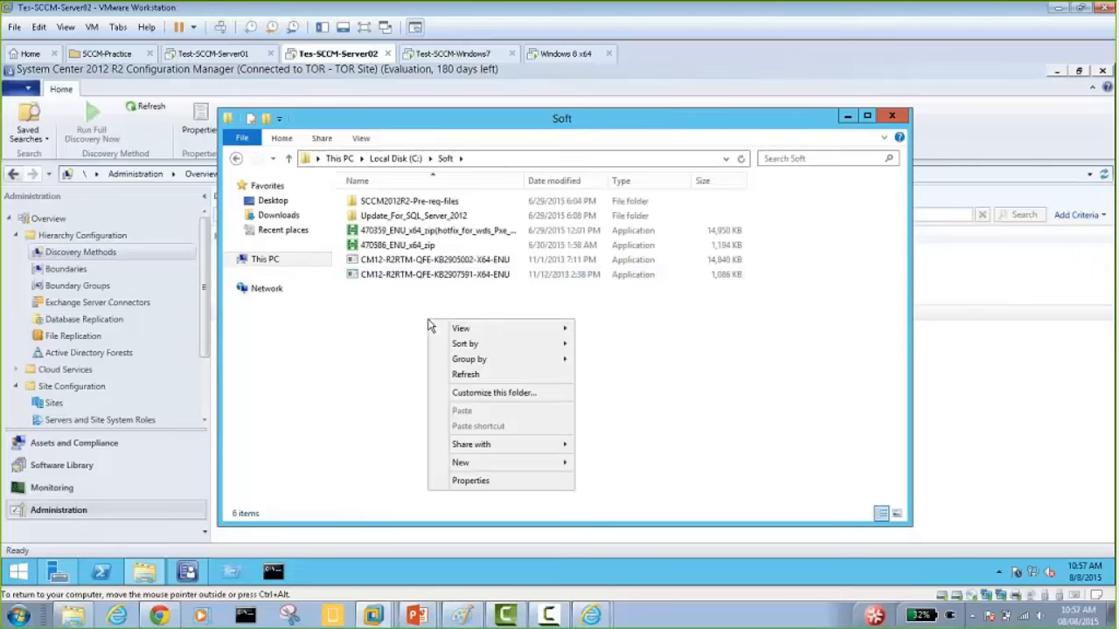
Copy MicrosoftDeploymentToolkit2013_x64.msi from the host's MDT2013 folder and return to the VM
{"action": "left_click", "coordinate": [73, 588]}
{"action": "right_click", "coordinate": [245, 112]}
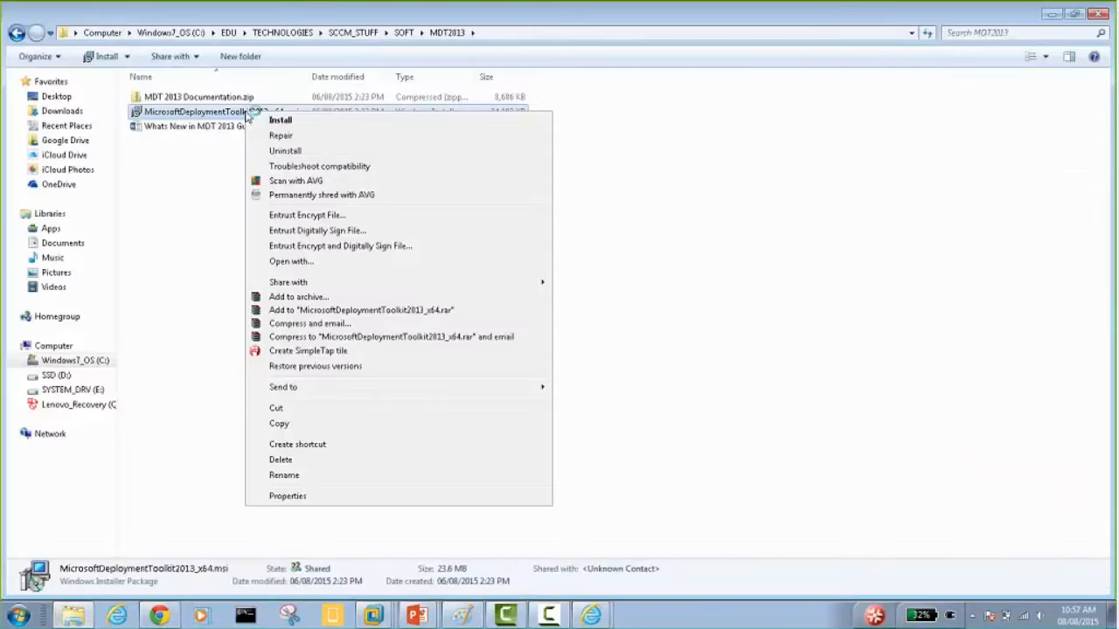
{"action": "left_click", "coordinate": [299, 426]}
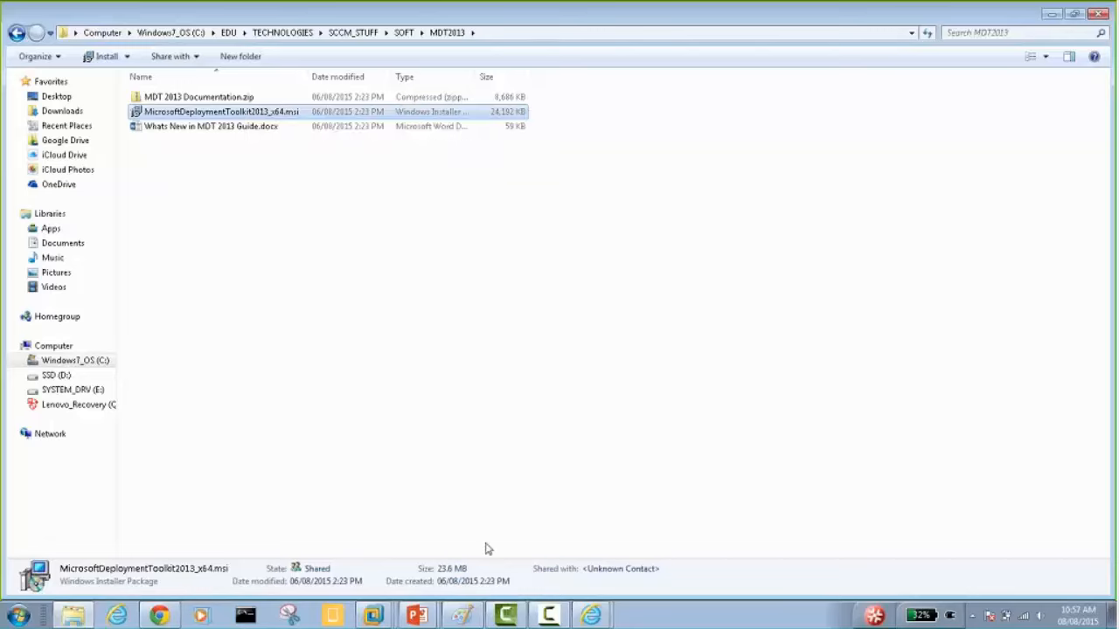
{"action": "left_click", "coordinate": [374, 615]}
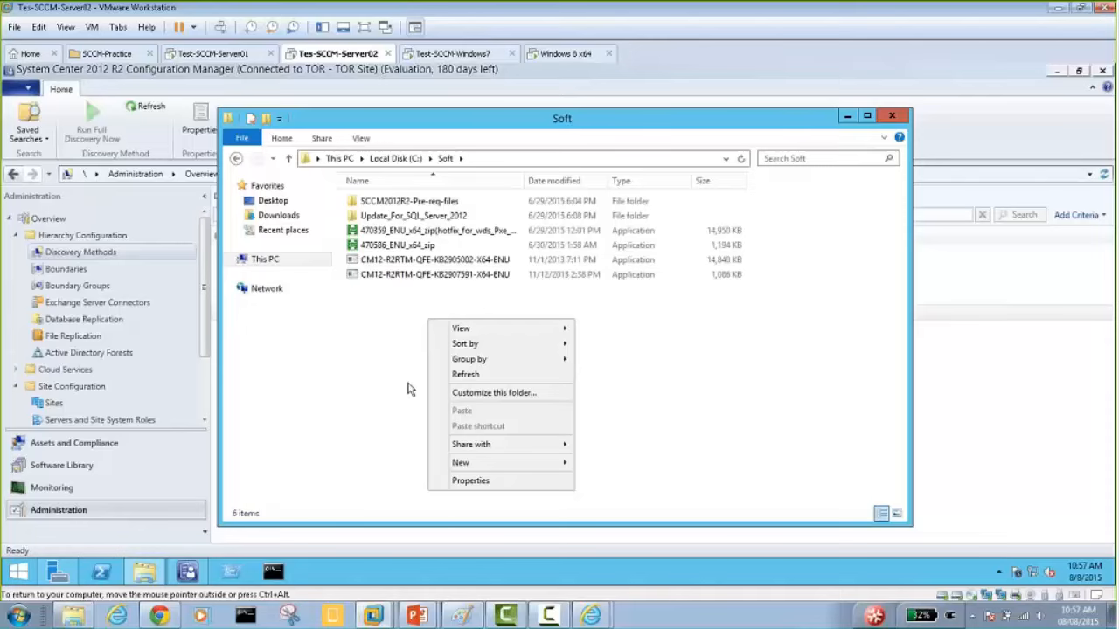
Paste the MDT x64 installer into C:\Soft
{"action": "left_click", "coordinate": [410, 333]}
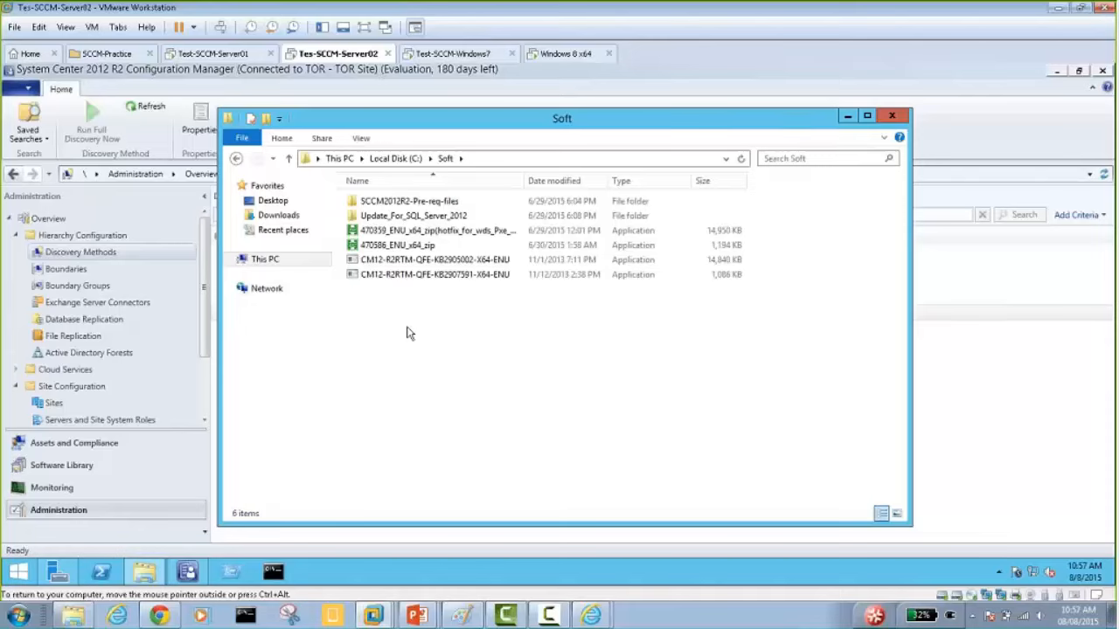
{"action": "right_click", "coordinate": [409, 333]}
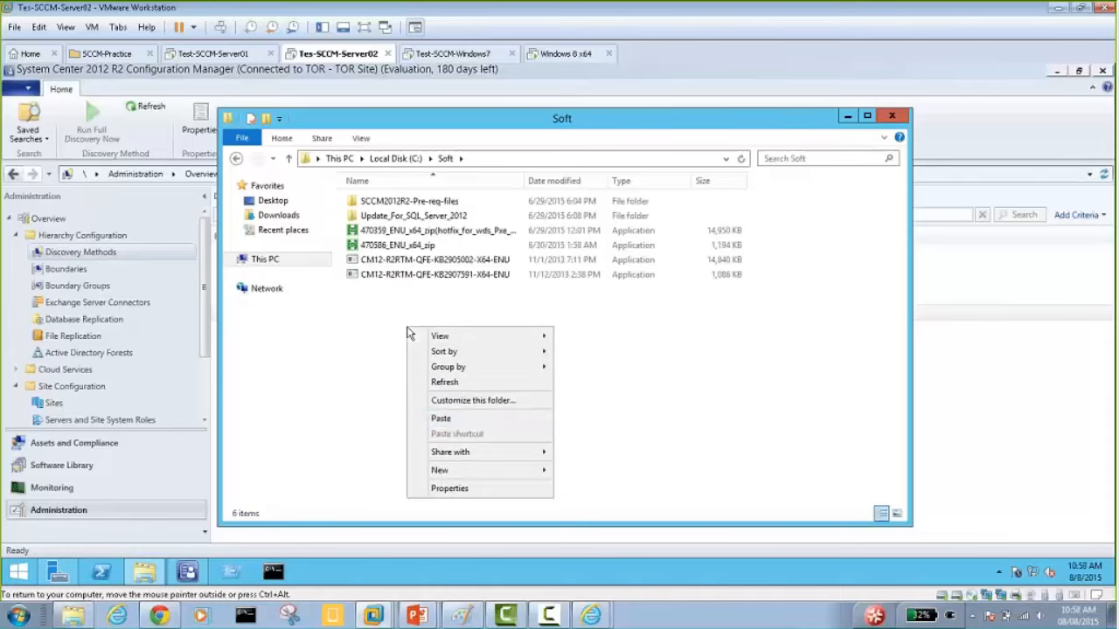
{"action": "left_click", "coordinate": [486, 416]}
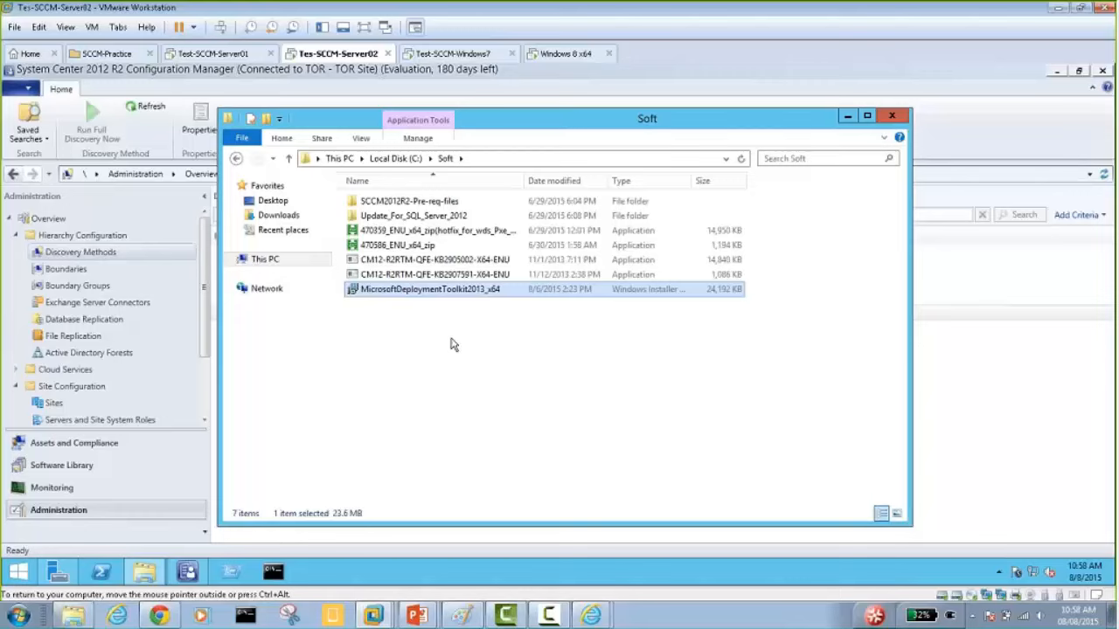
Launch the MicrosoftDeploymentToolkit2013_x64 installer's setup wizard
{"action": "left_click", "coordinate": [453, 344]}
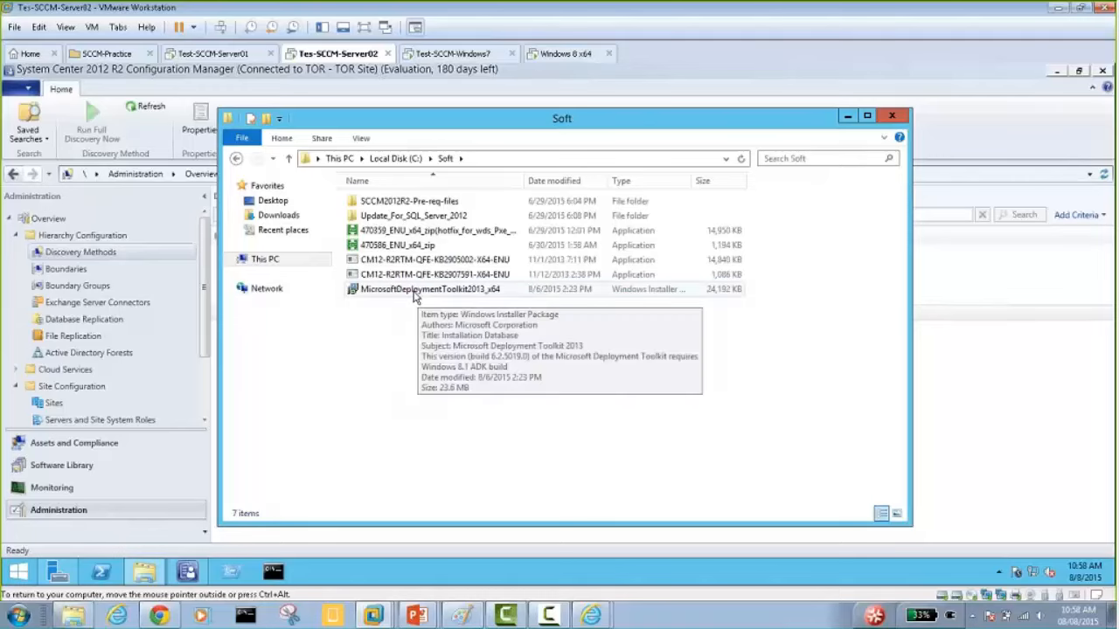
{"action": "right_click", "coordinate": [415, 298]}
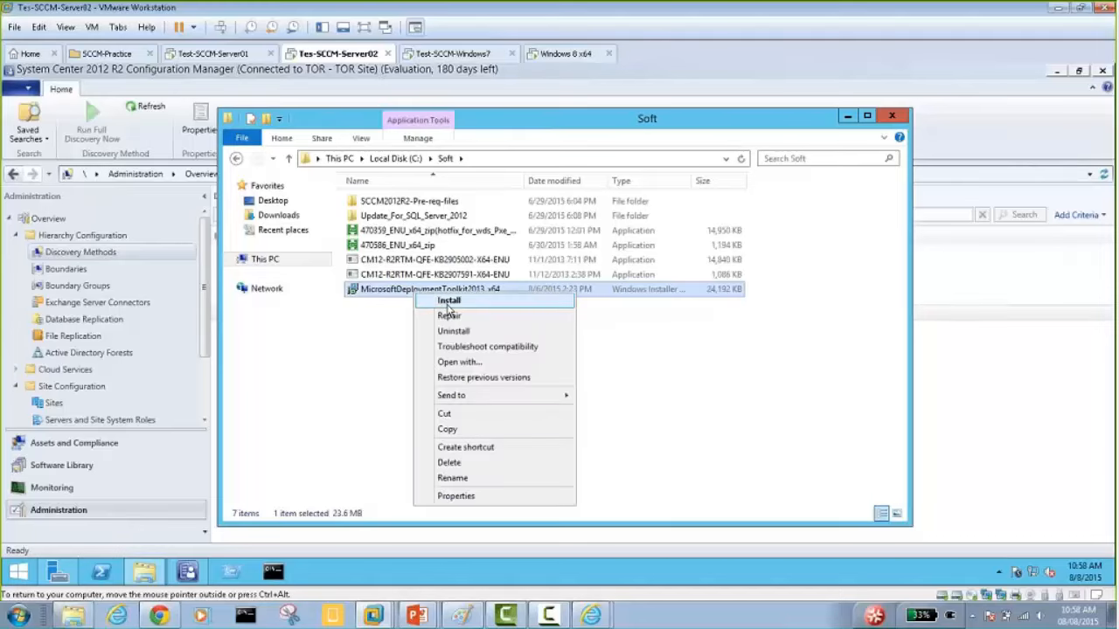
{"action": "left_click", "coordinate": [448, 306]}
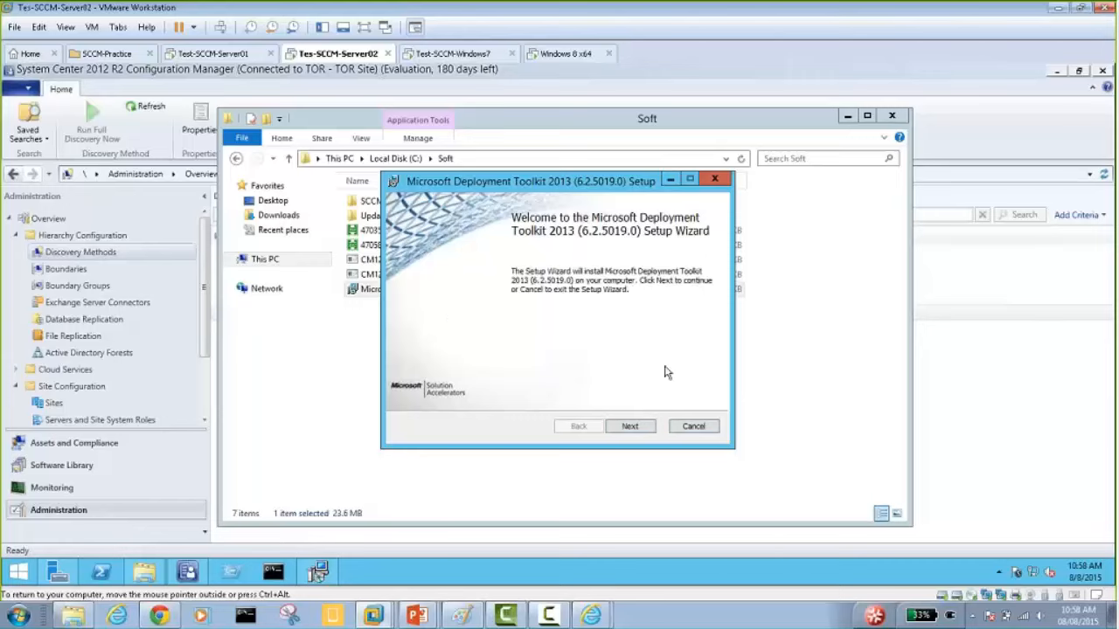
Install MDT 2013 with the license accepted, default features, and CEIP declined
{"action": "left_click", "coordinate": [631, 432]}
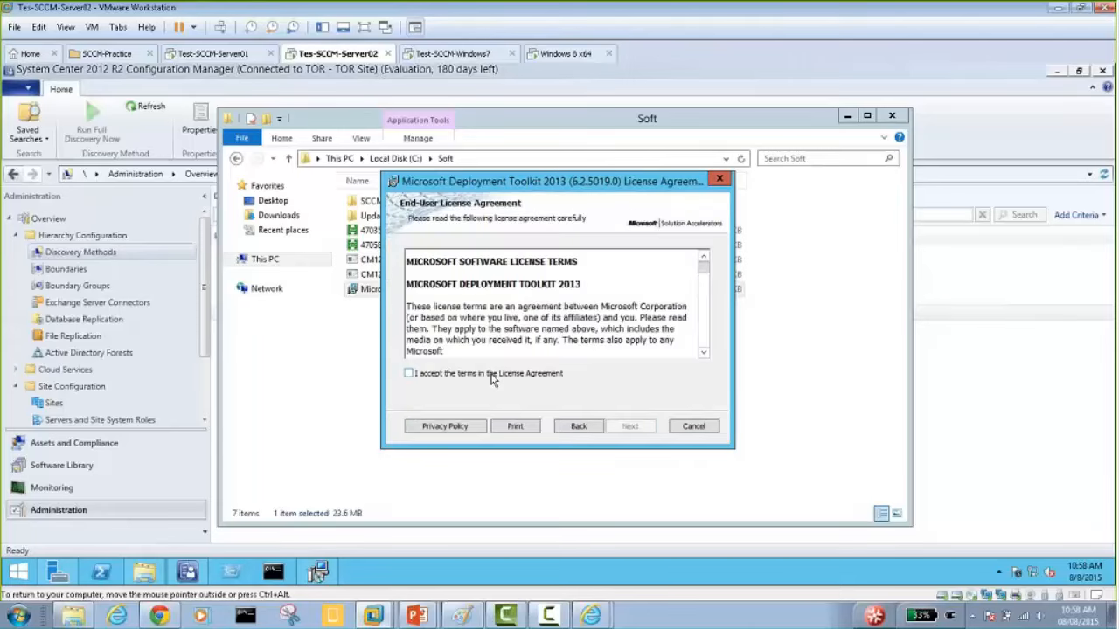
{"action": "left_click", "coordinate": [494, 375]}
{"action": "left_click", "coordinate": [630, 426]}
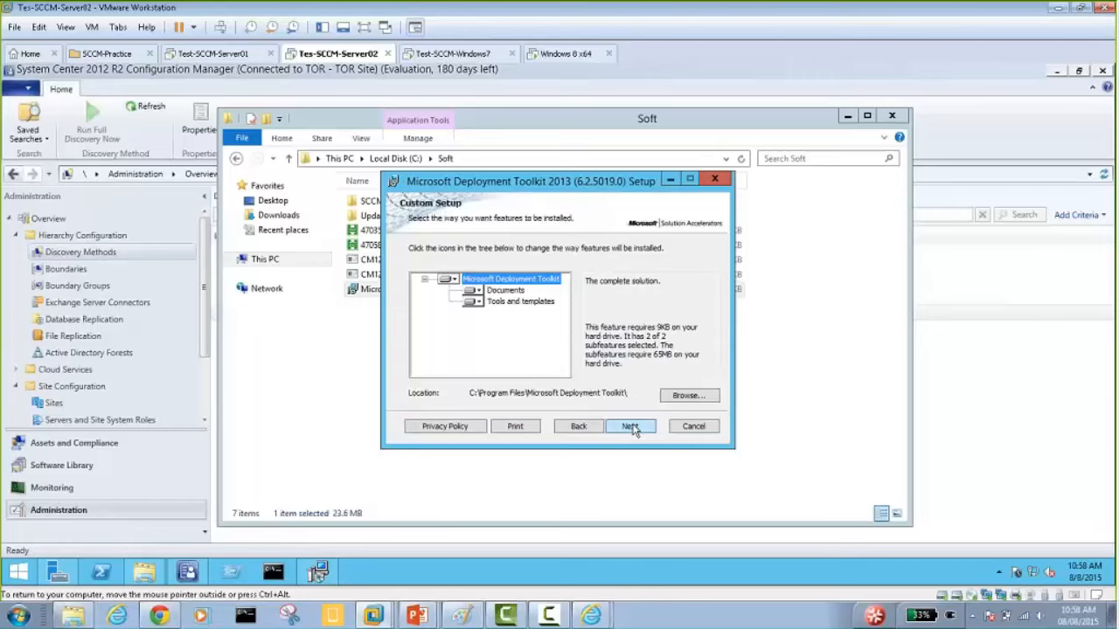
{"action": "left_click", "coordinate": [630, 427]}
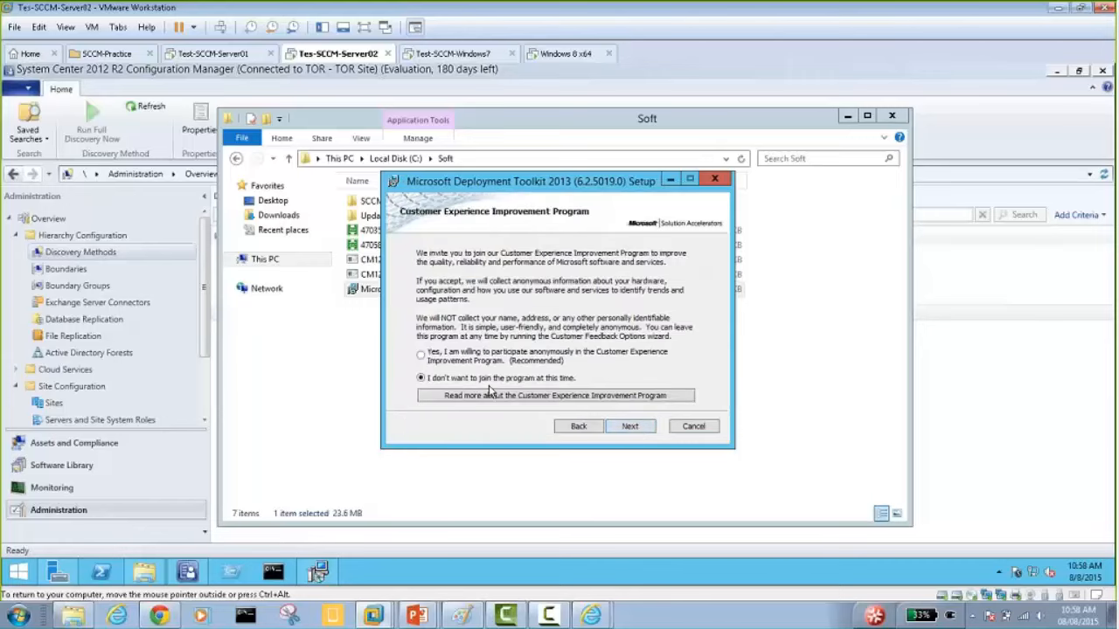
{"action": "left_click", "coordinate": [636, 429]}
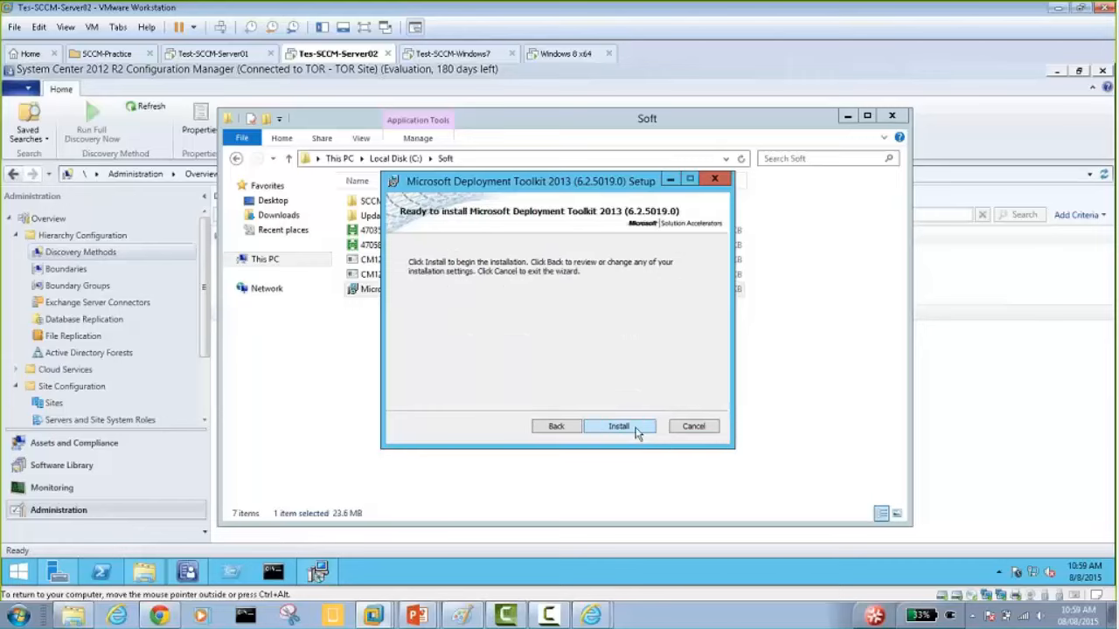
{"action": "left_click", "coordinate": [619, 427]}
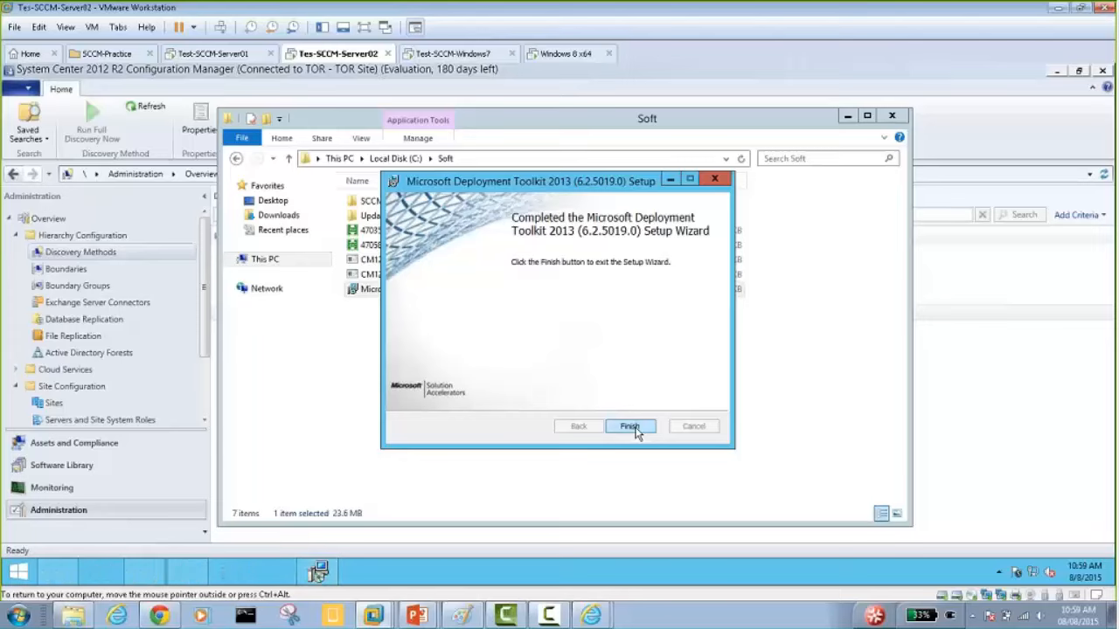
{"action": "left_click", "coordinate": [631, 427]}
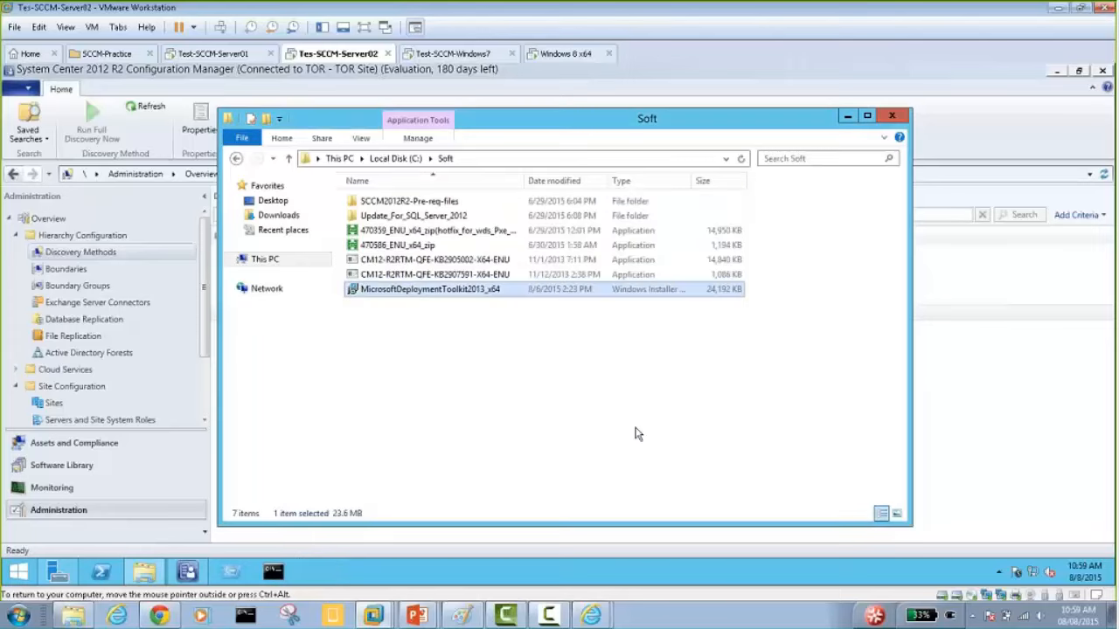
Create a folder named 'Deployment' at the root of Local Disk (C:)
{"action": "left_click", "coordinate": [867, 117]}
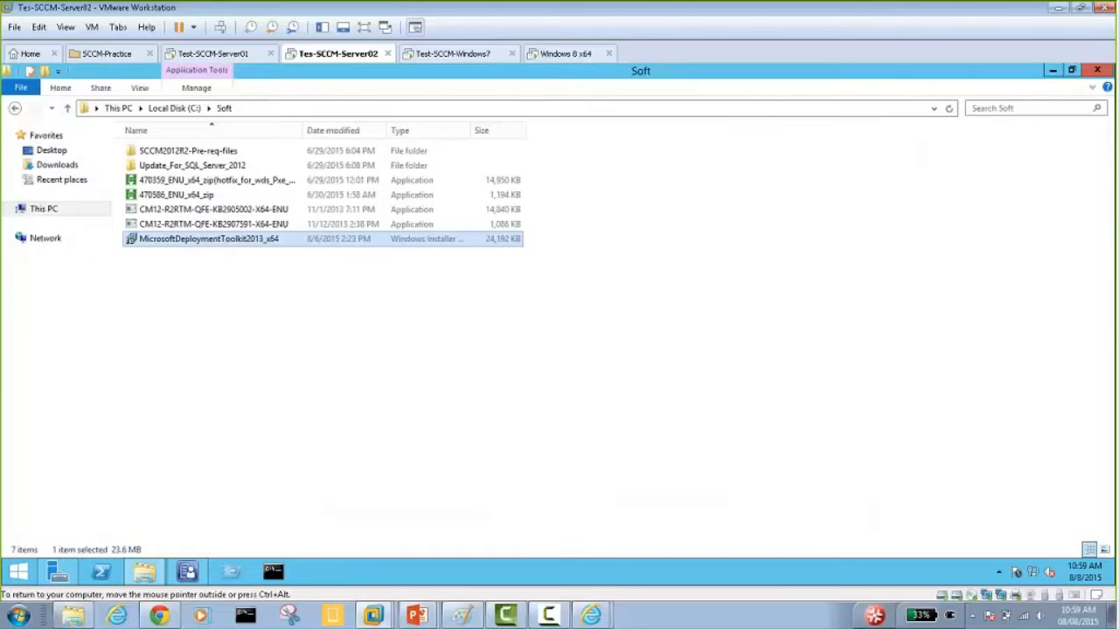
{"action": "left_click", "coordinate": [173, 109]}
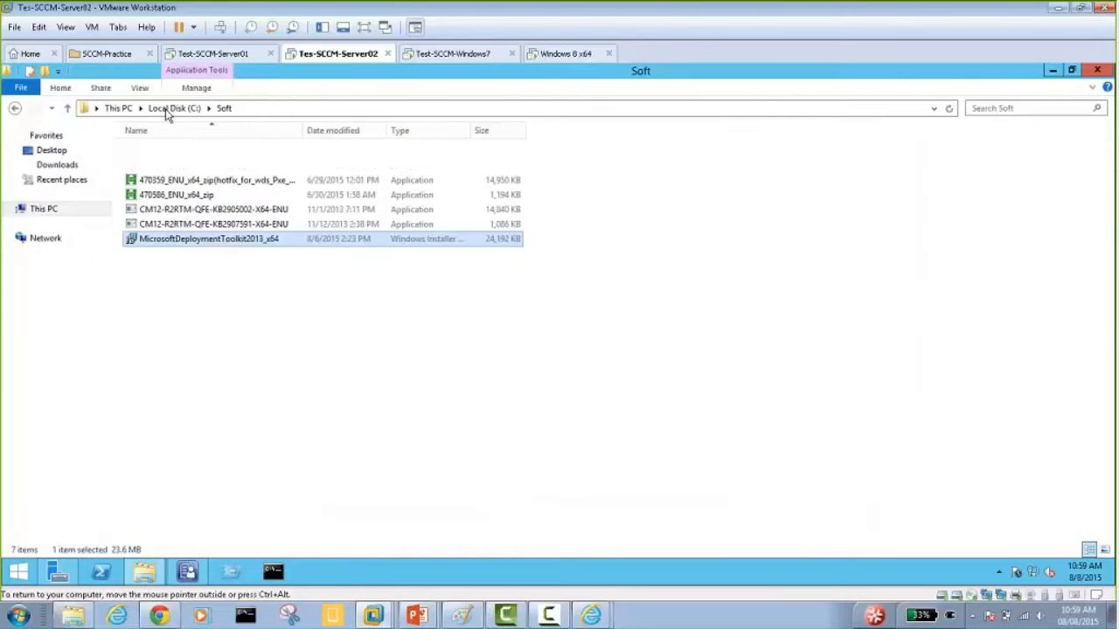
{"action": "left_click", "coordinate": [221, 461]}
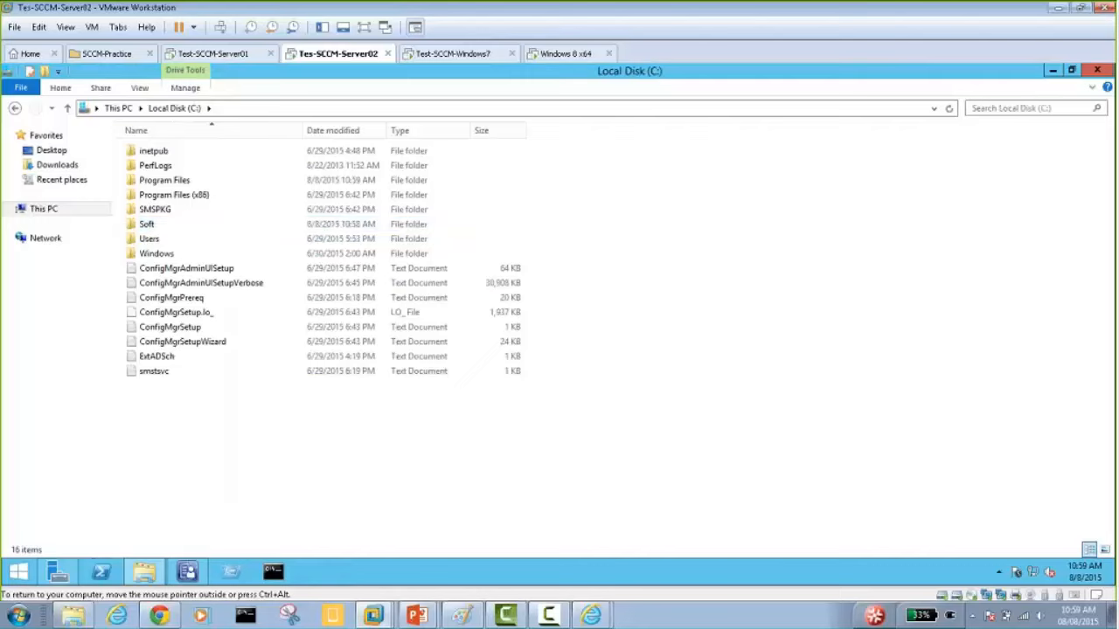
{"action": "right_click", "coordinate": [200, 426]}
{"action": "mouse_move", "coordinate": [272, 395]}
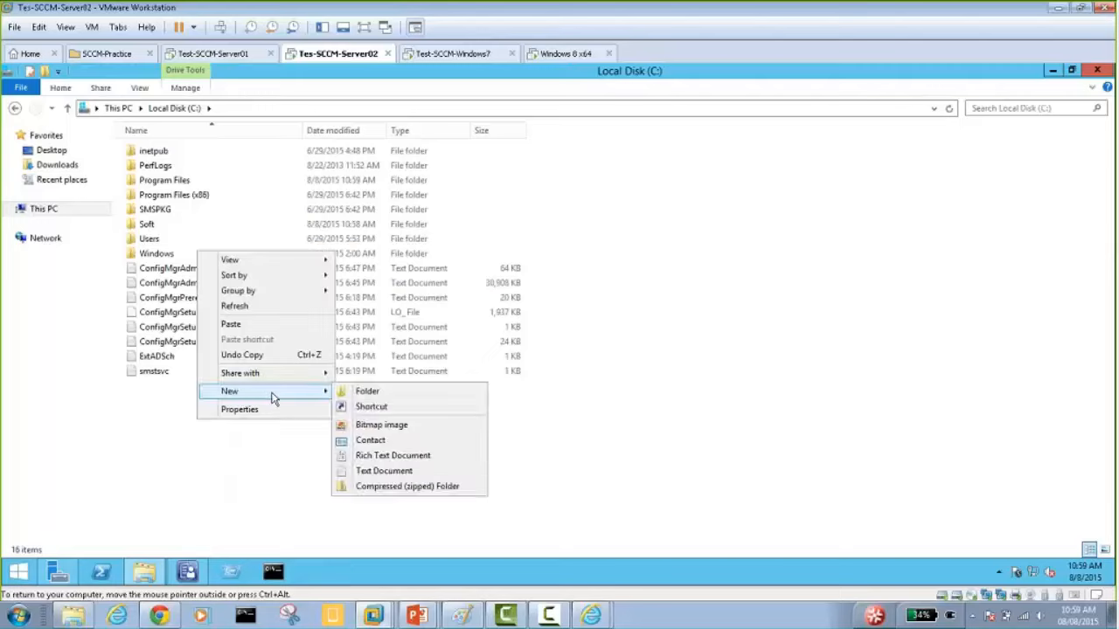
{"action": "left_click", "coordinate": [365, 393]}
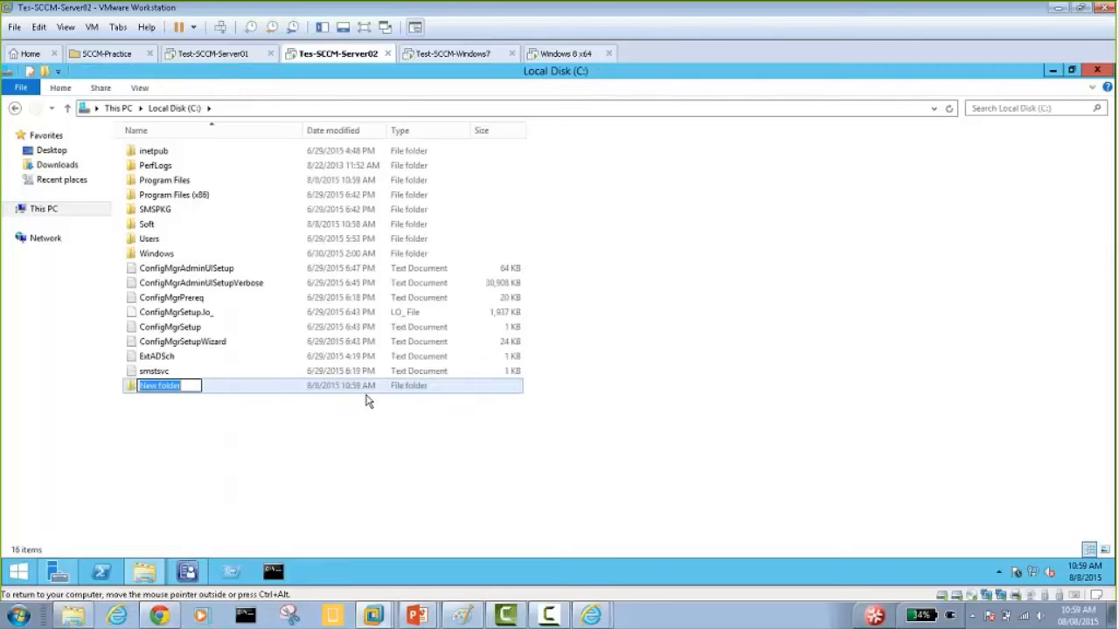
{"action": "type", "text": "Deplo"}
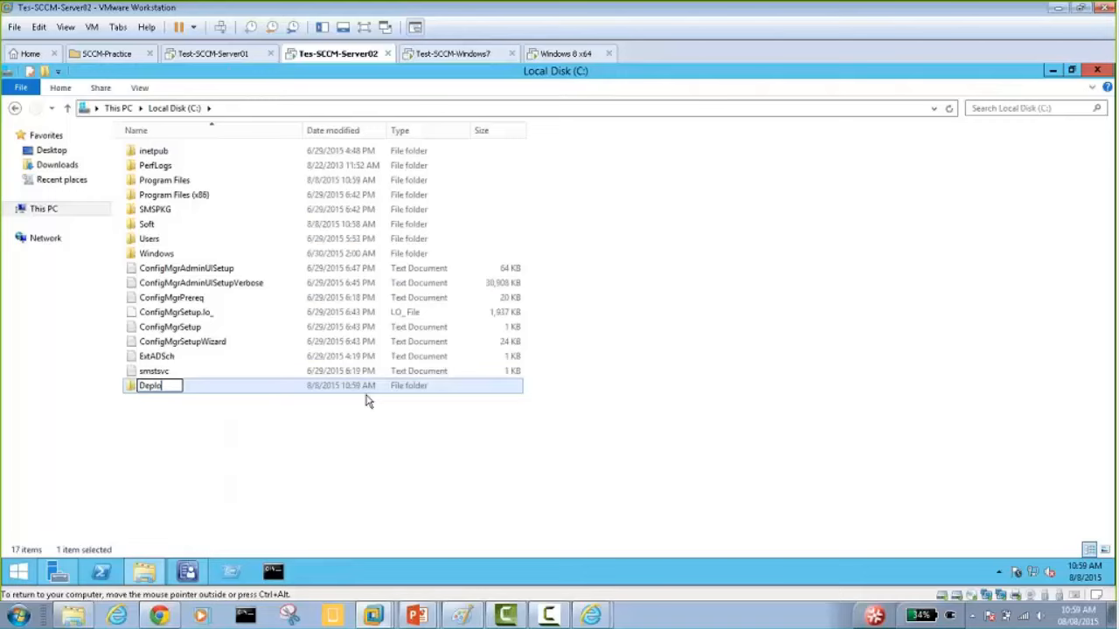
{"action": "type", "text": "yment"}
{"action": "left_click", "coordinate": [192, 427]}
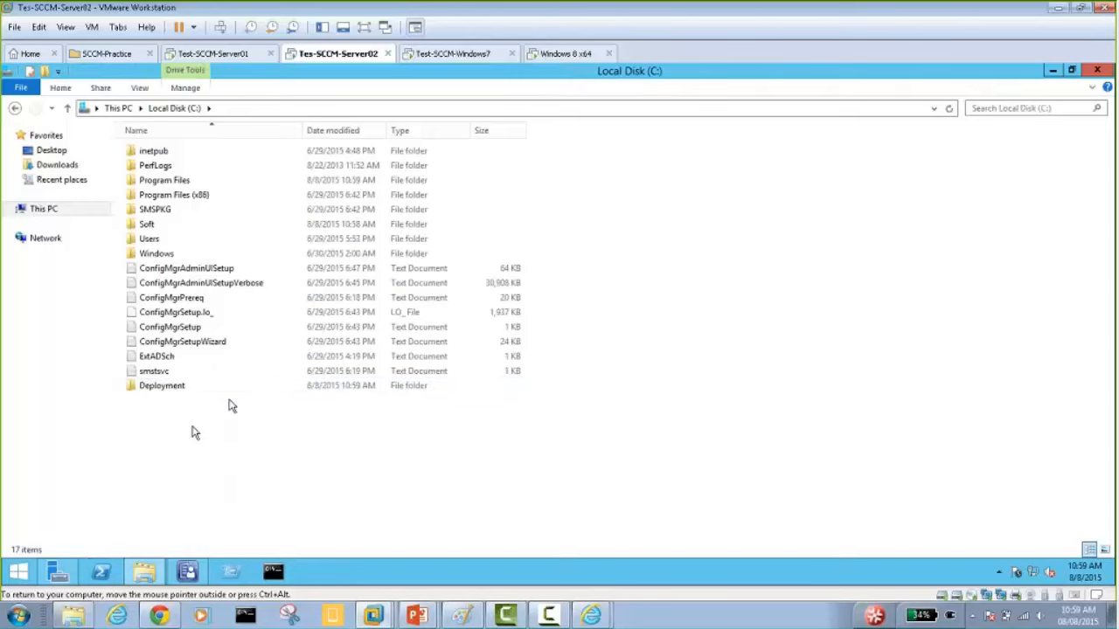
Open the \\sccm-server02 network share root from the Run box
{"action": "key", "text": "super+r"}
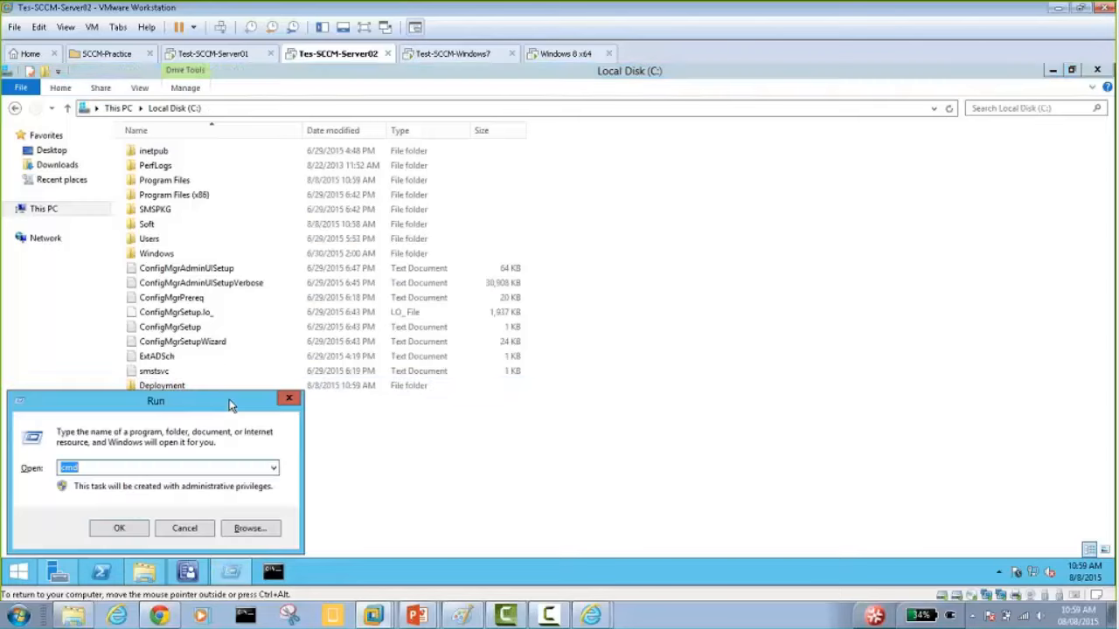
{"action": "type", "text": "\\\\"}
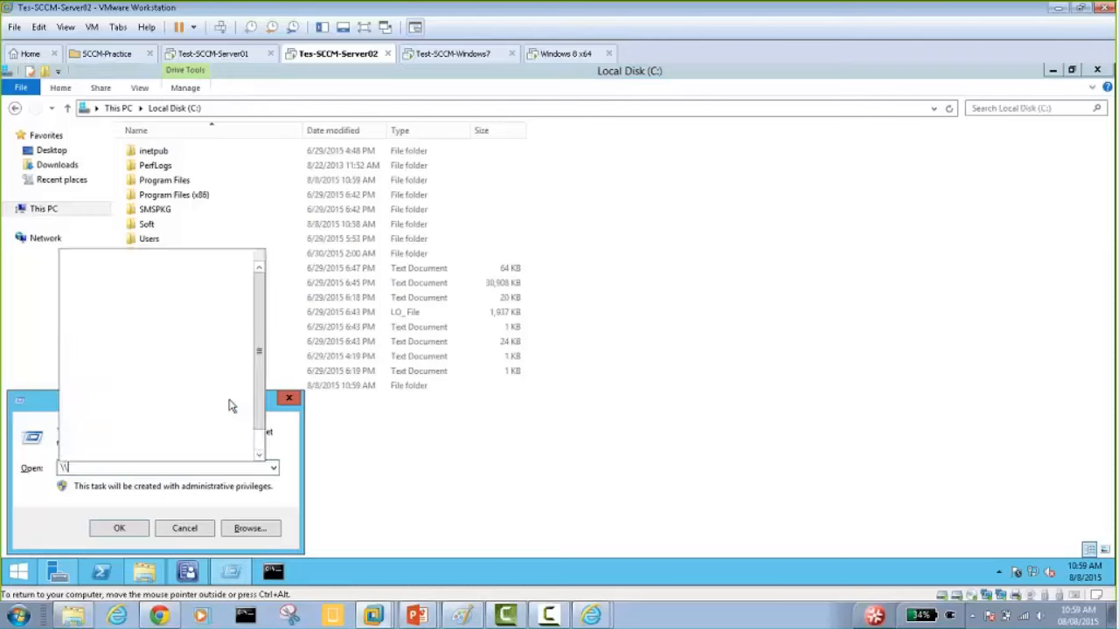
{"action": "type", "text": "sccm"}
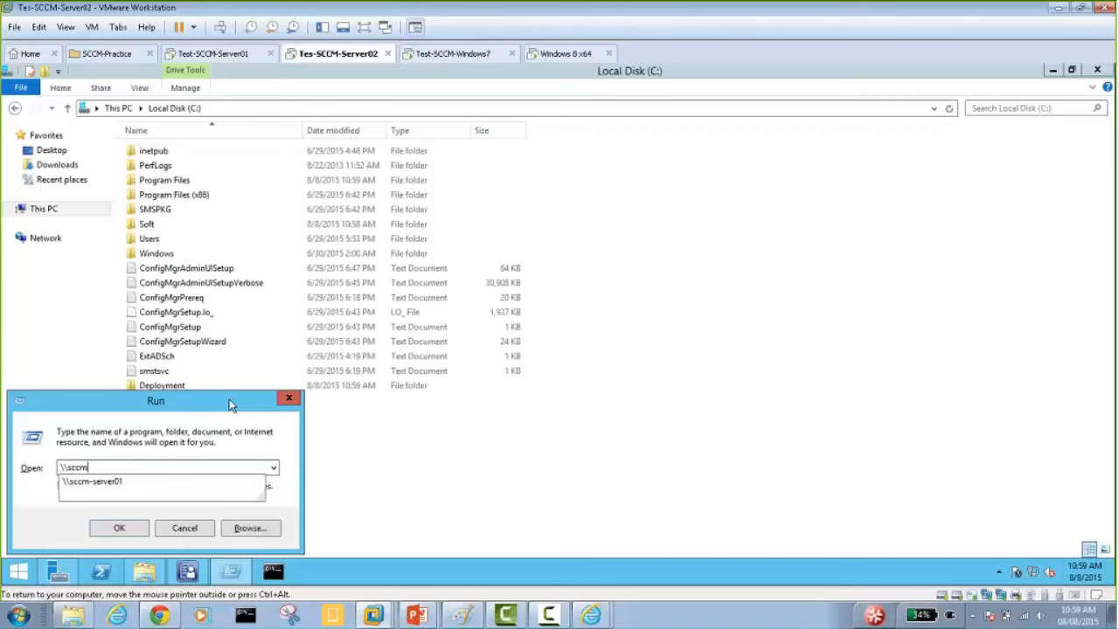
{"action": "type", "text": "-server02"}
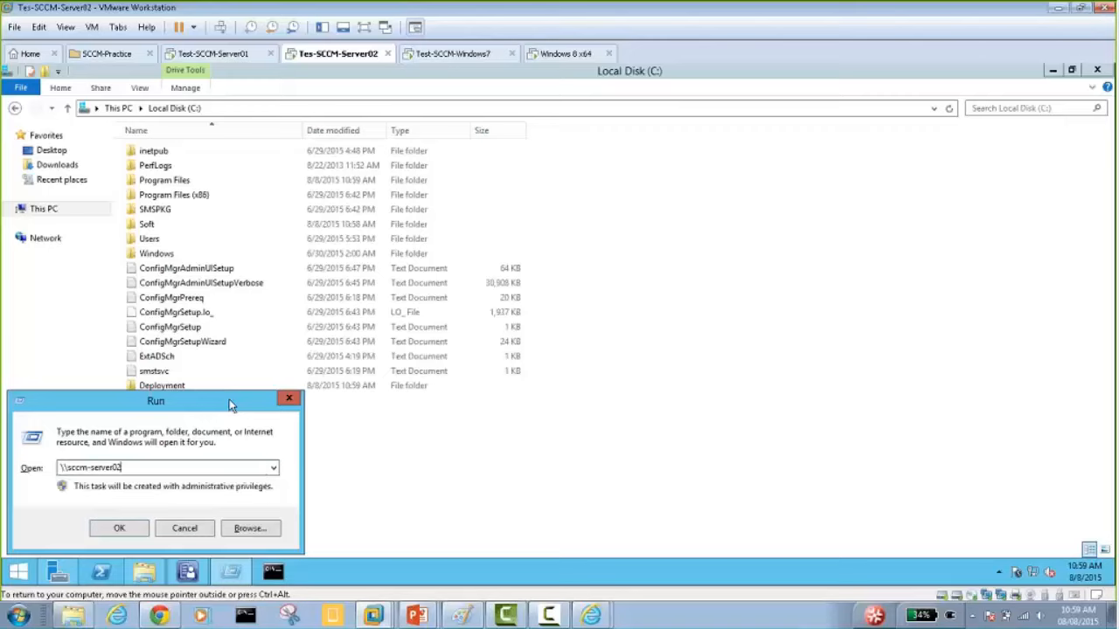
{"action": "key", "text": "Return"}
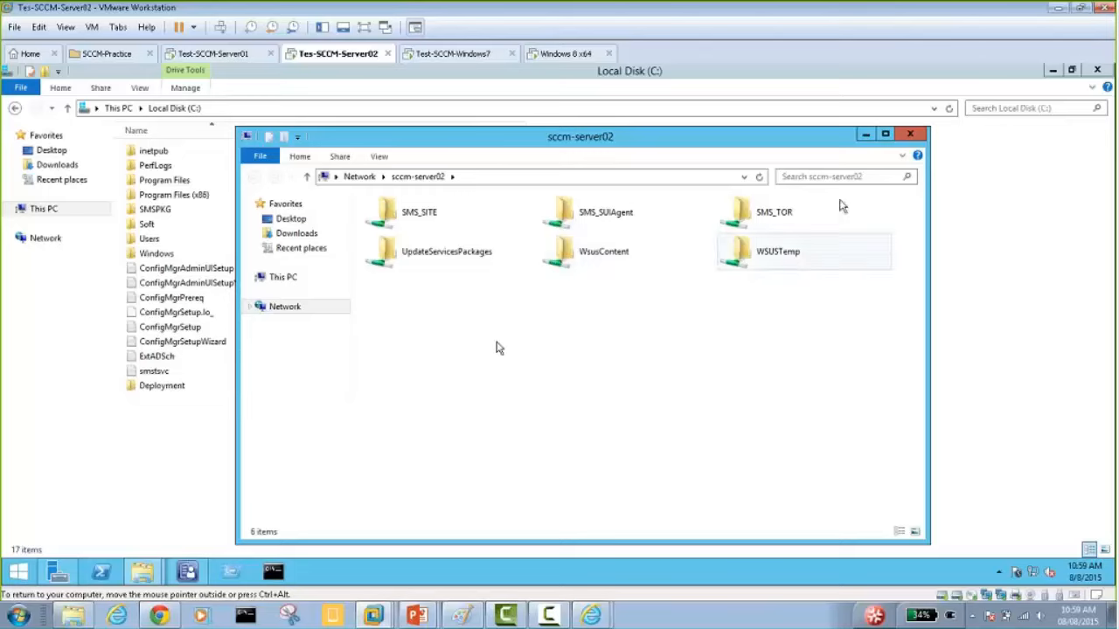
Create an MDT folder inside C:\Deployment, then return to the Local Disk (C:) root
{"action": "left_click", "coordinate": [861, 136]}
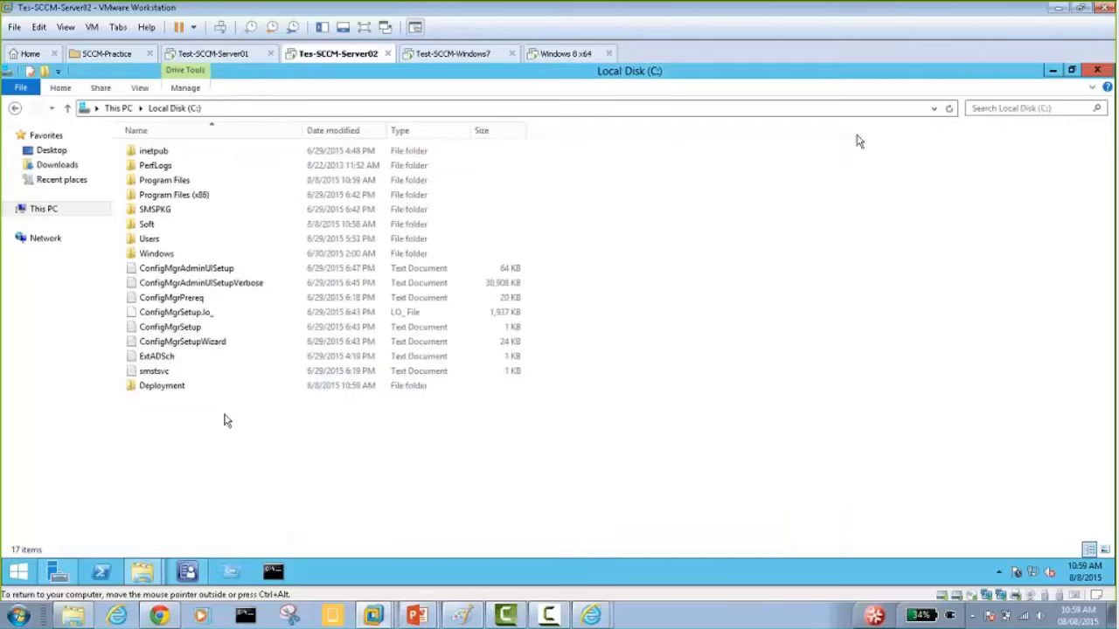
{"action": "left_click", "coordinate": [177, 394]}
{"action": "double_click", "coordinate": [177, 394]}
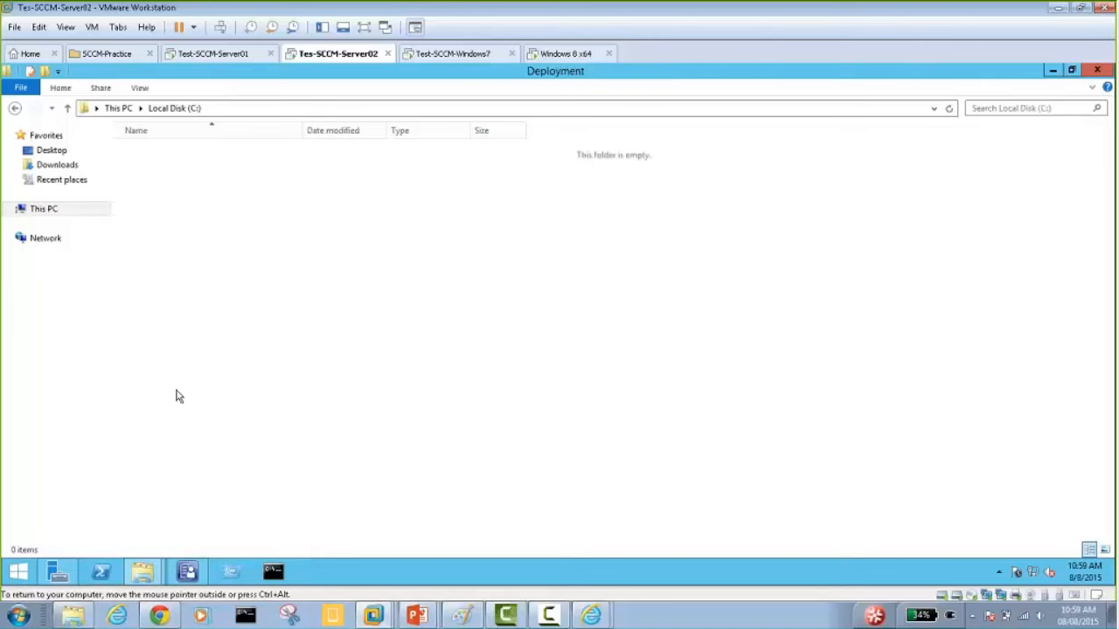
{"action": "right_click", "coordinate": [180, 254]}
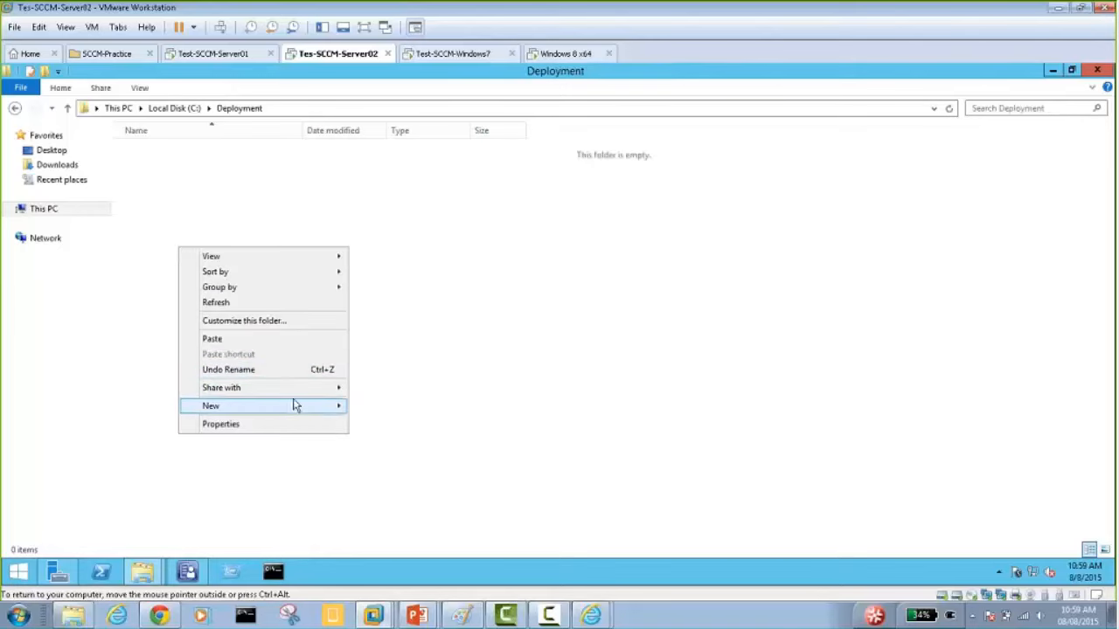
{"action": "mouse_move", "coordinate": [292, 405]}
{"action": "left_click", "coordinate": [382, 411]}
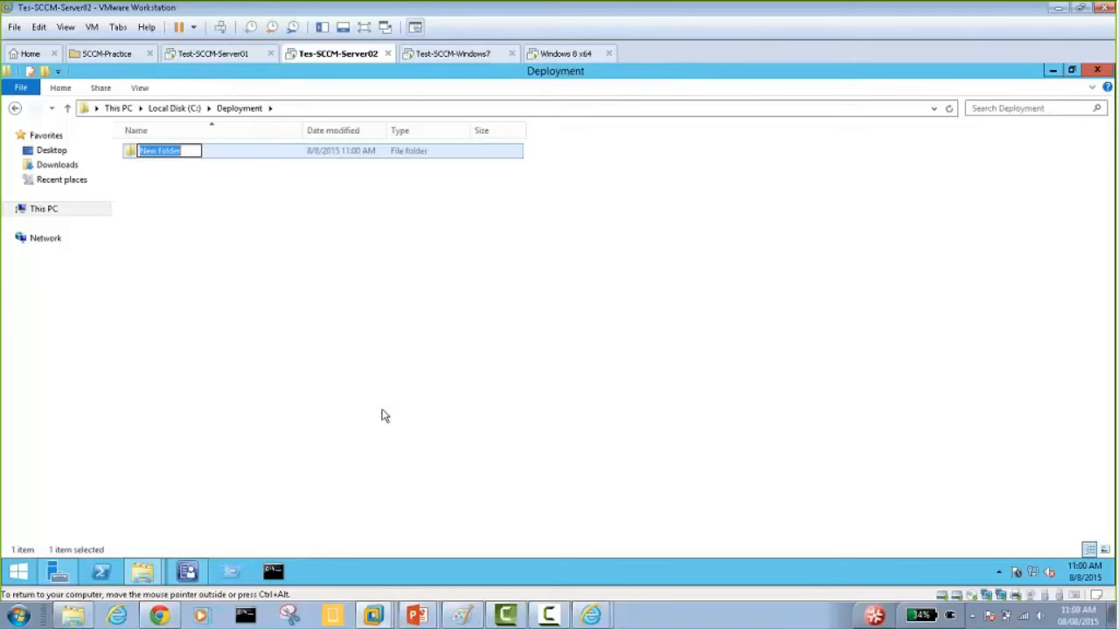
{"action": "type", "text": "MDT"}
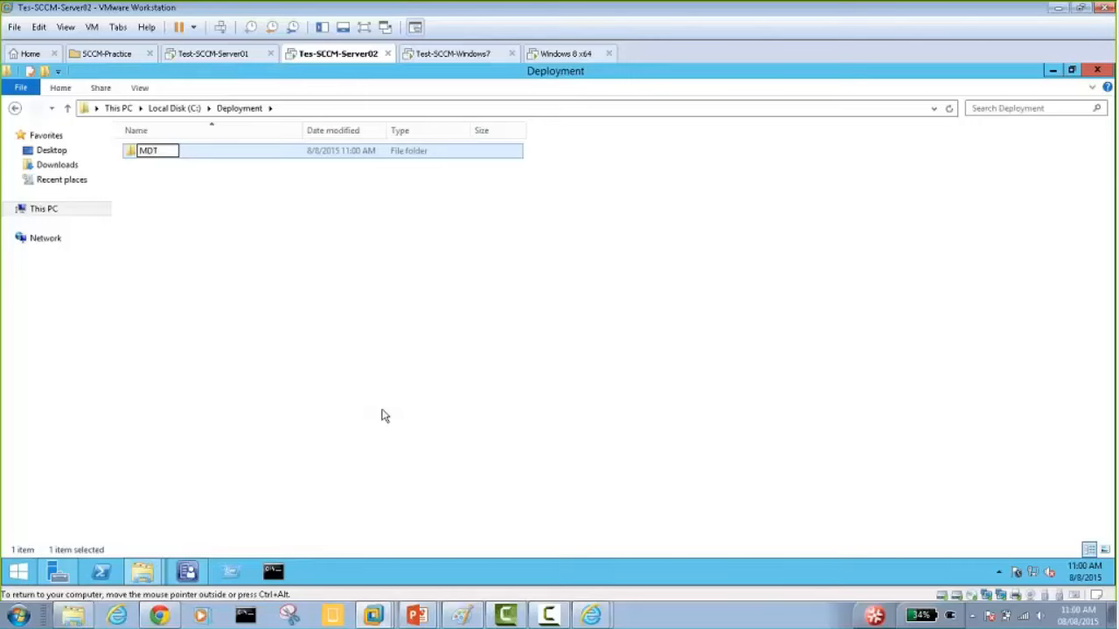
{"action": "left_click", "coordinate": [229, 234]}
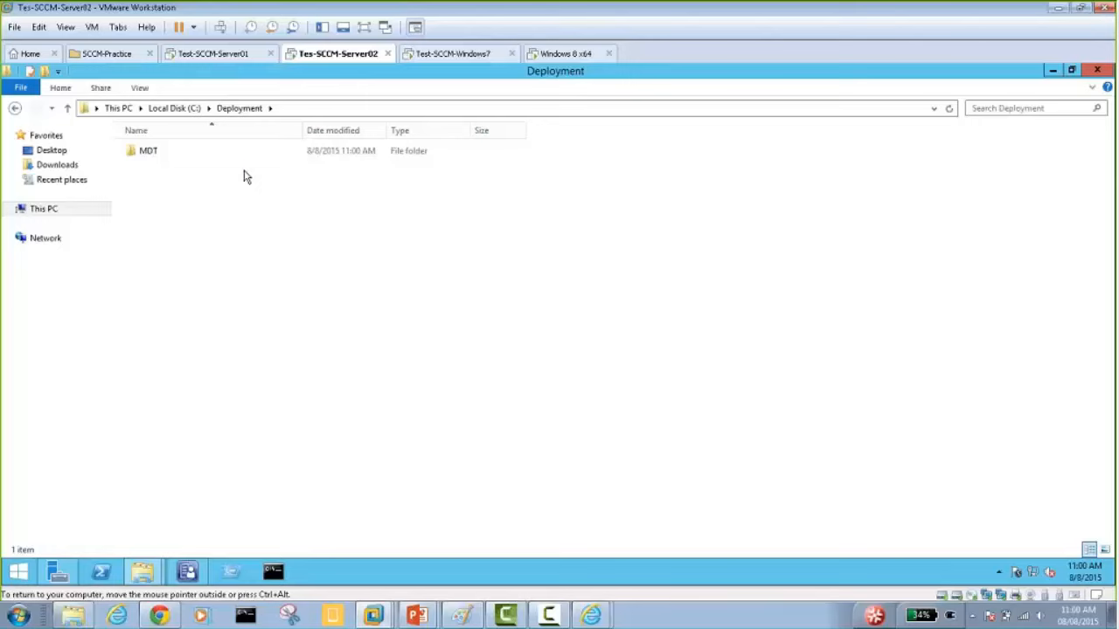
{"action": "left_click", "coordinate": [178, 108]}
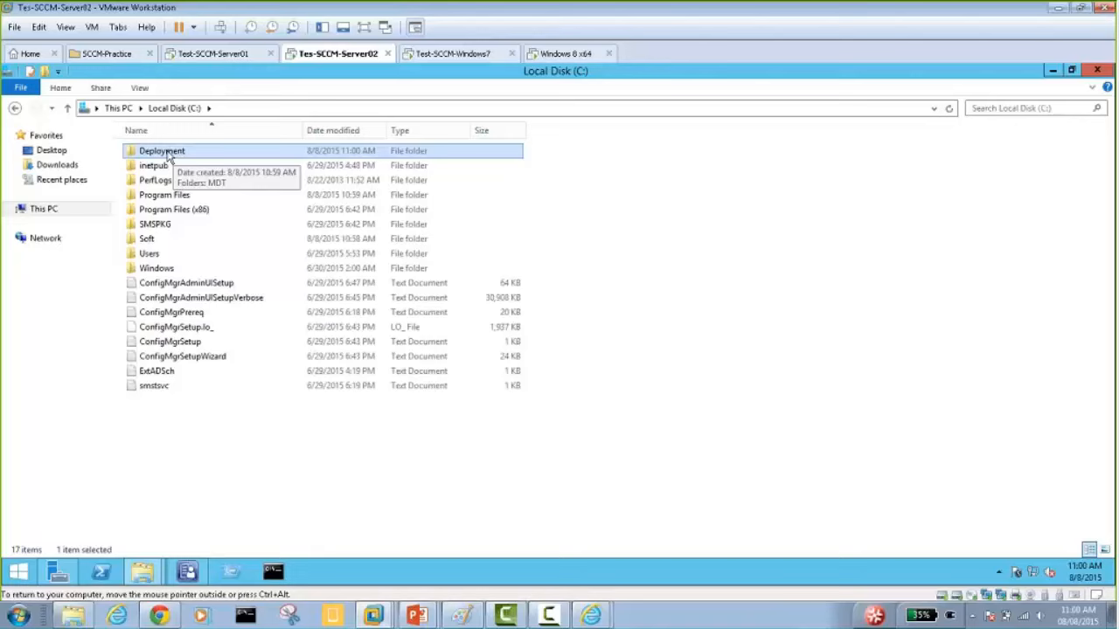
Share the Deployment folder on the network with Everyone at Read/Write permission
{"action": "right_click", "coordinate": [169, 155]}
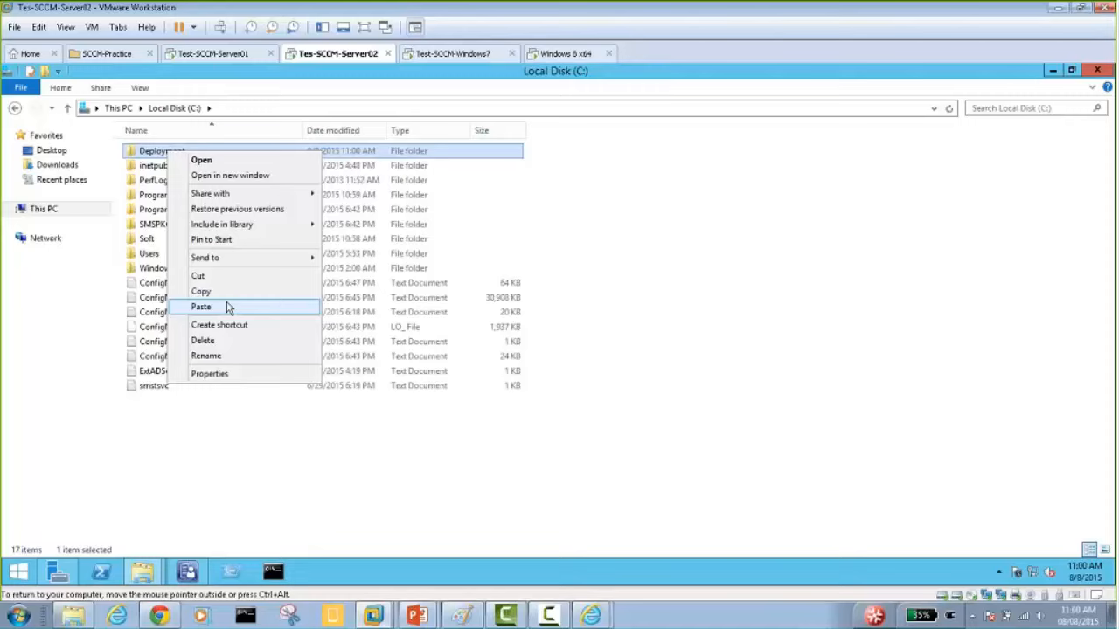
{"action": "left_click", "coordinate": [243, 377]}
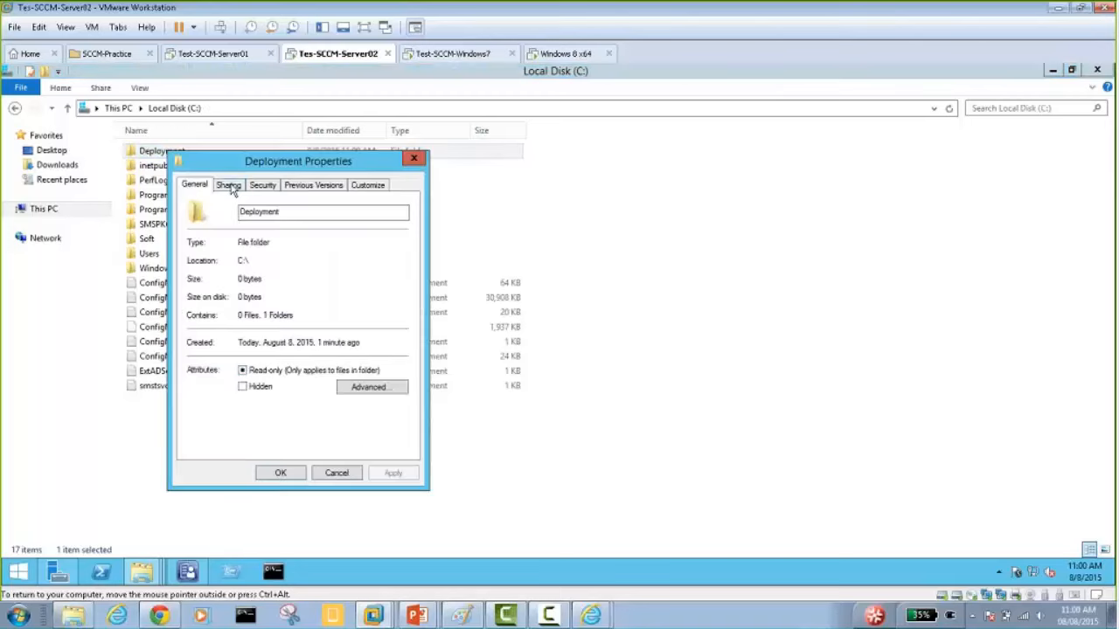
{"action": "left_click", "coordinate": [229, 185]}
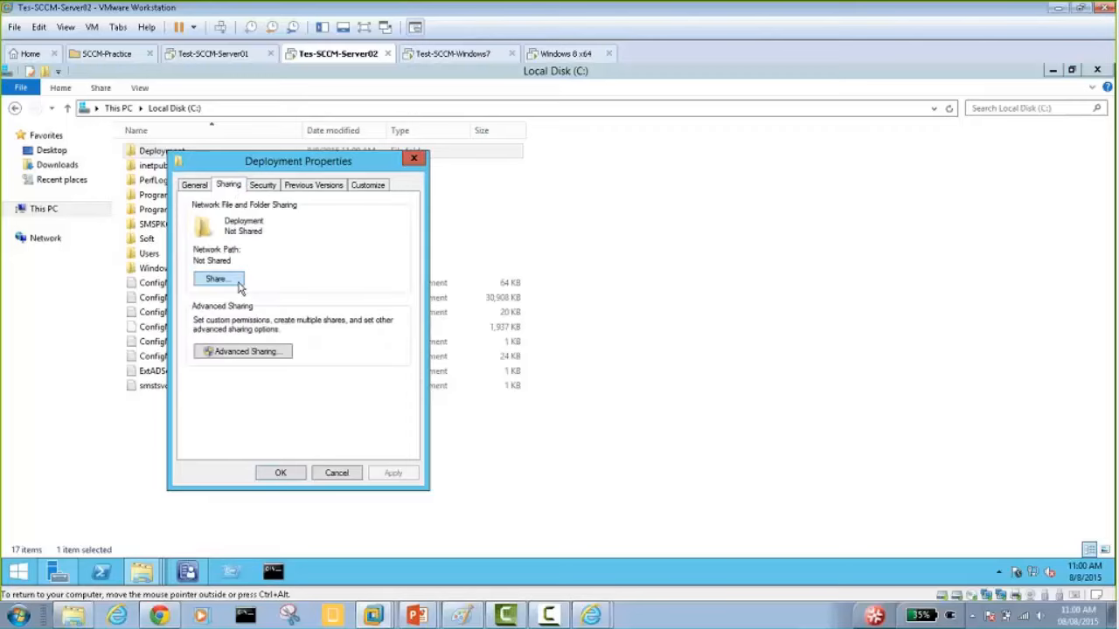
{"action": "left_click", "coordinate": [232, 287]}
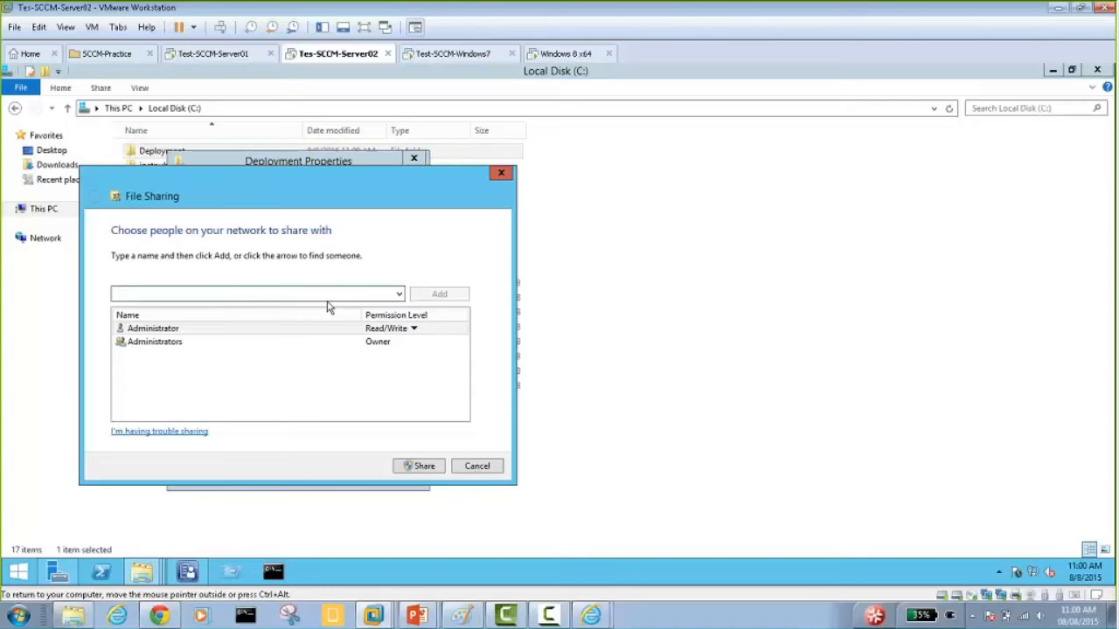
{"action": "left_click", "coordinate": [399, 294]}
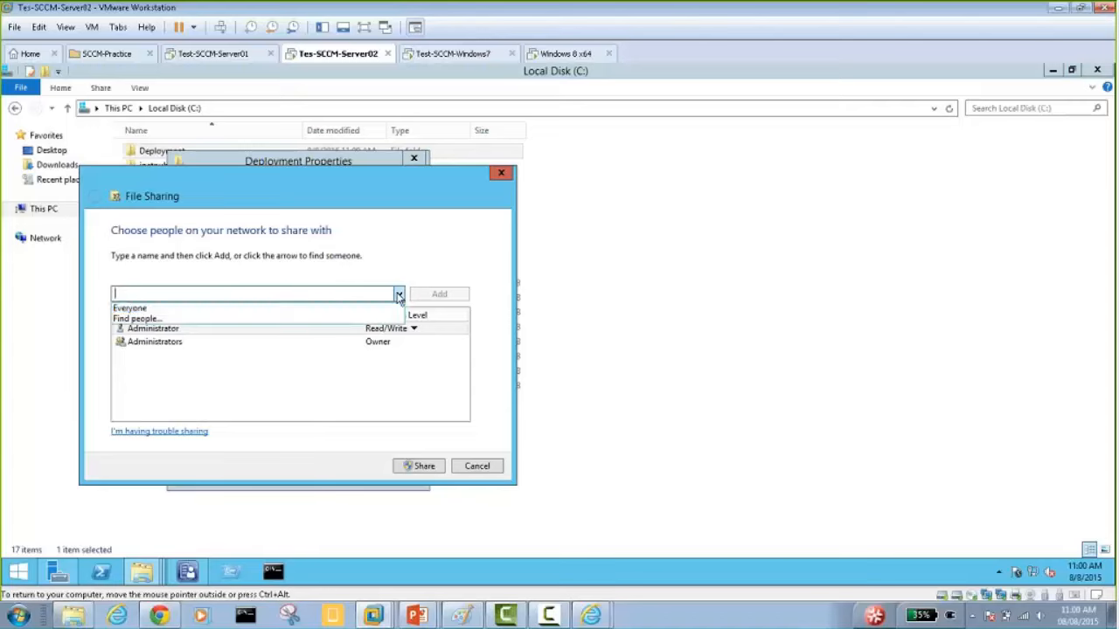
{"action": "left_click", "coordinate": [374, 308]}
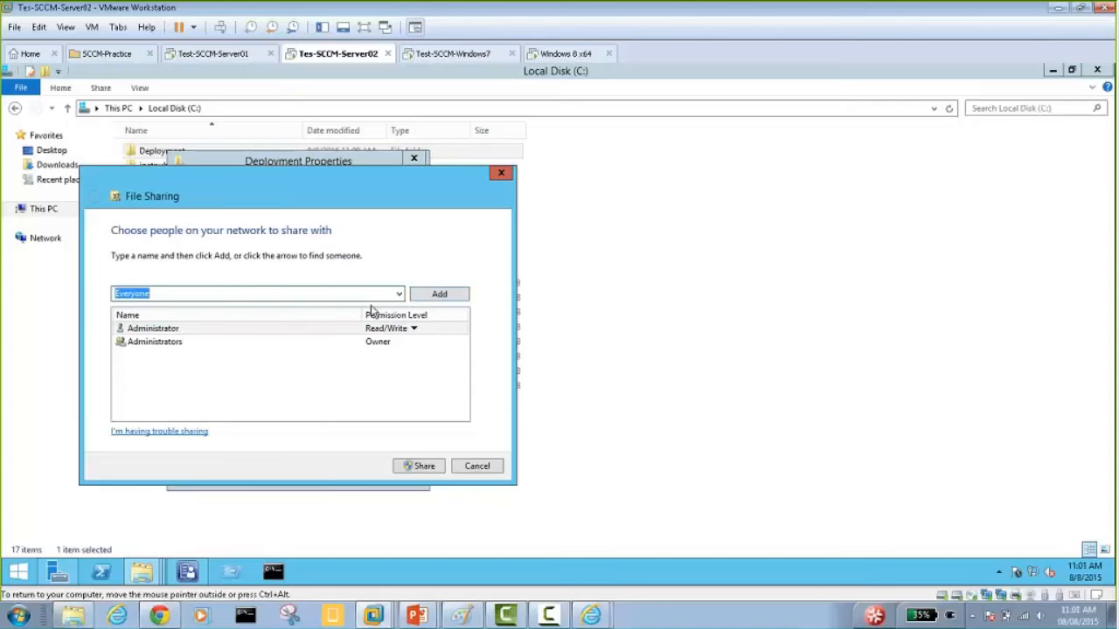
{"action": "left_click", "coordinate": [440, 294]}
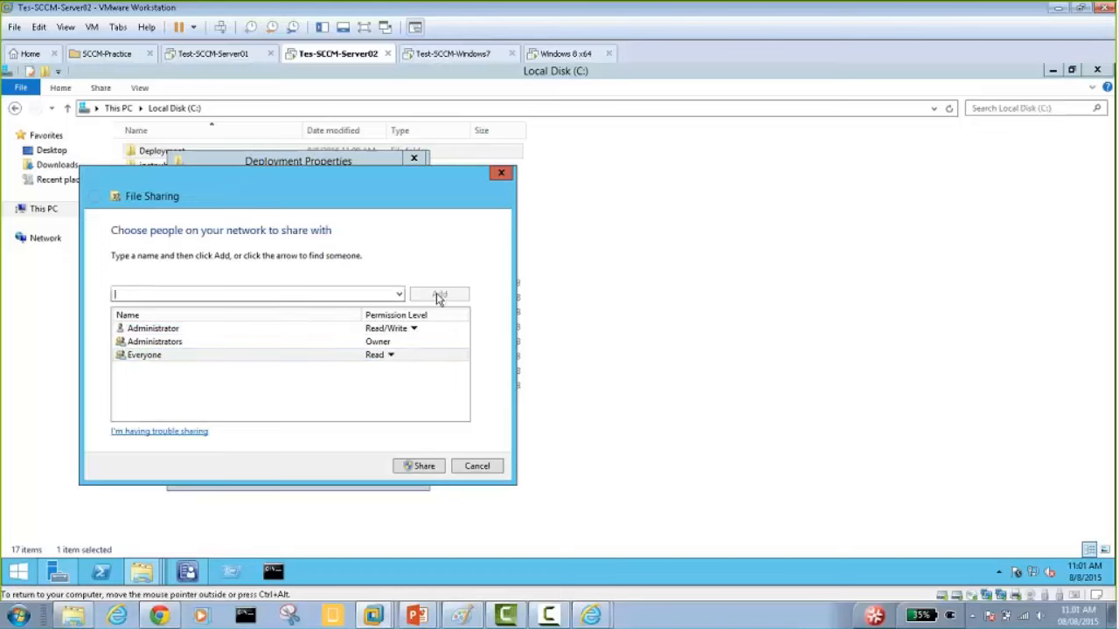
{"action": "left_click", "coordinate": [386, 356]}
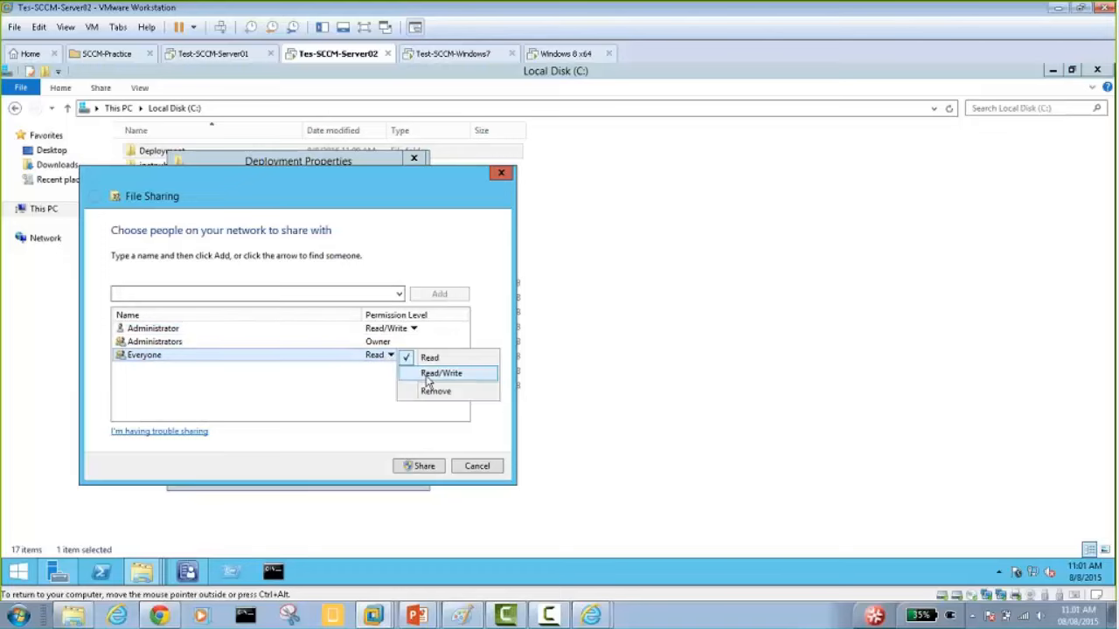
{"action": "left_click", "coordinate": [440, 373]}
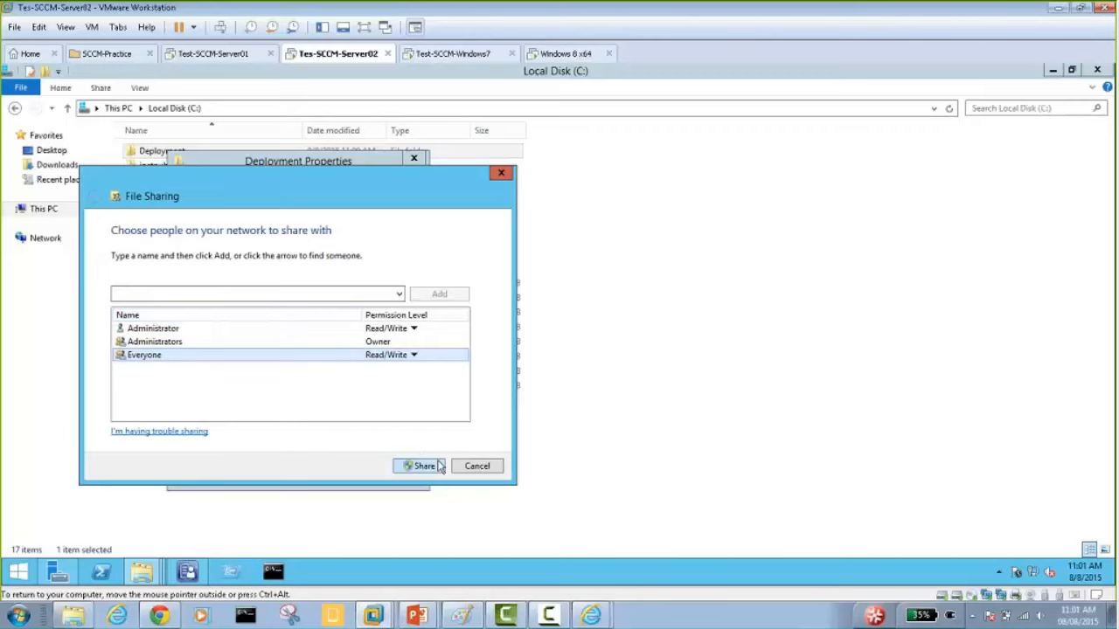
{"action": "left_click", "coordinate": [418, 465]}
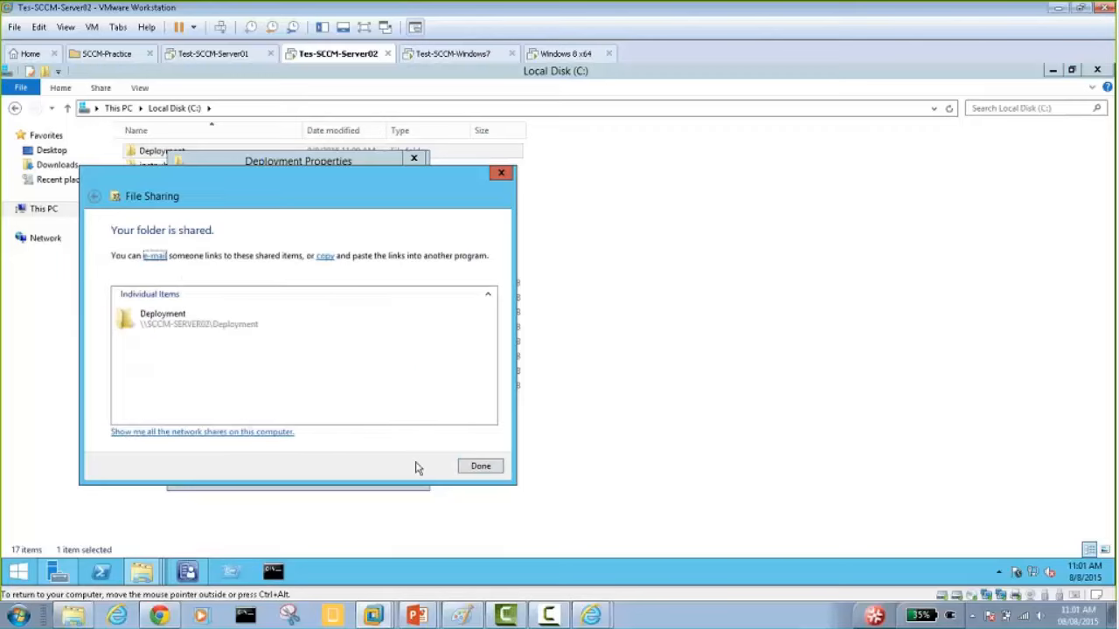
{"action": "left_click", "coordinate": [471, 467]}
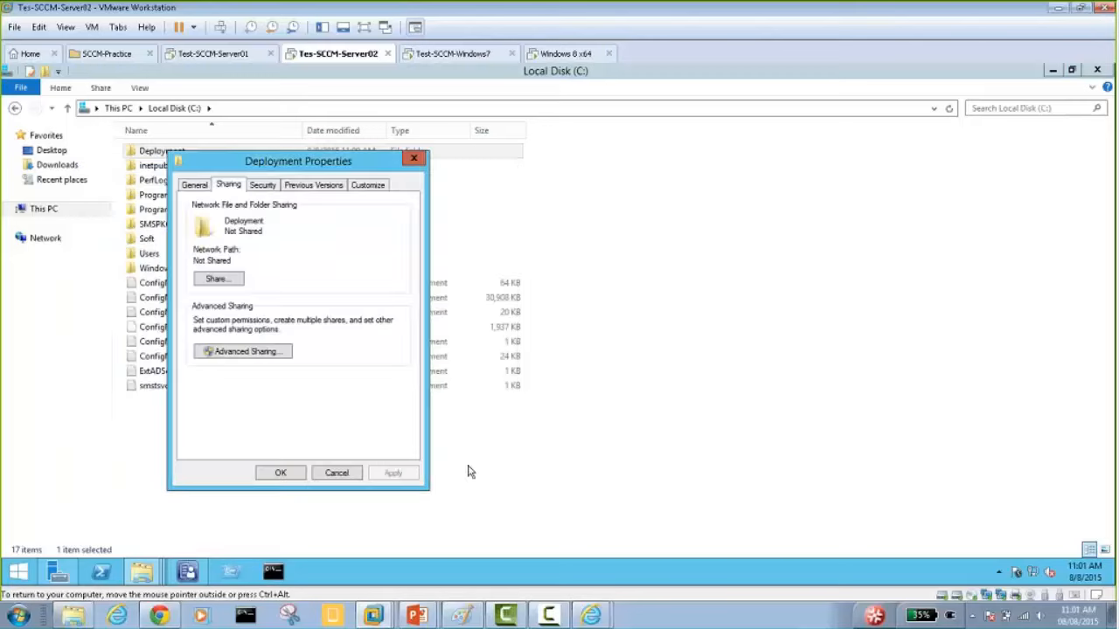
{"action": "left_click", "coordinate": [282, 473]}
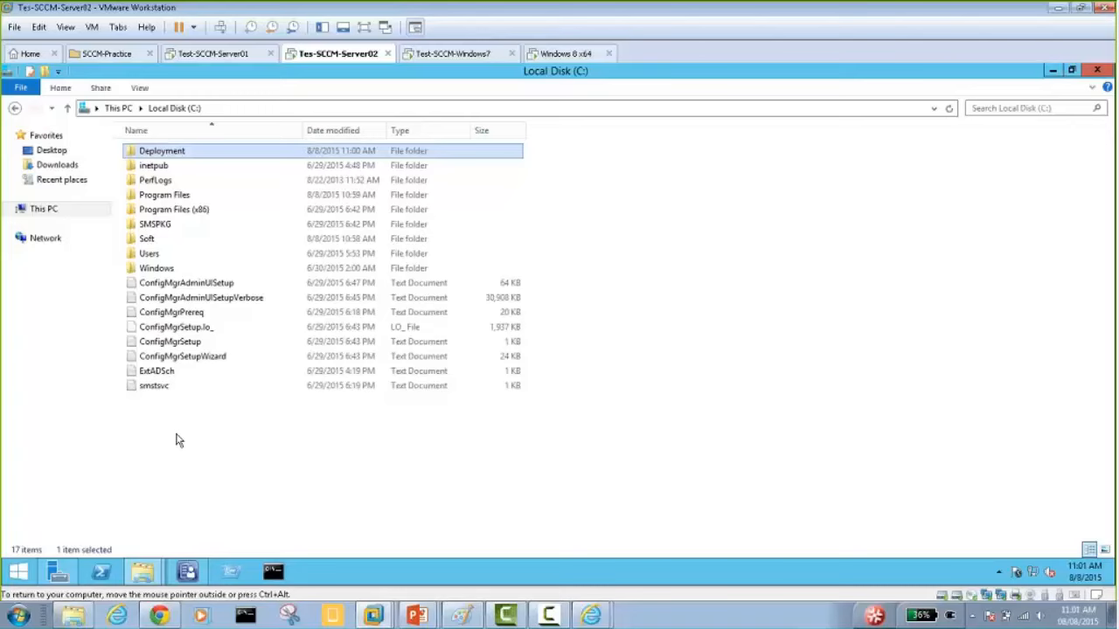
Minimize Explorer, check the sccm-server02 shares window, then close it to reveal the console
{"action": "left_click", "coordinate": [177, 439]}
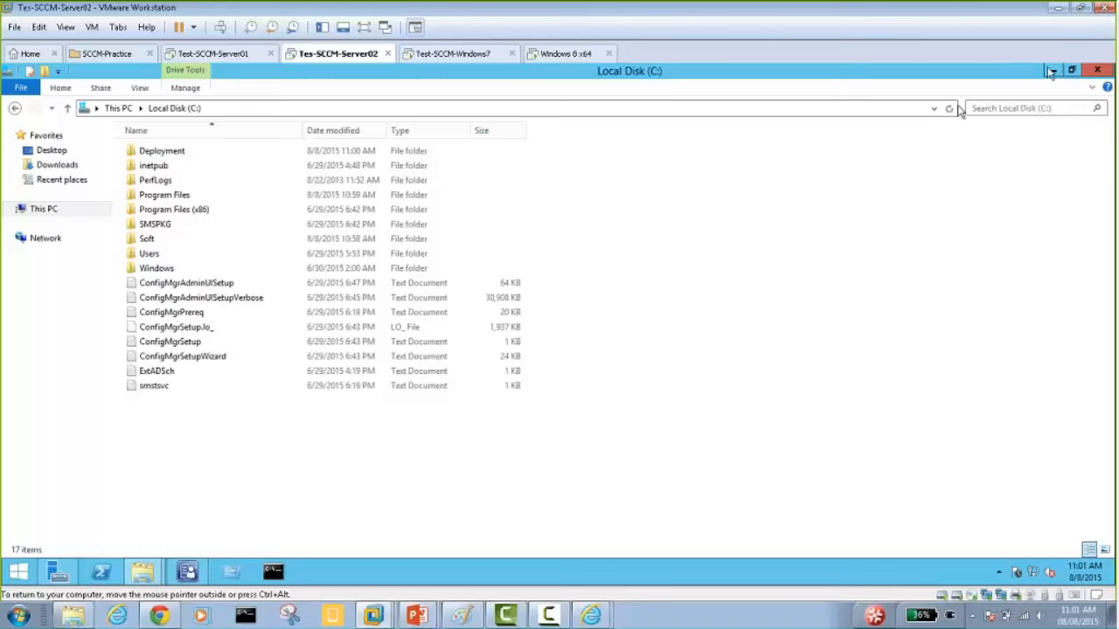
{"action": "left_click", "coordinate": [1052, 70]}
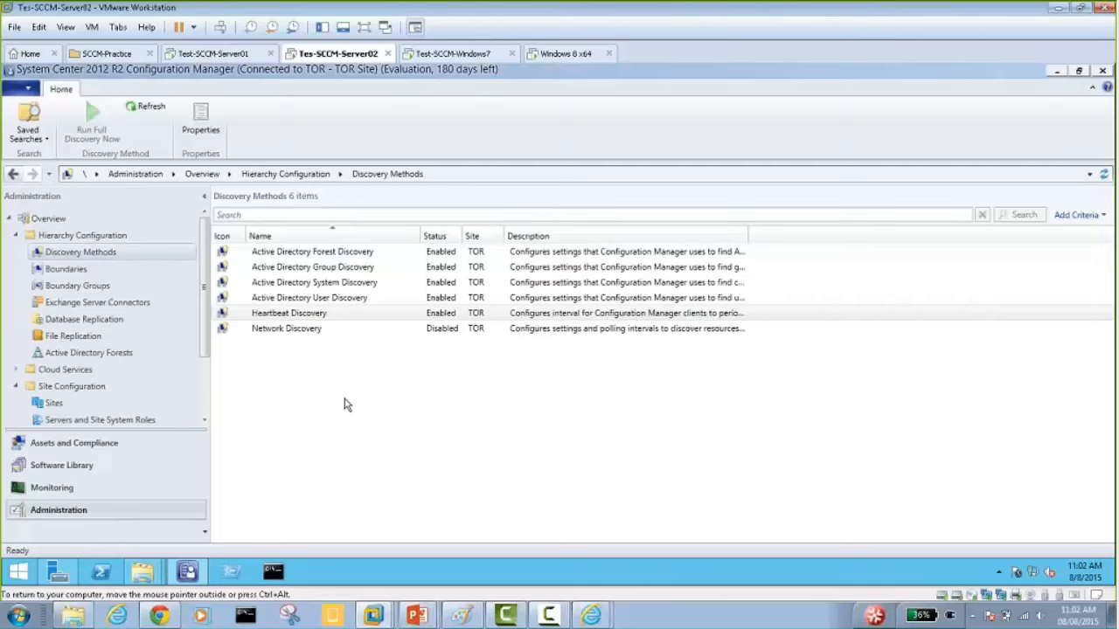
{"action": "mouse_move", "coordinate": [156, 573]}
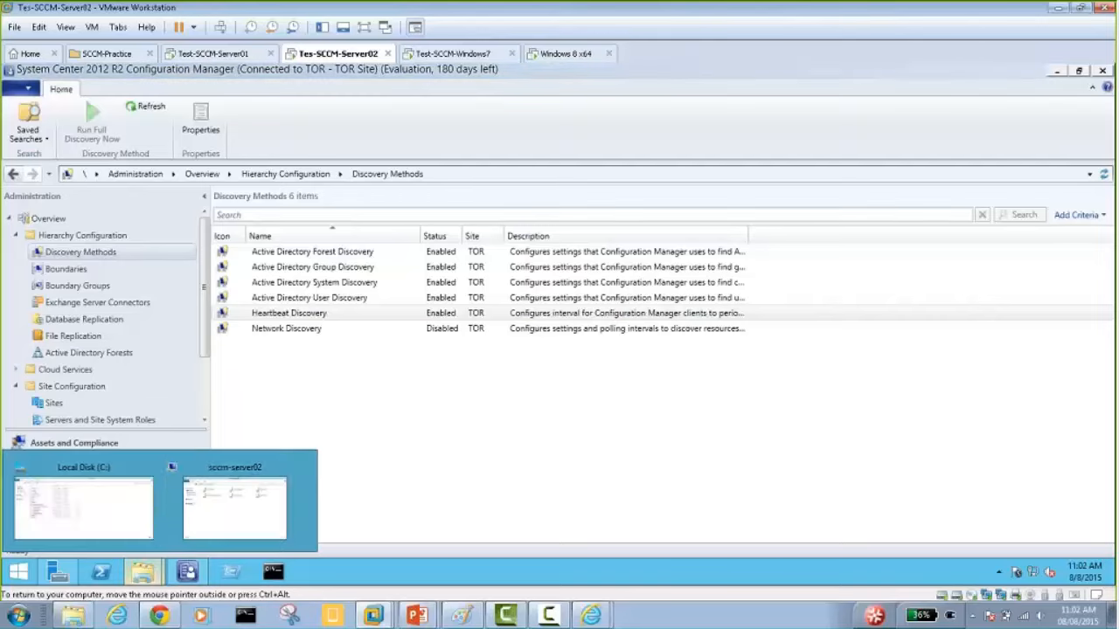
{"action": "left_click", "coordinate": [227, 523]}
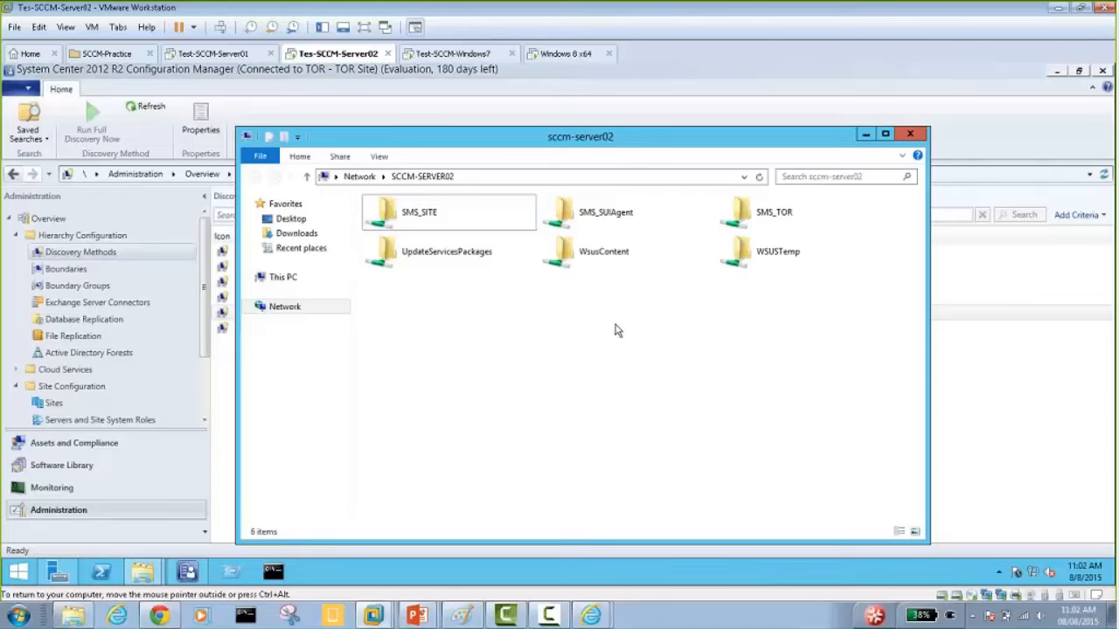
{"action": "left_click", "coordinate": [912, 136]}
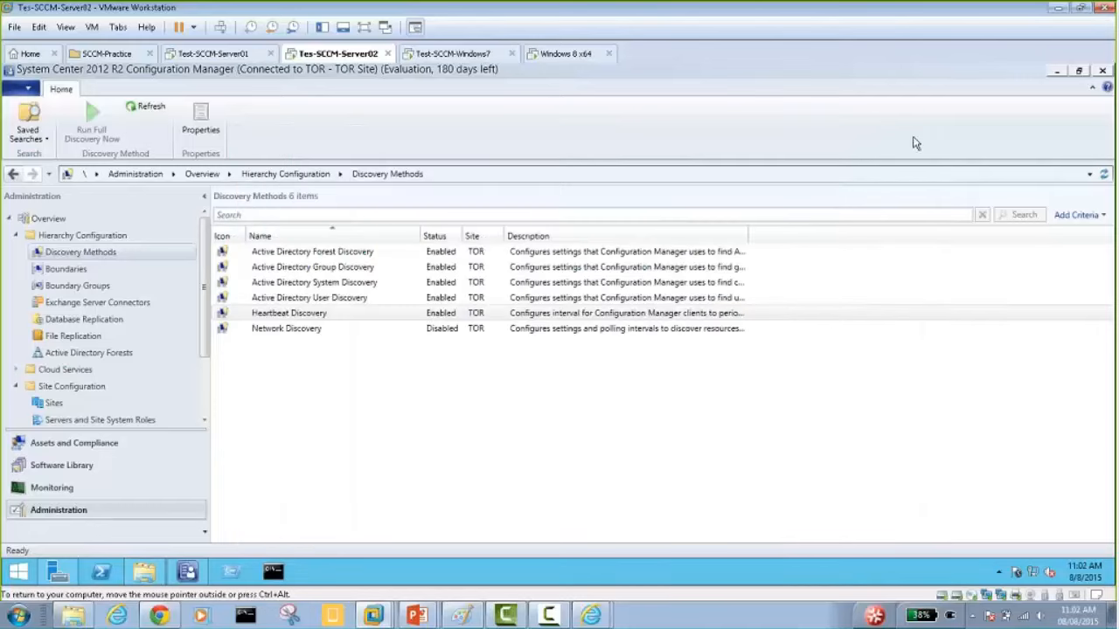
Go to Software Library > Operating Systems > Operating System Images, which holds 0 items
{"action": "left_click", "coordinate": [331, 371]}
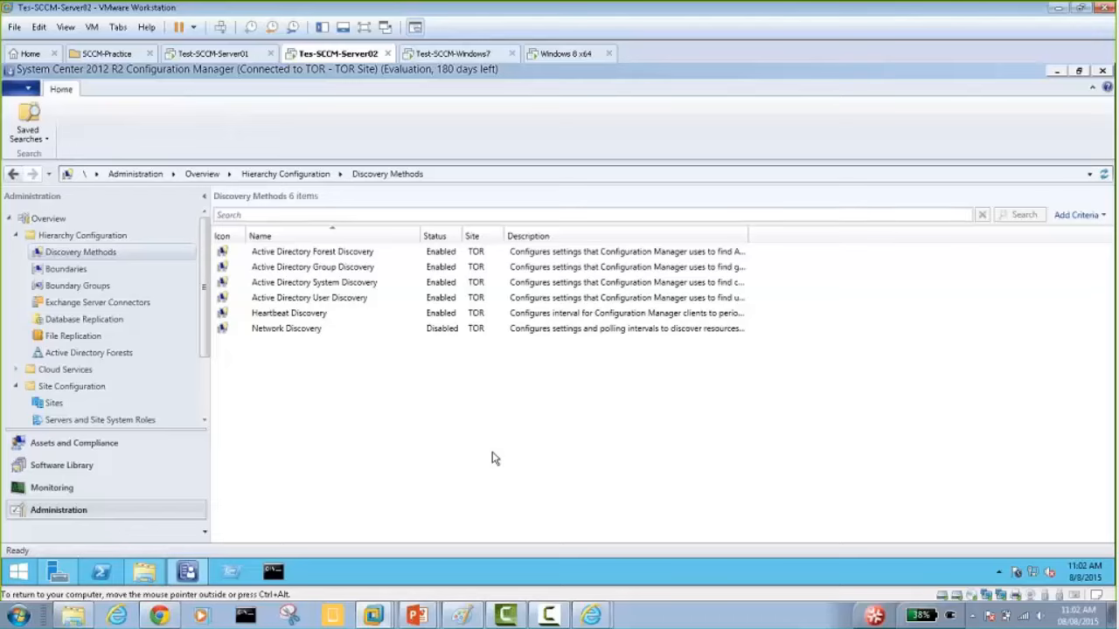
{"action": "scroll", "coordinate": [209, 409], "scroll_direction": "down", "scroll_amount": 2}
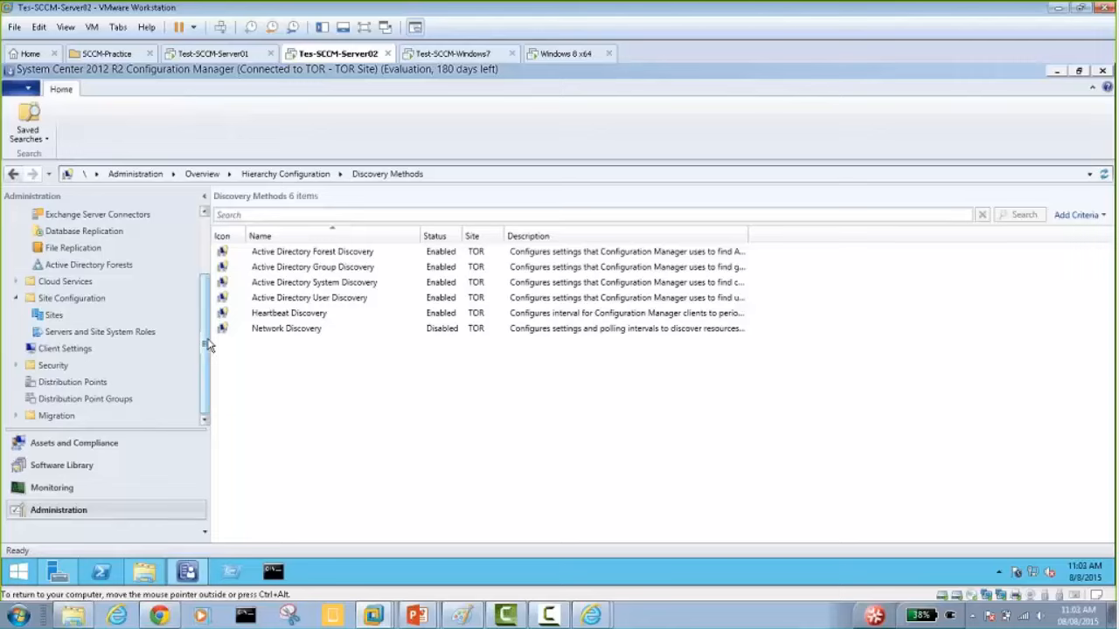
{"action": "left_click", "coordinate": [113, 465]}
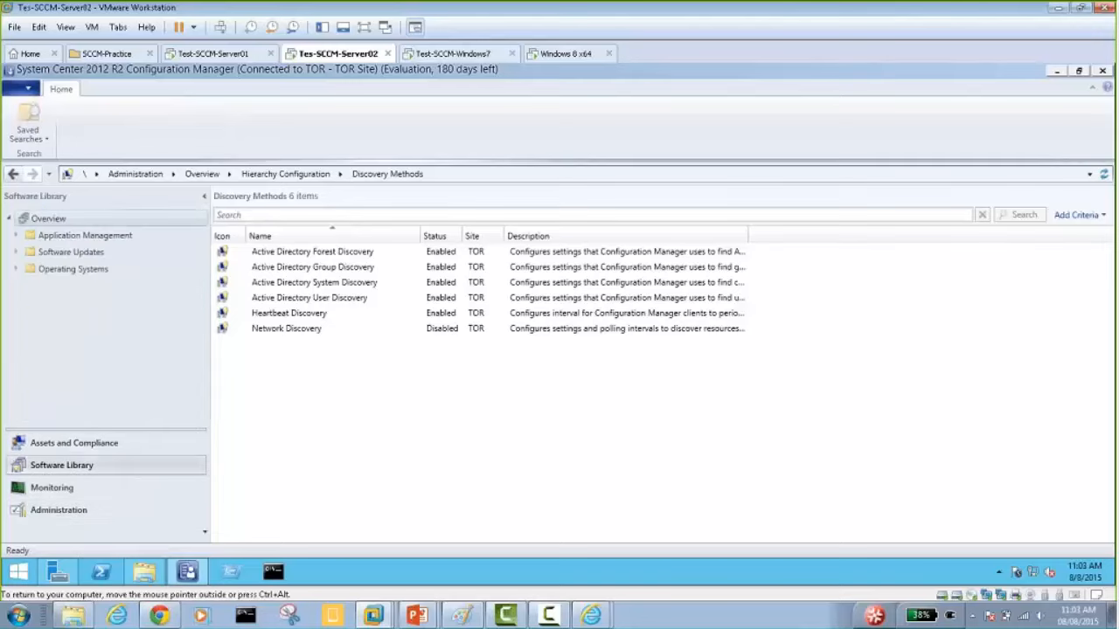
{"action": "left_click", "coordinate": [15, 271]}
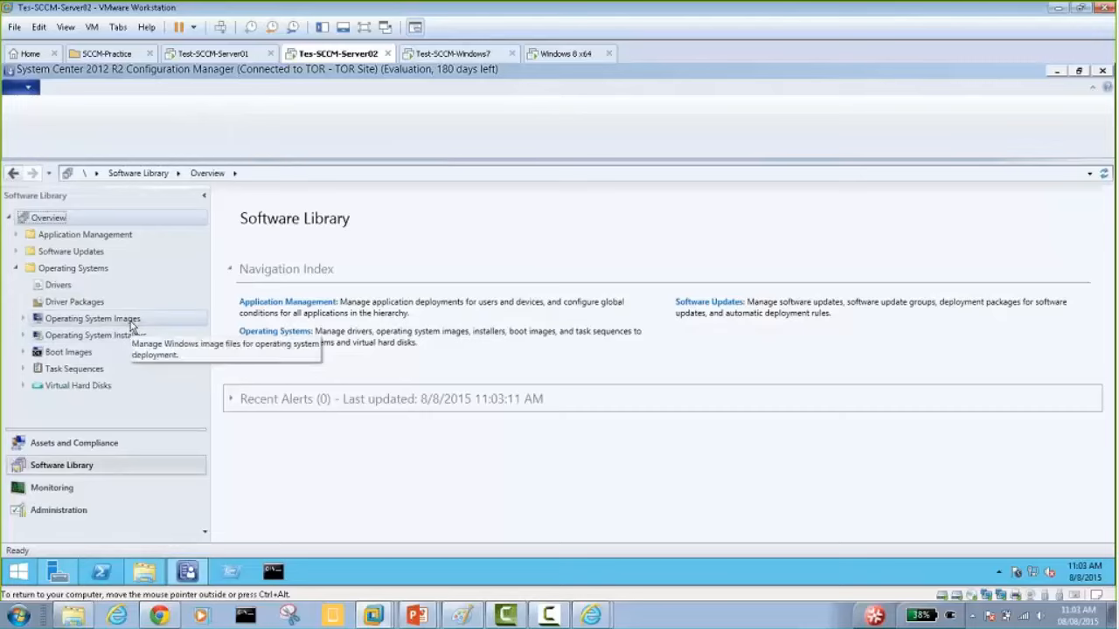
{"action": "left_click", "coordinate": [131, 322]}
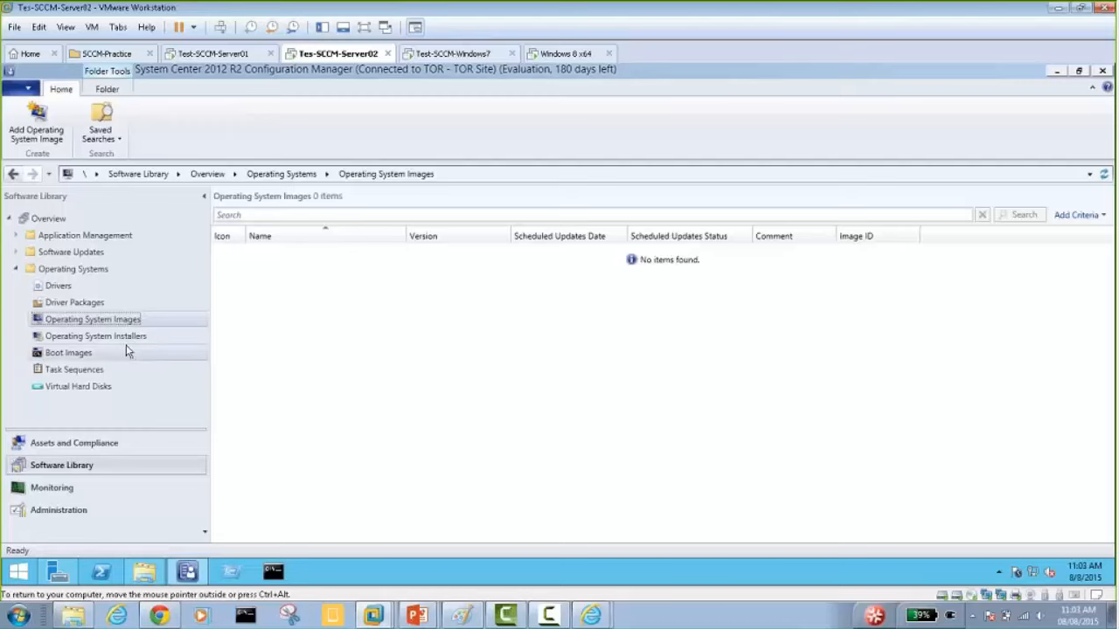
{"action": "left_click", "coordinate": [135, 337]}
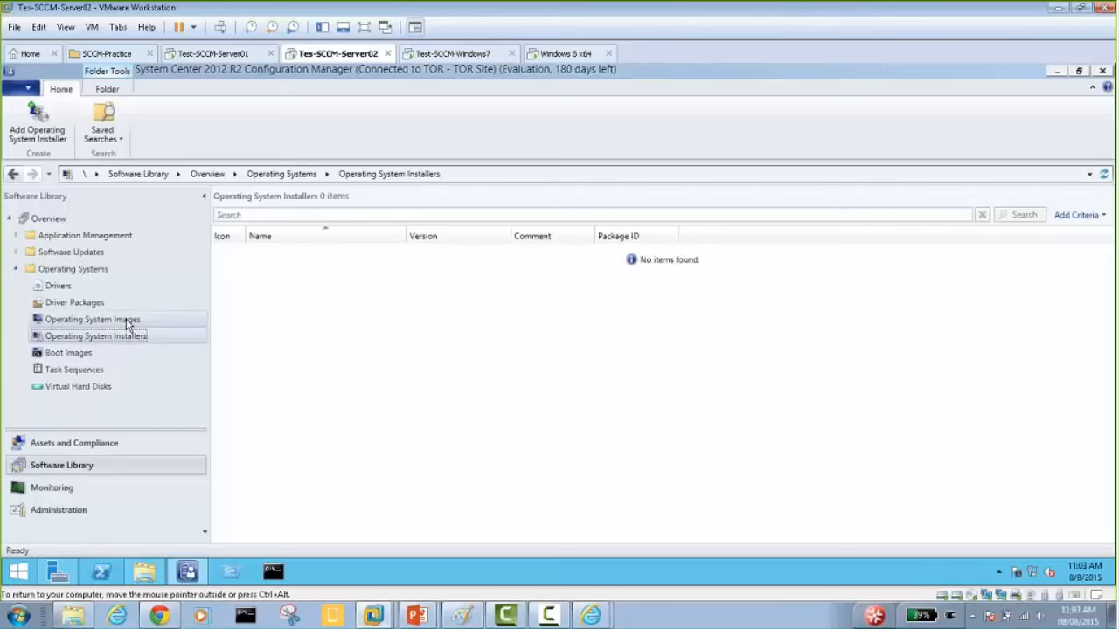
{"action": "left_click", "coordinate": [126, 322]}
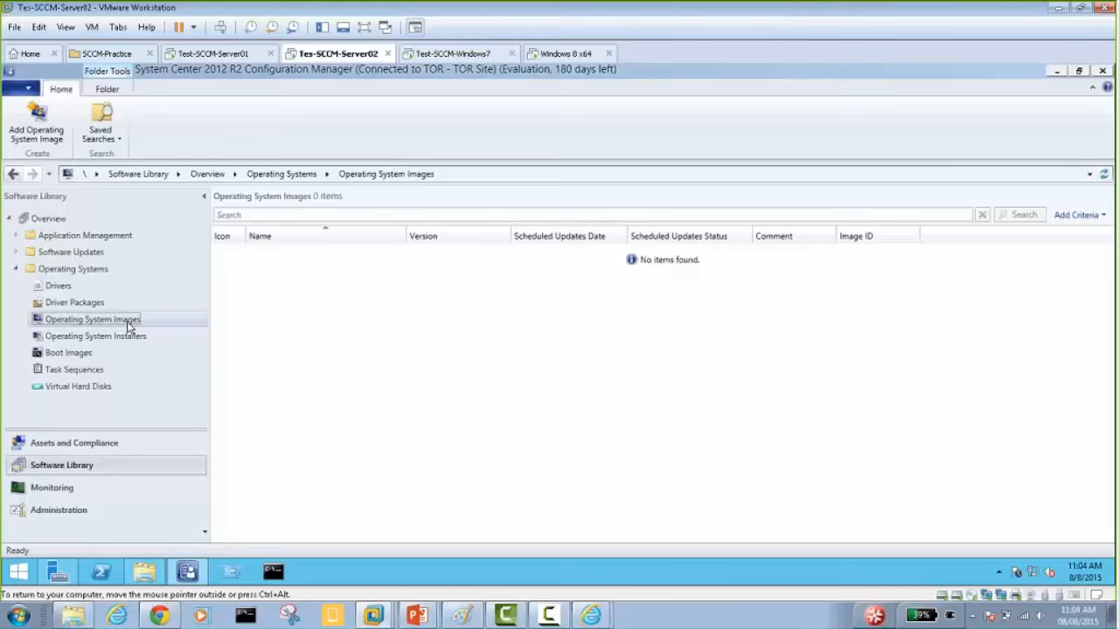
{"action": "right_click", "coordinate": [128, 325]}
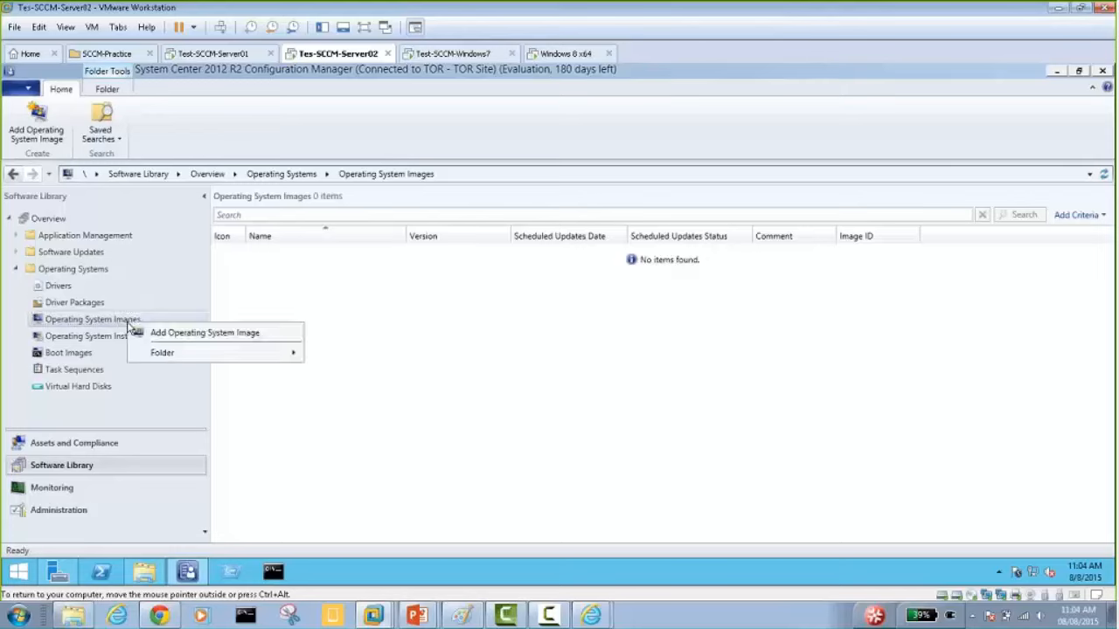
{"action": "left_click", "coordinate": [183, 337]}
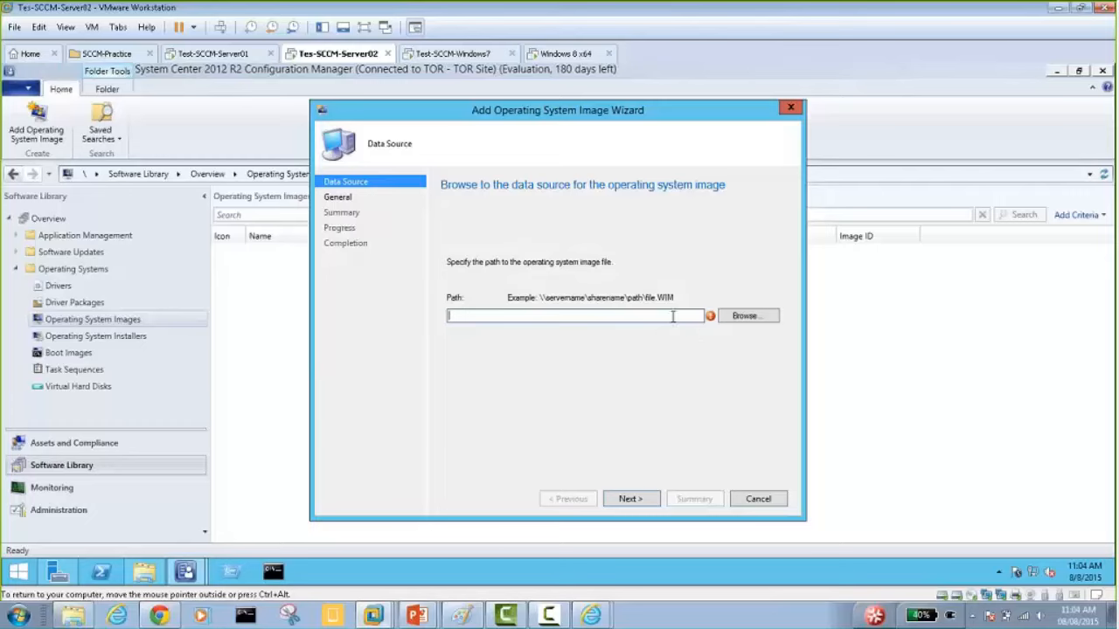
{"action": "left_click", "coordinate": [771, 501]}
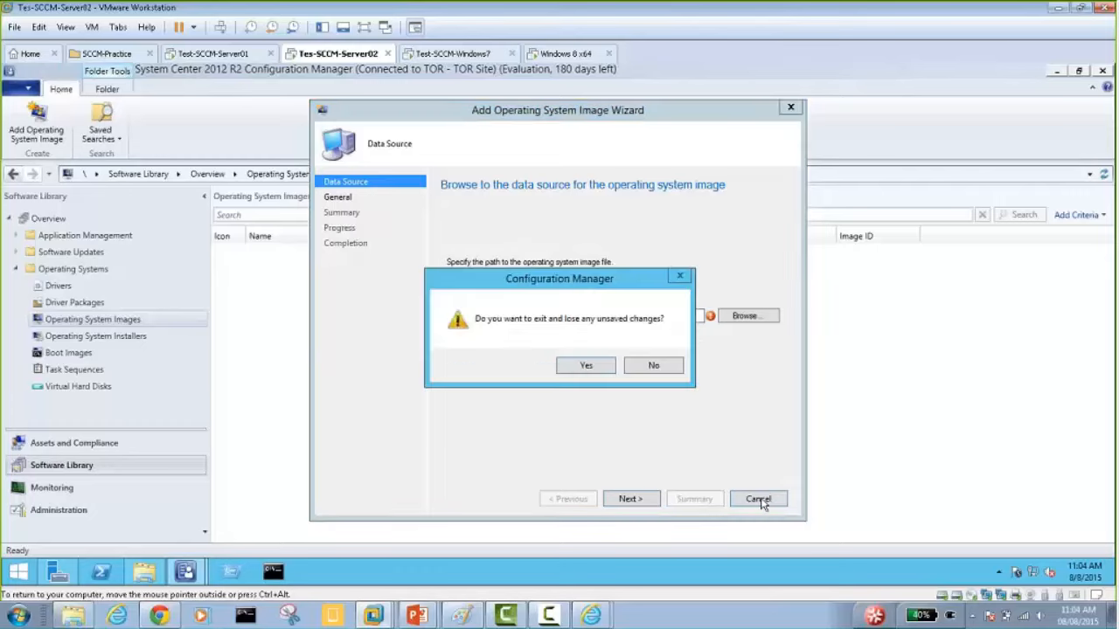
{"action": "left_click", "coordinate": [582, 367]}
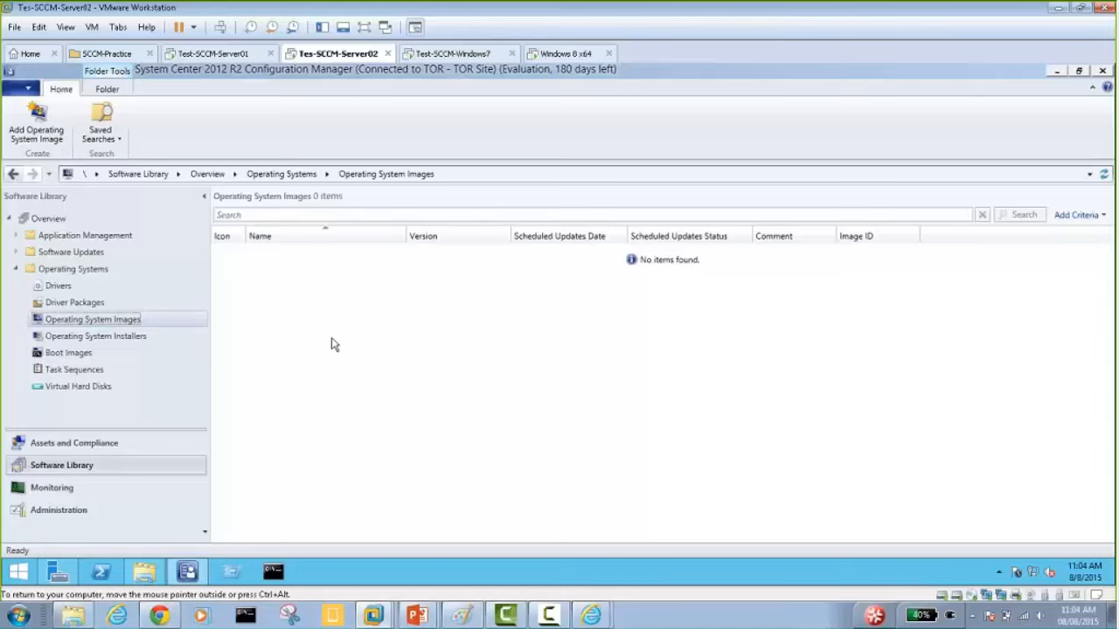
{"action": "left_click", "coordinate": [99, 337]}
Start the Add Operating System Image Wizard from the Operating System Images node
{"action": "right_click", "coordinate": [129, 325]}
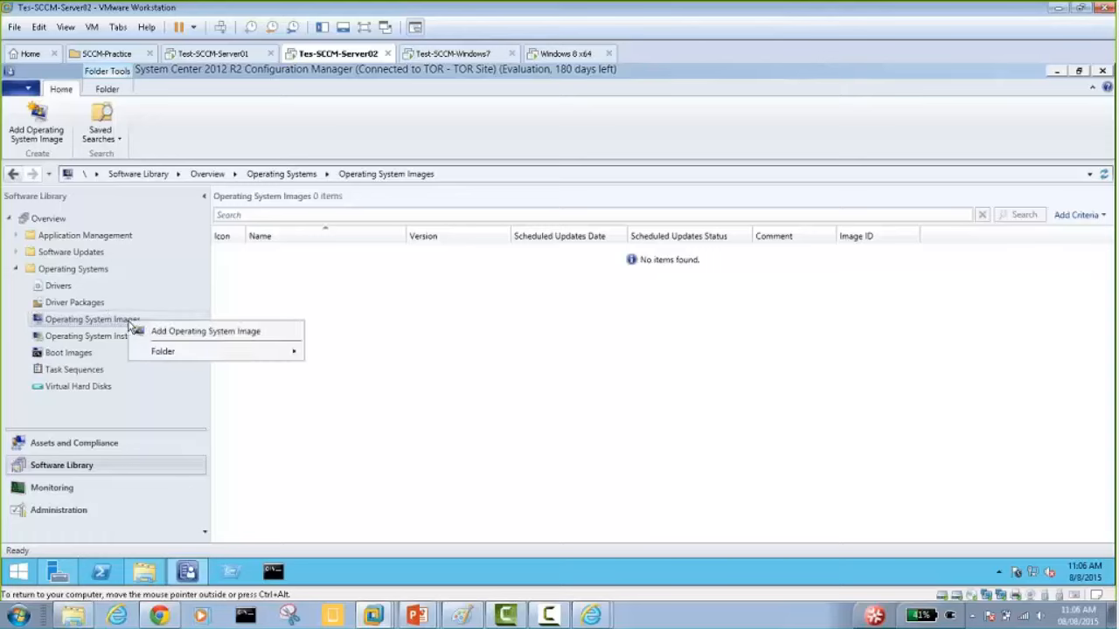
{"action": "left_click", "coordinate": [184, 331]}
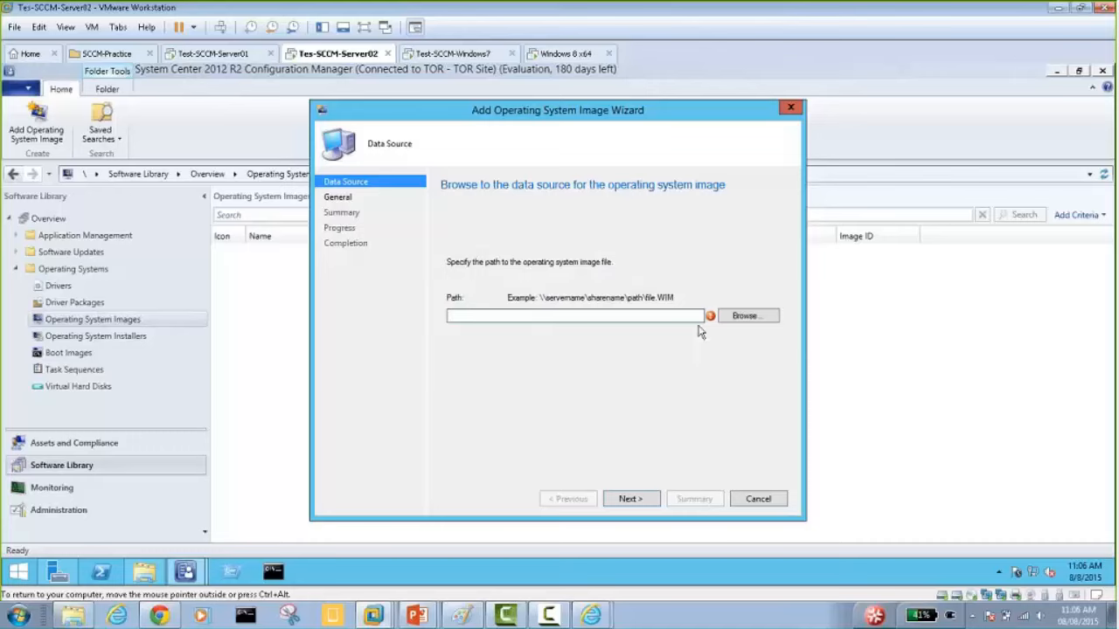
{"action": "left_click", "coordinate": [741, 317]}
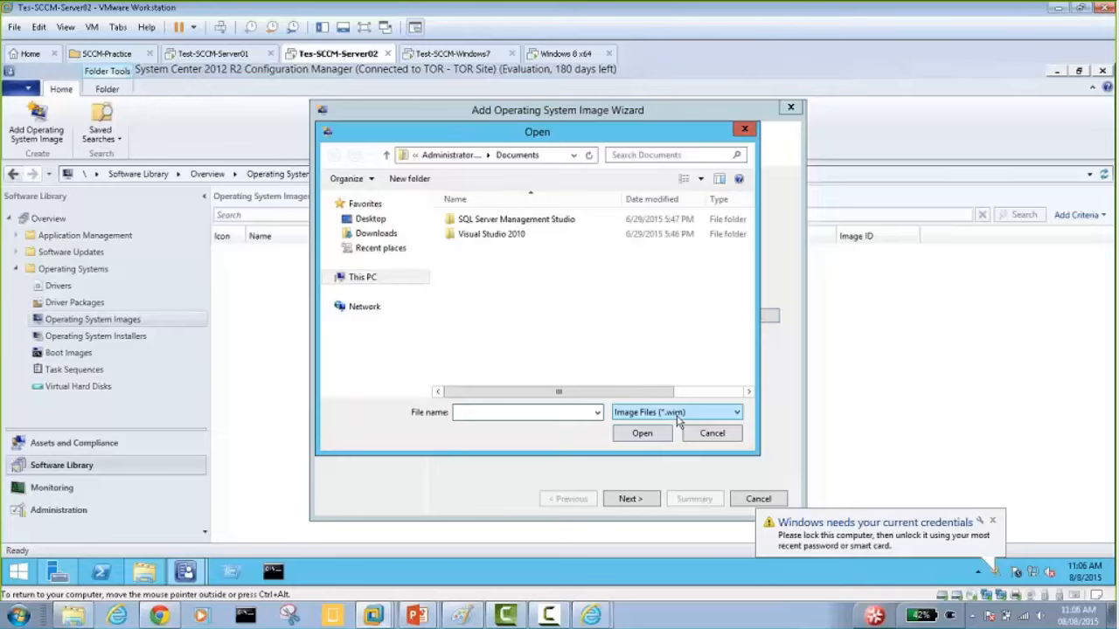
{"action": "left_click", "coordinate": [713, 434]}
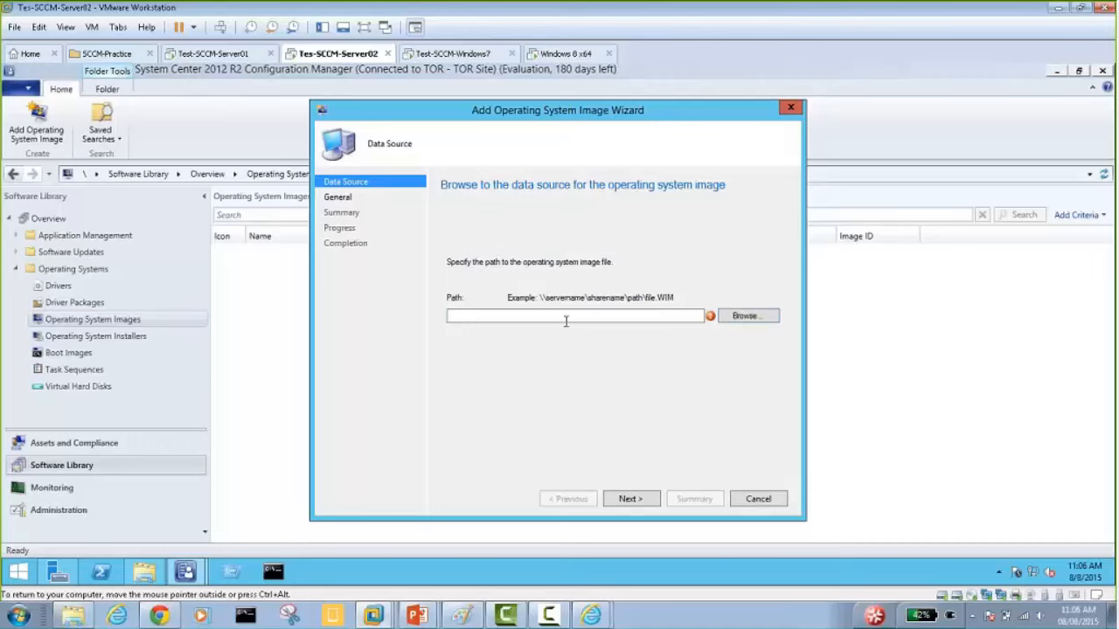
{"action": "left_click", "coordinate": [617, 314]}
{"action": "left_click", "coordinate": [758, 499]}
Abandon the image wizard, then open and cancel the Add Operating System Installer wizard
{"action": "left_click", "coordinate": [574, 371]}
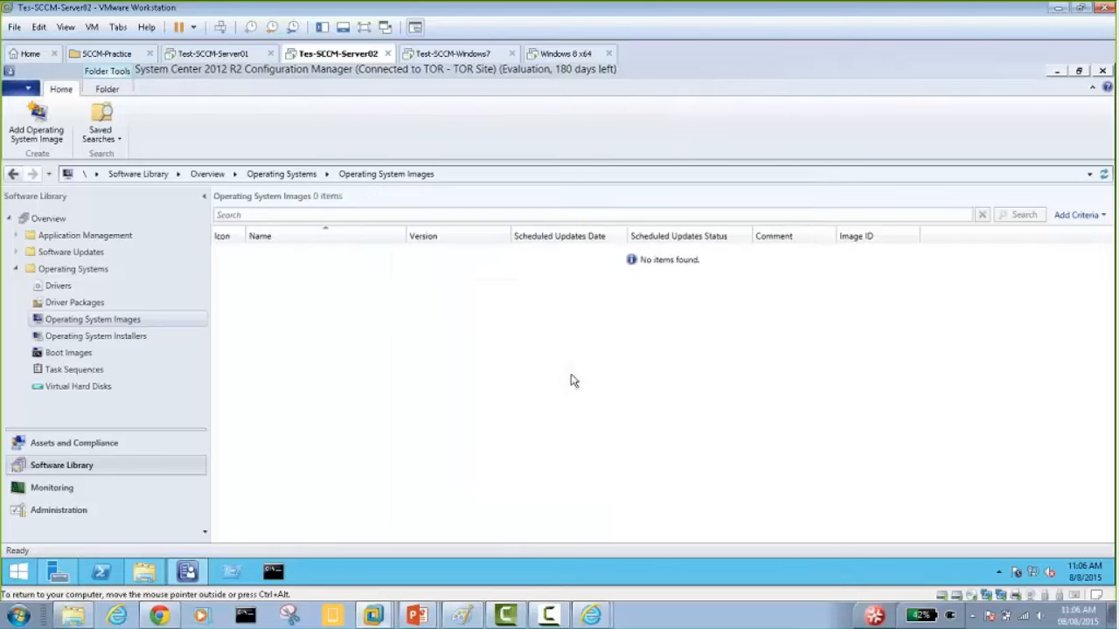
{"action": "left_click", "coordinate": [123, 337]}
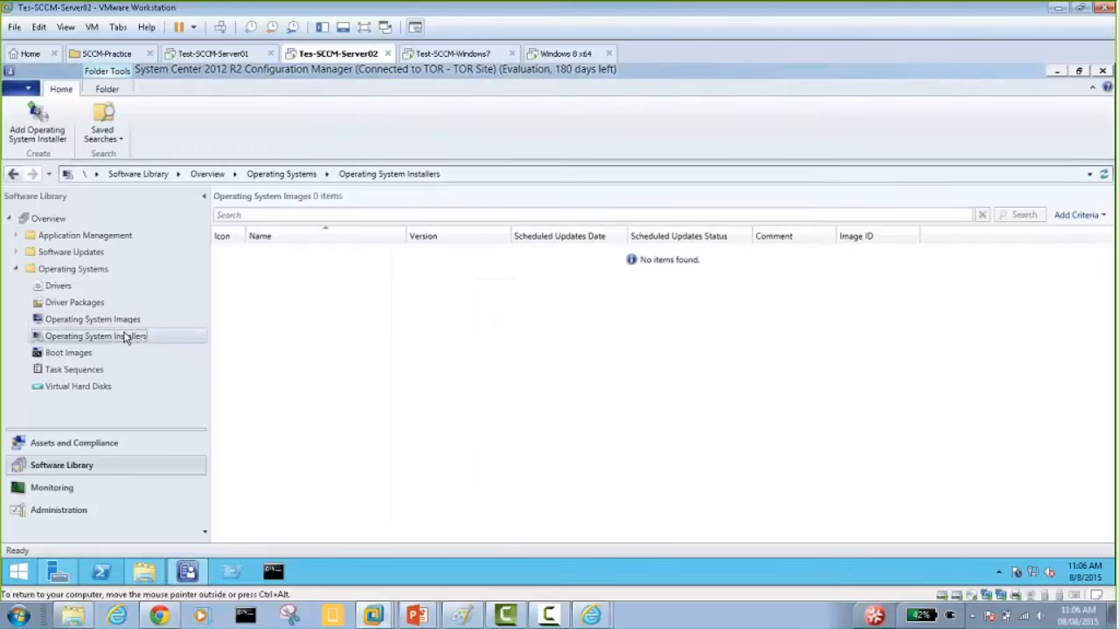
{"action": "right_click", "coordinate": [125, 338]}
{"action": "left_click", "coordinate": [166, 349]}
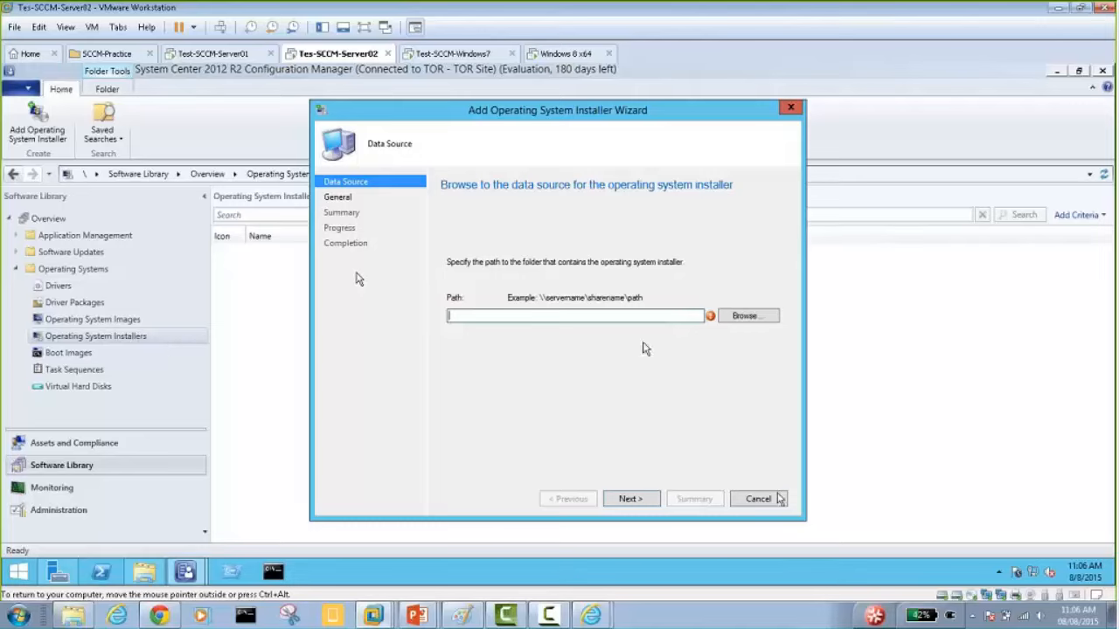
{"action": "left_click", "coordinate": [757, 502]}
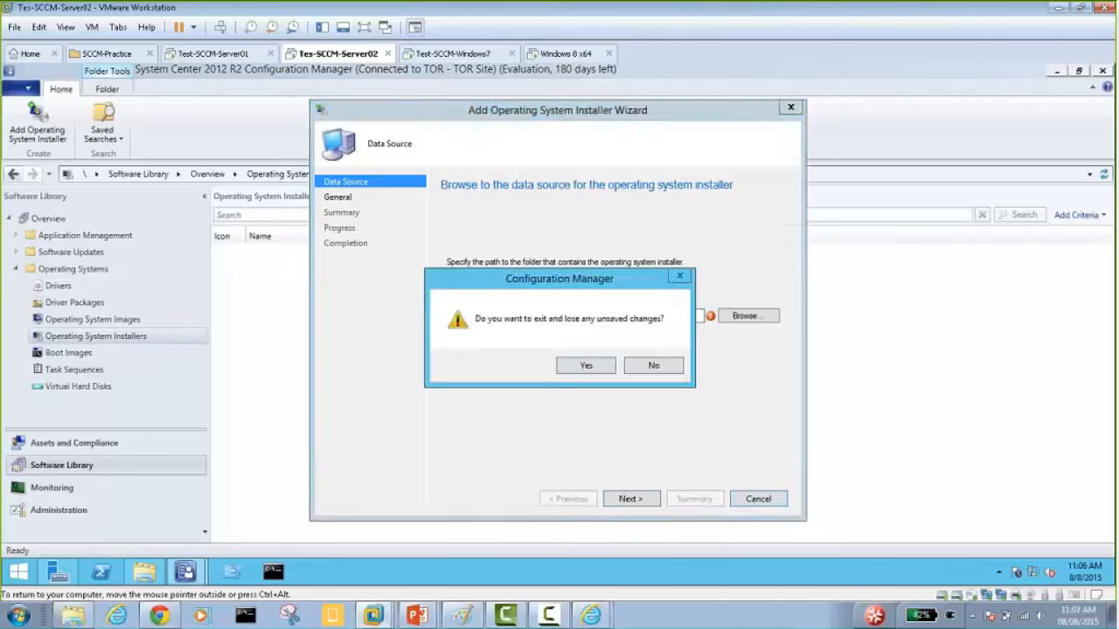
{"action": "left_click", "coordinate": [586, 367]}
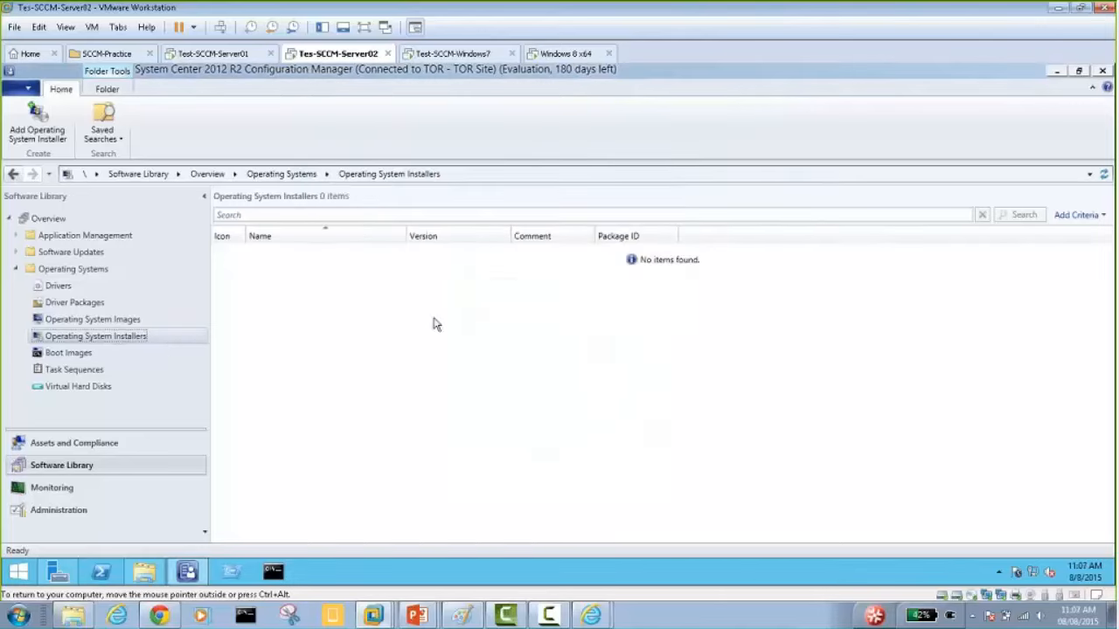
Reopen the Add Operating System Image Wizard and try browsing to a \\ network path
{"action": "left_click", "coordinate": [125, 322]}
{"action": "right_click", "coordinate": [127, 323]}
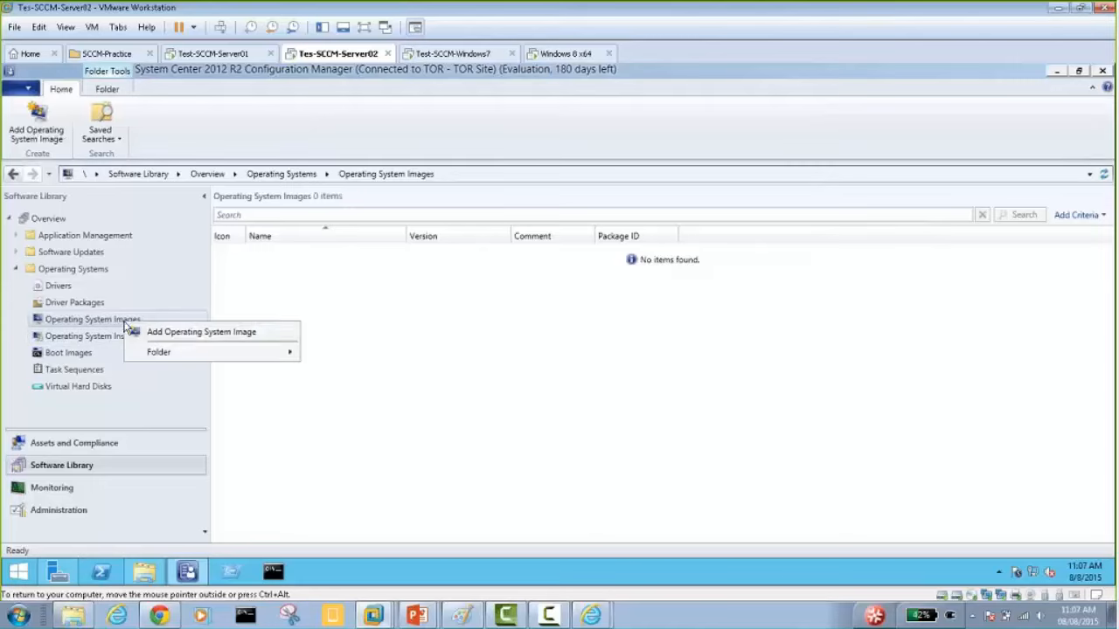
{"action": "left_click", "coordinate": [183, 333]}
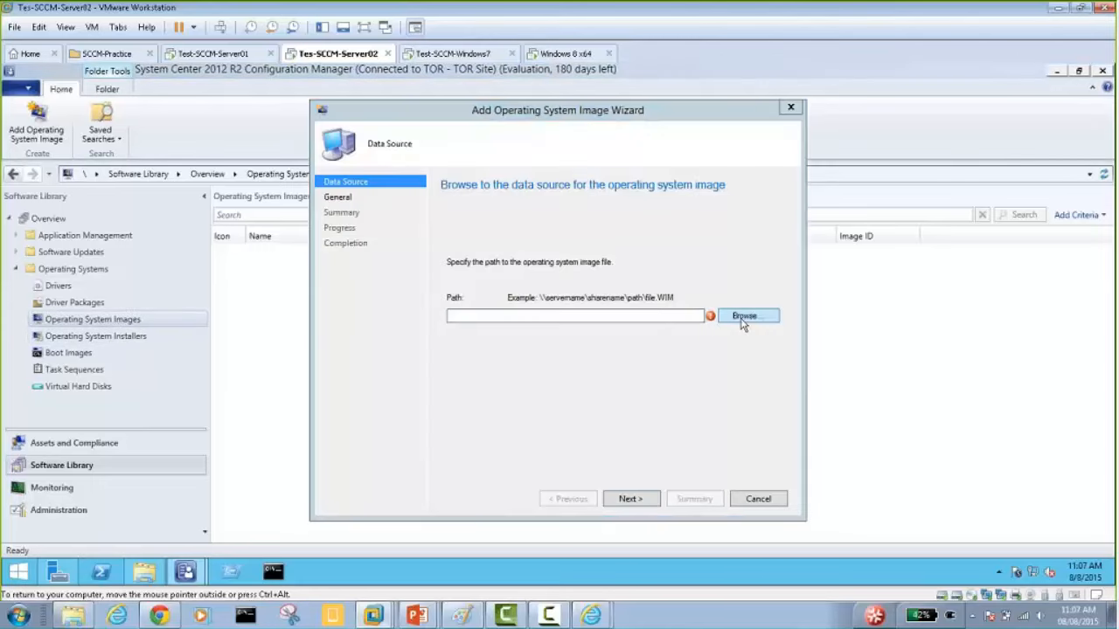
{"action": "left_click", "coordinate": [743, 320]}
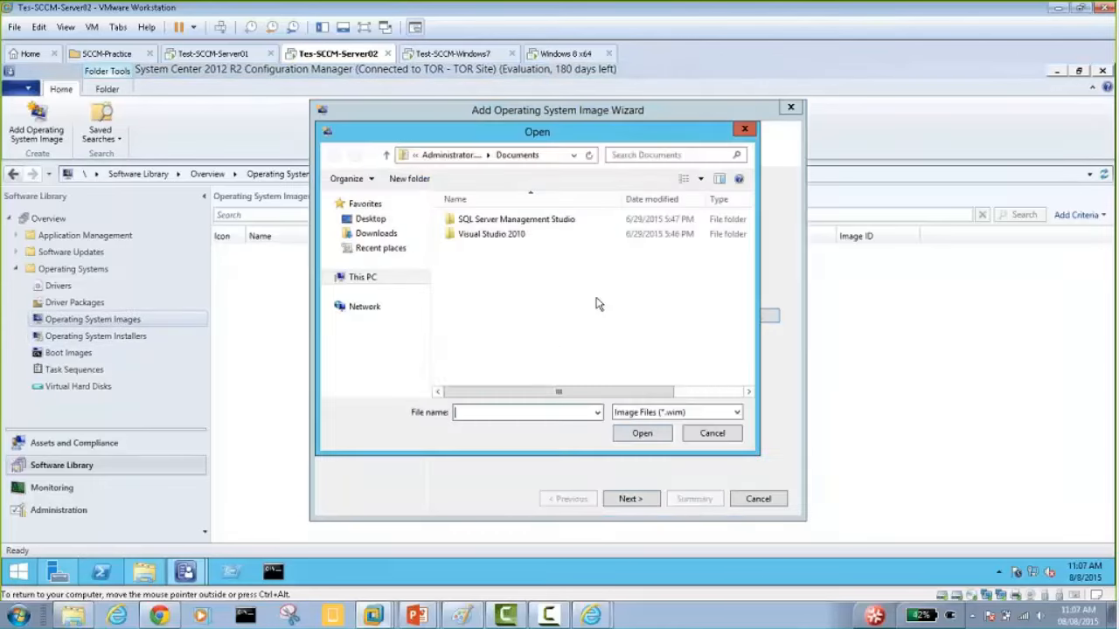
{"action": "left_click", "coordinate": [557, 157]}
{"action": "type", "text": "\\\\"}
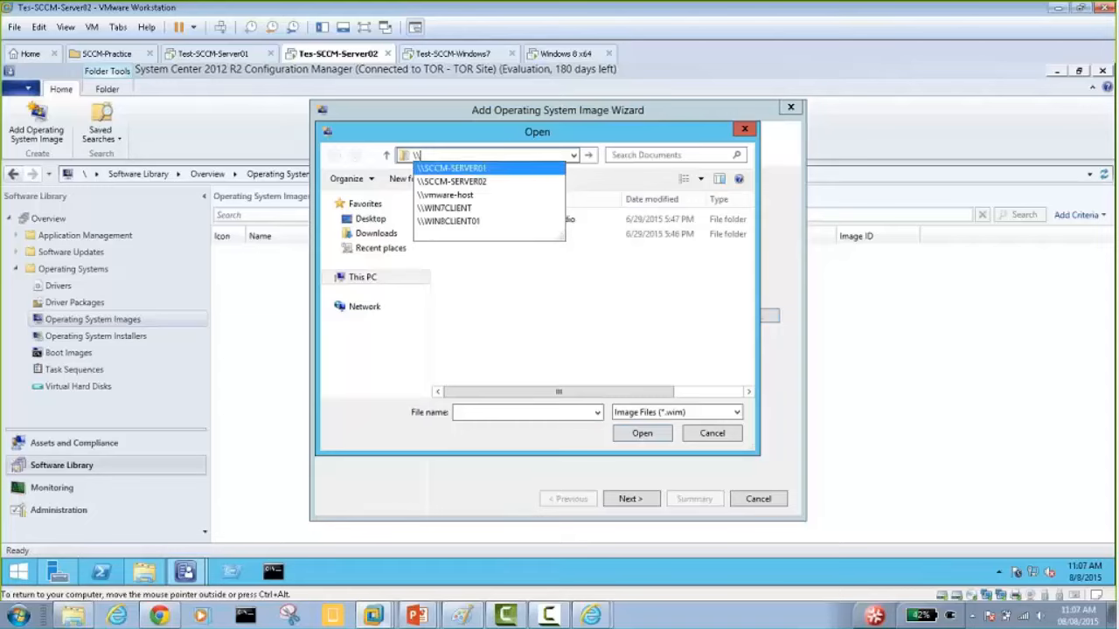
{"action": "left_click", "coordinate": [712, 434]}
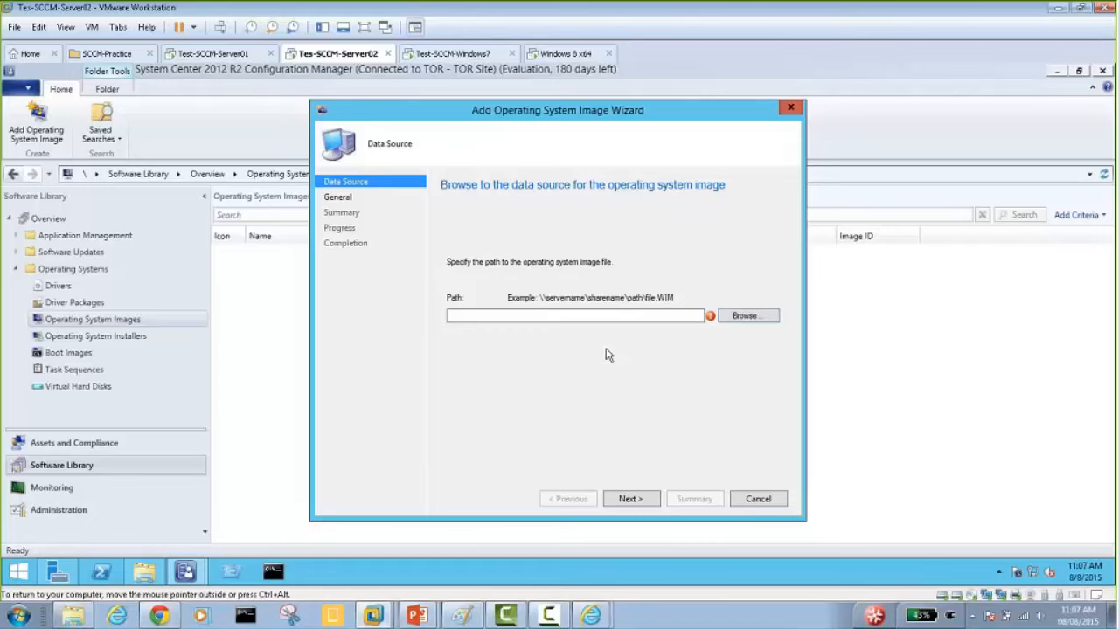
Create a Win7-WIM-Image folder inside C:\Deployment beside the MDT folder
{"action": "left_click", "coordinate": [145, 574]}
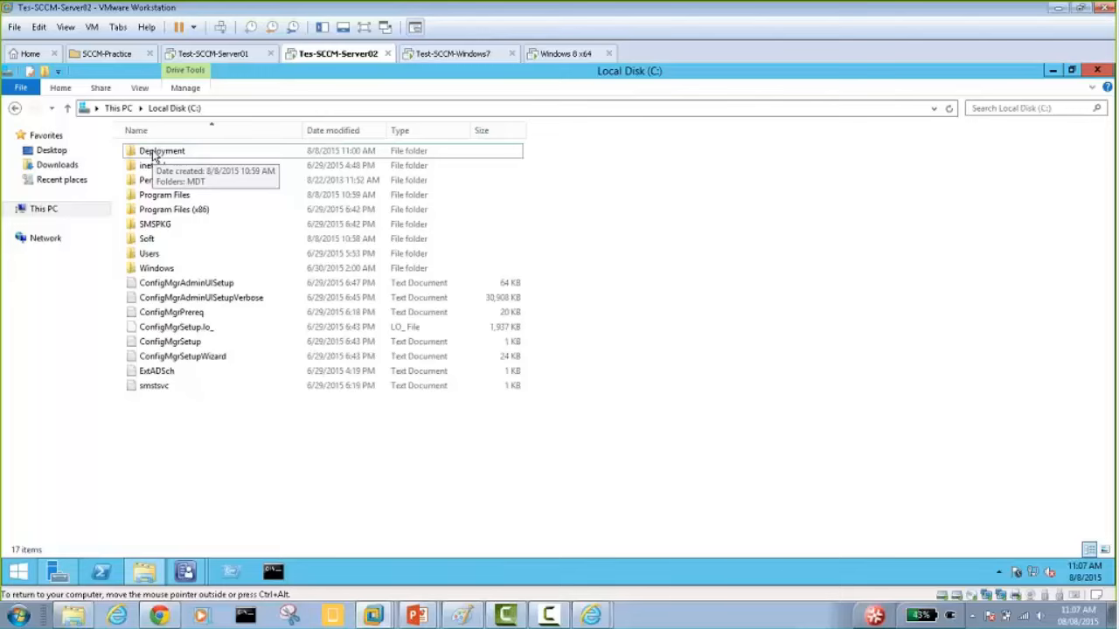
{"action": "left_click", "coordinate": [154, 154]}
{"action": "double_click", "coordinate": [154, 153]}
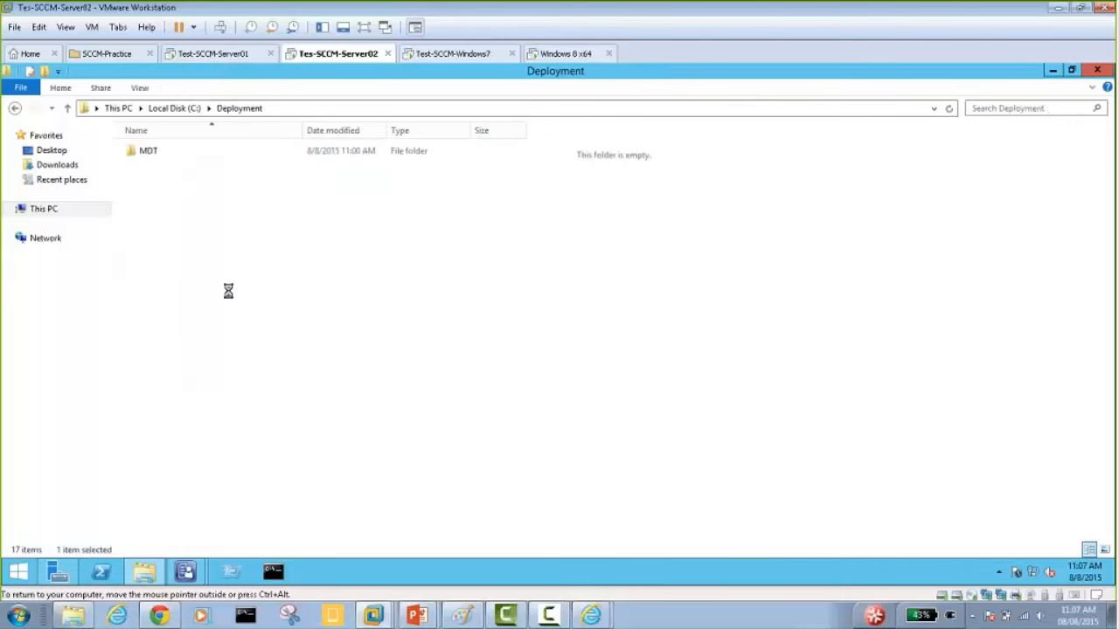
{"action": "key", "text": "super+Down"}
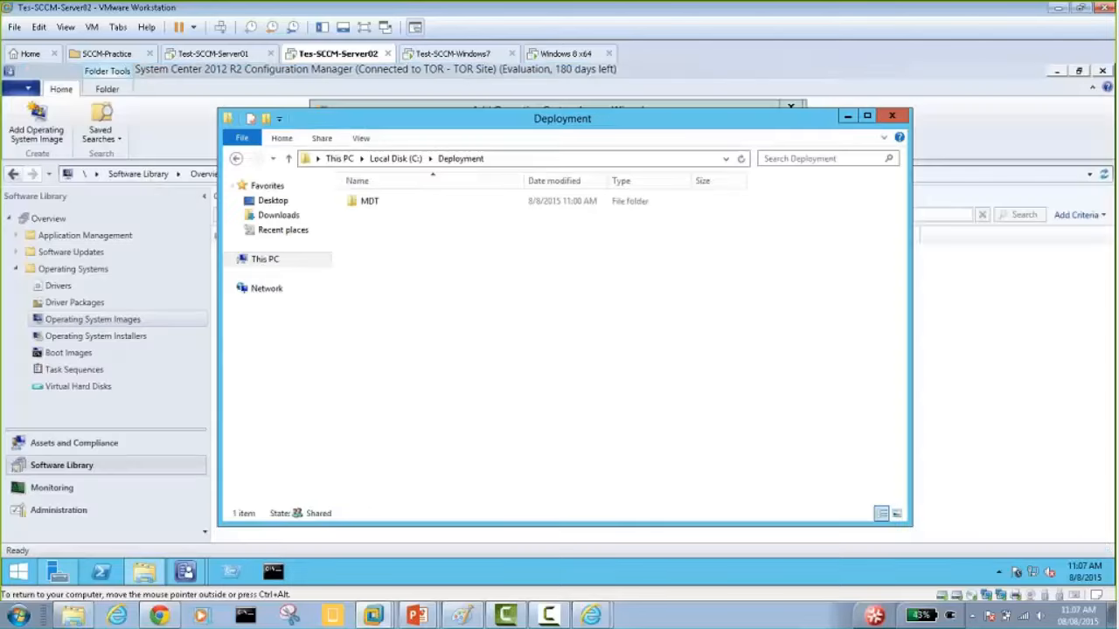
{"action": "right_click", "coordinate": [368, 235]}
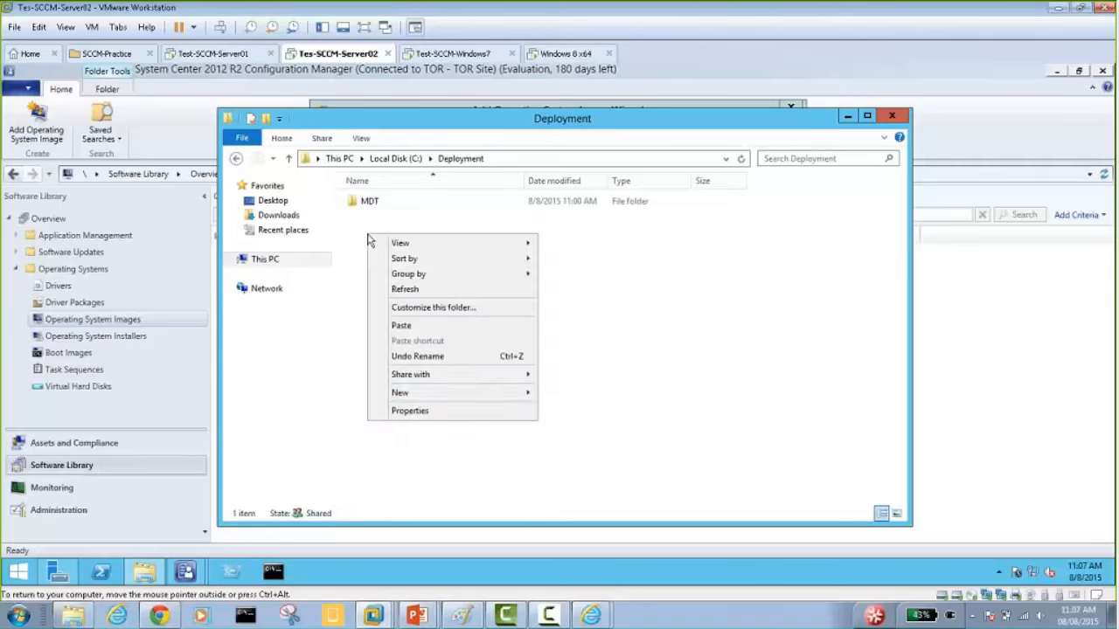
{"action": "mouse_move", "coordinate": [493, 392]}
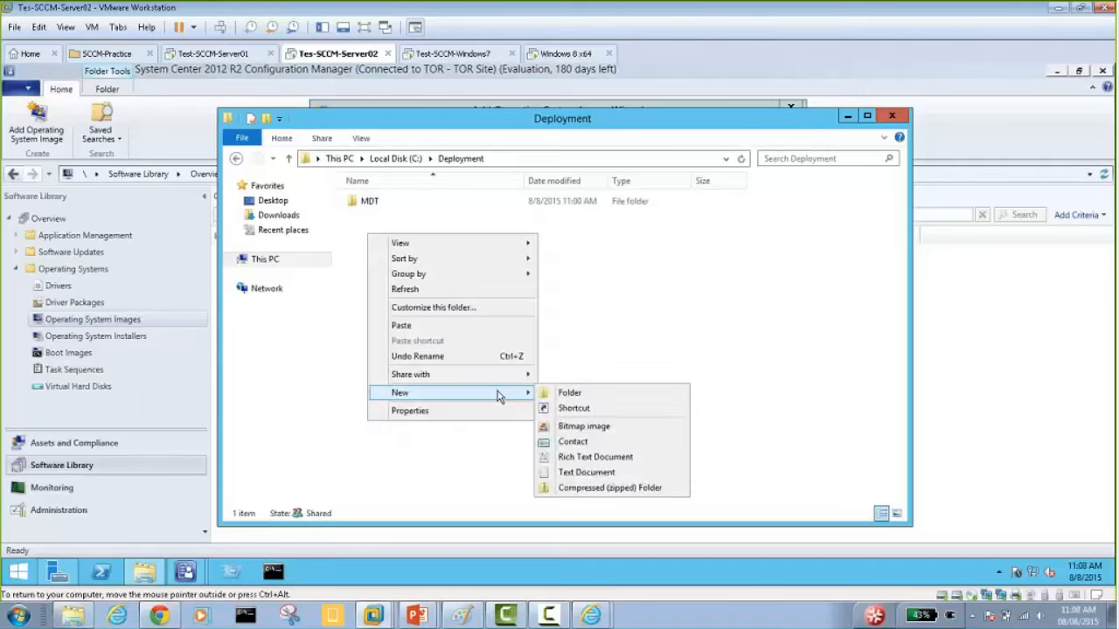
{"action": "left_click", "coordinate": [574, 396]}
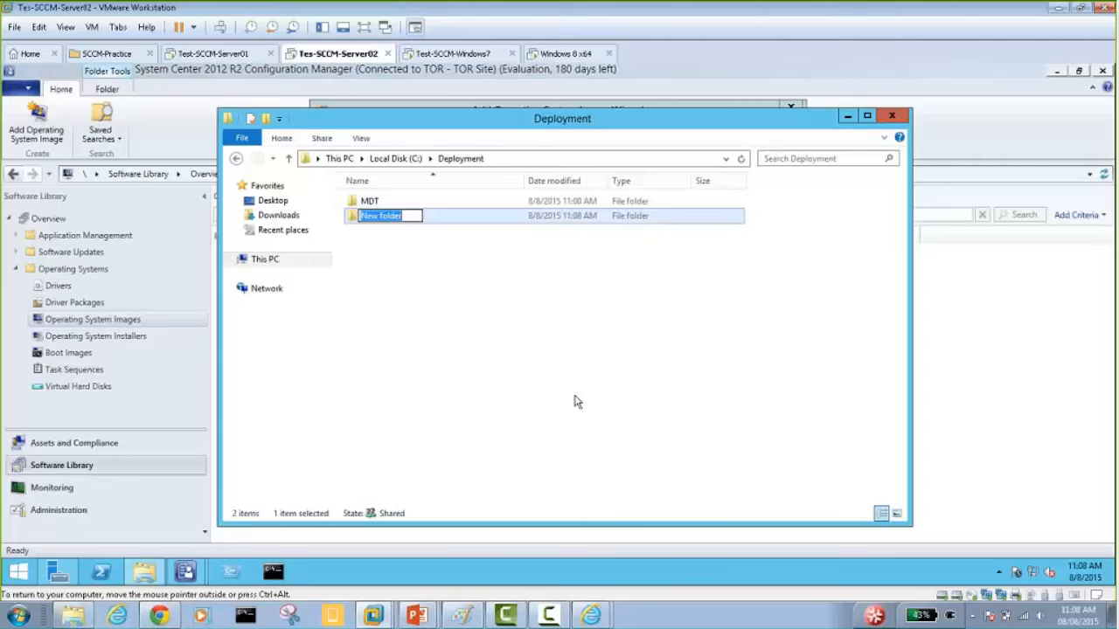
{"action": "type", "text": "Win7"}
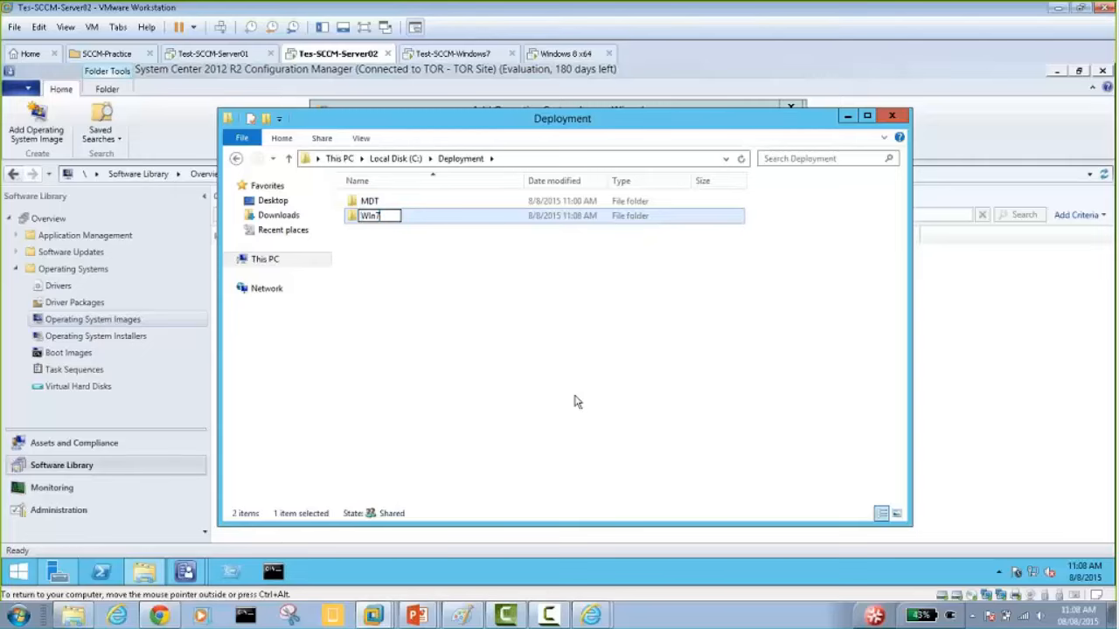
{"action": "type", "text": "-WIM"}
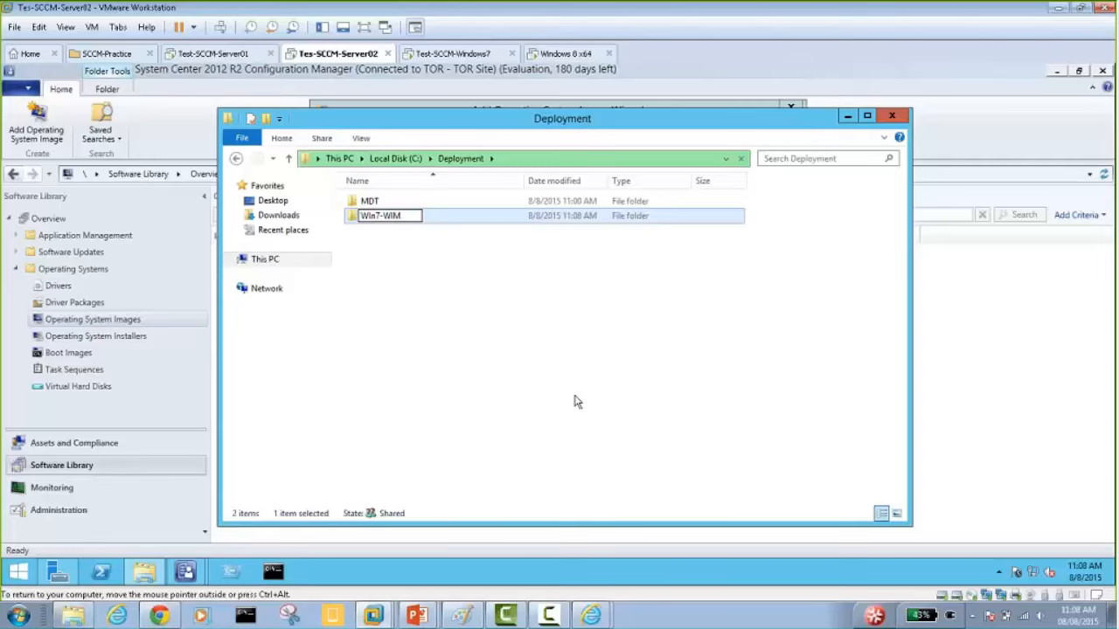
{"action": "type", "text": "-"}
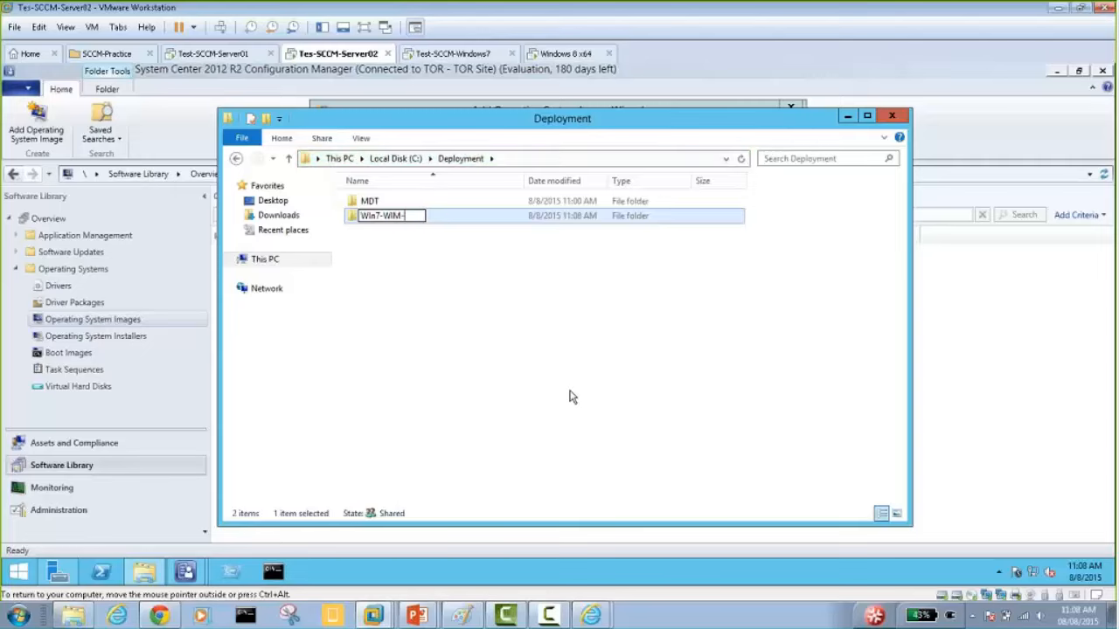
{"action": "type", "text": "Image"}
{"action": "left_click", "coordinate": [442, 283]}
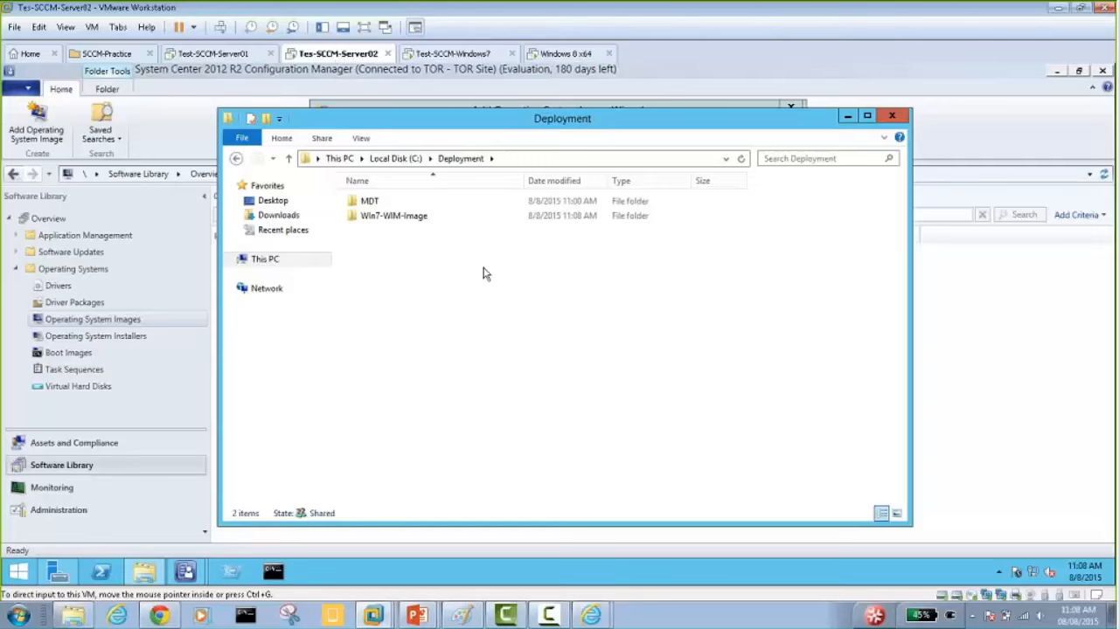
Mount EDU\Central_SOFT\iso\Windows 7 Enterprise 64bit.iso on the server VM's CD/DVD drive
{"action": "right_click", "coordinate": [330, 55]}
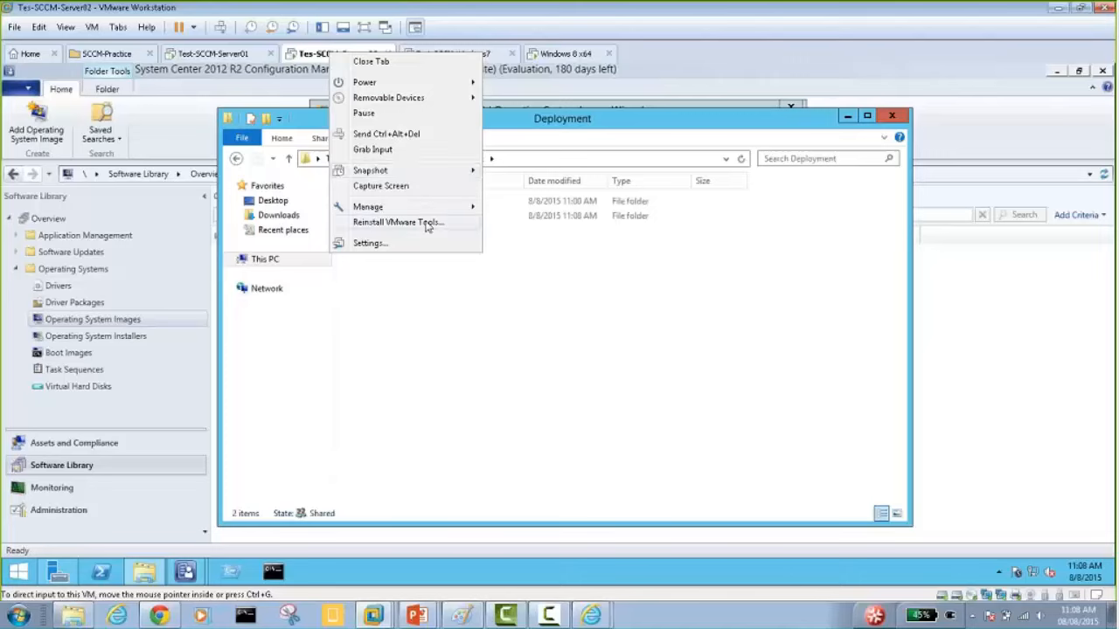
{"action": "left_click", "coordinate": [436, 247]}
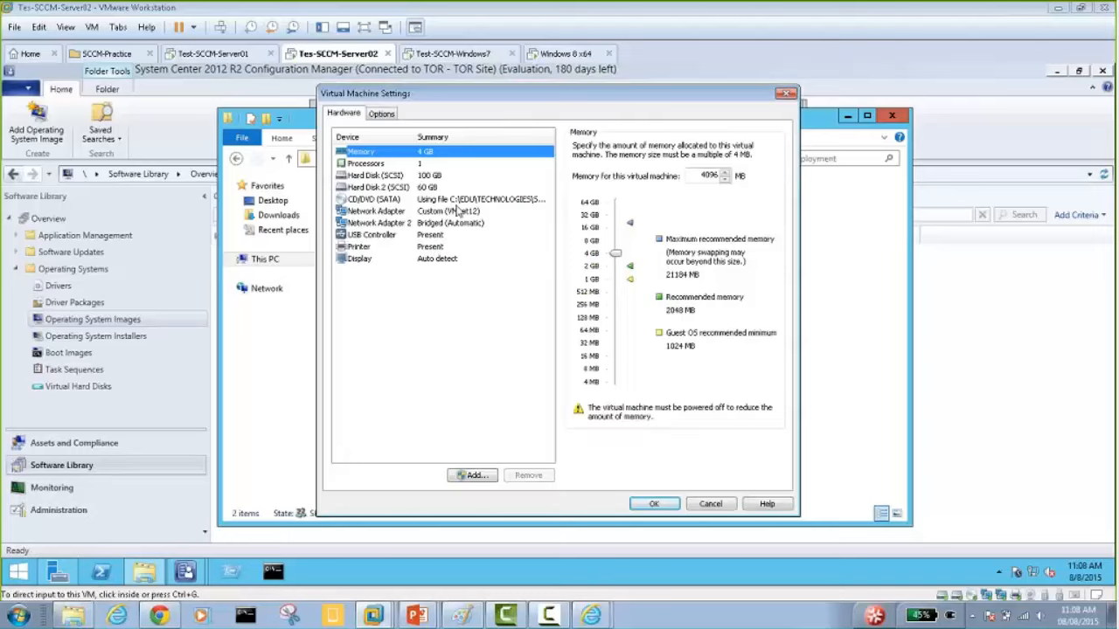
{"action": "left_click", "coordinate": [472, 200]}
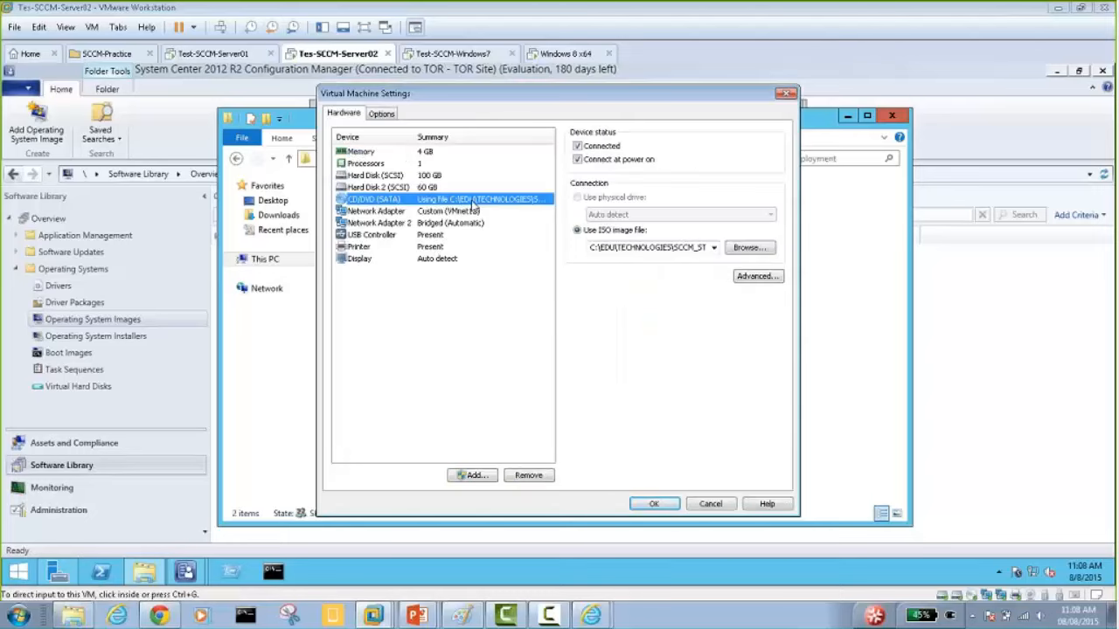
{"action": "left_click", "coordinate": [750, 248]}
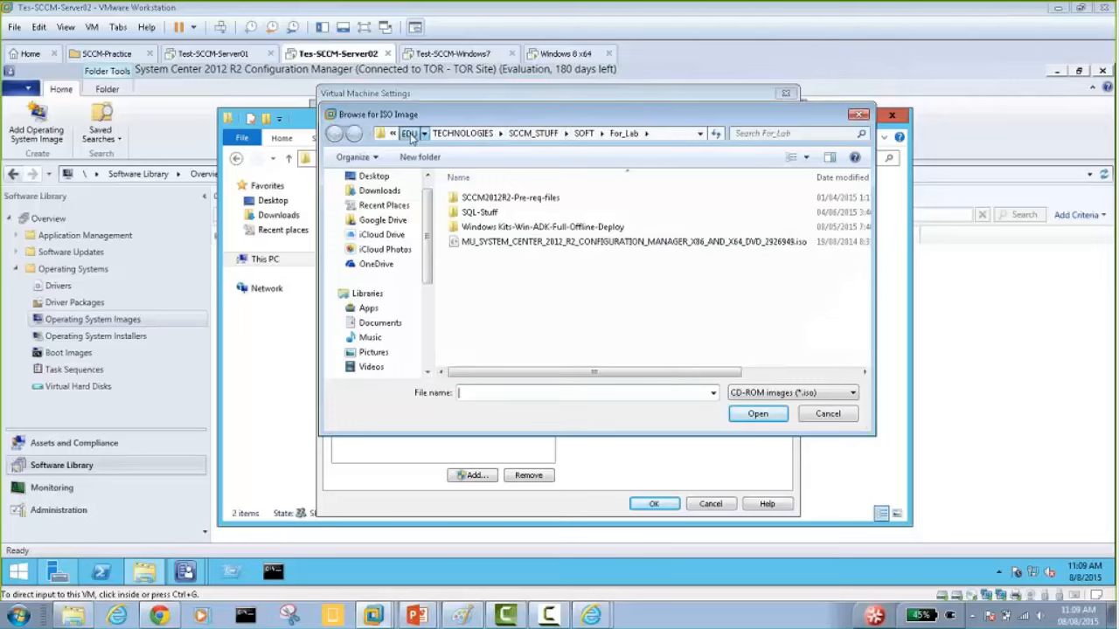
{"action": "left_click", "coordinate": [408, 133]}
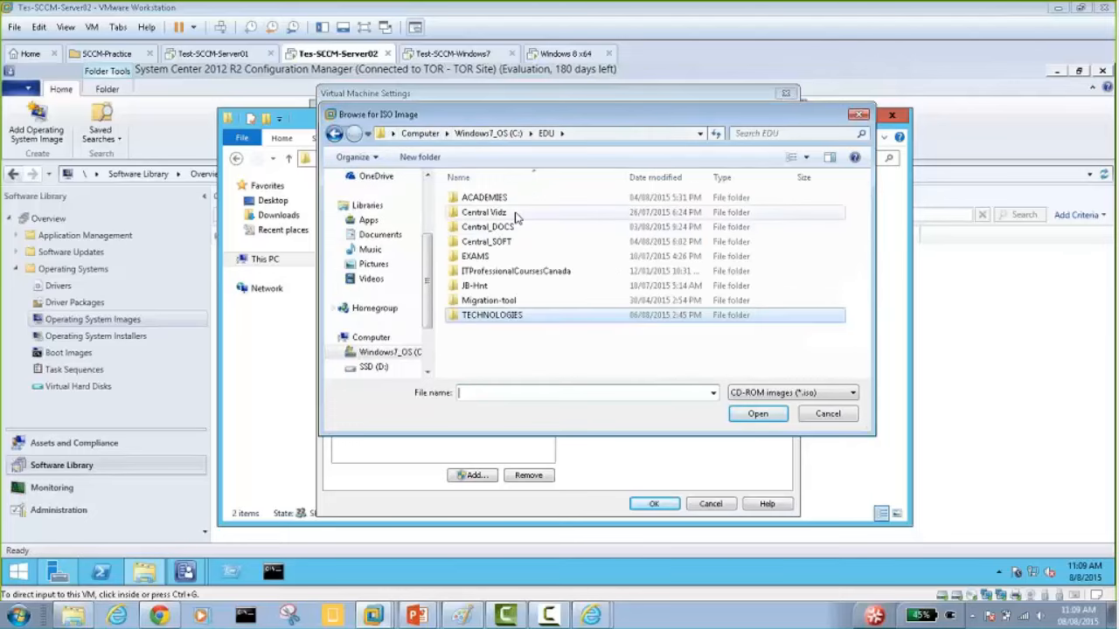
{"action": "double_click", "coordinate": [494, 242]}
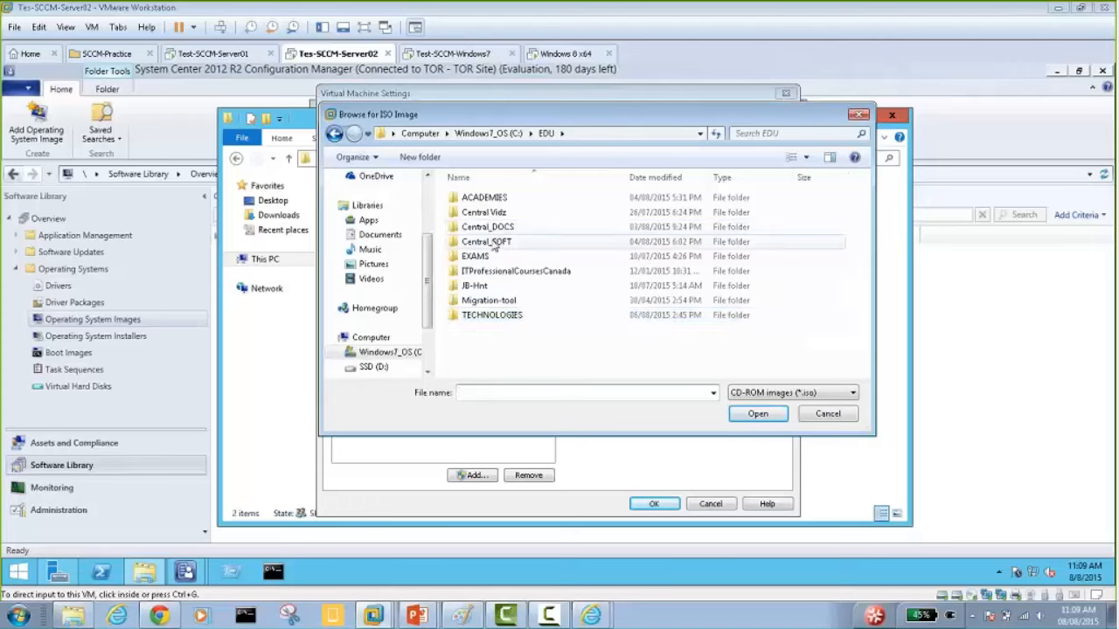
{"action": "double_click", "coordinate": [470, 213]}
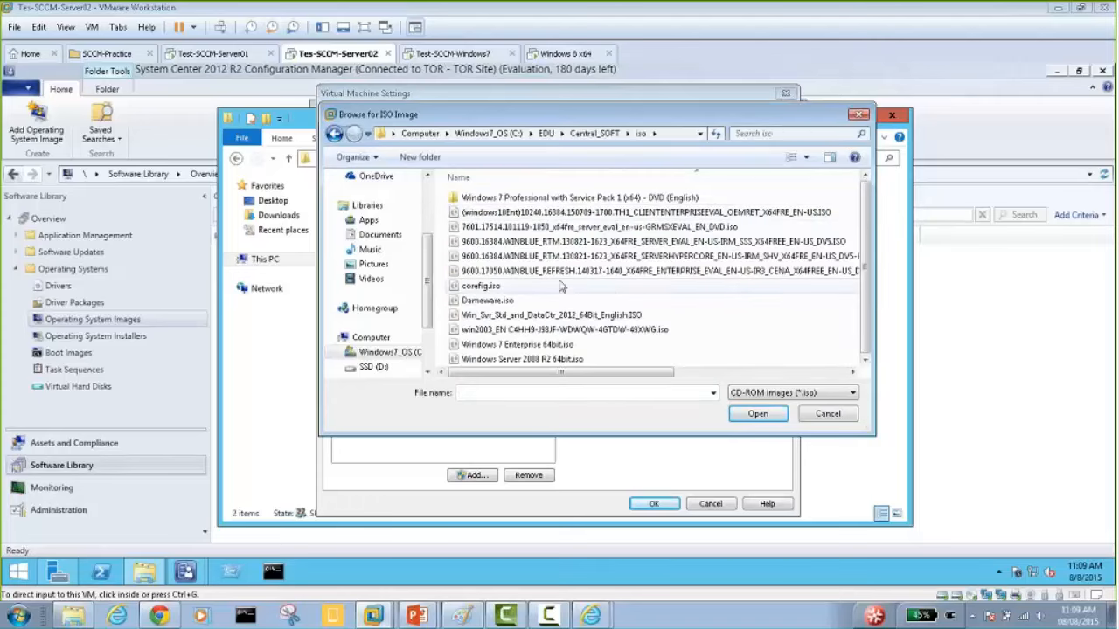
{"action": "double_click", "coordinate": [559, 350]}
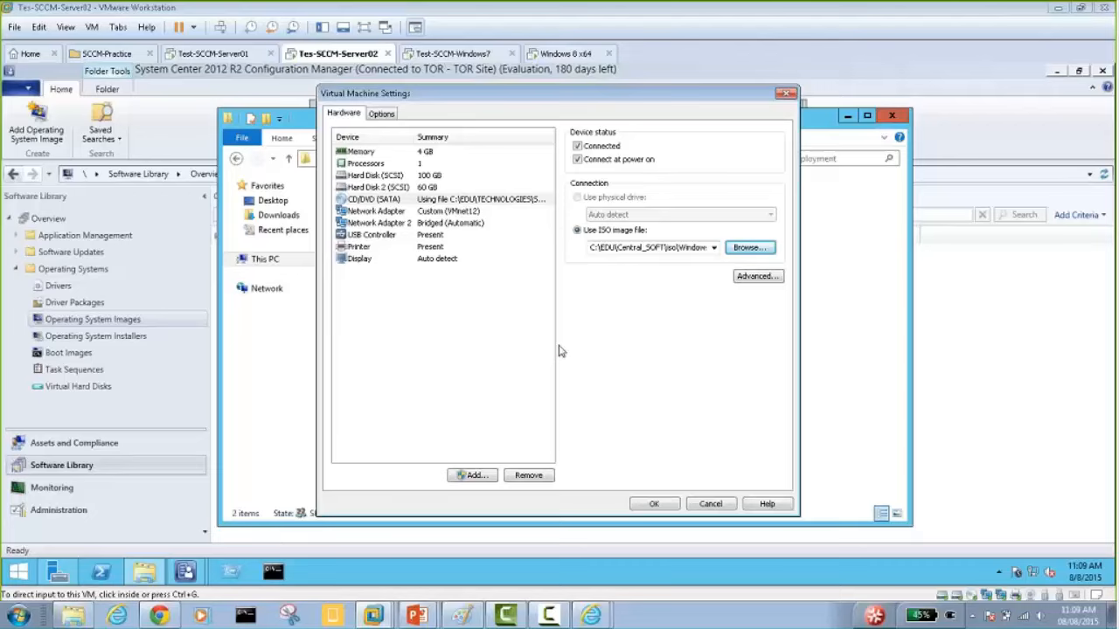
{"action": "left_click", "coordinate": [654, 504]}
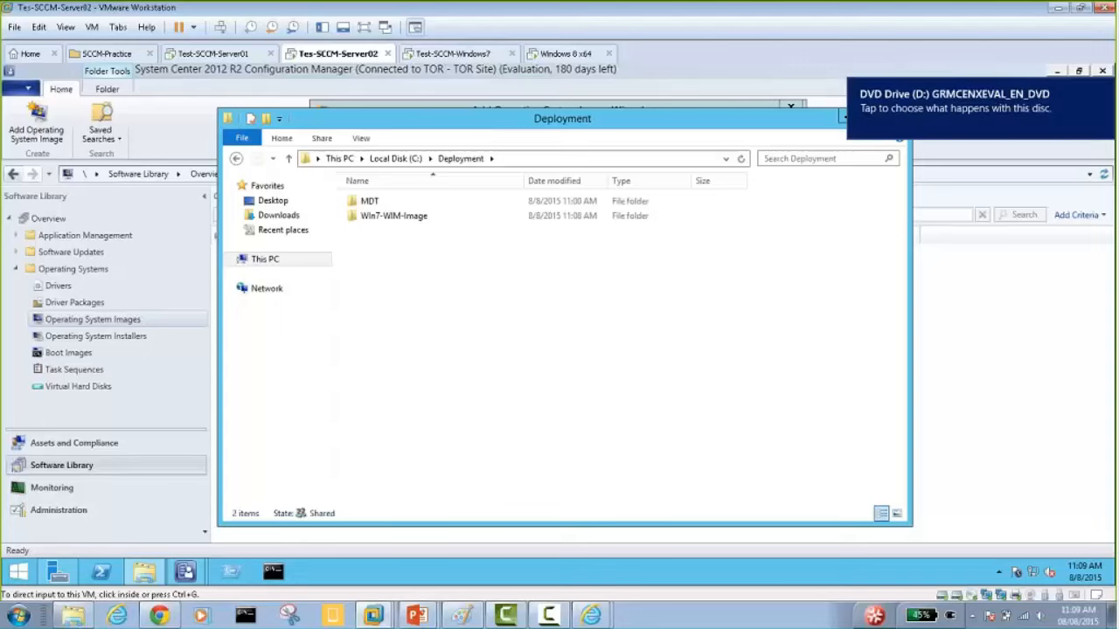
Cancel the unfinished Add Operating System Image wizard, discarding its changes, leaving Operating System Images empty
{"action": "left_click", "coordinate": [981, 108]}
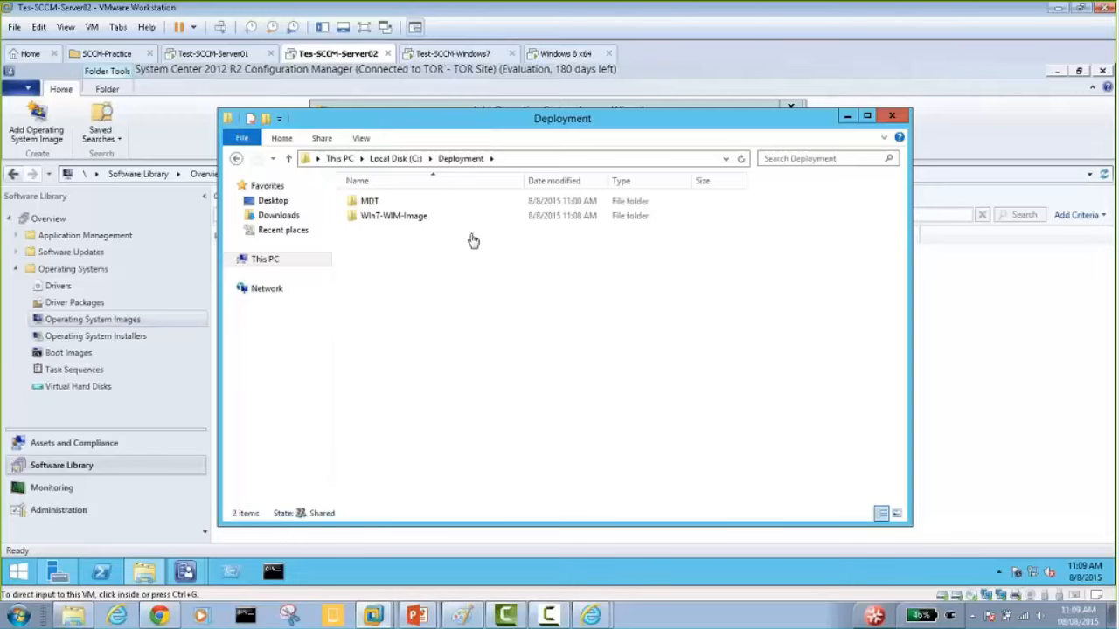
{"action": "left_click", "coordinate": [847, 117]}
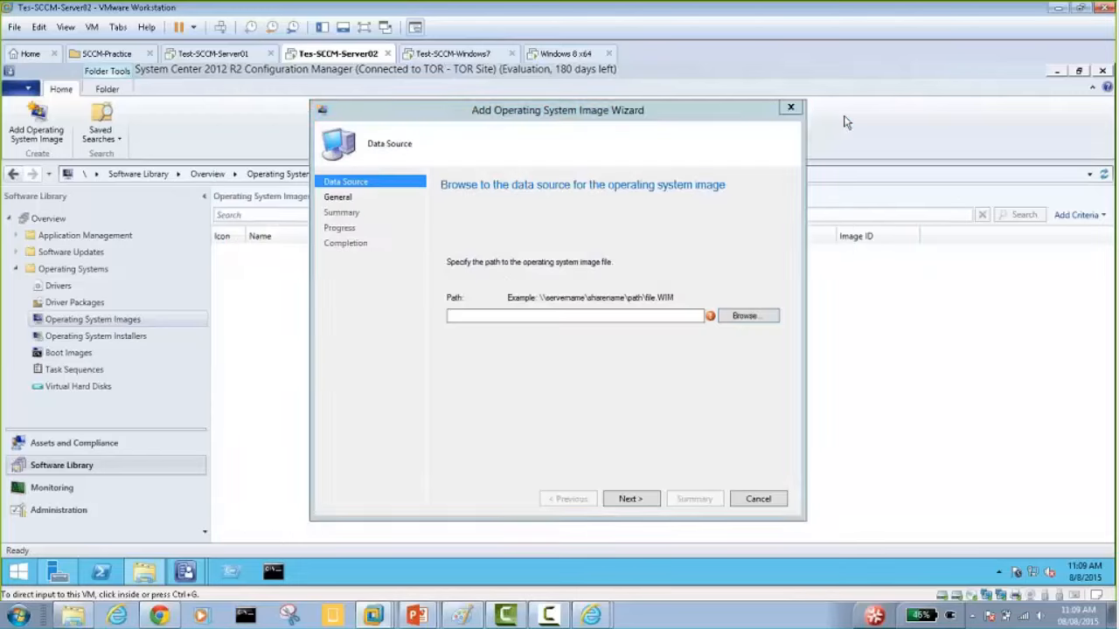
{"action": "left_click", "coordinate": [758, 504]}
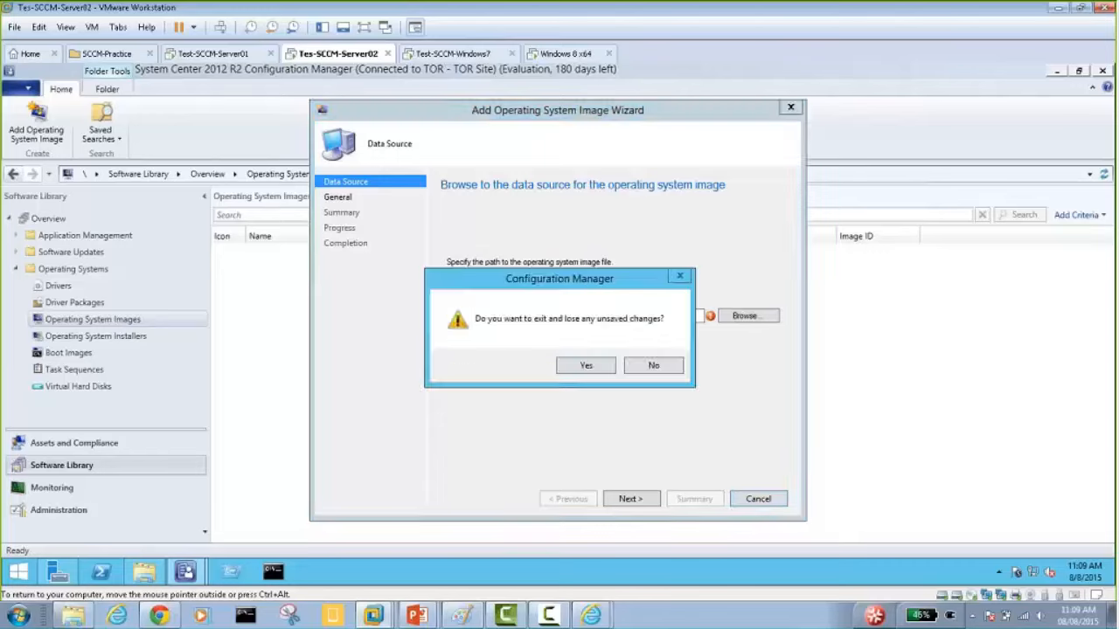
{"action": "left_click", "coordinate": [582, 368]}
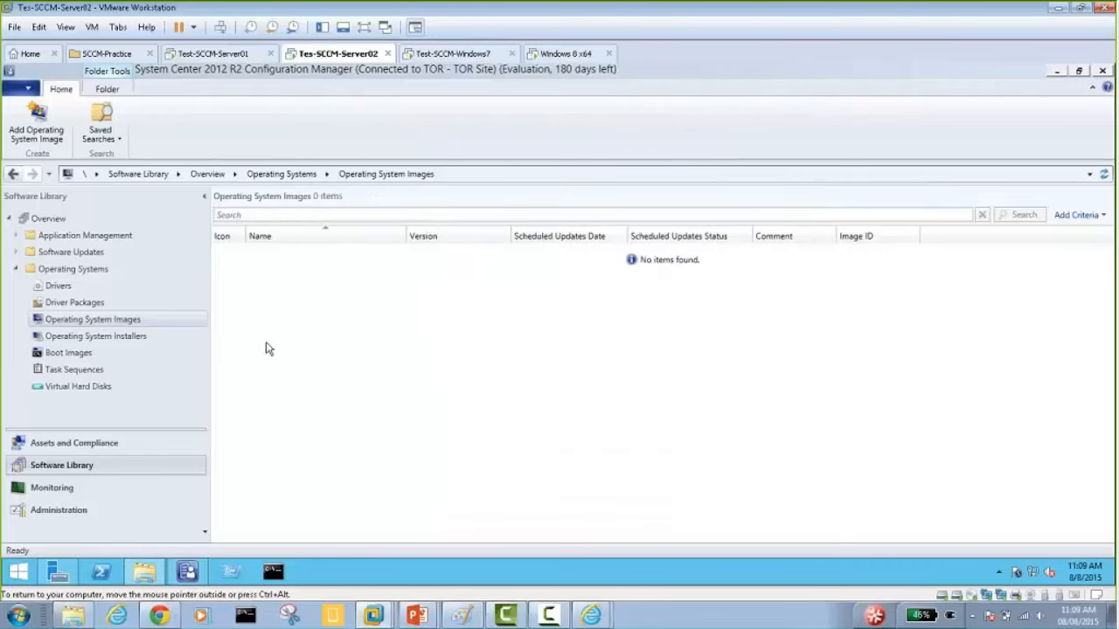
{"action": "right_click", "coordinate": [120, 328]}
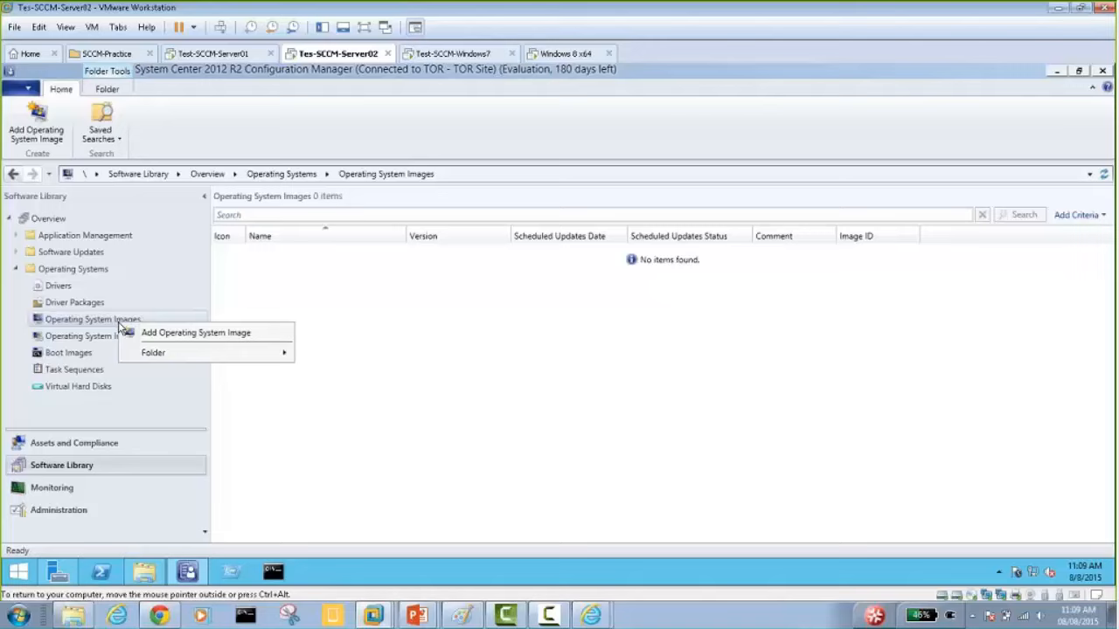
Start a new Add Operating System Image wizard and browse to D:\sources on the DVD drive
{"action": "left_click", "coordinate": [166, 335]}
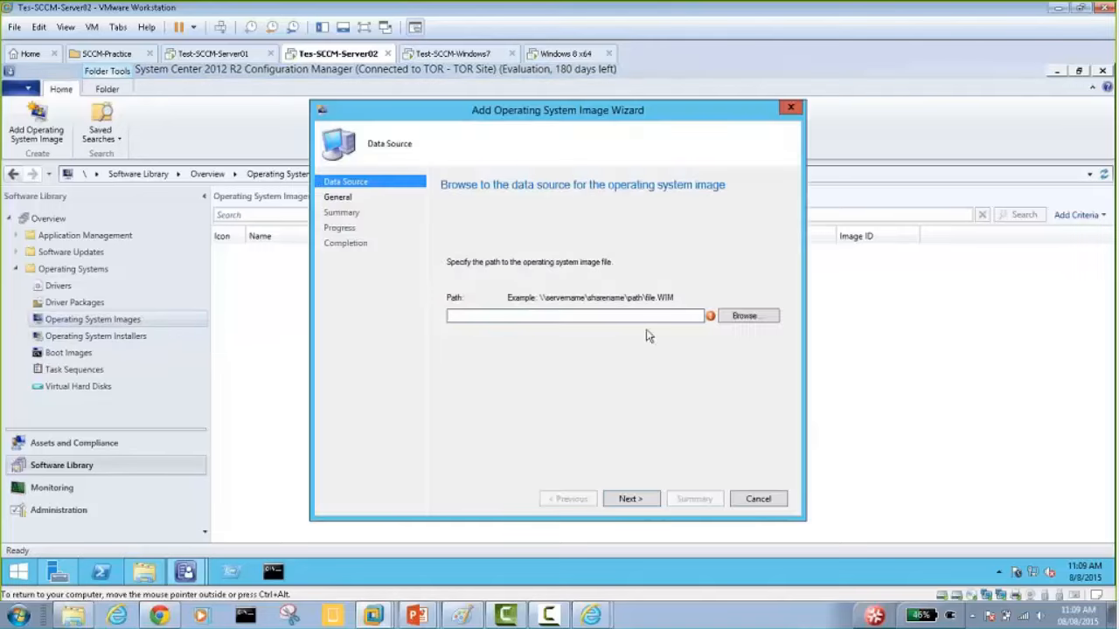
{"action": "left_click", "coordinate": [741, 318]}
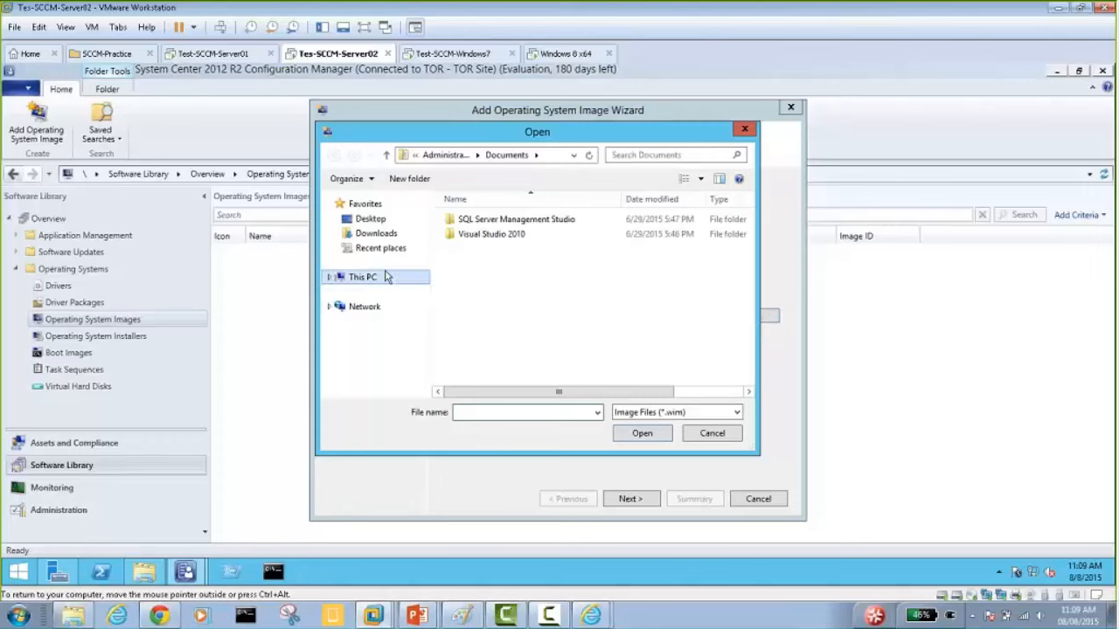
{"action": "left_click", "coordinate": [331, 279]}
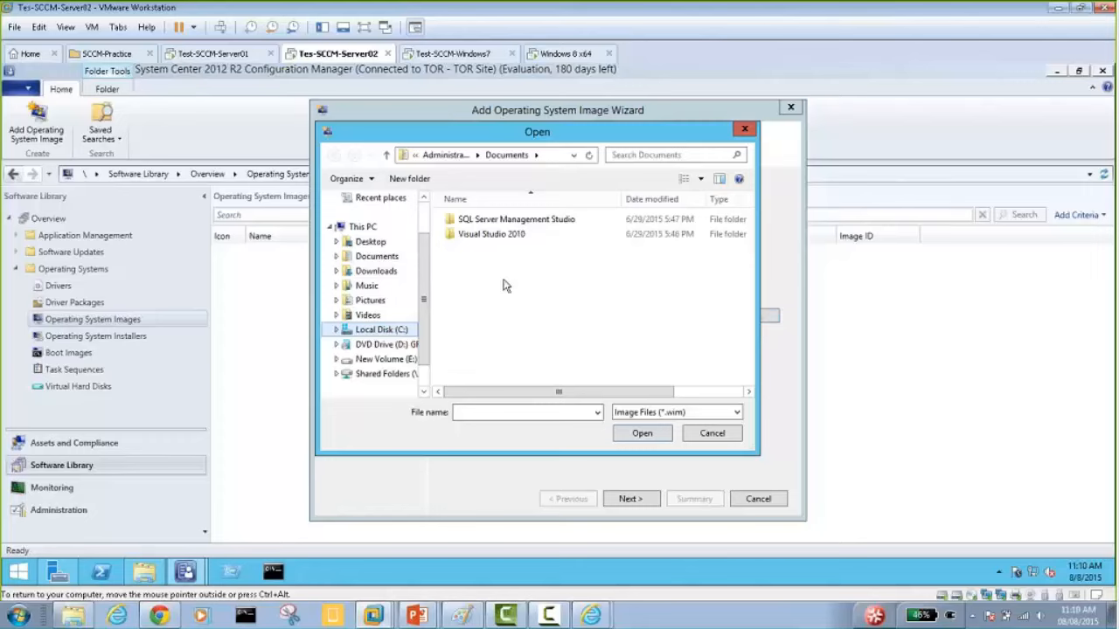
{"action": "left_click", "coordinate": [395, 347]}
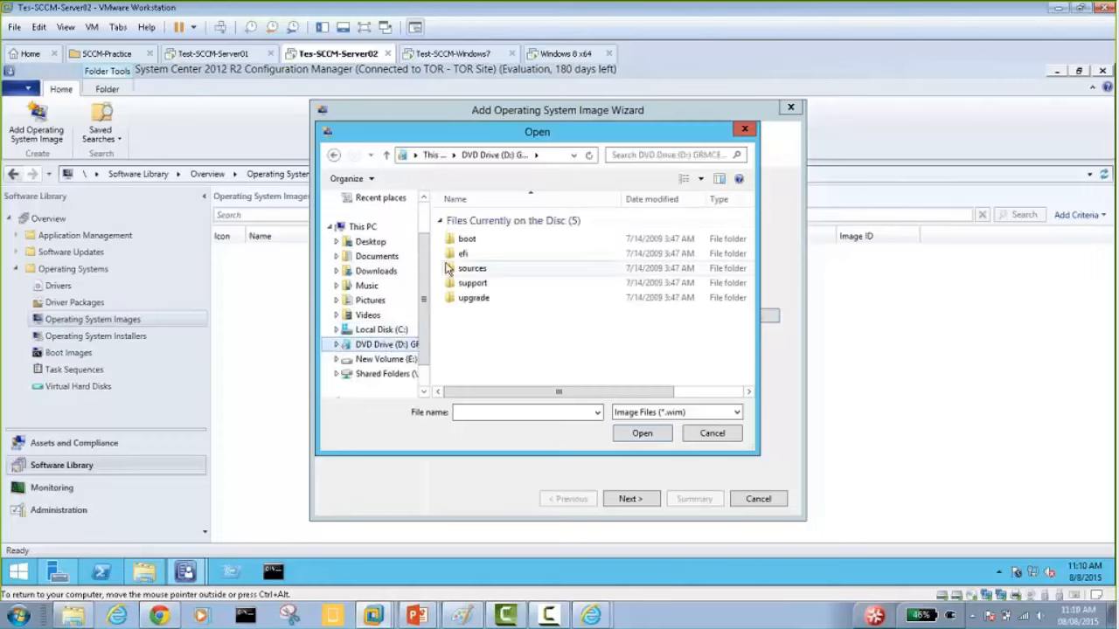
{"action": "double_click", "coordinate": [446, 268]}
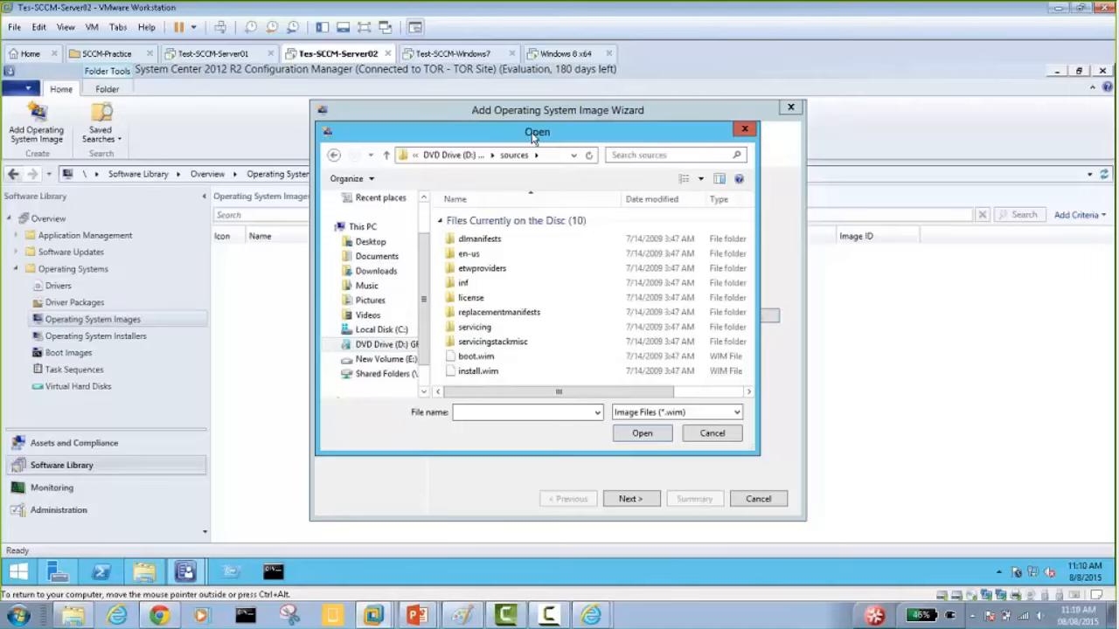
Copy install.wim from the disc's sources folder
{"action": "left_click_drag", "start_coordinate": [531, 140], "coordinate": [553, 389]}
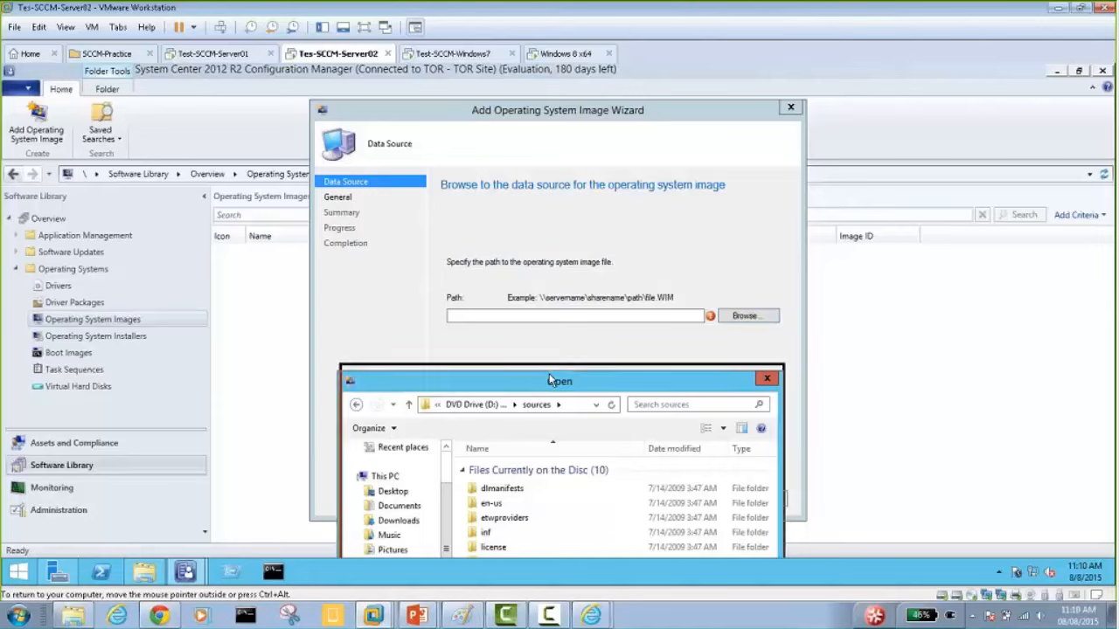
{"action": "left_click_drag", "start_coordinate": [549, 388], "coordinate": [537, 140]}
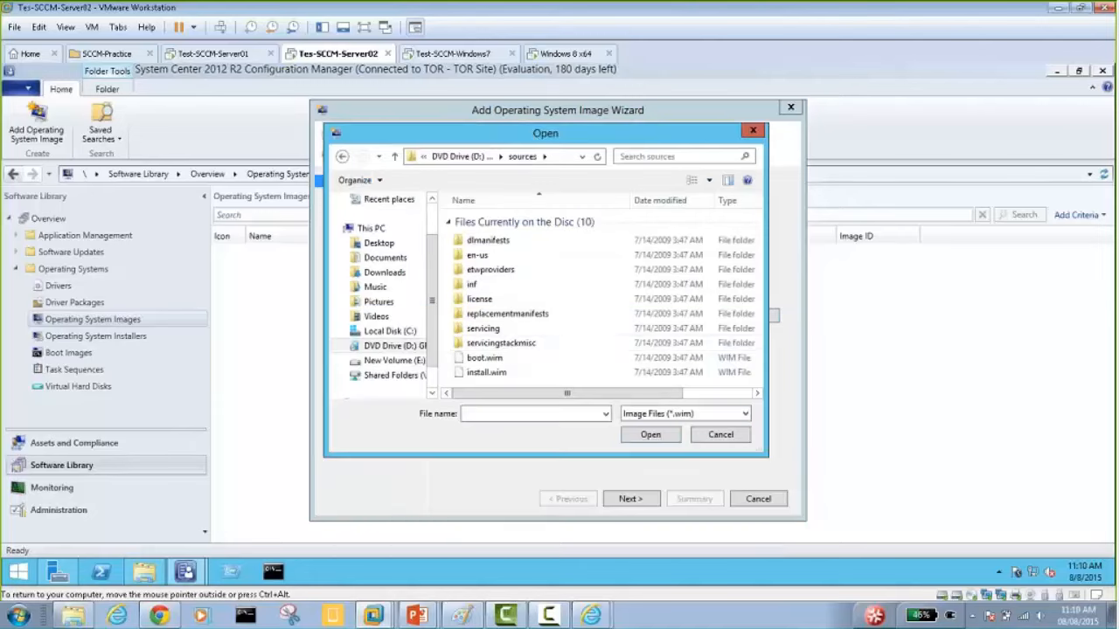
{"action": "left_click", "coordinate": [490, 360]}
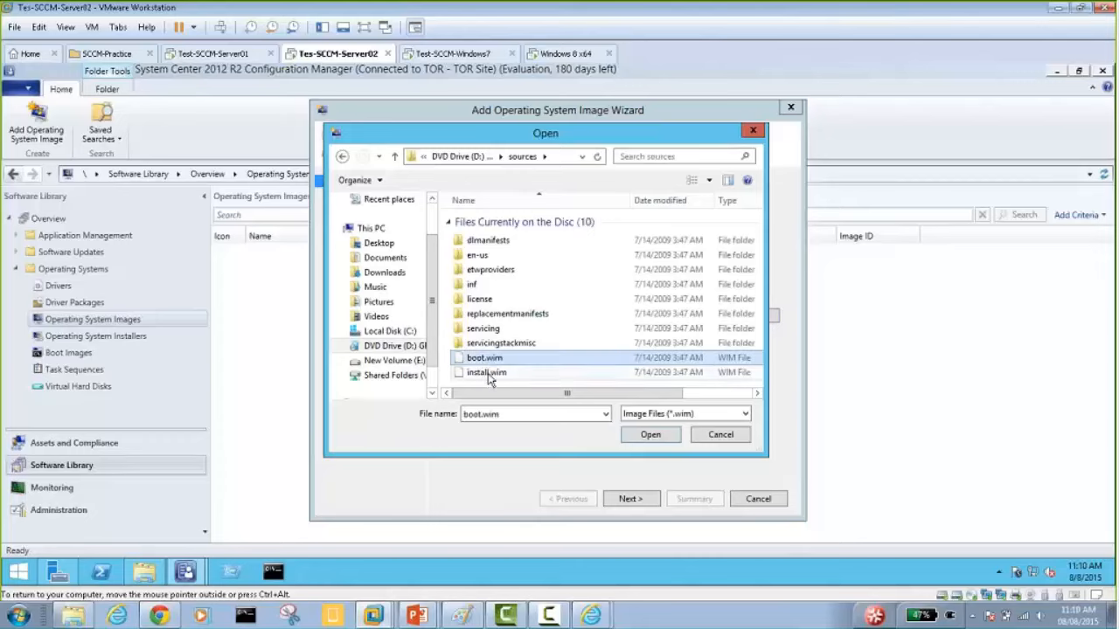
{"action": "left_click", "coordinate": [490, 376]}
{"action": "right_click", "coordinate": [489, 377]}
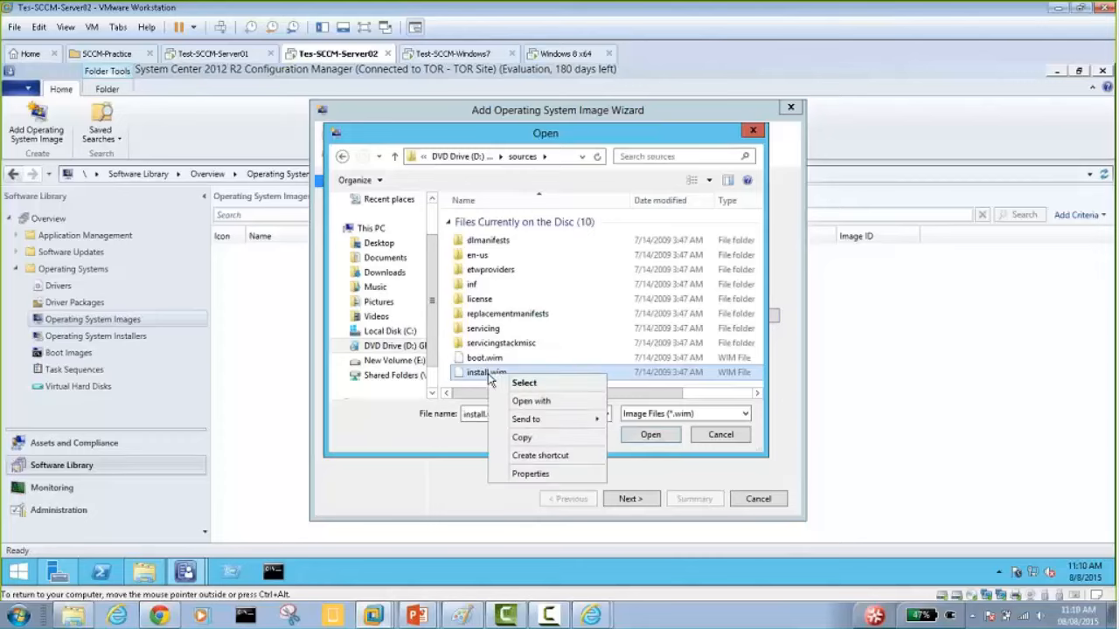
{"action": "left_click", "coordinate": [534, 440]}
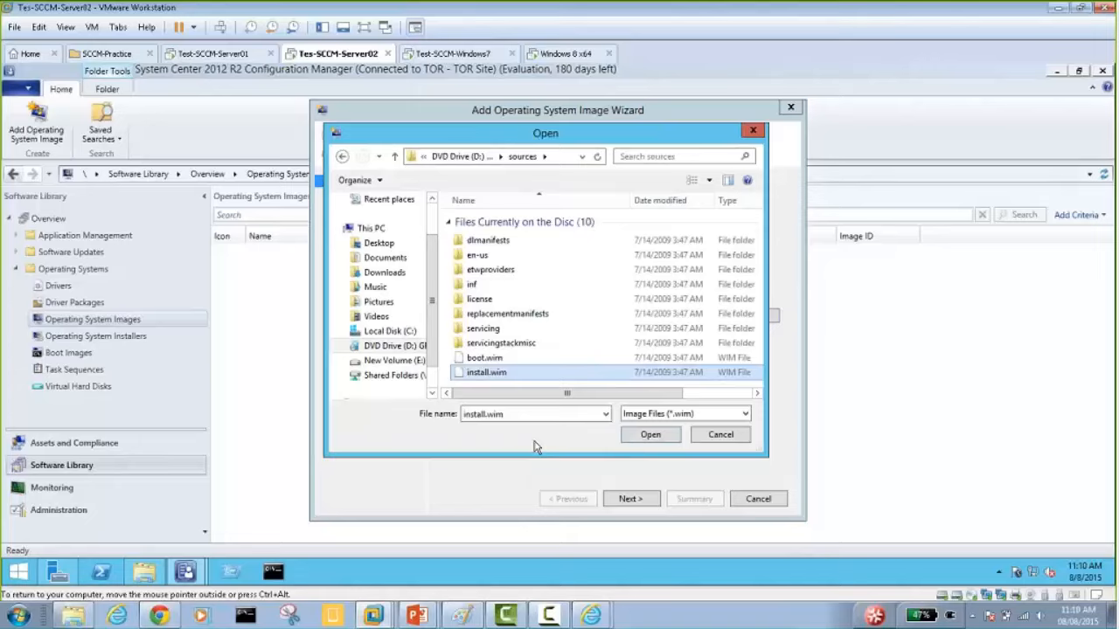
Paste install.wim into the C:\Deployment\Win7-WIM-Image folder
{"action": "left_click", "coordinate": [145, 570]}
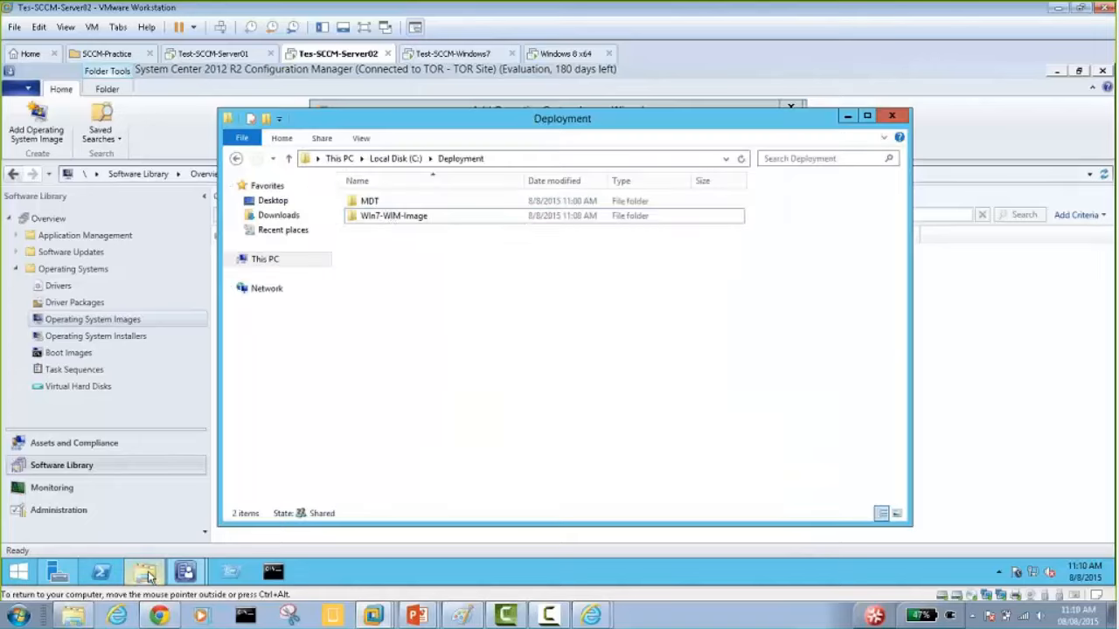
{"action": "left_click", "coordinate": [376, 222]}
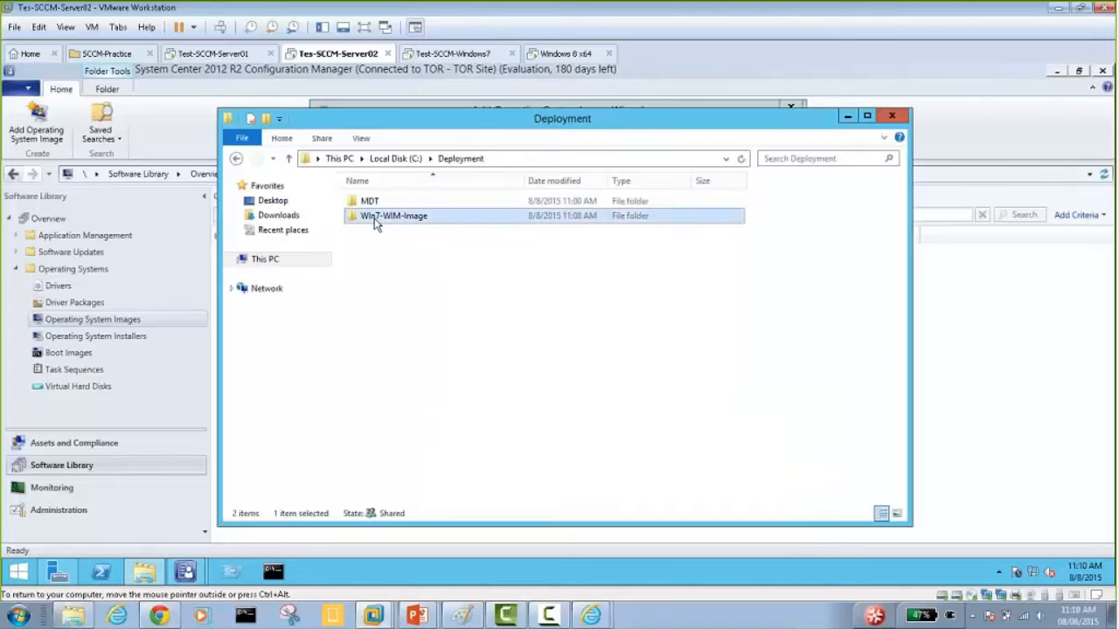
{"action": "double_click", "coordinate": [376, 222]}
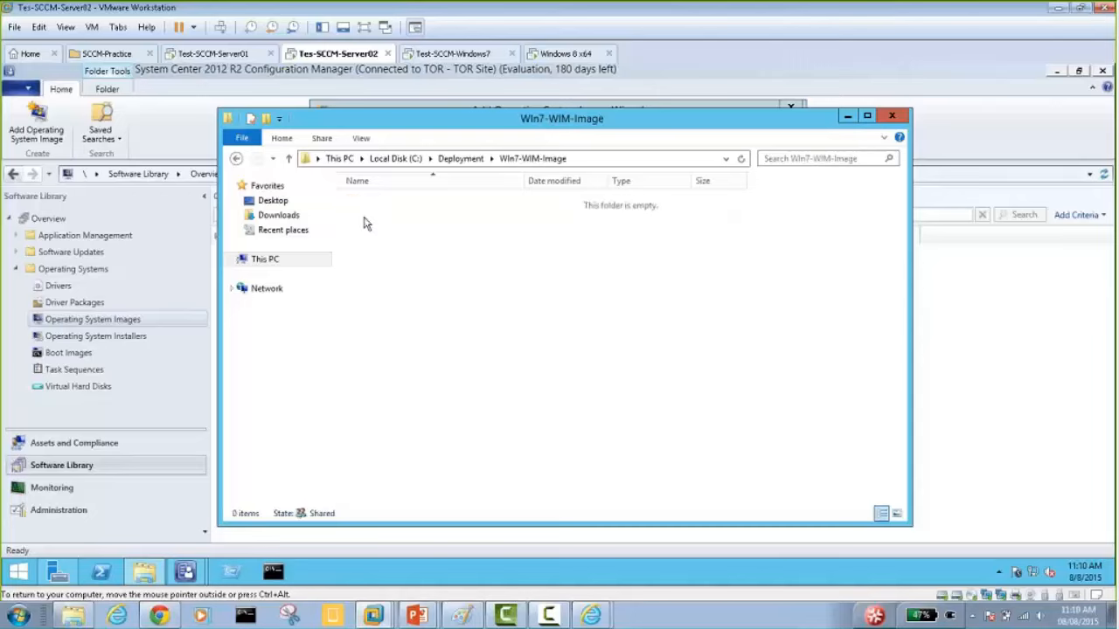
{"action": "right_click", "coordinate": [367, 224]}
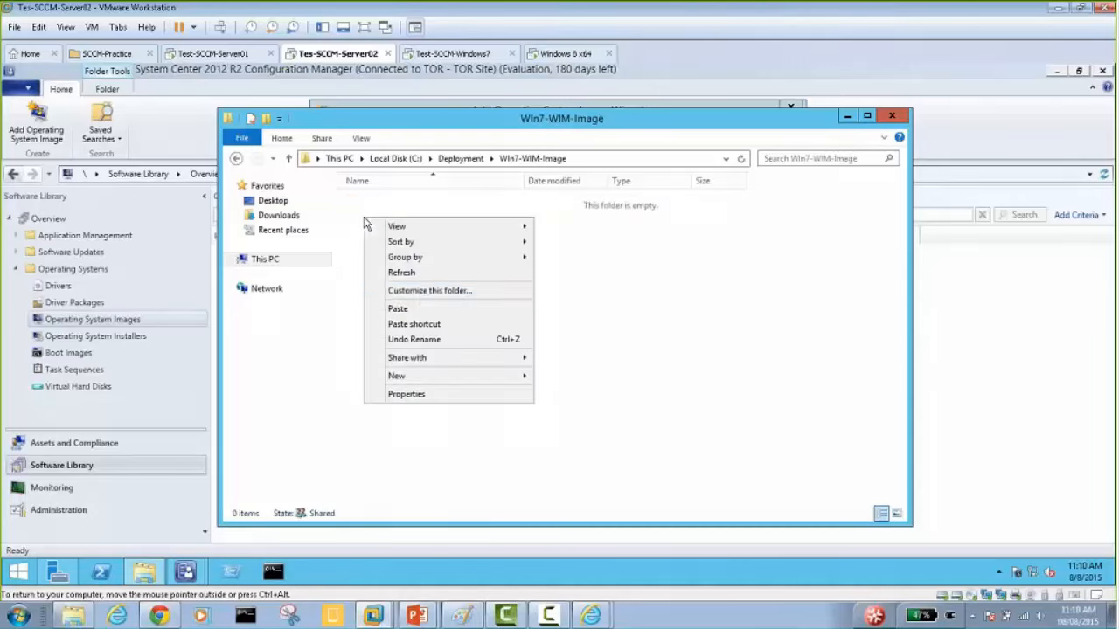
{"action": "left_click", "coordinate": [427, 308]}
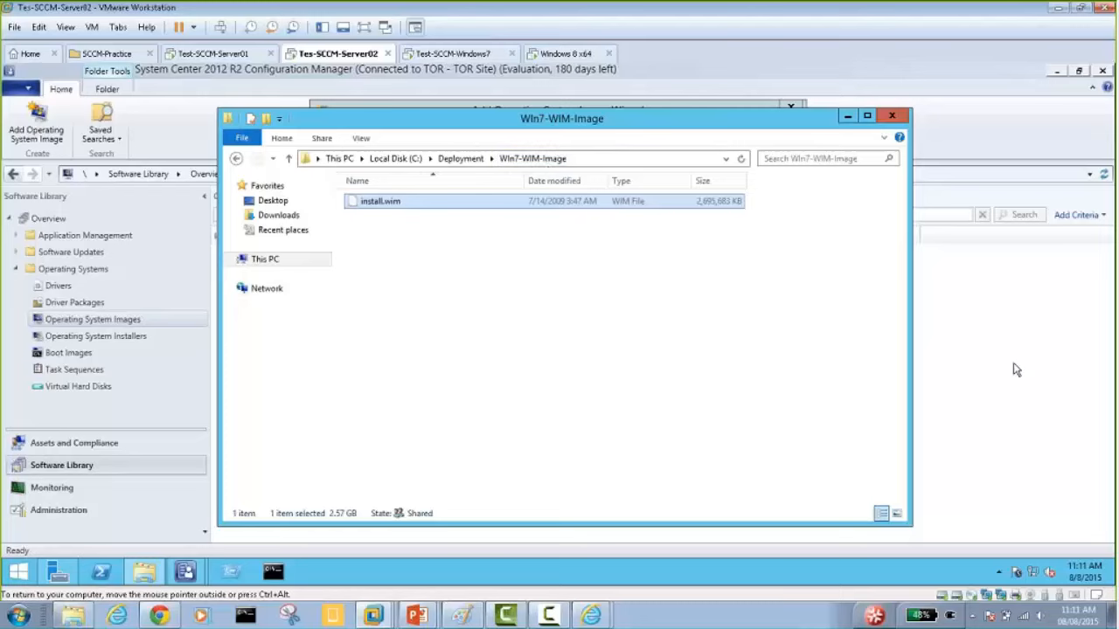
Close the file picker and return to the wizard's Path box
{"action": "left_click", "coordinate": [847, 116]}
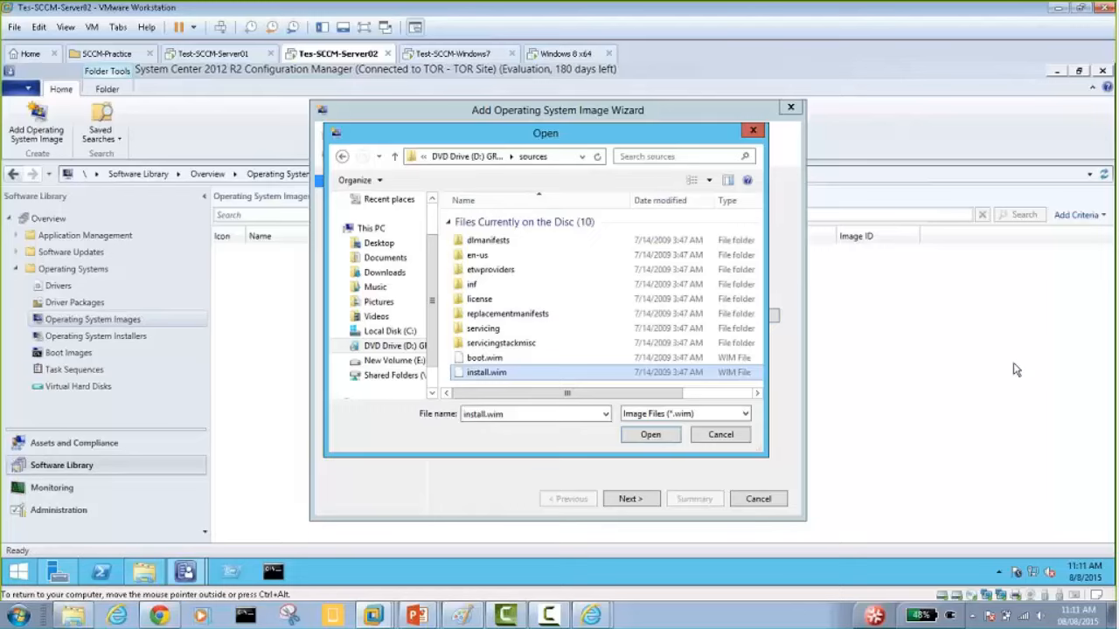
{"action": "left_click", "coordinate": [719, 437]}
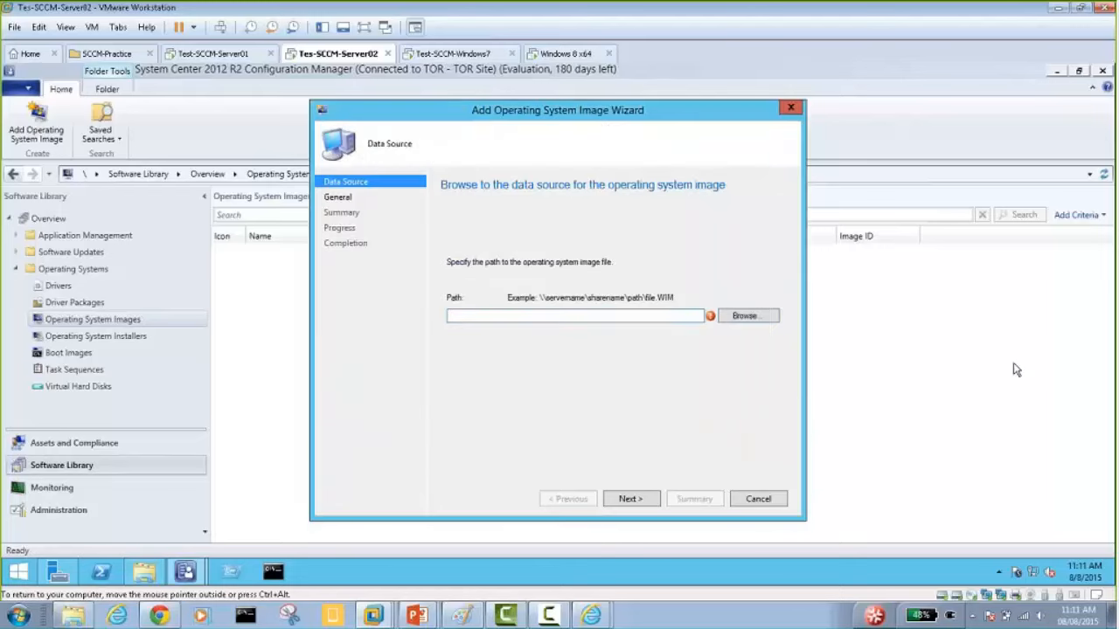
{"action": "left_click", "coordinate": [617, 315]}
Enter the source path \\SCCM-SERVER02\Deployment\Win7-WIM-Image\install.wim using autocomplete suggestions
{"action": "type", "text": "\\\\"}
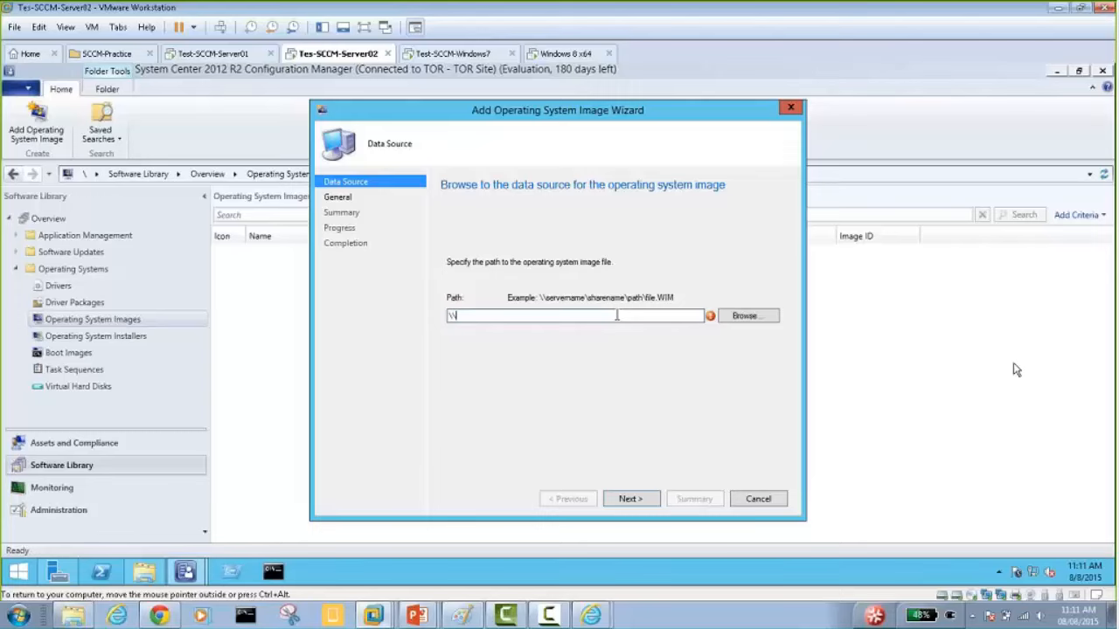
{"action": "type", "text": "sccm"}
{"action": "key", "text": "Down"}
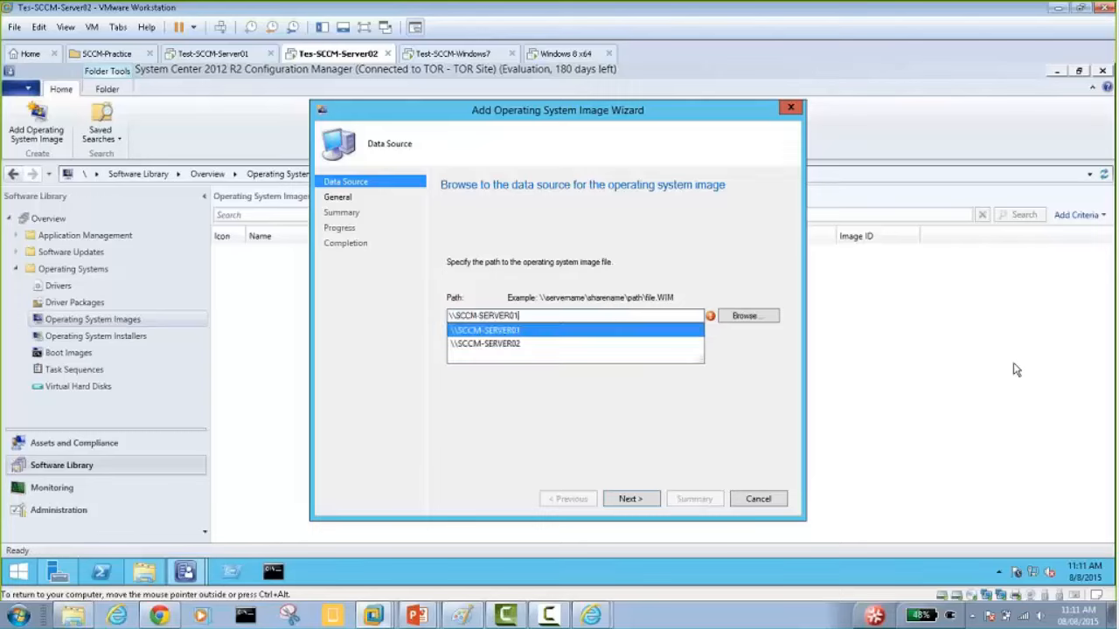
{"action": "key", "text": "Down"}
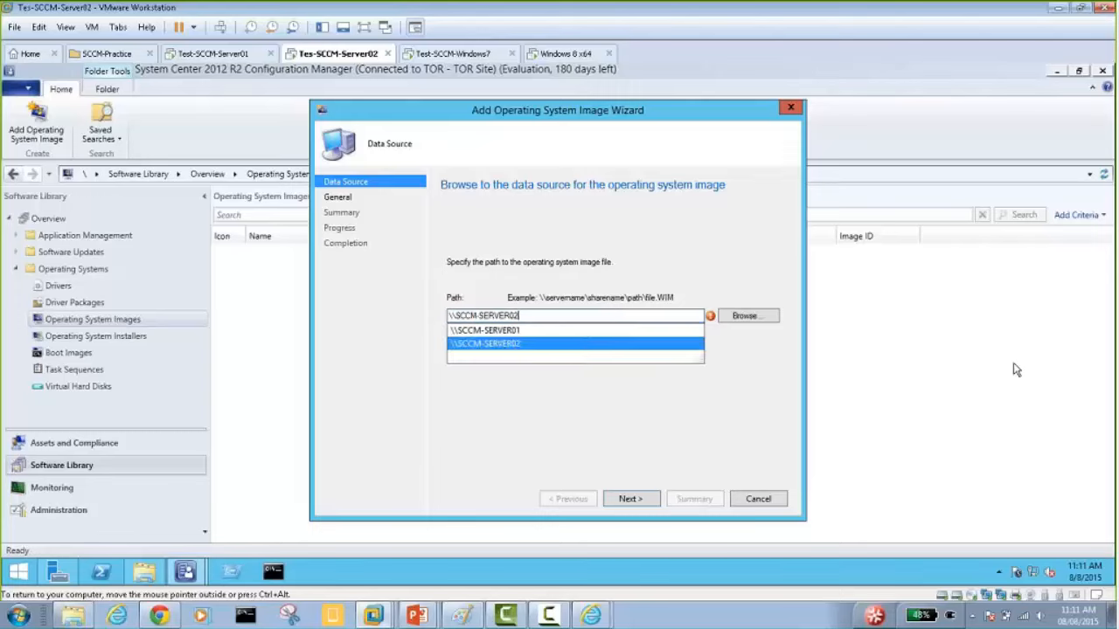
{"action": "type", "text": "\\"}
{"action": "key", "text": "Down"}
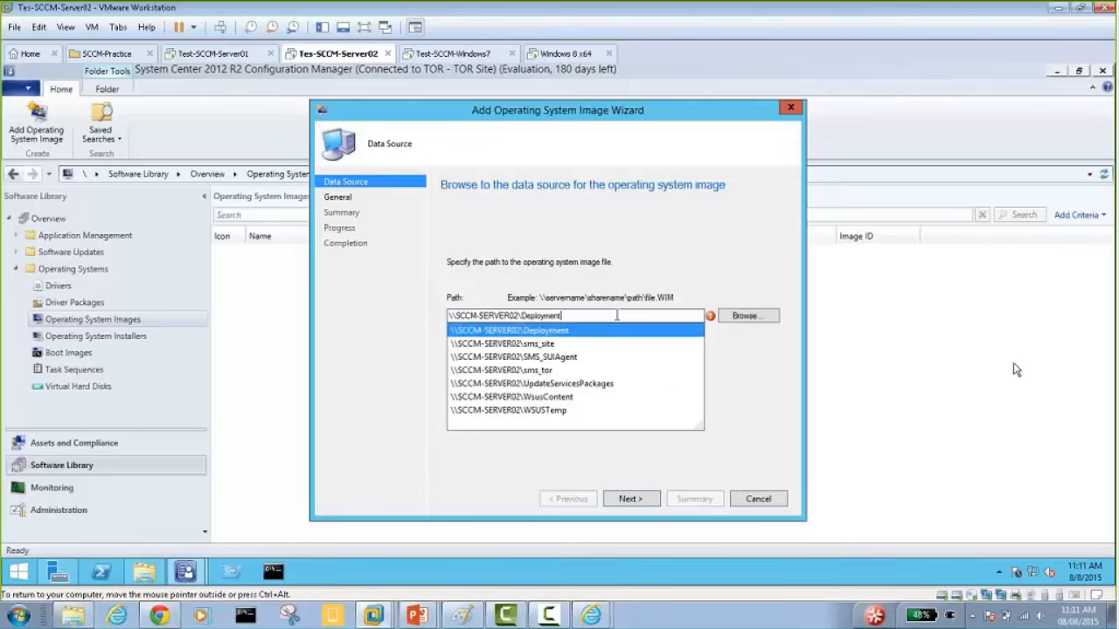
{"action": "type", "text": "\\"}
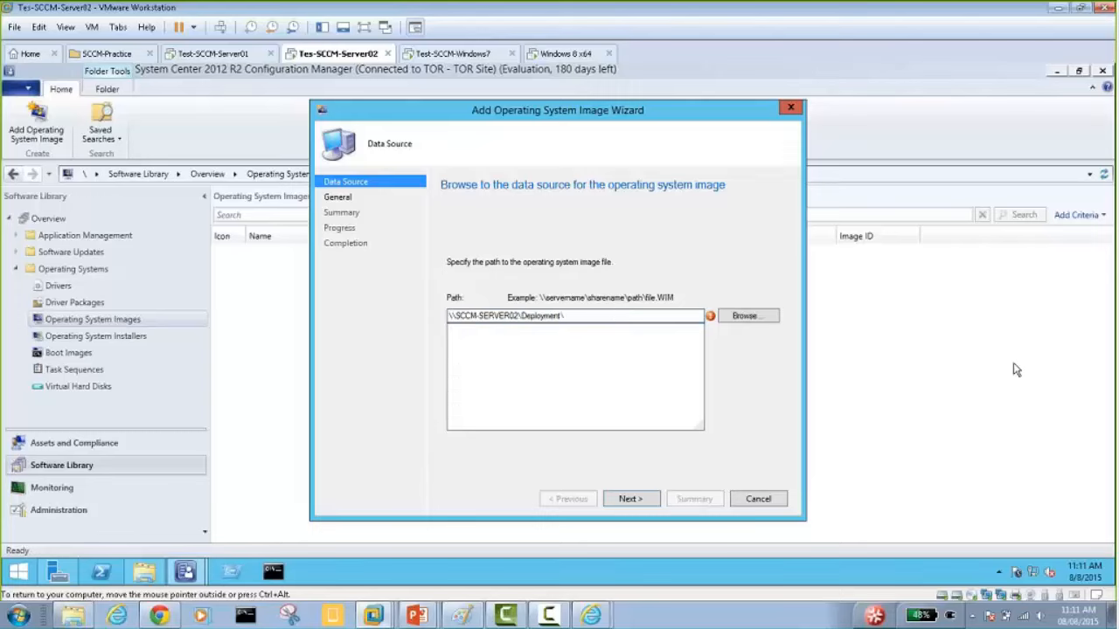
{"action": "key", "text": "Down"}
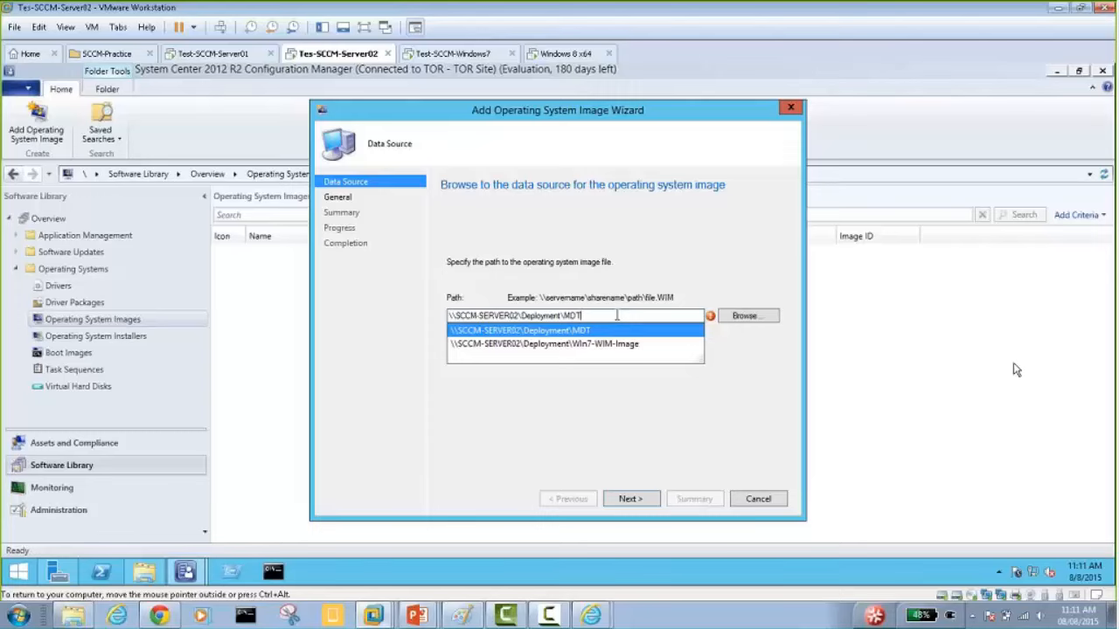
{"action": "key", "text": "Down"}
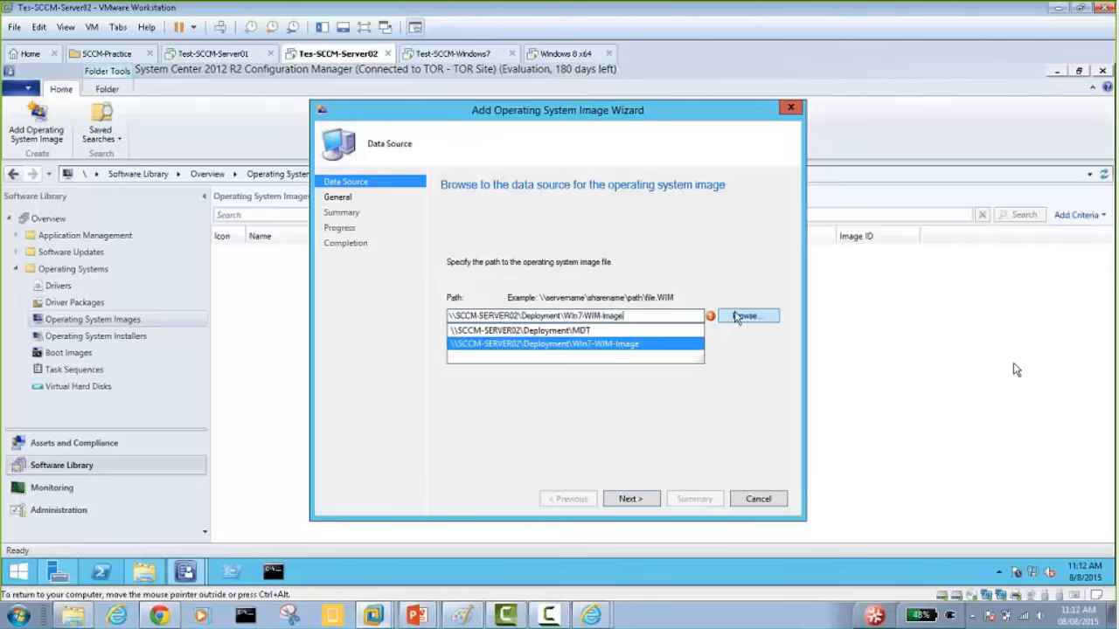
{"action": "type", "text": "\\"}
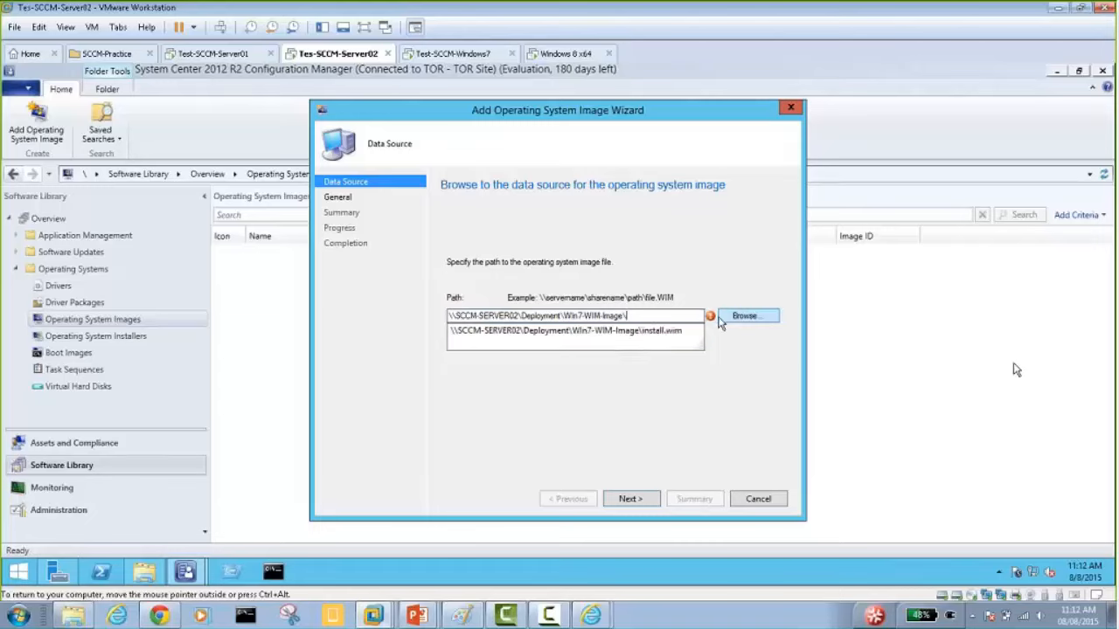
{"action": "left_click", "coordinate": [671, 341]}
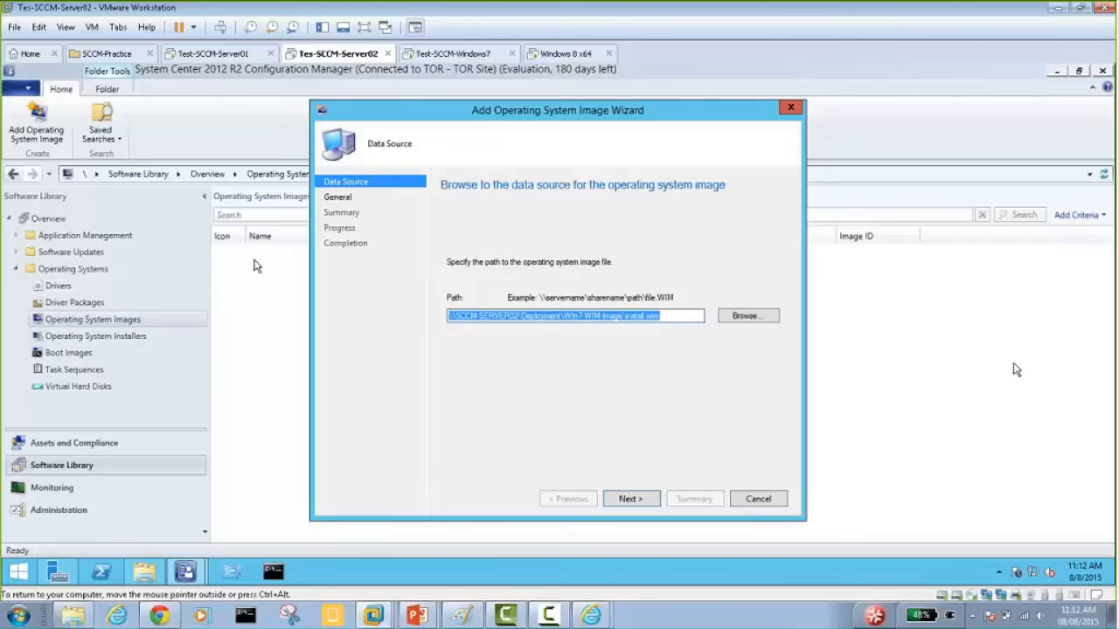
Complete the wizard to add the Windows 7 ENTERPRISE image (ID TOR0000B) and close it
{"action": "left_click", "coordinate": [632, 499]}
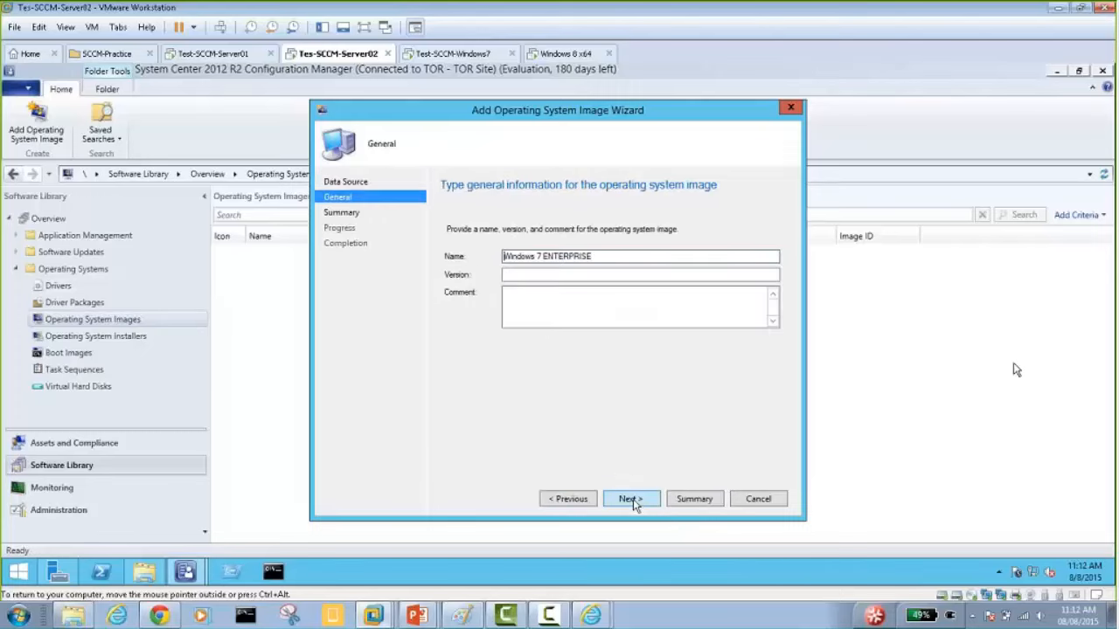
{"action": "left_click", "coordinate": [632, 500]}
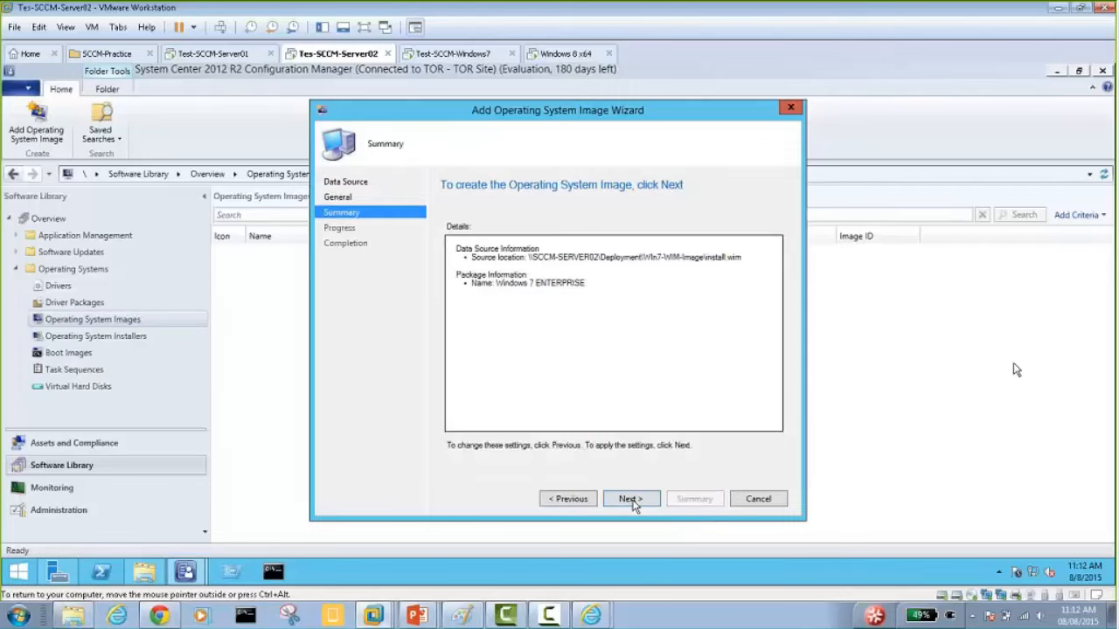
{"action": "left_click", "coordinate": [633, 502]}
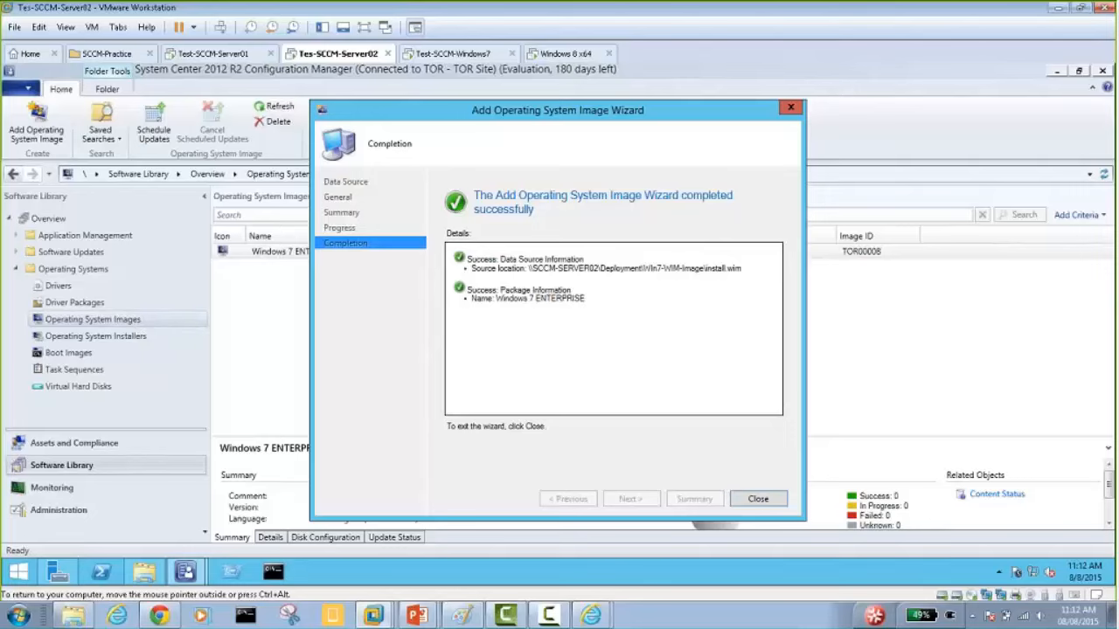
{"action": "left_click", "coordinate": [761, 503]}
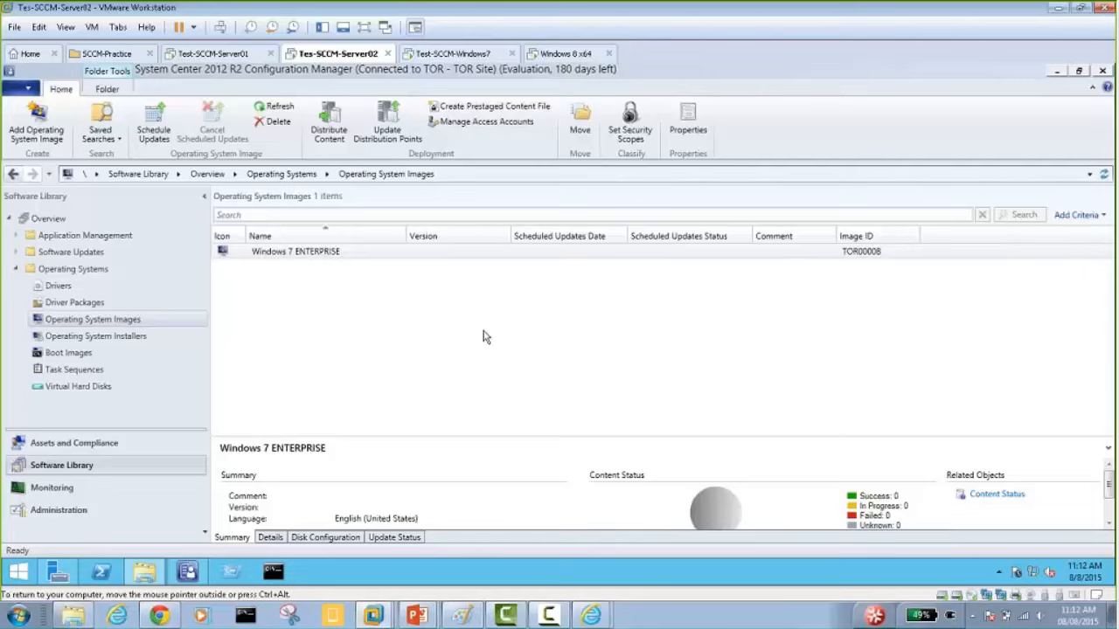
Navigate to the Applications node under Application Management in the Software Library
{"action": "left_click", "coordinate": [367, 338]}
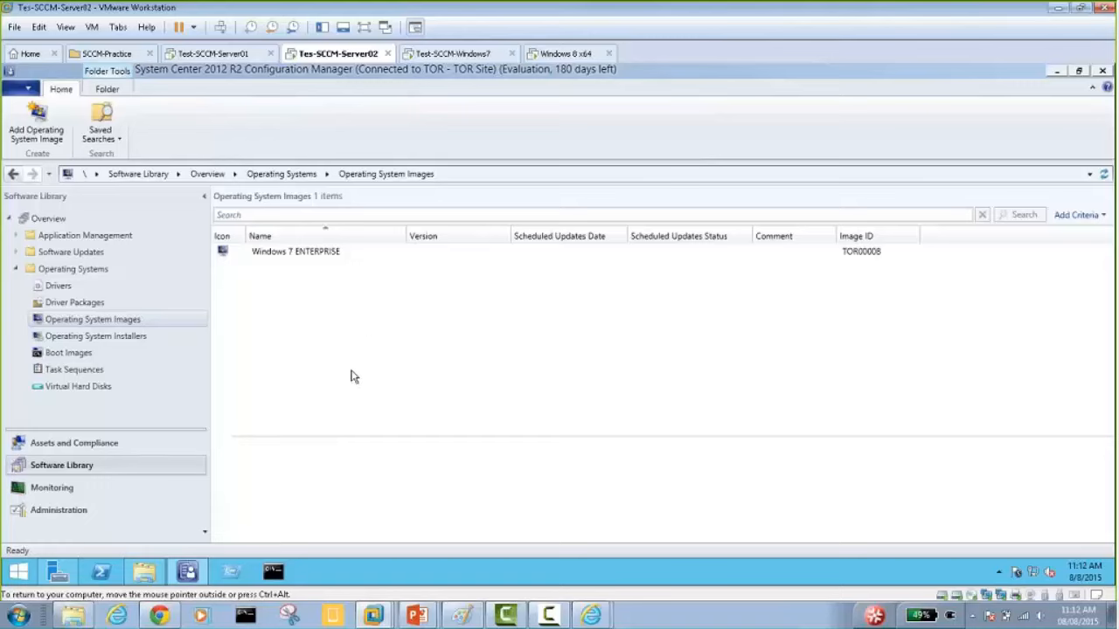
{"action": "left_click", "coordinate": [48, 254]}
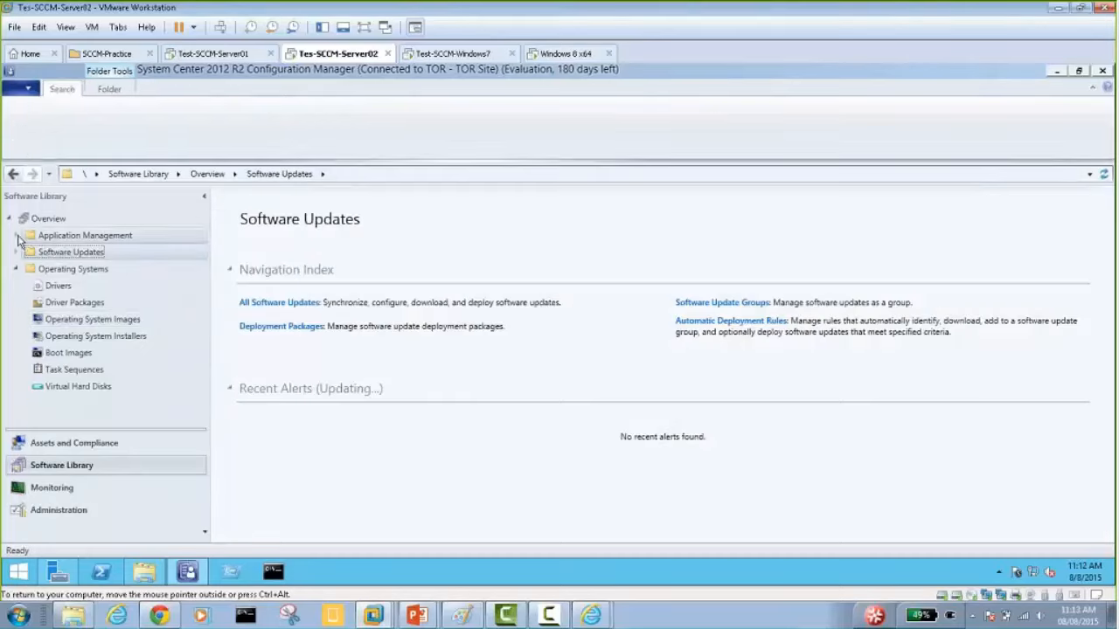
{"action": "left_click", "coordinate": [16, 235]}
{"action": "left_click", "coordinate": [69, 253]}
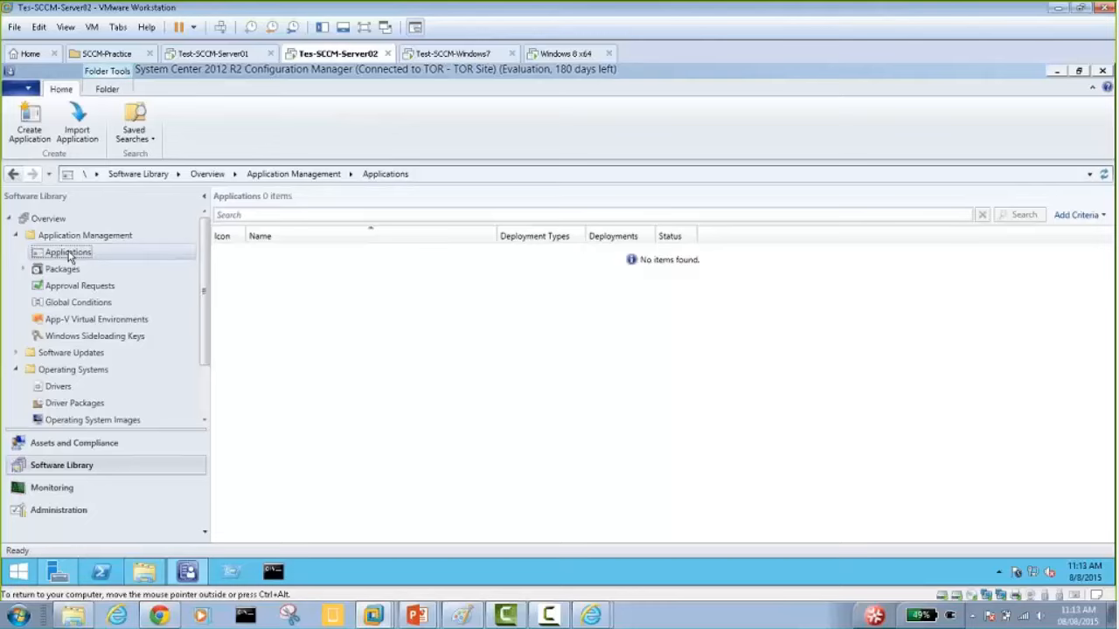
Start creating a new application from the Applications node
{"action": "right_click", "coordinate": [69, 256]}
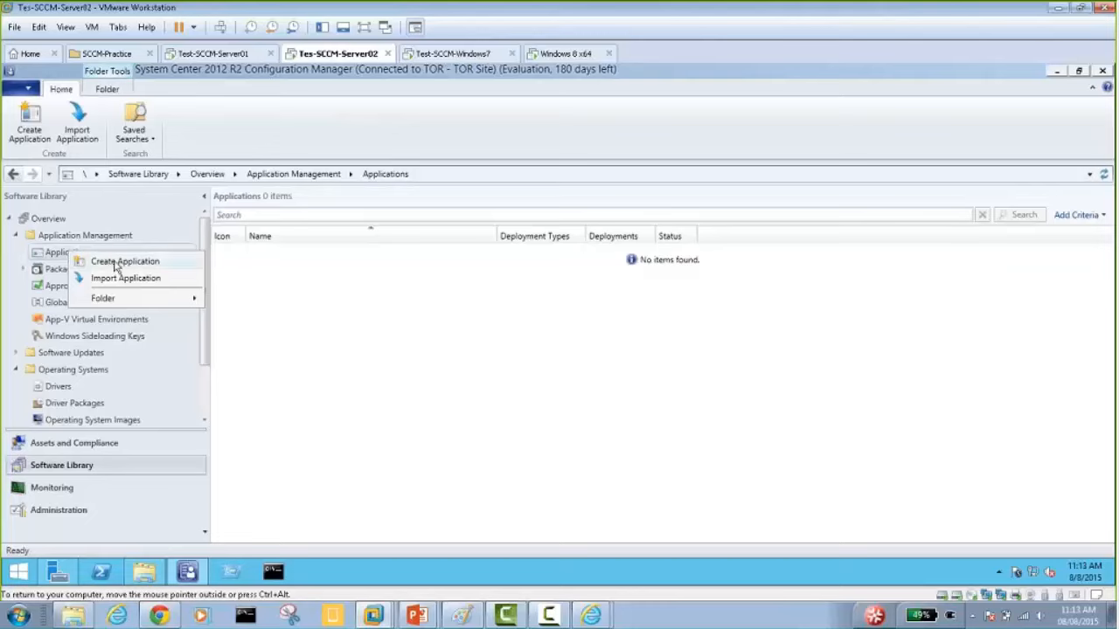
{"action": "left_click", "coordinate": [272, 275]}
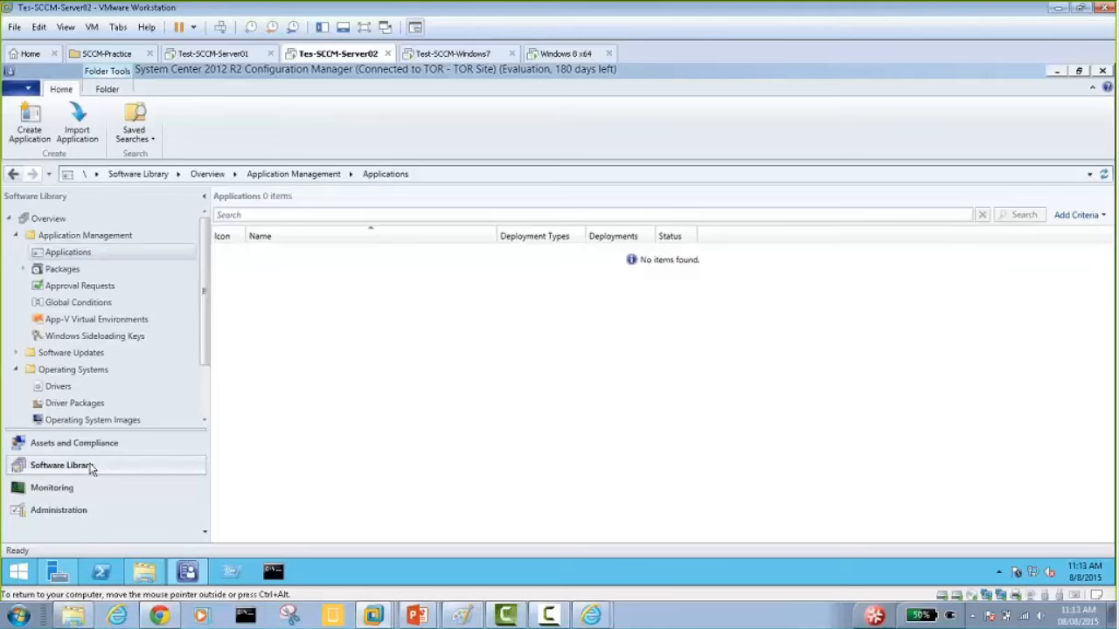
{"action": "right_click", "coordinate": [83, 257]}
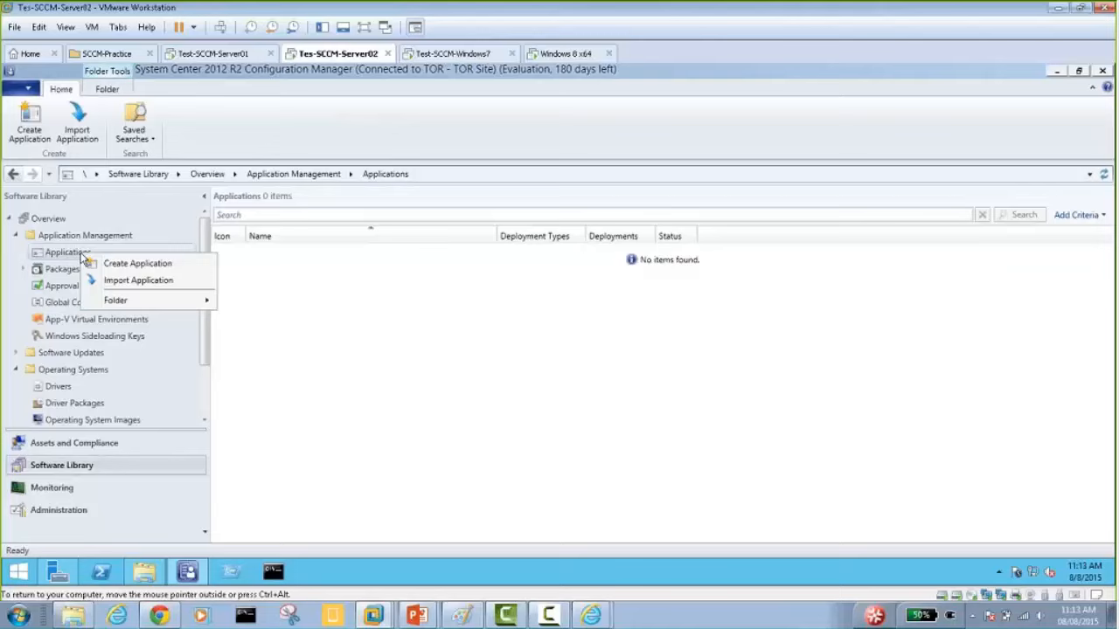
{"action": "left_click", "coordinate": [137, 265]}
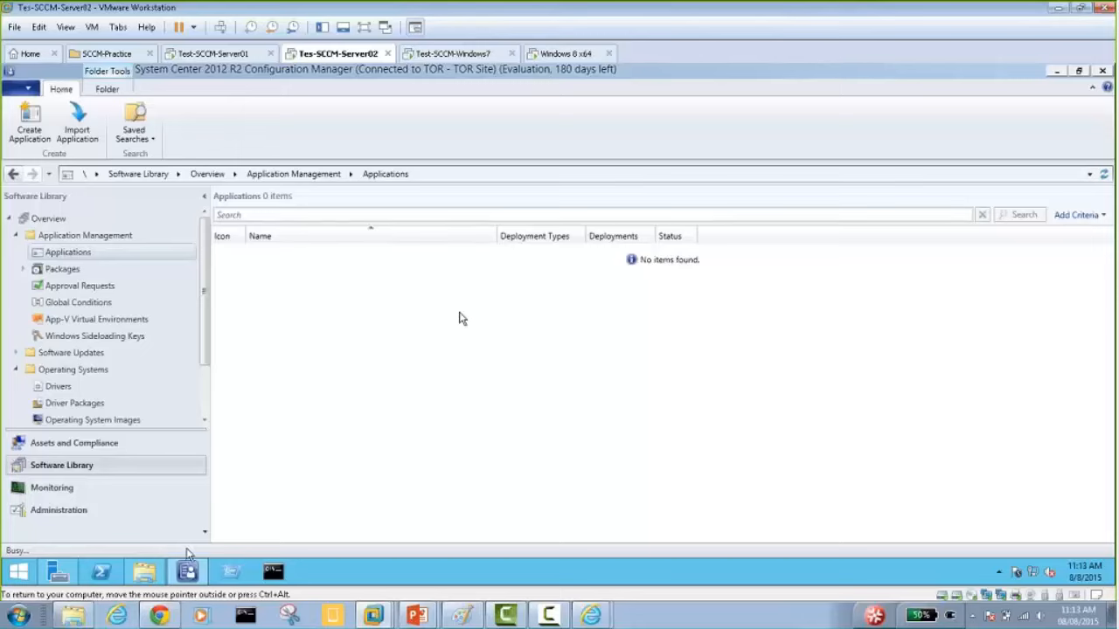
{"action": "left_click", "coordinate": [142, 575]}
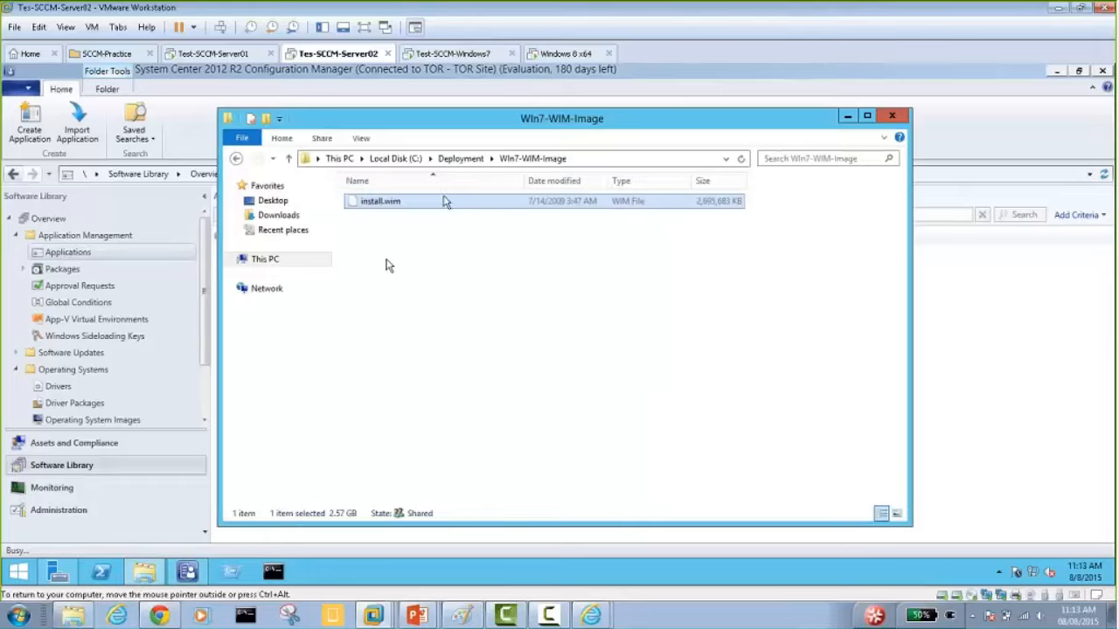
{"action": "left_click", "coordinate": [461, 160]}
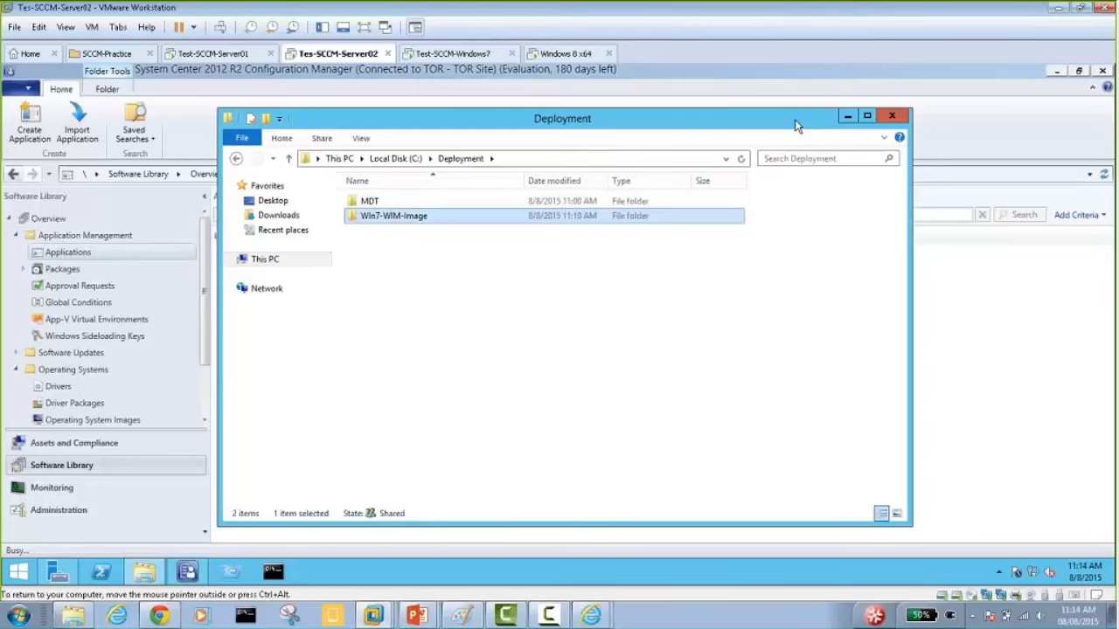
{"action": "left_click", "coordinate": [848, 117]}
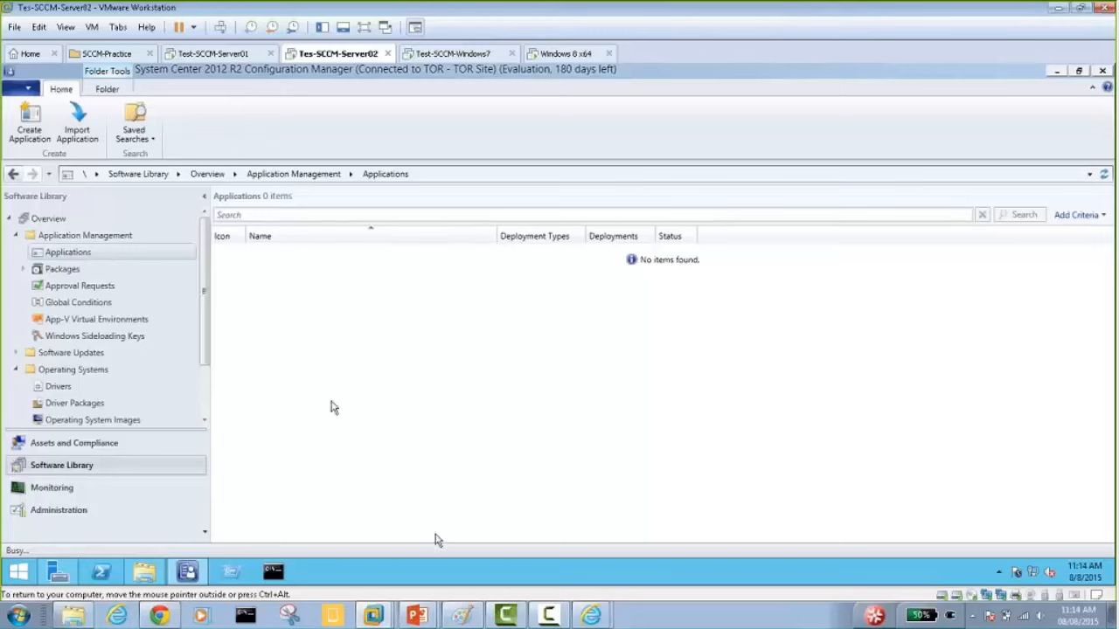
{"action": "mouse_move", "coordinate": [185, 578]}
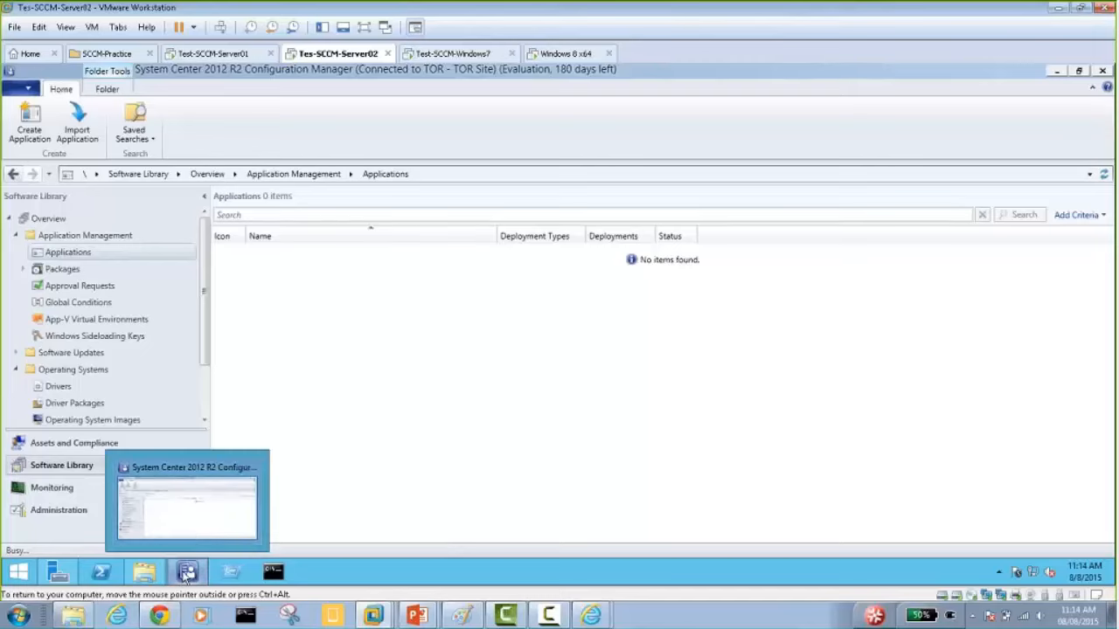
{"action": "left_click", "coordinate": [196, 518]}
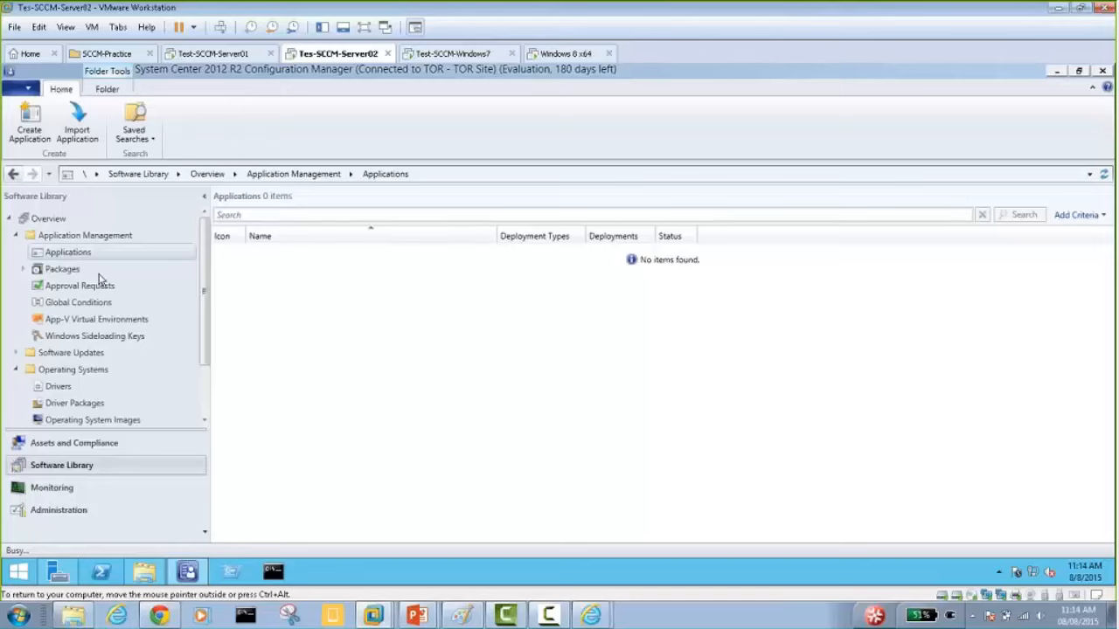
{"action": "mouse_move", "coordinate": [193, 572]}
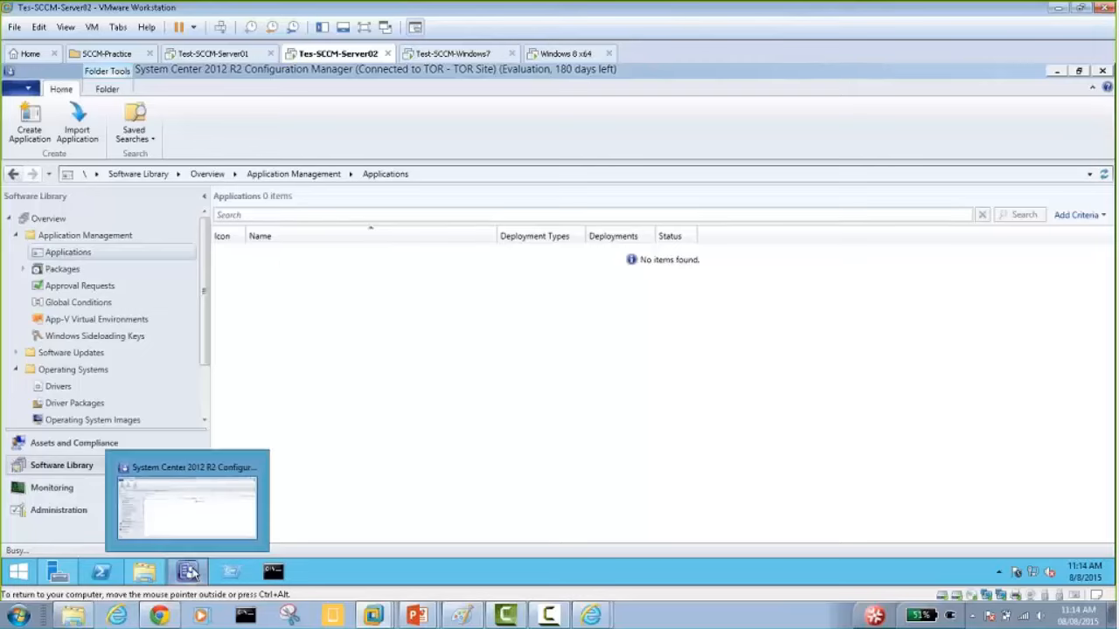
{"action": "left_click", "coordinate": [184, 512]}
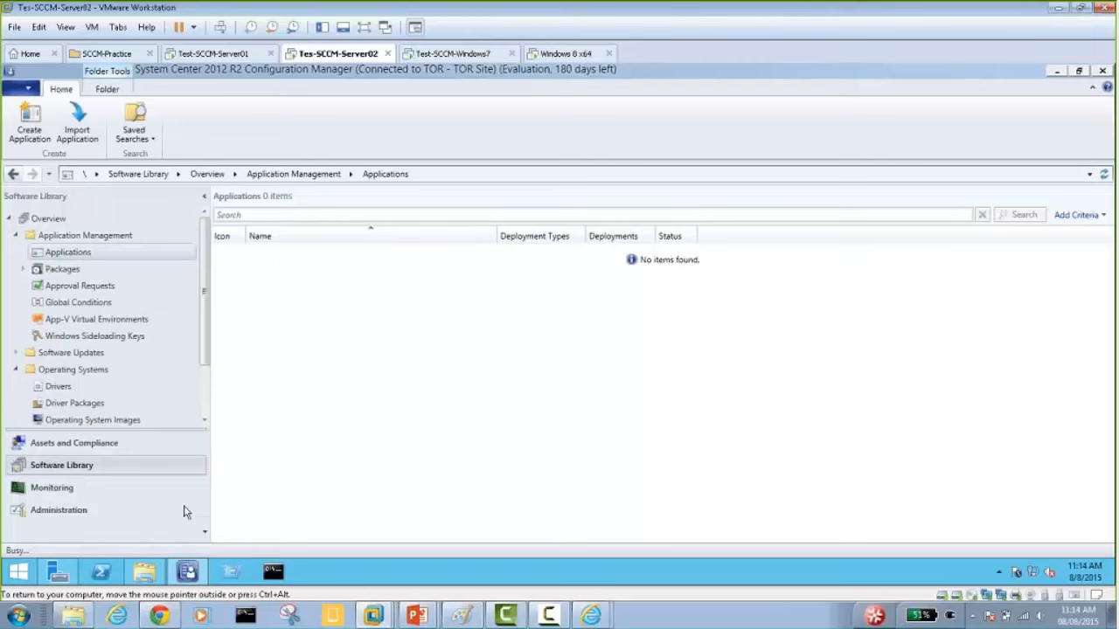
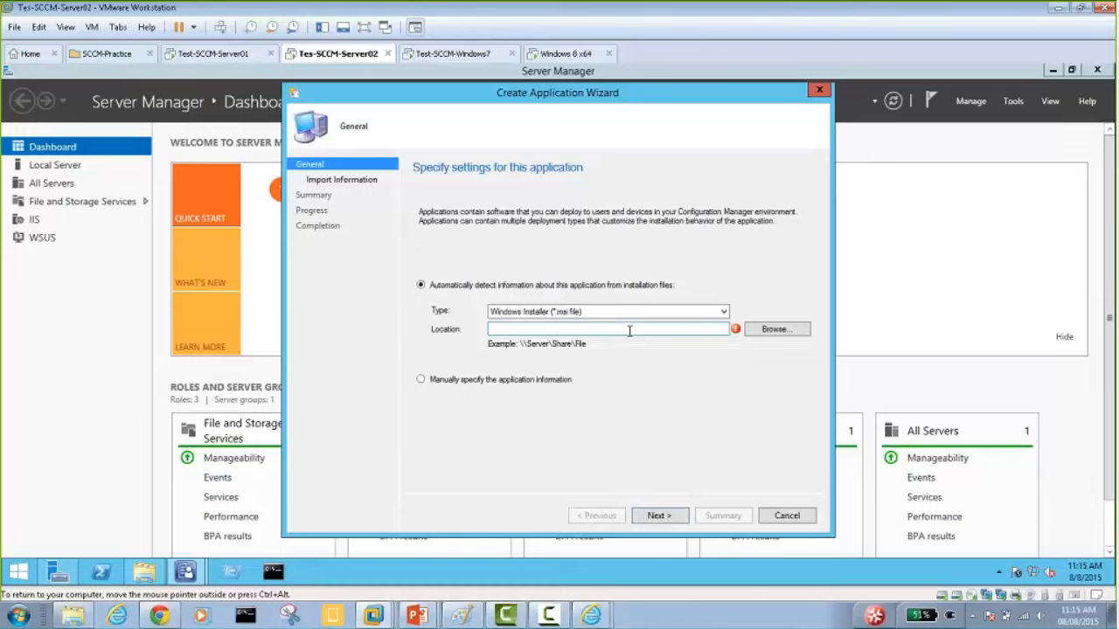
Browse for the Windows Installer file, then bring up the host's MDT2013 folder in Explorer
{"action": "left_click", "coordinate": [763, 330]}
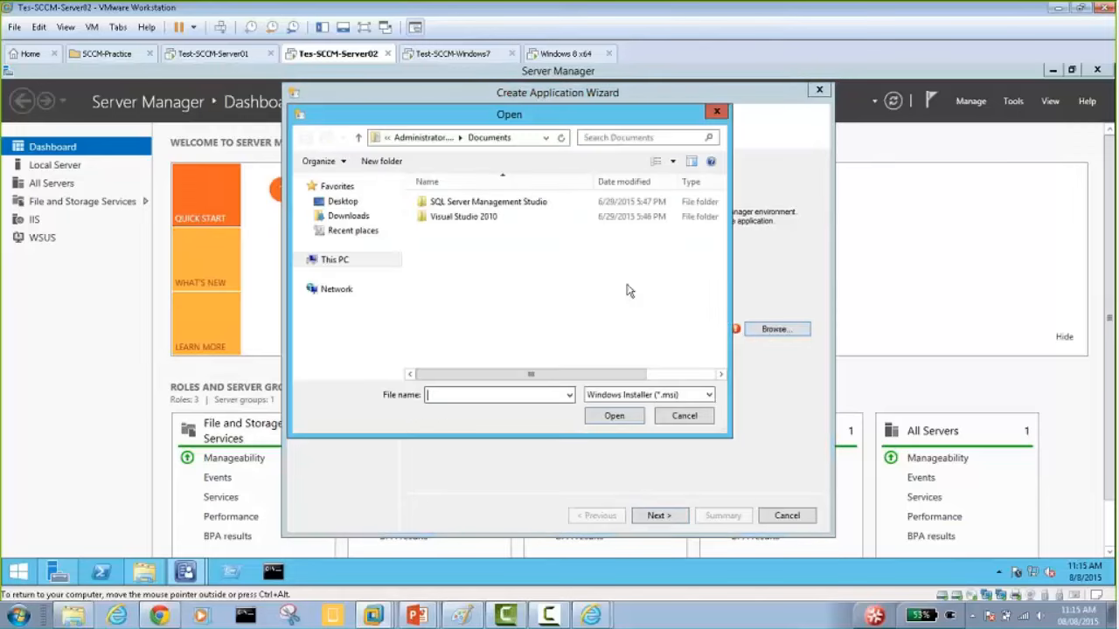
{"action": "left_click", "coordinate": [71, 615]}
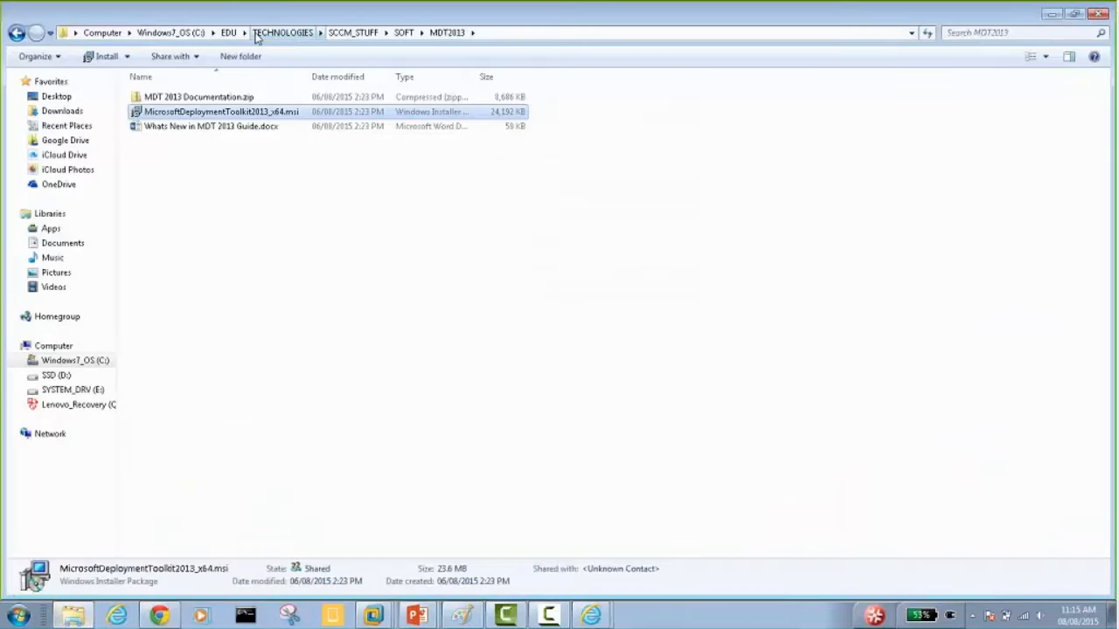
Browse the host's folders from SOFT up to EDU, then into Central_SOFT\msi software
{"action": "left_click", "coordinate": [403, 33]}
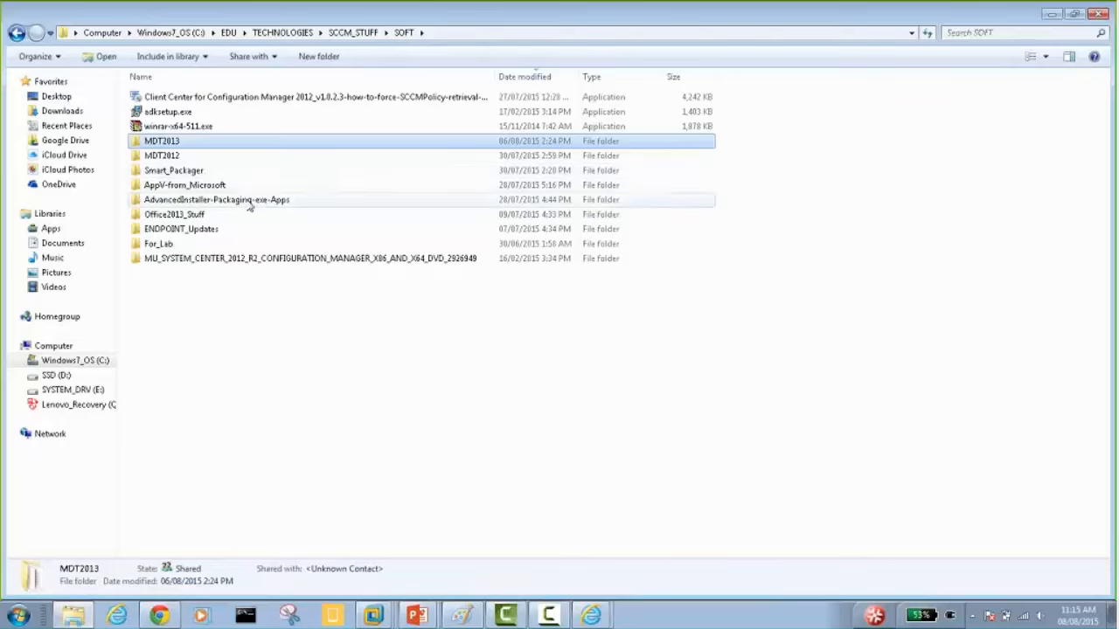
{"action": "double_click", "coordinate": [190, 172]}
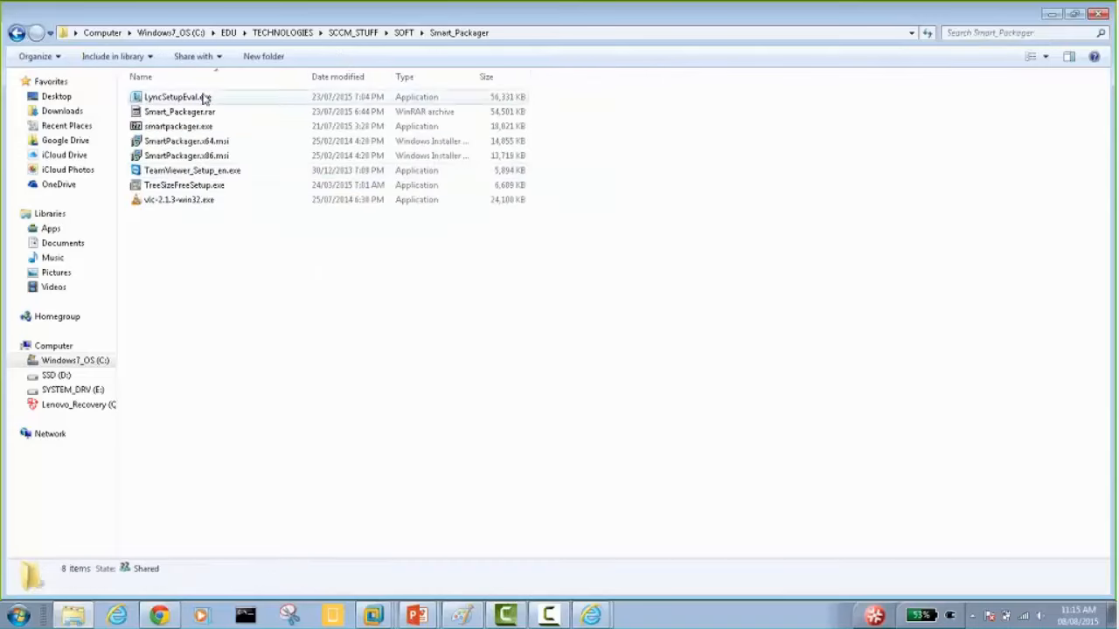
{"action": "left_click", "coordinate": [219, 191]}
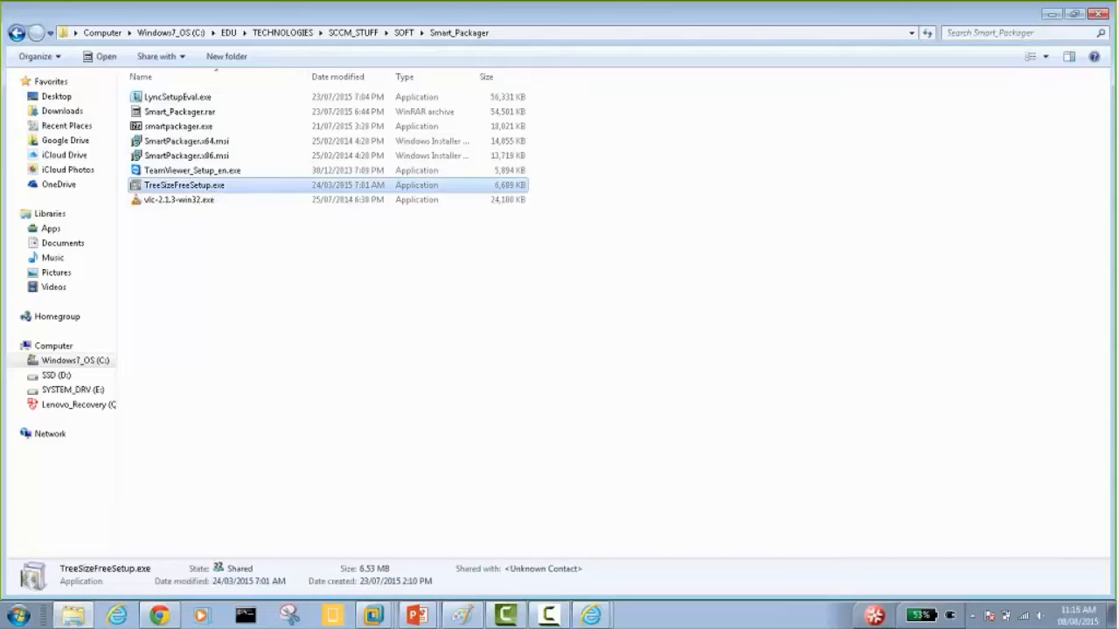
{"action": "left_click", "coordinate": [353, 33]}
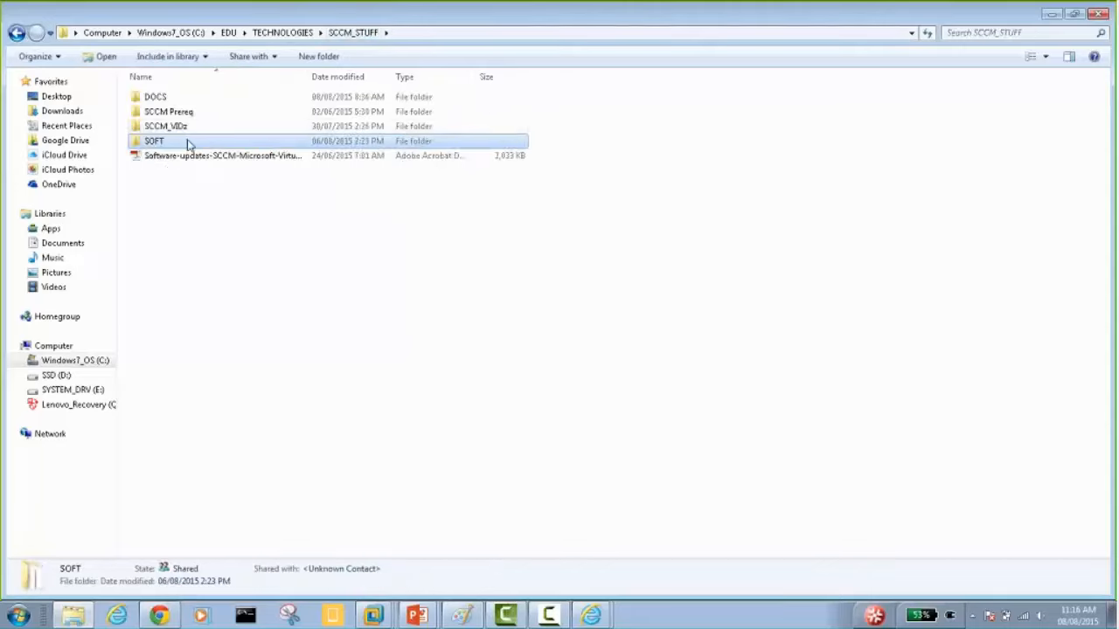
{"action": "double_click", "coordinate": [188, 144]}
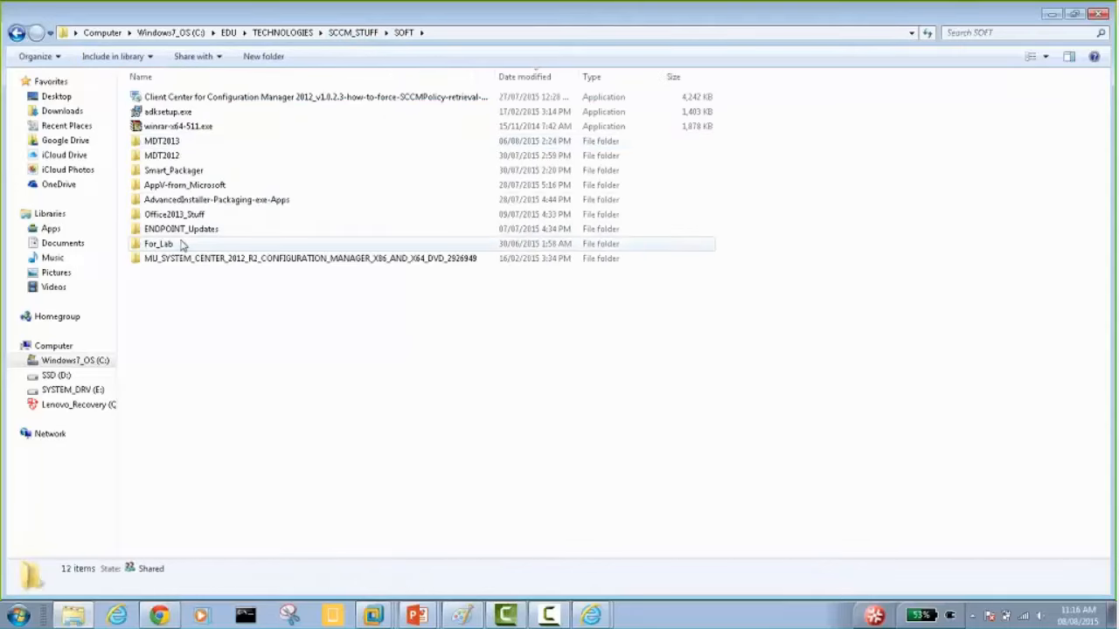
{"action": "double_click", "coordinate": [182, 246]}
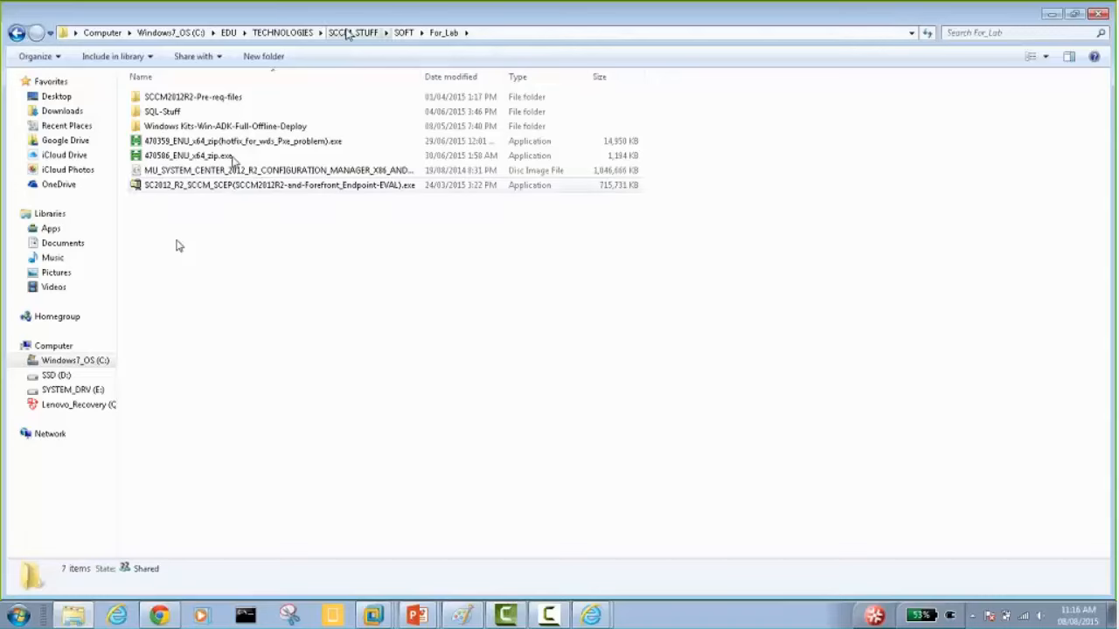
{"action": "left_click", "coordinate": [268, 33]}
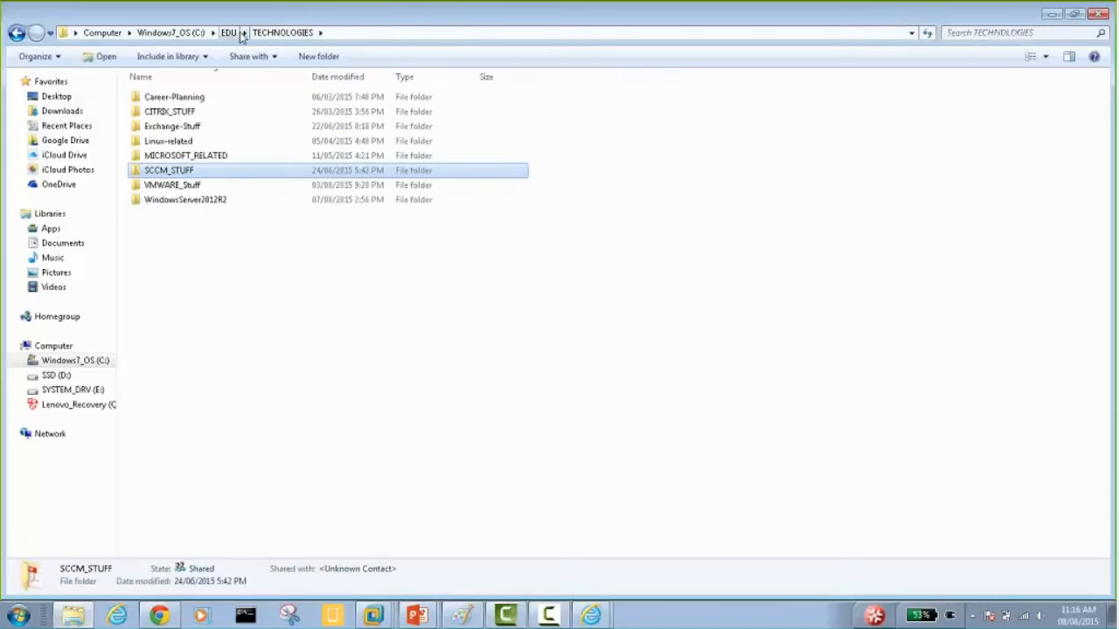
{"action": "left_click", "coordinate": [229, 33]}
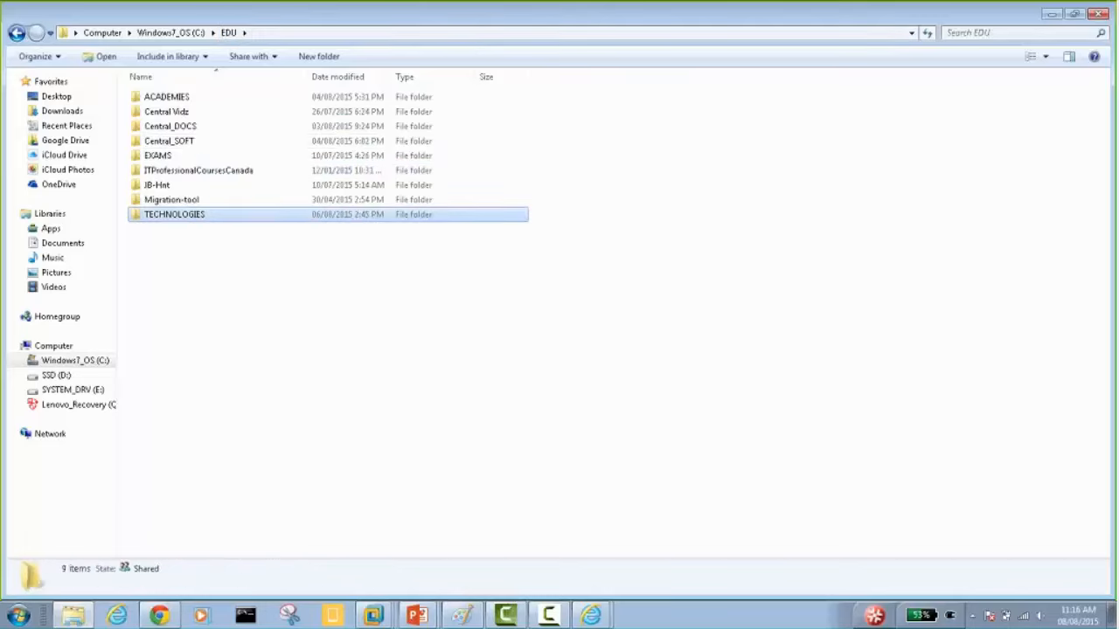
{"action": "double_click", "coordinate": [168, 141]}
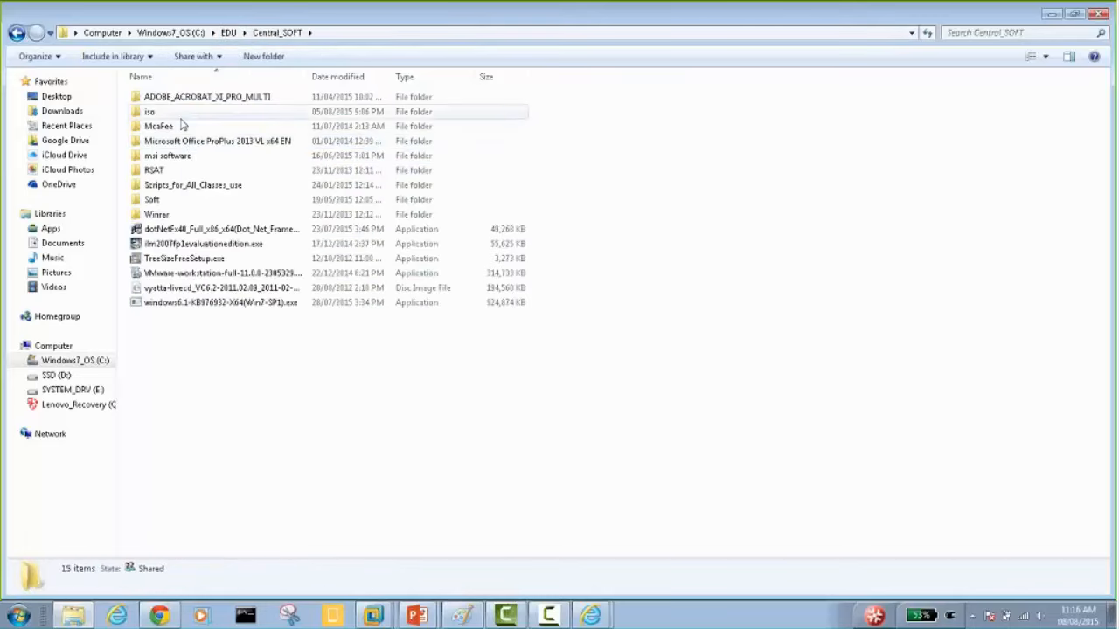
{"action": "double_click", "coordinate": [178, 157]}
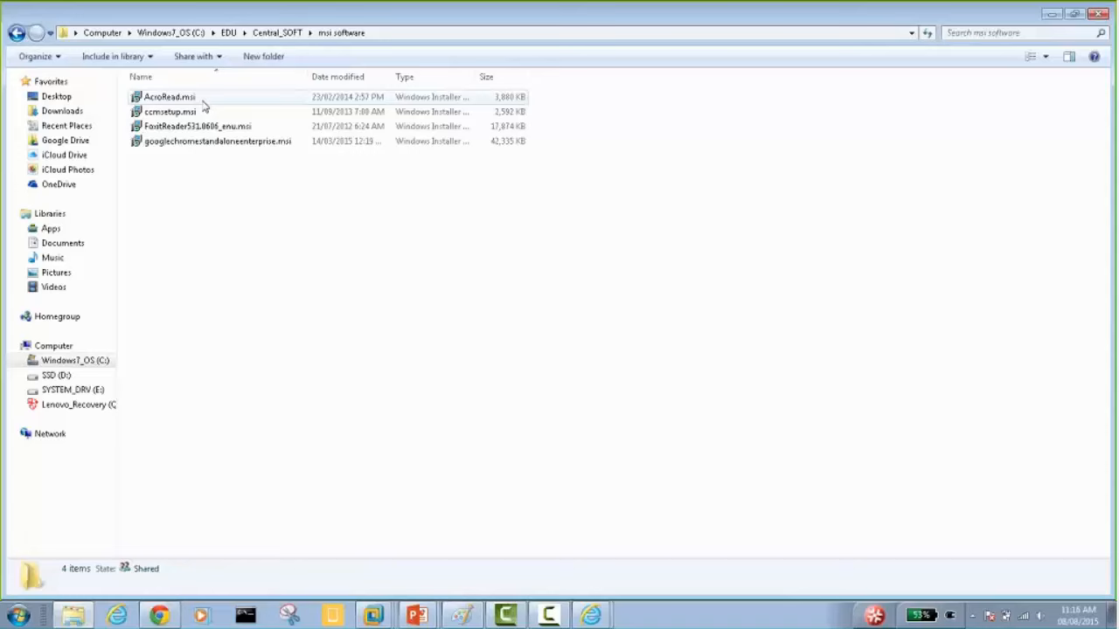
Copy AcroRead.msi and googlechromestandaloneenterprise.msi, then return to the server VM
{"action": "left_click", "coordinate": [219, 144]}
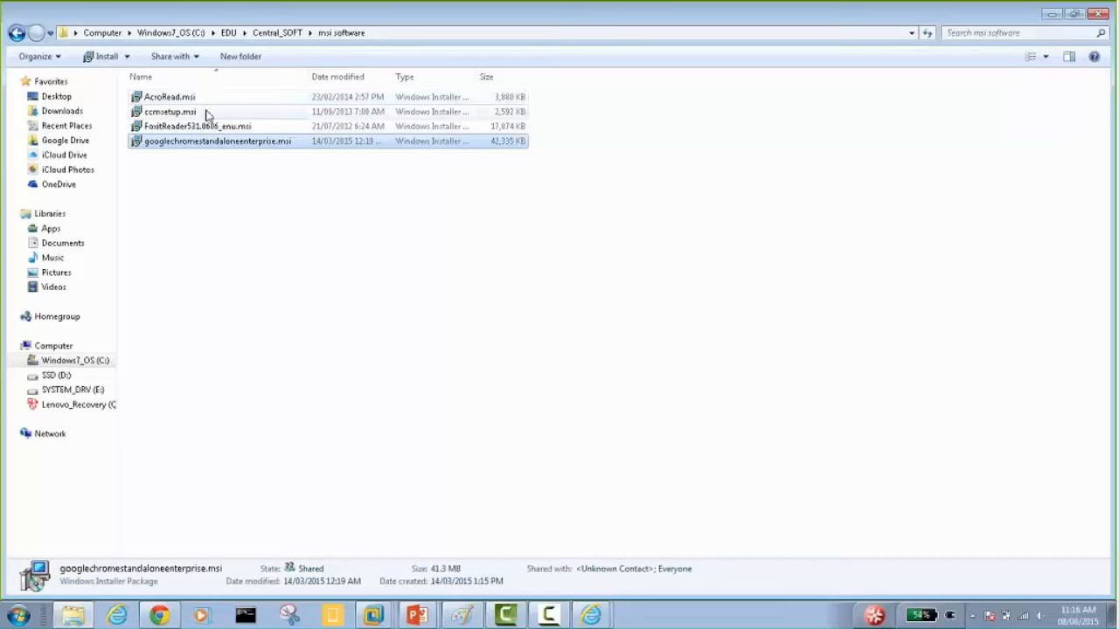
{"action": "left_click", "coordinate": [197, 102], "text": "ctrl"}
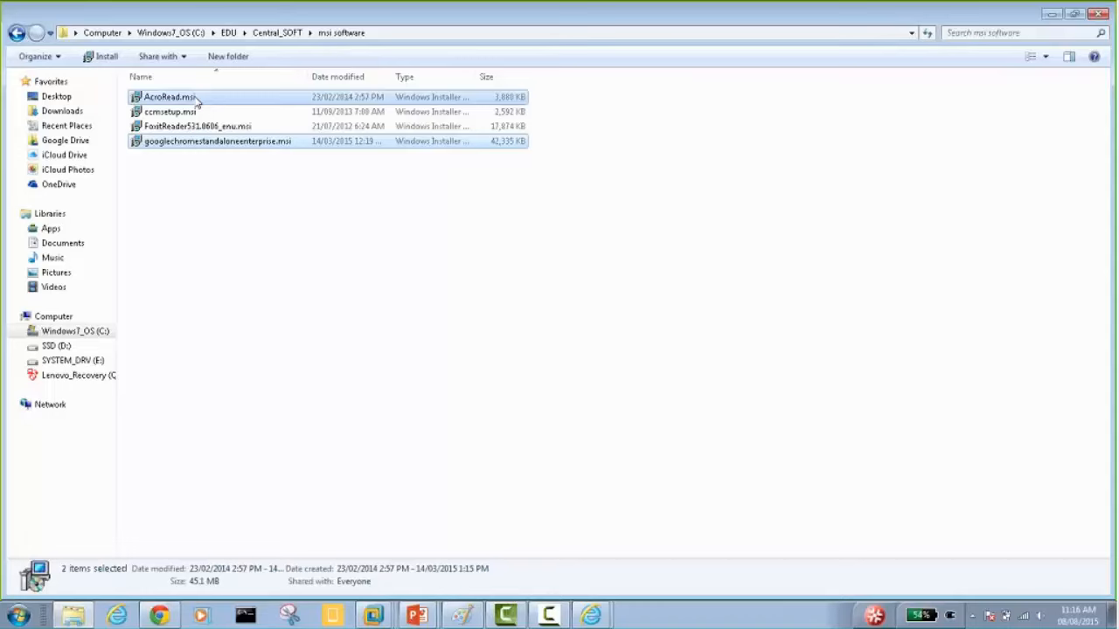
{"action": "right_click", "coordinate": [196, 99]}
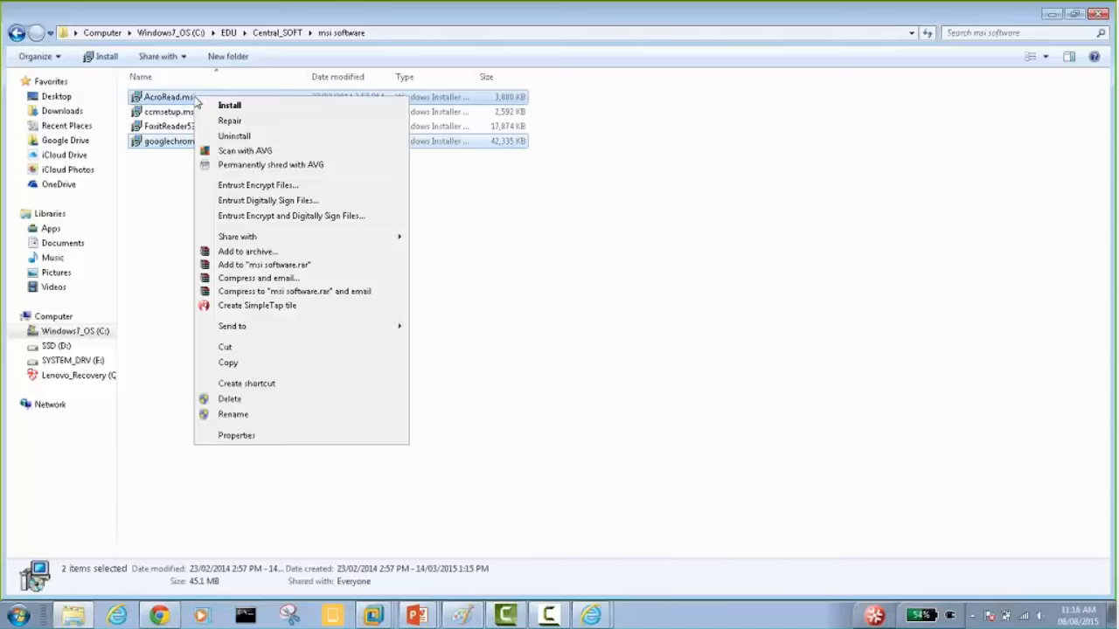
{"action": "left_click", "coordinate": [254, 364]}
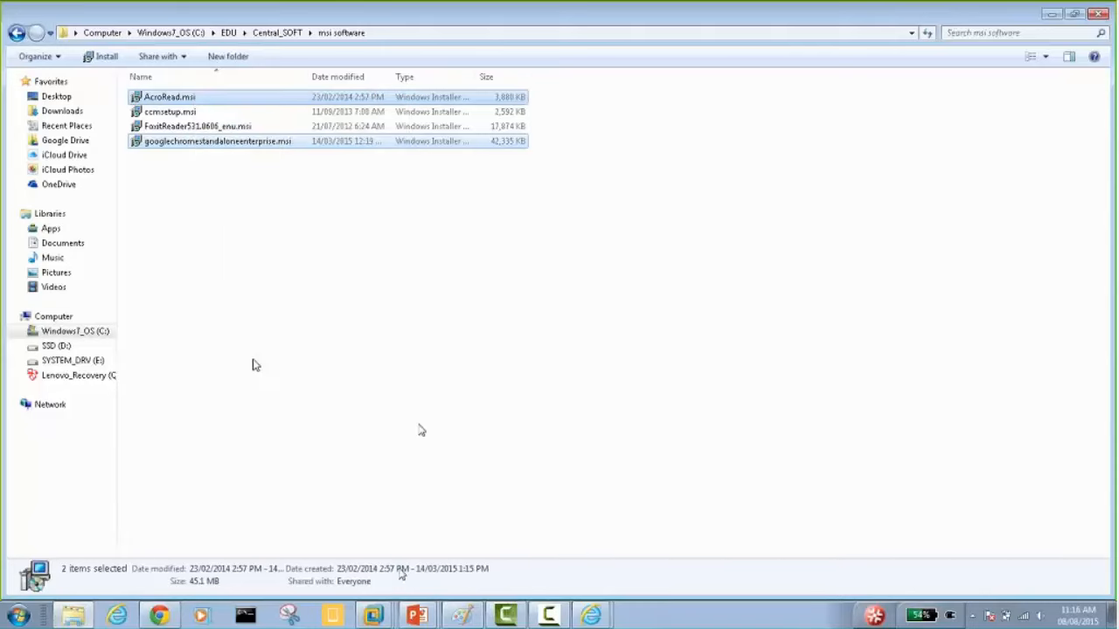
{"action": "left_click", "coordinate": [374, 616]}
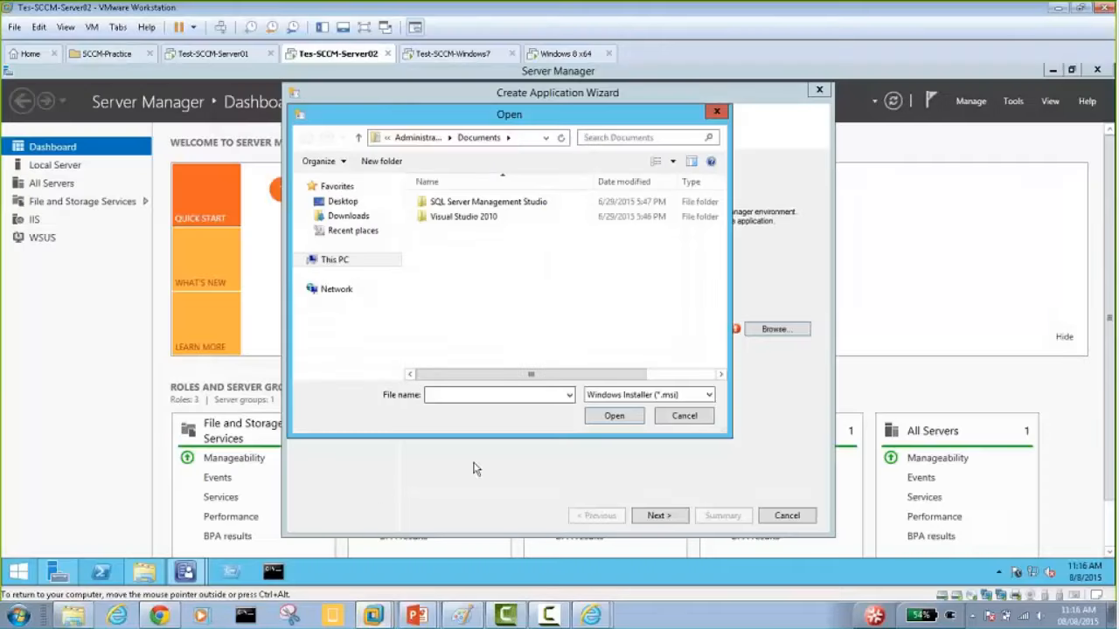
Create a new folder named 'MSI Apps' in C:\Deployment on the server VM
{"action": "left_click", "coordinate": [145, 570]}
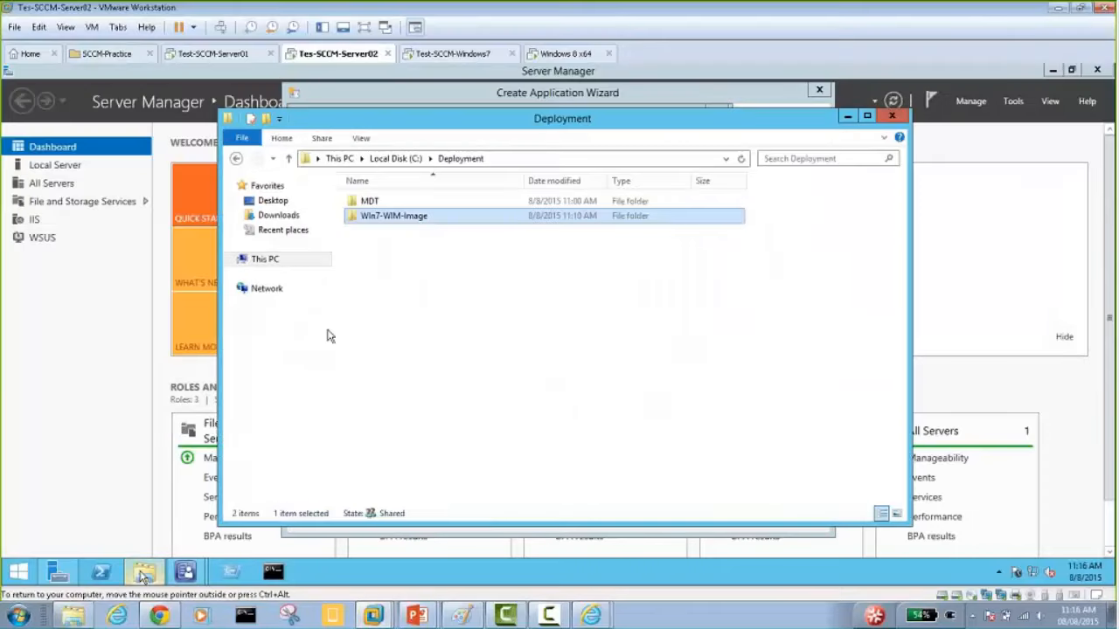
{"action": "left_click", "coordinate": [391, 249]}
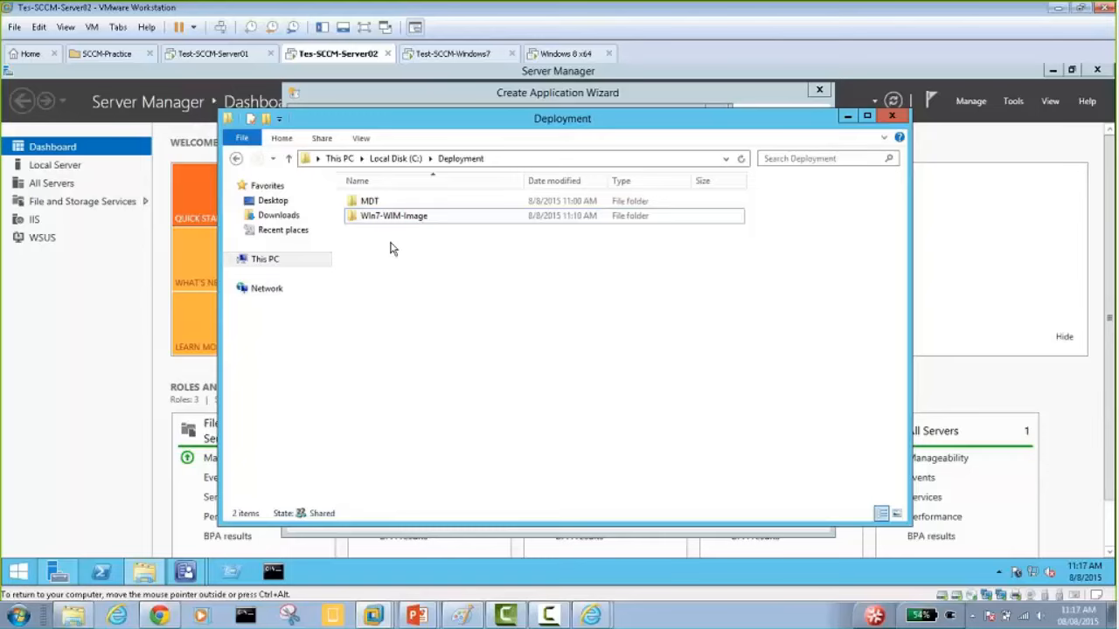
{"action": "right_click", "coordinate": [391, 249]}
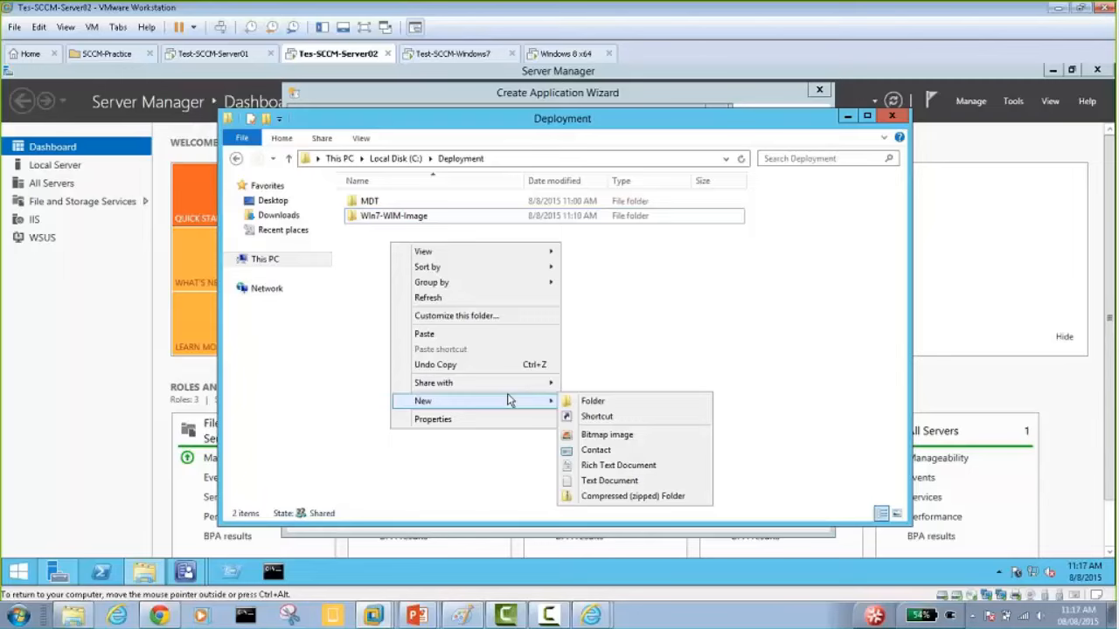
{"action": "left_click", "coordinate": [587, 402]}
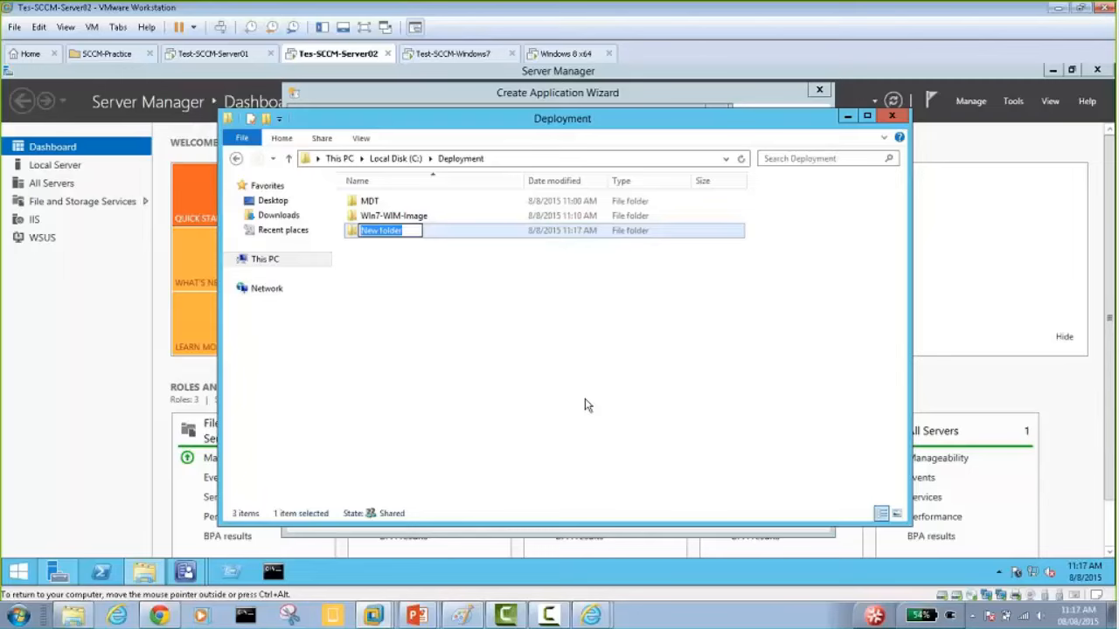
{"action": "type", "text": "MSI Apps"}
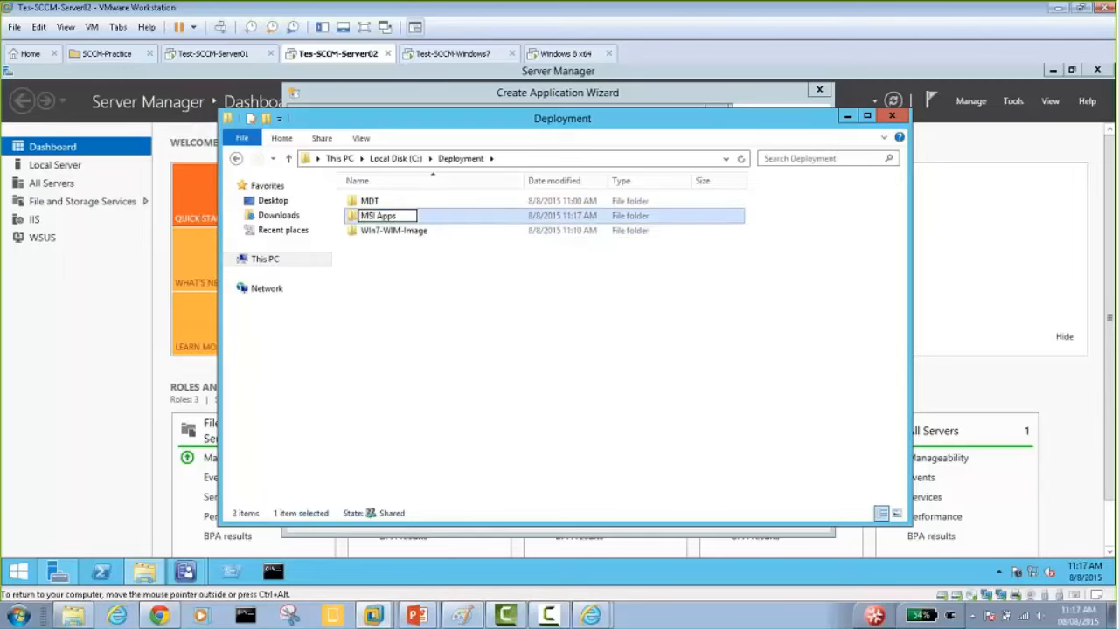
{"action": "left_click", "coordinate": [426, 320]}
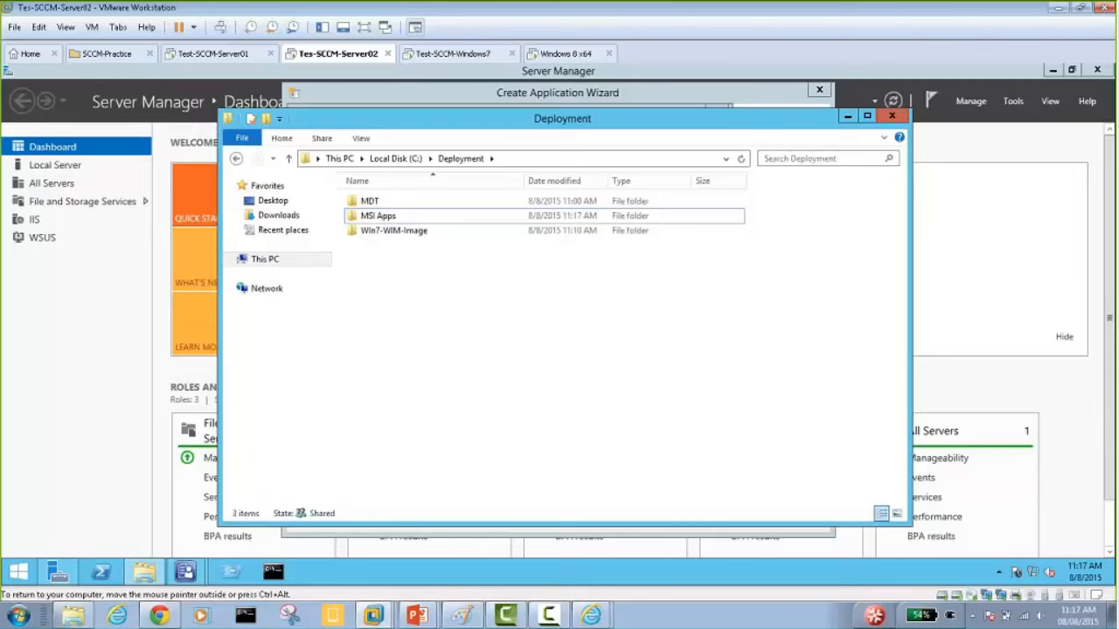
Paste the two copied MSI installers into the MSI Apps folder
{"action": "double_click", "coordinate": [374, 217]}
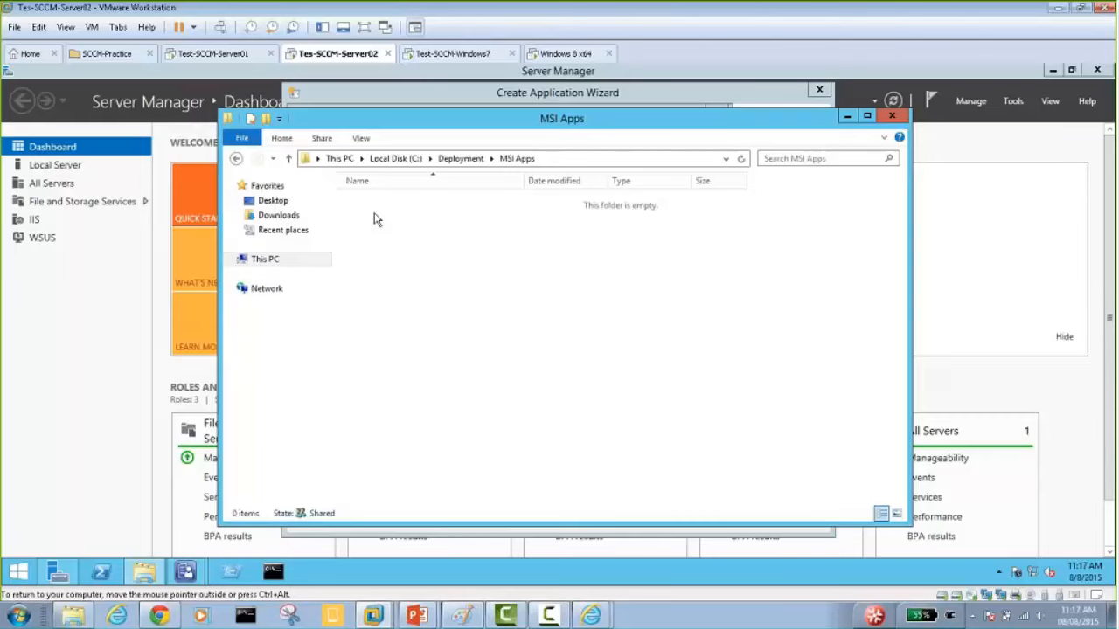
{"action": "right_click", "coordinate": [374, 219]}
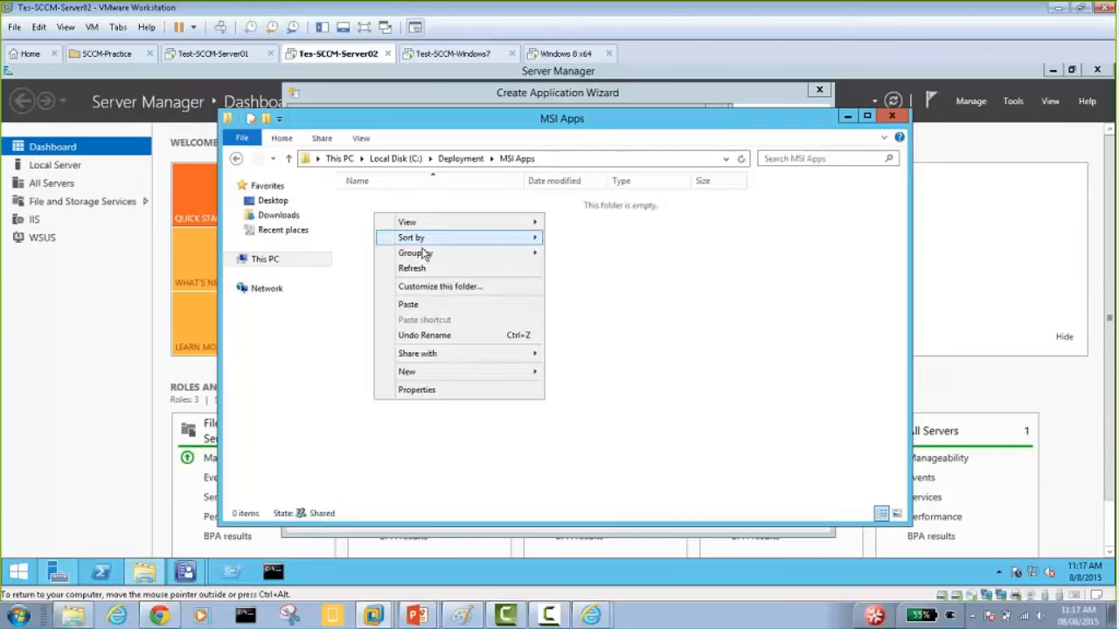
{"action": "left_click", "coordinate": [448, 304]}
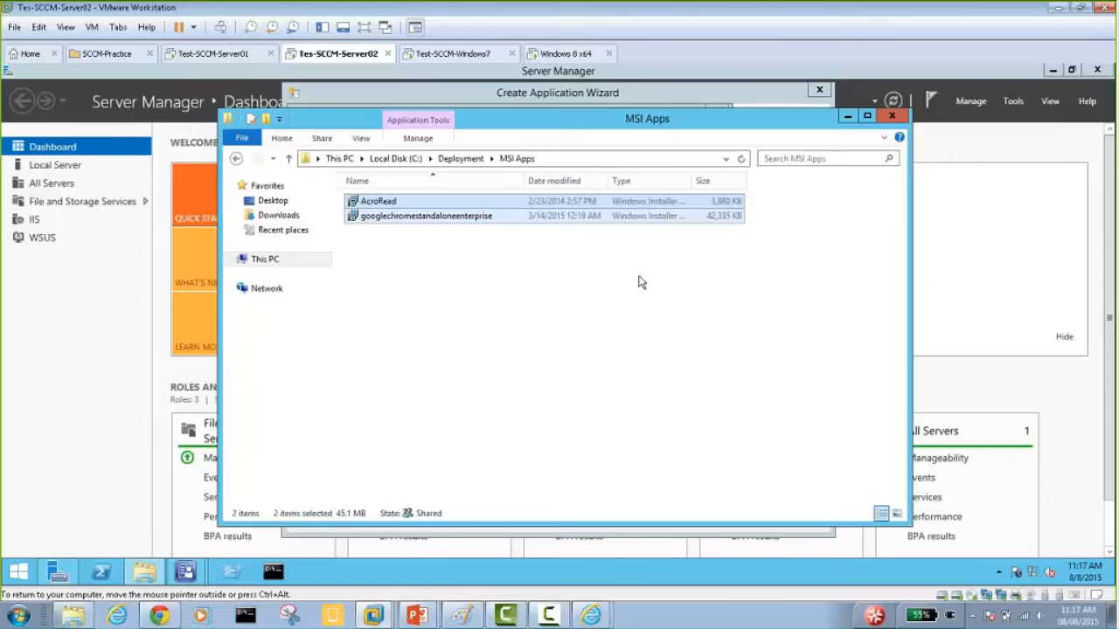
Cancel the Open dialog and discard the unfinished Create Application Wizard
{"action": "left_click", "coordinate": [845, 120]}
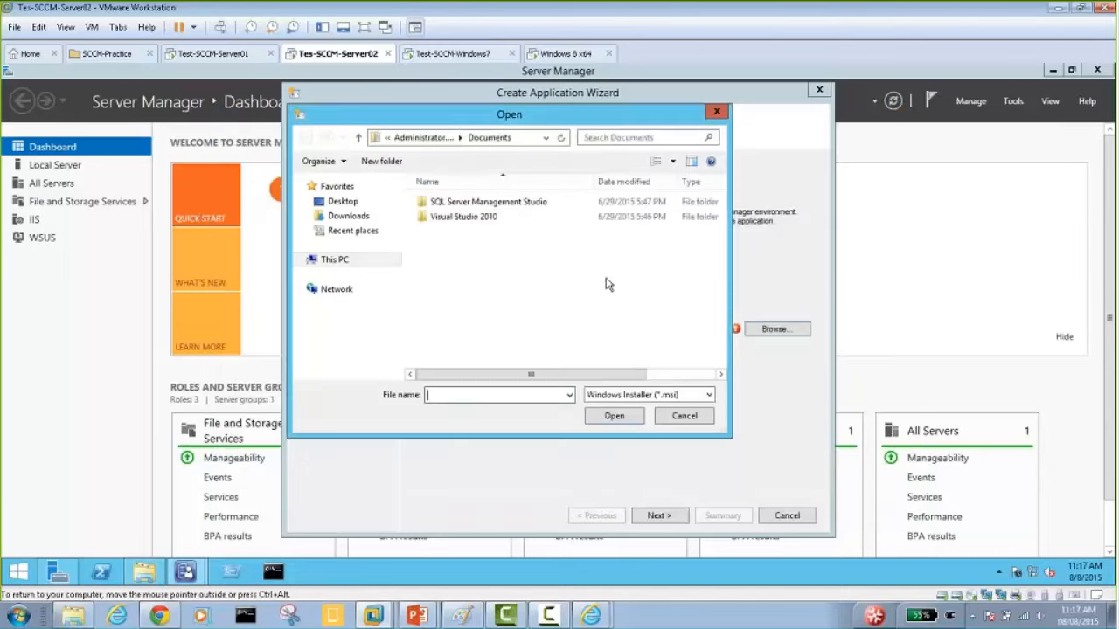
{"action": "left_click", "coordinate": [678, 413]}
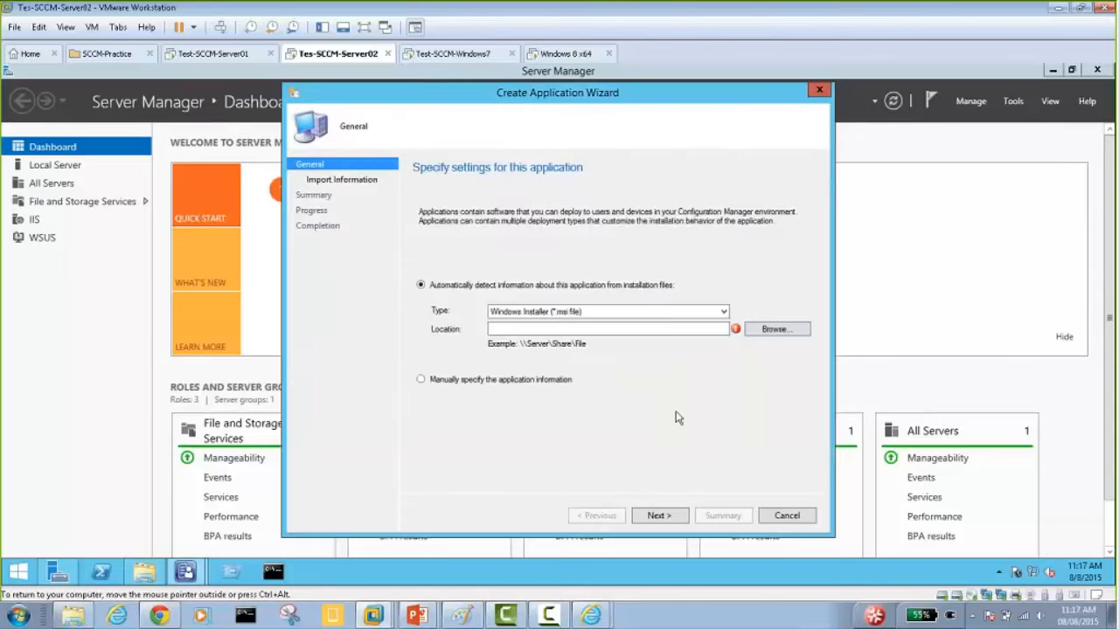
{"action": "left_click", "coordinate": [571, 329]}
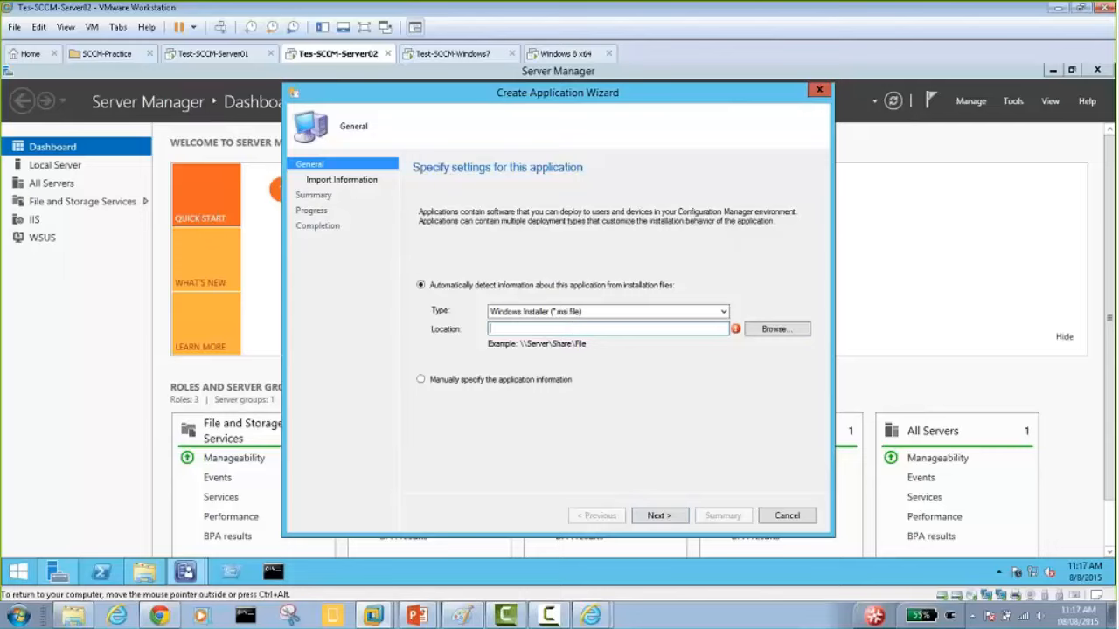
{"action": "left_click", "coordinate": [786, 518]}
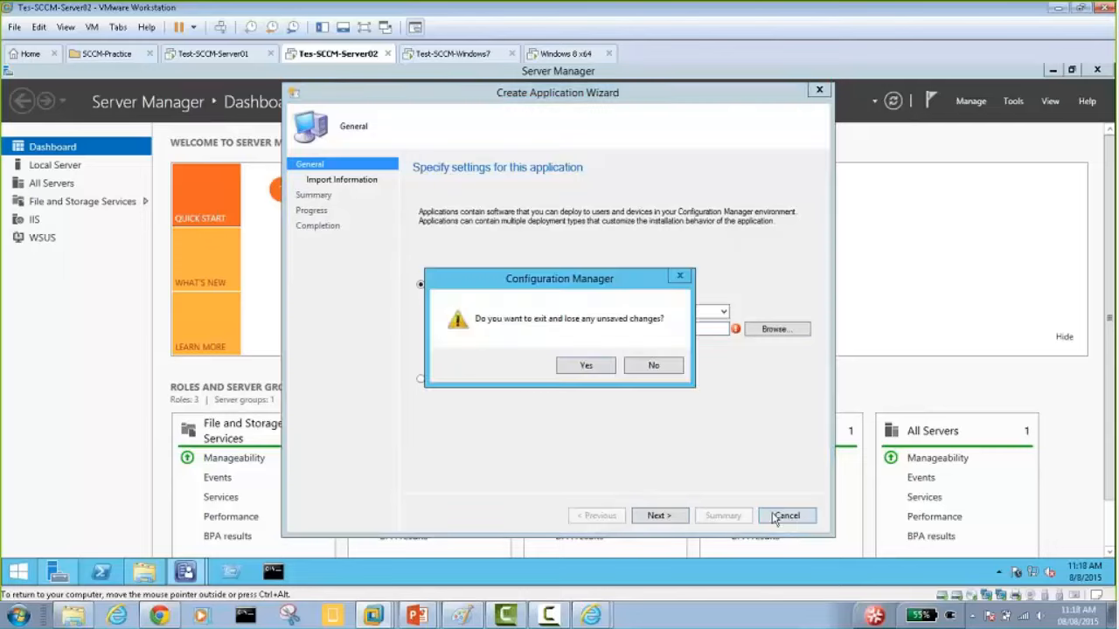
{"action": "left_click", "coordinate": [586, 366]}
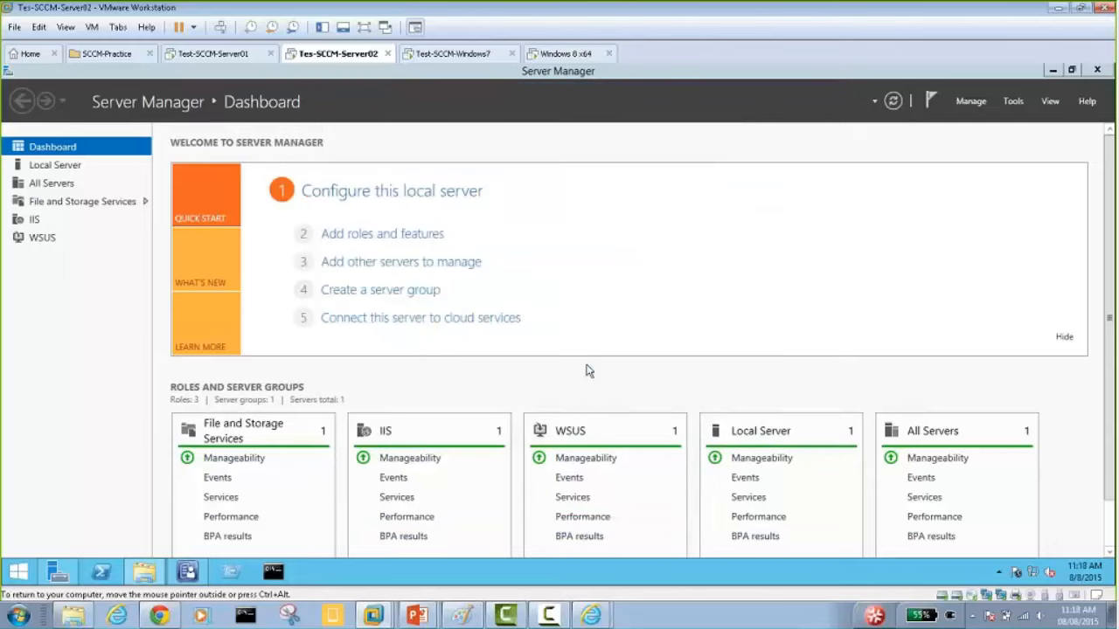
Go to Software Library > Application Management > Applications in the ConfigMgr console
{"action": "left_click", "coordinate": [188, 573]}
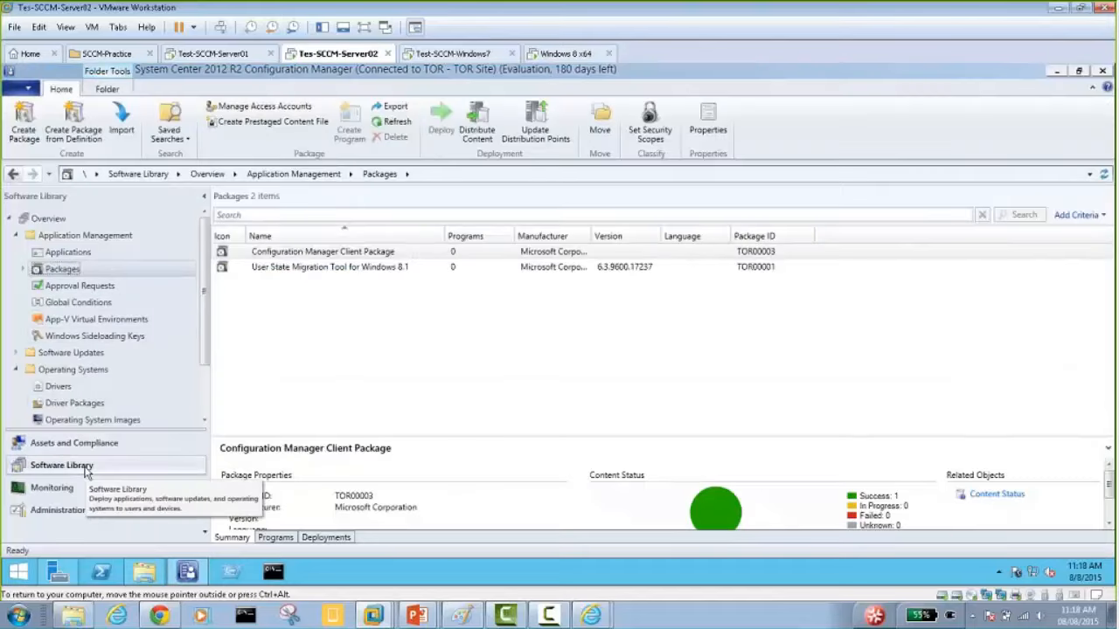
{"action": "left_click", "coordinate": [89, 255]}
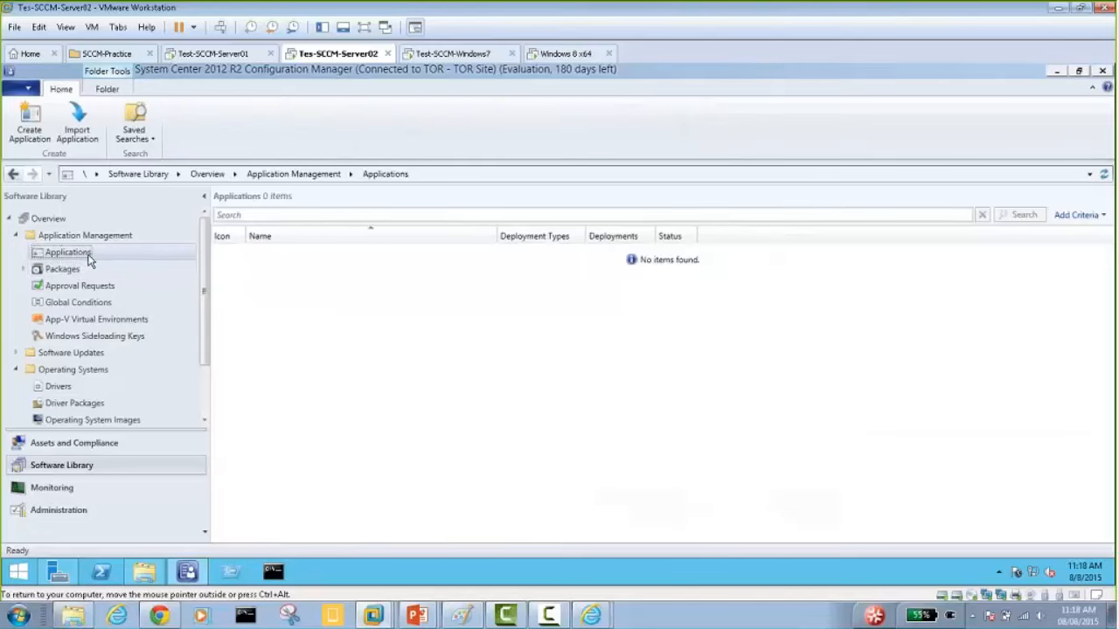
{"action": "right_click", "coordinate": [89, 255]}
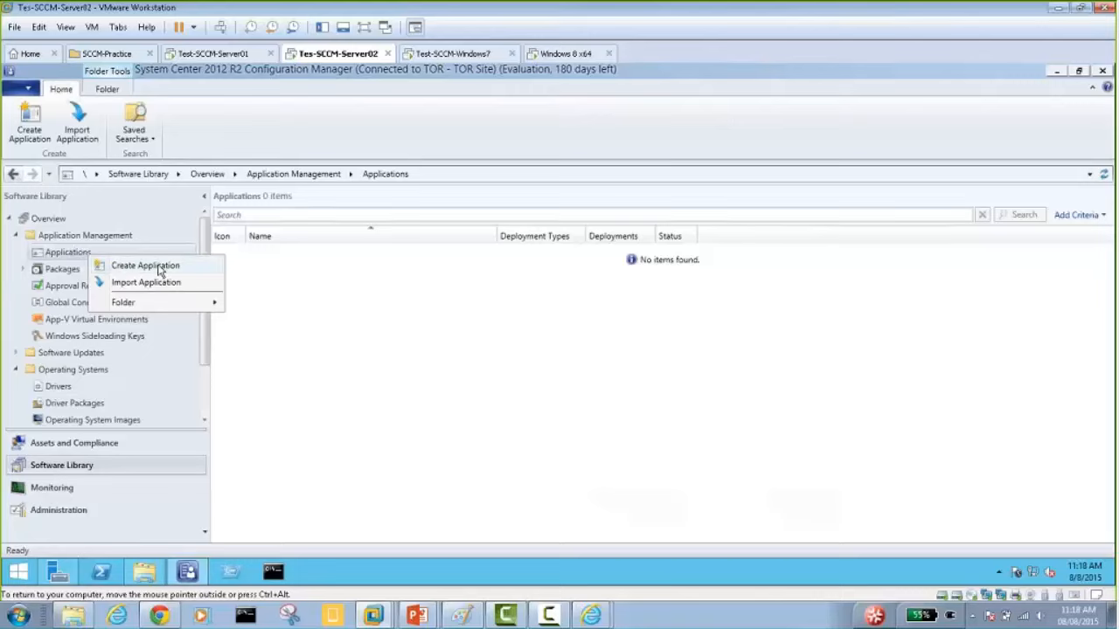
Start a new application from \\SCCM-SERVER02\Deployment\MSI Apps\googlechromestandaloneenterprise.msi
{"action": "left_click", "coordinate": [152, 270]}
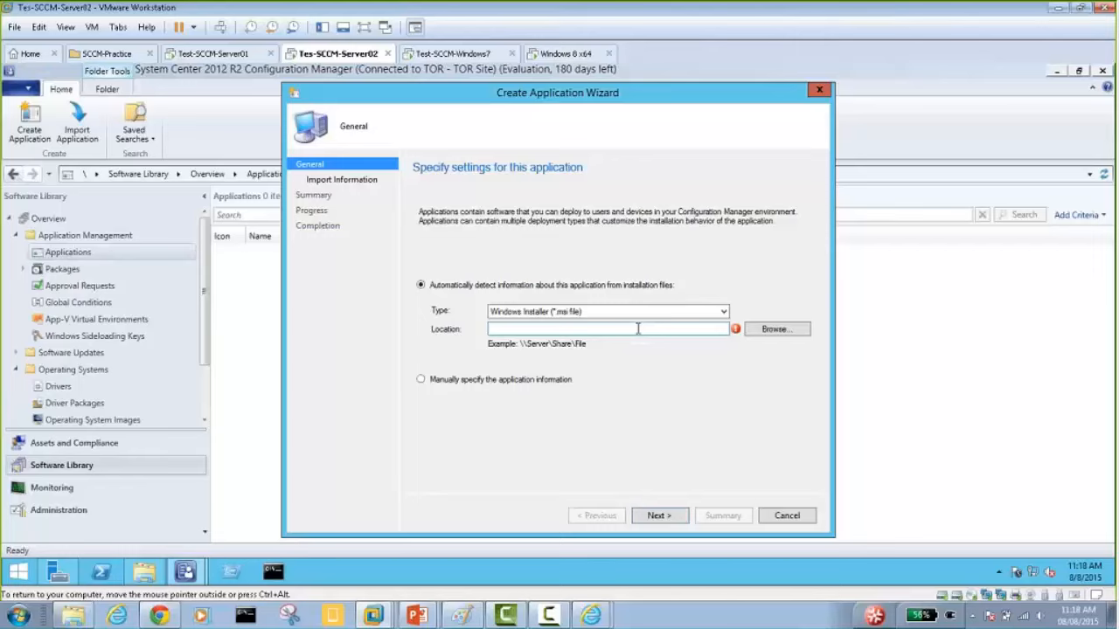
{"action": "left_click", "coordinate": [639, 328]}
{"action": "type", "text": "\\sCCM-SERVER01"}
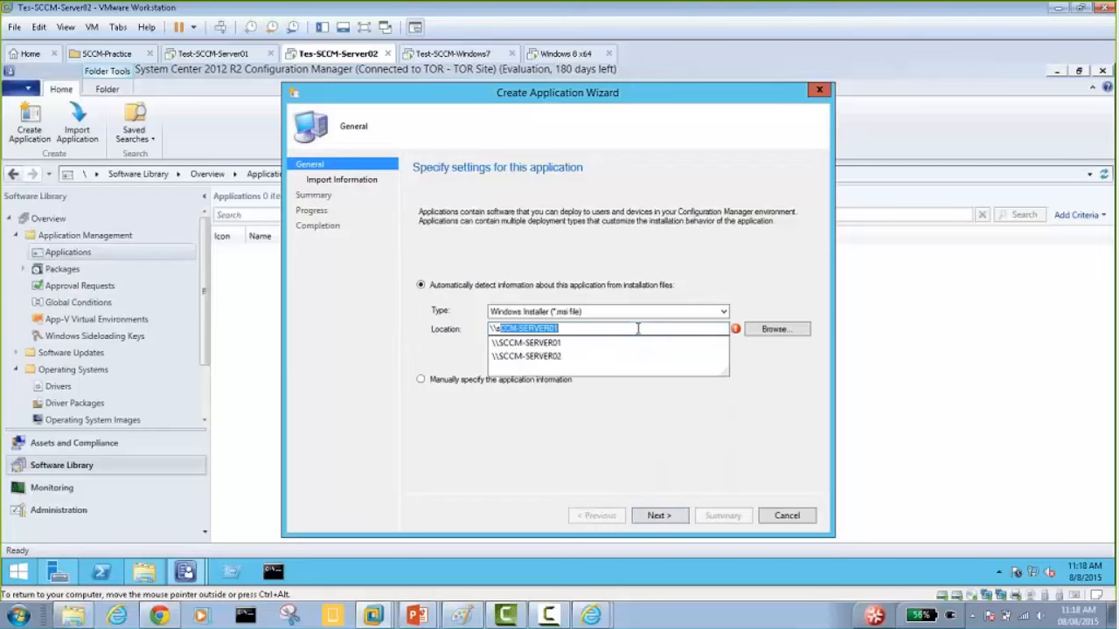
{"action": "key", "text": "Down"}
{"action": "key", "text": "Down"}
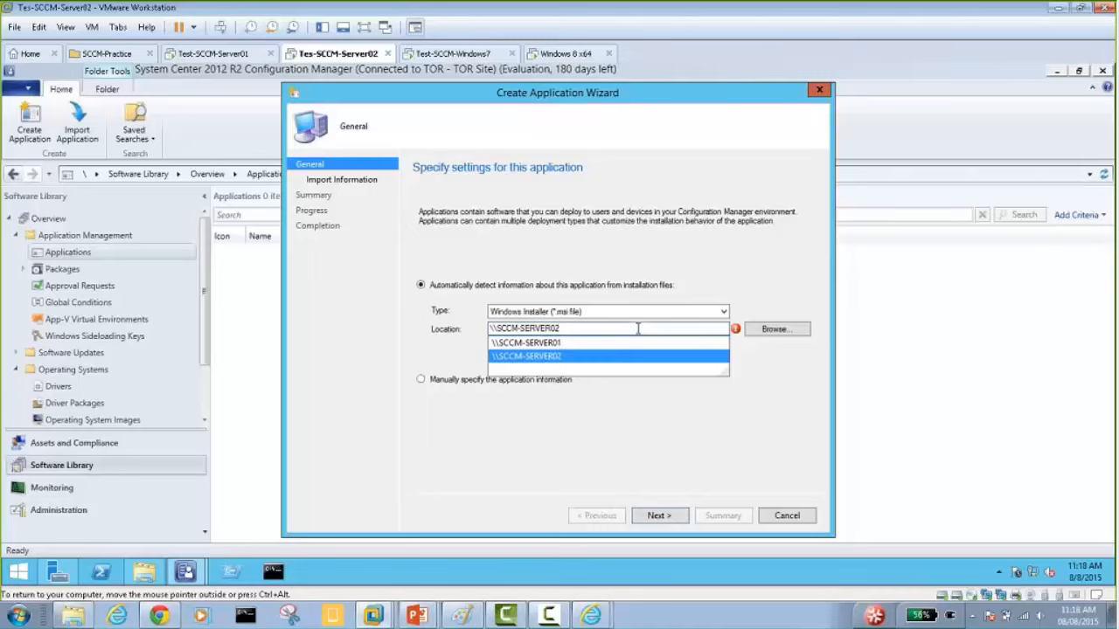
{"action": "type", "text": "\\"}
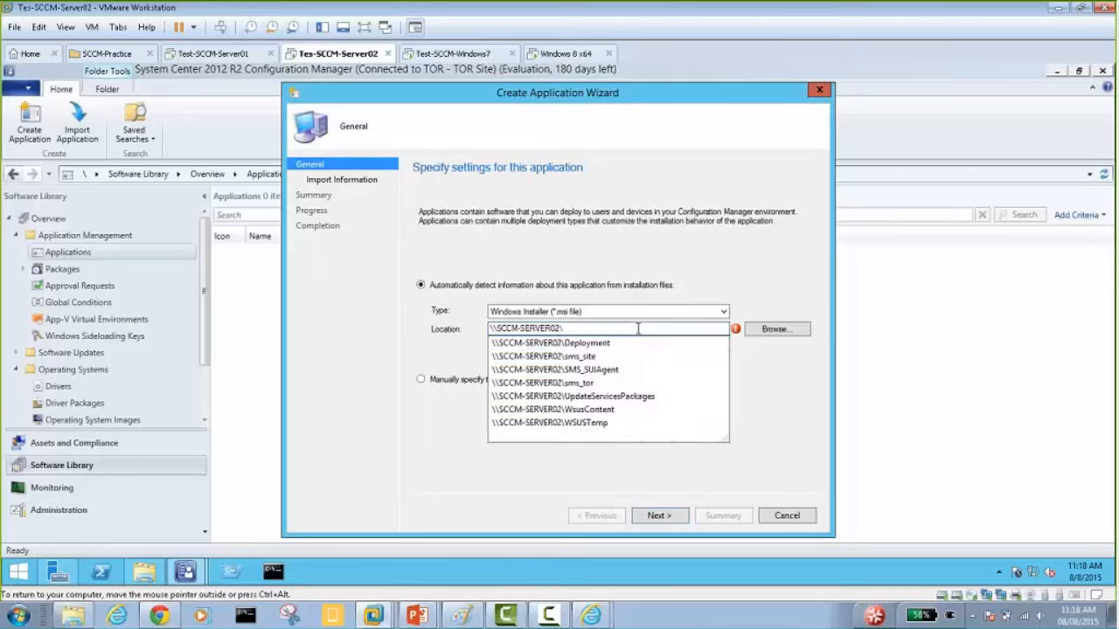
{"action": "key", "text": "Down"}
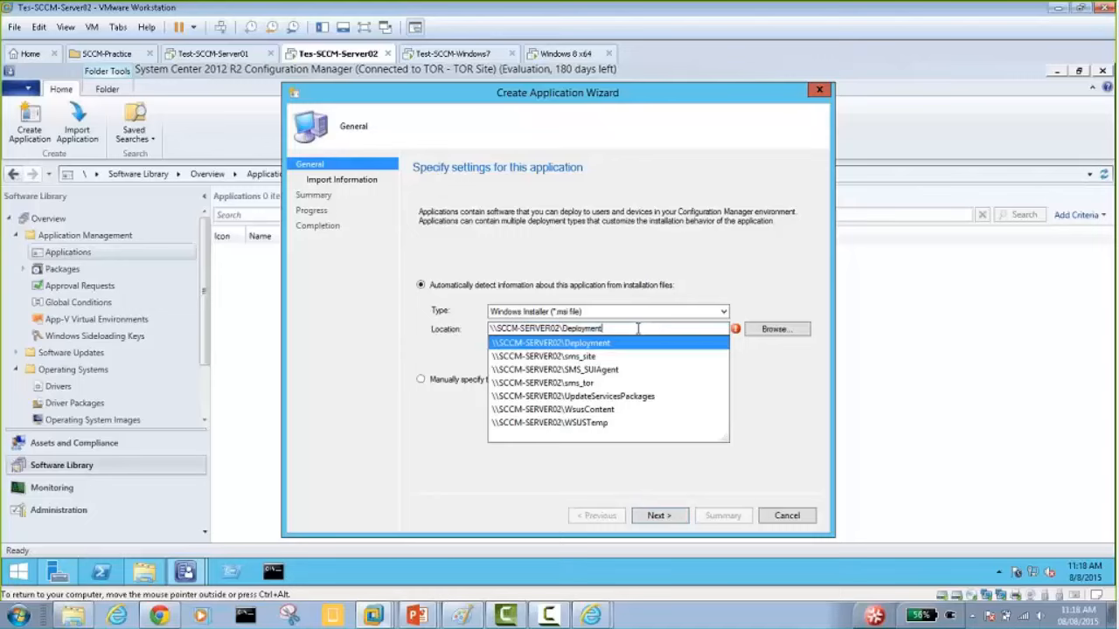
{"action": "type", "text": "\\"}
{"action": "key", "text": "Down"}
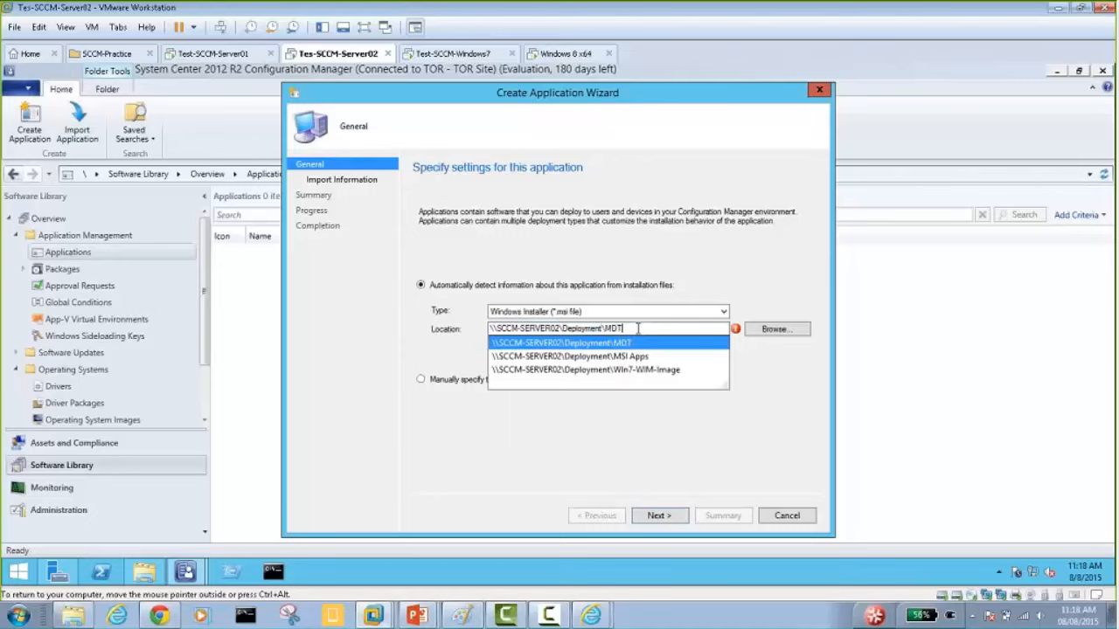
{"action": "key", "text": "Down"}
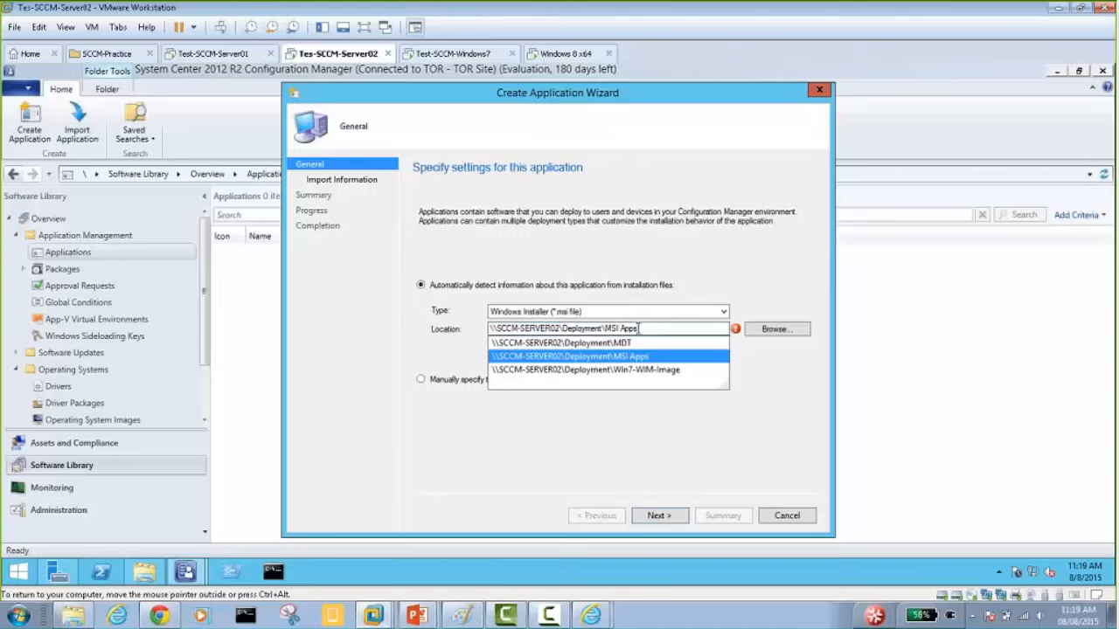
{"action": "type", "text": "\\"}
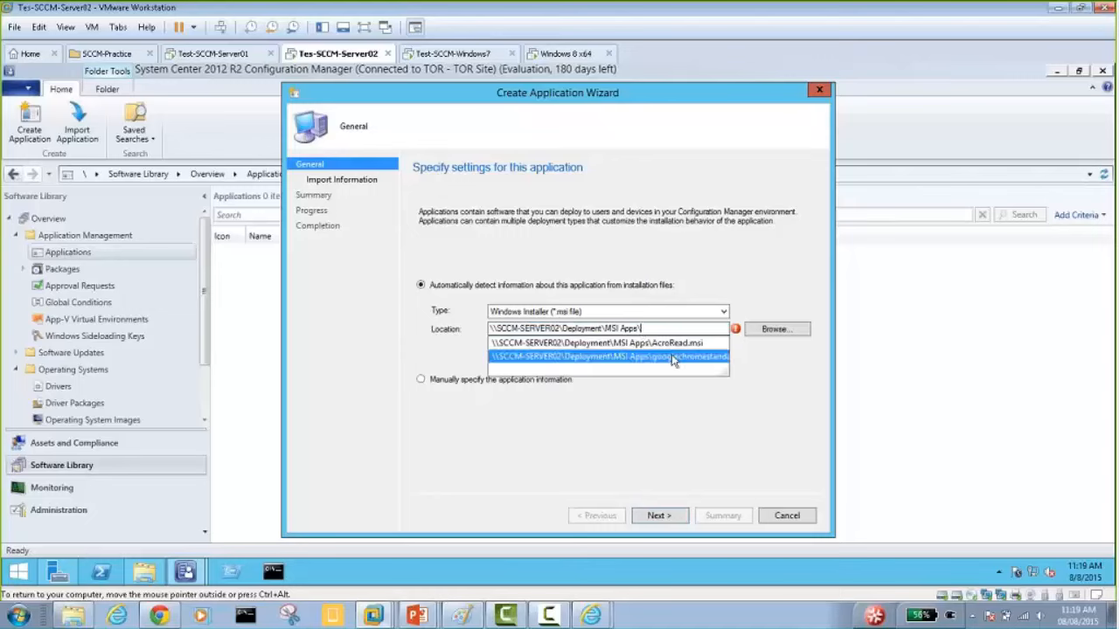
{"action": "left_click", "coordinate": [673, 358]}
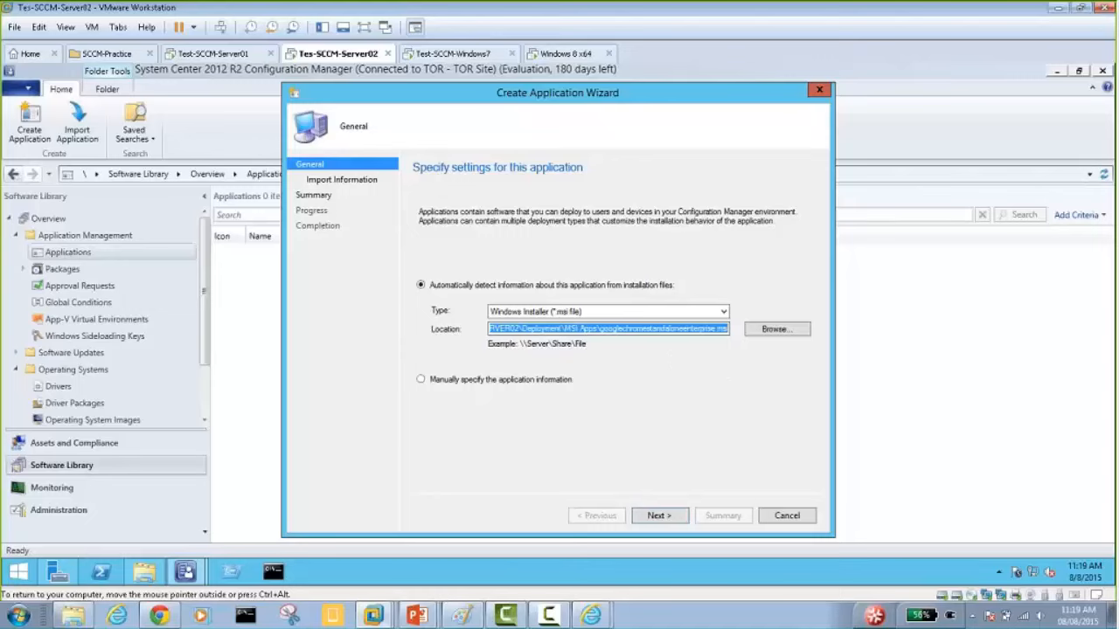
Import the Chrome MSI details, enter 'Google' as publisher, and complete the wizard
{"action": "left_click", "coordinate": [658, 516]}
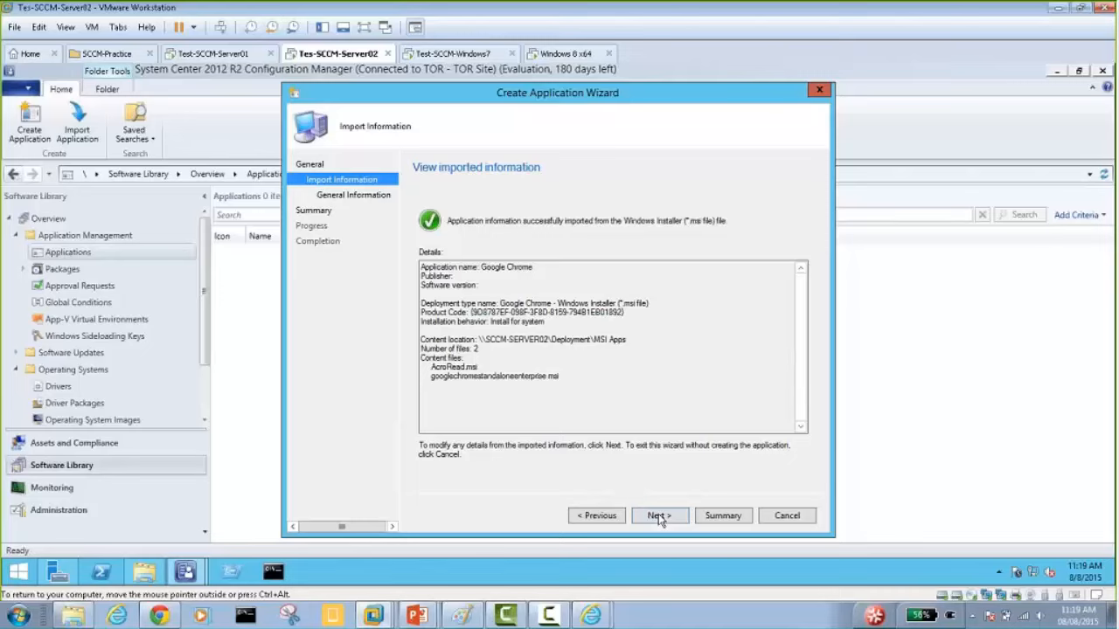
{"action": "left_click", "coordinate": [658, 516]}
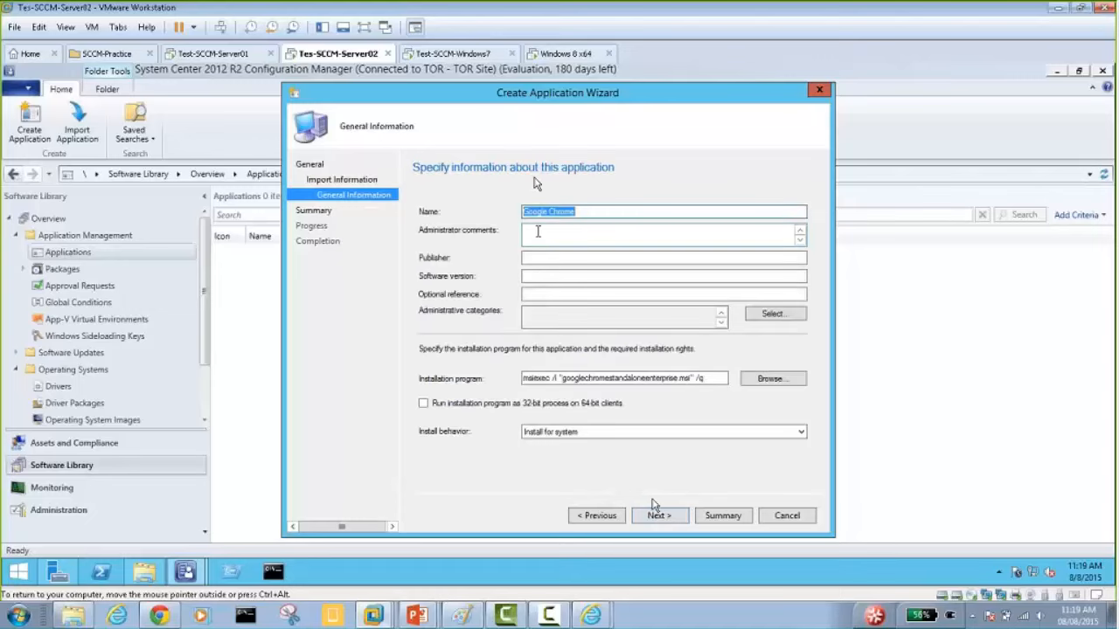
{"action": "left_click", "coordinate": [539, 258]}
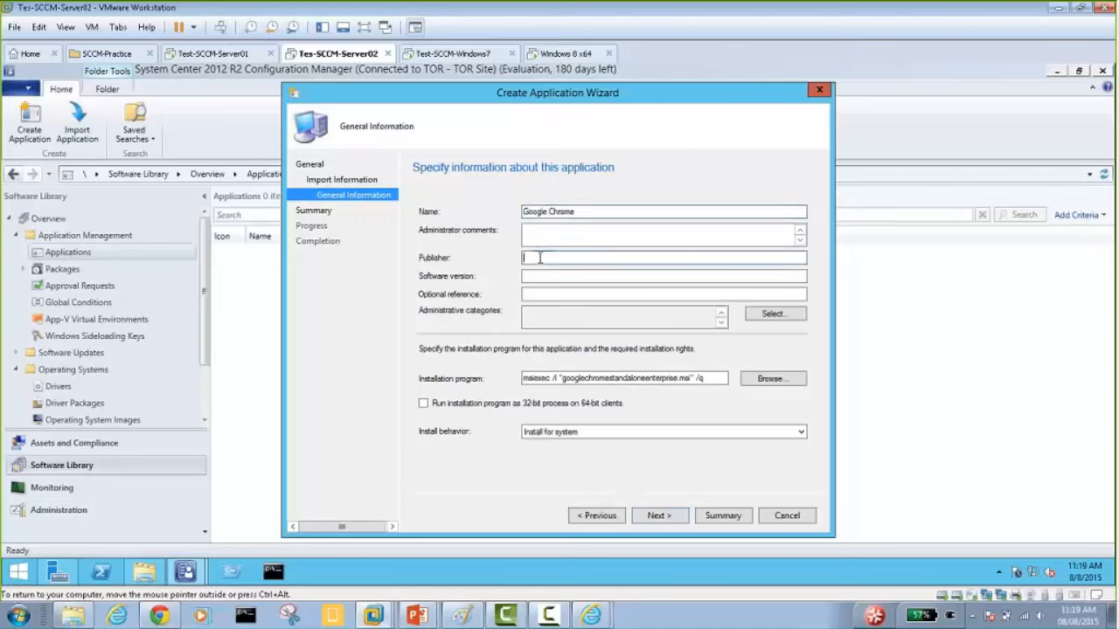
{"action": "type", "text": "Google"}
{"action": "left_click", "coordinate": [660, 515]}
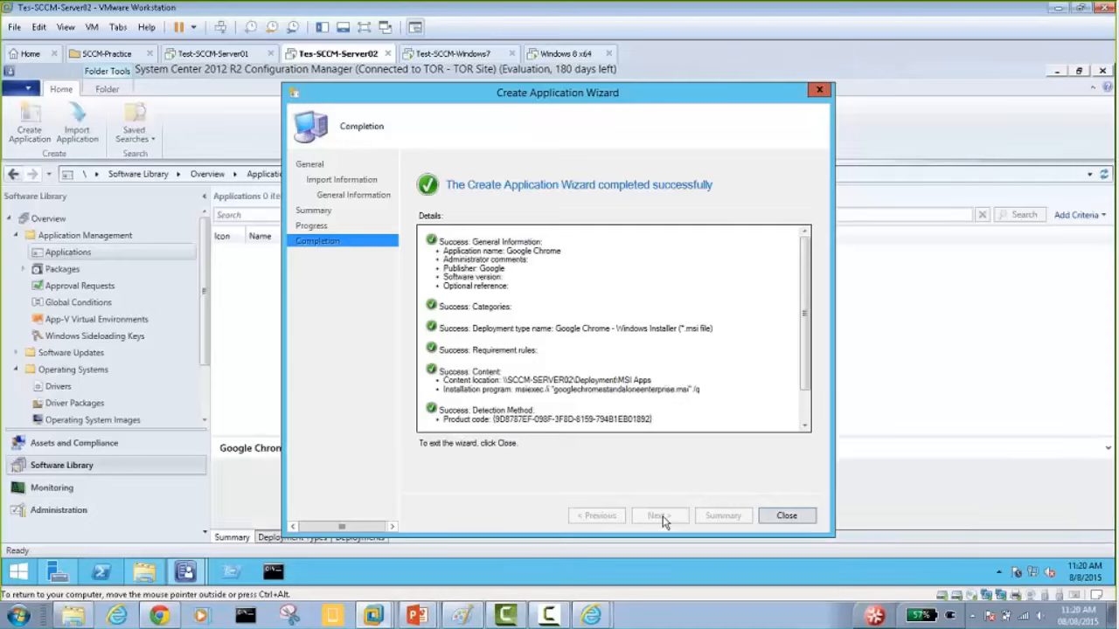
Close the finished wizard and start creating another application
{"action": "left_click", "coordinate": [788, 517]}
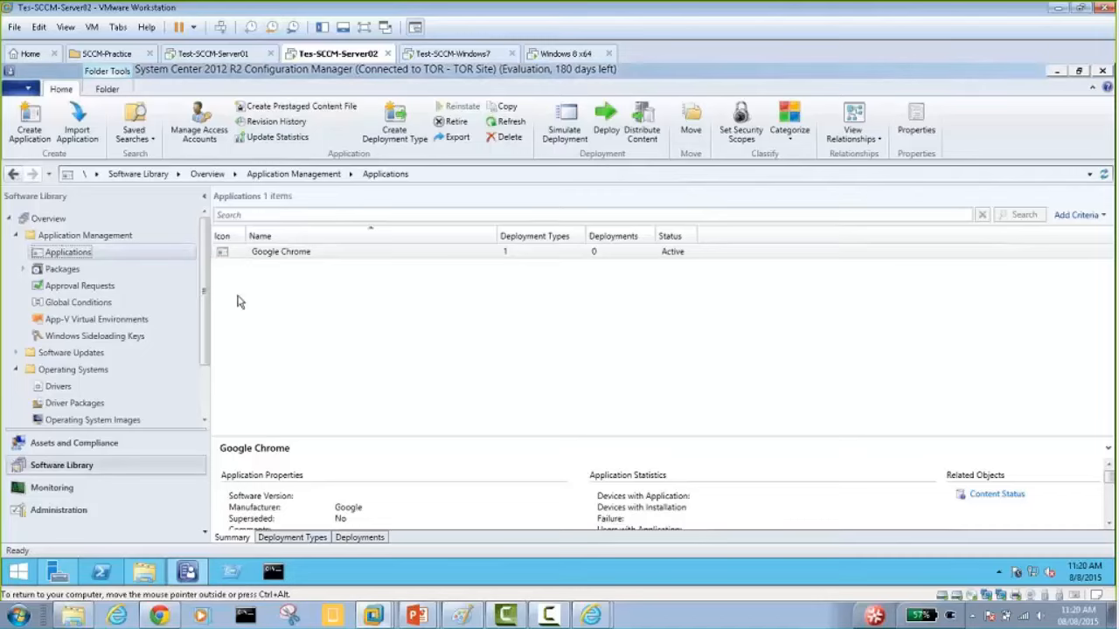
{"action": "right_click", "coordinate": [85, 253]}
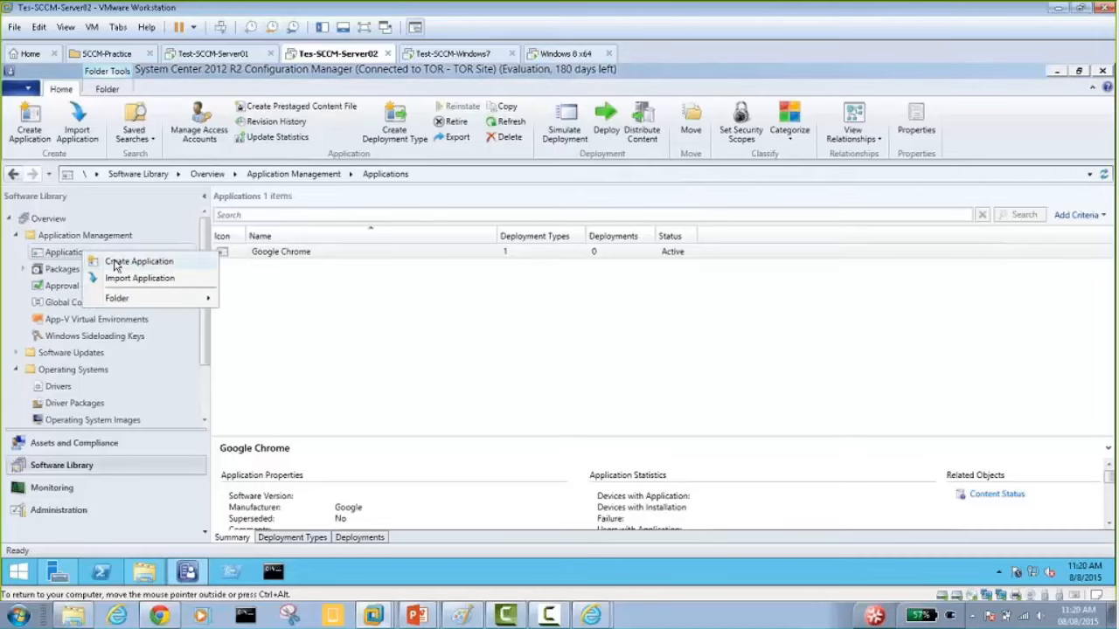
{"action": "left_click", "coordinate": [116, 261]}
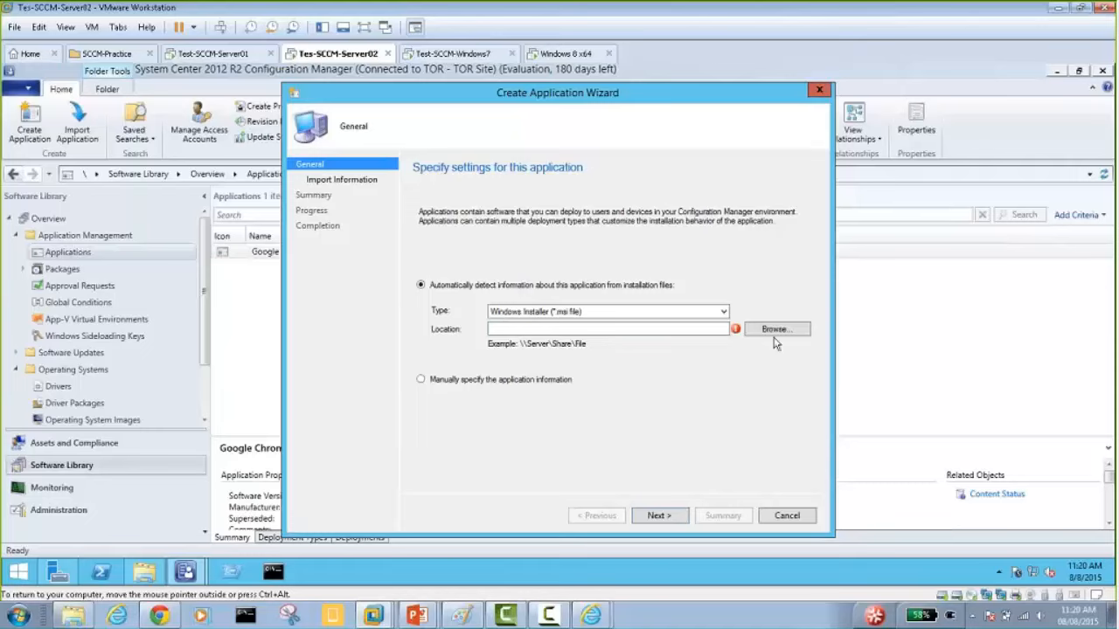
Set the installer location to \\SCCM-SERVER02\Deployment\MSI Apps\AcroRead.msi
{"action": "left_click", "coordinate": [711, 329]}
{"action": "type", "text": "\\"}
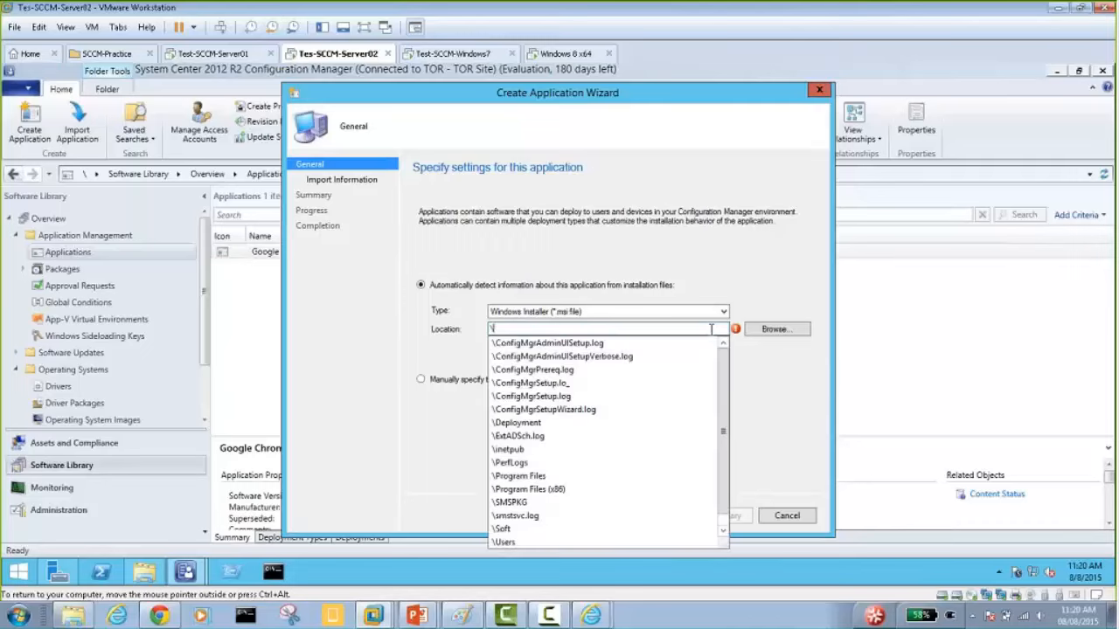
{"action": "type", "text": "\\sccm-SERVER01"}
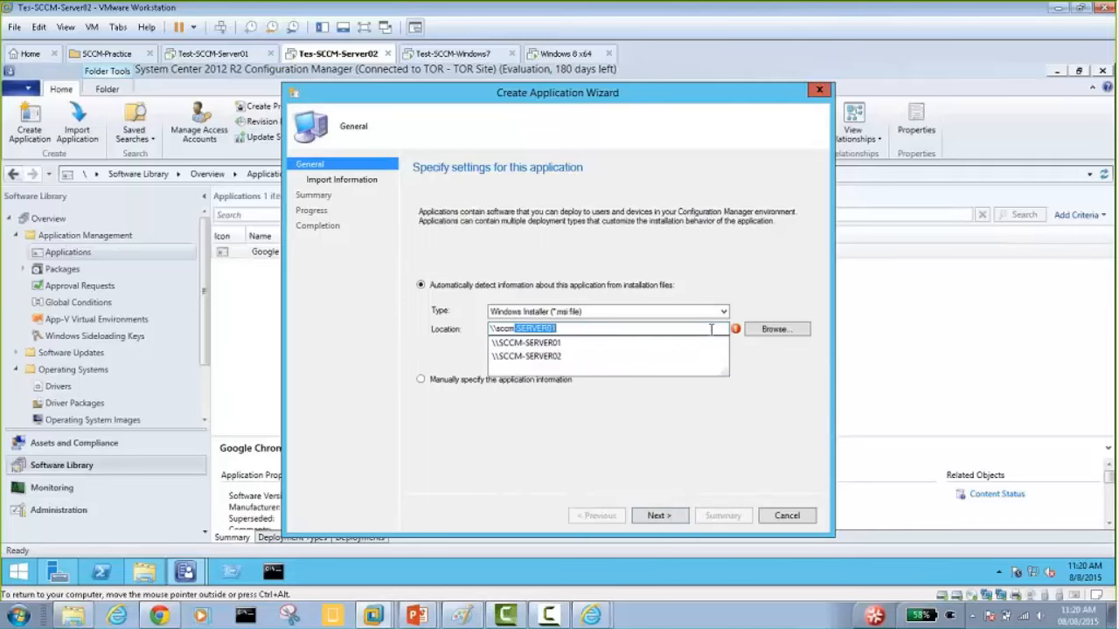
{"action": "key", "text": "Down"}
{"action": "key", "text": "Down"}
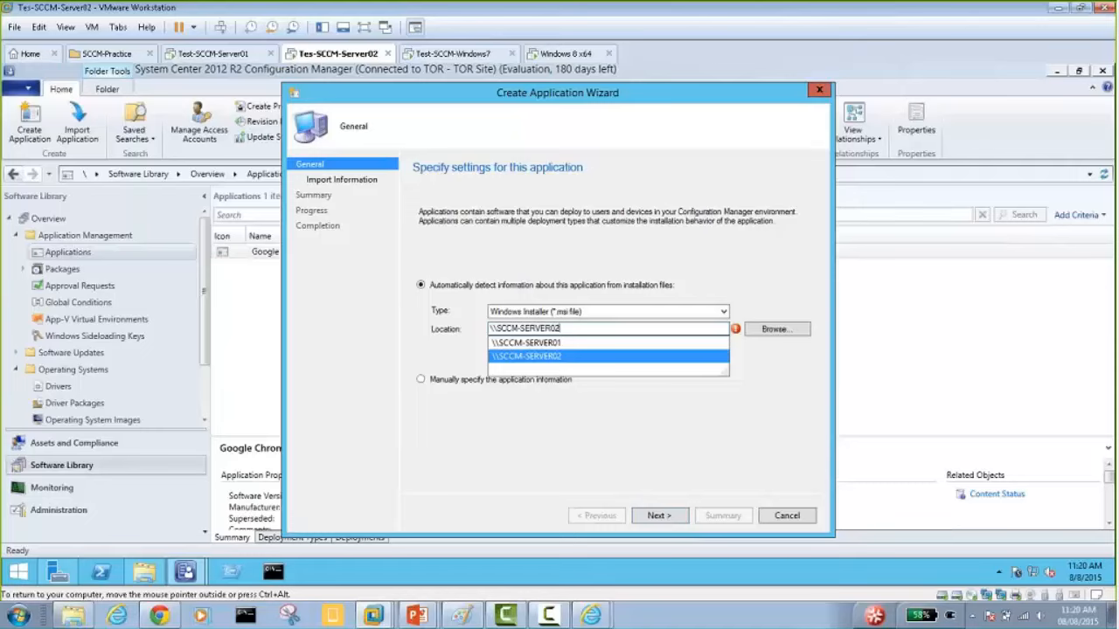
{"action": "type", "text": "\\"}
{"action": "key", "text": "Down"}
{"action": "type", "text": "\\"}
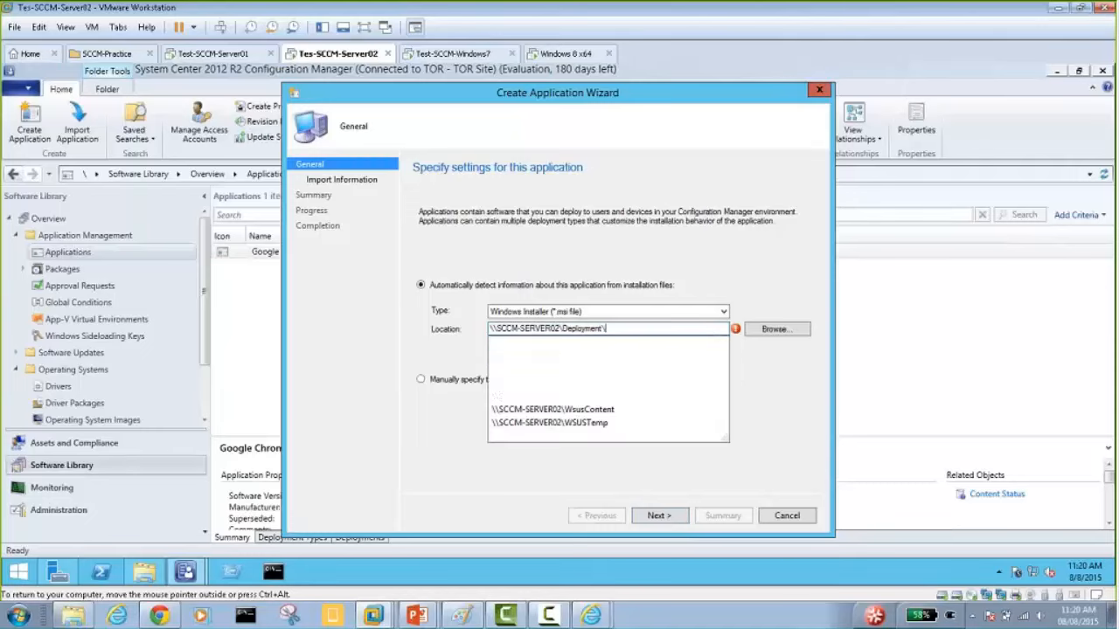
{"action": "key", "text": "Down"}
{"action": "key", "text": "Down"}
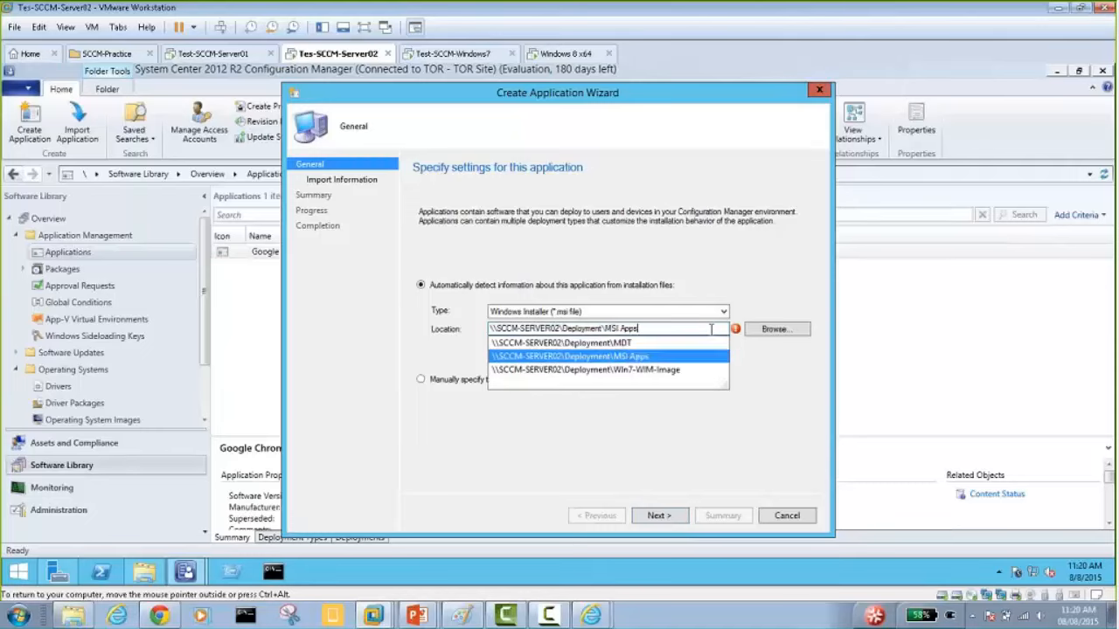
{"action": "type", "text": "\\"}
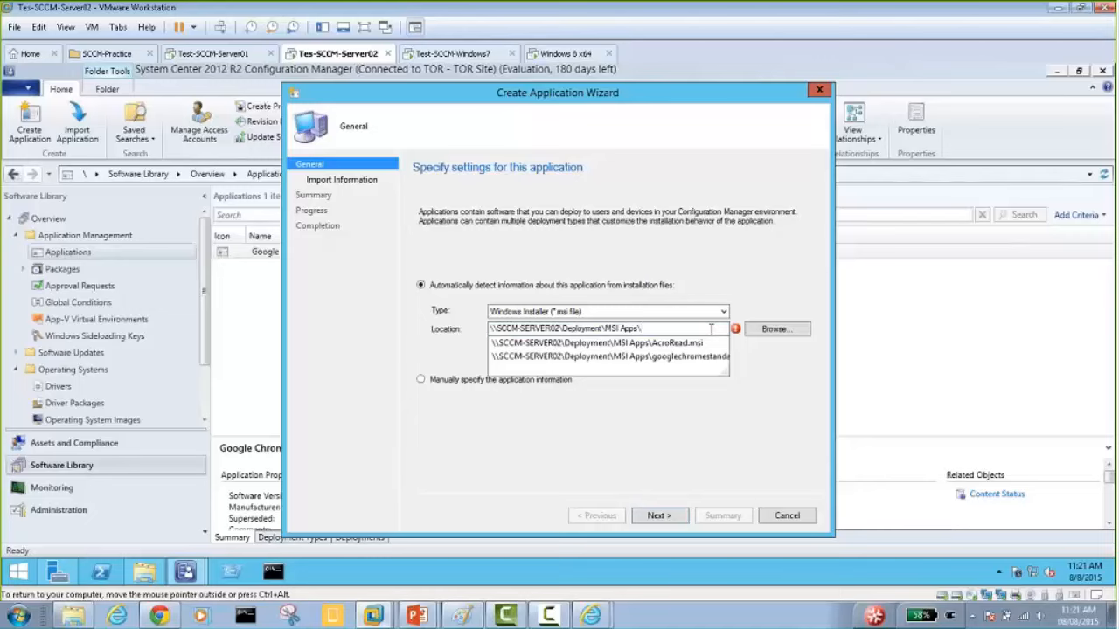
{"action": "left_click", "coordinate": [713, 344]}
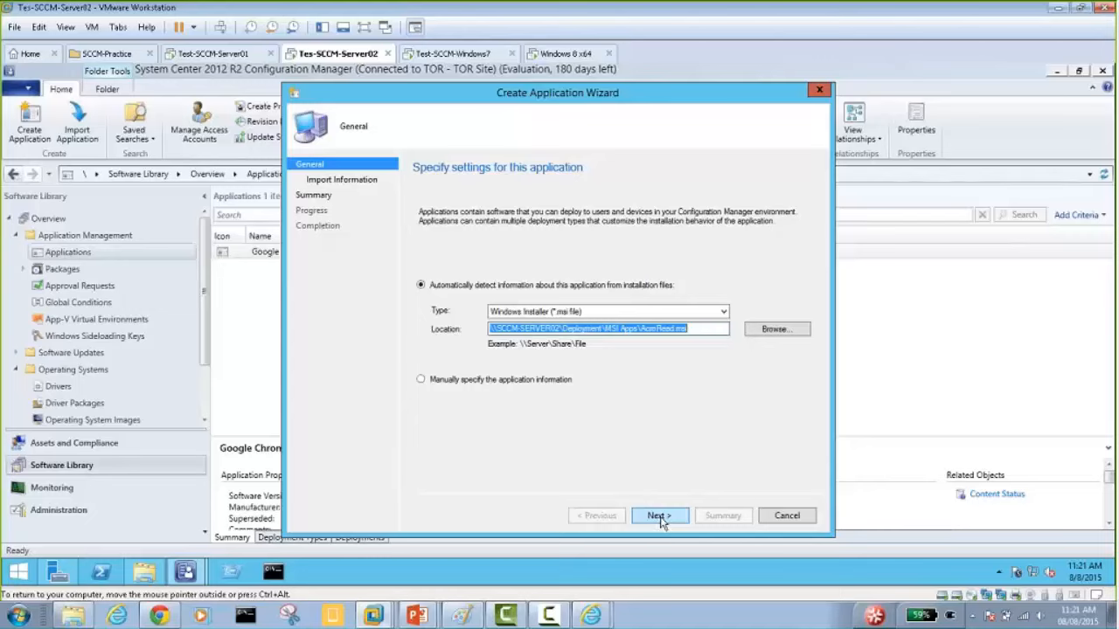
Accept the imported AcroRead details and summary to create the Adobe Reader 9.3 application
{"action": "left_click", "coordinate": [660, 517]}
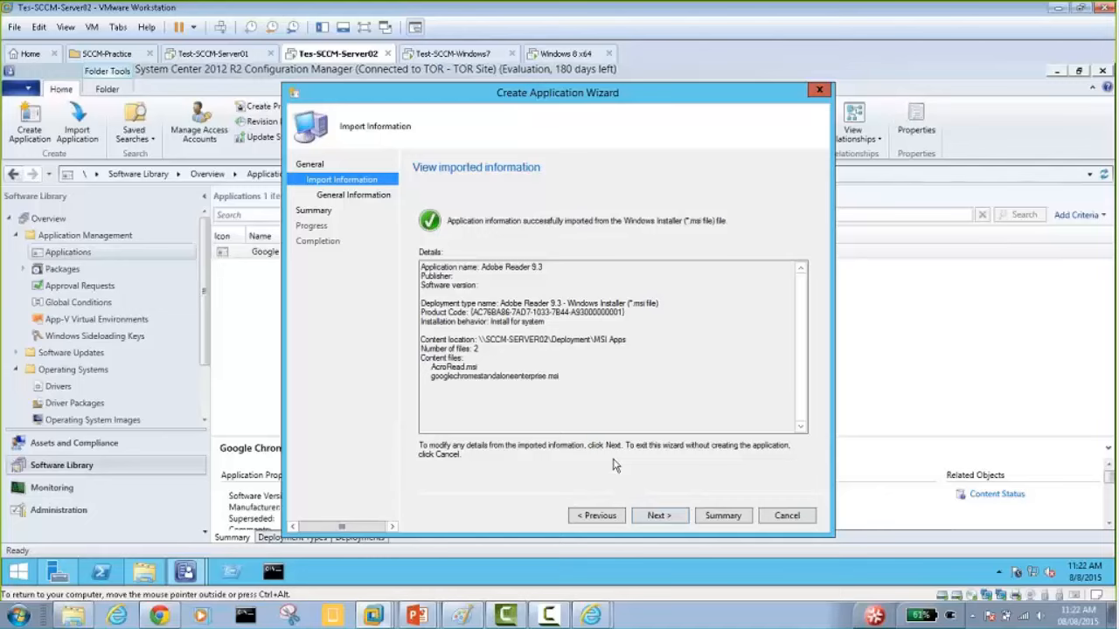
{"action": "left_click", "coordinate": [663, 517]}
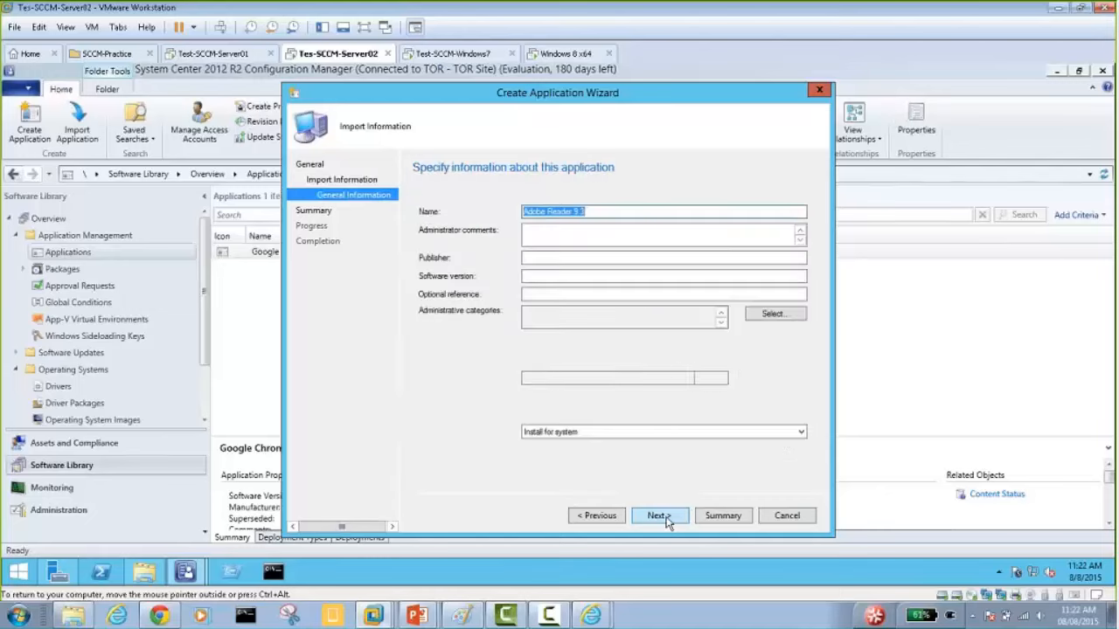
{"action": "left_click", "coordinate": [663, 517]}
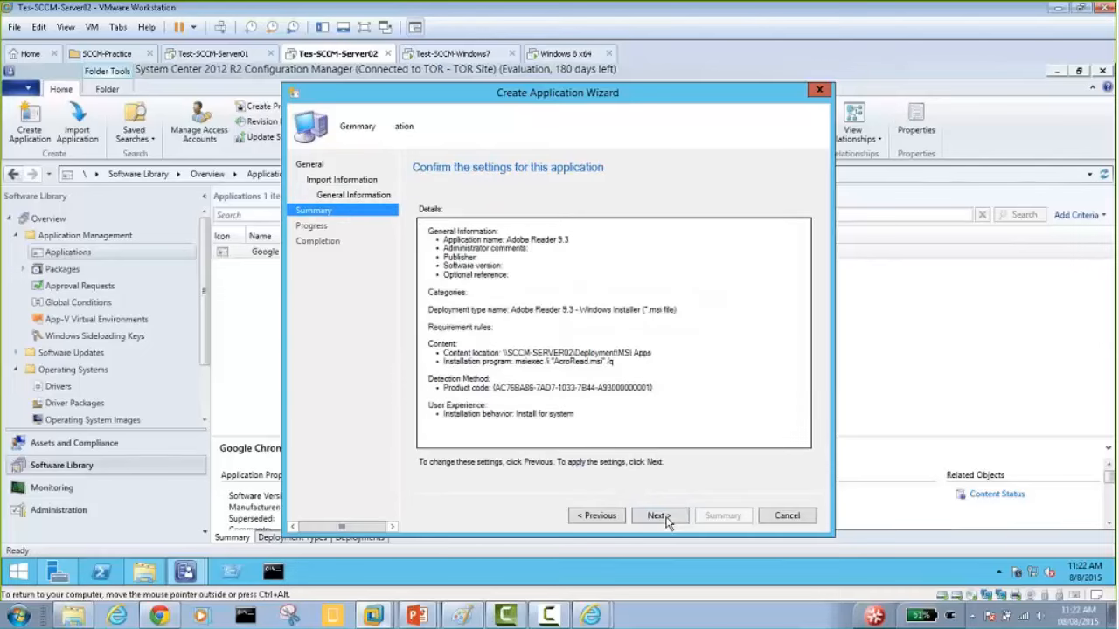
{"action": "left_click", "coordinate": [663, 518]}
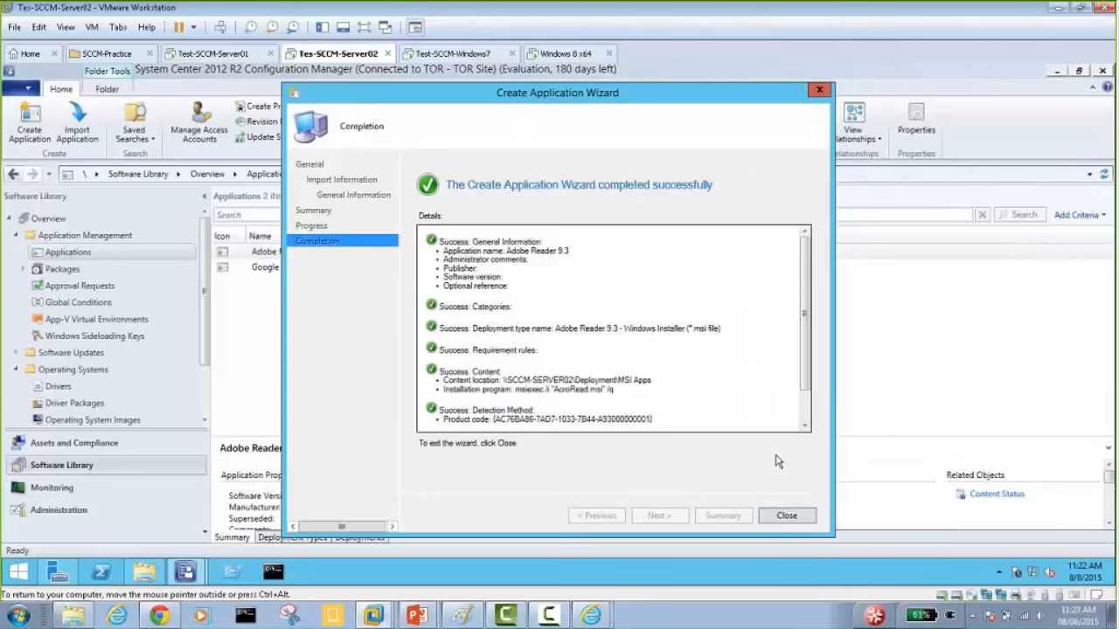
Close the wizard and switch to the Assets and Compliance workspace's Devices list
{"action": "left_click", "coordinate": [787, 518]}
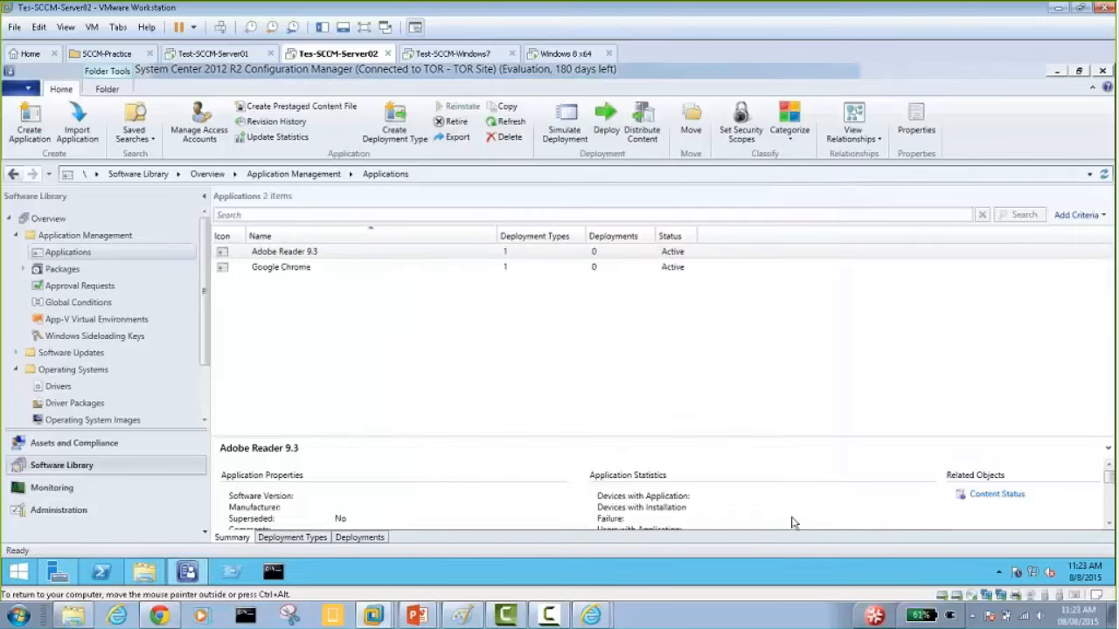
{"action": "left_click", "coordinate": [368, 321]}
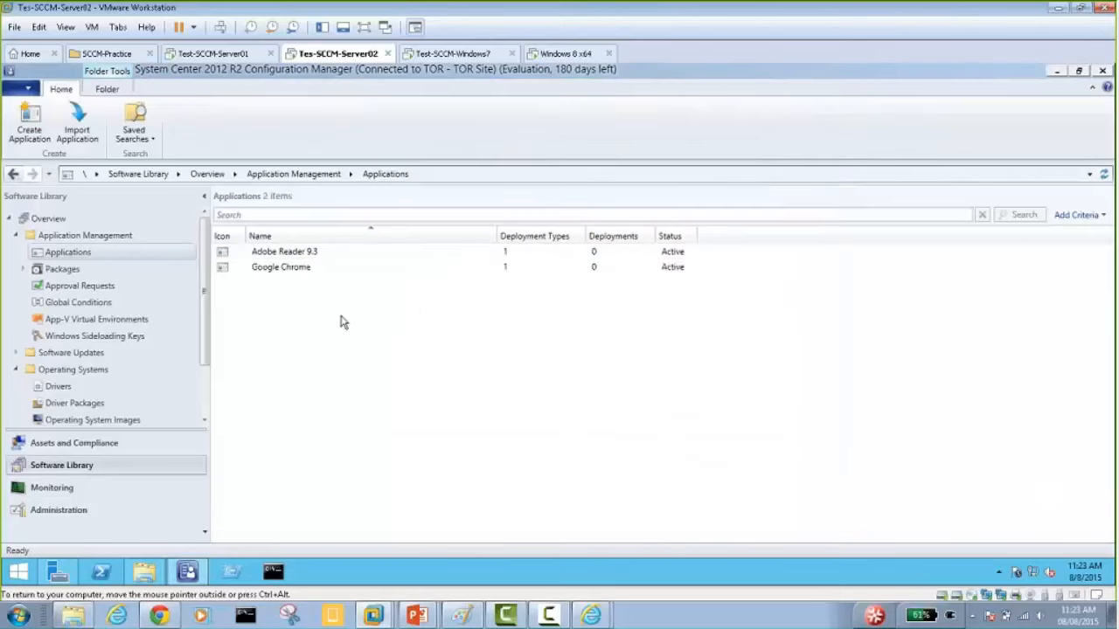
{"action": "left_click", "coordinate": [206, 400]}
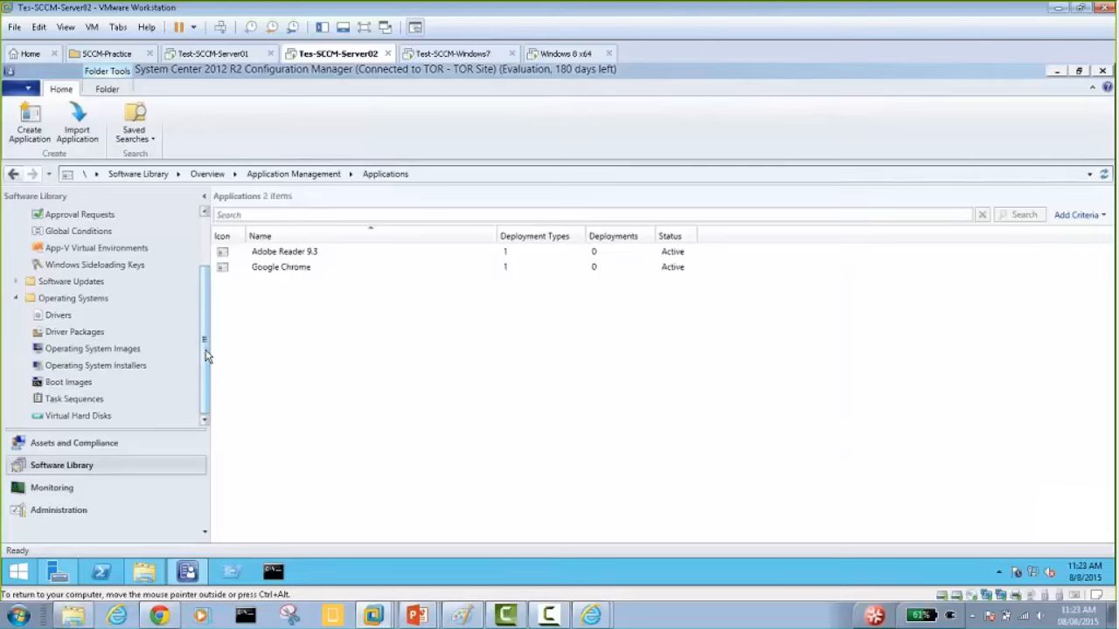
{"action": "scroll", "coordinate": [205, 356], "scroll_direction": "up", "scroll_amount": 3}
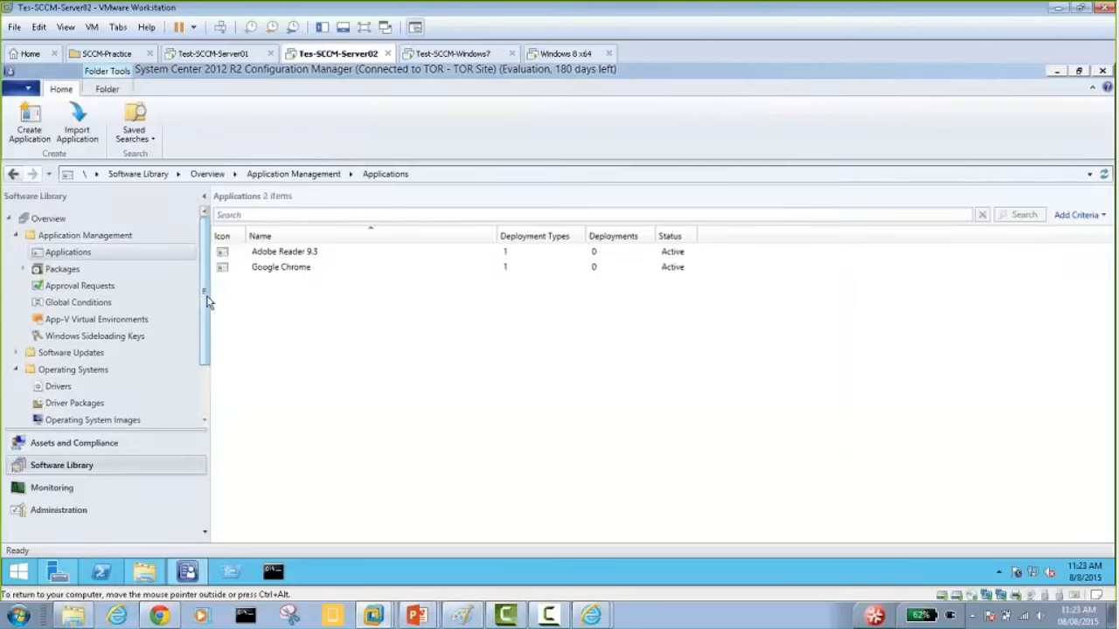
{"action": "left_click_drag", "start_coordinate": [207, 301], "coordinate": [210, 367]}
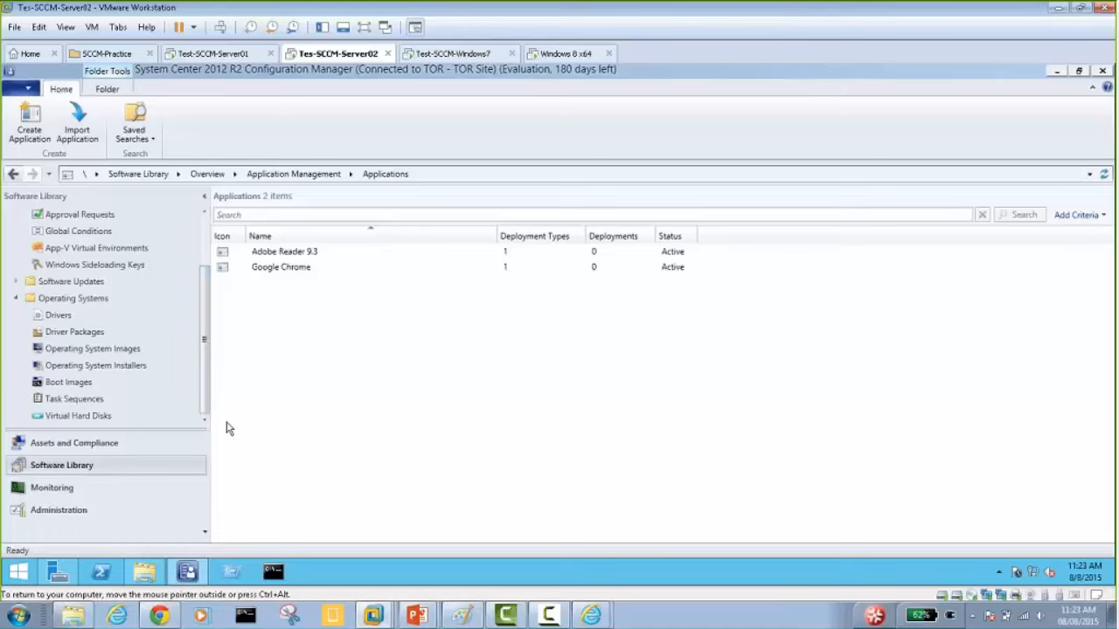
{"action": "left_click", "coordinate": [105, 446]}
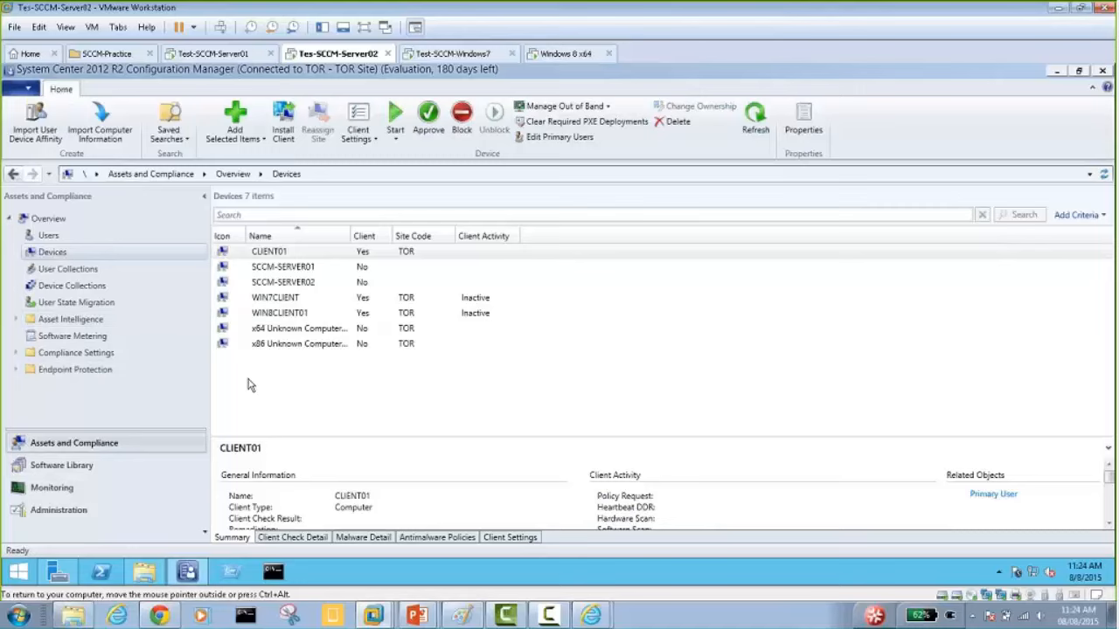
Minimize the console and show the Start screen's Apps list, scrolled to the Microsoft Deployment Toolkit group
{"action": "left_click", "coordinate": [1057, 73]}
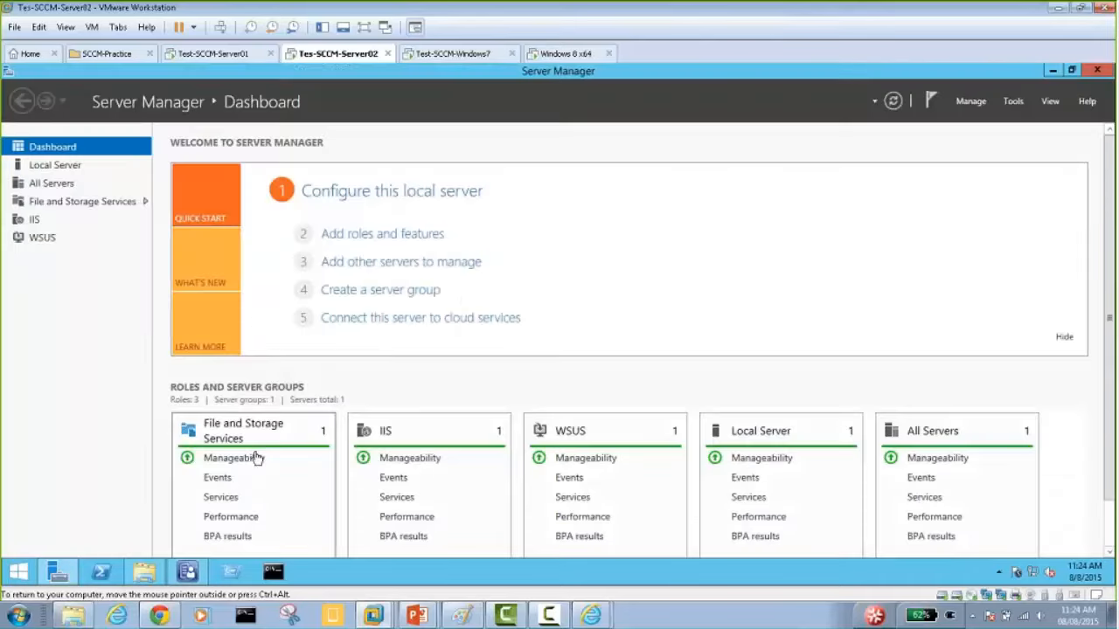
{"action": "left_click", "coordinate": [17, 573]}
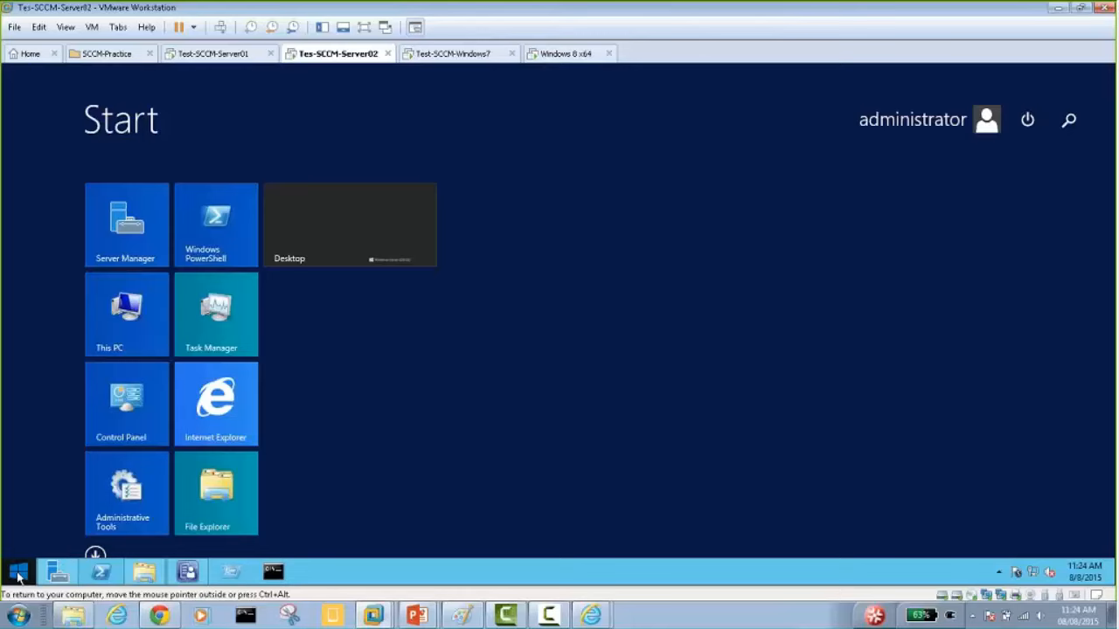
{"action": "left_click", "coordinate": [95, 557]}
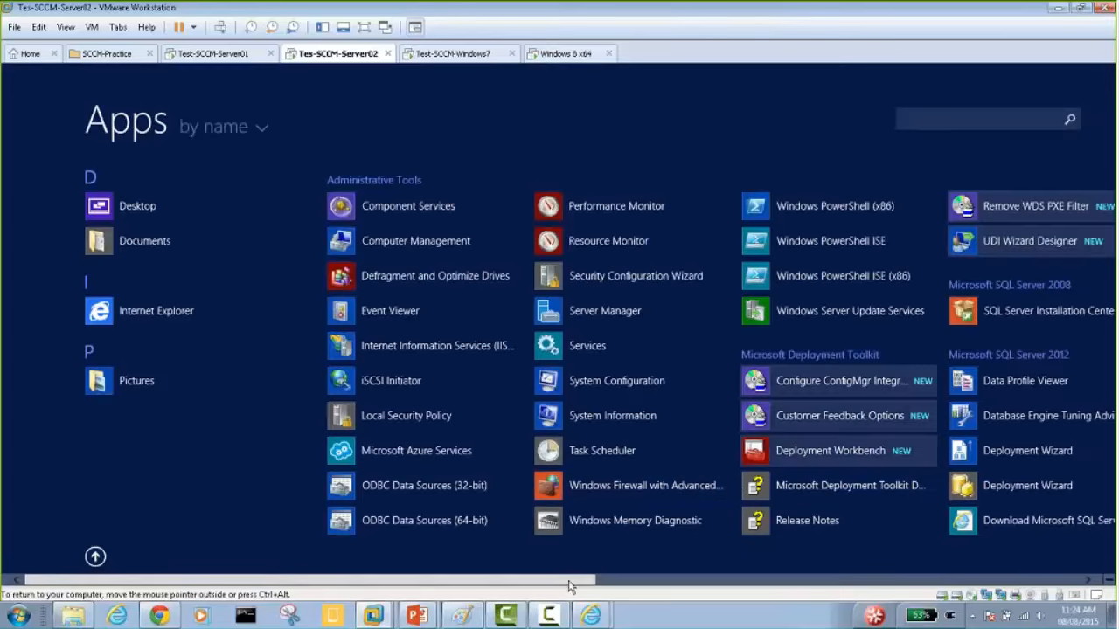
{"action": "scroll", "coordinate": [572, 585], "scroll_direction": "down", "scroll_amount": 1}
{"action": "scroll", "coordinate": [573, 586], "scroll_direction": "down", "scroll_amount": 4}
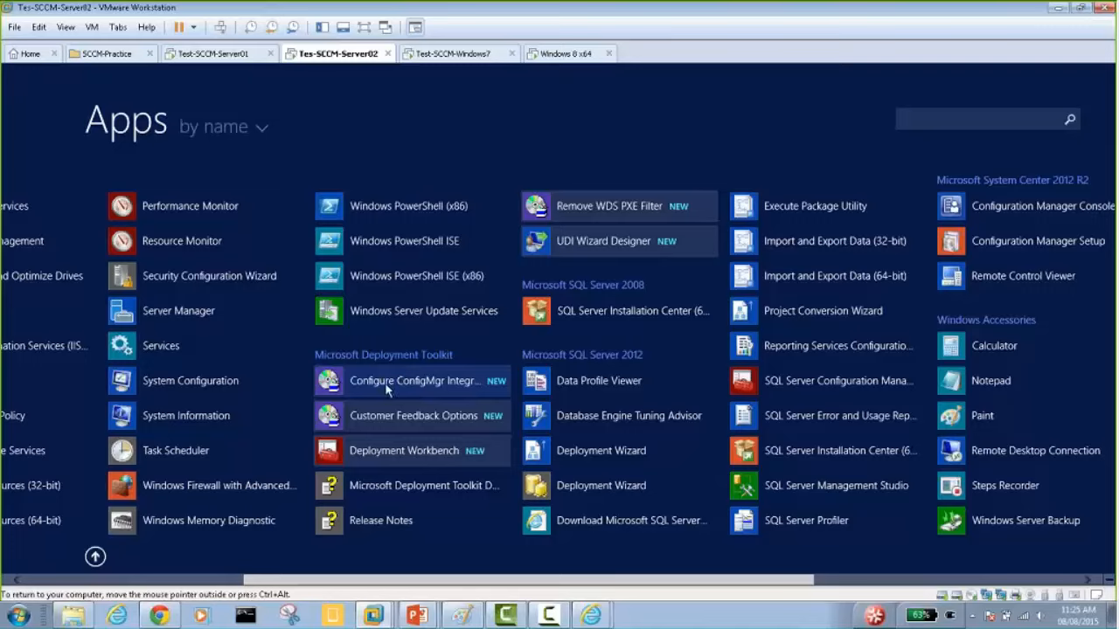
Launch Configure ConfigMgr Integration, cancel it without applying anything, and return to the Start screen
{"action": "left_click", "coordinate": [444, 392]}
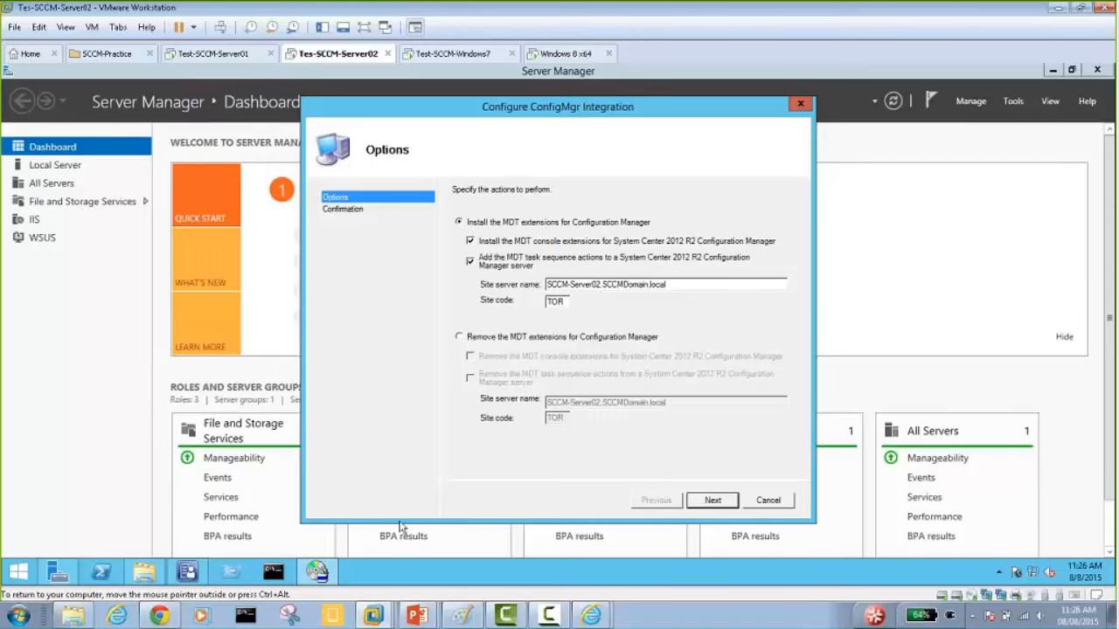
{"action": "left_click", "coordinate": [771, 501]}
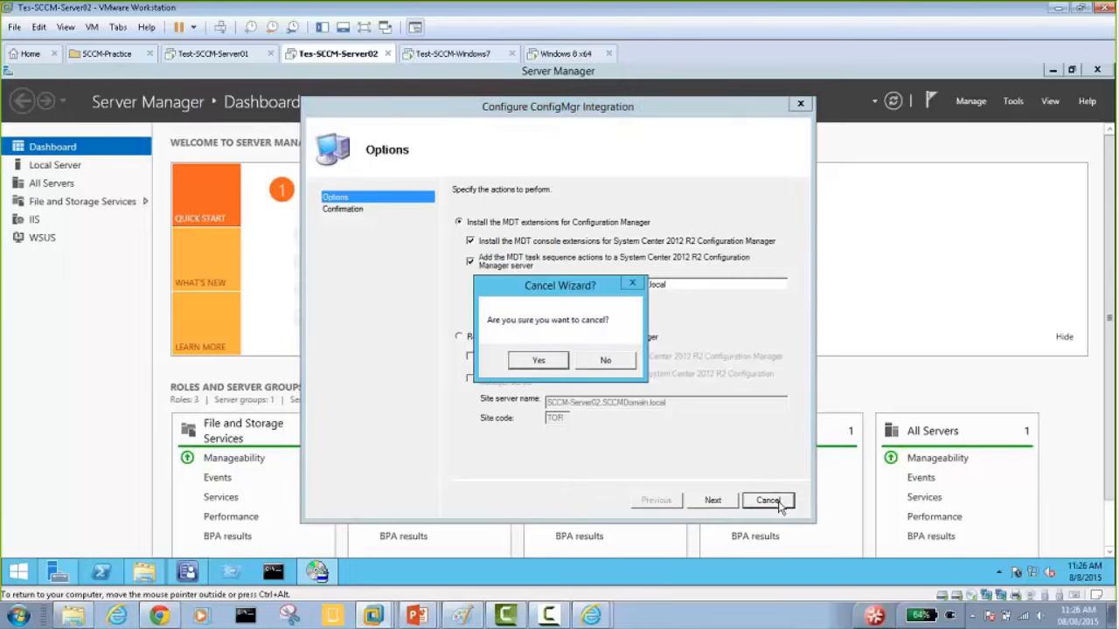
{"action": "left_click", "coordinate": [539, 361]}
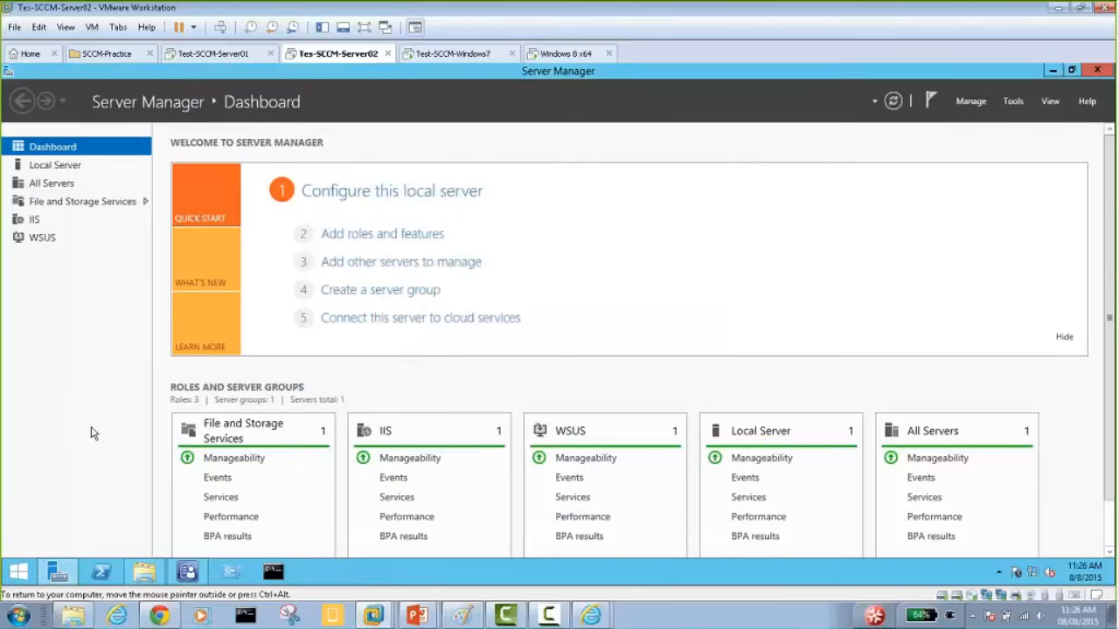
{"action": "left_click", "coordinate": [19, 574]}
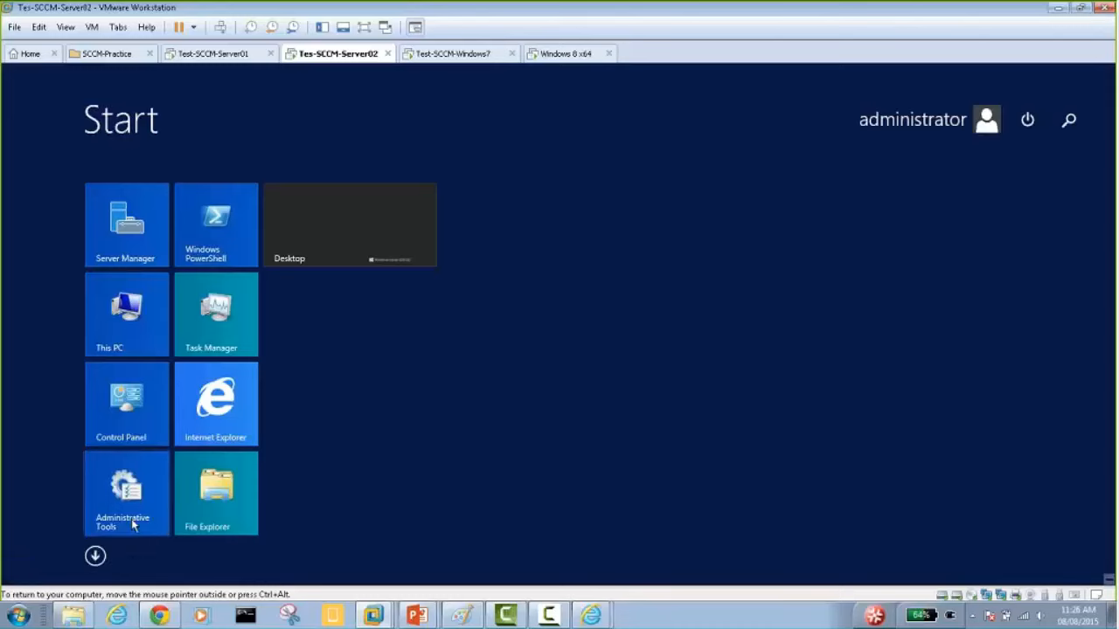
Relaunch Configure ConfigMgr Integration from the Microsoft Deployment Toolkit group in the Apps list
{"action": "left_click", "coordinate": [95, 557]}
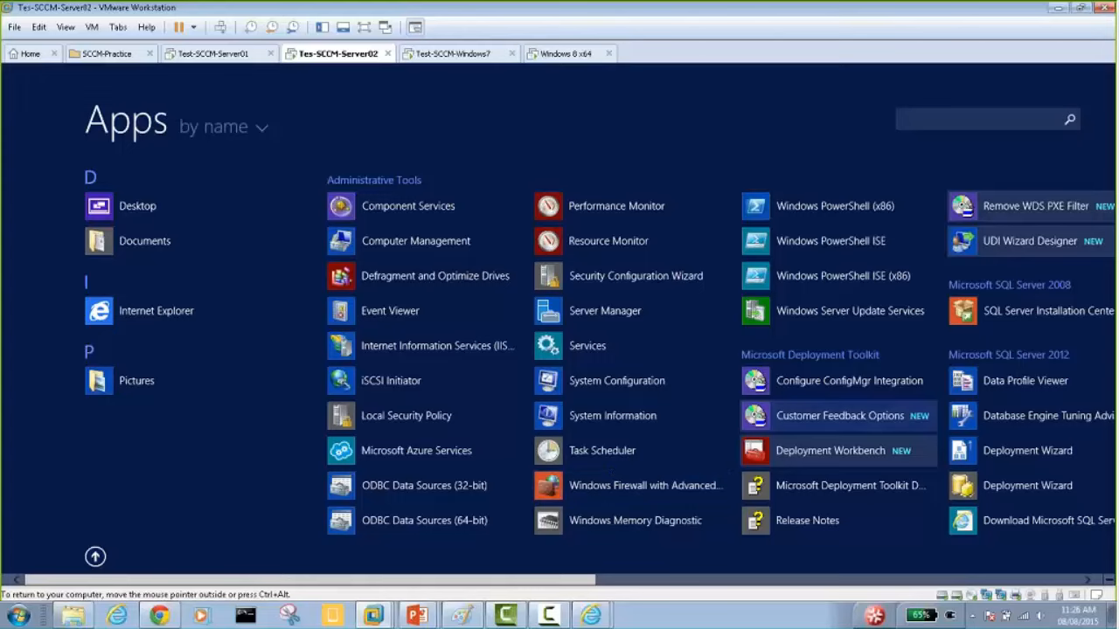
{"action": "left_click", "coordinate": [838, 382]}
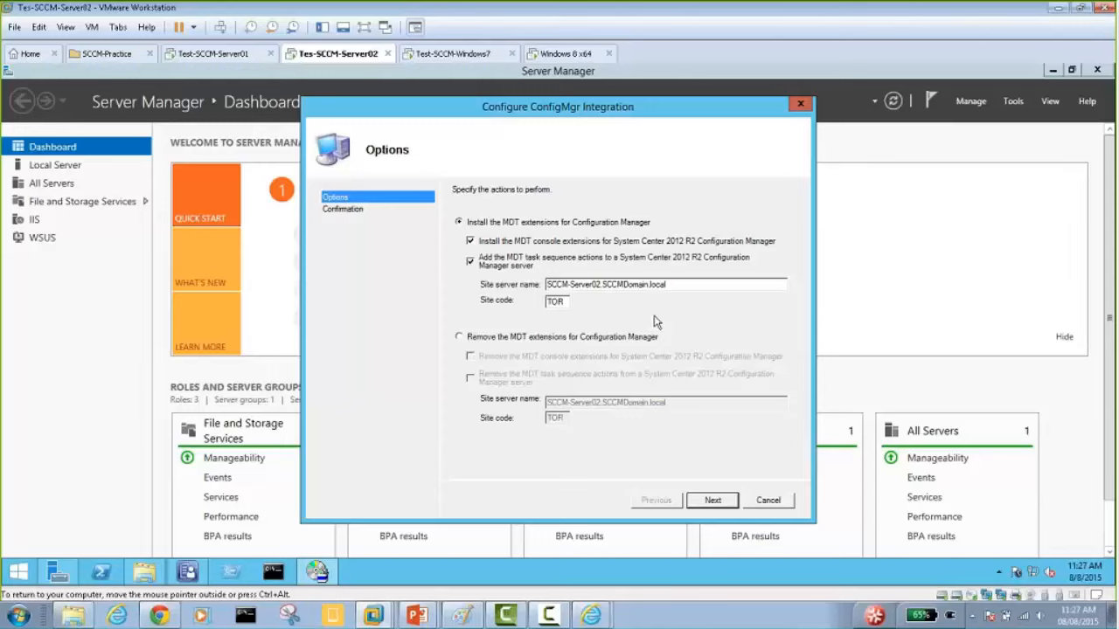
Search the Apps list for 'configure', then go back to the Server Manager desktop
{"action": "left_click", "coordinate": [20, 574]}
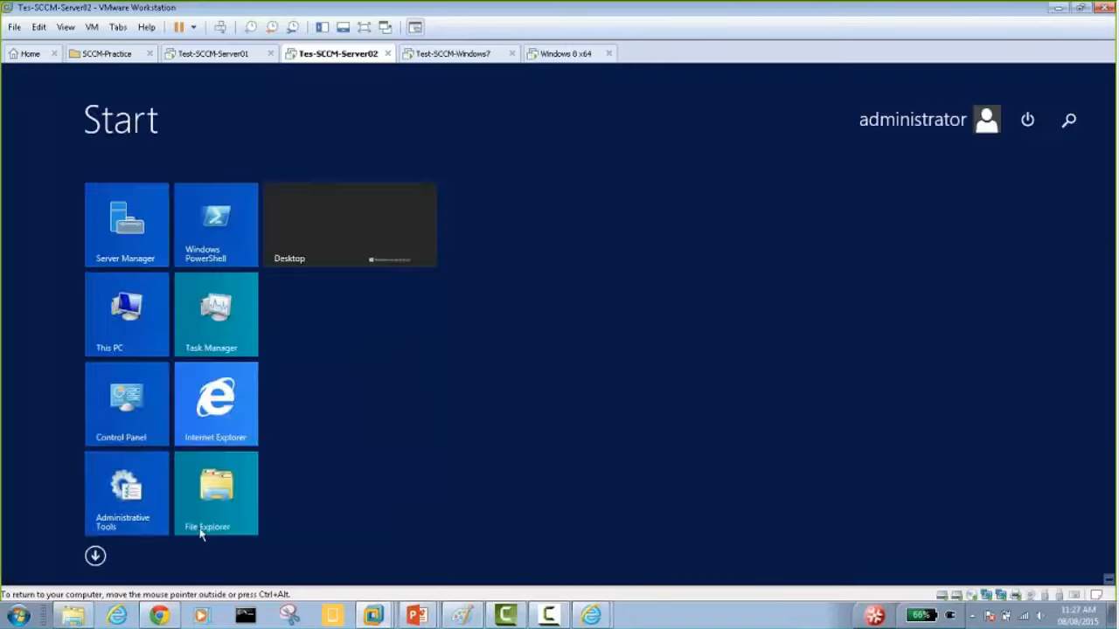
{"action": "left_click", "coordinate": [100, 556]}
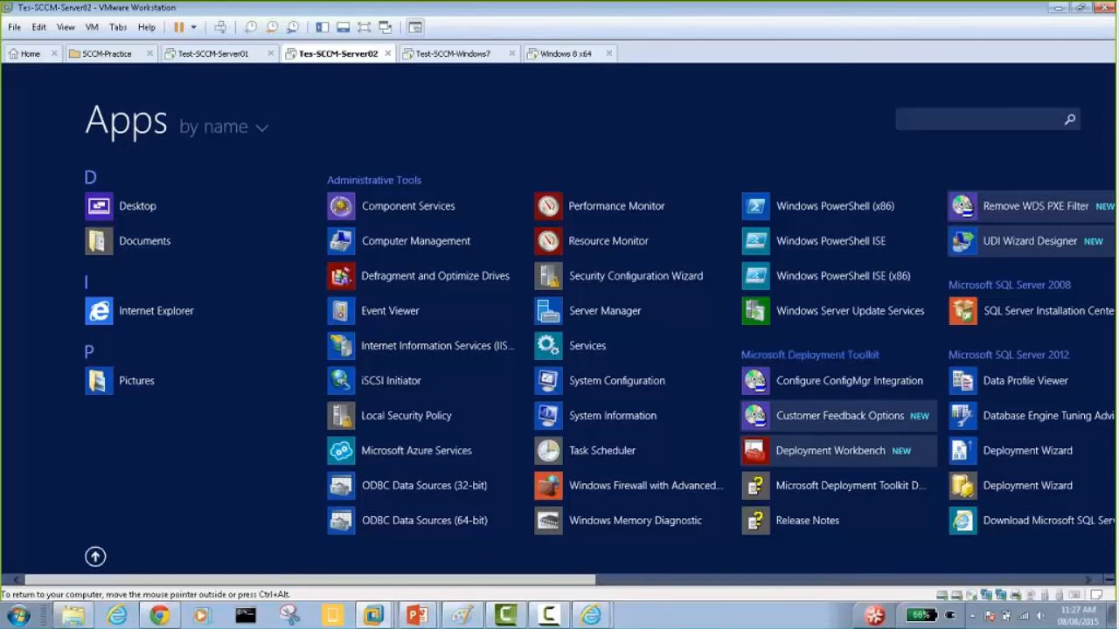
{"action": "left_click", "coordinate": [961, 120]}
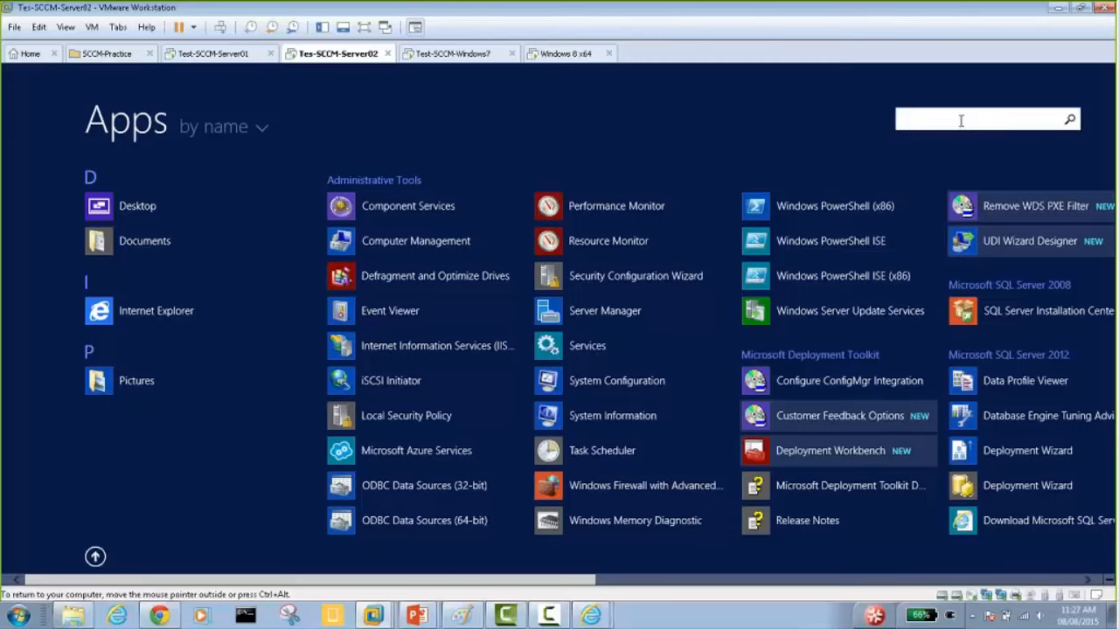
{"action": "type", "text": "con"}
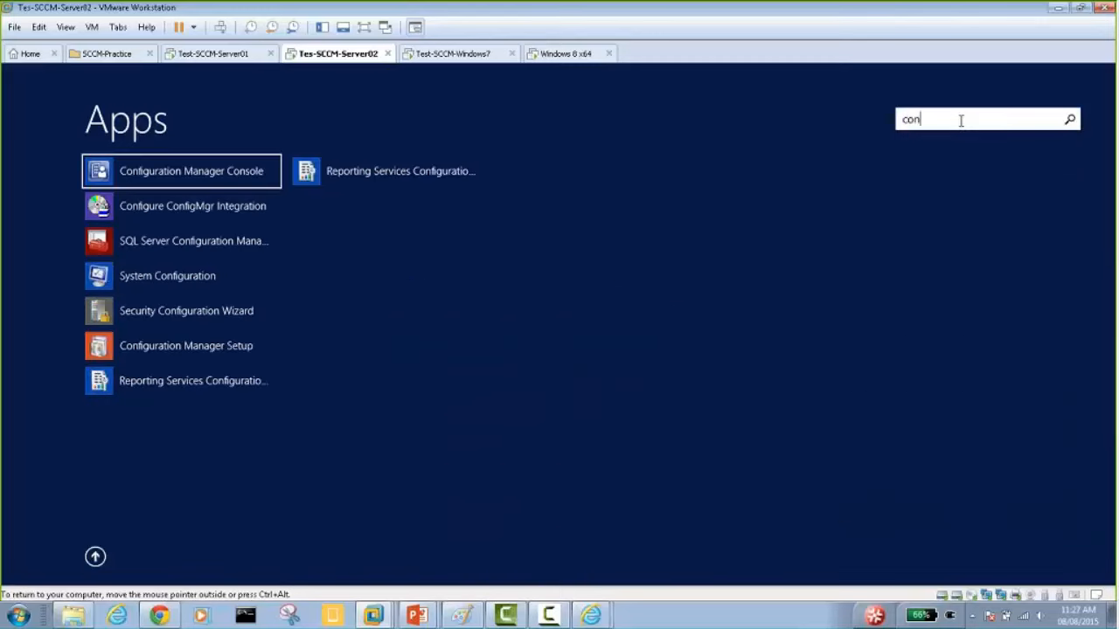
{"action": "type", "text": "figure"}
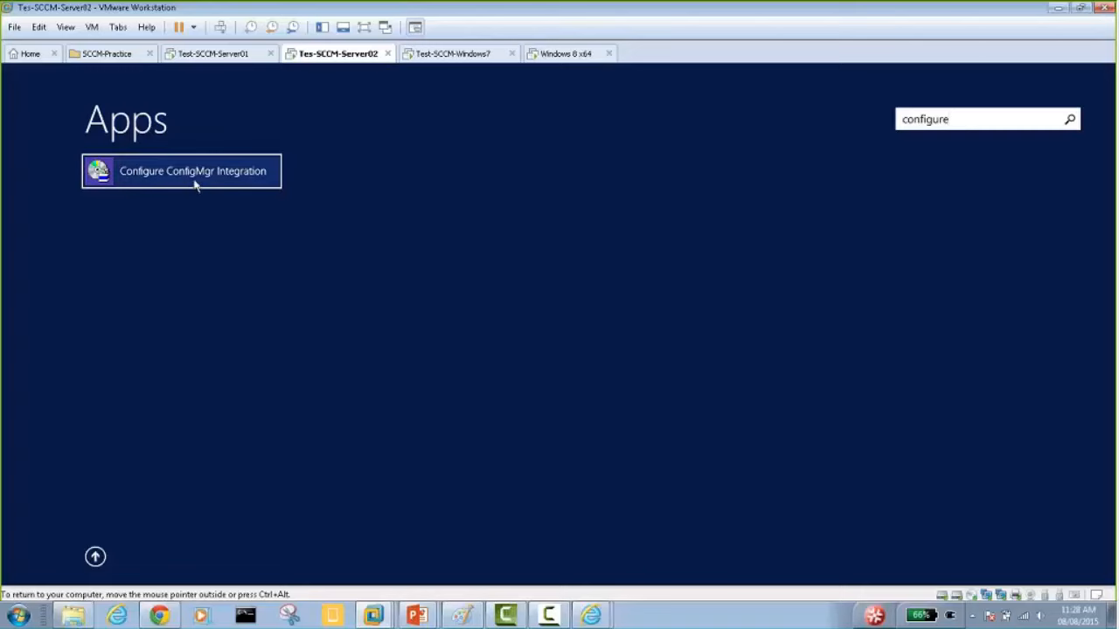
{"action": "left_click", "coordinate": [95, 557]}
{"action": "left_click", "coordinate": [96, 557]}
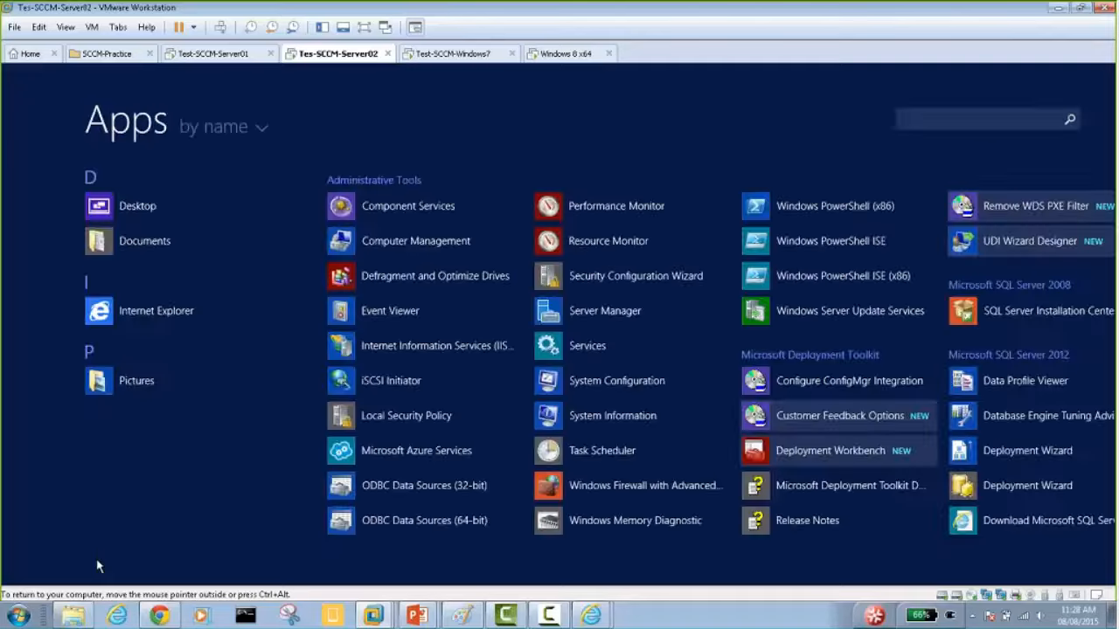
{"action": "left_click", "coordinate": [95, 557]}
{"action": "left_click", "coordinate": [322, 241]}
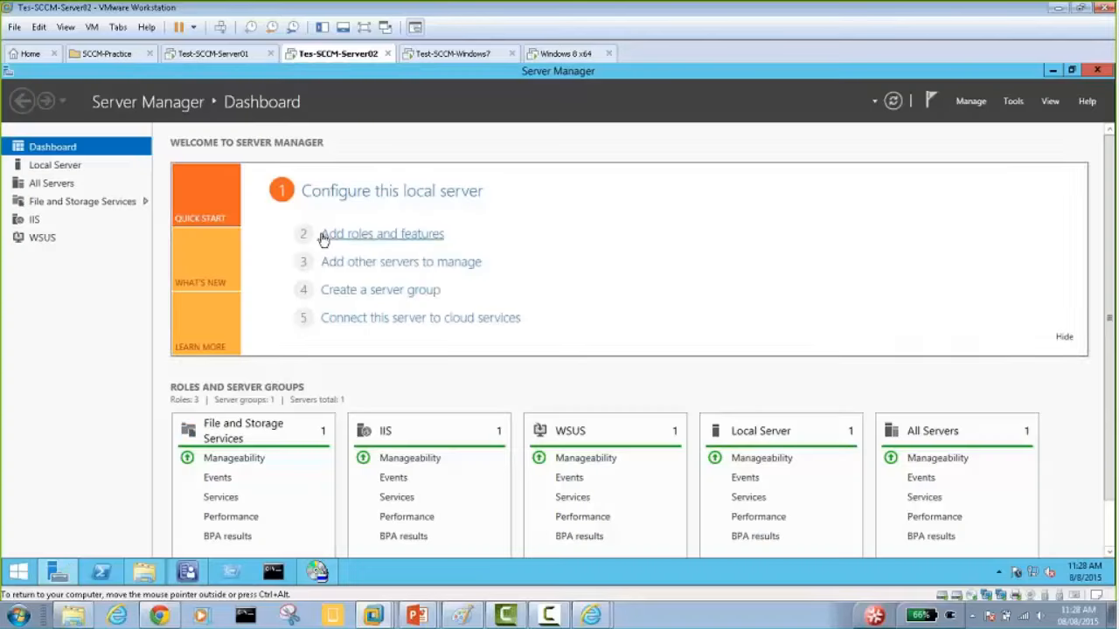
Install the MDT extensions for site TOR and close the wizard once it reports success
{"action": "left_click", "coordinate": [317, 572]}
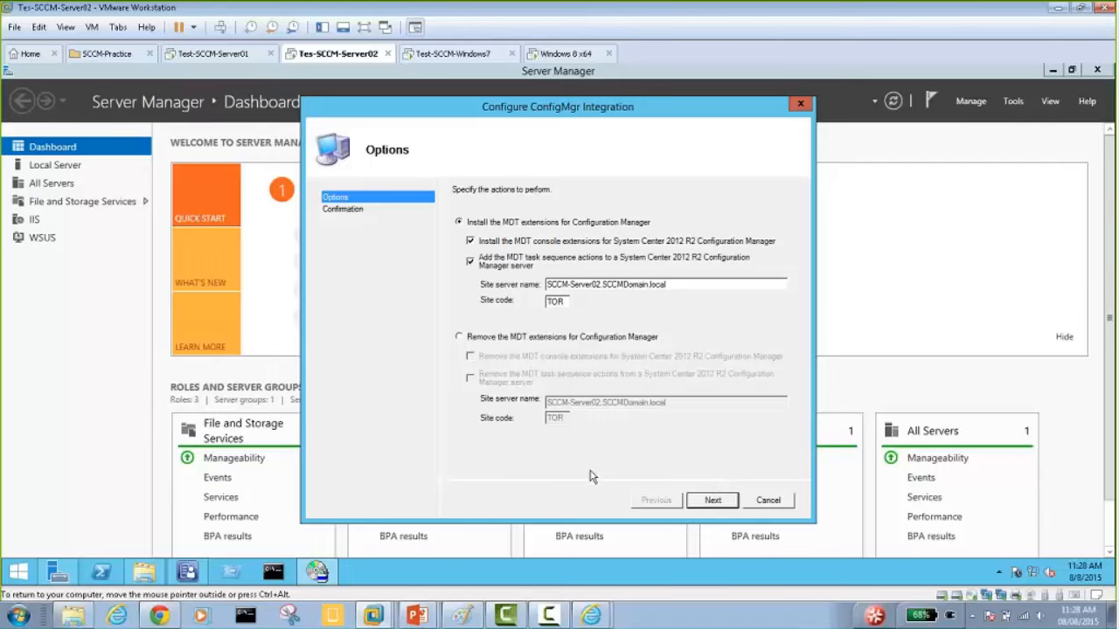
{"action": "left_click", "coordinate": [712, 500]}
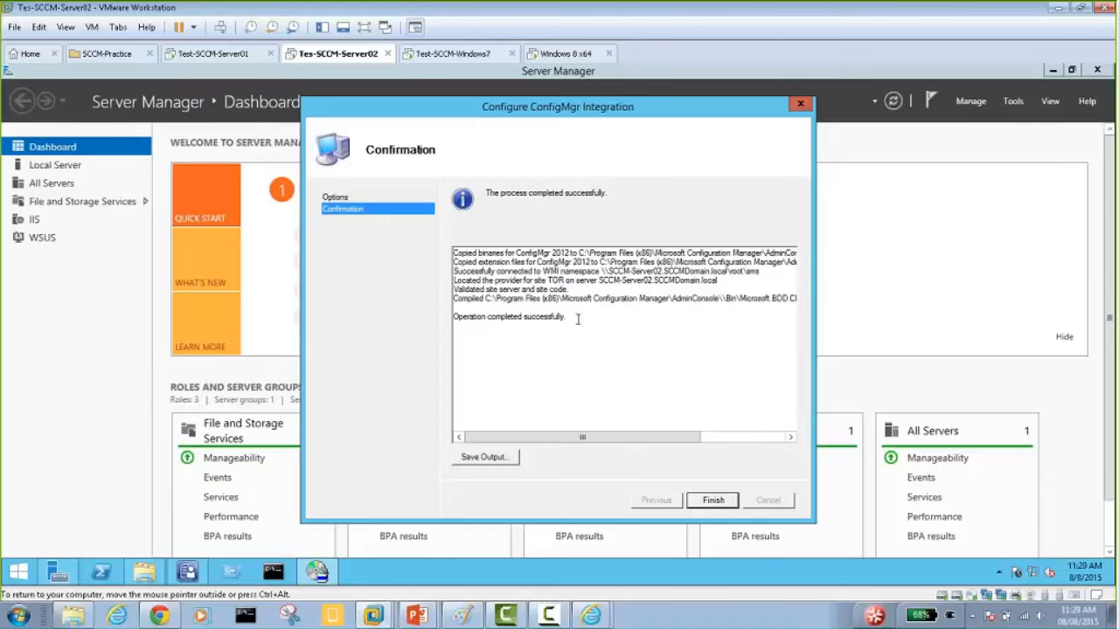
{"action": "left_click", "coordinate": [714, 501]}
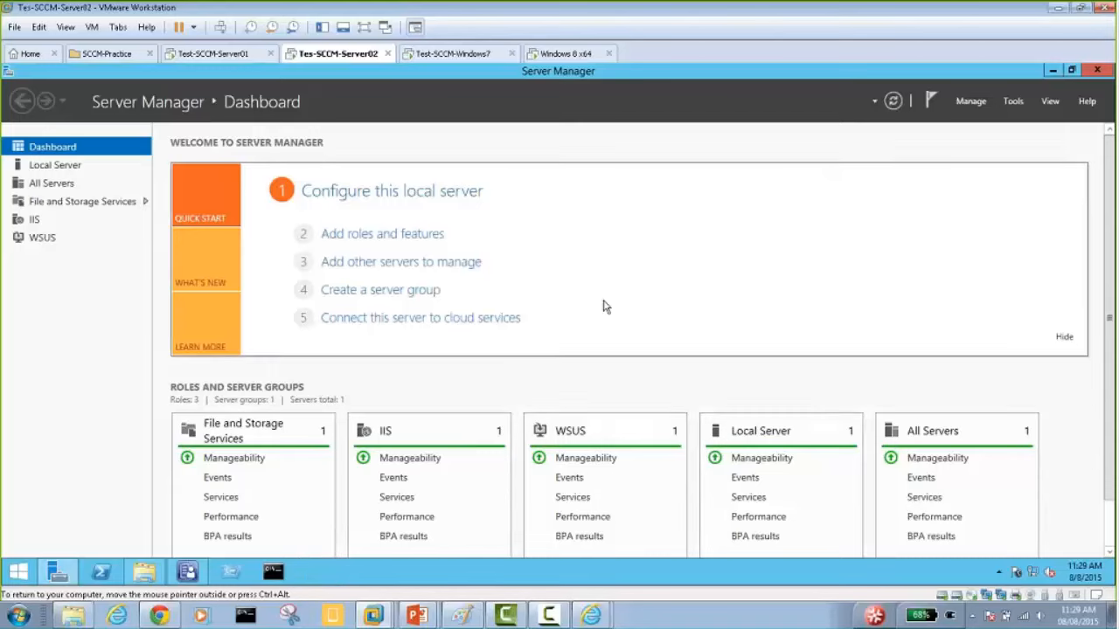
Close the Configuration Manager console, then click its taskbar icon to start it again
{"action": "left_click", "coordinate": [189, 572]}
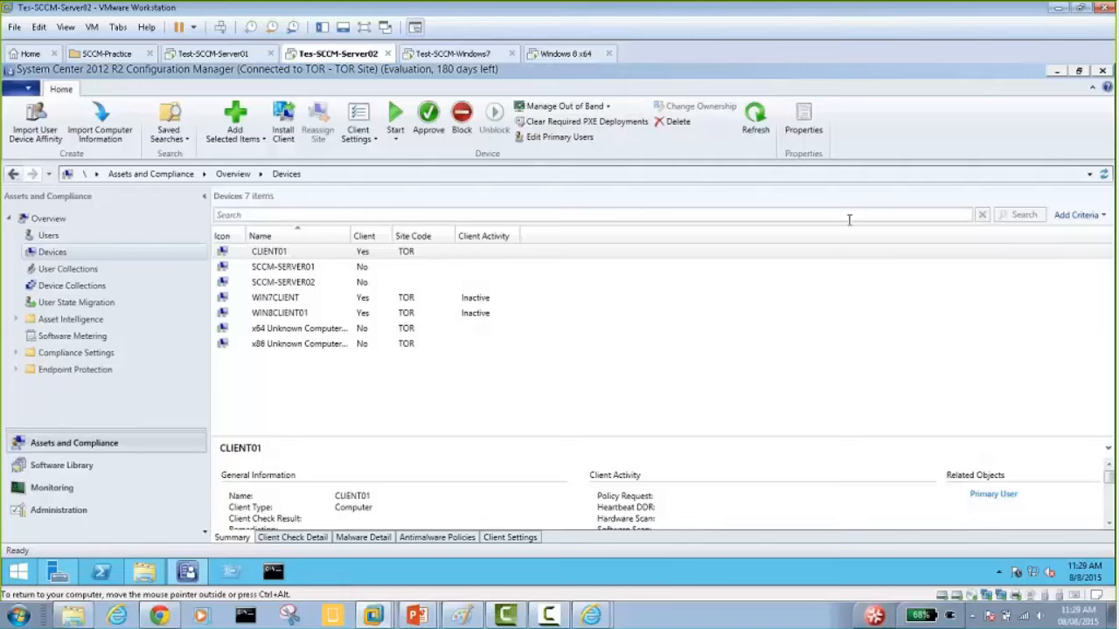
{"action": "left_click", "coordinate": [1103, 71]}
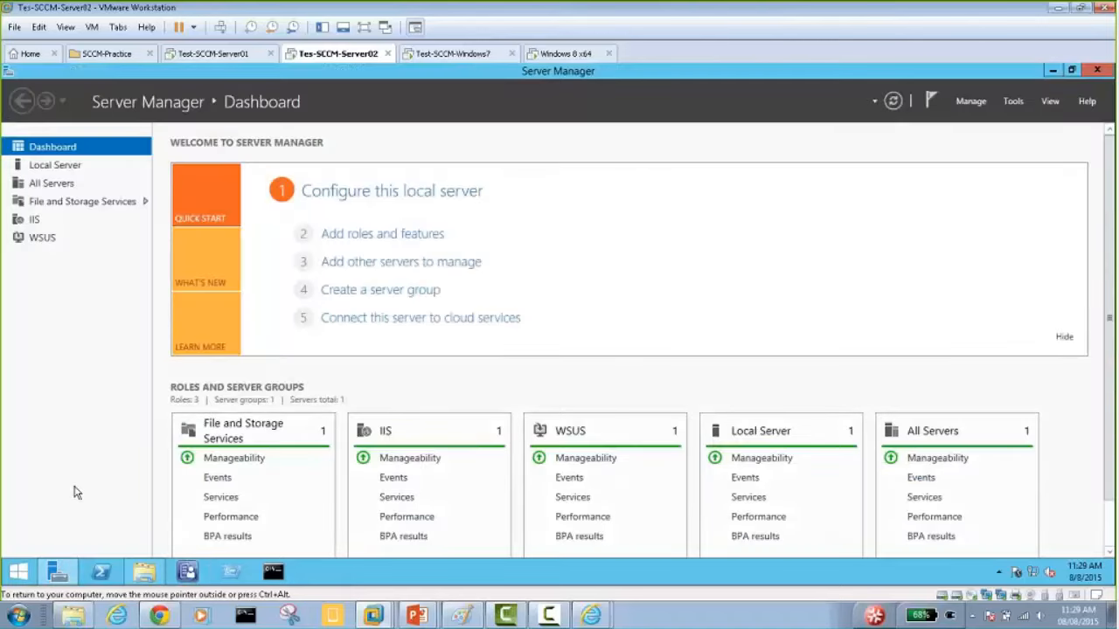
{"action": "left_click", "coordinate": [187, 577]}
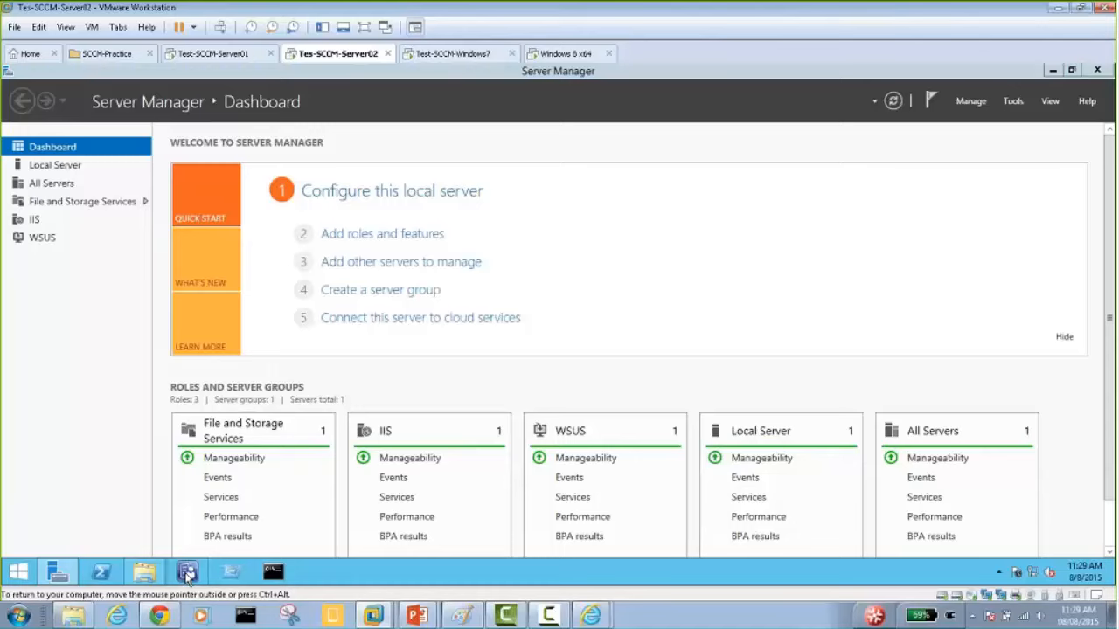
Relaunch the Configuration Manager console and let it load Assets and Compliance for site TOR
{"action": "left_click", "coordinate": [187, 573]}
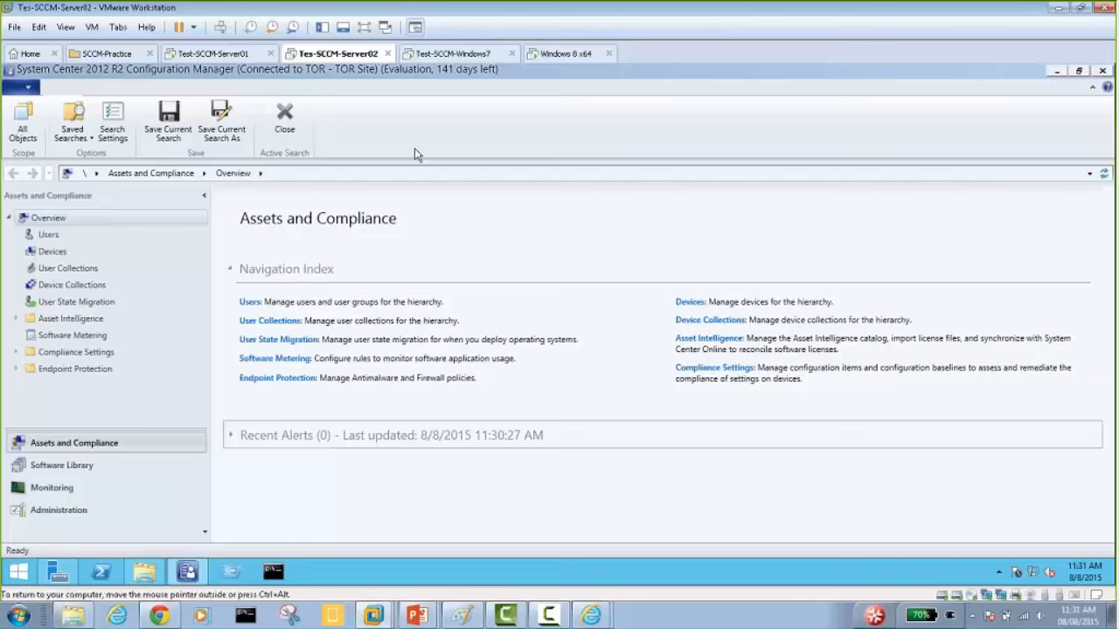
In Software Library, open Operating Systems > Task Sequences and reveal Create MDT Task Sequence
{"action": "left_click", "coordinate": [61, 254]}
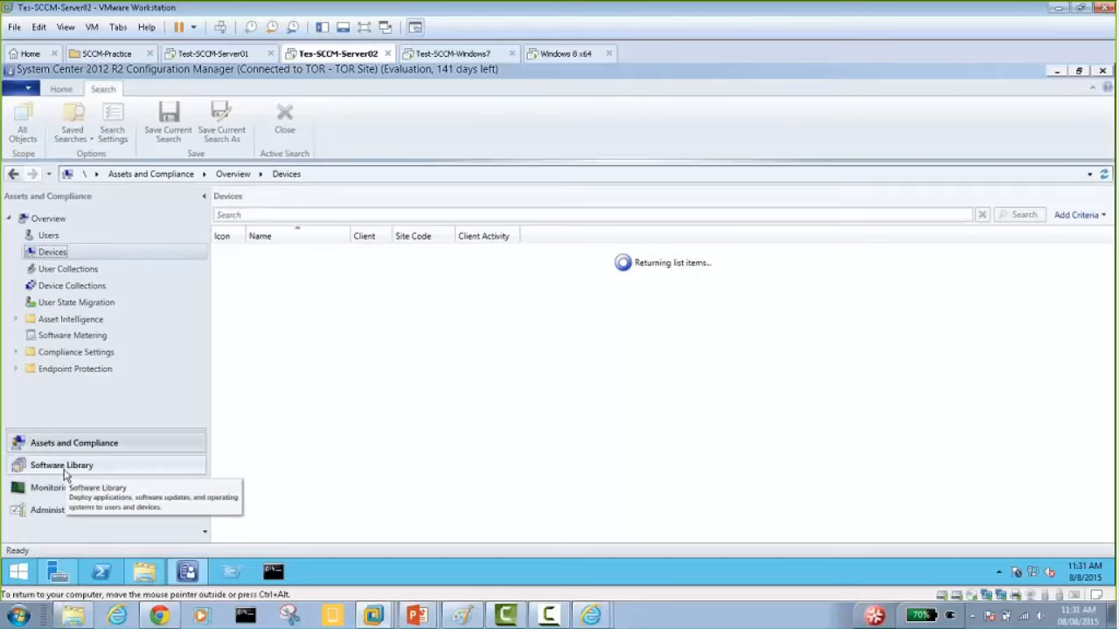
{"action": "left_click", "coordinate": [63, 468]}
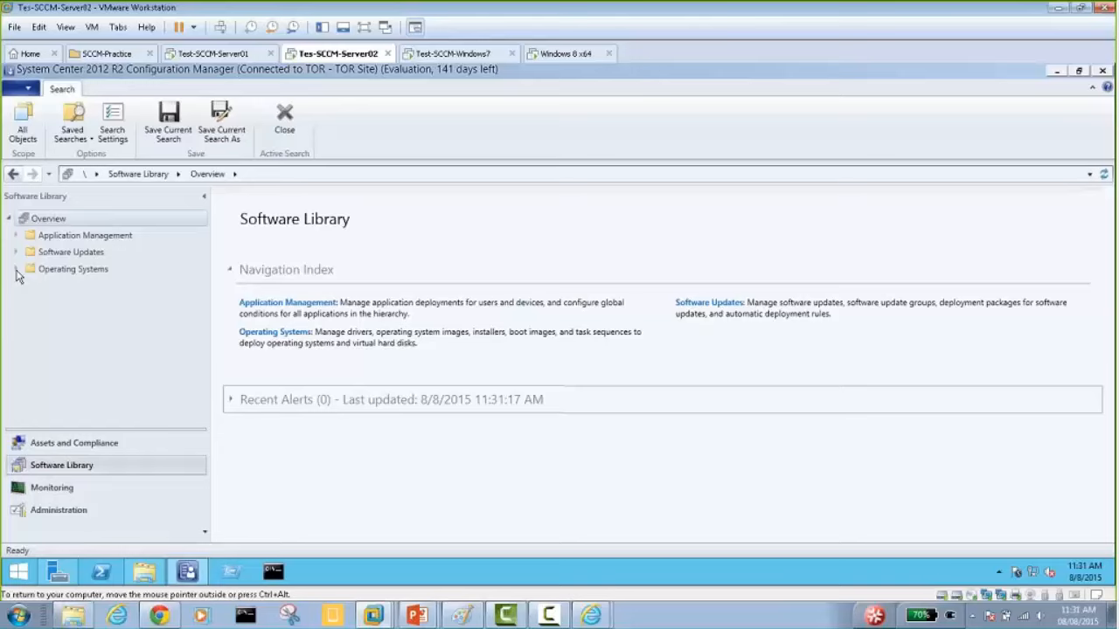
{"action": "left_click", "coordinate": [16, 269]}
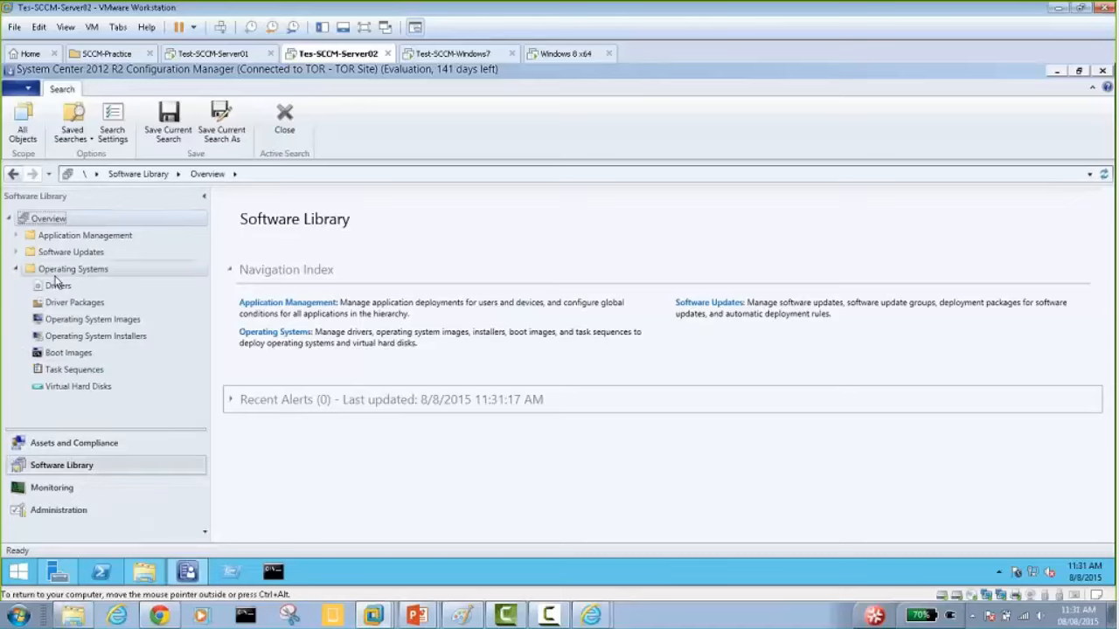
{"action": "left_click", "coordinate": [96, 370]}
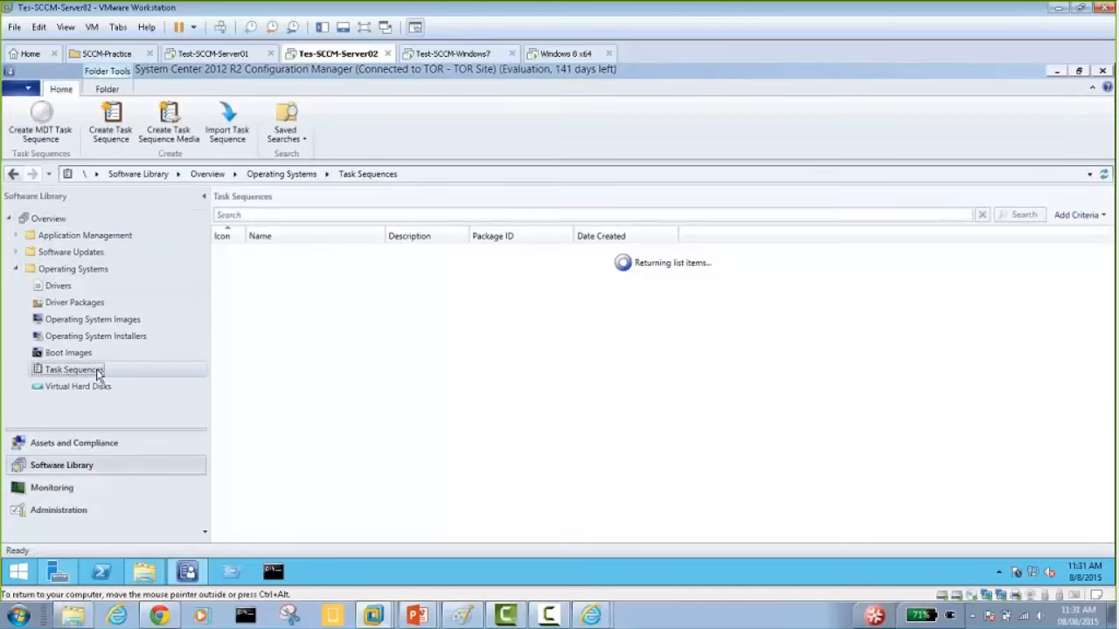
{"action": "right_click", "coordinate": [98, 372]}
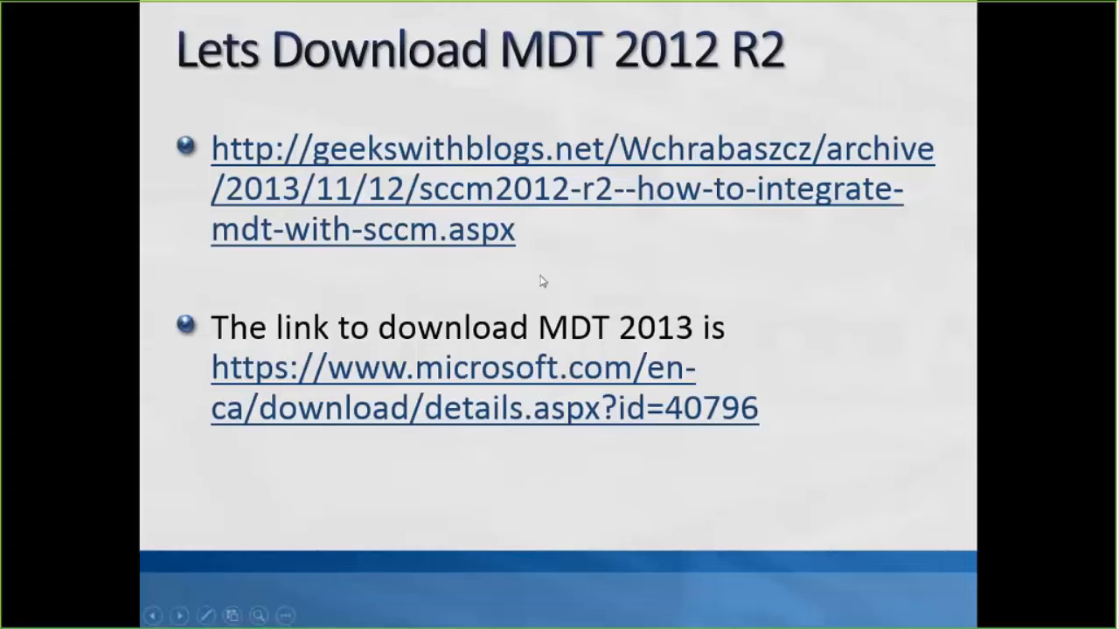
Advance the slide show two slides toward 'Steps to Integrate MDT with SCCM'
{"action": "key", "text": "Right"}
{"action": "key", "text": "Right"}
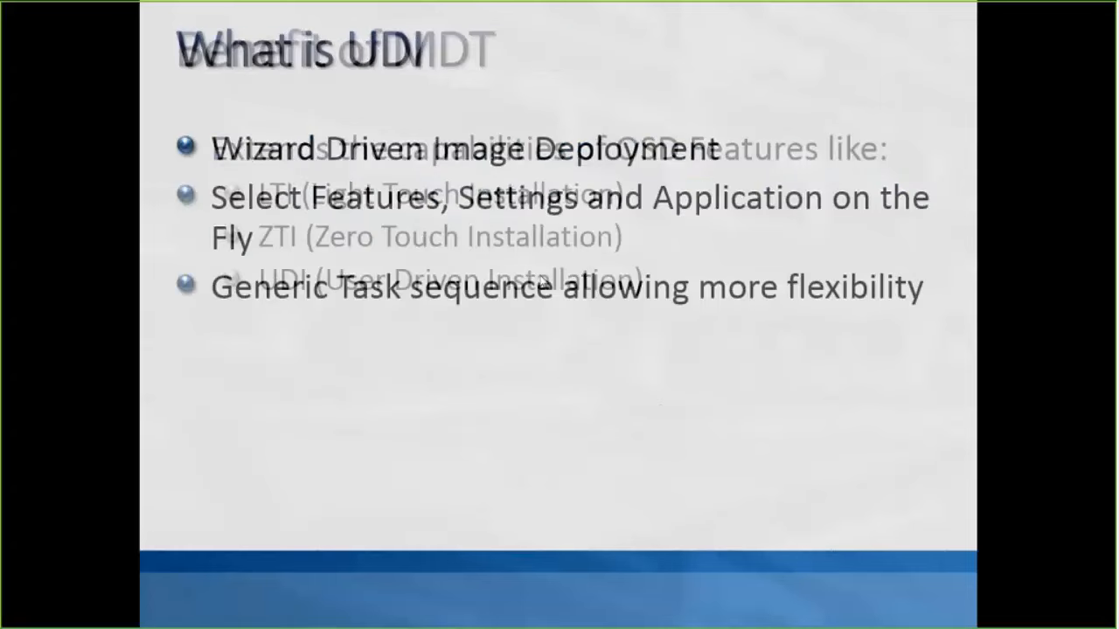
{"action": "key", "text": "Right"}
{"action": "key", "text": "Right"}
{"action": "key", "text": "Right"}
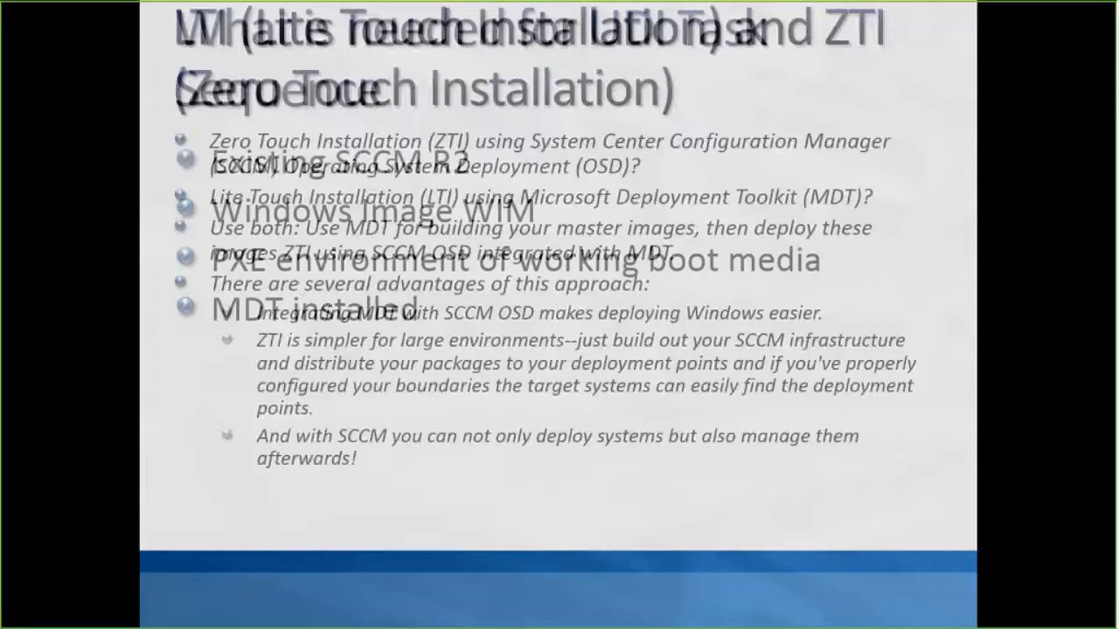
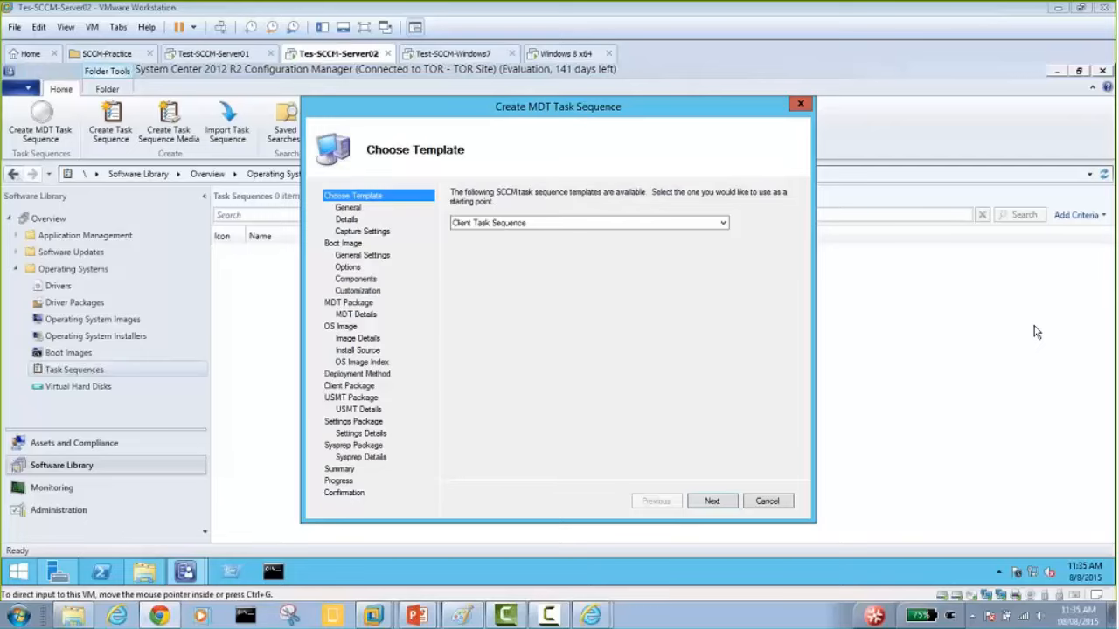
Choose the Client Task Sequence template and enter the name 'Win 7 UDI TS'
{"action": "left_click", "coordinate": [711, 501]}
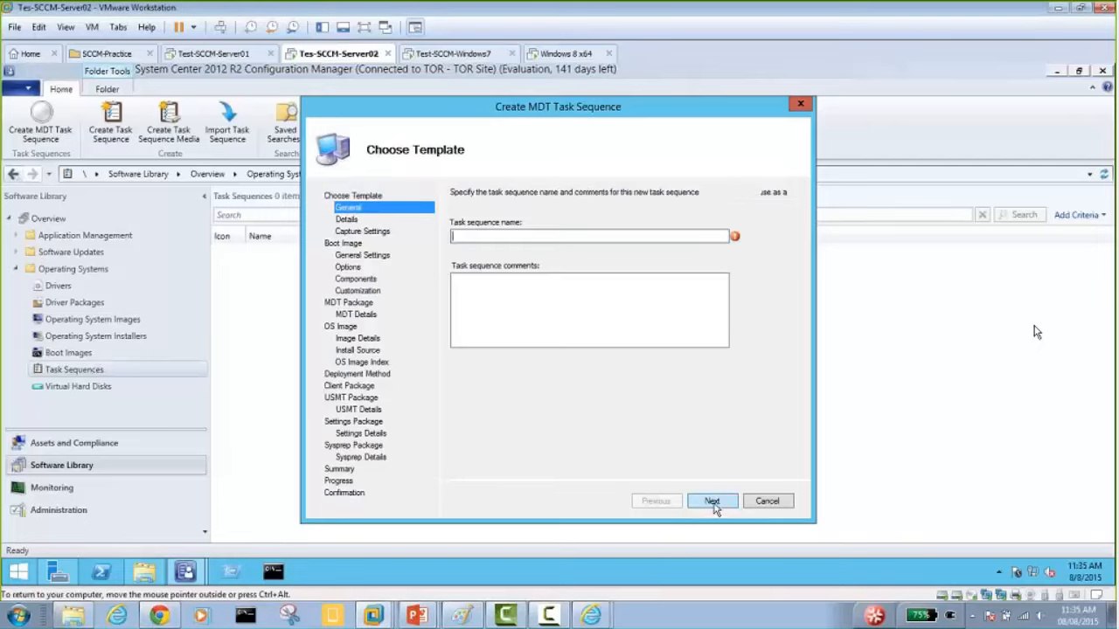
{"action": "left_click", "coordinate": [656, 501]}
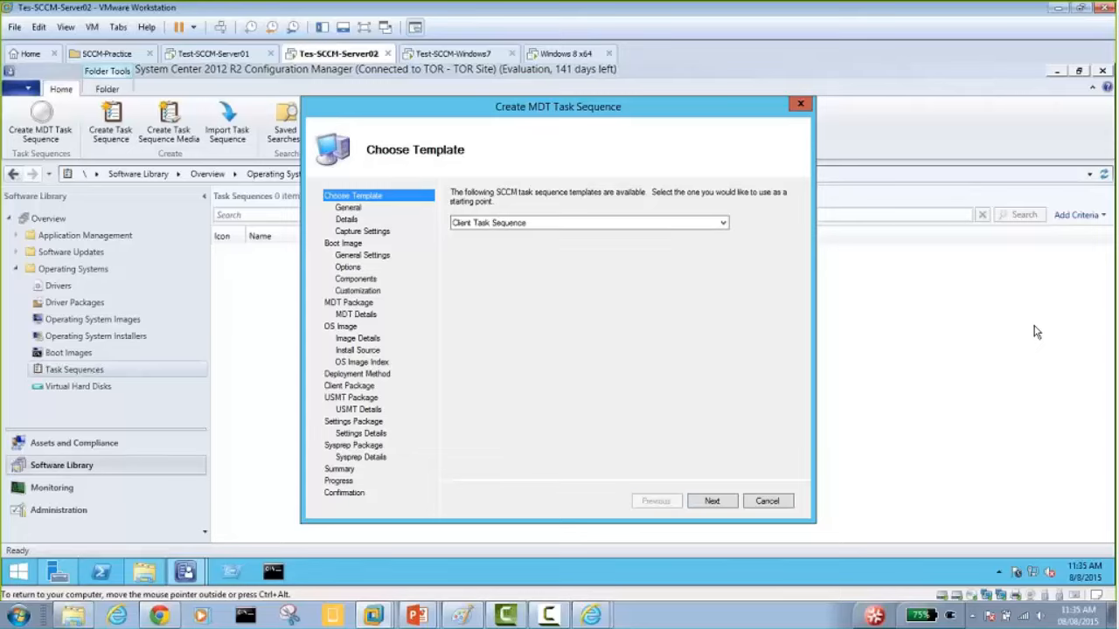
{"action": "left_click", "coordinate": [722, 224]}
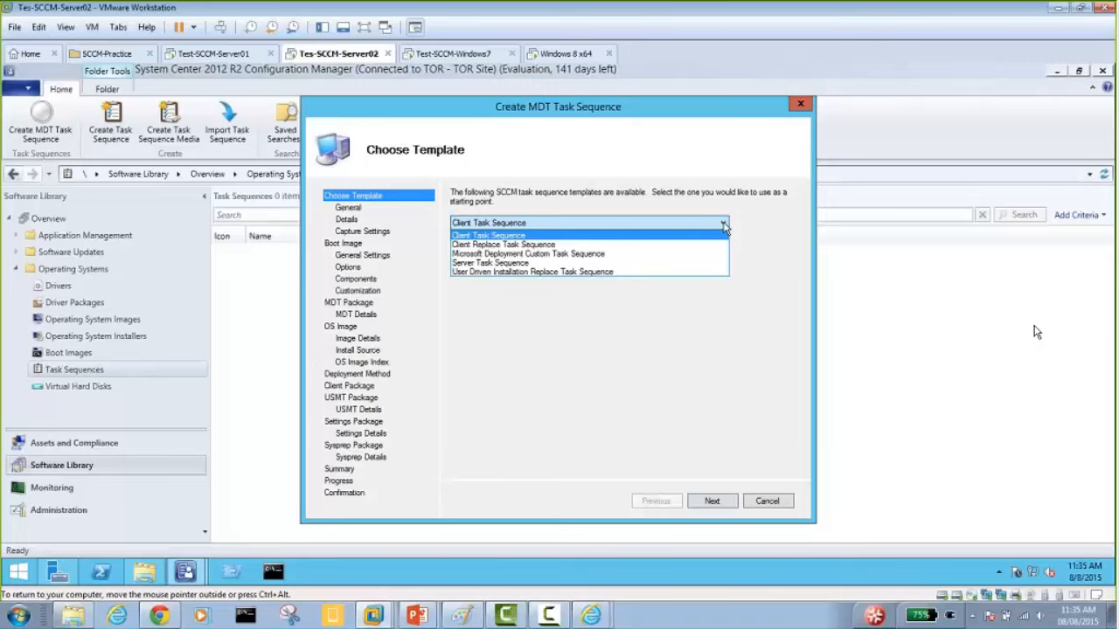
{"action": "left_click", "coordinate": [724, 226]}
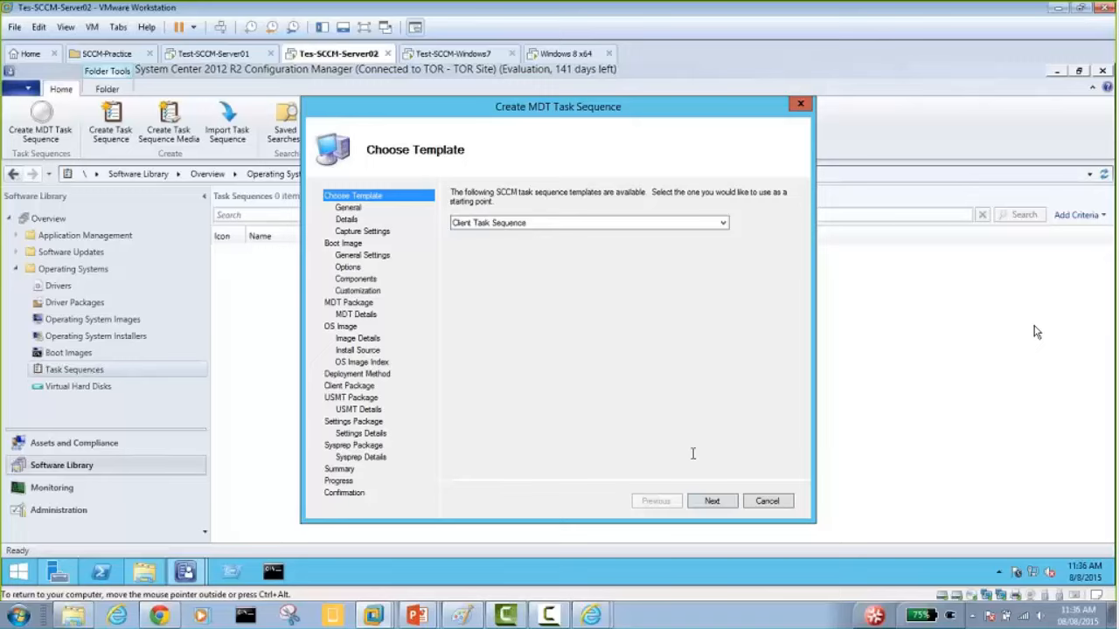
{"action": "left_click", "coordinate": [714, 505]}
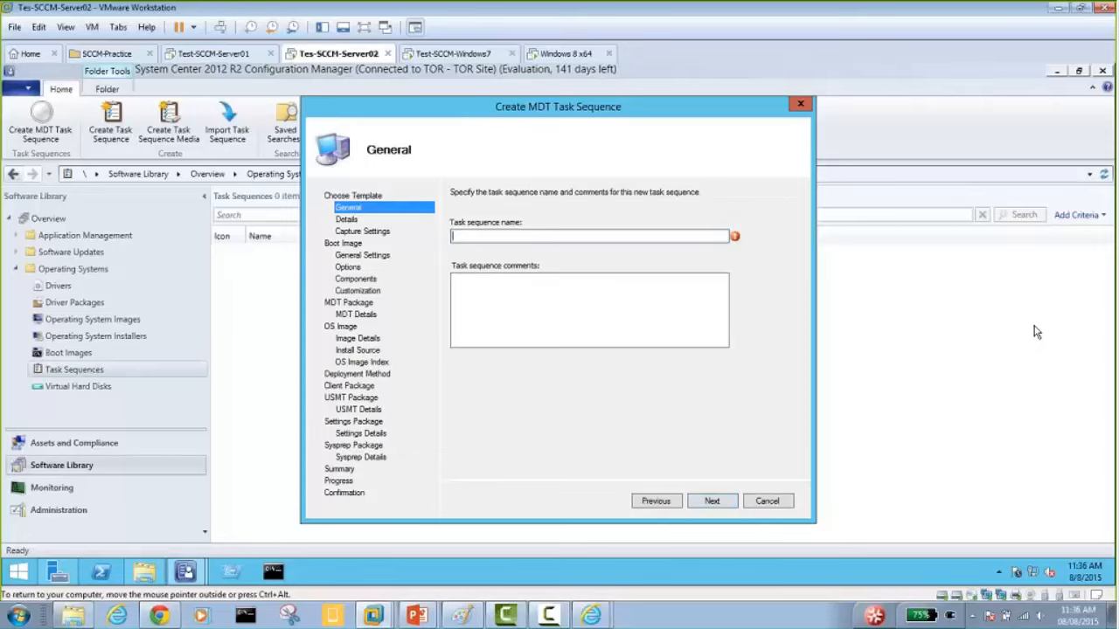
{"action": "type", "text": "Win 7 UDI TS"}
Return to the template page and reconfirm Client Task Sequence as the template
{"action": "left_click", "coordinate": [656, 501]}
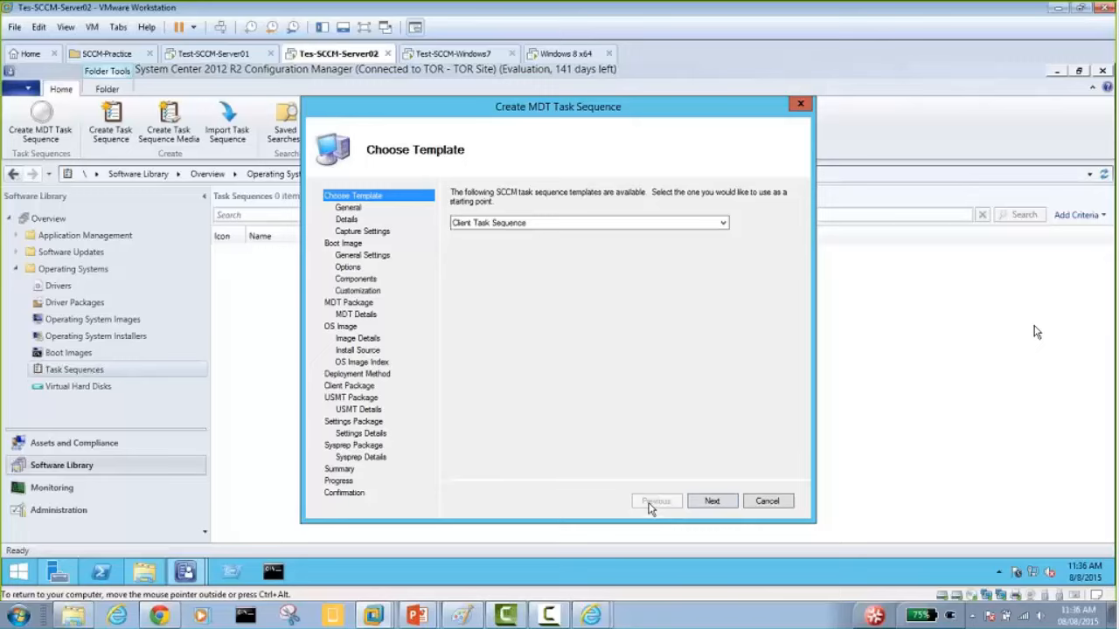
{"action": "left_click", "coordinate": [693, 224]}
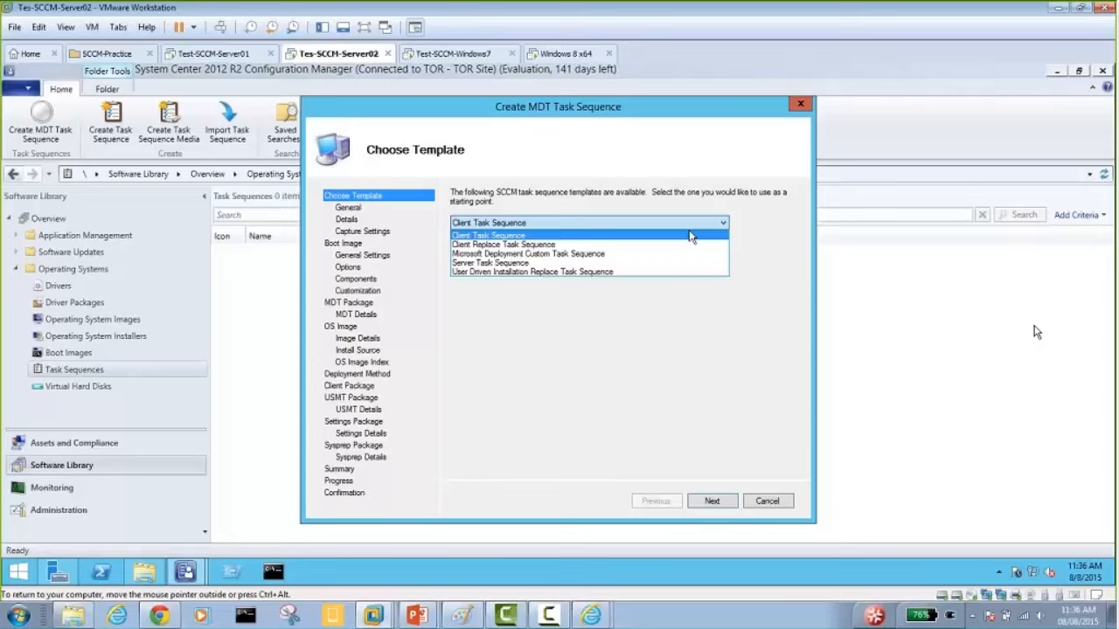
{"action": "left_click", "coordinate": [677, 223]}
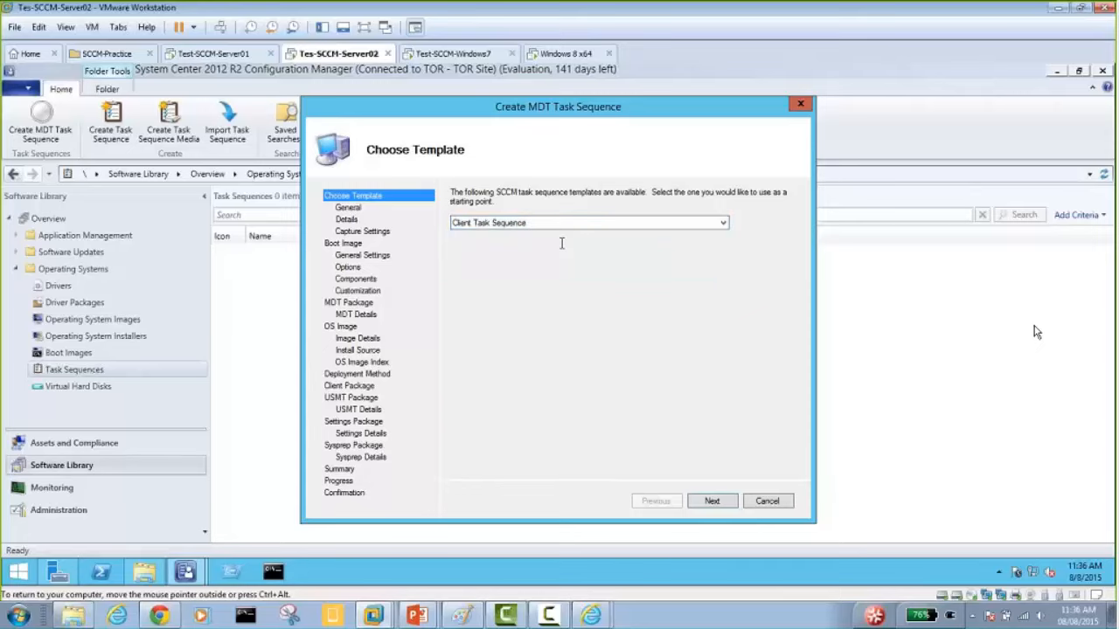
Confirm the task sequence name 'Win 7 UDI TS' and continue to the Details page
{"action": "left_click", "coordinate": [711, 501]}
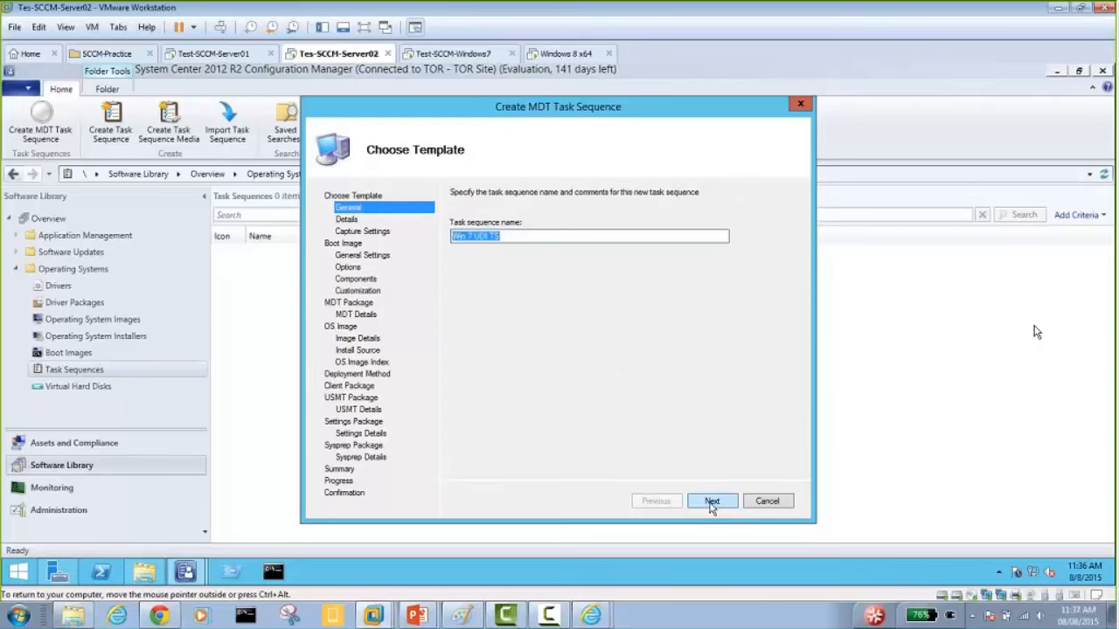
{"action": "left_click", "coordinate": [514, 234]}
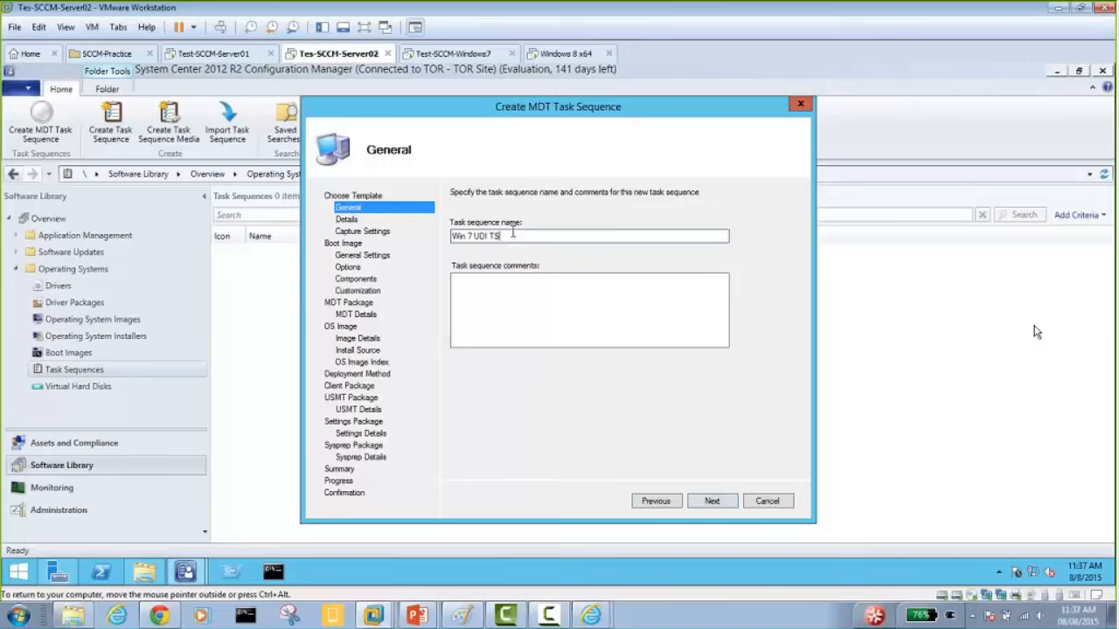
{"action": "left_click", "coordinate": [711, 502]}
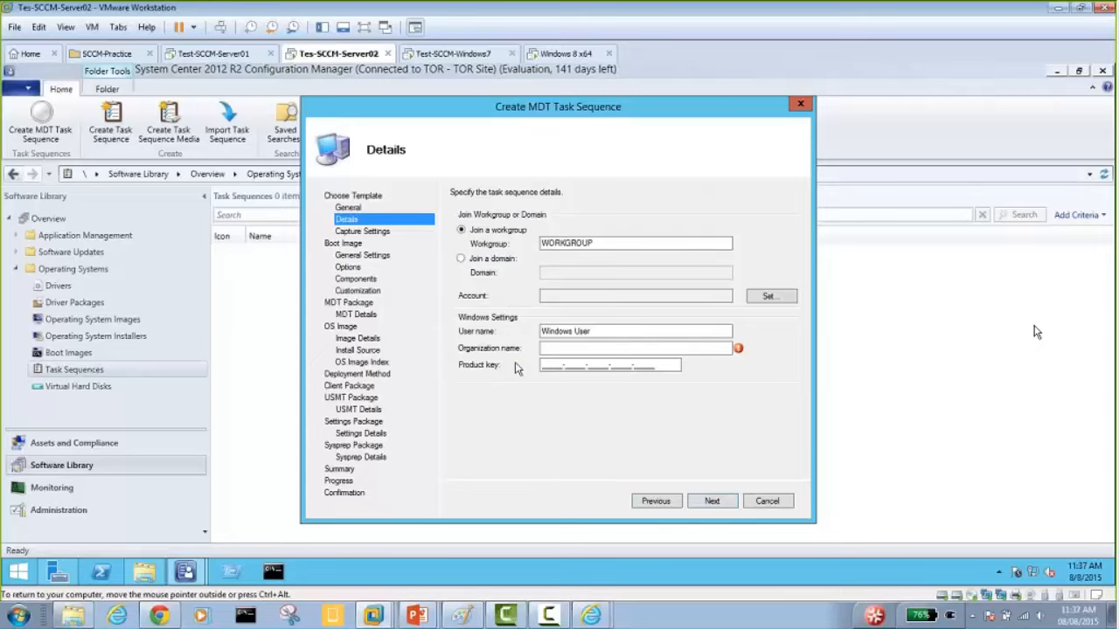
Choose Join a domain with domain sccmdomain.local and start setting the join account
{"action": "left_click", "coordinate": [461, 259]}
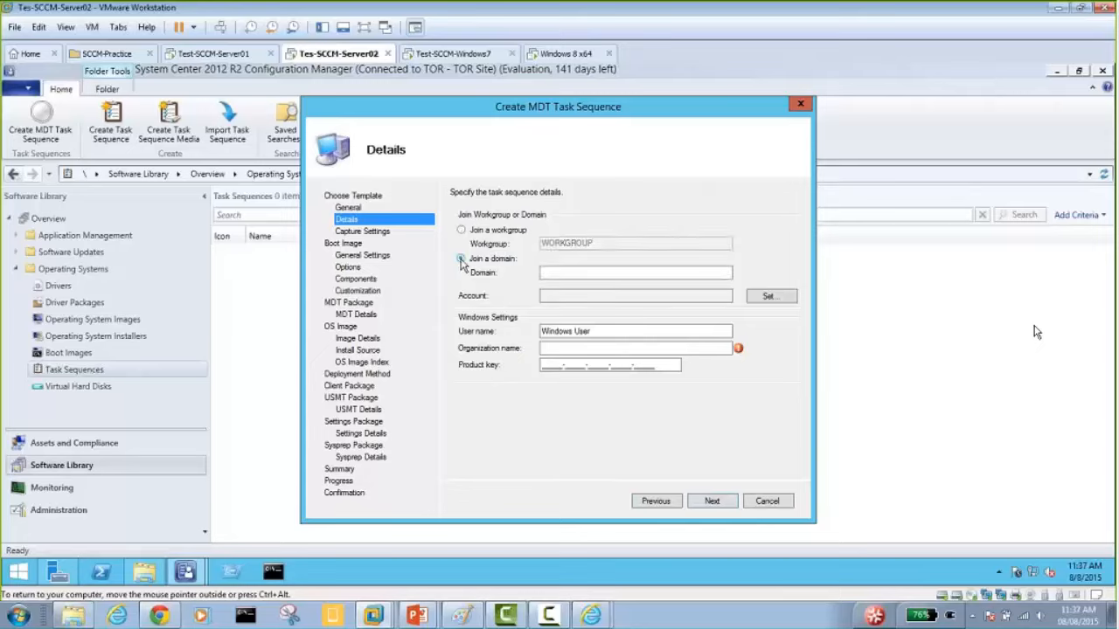
{"action": "left_click", "coordinate": [577, 273]}
{"action": "type", "text": "sccm"}
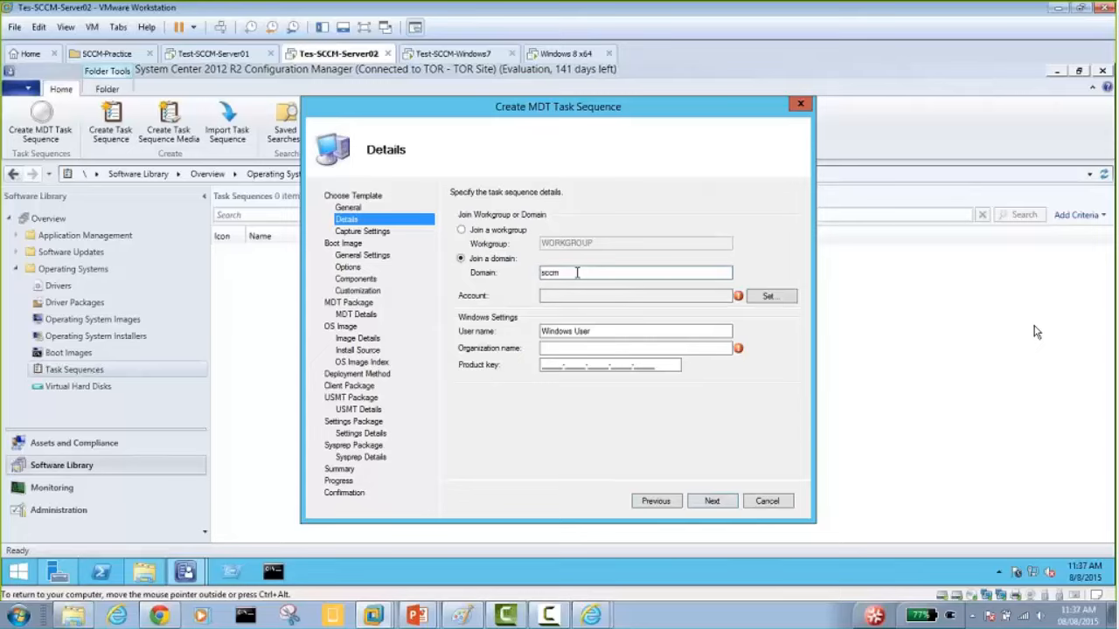
{"action": "type", "text": "domain.local\\adminis"}
{"action": "key", "text": "BackSpace"}
{"action": "key", "text": "BackSpace"}
{"action": "key", "text": "BackSpace"}
{"action": "key", "text": "BackSpace"}
{"action": "key", "text": "BackSpace"}
{"action": "key", "text": "BackSpace"}
{"action": "key", "text": "BackSpace"}
{"action": "key", "text": "BackSpace"}
{"action": "left_click", "coordinate": [769, 297]}
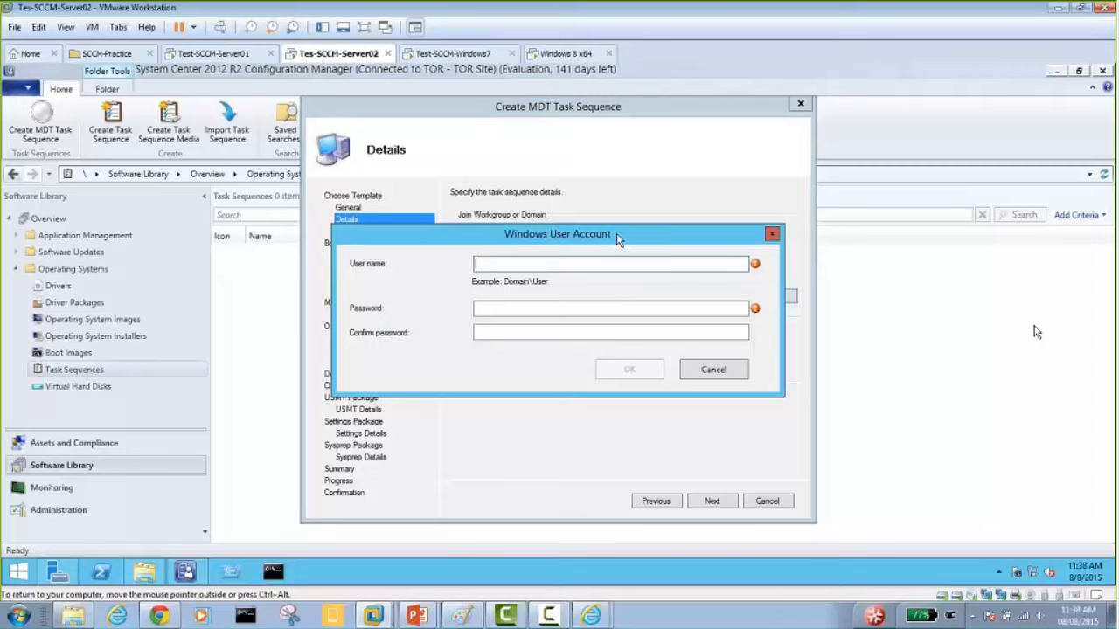
Enter sccmdomain\administrator as the domain-join account user name
{"action": "left_click_drag", "start_coordinate": [616, 233], "coordinate": [626, 383]}
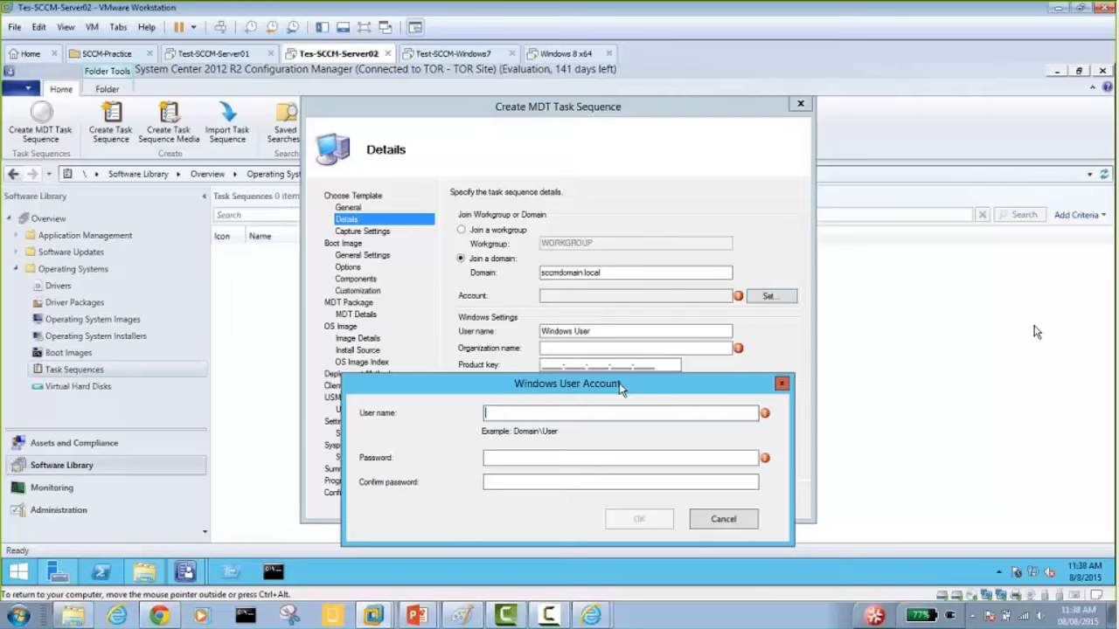
{"action": "left_click_drag", "start_coordinate": [620, 388], "coordinate": [586, 183]}
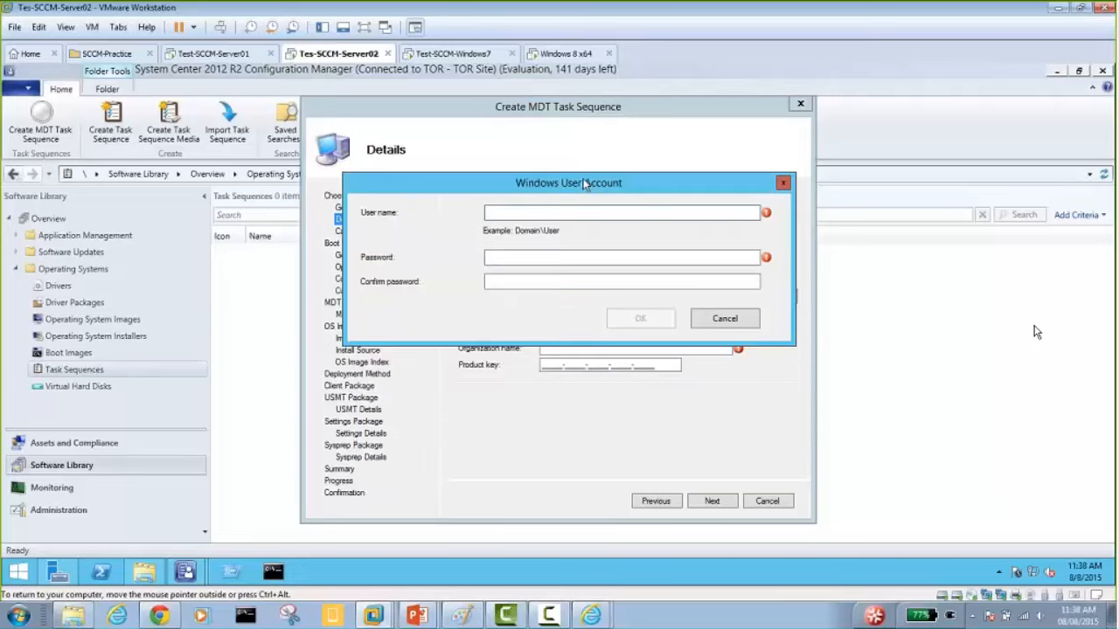
{"action": "left_click", "coordinate": [549, 211]}
{"action": "type", "text": "sccmdomain\\admi"}
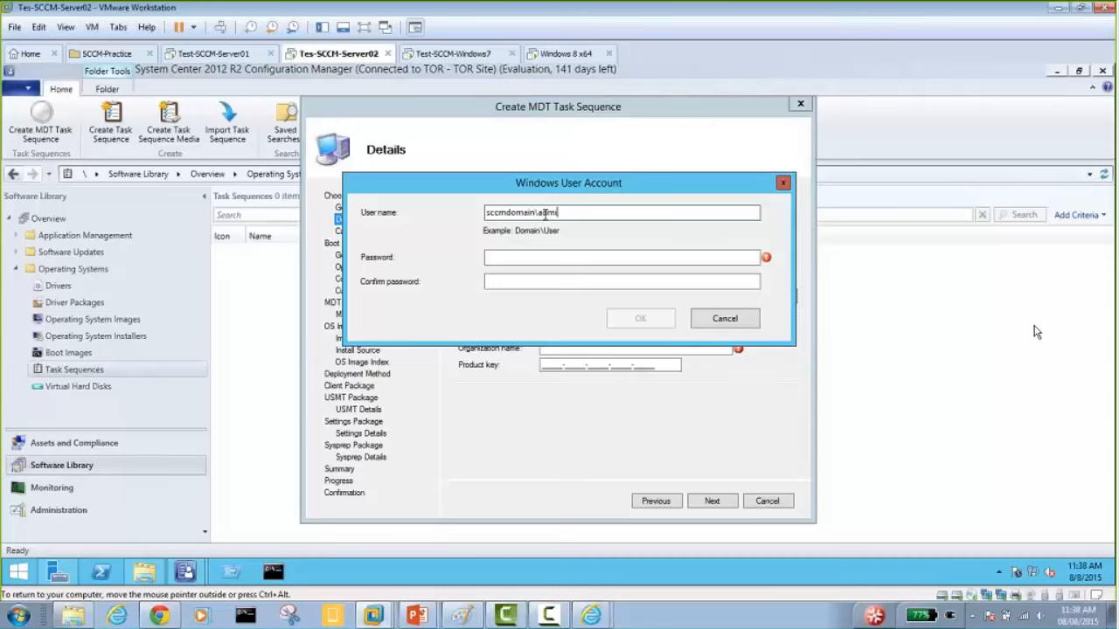
{"action": "type", "text": "nistrator"}
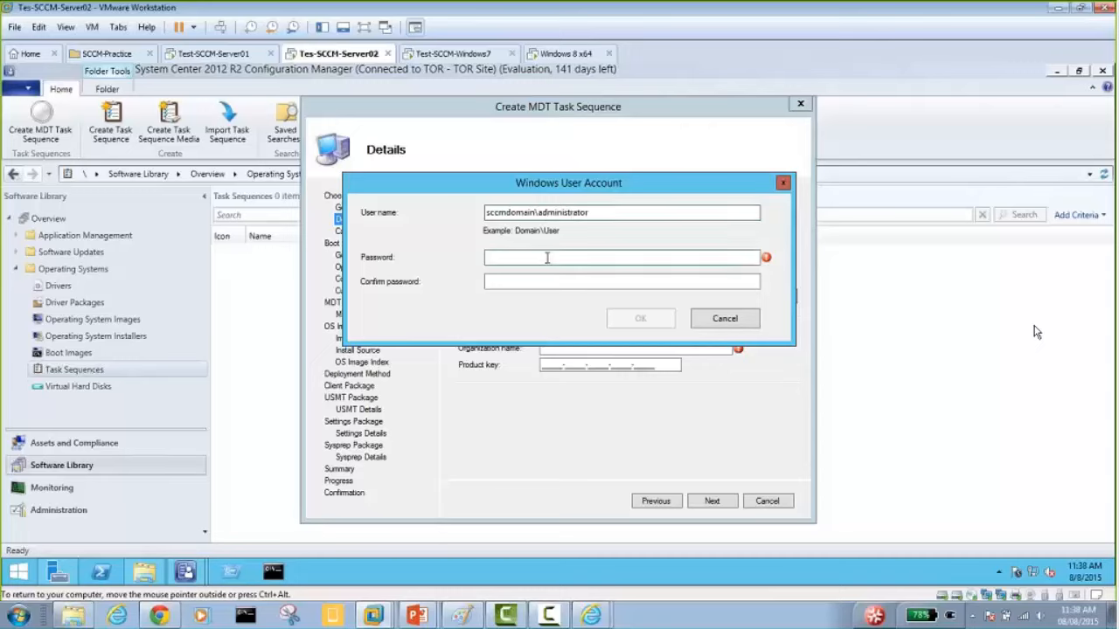
{"action": "left_click", "coordinate": [548, 257]}
Enter and confirm the domain-join account password, then apply the account
{"action": "type", "text": "•••••••••"}
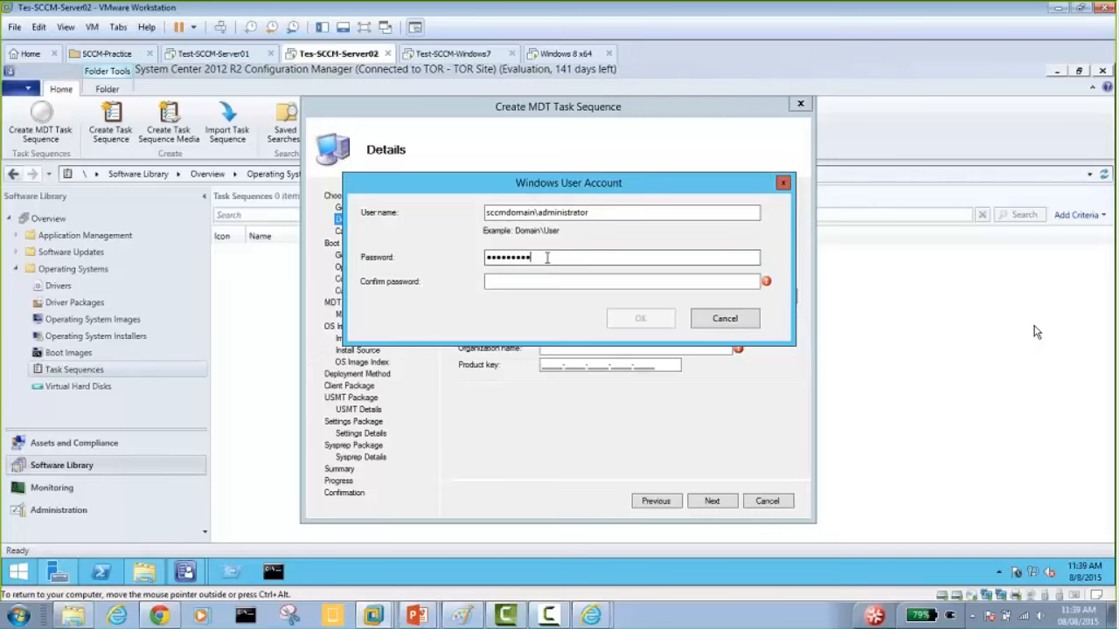
{"action": "key", "text": "BackSpace"}
{"action": "key", "text": "BackSpace"}
{"action": "key", "text": "BackSpace"}
{"action": "key", "text": "BackSpace"}
{"action": "key", "text": "BackSpace"}
{"action": "key", "text": "BackSpace"}
{"action": "key", "text": "BackSpace"}
{"action": "key", "text": "BackSpace"}
{"action": "key", "text": "BackSpace"}
{"action": "type", "text": "•••••••••"}
{"action": "key", "text": "Tab"}
{"action": "type", "text": "•••••"}
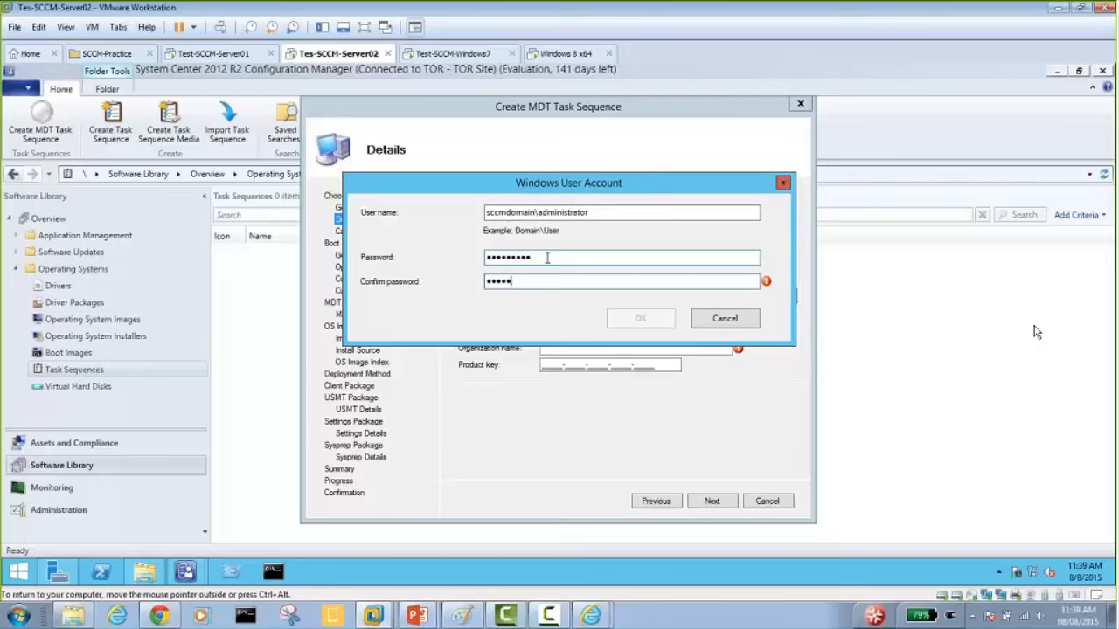
{"action": "type", "text": "•••••"}
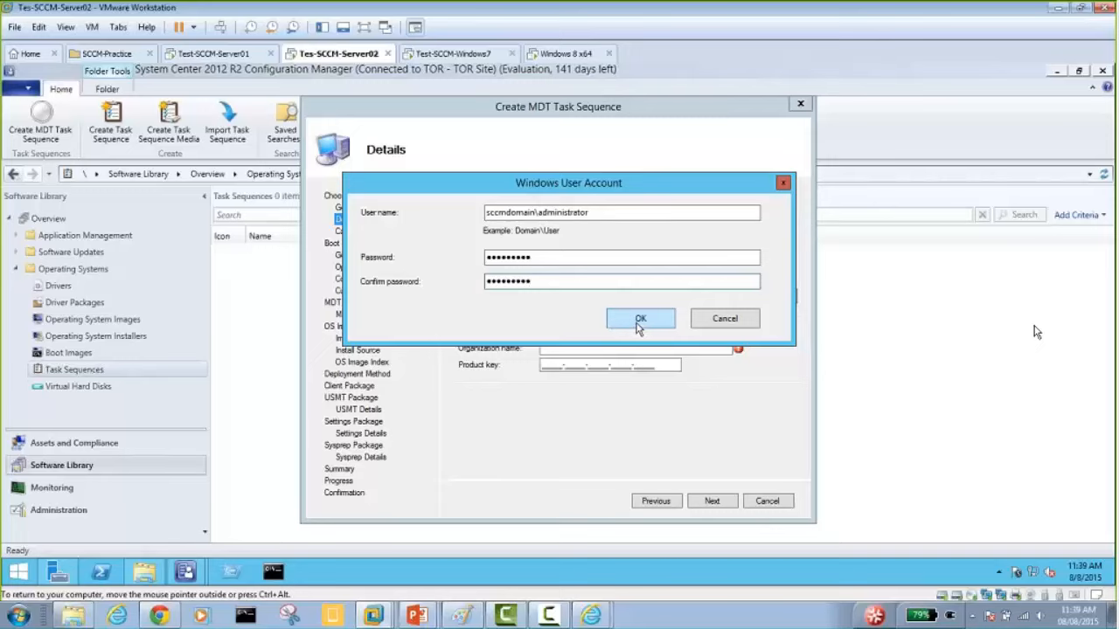
{"action": "left_click", "coordinate": [640, 320]}
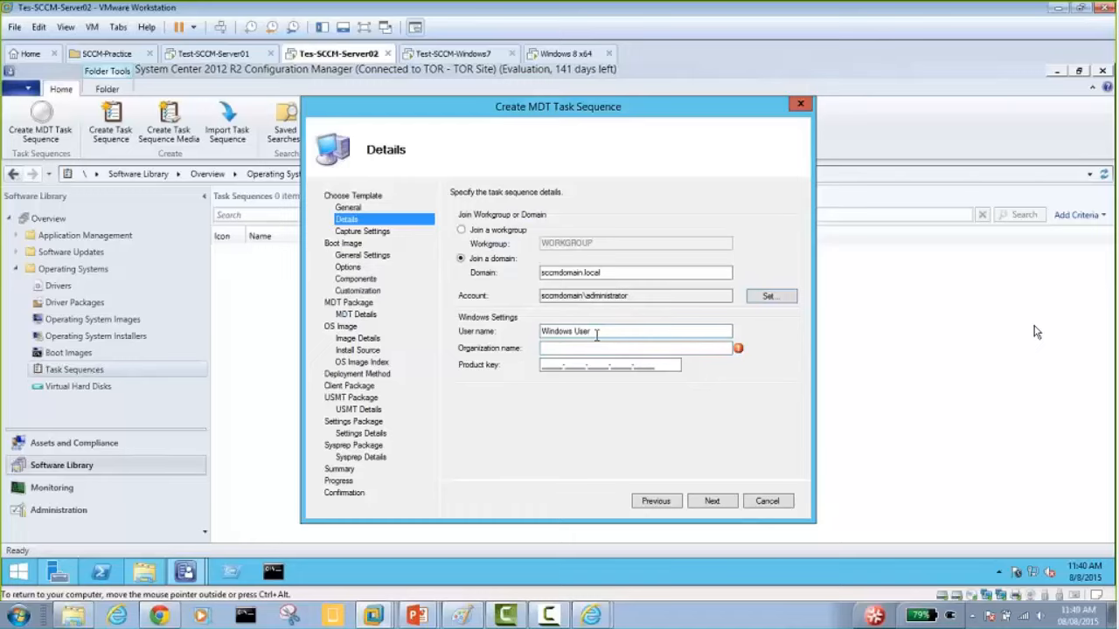
Set the Windows user name to ITUser01 and the organization name to MyDomain
{"action": "left_click_drag", "start_coordinate": [595, 331], "coordinate": [470, 347]}
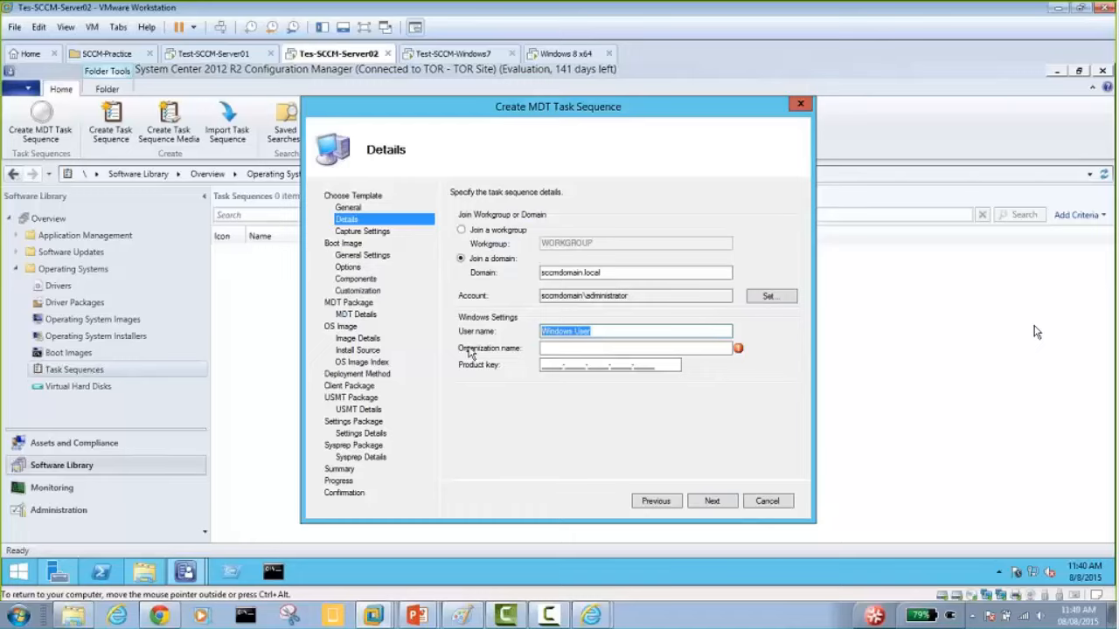
{"action": "type", "text": "IT Dept"}
{"action": "key", "text": "BackSpace"}
{"action": "key", "text": "BackSpace"}
{"action": "key", "text": "BackSpace"}
{"action": "key", "text": "BackSpace"}
{"action": "key", "text": "BackSpace"}
{"action": "type", "text": "User01"}
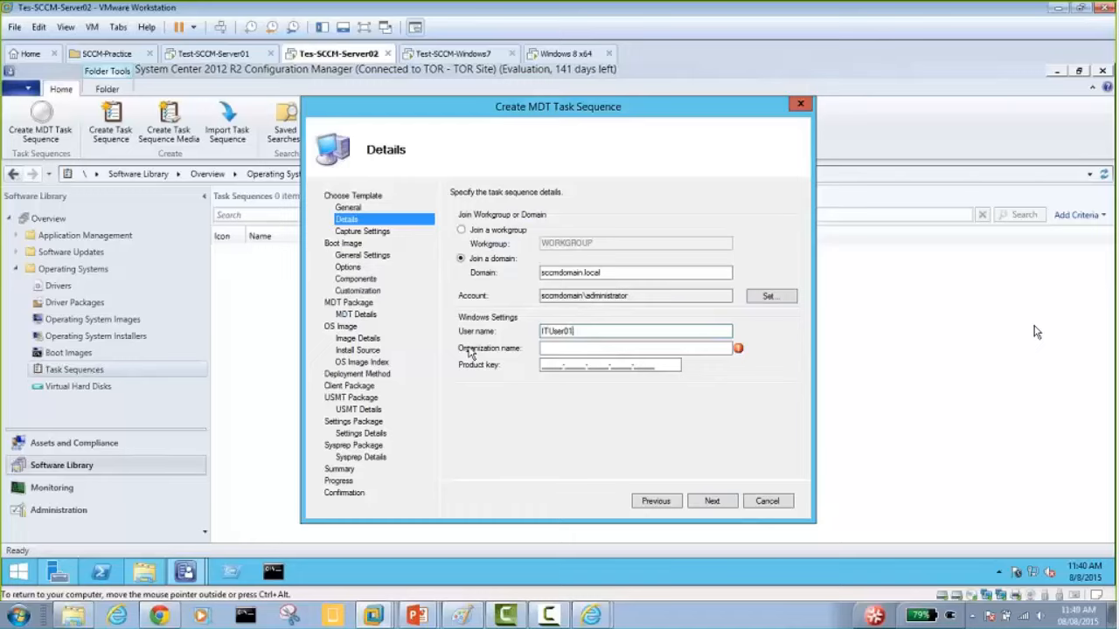
{"action": "left_click", "coordinate": [557, 348]}
{"action": "type", "text": "MyDomain"}
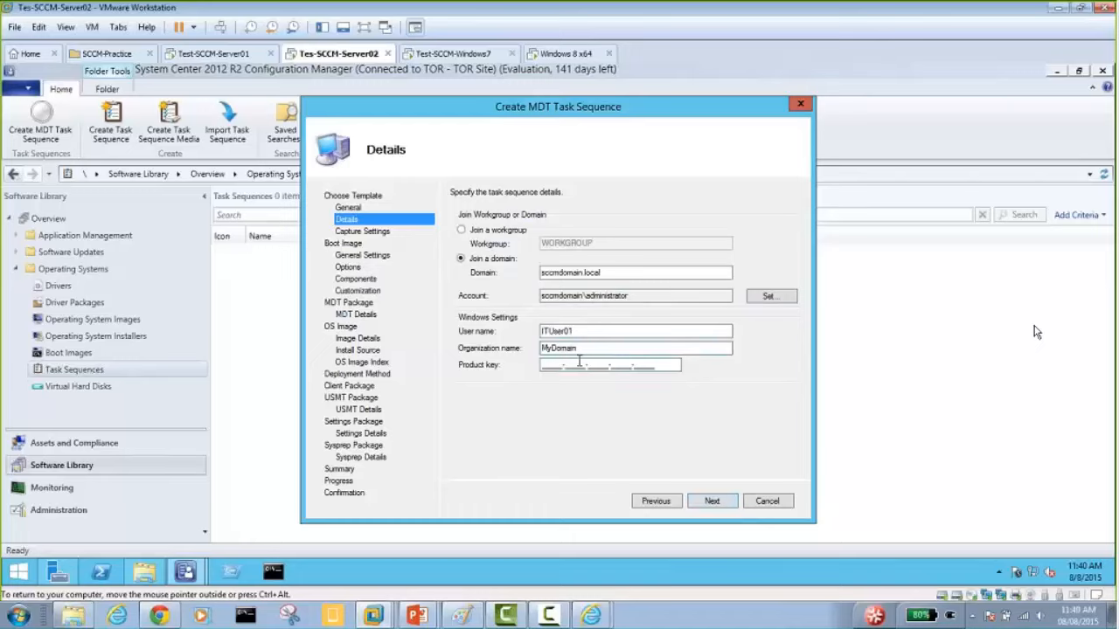
Leave Capture Settings at never capturing an image and proceed to the Boot Image page
{"action": "left_click", "coordinate": [713, 502]}
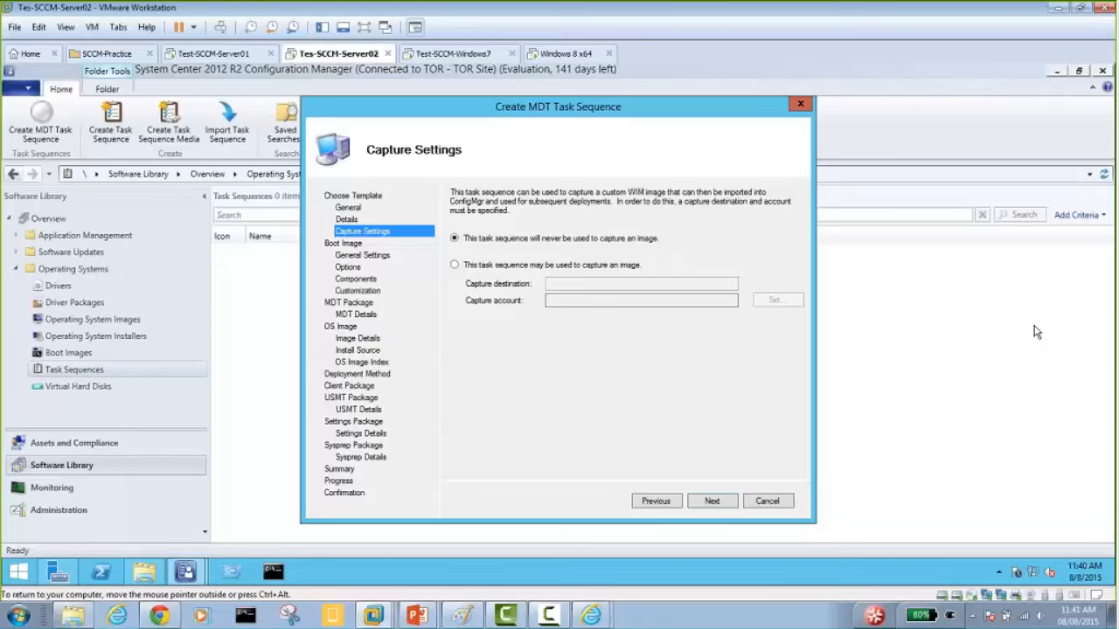
{"action": "left_click", "coordinate": [711, 503]}
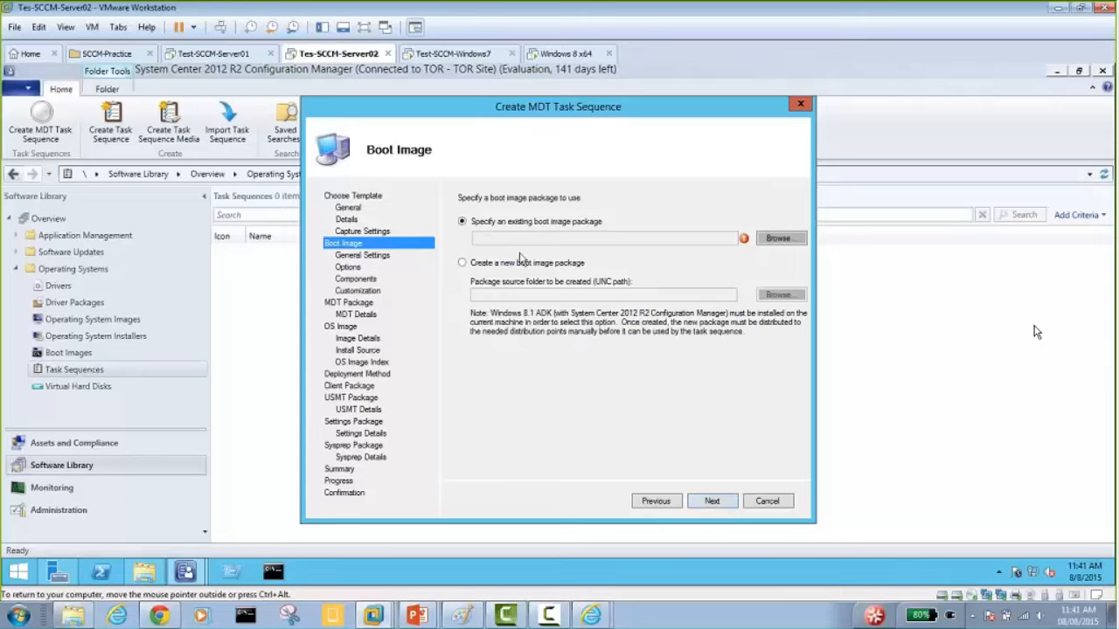
{"action": "left_click", "coordinate": [655, 502]}
{"action": "left_click", "coordinate": [656, 503]}
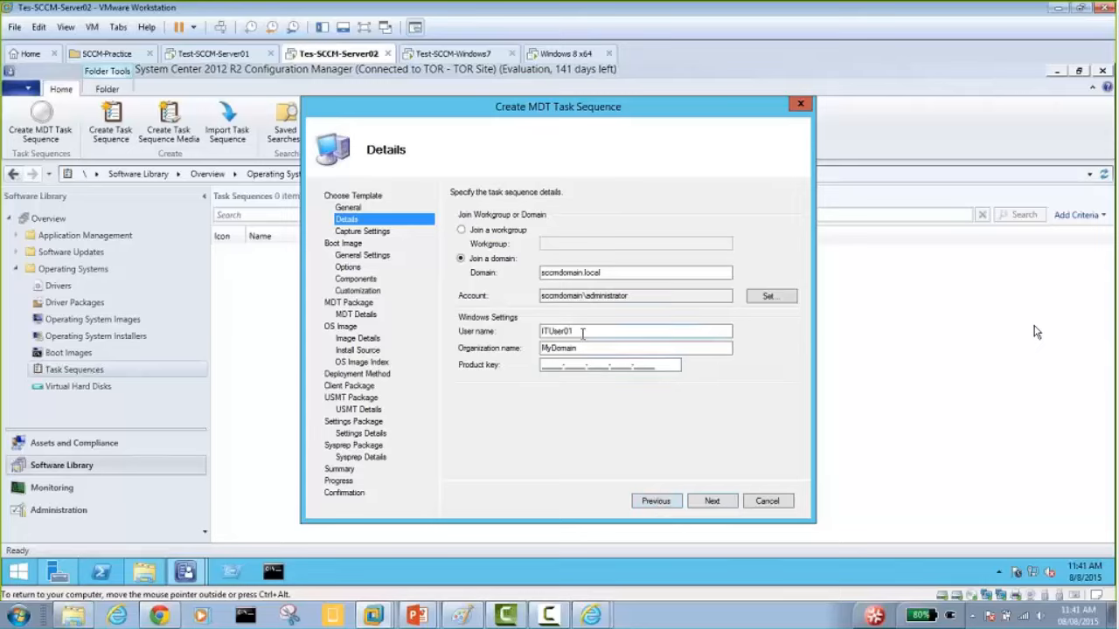
{"action": "left_click", "coordinate": [544, 349]}
{"action": "left_click", "coordinate": [712, 503]}
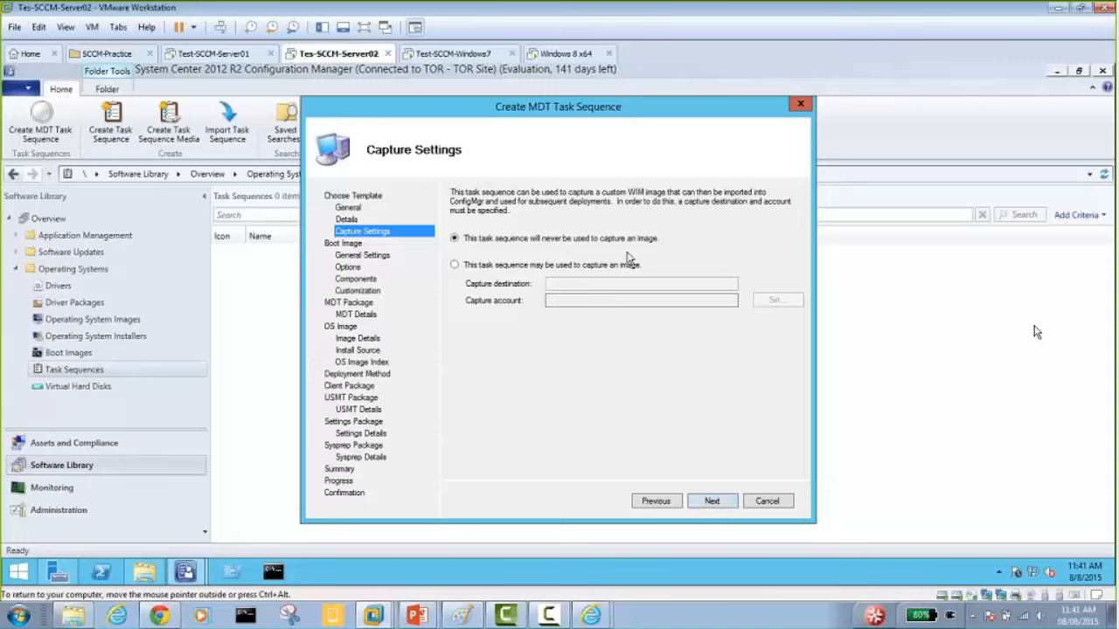
{"action": "left_click", "coordinate": [711, 502]}
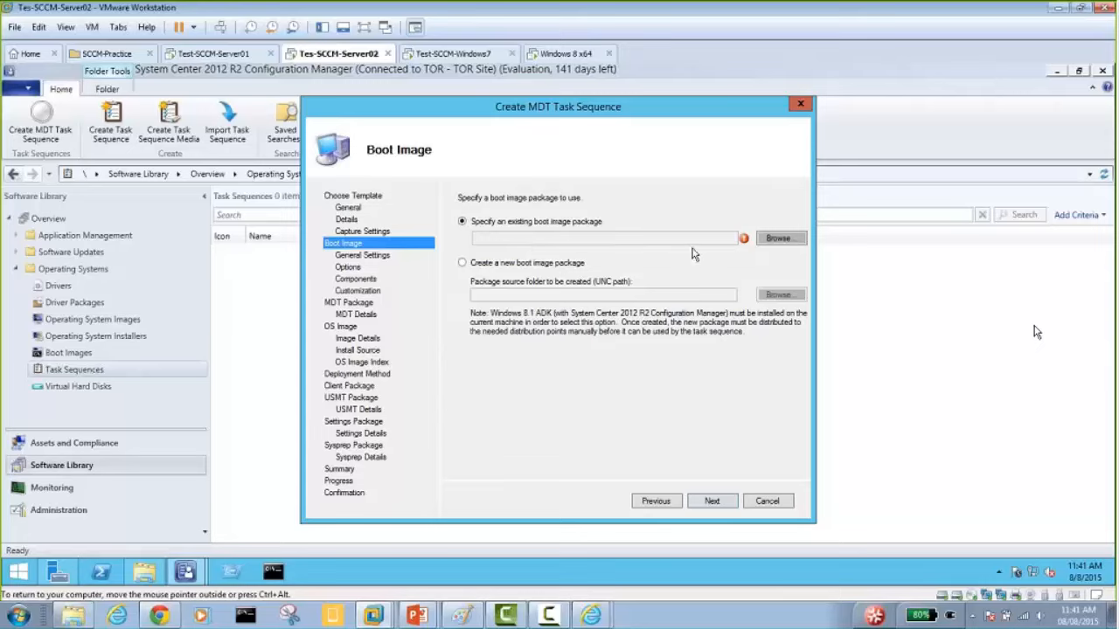
Use the existing Boot image (x64) package as the task sequence boot image
{"action": "left_click", "coordinate": [778, 240]}
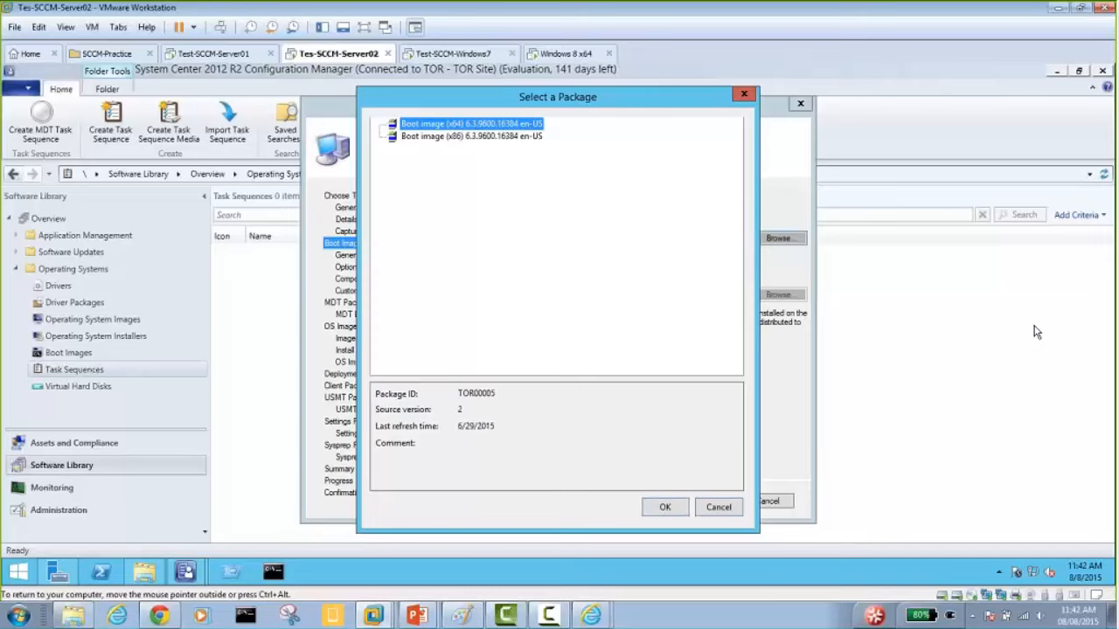
{"action": "left_click", "coordinate": [667, 508]}
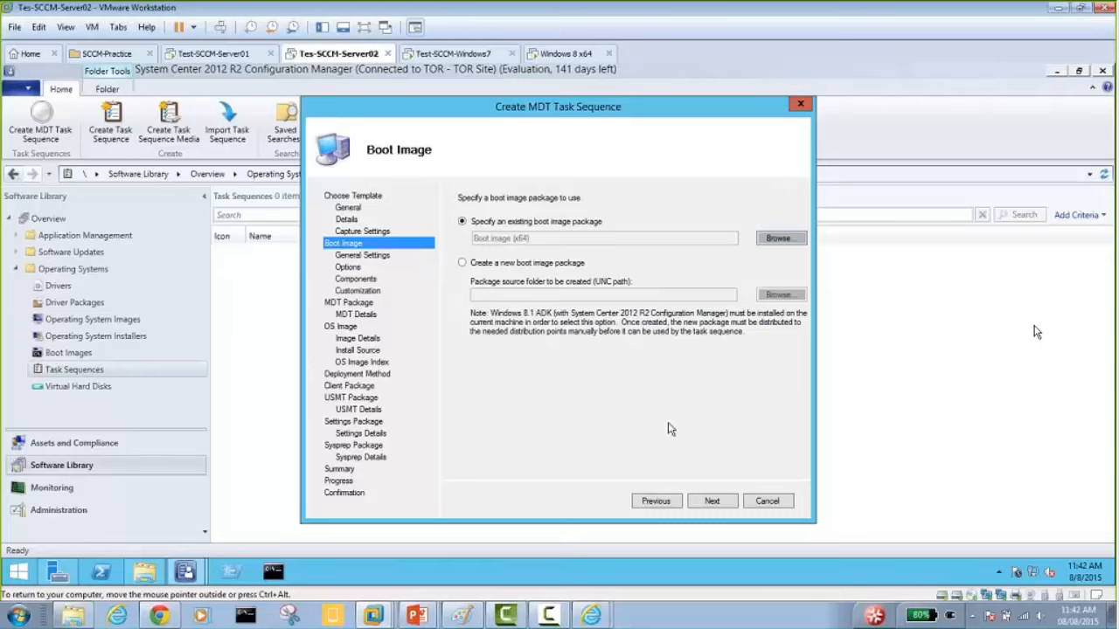
Check existing MDT packages, then choose to create a new Microsoft Deployment Toolkit Files package
{"action": "left_click", "coordinate": [712, 503]}
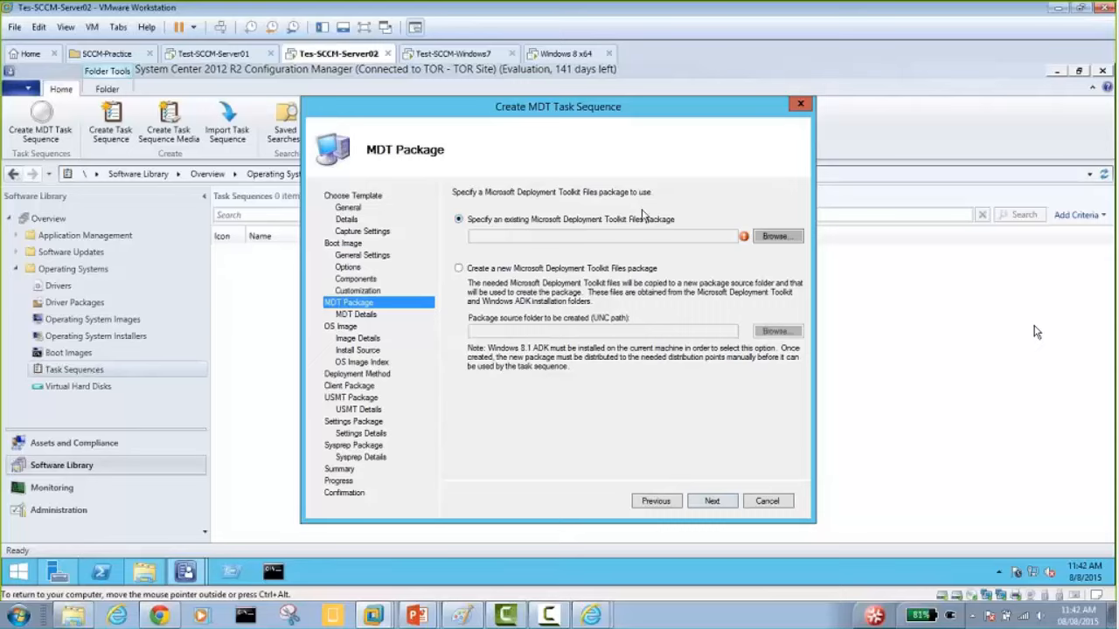
{"action": "left_click", "coordinate": [789, 240]}
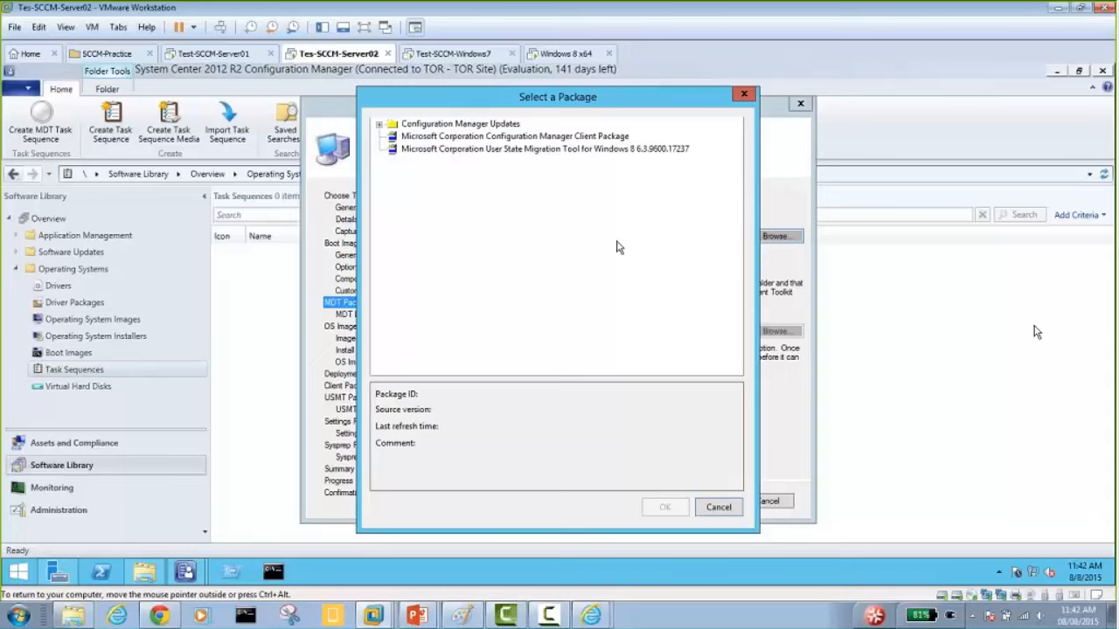
{"action": "left_click", "coordinate": [719, 511]}
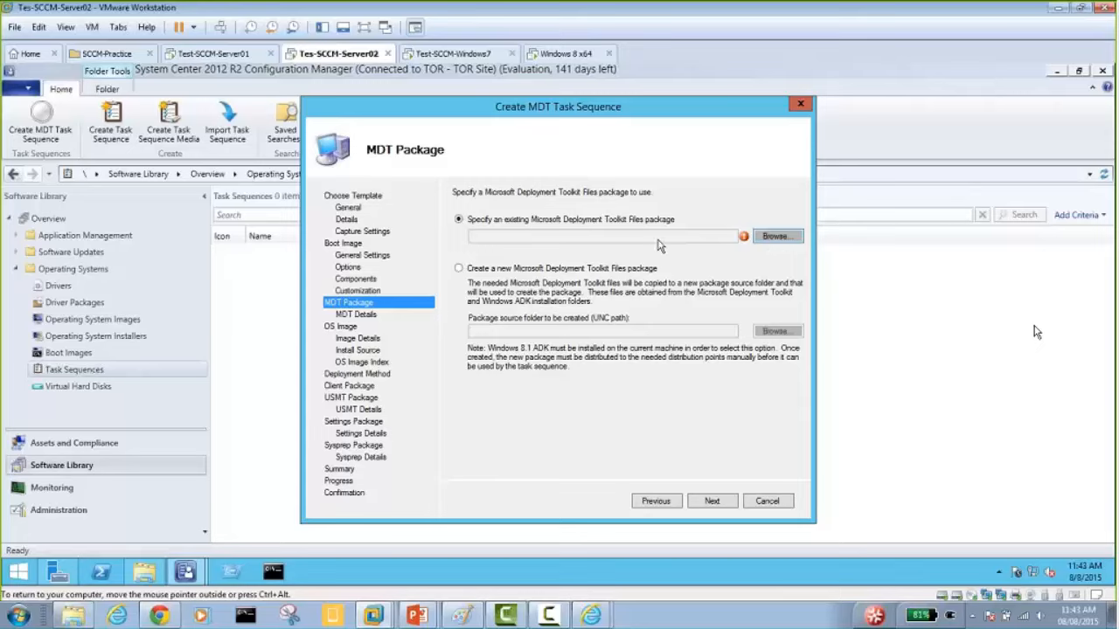
{"action": "left_click", "coordinate": [507, 271]}
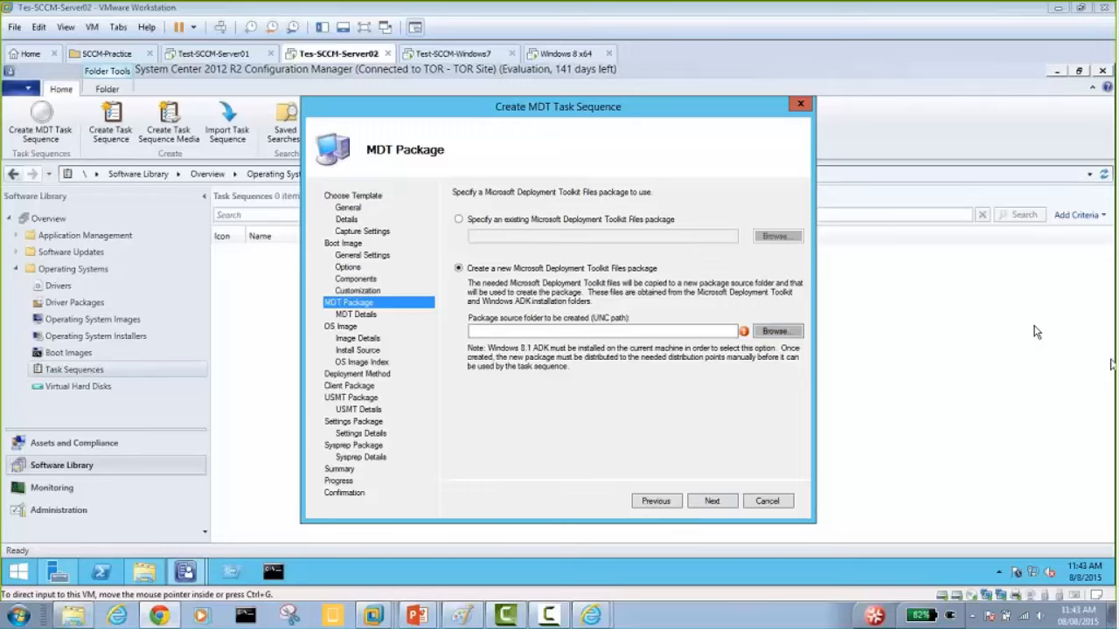
Start the MDT package source path as \\sccm-server02 and browse for its folder
{"action": "left_click", "coordinate": [692, 332]}
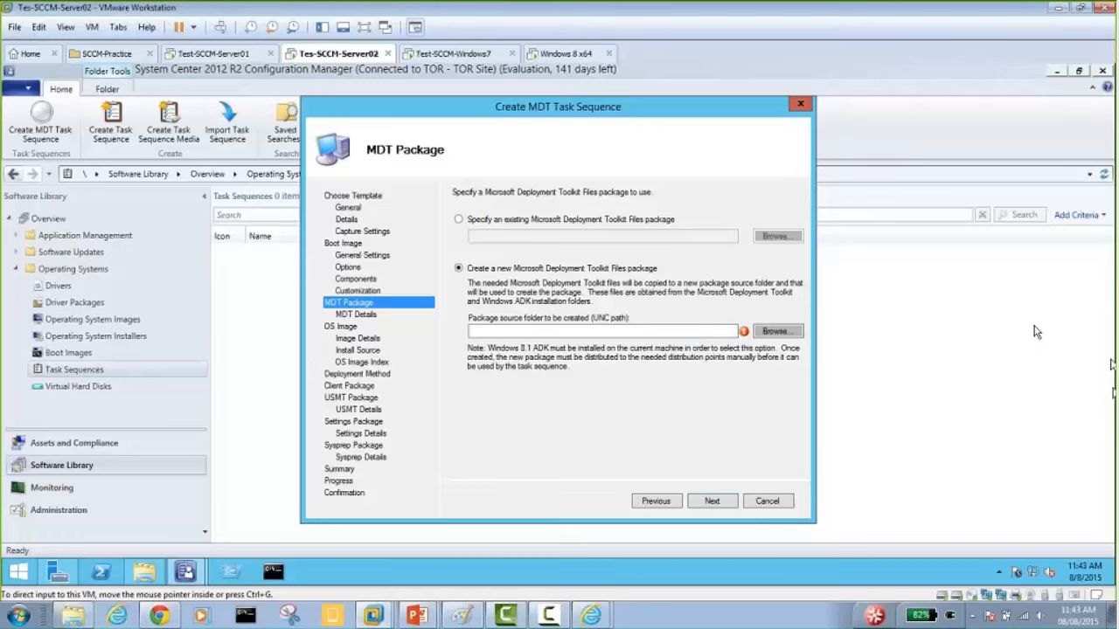
{"action": "left_click", "coordinate": [551, 332]}
{"action": "type", "text": "\\\\"}
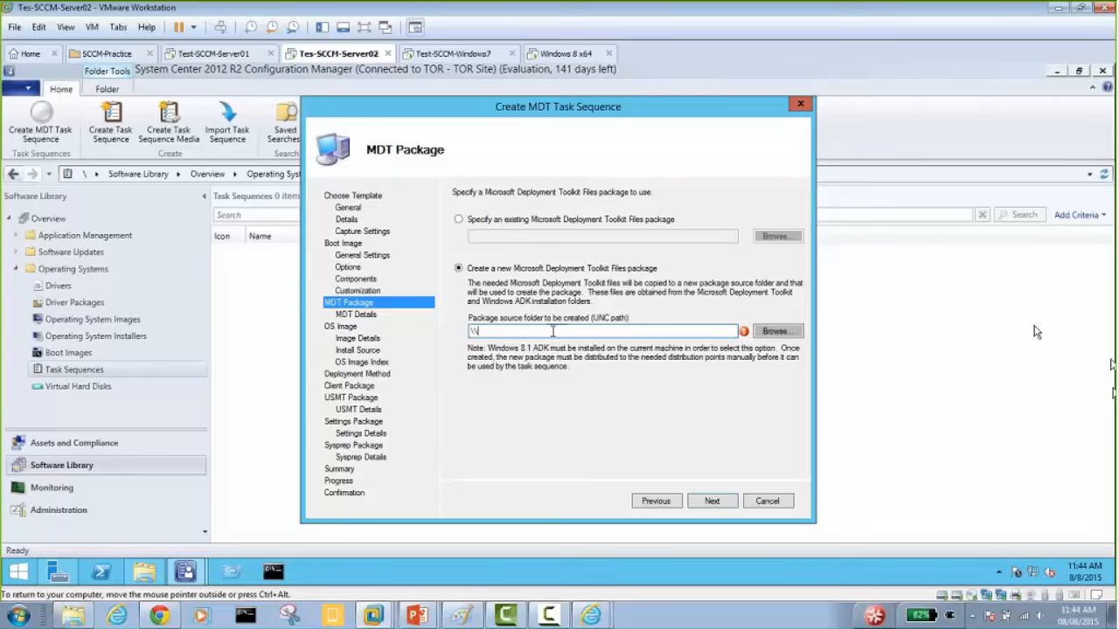
{"action": "type", "text": "sccm-server02"}
{"action": "left_click", "coordinate": [770, 331]}
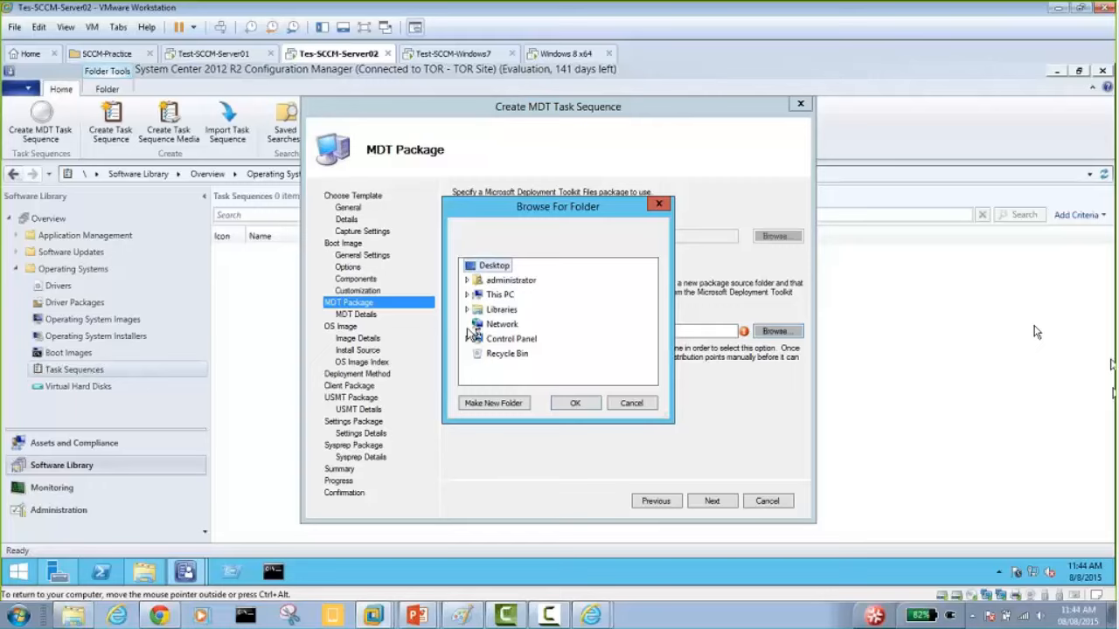
In File Explorer, browse to the empty \\sccm-server02\Deployment\MDT folder and select its full path
{"action": "left_click", "coordinate": [144, 570]}
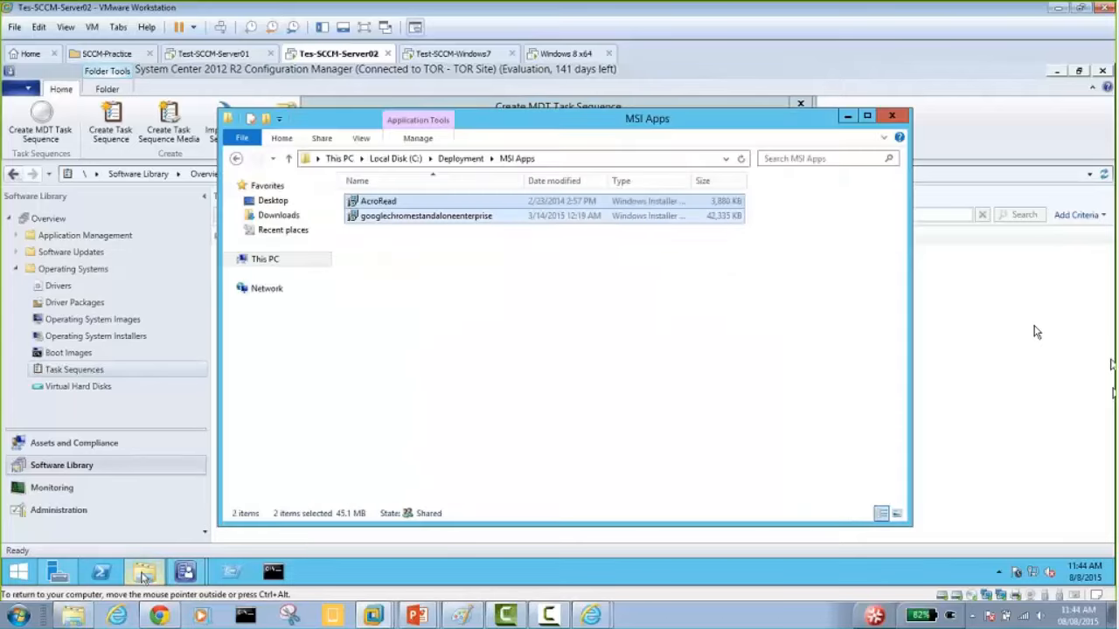
{"action": "left_click", "coordinate": [566, 155]}
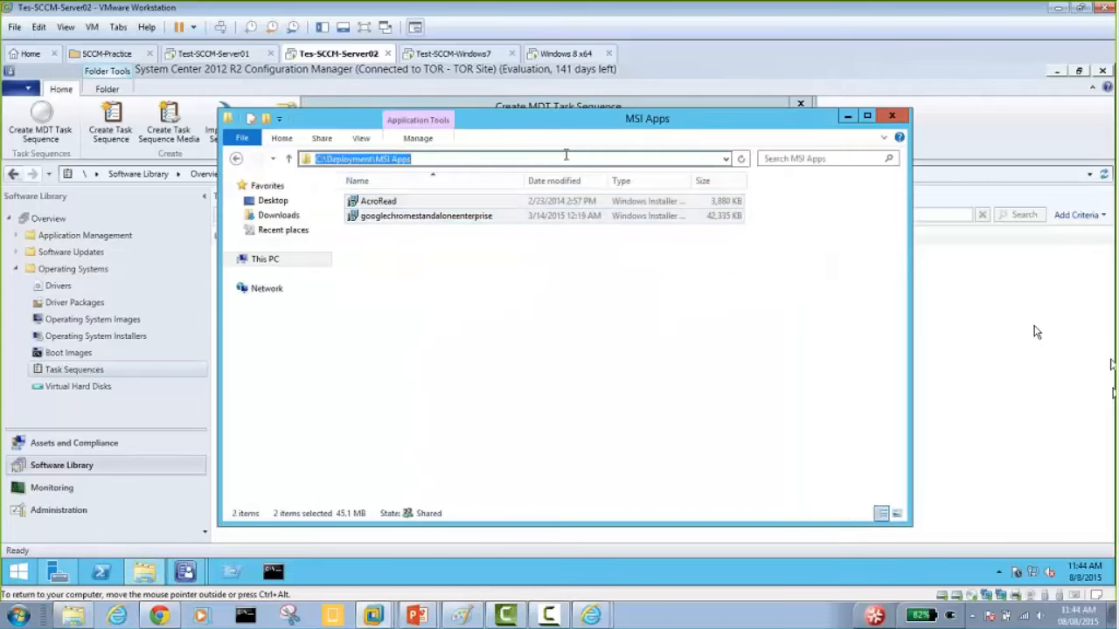
{"action": "left_click", "coordinate": [565, 155]}
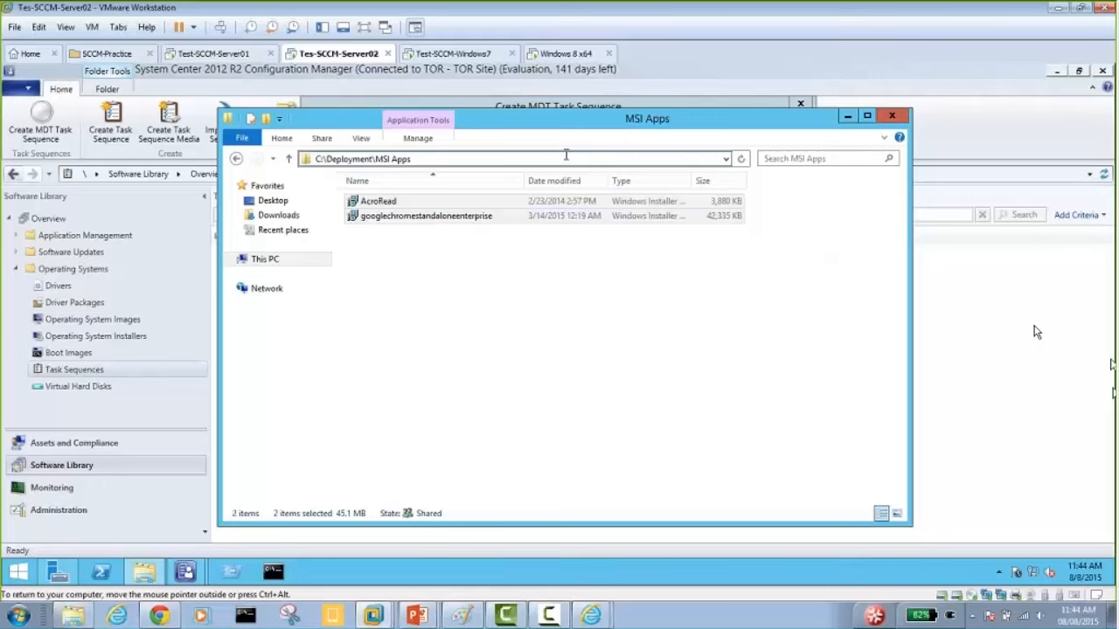
{"action": "key", "text": "BackSpace"}
{"action": "key", "text": "BackSpace"}
{"action": "key", "text": "BackSpace"}
{"action": "key", "text": "BackSpace"}
{"action": "key", "text": "BackSpace"}
{"action": "key", "text": "BackSpace"}
{"action": "key", "text": "BackSpace"}
{"action": "key", "text": "BackSpace"}
{"action": "key", "text": "BackSpace"}
{"action": "key", "text": "BackSpace"}
{"action": "key", "text": "BackSpace"}
{"action": "key", "text": "BackSpace"}
{"action": "key", "text": "BackSpace"}
{"action": "key", "text": "BackSpace"}
{"action": "key", "text": "BackSpace"}
{"action": "key", "text": "BackSpace"}
{"action": "key", "text": "BackSpace"}
{"action": "key", "text": "BackSpace"}
{"action": "key", "text": "BackSpace"}
{"action": "key", "text": "BackSpace"}
{"action": "key", "text": "BackSpace"}
{"action": "key", "text": "BackSpace"}
{"action": "type", "text": "\\\\"}
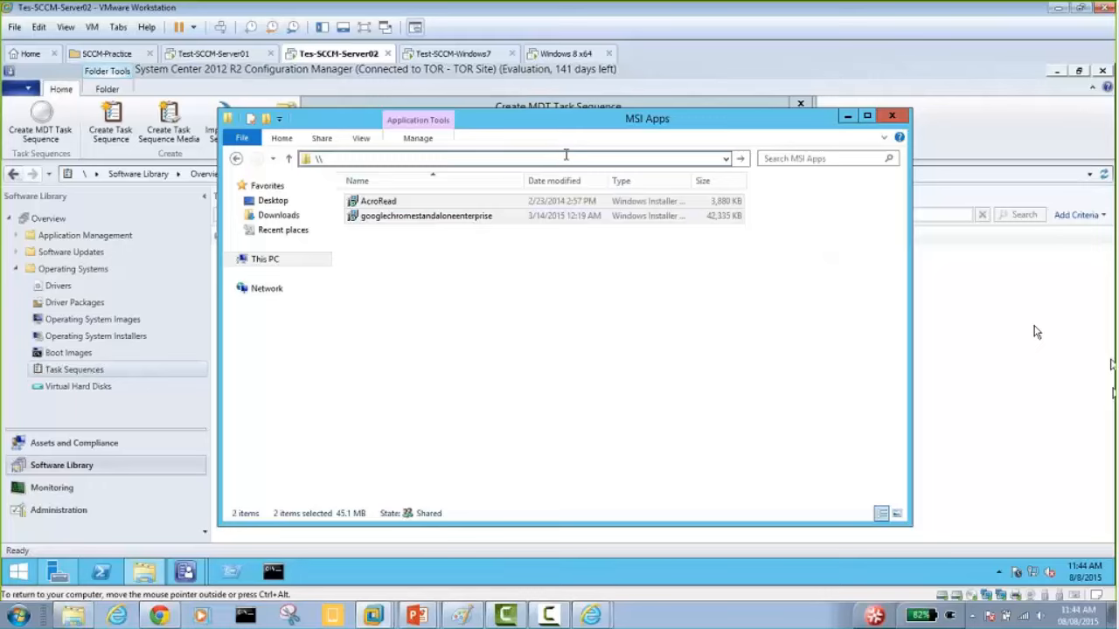
{"action": "type", "text": "sccm-server02\\"}
{"action": "key", "text": "Return"}
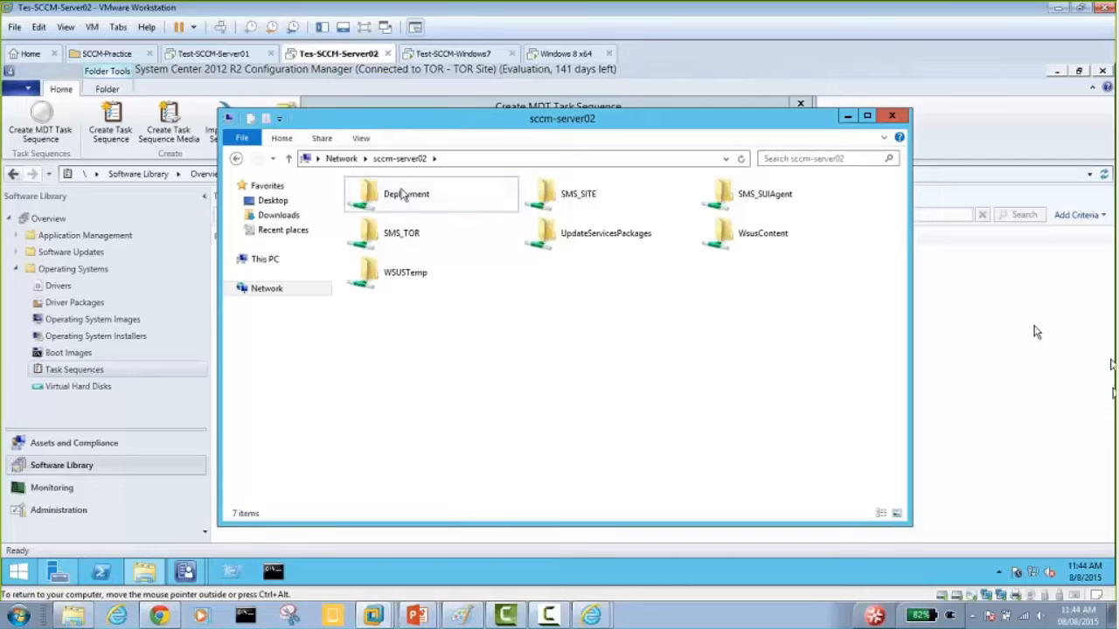
{"action": "double_click", "coordinate": [403, 192]}
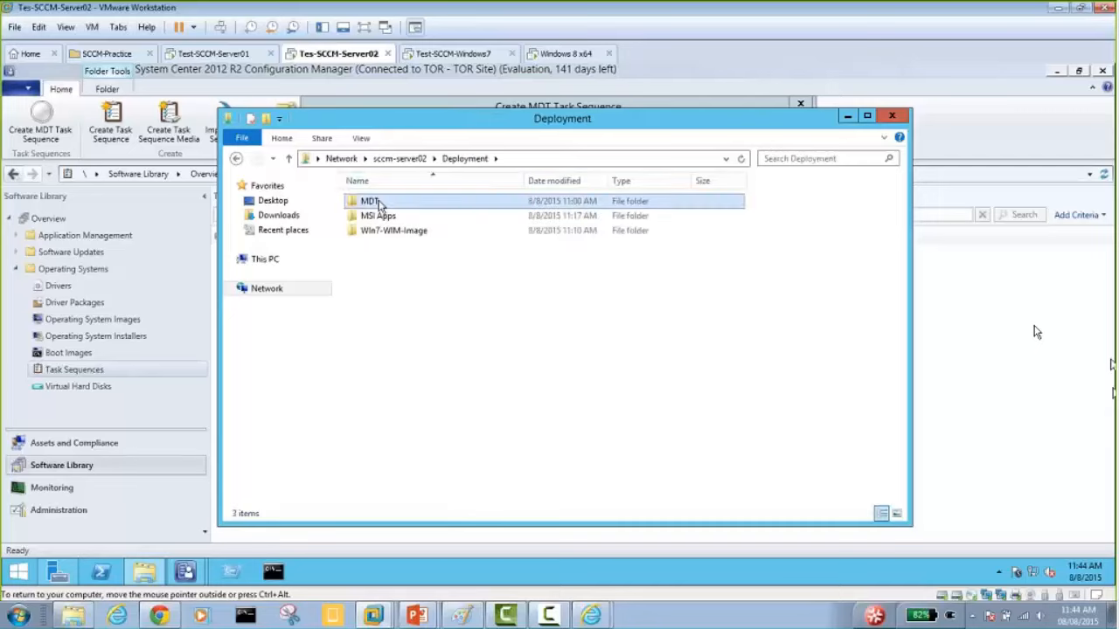
{"action": "double_click", "coordinate": [371, 202]}
{"action": "left_click", "coordinate": [564, 158]}
{"action": "key", "text": "ctrl+c"}
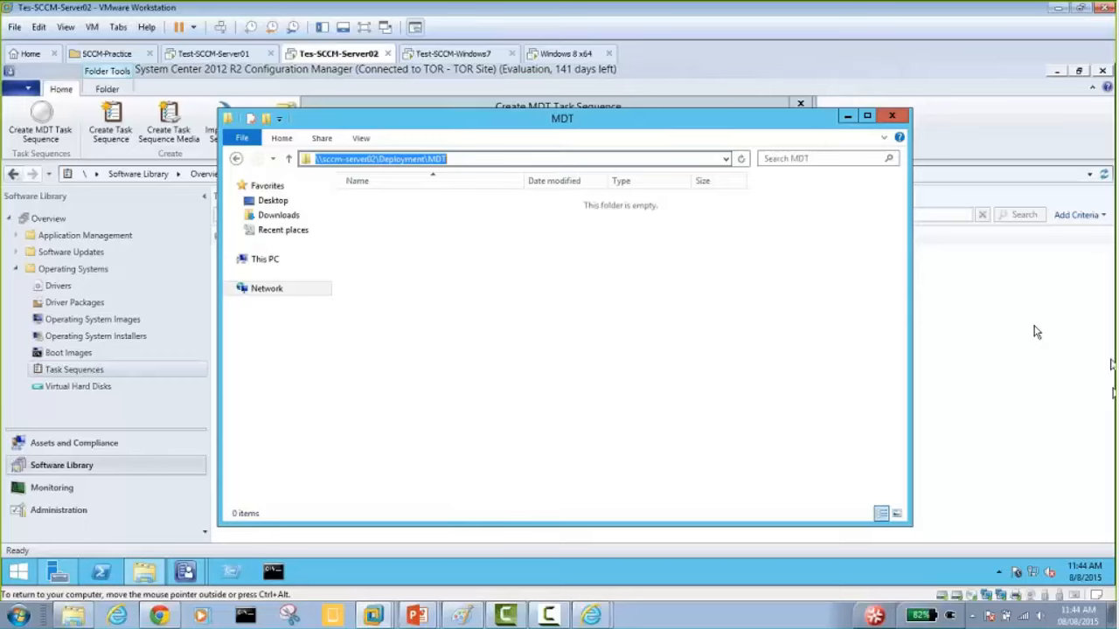
{"action": "left_click", "coordinate": [846, 116]}
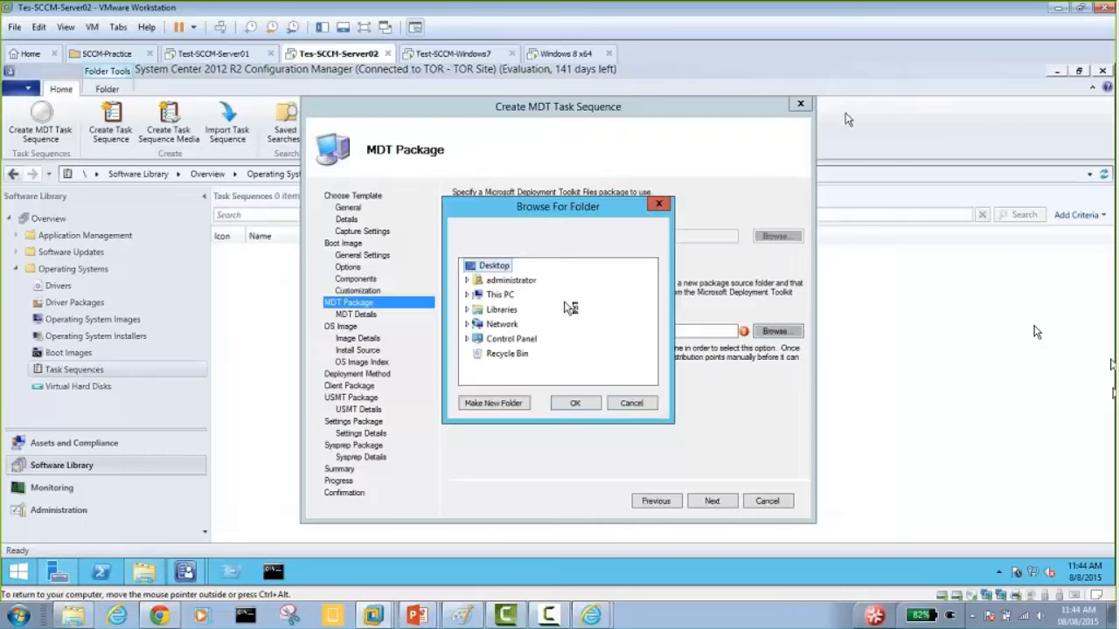
Paste \\sccm-server02\Deployment\MDT as the MDT package source folder and advance to MDT Details
{"action": "left_click", "coordinate": [631, 404]}
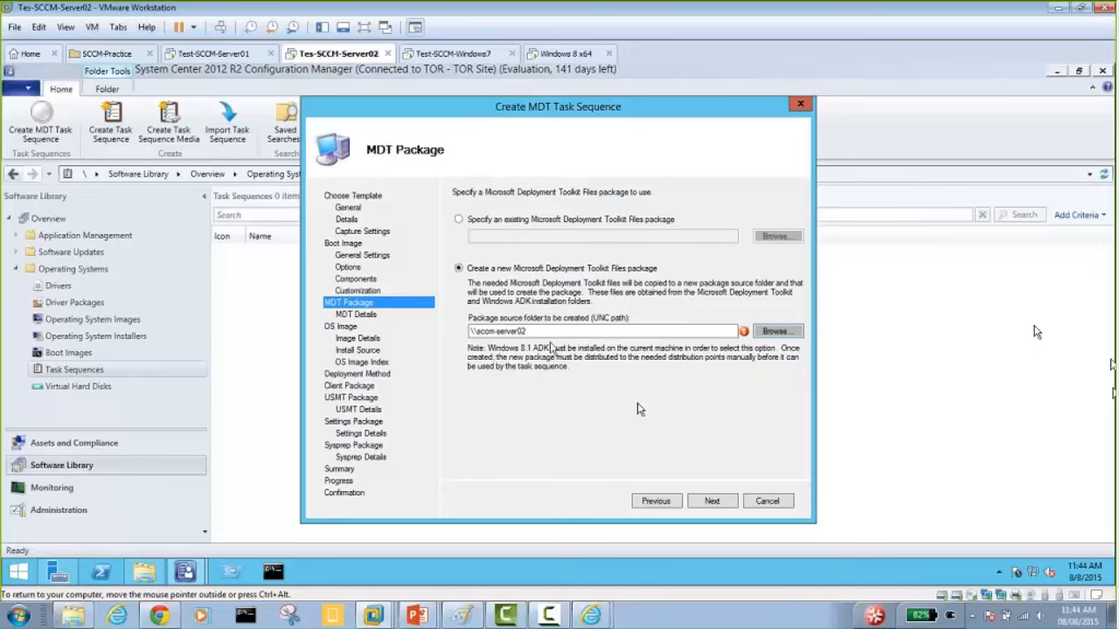
{"action": "left_click_drag", "start_coordinate": [546, 333], "coordinate": [401, 333]}
{"action": "key", "text": "ctrl+v"}
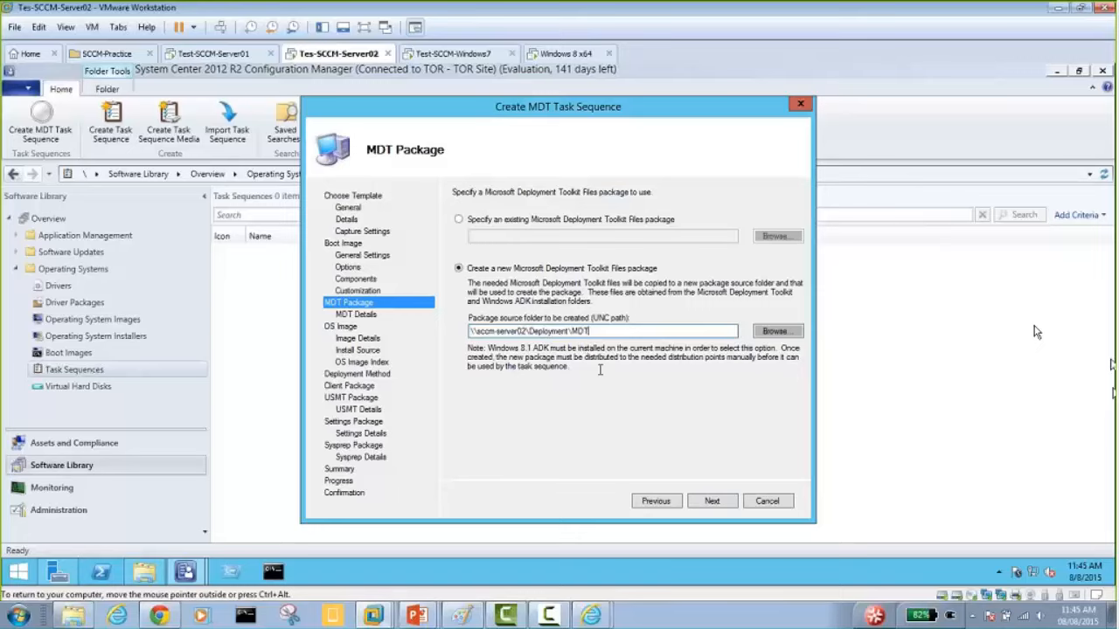
{"action": "left_click", "coordinate": [710, 504]}
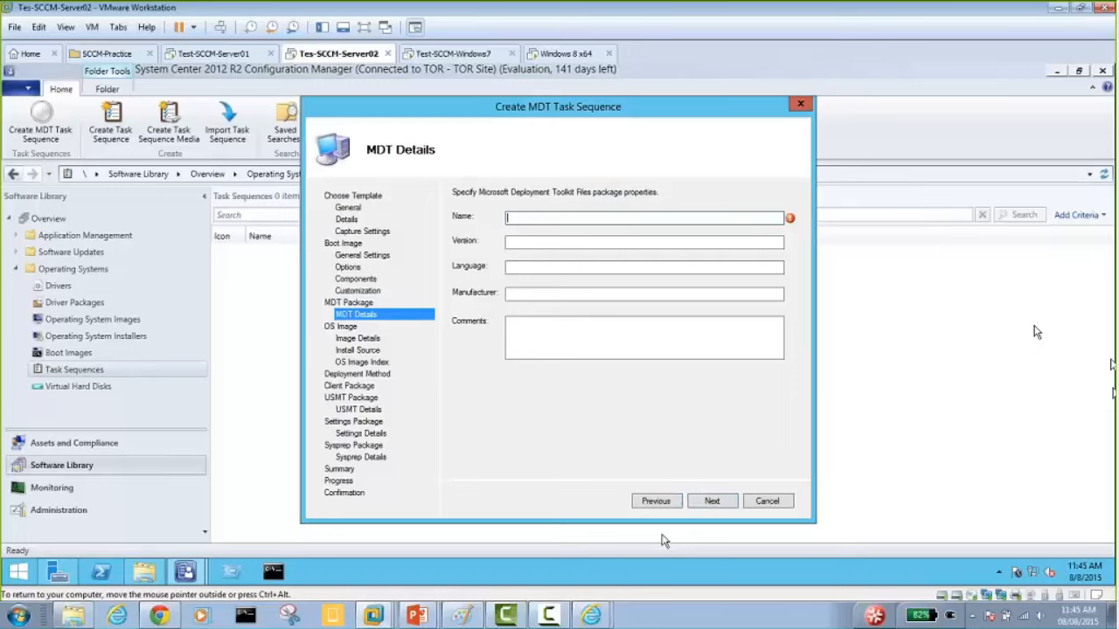
{"action": "left_click", "coordinate": [656, 502]}
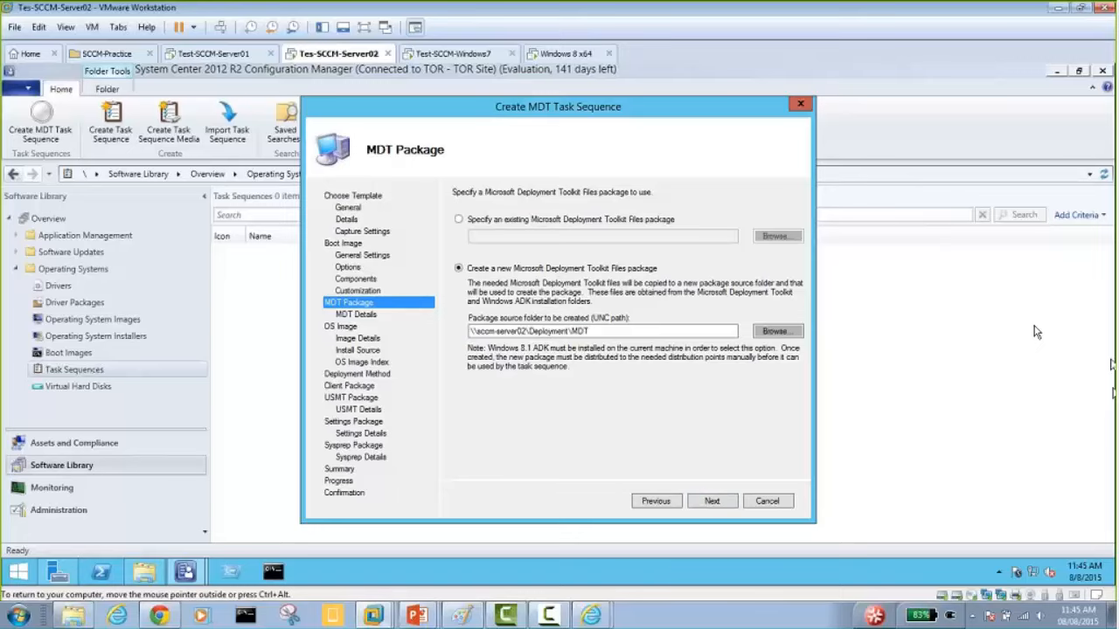
{"action": "left_click", "coordinate": [711, 504]}
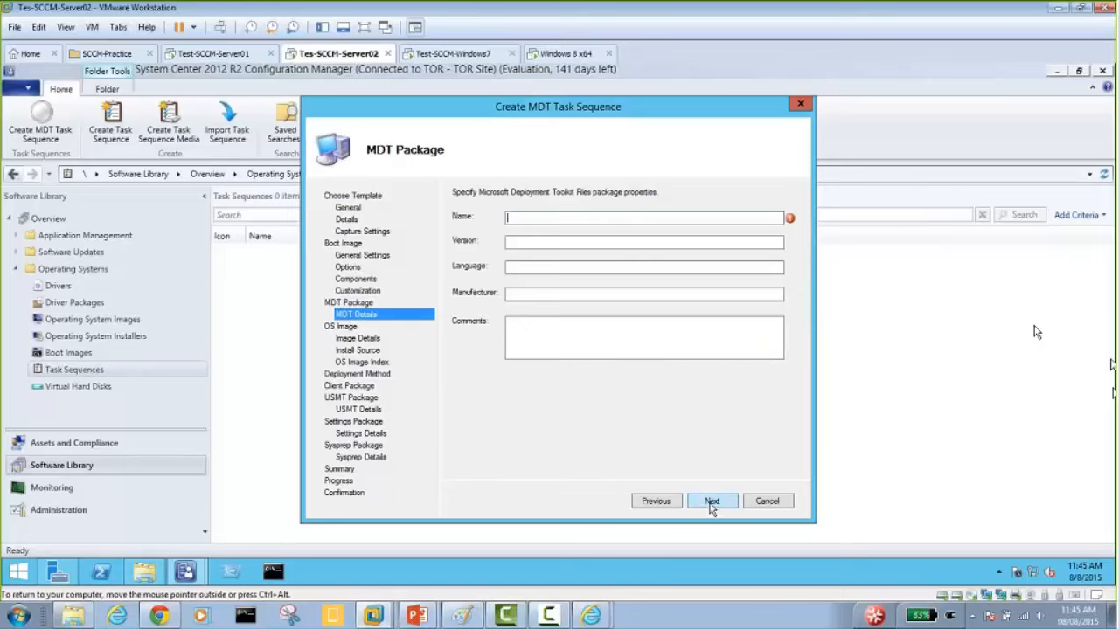
{"action": "type", "text": "MDT Files "}
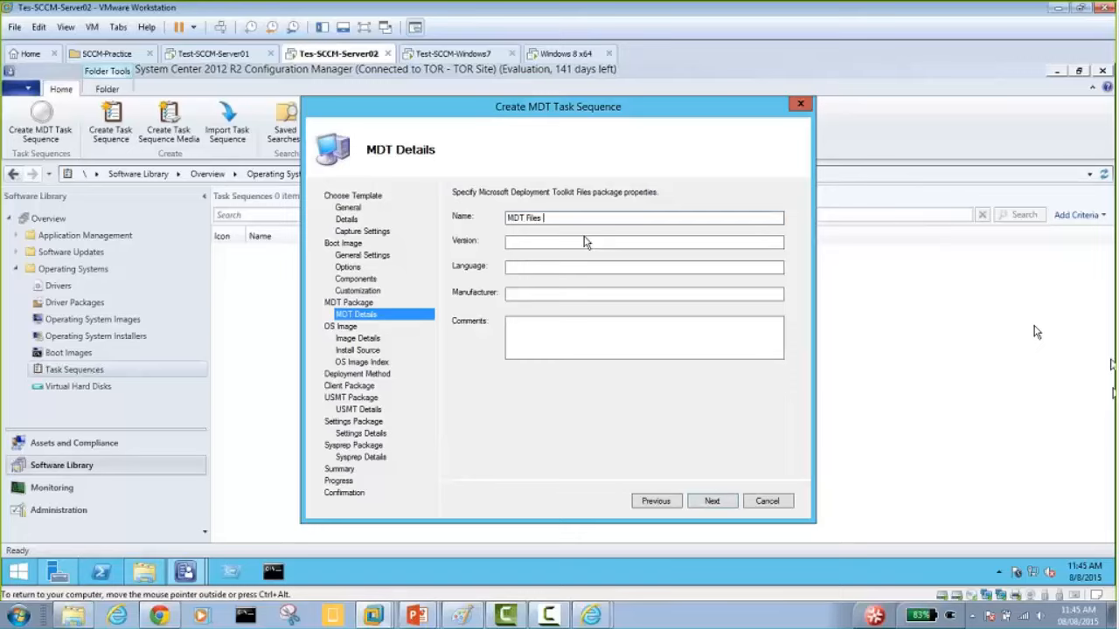
{"action": "type", "text": "Package"}
{"action": "left_click", "coordinate": [653, 504]}
{"action": "left_click", "coordinate": [652, 503]}
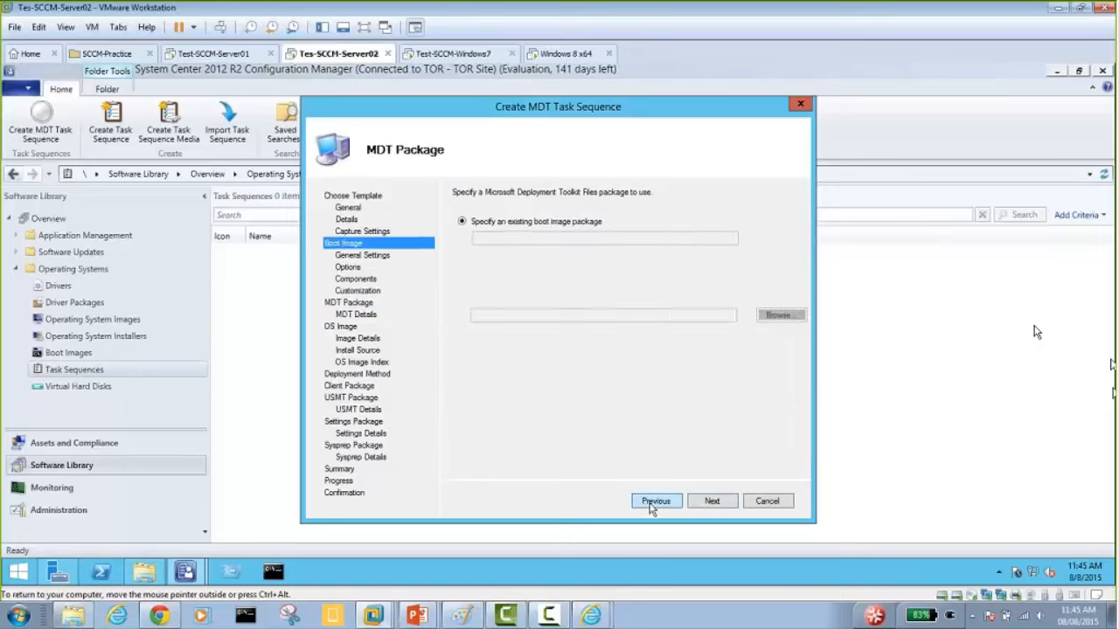
{"action": "left_click", "coordinate": [652, 504]}
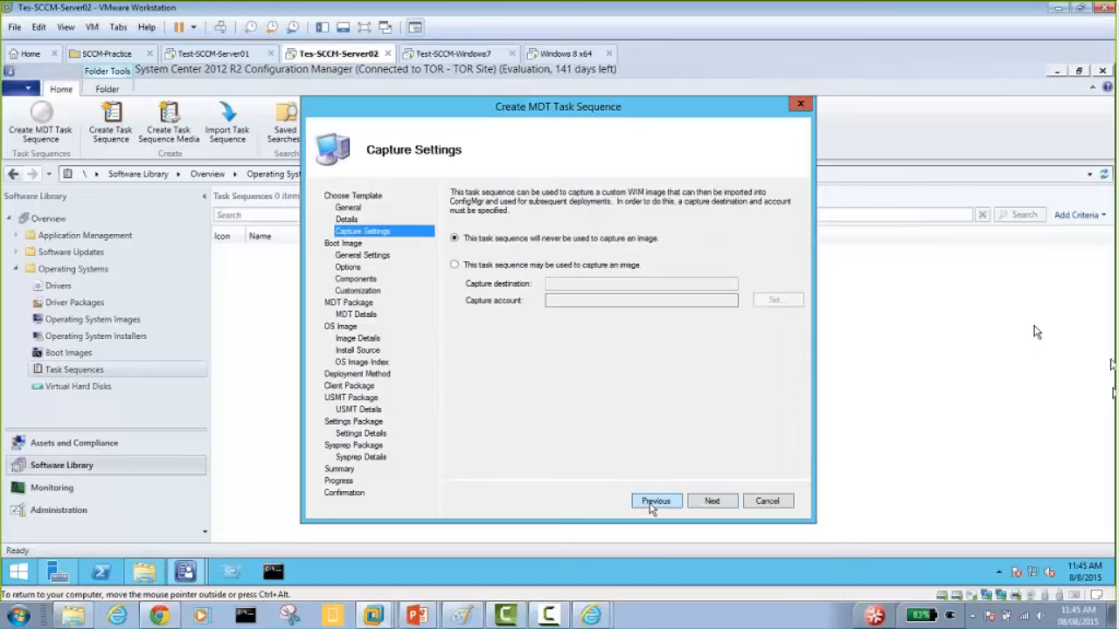
{"action": "left_click", "coordinate": [712, 502]}
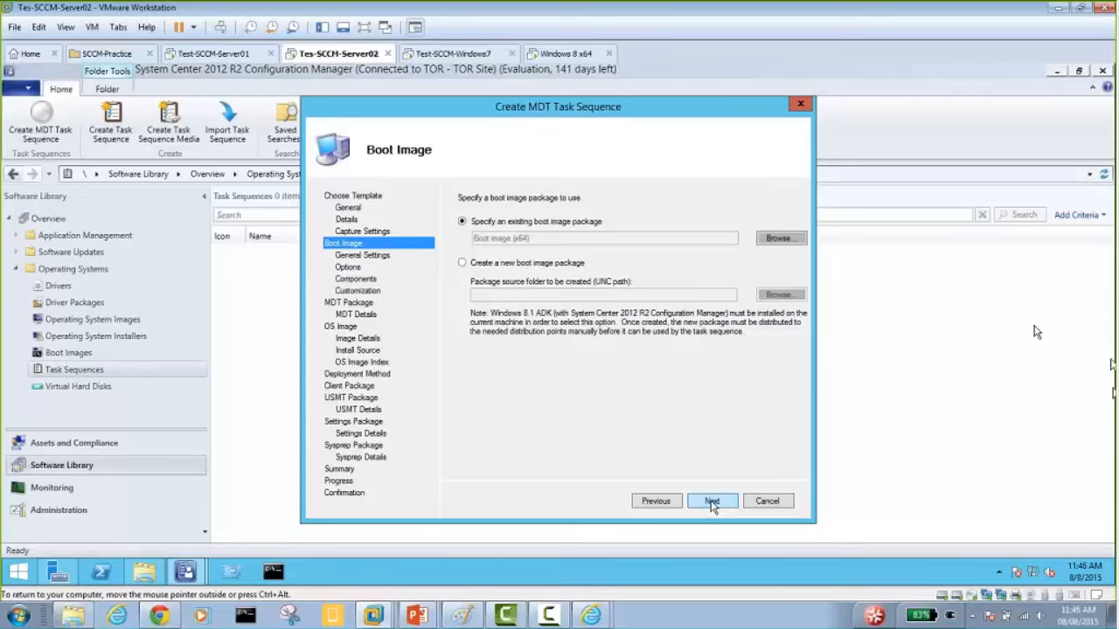
{"action": "left_click", "coordinate": [712, 503]}
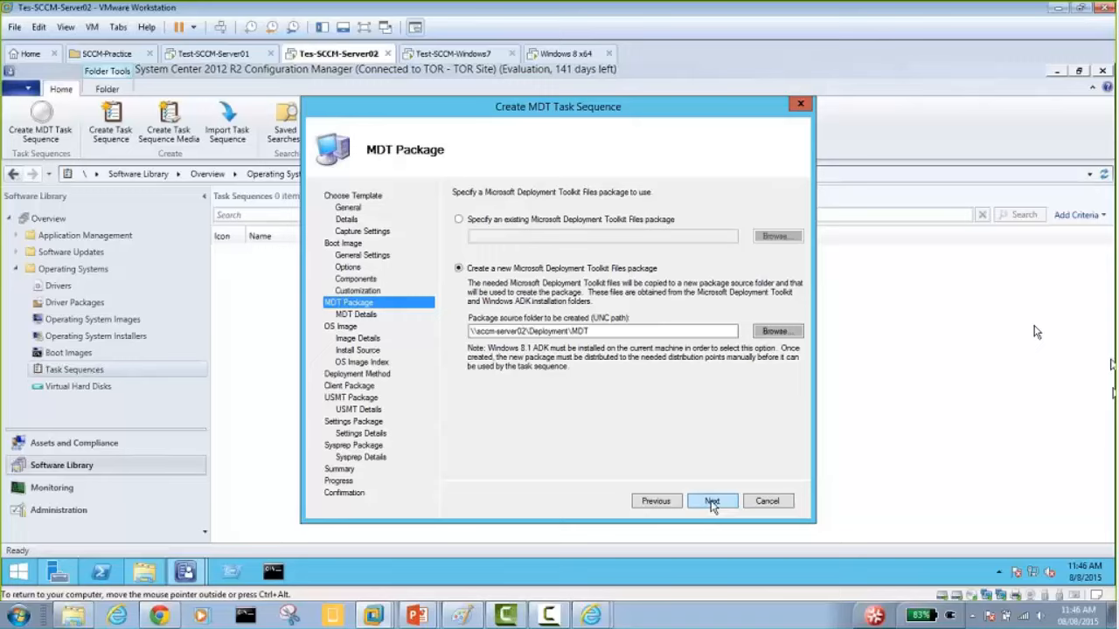
{"action": "left_click", "coordinate": [656, 501]}
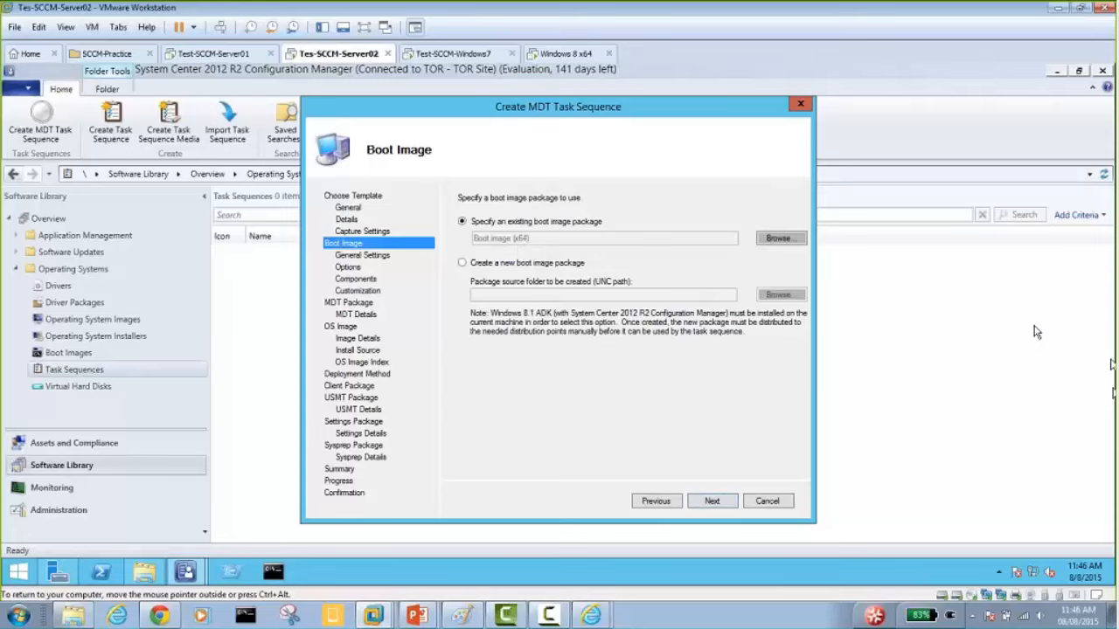
{"action": "left_click", "coordinate": [776, 240]}
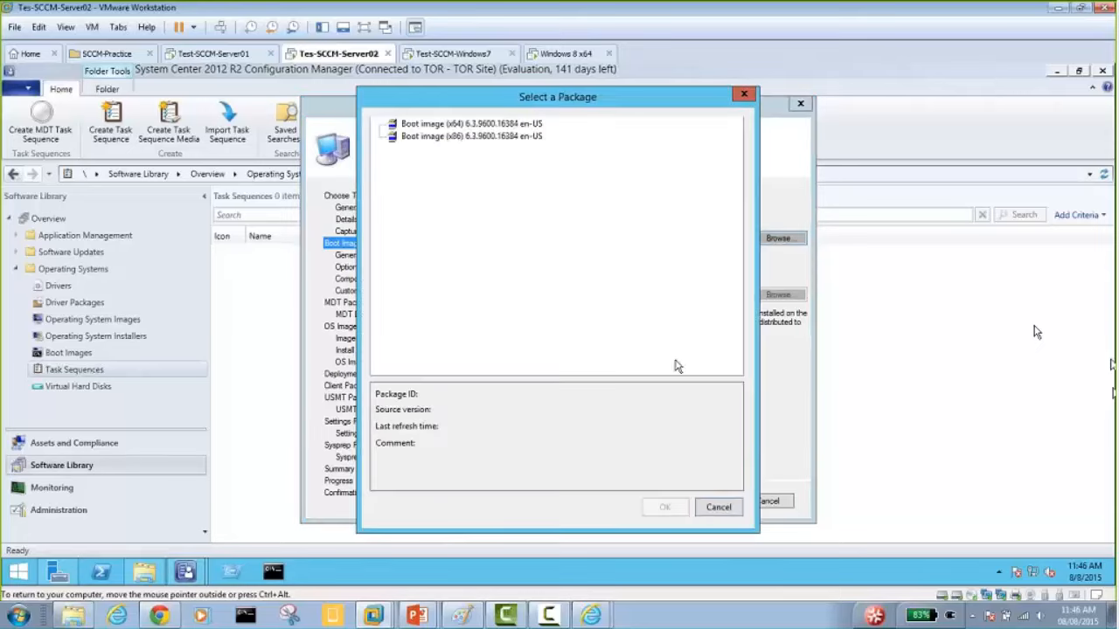
{"action": "left_click", "coordinate": [719, 507]}
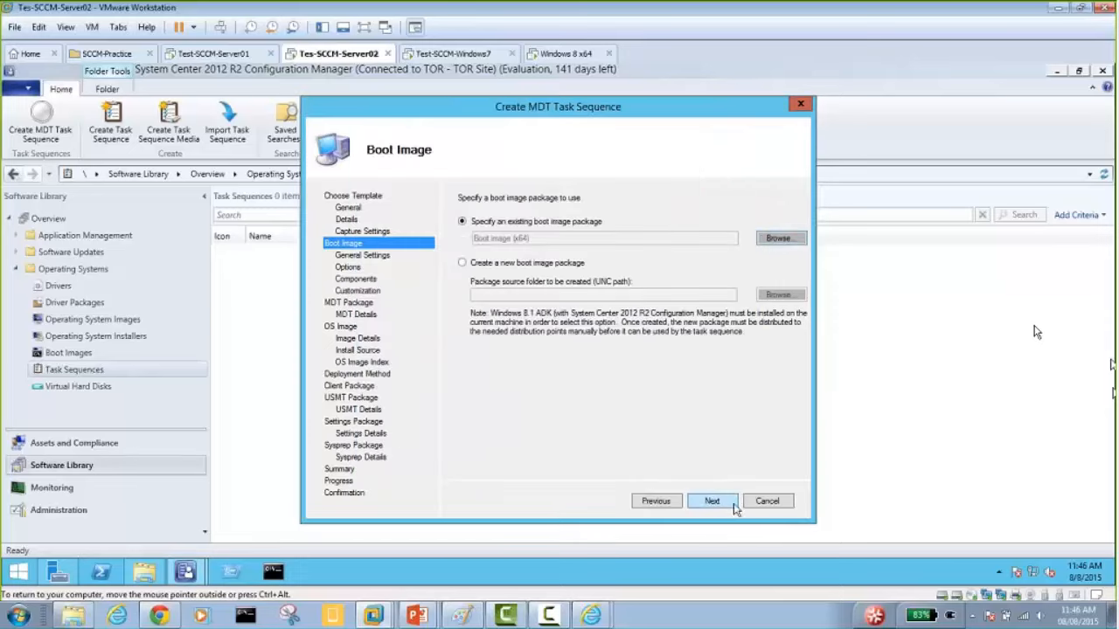
{"action": "left_click", "coordinate": [734, 506]}
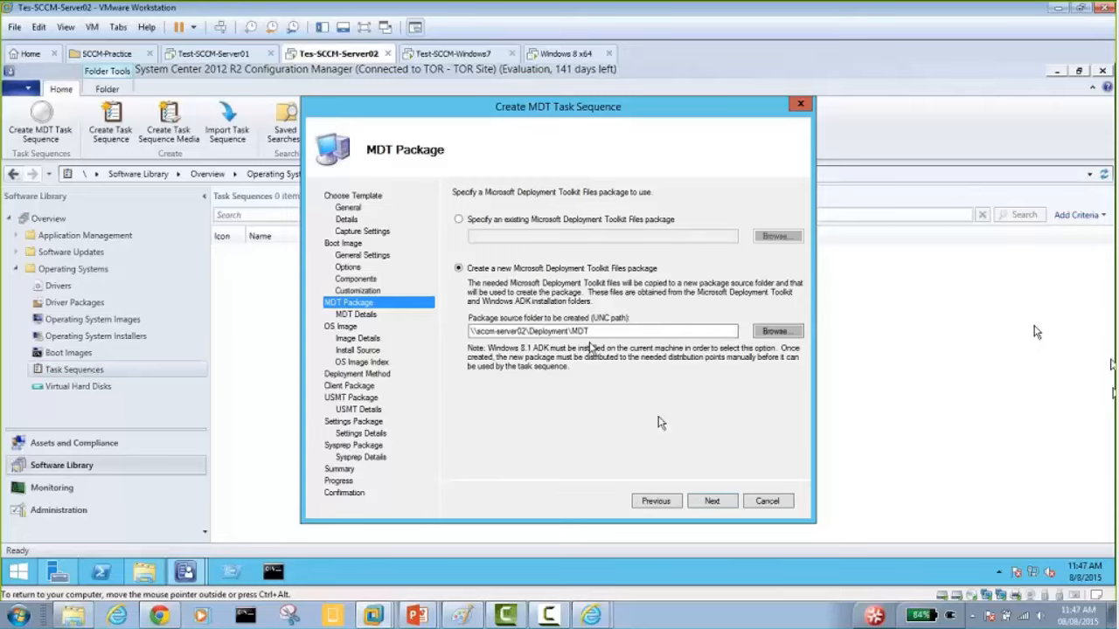
Name the MDT files package 'MDT Files Package Win 7' and advance to the OS Image page
{"action": "left_click", "coordinate": [712, 498]}
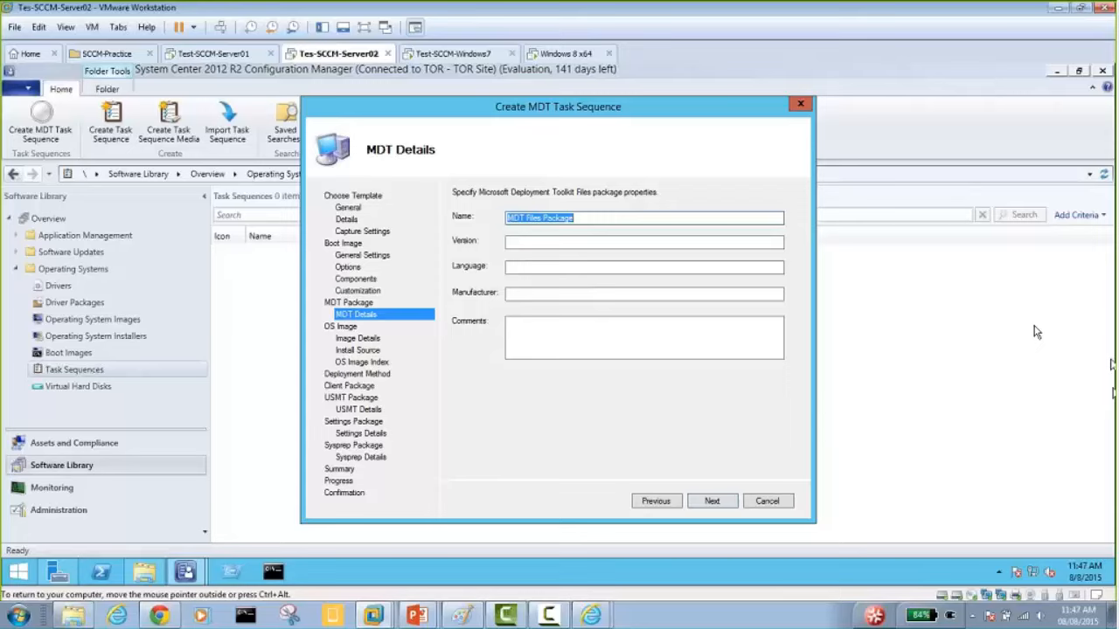
{"action": "key", "text": "End"}
{"action": "type", "text": "W"}
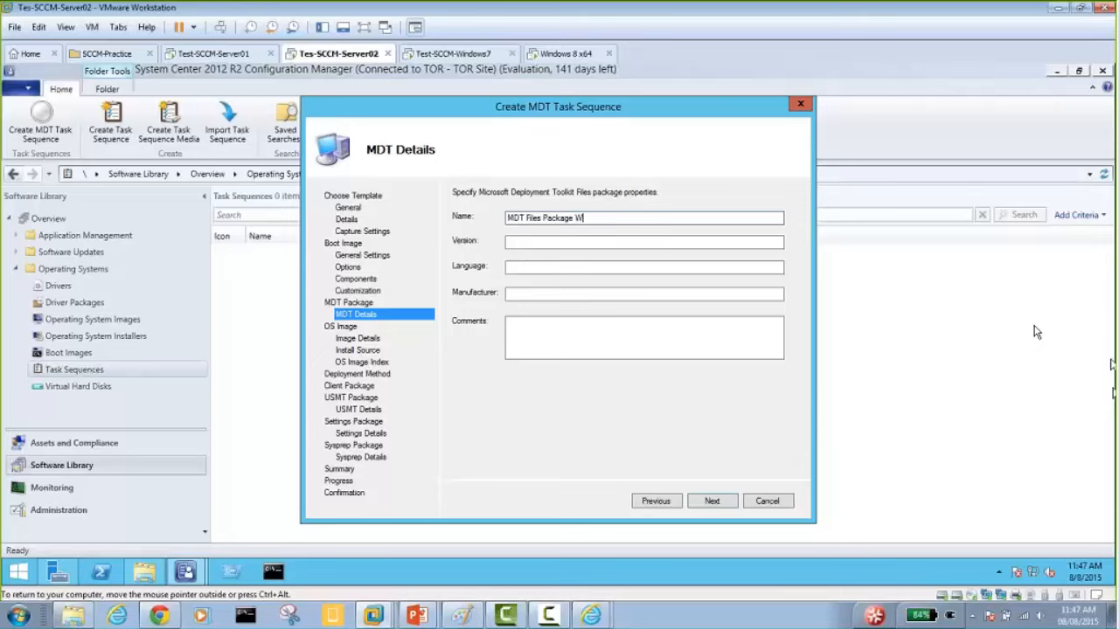
{"action": "type", "text": "in 7"}
{"action": "left_click", "coordinate": [713, 502]}
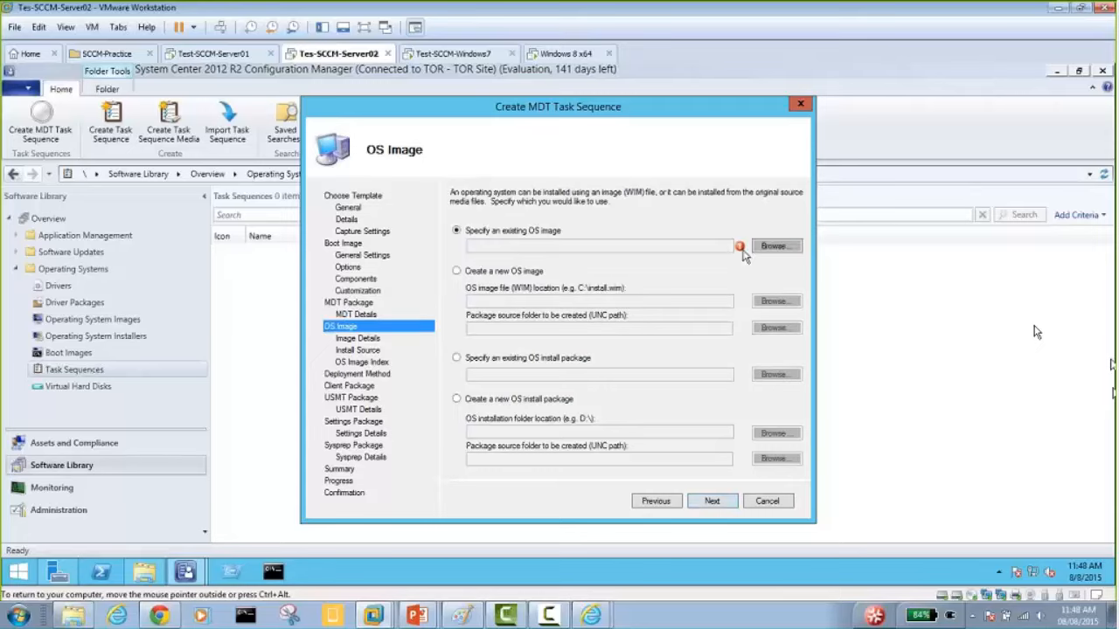
Choose the existing Windows 7 ENTERPRISE en-US image package as the OS image
{"action": "left_click", "coordinate": [775, 247]}
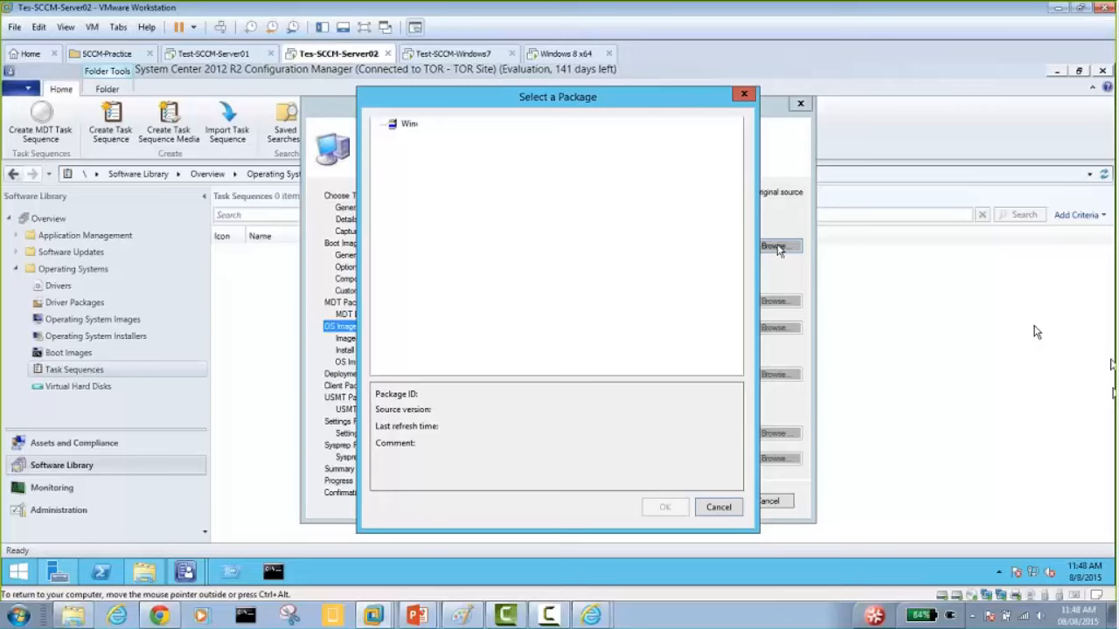
{"action": "left_click", "coordinate": [722, 509]}
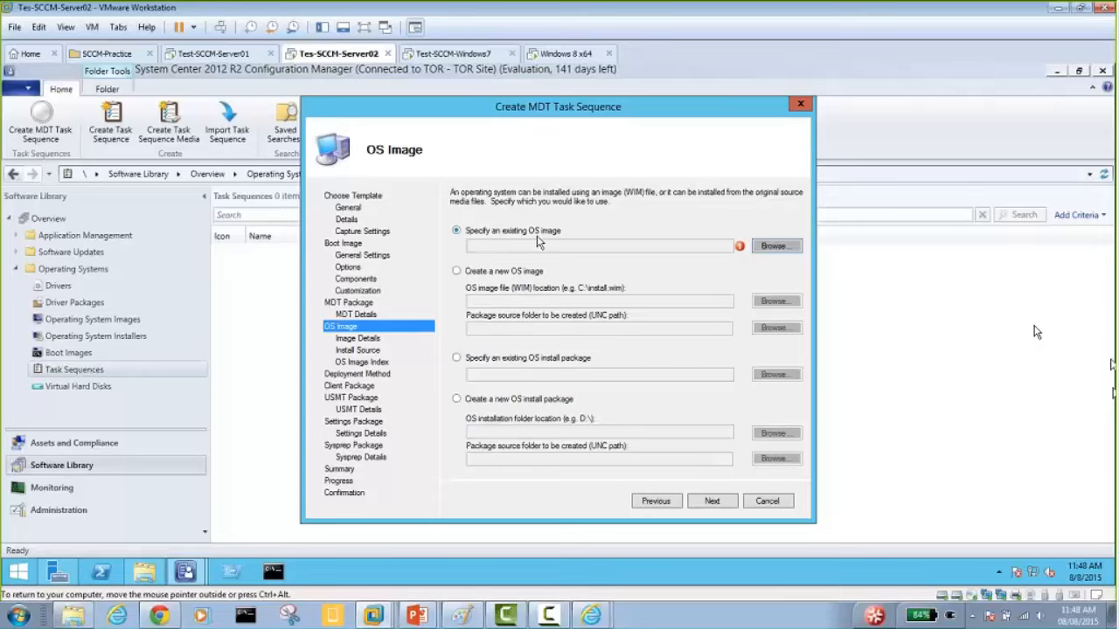
{"action": "left_click", "coordinate": [773, 245]}
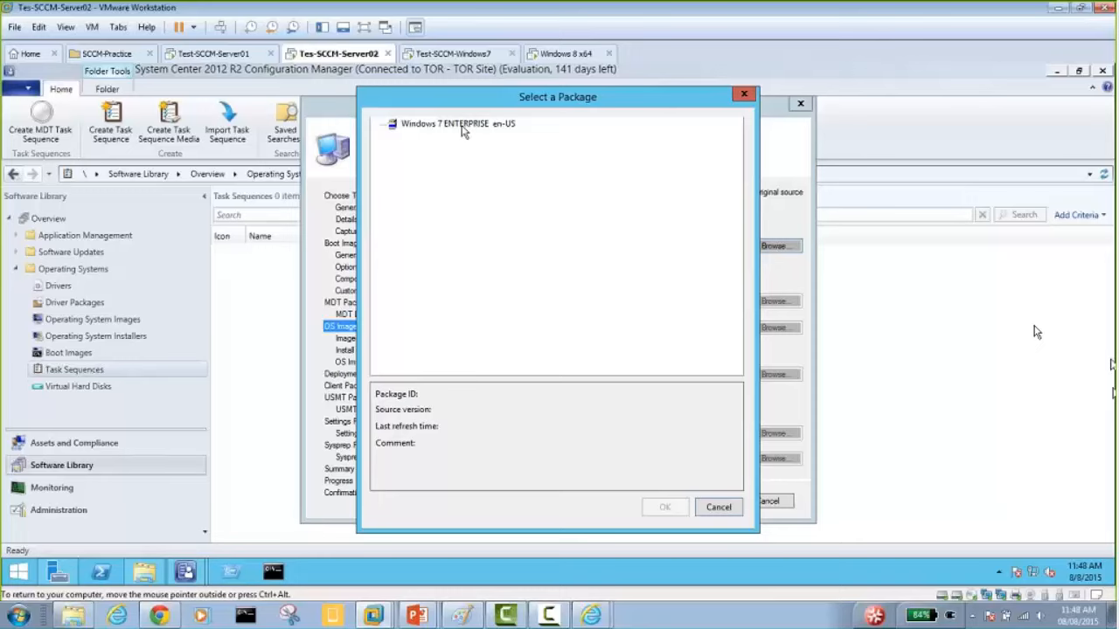
{"action": "left_click", "coordinate": [463, 127]}
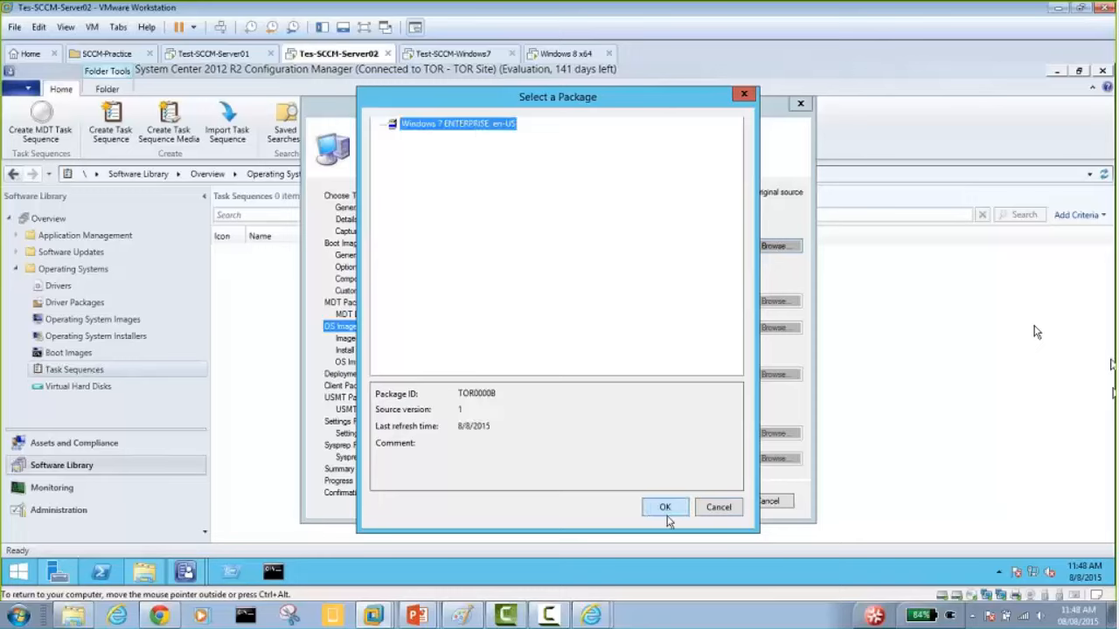
{"action": "left_click", "coordinate": [664, 509]}
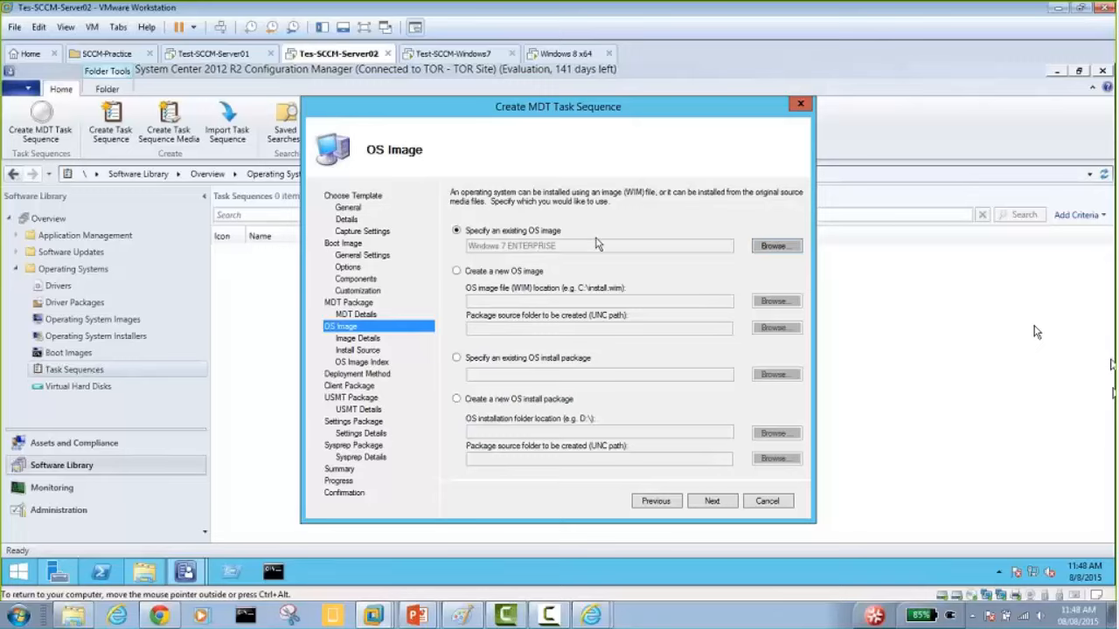
{"action": "left_click", "coordinate": [773, 248]}
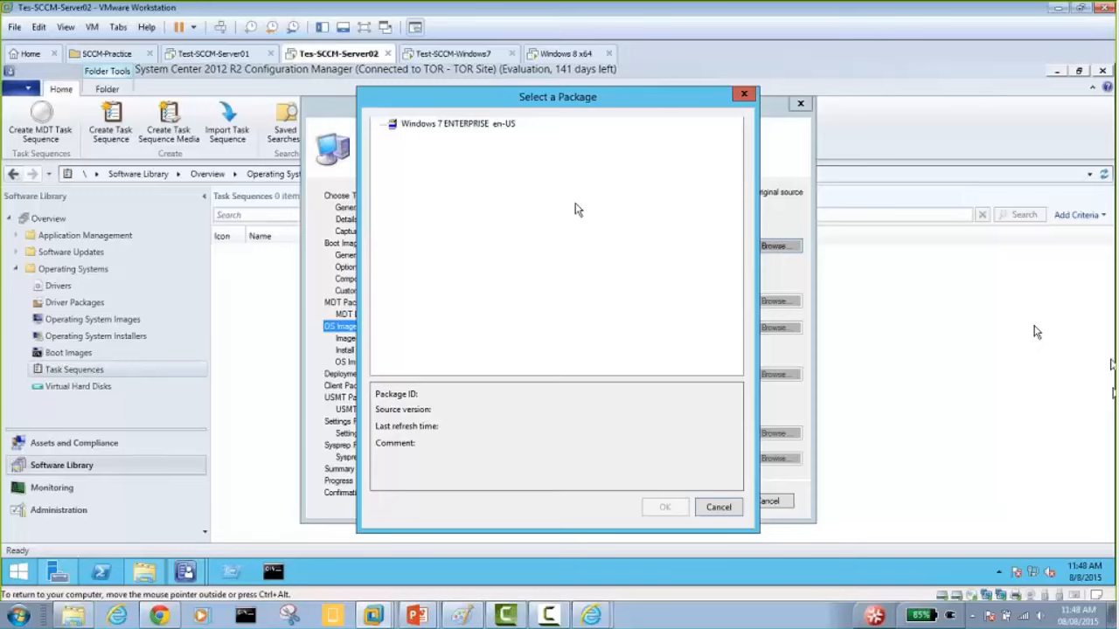
{"action": "left_click", "coordinate": [477, 126]}
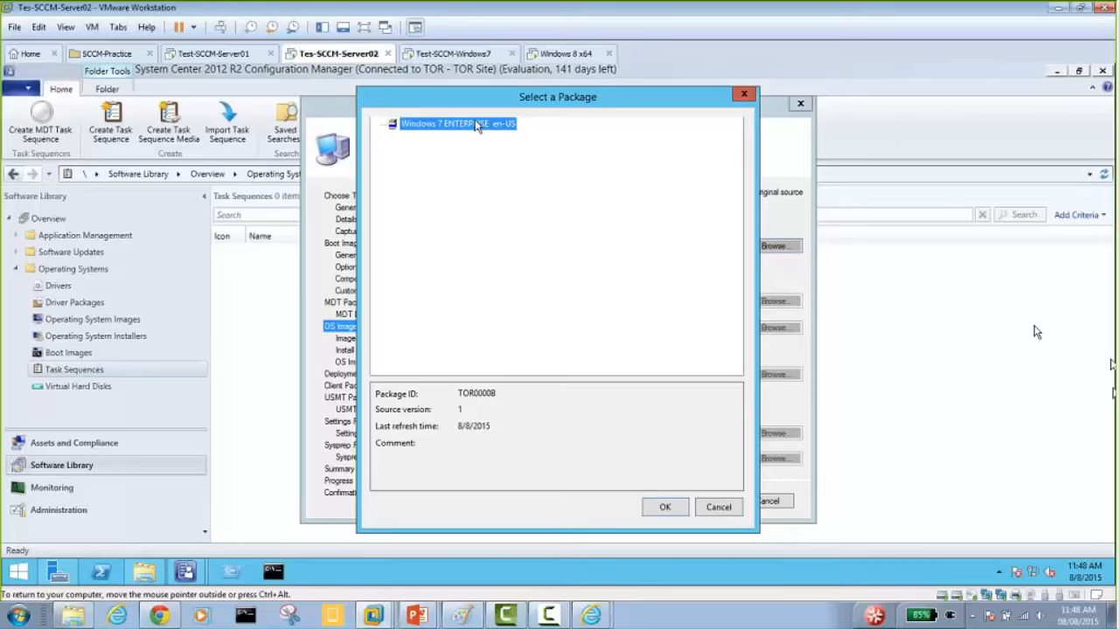
{"action": "left_click", "coordinate": [665, 509]}
{"action": "left_click", "coordinate": [664, 509]}
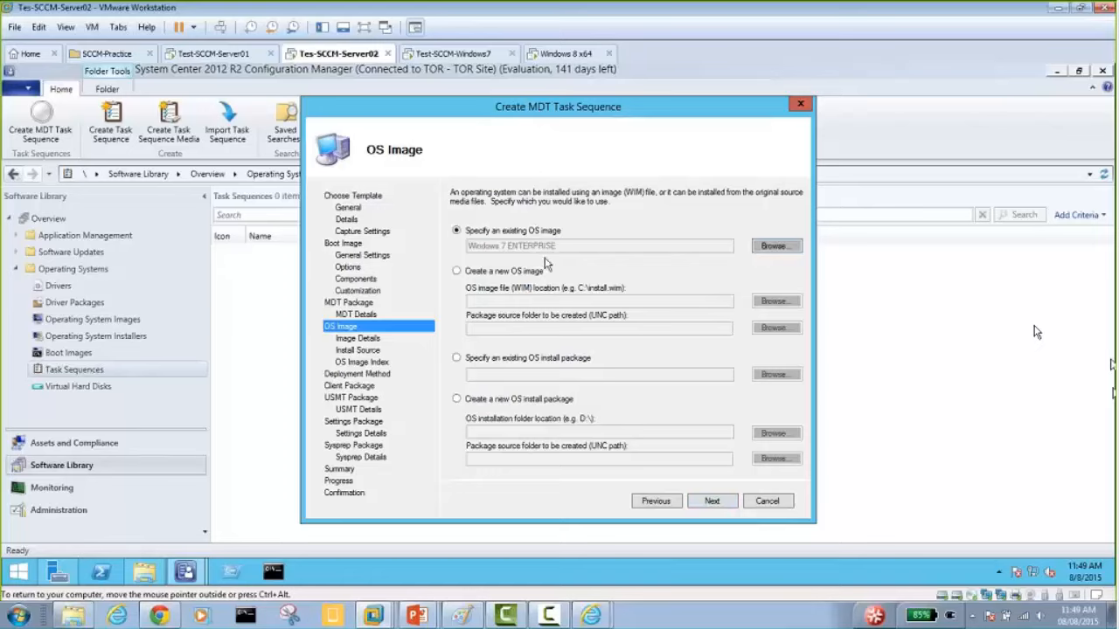
Choose 'Perform a User-Driven Installation' as the deployment method and advance to Client Package
{"action": "left_click", "coordinate": [712, 503]}
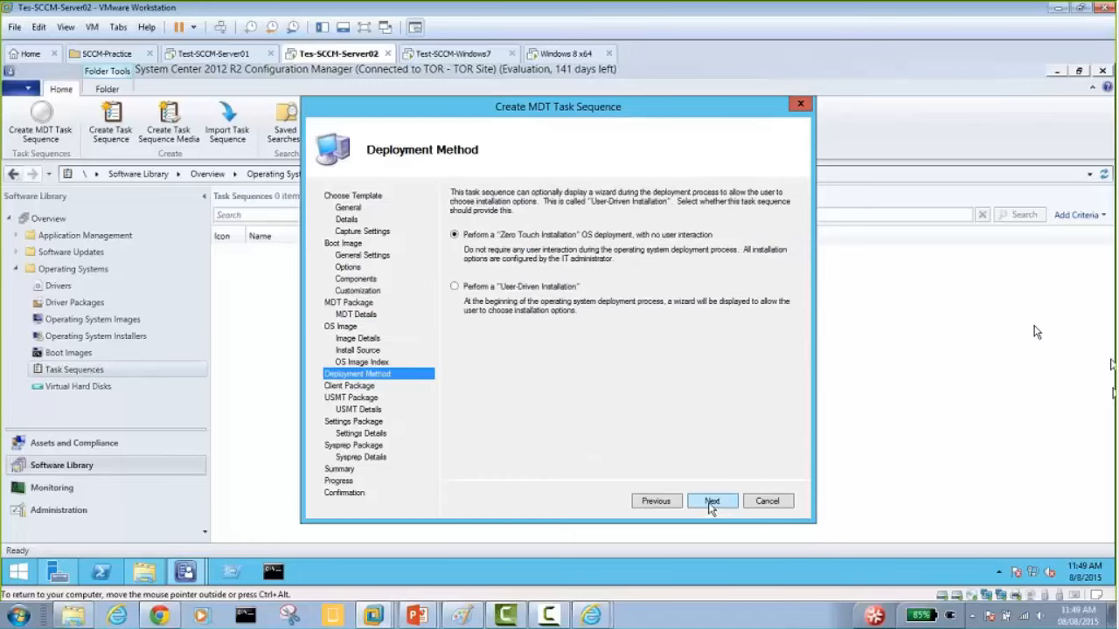
{"action": "left_click", "coordinate": [466, 295]}
{"action": "left_click", "coordinate": [712, 502]}
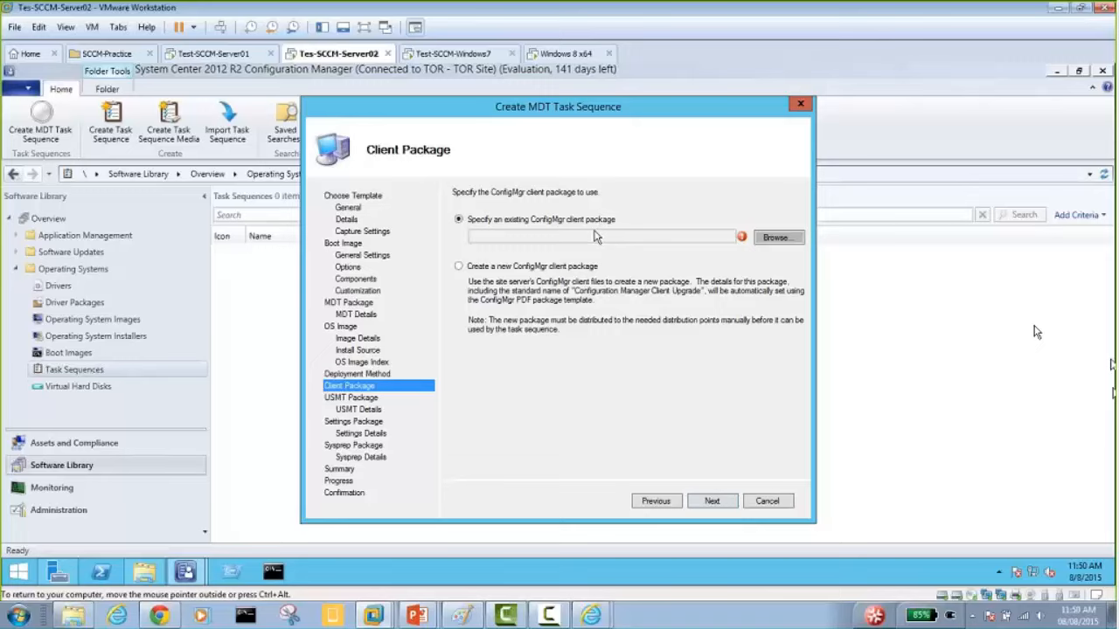
Select the Microsoft Corporation Configuration Manager Client Package as the client package
{"action": "left_click", "coordinate": [770, 239]}
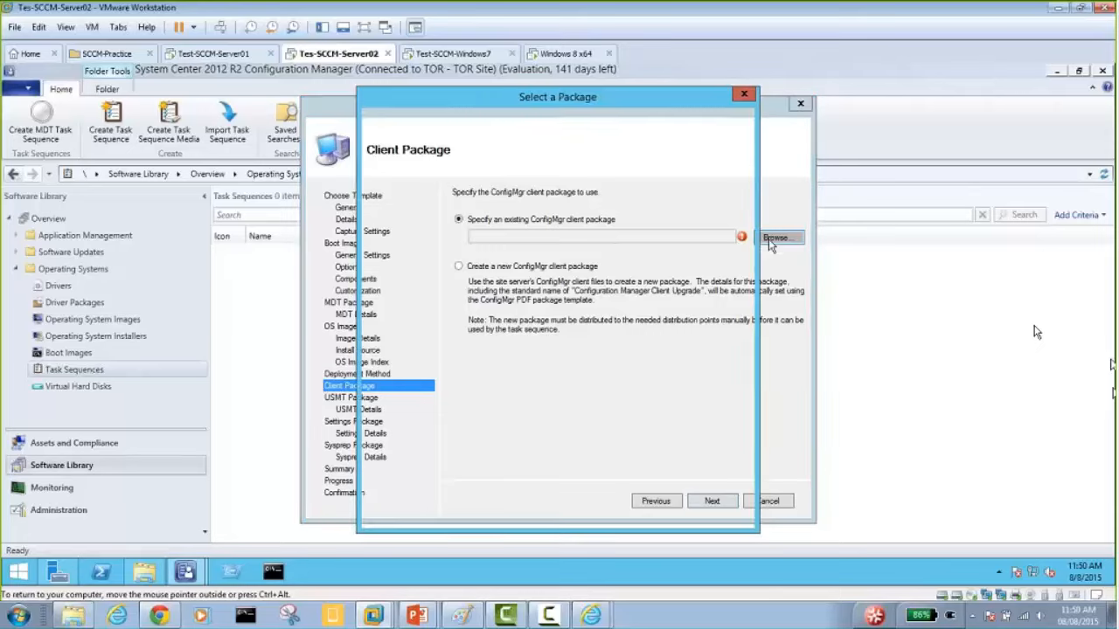
{"action": "left_click", "coordinate": [521, 140]}
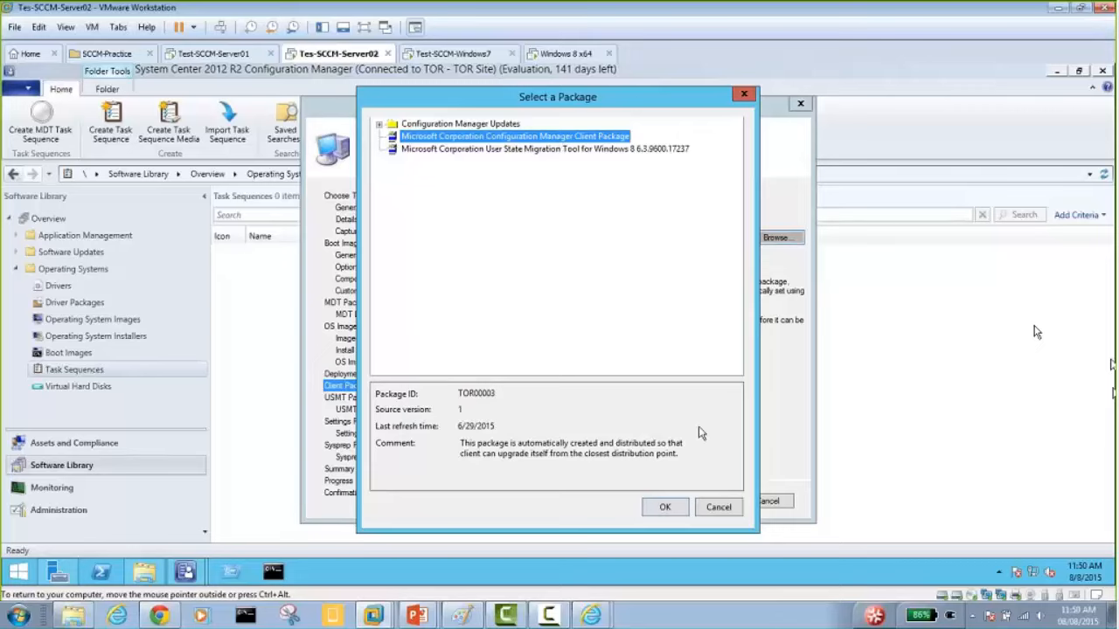
{"action": "left_click", "coordinate": [665, 507]}
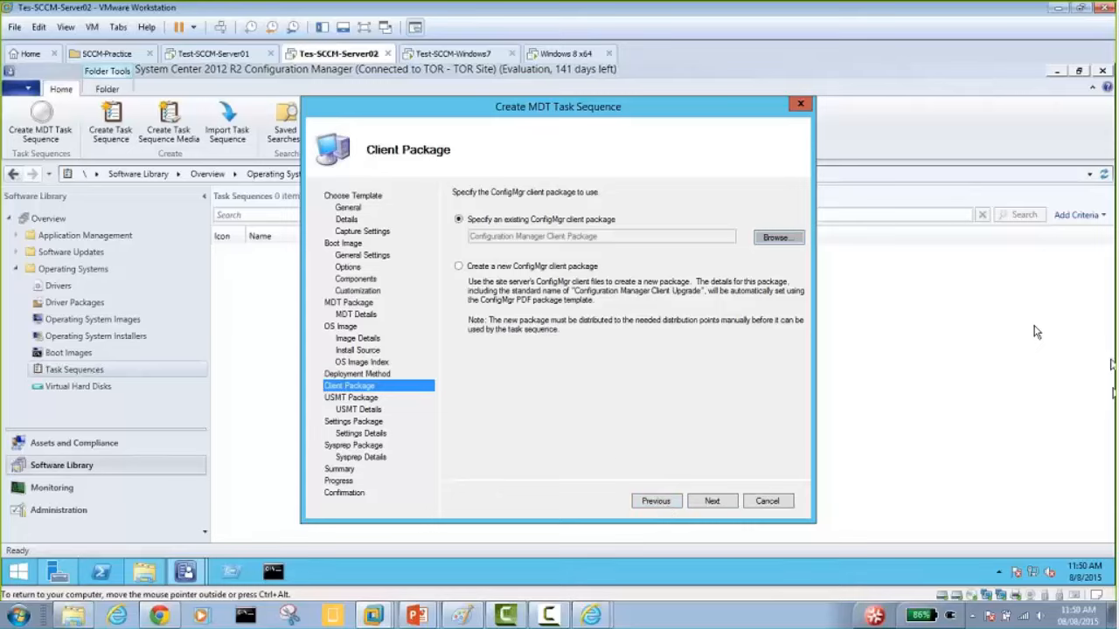
Move ahead to the USMT Package page, then step back to Deployment Method
{"action": "left_click", "coordinate": [713, 503]}
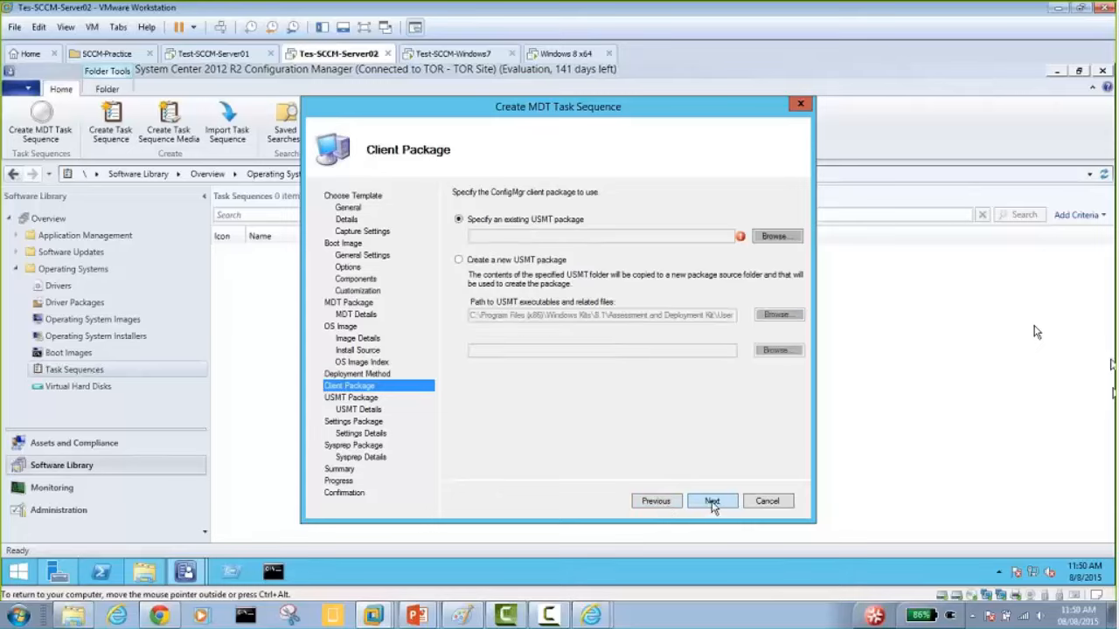
{"action": "left_click", "coordinate": [657, 502]}
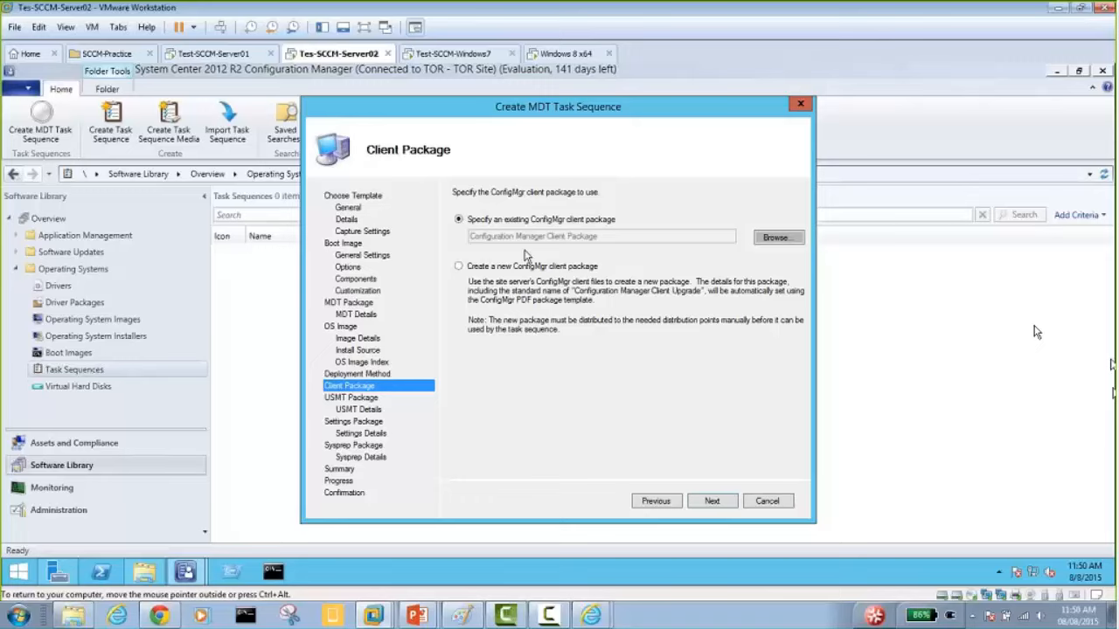
{"action": "left_click", "coordinate": [655, 502]}
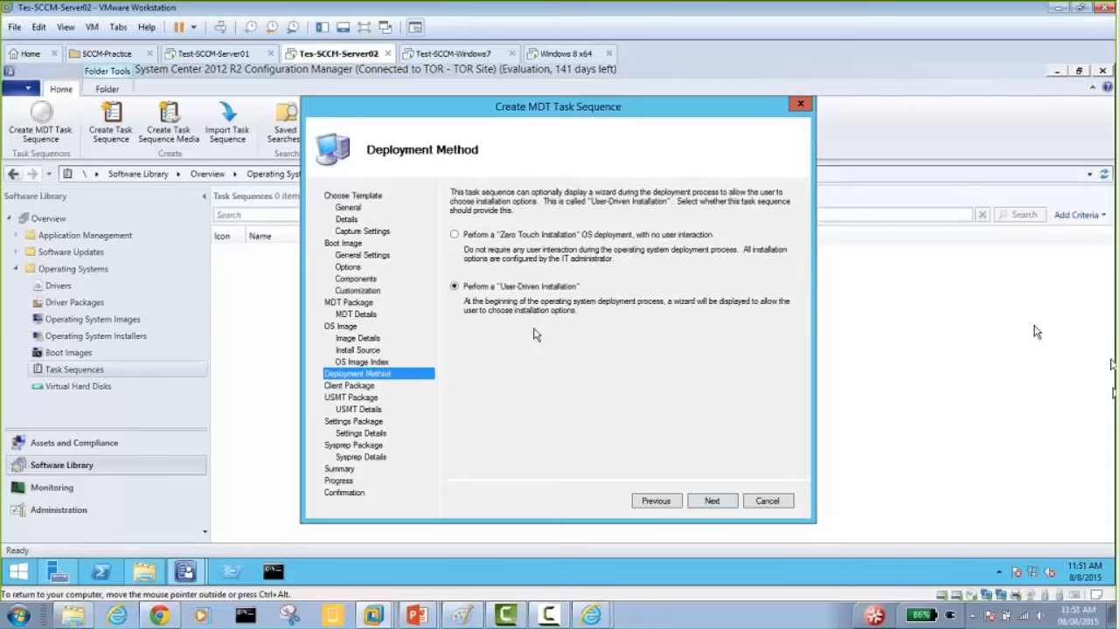
Return to Client Package, confirm Configuration Manager Client Package is kept, and reach USMT Package
{"action": "left_click", "coordinate": [713, 503]}
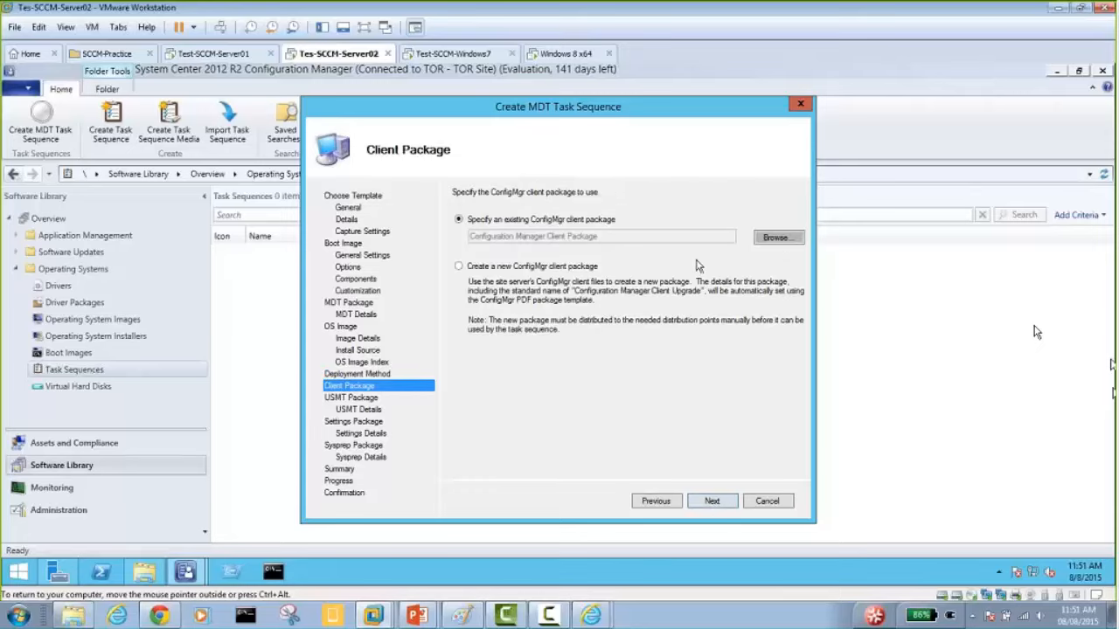
{"action": "left_click", "coordinate": [776, 239]}
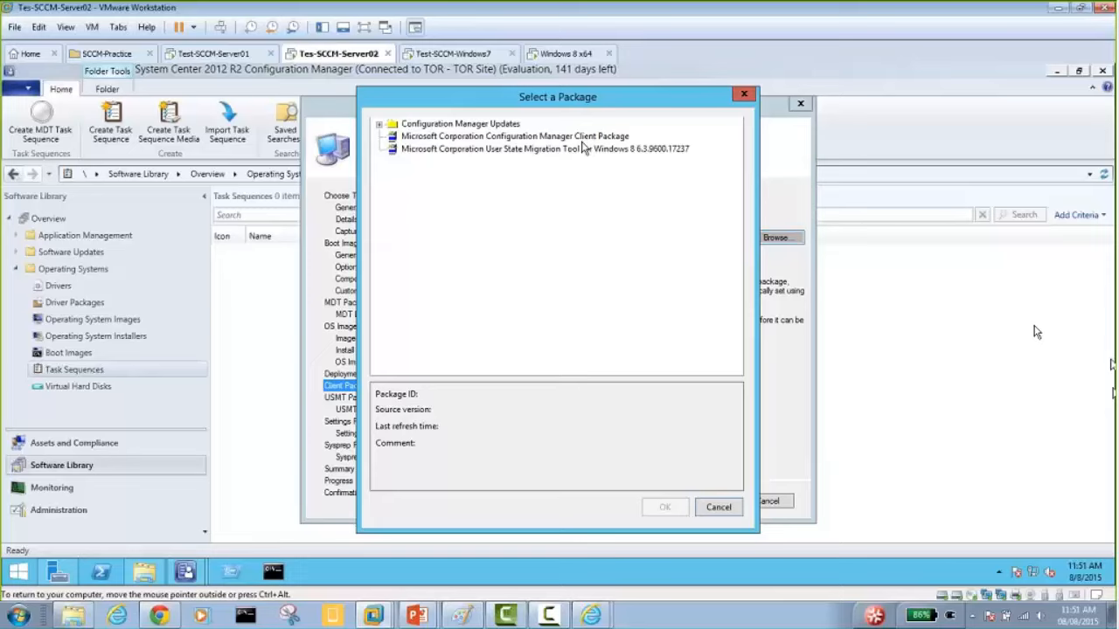
{"action": "left_click", "coordinate": [718, 507]}
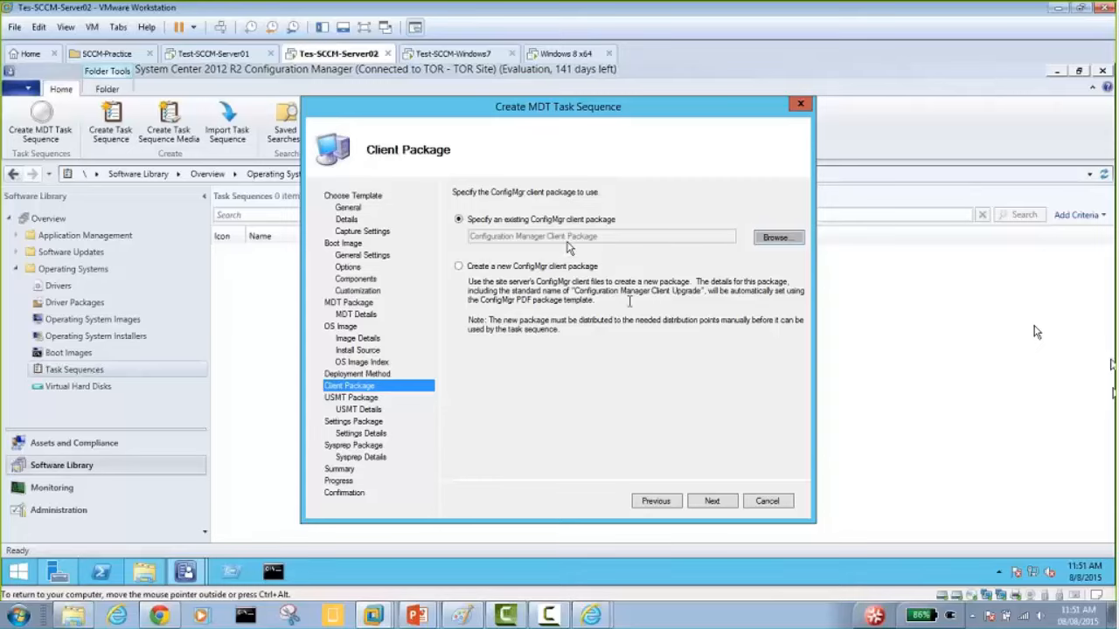
{"action": "left_click", "coordinate": [715, 500]}
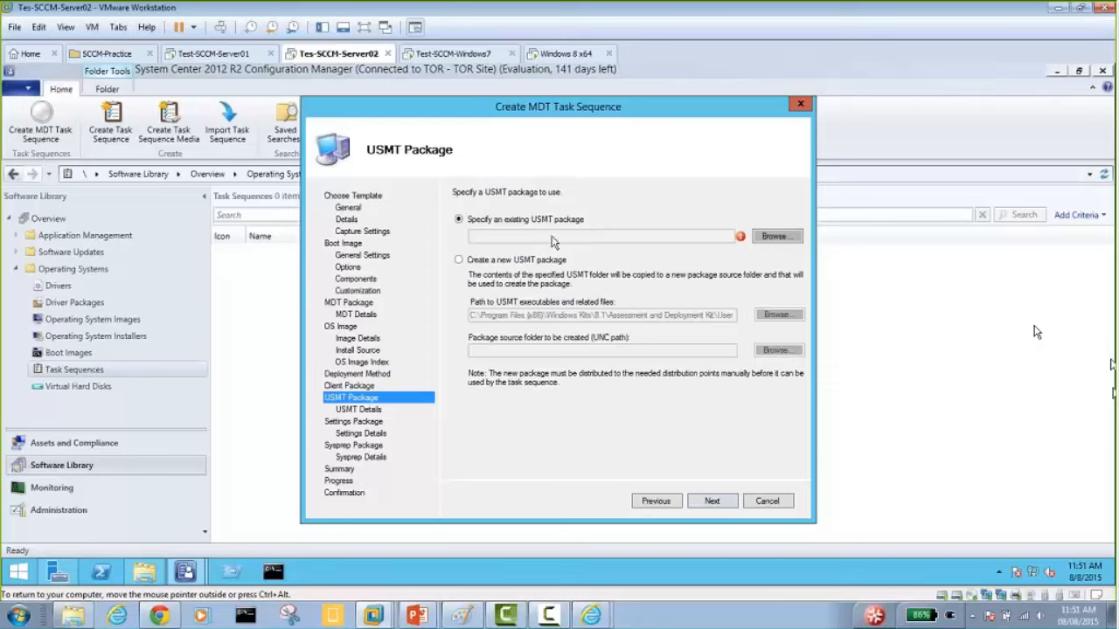
Select the existing User State Migration Tool for Windows 8 package for USMT
{"action": "left_click", "coordinate": [775, 236]}
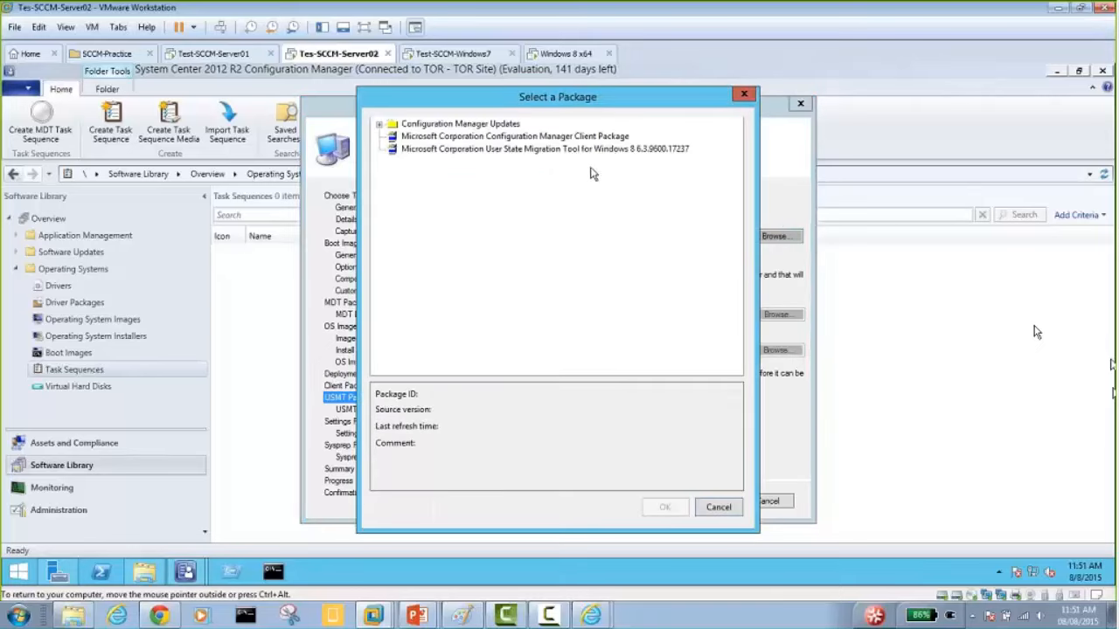
{"action": "left_click", "coordinate": [625, 151]}
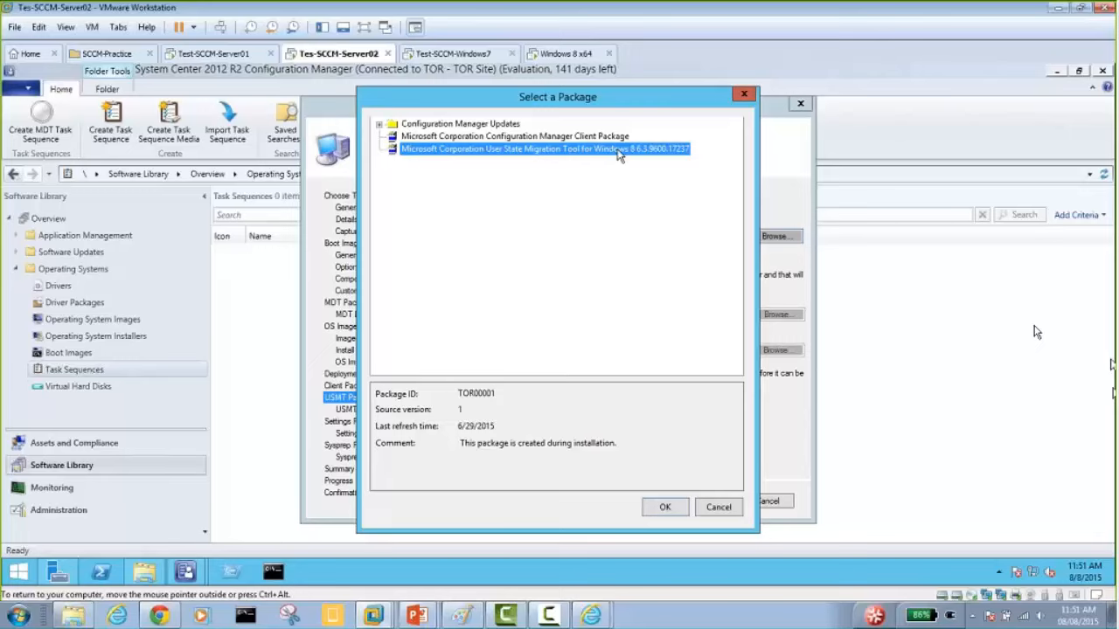
{"action": "left_click", "coordinate": [664, 508]}
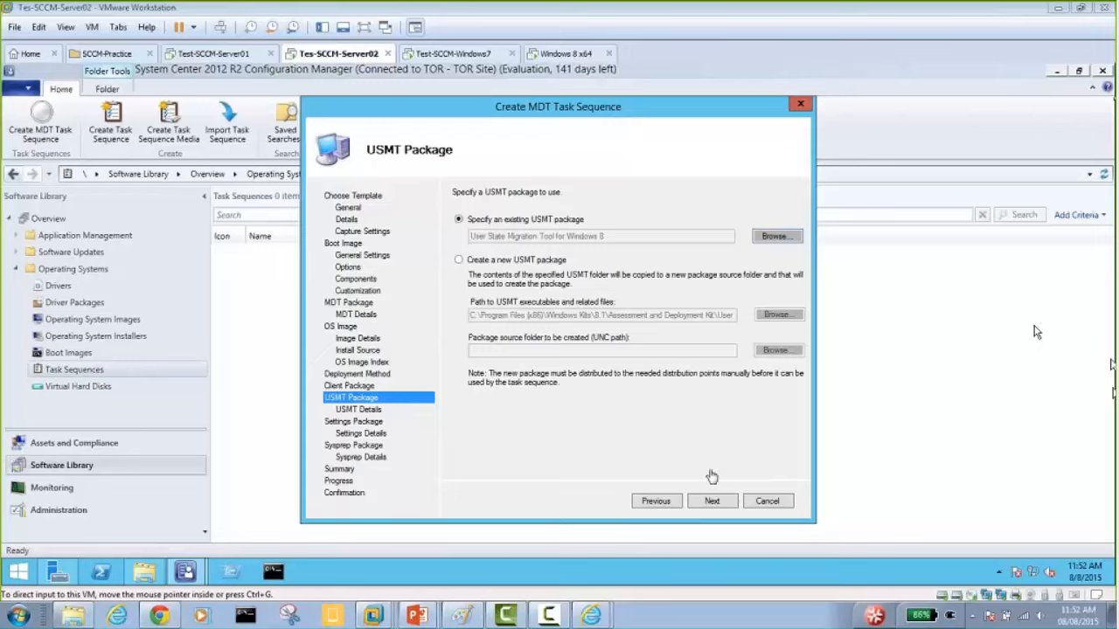
Go back to the Client Package page and reselect Configuration Manager Client Package
{"action": "left_click", "coordinate": [651, 504]}
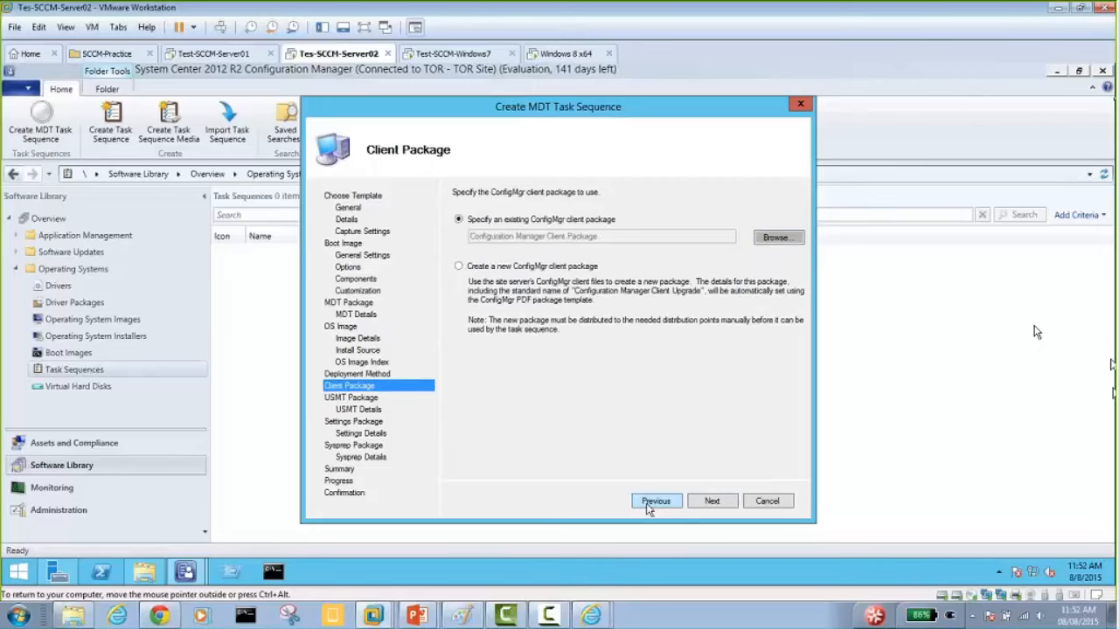
{"action": "left_click", "coordinate": [777, 242]}
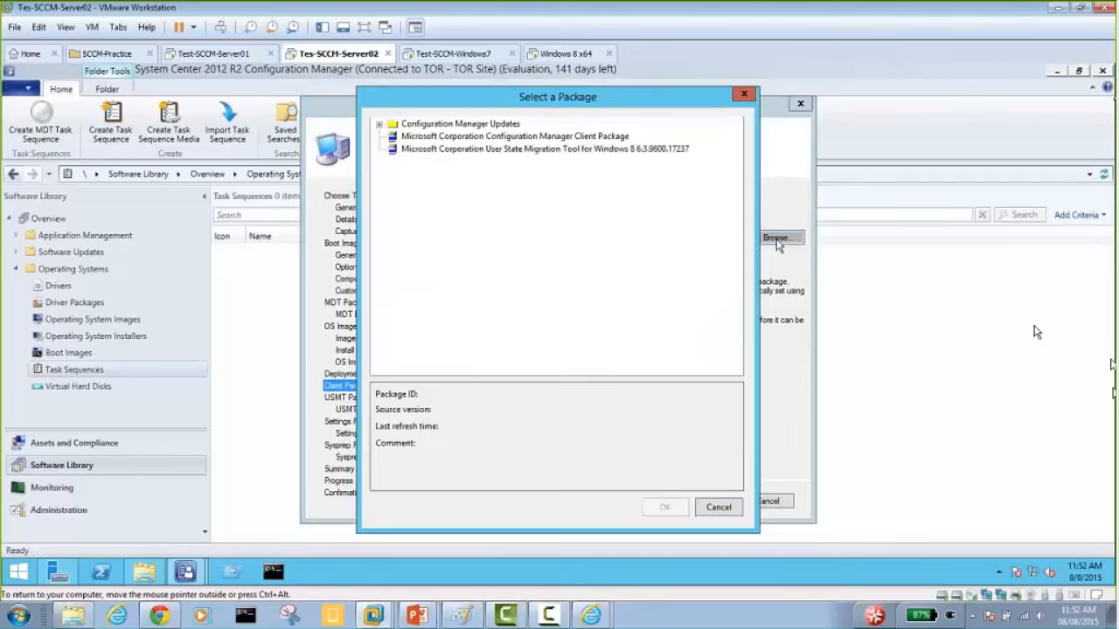
{"action": "left_click", "coordinate": [610, 139]}
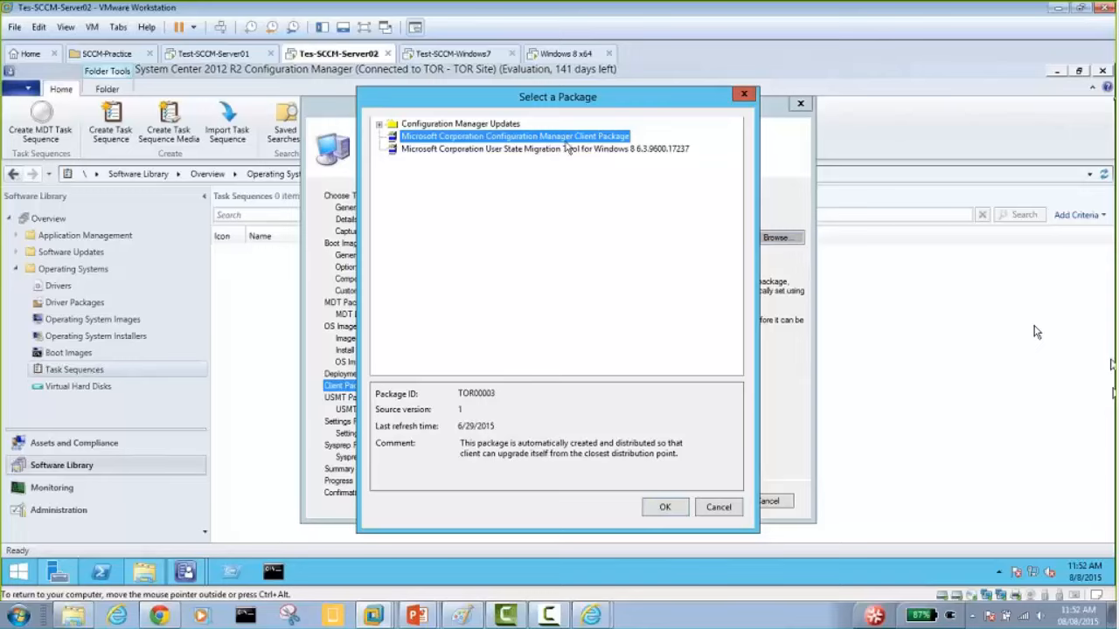
{"action": "left_click", "coordinate": [716, 510]}
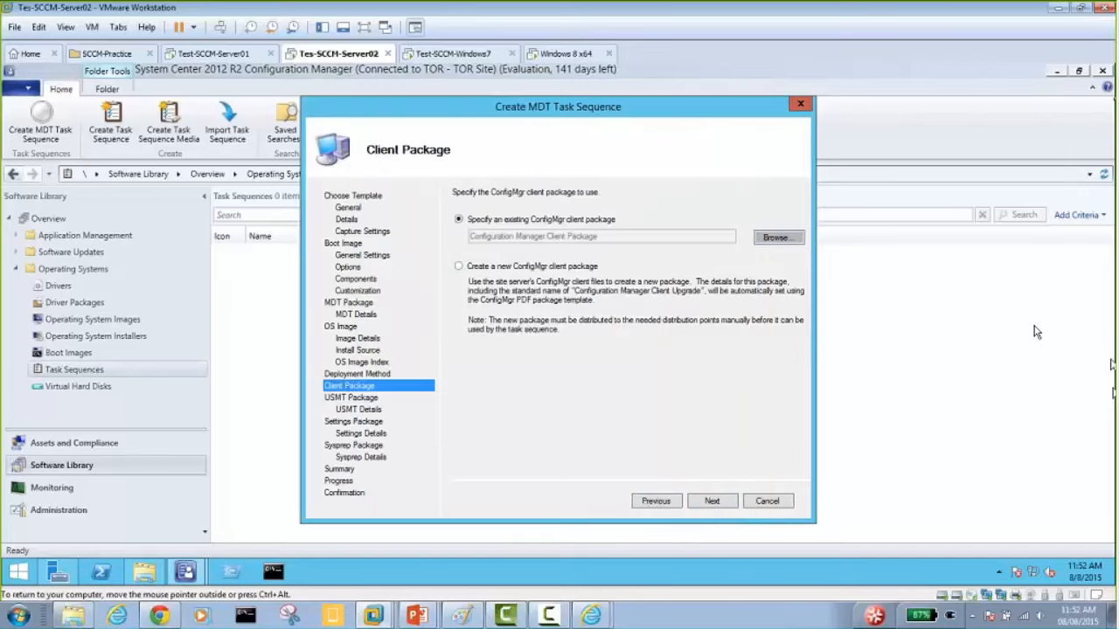
{"action": "left_click", "coordinate": [776, 238]}
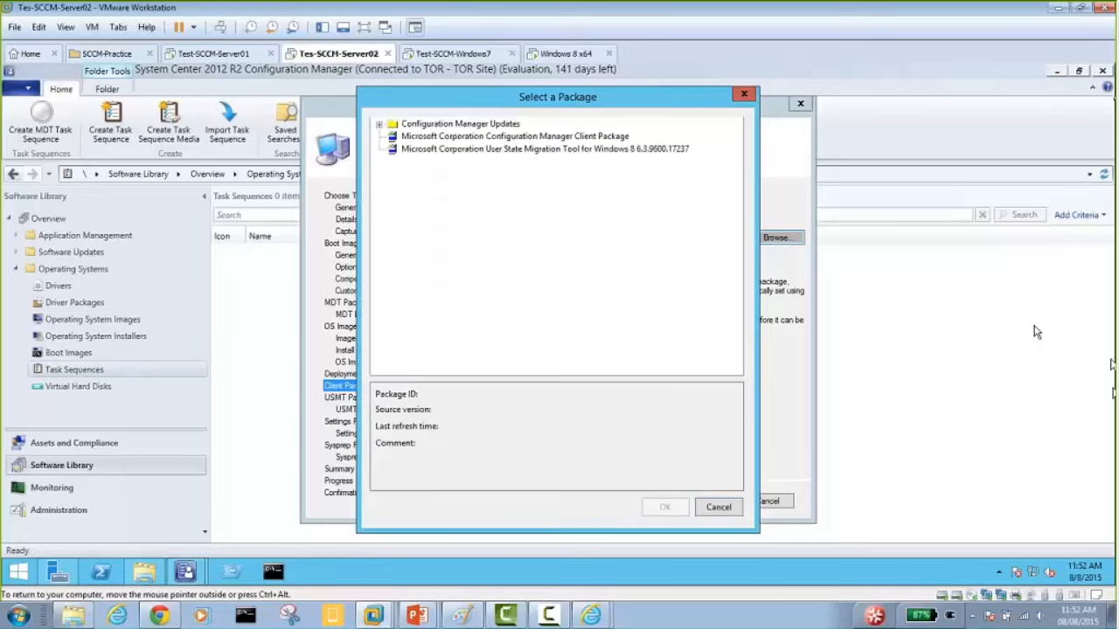
{"action": "left_click", "coordinate": [574, 140]}
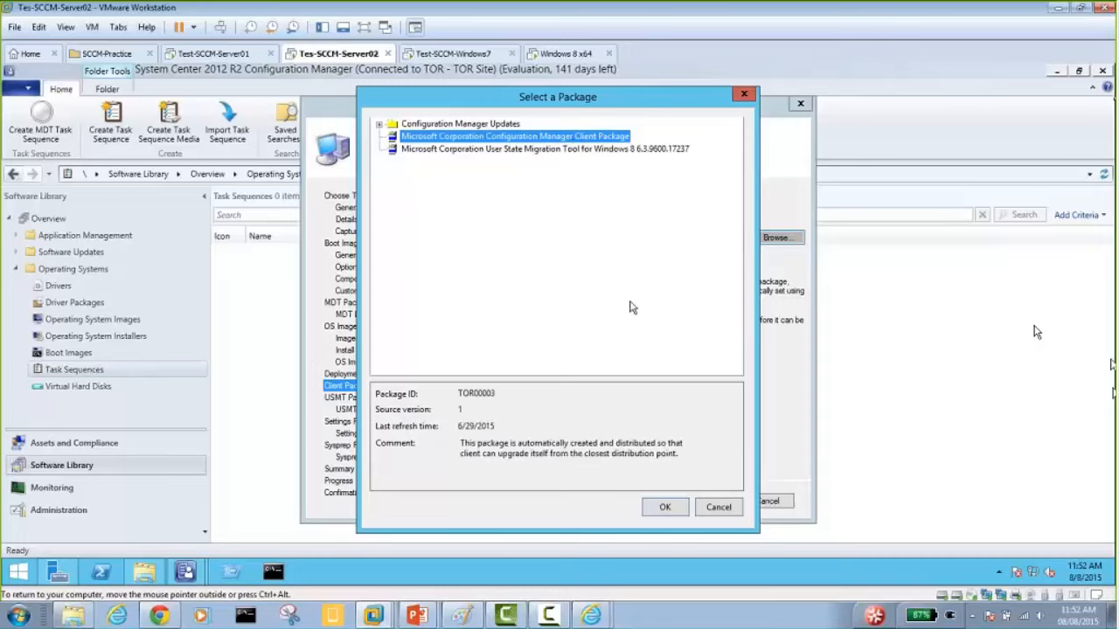
{"action": "left_click", "coordinate": [661, 510]}
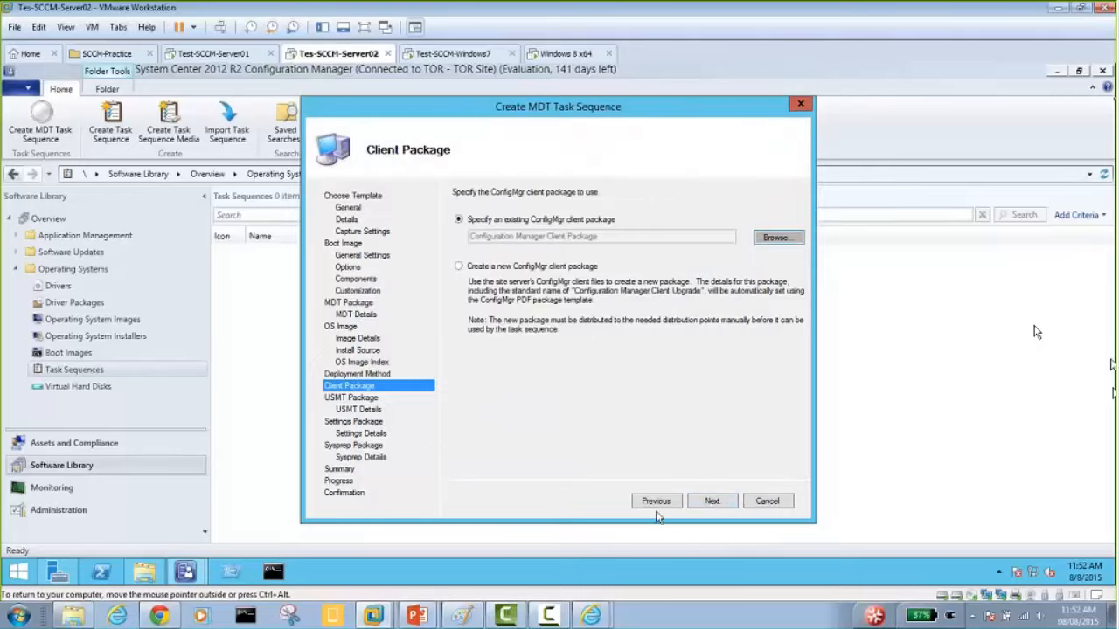
Advance to USMT Package and check that User State Migration Tool for Windows 8 stays selected
{"action": "left_click", "coordinate": [711, 502]}
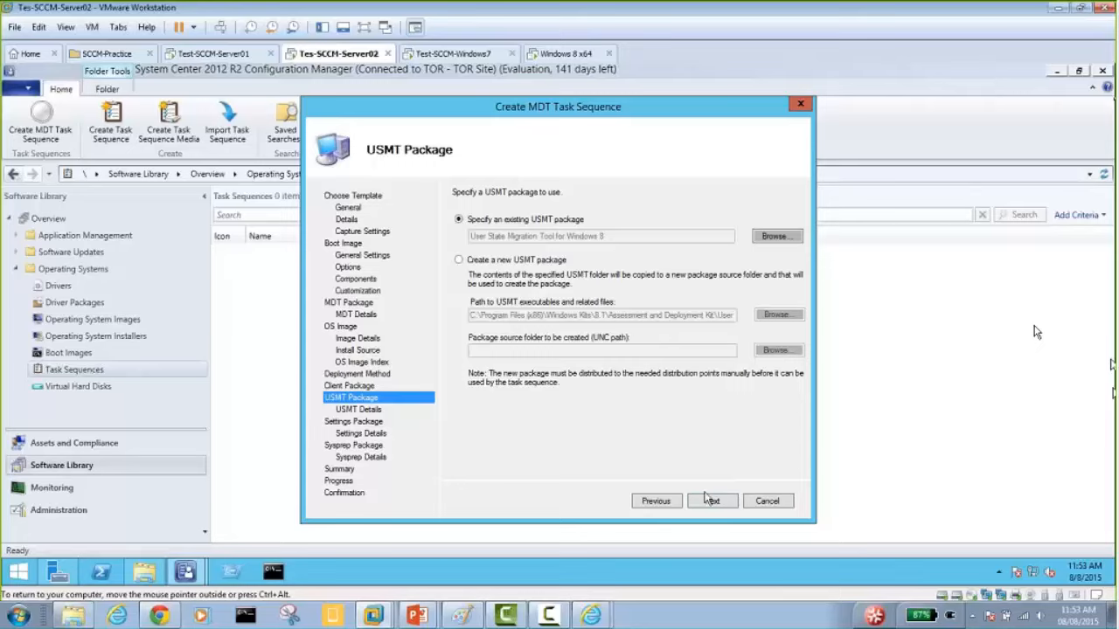
{"action": "left_click", "coordinate": [770, 238]}
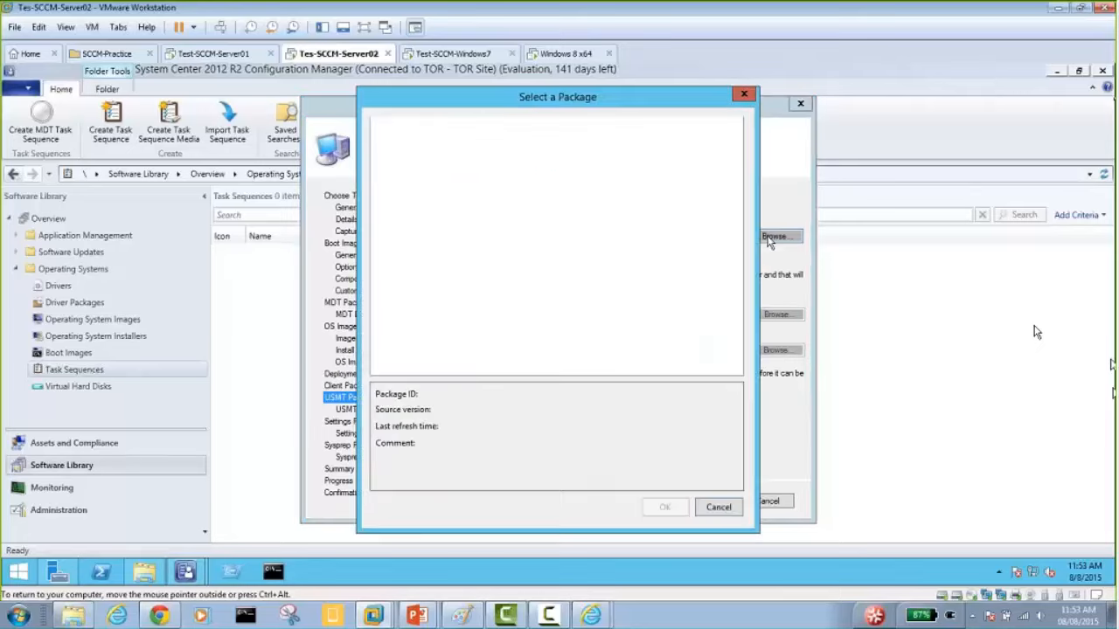
{"action": "left_click", "coordinate": [724, 512]}
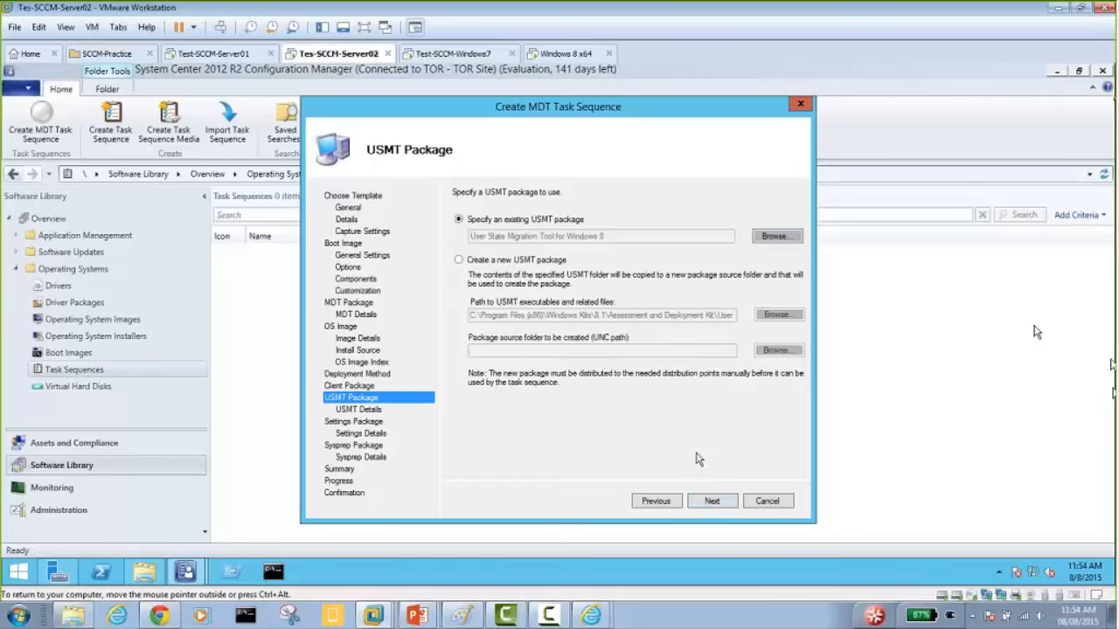
Move to the Settings Package page, choose Create a new settings package, then return to the USMT Package page
{"action": "left_click", "coordinate": [712, 502]}
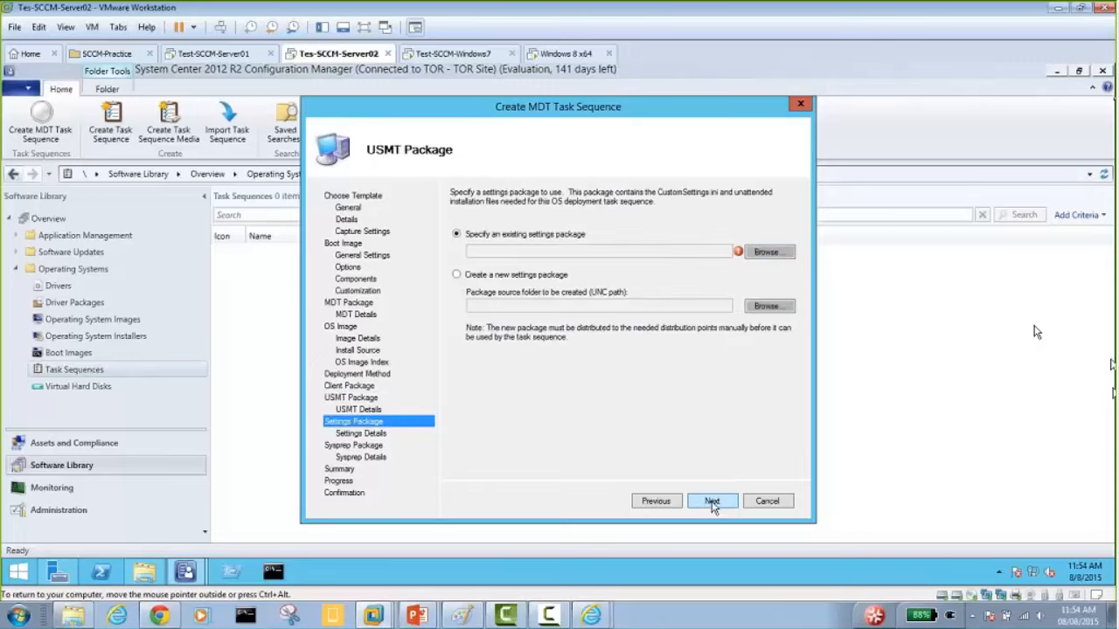
{"action": "left_click", "coordinate": [656, 502]}
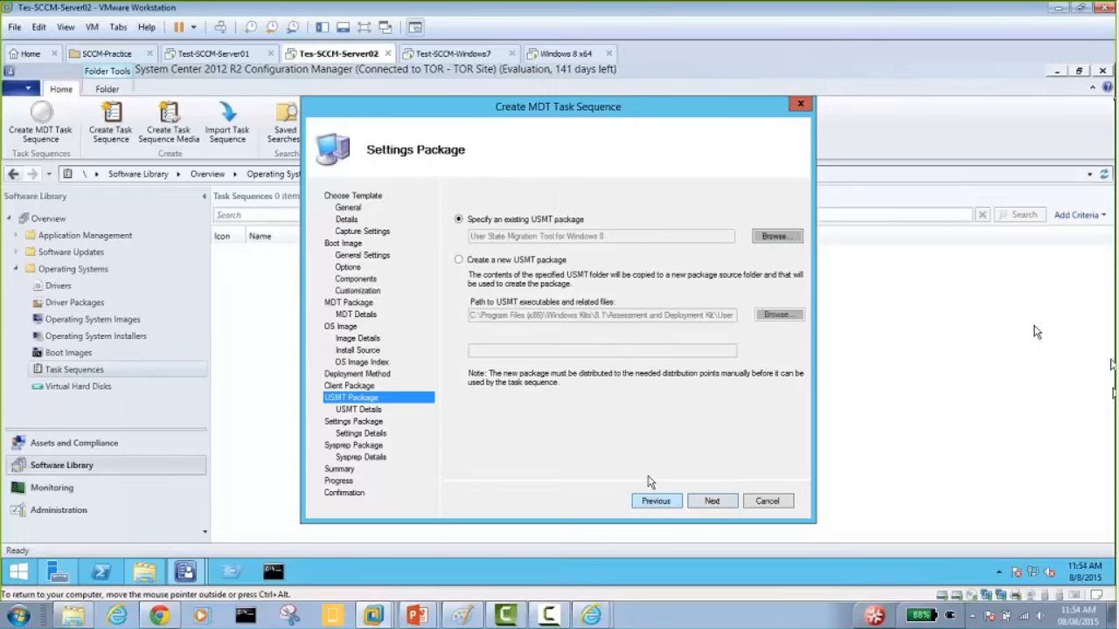
{"action": "left_click", "coordinate": [712, 504]}
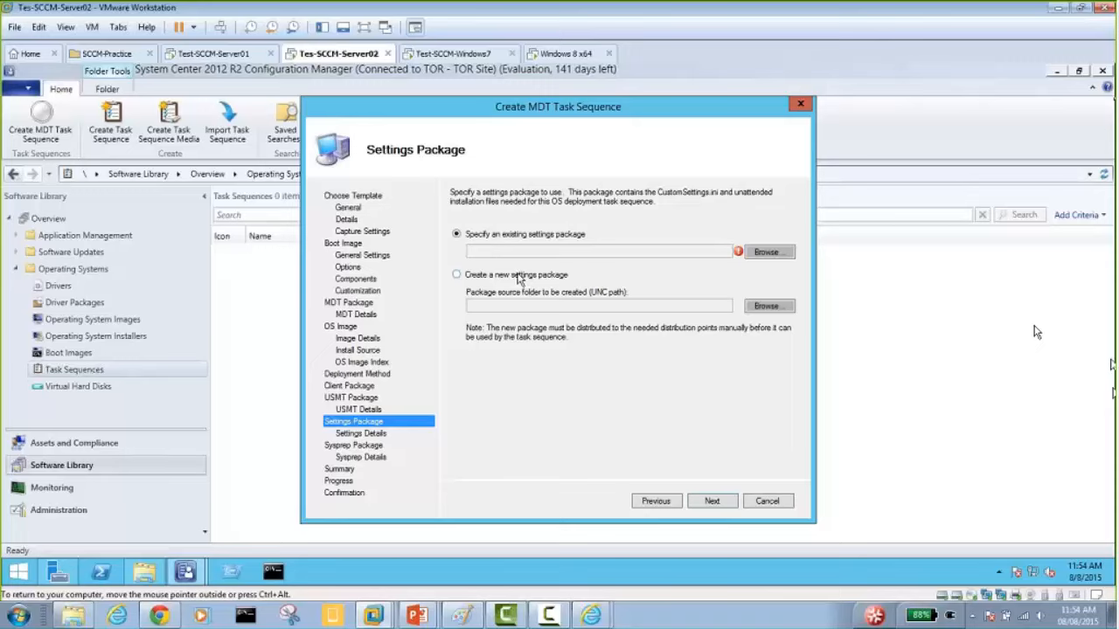
{"action": "left_click", "coordinate": [518, 277]}
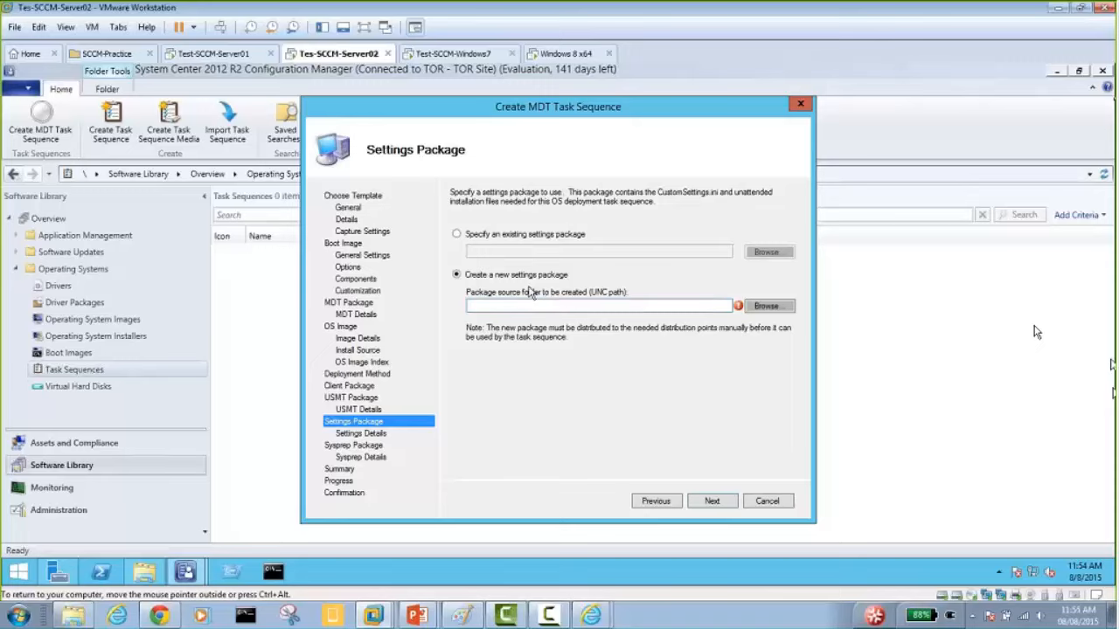
{"action": "left_click", "coordinate": [655, 501]}
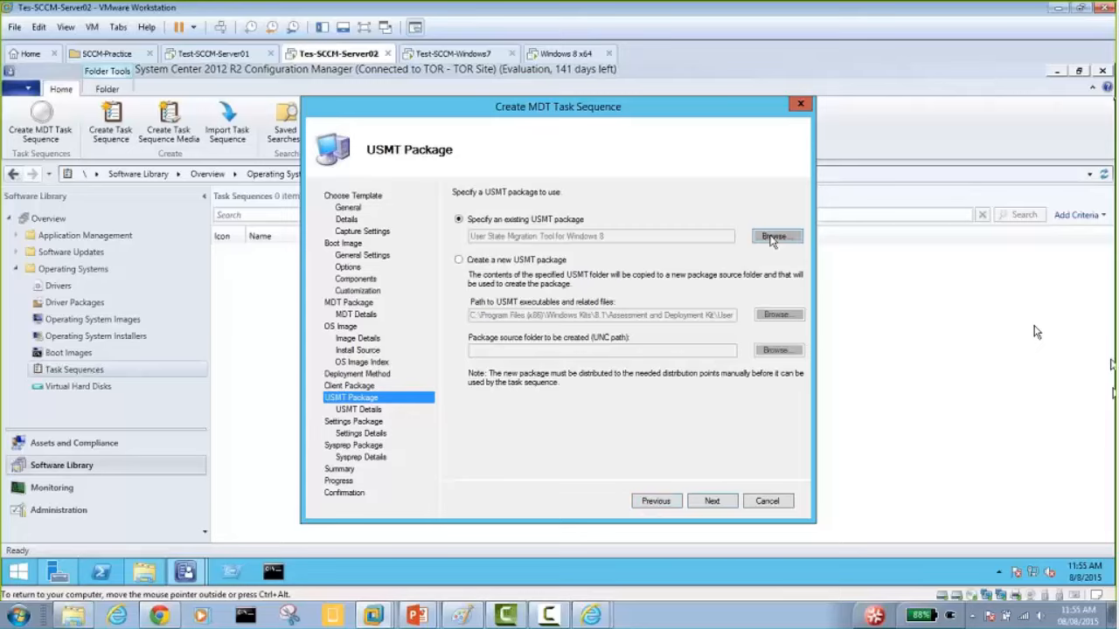
Re-select the User State Migration Tool for Windows 8 package and advance to the Settings Package page
{"action": "left_click", "coordinate": [774, 237]}
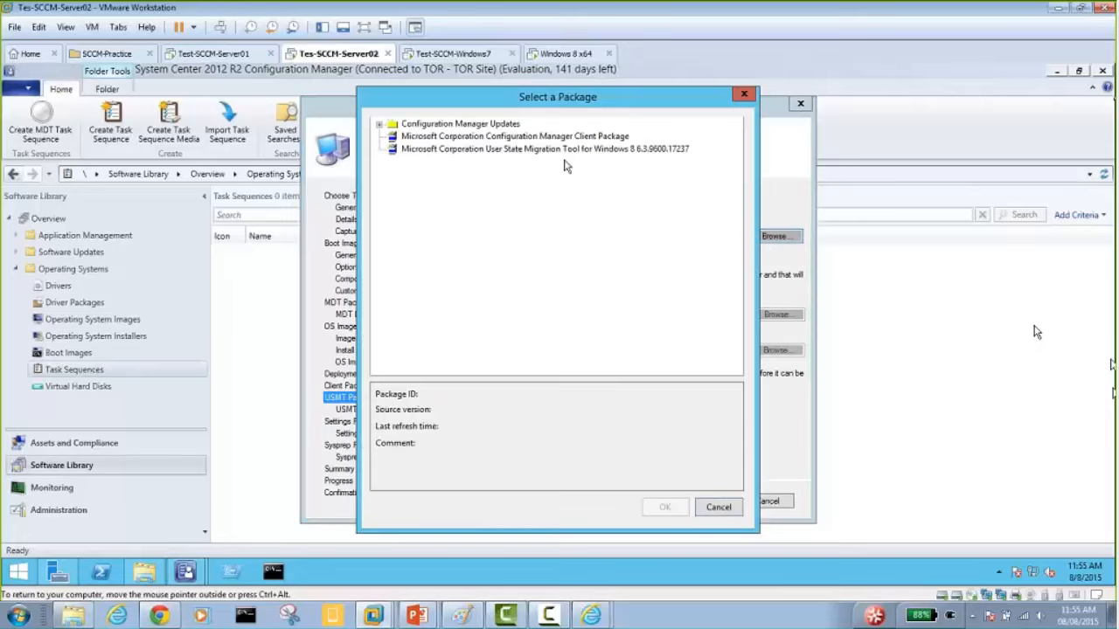
{"action": "left_click", "coordinate": [558, 151]}
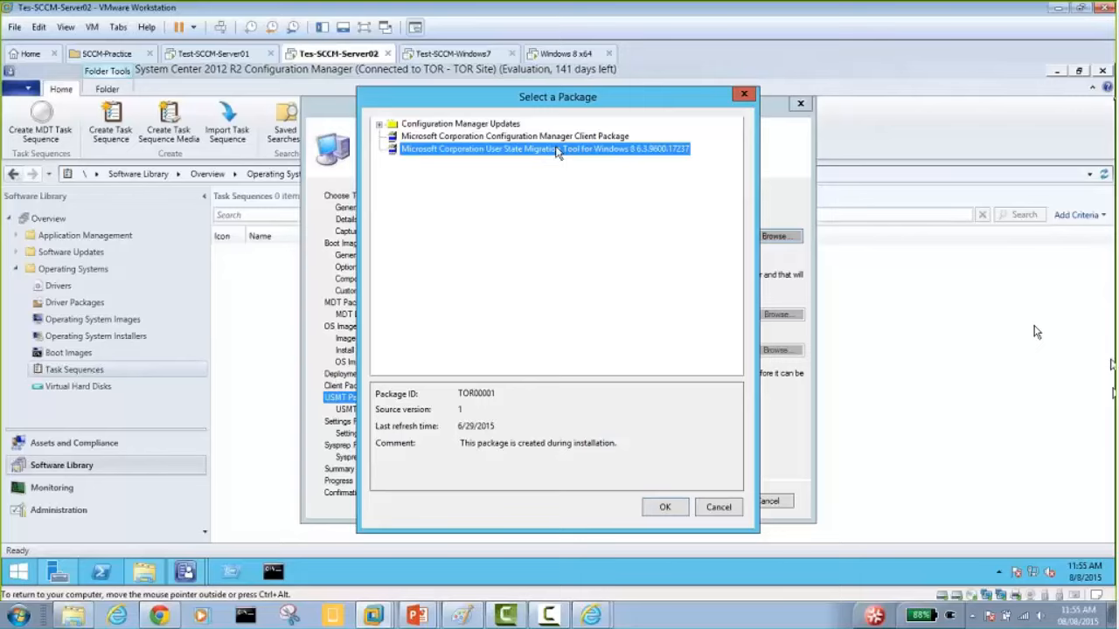
{"action": "left_click", "coordinate": [719, 508]}
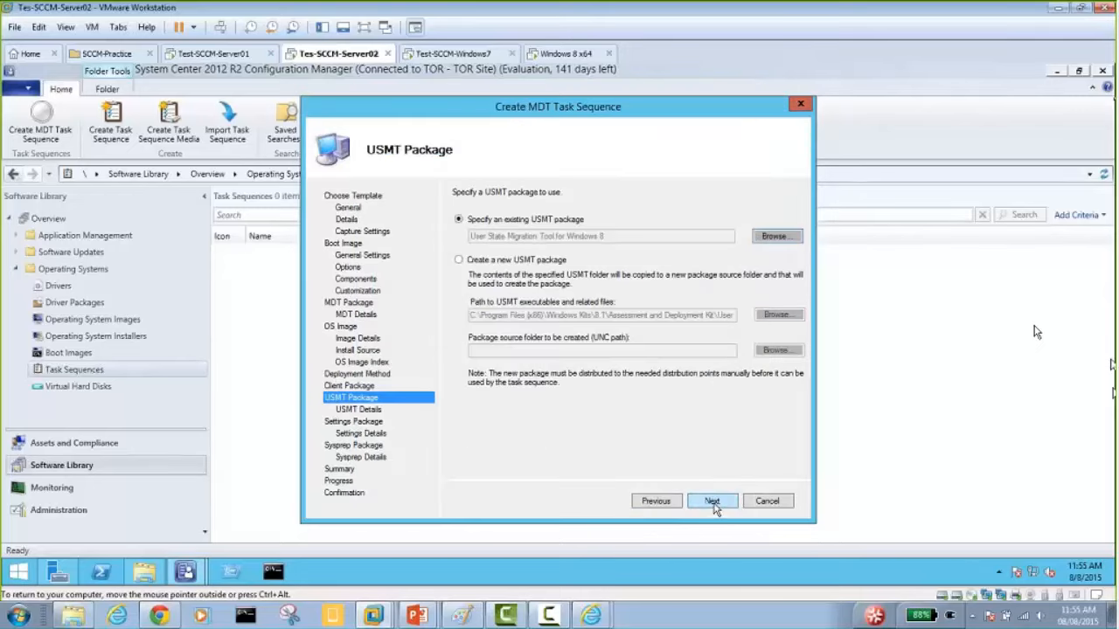
{"action": "left_click", "coordinate": [713, 504]}
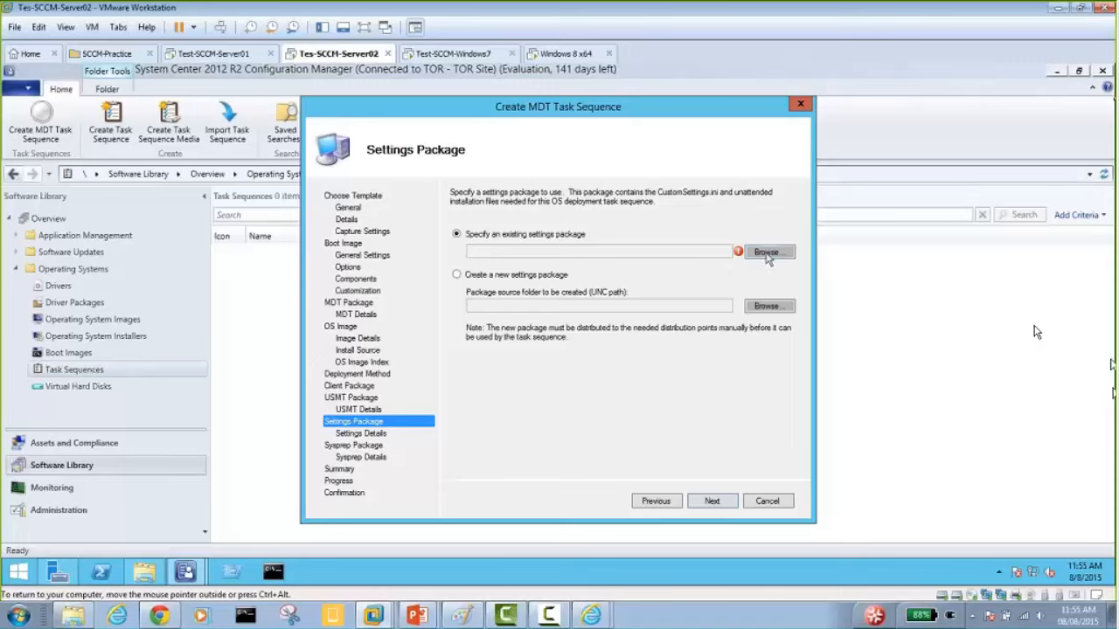
Choose a new settings package at \\sccm-server02\ and bring up the Deployment\MDT share in File Explorer
{"action": "left_click", "coordinate": [535, 276]}
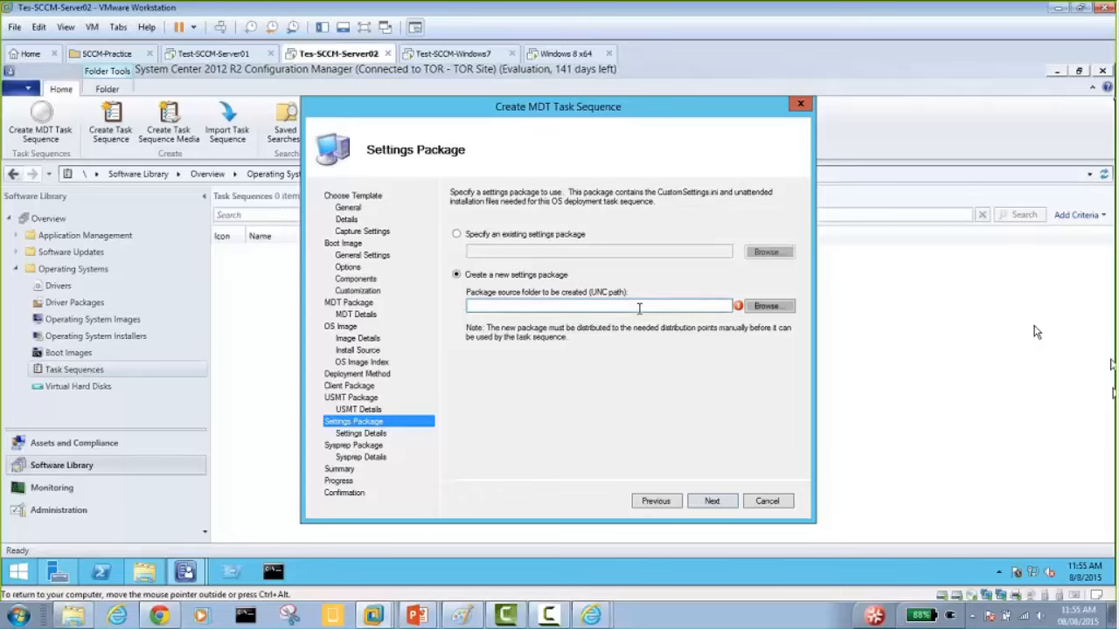
{"action": "type", "text": "\\\\"}
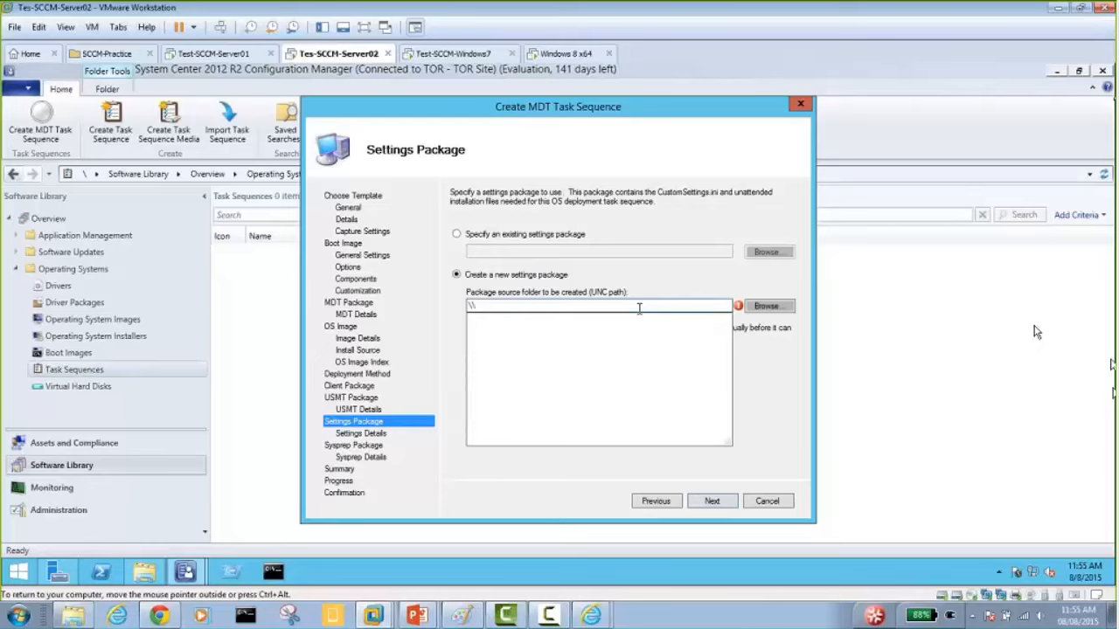
{"action": "type", "text": "scc"}
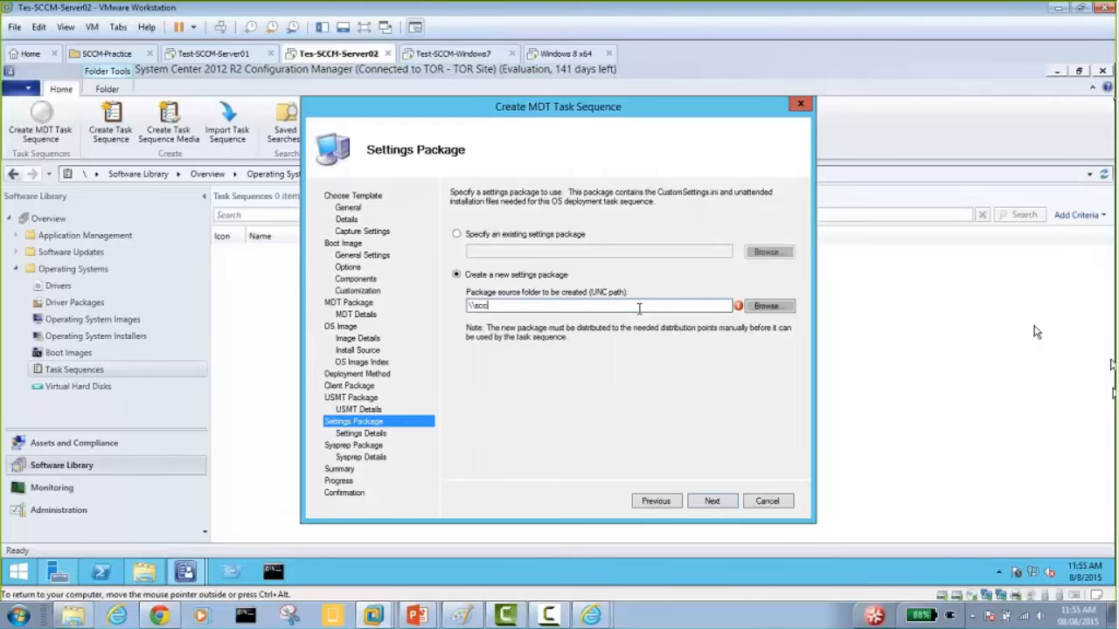
{"action": "type", "text": "m-server02\\"}
{"action": "left_click", "coordinate": [74, 616]}
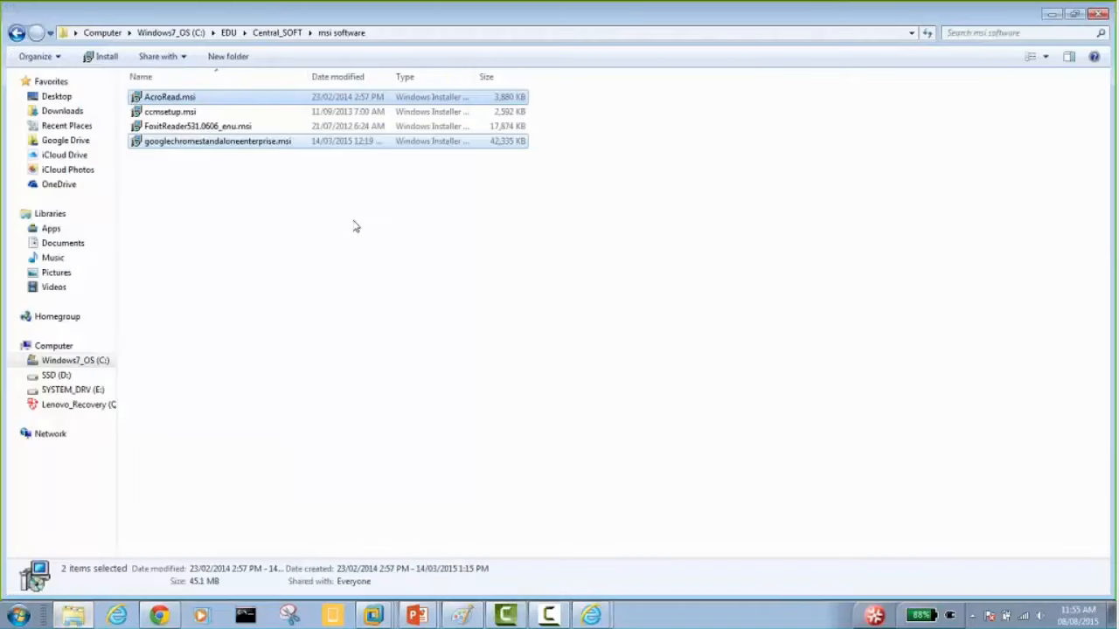
{"action": "left_click", "coordinate": [373, 616]}
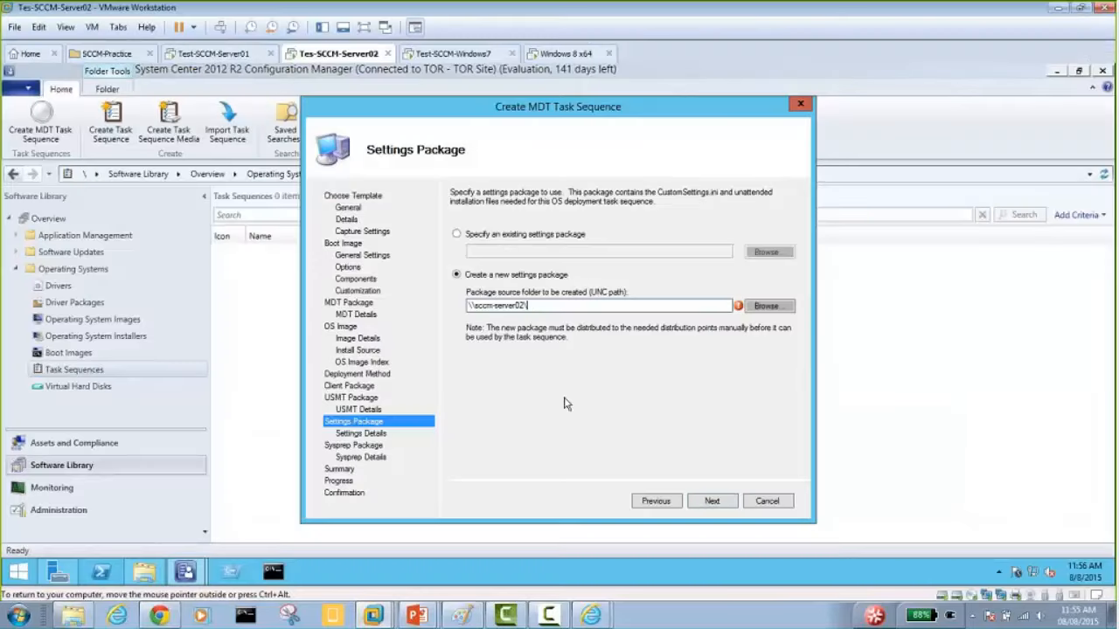
{"action": "left_click", "coordinate": [144, 572]}
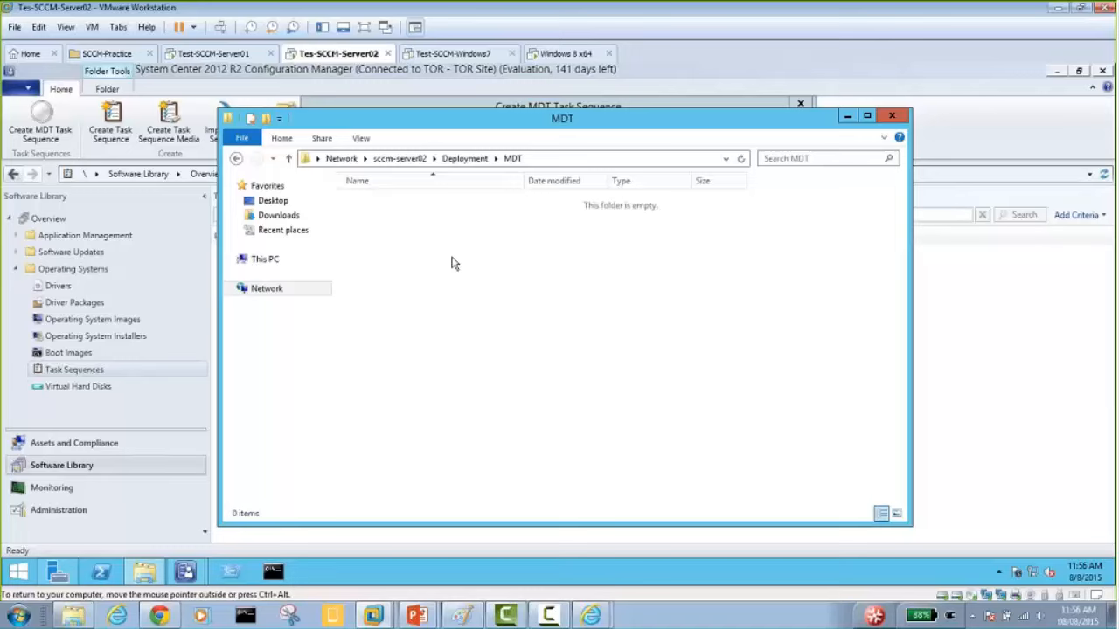
Create a new folder named Settings inside C:\Deployment\MDT
{"action": "left_click", "coordinate": [267, 259]}
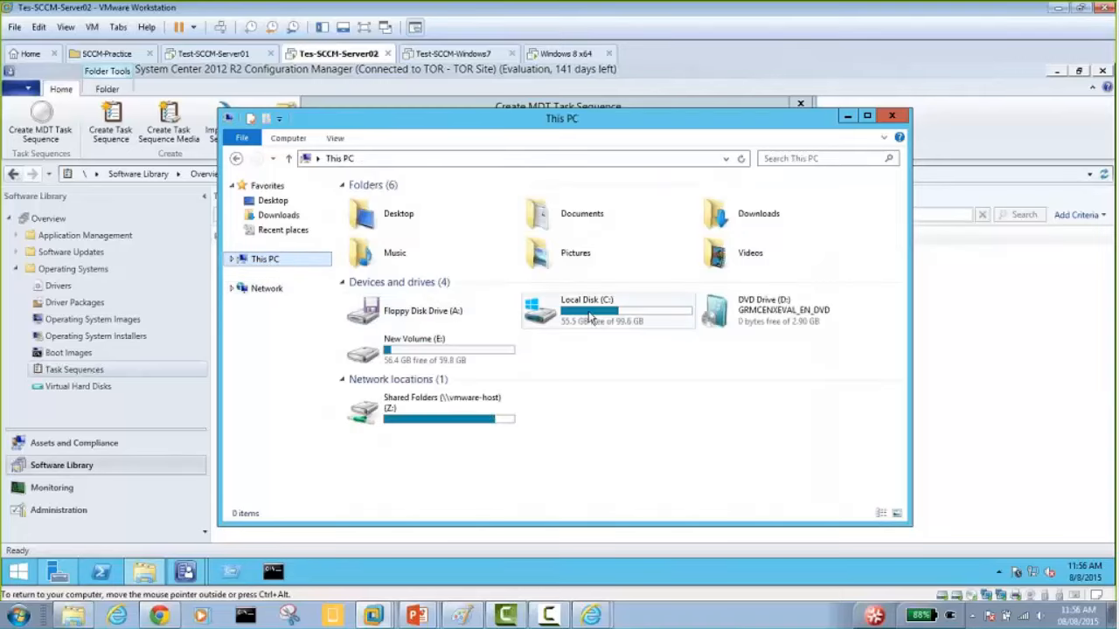
{"action": "double_click", "coordinate": [591, 319]}
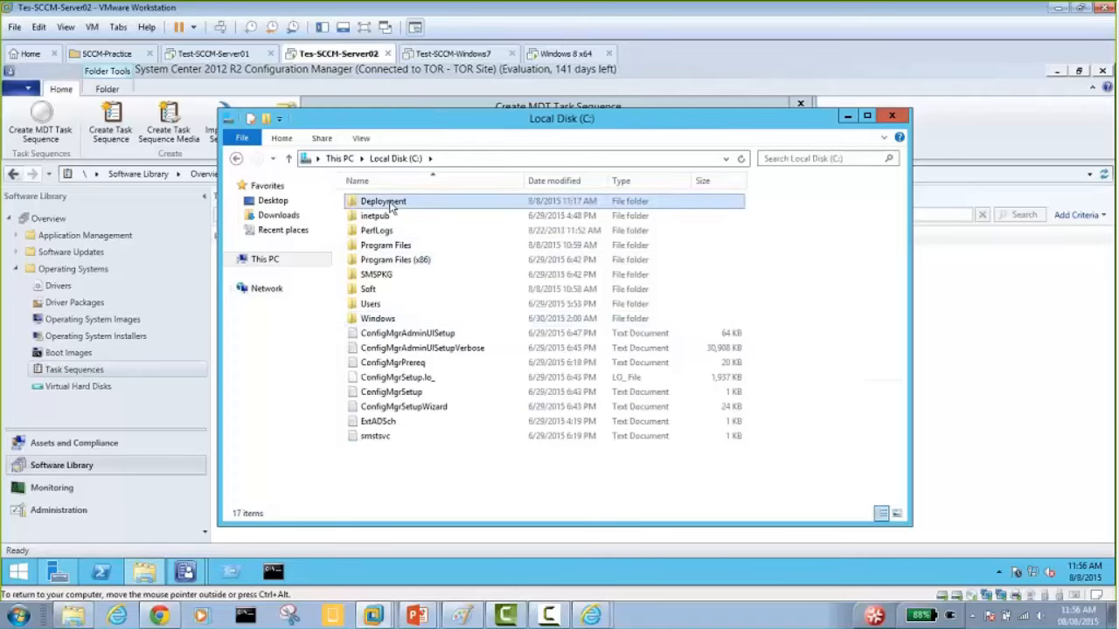
{"action": "double_click", "coordinate": [385, 202]}
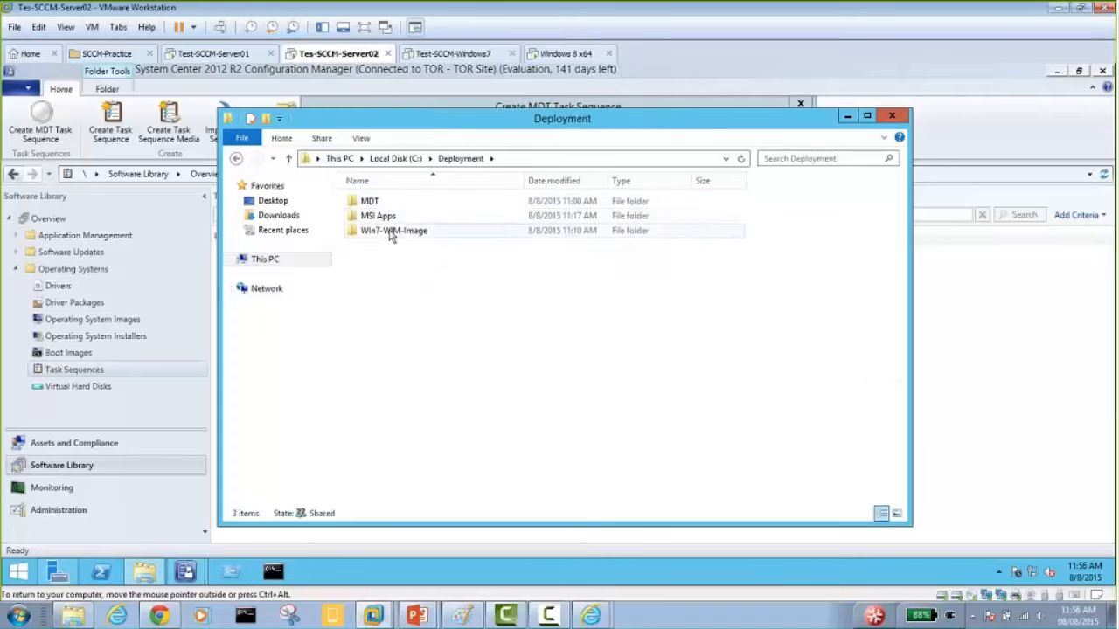
{"action": "double_click", "coordinate": [371, 202]}
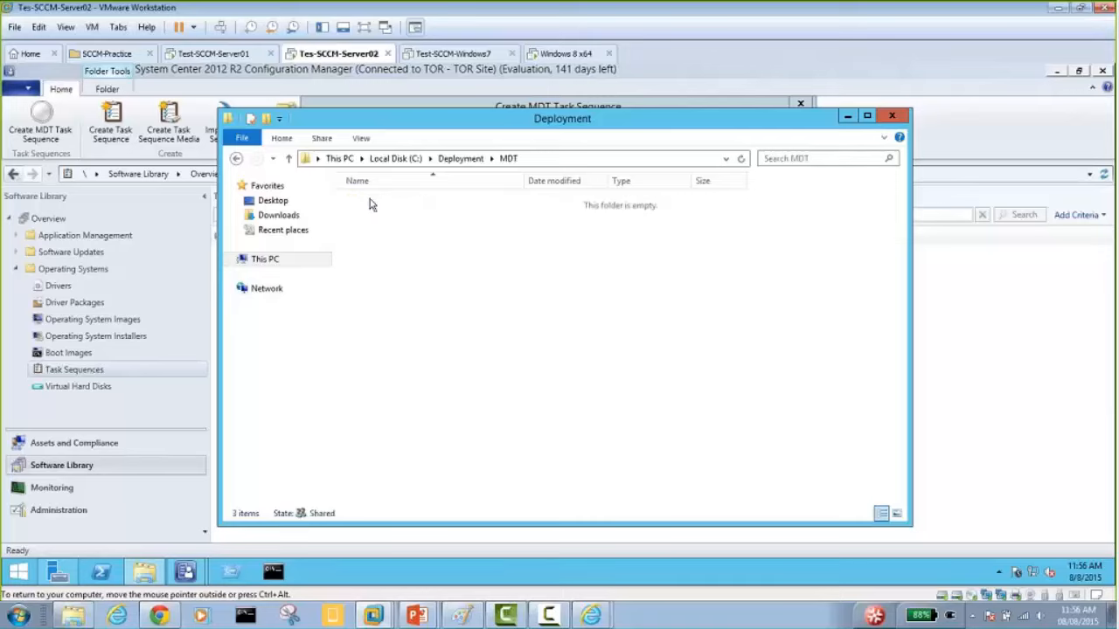
{"action": "right_click", "coordinate": [375, 219]}
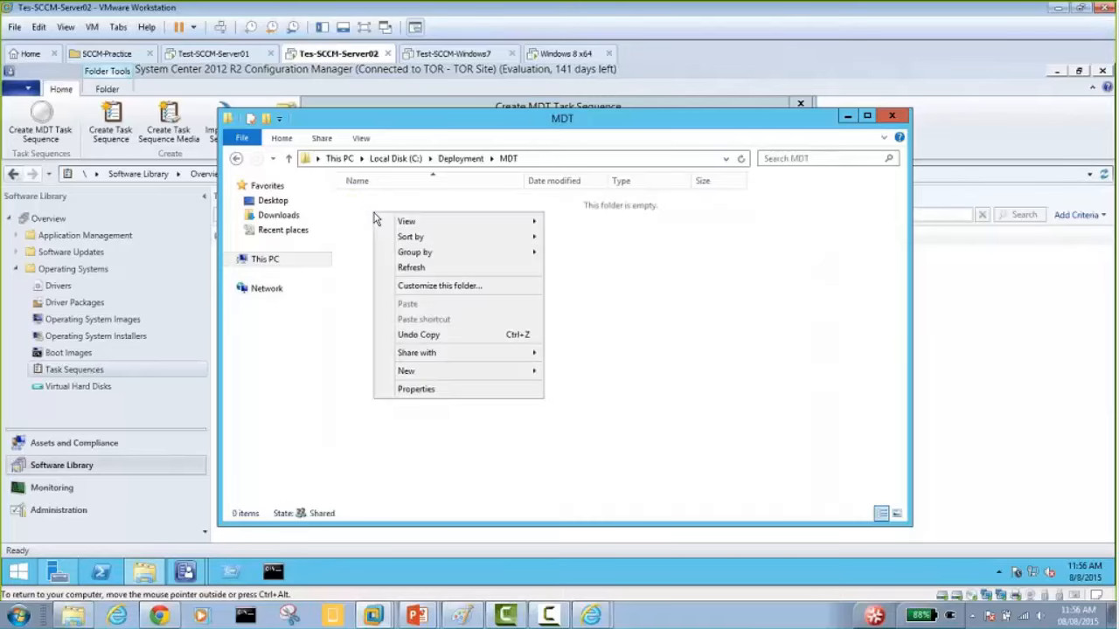
{"action": "mouse_move", "coordinate": [455, 372]}
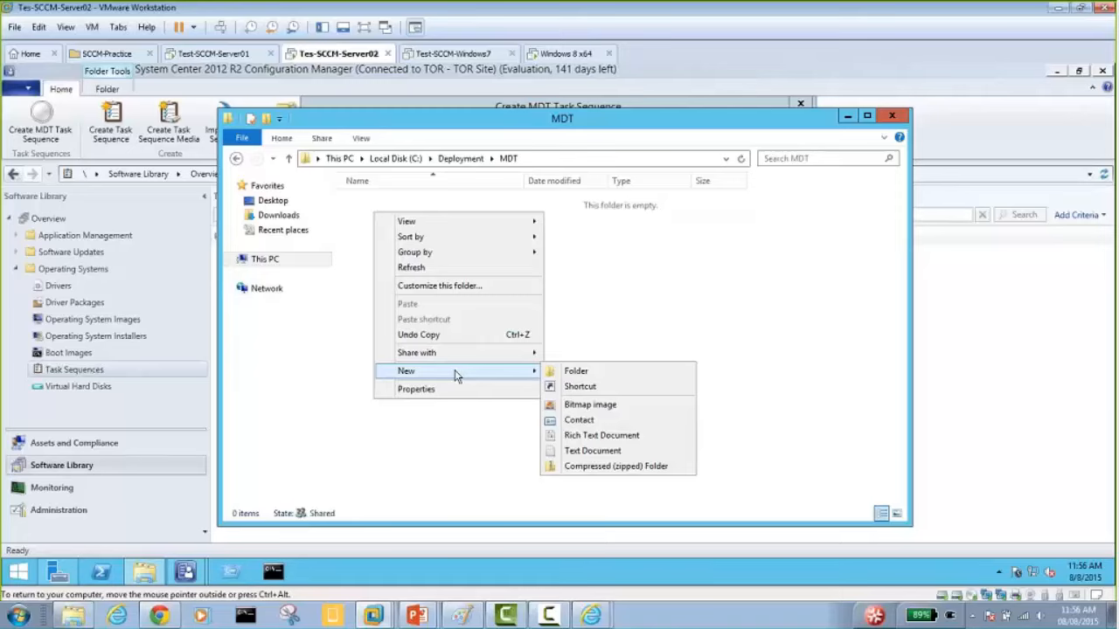
{"action": "left_click", "coordinate": [576, 372]}
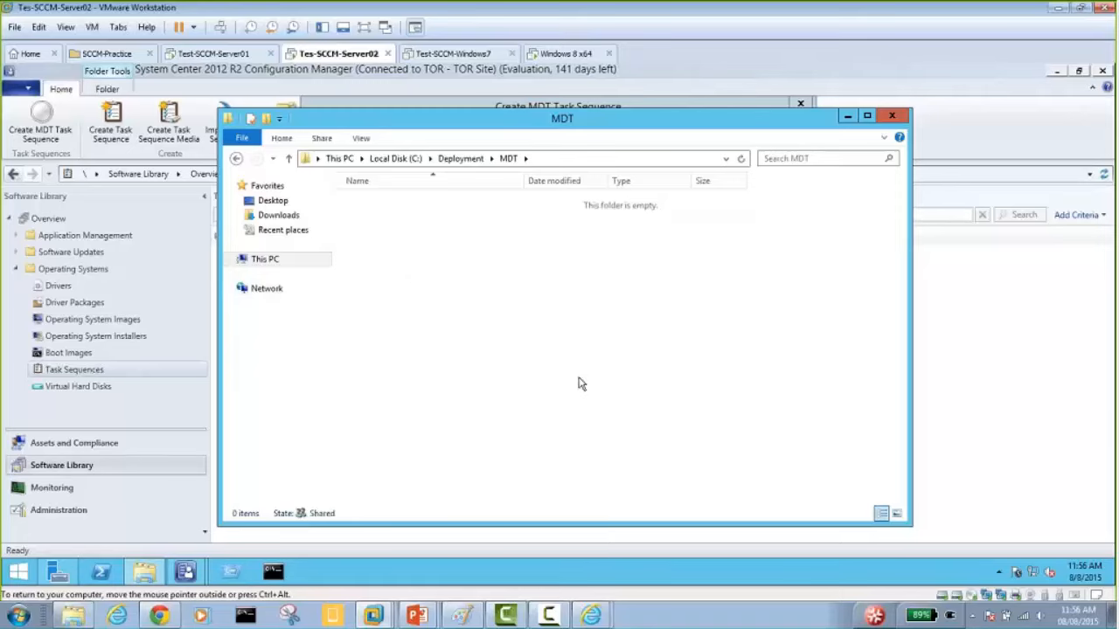
{"action": "type", "text": "Setti"}
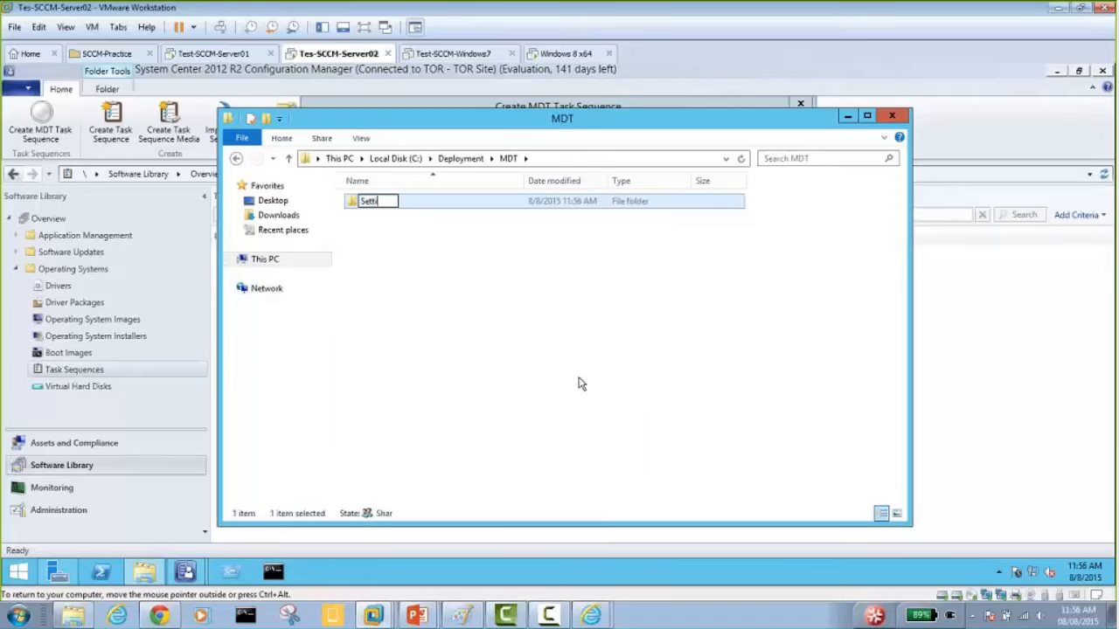
{"action": "type", "text": "ngs"}
{"action": "left_click", "coordinate": [464, 317]}
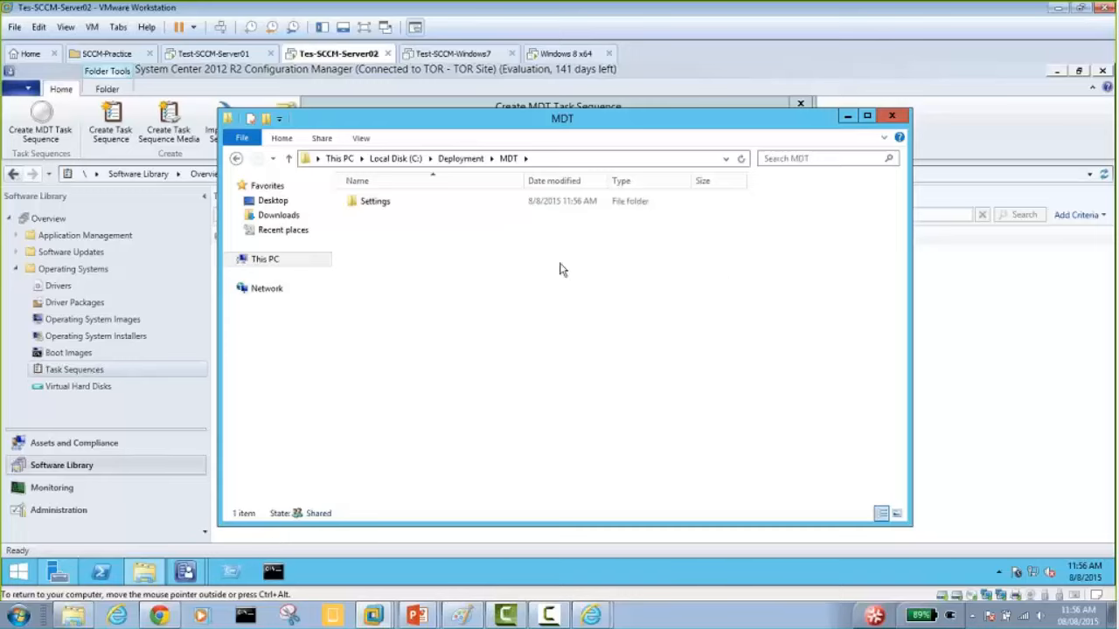
Back in the wizard, cancel the Browse For Folder dialog and focus the settings package source path
{"action": "left_click", "coordinate": [846, 116]}
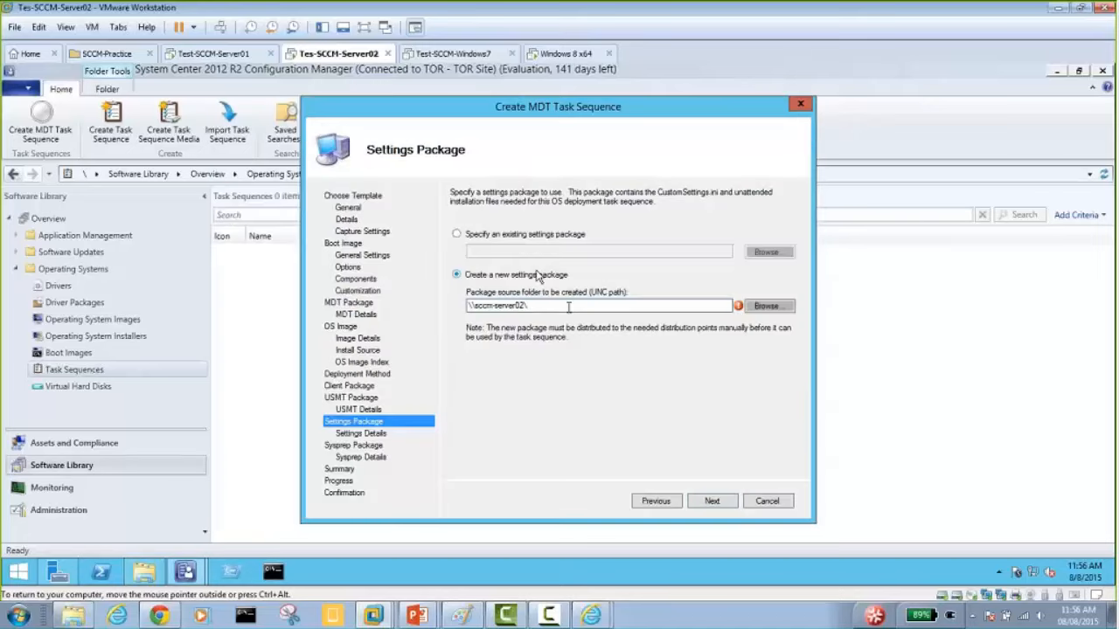
{"action": "left_click", "coordinate": [766, 307]}
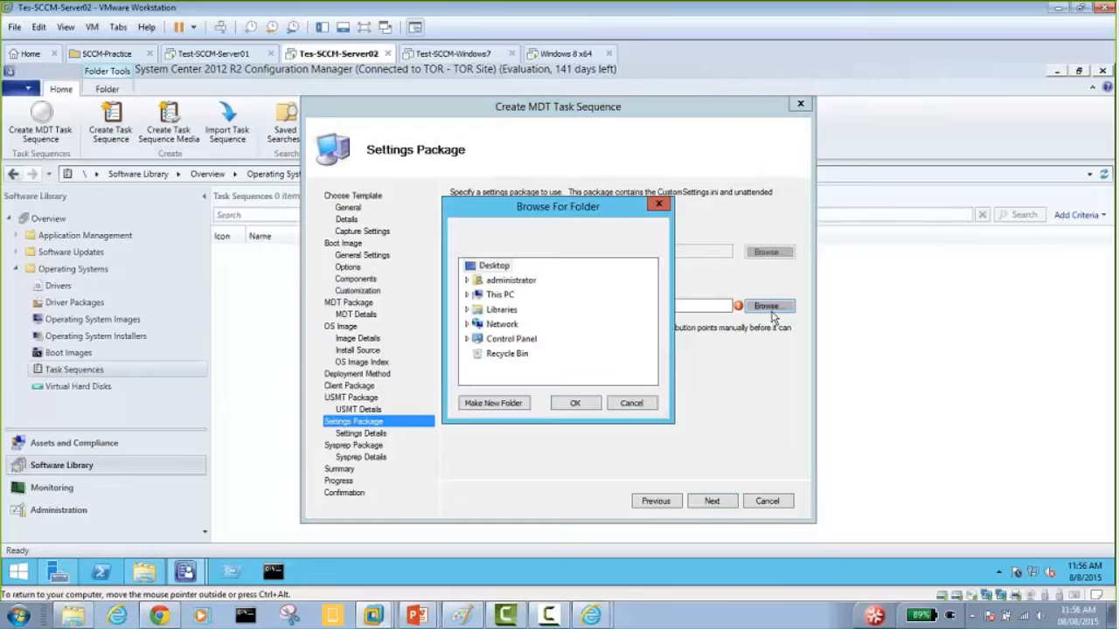
{"action": "left_click", "coordinate": [631, 402]}
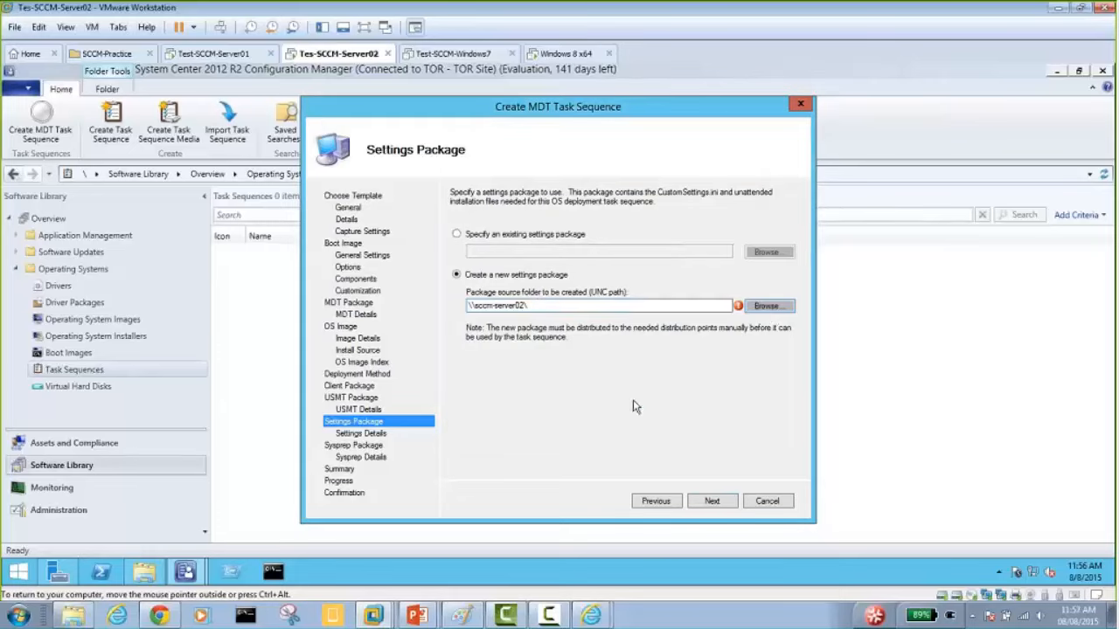
{"action": "left_click", "coordinate": [538, 305]}
Open the Settings folder through the network share and select its path \\sccm-server02\Deployment\MDT\Settings
{"action": "left_click", "coordinate": [145, 572]}
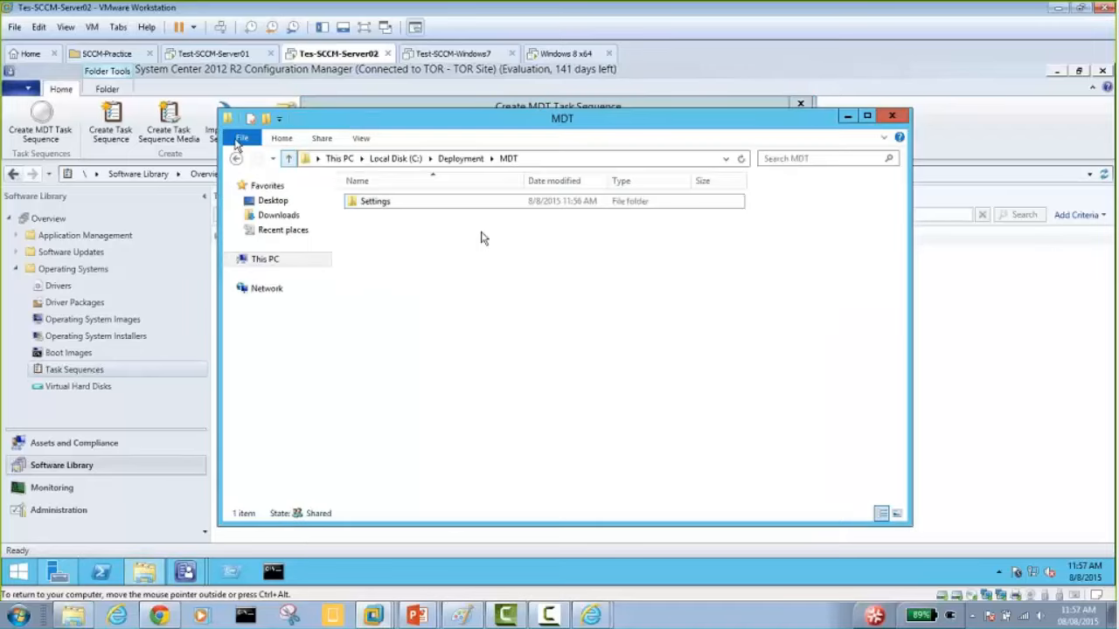
{"action": "left_click", "coordinate": [236, 160]}
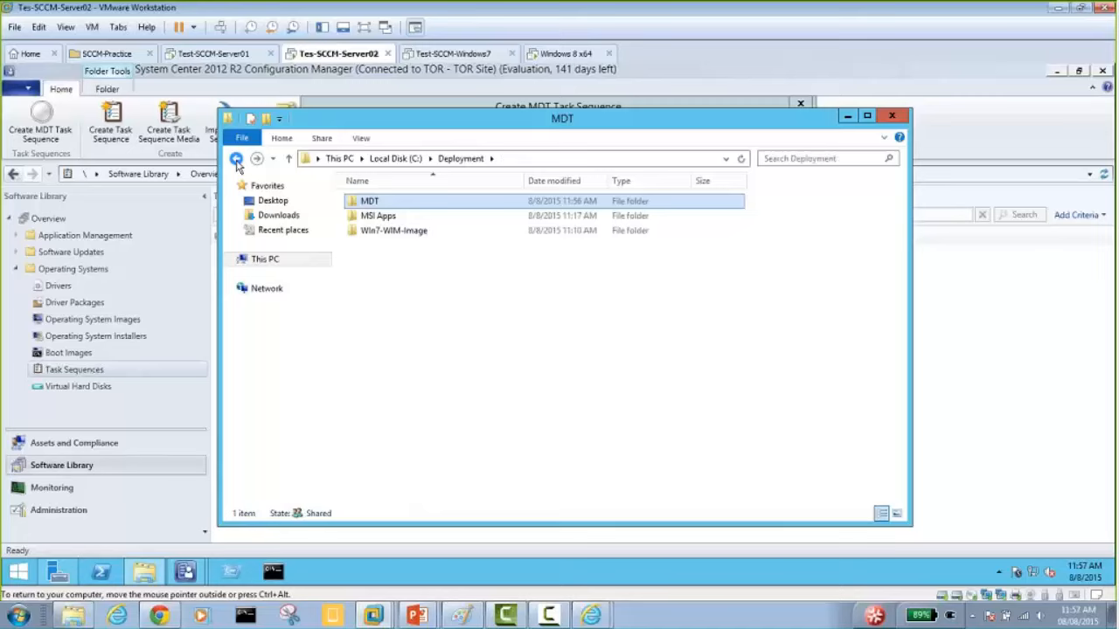
{"action": "left_click", "coordinate": [236, 160]}
{"action": "left_click", "coordinate": [236, 159]}
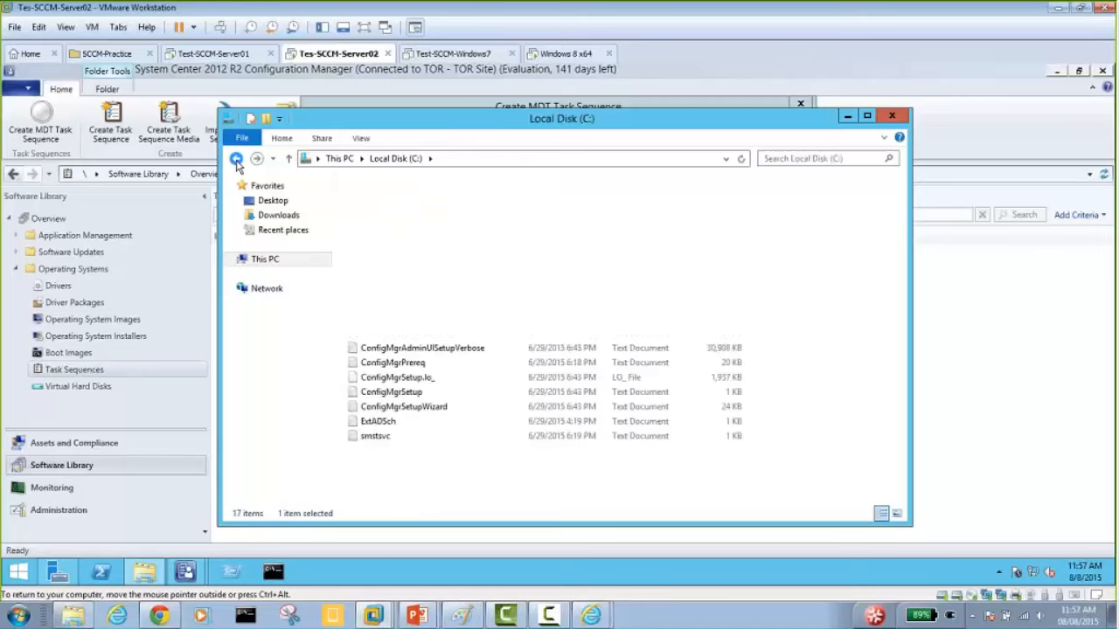
{"action": "left_click", "coordinate": [236, 159]}
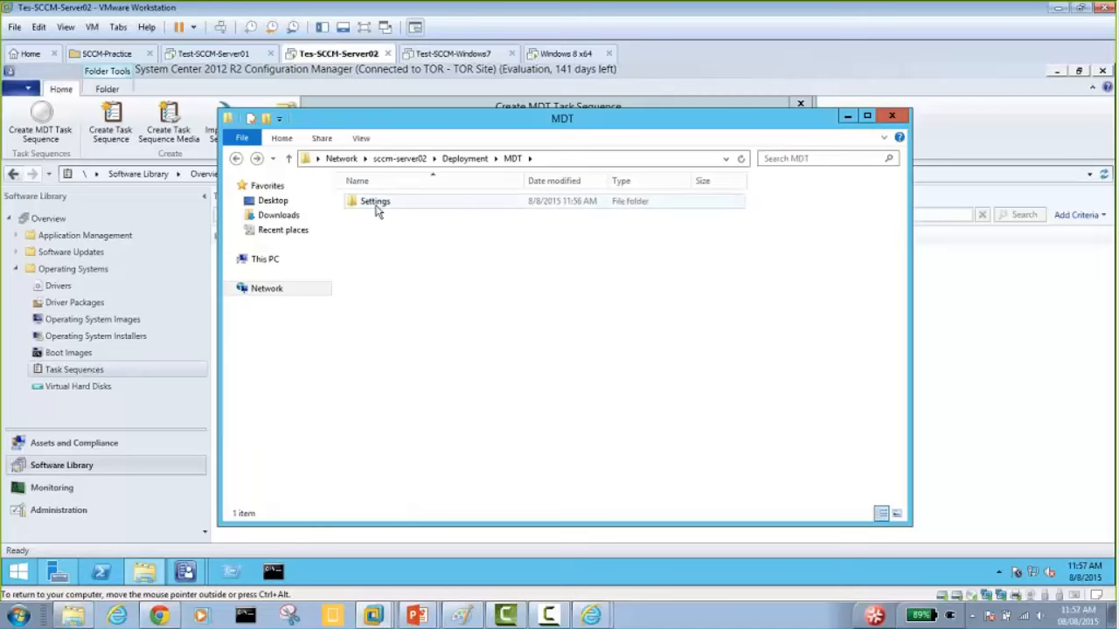
{"action": "double_click", "coordinate": [376, 203]}
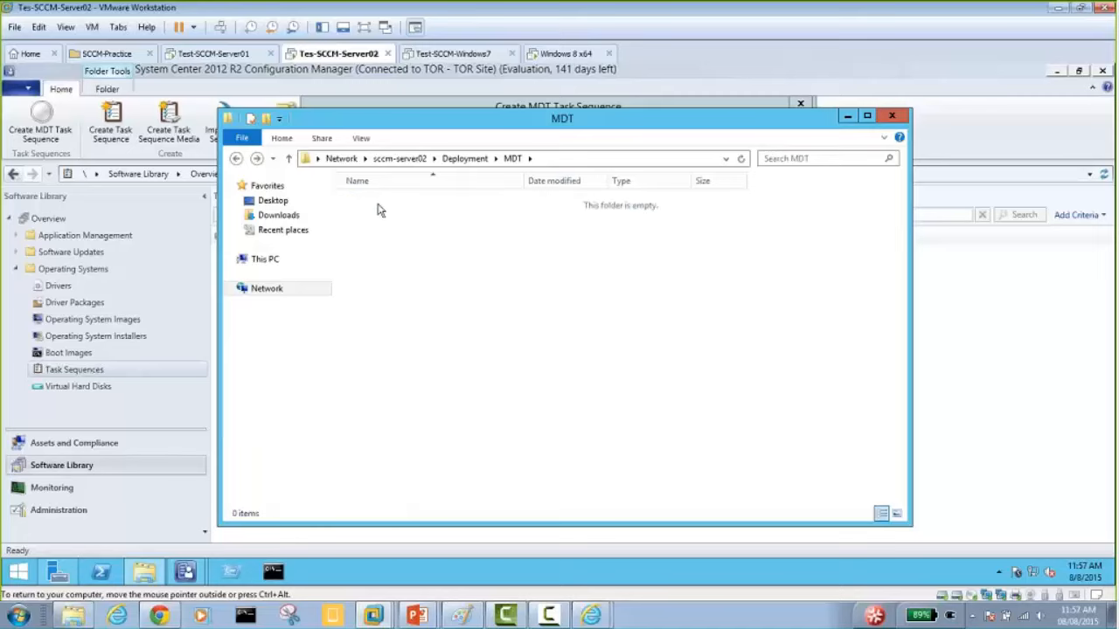
{"action": "left_click", "coordinate": [608, 159]}
{"action": "key", "text": "ctrl+c"}
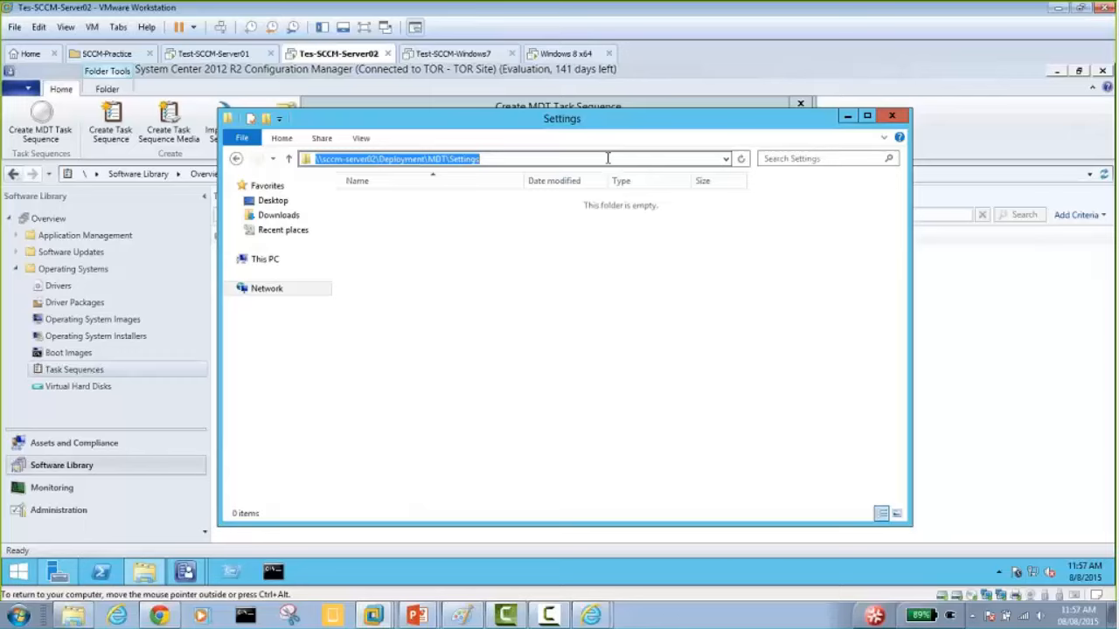
Paste \\sccm-server02\Deployment\MDT\Settings as the settings package source and continue to Settings Details
{"action": "left_click", "coordinate": [848, 118]}
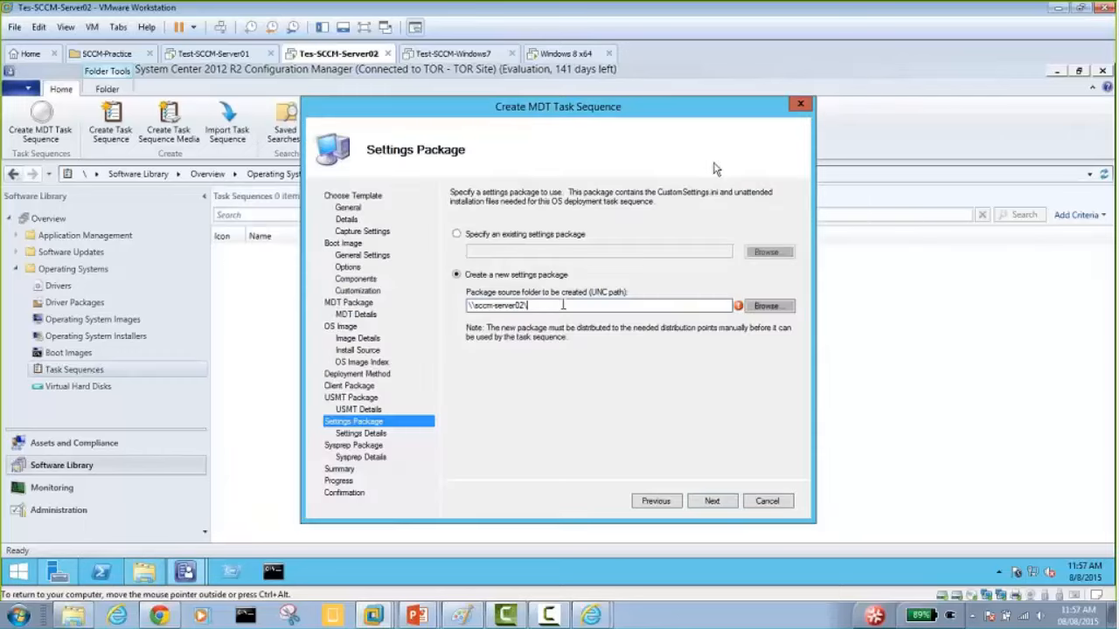
{"action": "left_click_drag", "start_coordinate": [563, 305], "coordinate": [347, 287]}
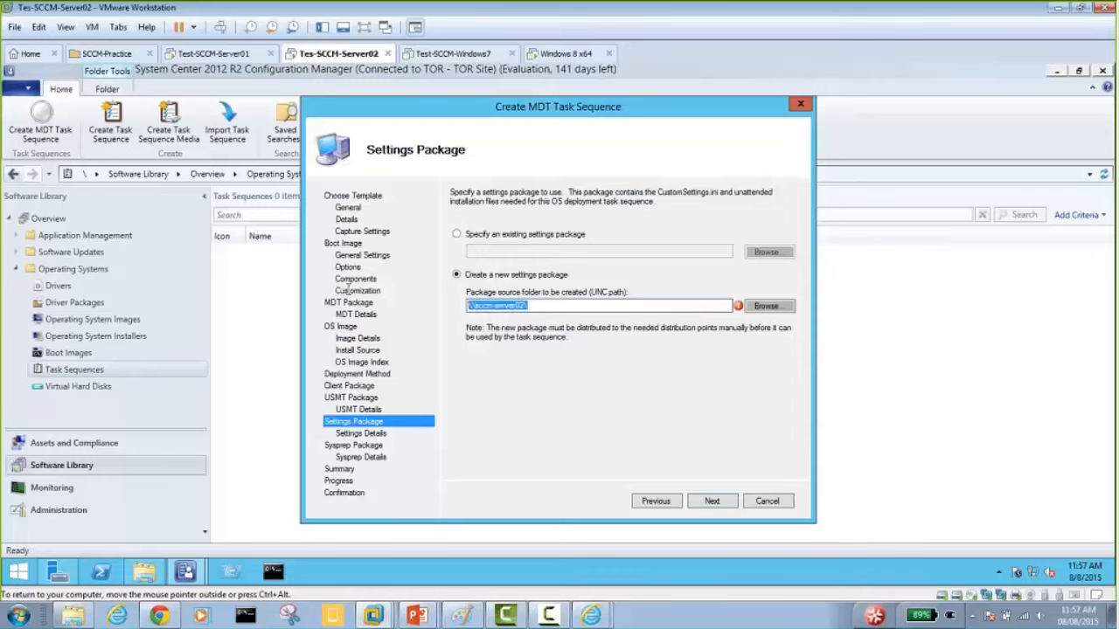
{"action": "key", "text": "ctrl+v"}
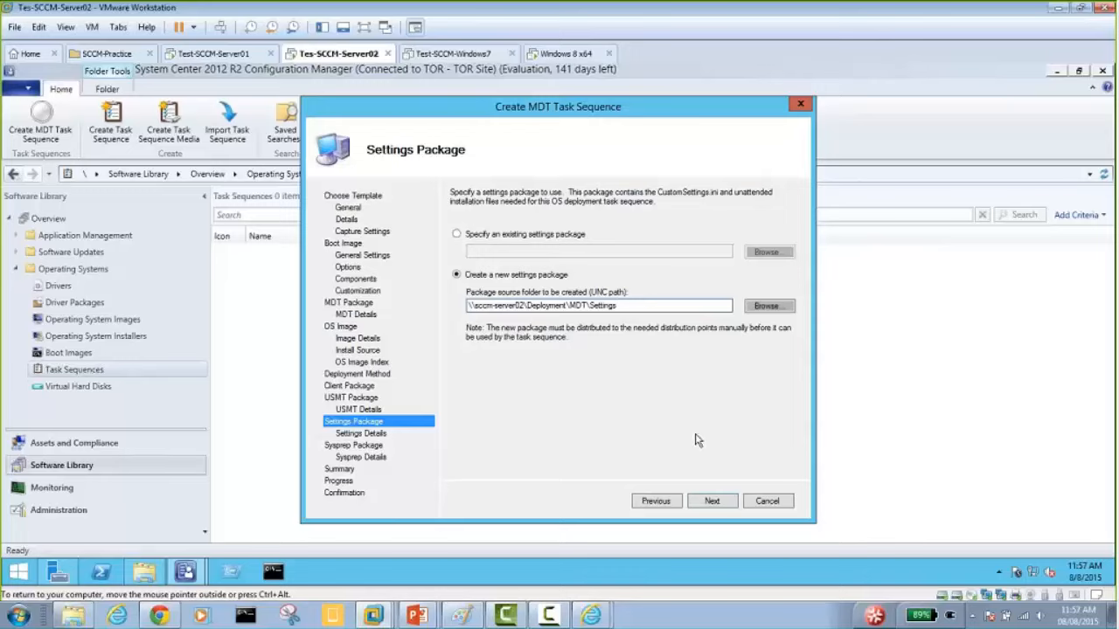
{"action": "left_click", "coordinate": [711, 504]}
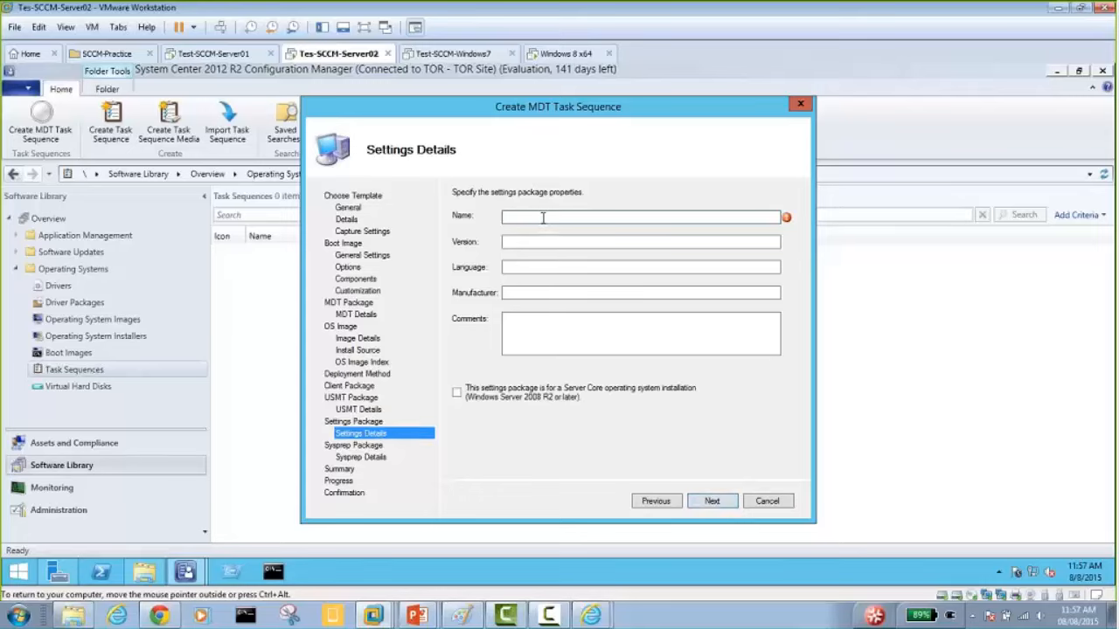
Enter 'MDT Settings Package Win 7 UDI' as the settings package name
{"action": "type", "text": "MDT Settings Package Win 7 UDI"}
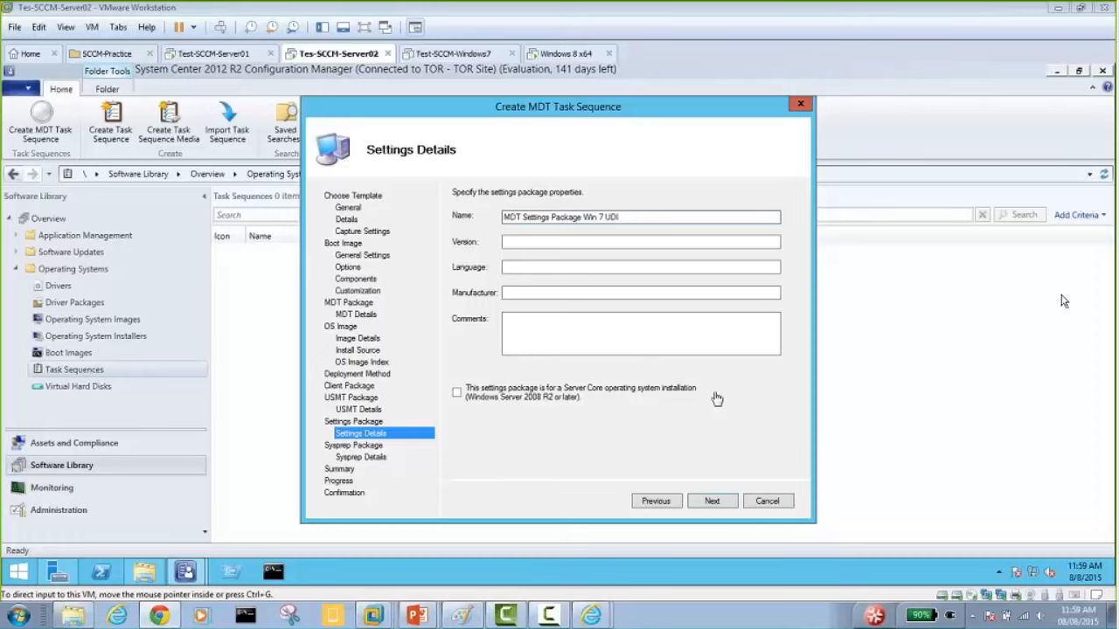
{"action": "left_click", "coordinate": [584, 484]}
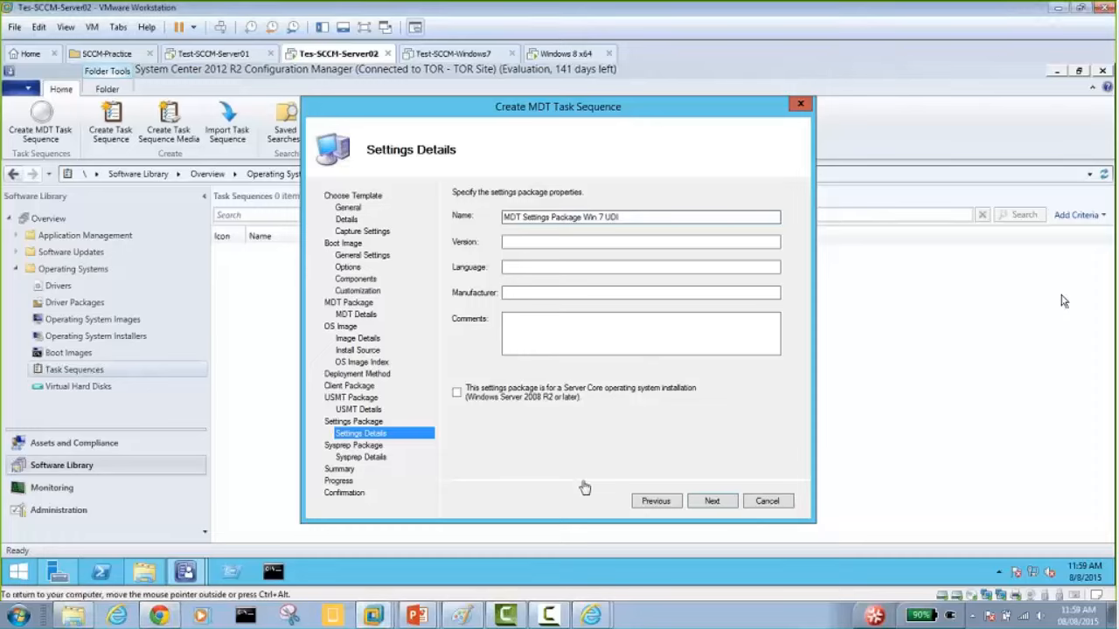
Continue past Settings Details, keep No Sysprep package required, and confirm the Summary to start package creation
{"action": "left_click", "coordinate": [713, 500]}
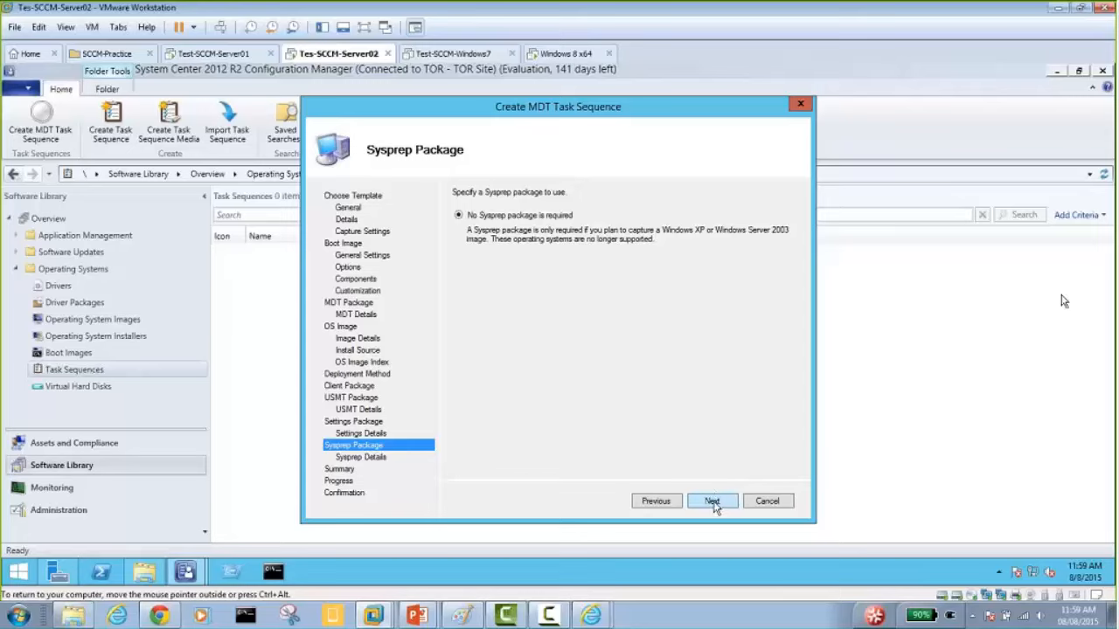
{"action": "left_click", "coordinate": [713, 502]}
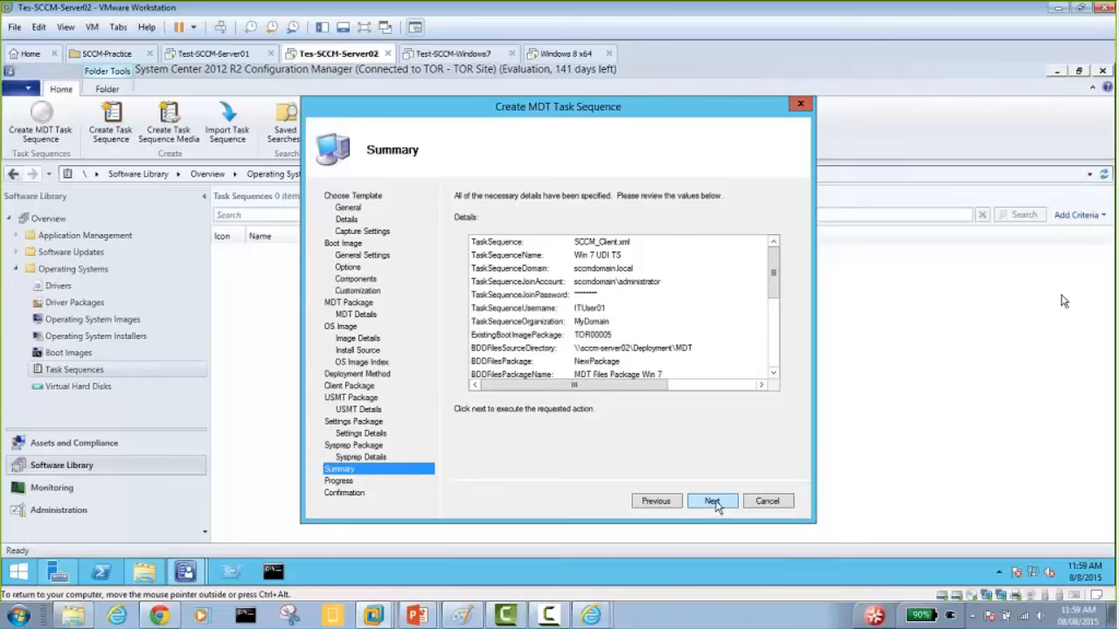
{"action": "left_click", "coordinate": [713, 501]}
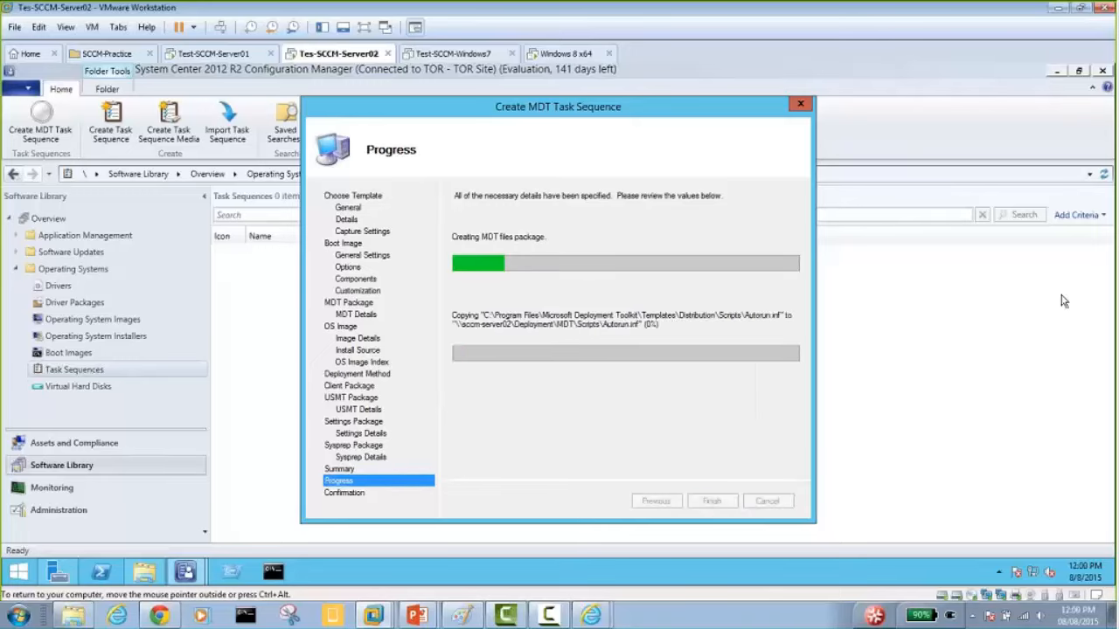
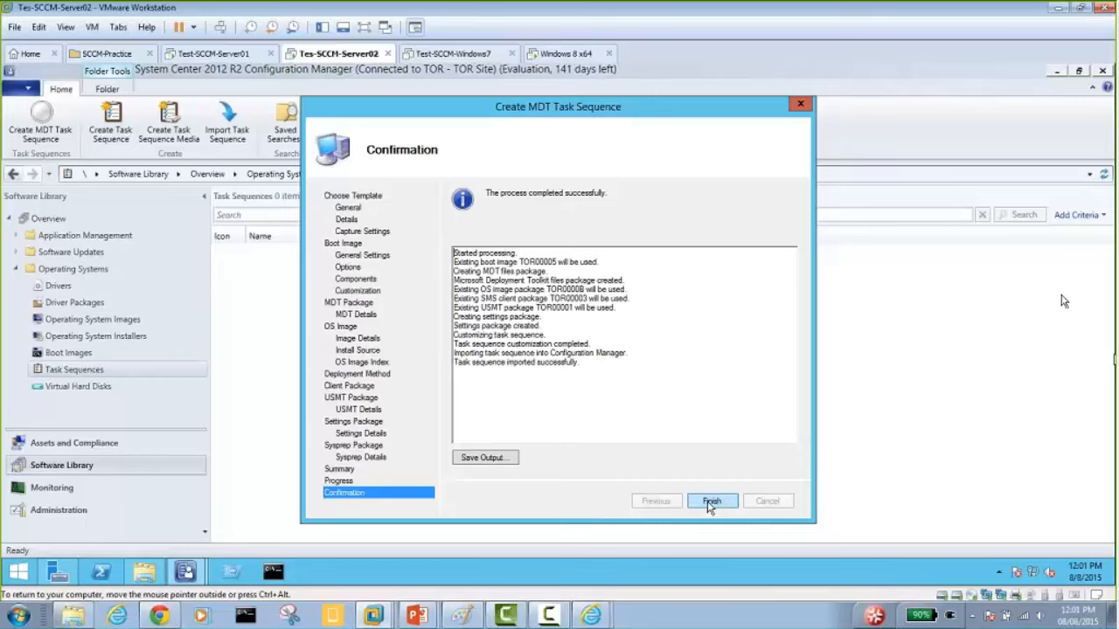
Finish the Create MDT Task Sequence wizard and select Win 7 UDI TS in Task Sequences
{"action": "left_click", "coordinate": [710, 504]}
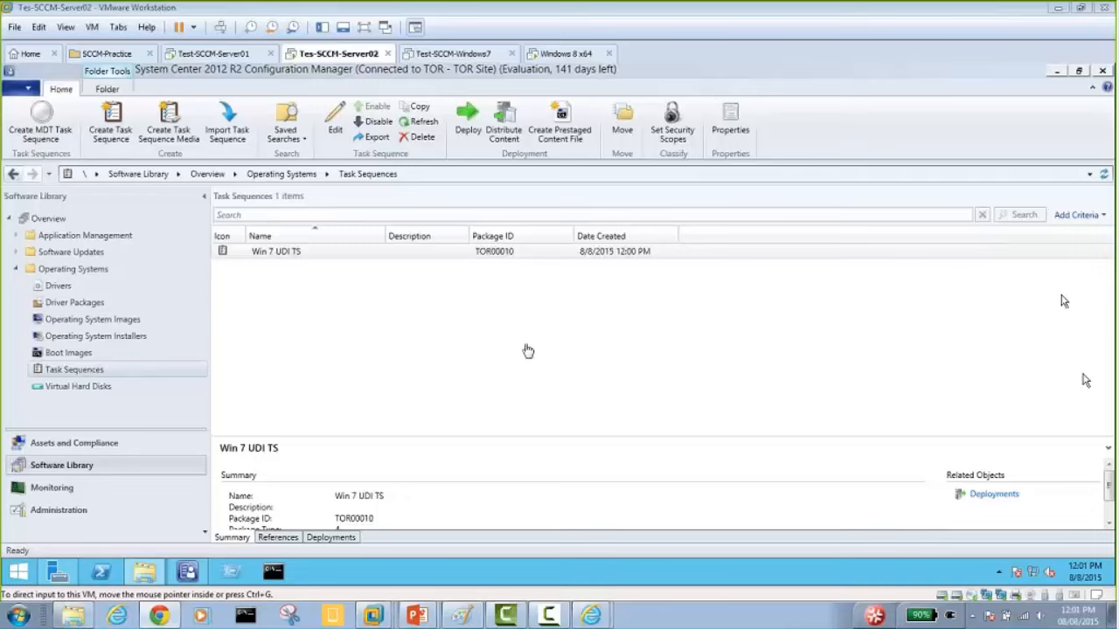
{"action": "left_click", "coordinate": [286, 252]}
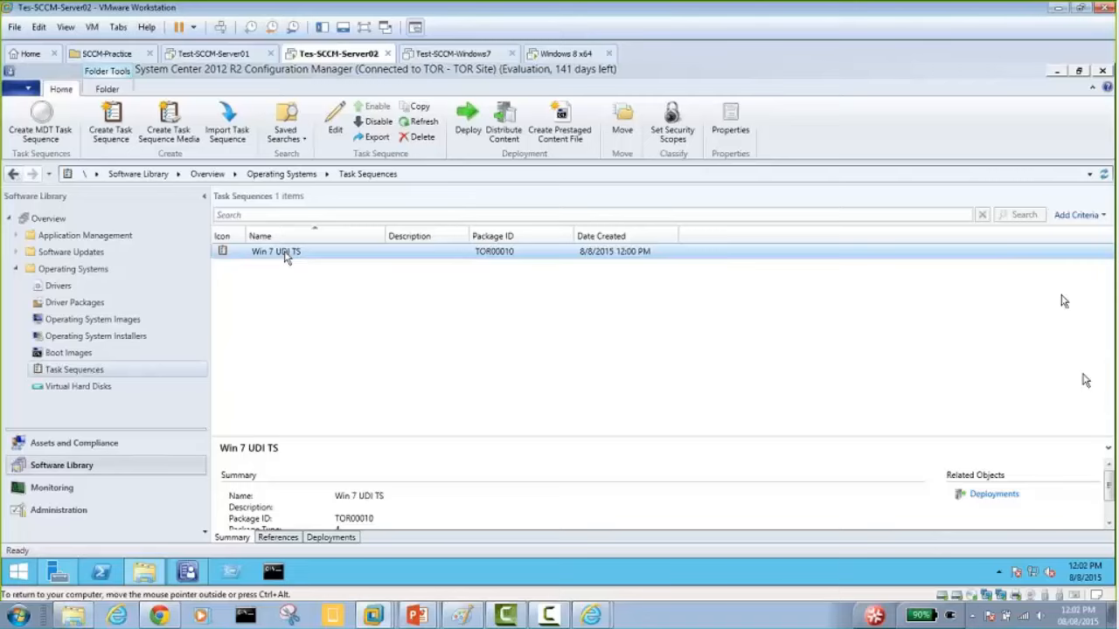
Start a deployment of Win 7 UDI TS and browse for its target collection
{"action": "right_click", "coordinate": [285, 256]}
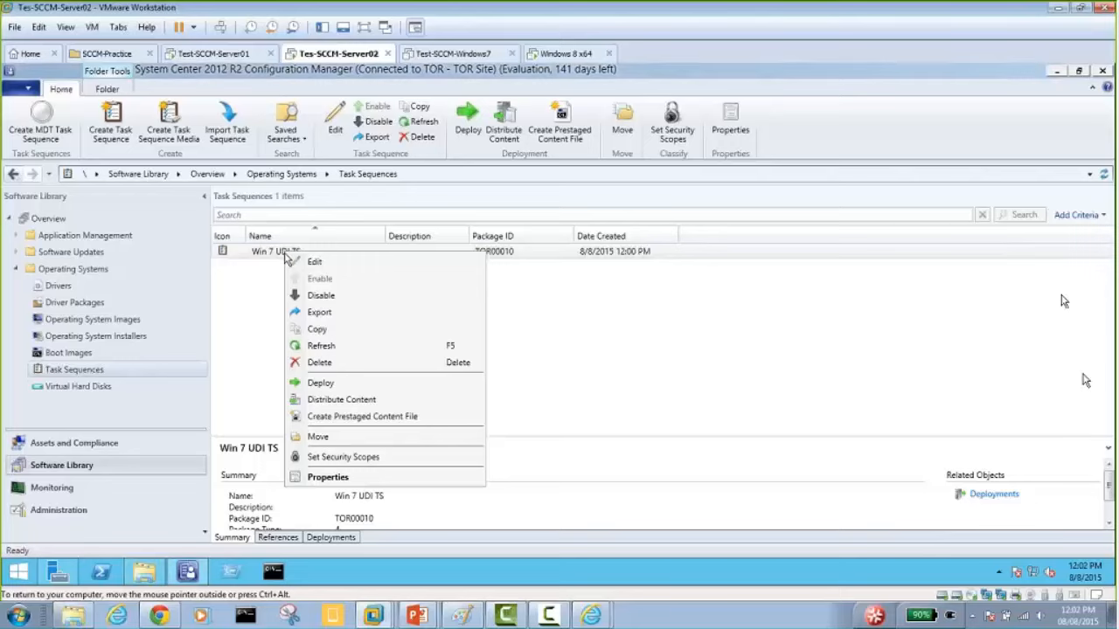
{"action": "left_click", "coordinate": [368, 390]}
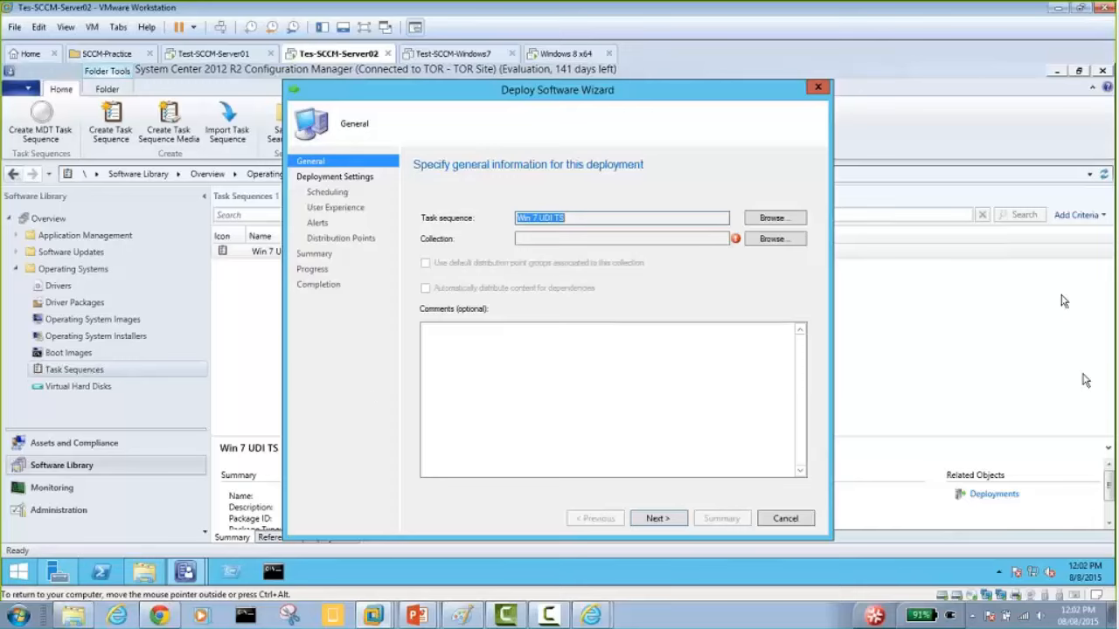
{"action": "left_click", "coordinate": [762, 242]}
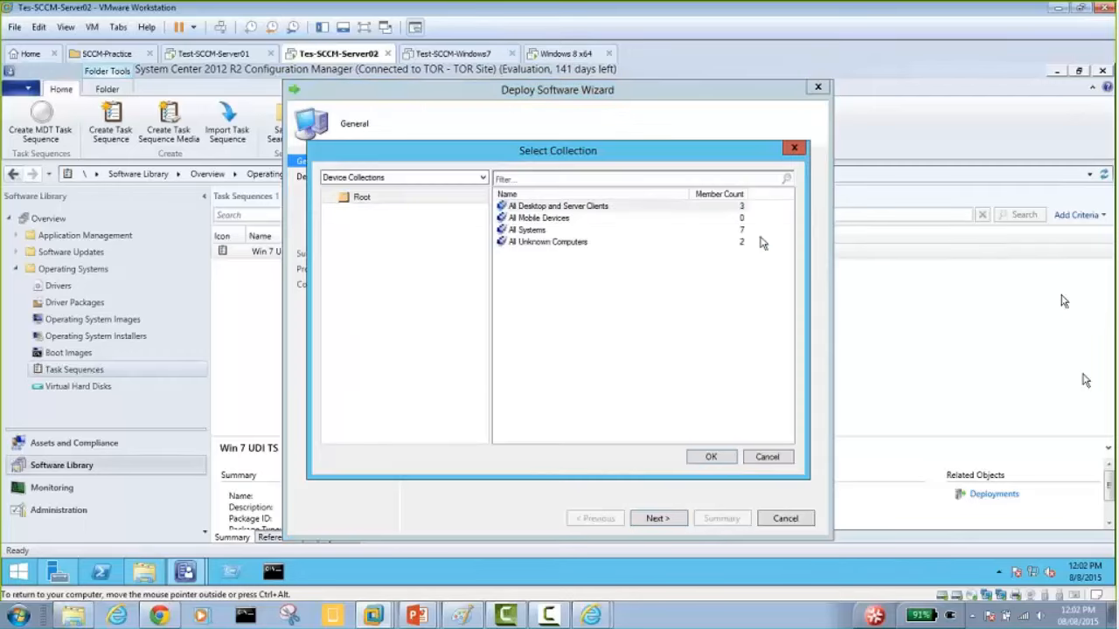
Target the All Unknown Computers collection and advance to Deployment Settings
{"action": "left_click", "coordinate": [540, 243]}
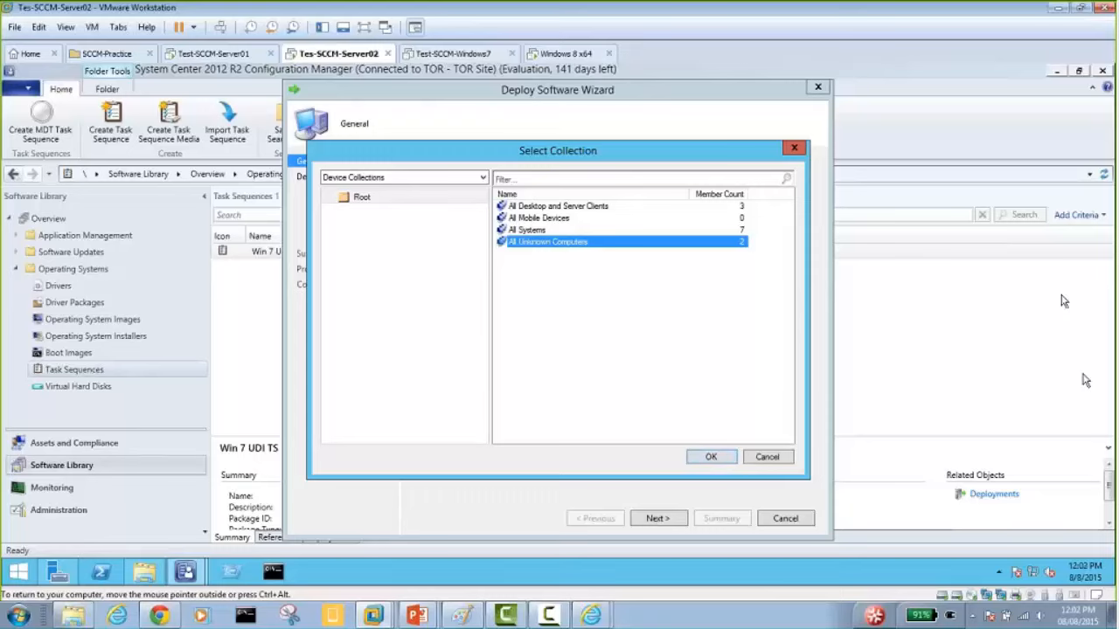
{"action": "left_click", "coordinate": [710, 458]}
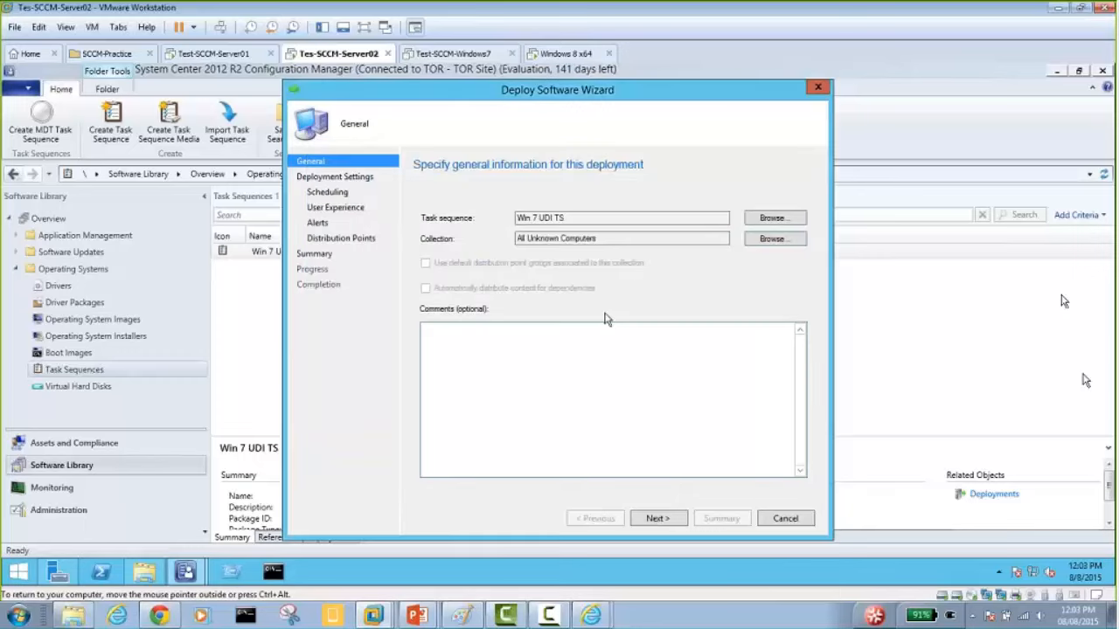
{"action": "left_click", "coordinate": [656, 519]}
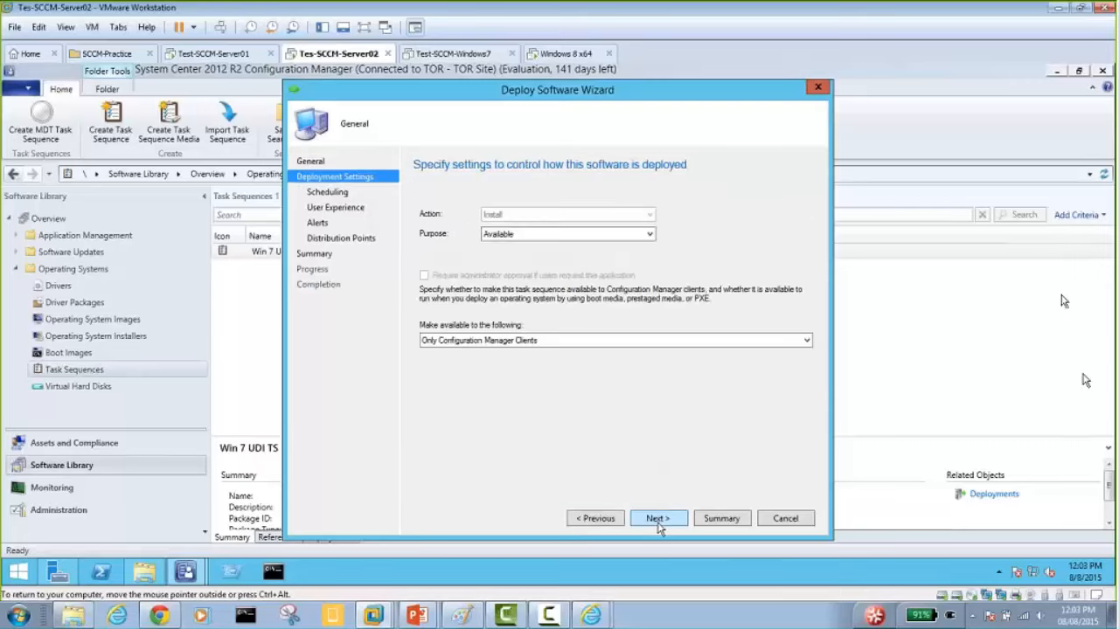
Keep the purpose Available and offer it to Configuration Manager clients, media and PXE
{"action": "left_click", "coordinate": [507, 236]}
{"action": "left_click", "coordinate": [517, 341]}
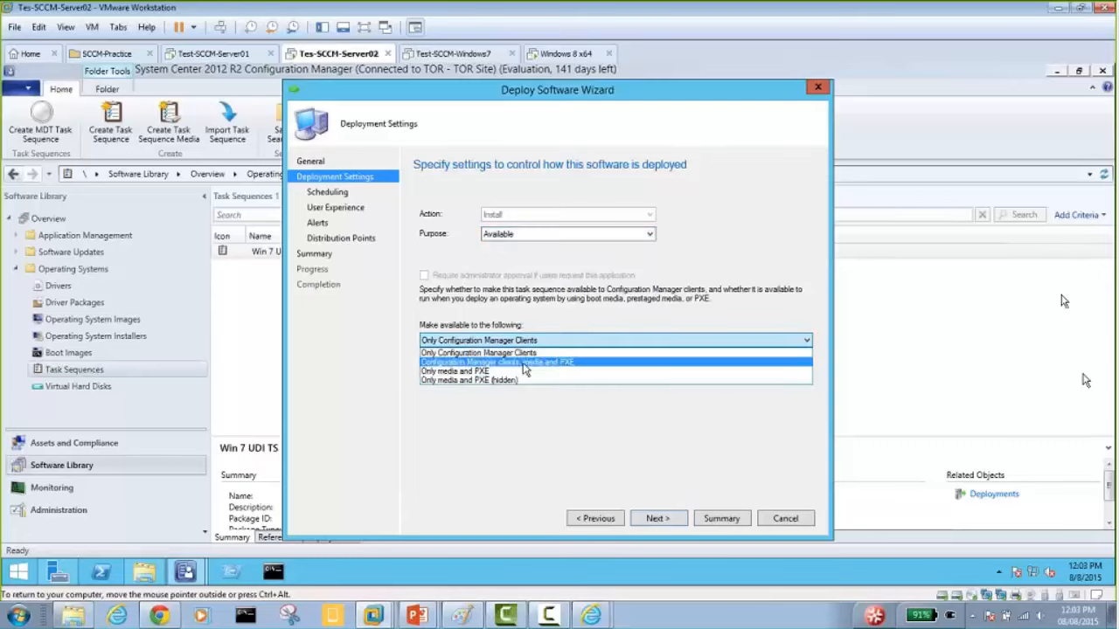
{"action": "left_click", "coordinate": [525, 364]}
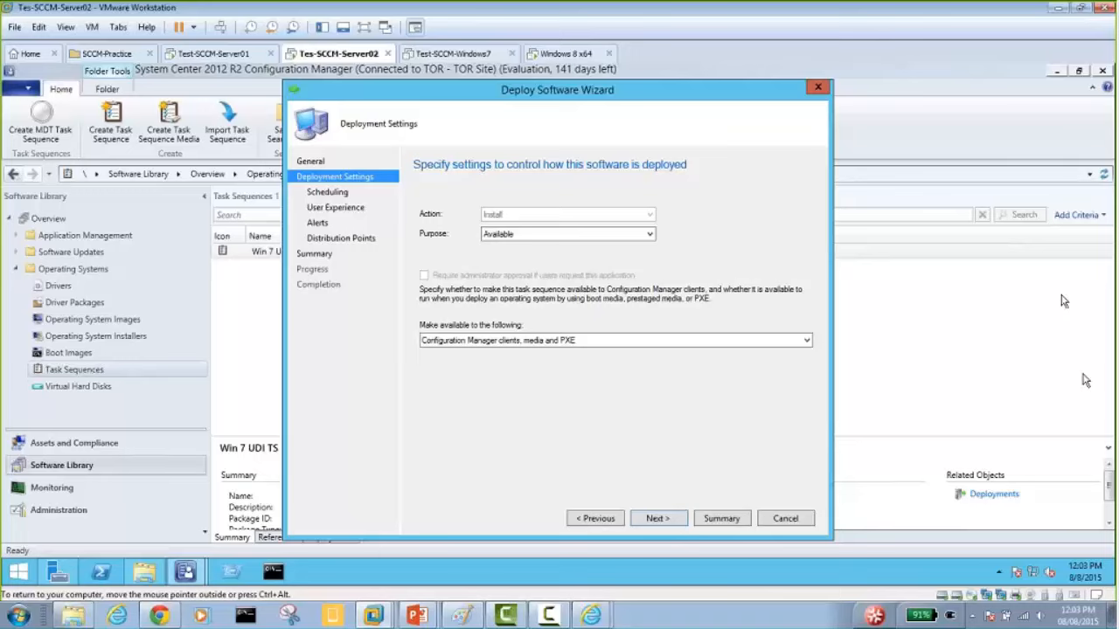
{"action": "left_click", "coordinate": [522, 234]}
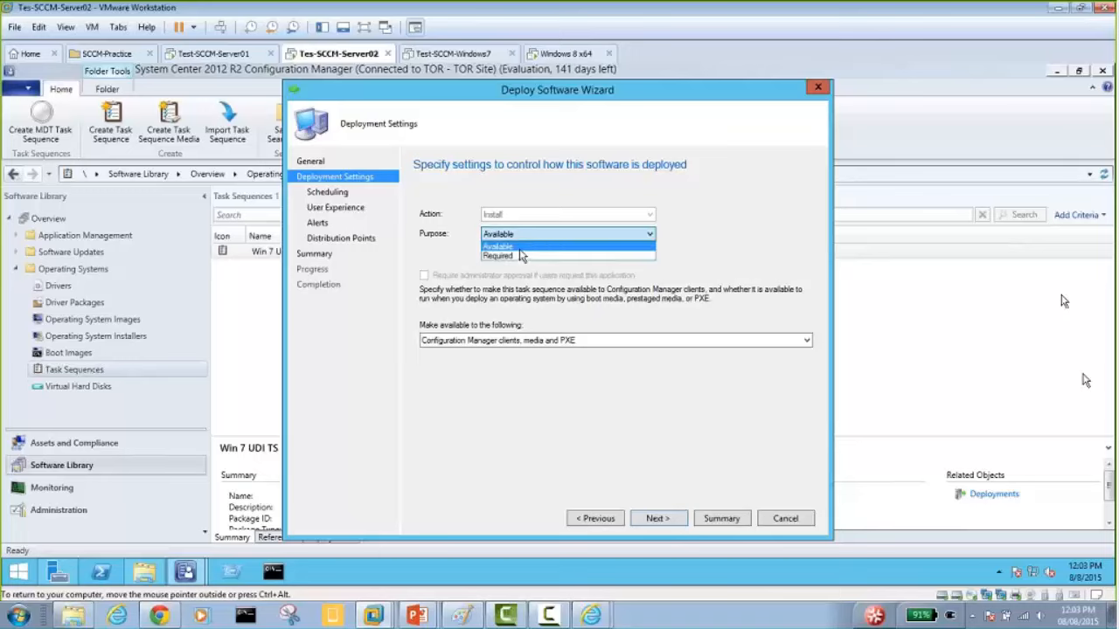
{"action": "left_click", "coordinate": [520, 248]}
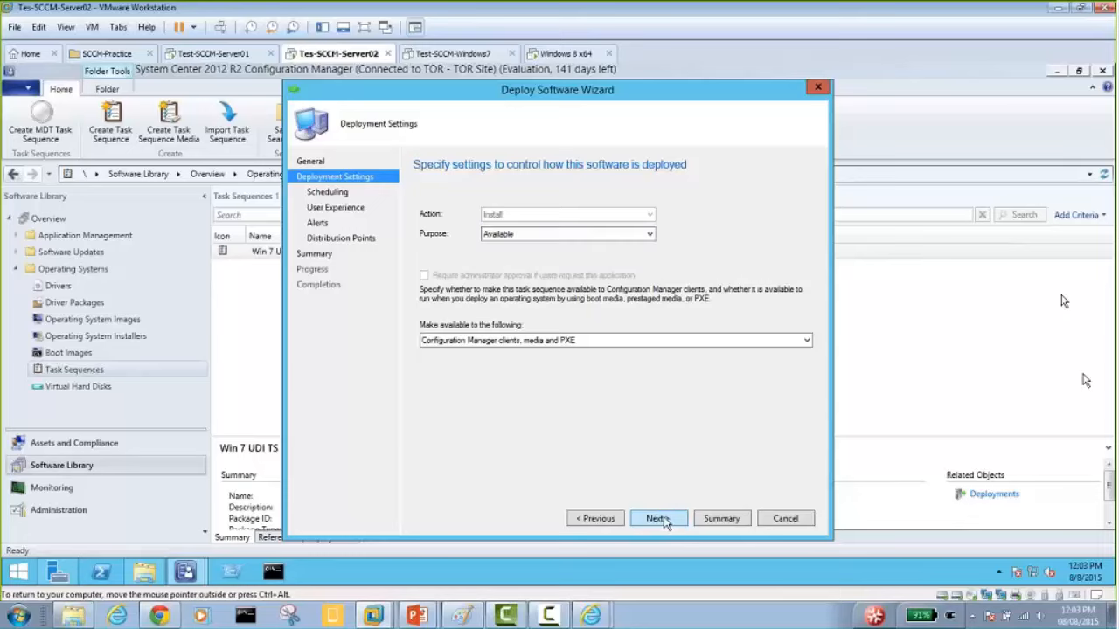
{"action": "left_click", "coordinate": [665, 517]}
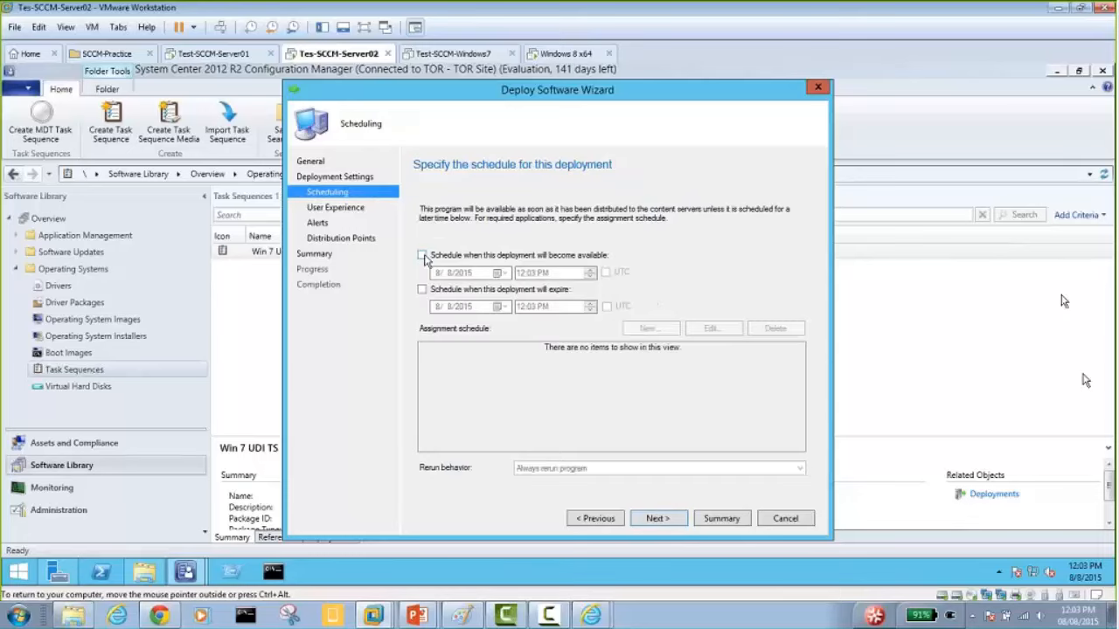
Enable scheduled availability from 8/8/2015 12:03 PM, accept remaining pages, and finish the wizard
{"action": "left_click", "coordinate": [421, 255]}
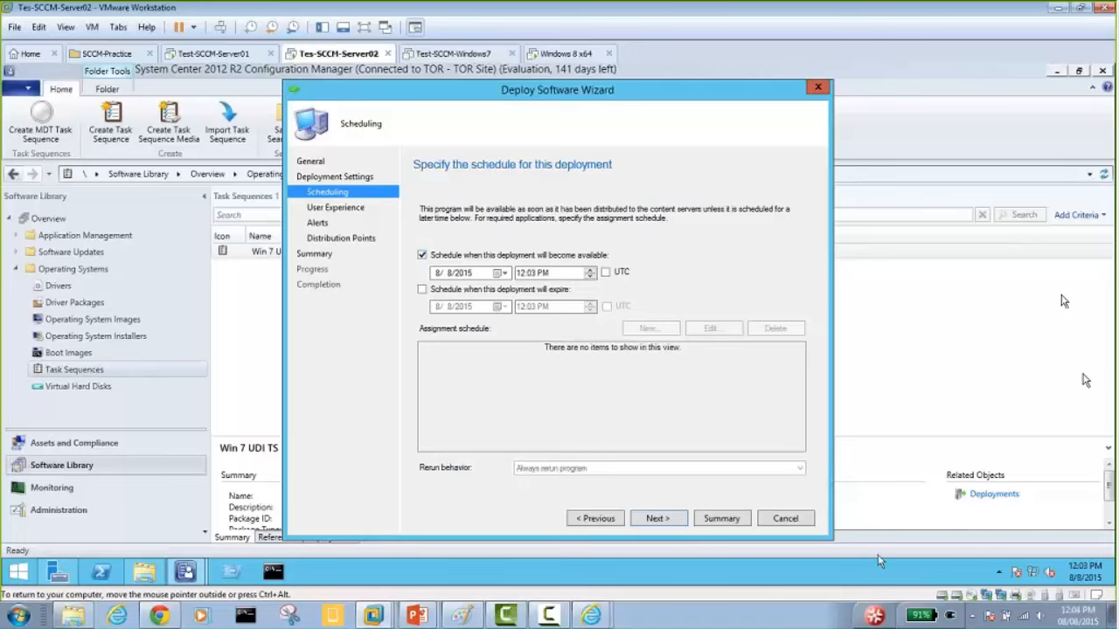
{"action": "left_click", "coordinate": [657, 519]}
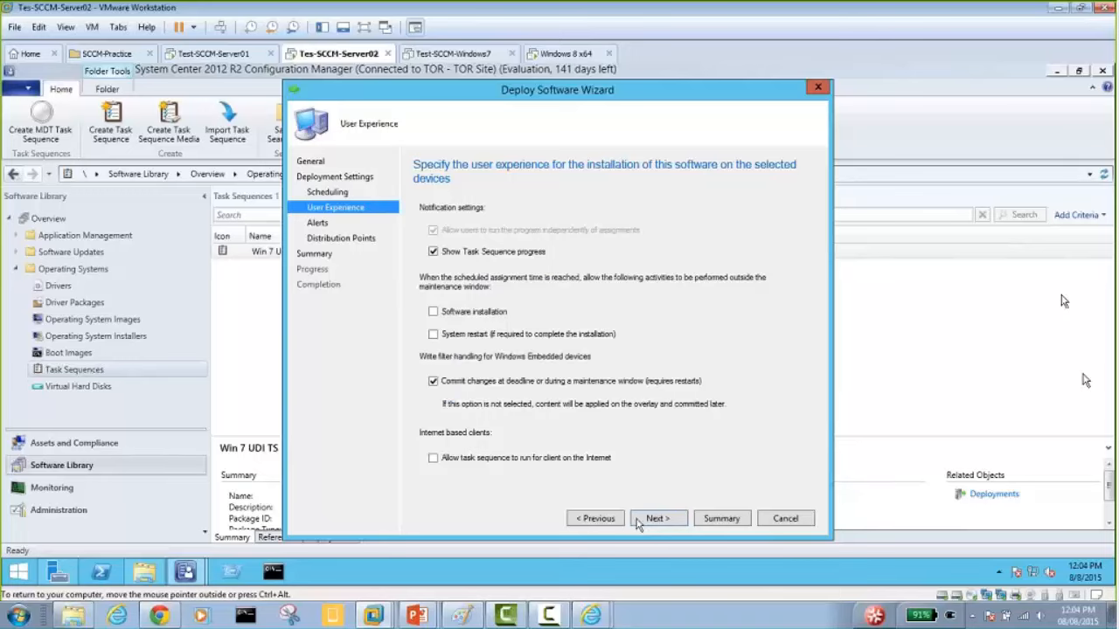
{"action": "left_click", "coordinate": [600, 519]}
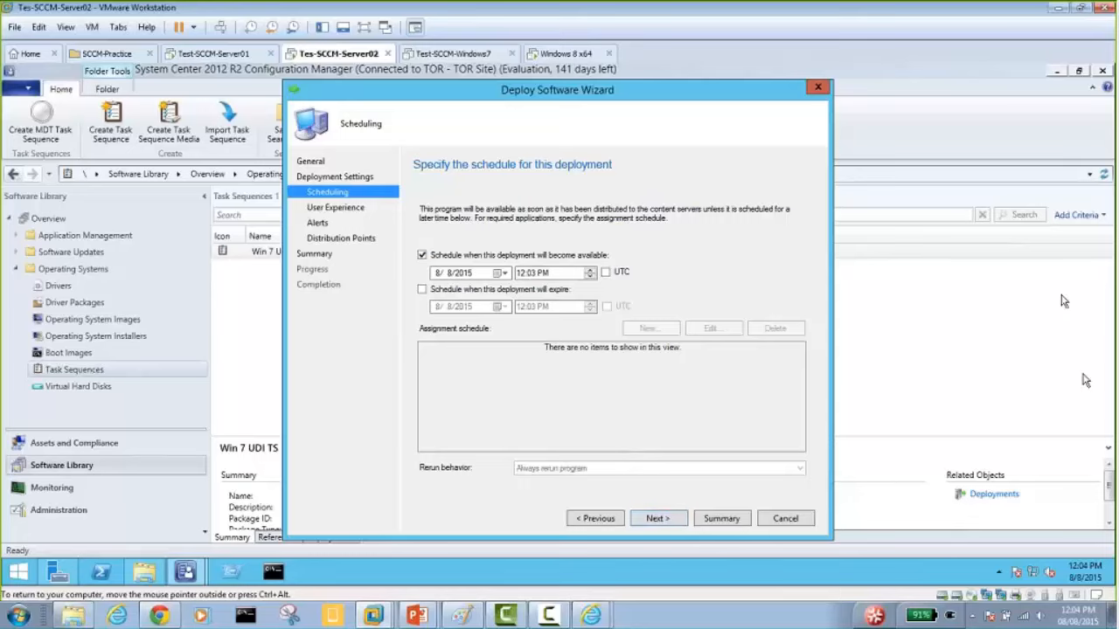
{"action": "left_click", "coordinate": [661, 521]}
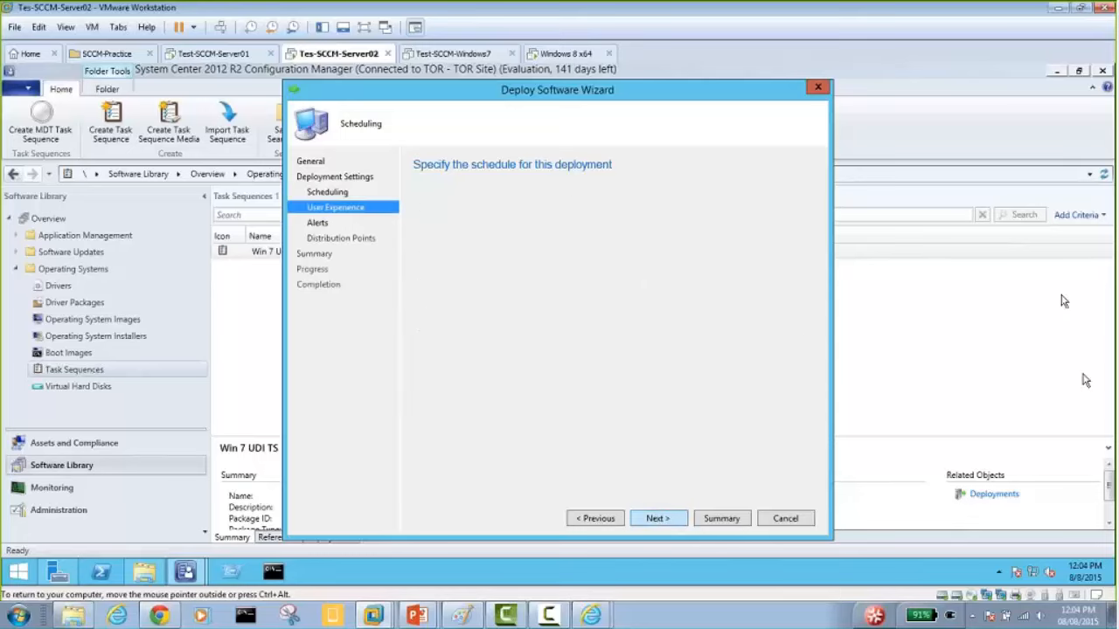
{"action": "left_click", "coordinate": [657, 518]}
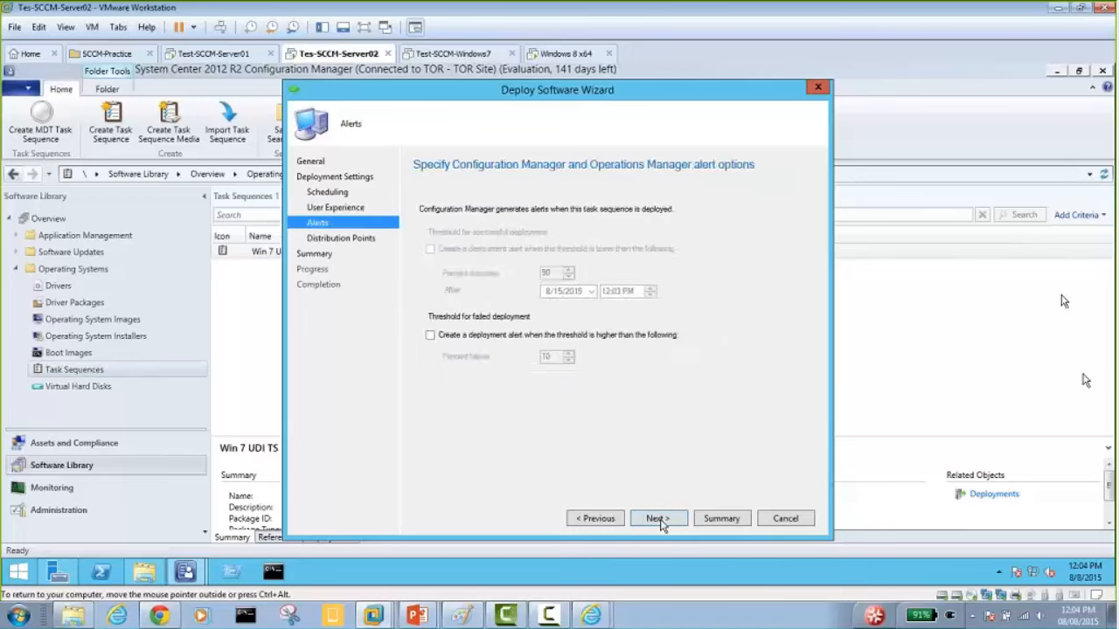
{"action": "left_click", "coordinate": [657, 518]}
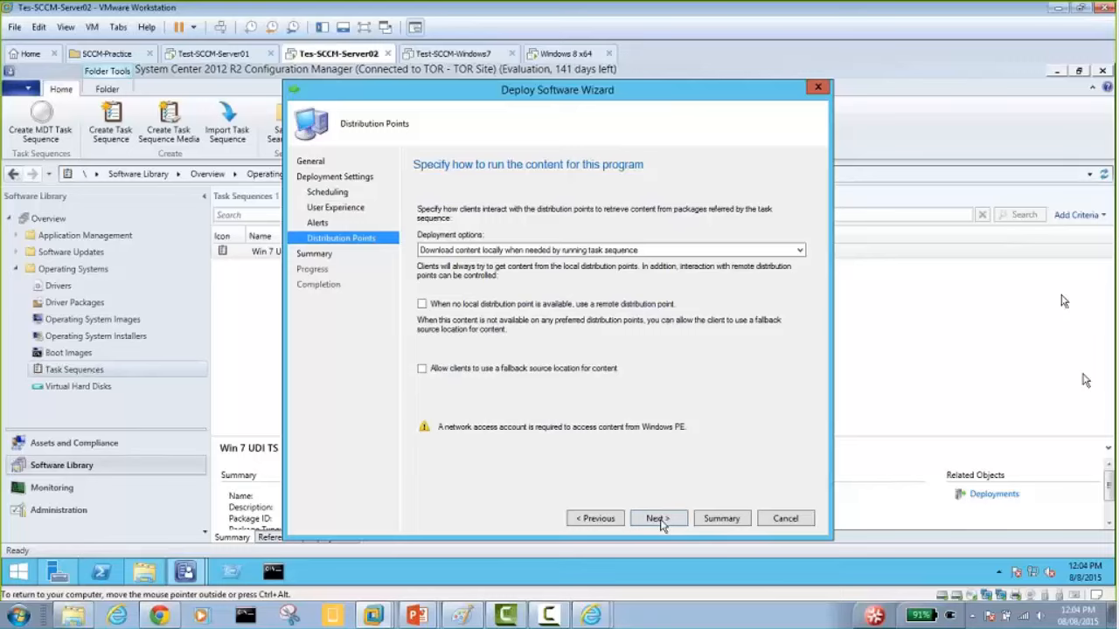
{"action": "left_click", "coordinate": [658, 519]}
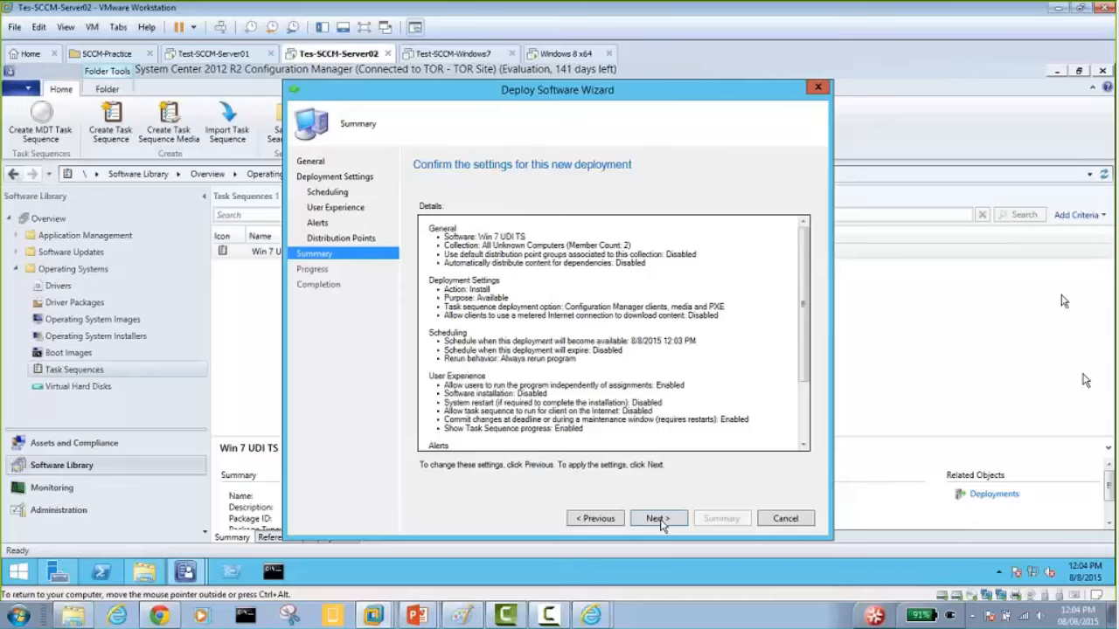
{"action": "left_click", "coordinate": [658, 519]}
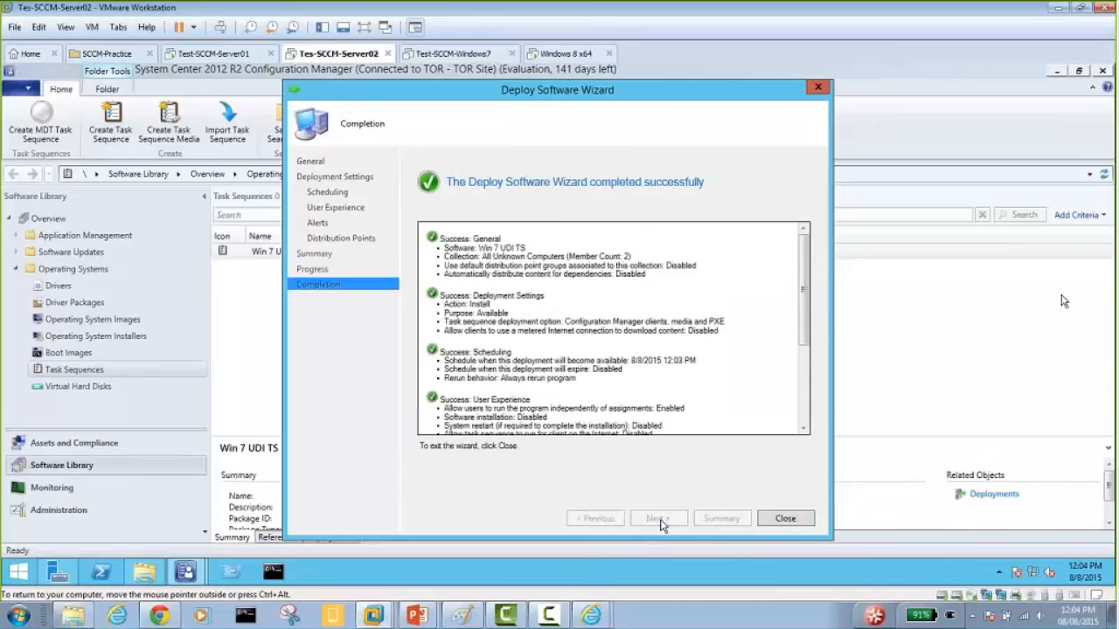
{"action": "left_click", "coordinate": [785, 519]}
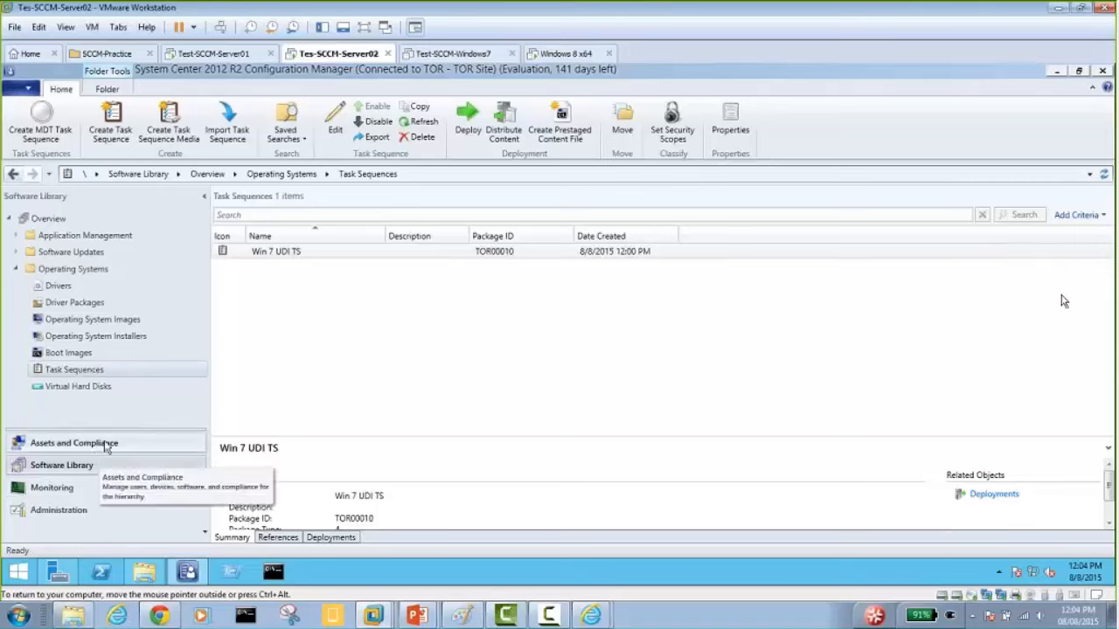
Expand Application Management in the Software Library tree and show the Packages list
{"action": "left_click", "coordinate": [15, 237]}
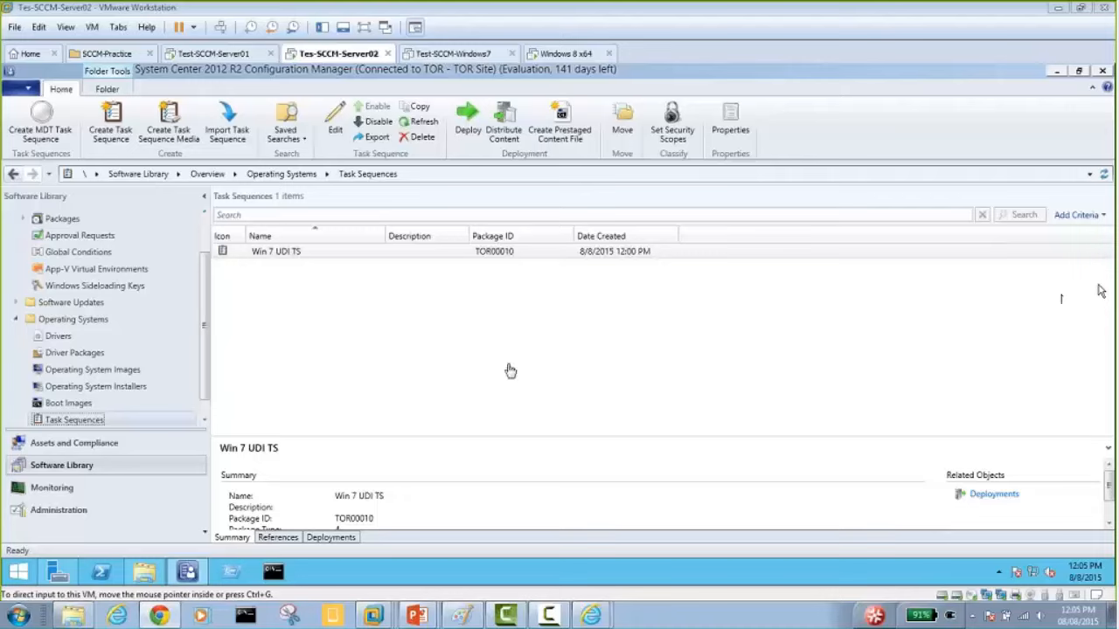
{"action": "left_click", "coordinate": [205, 278]}
{"action": "left_click_drag", "start_coordinate": [205, 278], "coordinate": [207, 244]}
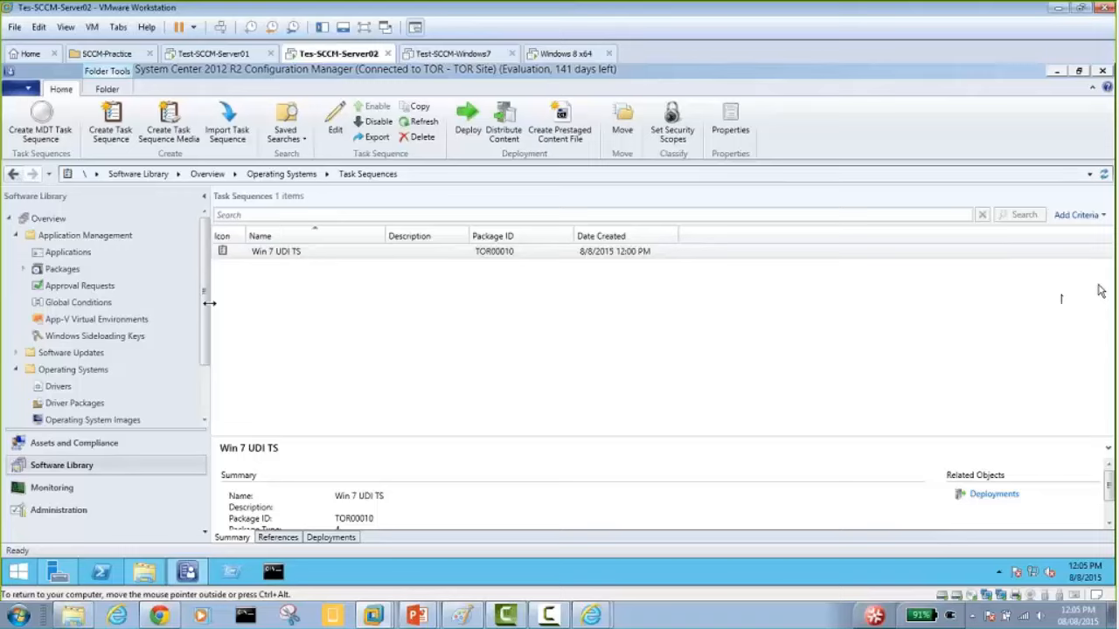
{"action": "left_click", "coordinate": [62, 270]}
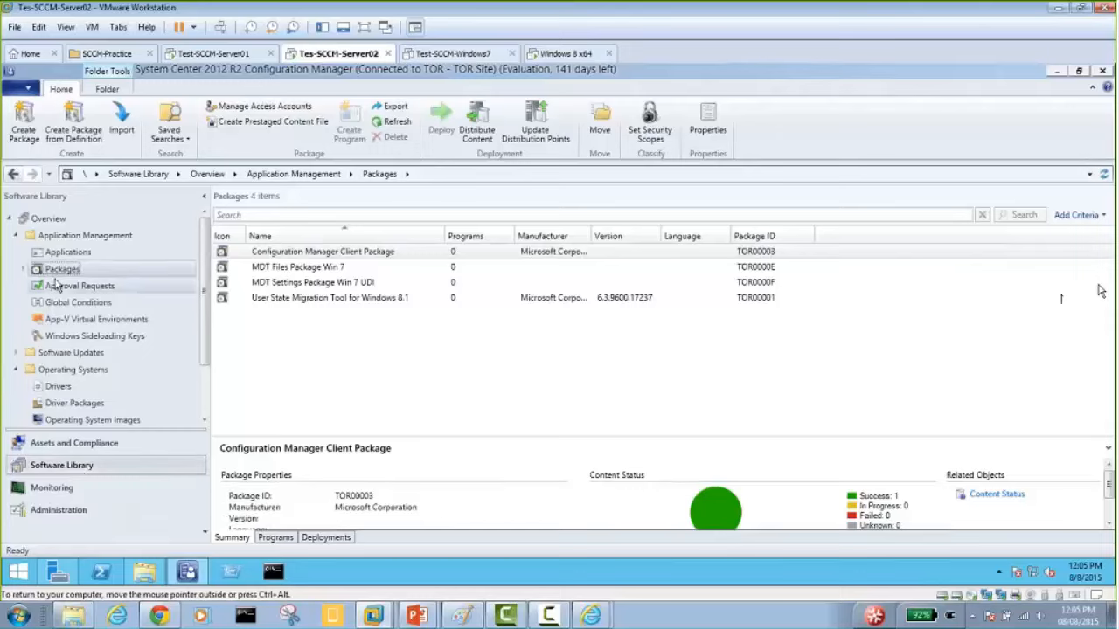
Start the Distribute Content wizard for MDT Files Package Win 7
{"action": "left_click", "coordinate": [15, 236]}
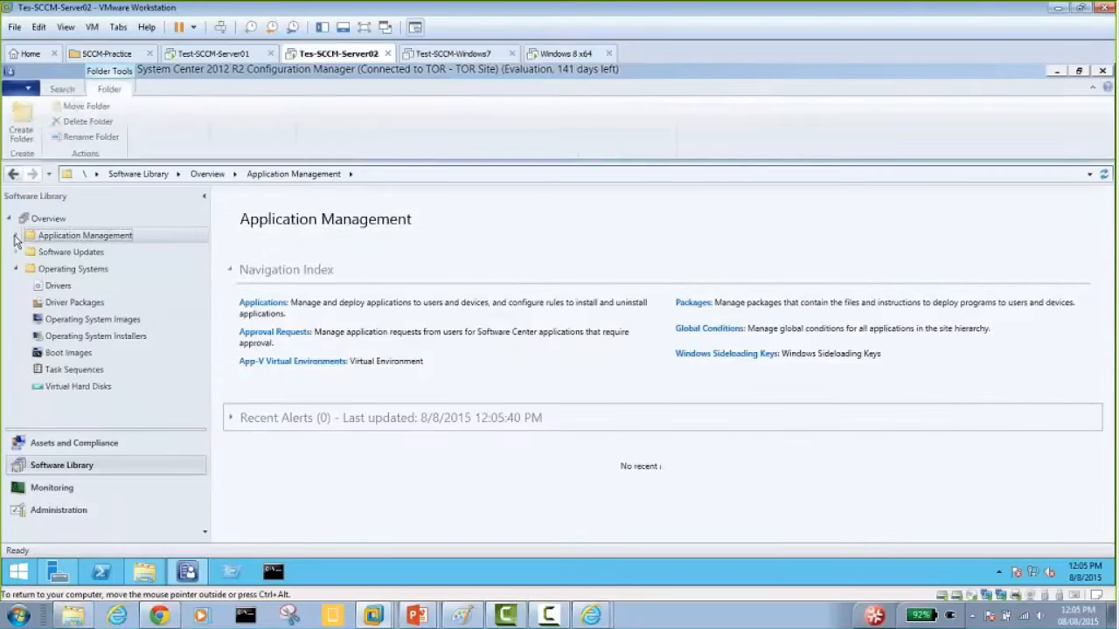
{"action": "left_click", "coordinate": [15, 237]}
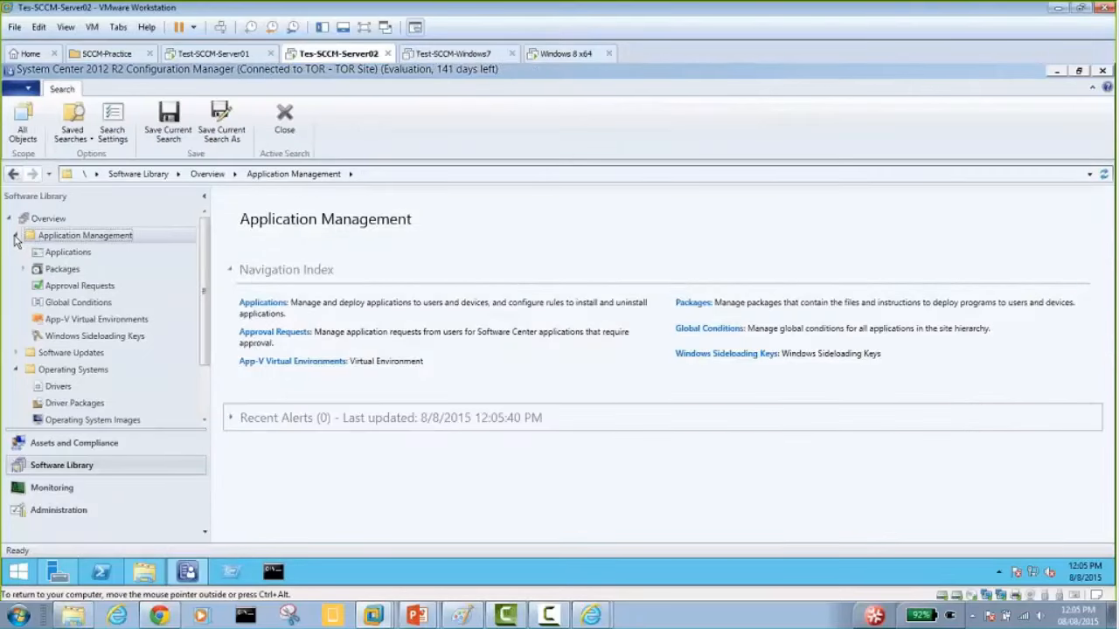
{"action": "left_click", "coordinate": [77, 272]}
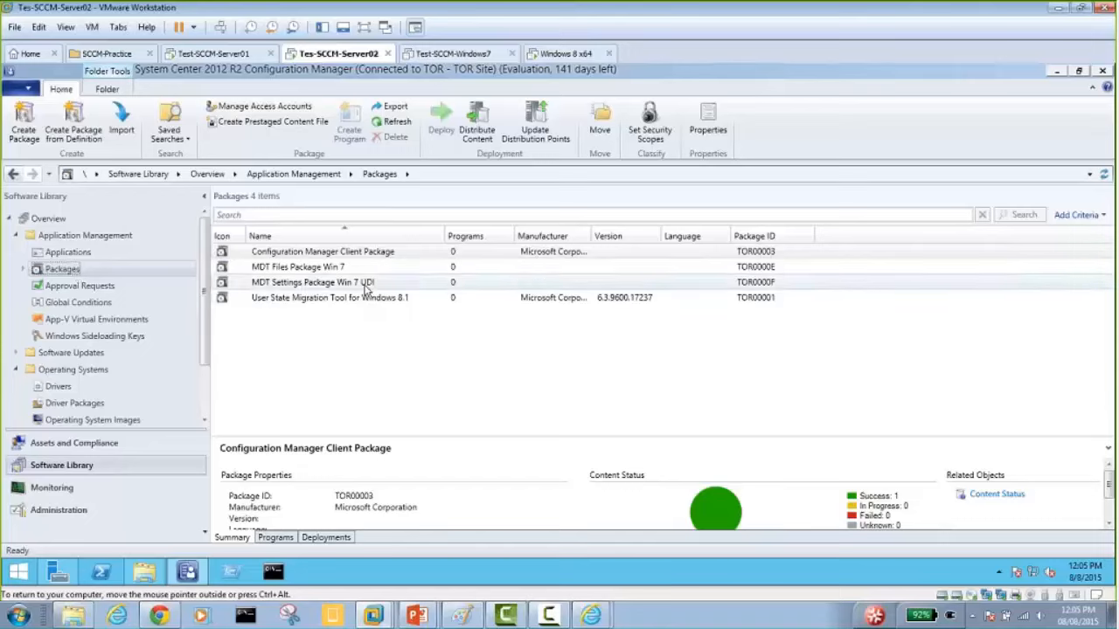
{"action": "left_click", "coordinate": [336, 269]}
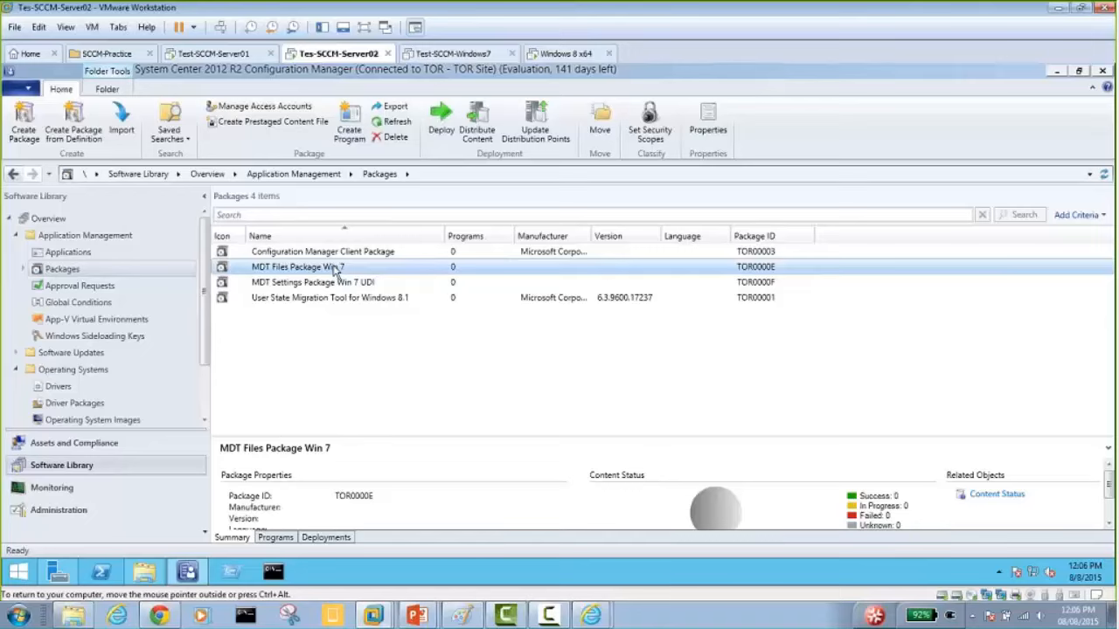
{"action": "right_click", "coordinate": [335, 271]}
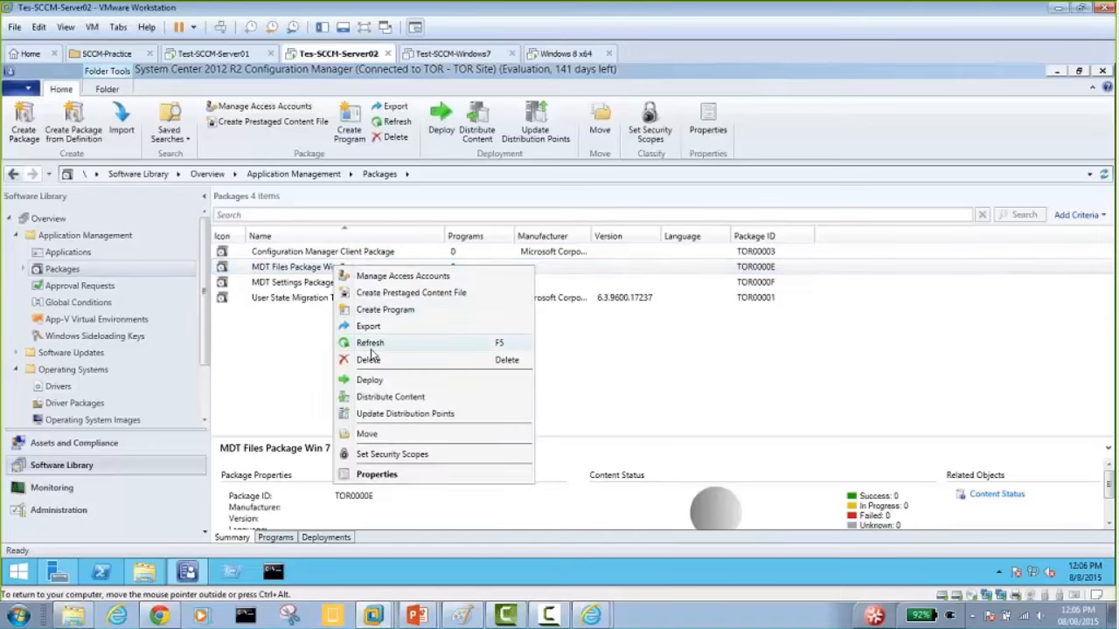
{"action": "left_click", "coordinate": [418, 400]}
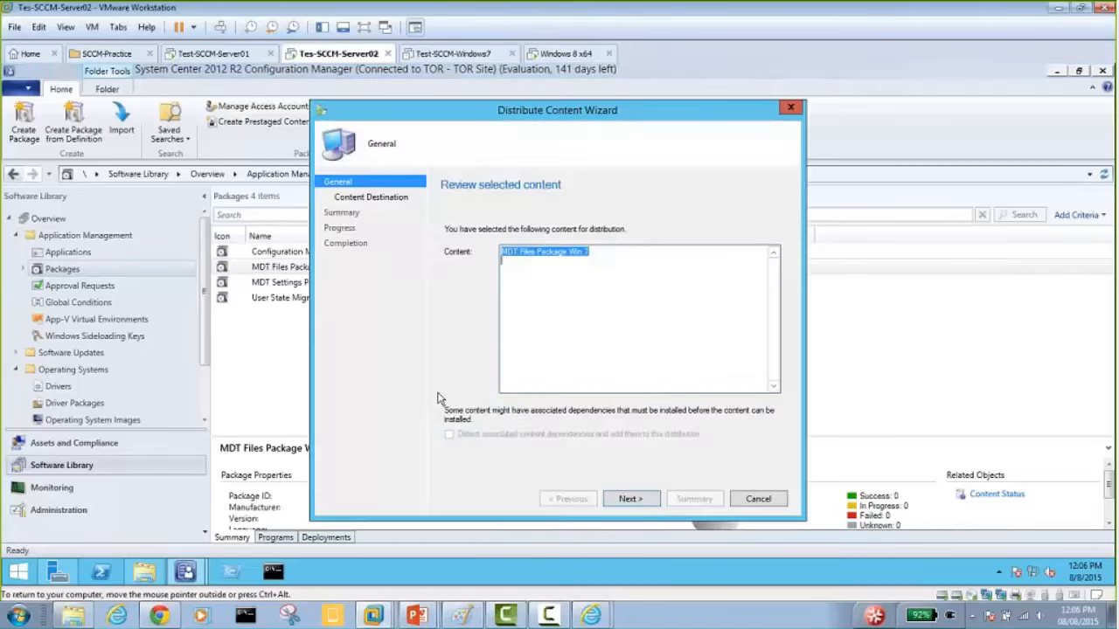
Add SCCM-SERVER02.SCCMDOMAIN.LOCAL as the distribution point and complete the distribution
{"action": "left_click", "coordinate": [650, 505]}
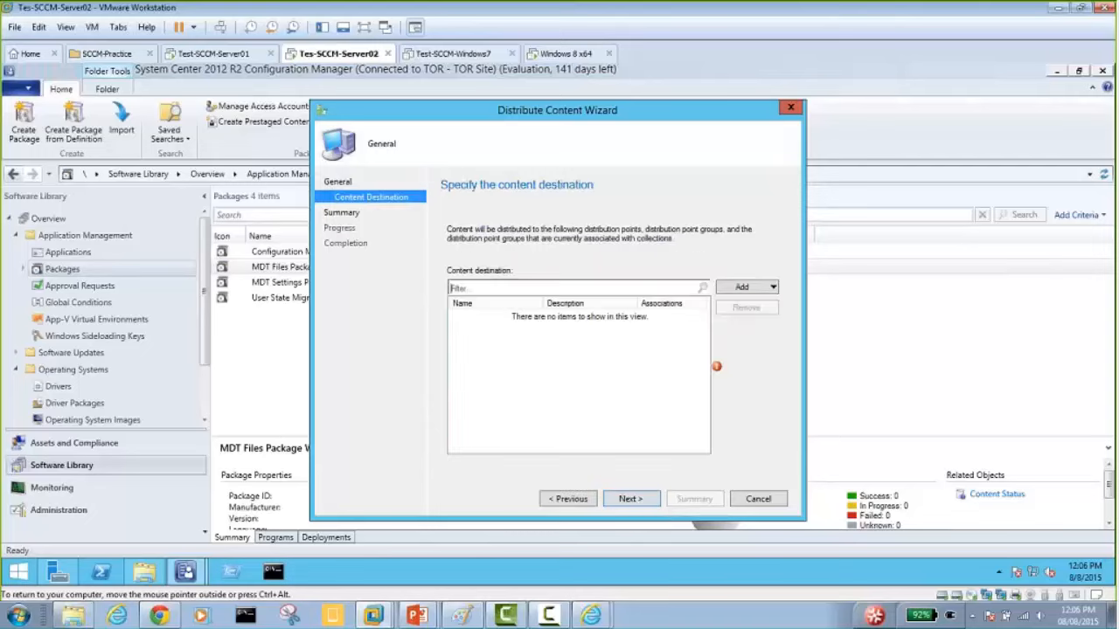
{"action": "left_click", "coordinate": [765, 288]}
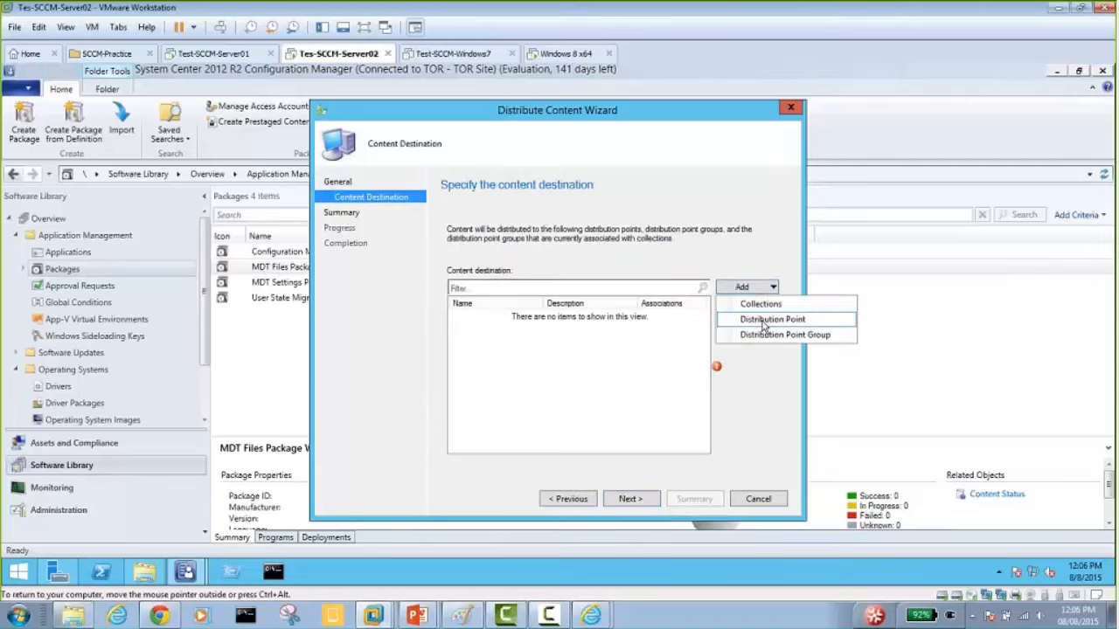
{"action": "left_click", "coordinate": [763, 320]}
{"action": "left_click", "coordinate": [403, 291]}
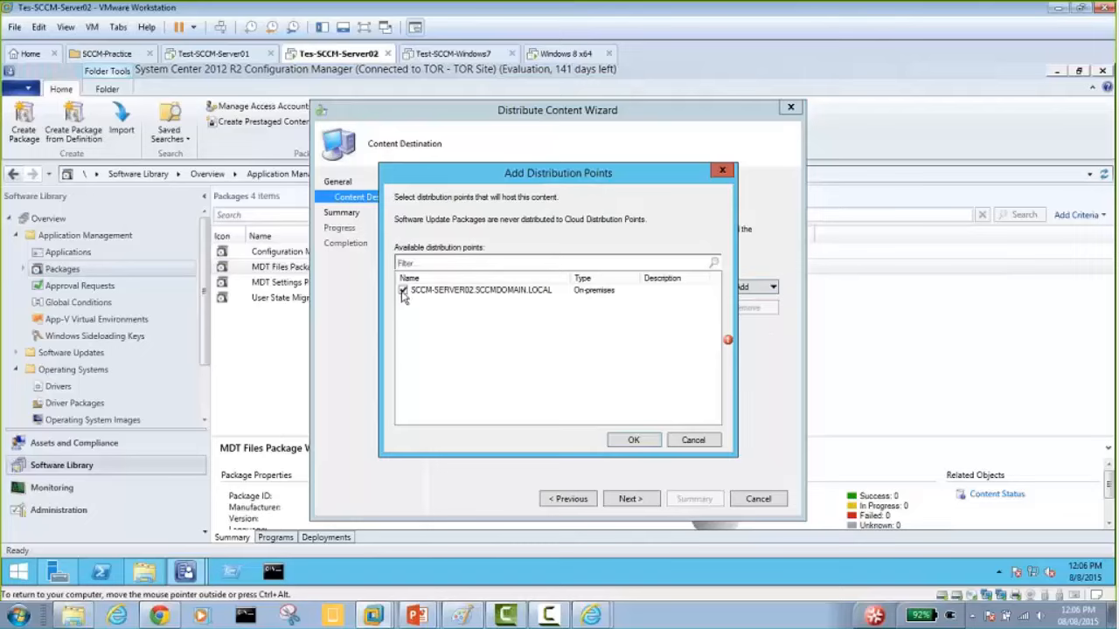
{"action": "left_click", "coordinate": [634, 440]}
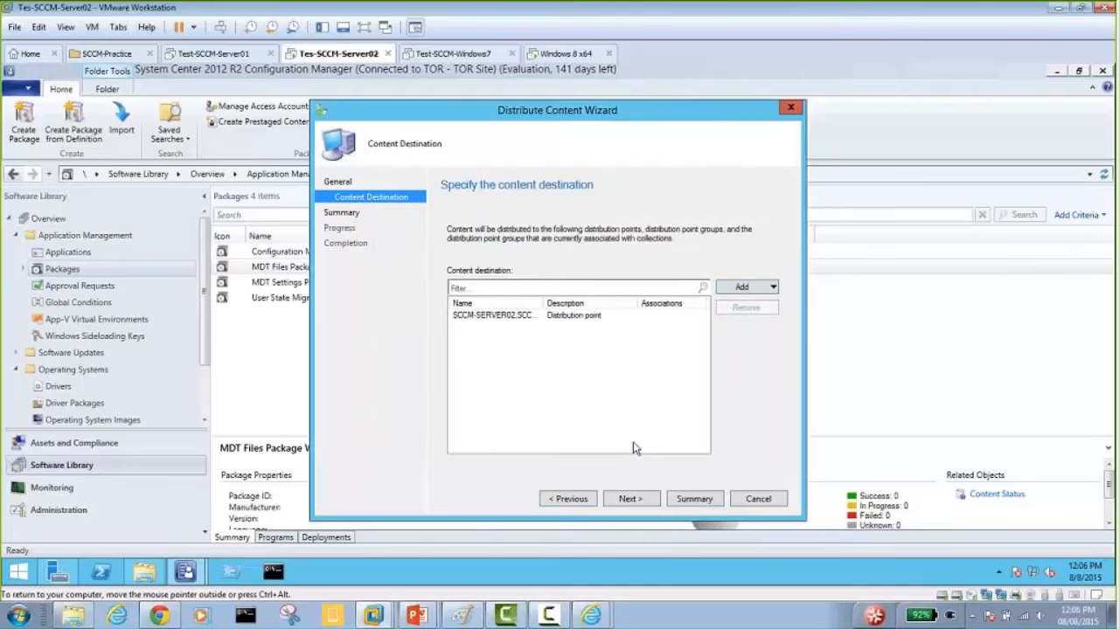
{"action": "left_click", "coordinate": [630, 499]}
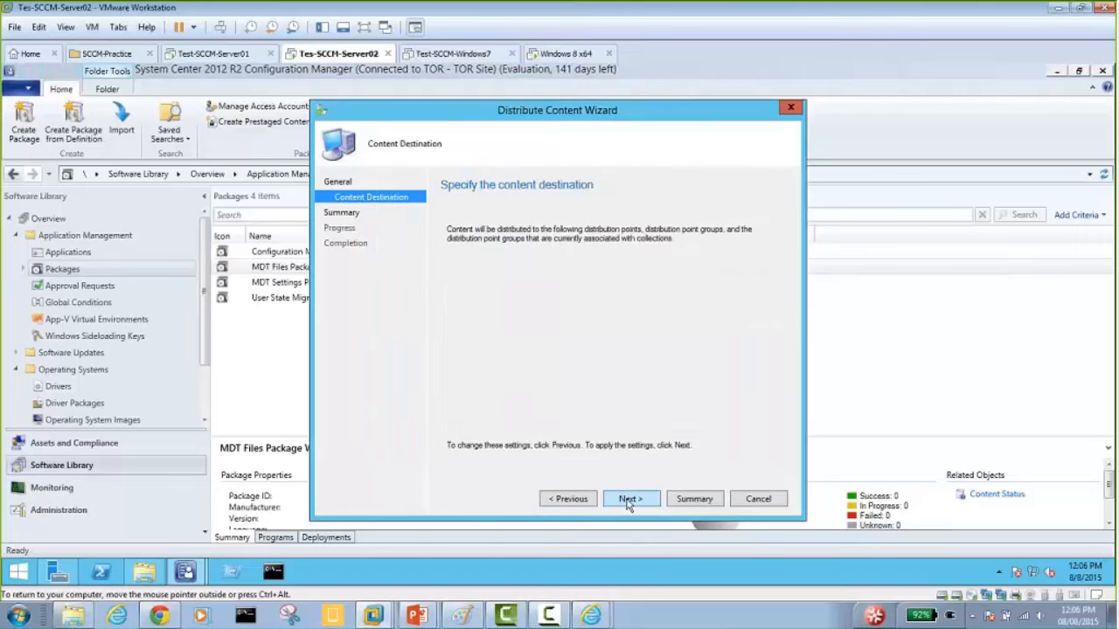
{"action": "left_click", "coordinate": [629, 499]}
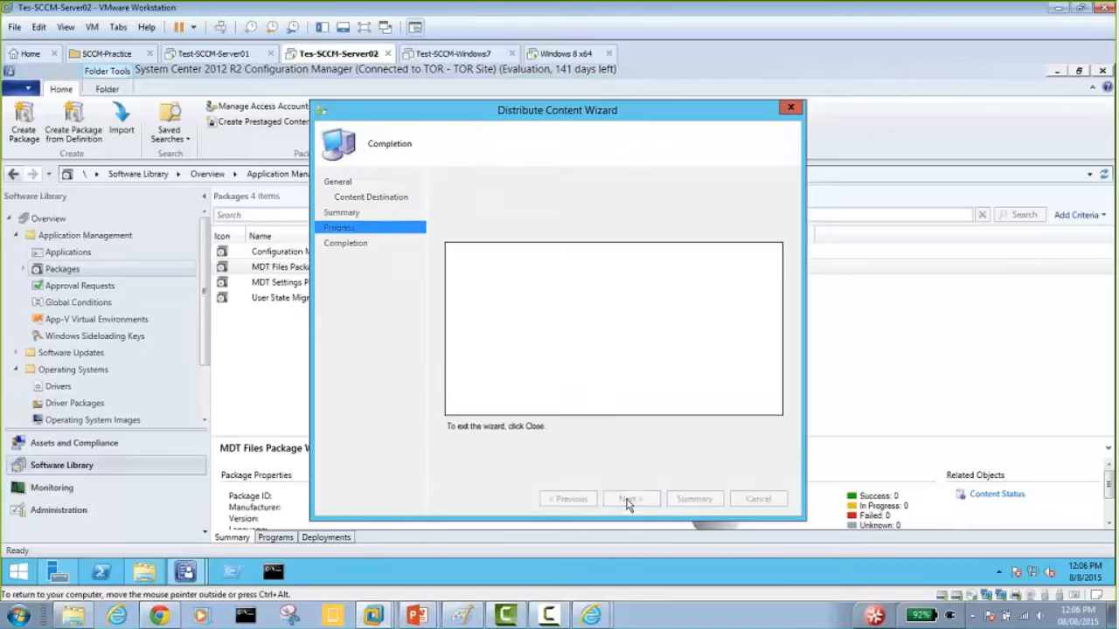
{"action": "left_click", "coordinate": [755, 499]}
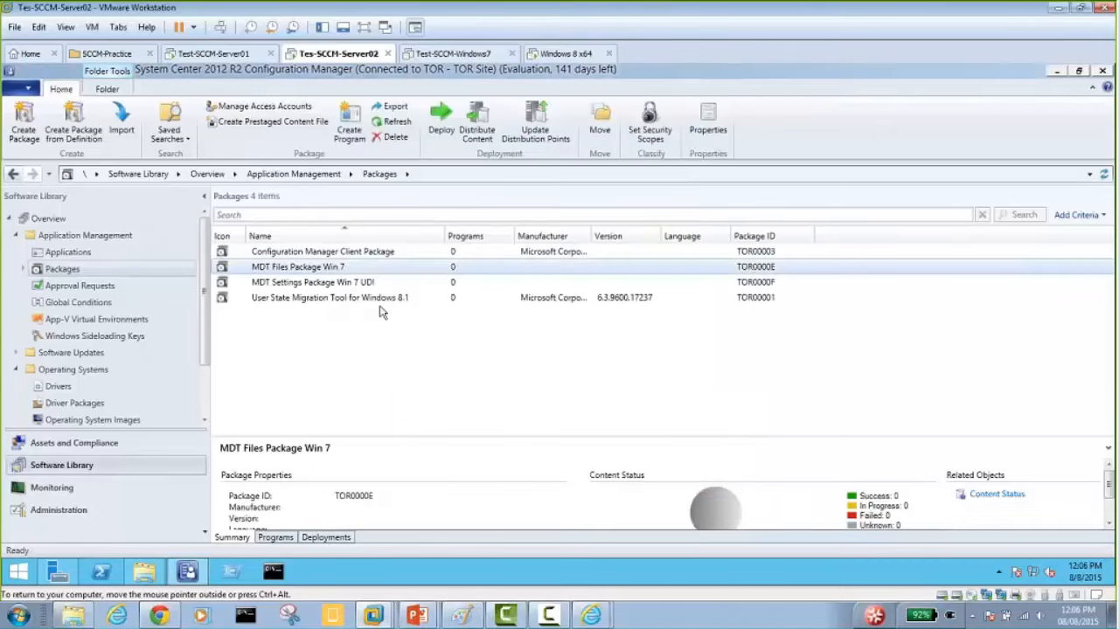
Distribute MDT Settings Package Win 7 UDI content to the SCCM-SERVER02.SCCMDOMAIN.LOCAL distribution point
{"action": "left_click", "coordinate": [345, 288]}
{"action": "right_click", "coordinate": [347, 287]}
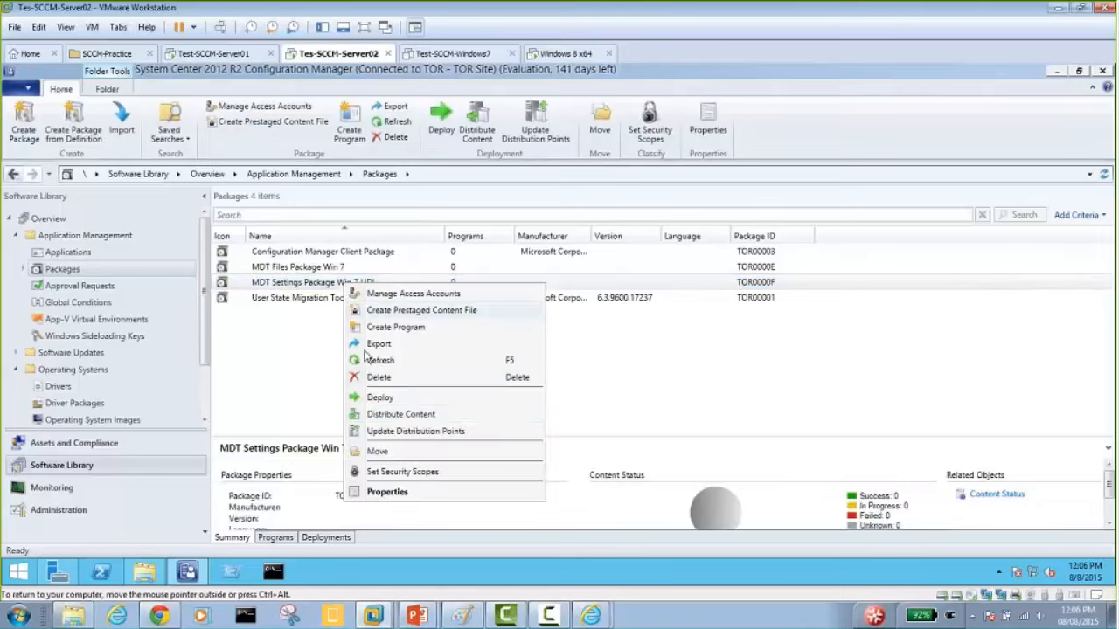
{"action": "left_click", "coordinate": [406, 415]}
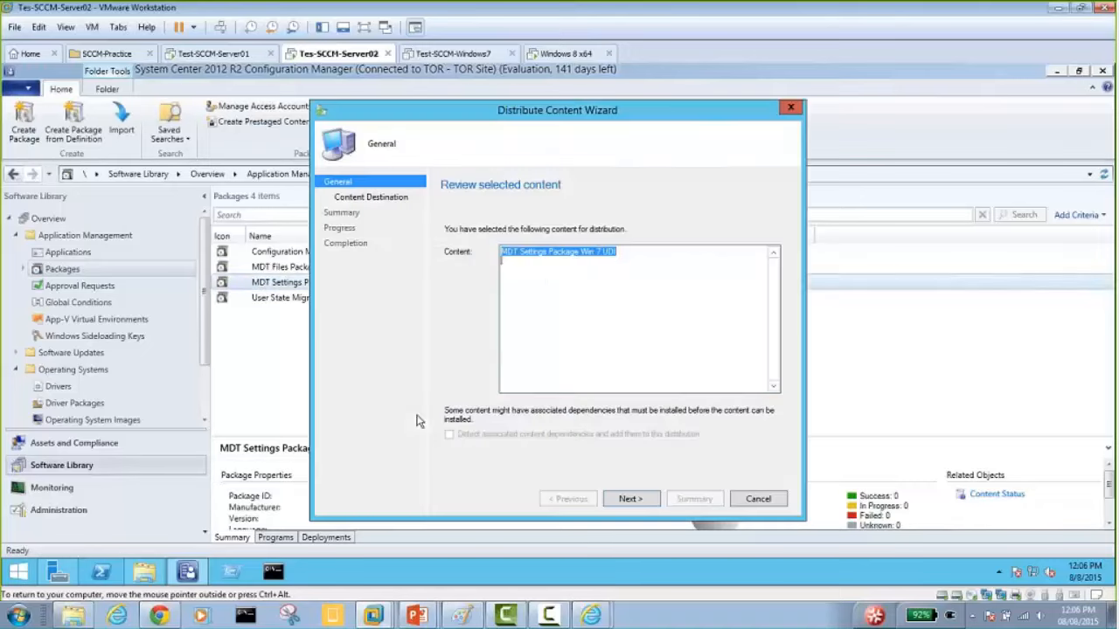
{"action": "left_click", "coordinate": [631, 499]}
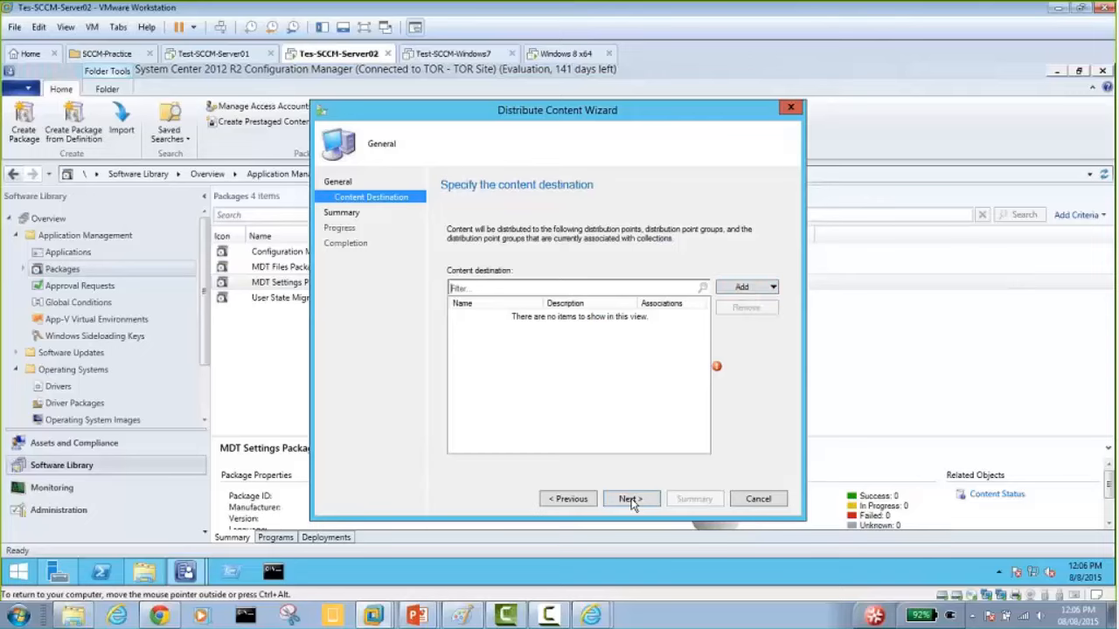
{"action": "left_click", "coordinate": [743, 288]}
{"action": "left_click", "coordinate": [744, 321]}
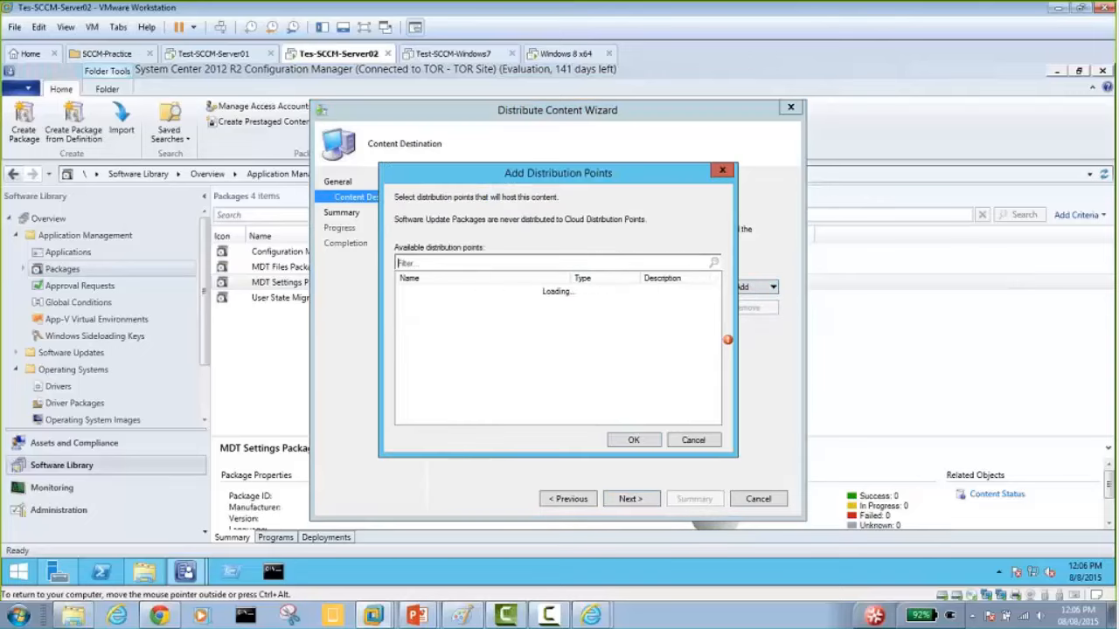
{"action": "left_click", "coordinate": [403, 291]}
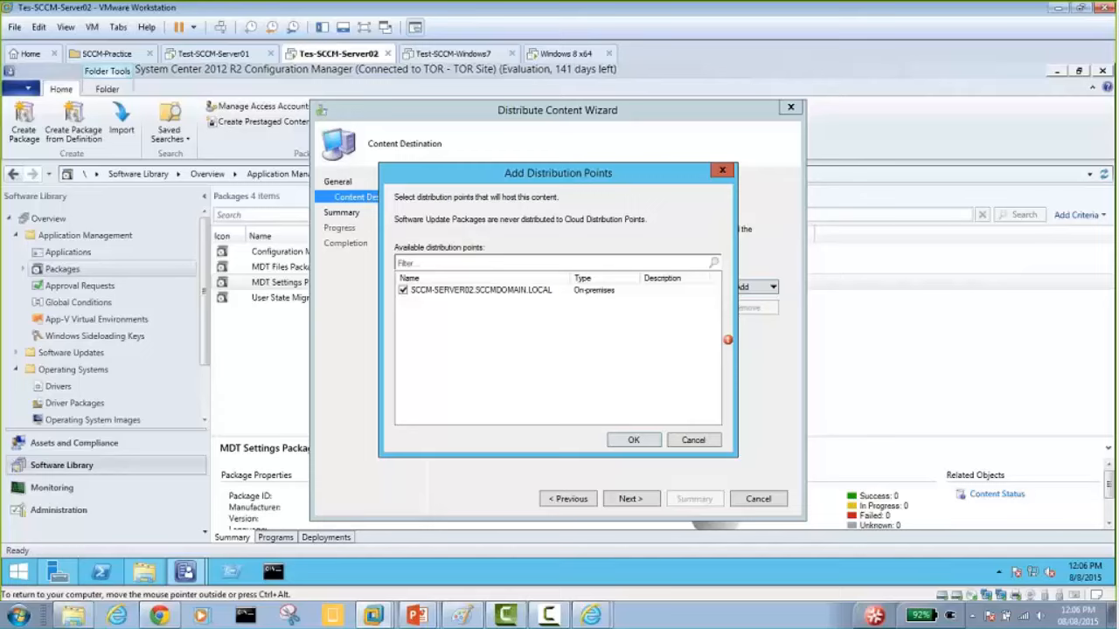
{"action": "left_click", "coordinate": [633, 442]}
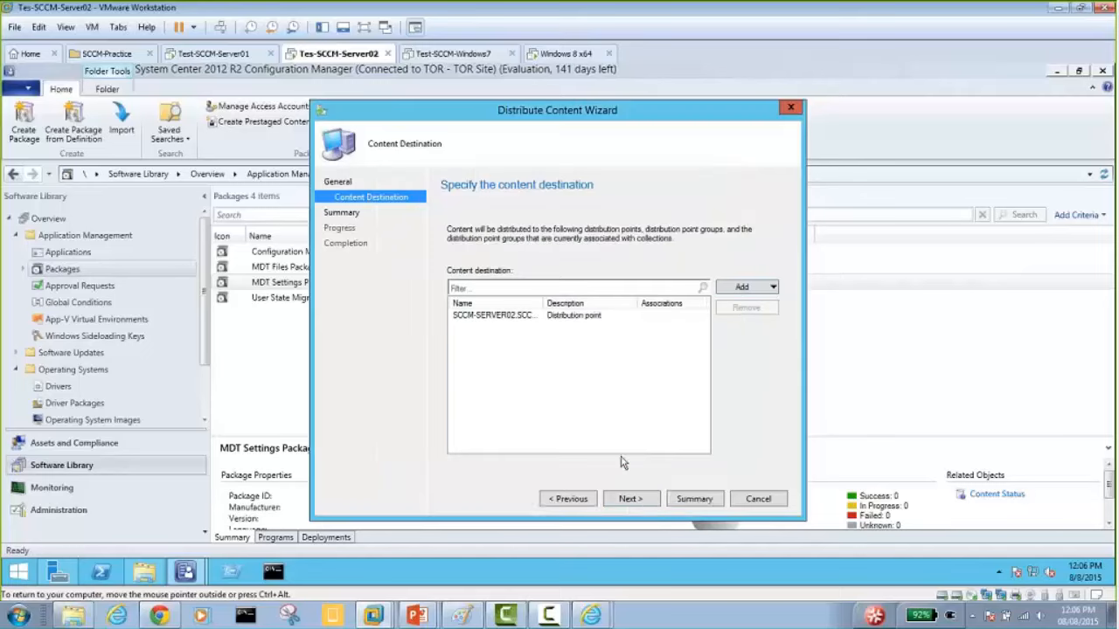
{"action": "left_click", "coordinate": [632, 503]}
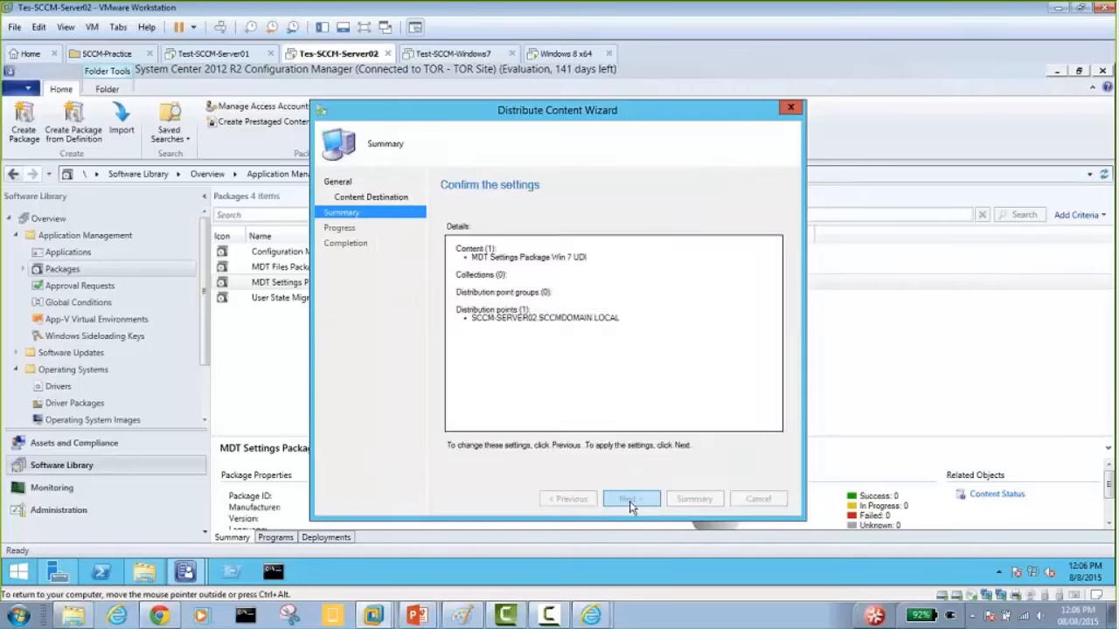
{"action": "left_click", "coordinate": [632, 503]}
{"action": "left_click", "coordinate": [751, 500]}
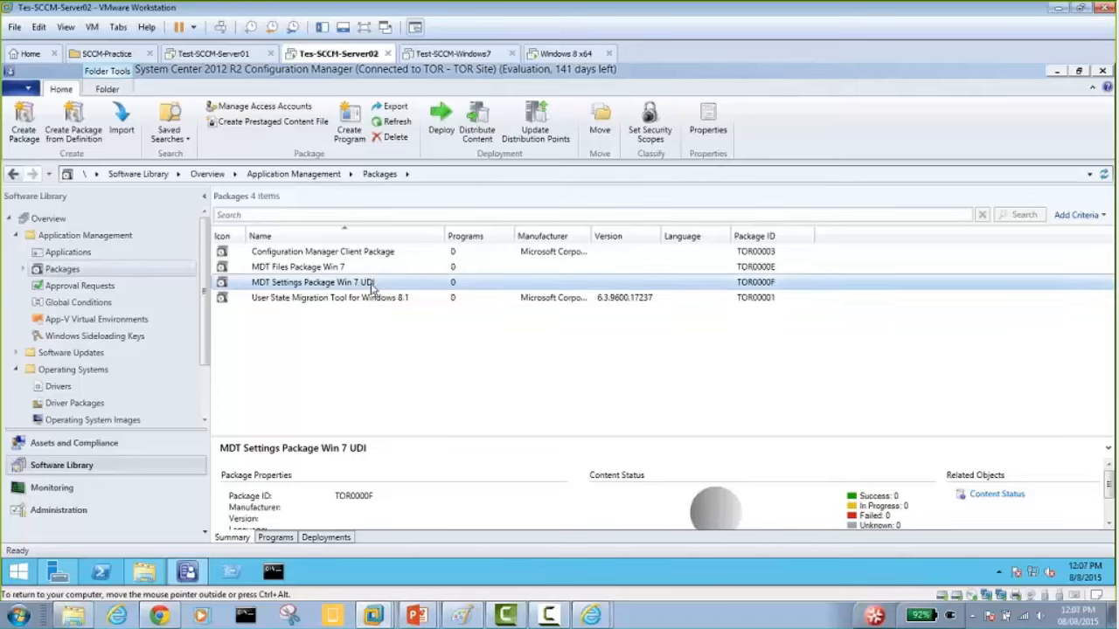
Review Content Status for MDT Files Package Win 7 and MDT Settings Package Win 7 UDI
{"action": "left_click", "coordinate": [333, 269]}
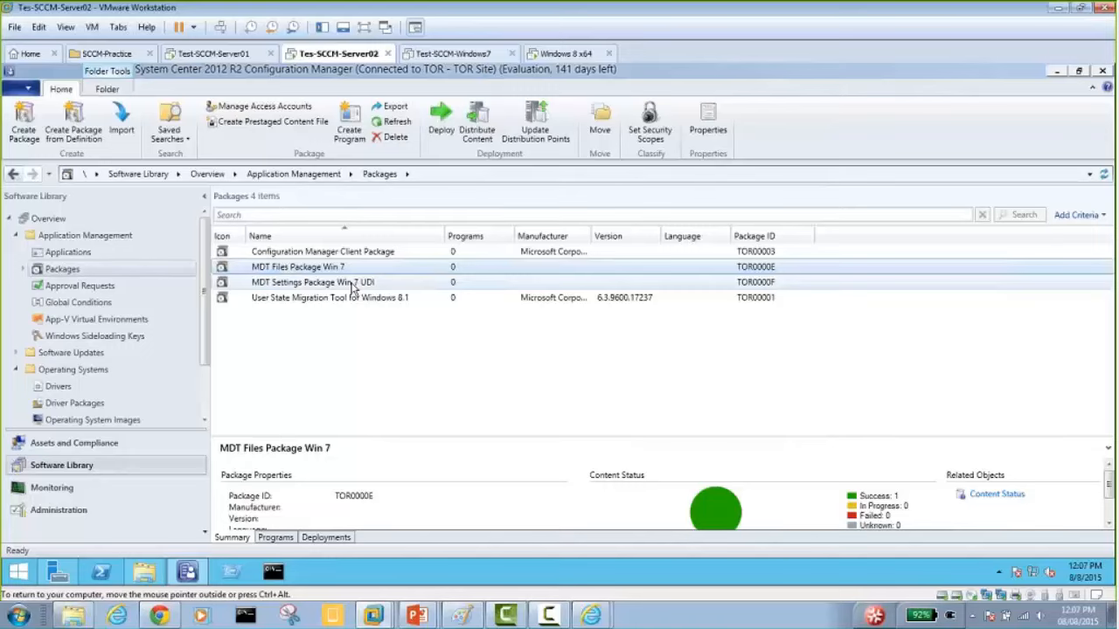
{"action": "left_click", "coordinate": [353, 286]}
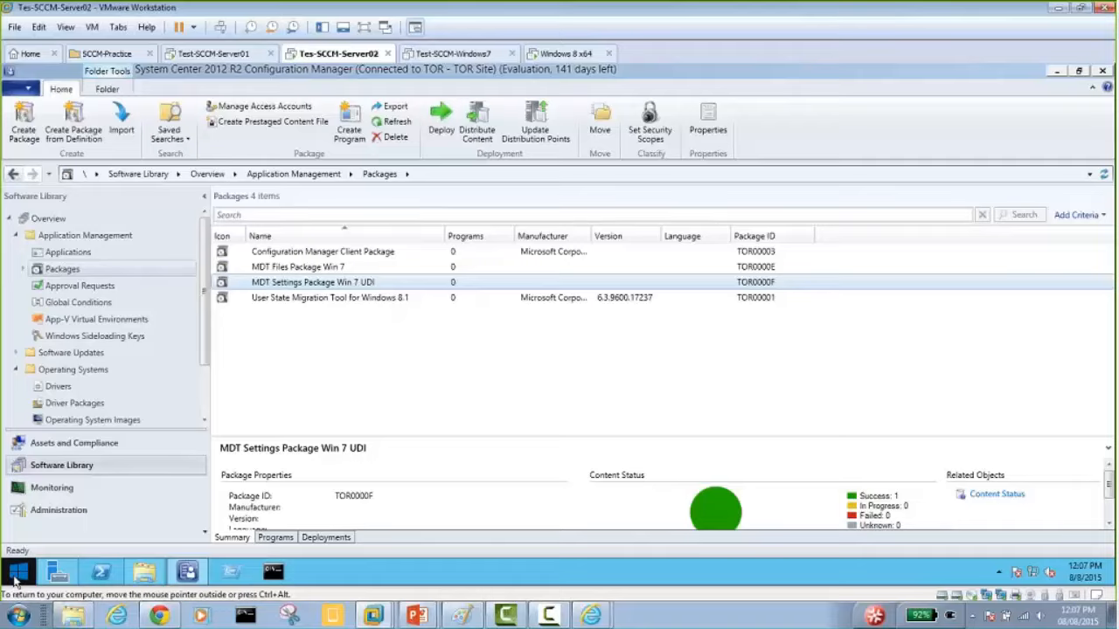
{"action": "left_click", "coordinate": [17, 575]}
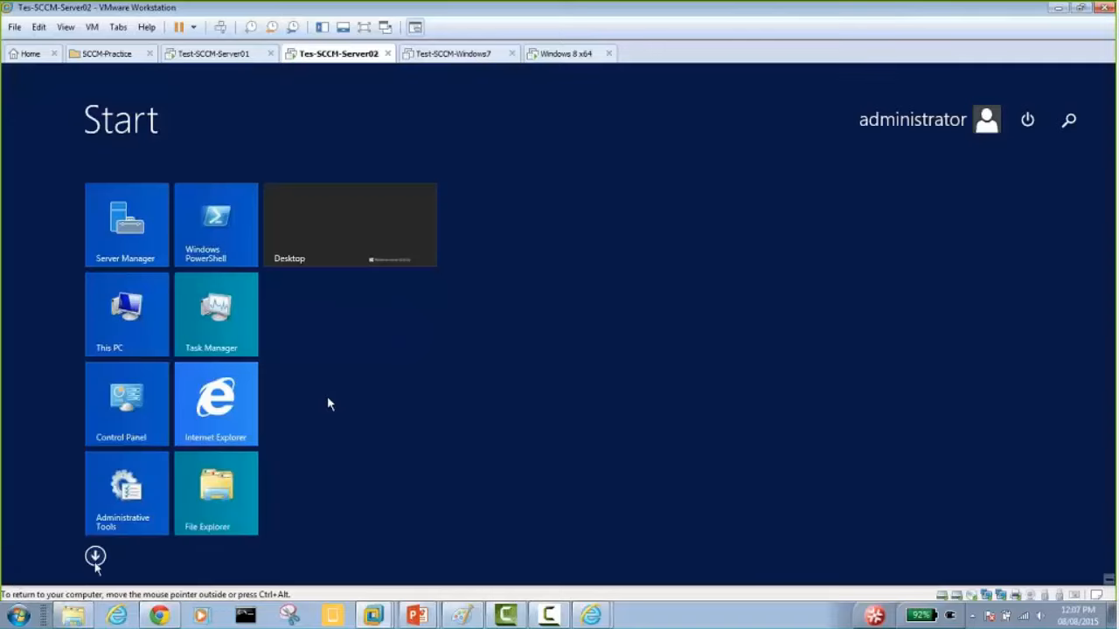
{"action": "left_click", "coordinate": [95, 556]}
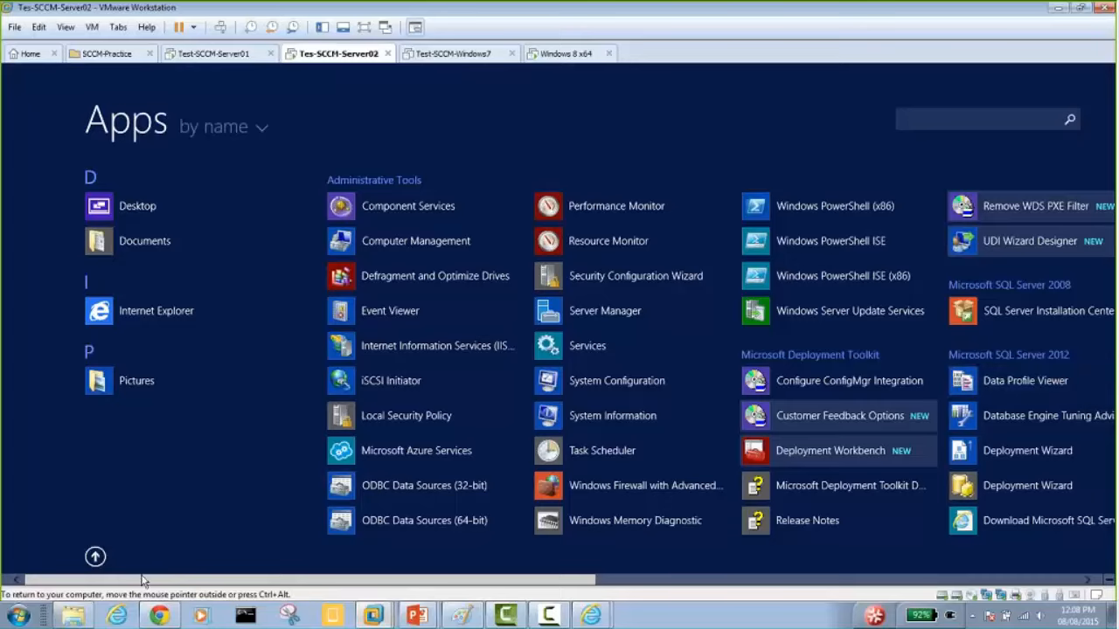
{"action": "left_click", "coordinate": [95, 557]}
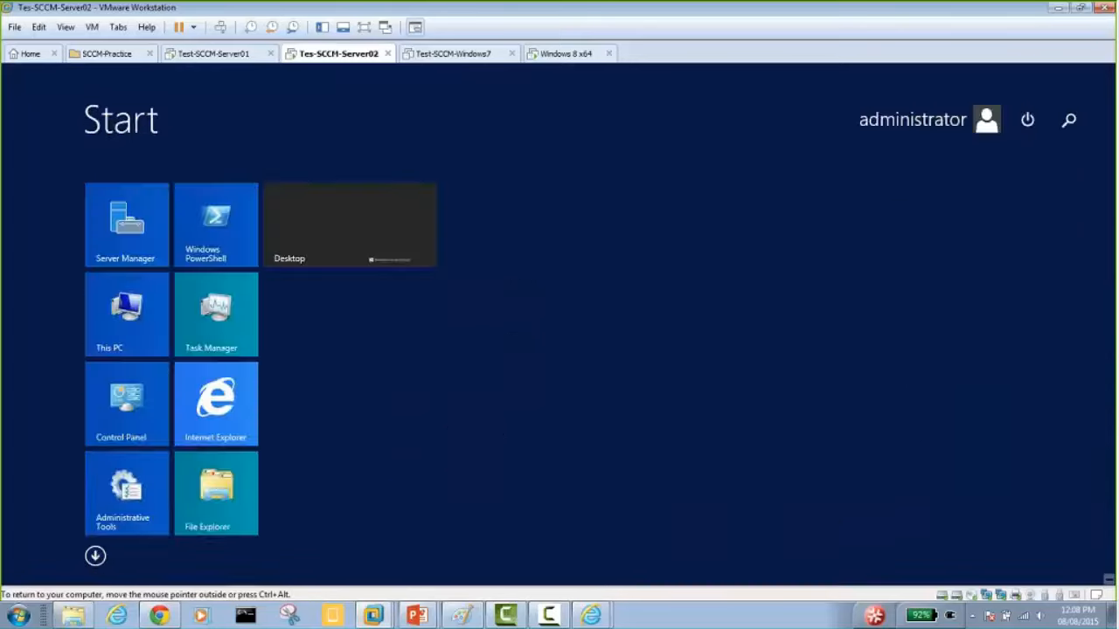
{"action": "left_click", "coordinate": [344, 237]}
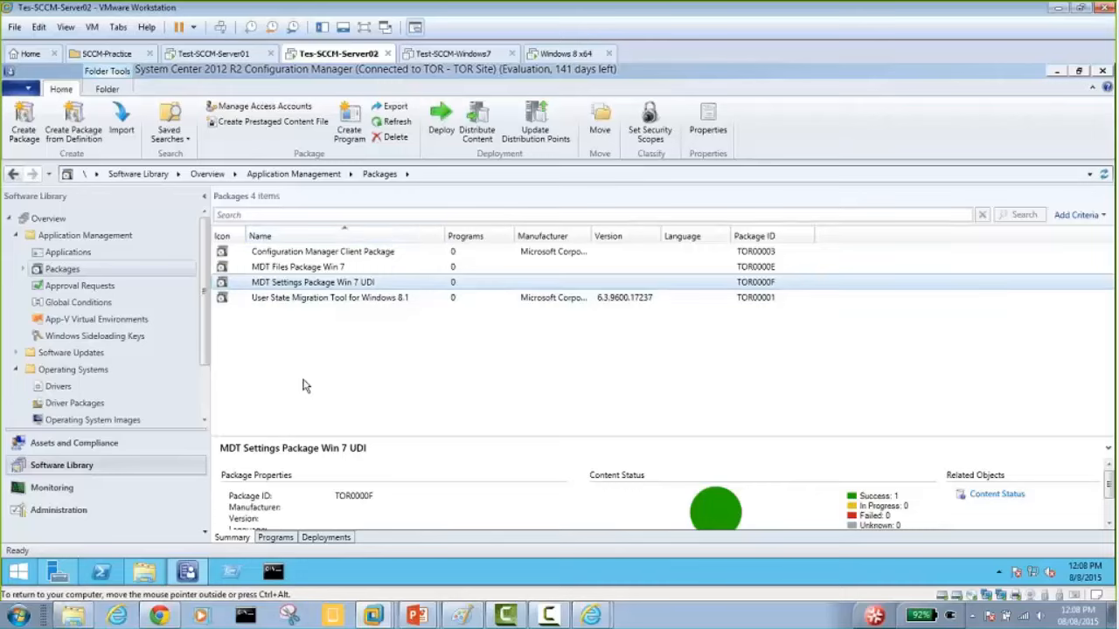
Open the context menu for MDT Settings Package Win 7 UDI
{"action": "right_click", "coordinate": [335, 288]}
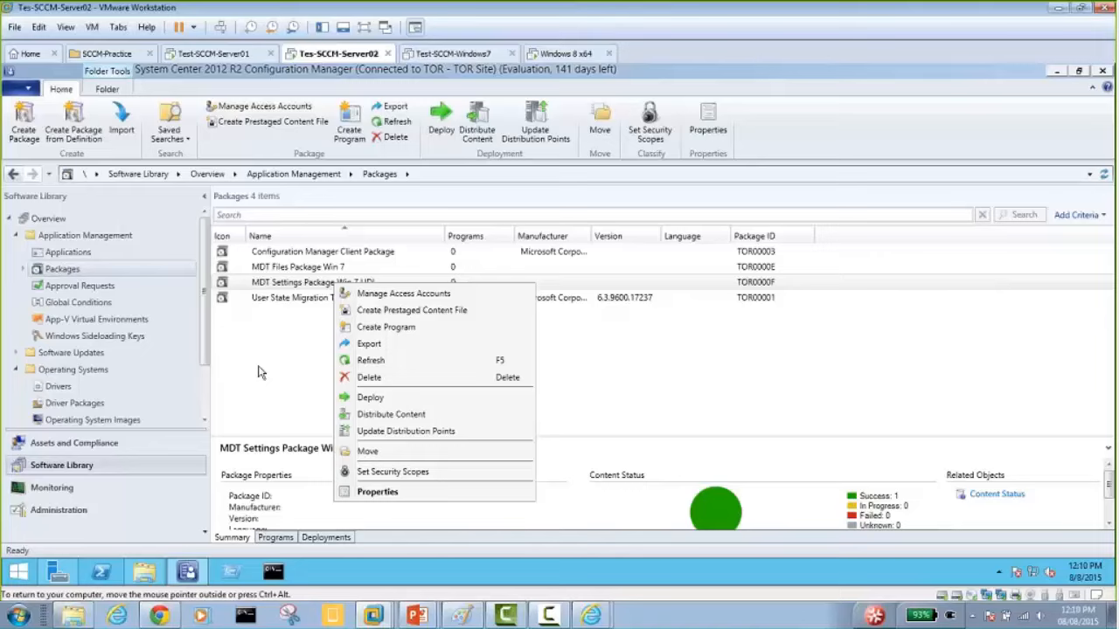
{"action": "left_click", "coordinate": [255, 358]}
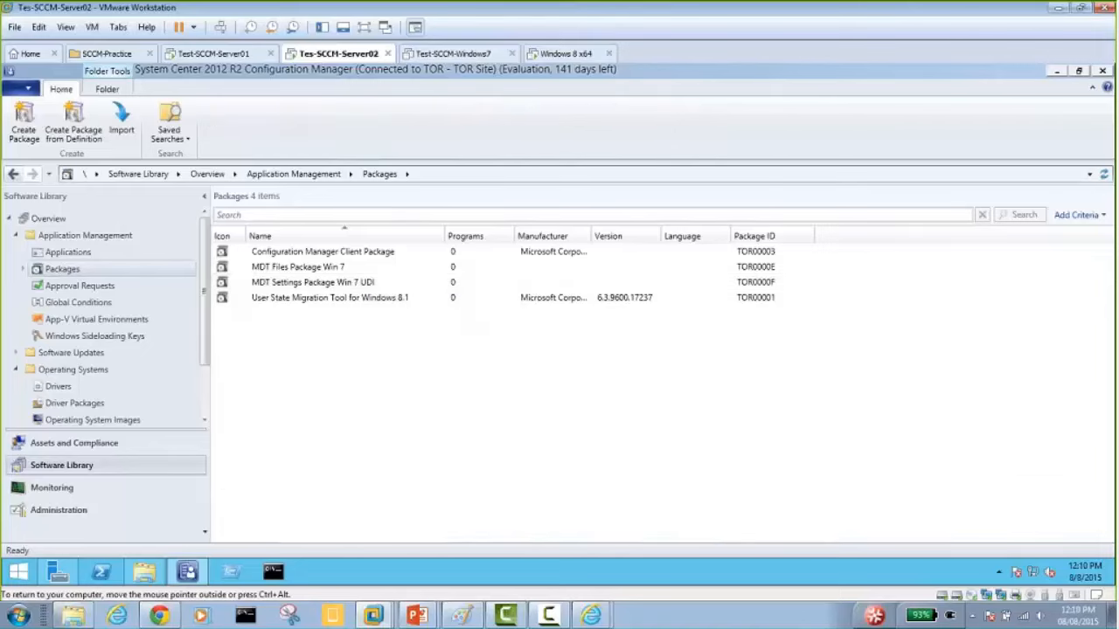
{"action": "left_click", "coordinate": [297, 266]}
{"action": "right_click", "coordinate": [306, 270]}
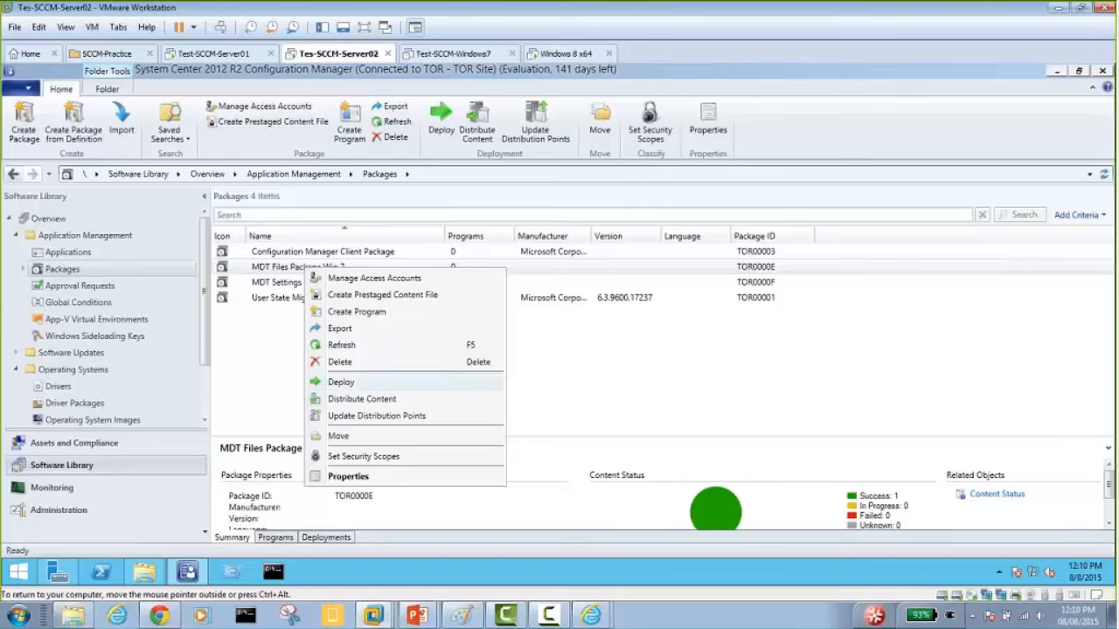
{"action": "left_click", "coordinate": [271, 282]}
{"action": "left_click", "coordinate": [271, 282]}
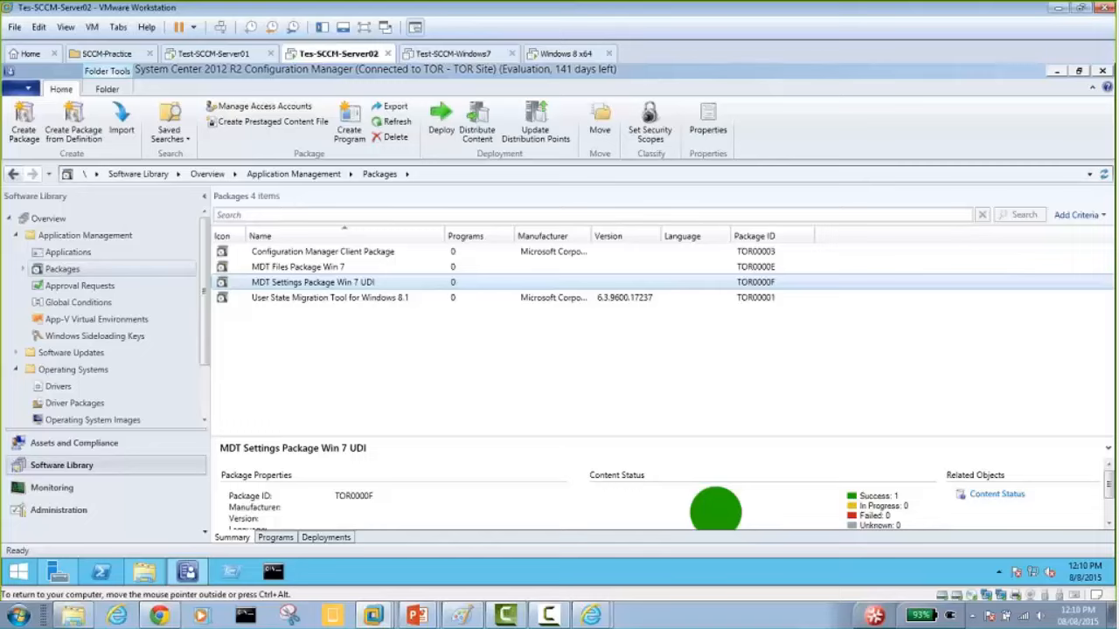
Filter the Start screen's Apps list by searching for 'UDI'
{"action": "left_click", "coordinate": [19, 574]}
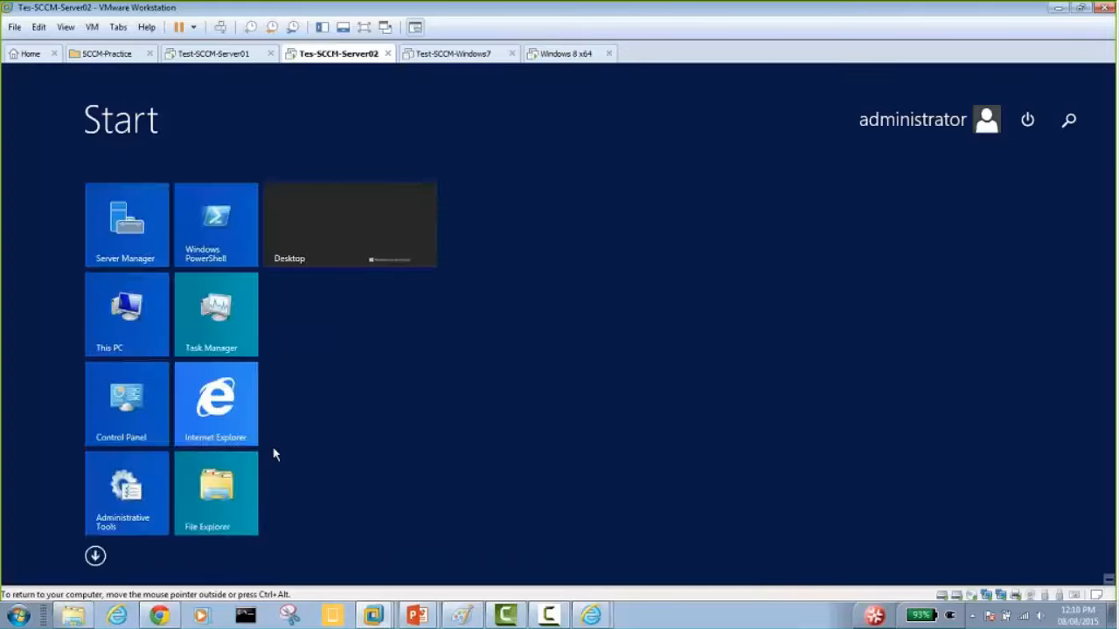
{"action": "left_click", "coordinate": [95, 552]}
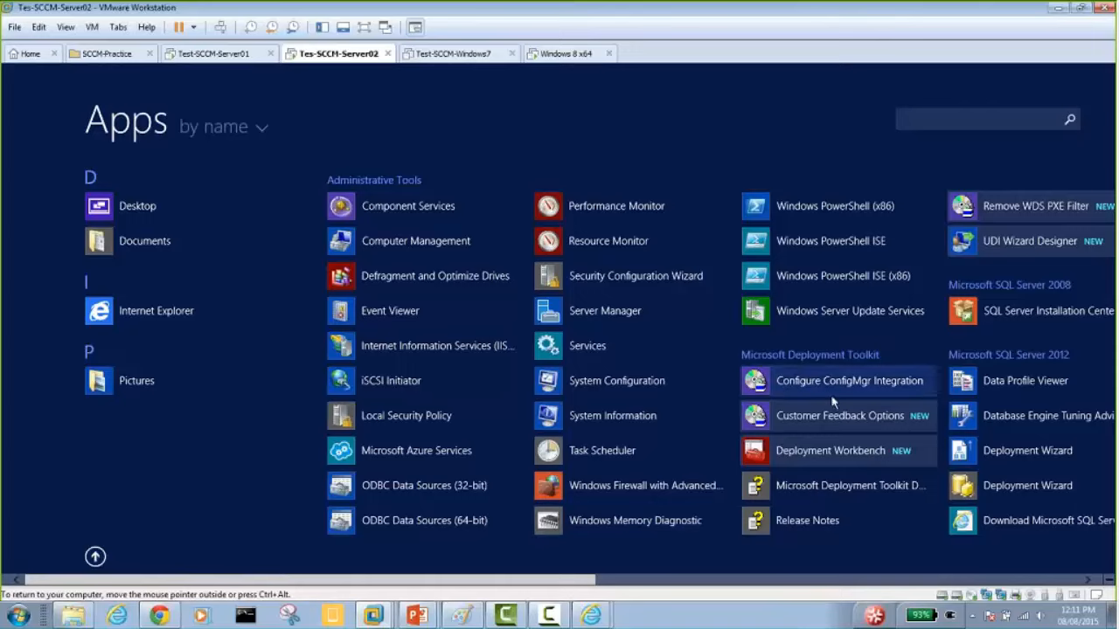
{"action": "left_click", "coordinate": [941, 118]}
{"action": "type", "text": "UDI"}
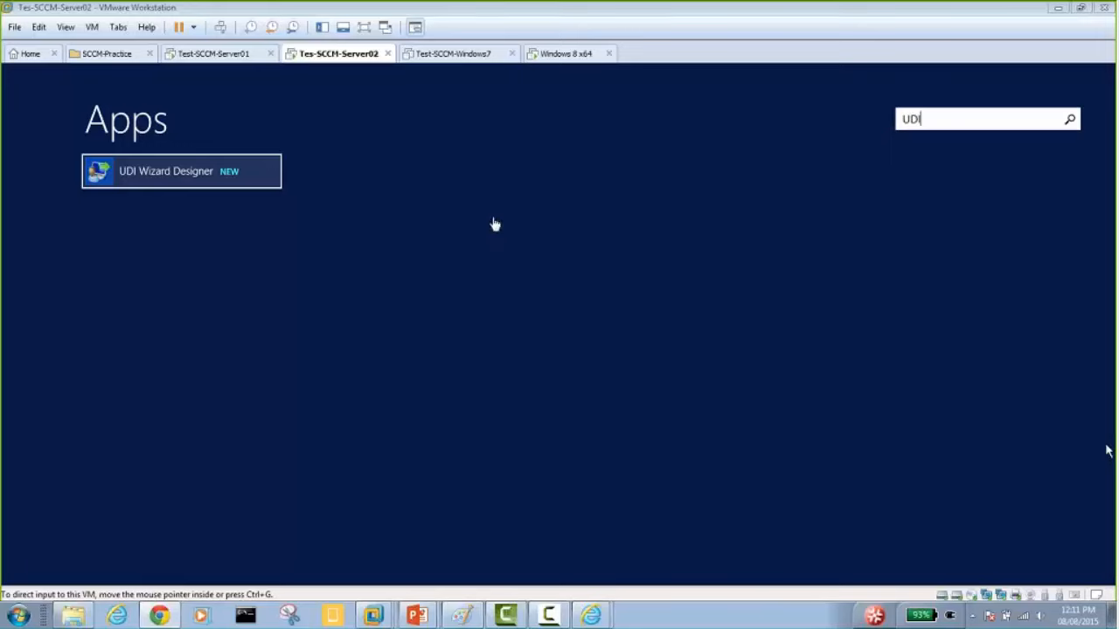
Launch UDI Wizard Designer from the Apps search results
{"action": "left_click", "coordinate": [150, 173]}
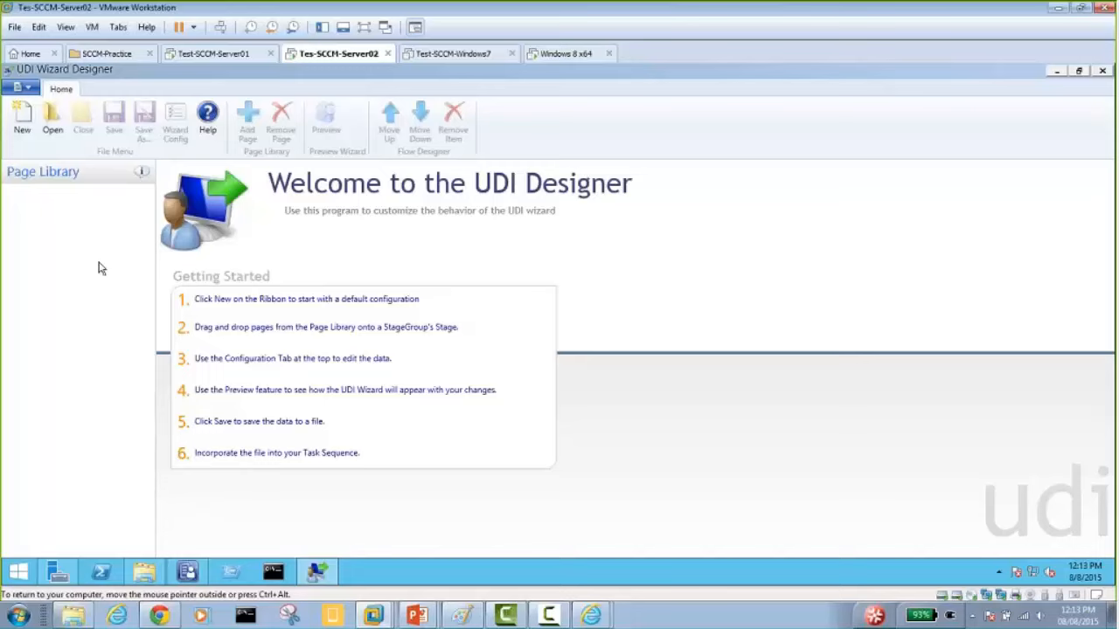
In the Open dialog, navigate to \\sccm-server02\deployment
{"action": "left_click", "coordinate": [51, 120]}
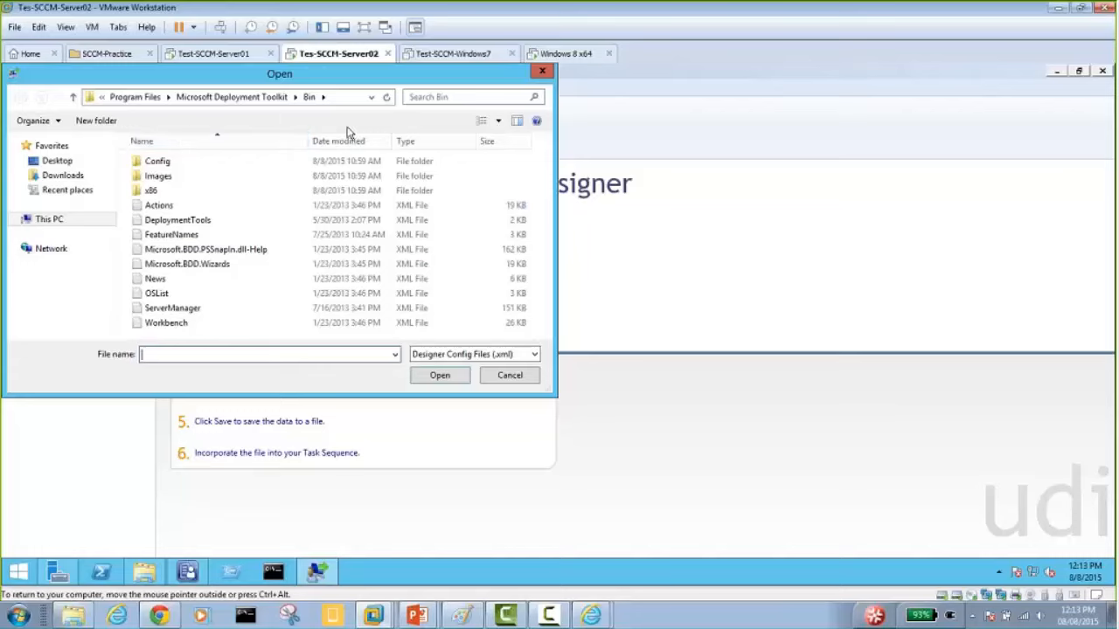
{"action": "left_click", "coordinate": [348, 97]}
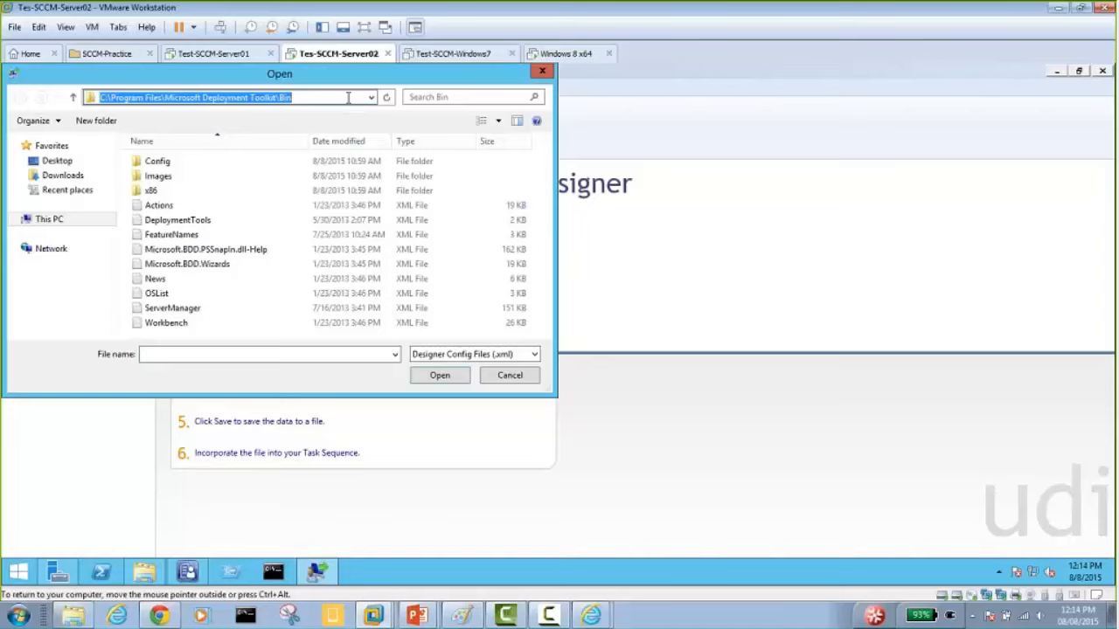
{"action": "type", "text": "\\\\"}
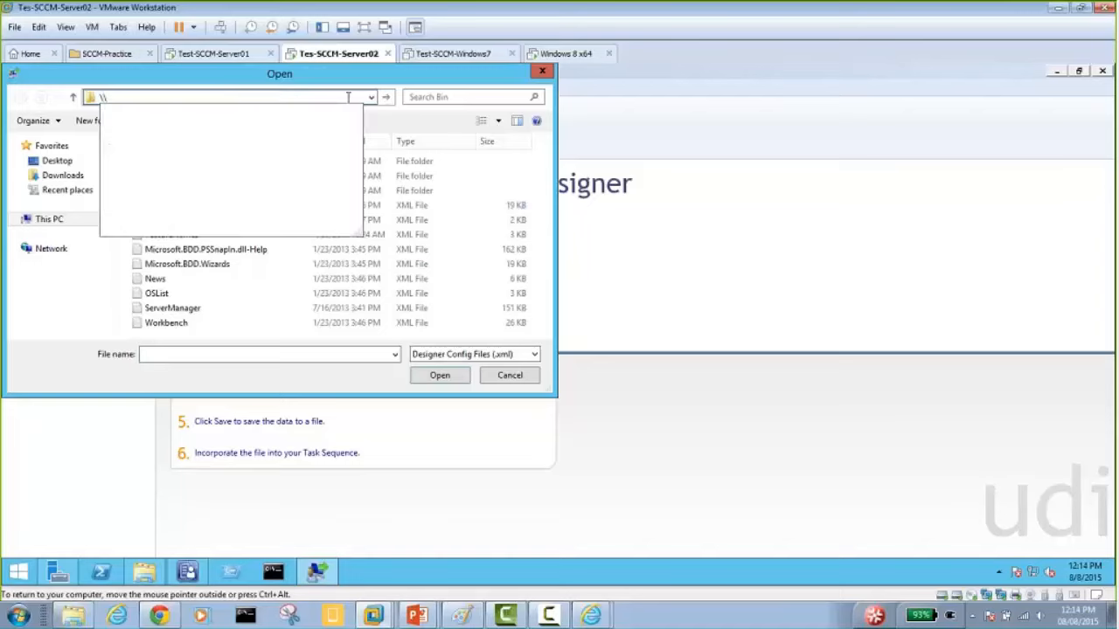
{"action": "type", "text": "sccm"}
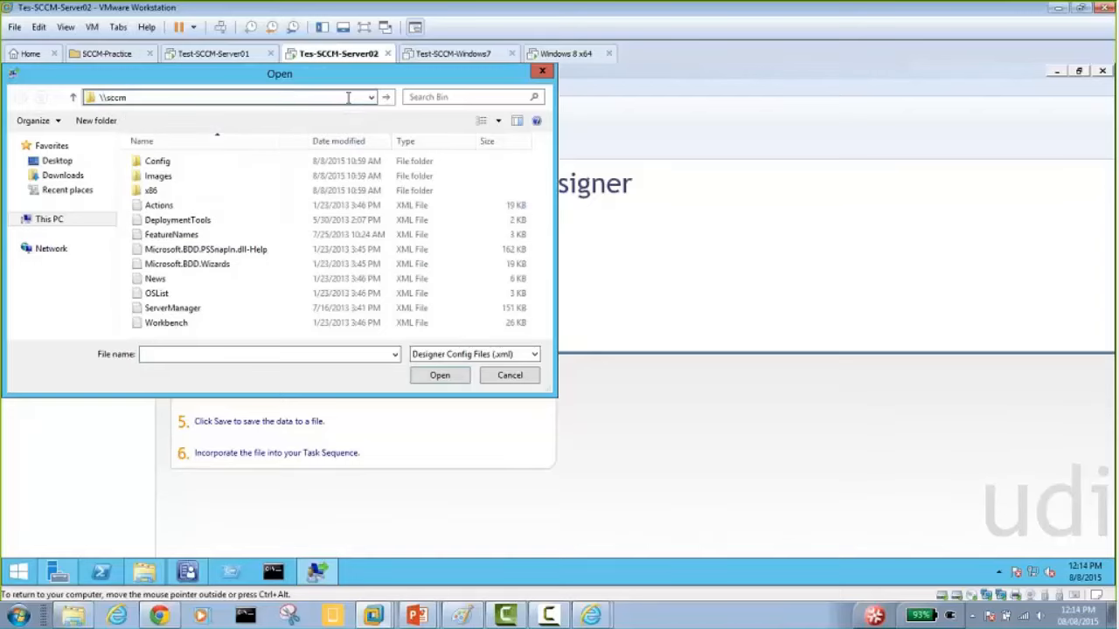
{"action": "type", "text": "-server02\\"}
{"action": "type", "text": "deployment"}
{"action": "key", "text": "Return"}
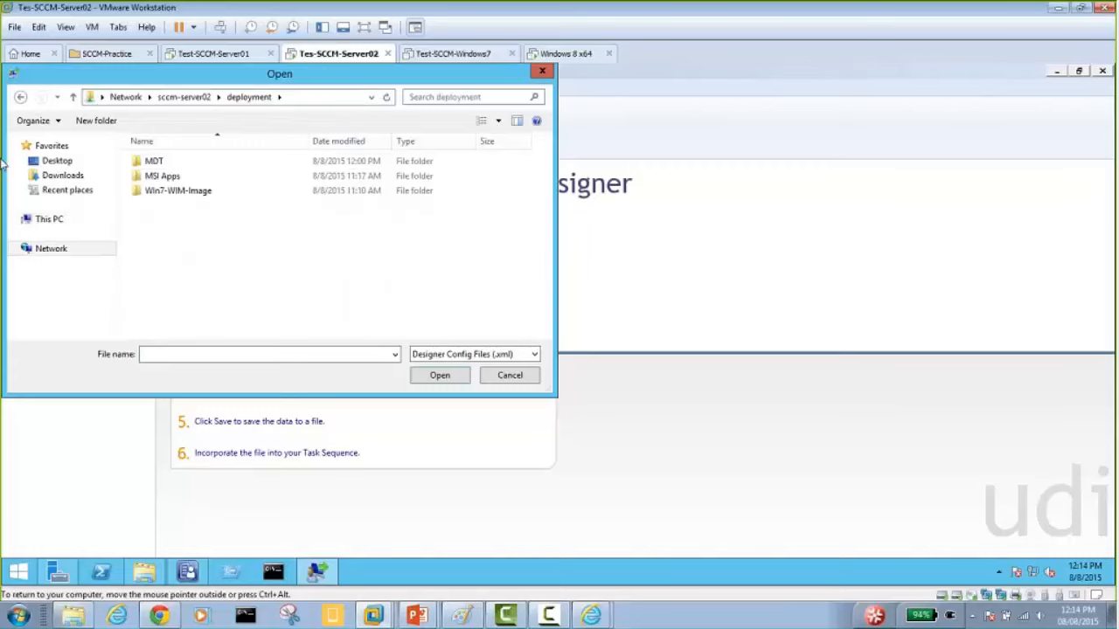
Browse into MDT\Scripts and select DeployWiz_BitLocker
{"action": "double_click", "coordinate": [168, 163]}
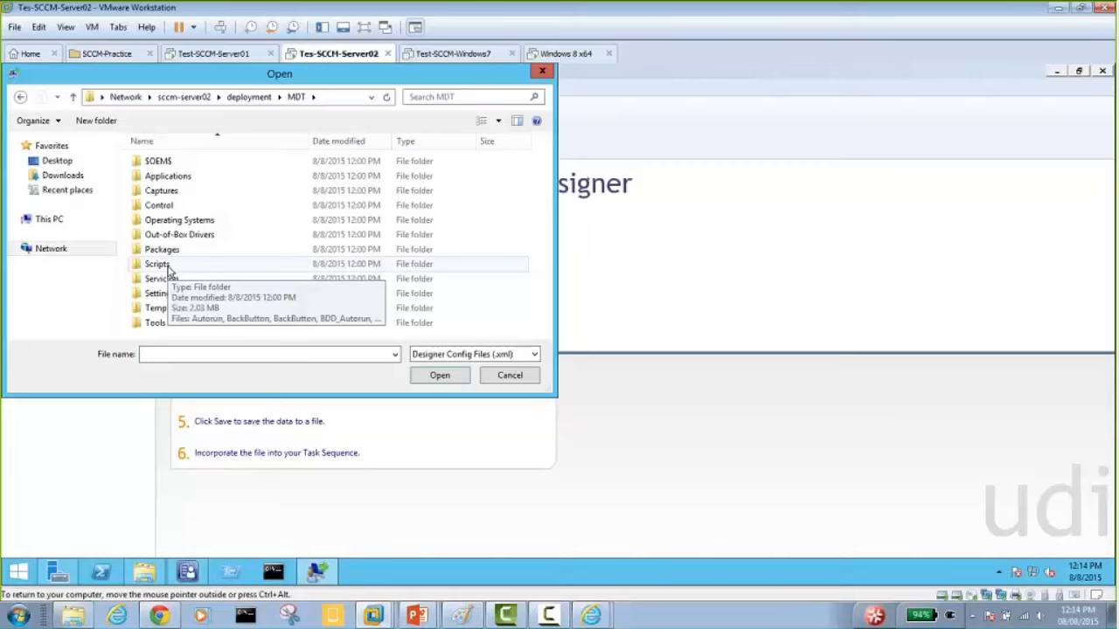
{"action": "left_click", "coordinate": [169, 266]}
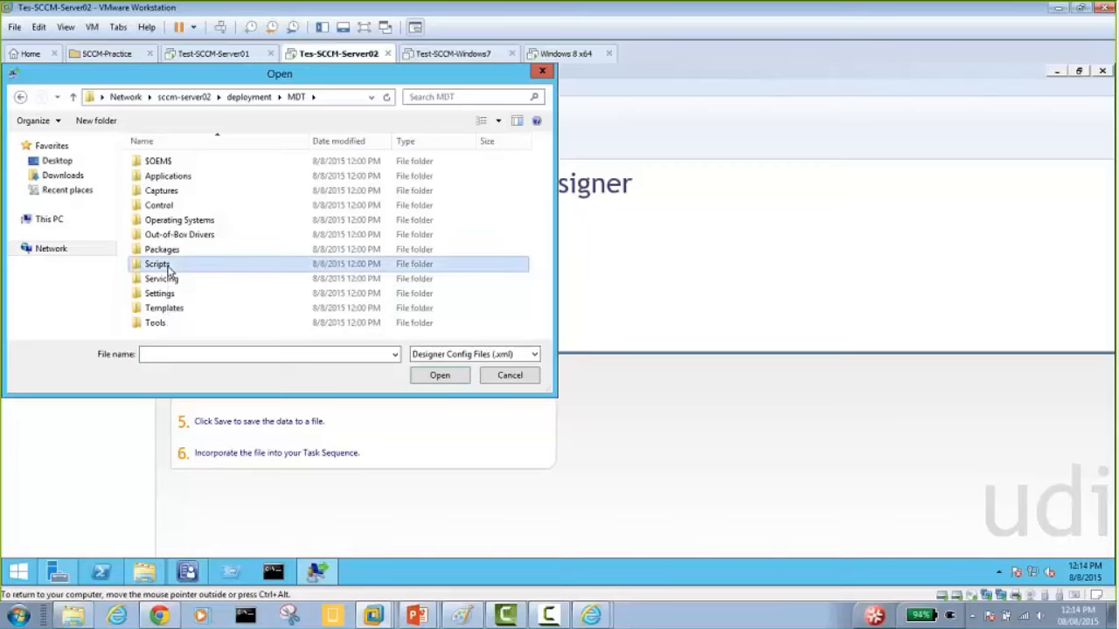
{"action": "double_click", "coordinate": [157, 264]}
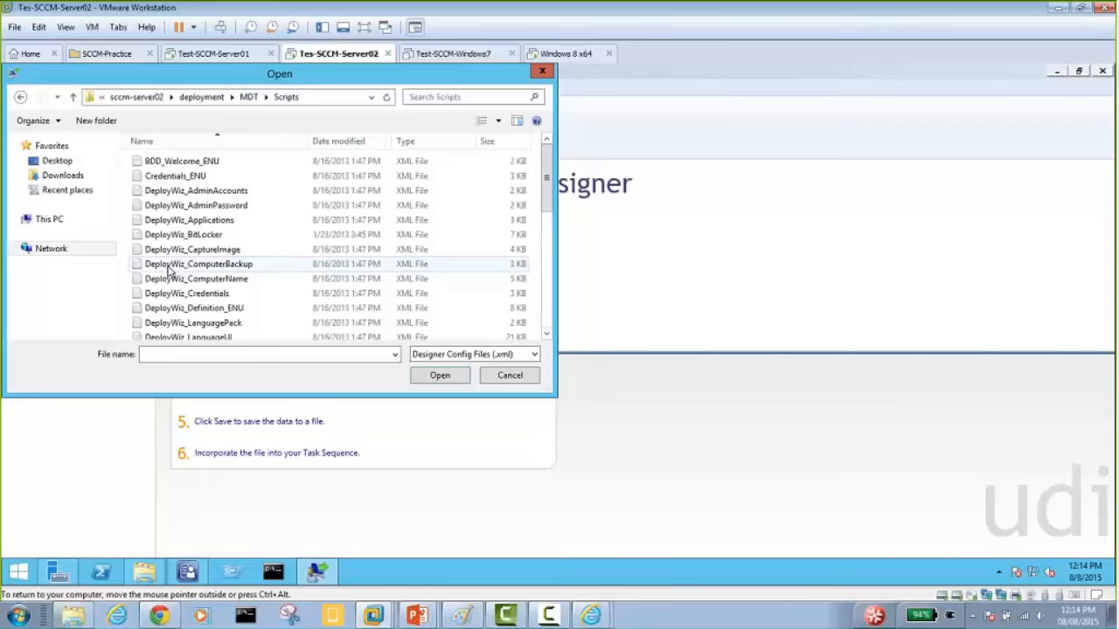
{"action": "left_click", "coordinate": [185, 236]}
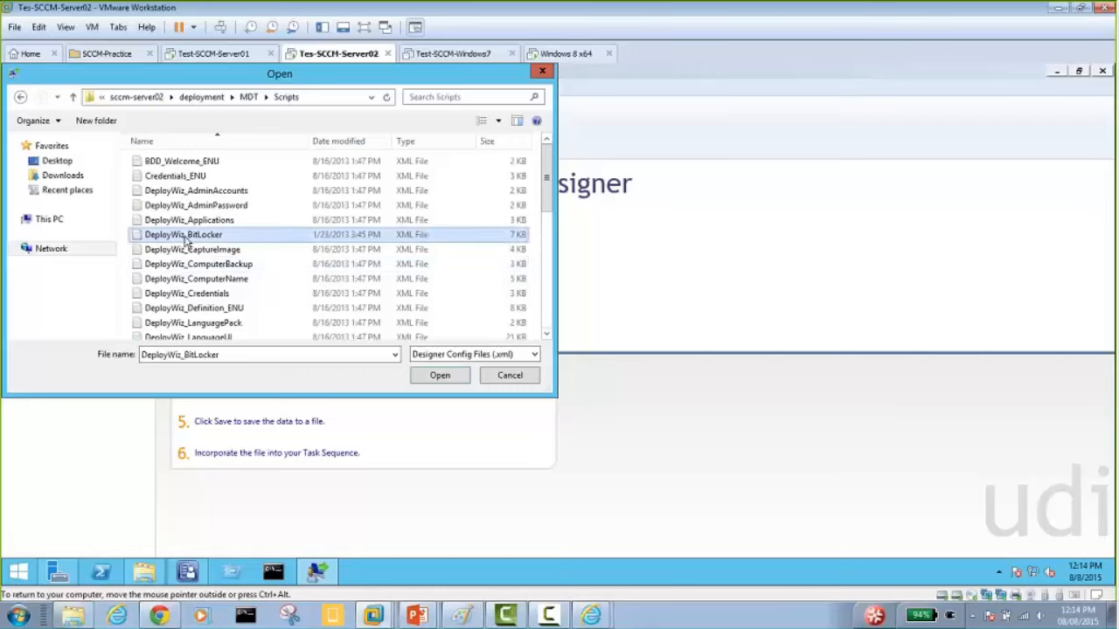
Cancel, reopen the Open dialog, and go to \\sccm-server02
{"action": "left_click", "coordinate": [512, 380]}
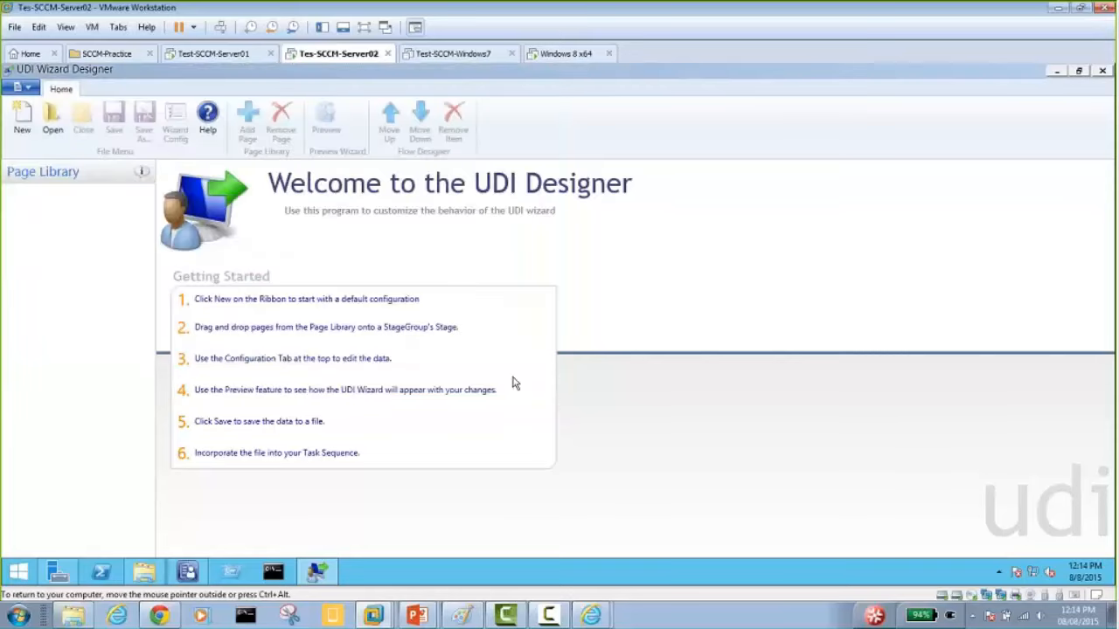
{"action": "left_click", "coordinate": [53, 120]}
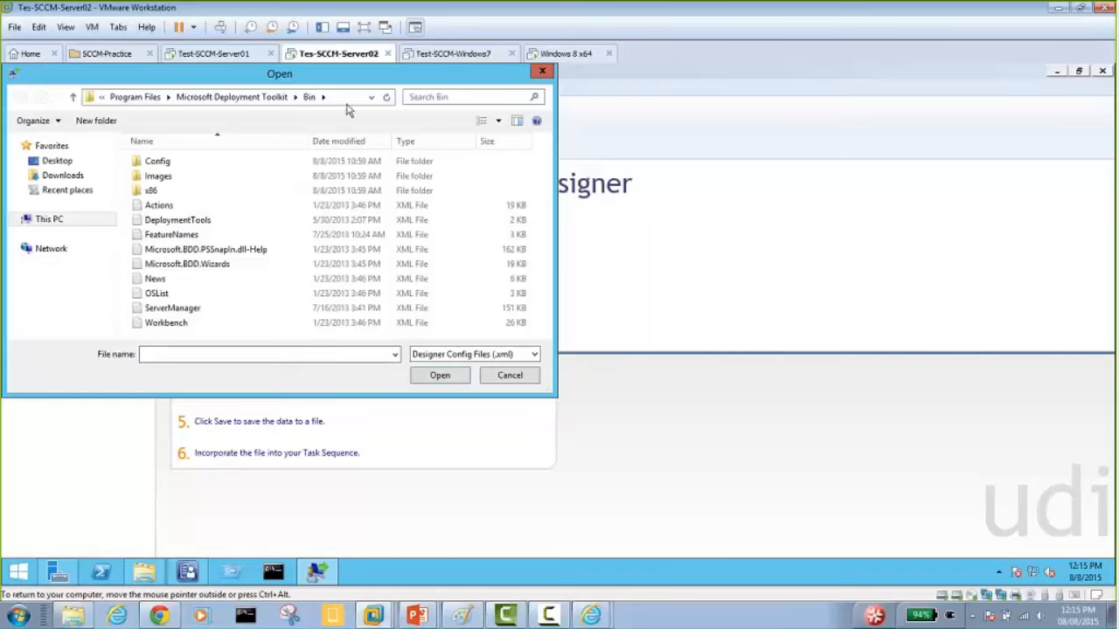
{"action": "left_click", "coordinate": [346, 97]}
{"action": "type", "text": "\\"}
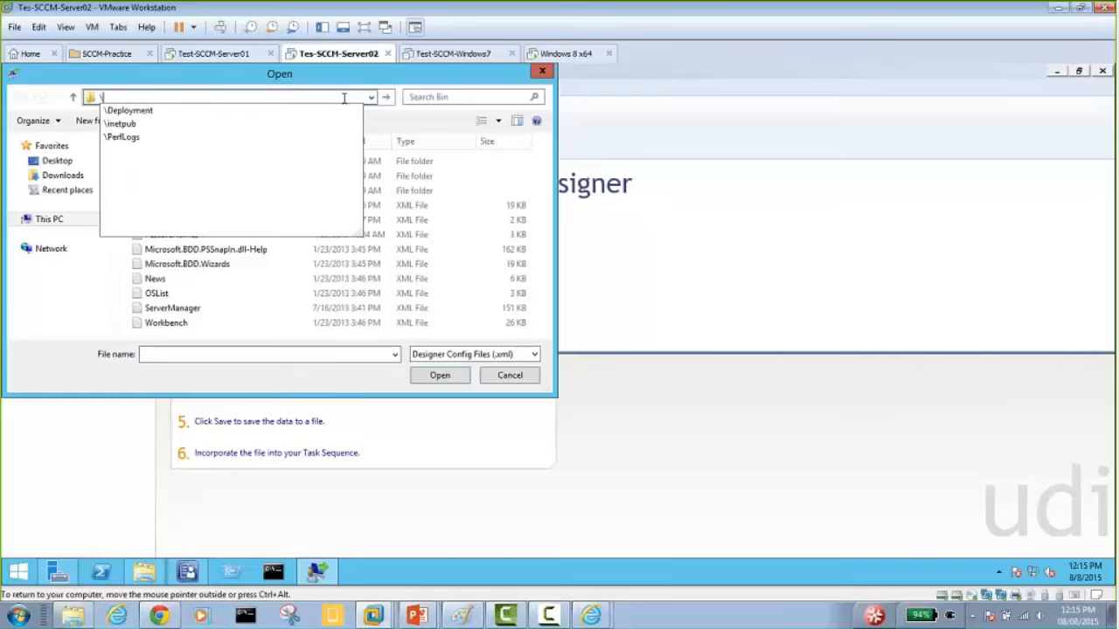
{"action": "type", "text": "\\s"}
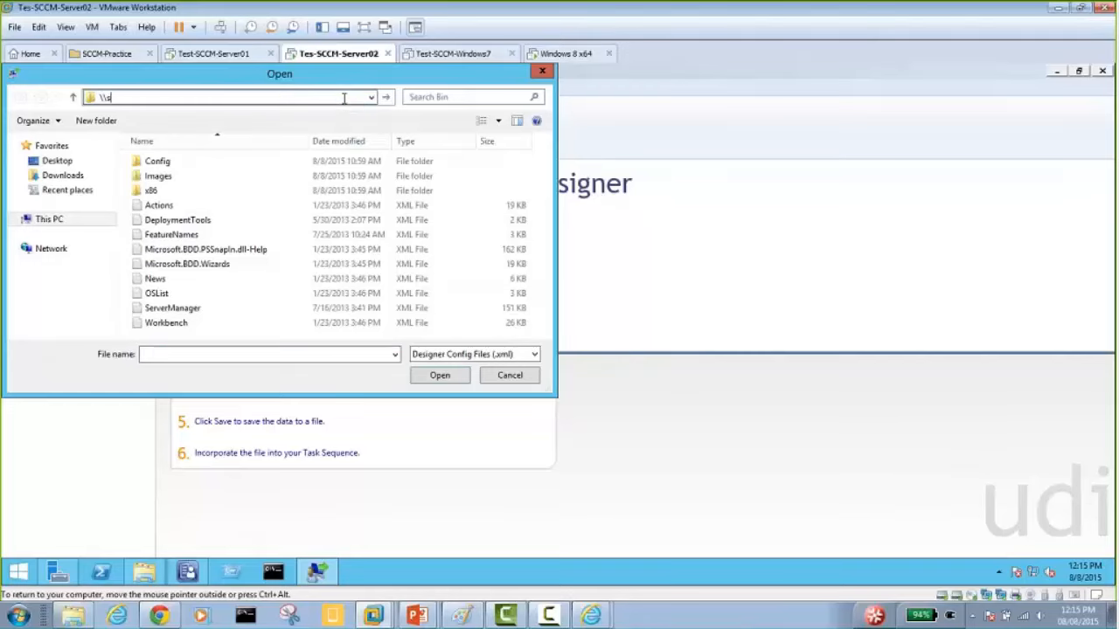
{"action": "type", "text": "ccm-server02"}
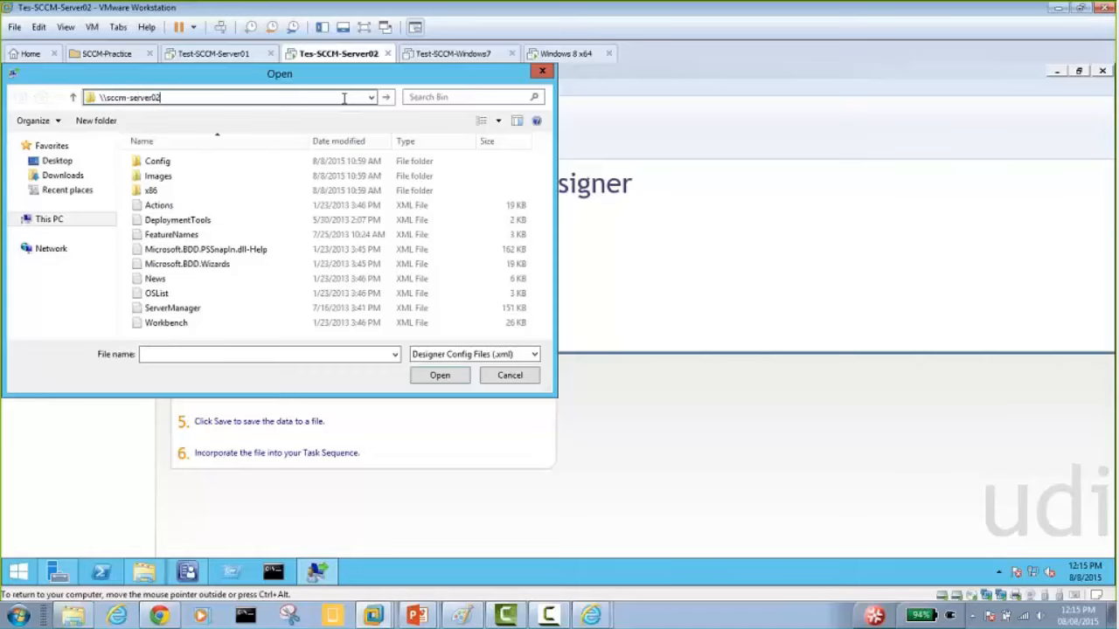
{"action": "key", "text": "Return"}
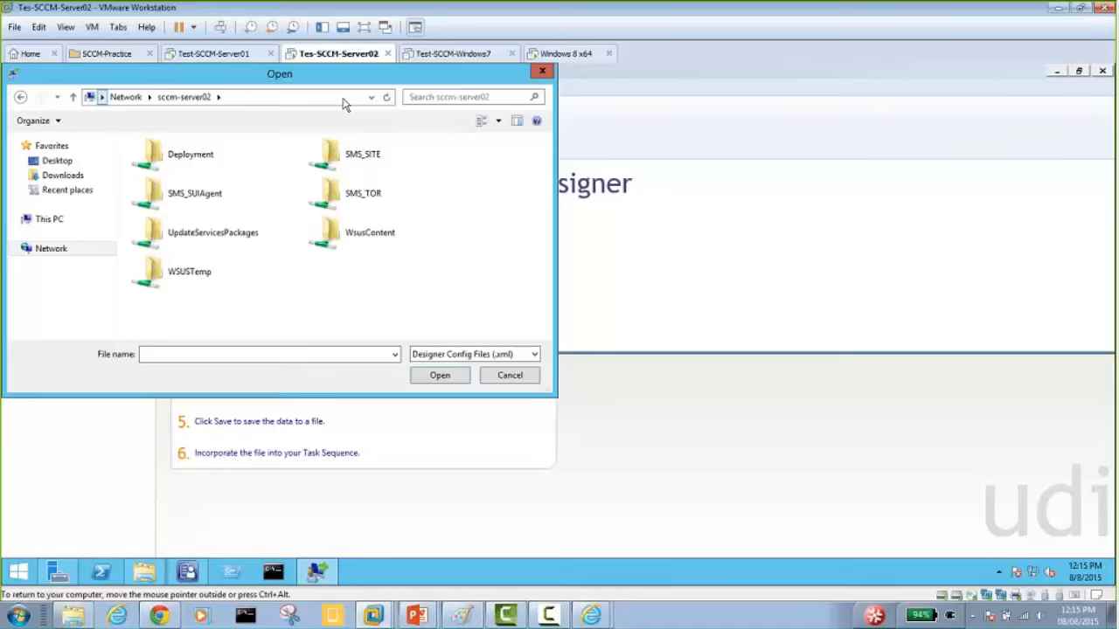
Browse Deployment\MDT\Scripts and choose UDIWizard_Config as the file
{"action": "double_click", "coordinate": [186, 162]}
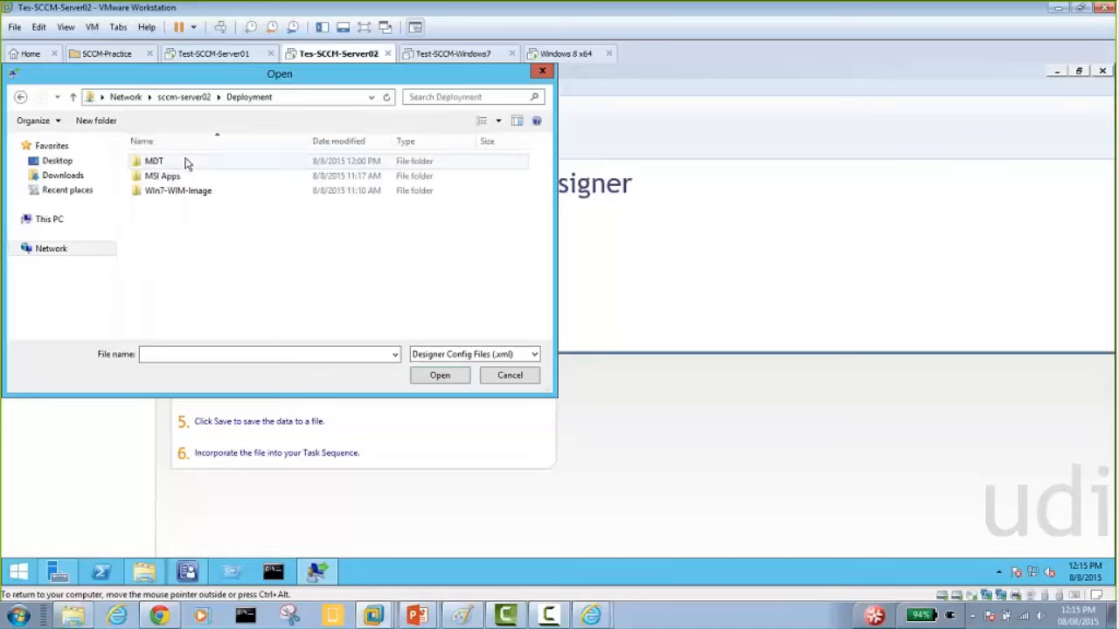
{"action": "double_click", "coordinate": [171, 165]}
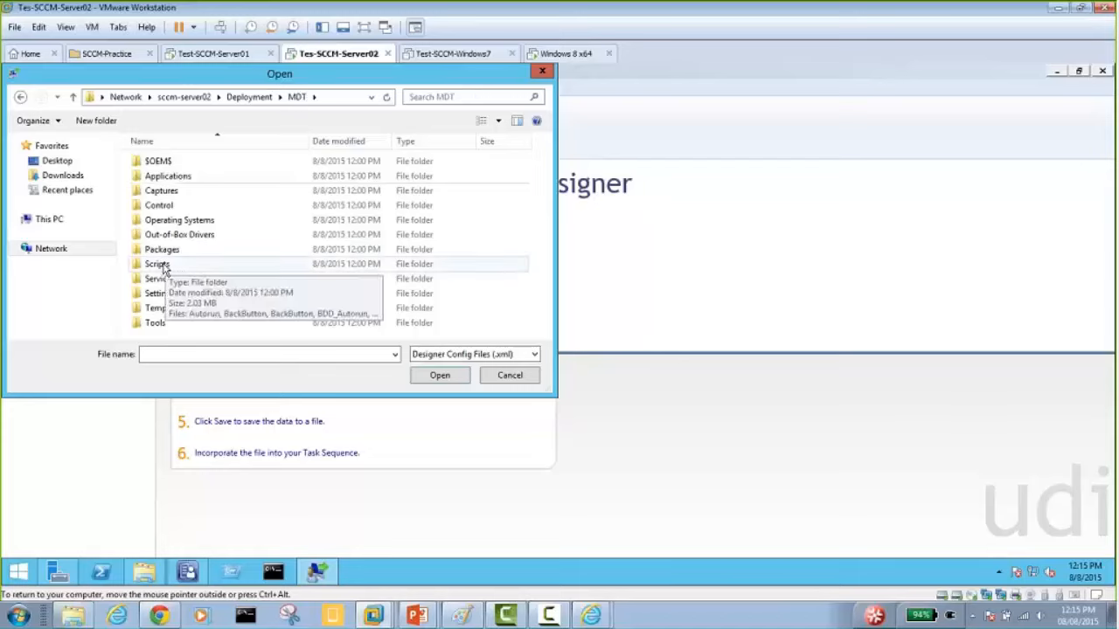
{"action": "double_click", "coordinate": [158, 264]}
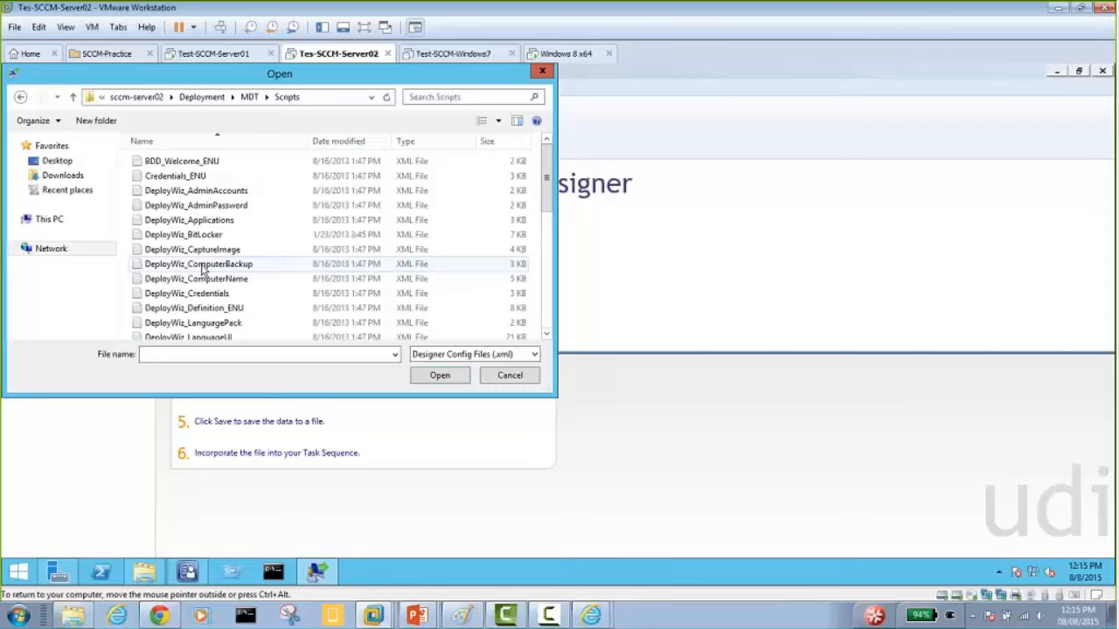
{"action": "left_click", "coordinate": [228, 236]}
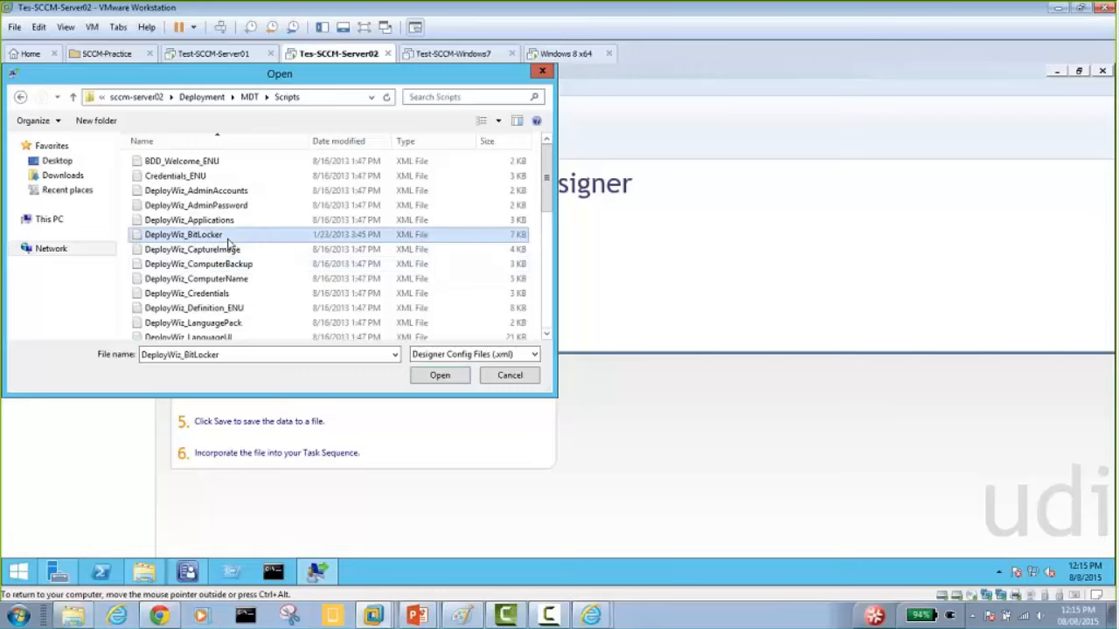
{"action": "key", "text": "u"}
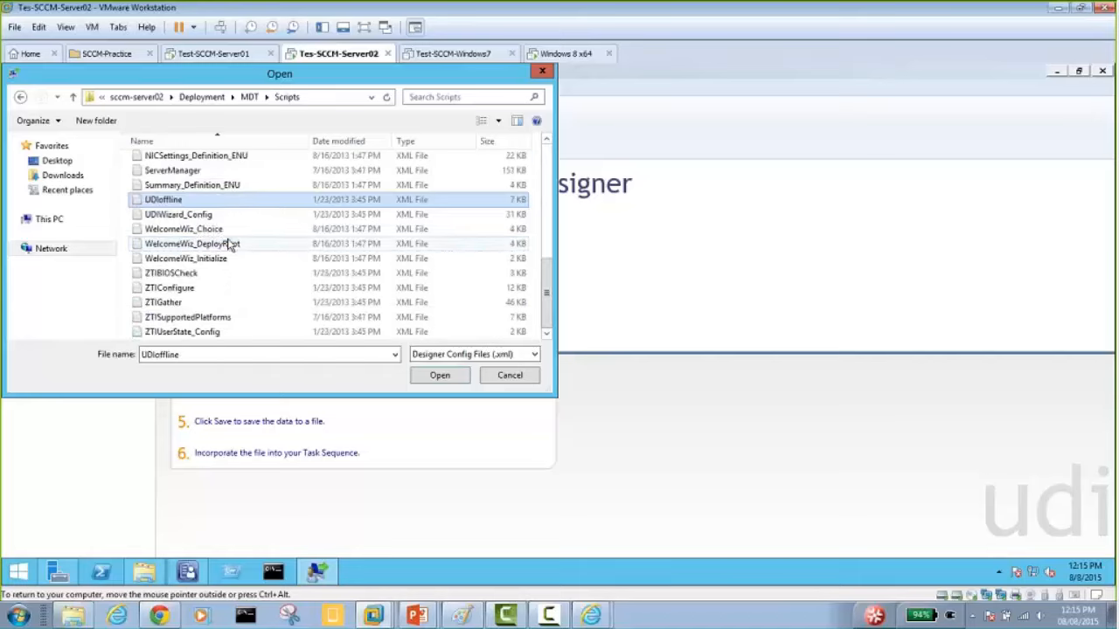
{"action": "left_click", "coordinate": [230, 244]}
{"action": "mouse_move", "coordinate": [232, 228]}
{"action": "left_mouse_down"}
{"action": "mouse_move", "coordinate": [219, 229]}
{"action": "mouse_move", "coordinate": [229, 246]}
{"action": "left_mouse_up"}
{"action": "left_click", "coordinate": [200, 215]}
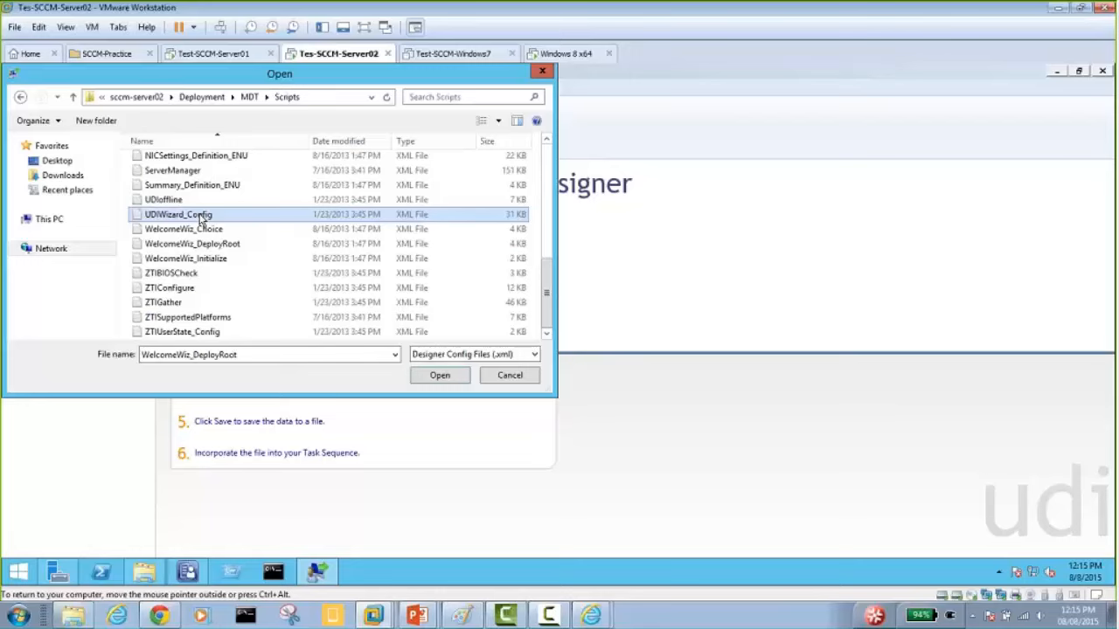
{"action": "left_click", "coordinate": [237, 216]}
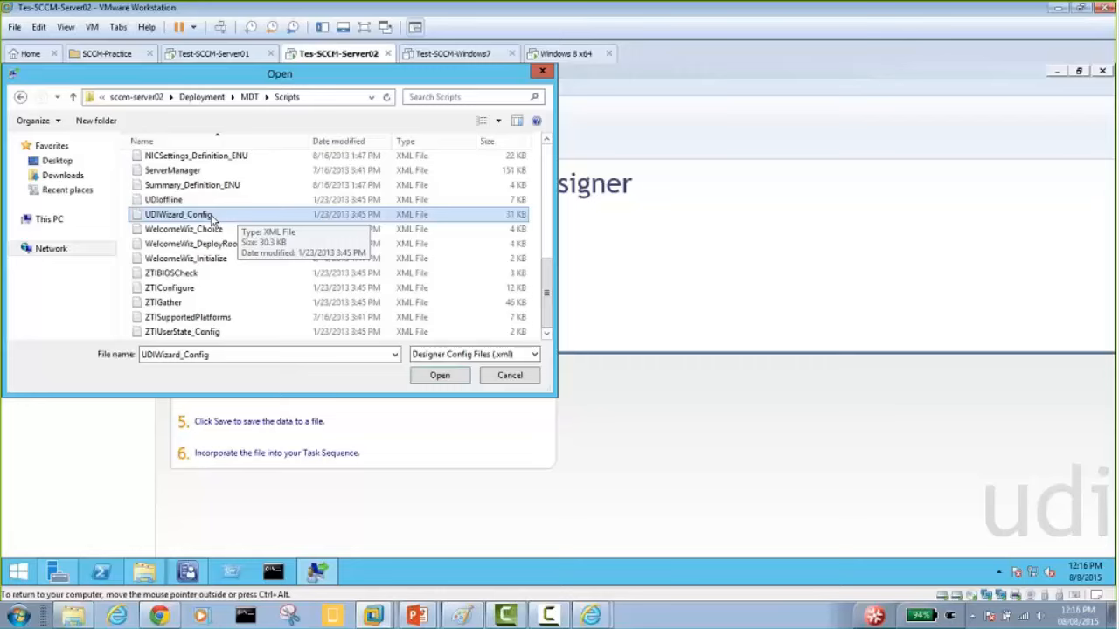
Open UDIWizard_Config, expand StageGroup: New Computer, and select its Welcome page
{"action": "double_click", "coordinate": [212, 216]}
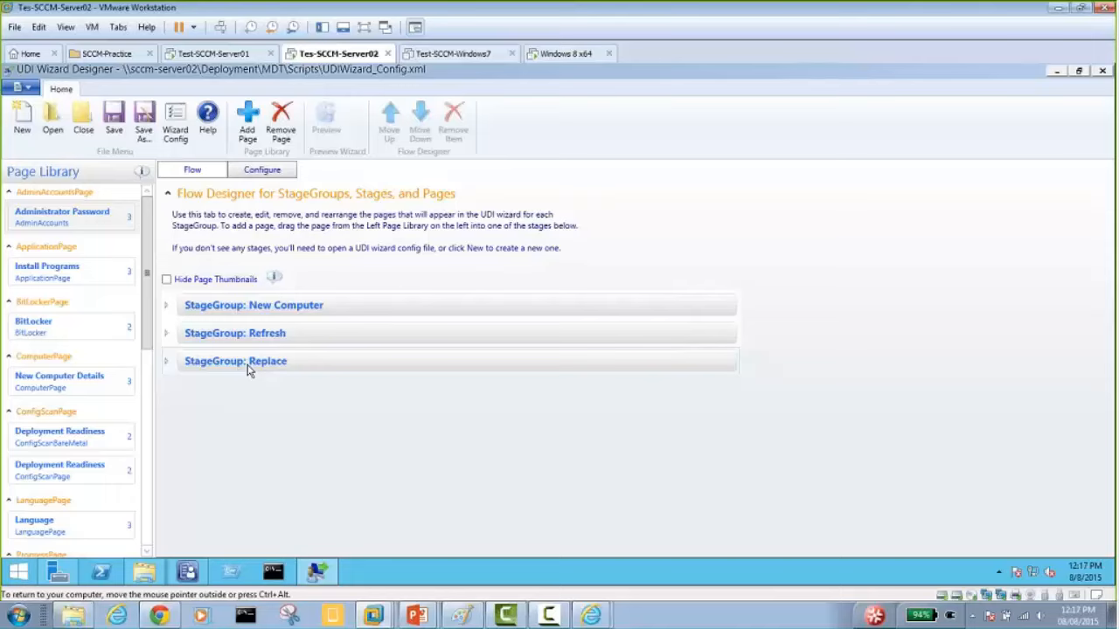
{"action": "left_click", "coordinate": [167, 306]}
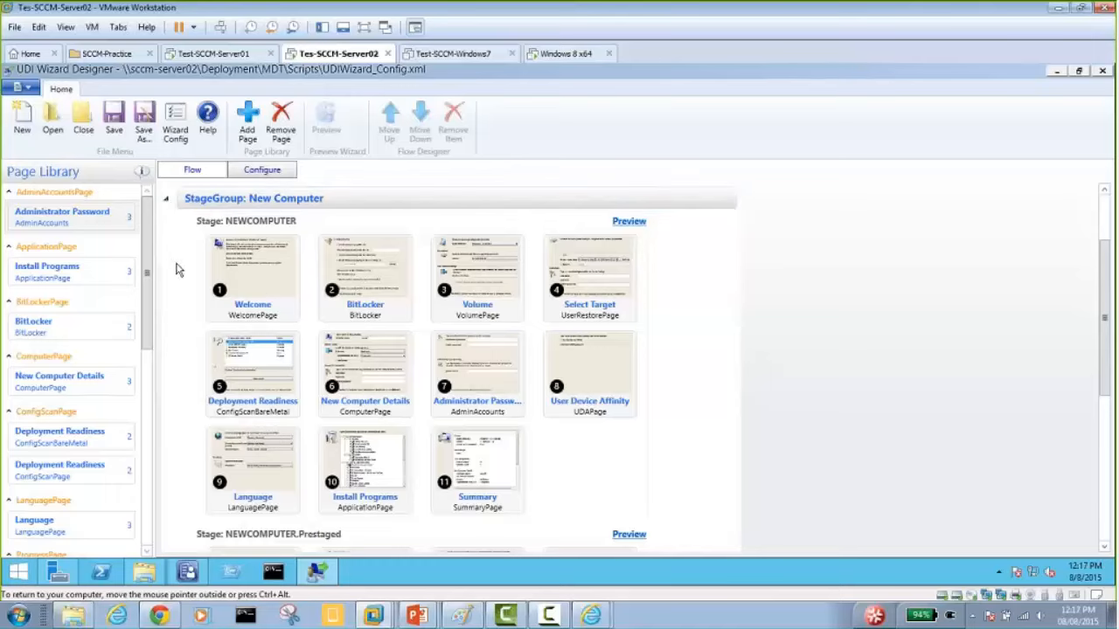
{"action": "left_click", "coordinate": [245, 271]}
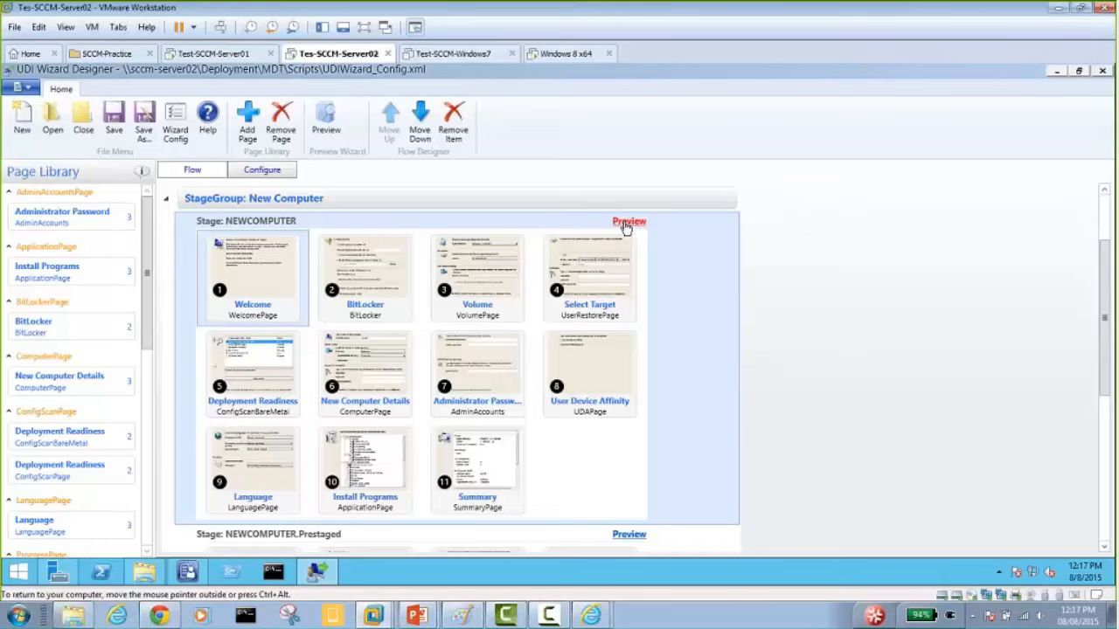
{"action": "left_click", "coordinate": [627, 222]}
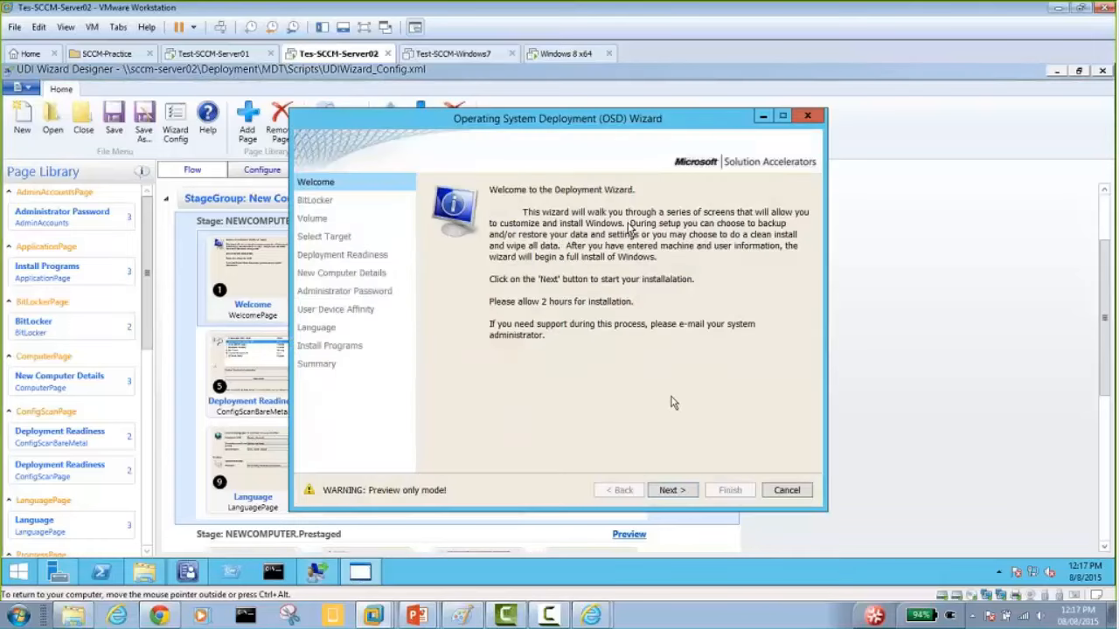
{"action": "left_click", "coordinate": [669, 491]}
{"action": "left_click", "coordinate": [668, 489]}
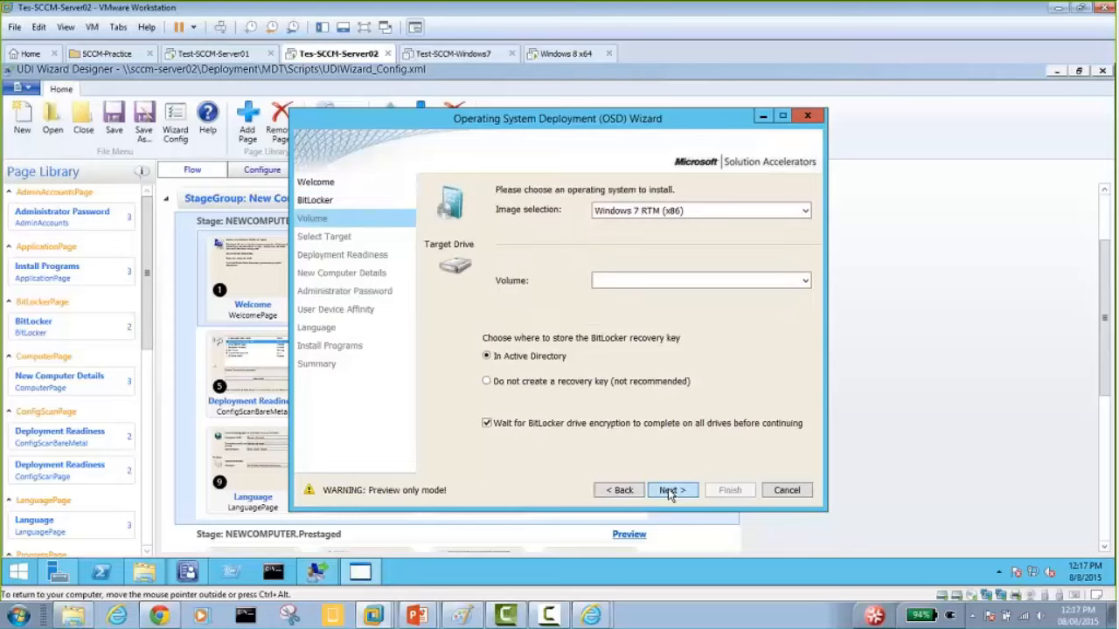
{"action": "left_click", "coordinate": [668, 489]}
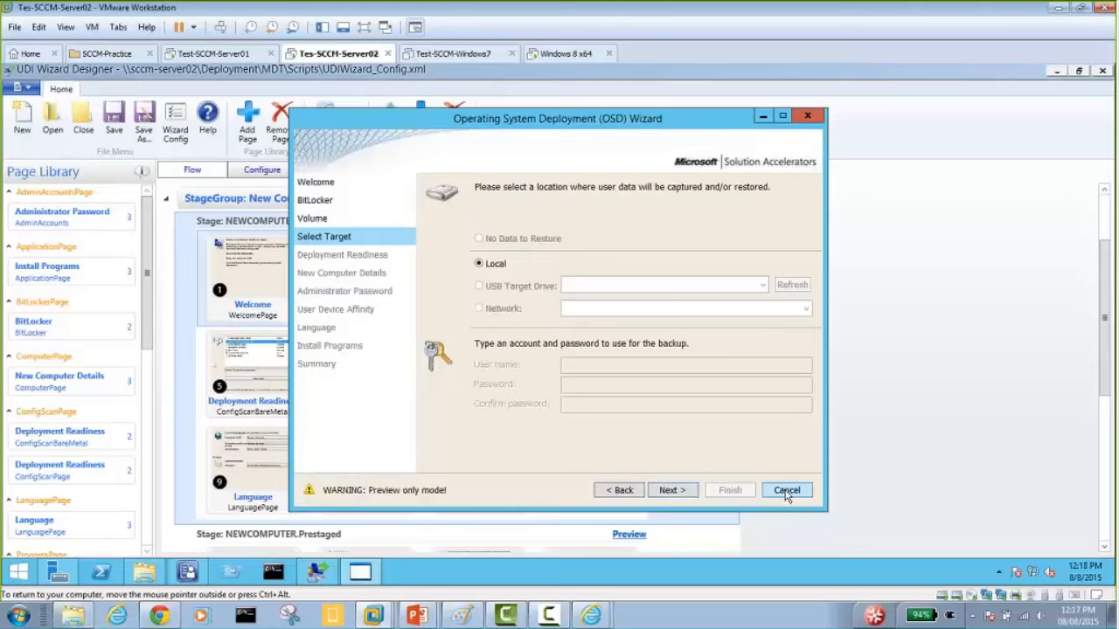
{"action": "left_click", "coordinate": [786, 490]}
{"action": "left_click", "coordinate": [538, 365]}
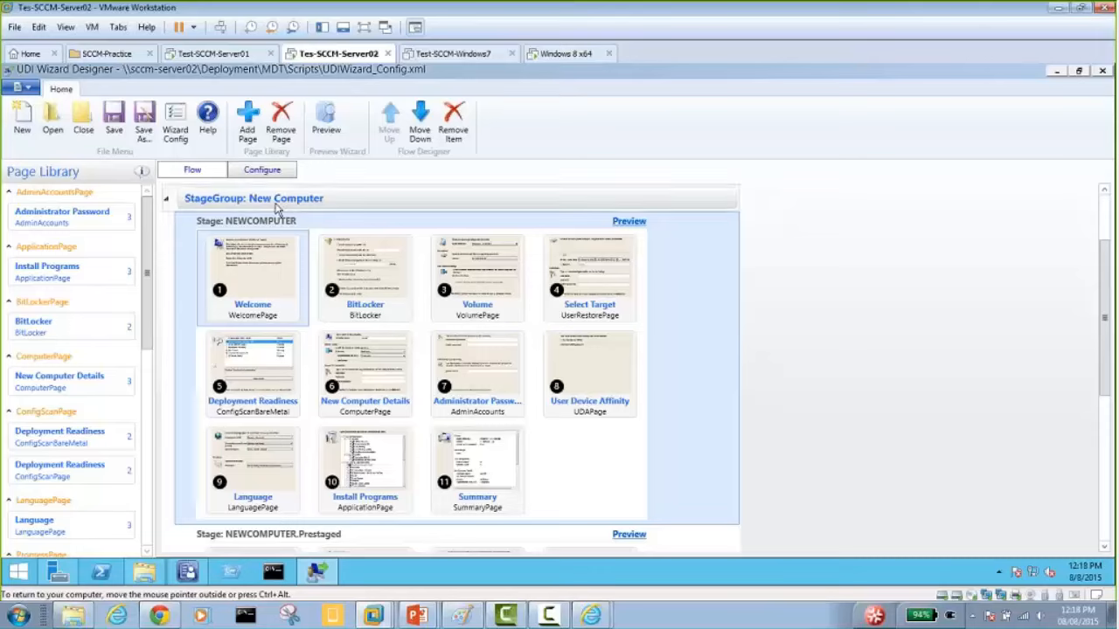
Open the Welcome page's settings and select the welcome message text
{"action": "double_click", "coordinate": [244, 276]}
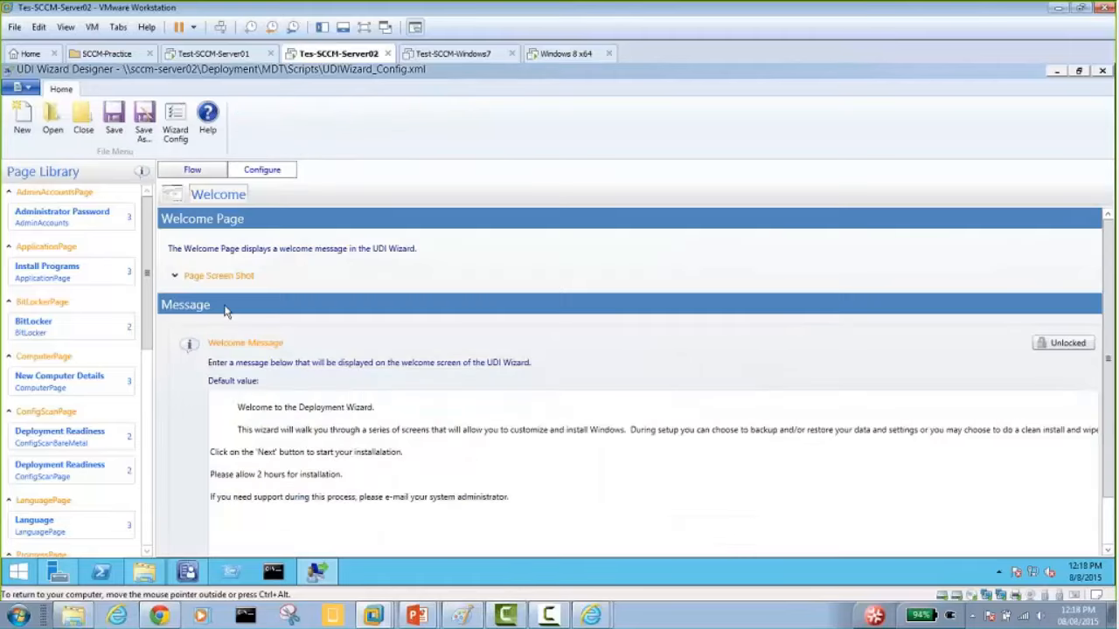
{"action": "left_click", "coordinate": [177, 277]}
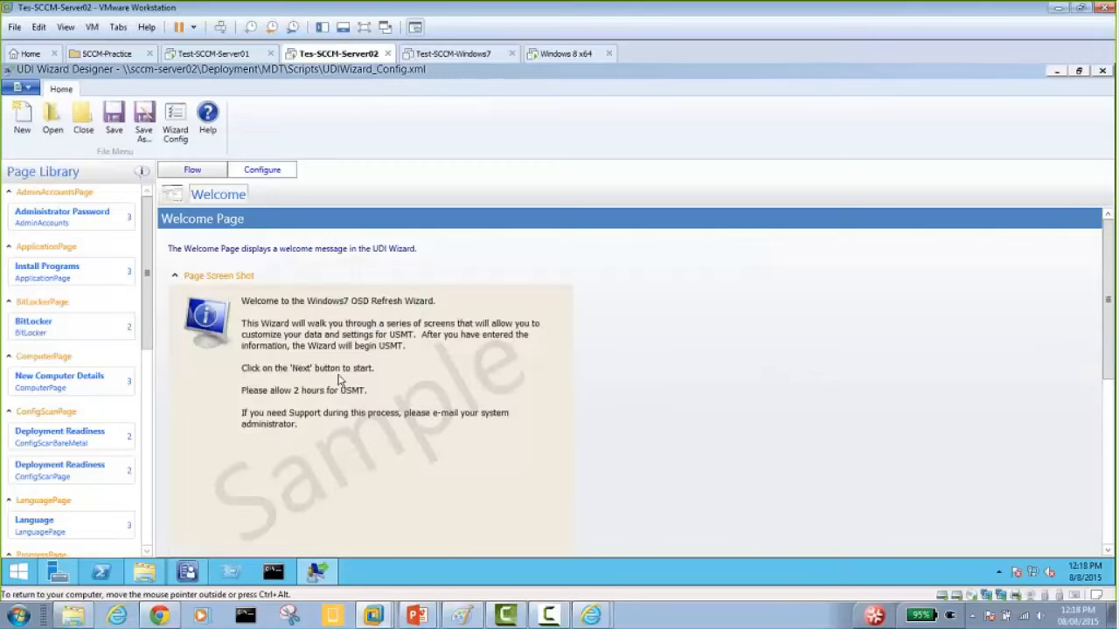
{"action": "left_click", "coordinate": [178, 276]}
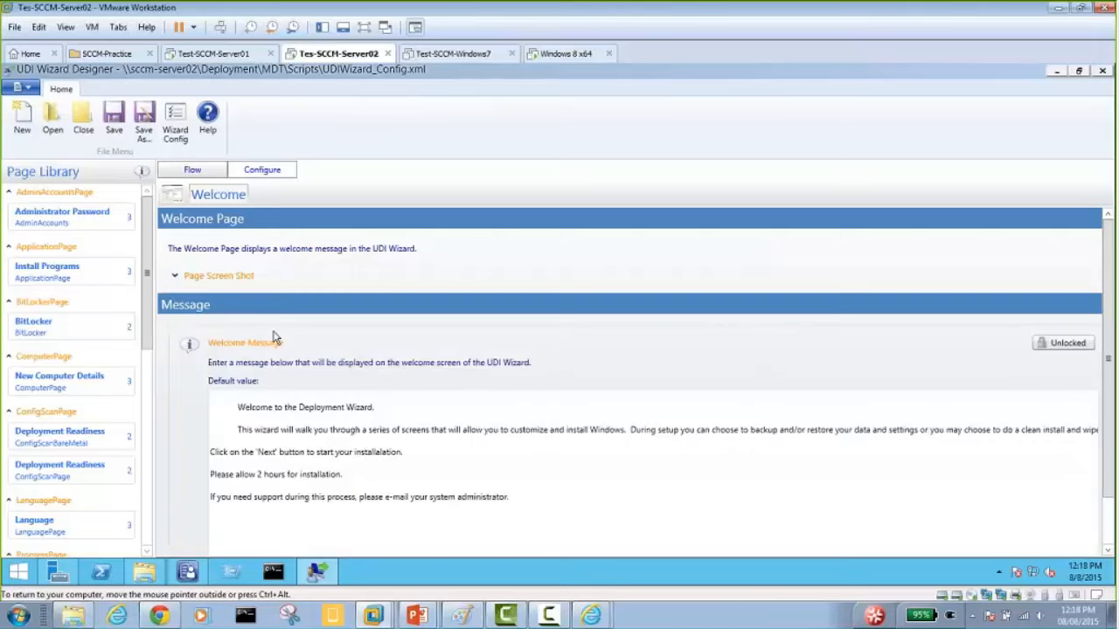
{"action": "left_click", "coordinate": [300, 407]}
{"action": "key", "text": "ctrl+a"}
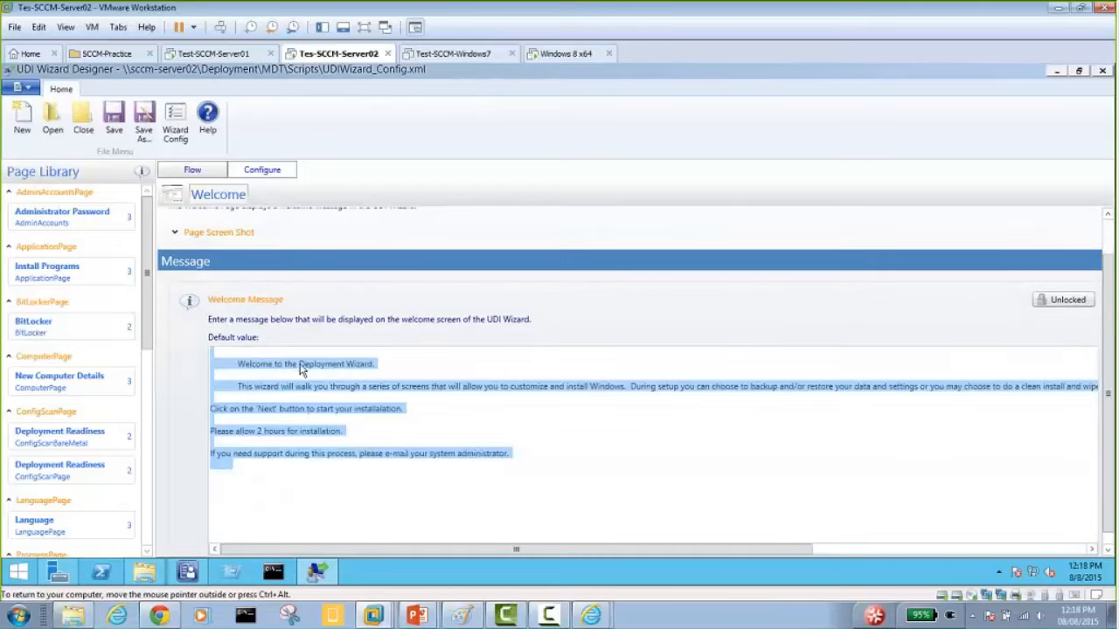
Replace the test word with a person's name before 'Deployment Wizard' in the welcome line
{"action": "left_click", "coordinate": [299, 366]}
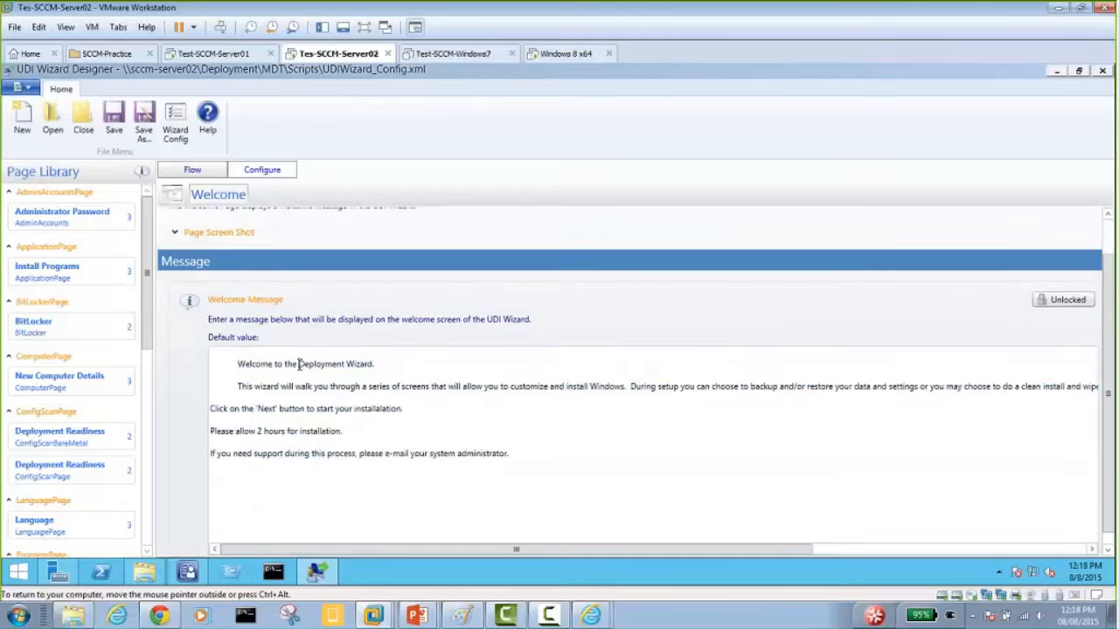
{"action": "type", "text": "MyDomain"}
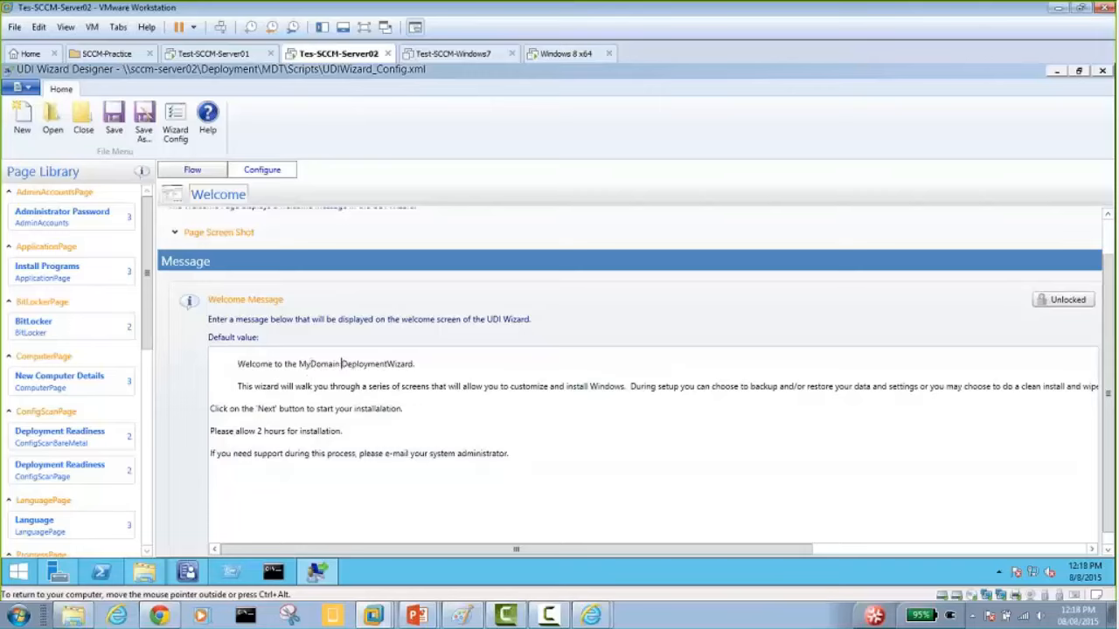
{"action": "left_click", "coordinate": [390, 364]}
{"action": "left_click", "coordinate": [340, 365]}
{"action": "key", "text": "BackSpace"}
{"action": "key", "text": "BackSpace"}
{"action": "key", "text": "BackSpace"}
{"action": "key", "text": "BackSpace"}
{"action": "key", "text": "BackSpace"}
{"action": "key", "text": "BackSpace"}
{"action": "key", "text": "BackSpace"}
{"action": "key", "text": "BackSpace"}
{"action": "key", "text": "BackSpace"}
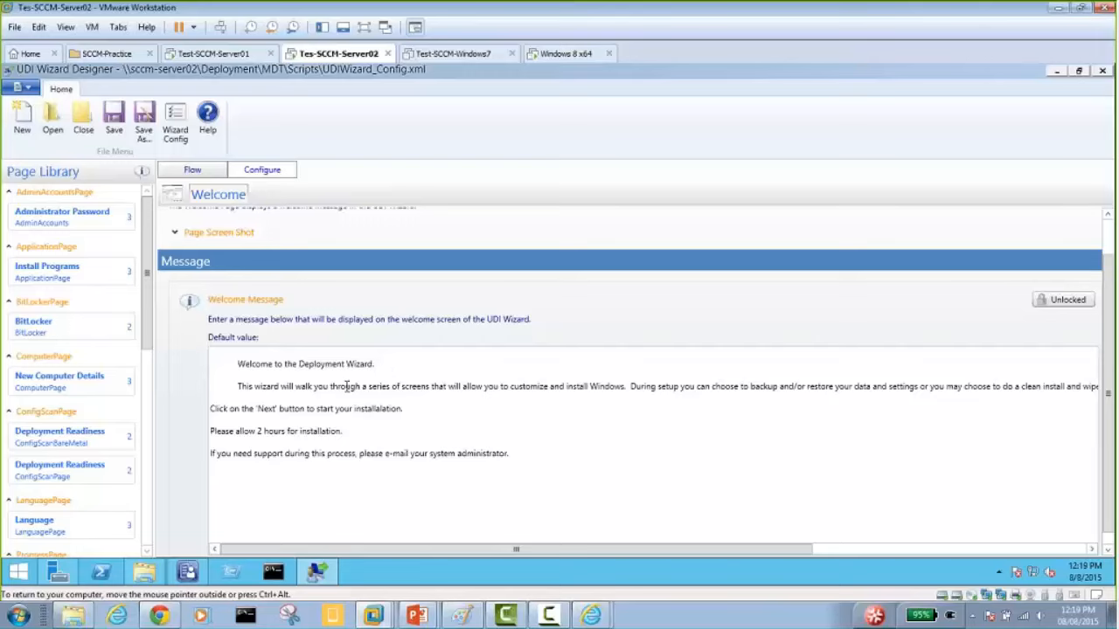
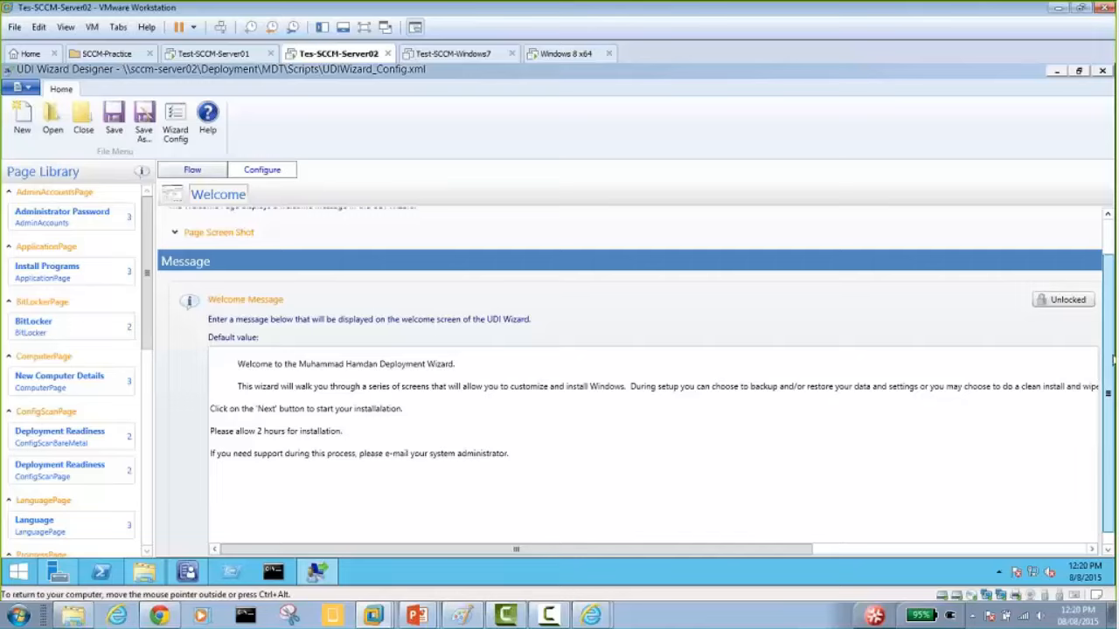
{"action": "mouse_move", "coordinate": [1107, 359]}
{"action": "left_mouse_down"}
{"action": "mouse_move", "coordinate": [1107, 371]}
{"action": "mouse_move", "coordinate": [1107, 343]}
{"action": "left_mouse_up"}
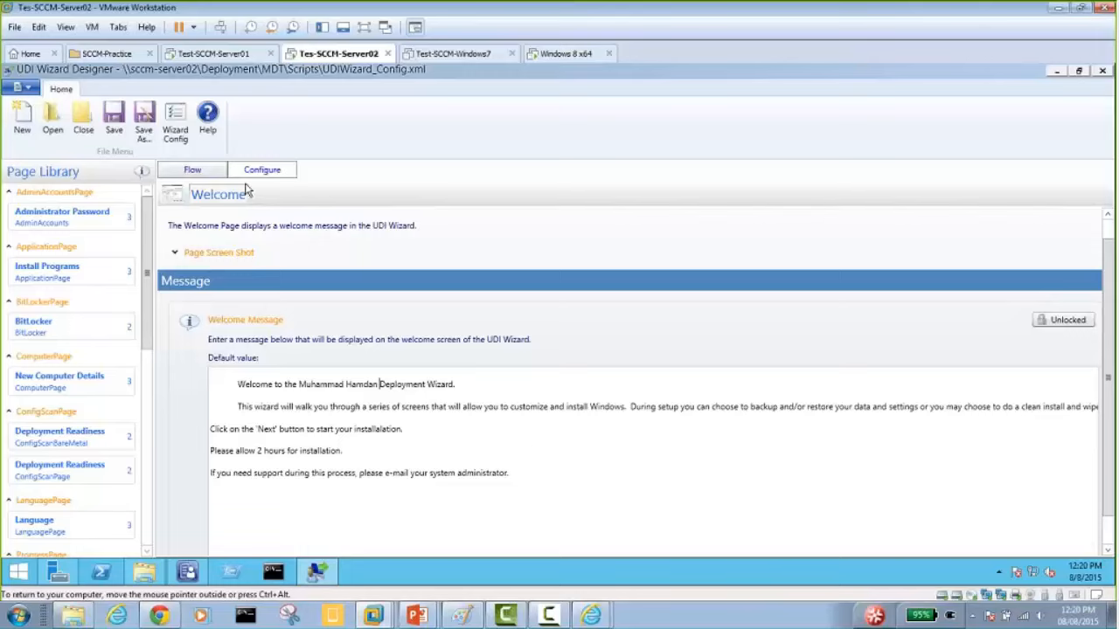
Remove the BitLocker page from the NEWCOMPUTER flow and confirm the deletion
{"action": "left_click", "coordinate": [188, 175]}
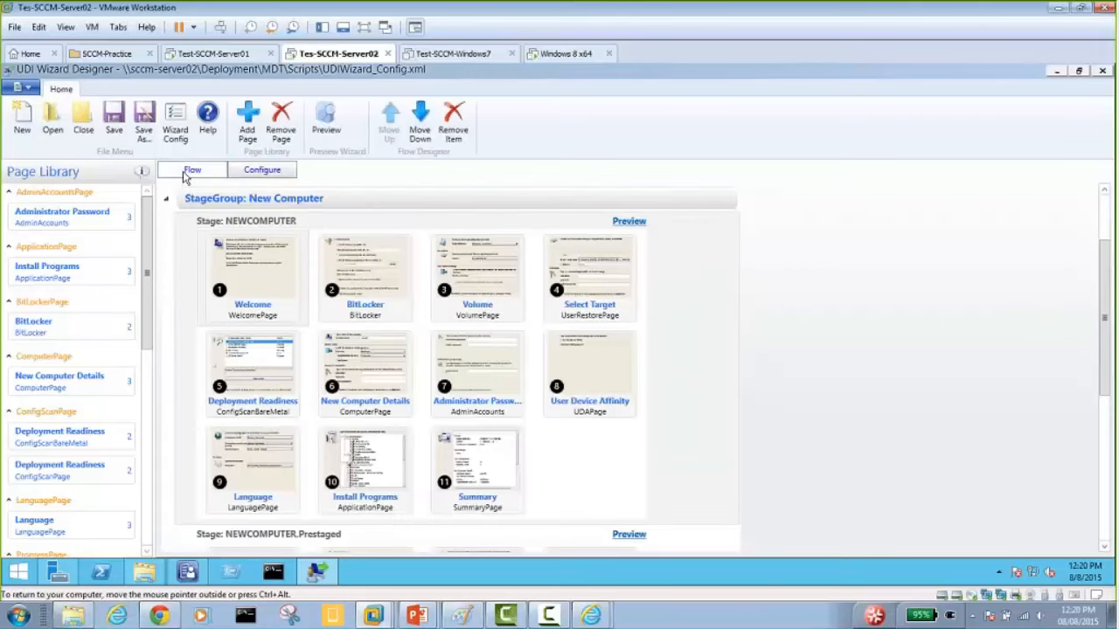
{"action": "left_click", "coordinate": [358, 272]}
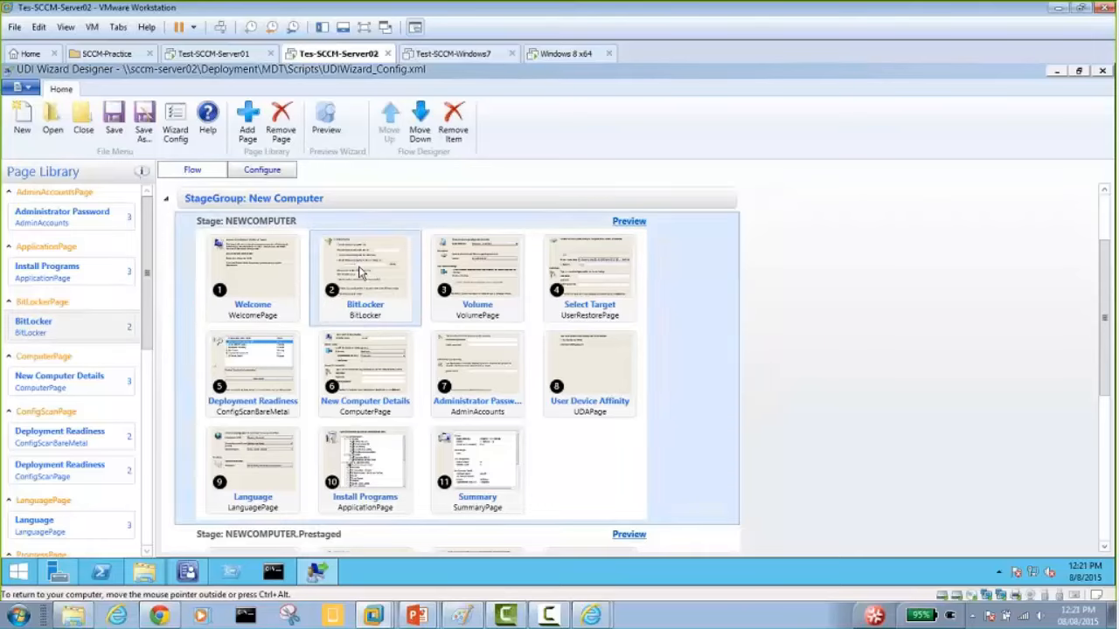
{"action": "right_click", "coordinate": [359, 272]}
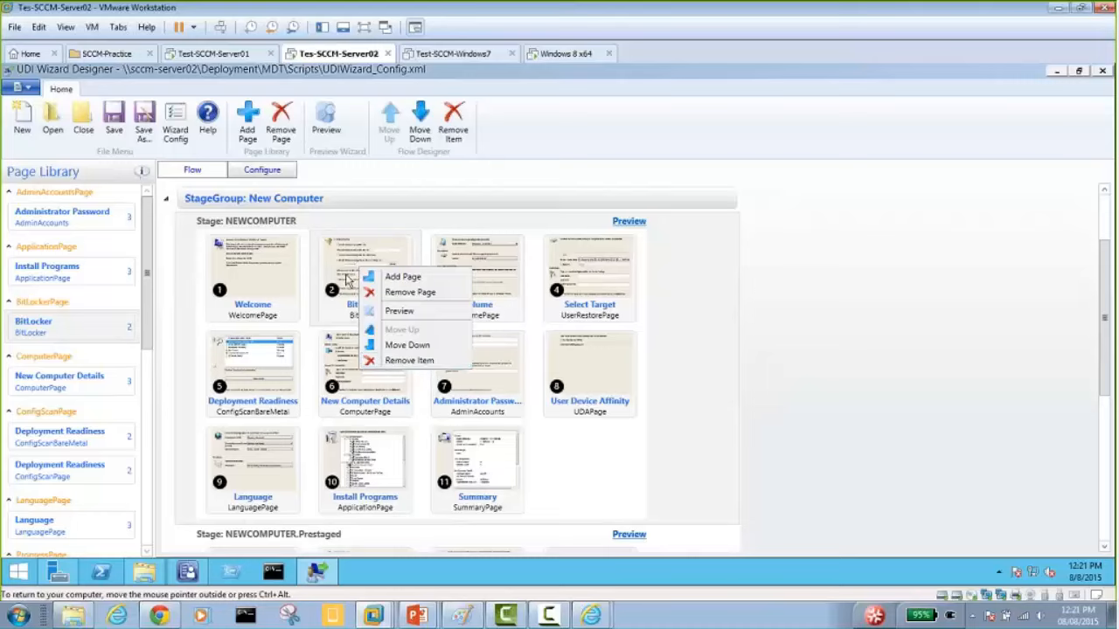
{"action": "left_click", "coordinate": [414, 362]}
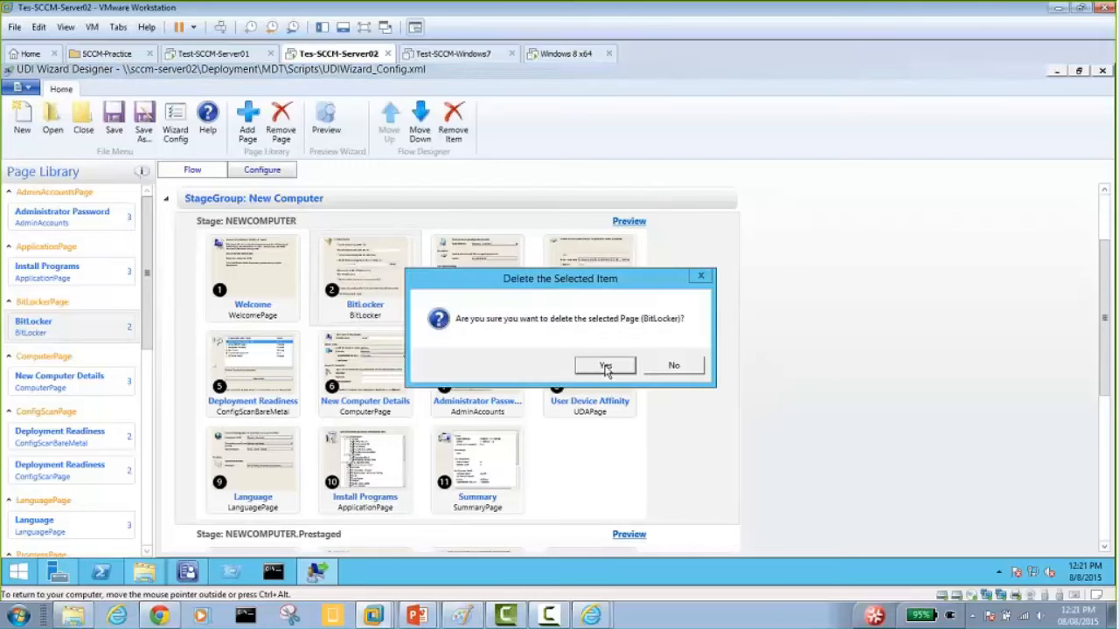
{"action": "left_click", "coordinate": [605, 366]}
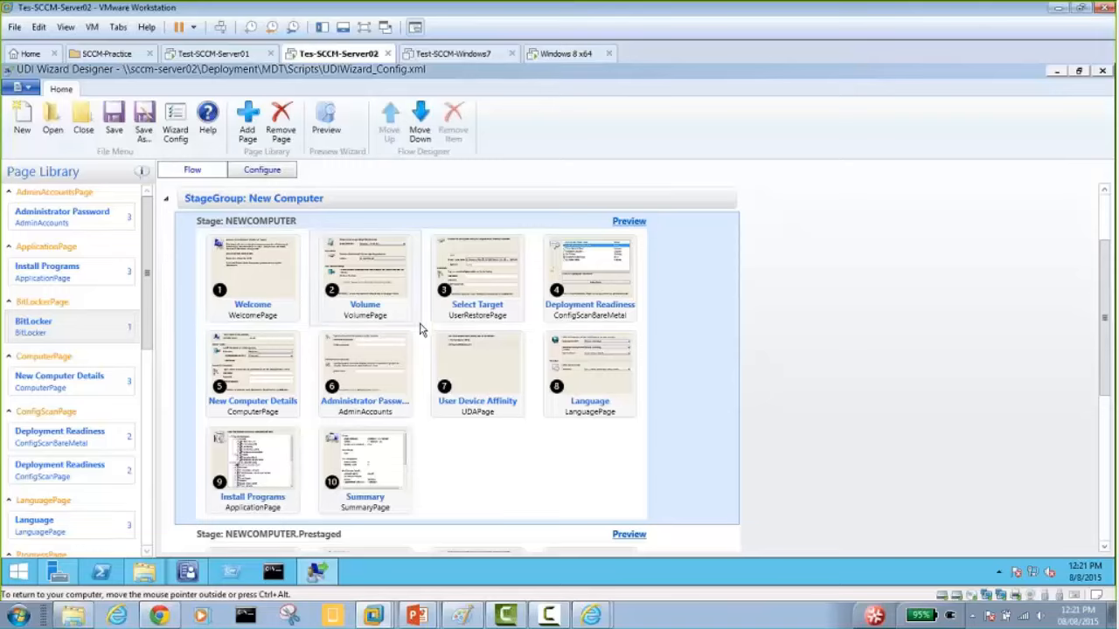
Open the Volume page's settings and expand Page Screen Shot and Image Combo Behavior
{"action": "double_click", "coordinate": [355, 267]}
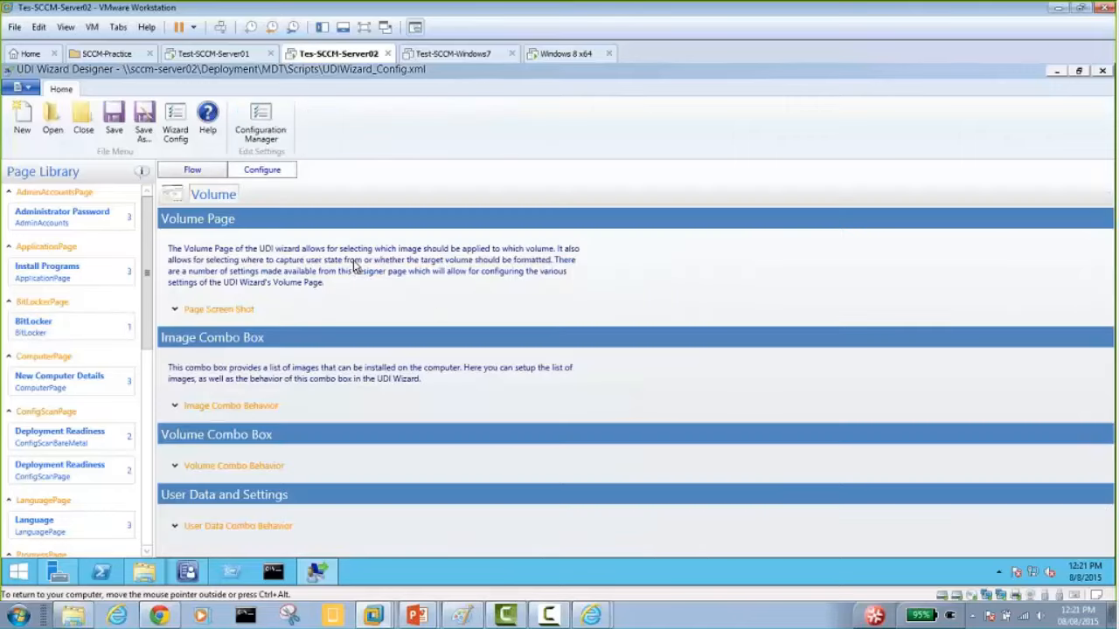
{"action": "left_click", "coordinate": [178, 310]}
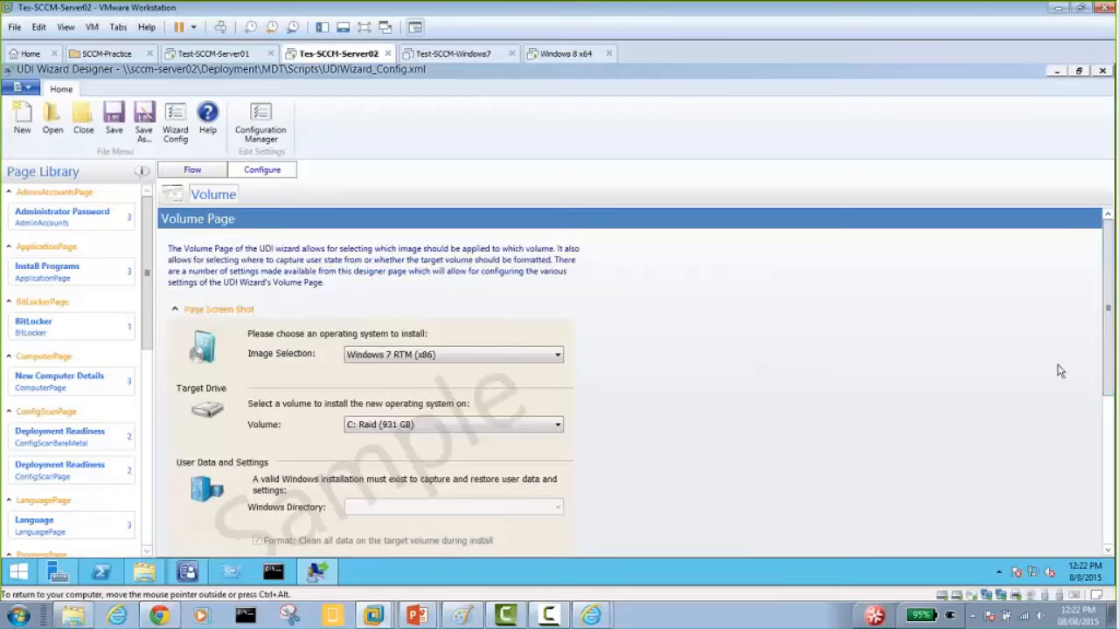
{"action": "left_click_drag", "start_coordinate": [1108, 310], "coordinate": [1108, 458]}
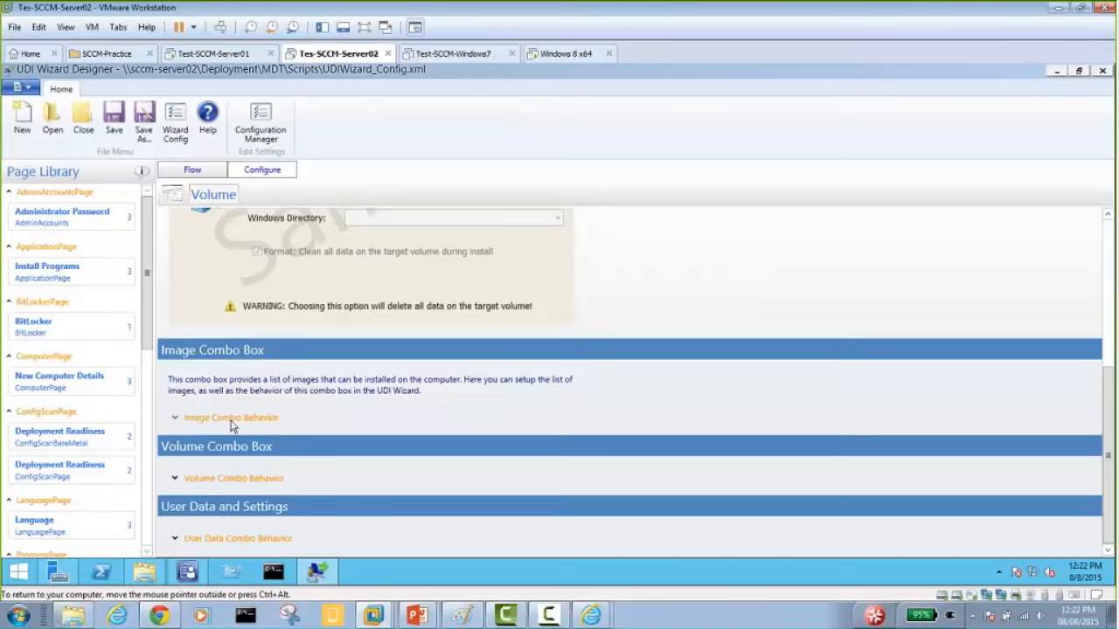
{"action": "left_click", "coordinate": [175, 420]}
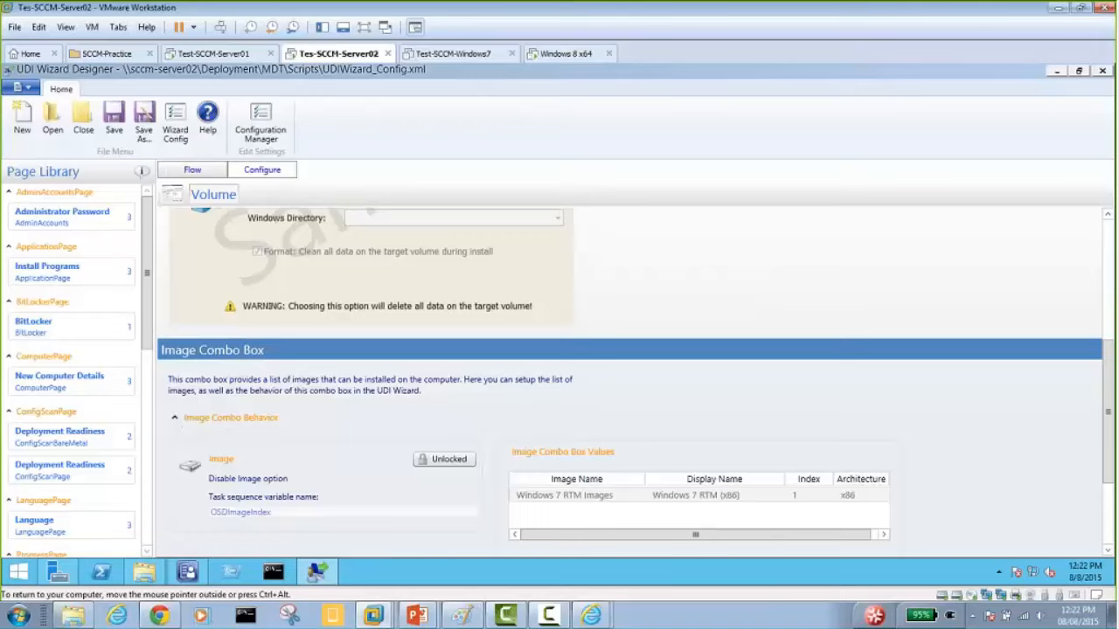
Change RTM to Enterprise in the image entry's name and display name
{"action": "double_click", "coordinate": [566, 503]}
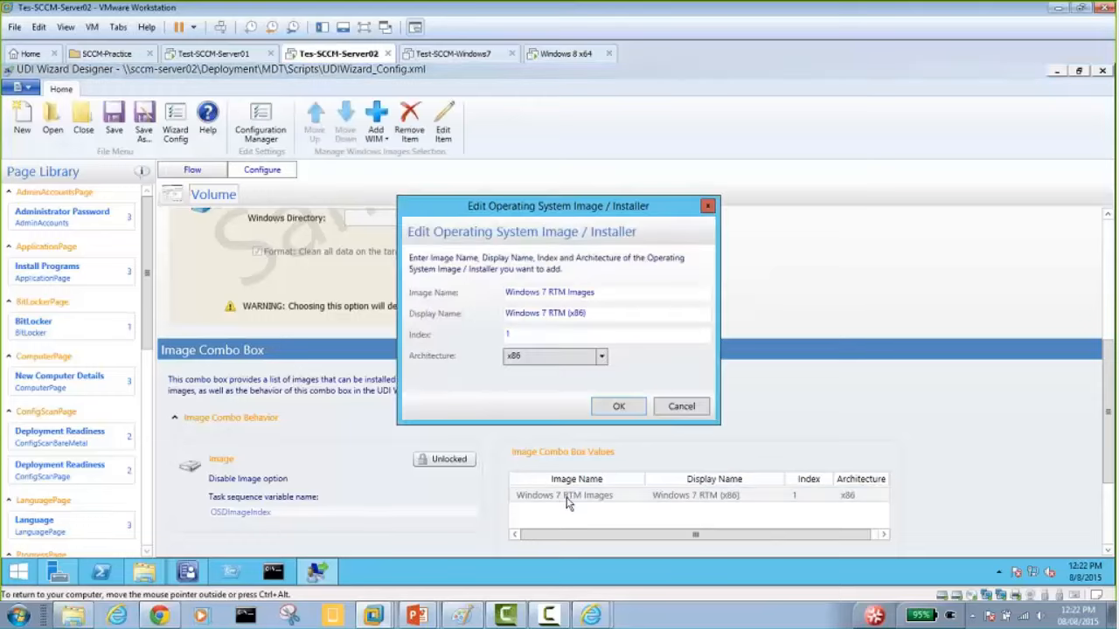
{"action": "triple_click", "coordinate": [565, 294]}
{"action": "left_click", "coordinate": [565, 293]}
{"action": "double_click", "coordinate": [564, 294]}
{"action": "type", "text": "Ent"}
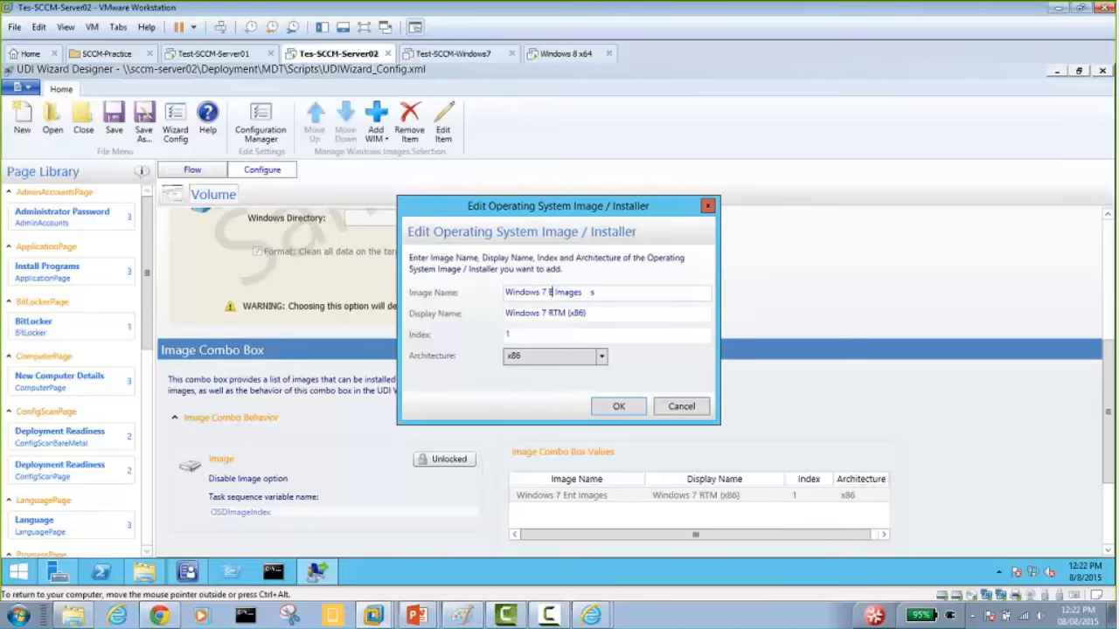
{"action": "type", "text": "erprise"}
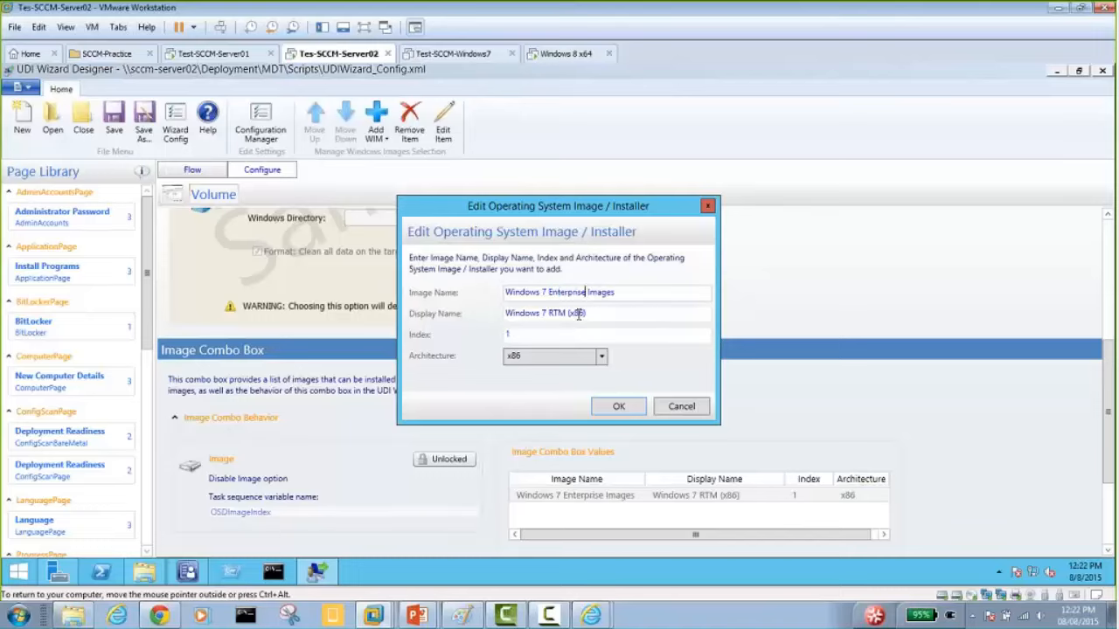
{"action": "triple_click", "coordinate": [549, 313]}
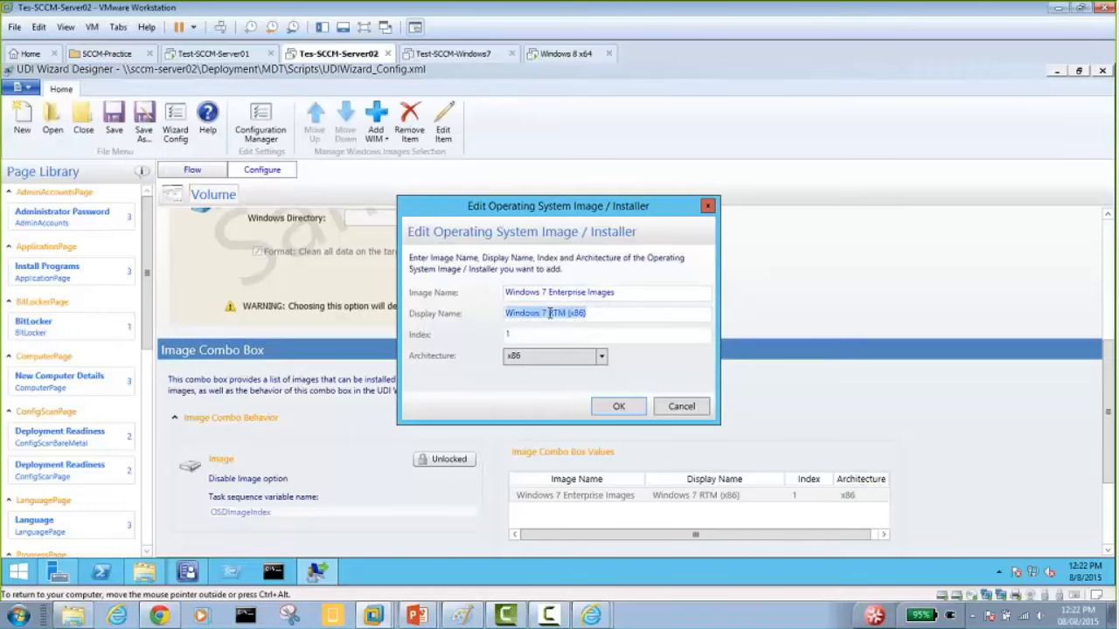
{"action": "left_click", "coordinate": [549, 313]}
{"action": "double_click", "coordinate": [549, 313]}
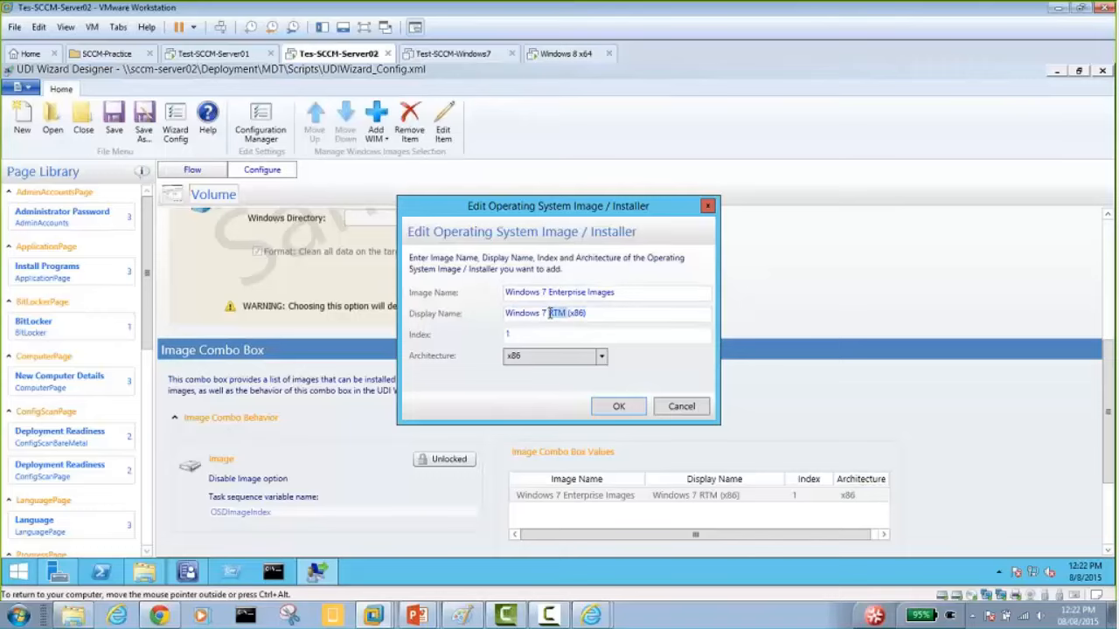
{"action": "type", "text": "Enterpris"}
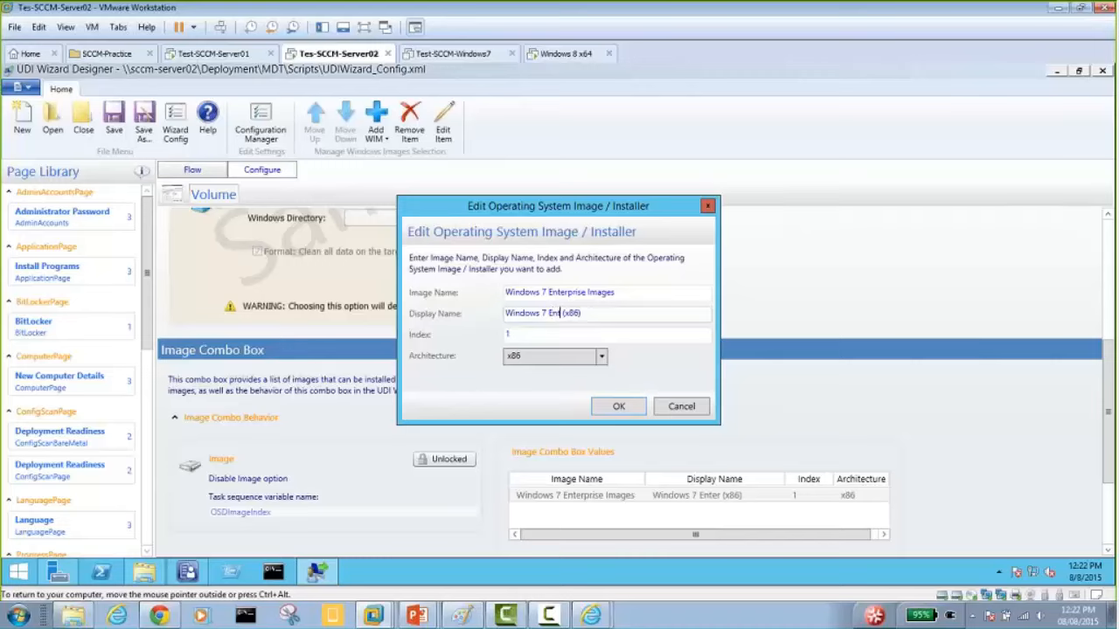
{"action": "type", "text": "e"}
Change the display name to x64, set architecture amd64, confirm, and return to Flow
{"action": "left_click", "coordinate": [594, 313]}
{"action": "key", "text": "Delete"}
{"action": "type", "text": "4"}
{"action": "left_click", "coordinate": [602, 355]}
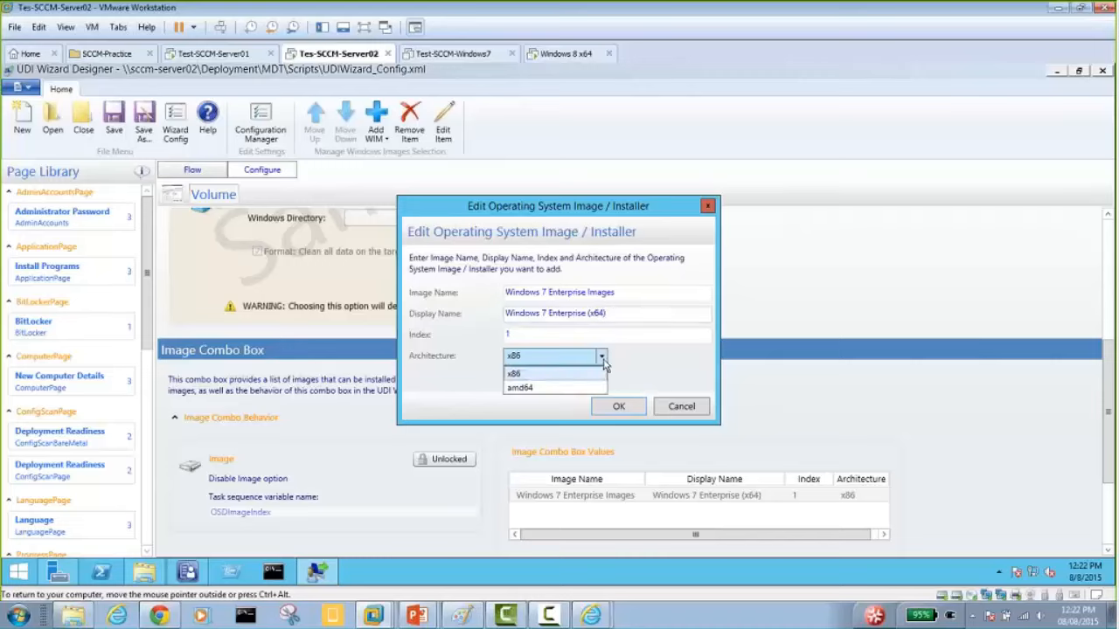
{"action": "left_click", "coordinate": [559, 389]}
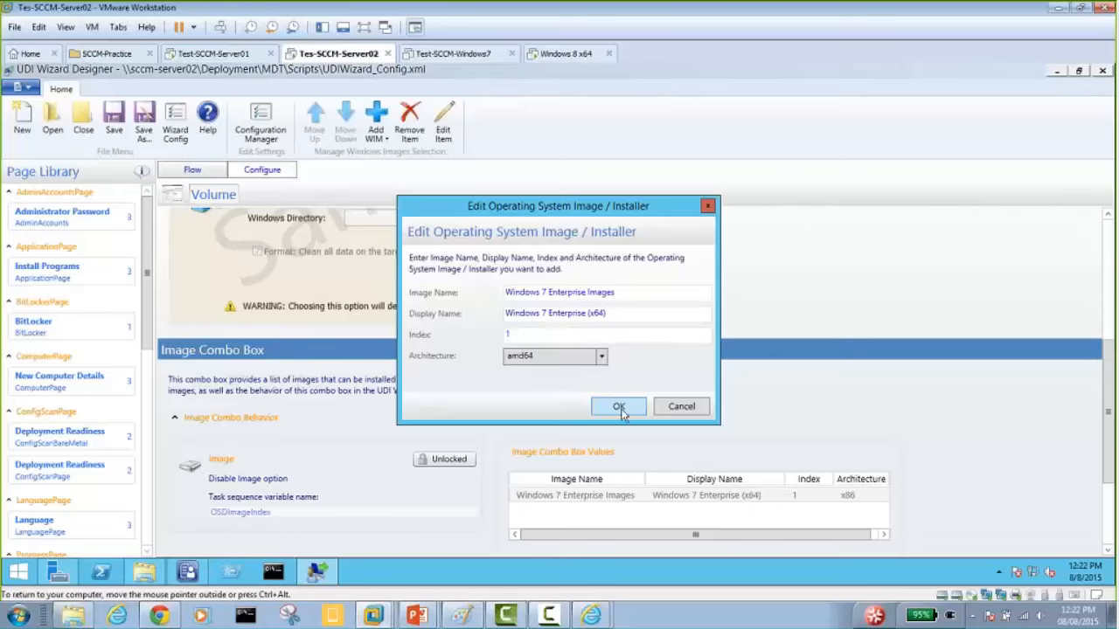
{"action": "left_click", "coordinate": [619, 406]}
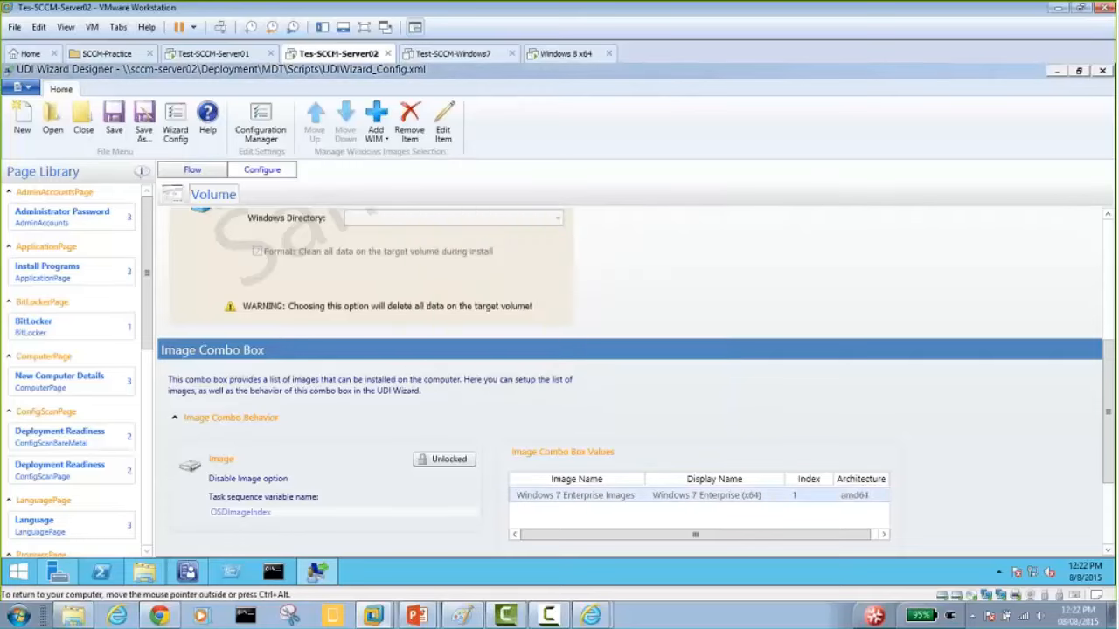
{"action": "left_click_drag", "start_coordinate": [1108, 411], "coordinate": [1109, 314]}
{"action": "left_click", "coordinate": [188, 173]}
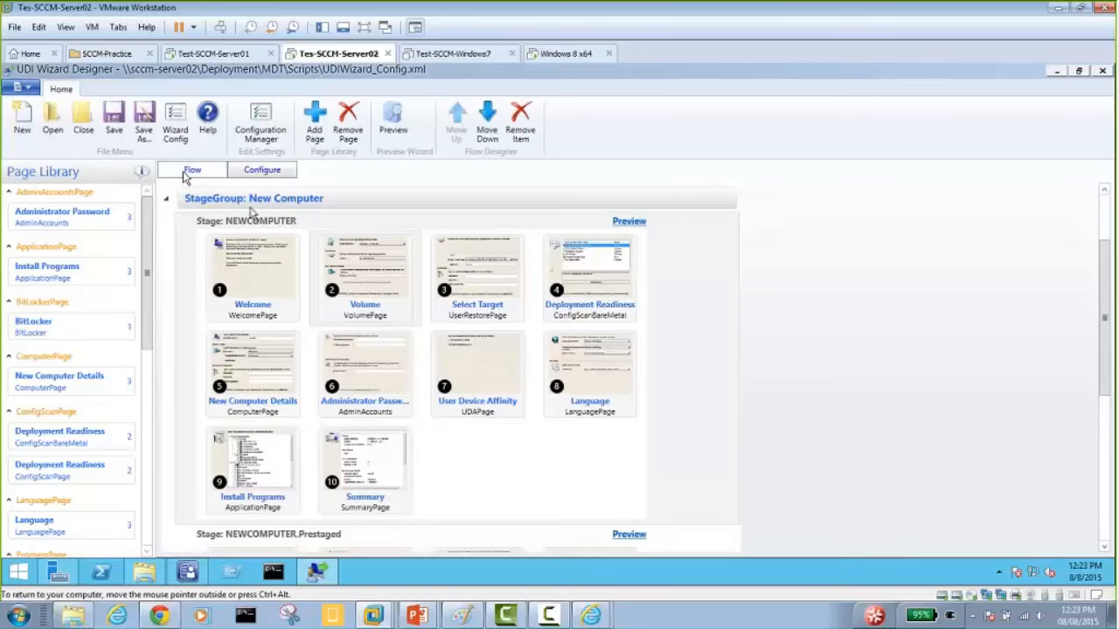
Reopen the Volume image entry to verify Windows 7 Enterprise (x64), index 1, amd64
{"action": "double_click", "coordinate": [365, 276]}
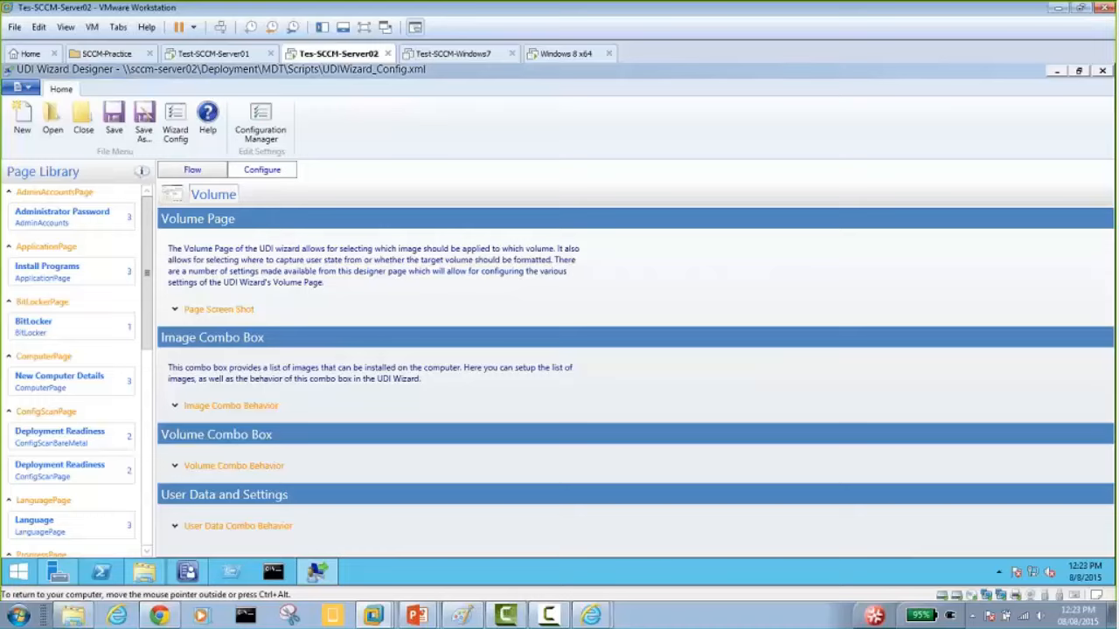
{"action": "left_click", "coordinate": [175, 409]}
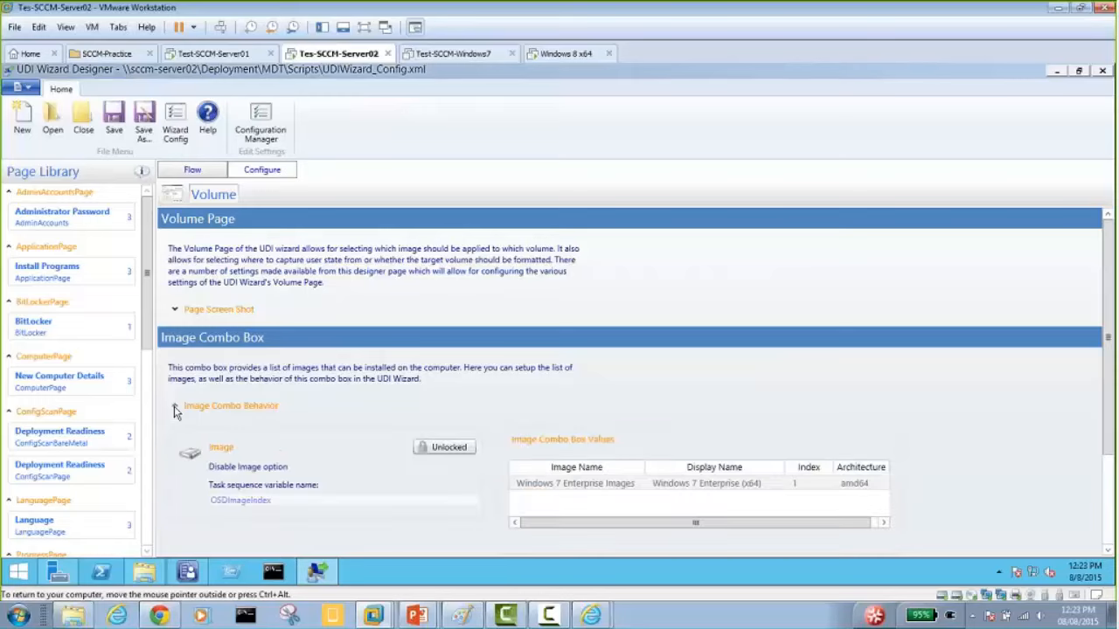
{"action": "double_click", "coordinate": [598, 491]}
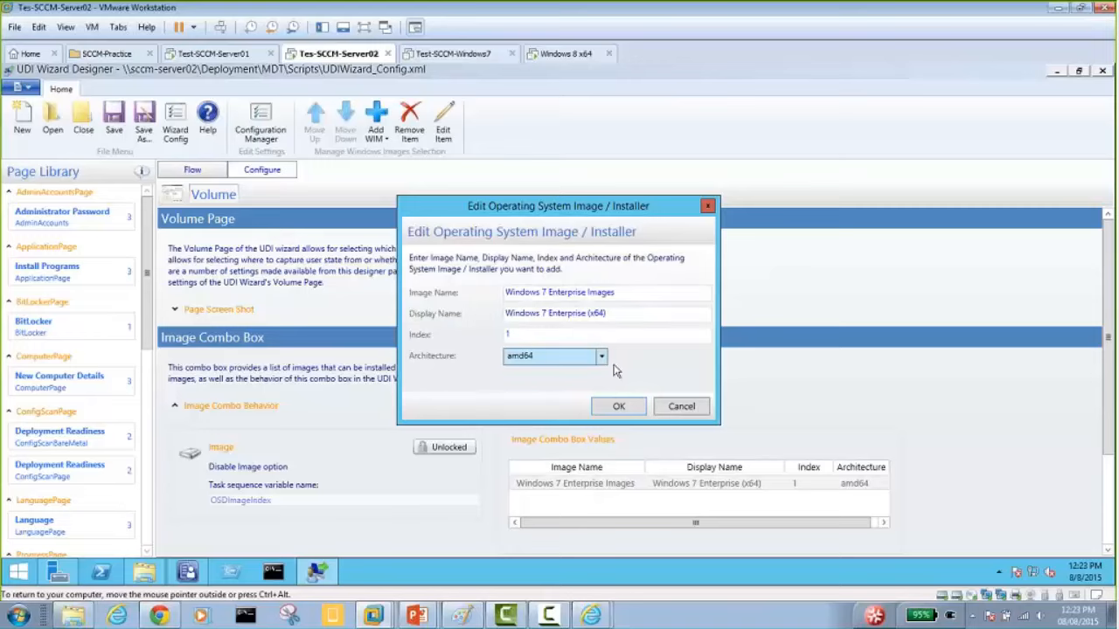
{"action": "key", "text": "Tab"}
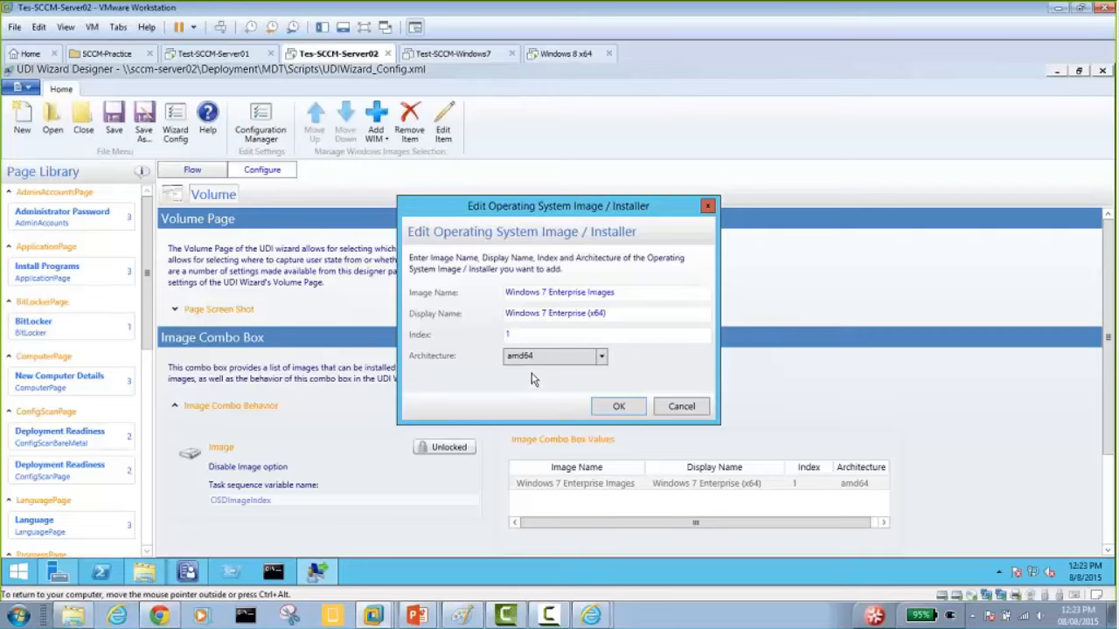
{"action": "left_click", "coordinate": [637, 408]}
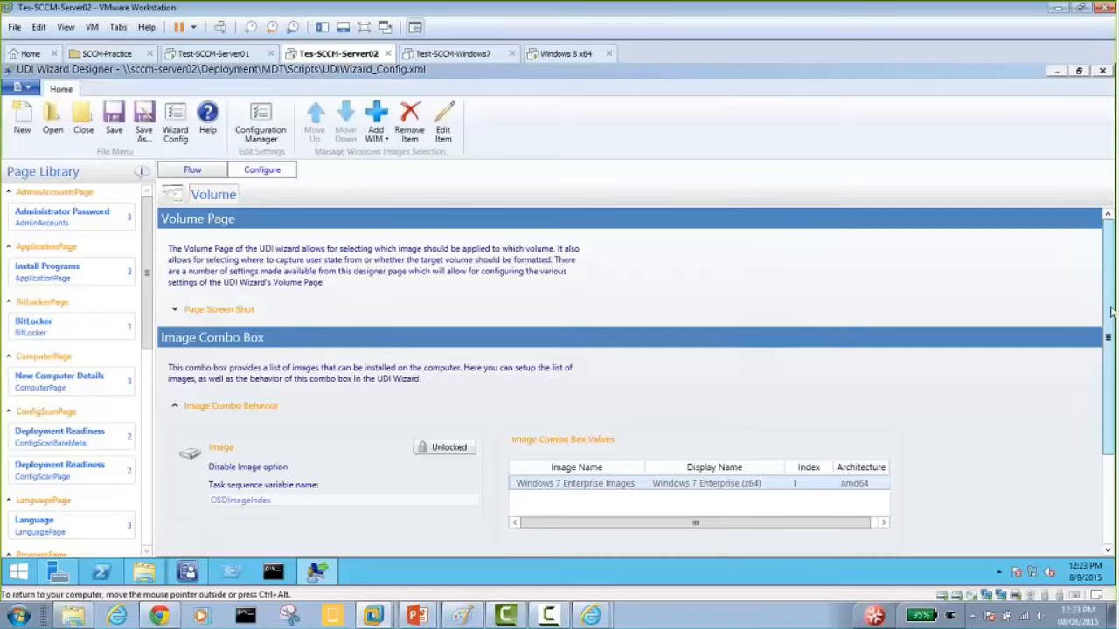
{"action": "left_click_drag", "start_coordinate": [1107, 312], "coordinate": [1108, 426]}
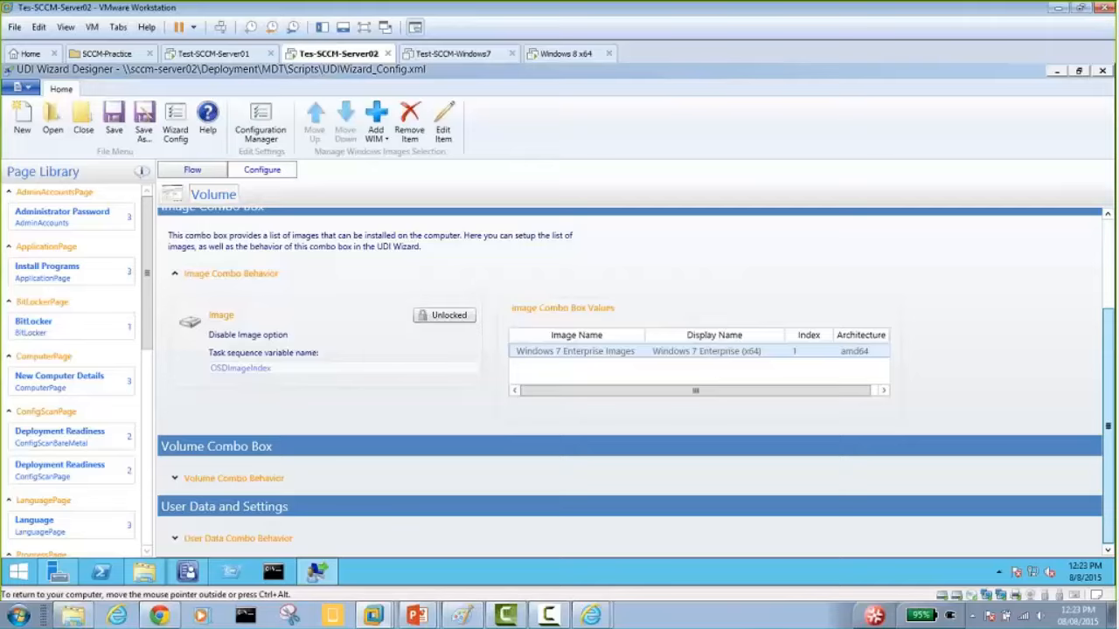
{"action": "left_click_drag", "start_coordinate": [1108, 426], "coordinate": [1108, 337]}
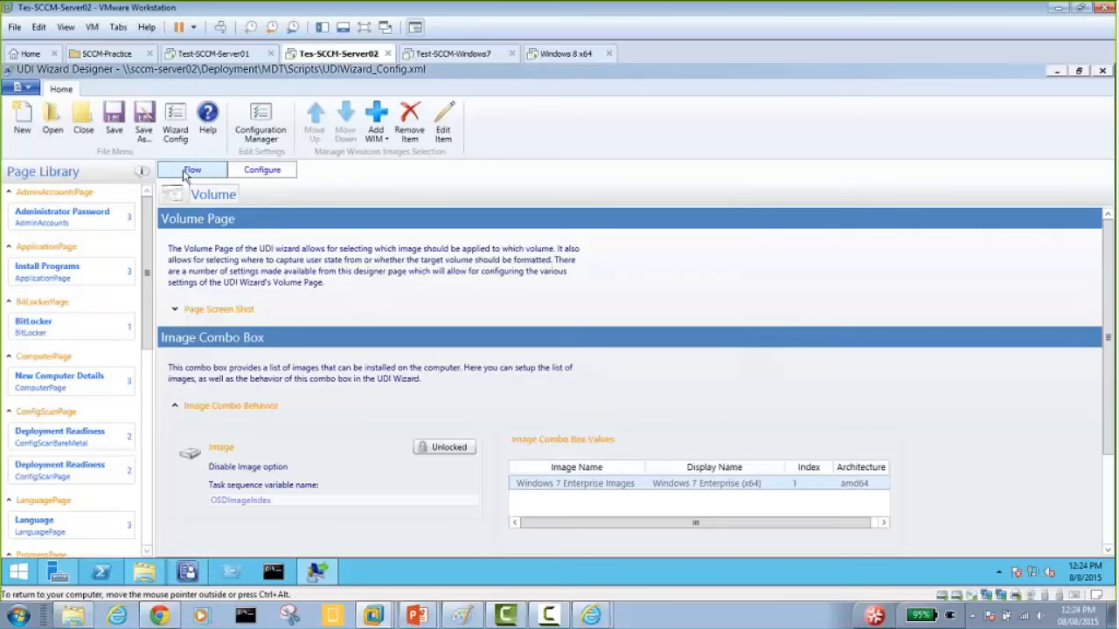
Return to the Flow view listing the NEWCOMPUTER stage's ten pages, Welcome through Summary
{"action": "left_click", "coordinate": [178, 174]}
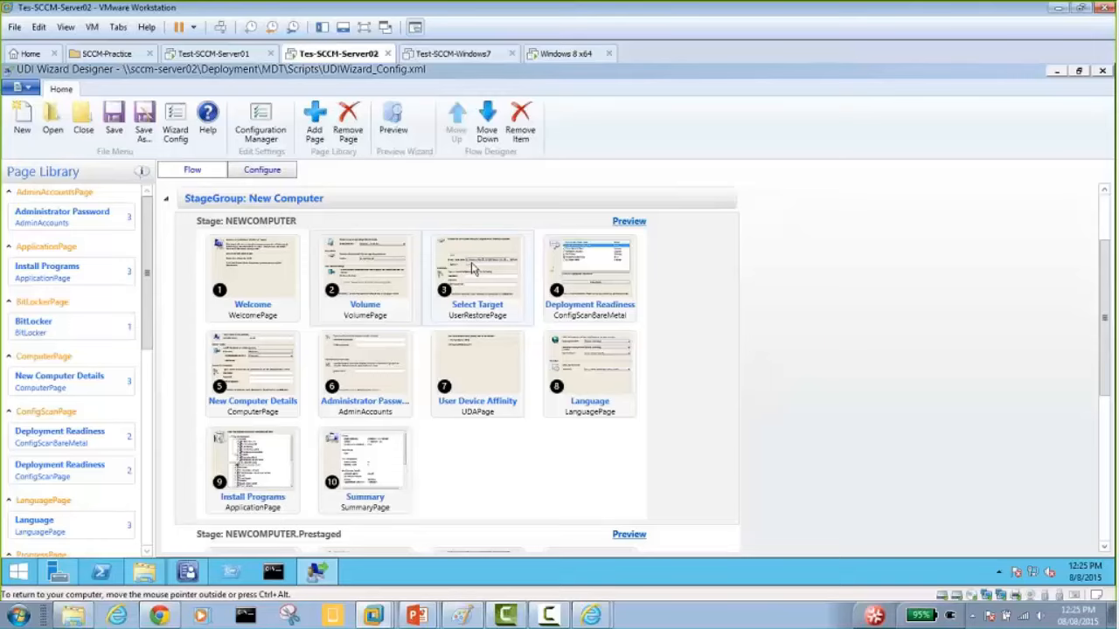
Remove the Select Target page from the NEWCOMPUTER stage and confirm the deletion
{"action": "right_click", "coordinate": [473, 266]}
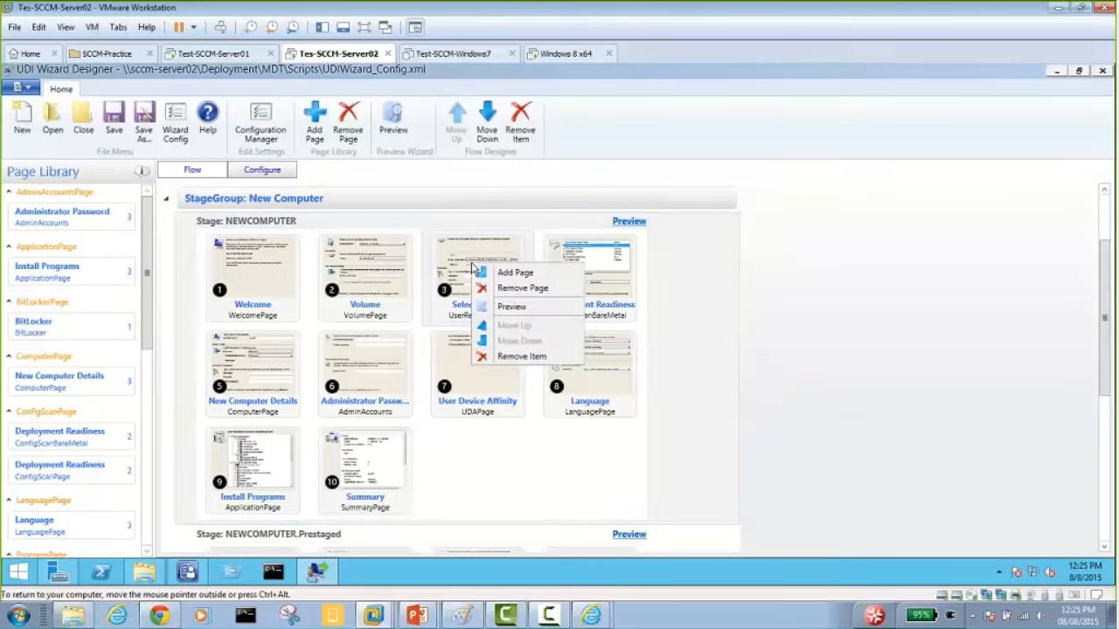
{"action": "left_click", "coordinate": [522, 357]}
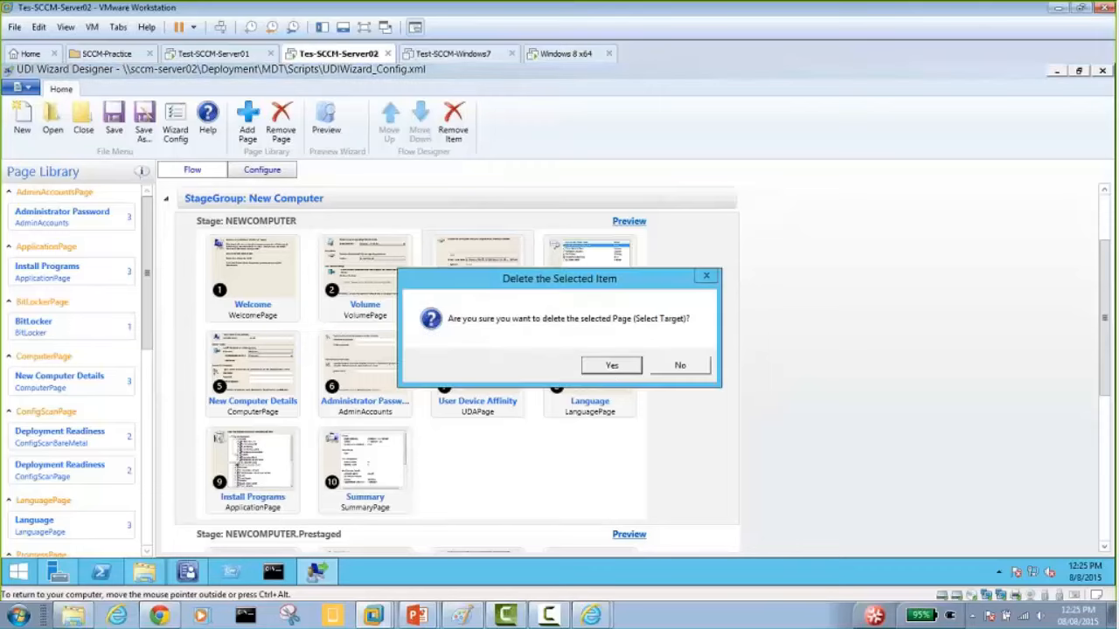
{"action": "left_click_drag", "start_coordinate": [574, 279], "coordinate": [560, 357]}
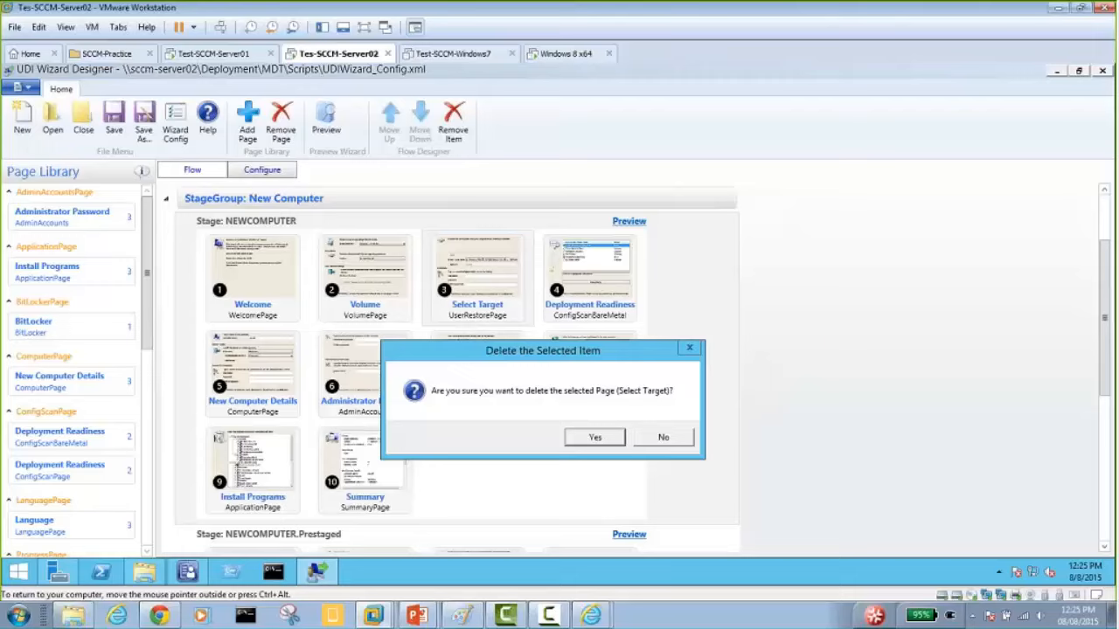
{"action": "left_click", "coordinate": [594, 437]}
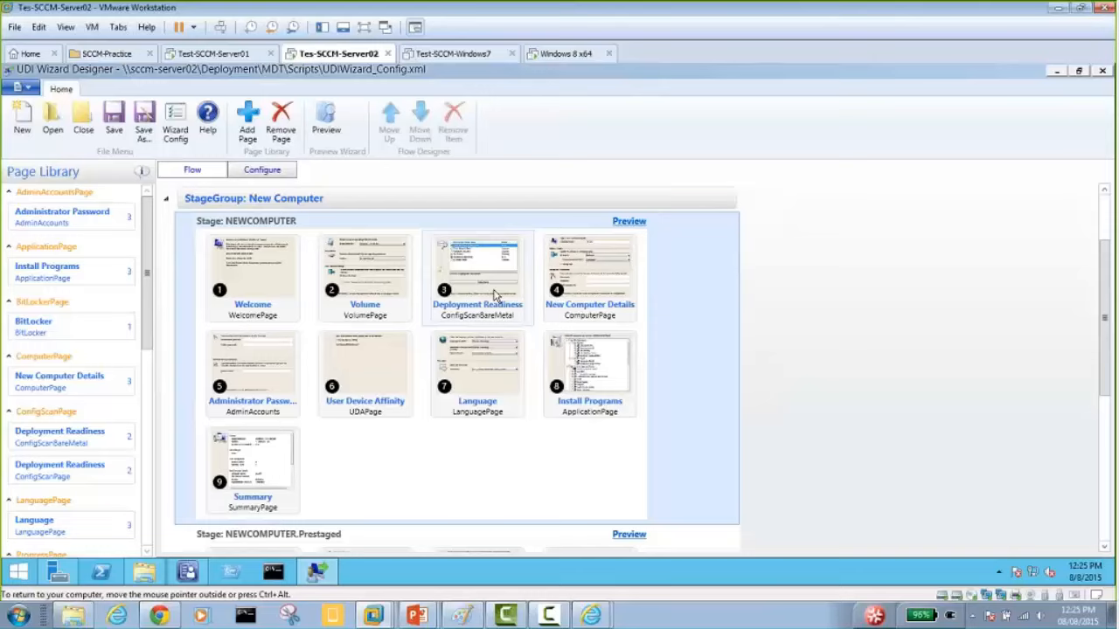
Open the New Computer Details page settings and expand its Domains and OUs section
{"action": "left_click", "coordinate": [577, 271]}
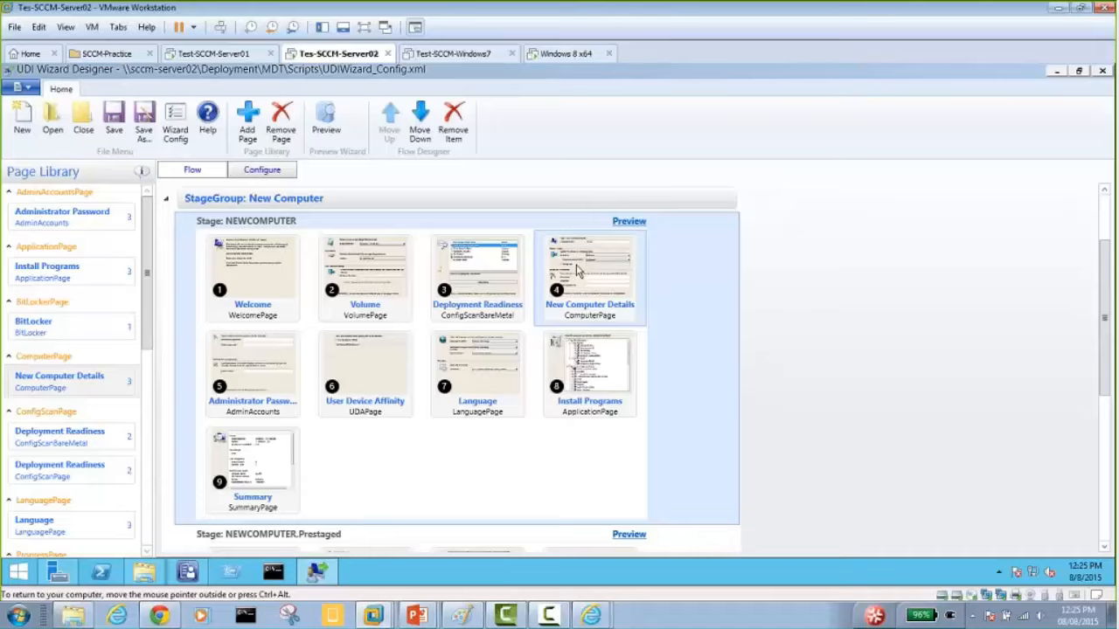
{"action": "double_click", "coordinate": [576, 271]}
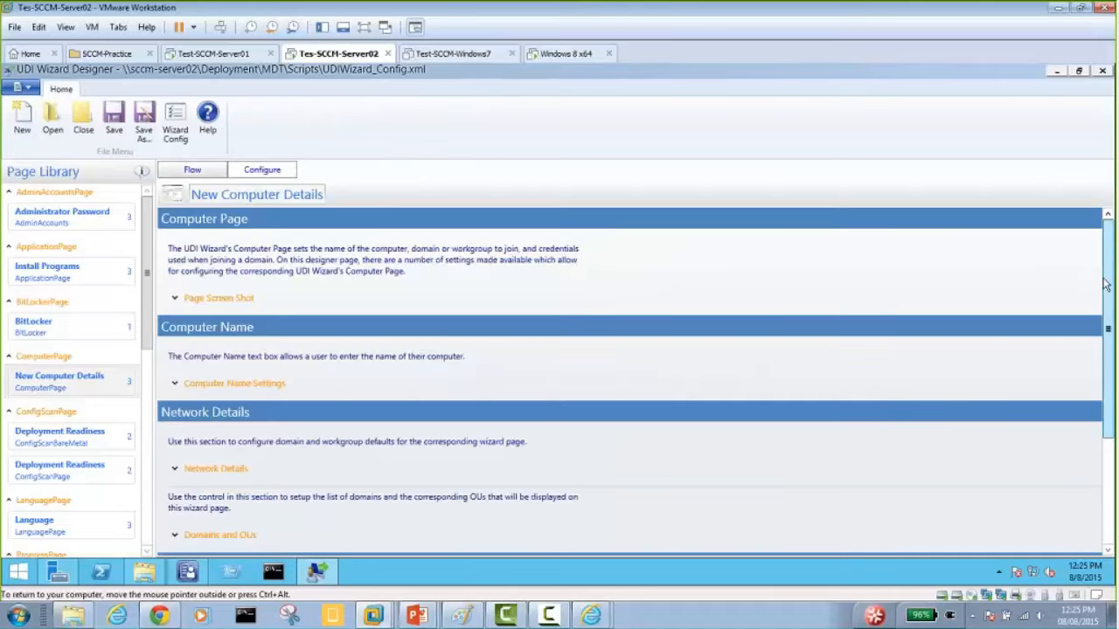
{"action": "scroll", "coordinate": [1106, 284], "scroll_direction": "down", "scroll_amount": 3}
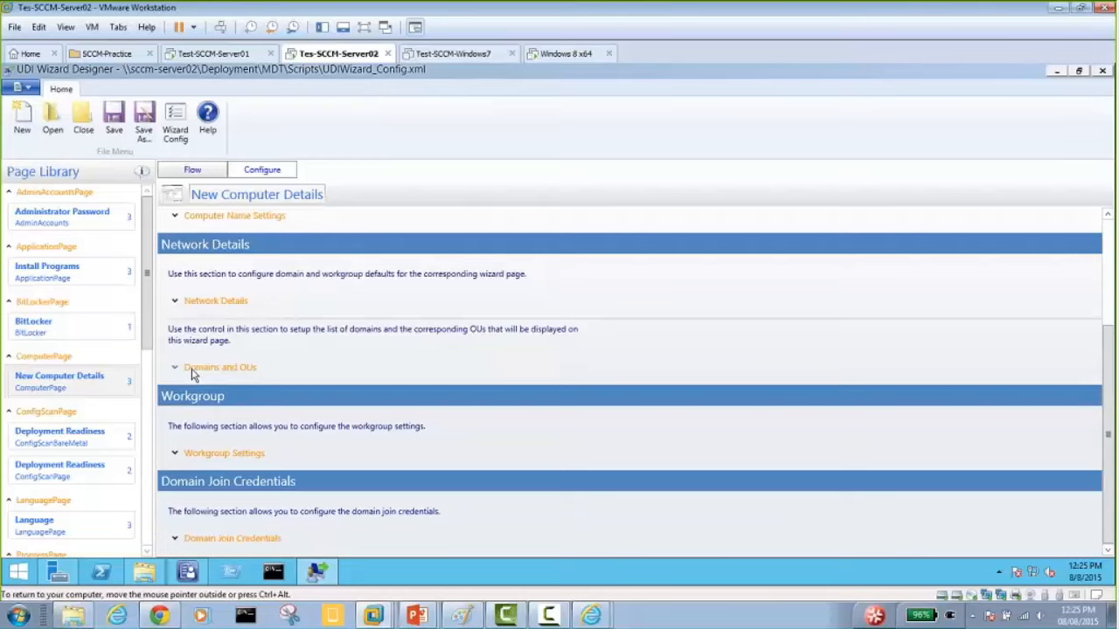
{"action": "left_click", "coordinate": [174, 370]}
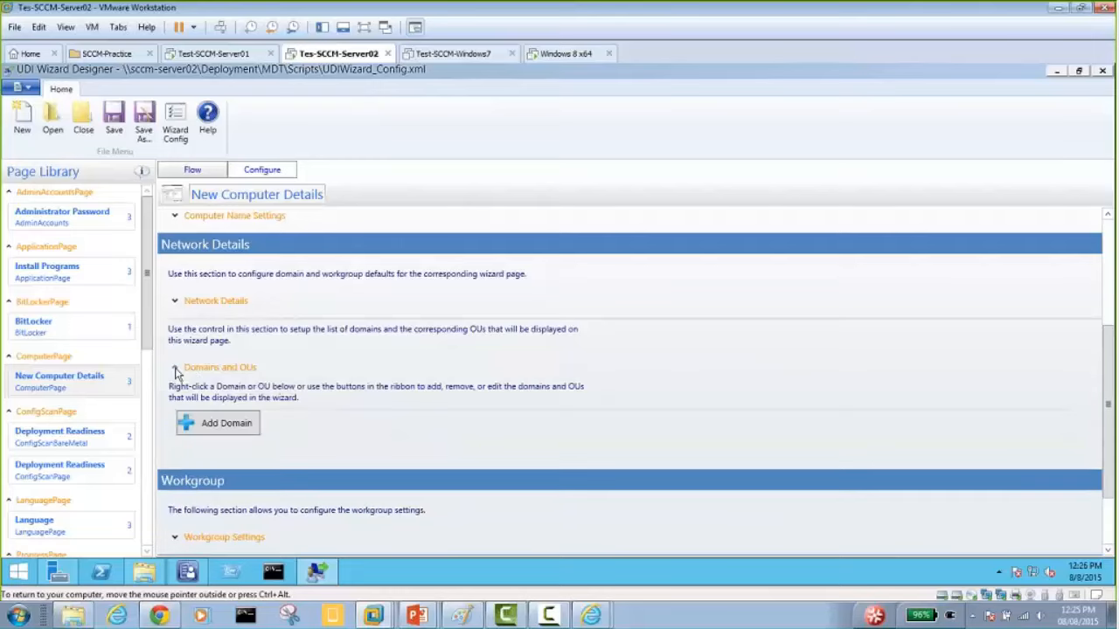
Add the domain sccmdomain.local with friendly name 'SCCM Domain' to the Domains and OUs list
{"action": "left_click", "coordinate": [226, 427]}
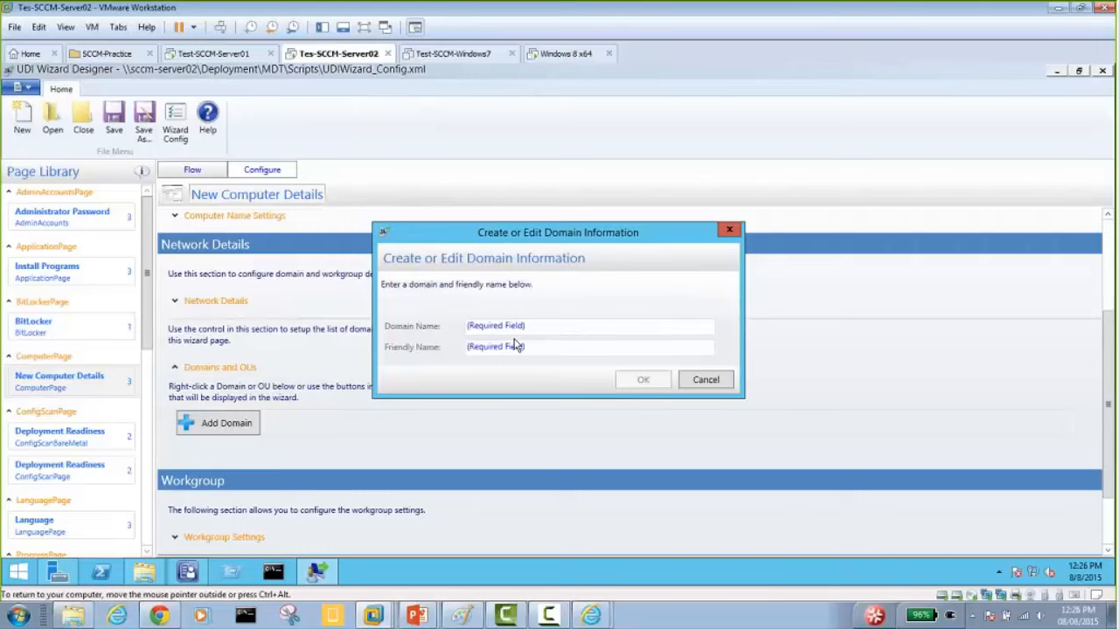
{"action": "left_click", "coordinate": [542, 320]}
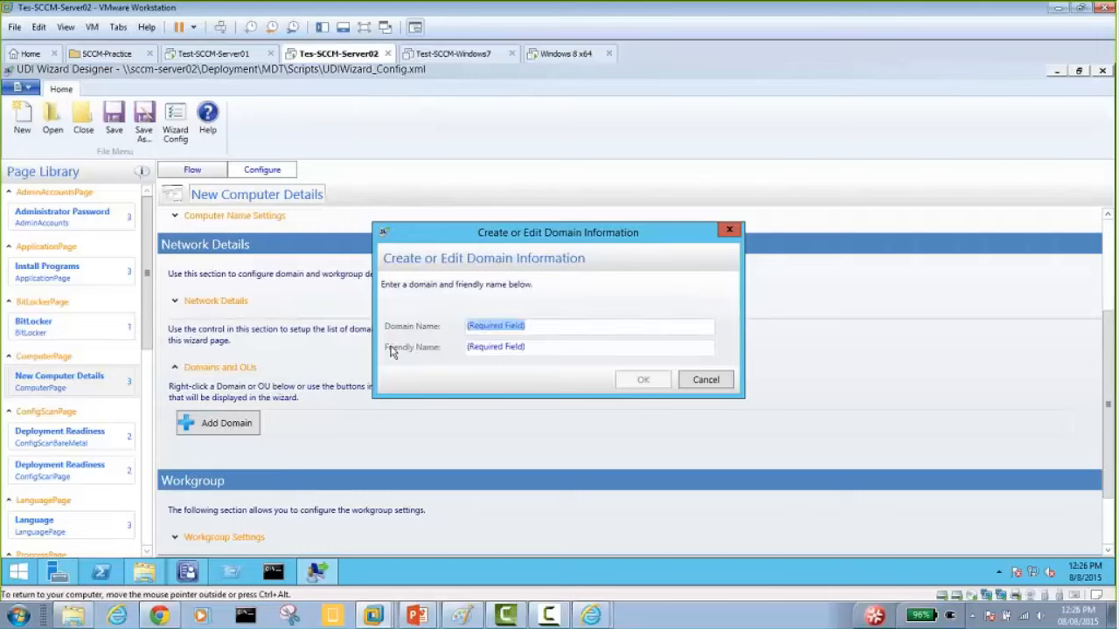
{"action": "type", "text": "t"}
{"action": "type", "text": "ccmdom"}
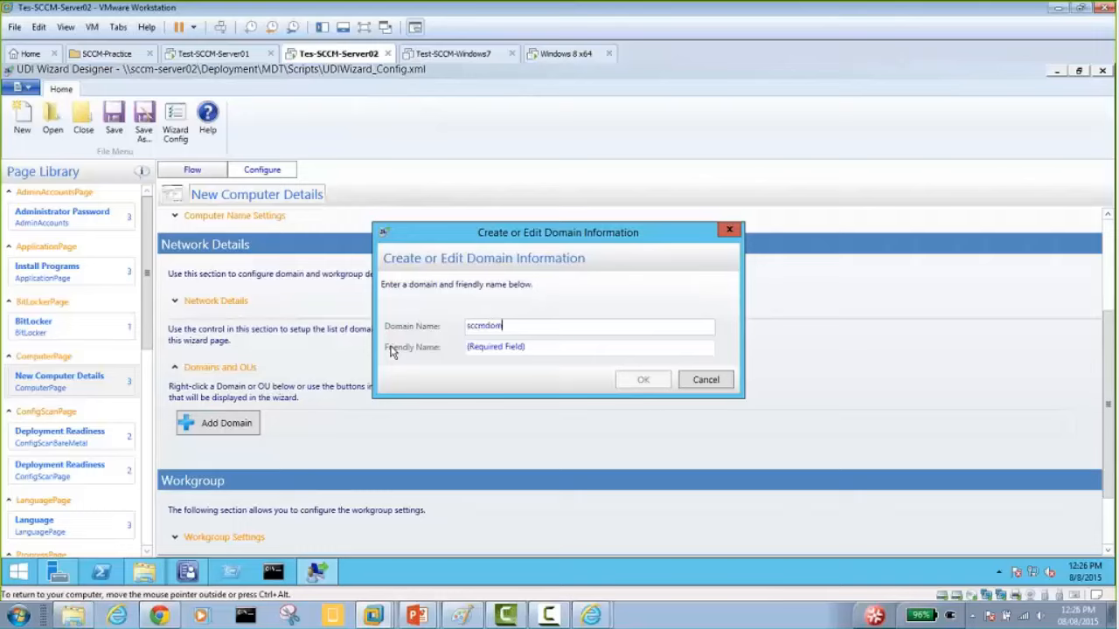
{"action": "type", "text": "ain.local"}
{"action": "key", "text": "Tab"}
{"action": "type", "text": "S"}
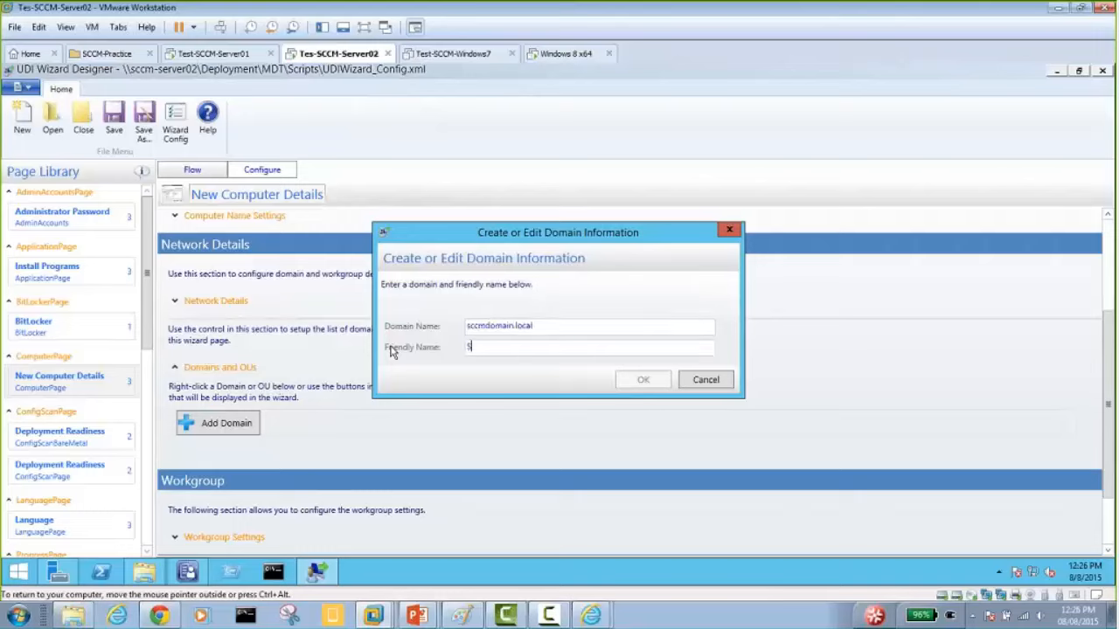
{"action": "type", "text": "CCM Domain"}
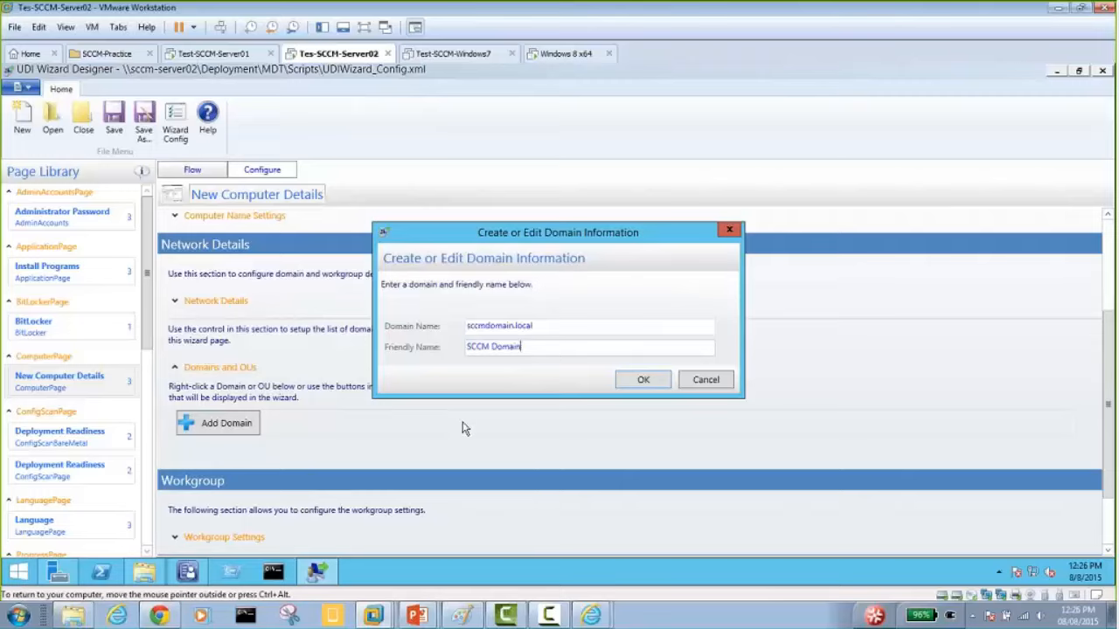
{"action": "left_click", "coordinate": [645, 379]}
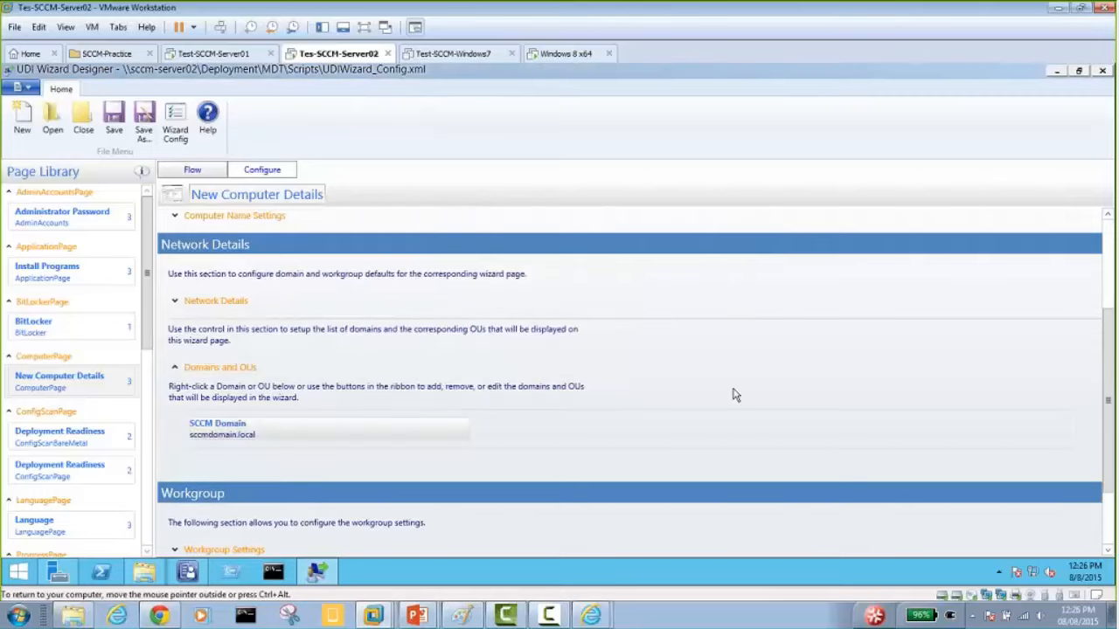
{"action": "left_click", "coordinate": [214, 422]}
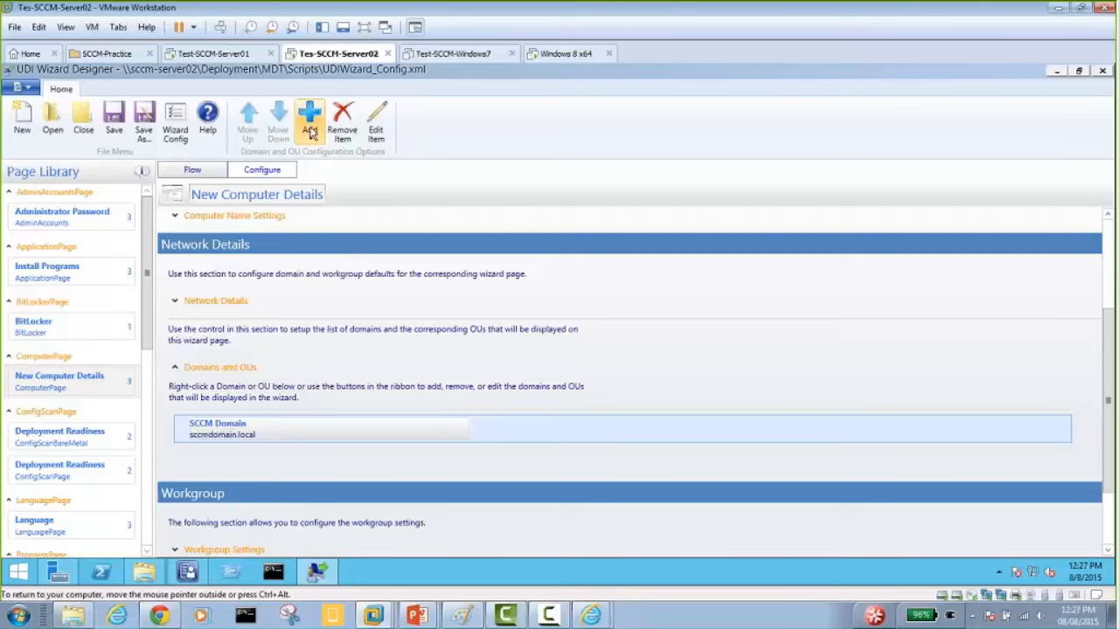
{"action": "right_click", "coordinate": [223, 430]}
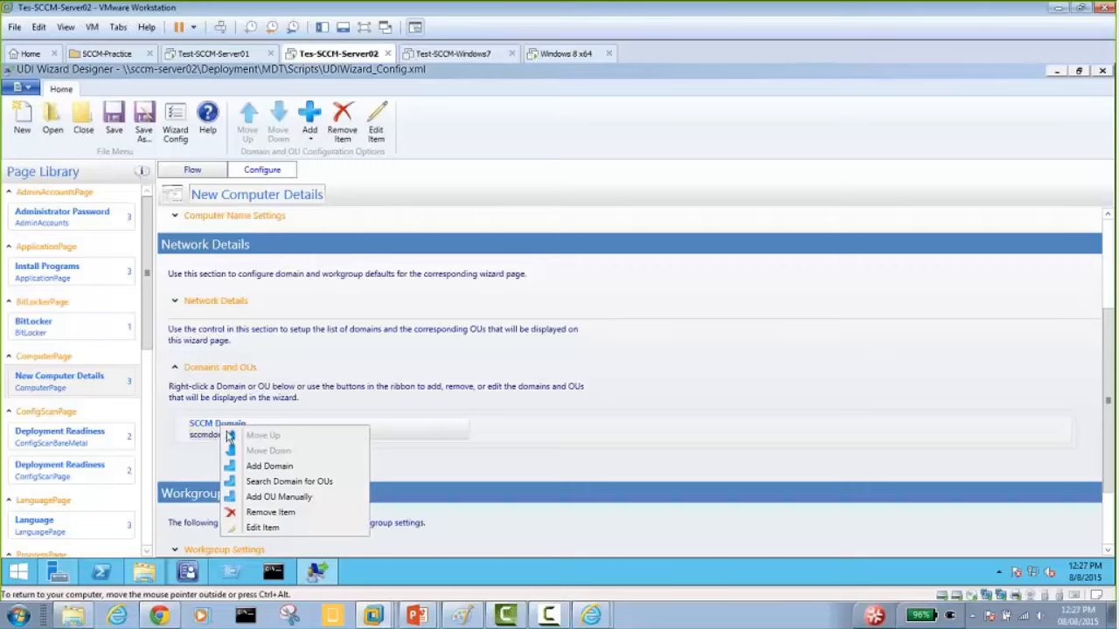
{"action": "left_click", "coordinate": [314, 486]}
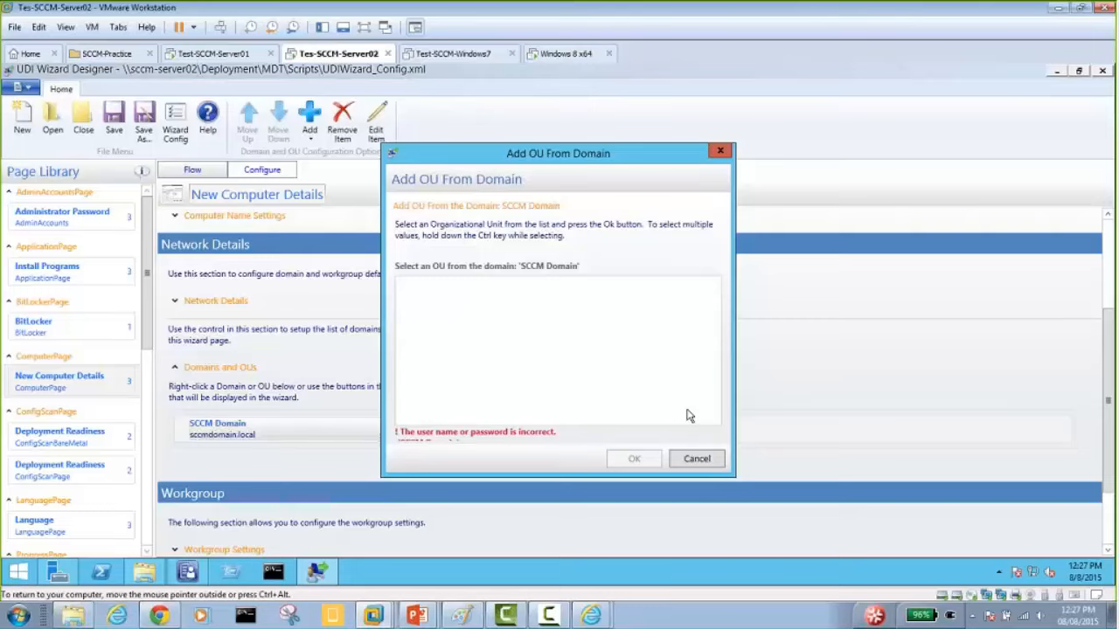
{"action": "left_click", "coordinate": [697, 462]}
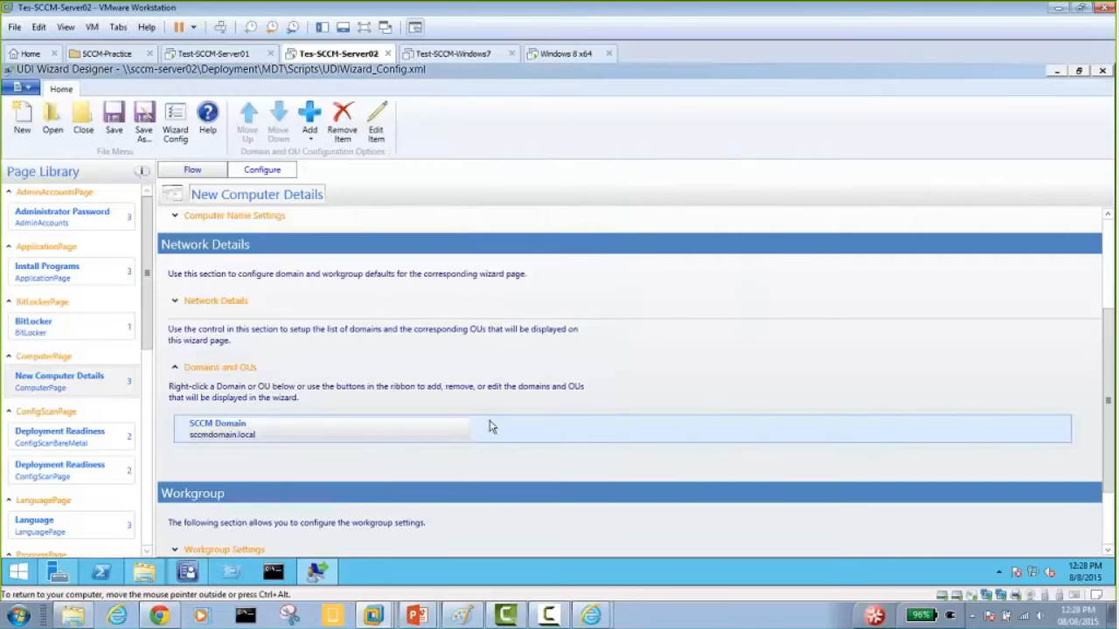
Change the domain's friendly name to sccmdomain.local, then search that domain for its OUs
{"action": "right_click", "coordinate": [221, 439]}
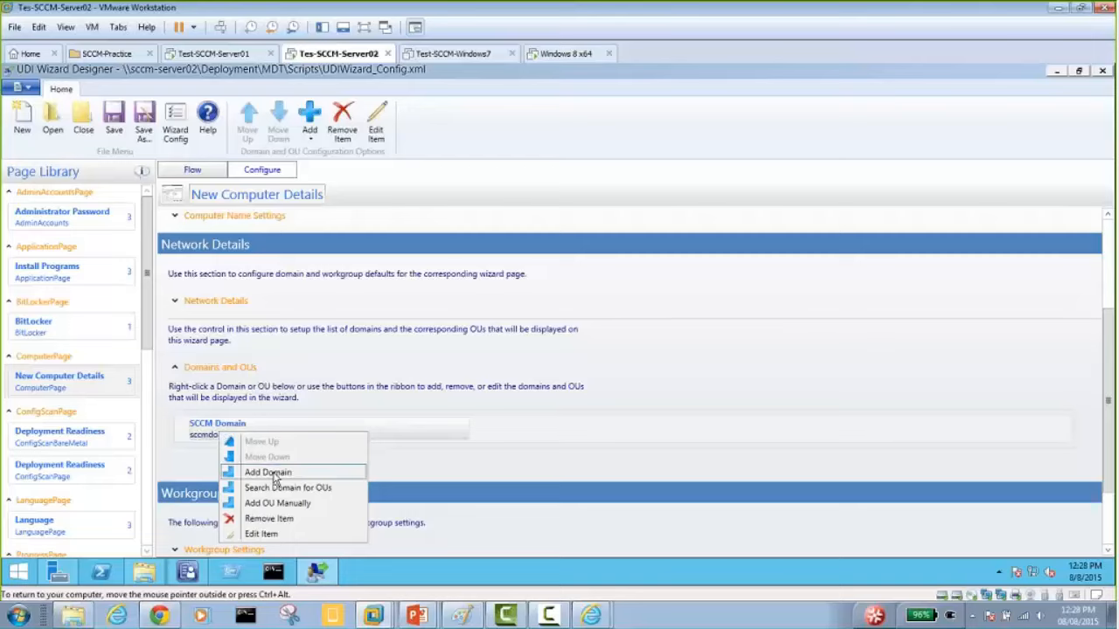
{"action": "left_click", "coordinate": [263, 533]}
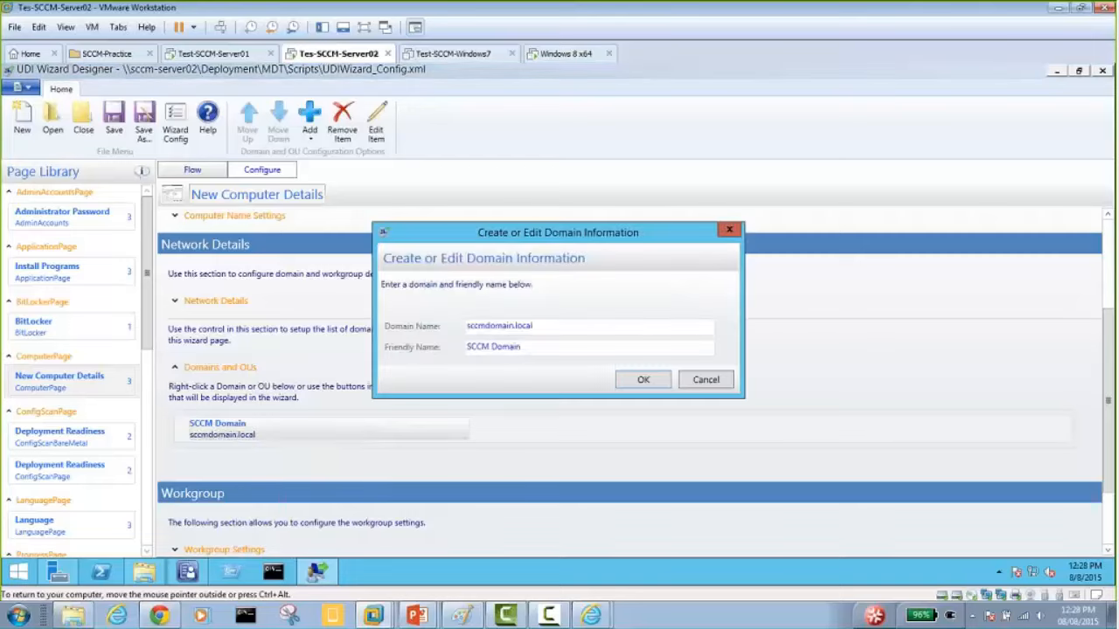
{"action": "left_click_drag", "start_coordinate": [527, 346], "coordinate": [413, 362]}
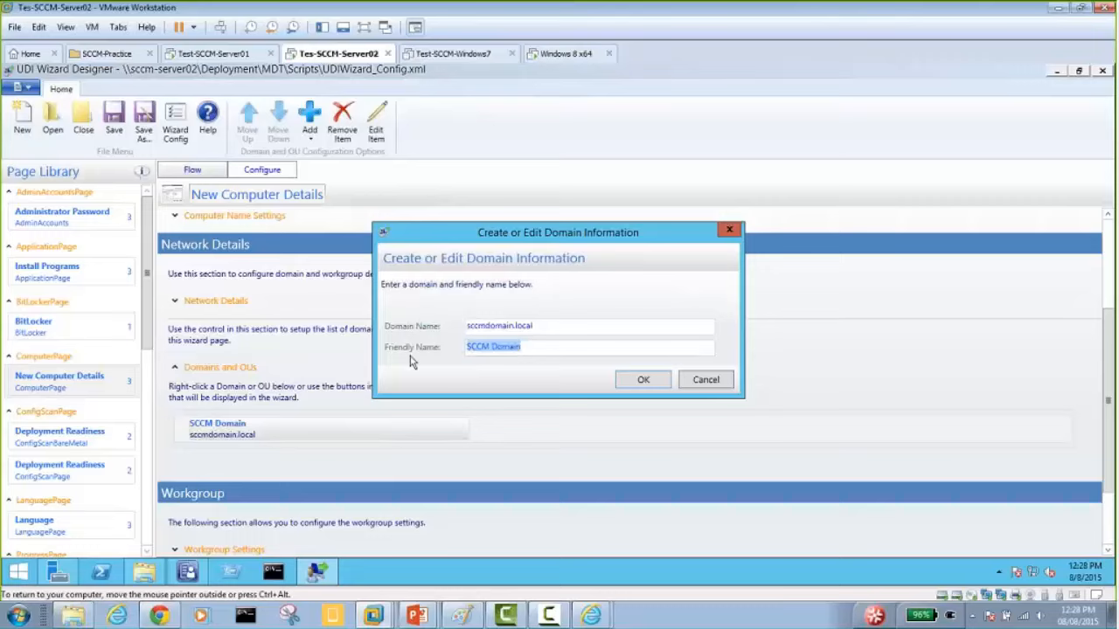
{"action": "type", "text": "scc"}
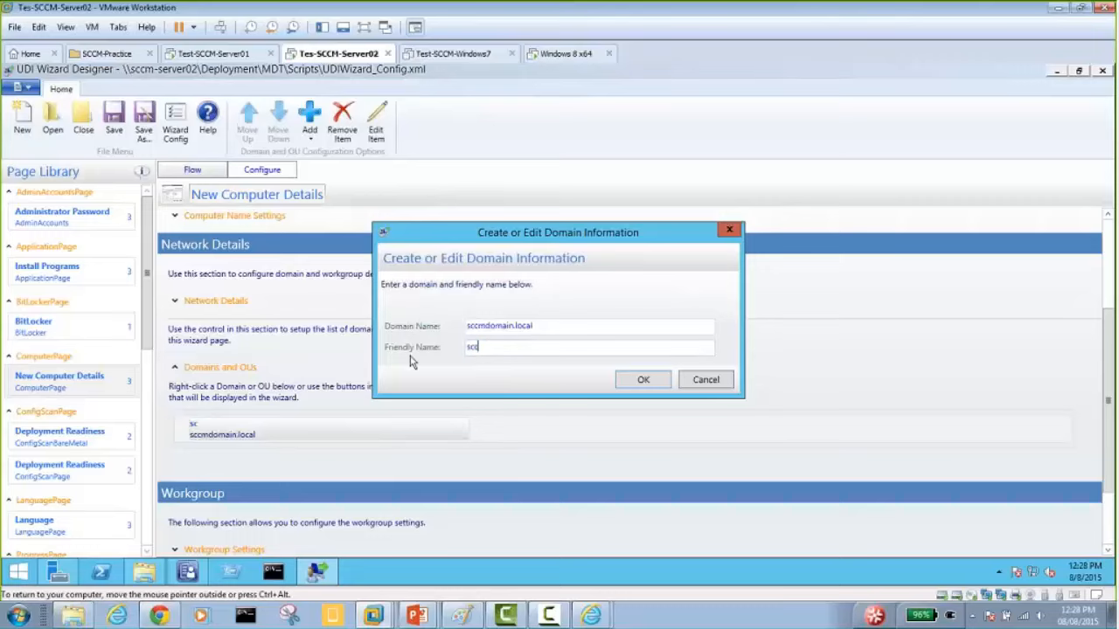
{"action": "type", "text": "mdomain.local"}
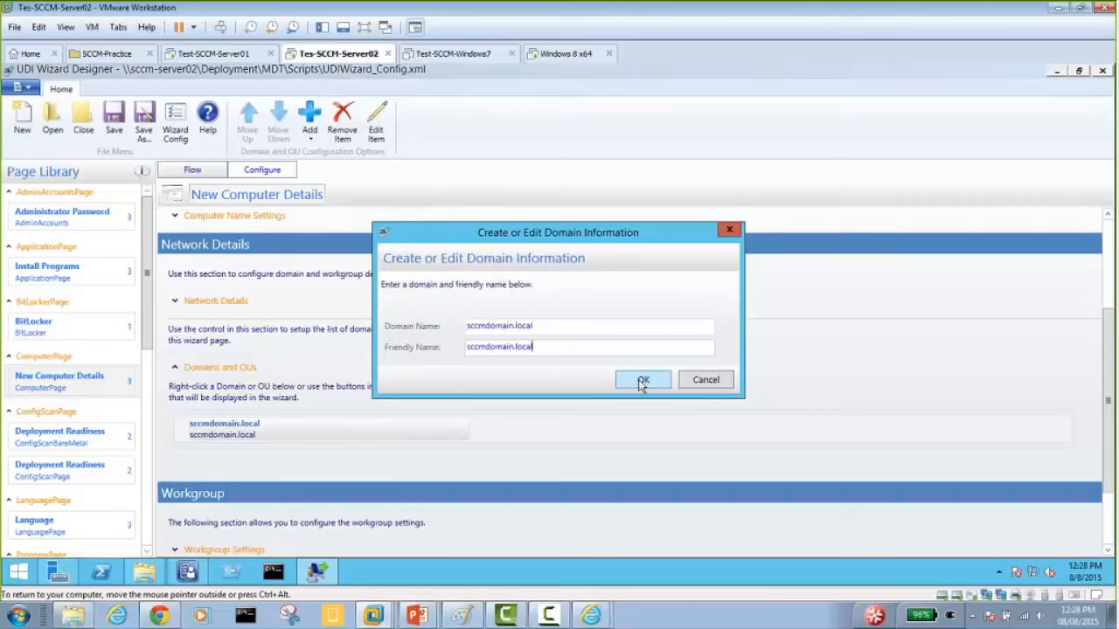
{"action": "left_click", "coordinate": [643, 381]}
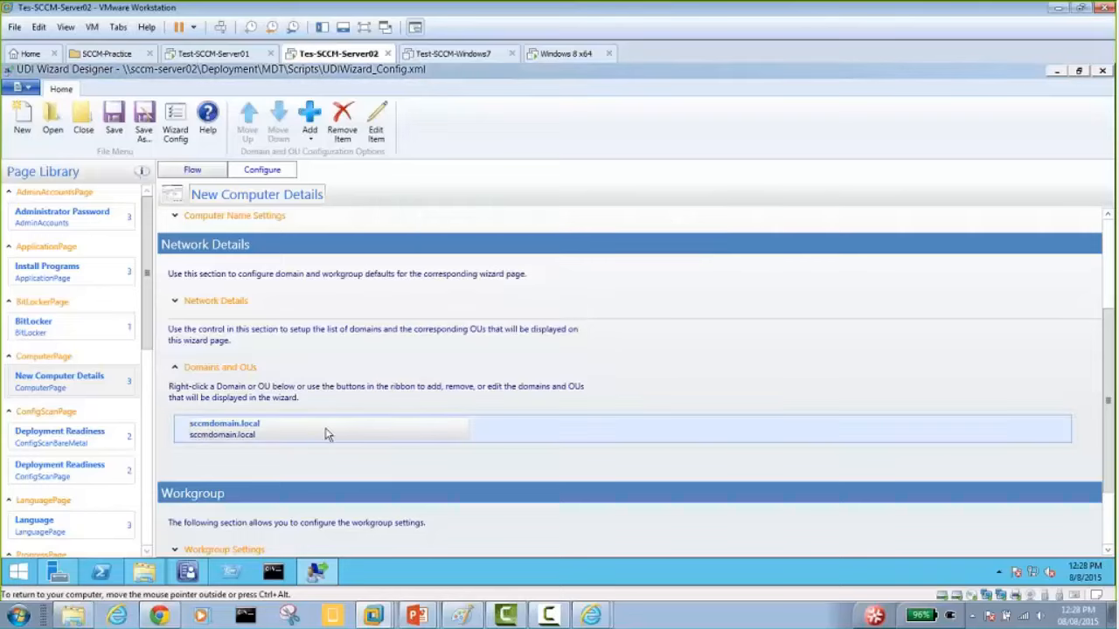
{"action": "right_click", "coordinate": [248, 425]}
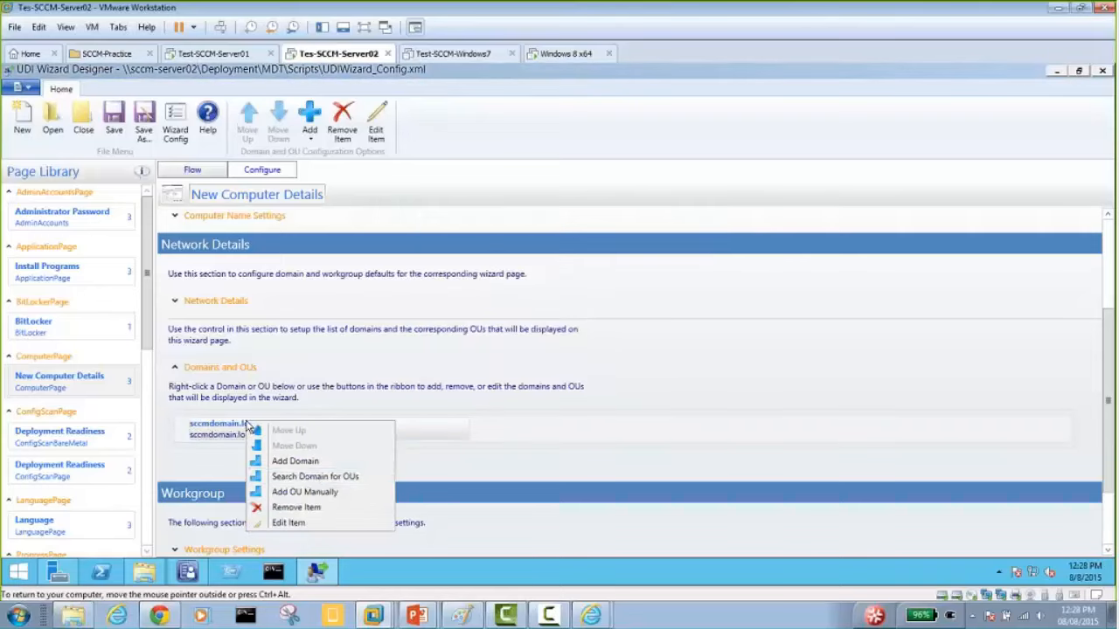
{"action": "left_click", "coordinate": [314, 477]}
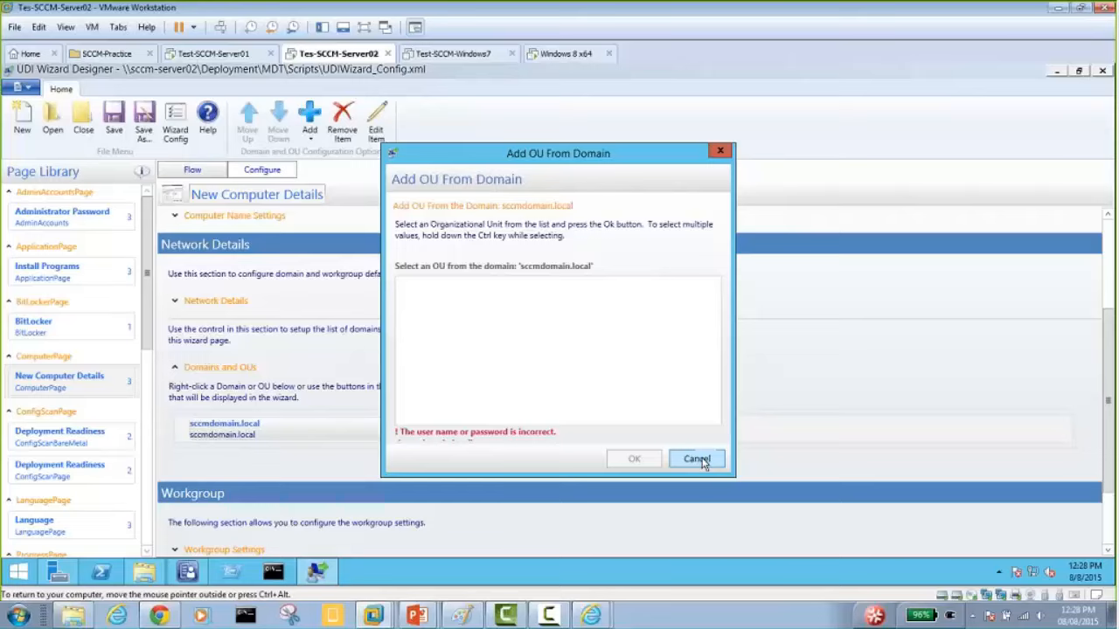
Cancel the Add OU From Domain dialog after the sccmdomain.local OU search fails
{"action": "left_click", "coordinate": [697, 460]}
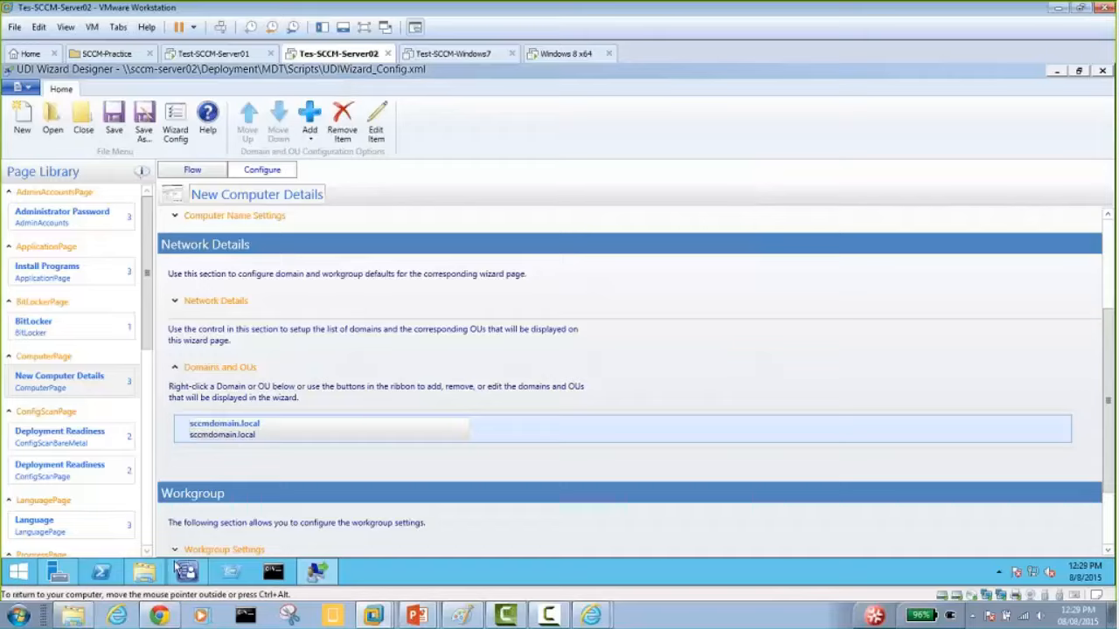
Open the Win 7 UDI TS task sequence for editing in the Configuration Manager console
{"action": "left_click", "coordinate": [192, 579]}
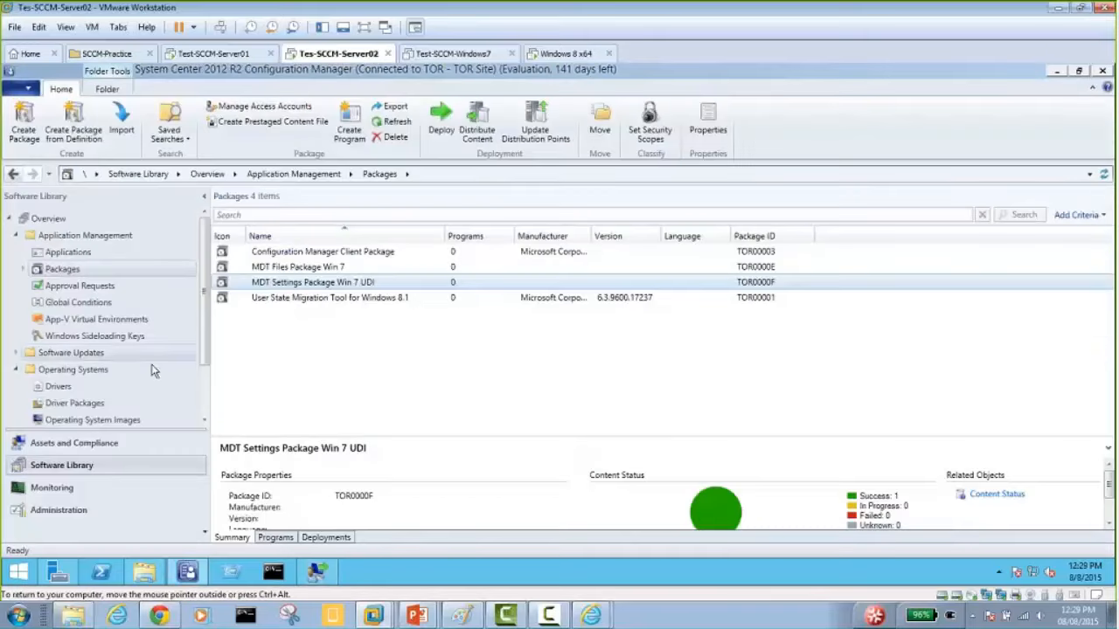
{"action": "left_click", "coordinate": [59, 443]}
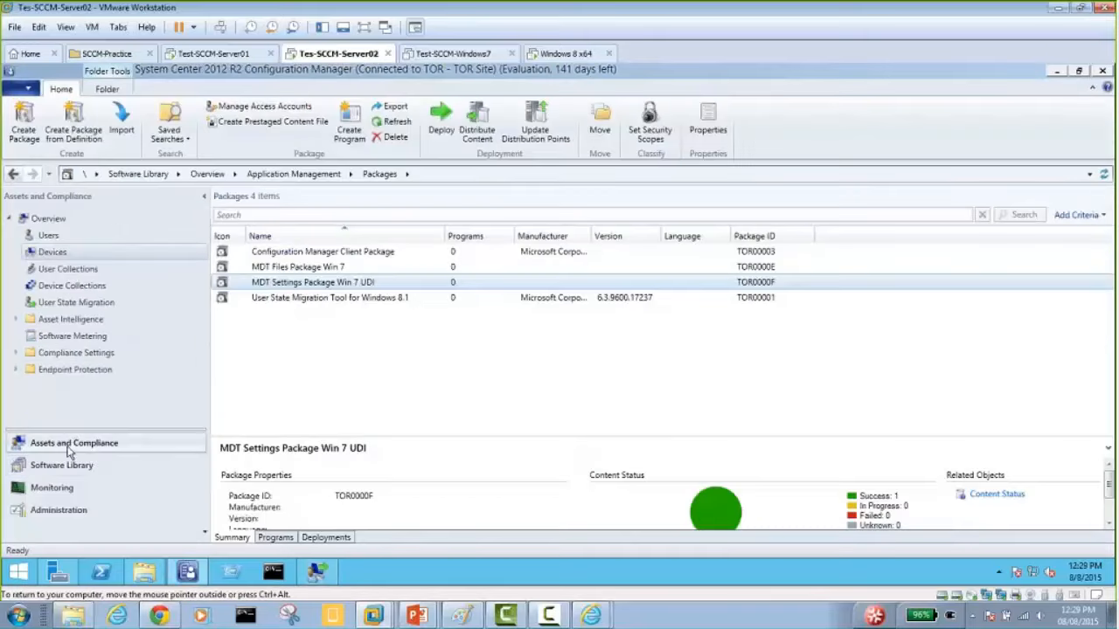
{"action": "left_click", "coordinate": [77, 516]}
{"action": "left_click", "coordinate": [35, 469]}
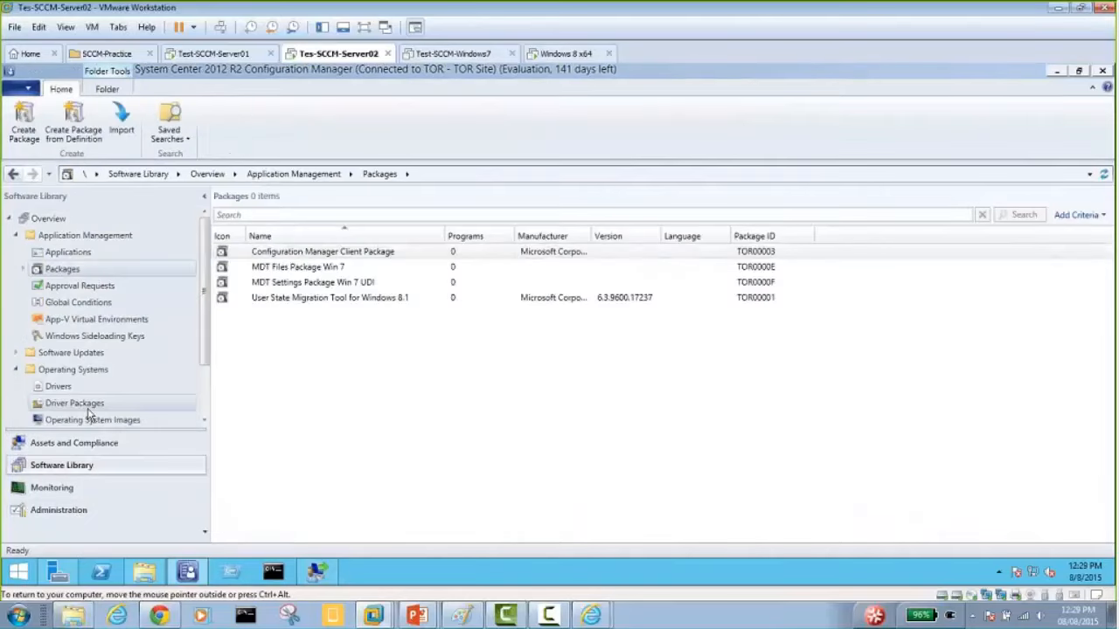
{"action": "scroll", "coordinate": [88, 411], "scroll_direction": "down", "scroll_amount": 2}
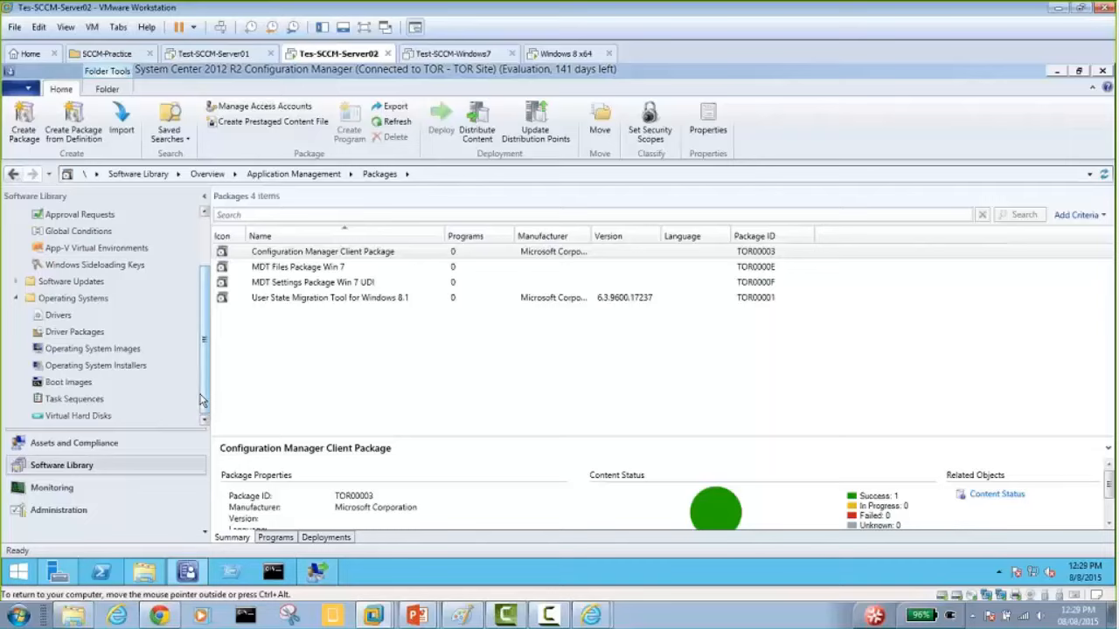
{"action": "left_click", "coordinate": [79, 400]}
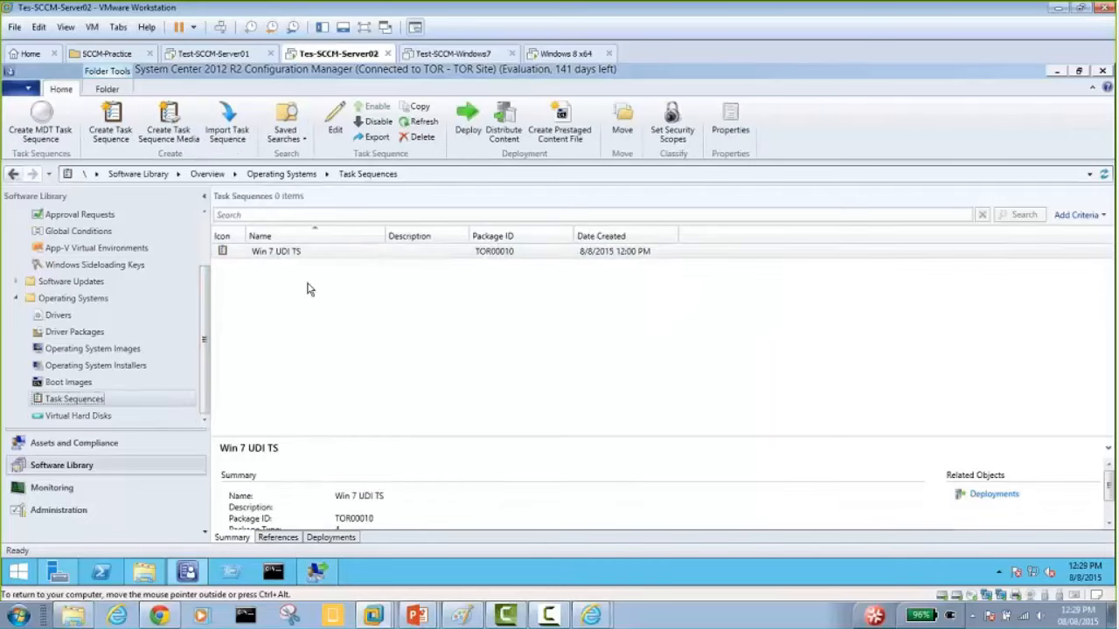
{"action": "right_click", "coordinate": [282, 252]}
{"action": "left_click", "coordinate": [315, 266]}
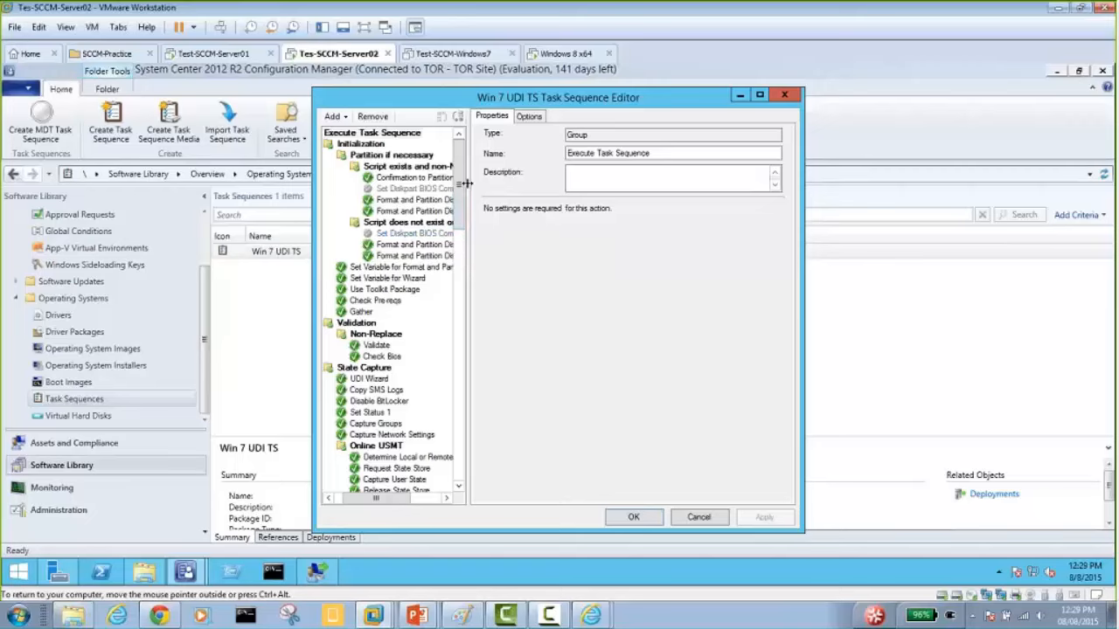
Review the Restart Computer, Apply Windows Settings and Apply Network Settings steps
{"action": "left_click_drag", "start_coordinate": [467, 183], "coordinate": [545, 195]}
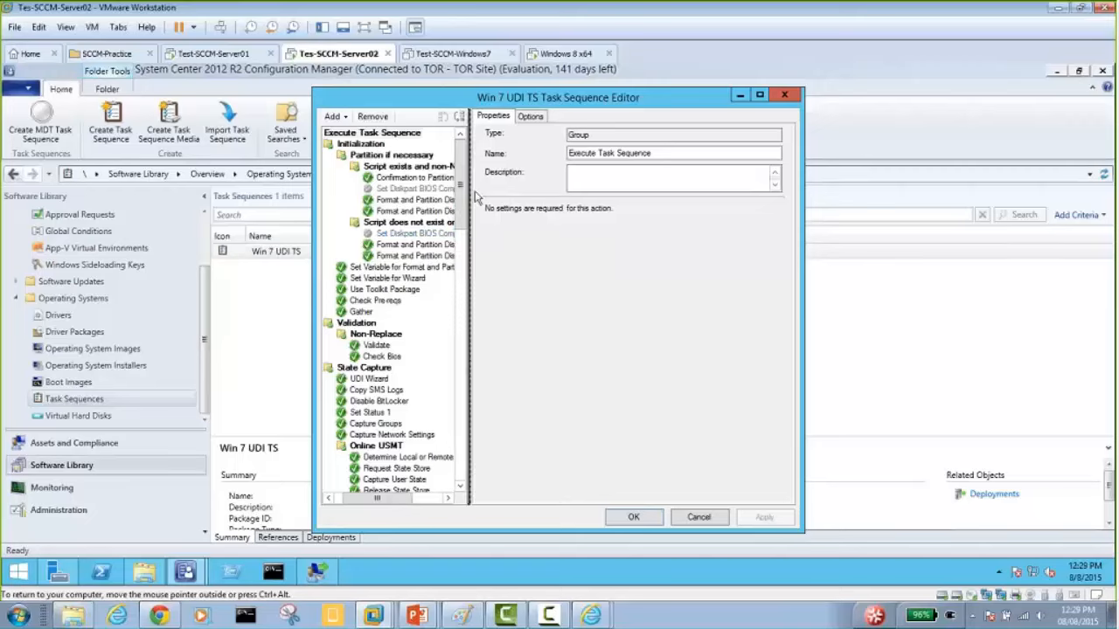
{"action": "left_click_drag", "start_coordinate": [461, 193], "coordinate": [442, 347]}
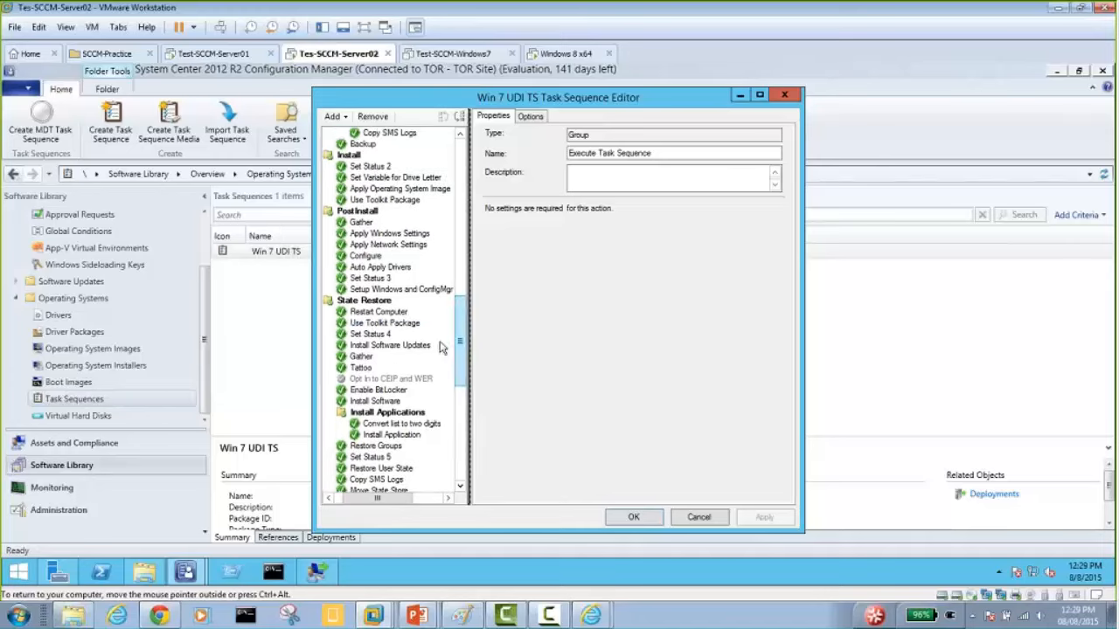
{"action": "left_click", "coordinate": [378, 312]}
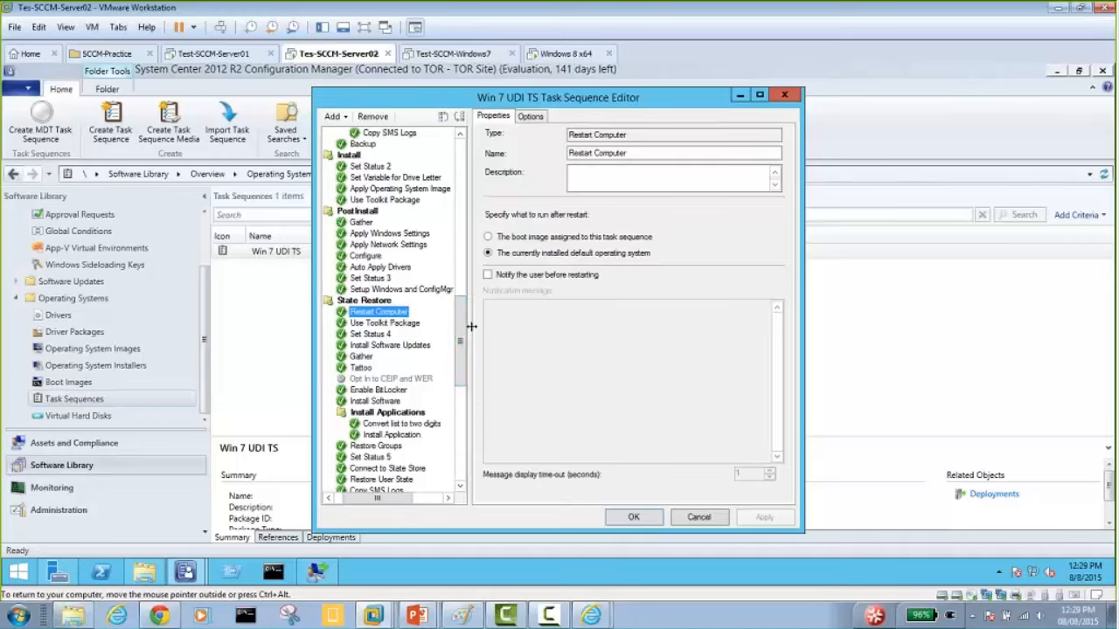
{"action": "left_click", "coordinate": [404, 242]}
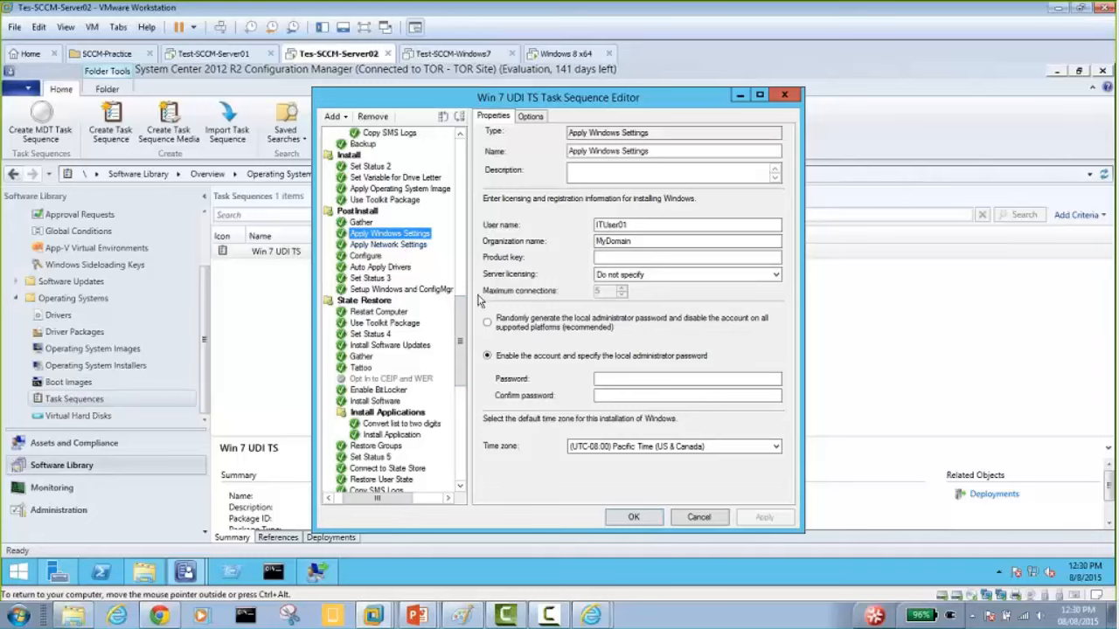
{"action": "left_click", "coordinate": [405, 247]}
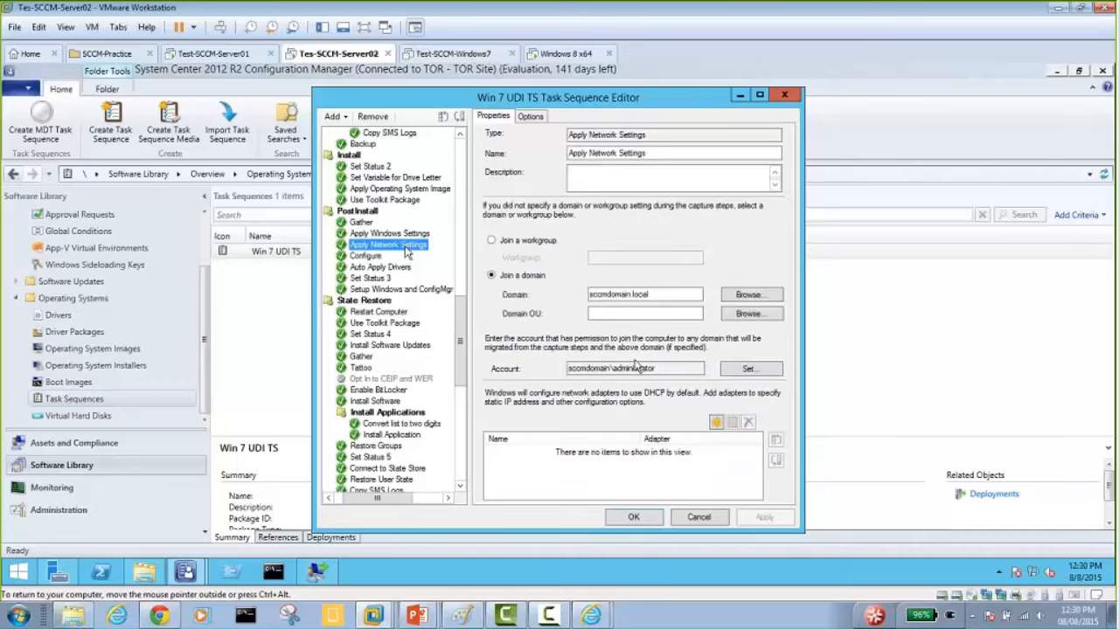
Enter the domain-join account password and test its Active Directory connection, which fails
{"action": "left_click", "coordinate": [749, 368]}
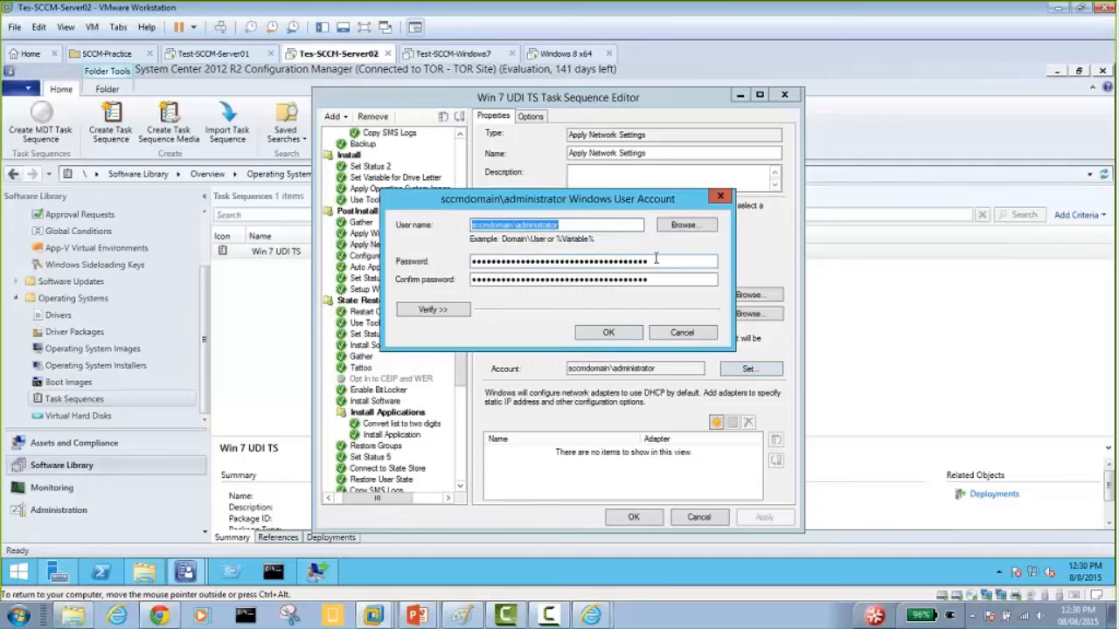
{"action": "key", "text": "Tab"}
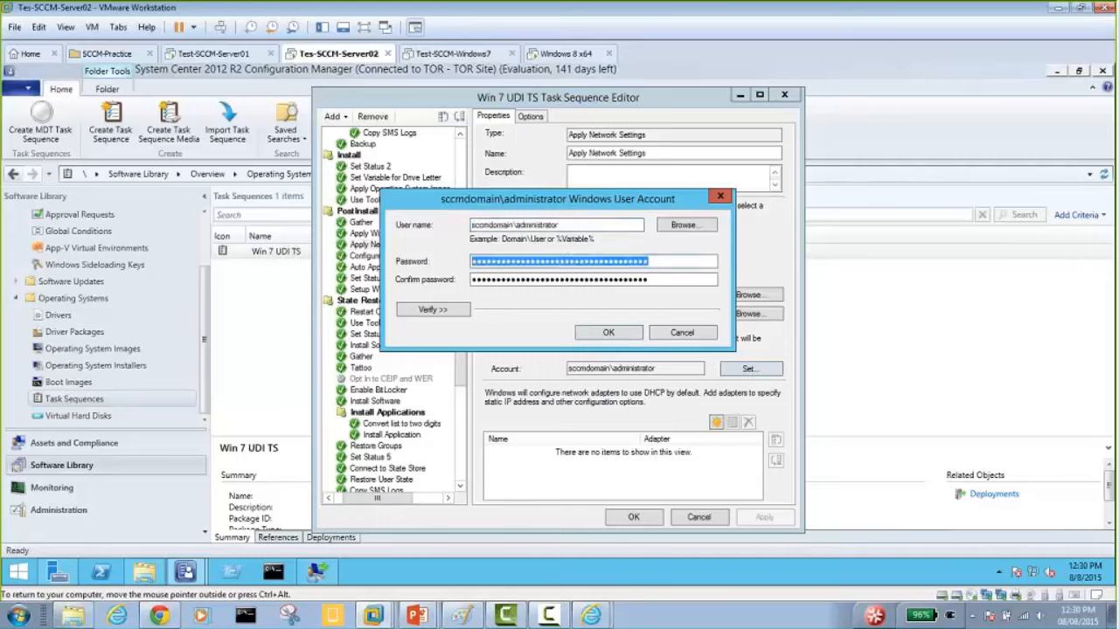
{"action": "type", "text": "••"}
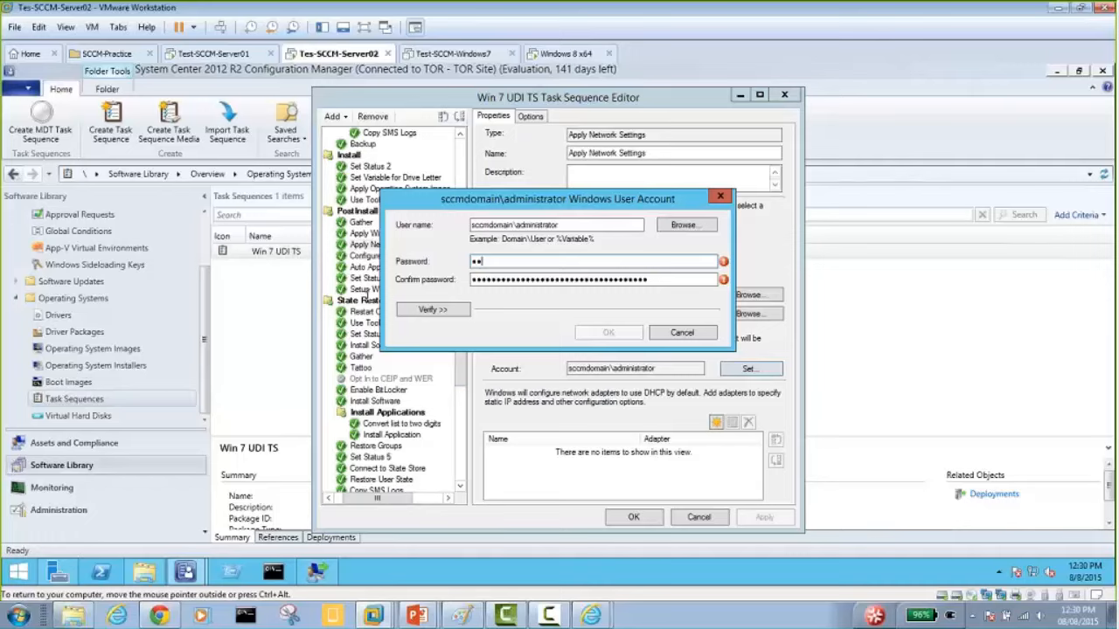
{"action": "type", "text": "•••••••"}
{"action": "key", "text": "Tab"}
{"action": "key", "text": "BackSpace"}
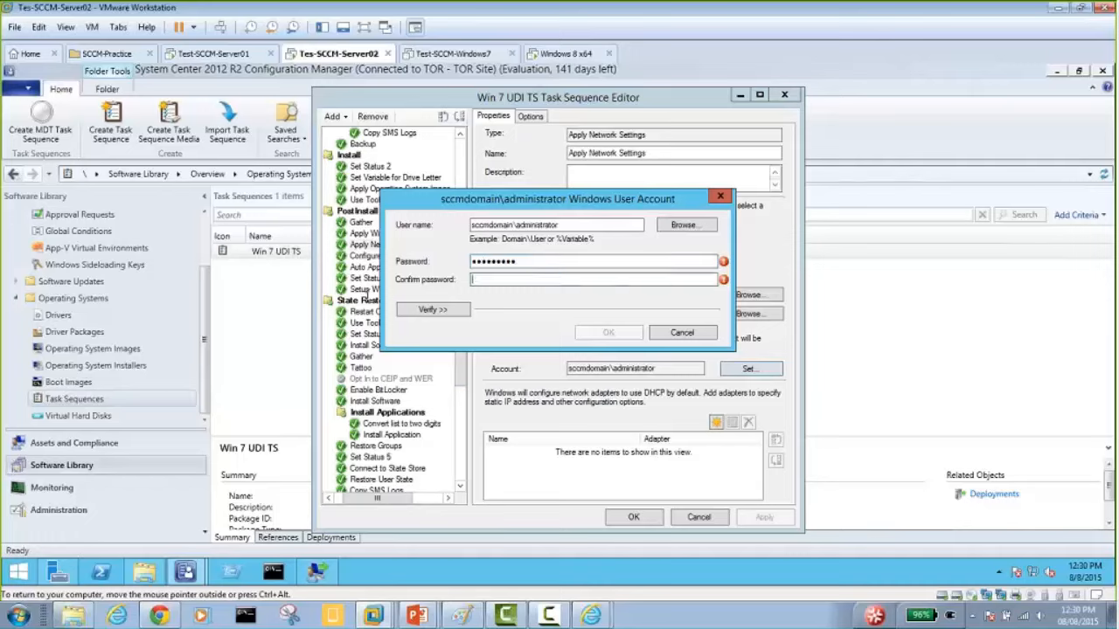
{"action": "type", "text": "•••••••••"}
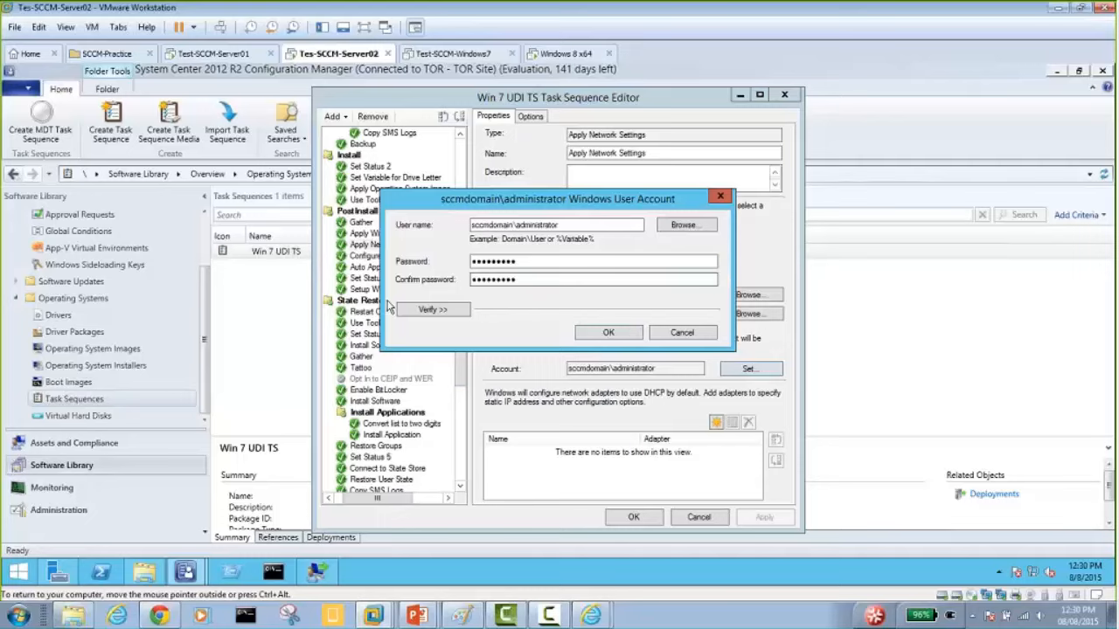
{"action": "left_click", "coordinate": [431, 310]}
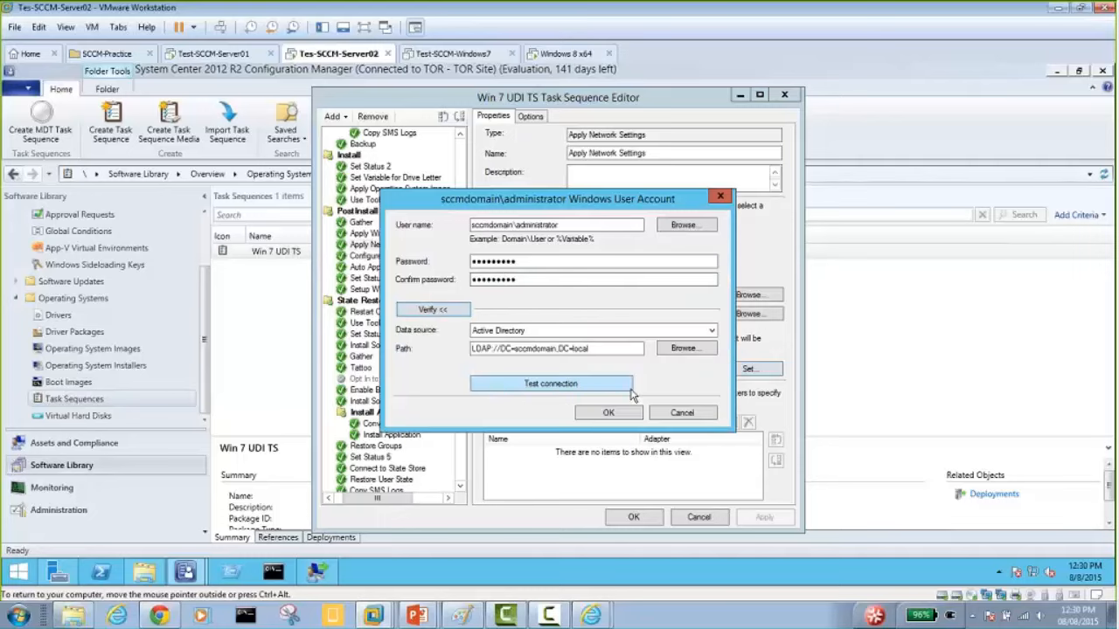
{"action": "left_click", "coordinate": [589, 387]}
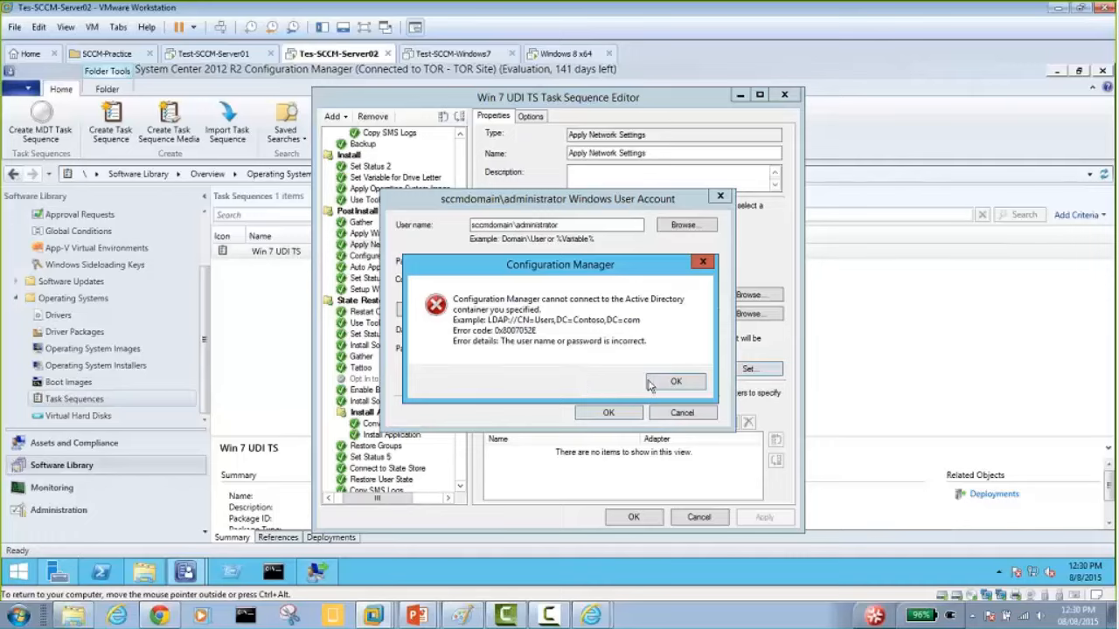
{"action": "left_click", "coordinate": [674, 382]}
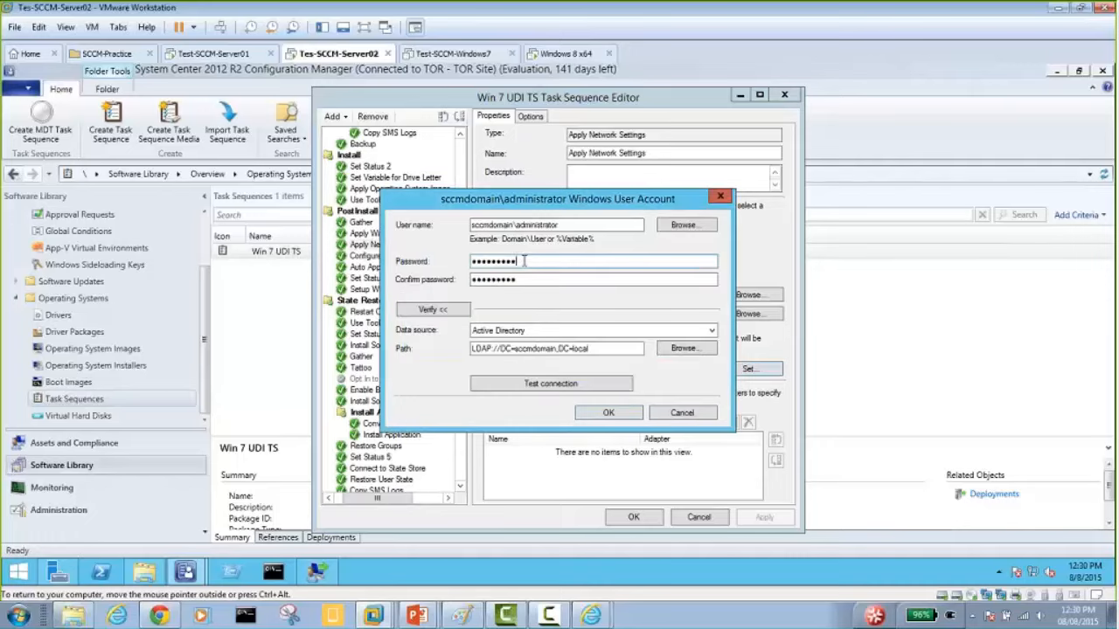
Retype and confirm the password, verify the connection succeeds, and save the task sequence
{"action": "left_click_drag", "start_coordinate": [524, 261], "coordinate": [427, 268]}
{"action": "type", "text": "•••"}
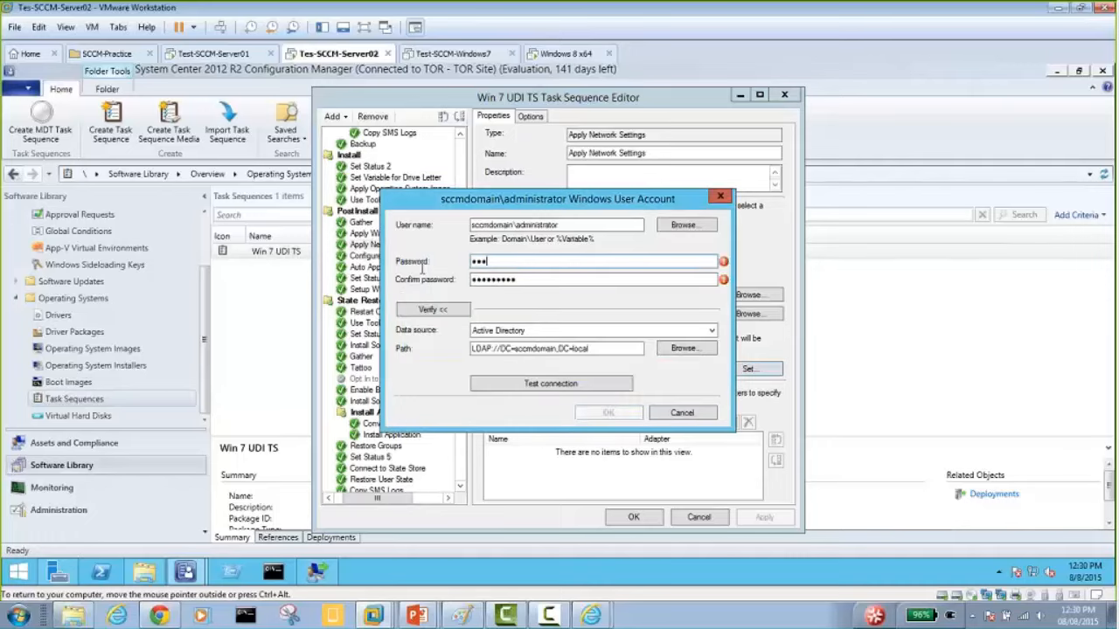
{"action": "type", "text": "••••••"}
{"action": "key", "text": "Tab"}
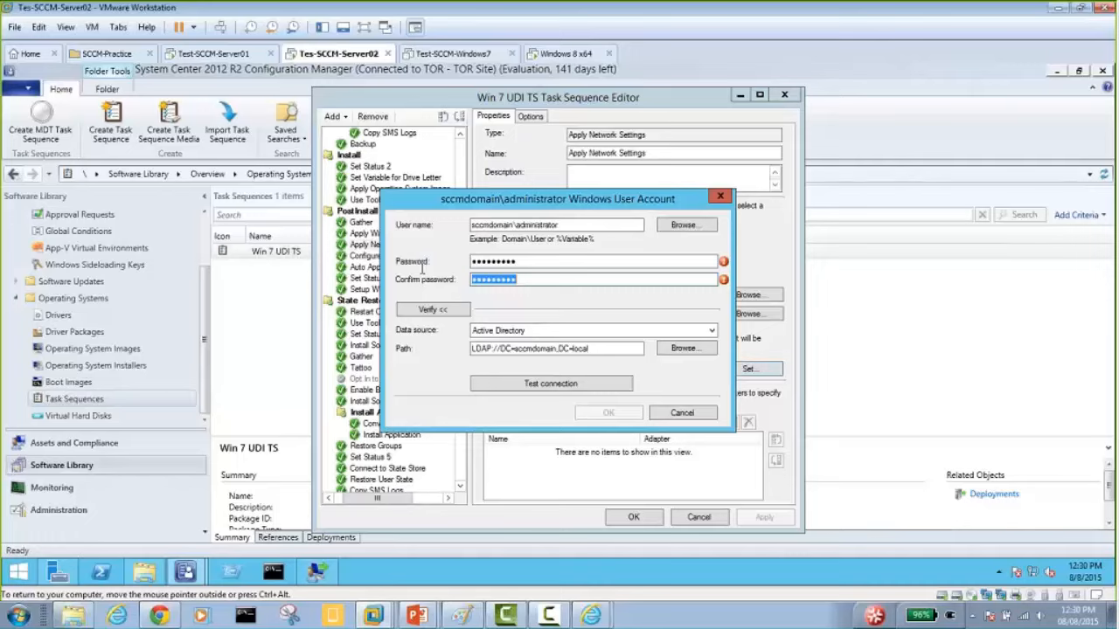
{"action": "type", "text": "•••••••••"}
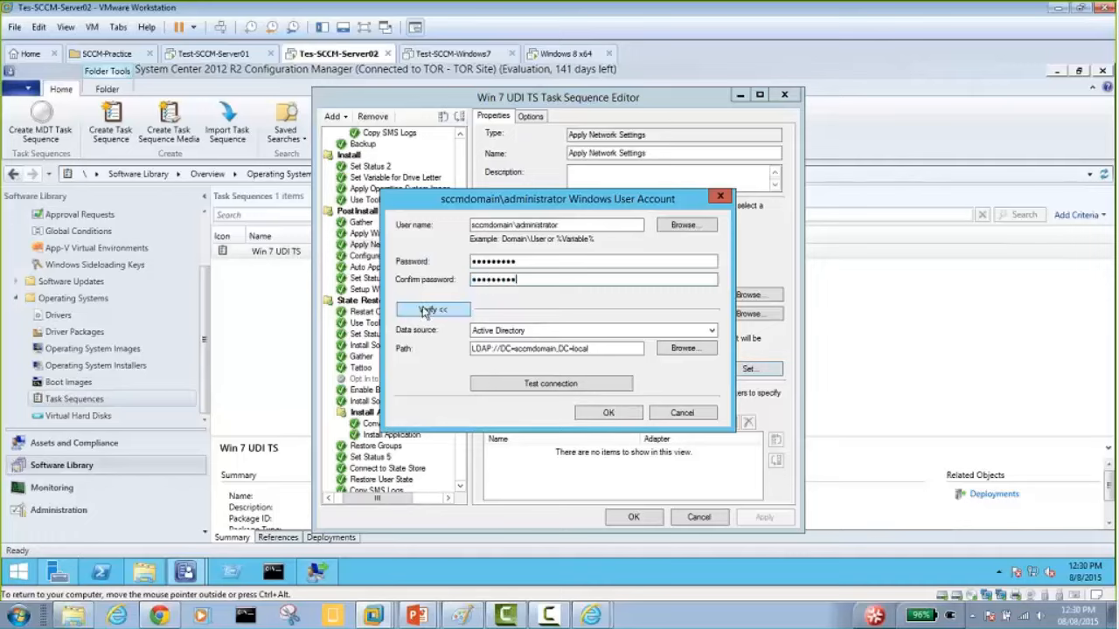
{"action": "left_click", "coordinate": [539, 383]}
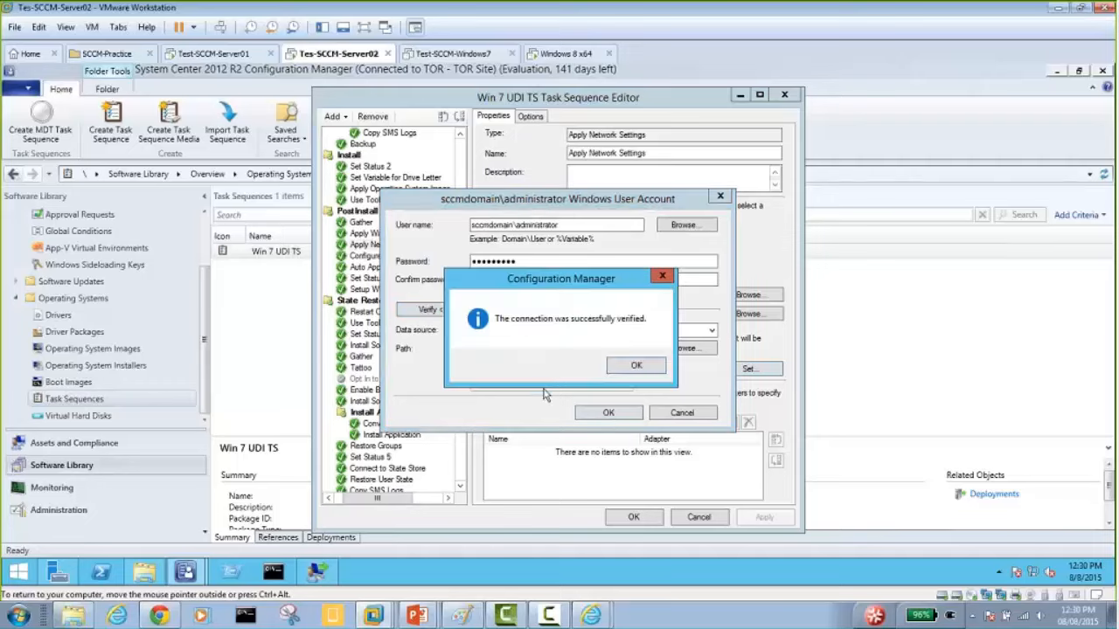
{"action": "left_click", "coordinate": [634, 368]}
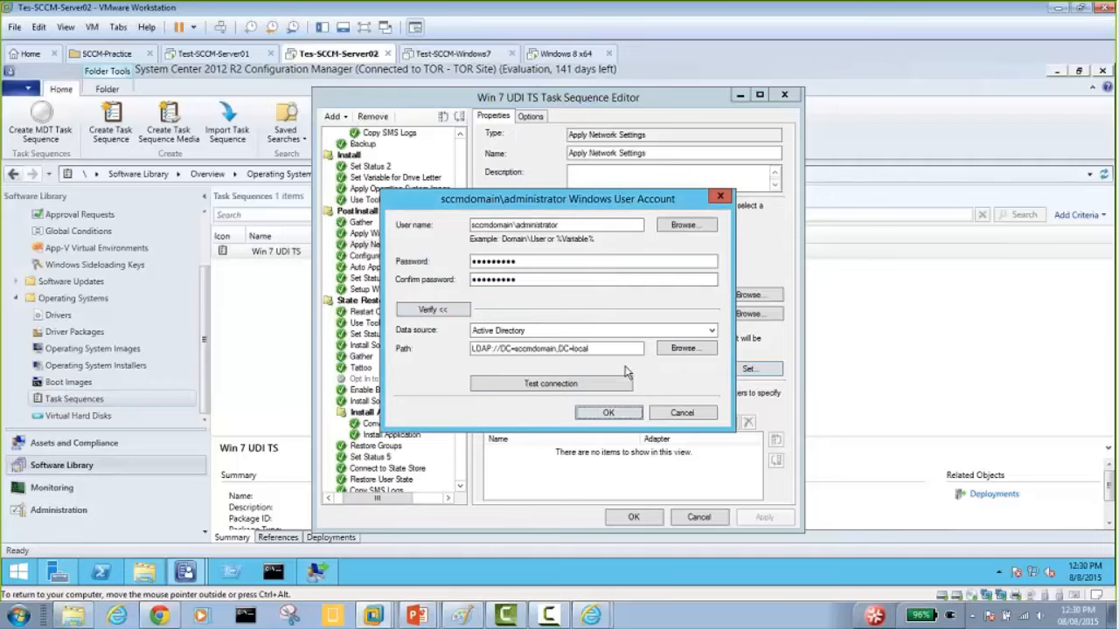
{"action": "left_click", "coordinate": [609, 415]}
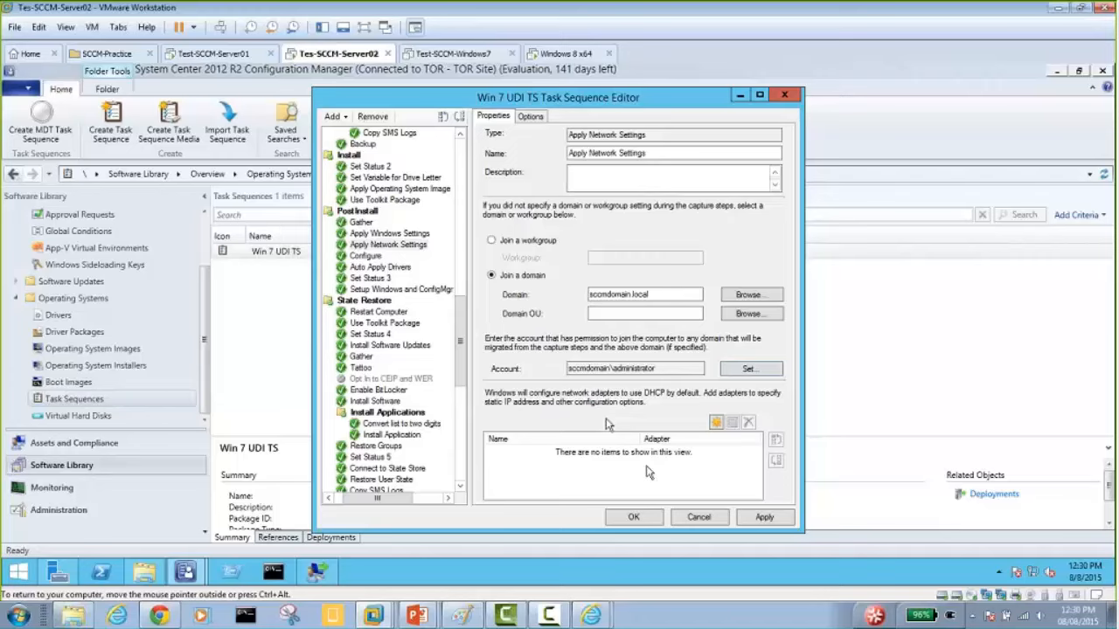
{"action": "left_click", "coordinate": [757, 522]}
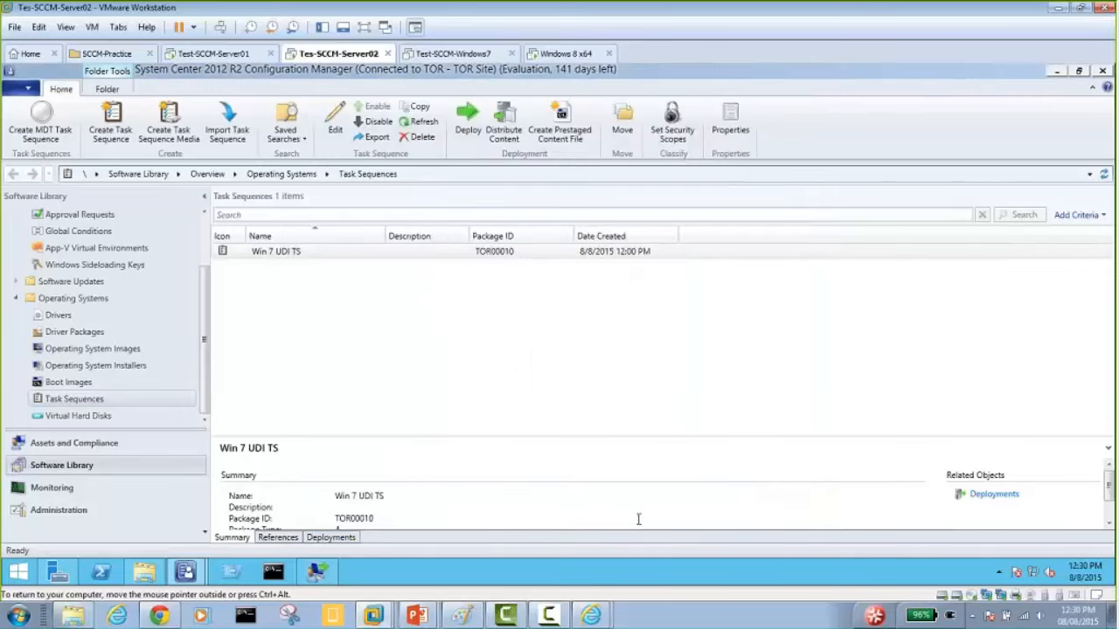
{"action": "left_click", "coordinate": [635, 518]}
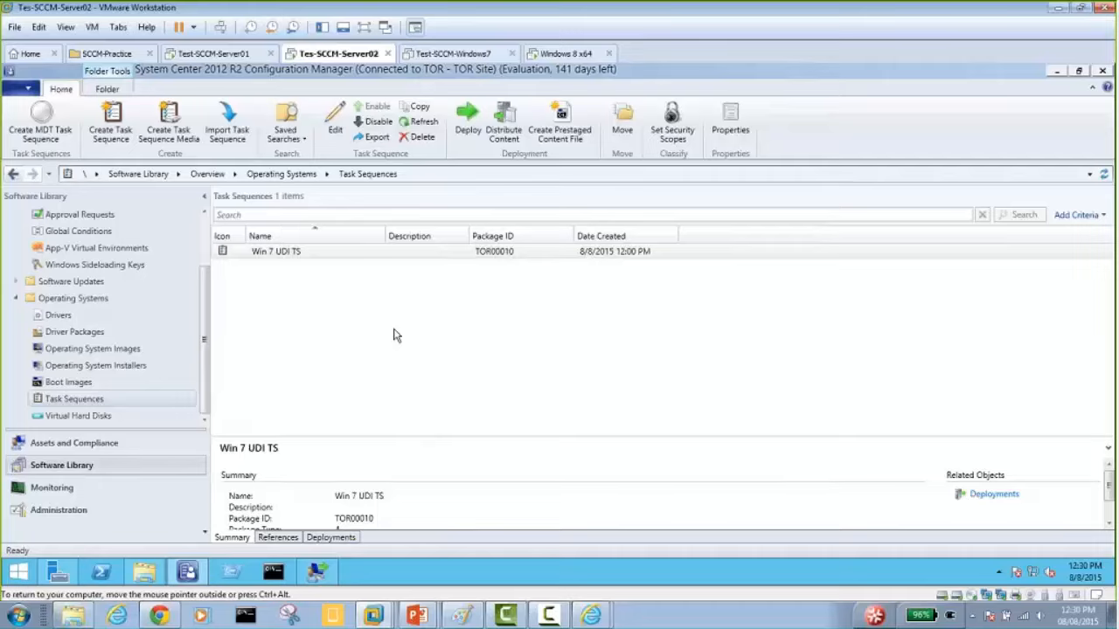
Retry the sccmdomain.local OU search, cancel after sign-in fails, and return to Configuration Manager
{"action": "left_click", "coordinate": [317, 572]}
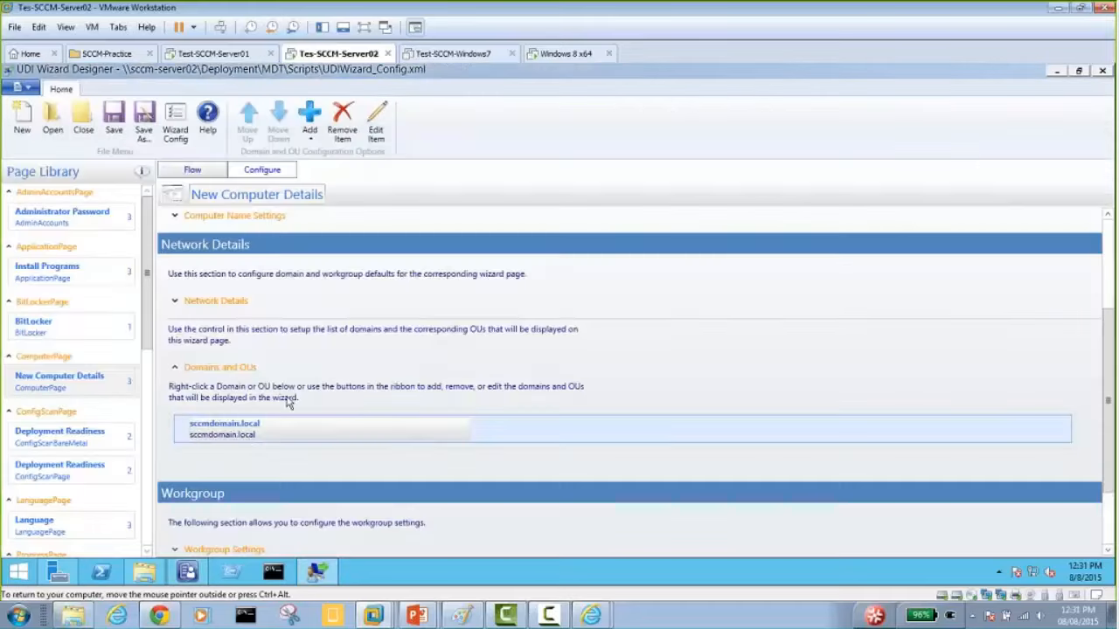
{"action": "right_click", "coordinate": [243, 437]}
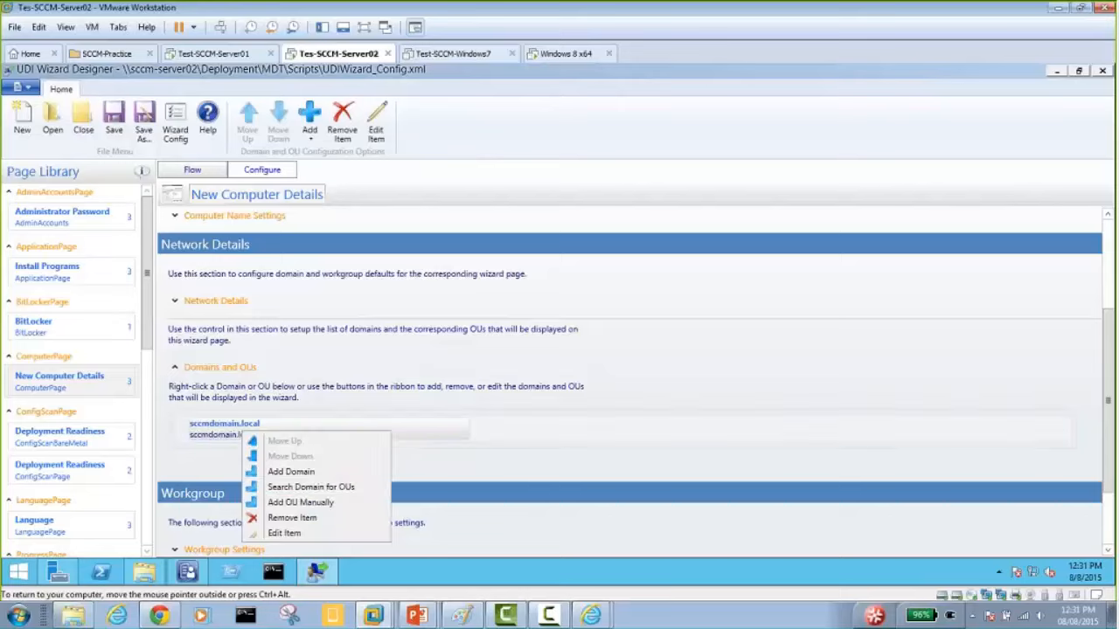
{"action": "left_click", "coordinate": [320, 488]}
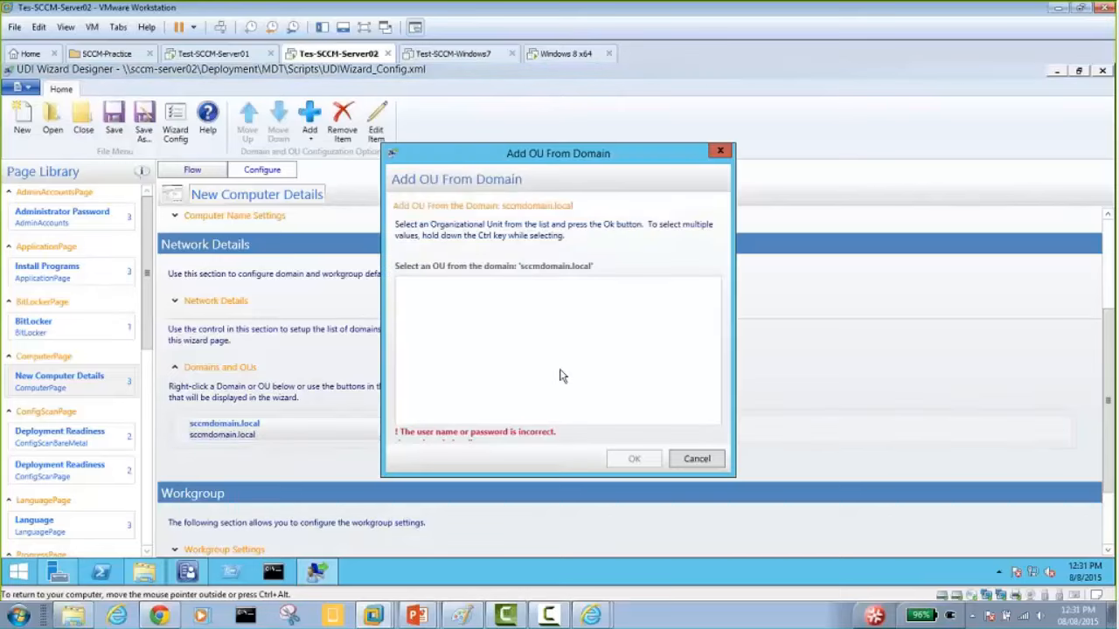
{"action": "left_click", "coordinate": [696, 460]}
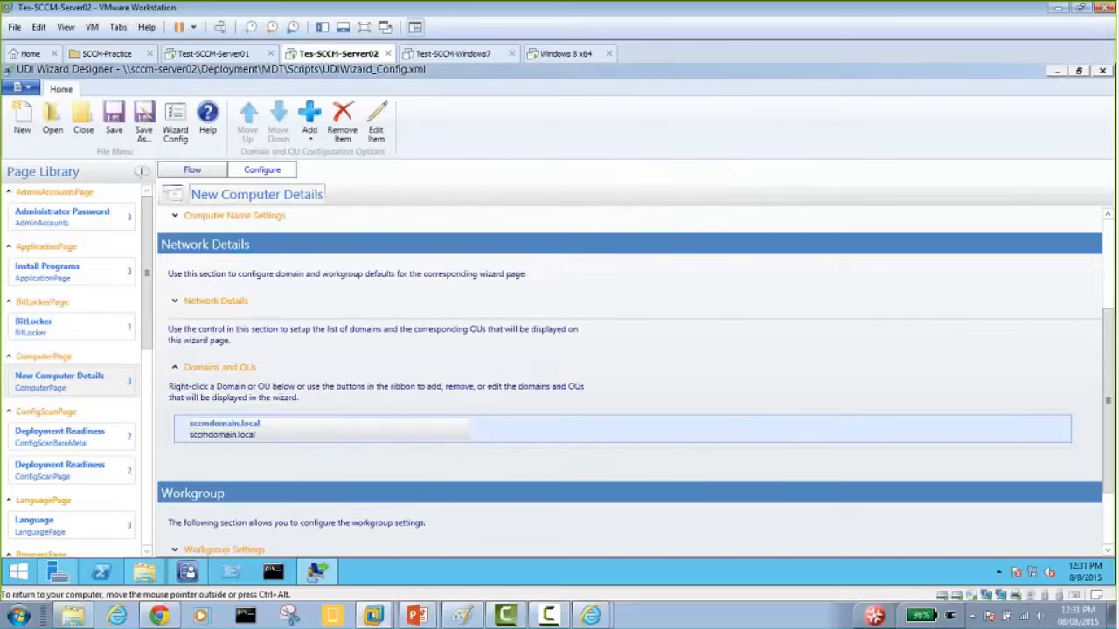
{"action": "left_click", "coordinate": [188, 572]}
Deploy Win 7 UDI TS to All Unknown Computers with an availability schedule
{"action": "right_click", "coordinate": [267, 254]}
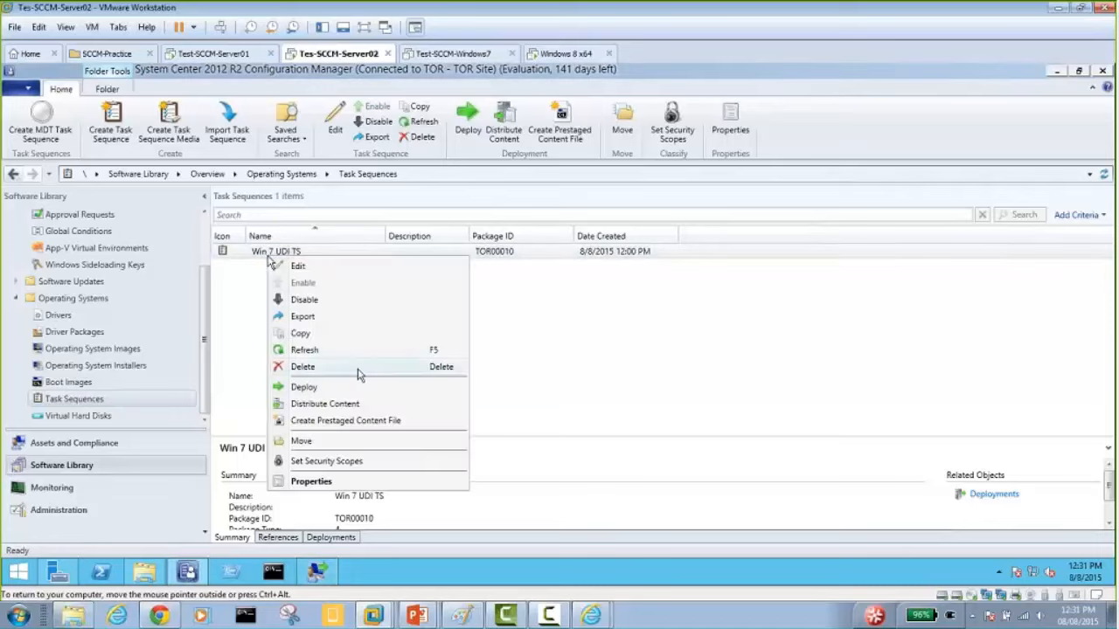
{"action": "left_click", "coordinate": [363, 390]}
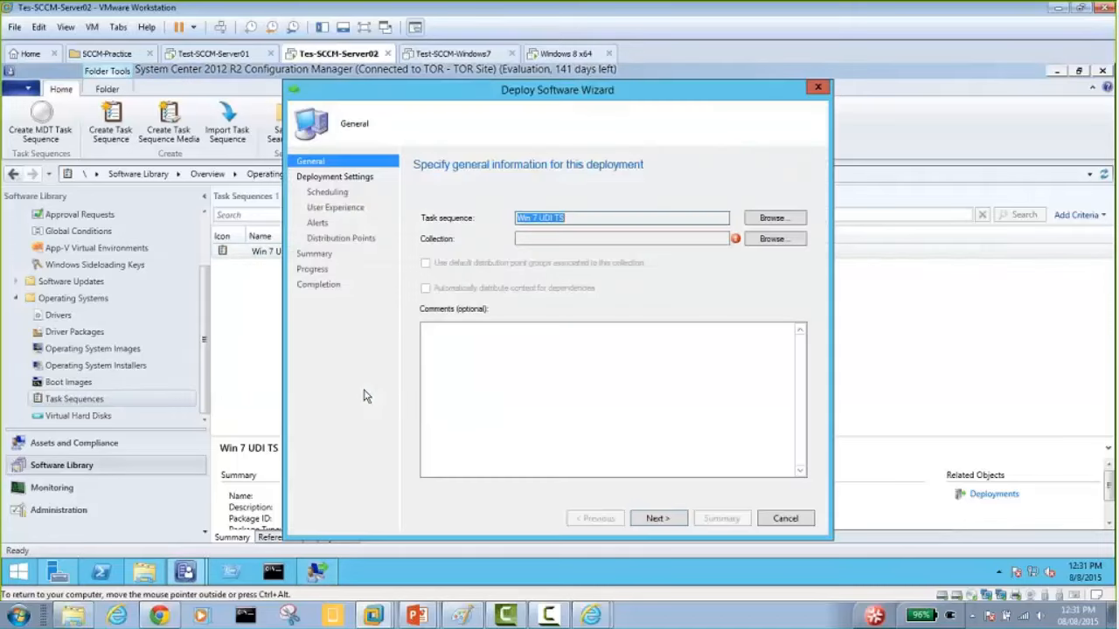
{"action": "left_click", "coordinate": [775, 239]}
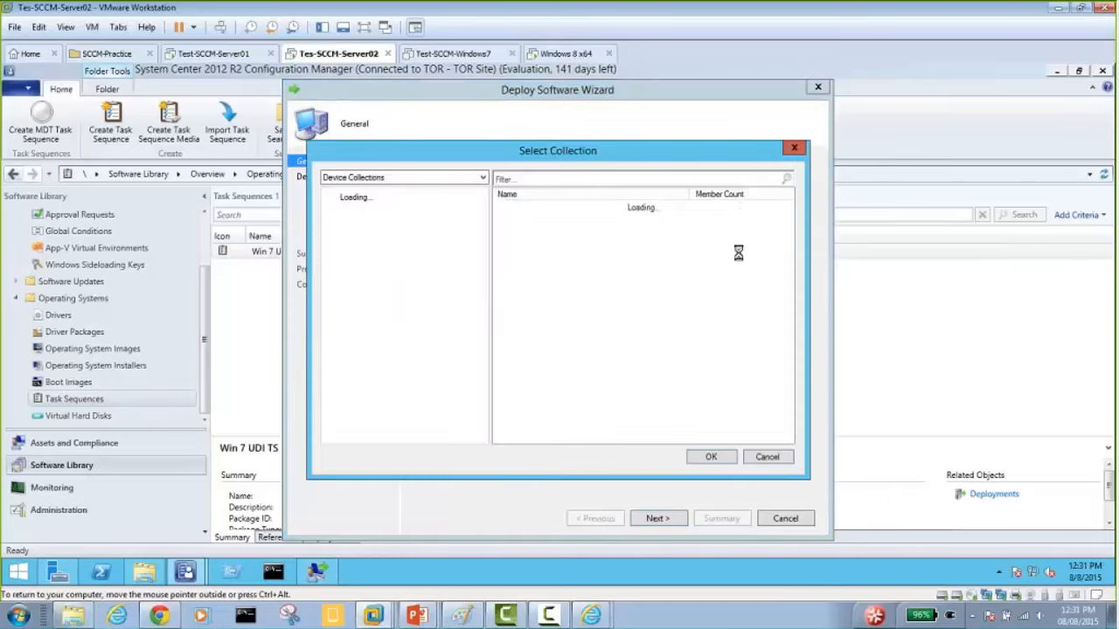
{"action": "left_click", "coordinate": [542, 243]}
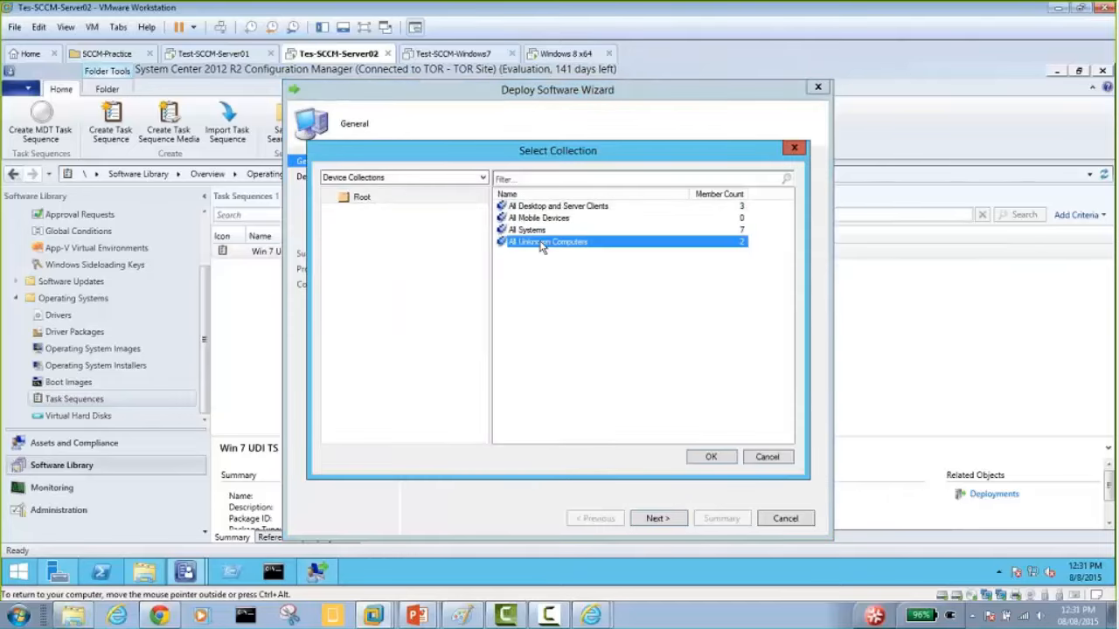
{"action": "left_click", "coordinate": [699, 456]}
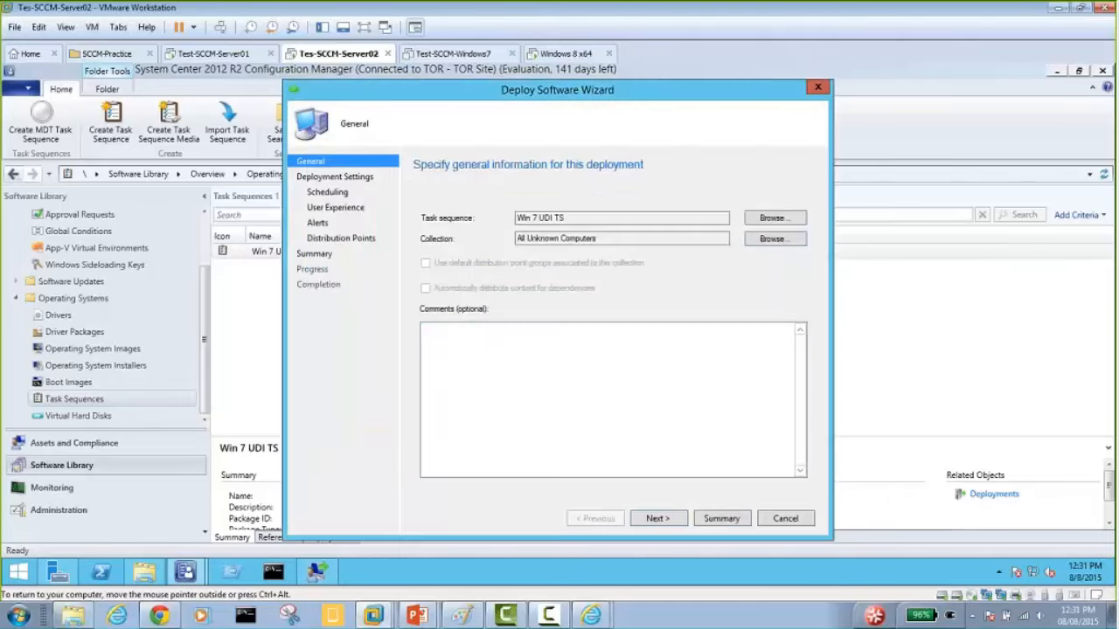
{"action": "left_click", "coordinate": [655, 520]}
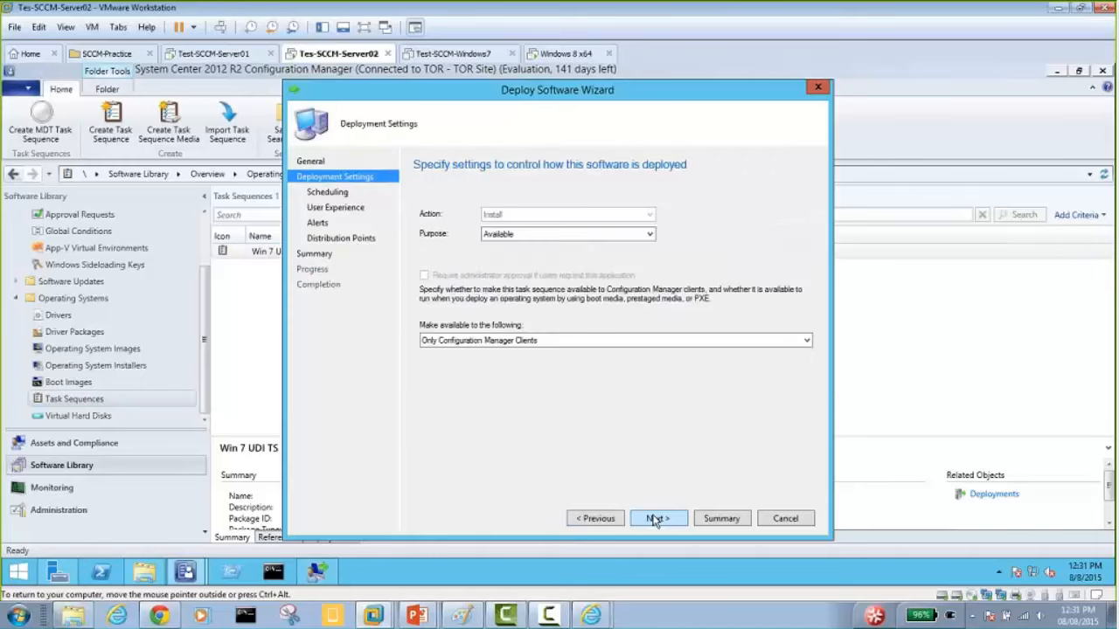
{"action": "left_click", "coordinate": [654, 519]}
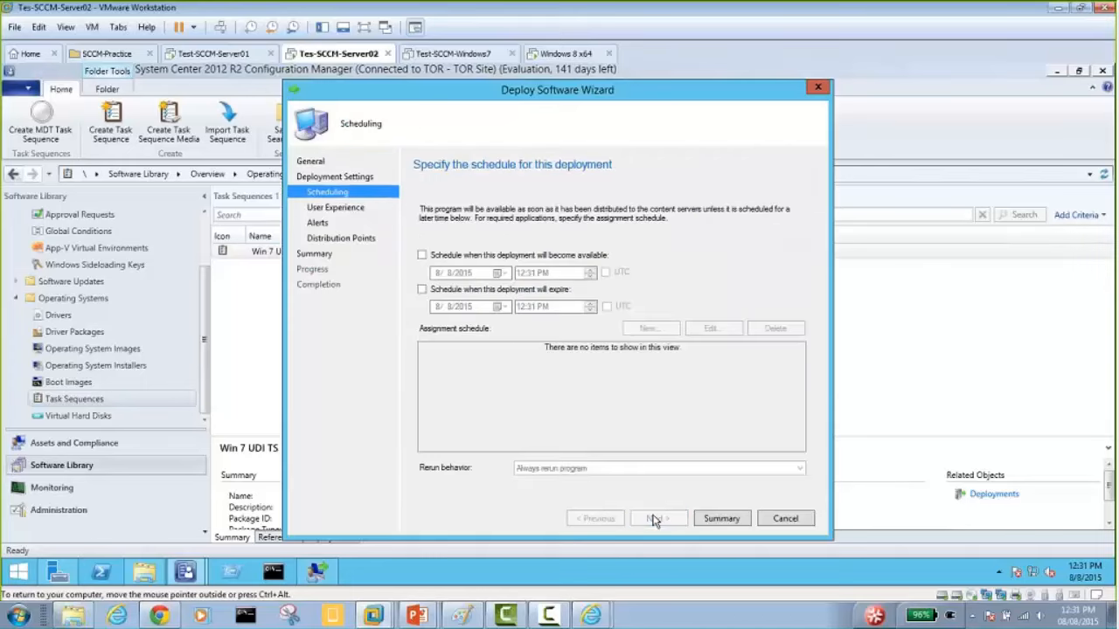
{"action": "left_click", "coordinate": [422, 255]}
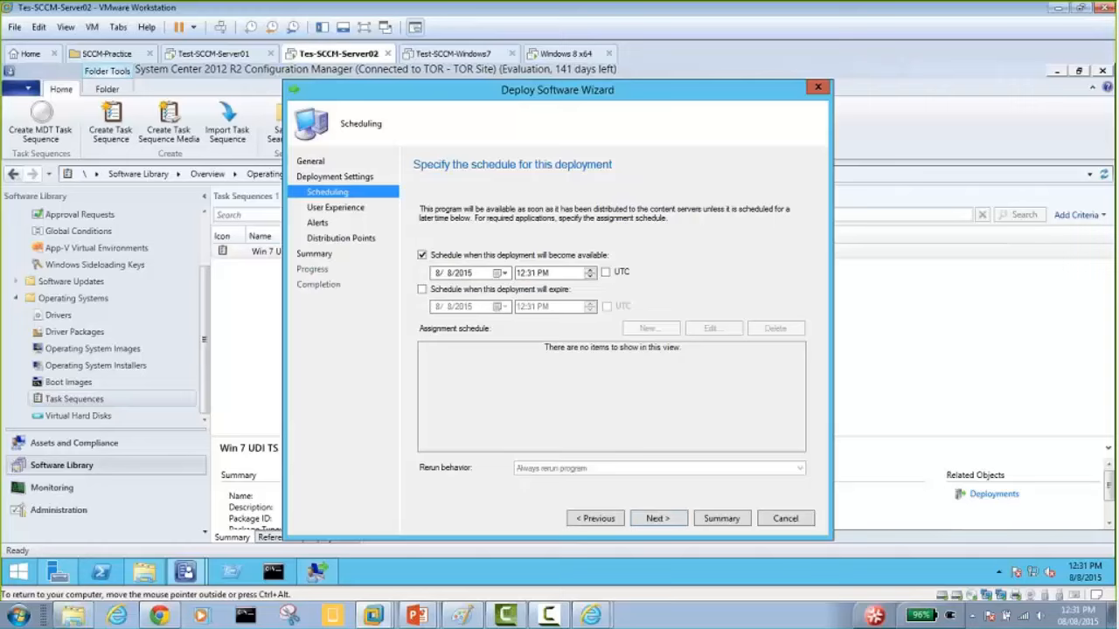
{"action": "left_click", "coordinate": [655, 520]}
{"action": "left_click", "coordinate": [649, 520]}
{"action": "left_click", "coordinate": [650, 521]}
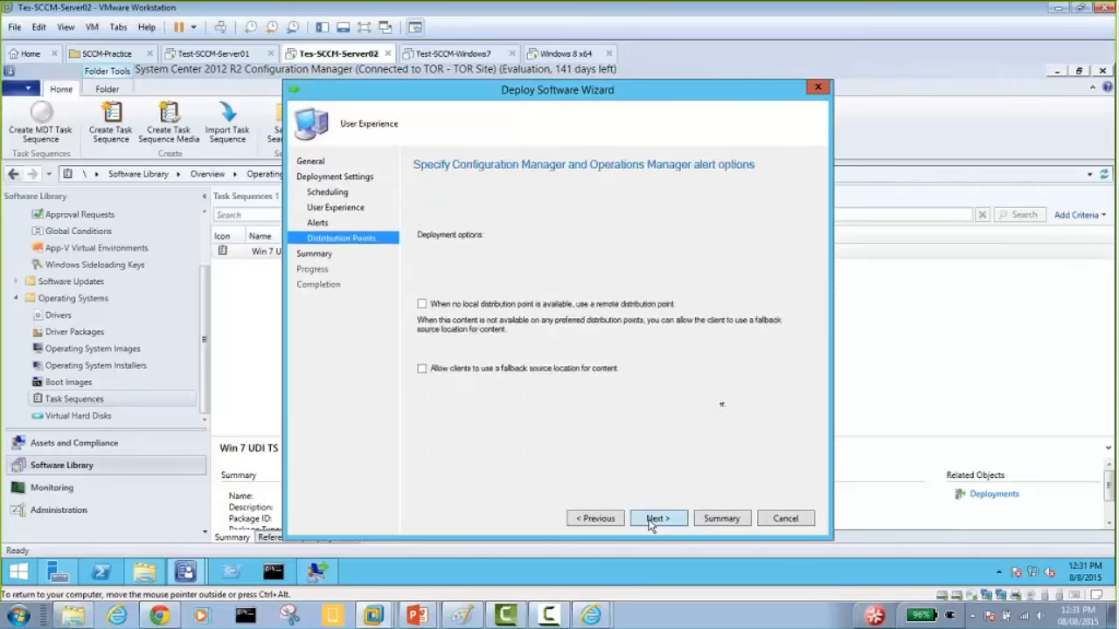
{"action": "left_click", "coordinate": [650, 520]}
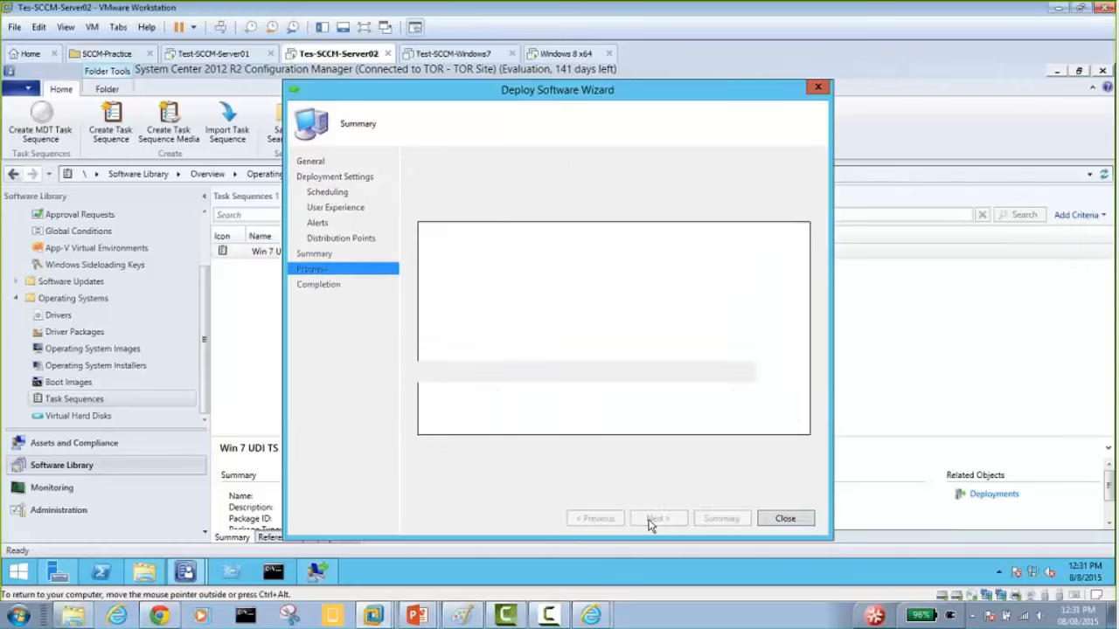
{"action": "left_click", "coordinate": [785, 519]}
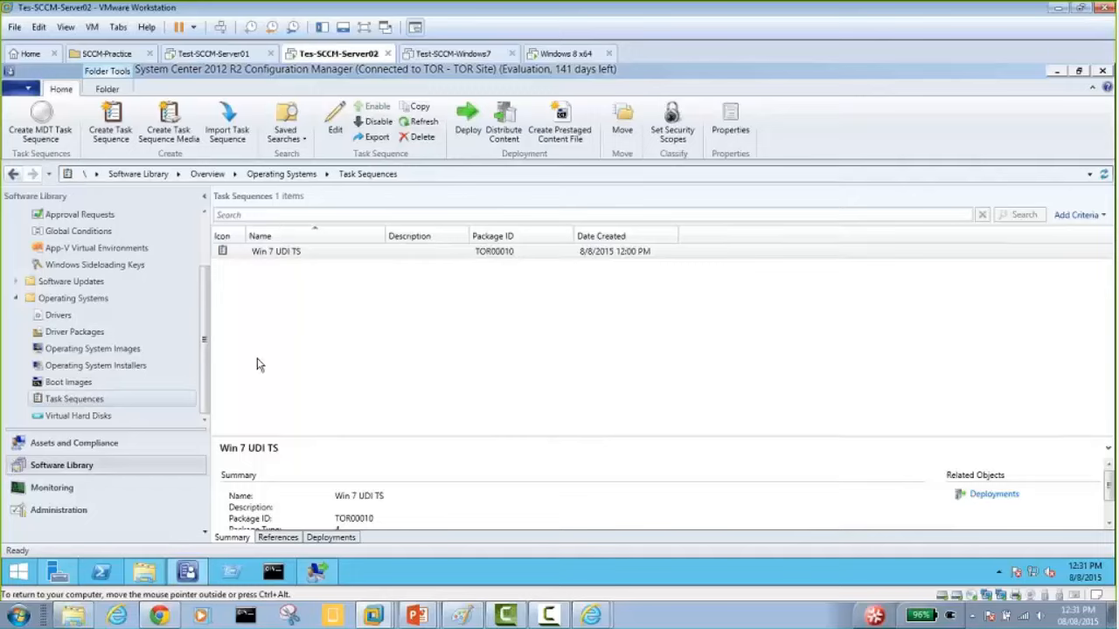
Refresh the task sequence list and switch back to UDI Wizard Designer
{"action": "right_click", "coordinate": [100, 401]}
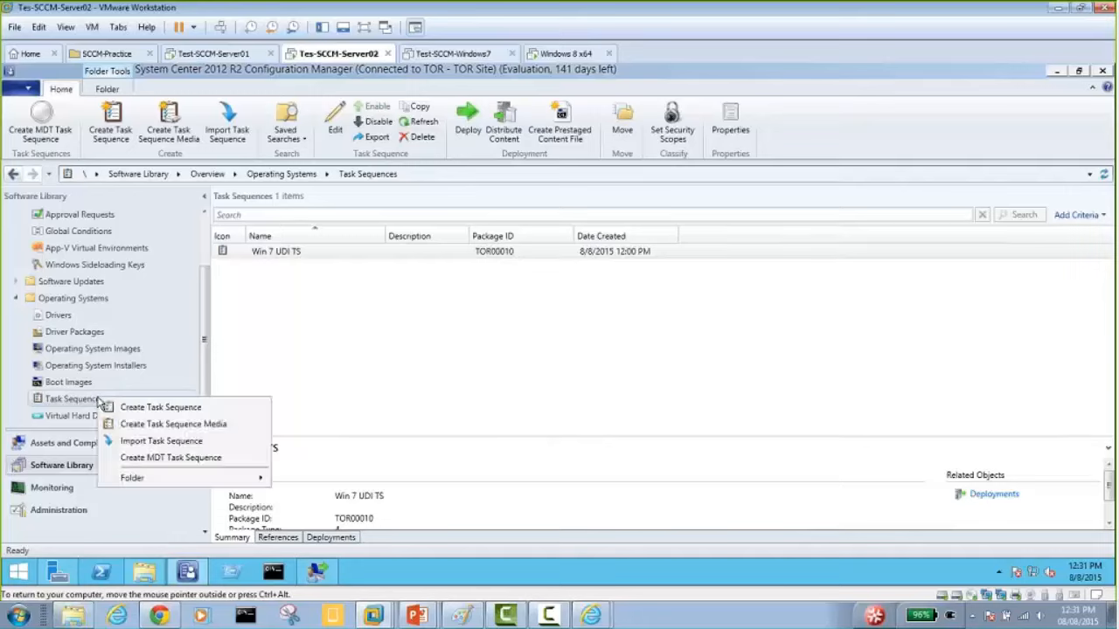
{"action": "right_click", "coordinate": [293, 252]}
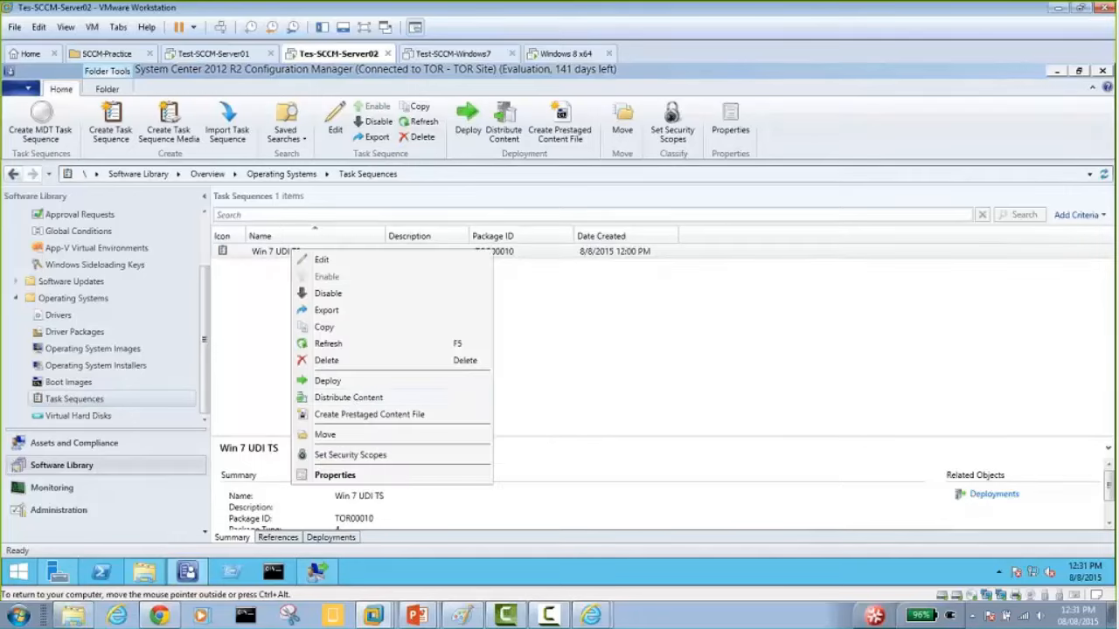
{"action": "left_click", "coordinate": [355, 346]}
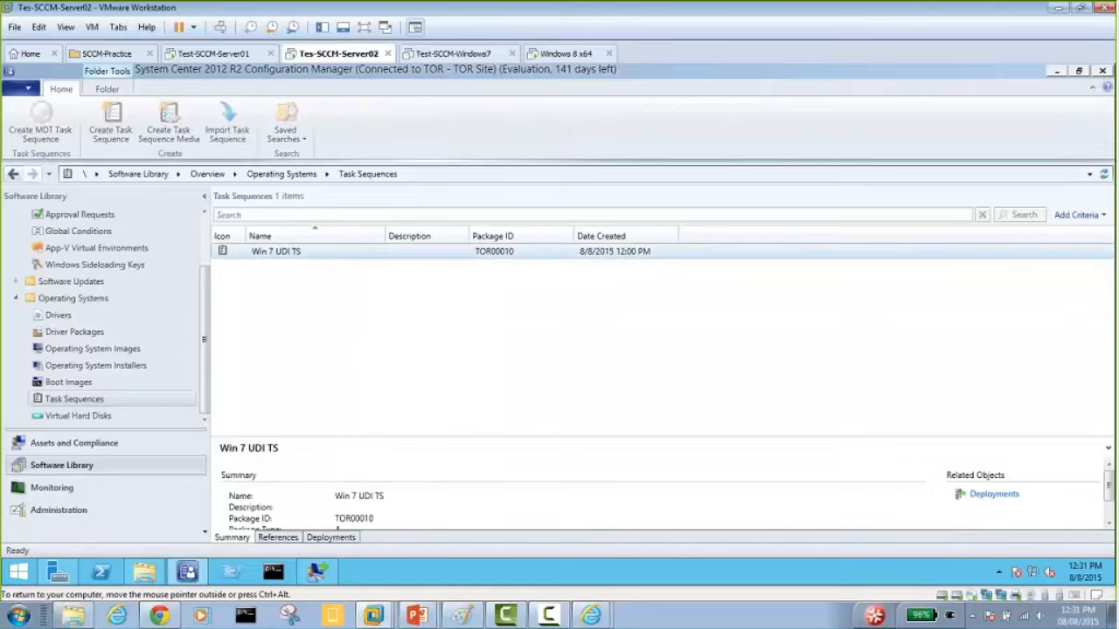
{"action": "left_click", "coordinate": [318, 572]}
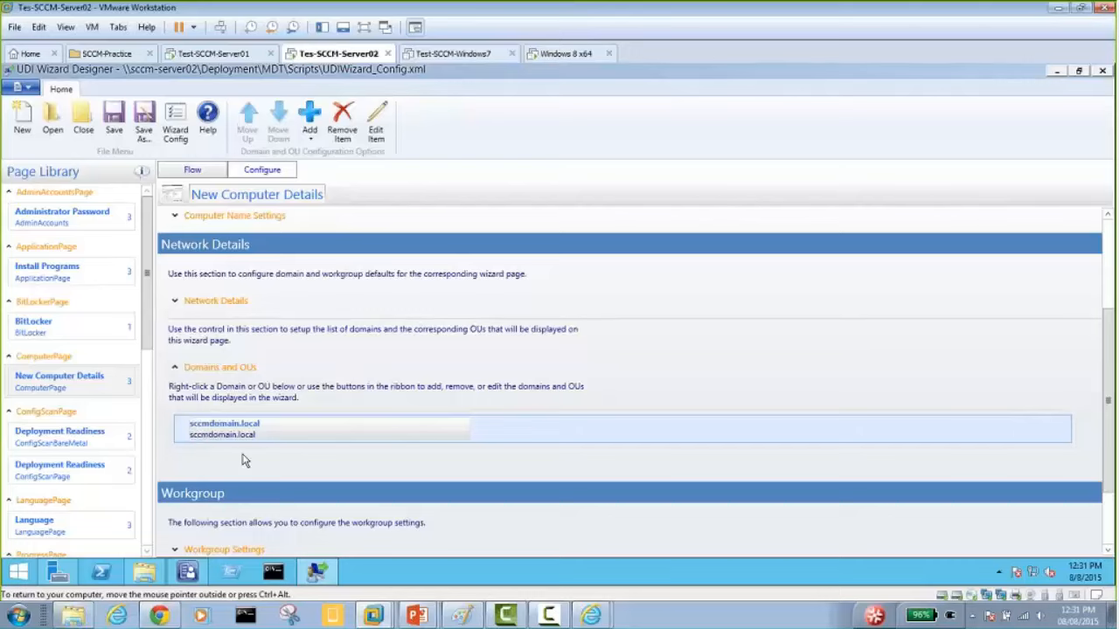
Enter MyDomain as the Workgroup Settings default value on New Computer Details
{"action": "left_click", "coordinate": [191, 171]}
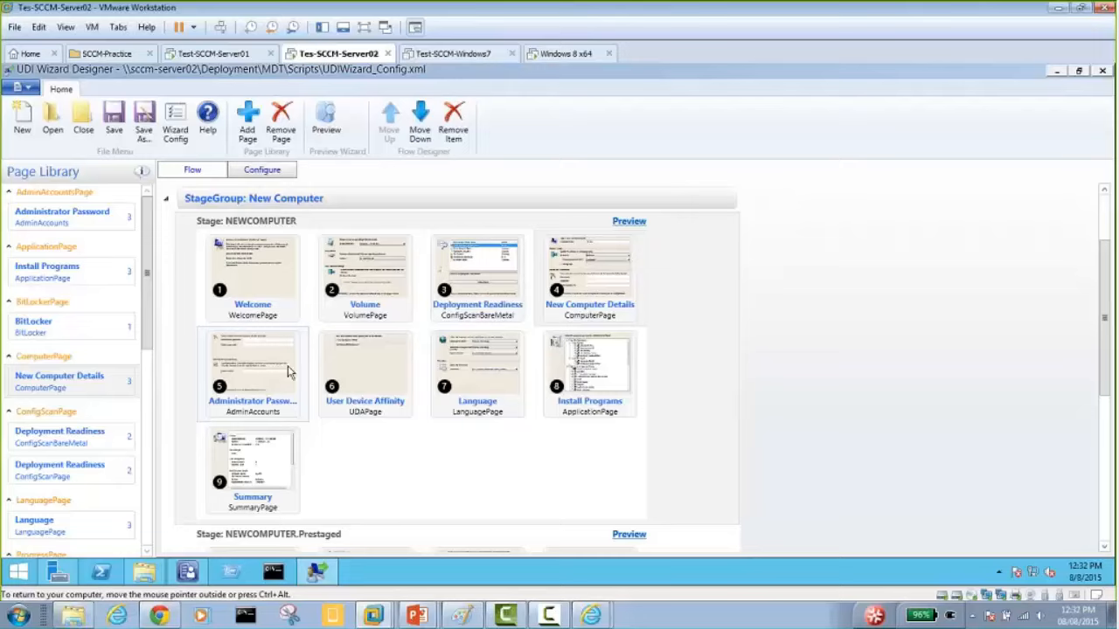
{"action": "double_click", "coordinate": [603, 274]}
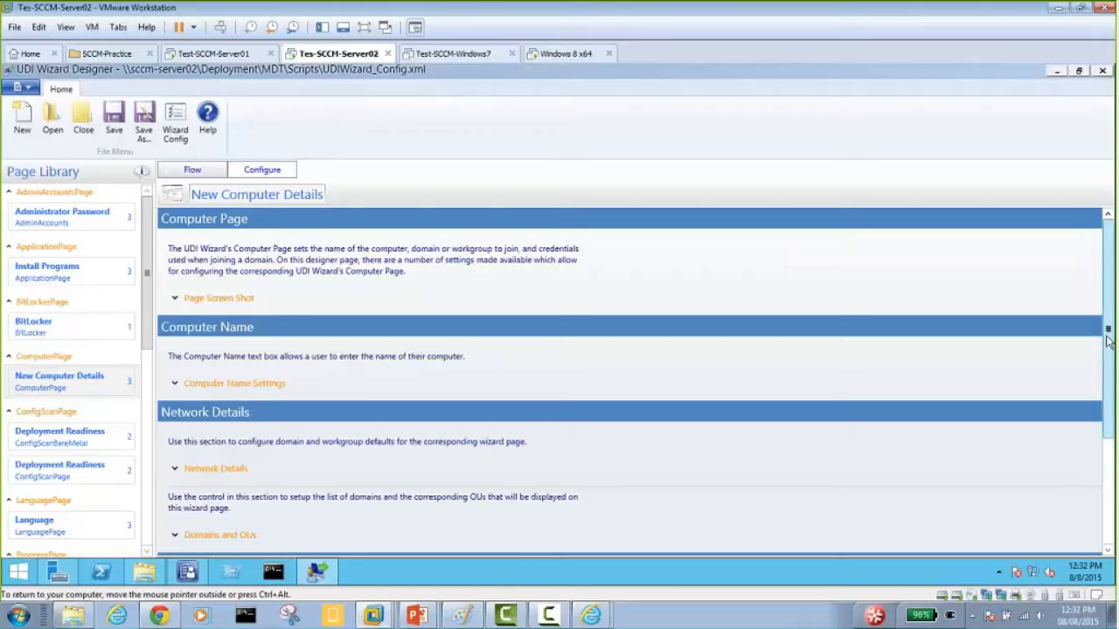
{"action": "left_click_drag", "start_coordinate": [1108, 343], "coordinate": [1108, 449]}
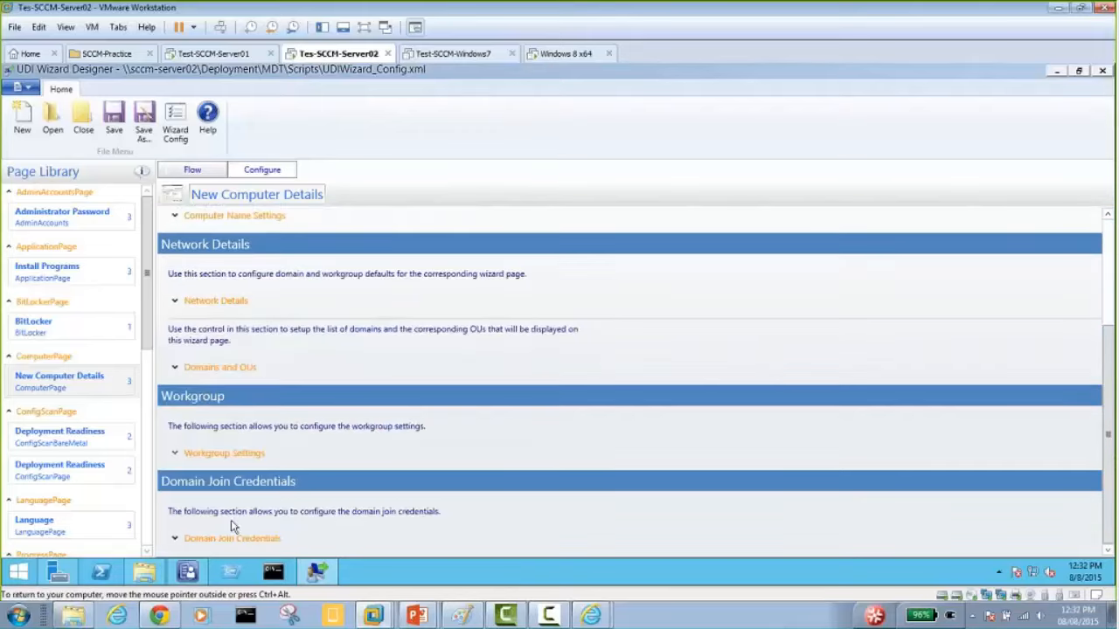
{"action": "left_click", "coordinate": [226, 454]}
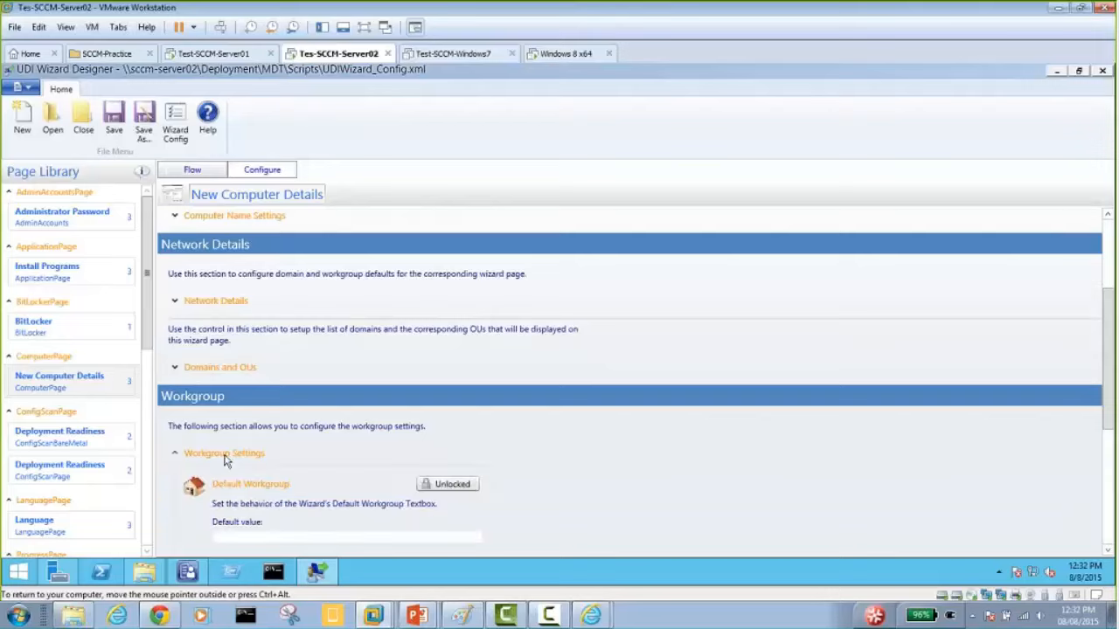
{"action": "left_click_drag", "start_coordinate": [1106, 354], "coordinate": [1106, 442]}
{"action": "left_click", "coordinate": [344, 330]}
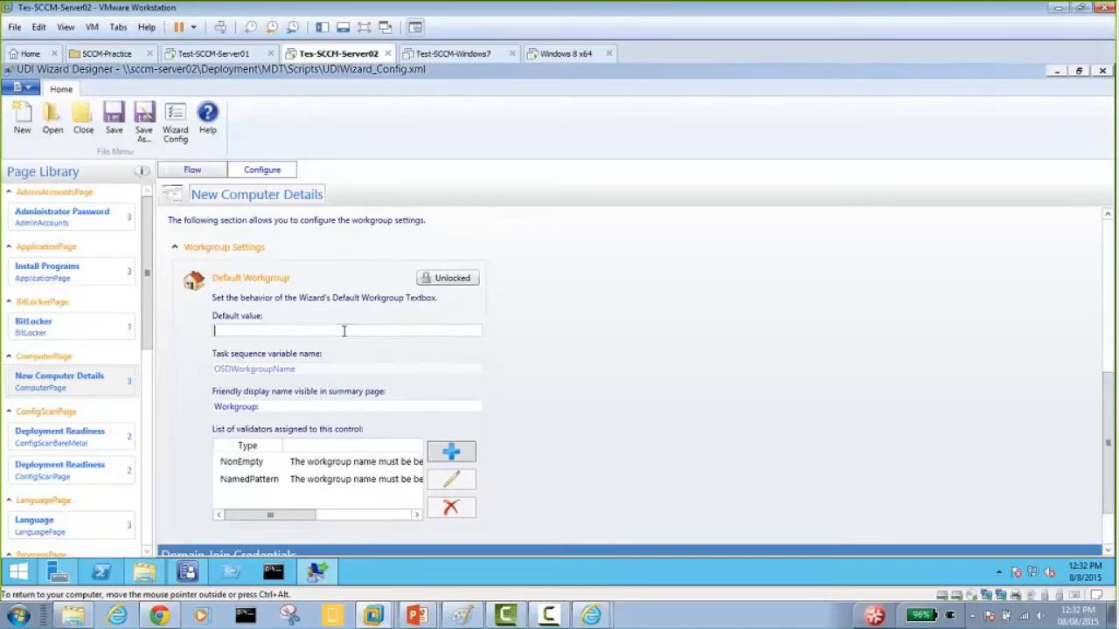
{"action": "type", "text": "MyC"}
{"action": "type", "text": "oma"}
{"action": "type", "text": "in"}
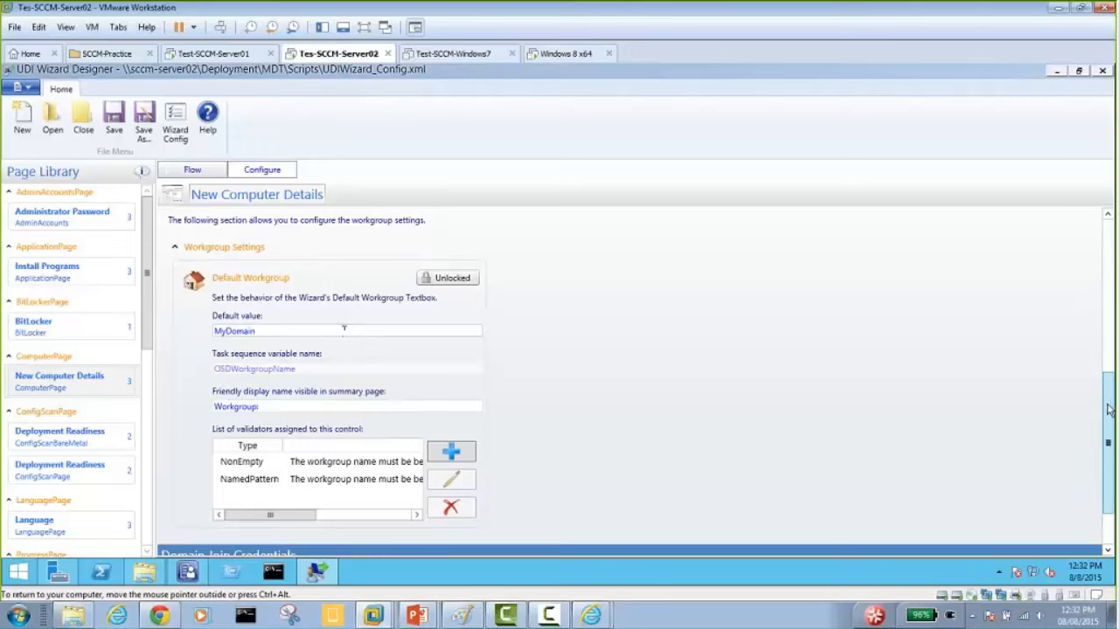
{"action": "scroll", "coordinate": [1107, 411], "scroll_direction": "down", "scroll_amount": 3}
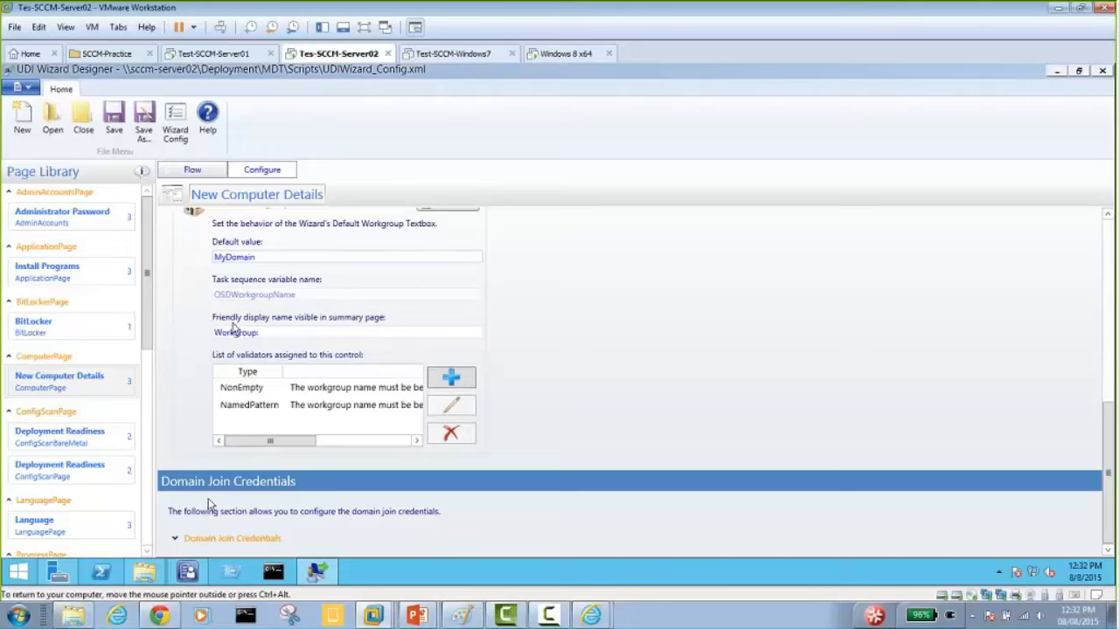
Set the Domain Join Credentials default user name to the sccmdomain administrator account
{"action": "left_click", "coordinate": [176, 540]}
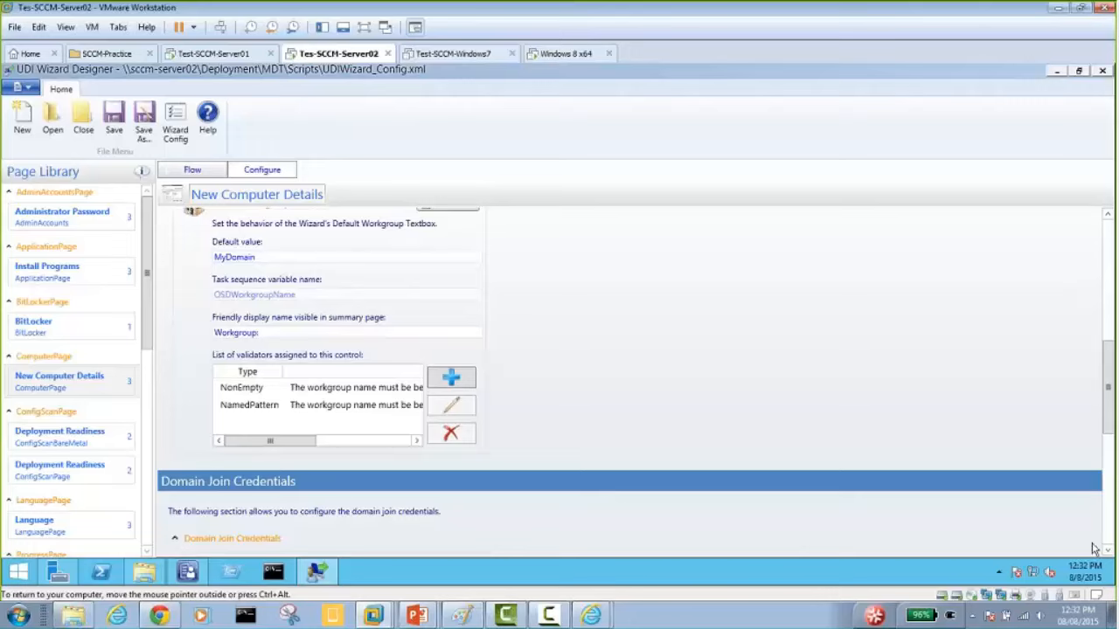
{"action": "left_click_drag", "start_coordinate": [1108, 553], "coordinate": [1109, 553]}
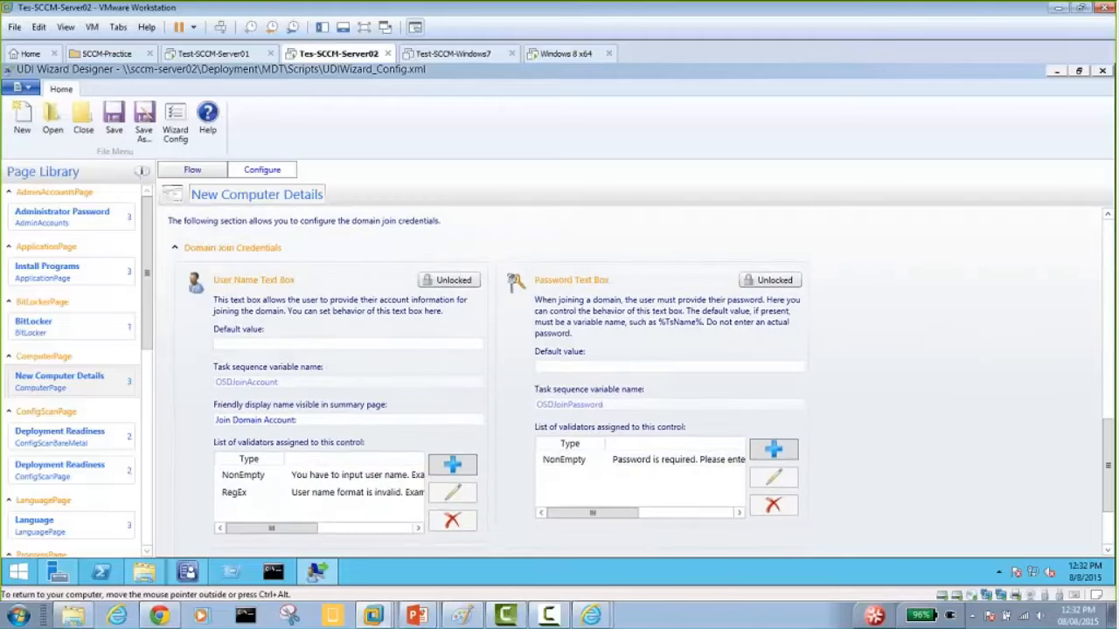
{"action": "left_click", "coordinate": [307, 342]}
{"action": "type", "text": "s"}
{"action": "type", "text": "ccmdomain\\administrator"}
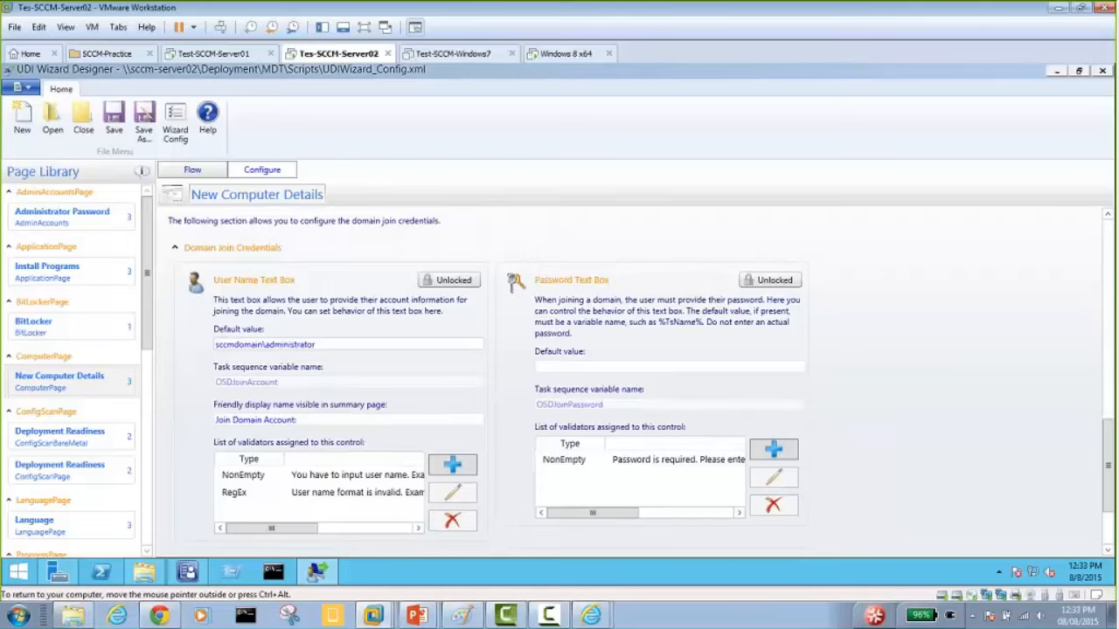
{"action": "left_click_drag", "start_coordinate": [1112, 446], "coordinate": [1113, 337]}
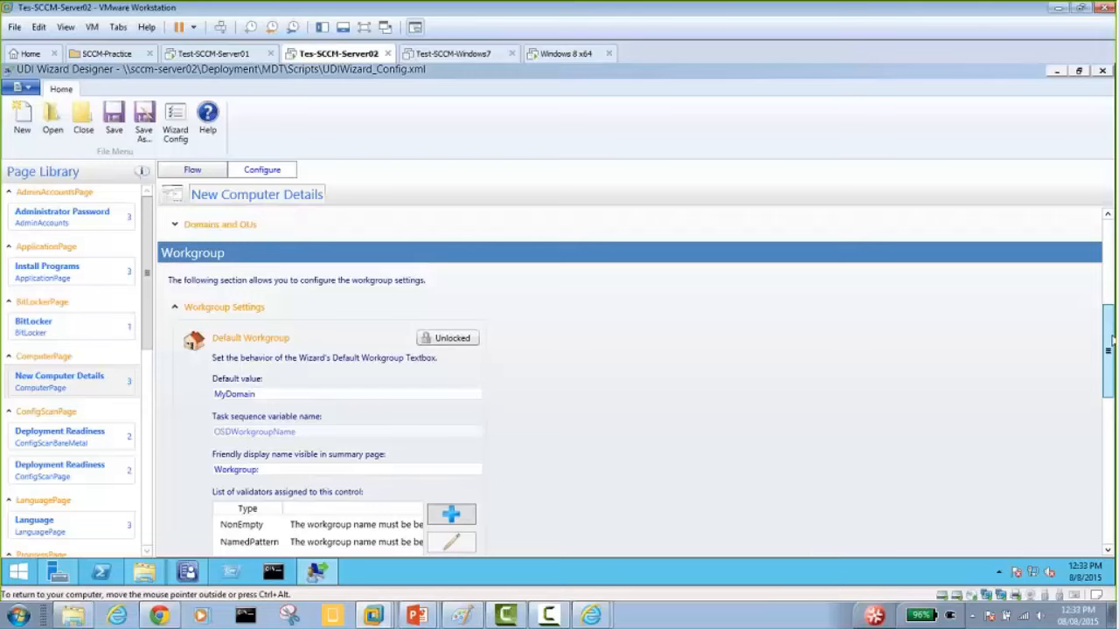
Collapse Workgroup Settings and check the entered default user name value
{"action": "left_click", "coordinate": [176, 311]}
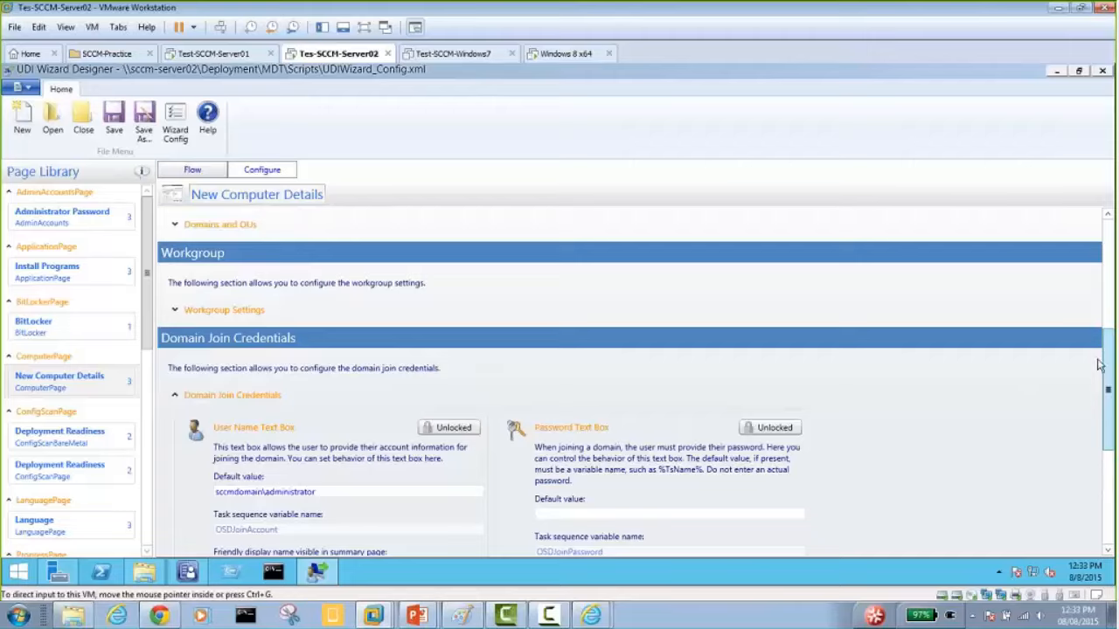
{"action": "left_click_drag", "start_coordinate": [1107, 388], "coordinate": [1111, 434]}
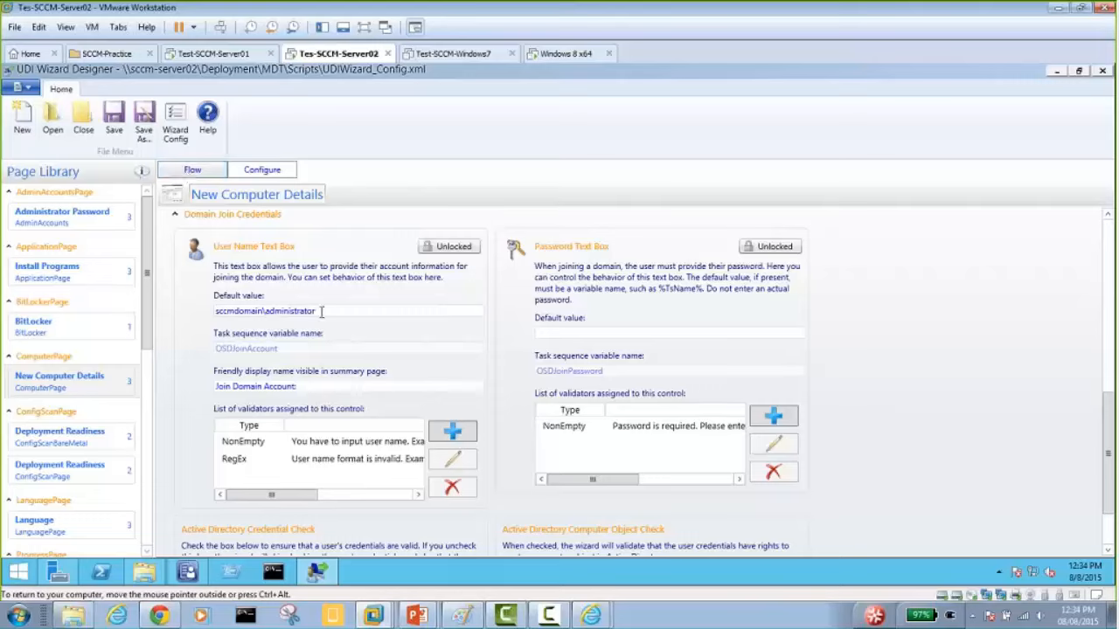
{"action": "left_click_drag", "start_coordinate": [321, 311], "coordinate": [215, 313]}
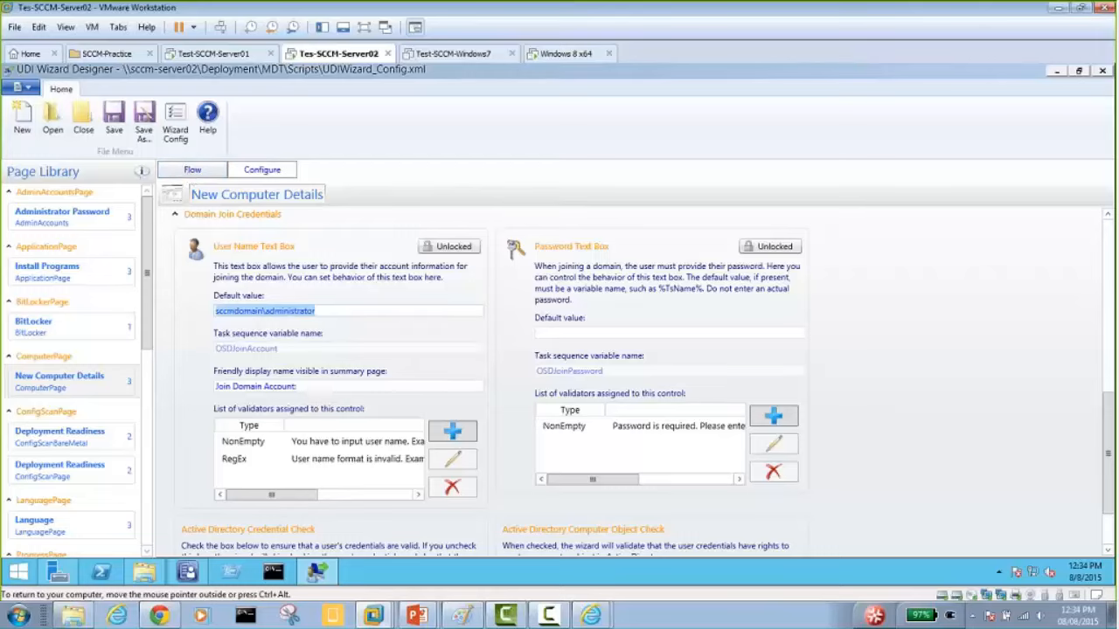
{"action": "left_click", "coordinate": [189, 169]}
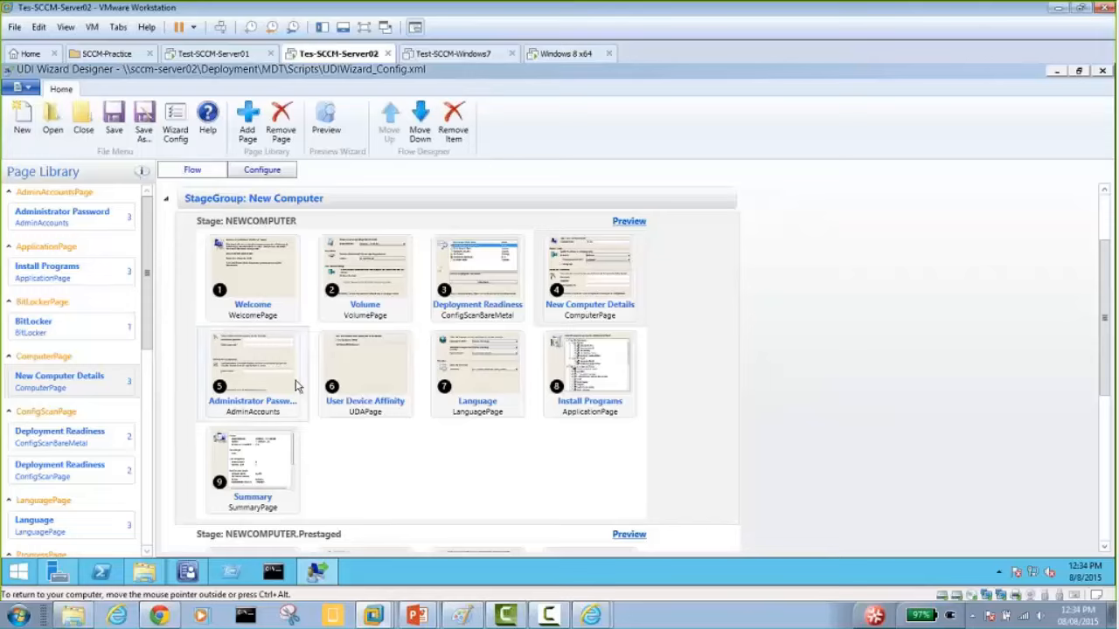
Open the Administrator Password page settings to review them
{"action": "left_click", "coordinate": [233, 377]}
{"action": "left_click", "coordinate": [232, 377]}
{"action": "double_click", "coordinate": [232, 376]}
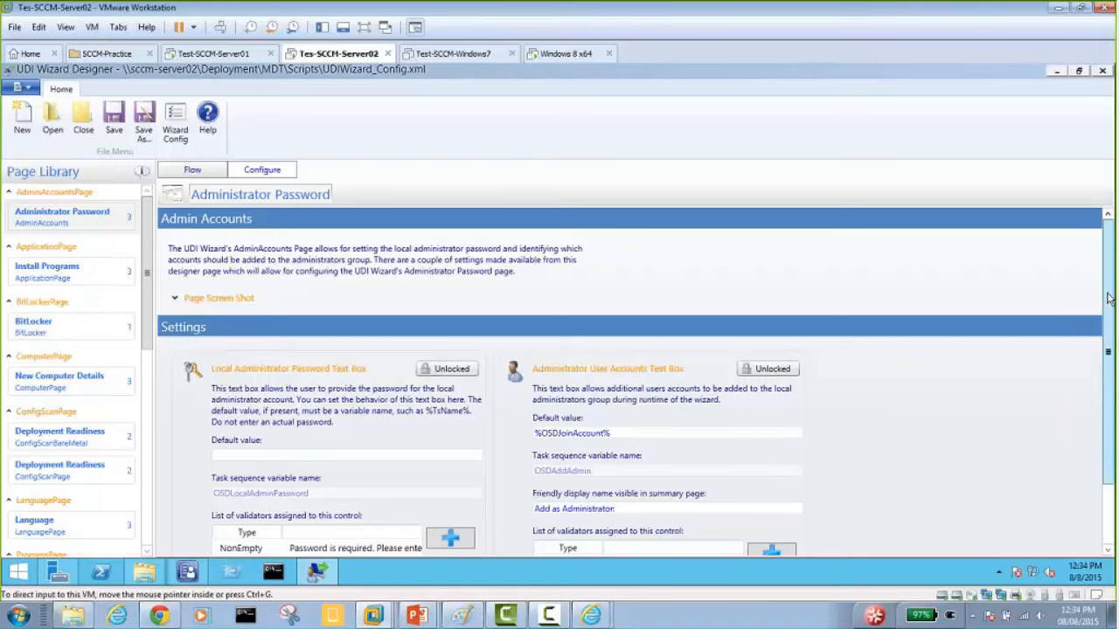
{"action": "mouse_move", "coordinate": [1107, 308]}
{"action": "left_mouse_down"}
{"action": "mouse_move", "coordinate": [1106, 369]}
{"action": "mouse_move", "coordinate": [1107, 308]}
{"action": "left_mouse_up"}
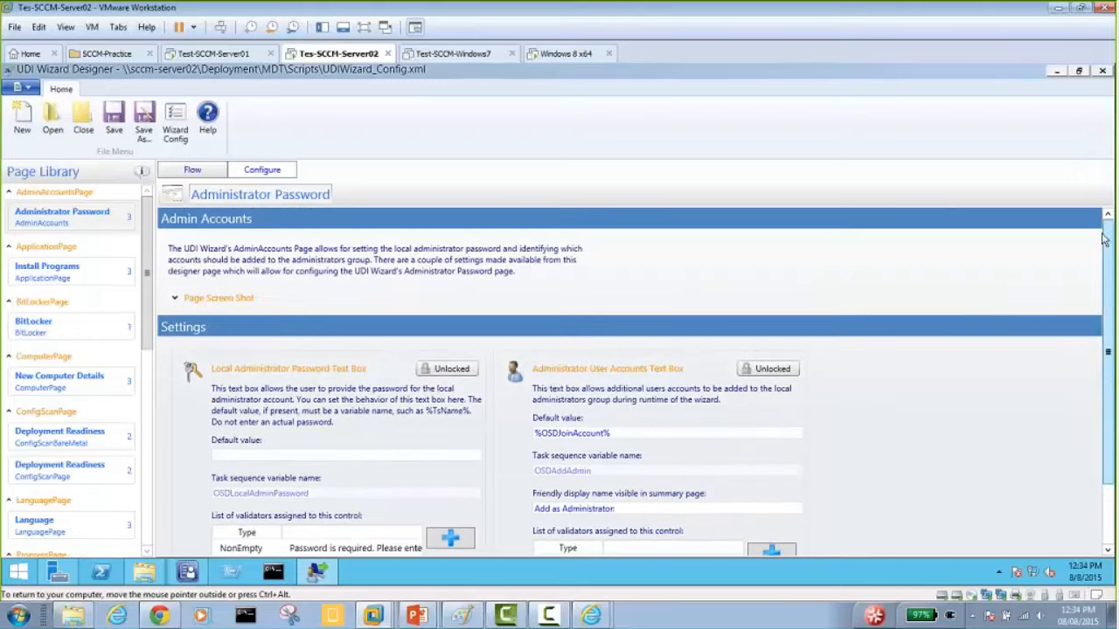
{"action": "left_click", "coordinate": [196, 172]}
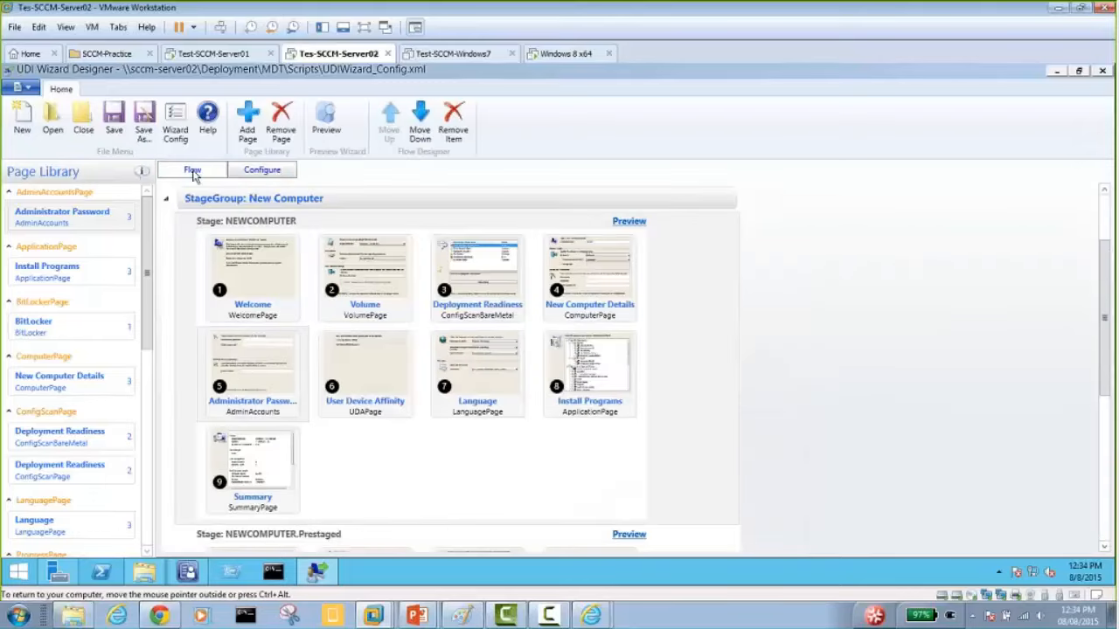
Remove the Administrator Password and User Device Affinity pages from the NEWCOMPUTER stage
{"action": "right_click", "coordinate": [234, 374]}
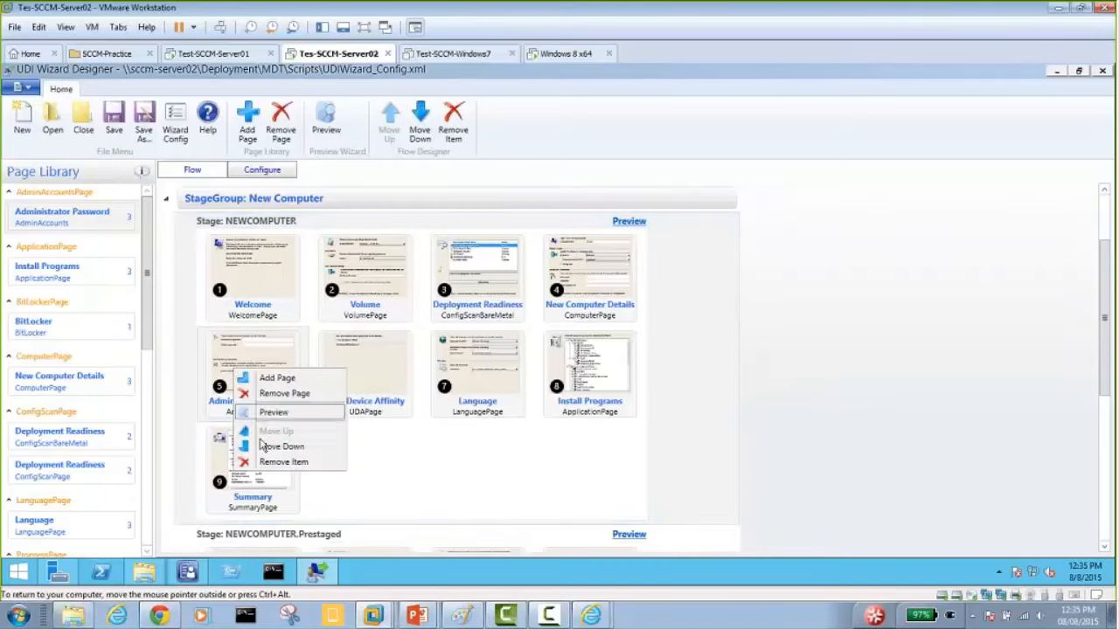
{"action": "left_click", "coordinate": [284, 466]}
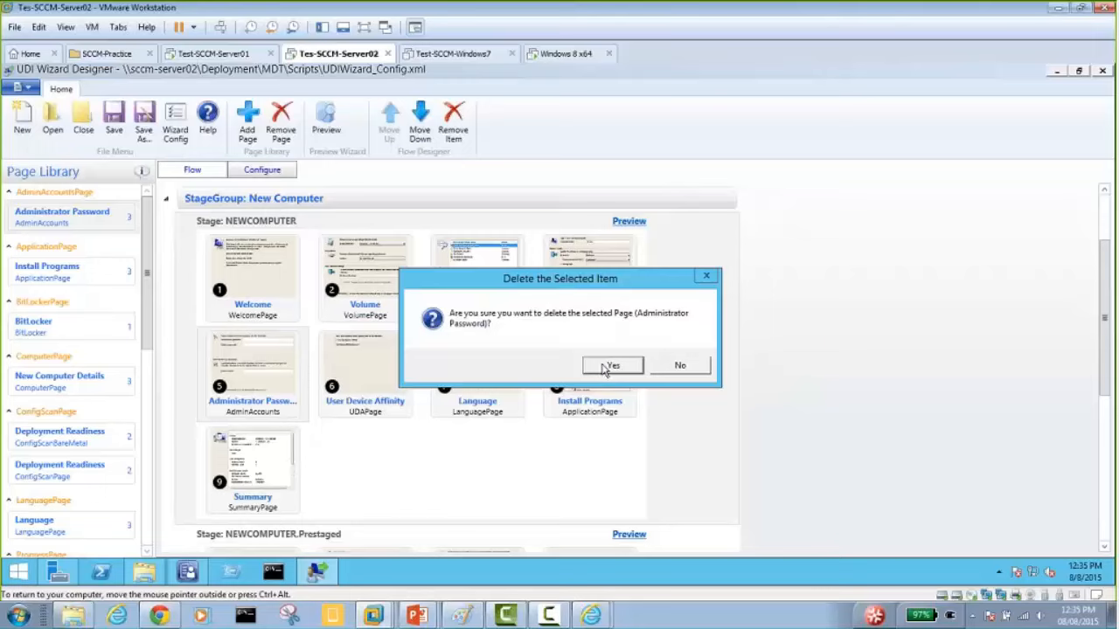
{"action": "left_click", "coordinate": [609, 366]}
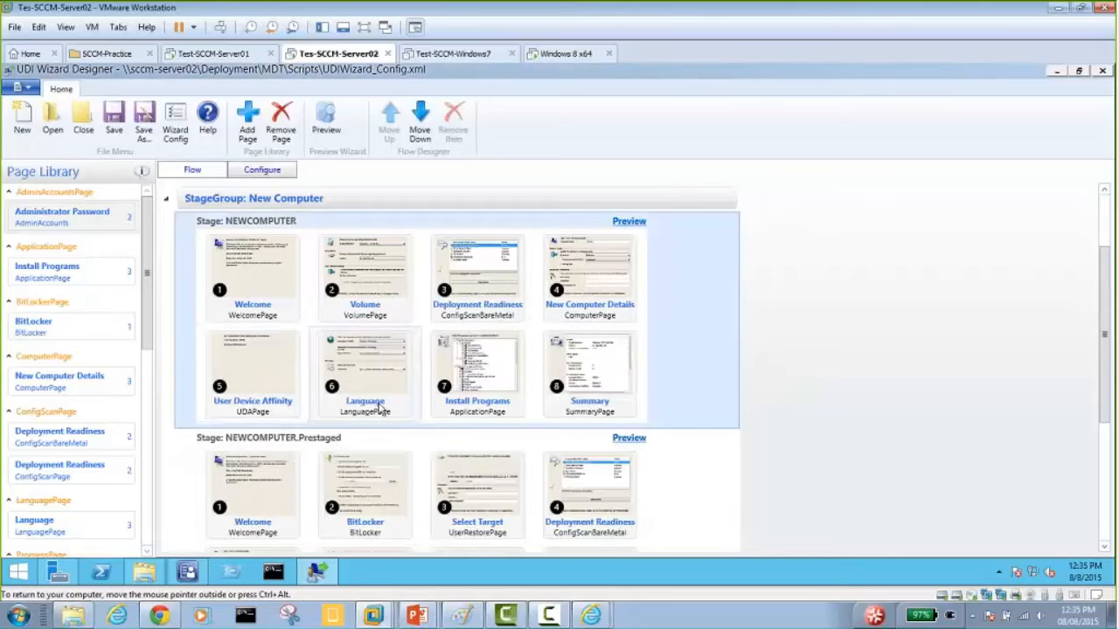
{"action": "right_click", "coordinate": [233, 374]}
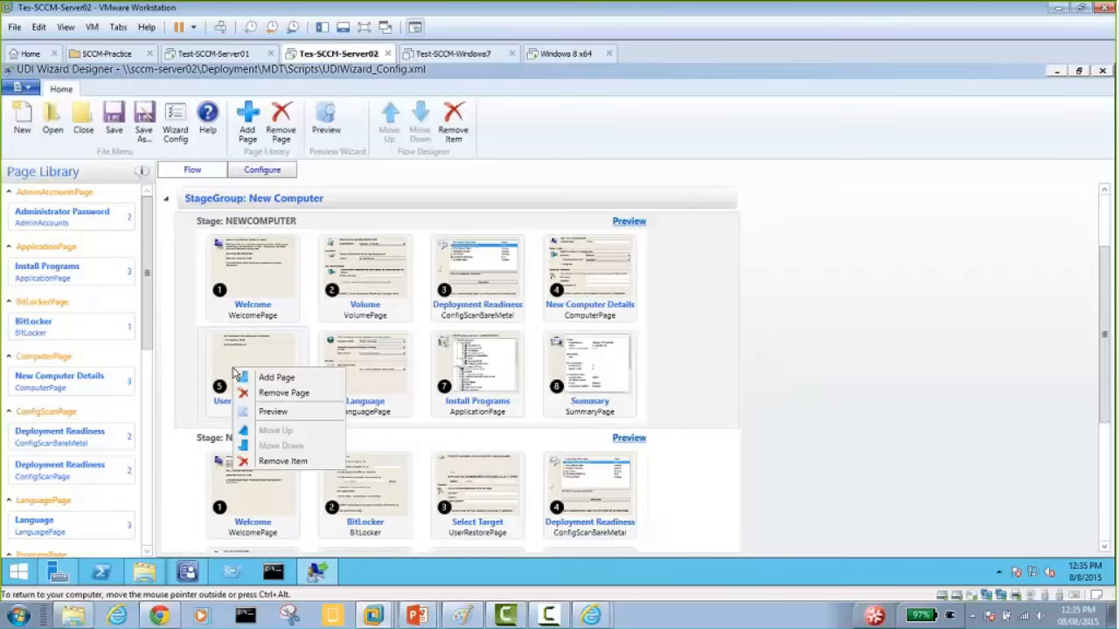
{"action": "left_click", "coordinate": [283, 460]}
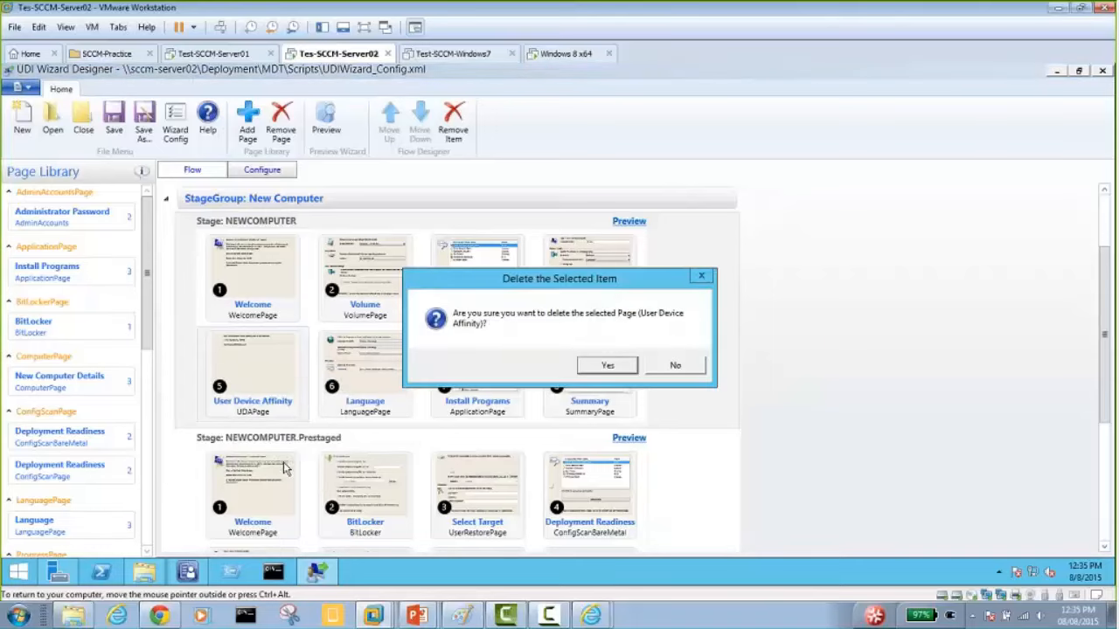
{"action": "left_click", "coordinate": [604, 366]}
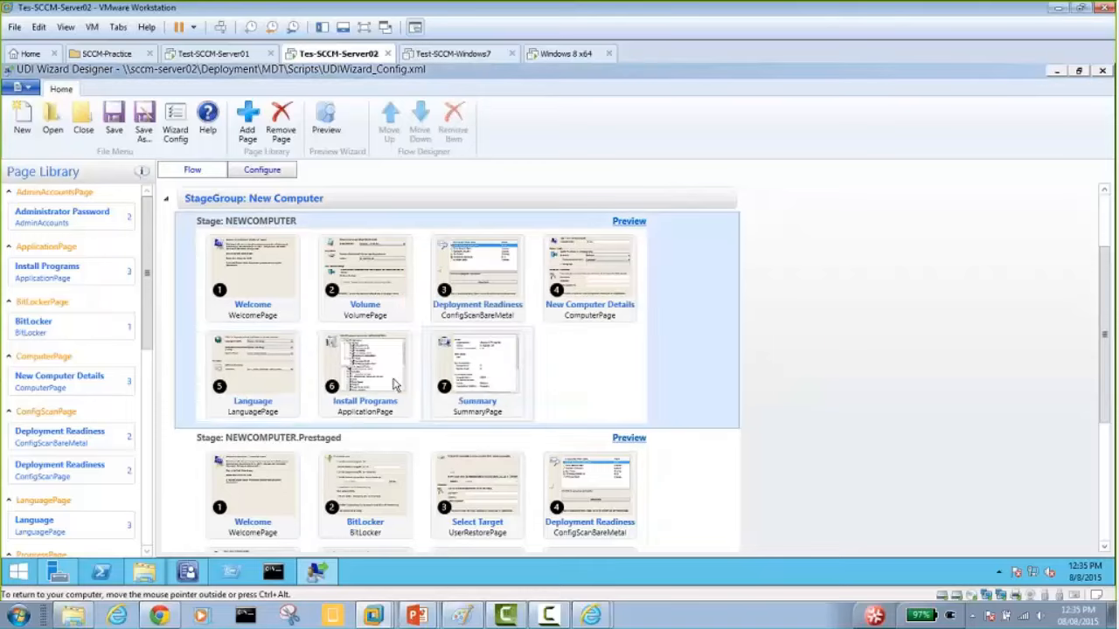
{"action": "double_click", "coordinate": [247, 365]}
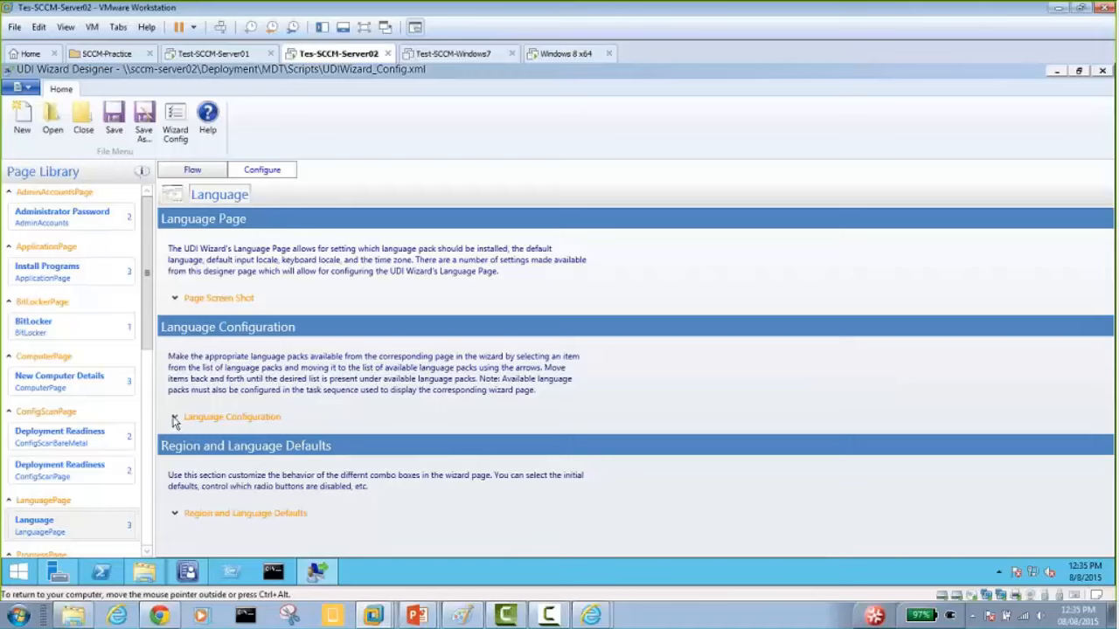
Under Region and Language Defaults, choose (UTC-05:00) Eastern Time (US & Canada) as time zone
{"action": "left_click", "coordinate": [176, 515]}
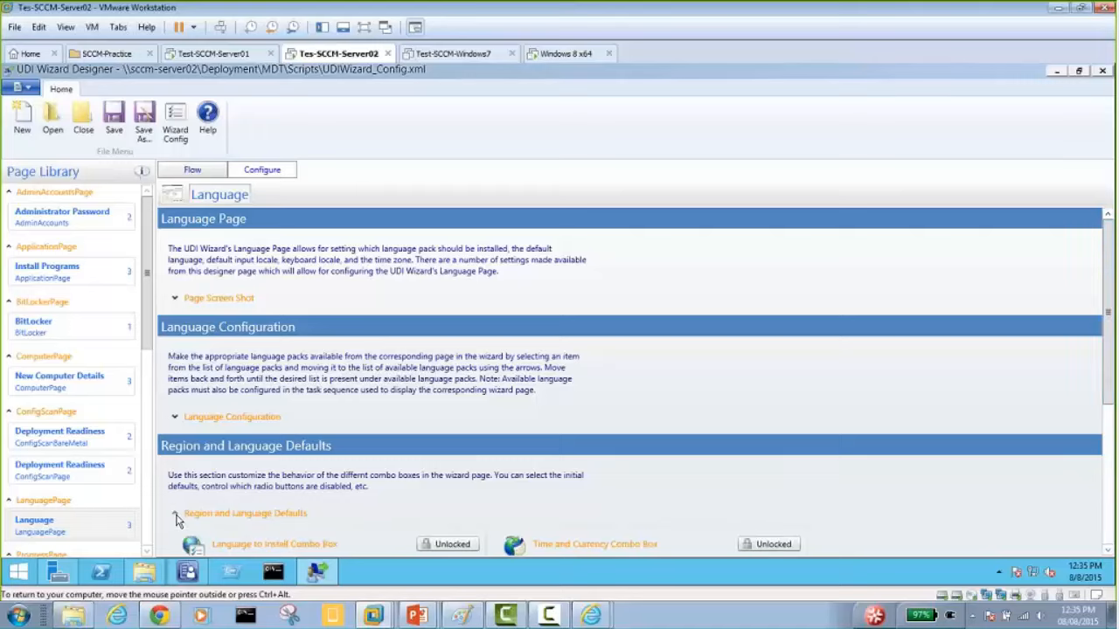
{"action": "scroll", "coordinate": [1108, 367], "scroll_direction": "down", "scroll_amount": 5}
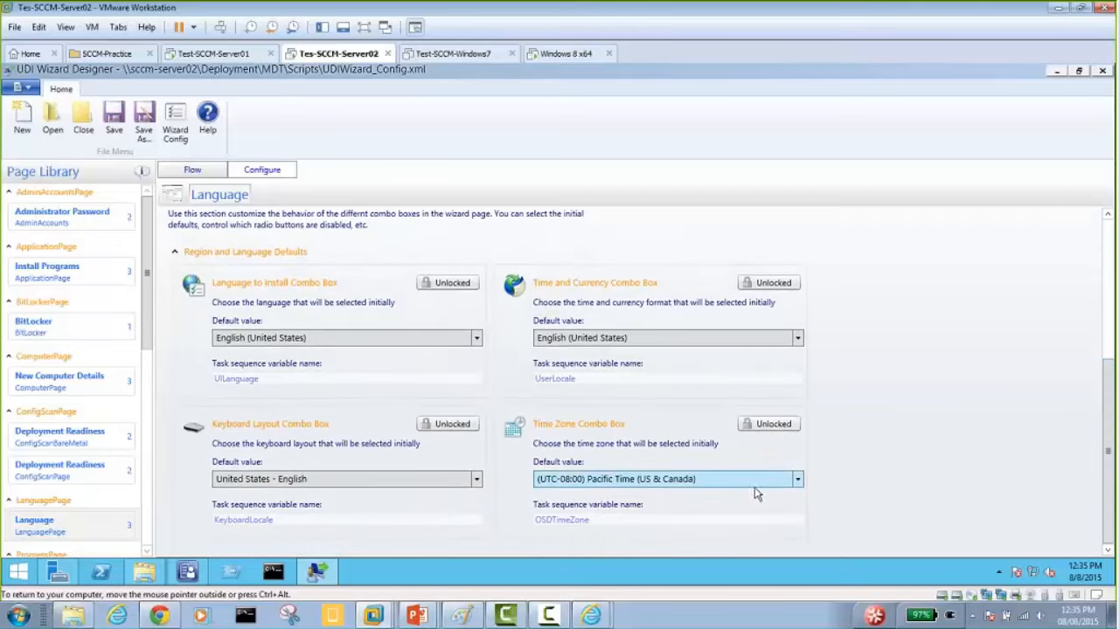
{"action": "left_click", "coordinate": [639, 485]}
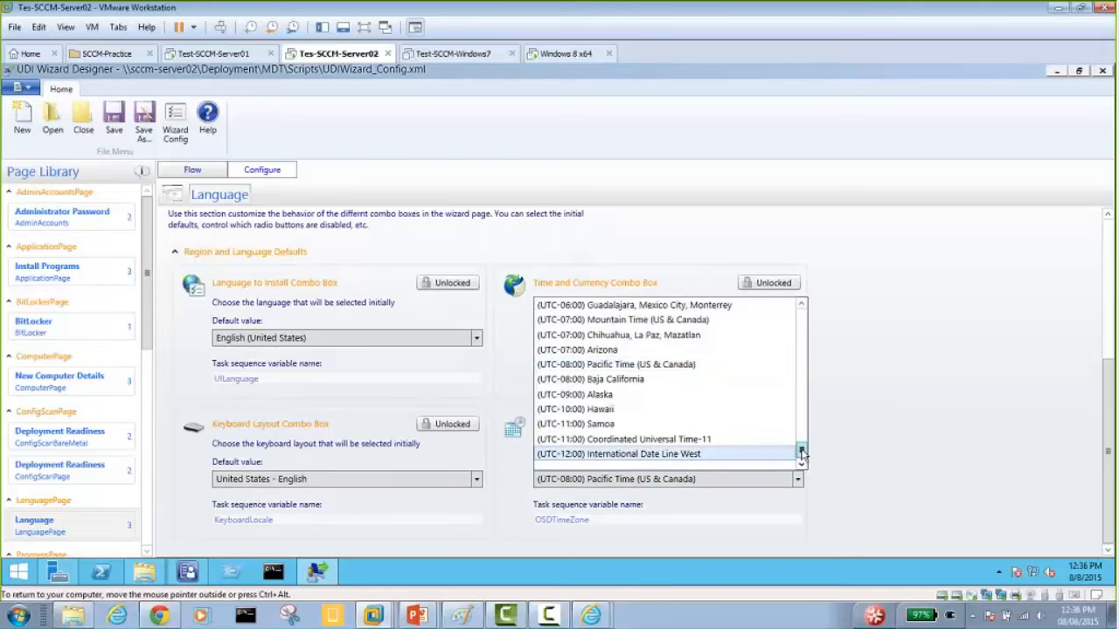
{"action": "mouse_move", "coordinate": [802, 452]}
{"action": "left_mouse_down"}
{"action": "mouse_move", "coordinate": [796, 316]}
{"action": "mouse_move", "coordinate": [801, 432]}
{"action": "left_mouse_up"}
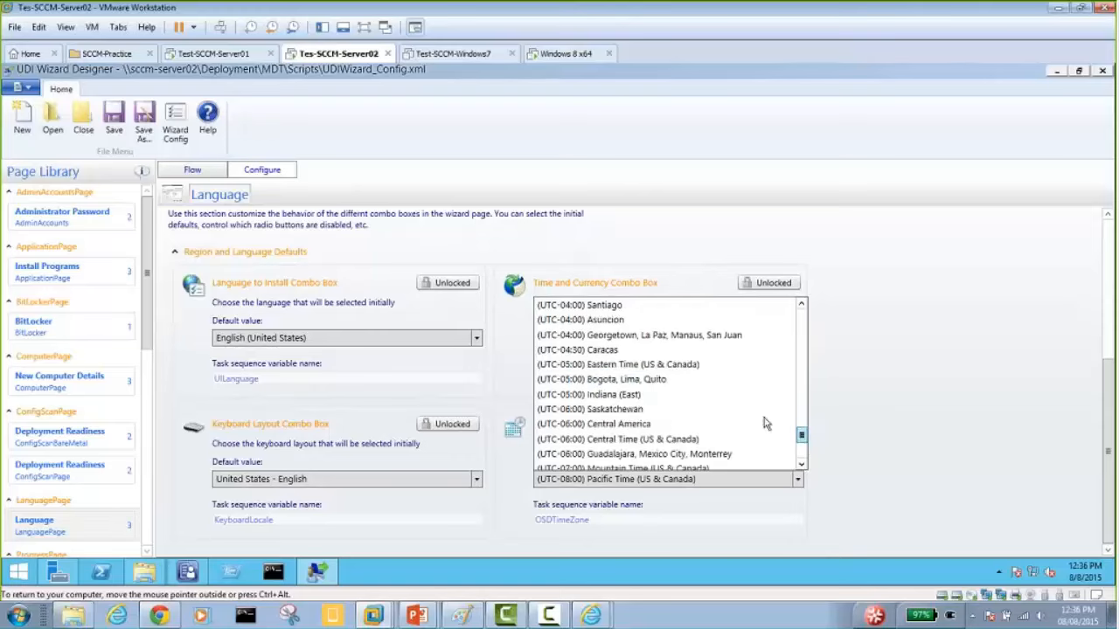
{"action": "left_click", "coordinate": [663, 365]}
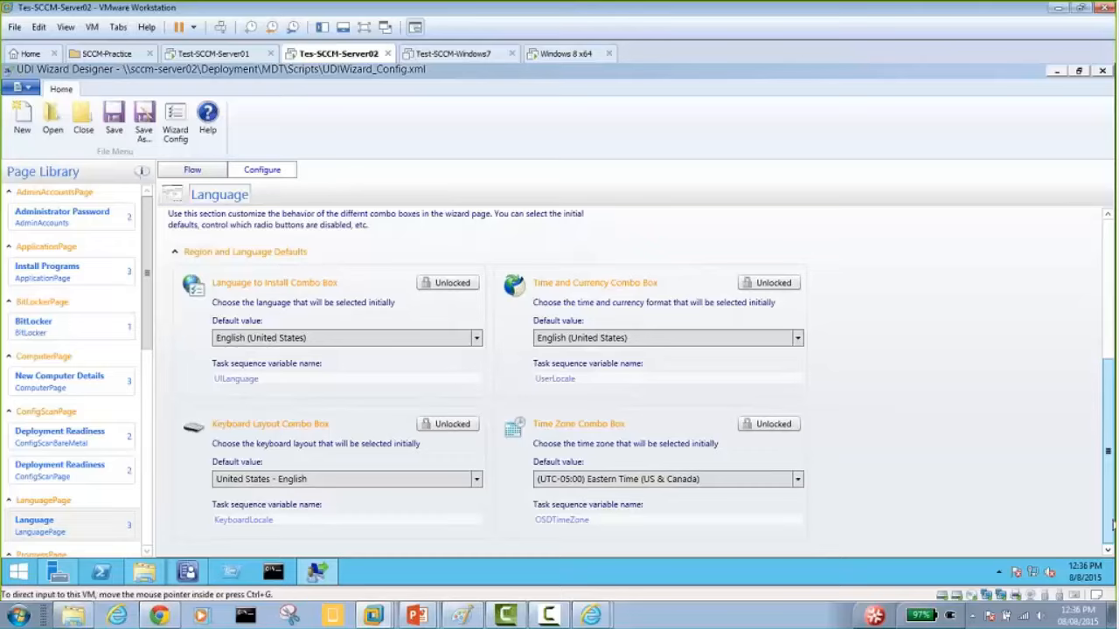
{"action": "left_click_drag", "start_coordinate": [1110, 522], "coordinate": [1110, 306]}
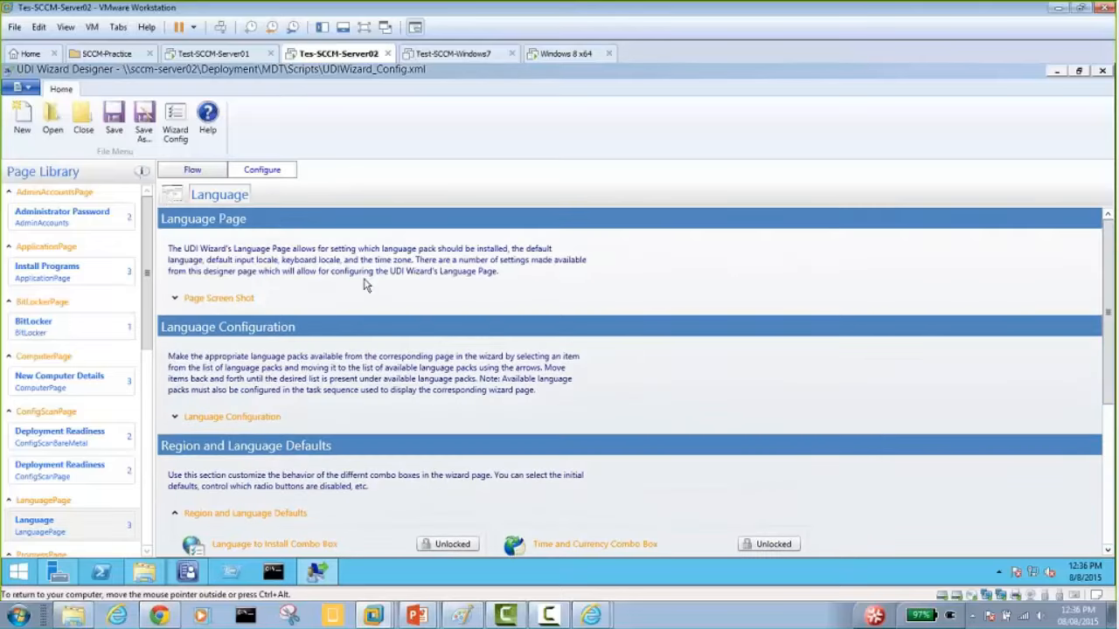
Open the Install Programs page and delete the Sample Application entry from General Software
{"action": "left_click", "coordinate": [179, 174]}
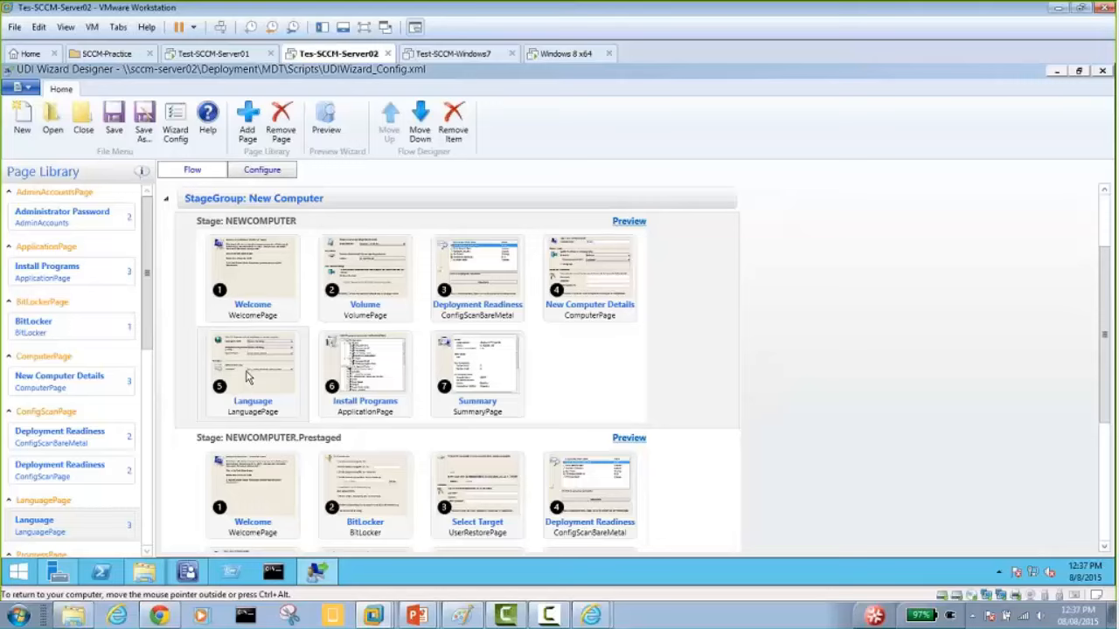
{"action": "double_click", "coordinate": [361, 378]}
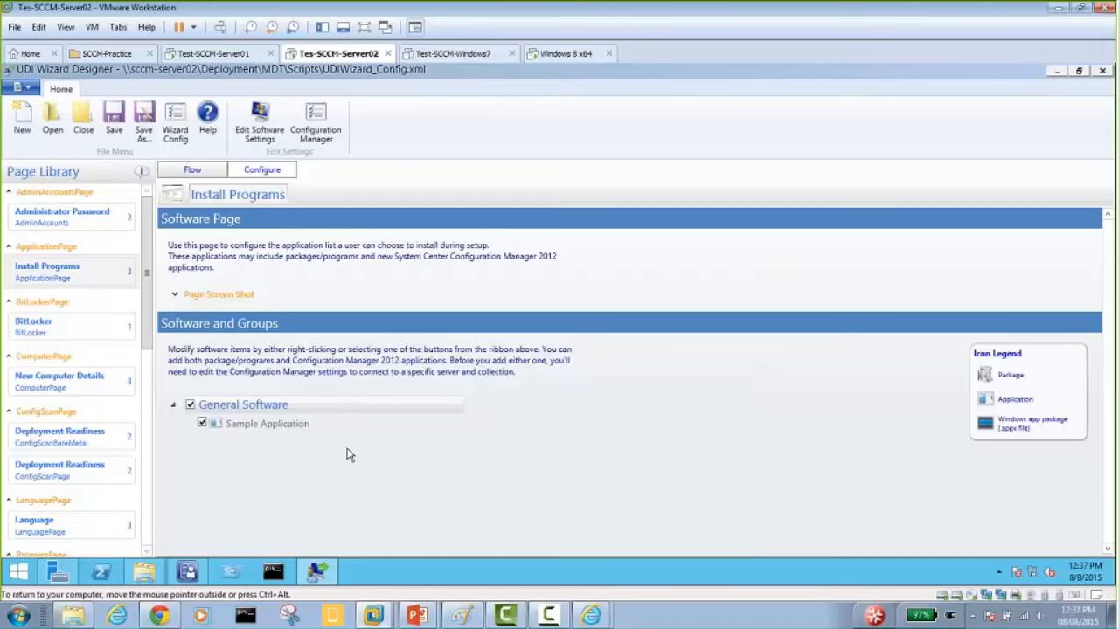
{"action": "right_click", "coordinate": [266, 426]}
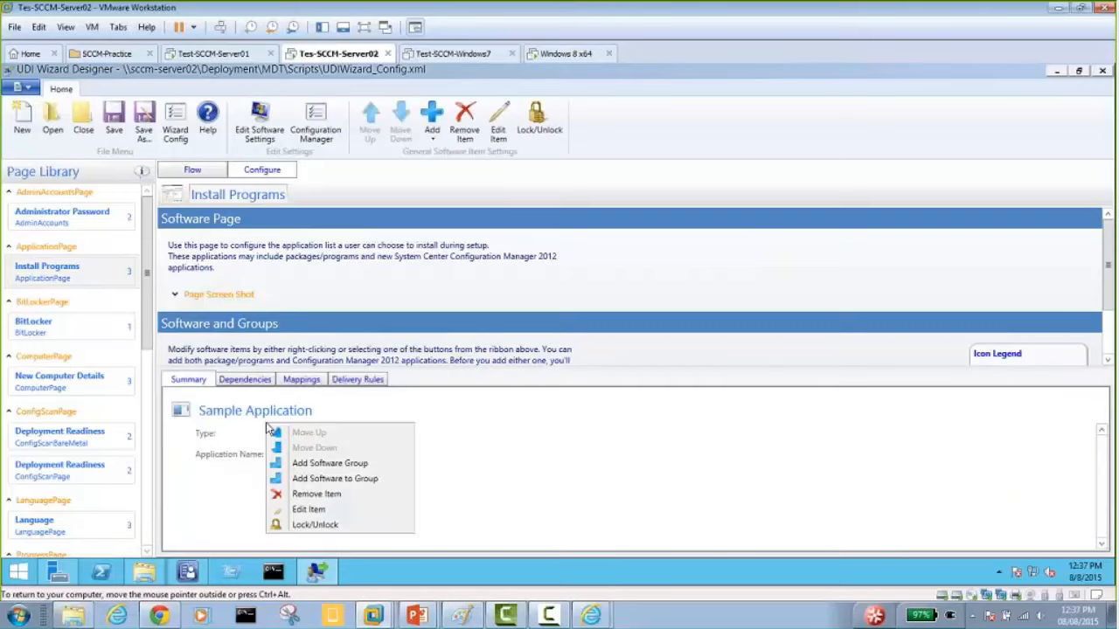
{"action": "left_click", "coordinate": [276, 495]}
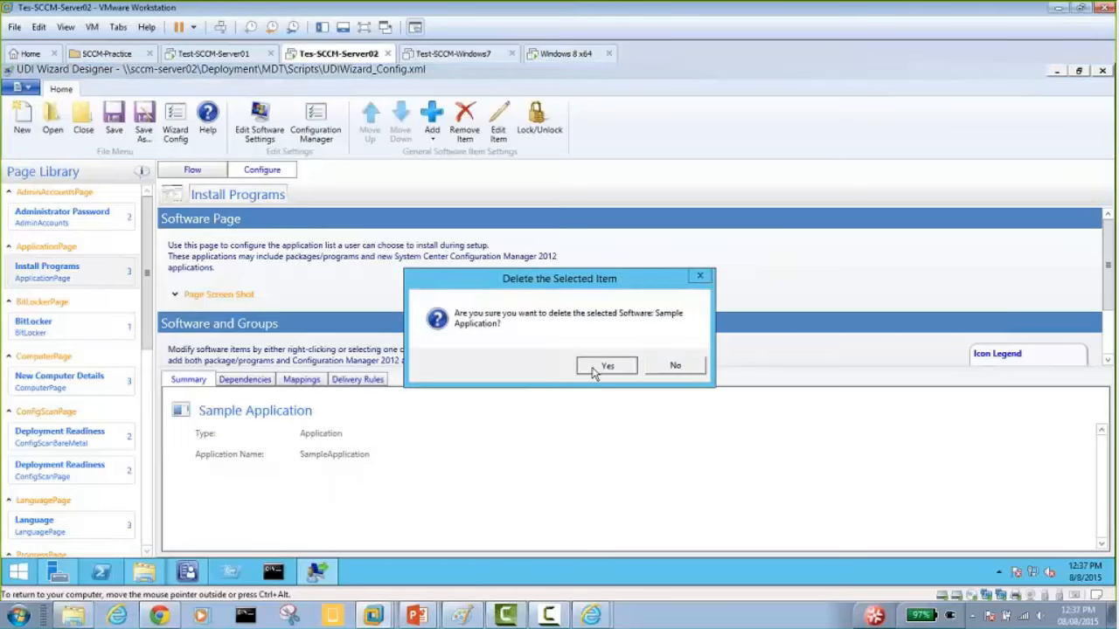
{"action": "left_click", "coordinate": [607, 367]}
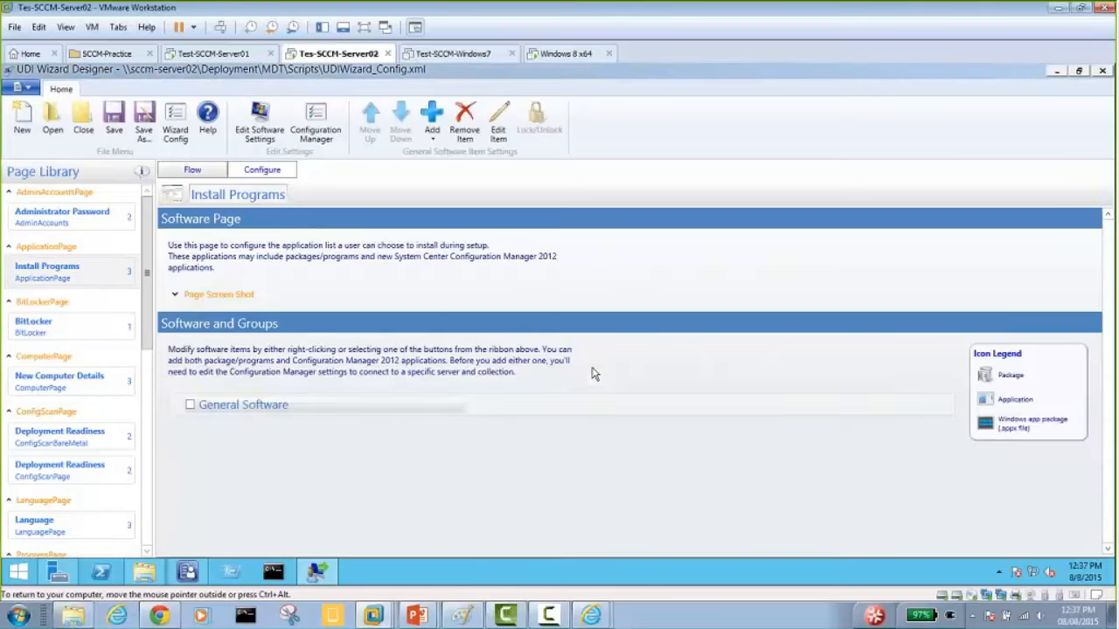
{"action": "right_click", "coordinate": [236, 410]}
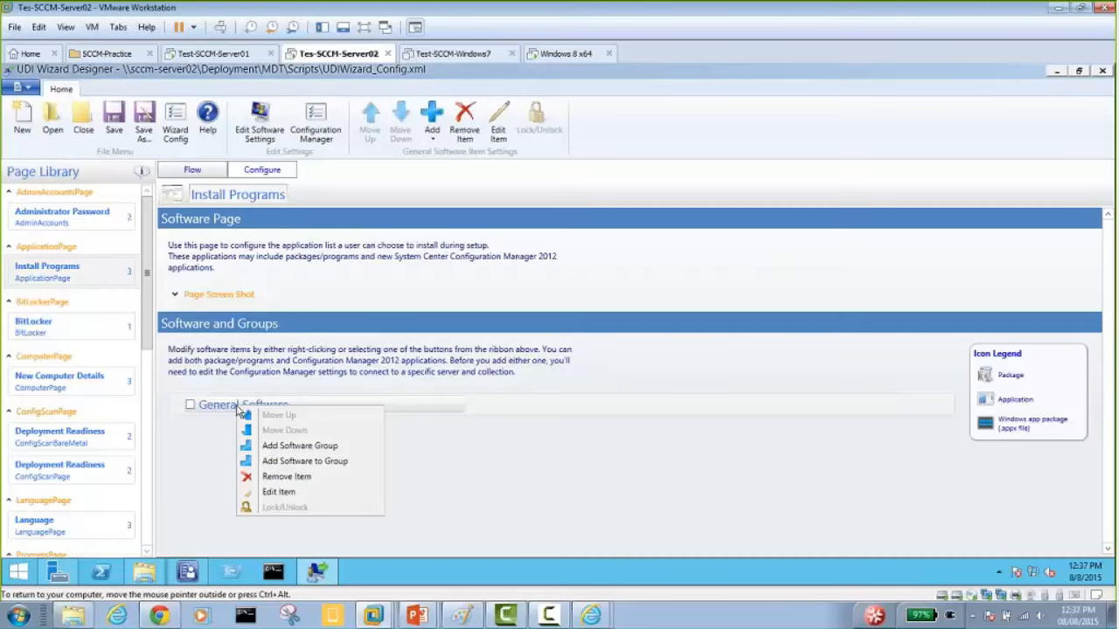
Abandon a new software group, then open and cancel the Add Software To Group wizard for General Software
{"action": "left_click", "coordinate": [298, 448]}
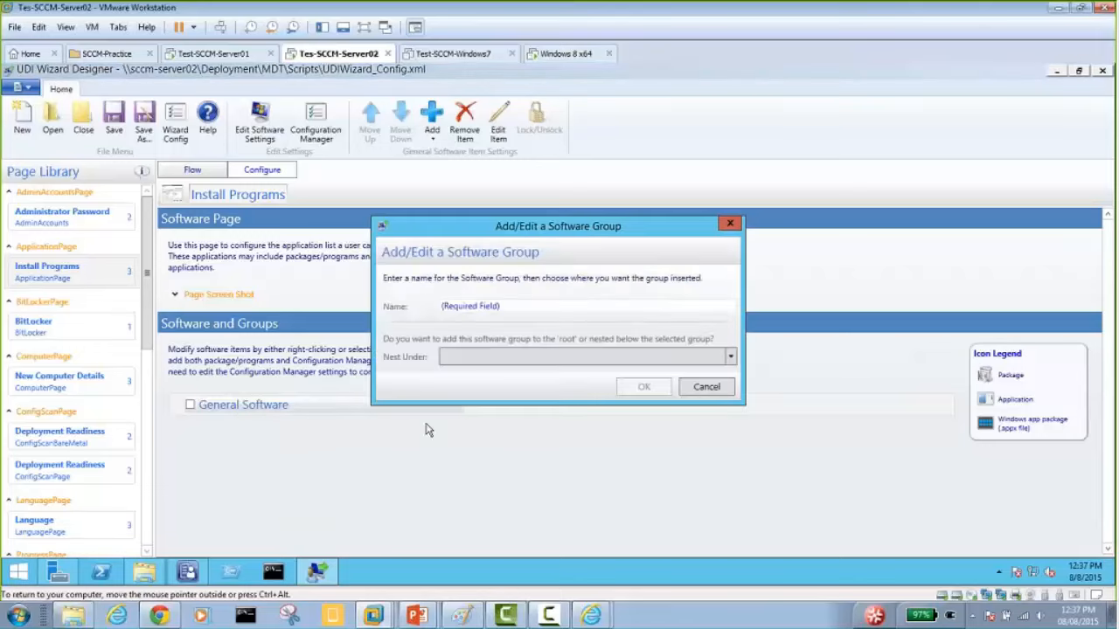
{"action": "left_click", "coordinate": [704, 388]}
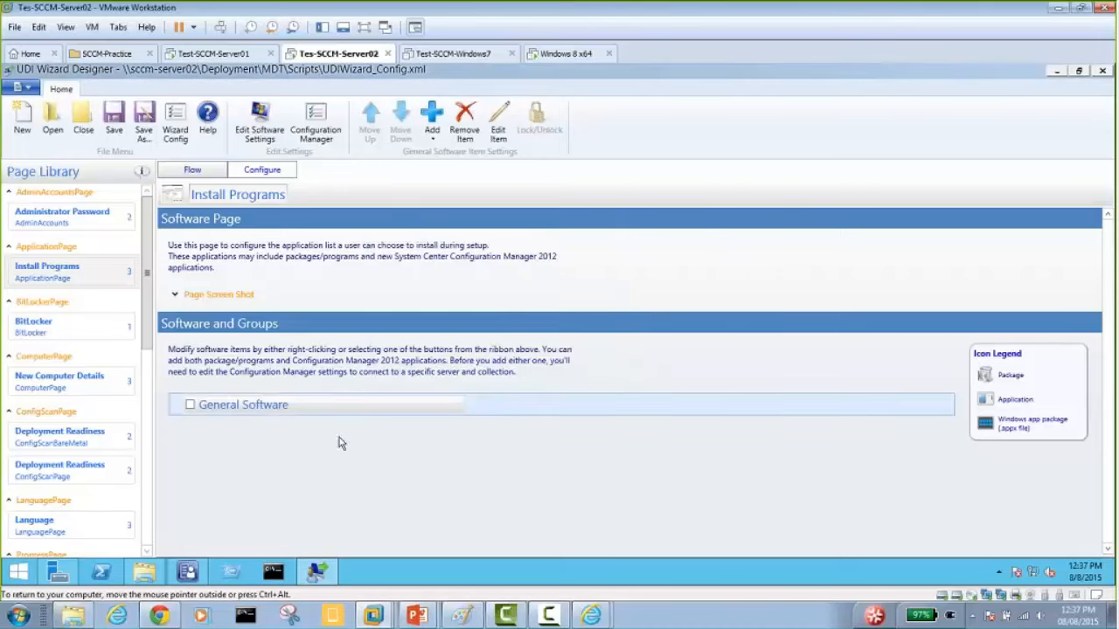
{"action": "right_click", "coordinate": [269, 409]}
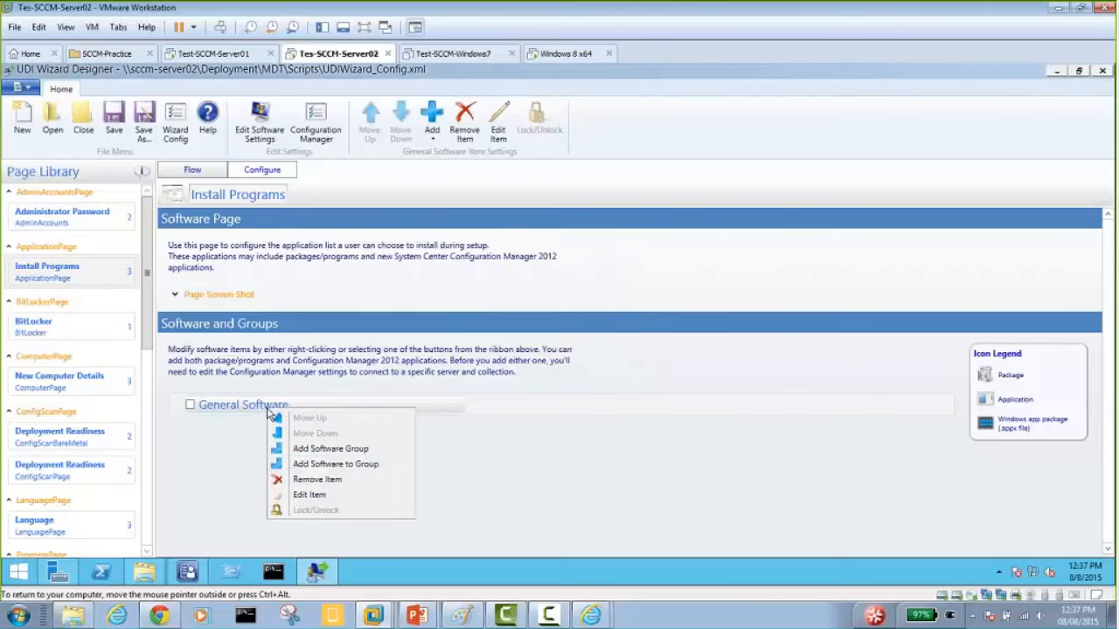
{"action": "left_click", "coordinate": [348, 469]}
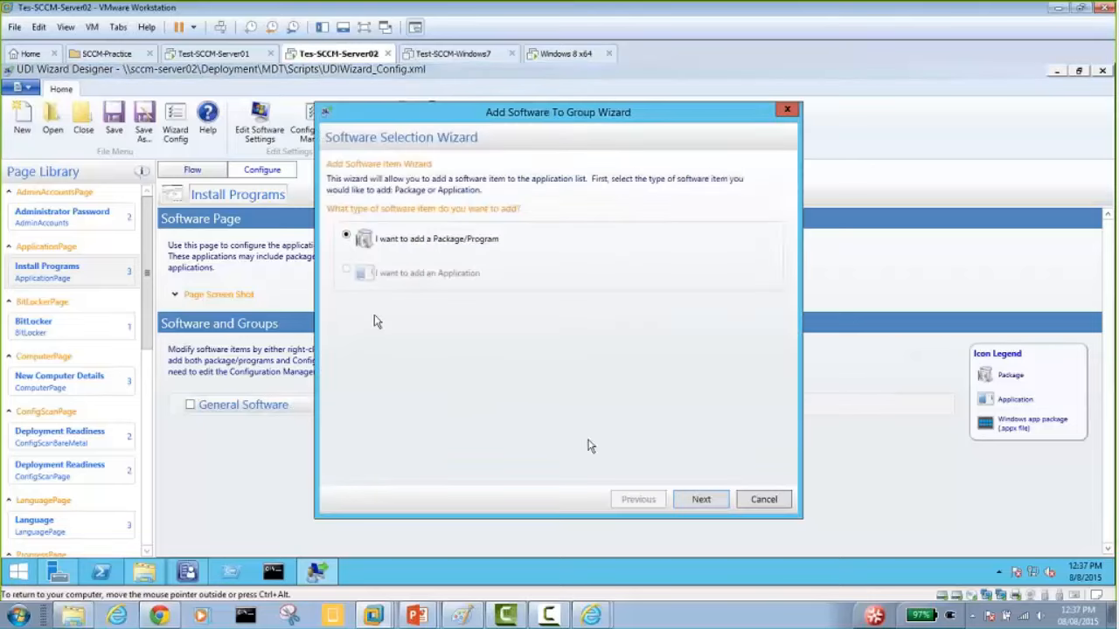
{"action": "left_click", "coordinate": [702, 500]}
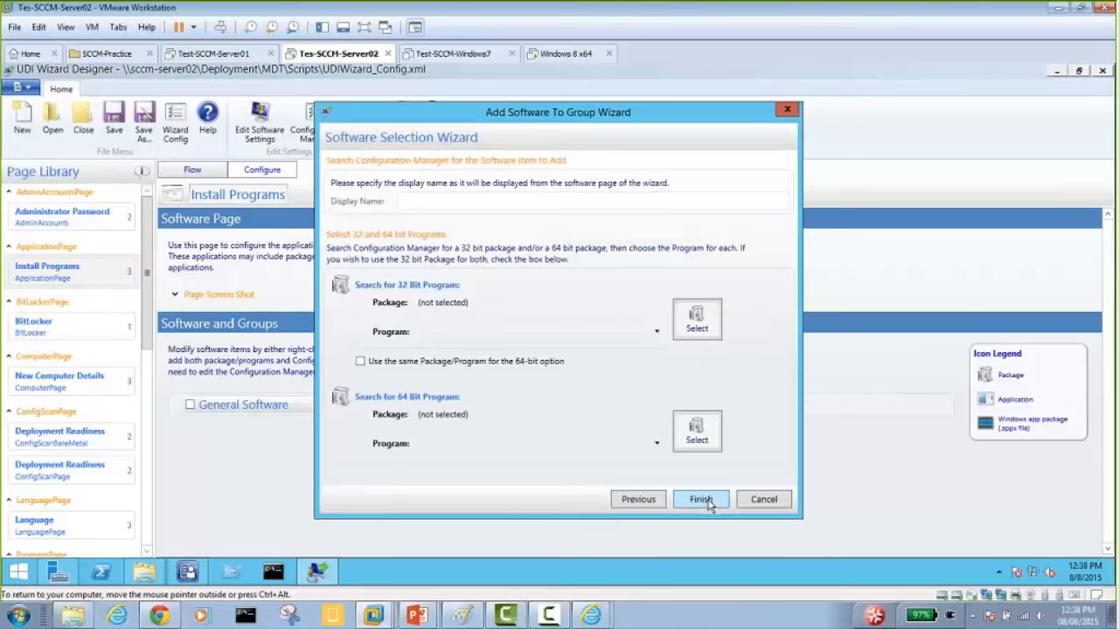
{"action": "left_click", "coordinate": [639, 500]}
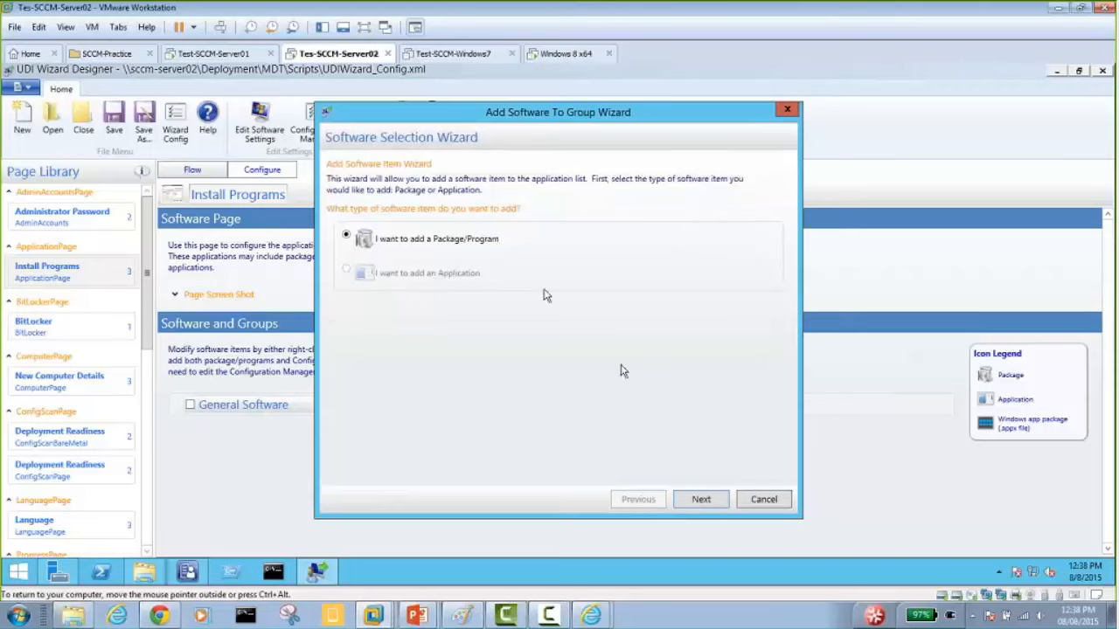
{"action": "left_click", "coordinate": [763, 500]}
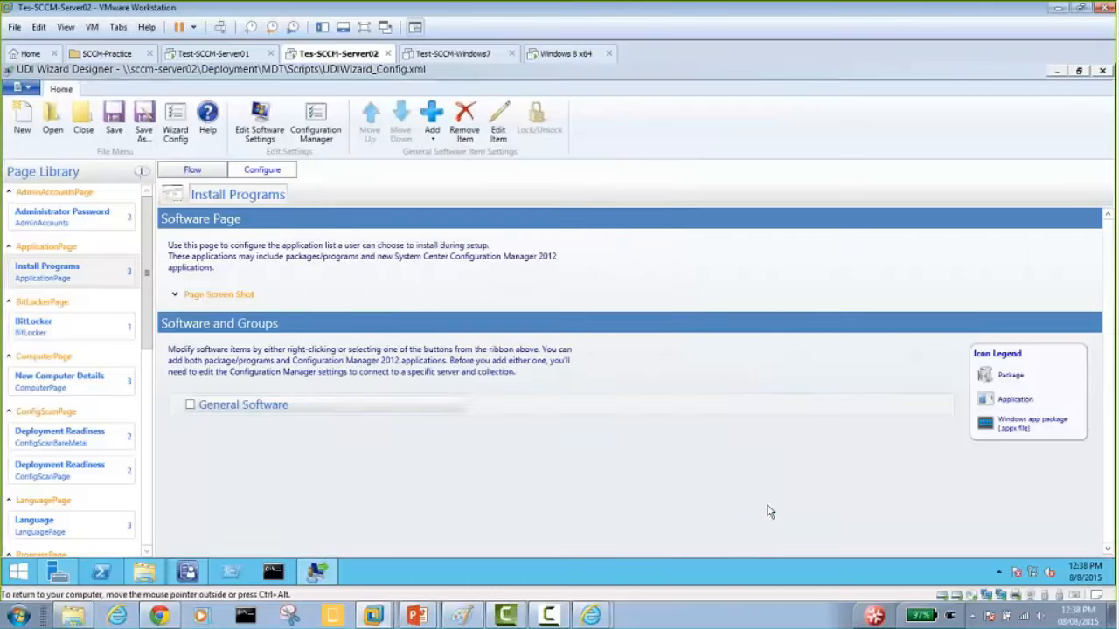
Reopen the add-software wizard and try a package search for the 32-bit program, dismissing the error
{"action": "right_click", "coordinate": [268, 410]}
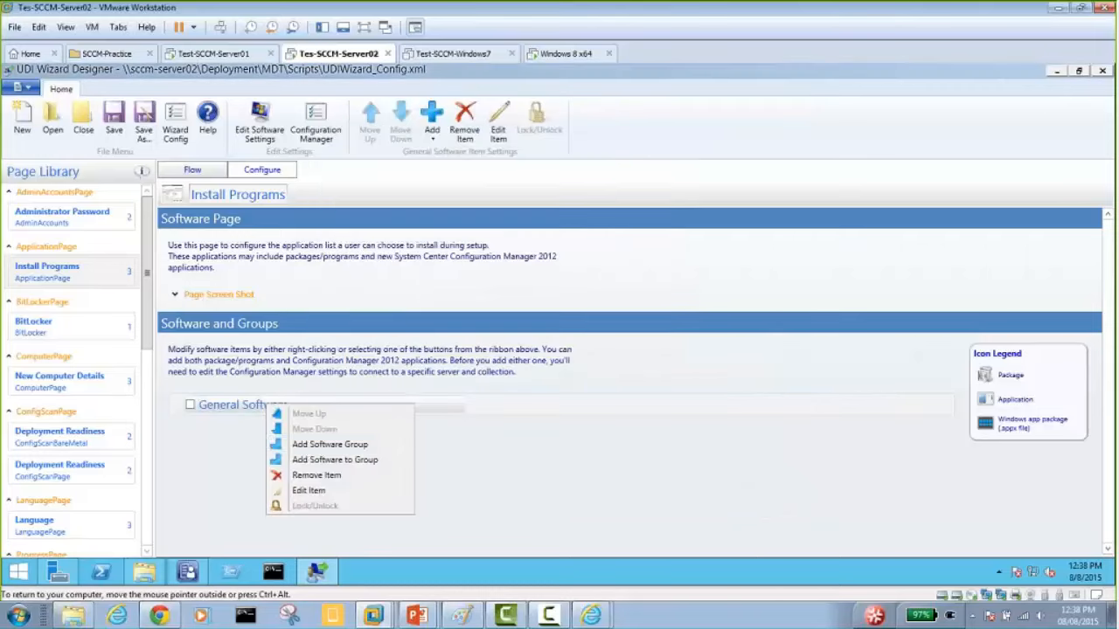
{"action": "left_click", "coordinate": [344, 462]}
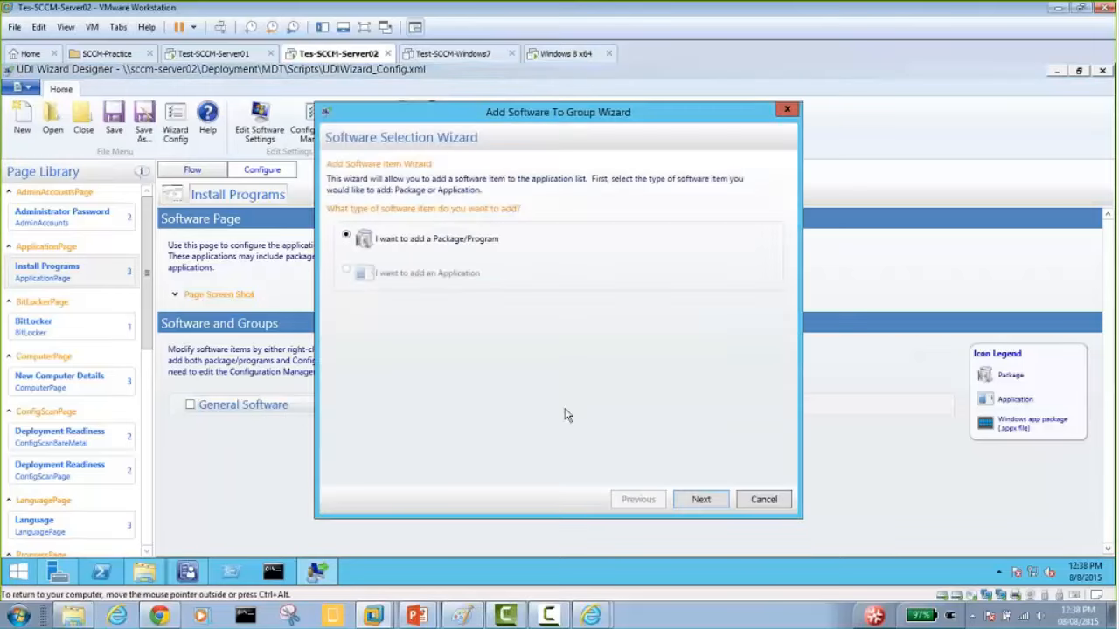
{"action": "left_click", "coordinate": [701, 499]}
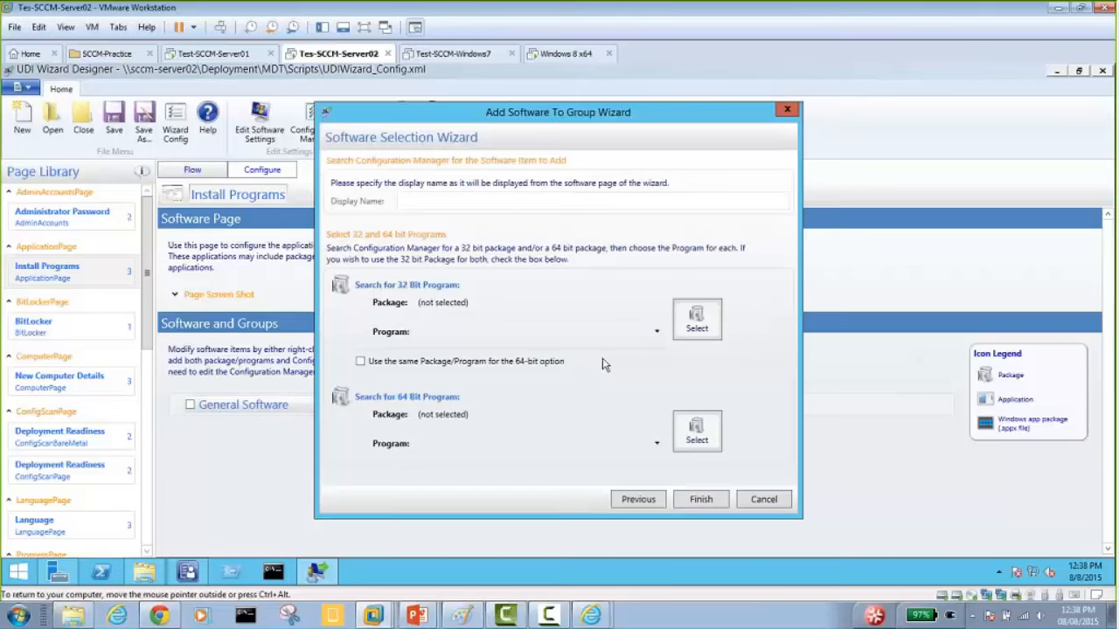
{"action": "left_click", "coordinate": [698, 322]}
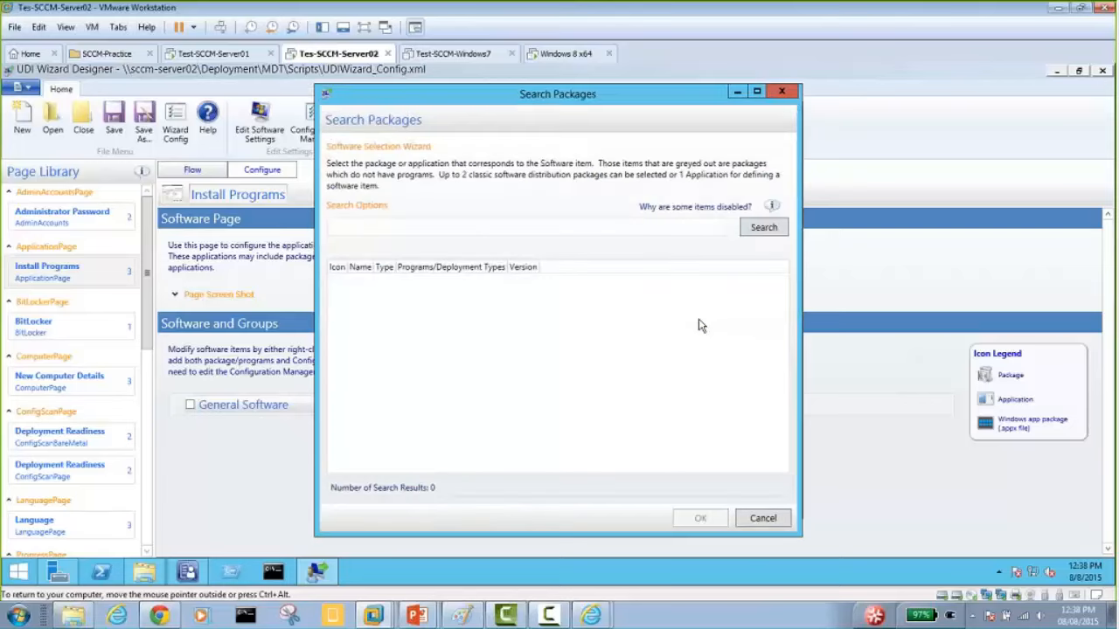
{"action": "left_click", "coordinate": [763, 229]}
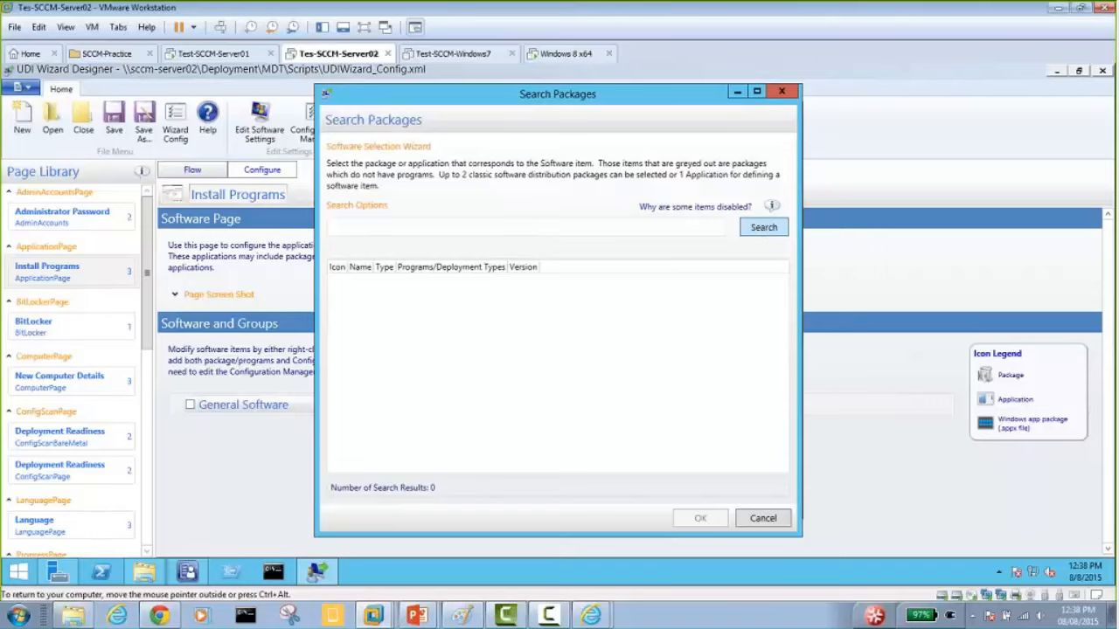
{"action": "left_click", "coordinate": [661, 373]}
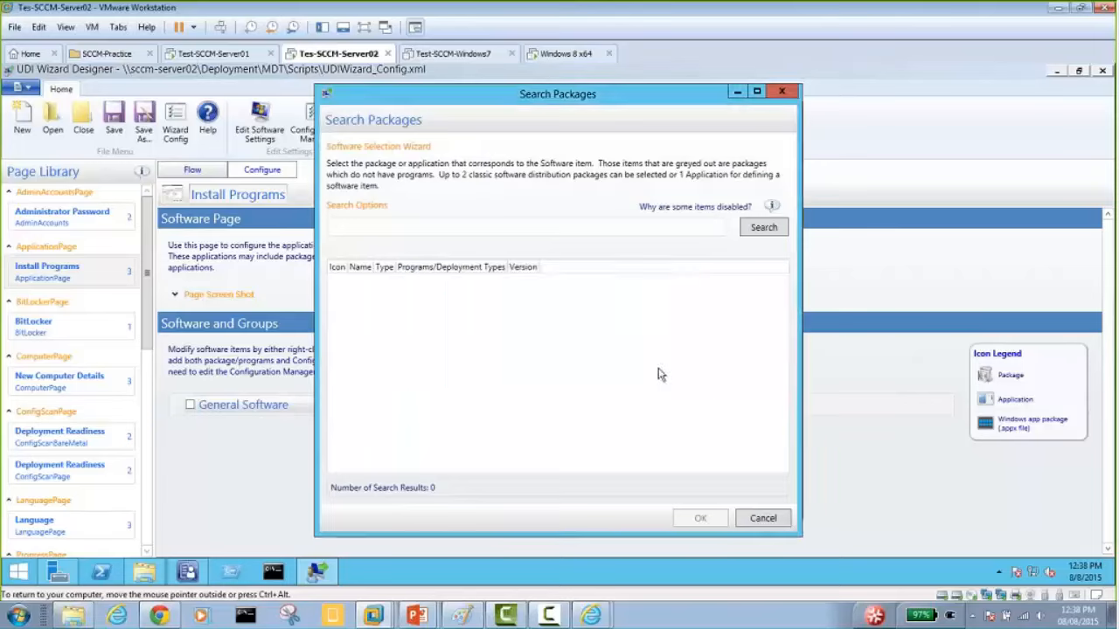
{"action": "left_click", "coordinate": [759, 519]}
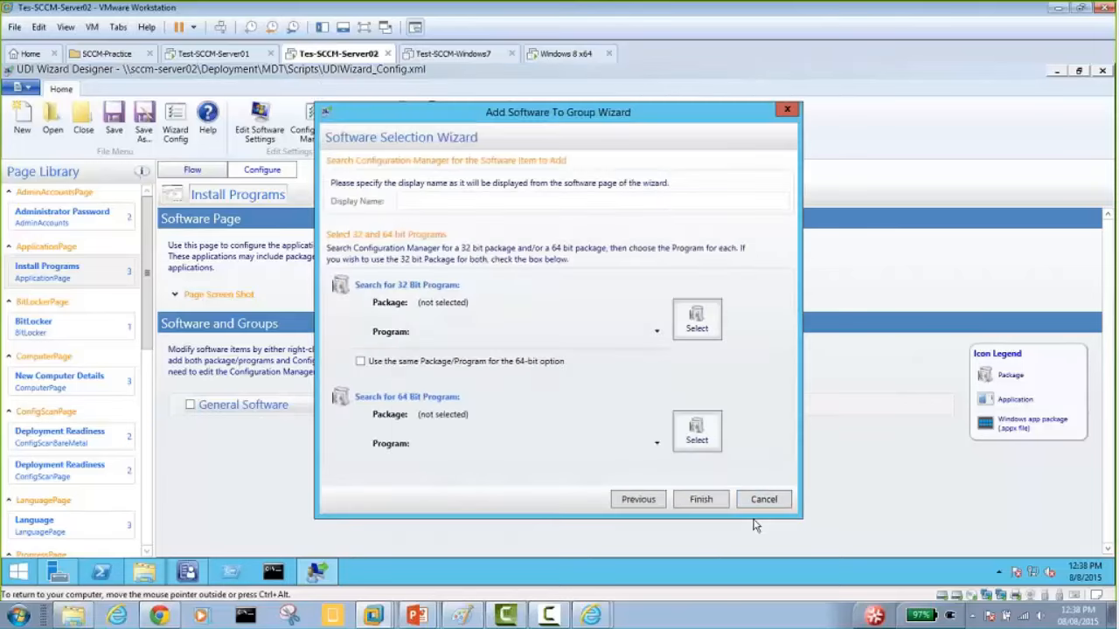
Try selecting a 64-bit package and program, find none, and cancel the wizard
{"action": "left_click", "coordinate": [698, 441]}
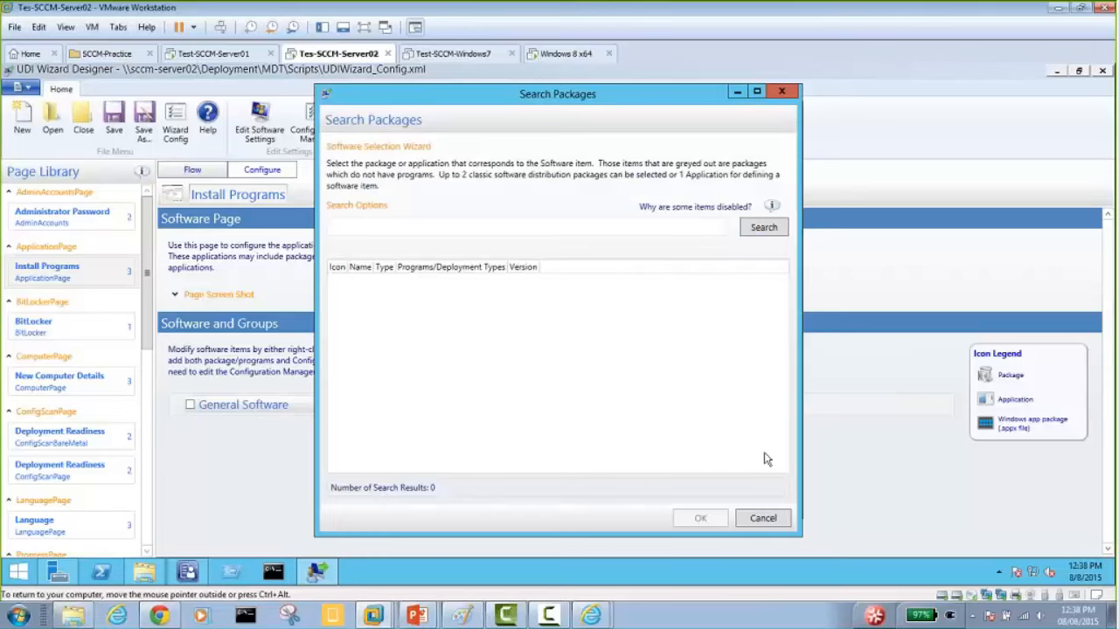
{"action": "left_click", "coordinate": [762, 518]}
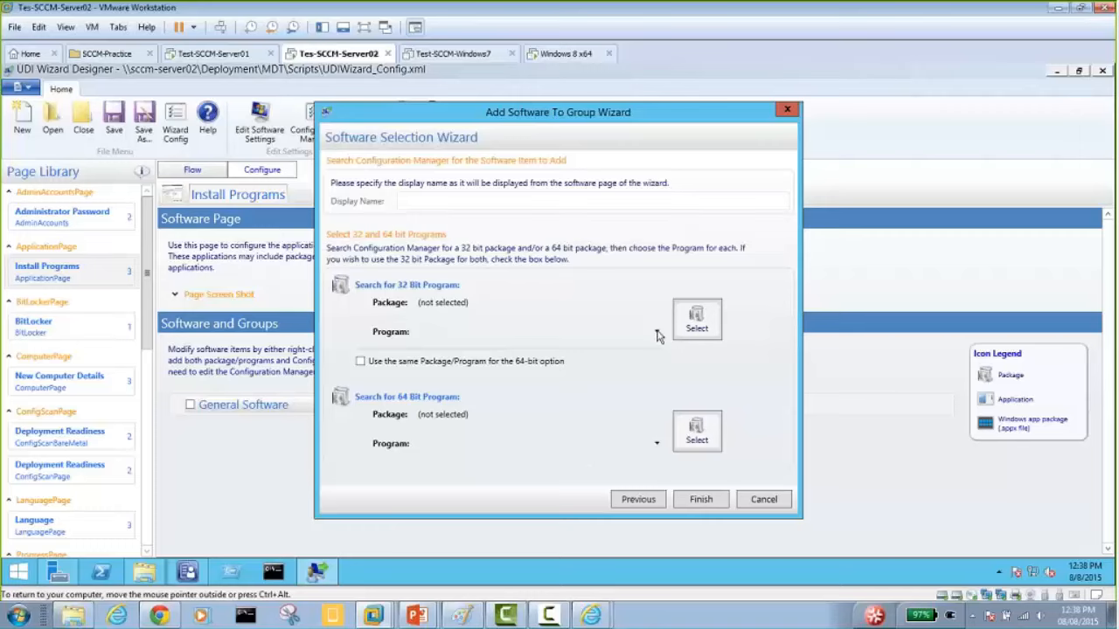
{"action": "left_click", "coordinate": [658, 444]}
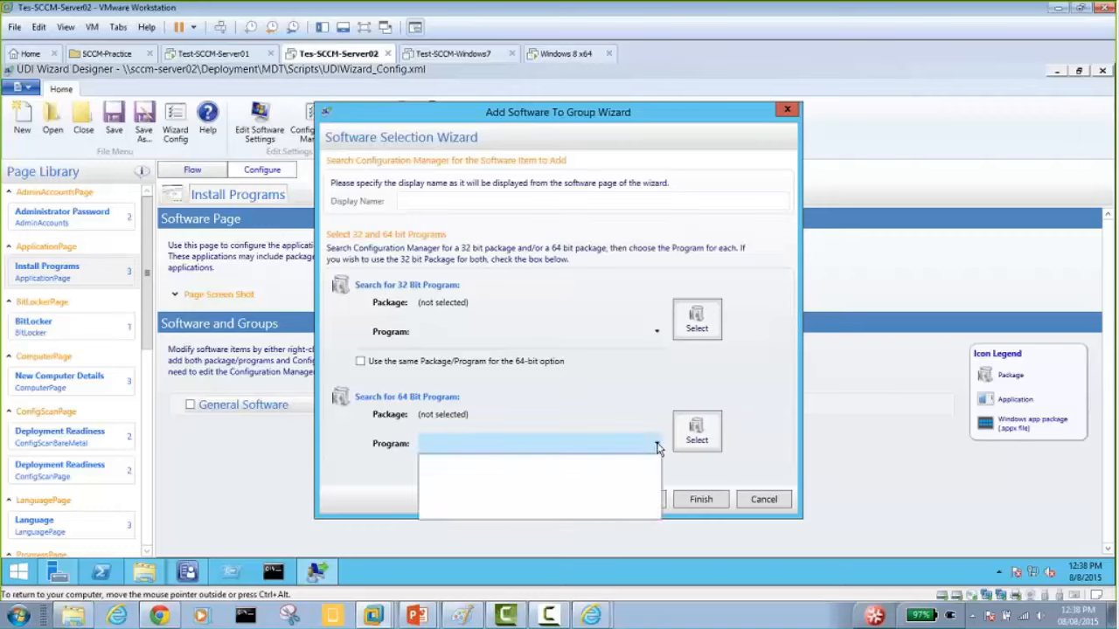
{"action": "left_click", "coordinate": [658, 446]}
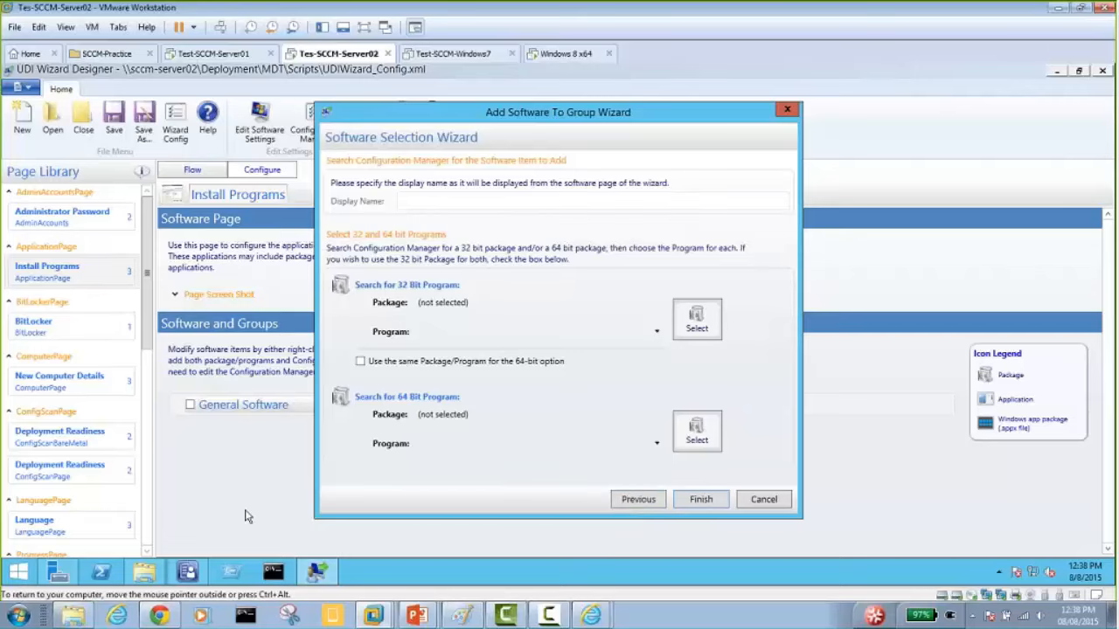
{"action": "left_click", "coordinate": [764, 499]}
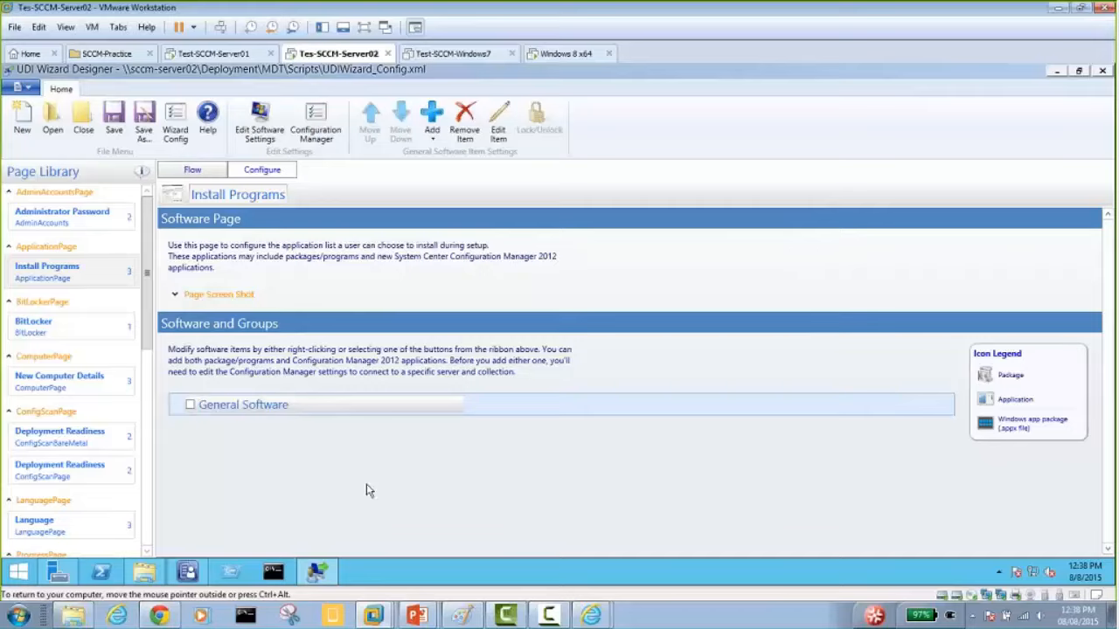
Distribute Adobe Reader 9.3 content to the SCCM-SERVER02 distribution point
{"action": "left_click", "coordinate": [182, 573]}
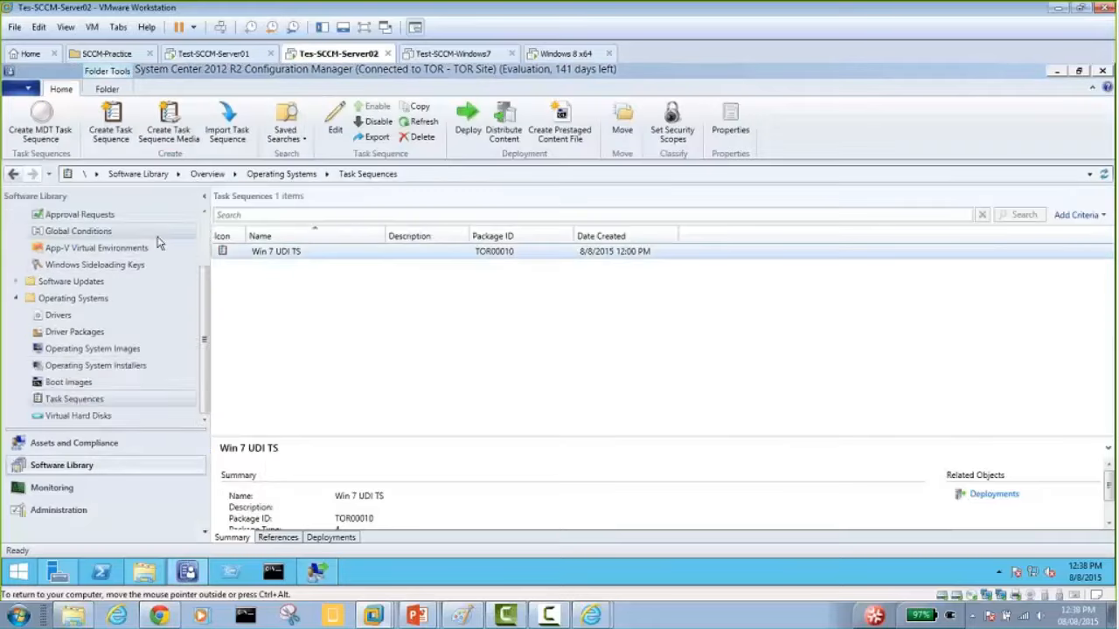
{"action": "scroll", "coordinate": [208, 229], "scroll_direction": "up", "scroll_amount": 2}
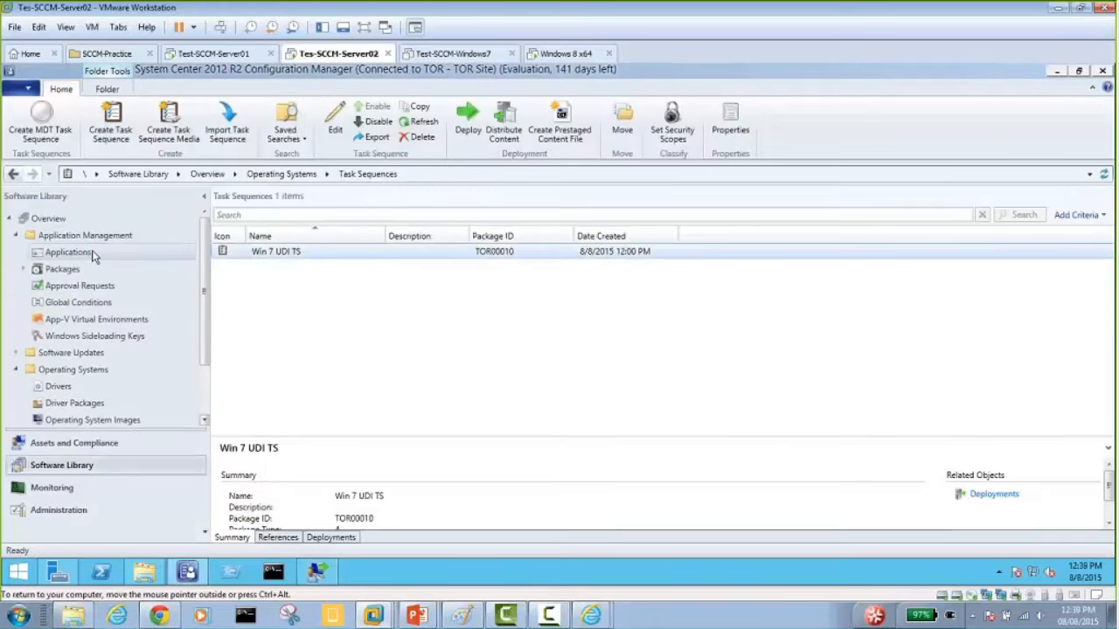
{"action": "left_click", "coordinate": [70, 252]}
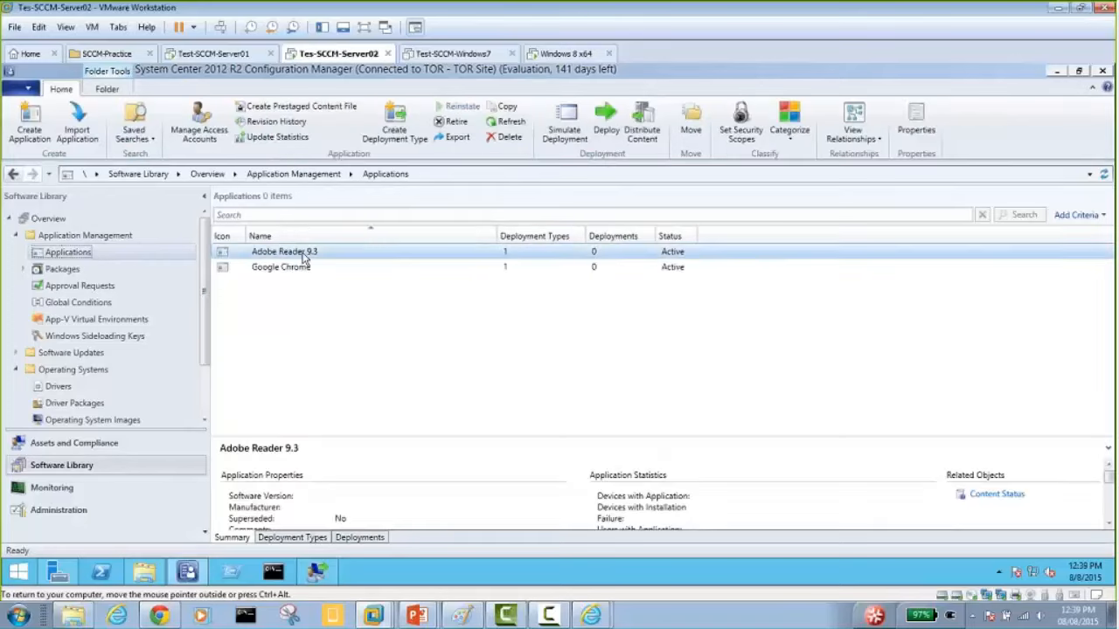
{"action": "right_click", "coordinate": [304, 254]}
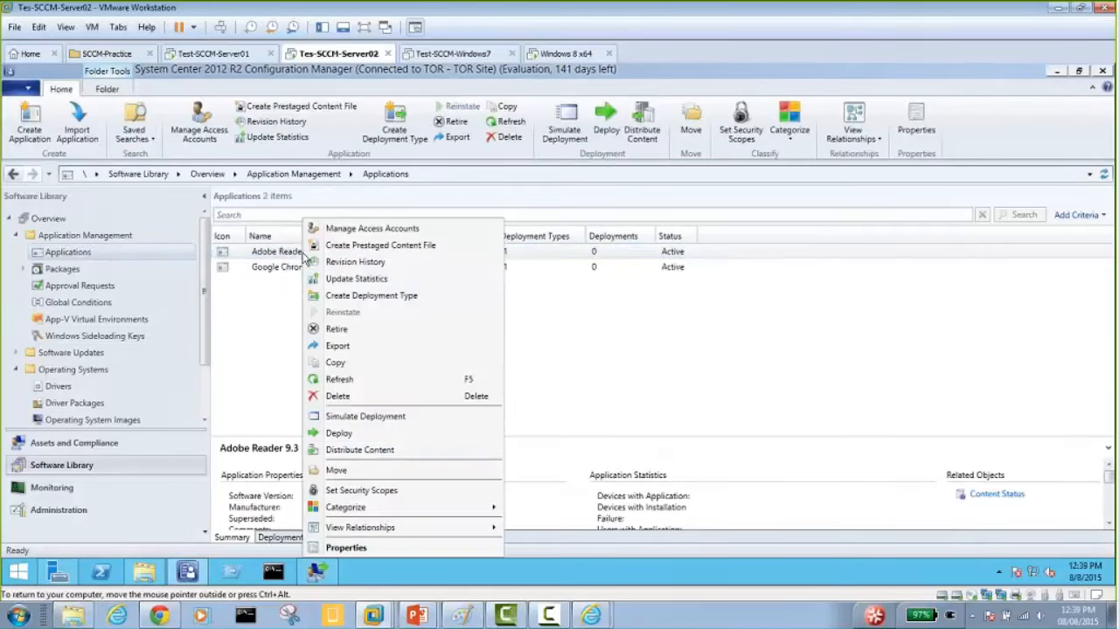
{"action": "left_click", "coordinate": [373, 451]}
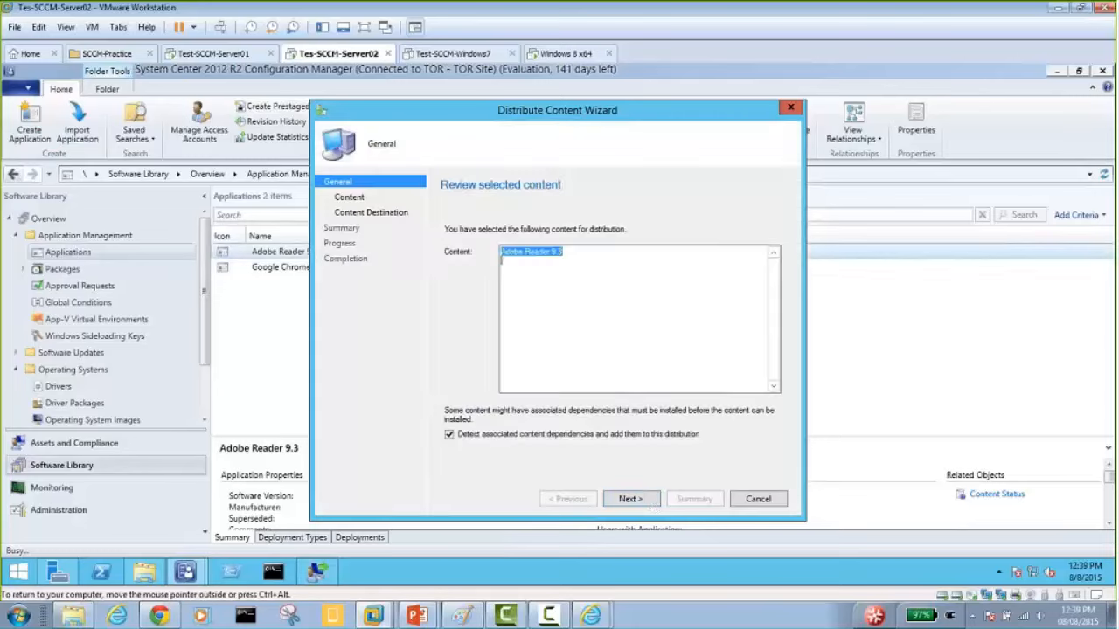
{"action": "left_click", "coordinate": [647, 503]}
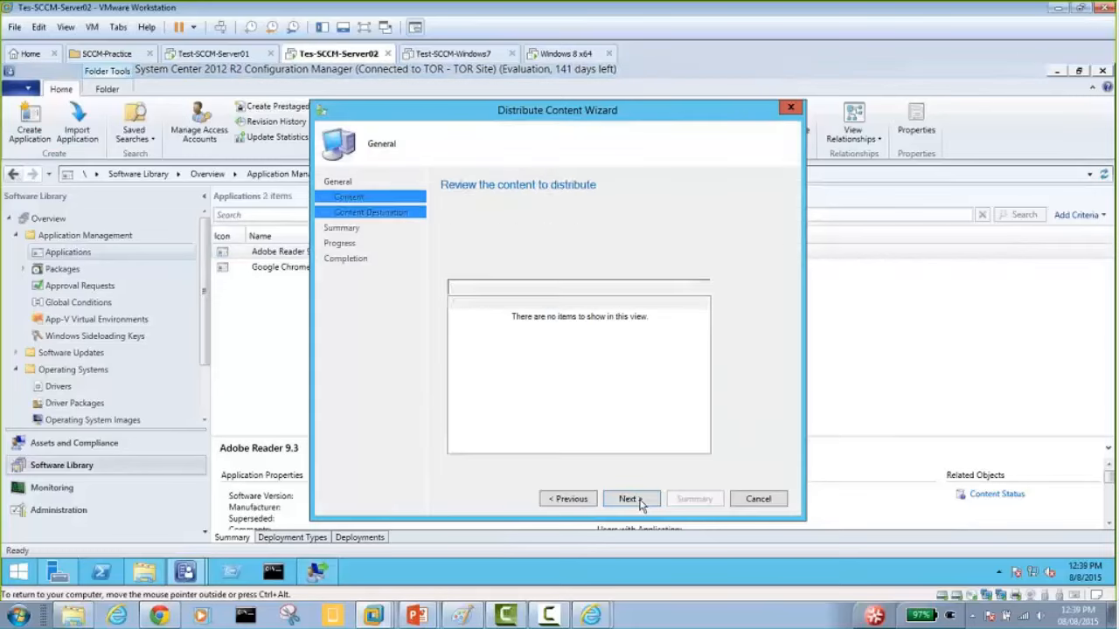
{"action": "left_click", "coordinate": [643, 503]}
{"action": "left_click", "coordinate": [742, 287]}
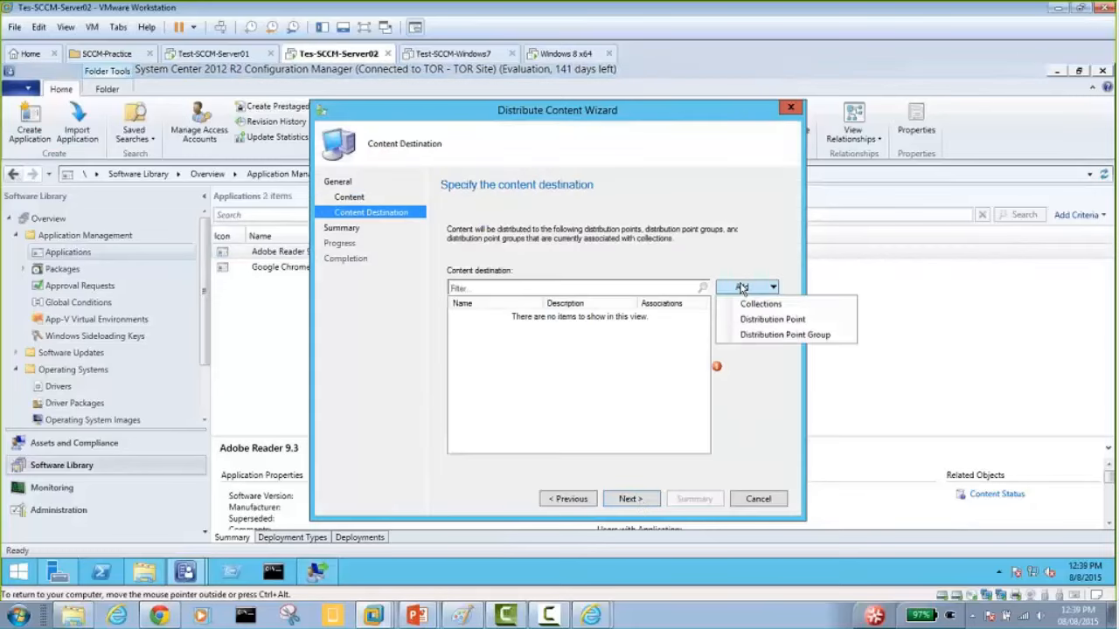
{"action": "left_click", "coordinate": [752, 321]}
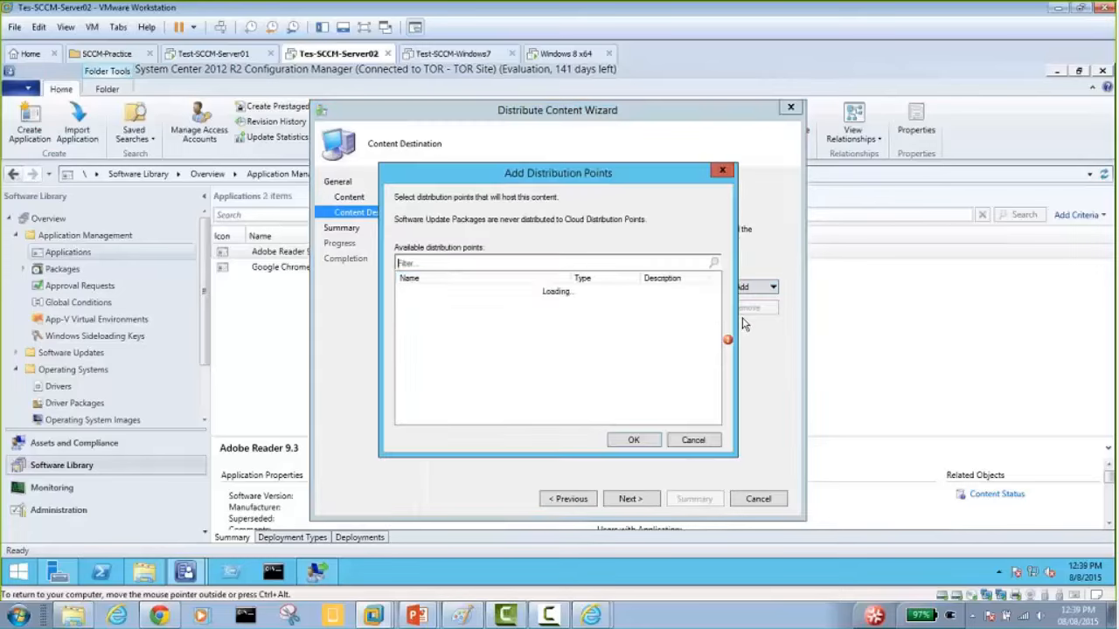
{"action": "left_click", "coordinate": [403, 290]}
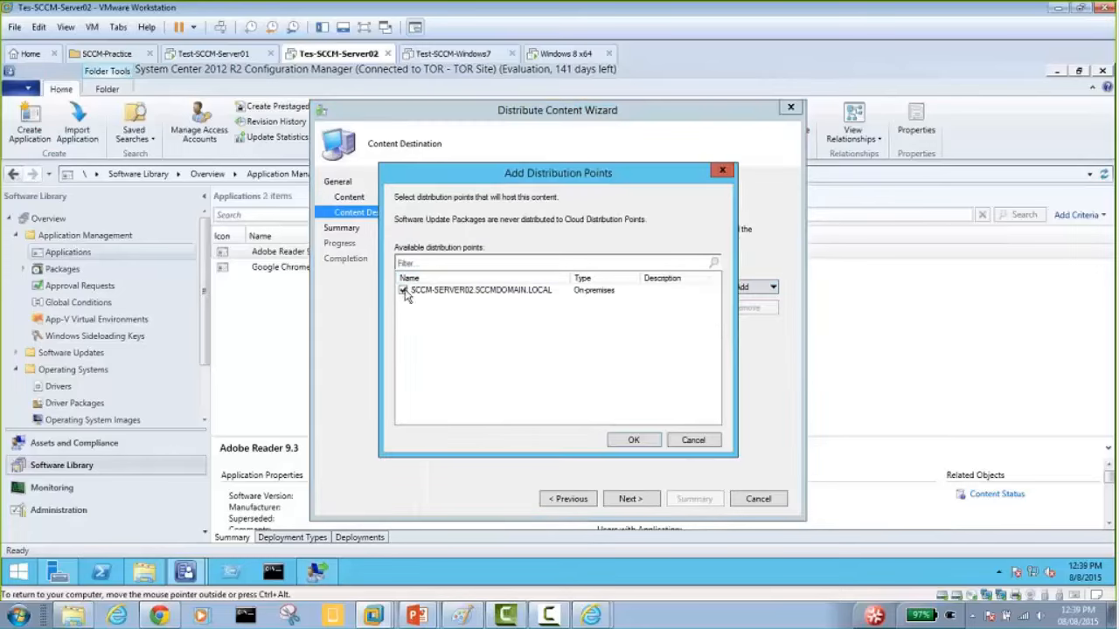
{"action": "left_click", "coordinate": [634, 439]}
{"action": "left_click", "coordinate": [632, 499]}
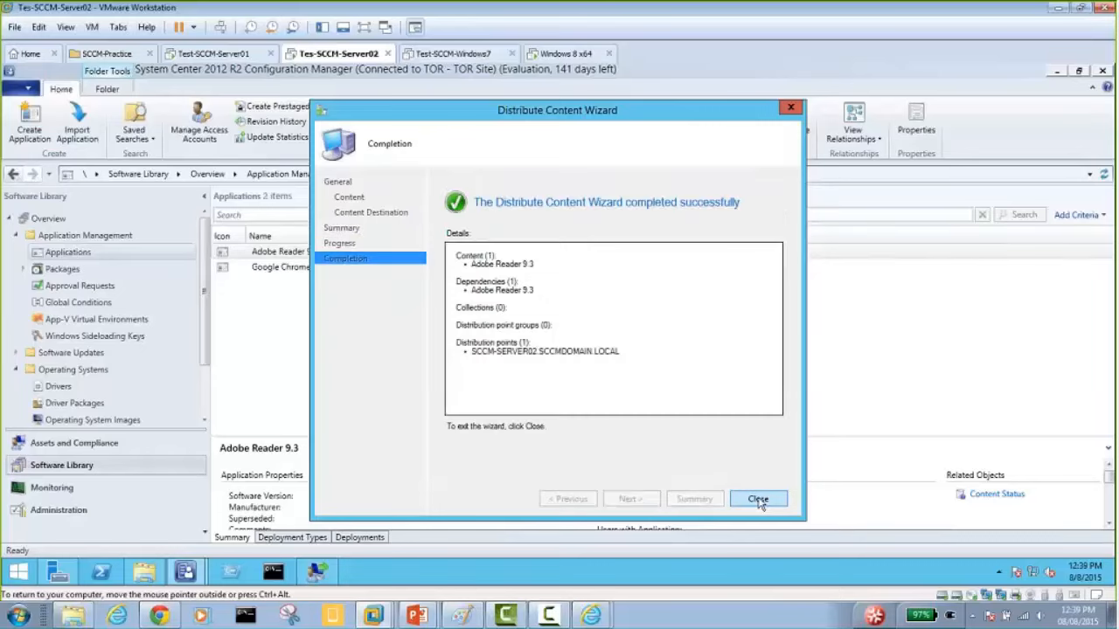
{"action": "left_click", "coordinate": [758, 501]}
Distribute Google Chrome content to the SCCM-SERVER02 distribution point as well
{"action": "left_click", "coordinate": [297, 273]}
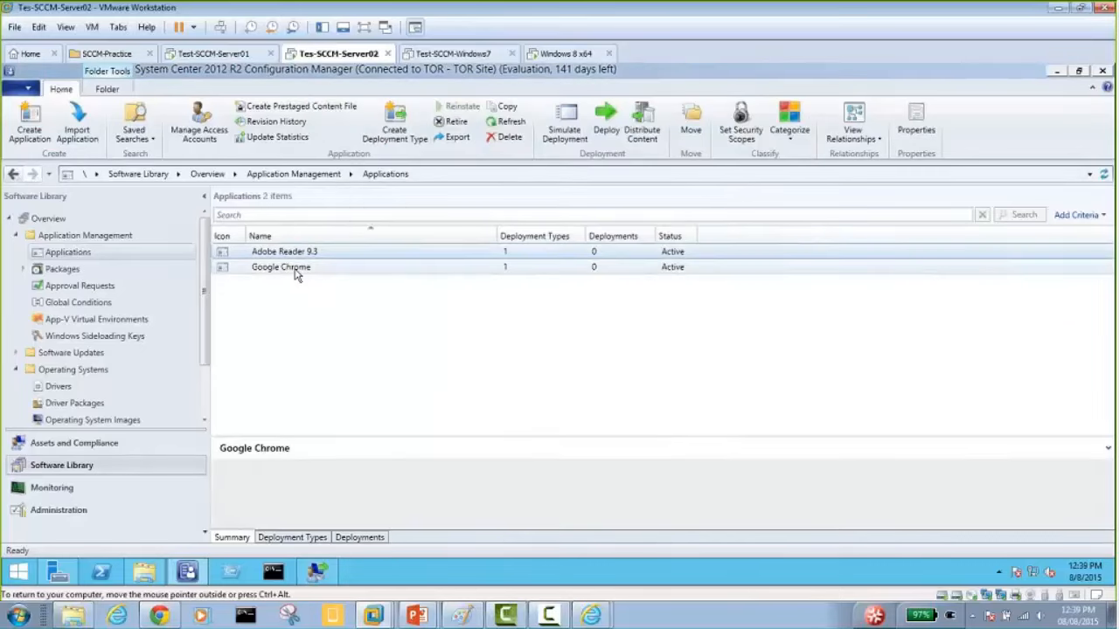
{"action": "right_click", "coordinate": [297, 271]}
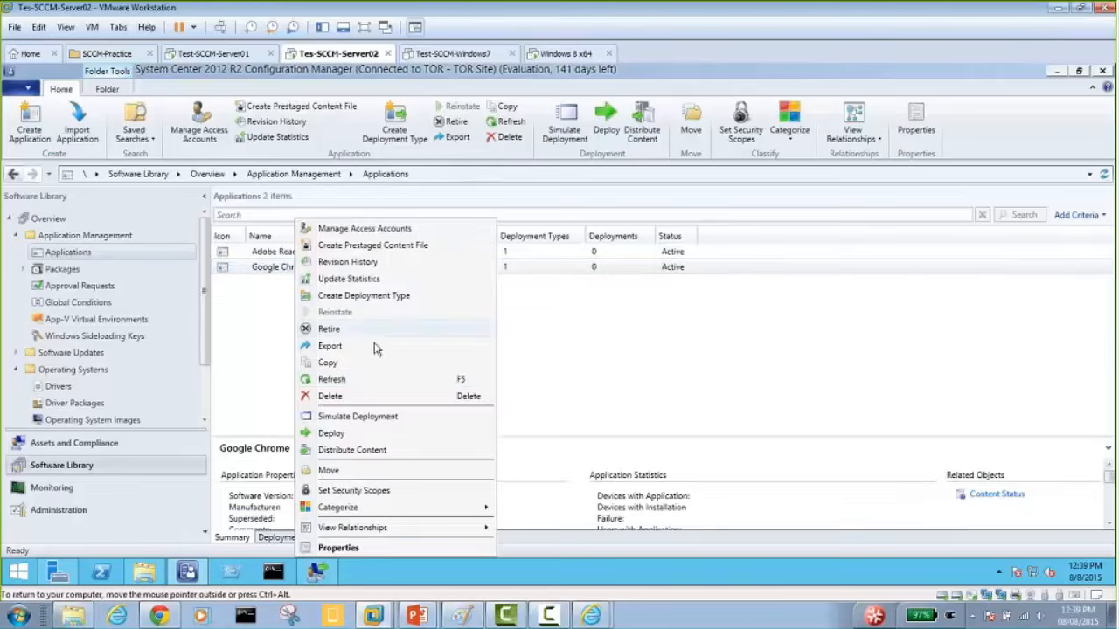
{"action": "left_click", "coordinate": [370, 449]}
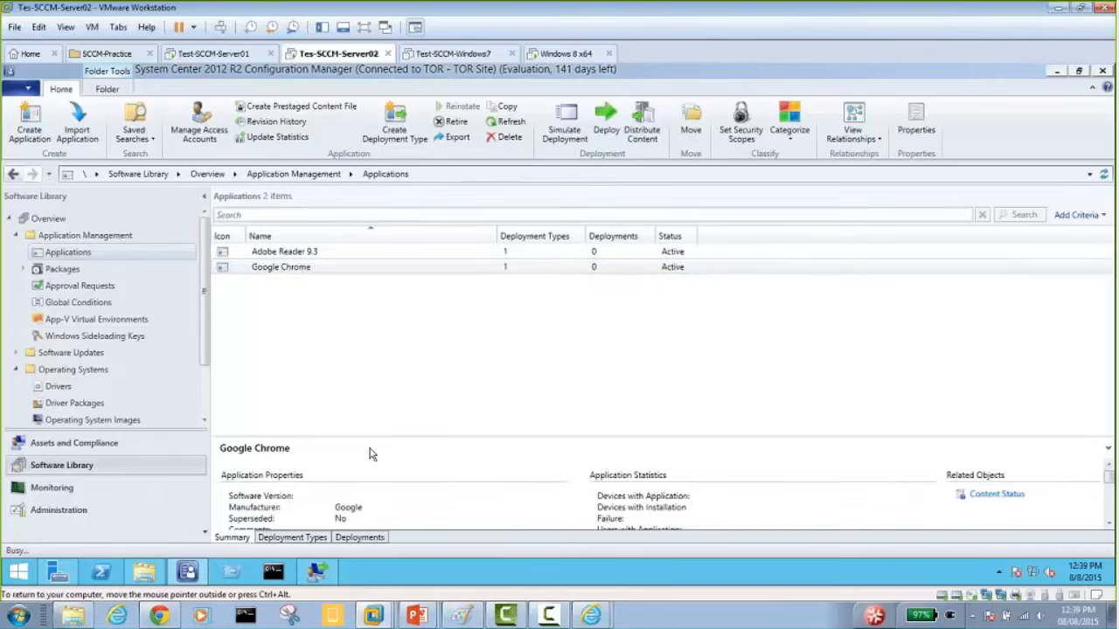
{"action": "left_click", "coordinate": [631, 499]}
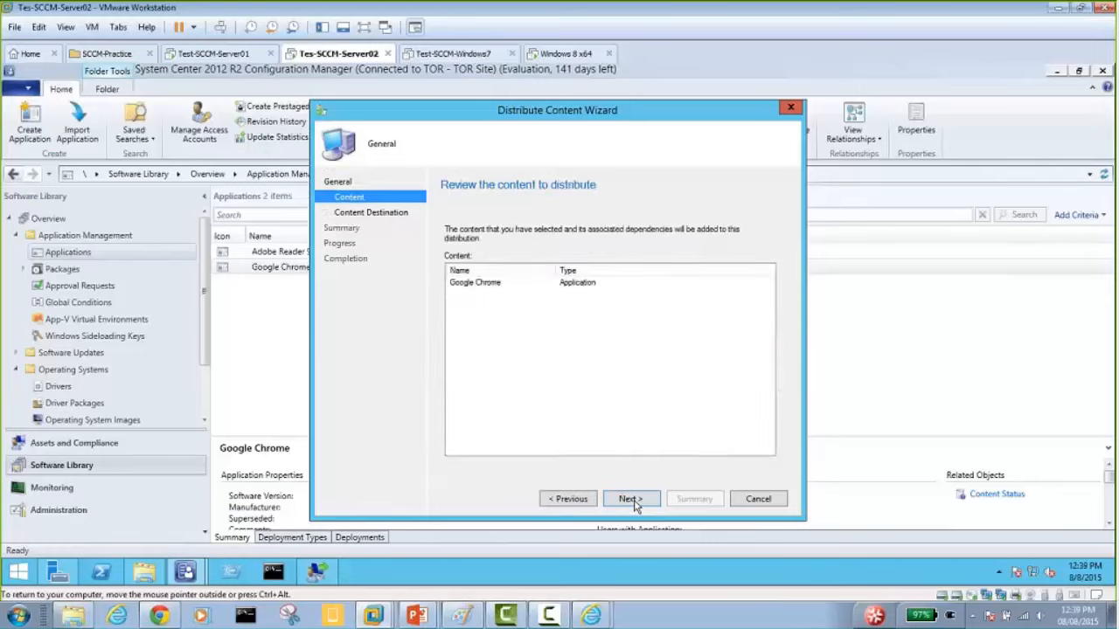
{"action": "left_click", "coordinate": [631, 499]}
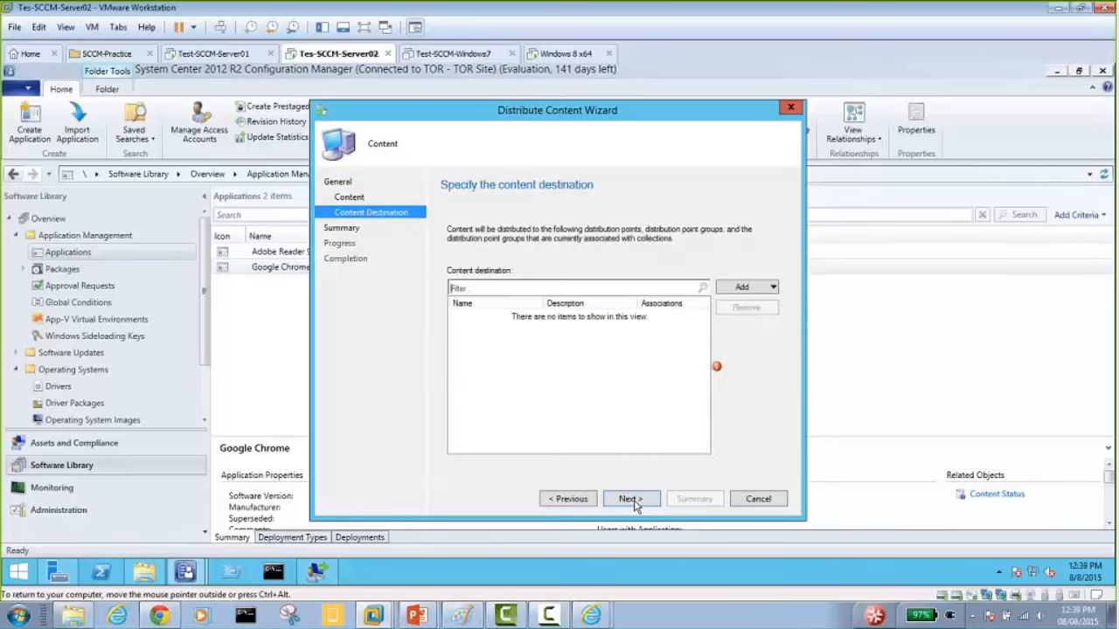
{"action": "left_click", "coordinate": [744, 289]}
{"action": "left_click", "coordinate": [757, 316]}
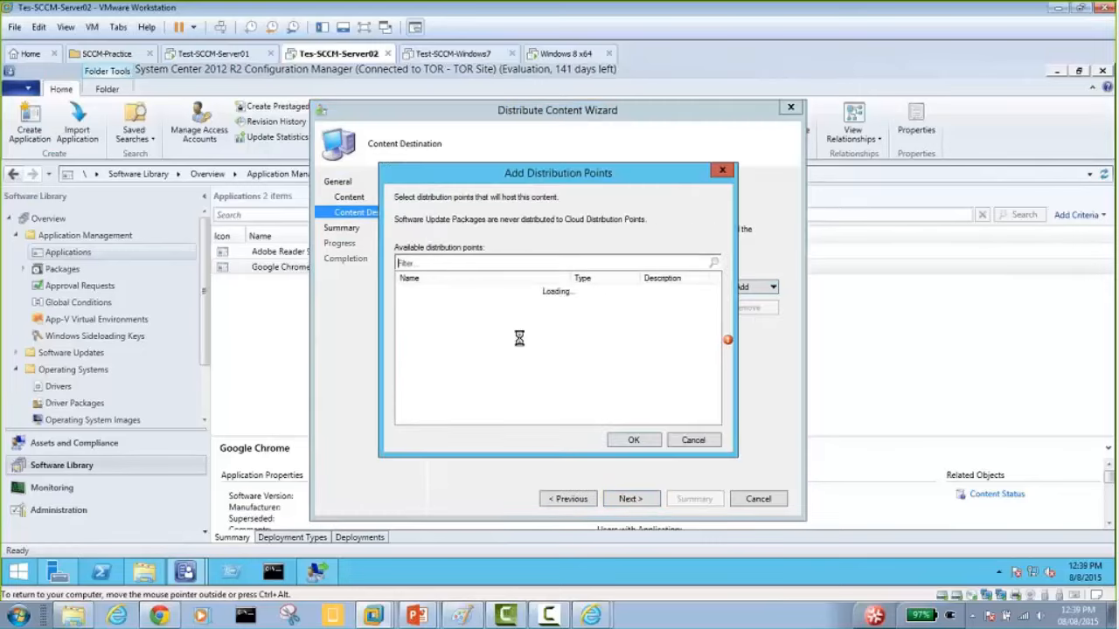
{"action": "left_click", "coordinate": [403, 290]}
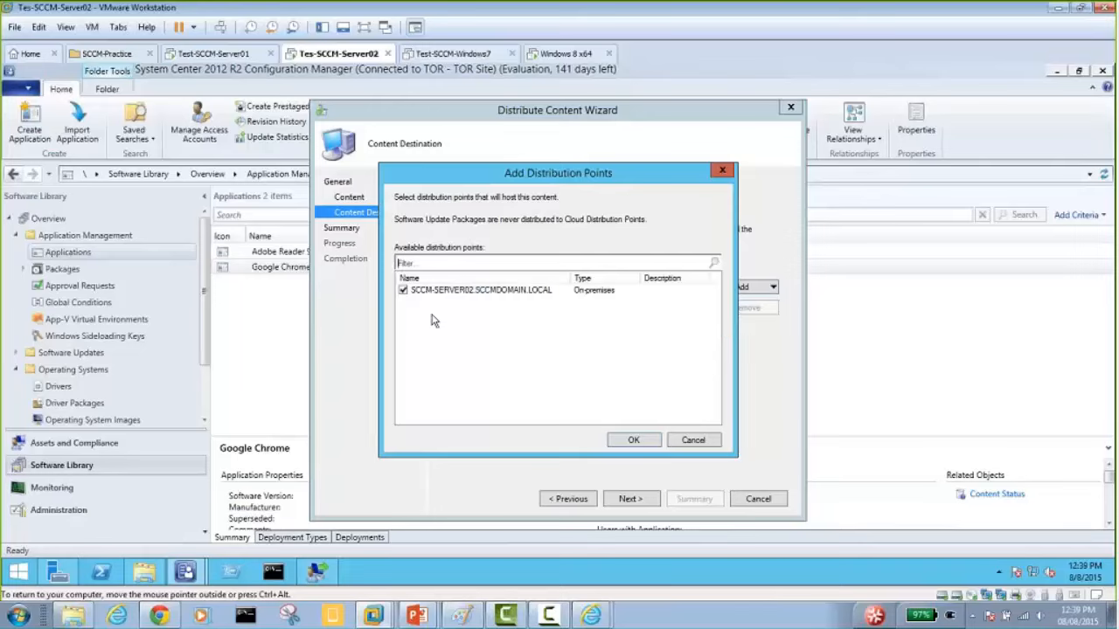
{"action": "left_click", "coordinate": [633, 440]}
{"action": "left_click", "coordinate": [633, 500]}
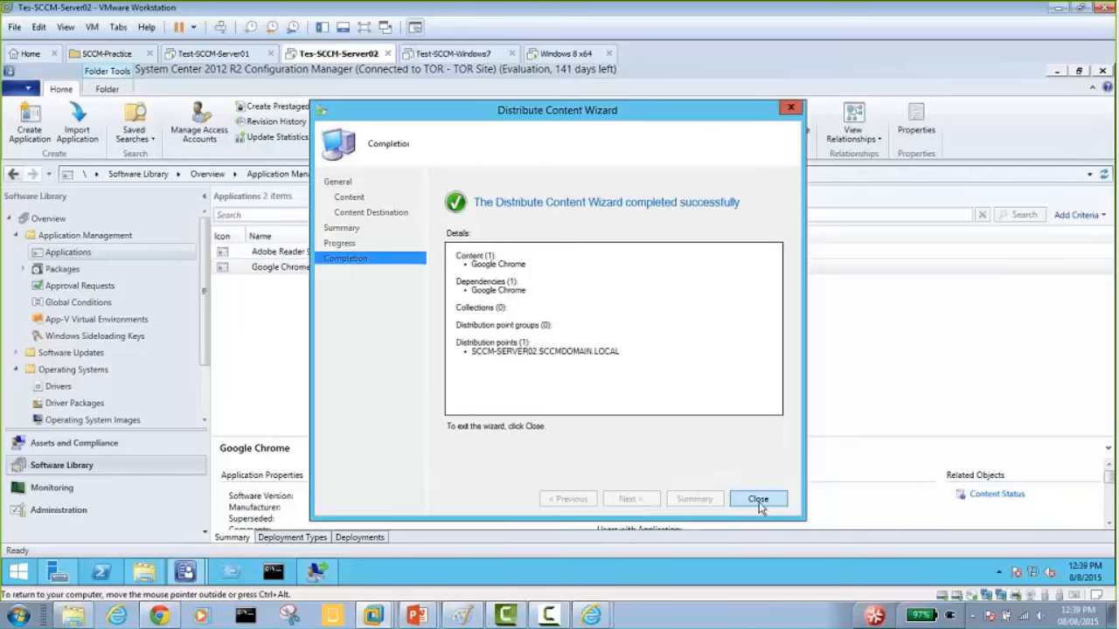
{"action": "left_click", "coordinate": [758, 500]}
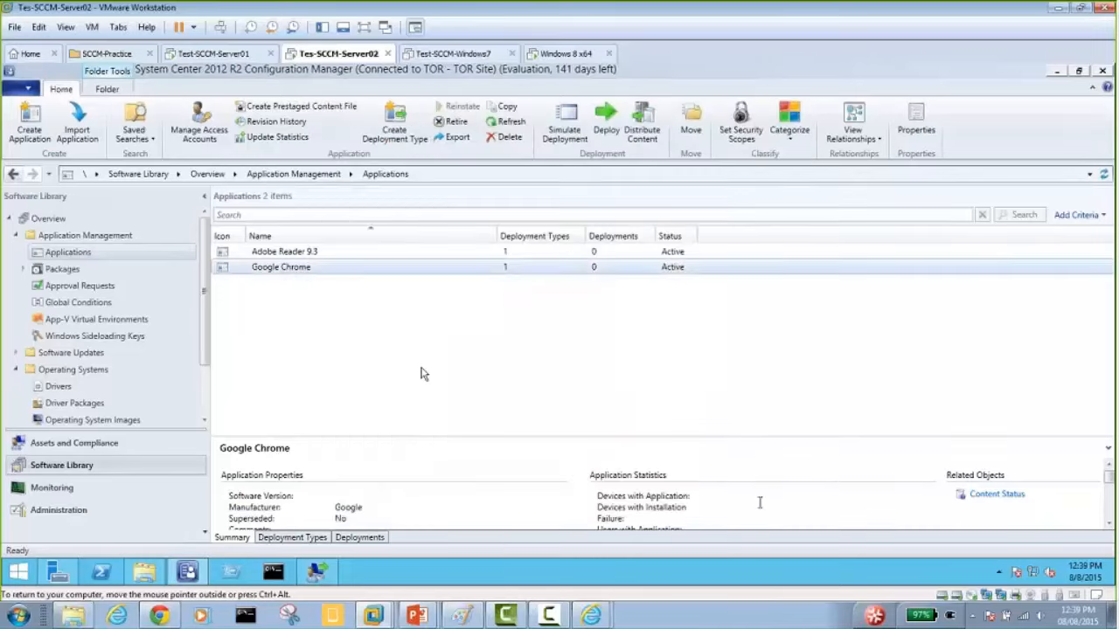
Review Adobe Reader 9.3 and Google Chrome details, scrolling to Chrome's content status showing 1 success
{"action": "left_click", "coordinate": [294, 253]}
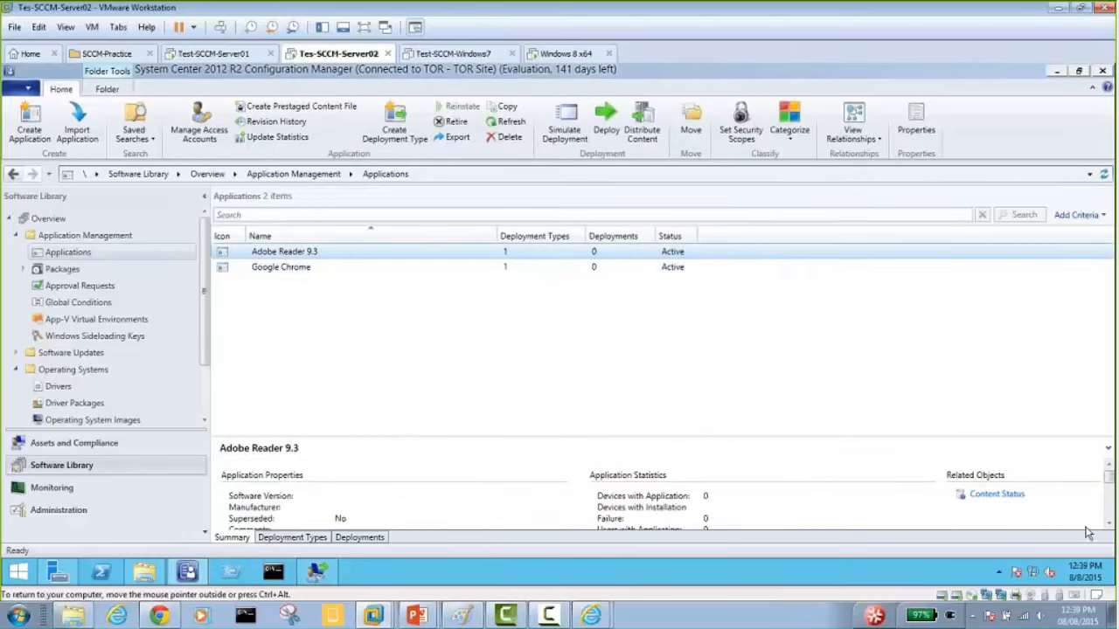
{"action": "left_click", "coordinate": [1109, 523]}
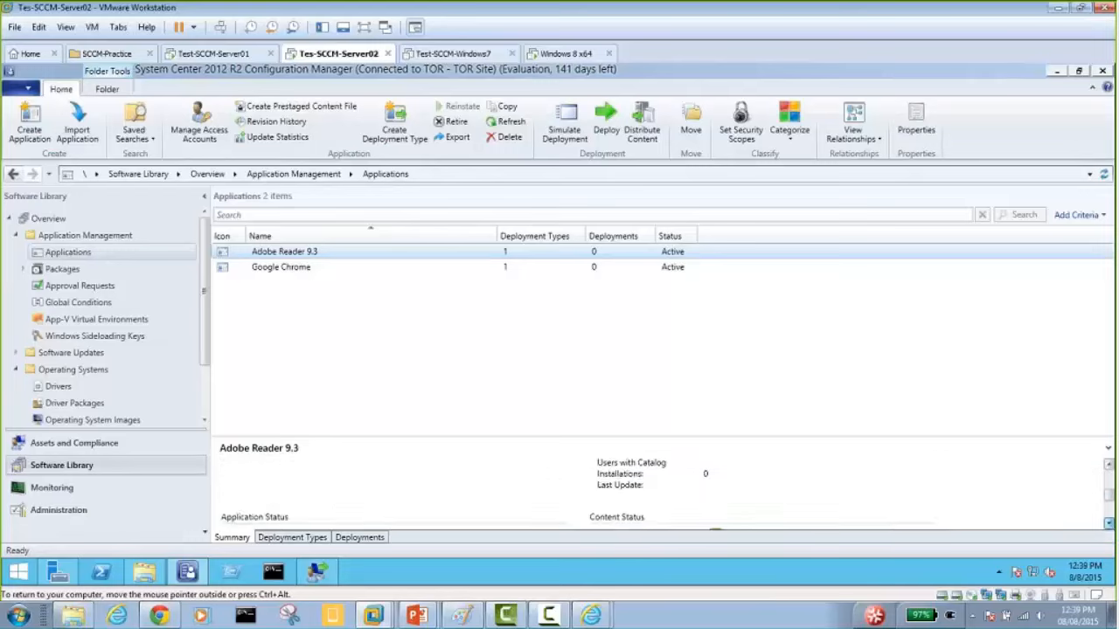
{"action": "left_click", "coordinate": [1109, 523]}
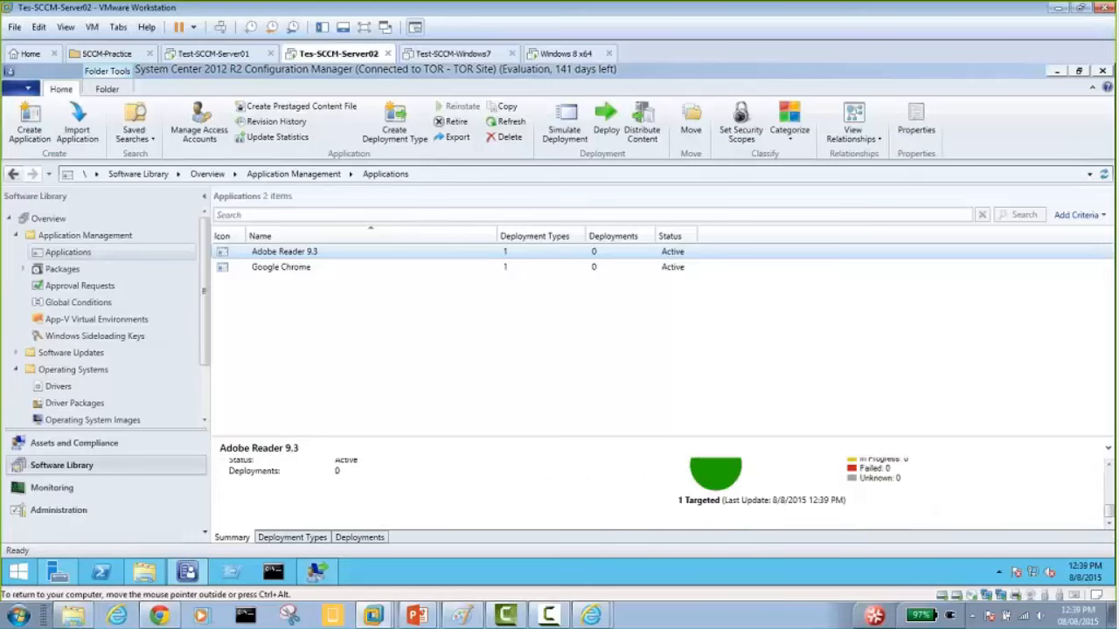
{"action": "left_click", "coordinate": [302, 268]}
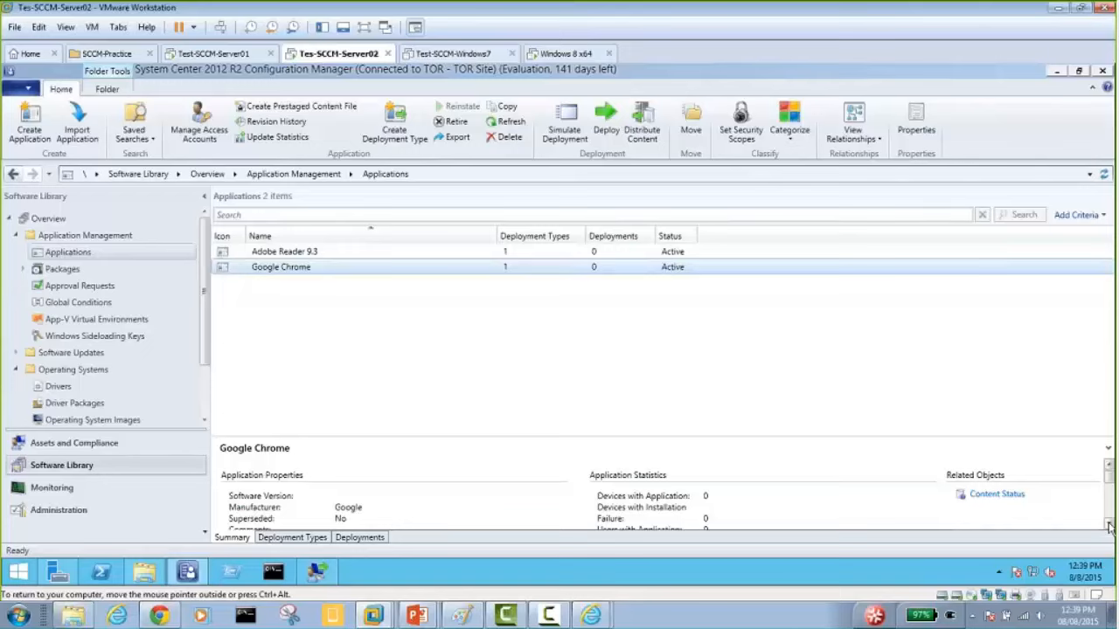
{"action": "left_click", "coordinate": [1109, 524]}
{"action": "left_click", "coordinate": [1109, 525]}
{"action": "left_click", "coordinate": [1109, 525]}
{"action": "left_click", "coordinate": [1109, 525]}
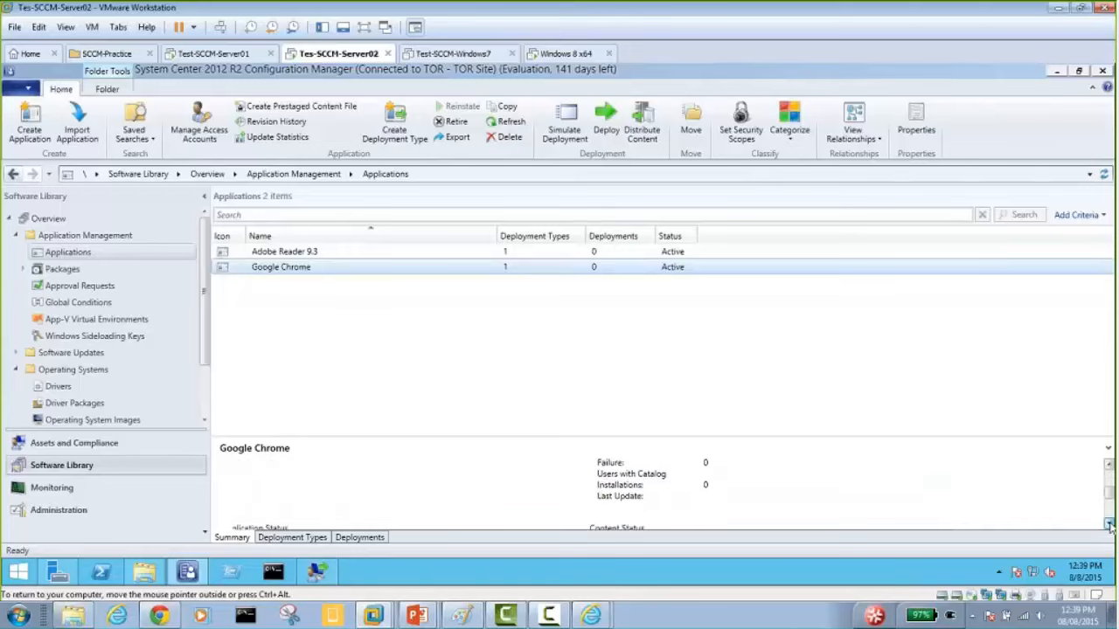
{"action": "left_click", "coordinate": [1109, 525]}
{"action": "left_click", "coordinate": [1108, 525]}
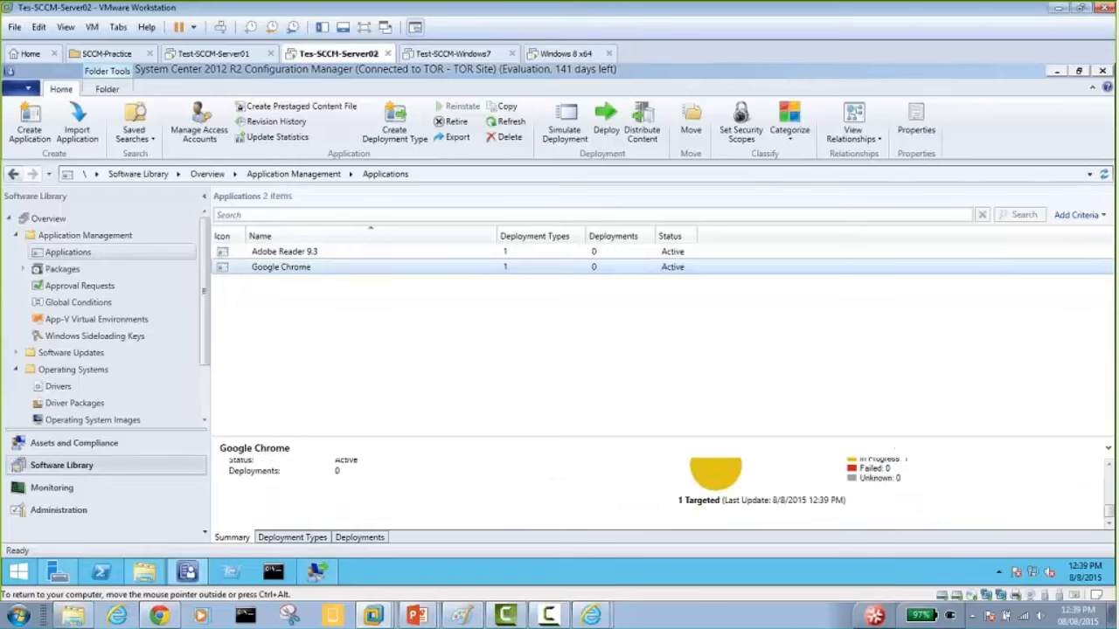
{"action": "left_click", "coordinate": [284, 251]}
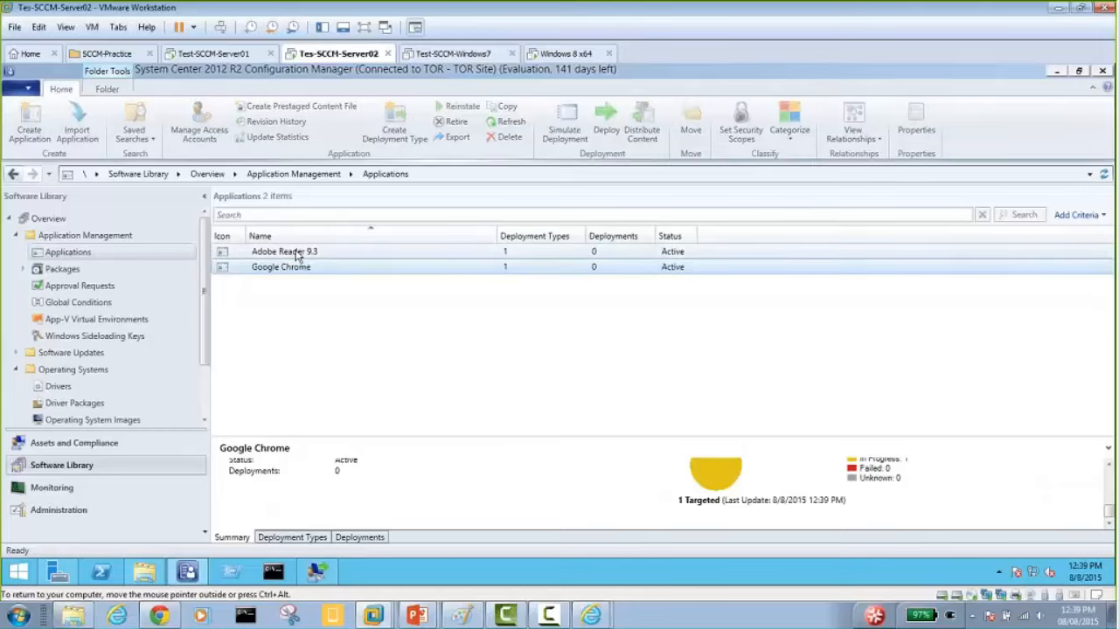
{"action": "left_click", "coordinate": [296, 270]}
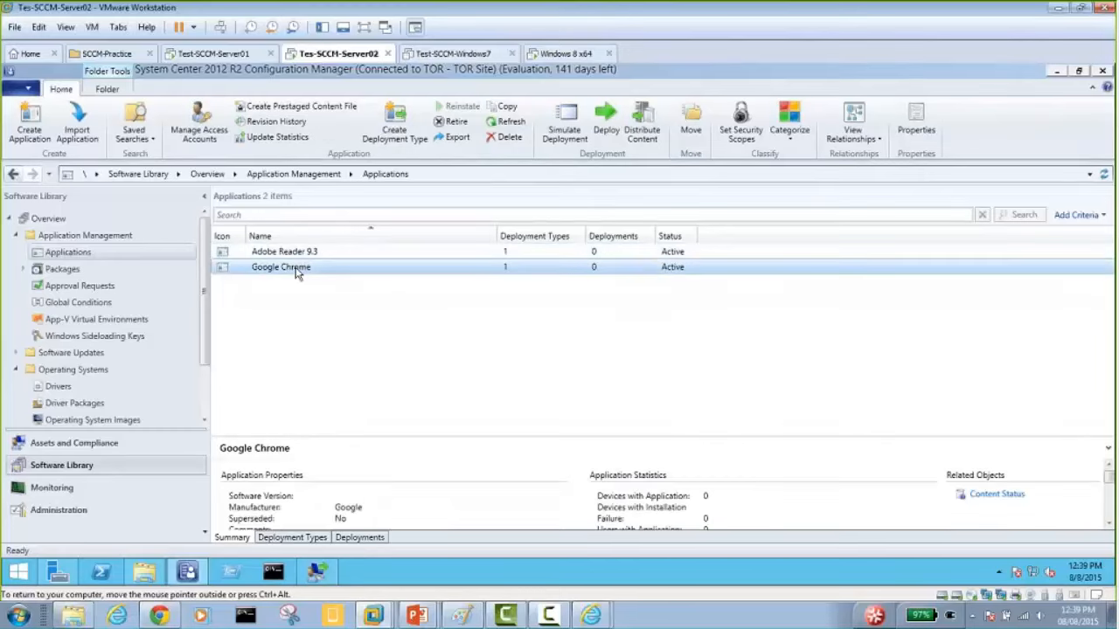
{"action": "scroll", "coordinate": [664, 498], "scroll_direction": "down", "scroll_amount": 3}
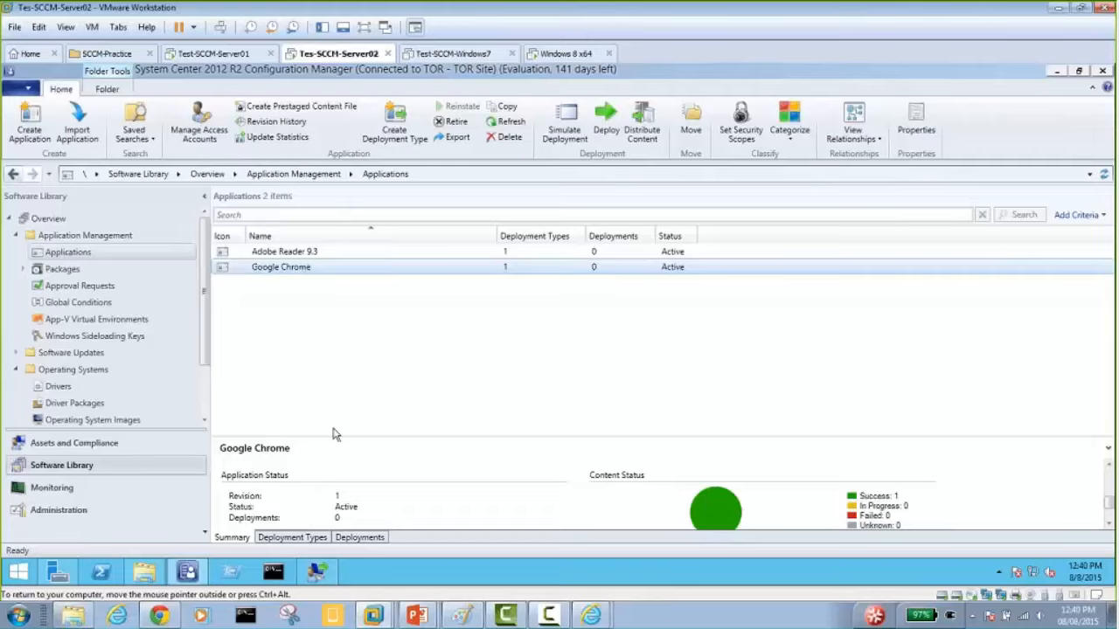
Back in UDI Wizard Designer, try package searches for General Software; the server connection fails
{"action": "left_click", "coordinate": [317, 572]}
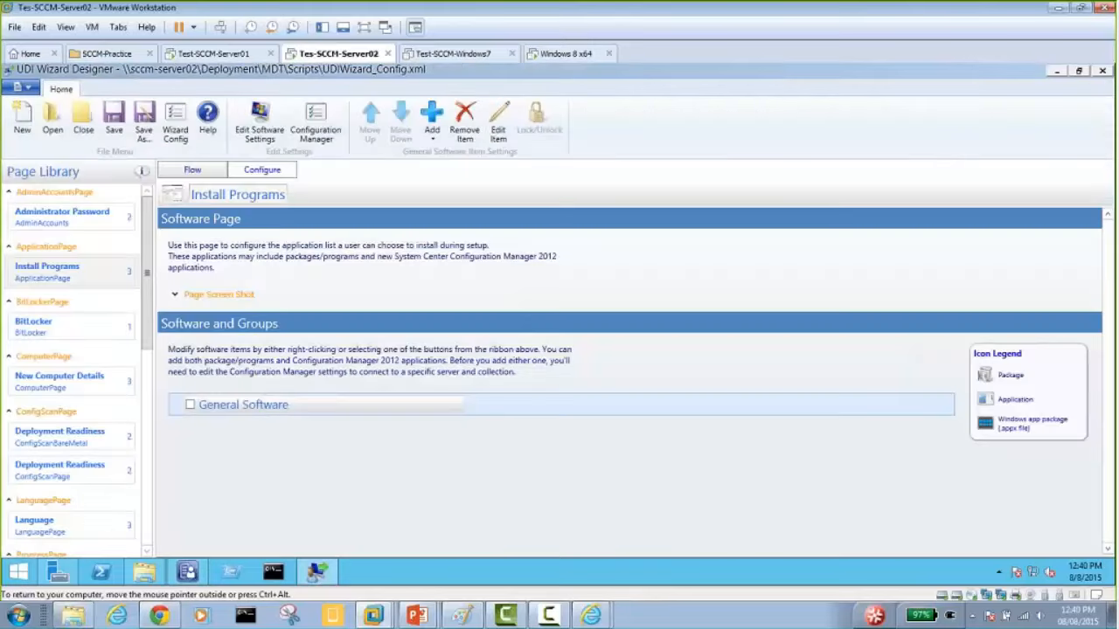
{"action": "right_click", "coordinate": [262, 403]}
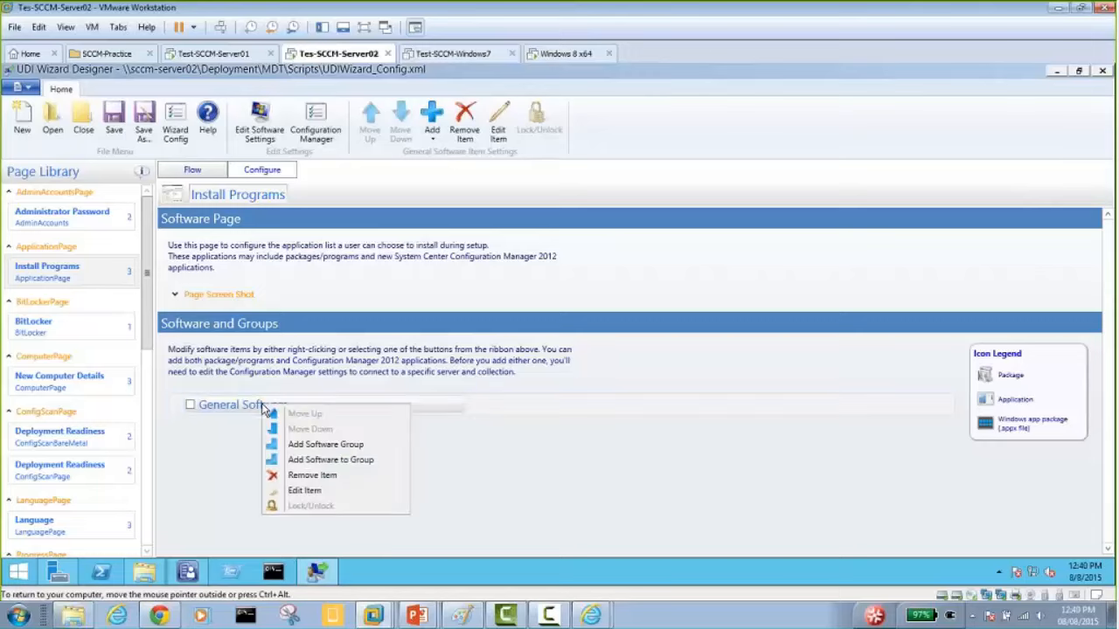
{"action": "left_click", "coordinate": [352, 463]}
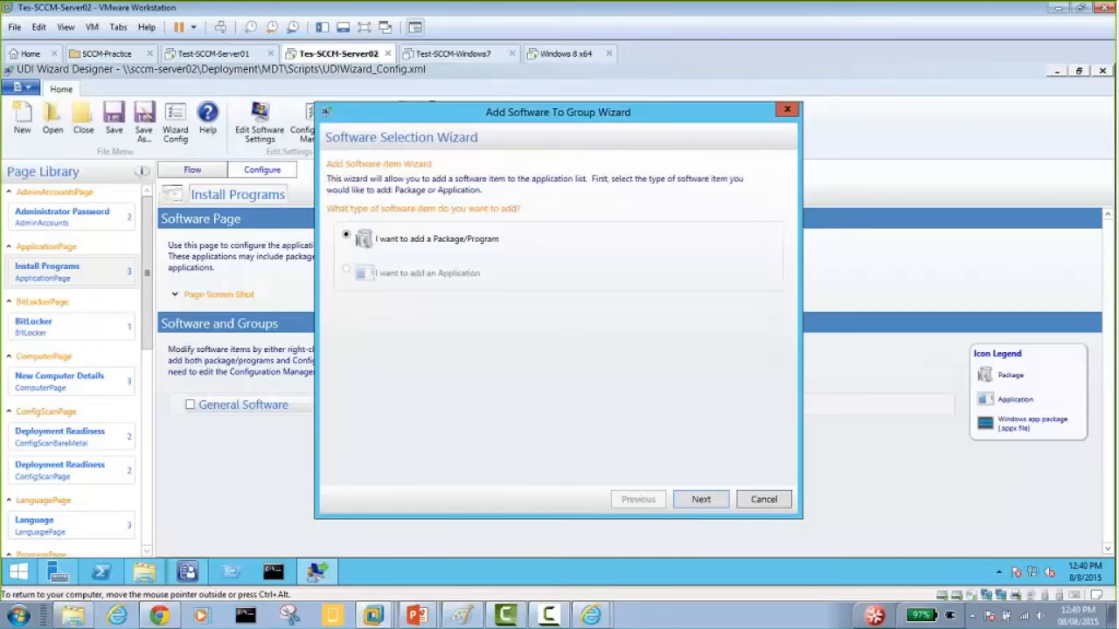
{"action": "left_click", "coordinate": [705, 500]}
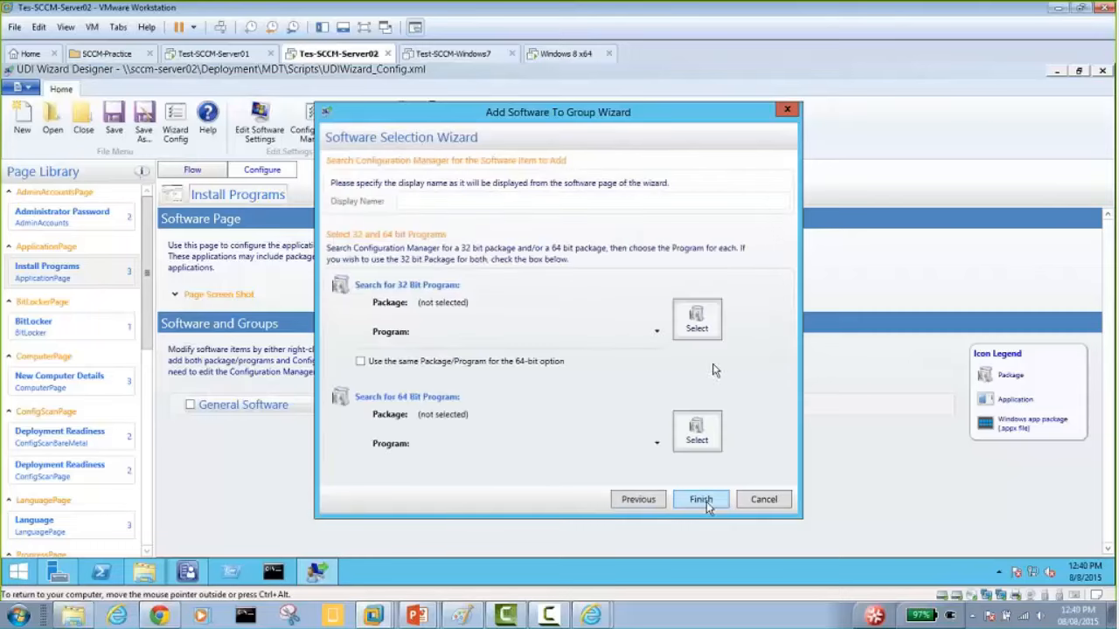
{"action": "left_click", "coordinate": [689, 332]}
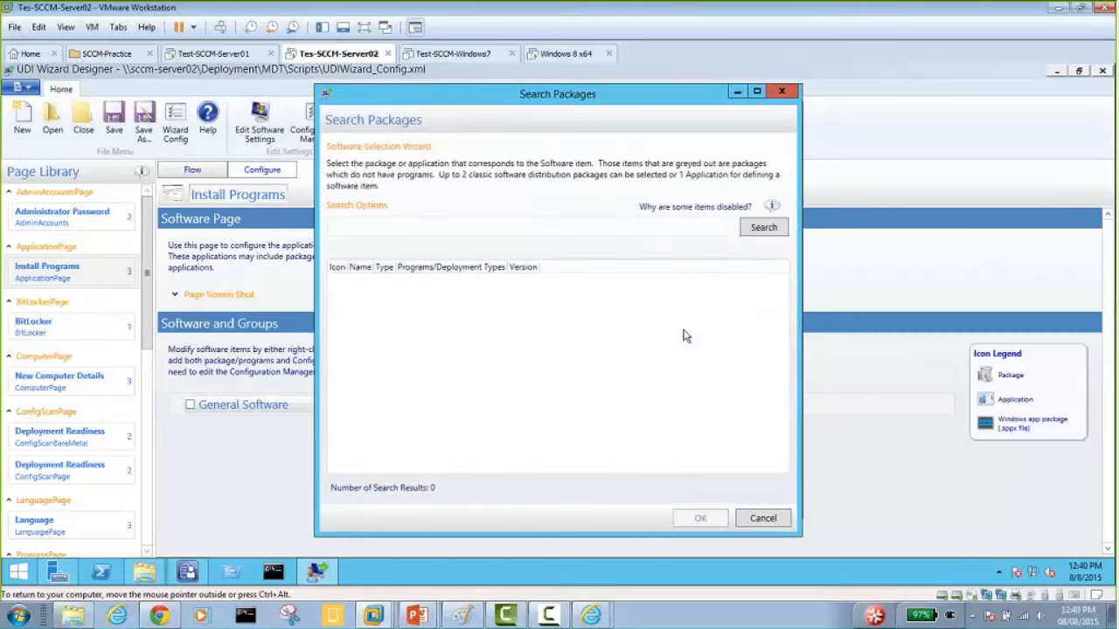
{"action": "left_click", "coordinate": [760, 518]}
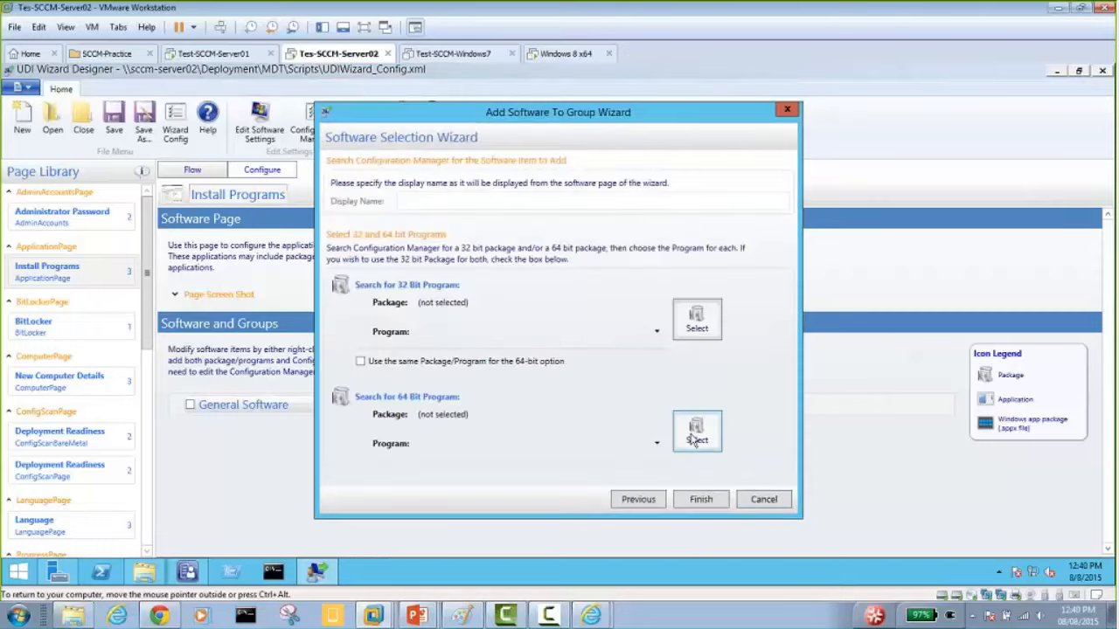
{"action": "left_click", "coordinate": [695, 439]}
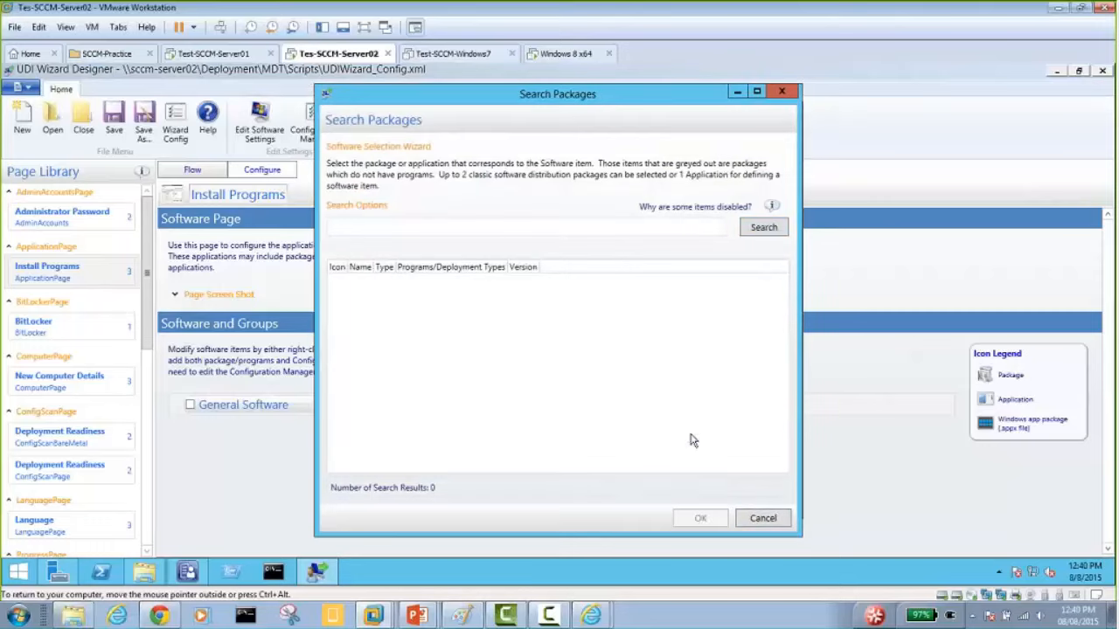
{"action": "left_click", "coordinate": [759, 228]}
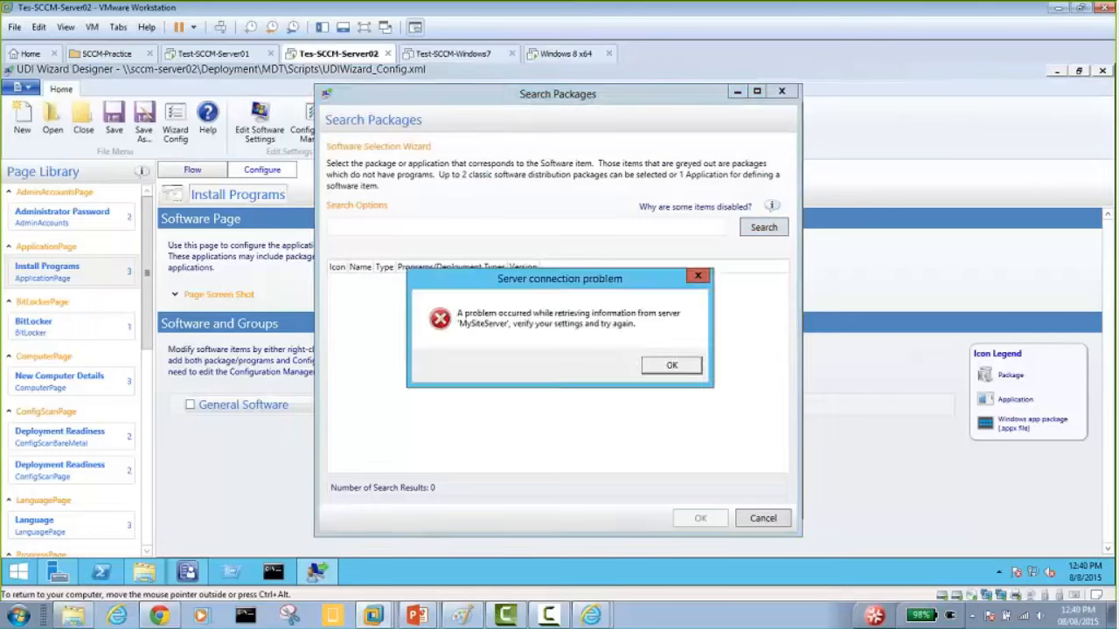
{"action": "left_click", "coordinate": [679, 367]}
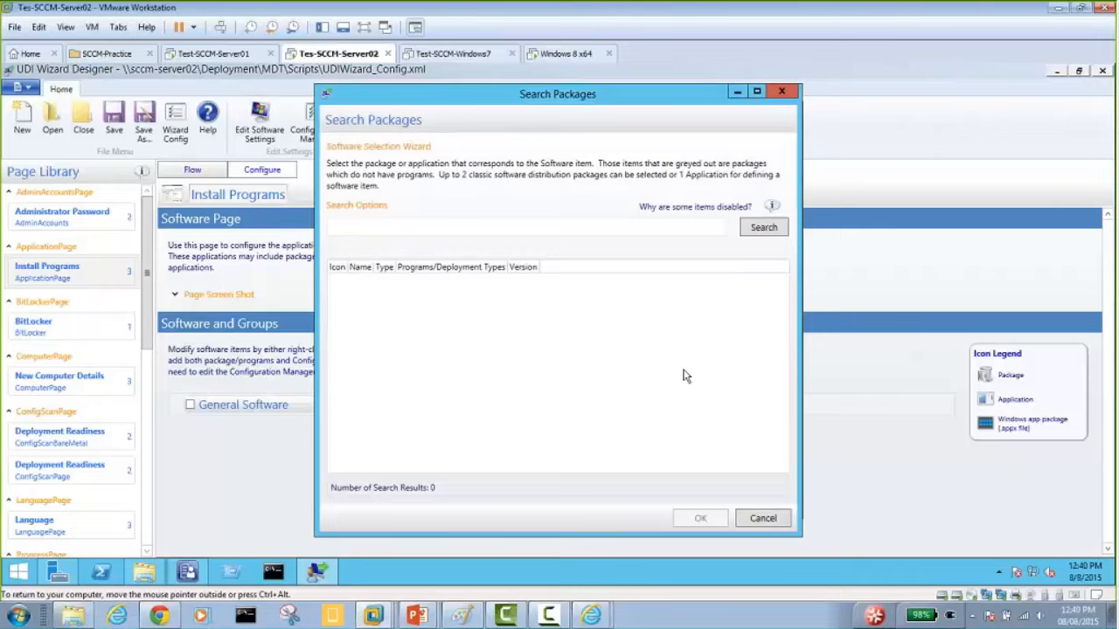
{"action": "left_click", "coordinate": [766, 519]}
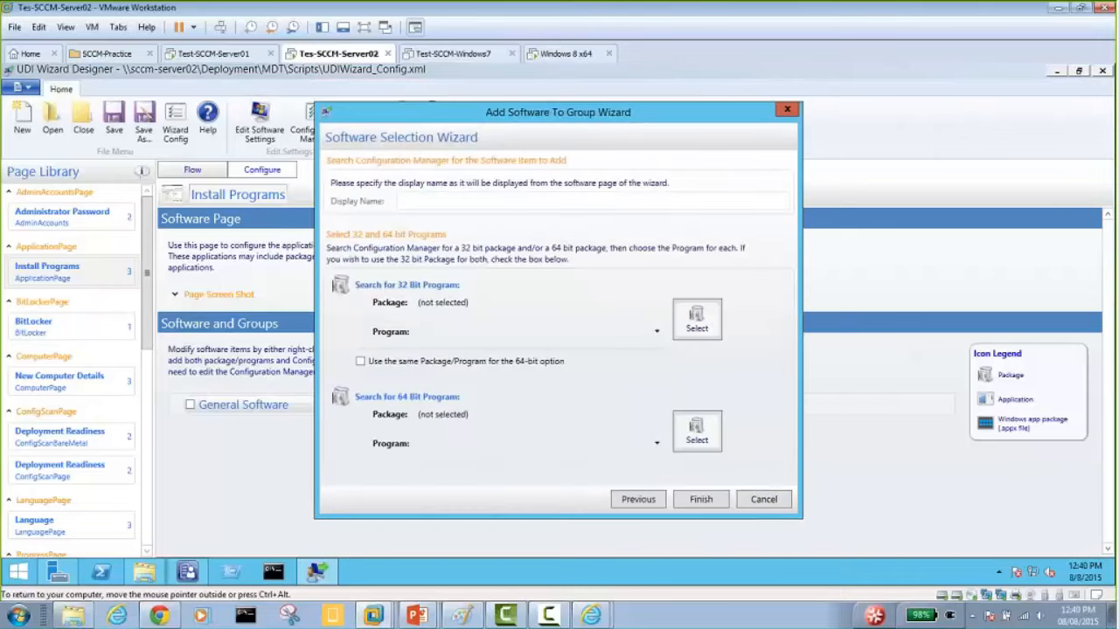
Toggle the 64-bit reuse option, test the display name, then cancel without adding software
{"action": "left_click", "coordinate": [361, 362]}
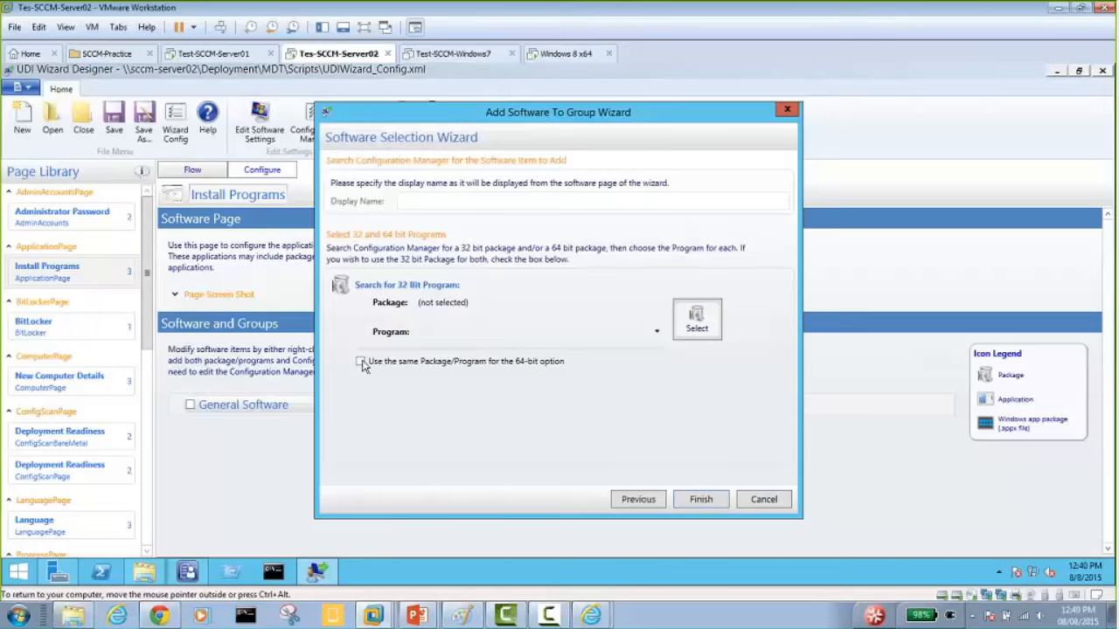
{"action": "left_click", "coordinate": [361, 362]}
{"action": "left_click", "coordinate": [427, 199]}
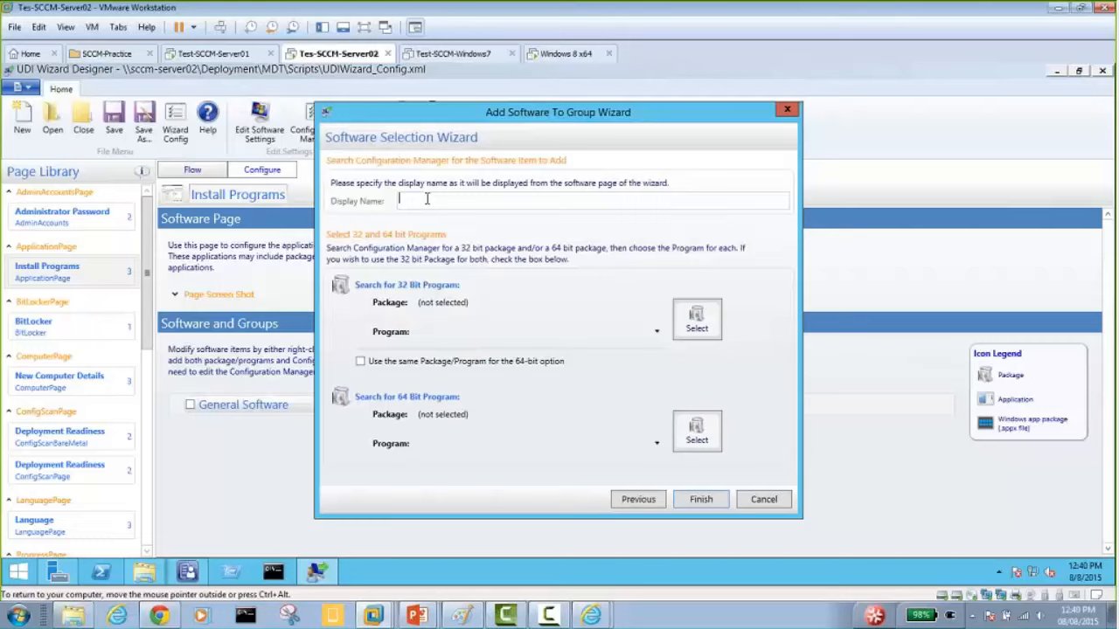
{"action": "type", "text": "Name"}
{"action": "key", "text": "BackSpace"}
{"action": "key", "text": "BackSpace"}
{"action": "key", "text": "BackSpace"}
{"action": "key", "text": "BackSpace"}
{"action": "left_click", "coordinate": [705, 441]}
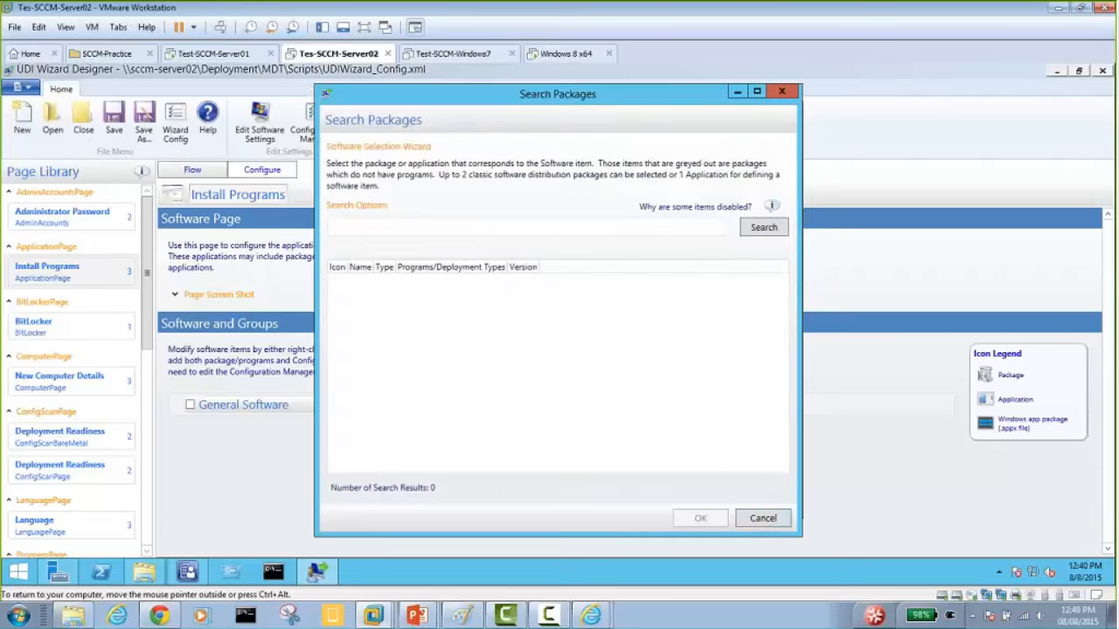
{"action": "left_click", "coordinate": [763, 519]}
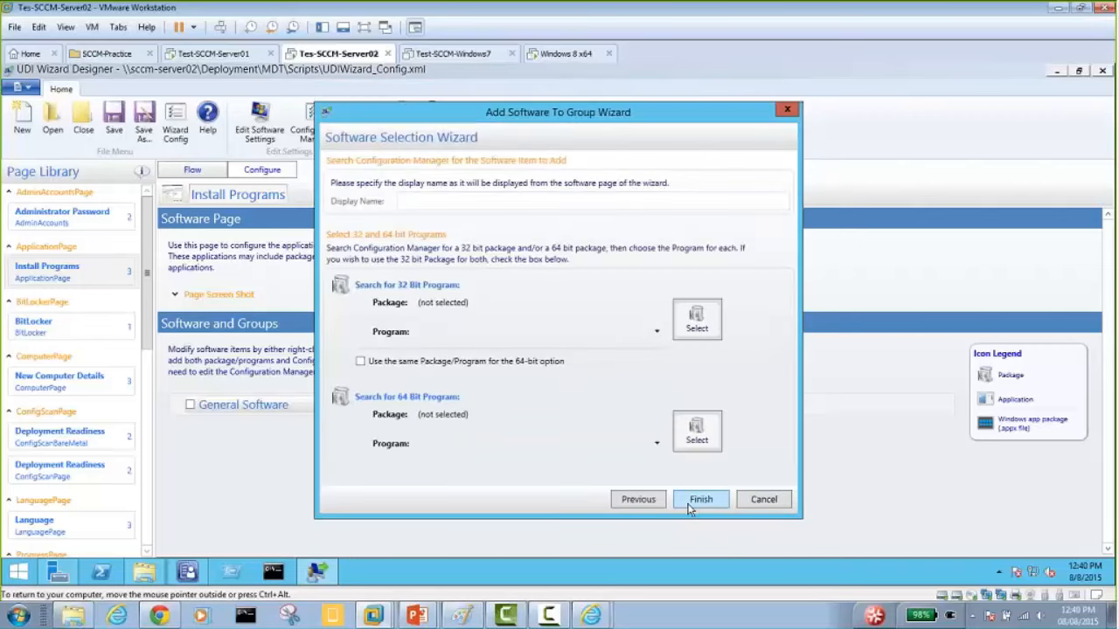
{"action": "left_click", "coordinate": [763, 499]}
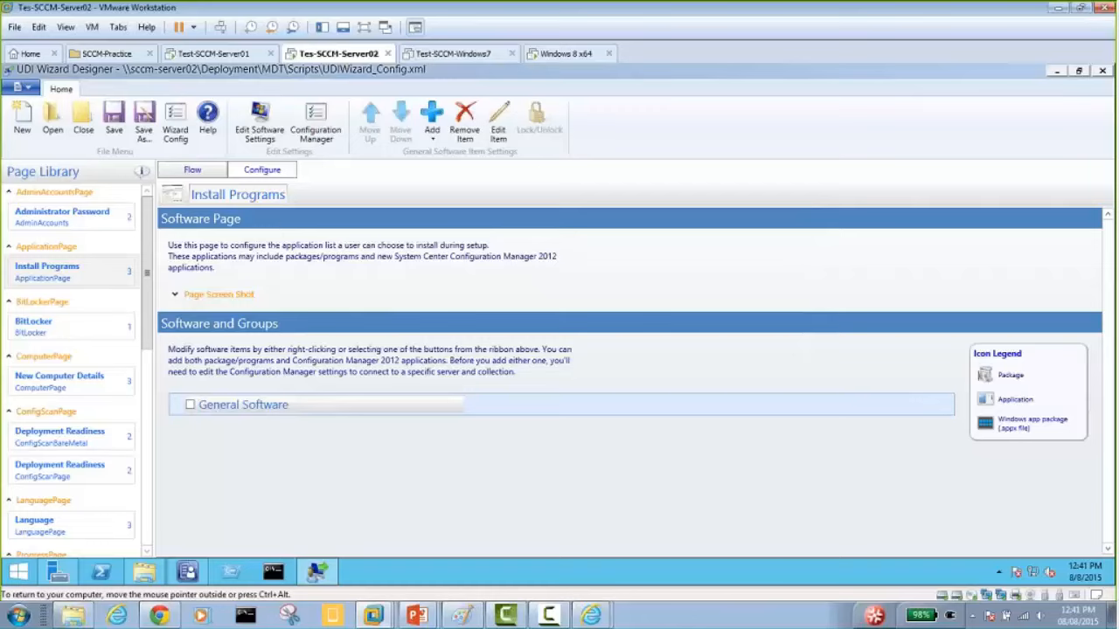
Inspect the Summary page's settings from the Flow view, then return to the NEWCOMPUTER page flow
{"action": "left_click", "coordinate": [185, 172]}
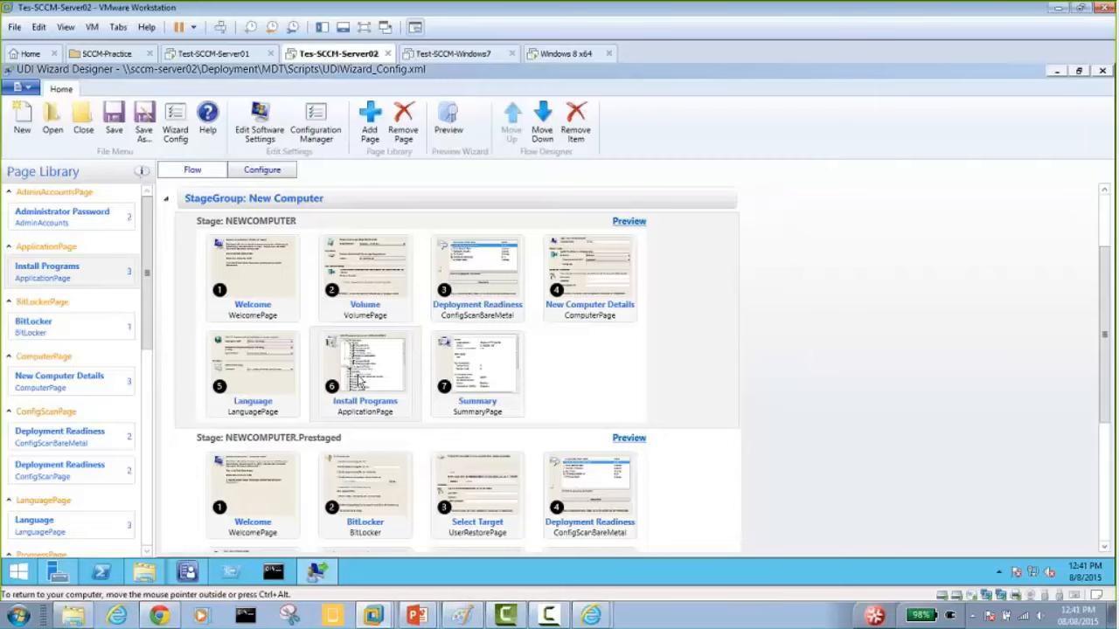
{"action": "left_click", "coordinate": [488, 367]}
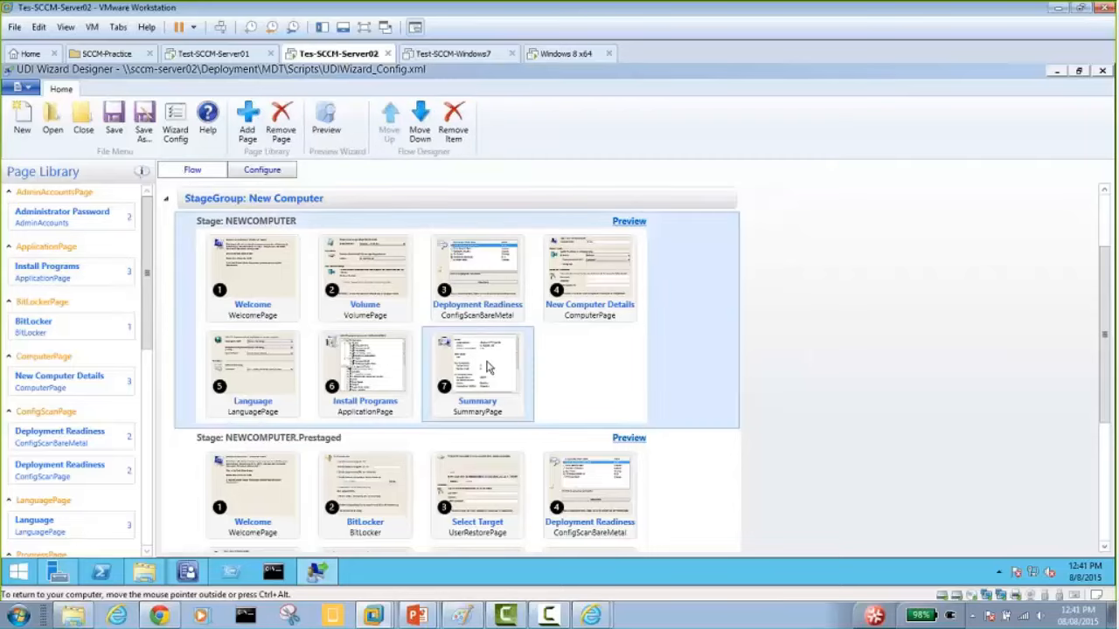
{"action": "double_click", "coordinate": [488, 367]}
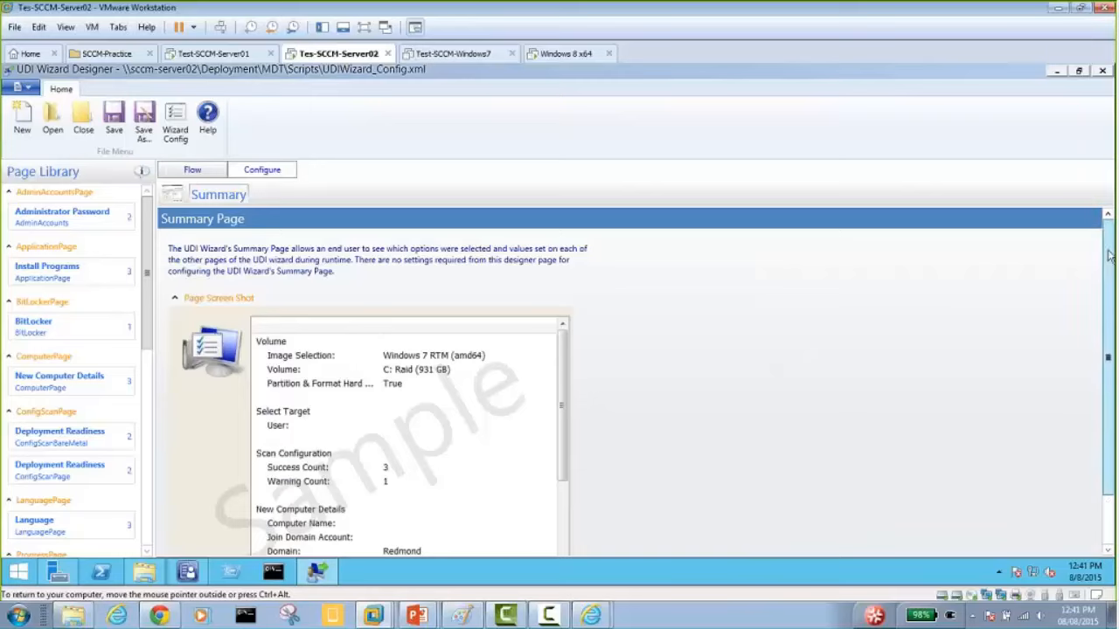
{"action": "scroll", "coordinate": [1109, 393], "scroll_direction": "down", "scroll_amount": 1}
{"action": "scroll", "coordinate": [1026, 290], "scroll_direction": "down", "scroll_amount": 1}
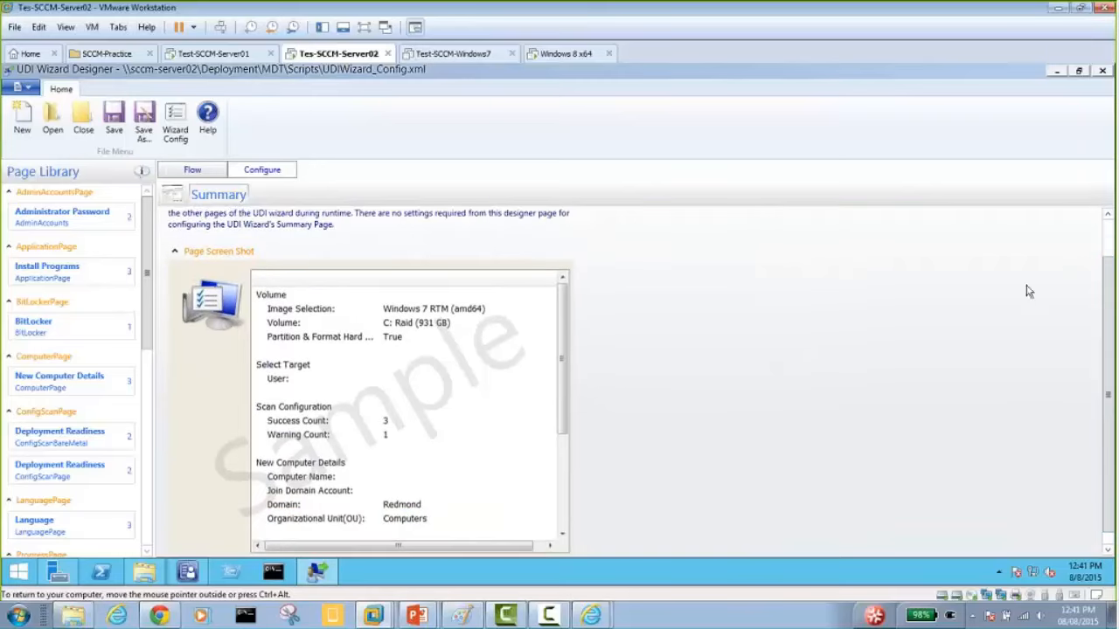
{"action": "left_click", "coordinate": [192, 170]}
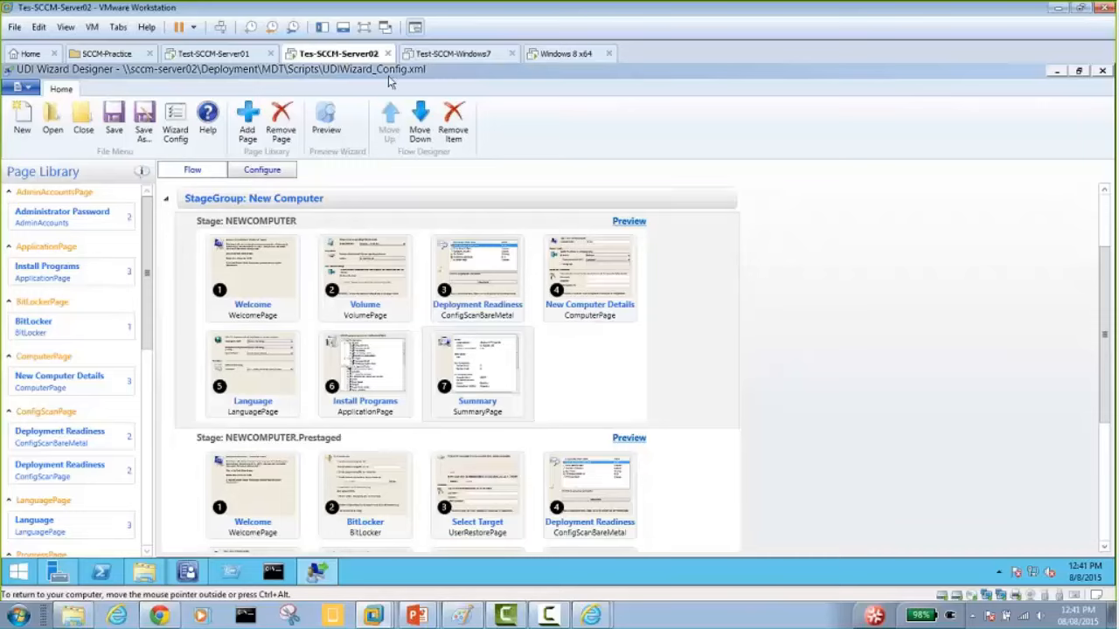
After the plain Save errors, save as UDIWizard_Config.xml, replacing the existing file
{"action": "left_click", "coordinate": [114, 124]}
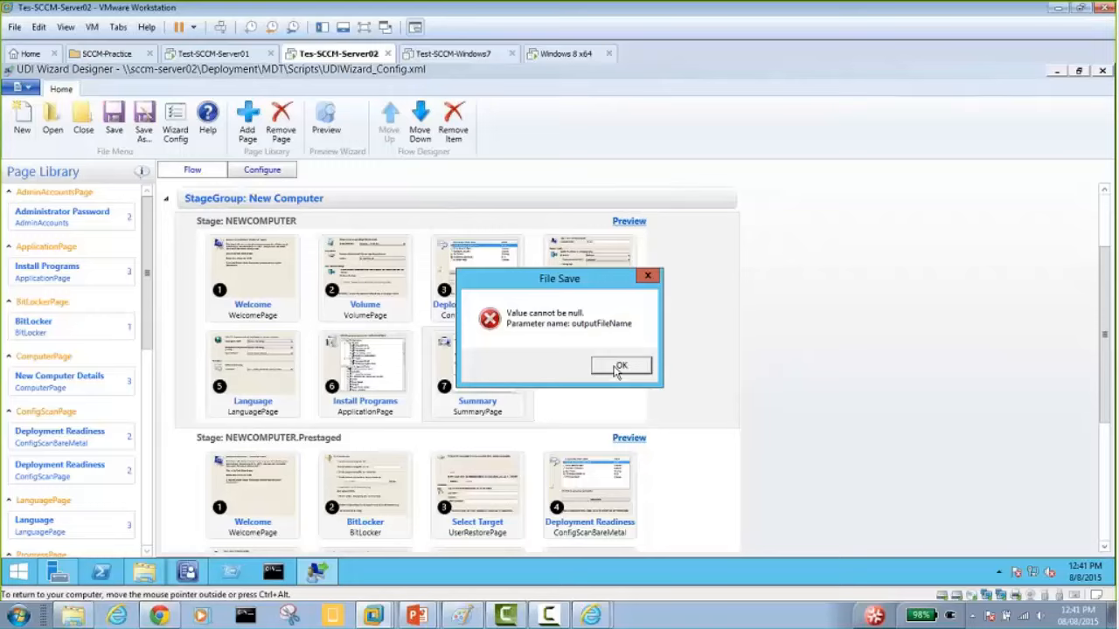
{"action": "left_click", "coordinate": [619, 367]}
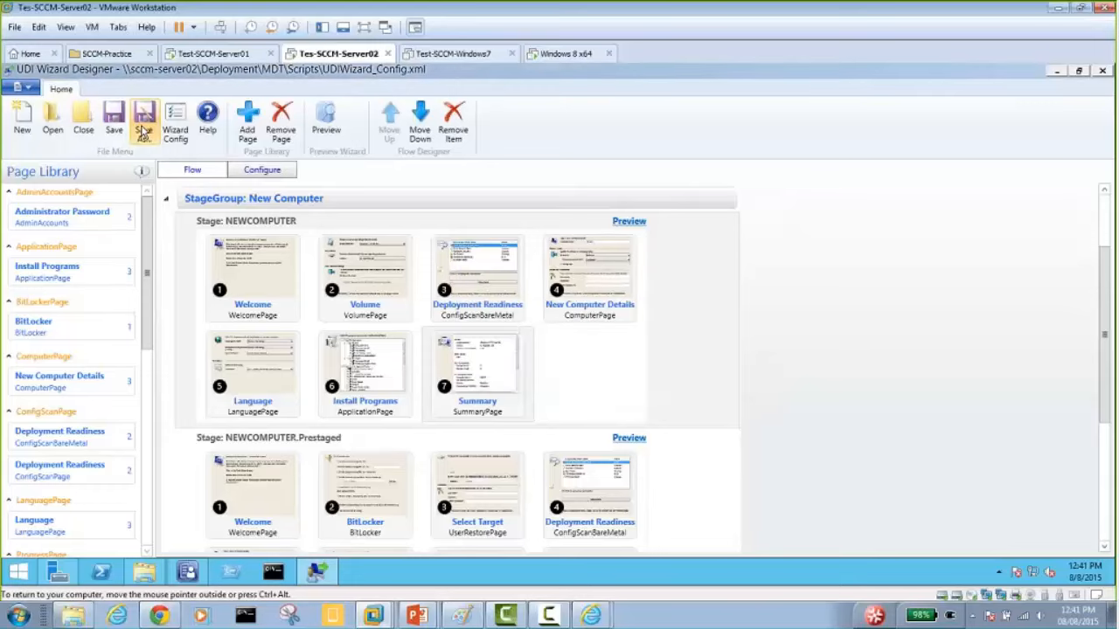
{"action": "left_click", "coordinate": [143, 131]}
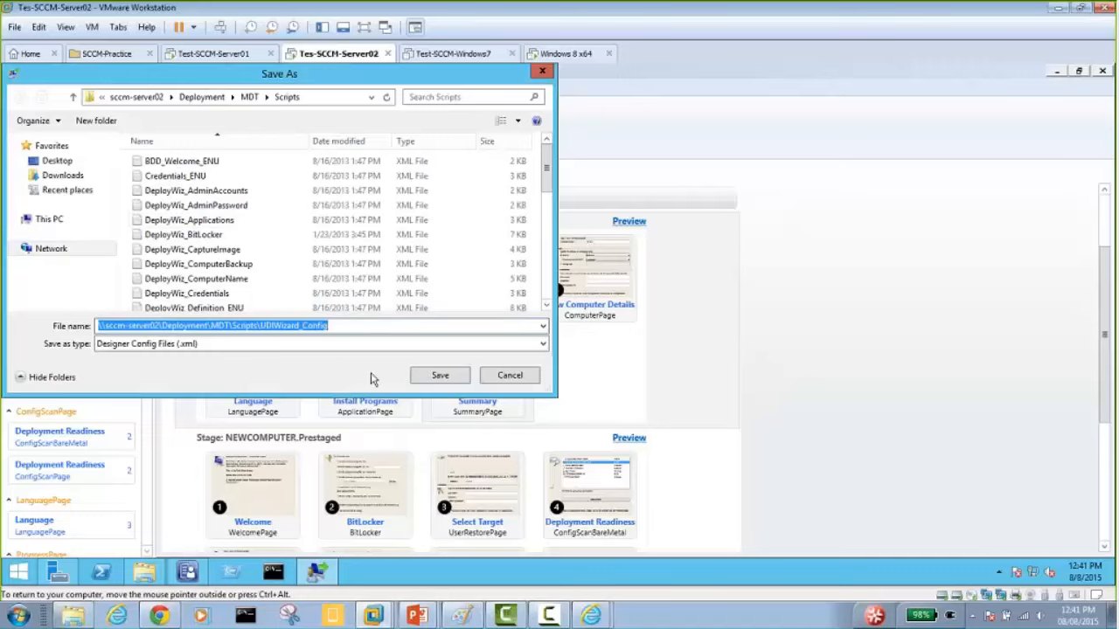
{"action": "left_click", "coordinate": [439, 381]}
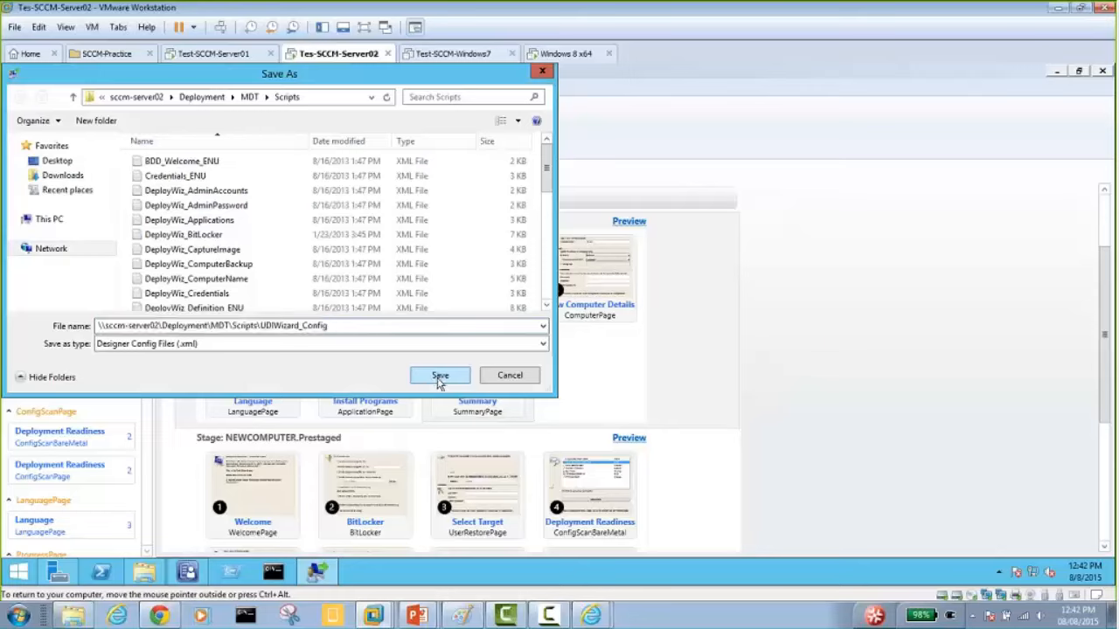
{"action": "left_click", "coordinate": [618, 372]}
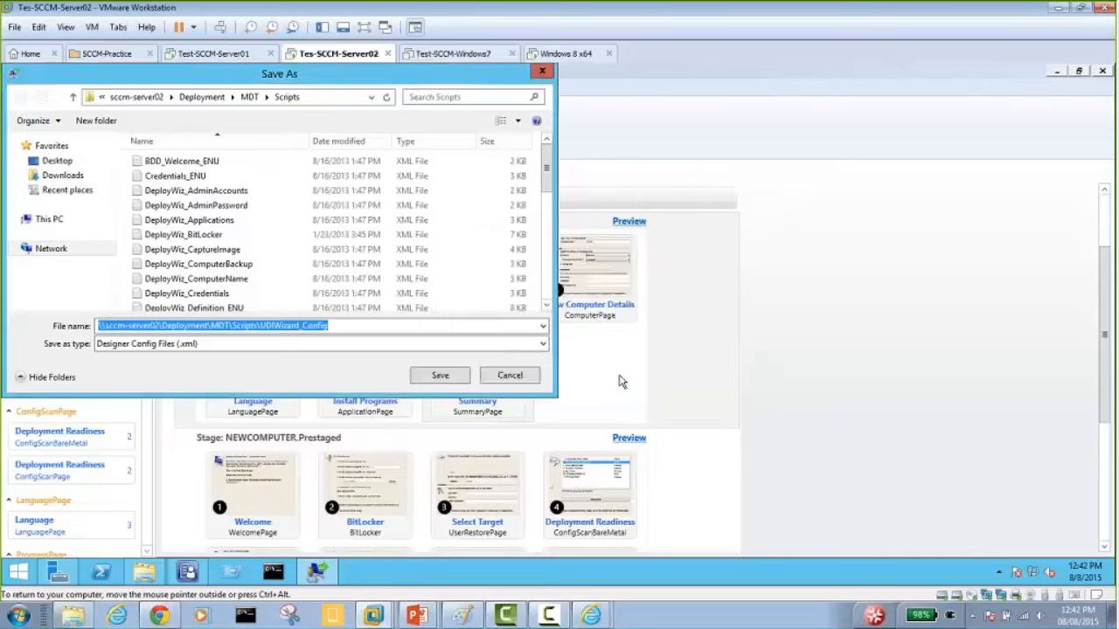
{"action": "left_click", "coordinate": [595, 365]}
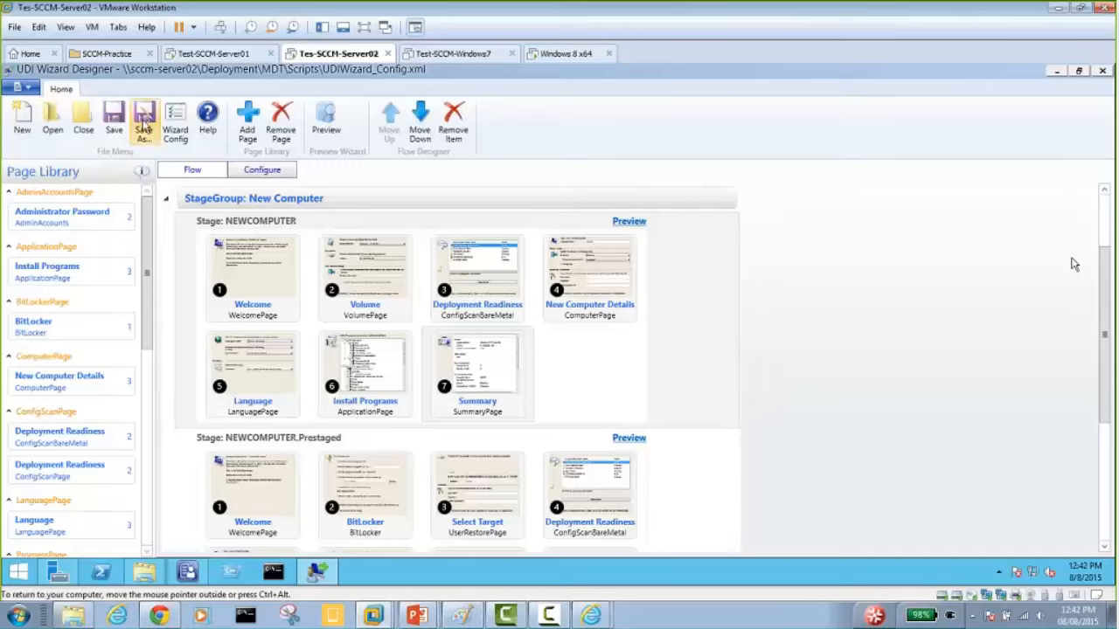
Open the Install Programs page and start adding software to the General Software group
{"action": "double_click", "coordinate": [366, 375]}
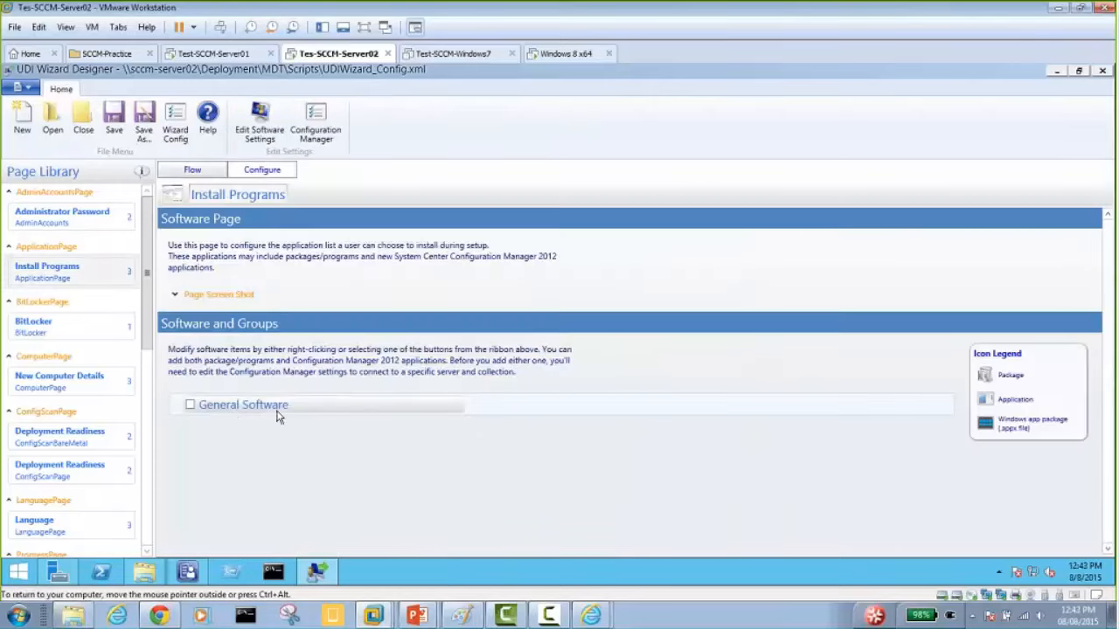
{"action": "left_click", "coordinate": [191, 406]}
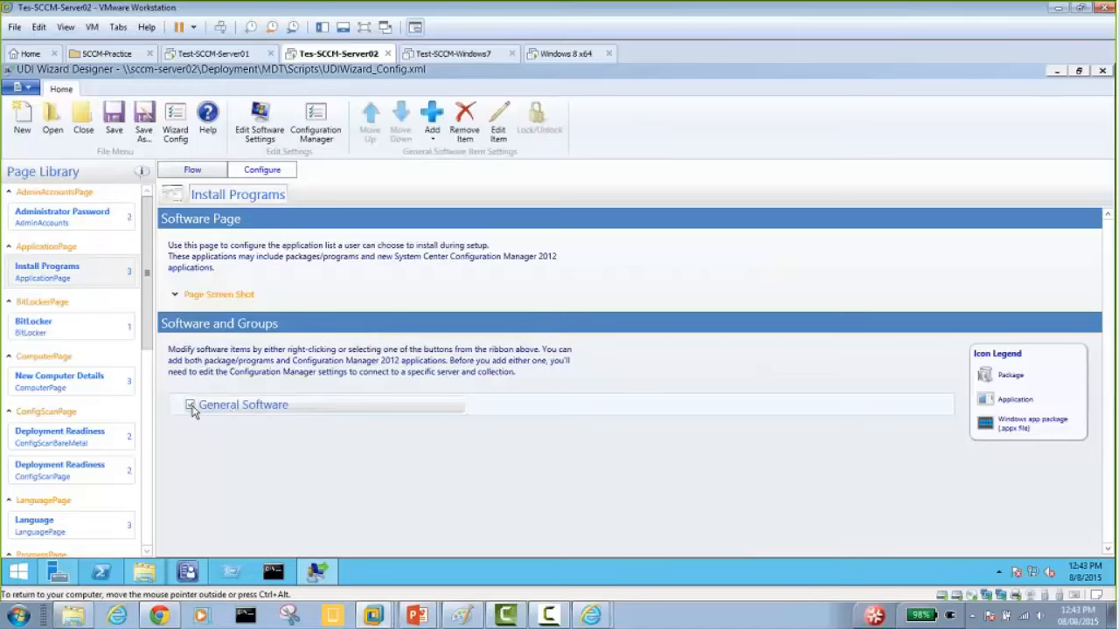
{"action": "right_click", "coordinate": [253, 408]}
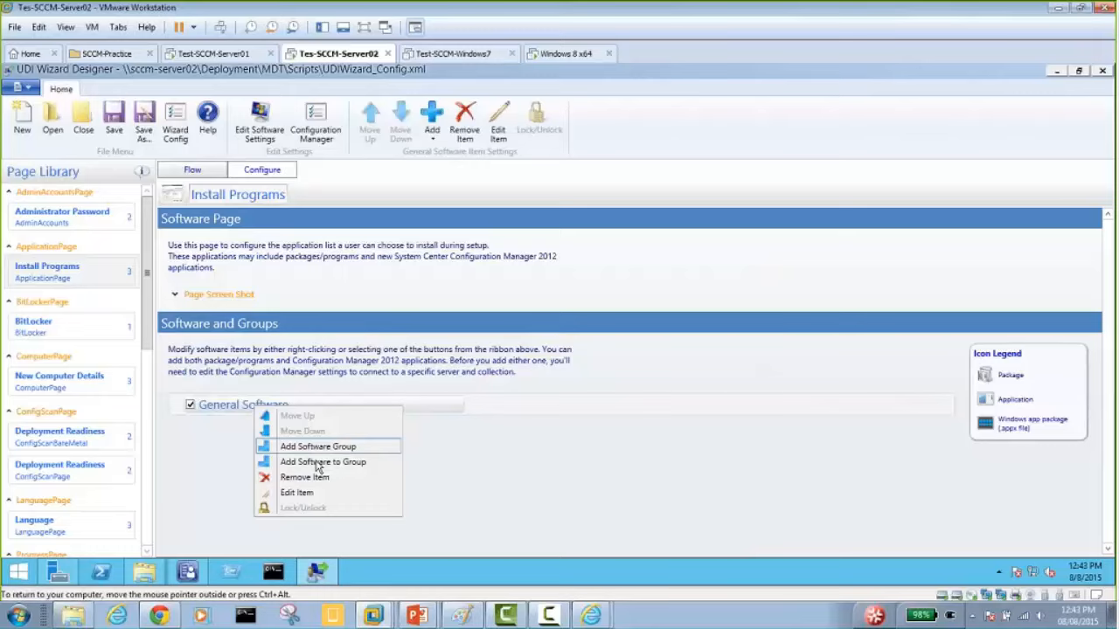
{"action": "left_click", "coordinate": [350, 462]}
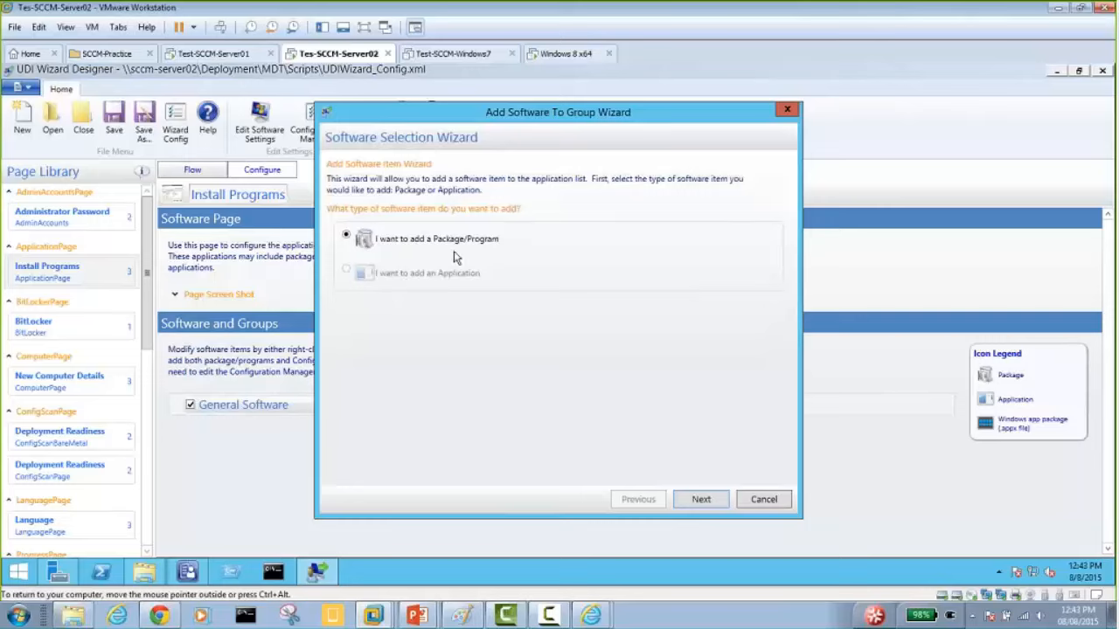
{"action": "left_click", "coordinate": [701, 503]}
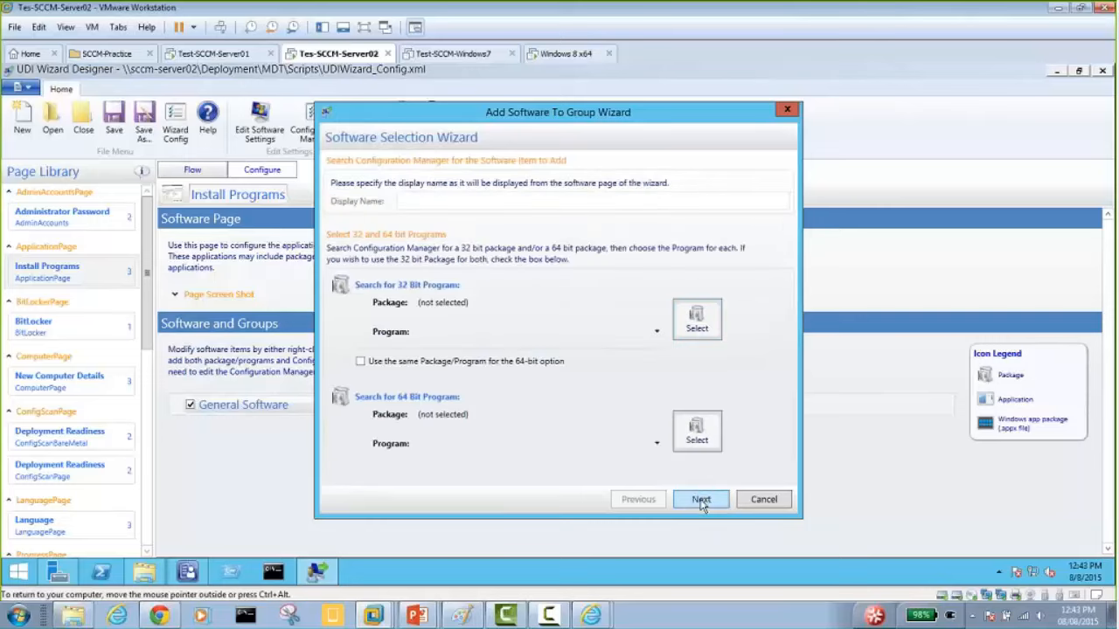
Try the 32-bit and 64-bit package searches and program list, then cancel without adding
{"action": "left_click", "coordinate": [697, 324]}
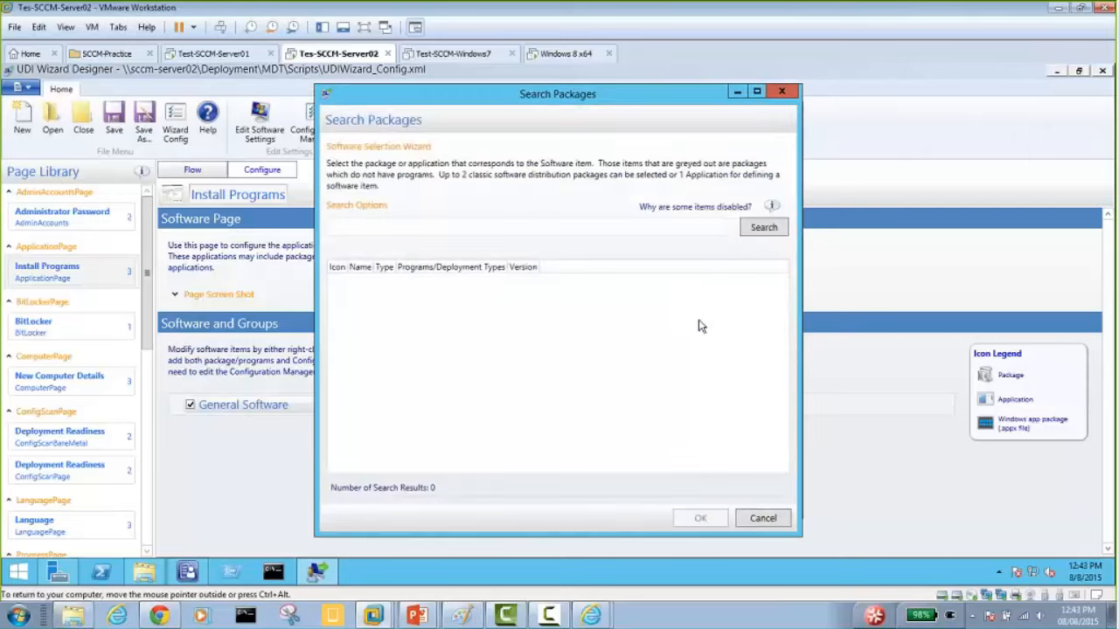
{"action": "left_click", "coordinate": [763, 519]}
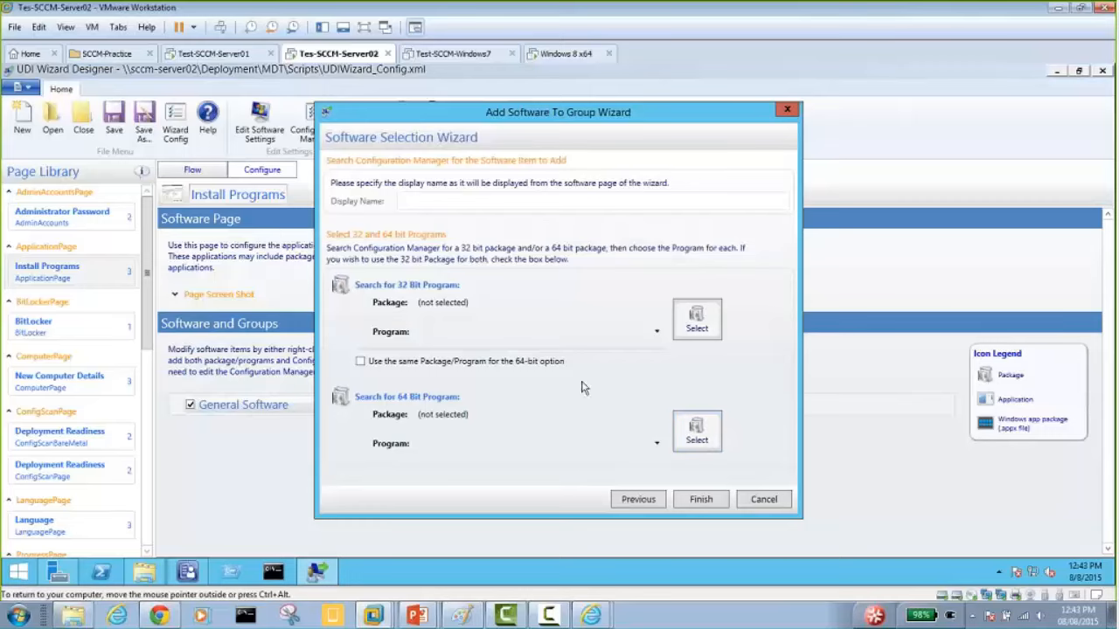
{"action": "left_click", "coordinate": [698, 437]}
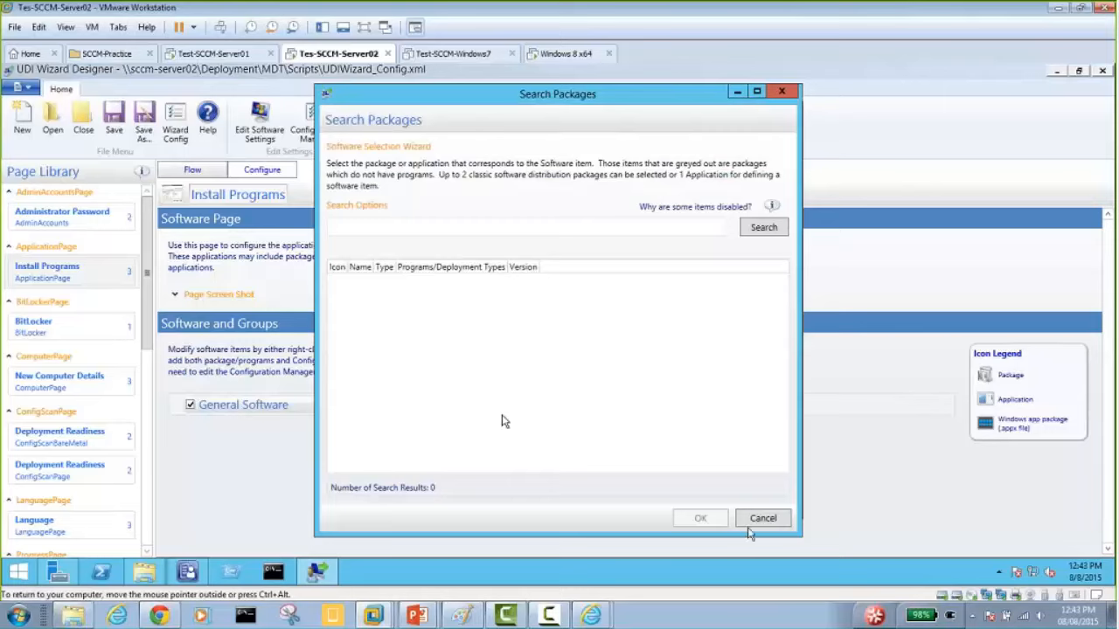
{"action": "left_click", "coordinate": [763, 519]}
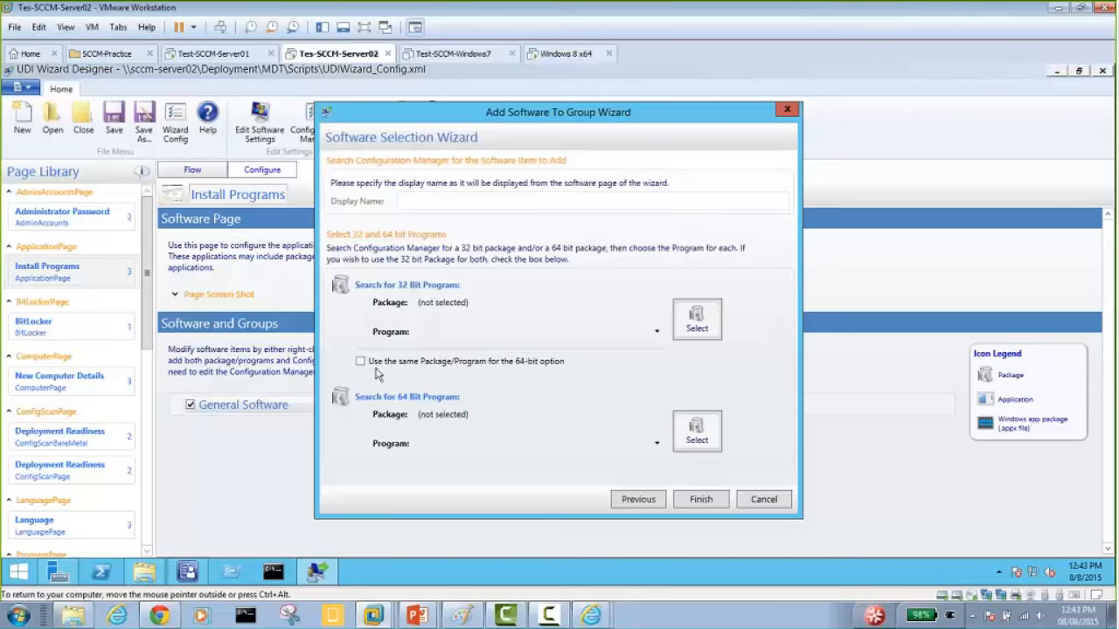
{"action": "left_click", "coordinate": [659, 445]}
{"action": "left_click", "coordinate": [749, 456]}
{"action": "left_click", "coordinate": [762, 500]}
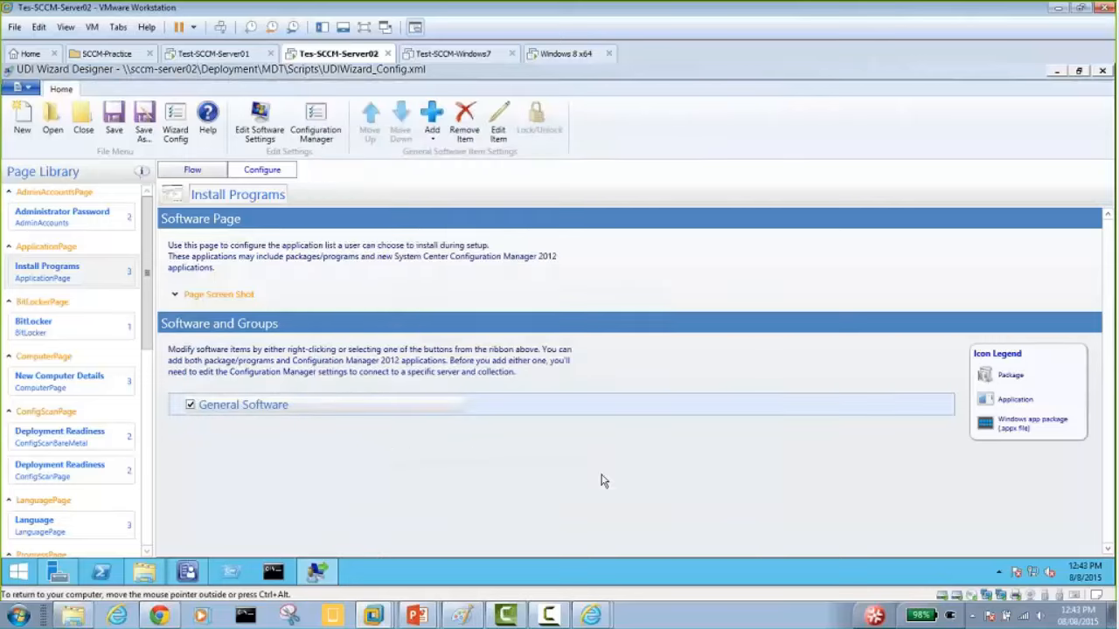
Start deploying Adobe Reader 9.3 to the All Systems device collection
{"action": "mouse_move", "coordinate": [188, 577]}
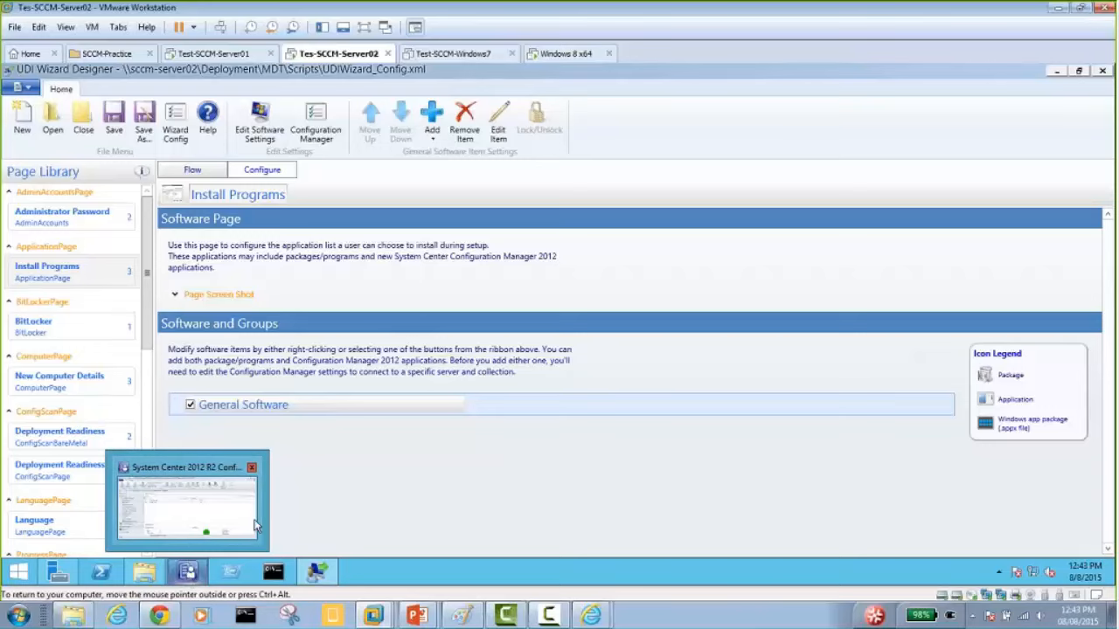
{"action": "left_click", "coordinate": [184, 509]}
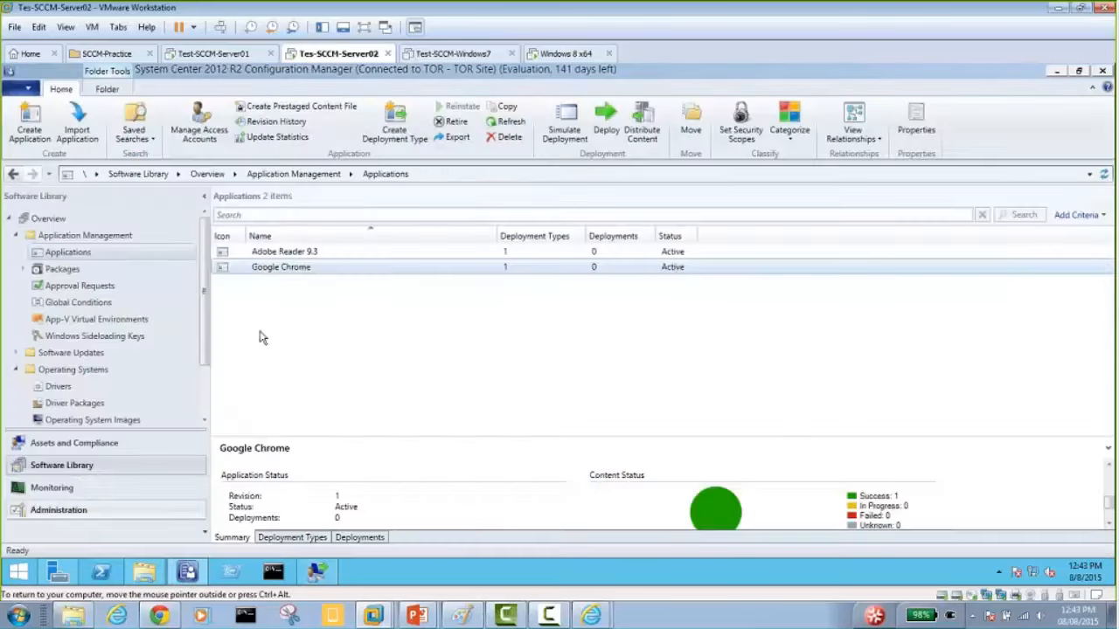
{"action": "left_click", "coordinate": [289, 267]}
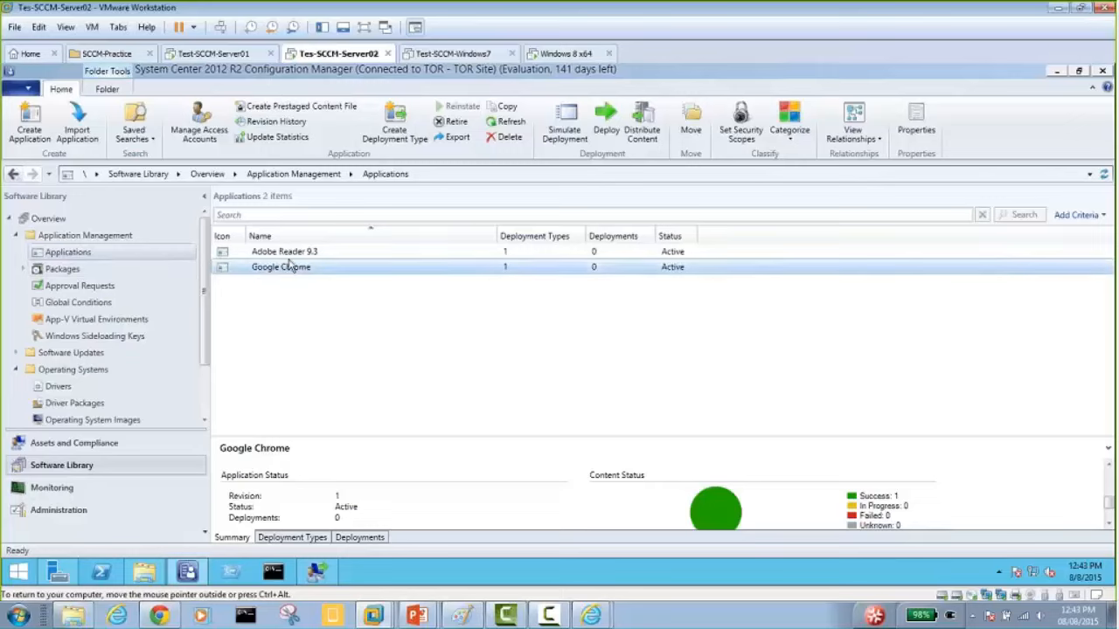
{"action": "left_click", "coordinate": [290, 252]}
{"action": "right_click", "coordinate": [291, 253]}
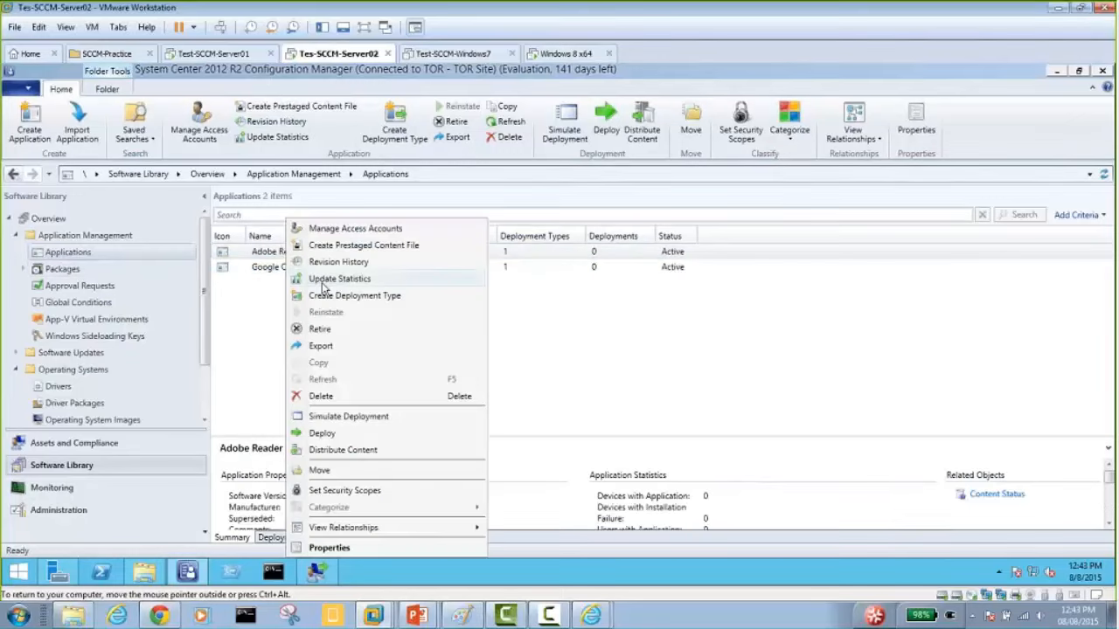
{"action": "left_click", "coordinate": [389, 434]}
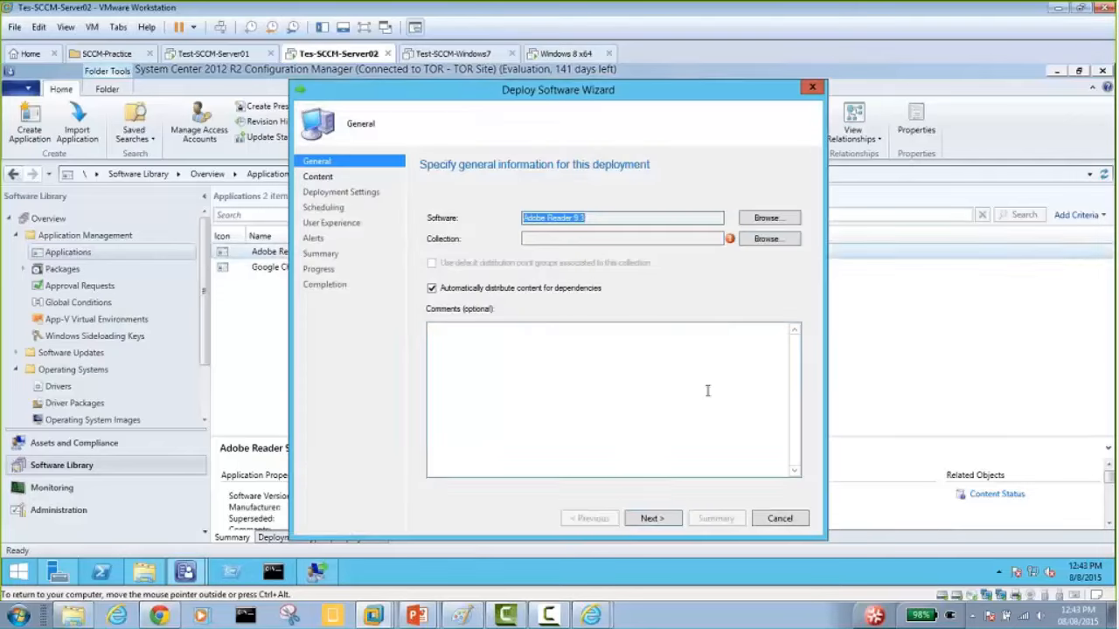
{"action": "left_click", "coordinate": [765, 239]}
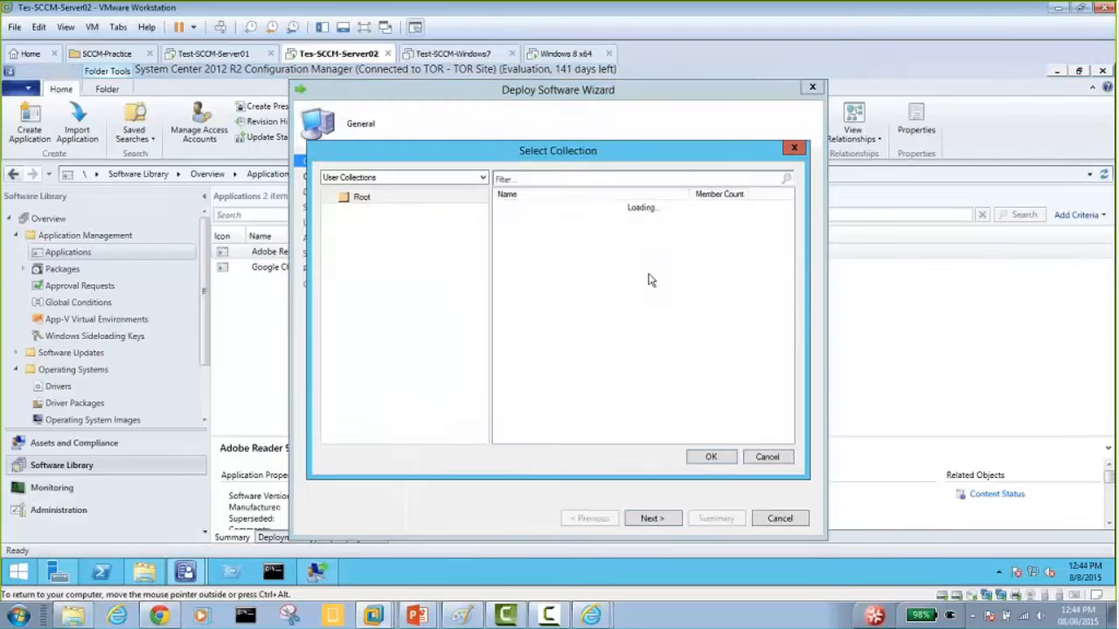
{"action": "left_click", "coordinate": [483, 179]}
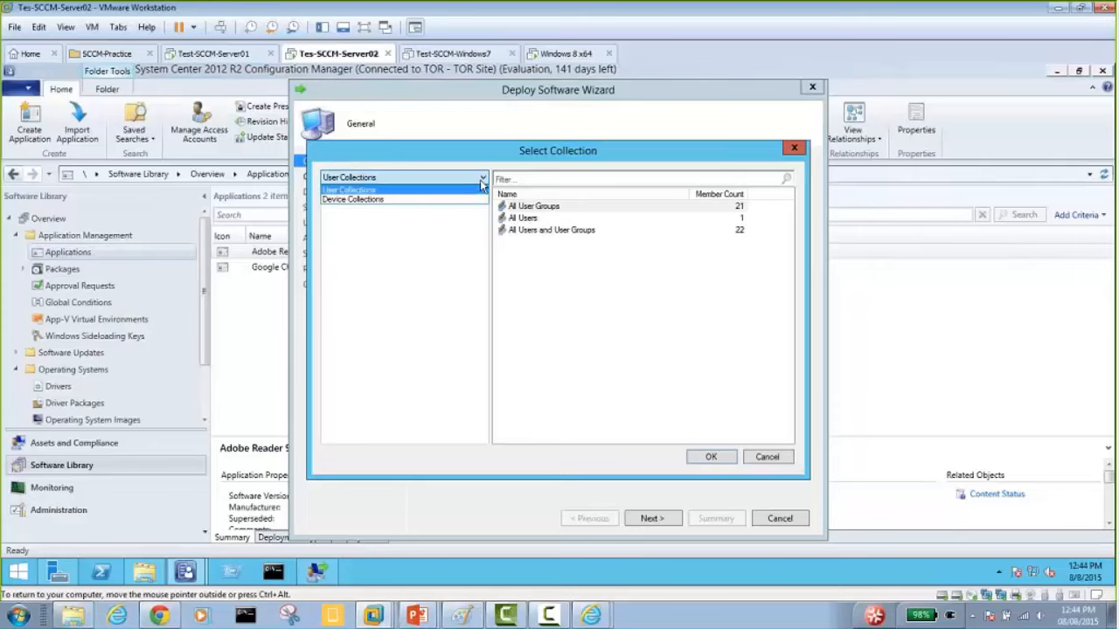
{"action": "left_click", "coordinate": [467, 201]}
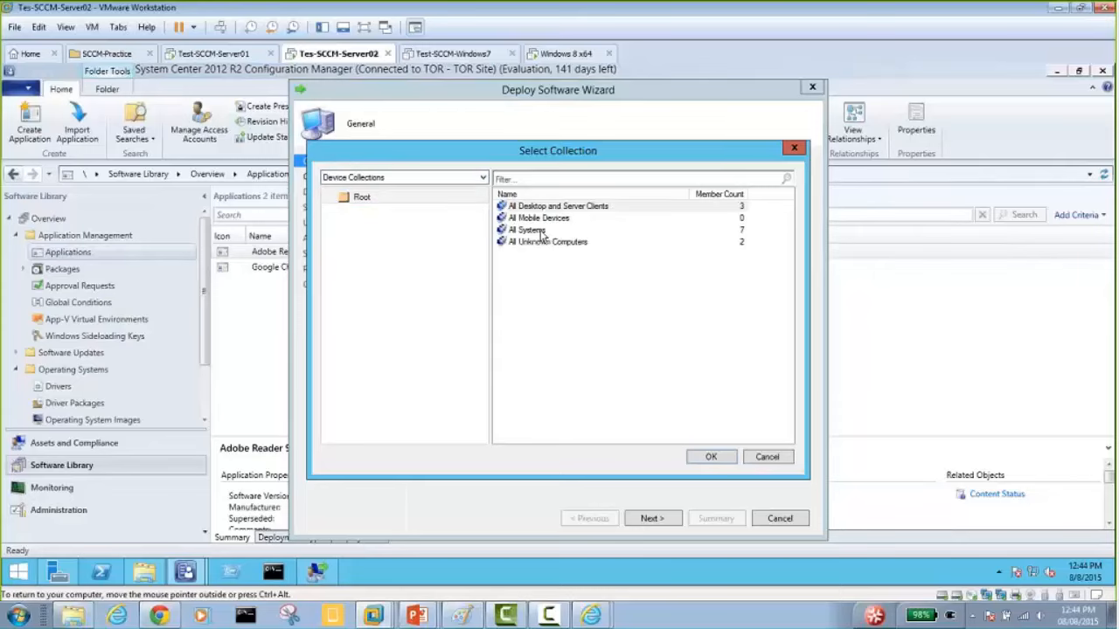
{"action": "left_click", "coordinate": [527, 230]}
{"action": "left_click", "coordinate": [712, 457]}
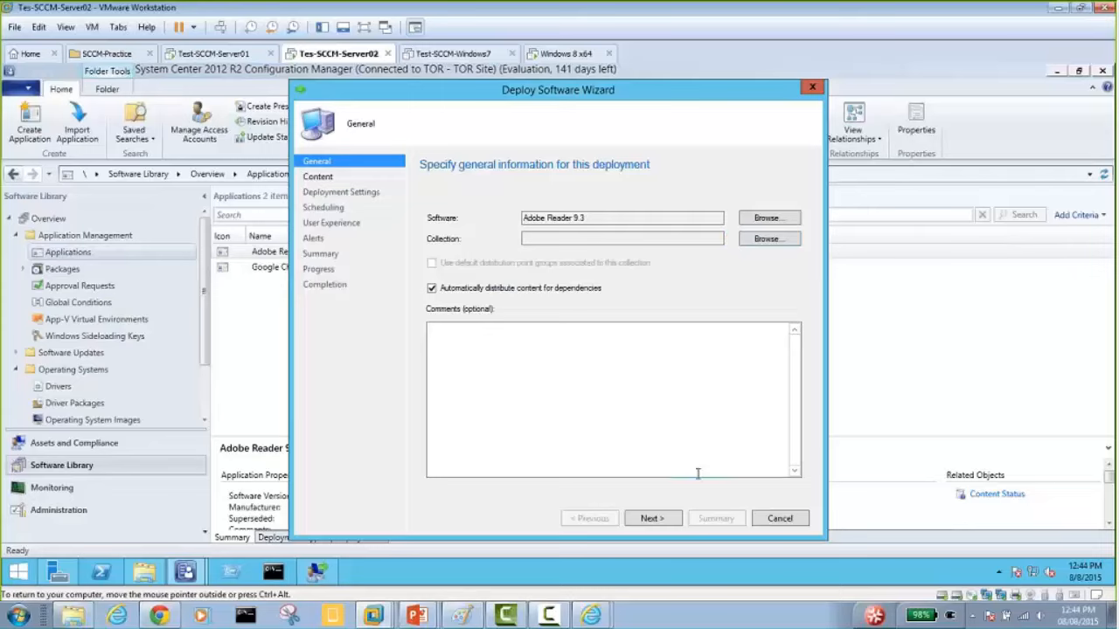
Finish the Adobe Reader deployment with default Install and Available settings
{"action": "left_click", "coordinate": [652, 518]}
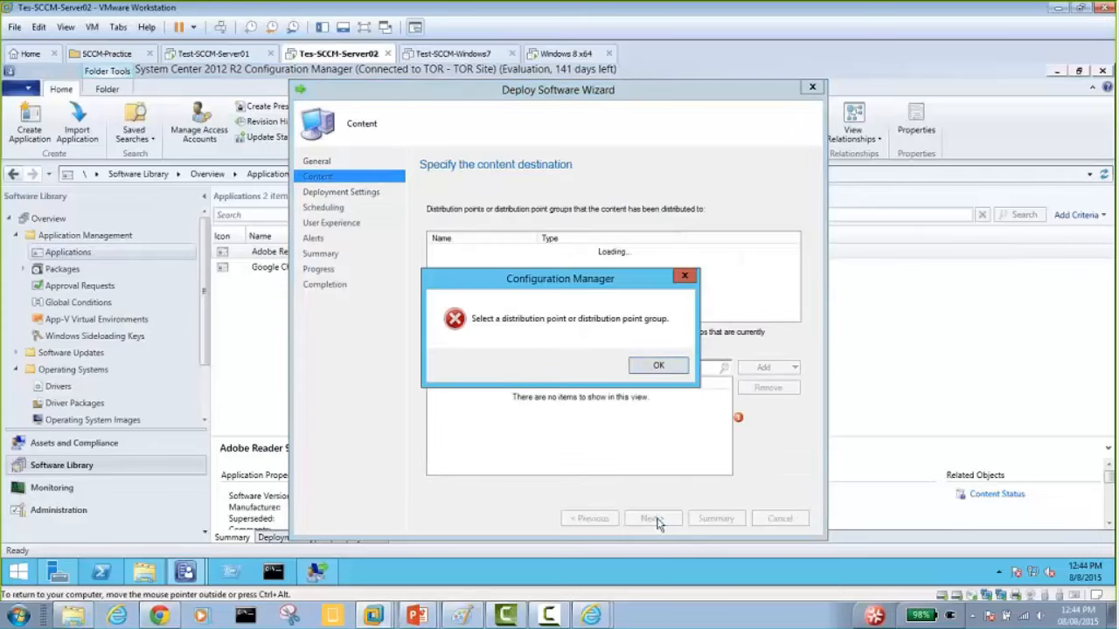
{"action": "left_click", "coordinate": [657, 368]}
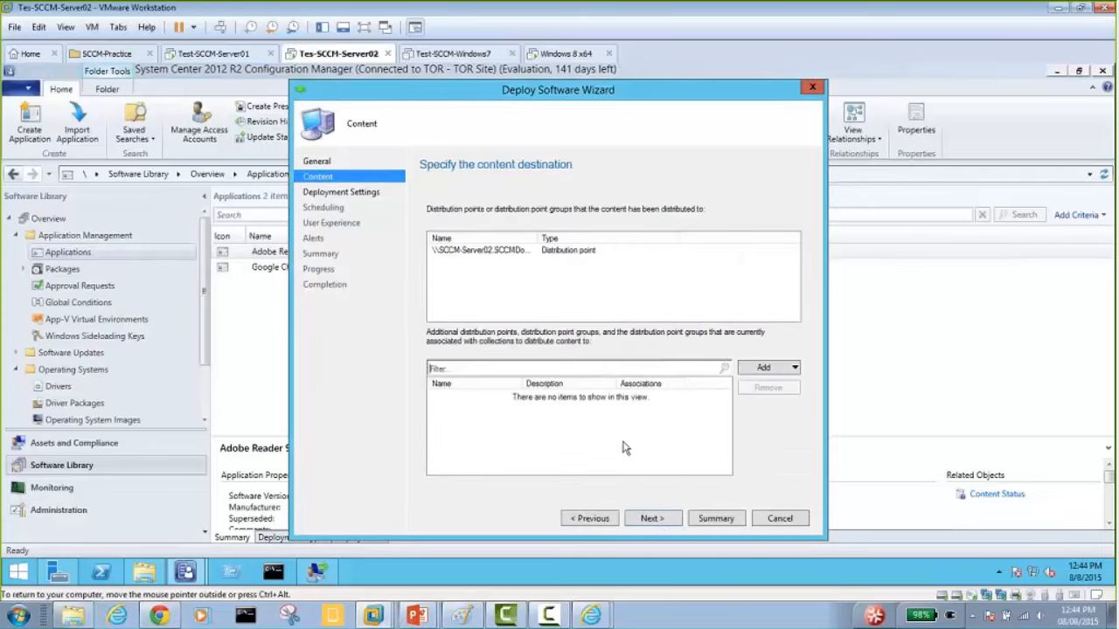
{"action": "left_click", "coordinate": [652, 520]}
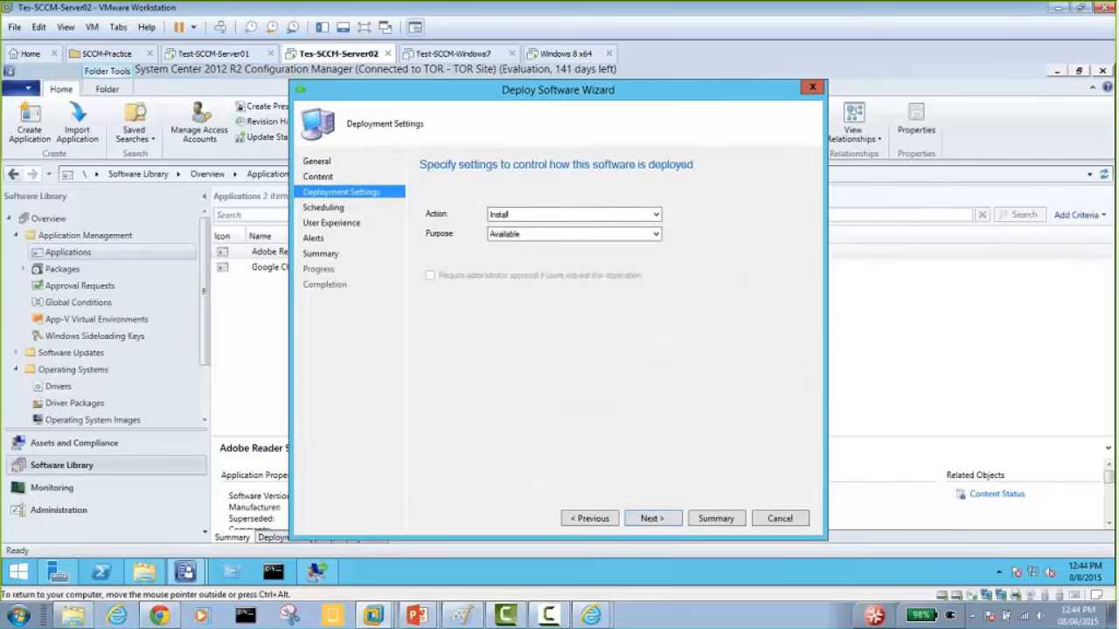
{"action": "left_click", "coordinate": [651, 520]}
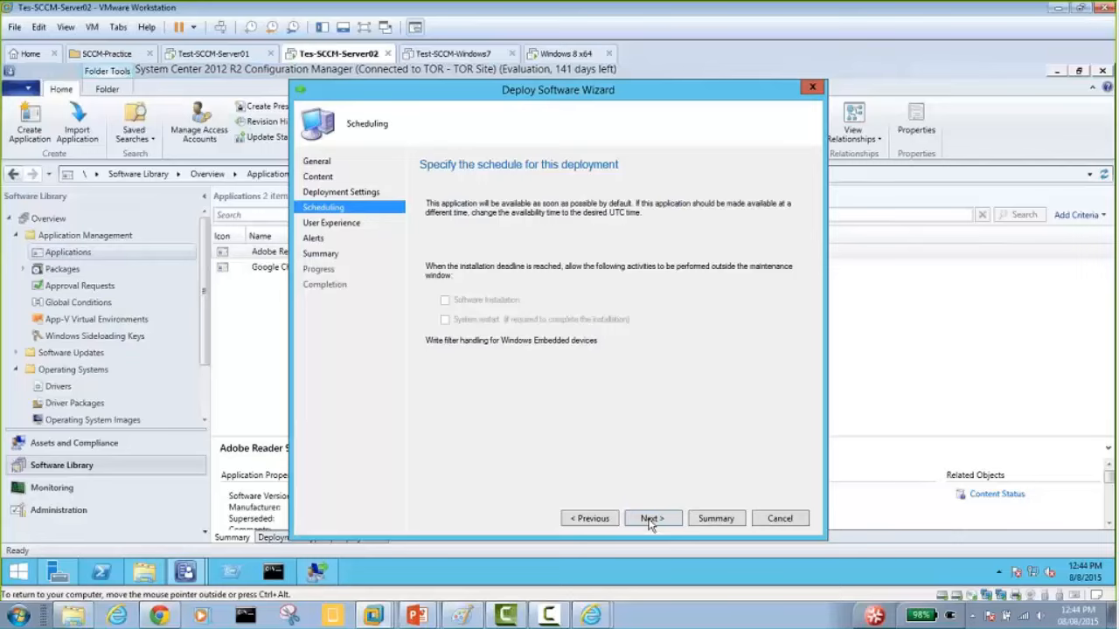
{"action": "left_click", "coordinate": [651, 519]}
{"action": "left_click", "coordinate": [651, 520]}
{"action": "left_click", "coordinate": [652, 519]}
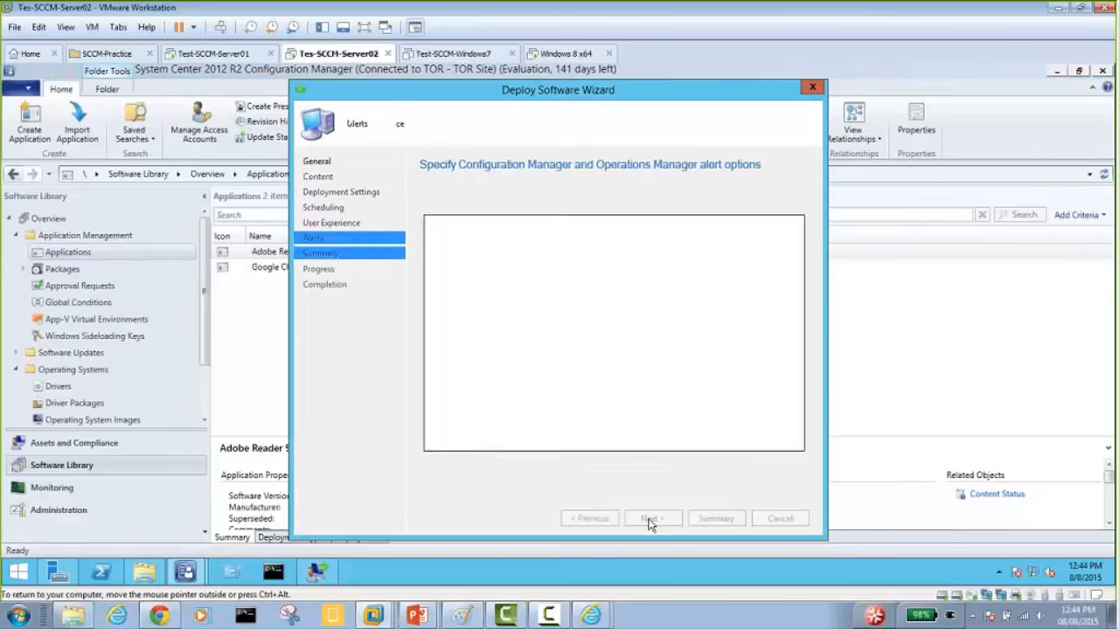
{"action": "left_click", "coordinate": [648, 519]}
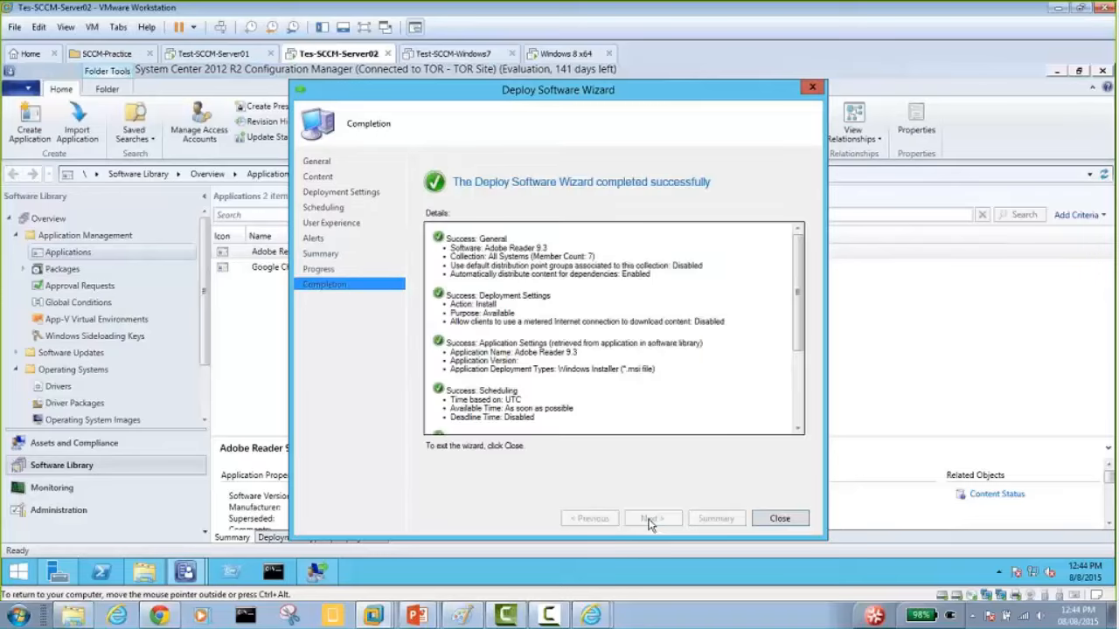
{"action": "left_click", "coordinate": [780, 519]}
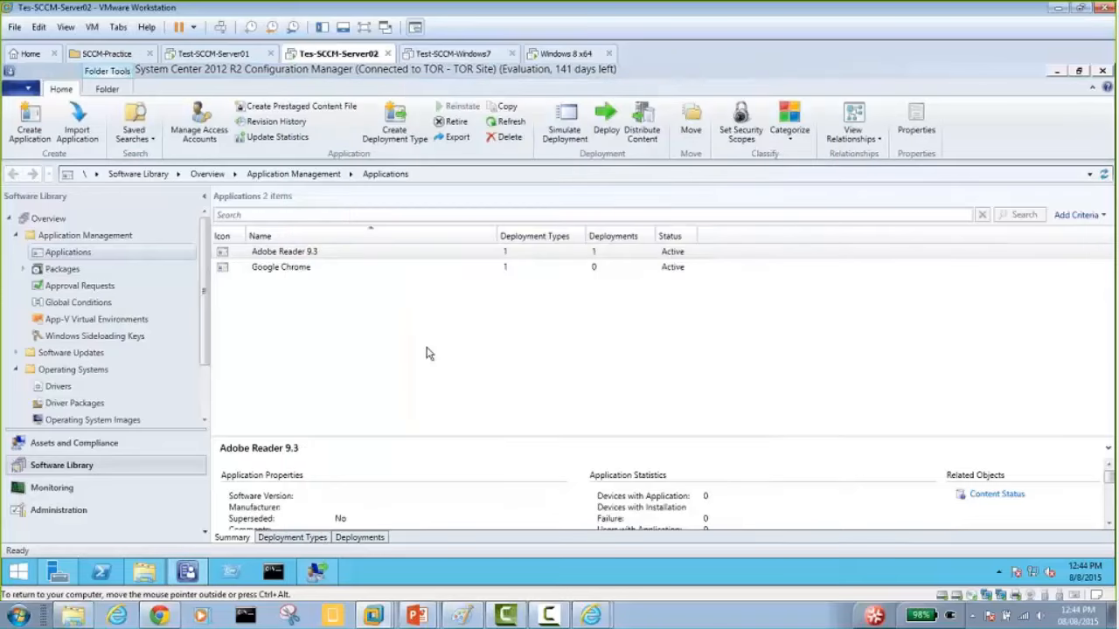
Start deploying Google Chrome to the All Systems device collection
{"action": "left_click", "coordinate": [304, 271]}
{"action": "right_click", "coordinate": [304, 271]}
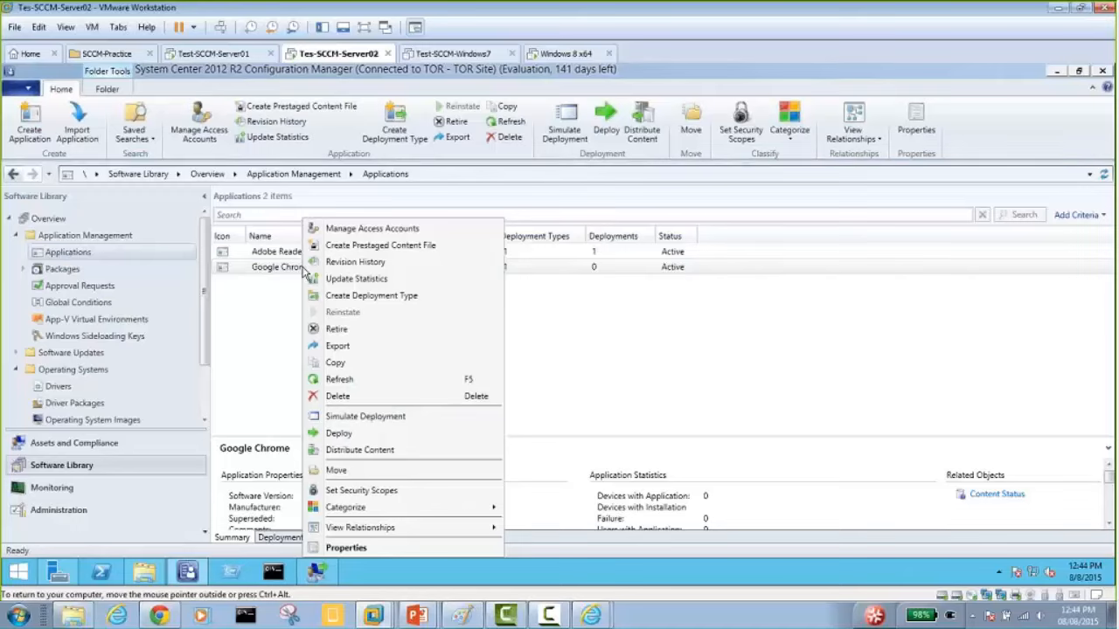
{"action": "left_click", "coordinate": [359, 434]}
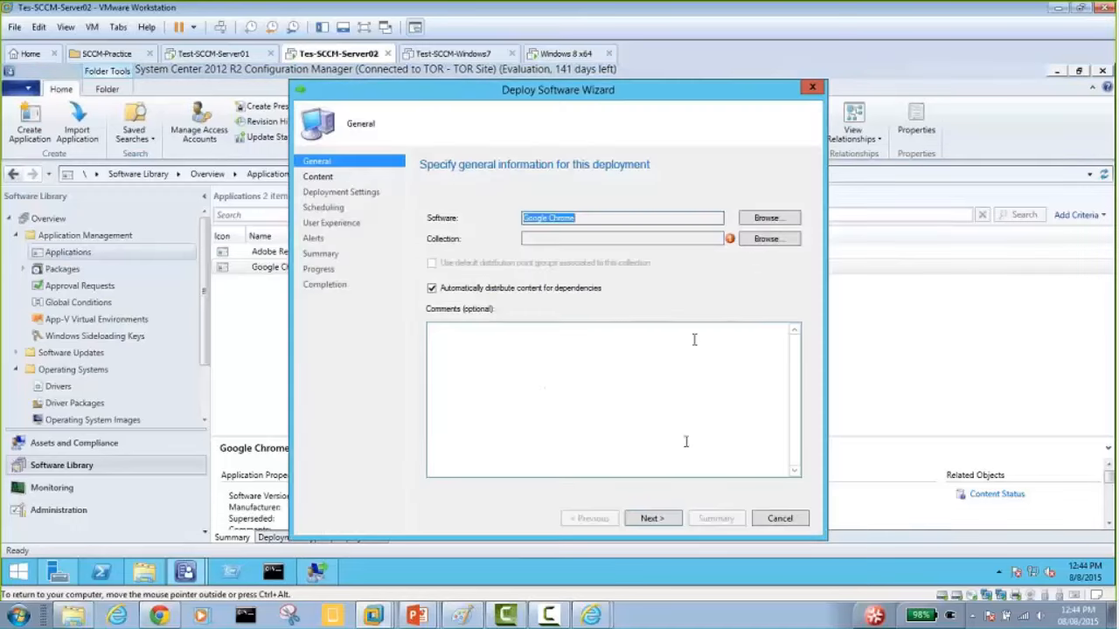
{"action": "left_click", "coordinate": [767, 239]}
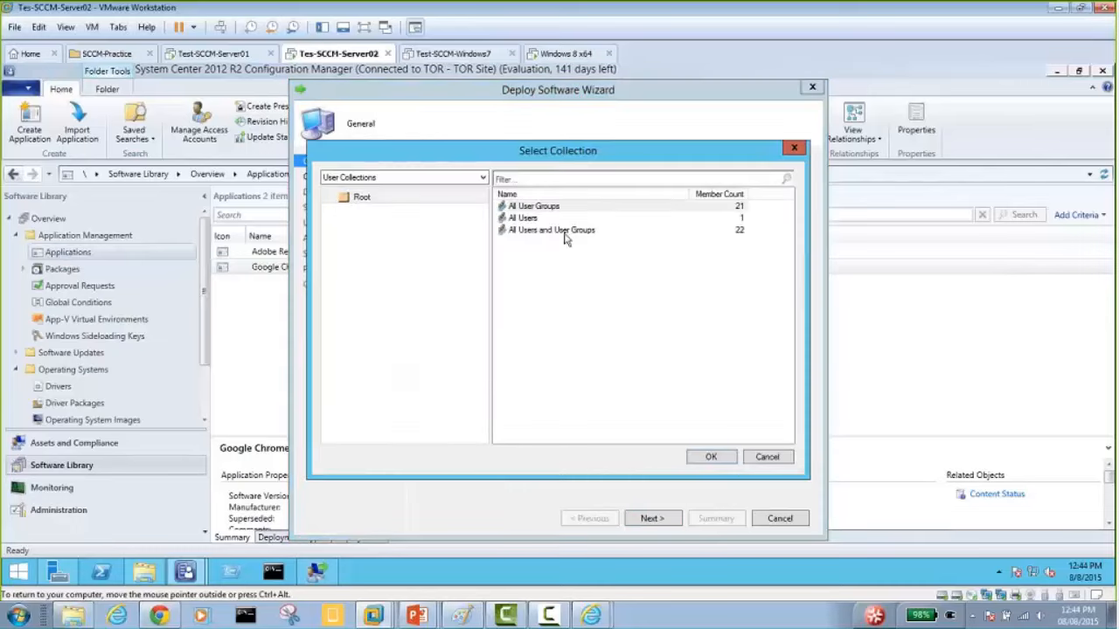
{"action": "left_click", "coordinate": [423, 177]}
{"action": "left_click", "coordinate": [415, 199]}
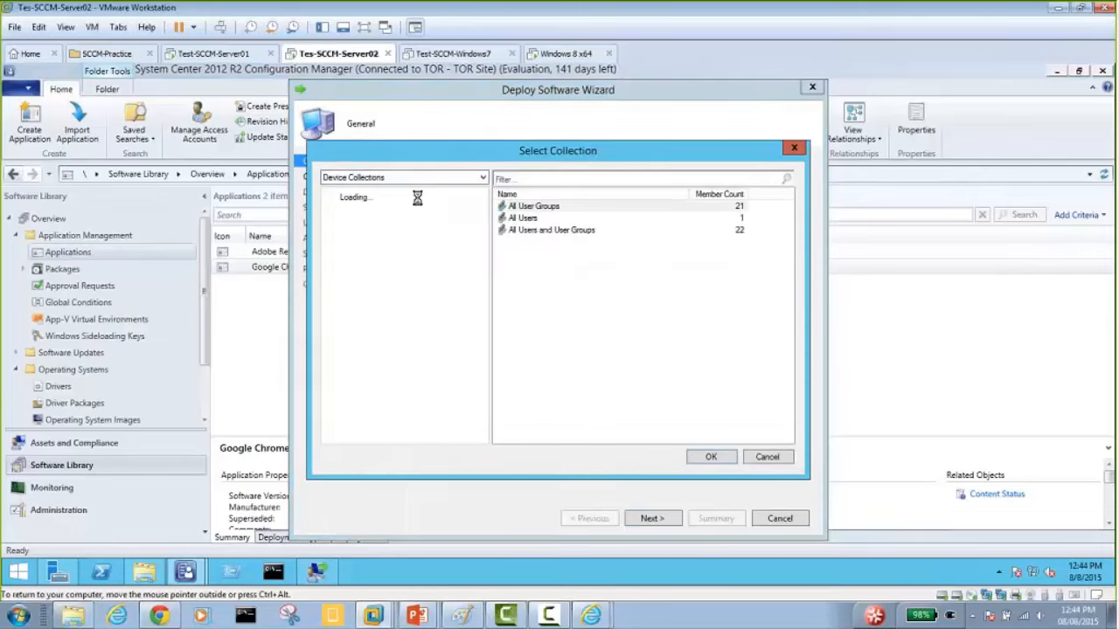
{"action": "left_click", "coordinate": [542, 235]}
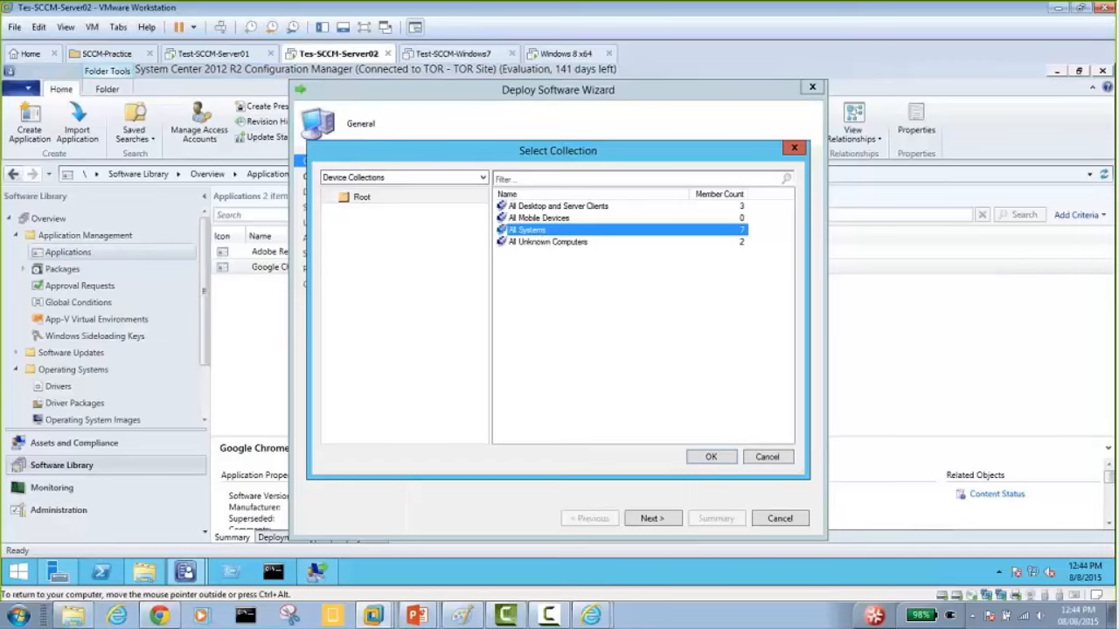
{"action": "left_click", "coordinate": [711, 457]}
Complete the Chrome deployment wizard with default Available install settings
{"action": "left_click", "coordinate": [654, 520]}
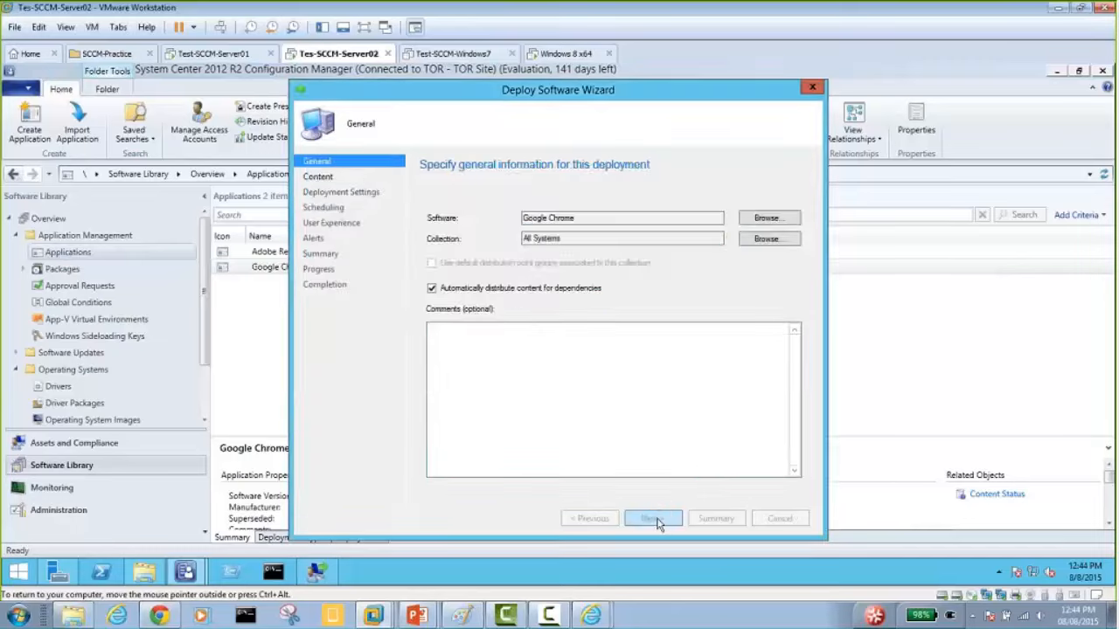
{"action": "left_click", "coordinate": [657, 368]}
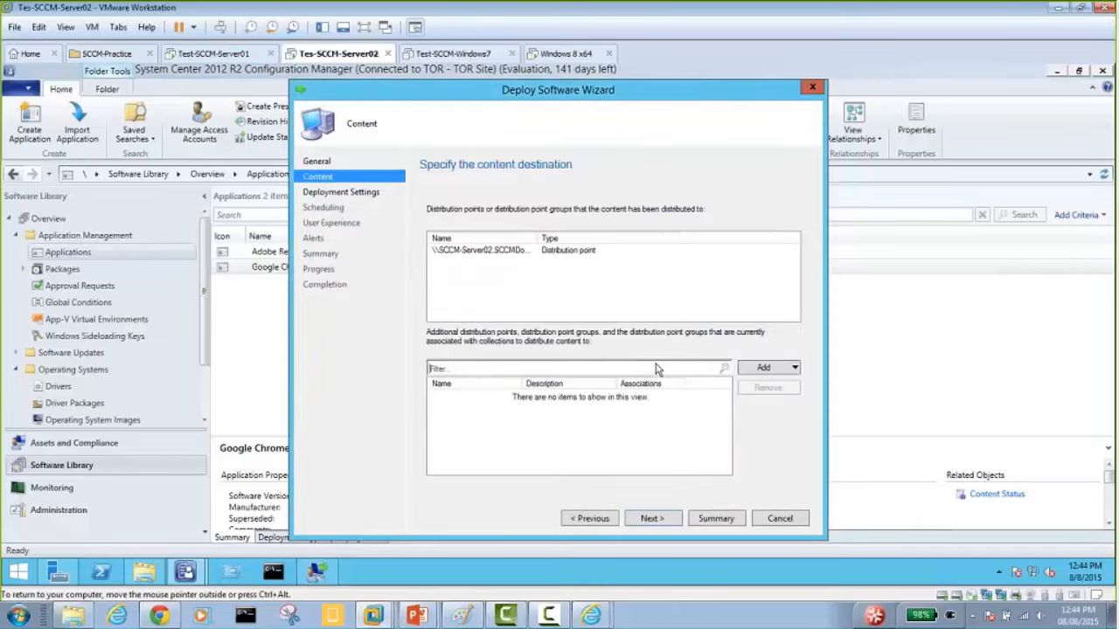
{"action": "left_click", "coordinate": [656, 519]}
{"action": "left_click", "coordinate": [659, 519]}
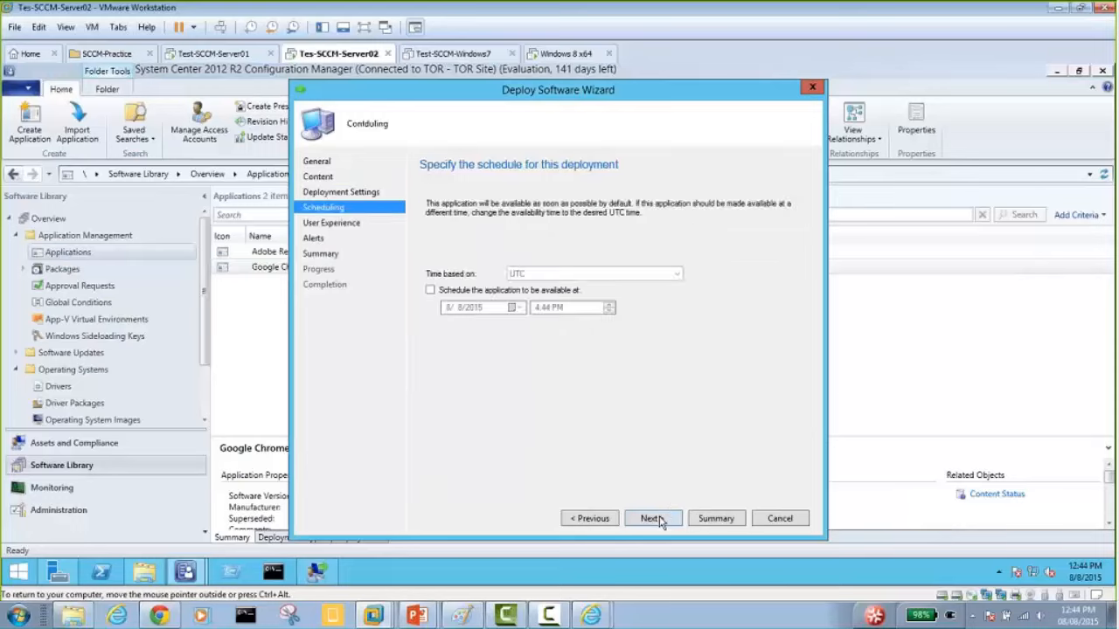
{"action": "left_click", "coordinate": [659, 519]}
{"action": "left_click", "coordinate": [659, 519]}
{"action": "left_click", "coordinate": [659, 520]}
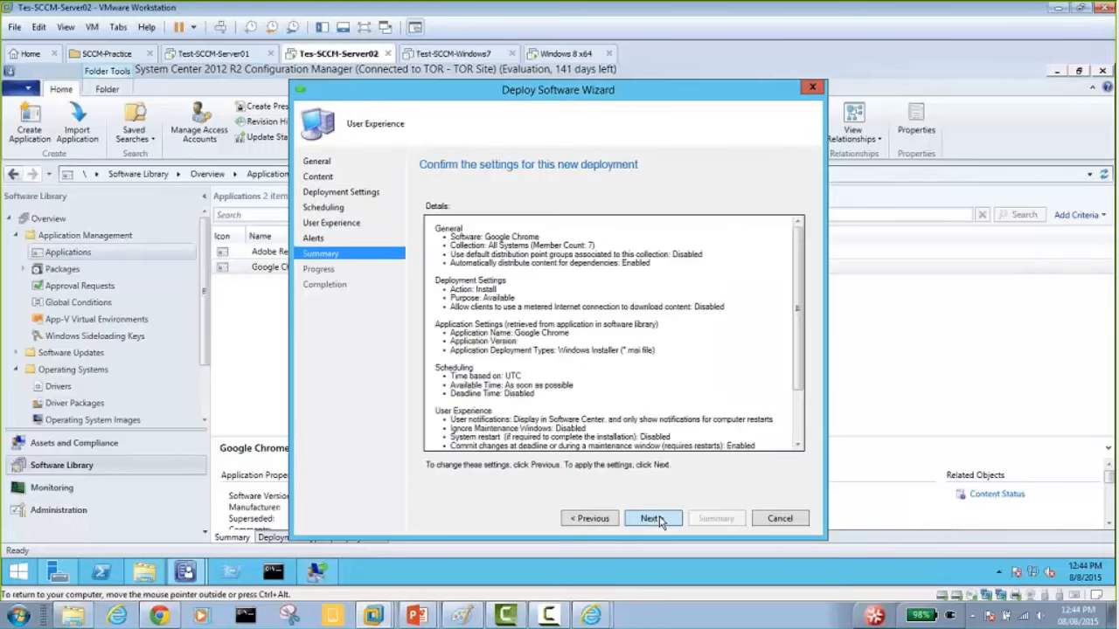
{"action": "left_click", "coordinate": [659, 520]}
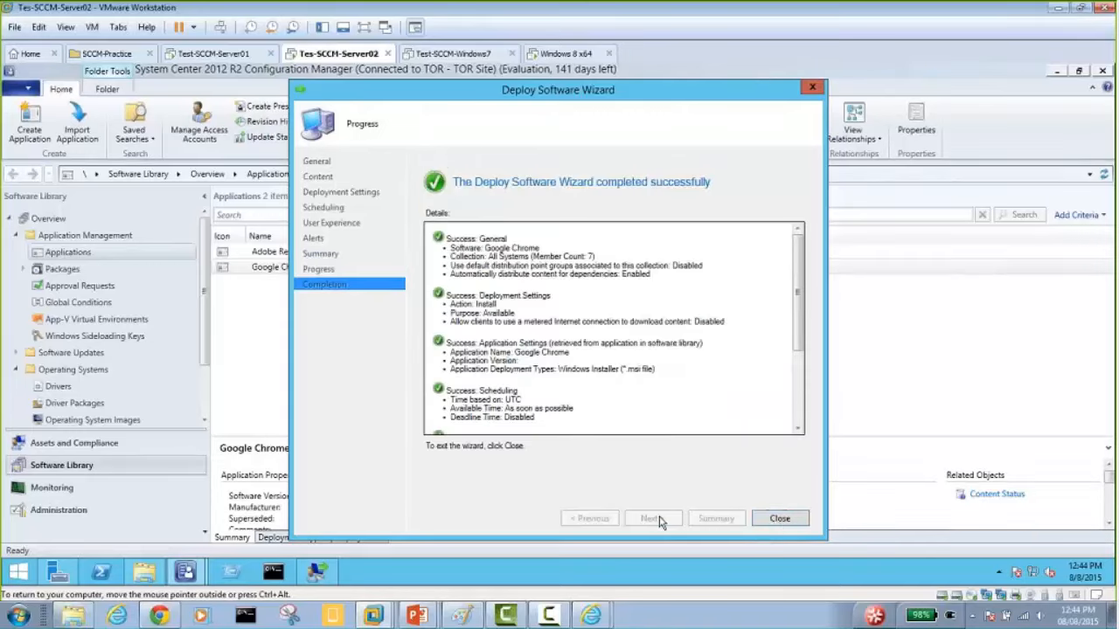
{"action": "left_click", "coordinate": [777, 518]}
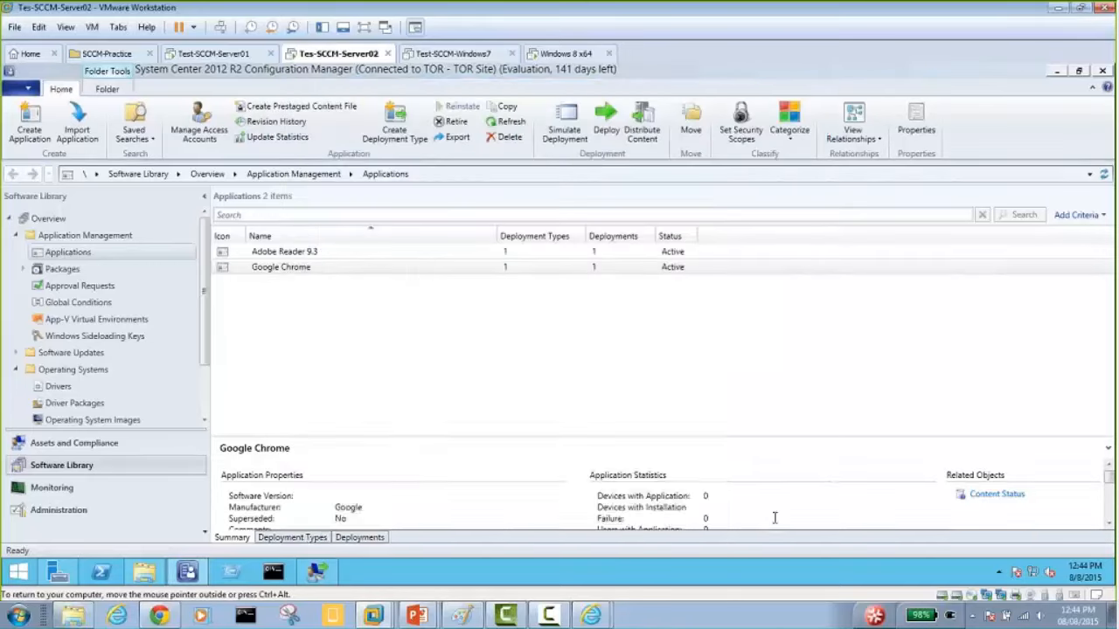
Clear the Google Chrome selection and return to UDI Wizard Designer's Install Programs page
{"action": "left_click", "coordinate": [314, 330]}
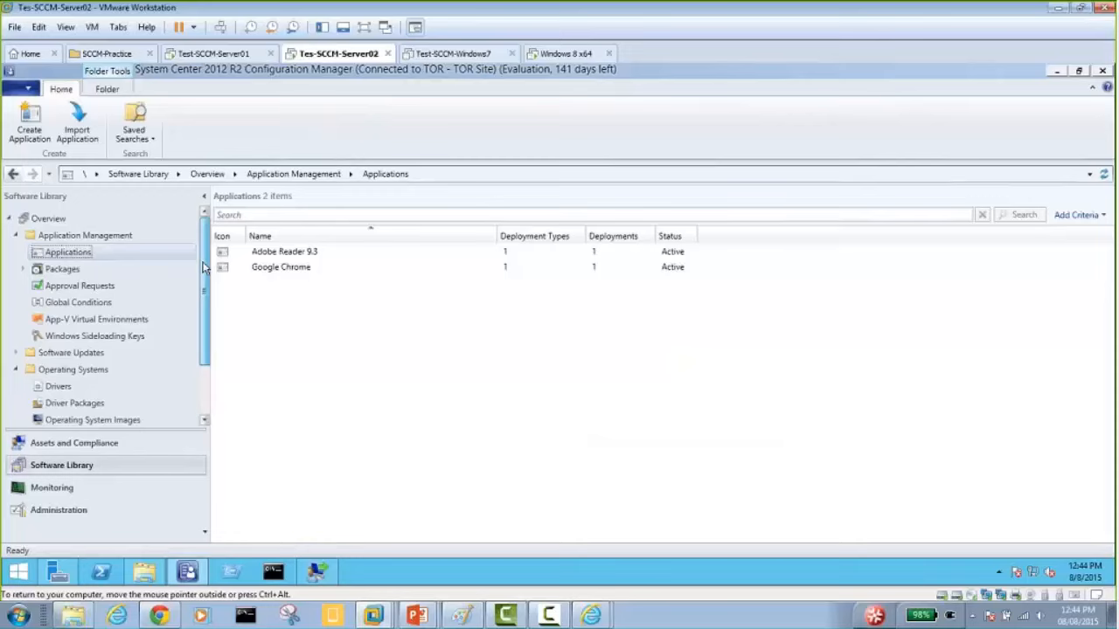
{"action": "left_click", "coordinate": [206, 420]}
{"action": "left_click", "coordinate": [206, 421]}
{"action": "left_click", "coordinate": [205, 421]}
{"action": "left_click", "coordinate": [205, 420]}
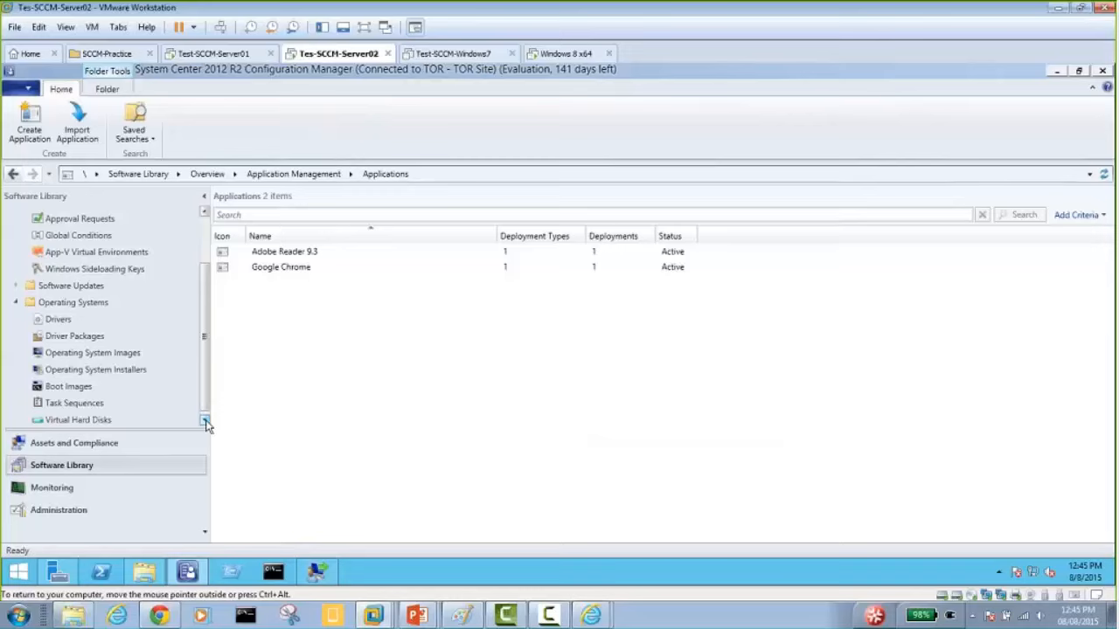
{"action": "left_click_drag", "start_coordinate": [205, 382], "coordinate": [215, 425]}
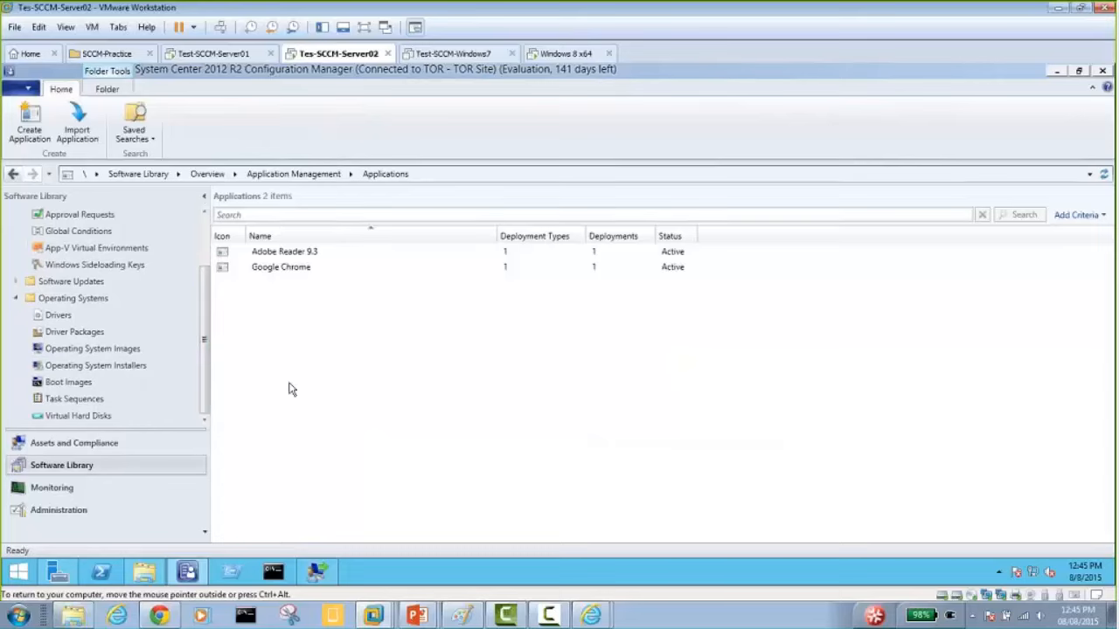
{"action": "left_click", "coordinate": [316, 572]}
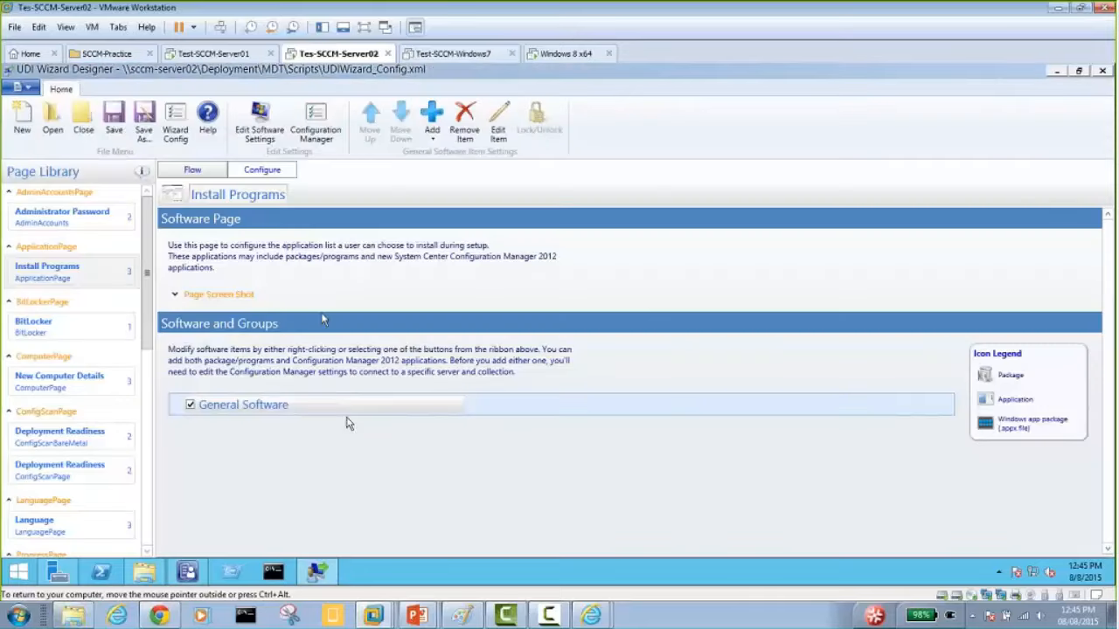
Start adding software to the General Software group, cancel, then show the stage flow
{"action": "left_click", "coordinate": [1005, 401]}
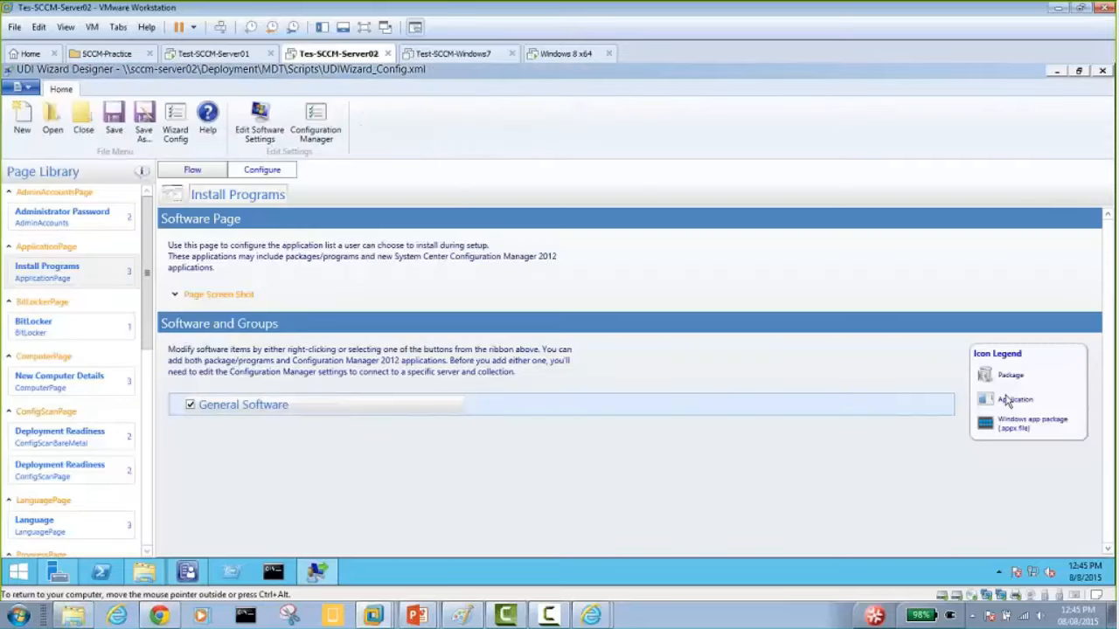
{"action": "right_click", "coordinate": [239, 406]}
{"action": "left_click", "coordinate": [318, 465]}
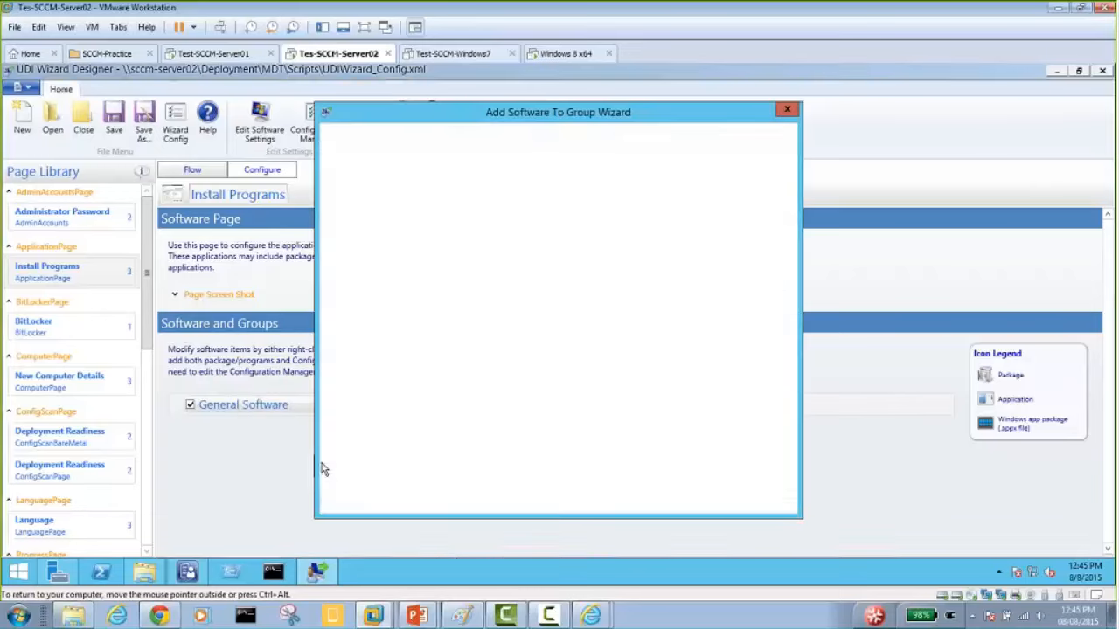
{"action": "left_click", "coordinate": [776, 501]}
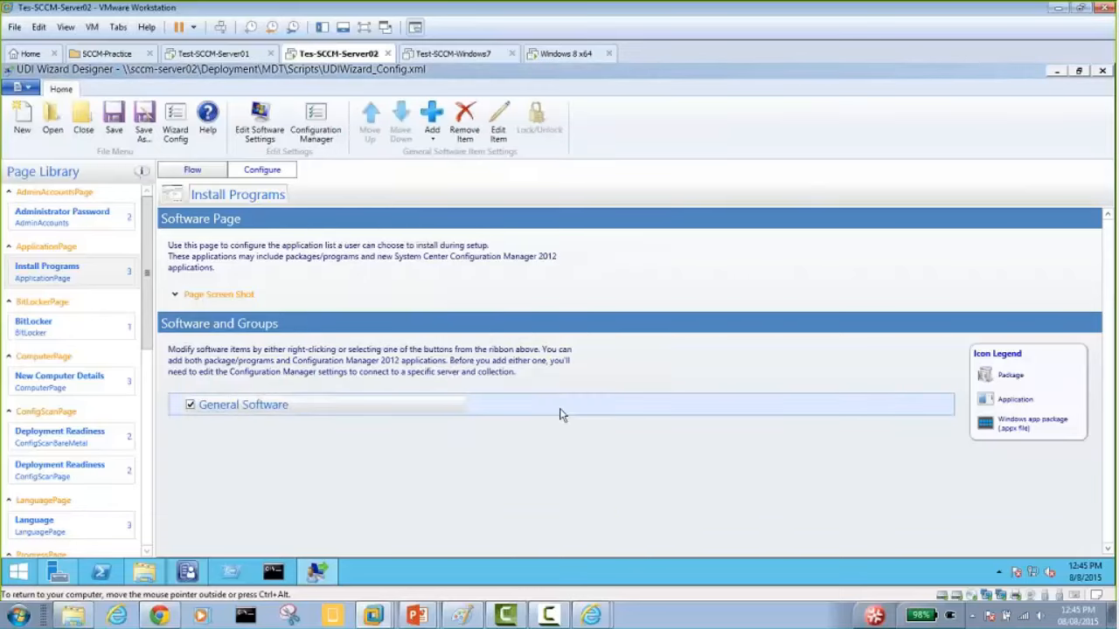
{"action": "left_click", "coordinate": [191, 171]}
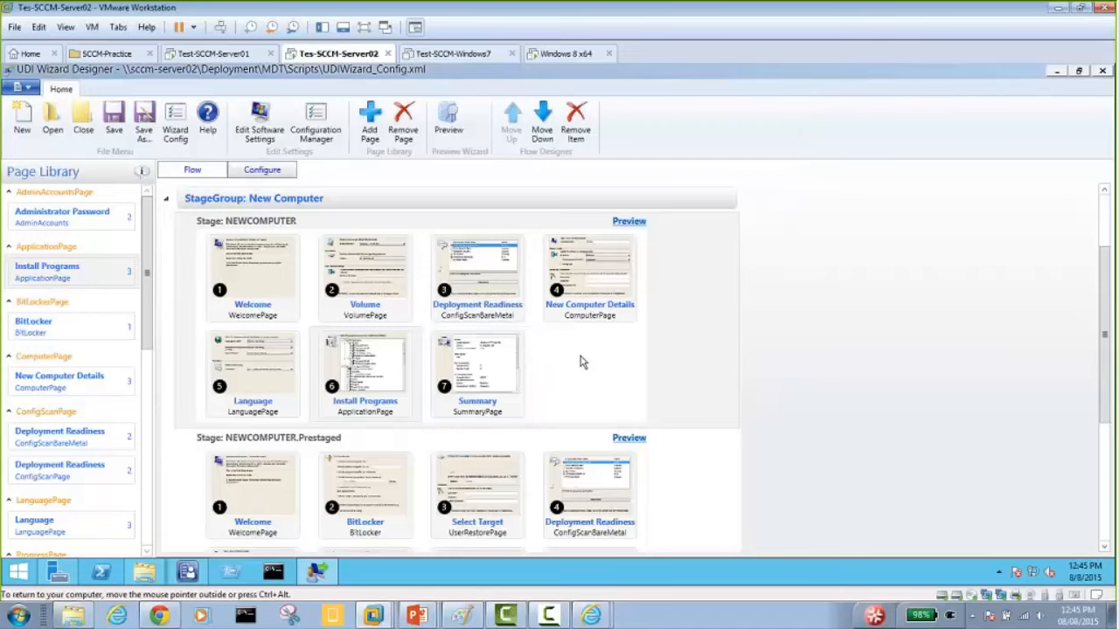
Save the configuration as UDIWizard_Config.xml, replacing the existing file
{"action": "left_click", "coordinate": [144, 122]}
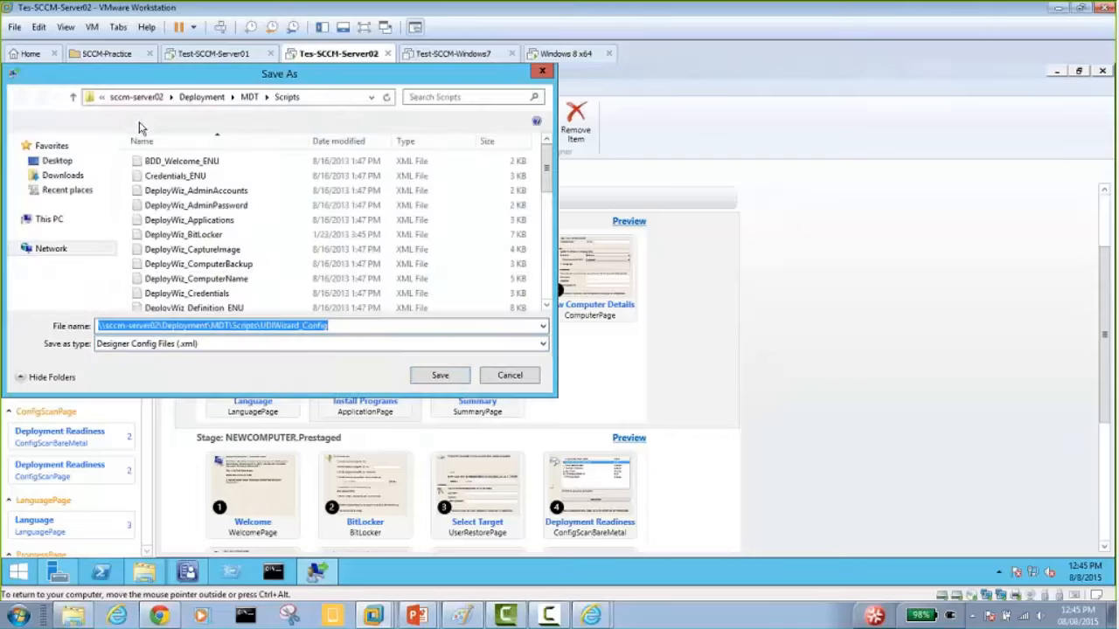
{"action": "left_click", "coordinate": [441, 377]}
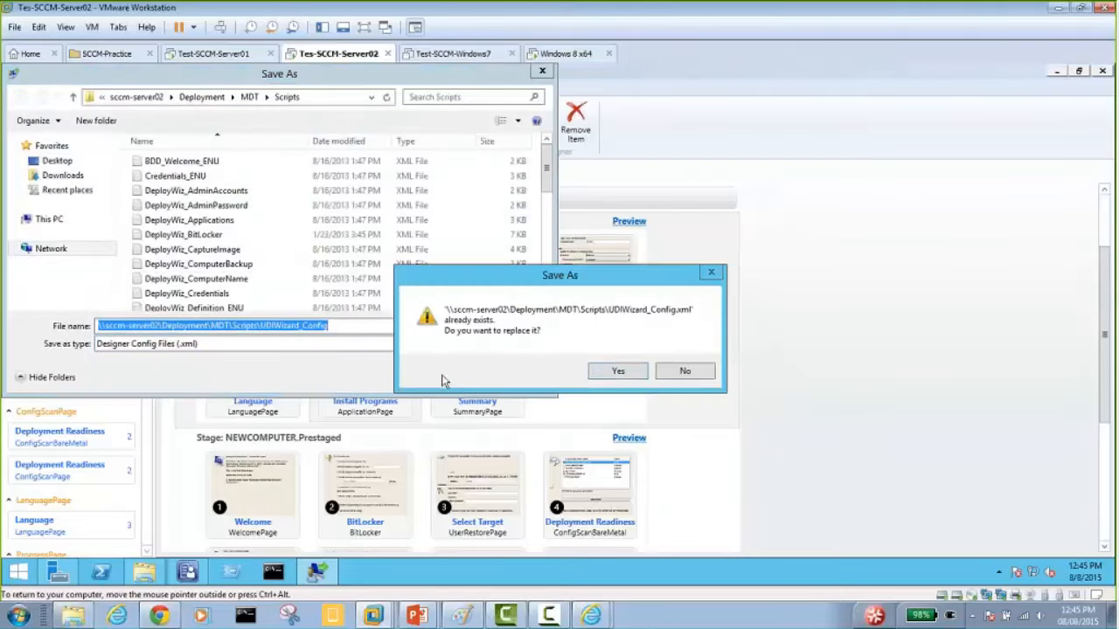
{"action": "left_click", "coordinate": [618, 379]}
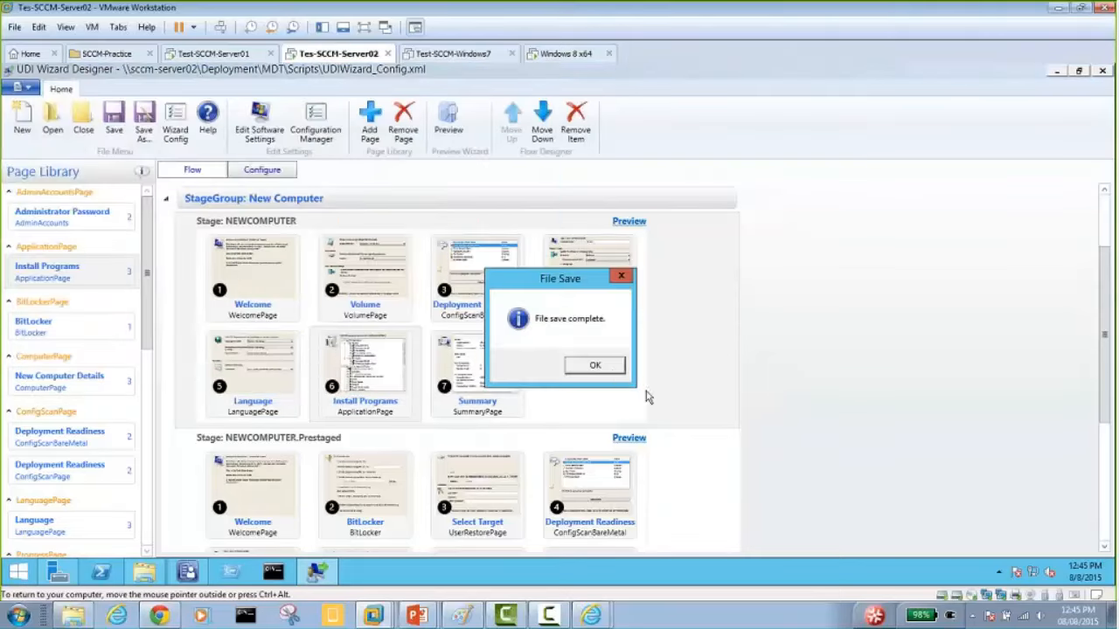
Dismiss the File save complete message
{"action": "left_click", "coordinate": [595, 366]}
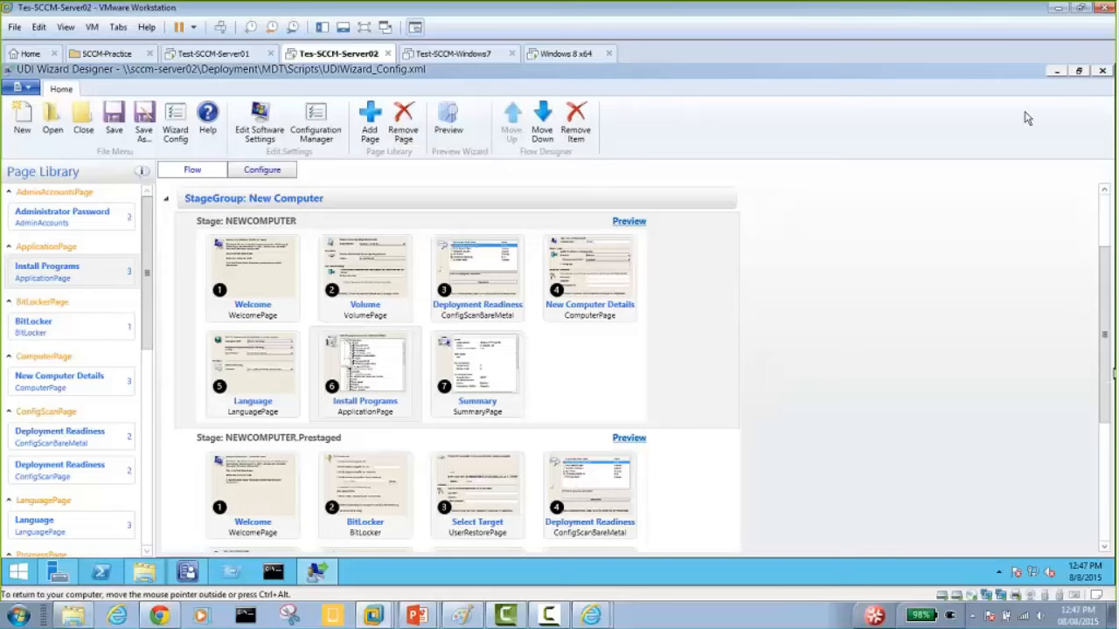
Close UDI Wizard Designer and list the Configuration Manager packages, including both MDT packages
{"action": "left_click", "coordinate": [1104, 72]}
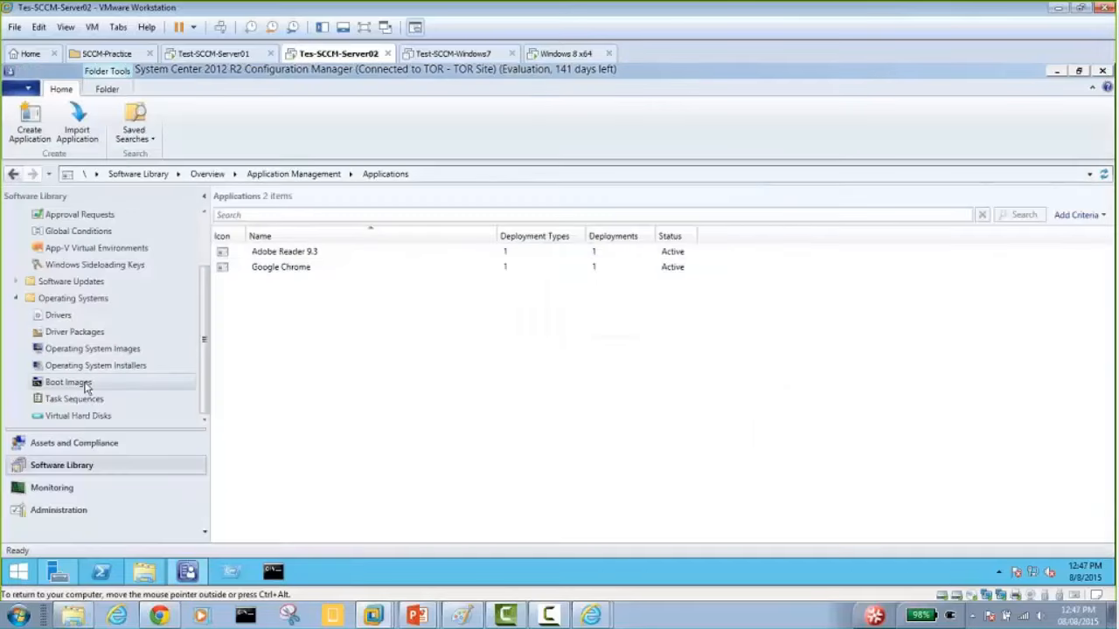
{"action": "left_click", "coordinate": [125, 369]}
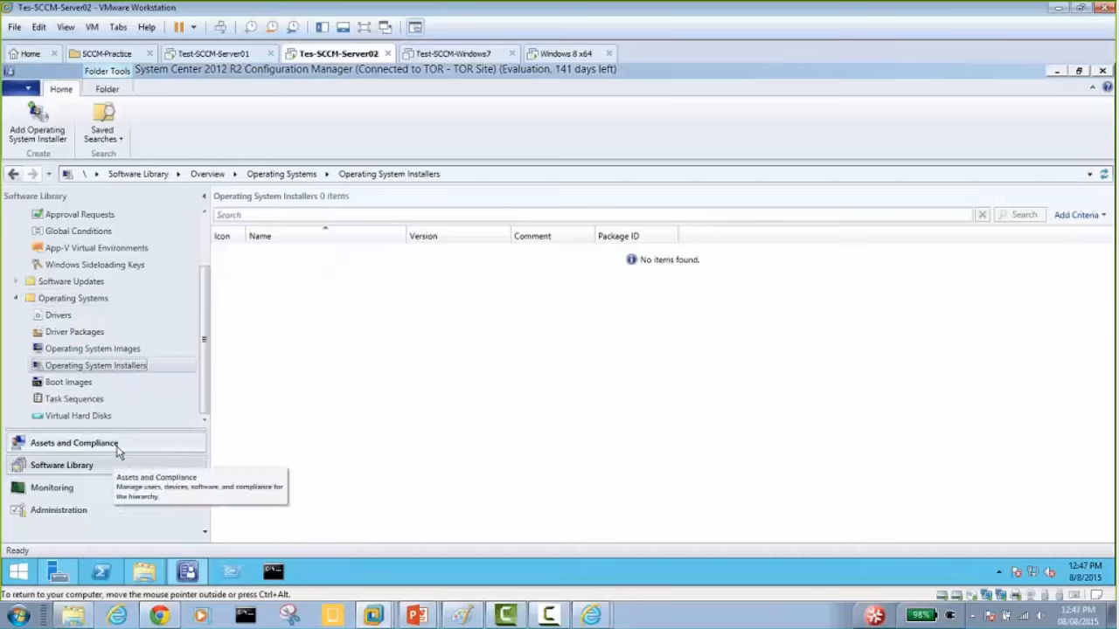
{"action": "scroll", "coordinate": [205, 229], "scroll_direction": "up", "scroll_amount": 2}
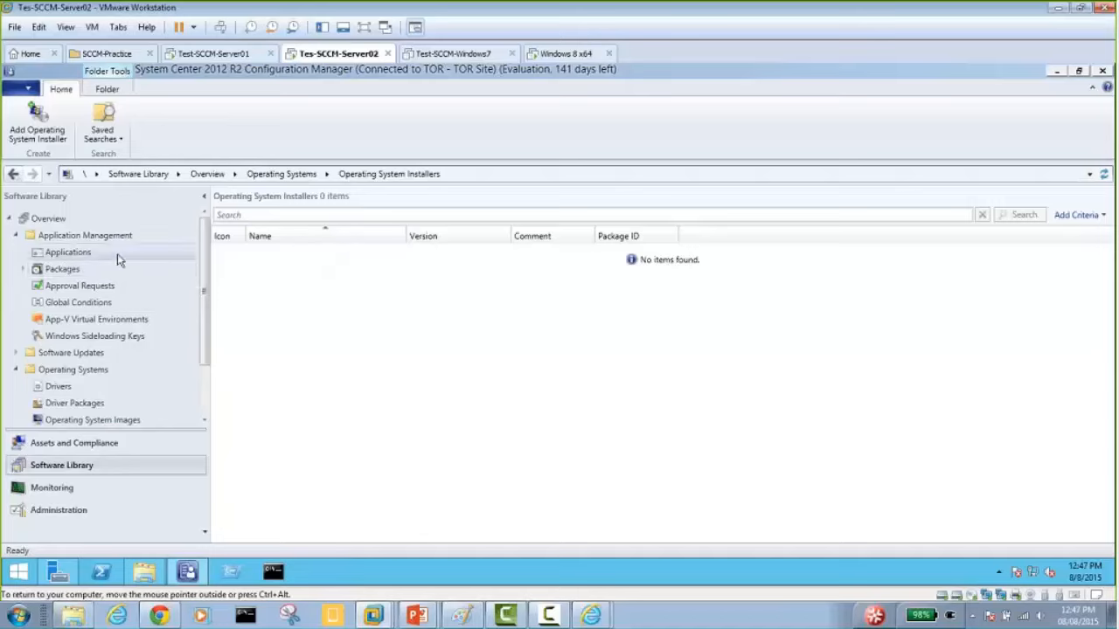
{"action": "left_click", "coordinate": [99, 267]}
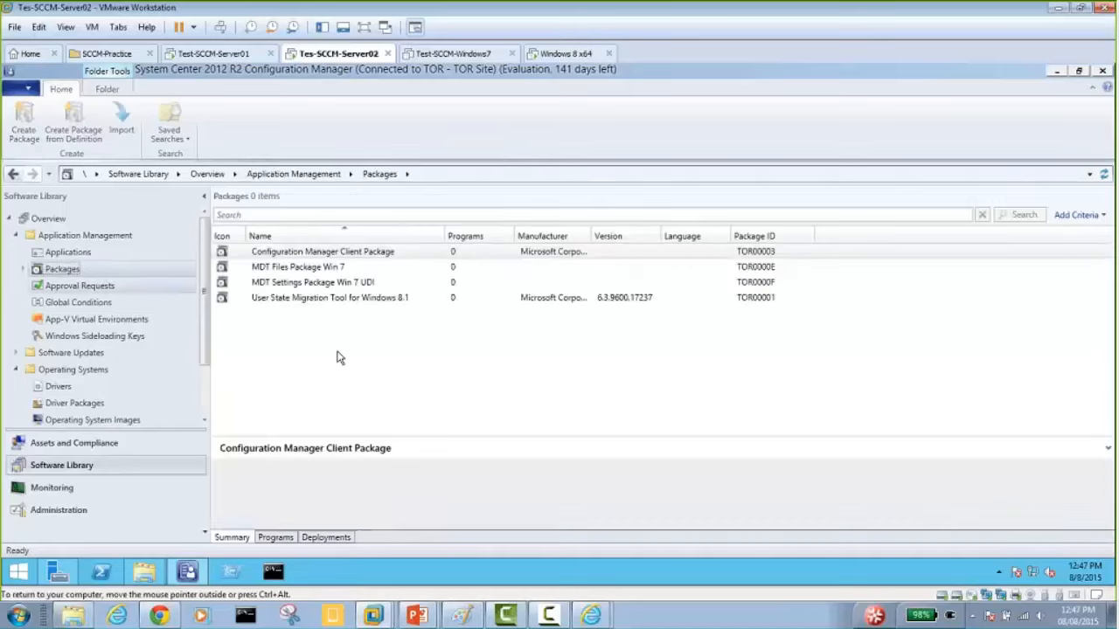
{"action": "left_click", "coordinate": [324, 269]}
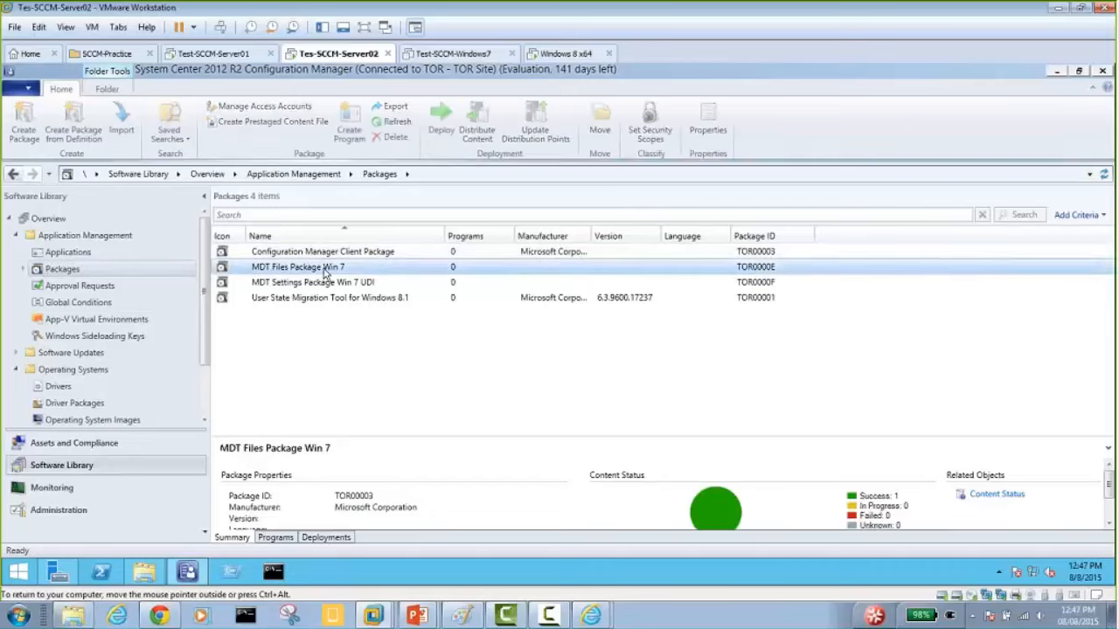
{"action": "right_click", "coordinate": [325, 271]}
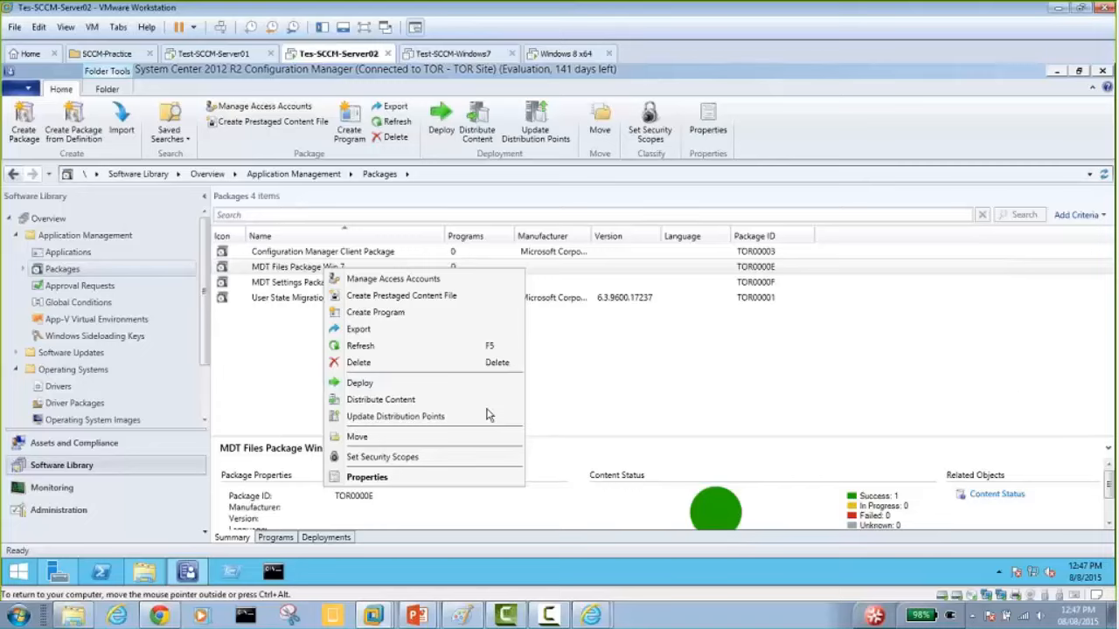
{"action": "left_click", "coordinate": [376, 400]}
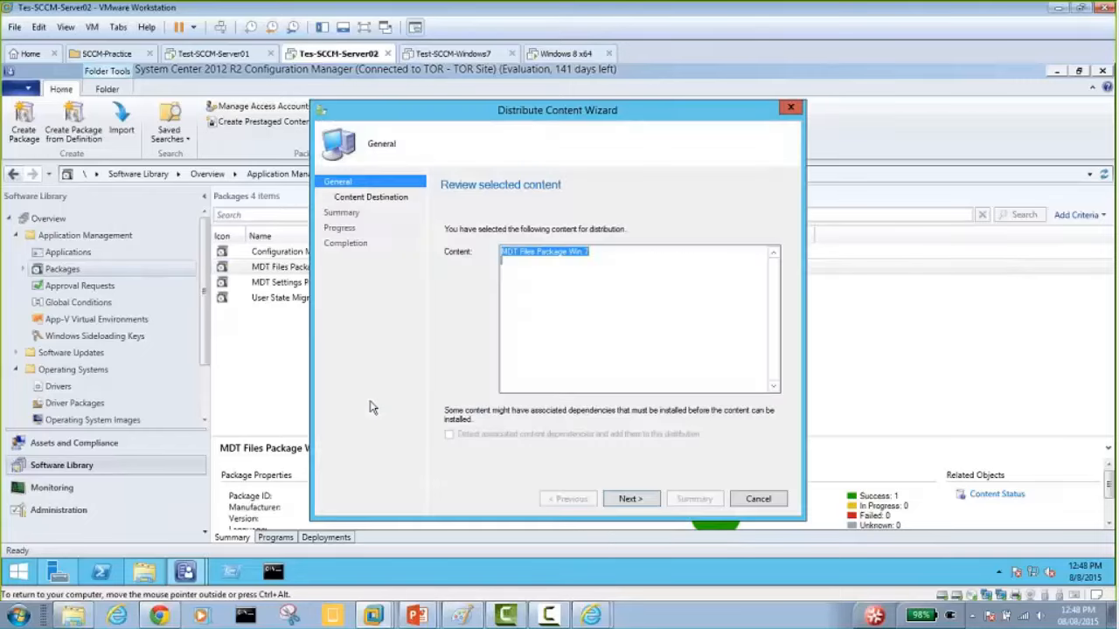
{"action": "left_click", "coordinate": [628, 499]}
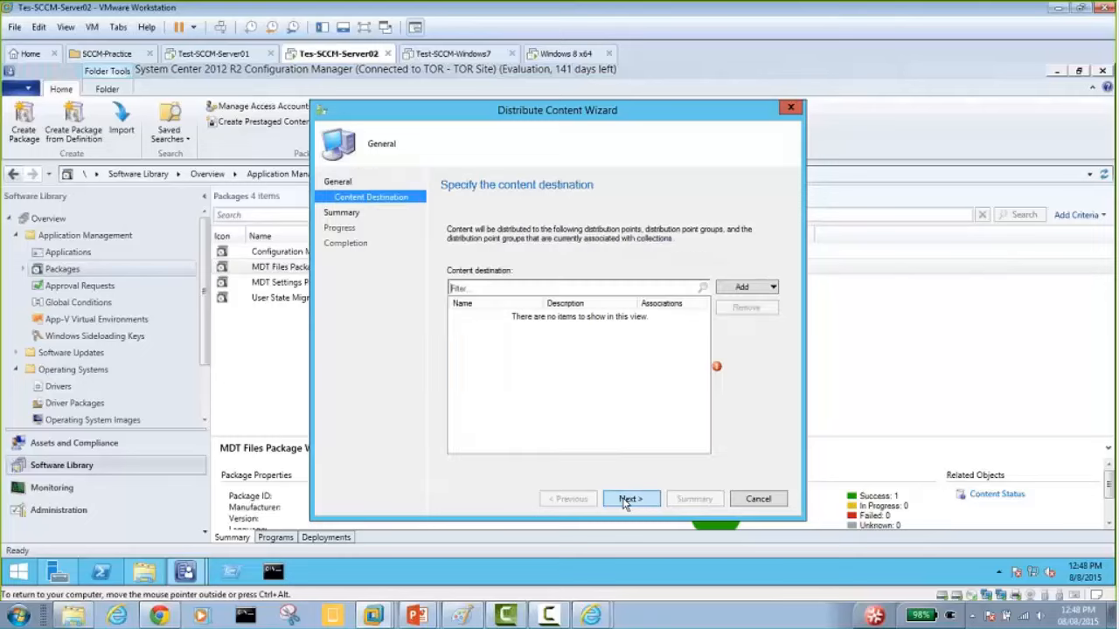
{"action": "left_click", "coordinate": [741, 289]}
{"action": "left_click", "coordinate": [747, 319]}
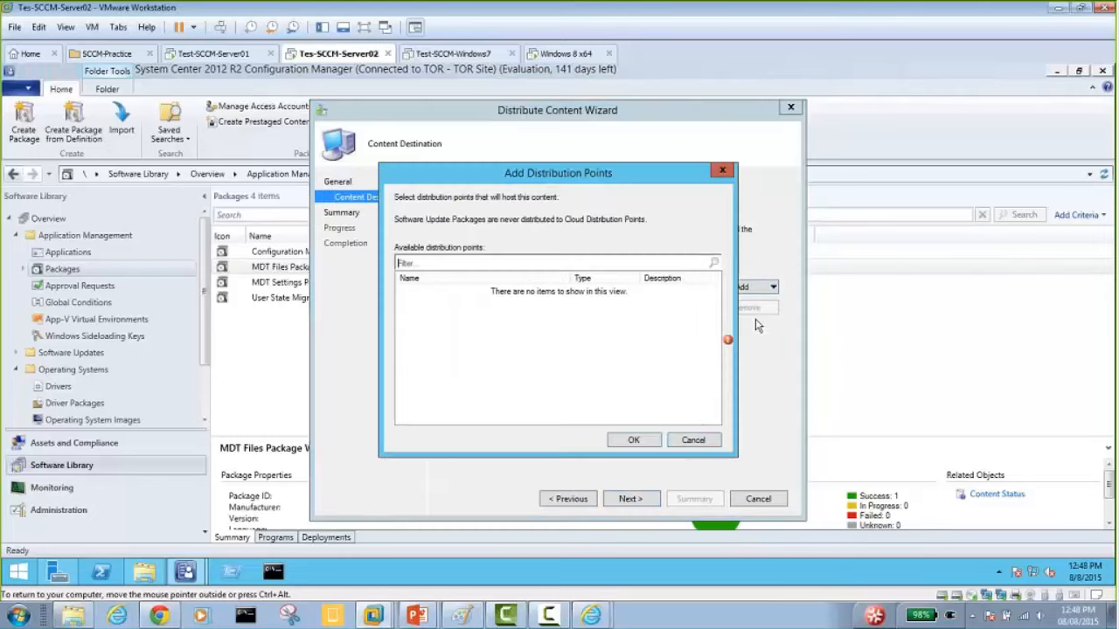
{"action": "left_click", "coordinate": [694, 440]}
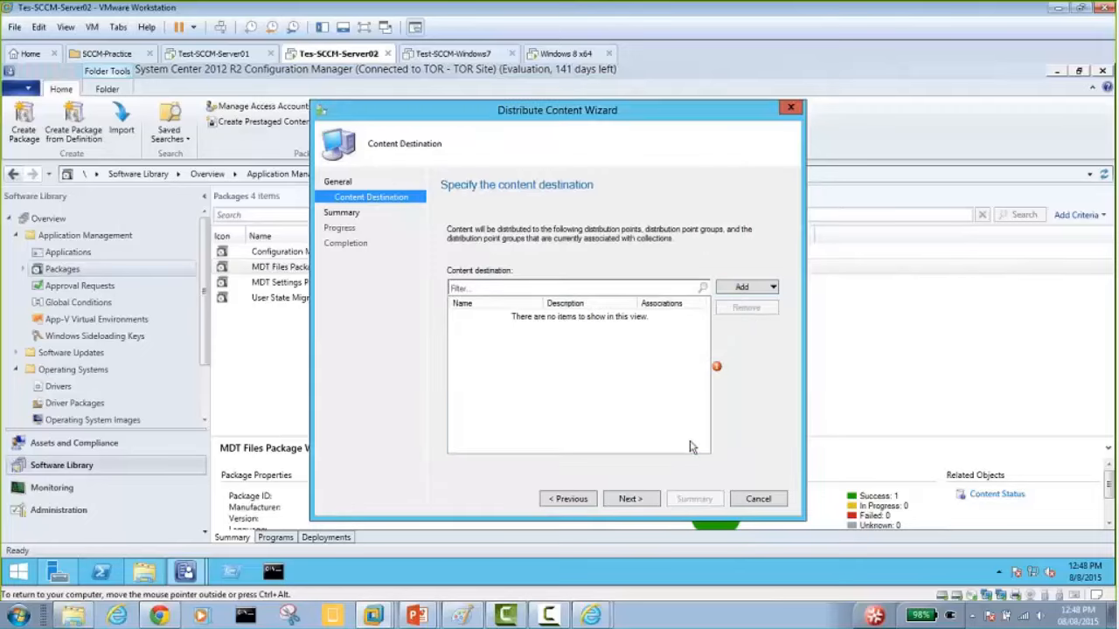
{"action": "left_click", "coordinate": [754, 497]}
{"action": "left_click", "coordinate": [581, 366]}
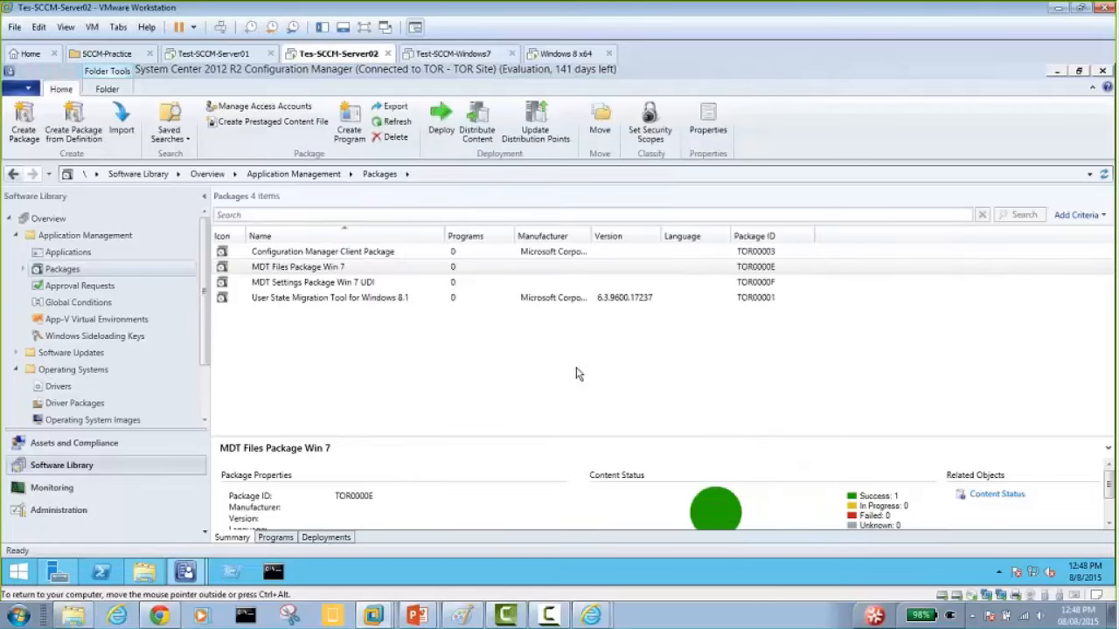
{"action": "right_click", "coordinate": [350, 329]}
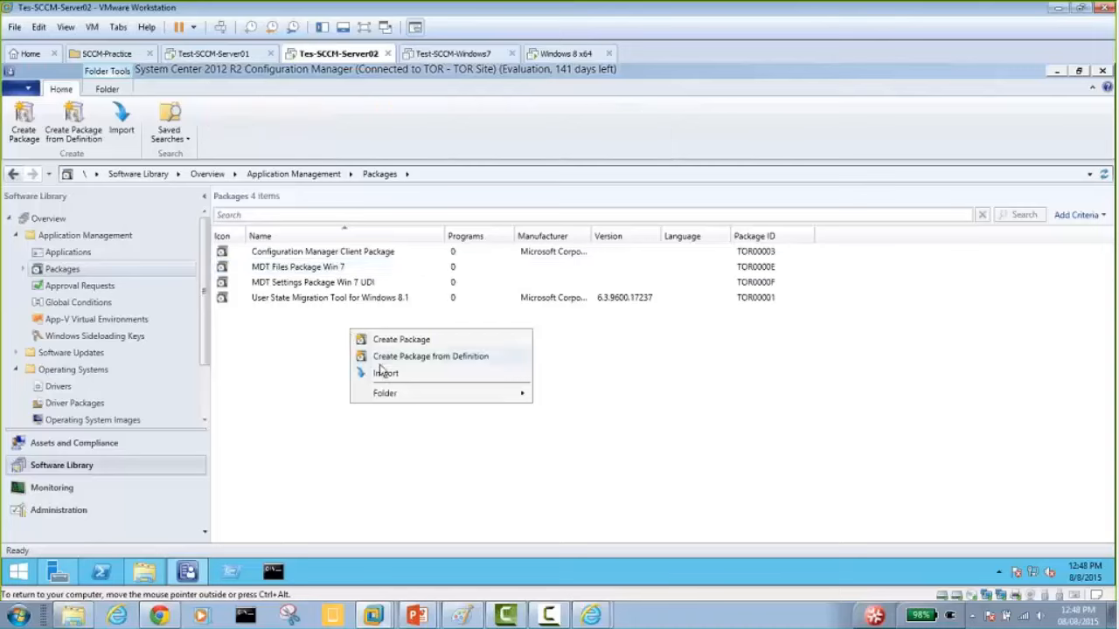
{"action": "left_click", "coordinate": [292, 267]}
{"action": "right_click", "coordinate": [291, 268]}
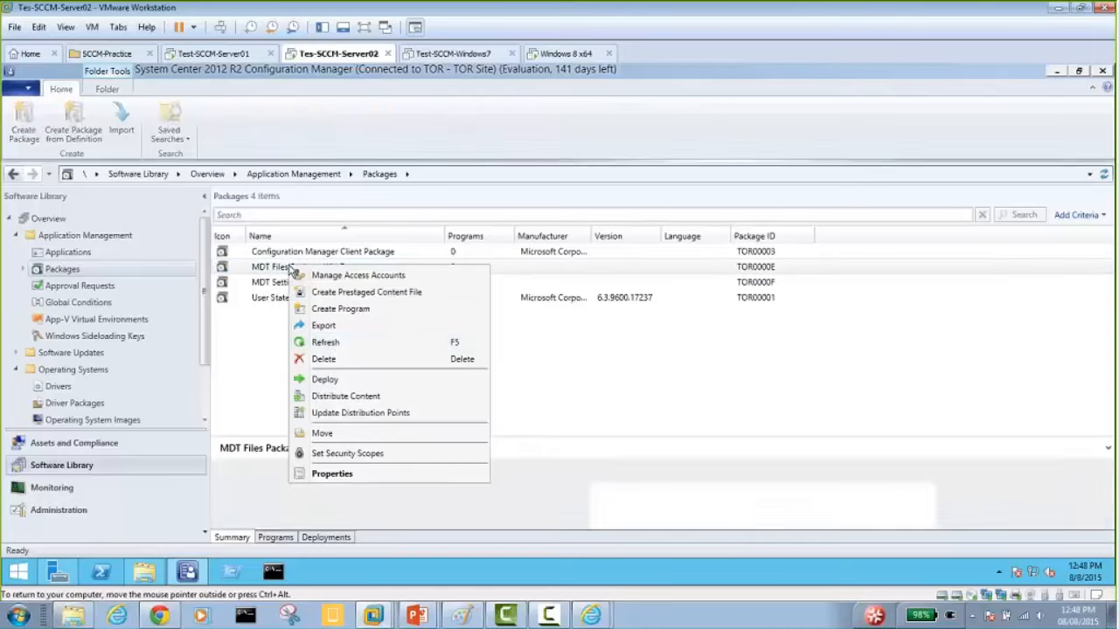
{"action": "left_click", "coordinate": [330, 345]}
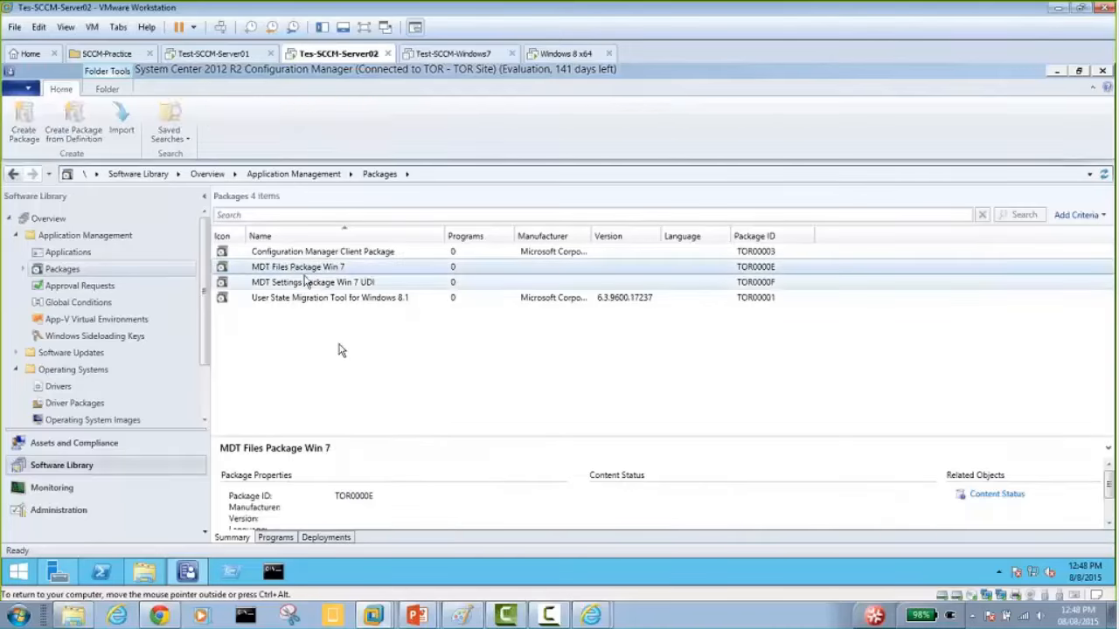
{"action": "right_click", "coordinate": [297, 284]}
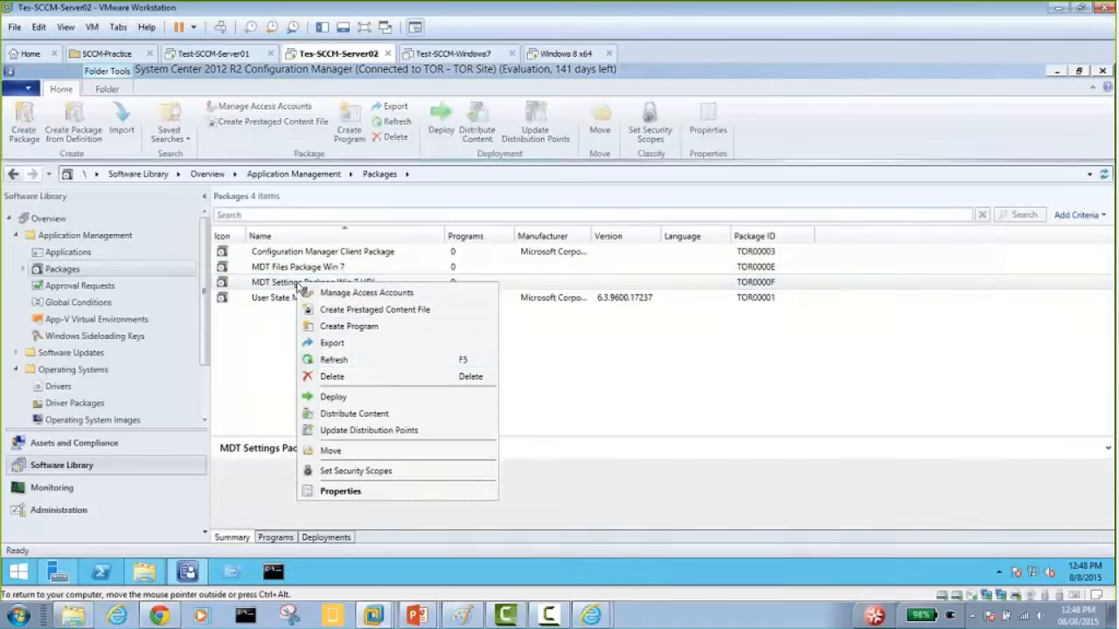
{"action": "left_click", "coordinate": [350, 364]}
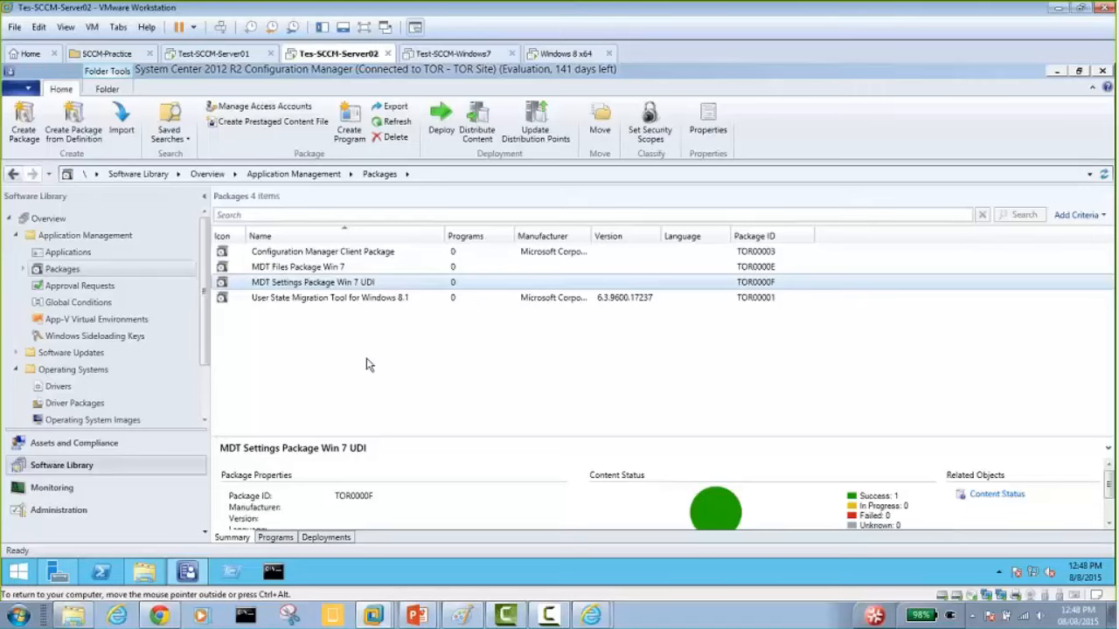
{"action": "left_click", "coordinate": [417, 320]}
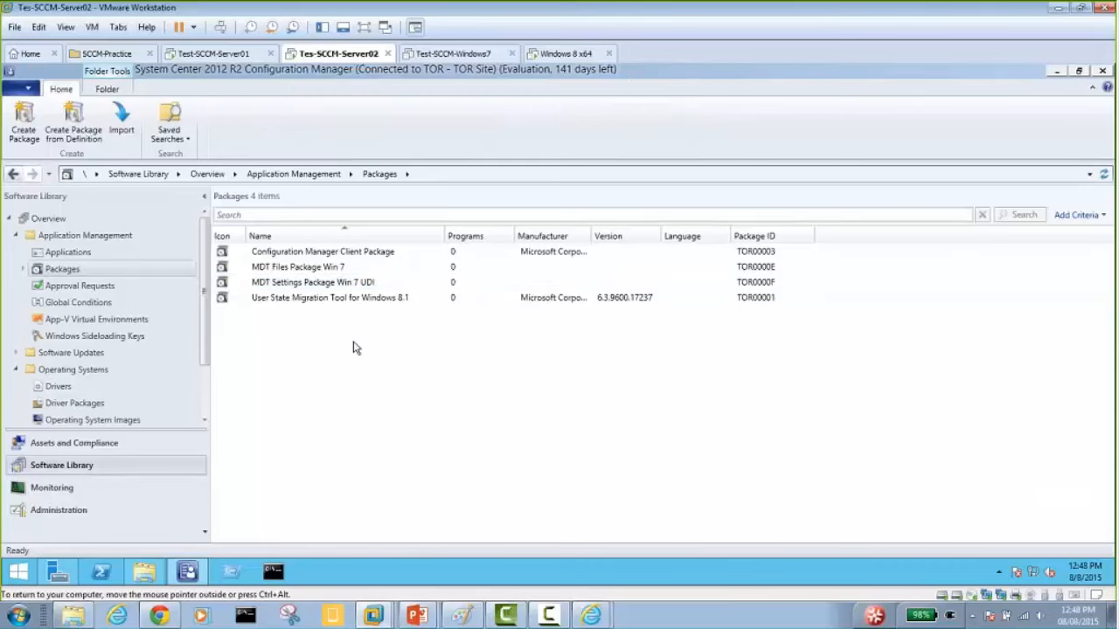
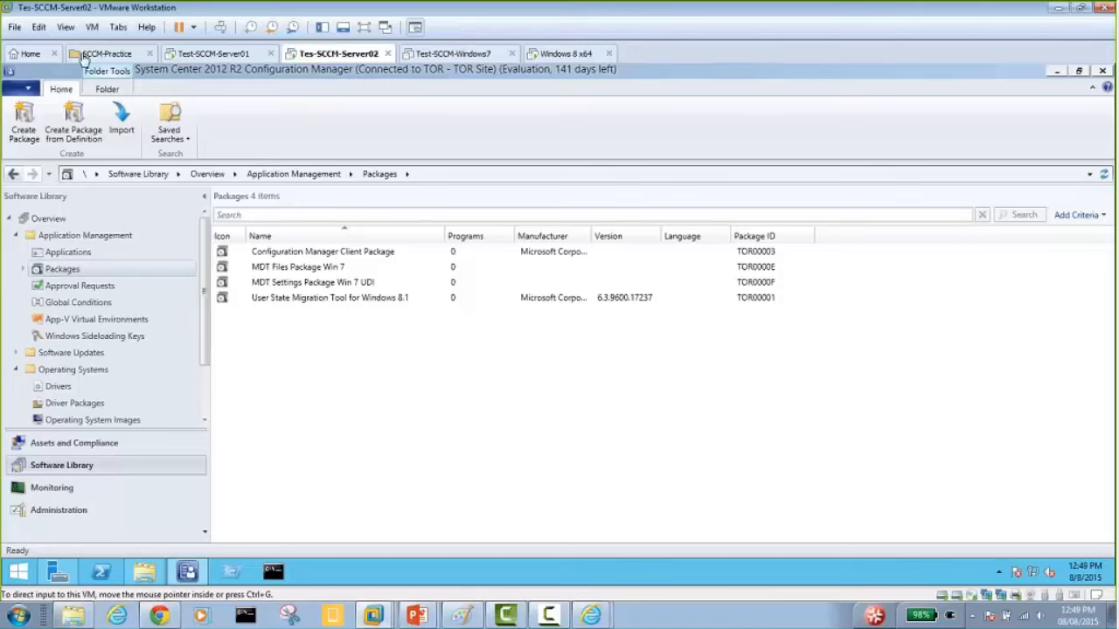
Start a Typical new virtual machine, installing the OS later, with Windows 7 x64 as guest
{"action": "left_click", "coordinate": [33, 56]}
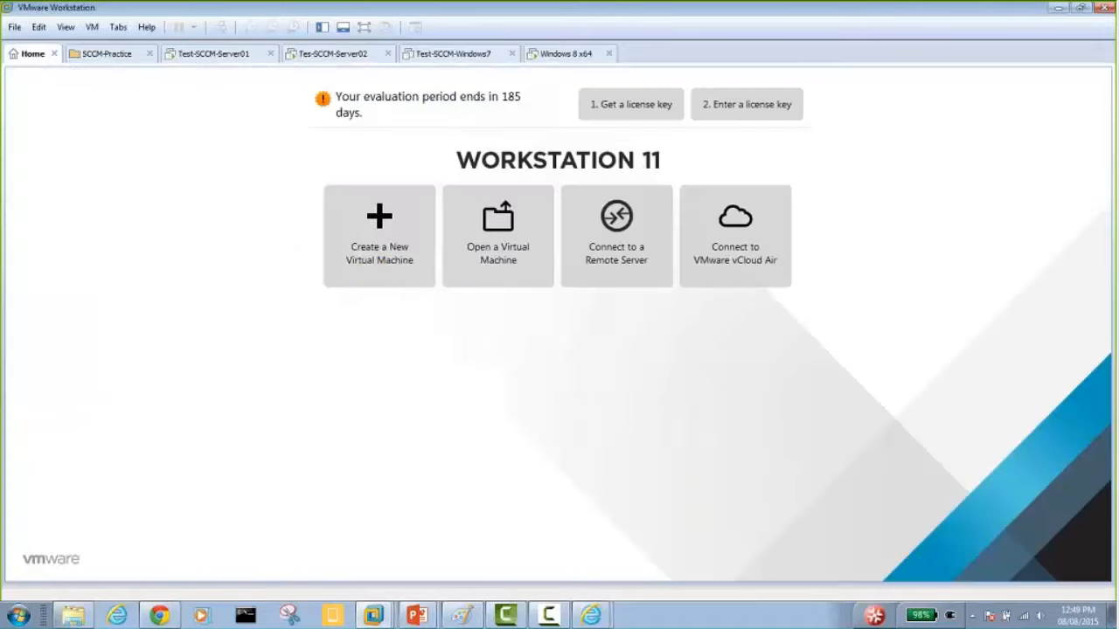
{"action": "left_click", "coordinate": [387, 229]}
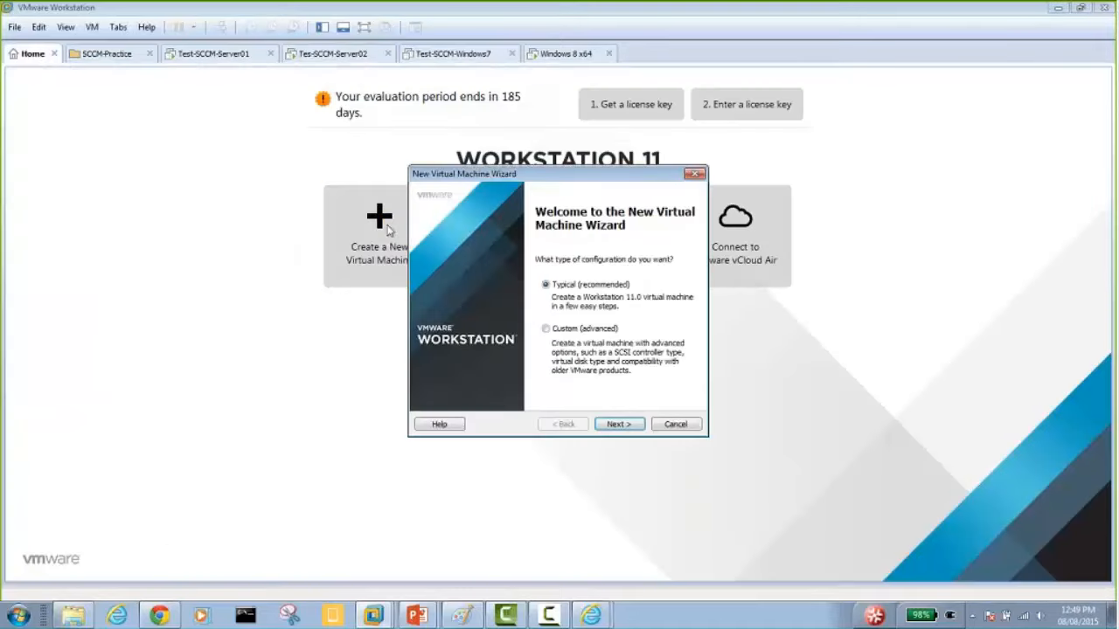
{"action": "left_click", "coordinate": [614, 428]}
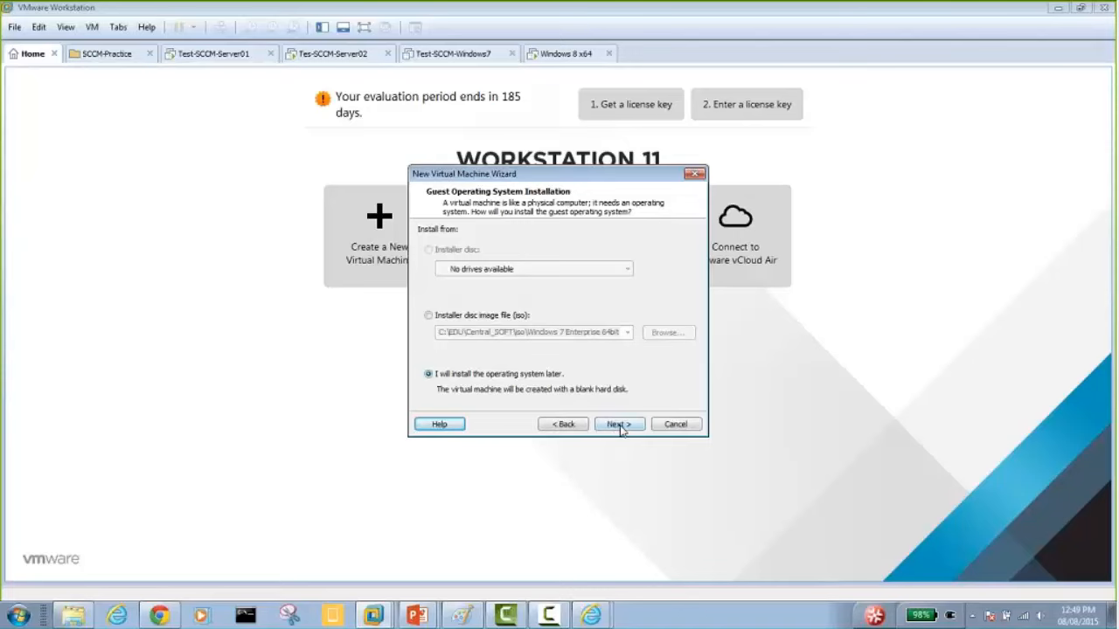
{"action": "left_click", "coordinate": [620, 426]}
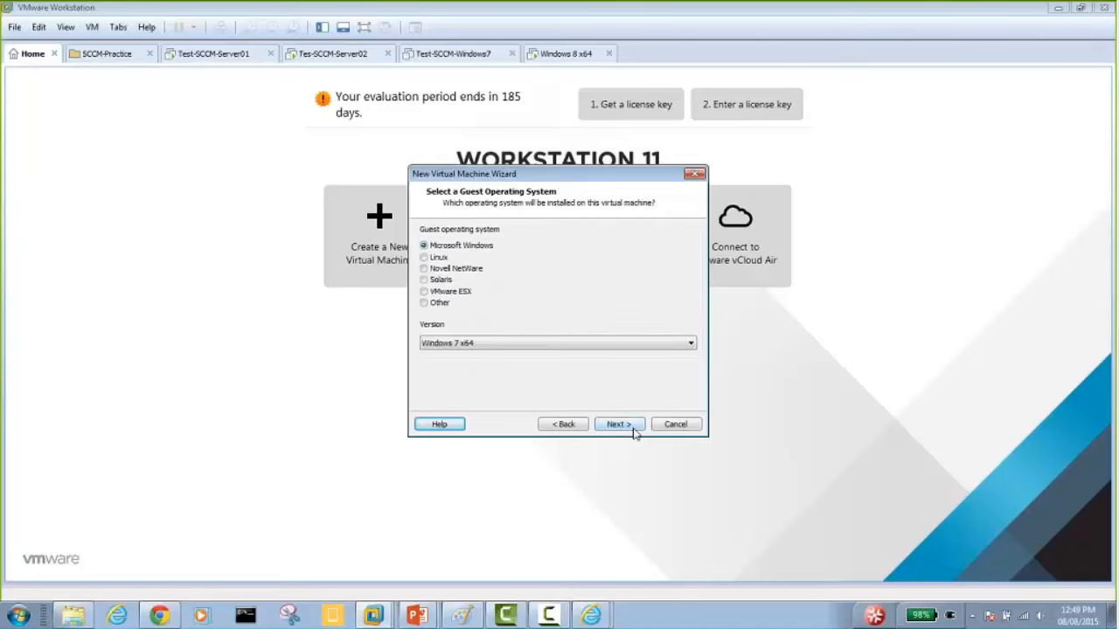
{"action": "left_click", "coordinate": [625, 427]}
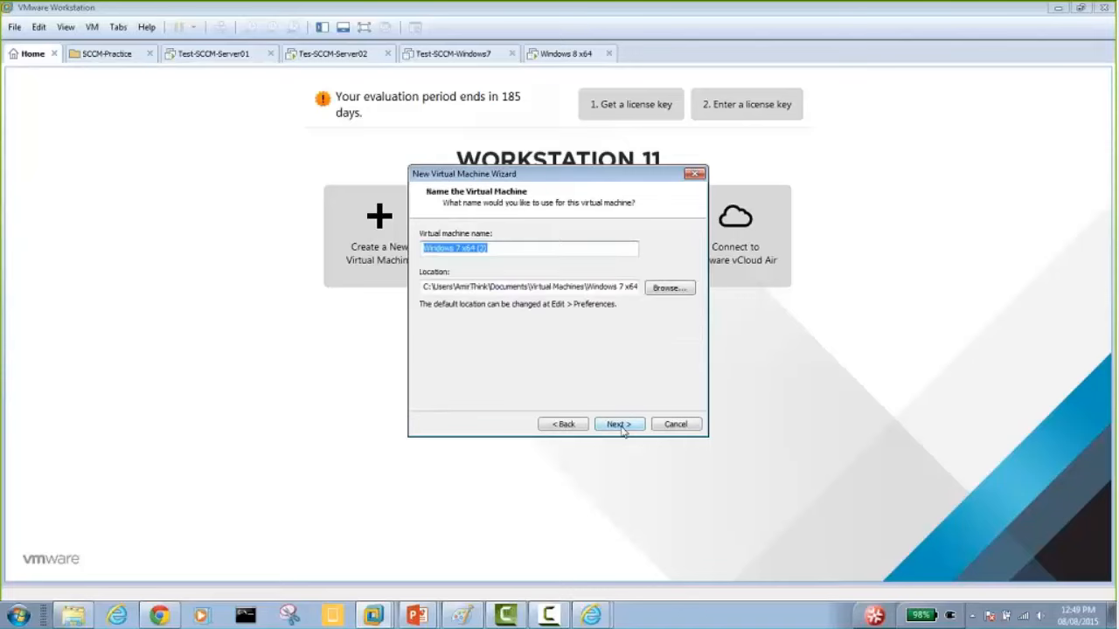
Name the VM 'Windows 7 x64 (2) UDI' on drive D and keep the 60 GB split disk
{"action": "left_click", "coordinate": [427, 288]}
{"action": "key", "text": "BackSpace"}
{"action": "type", "text": "d"}
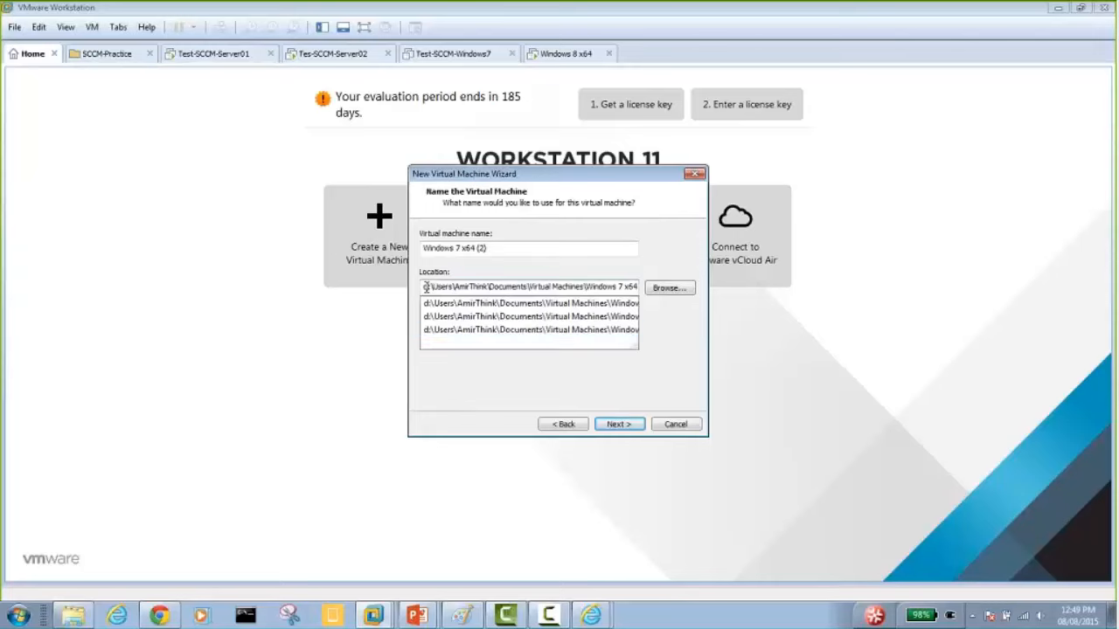
{"action": "left_click", "coordinate": [692, 381]}
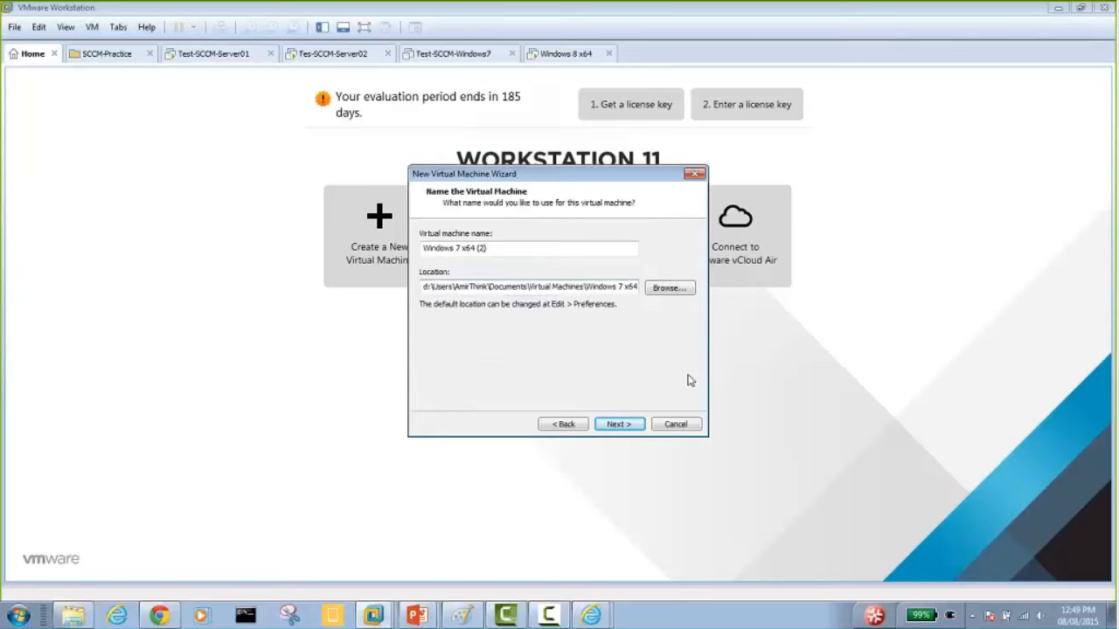
{"action": "left_click", "coordinate": [618, 425]}
{"action": "left_click", "coordinate": [564, 425]}
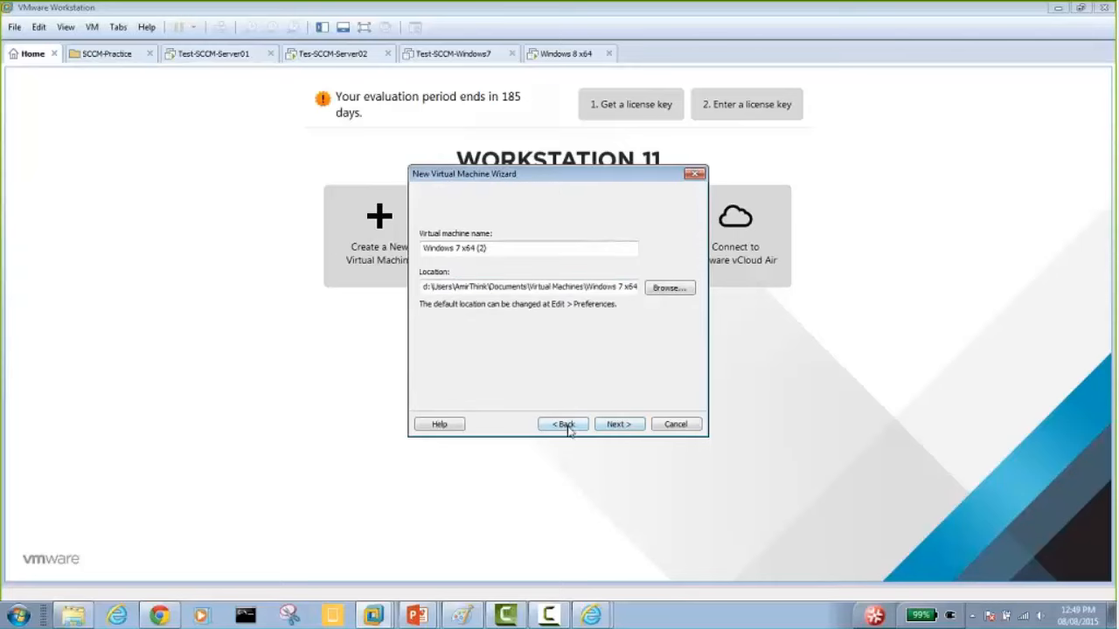
{"action": "left_click", "coordinate": [530, 248]}
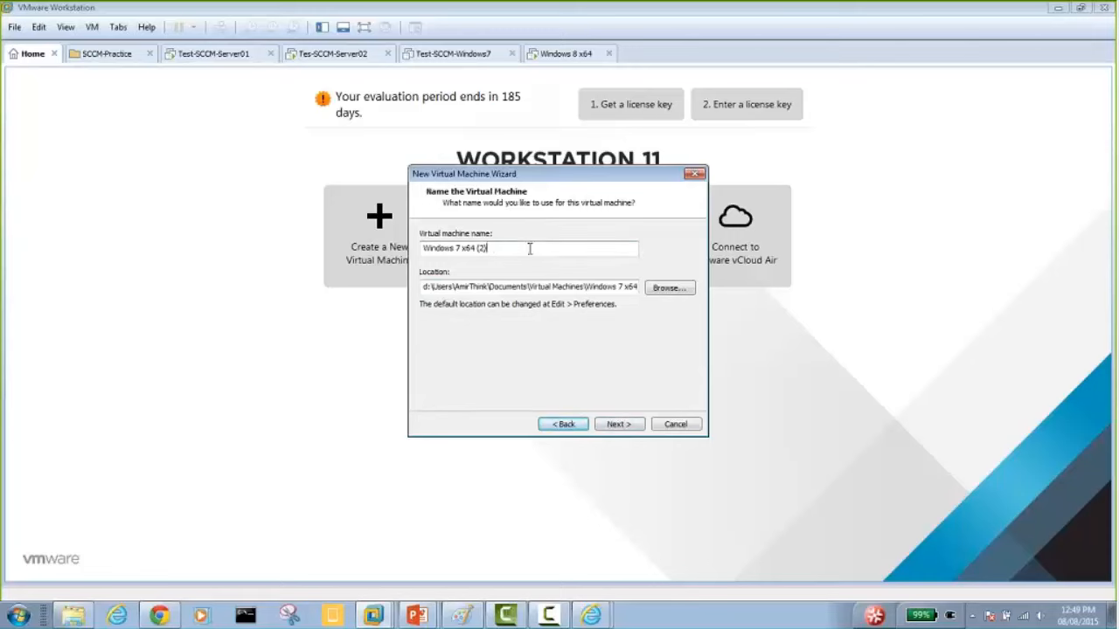
{"action": "type", "text": "UDI"}
{"action": "left_click", "coordinate": [617, 425]}
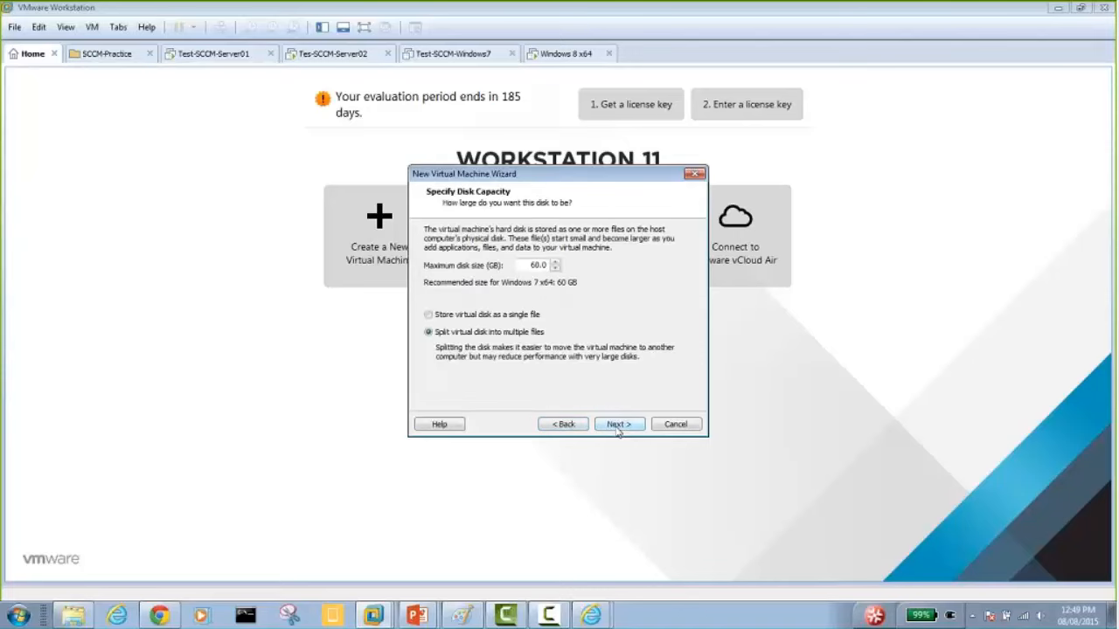
{"action": "left_click", "coordinate": [617, 425]}
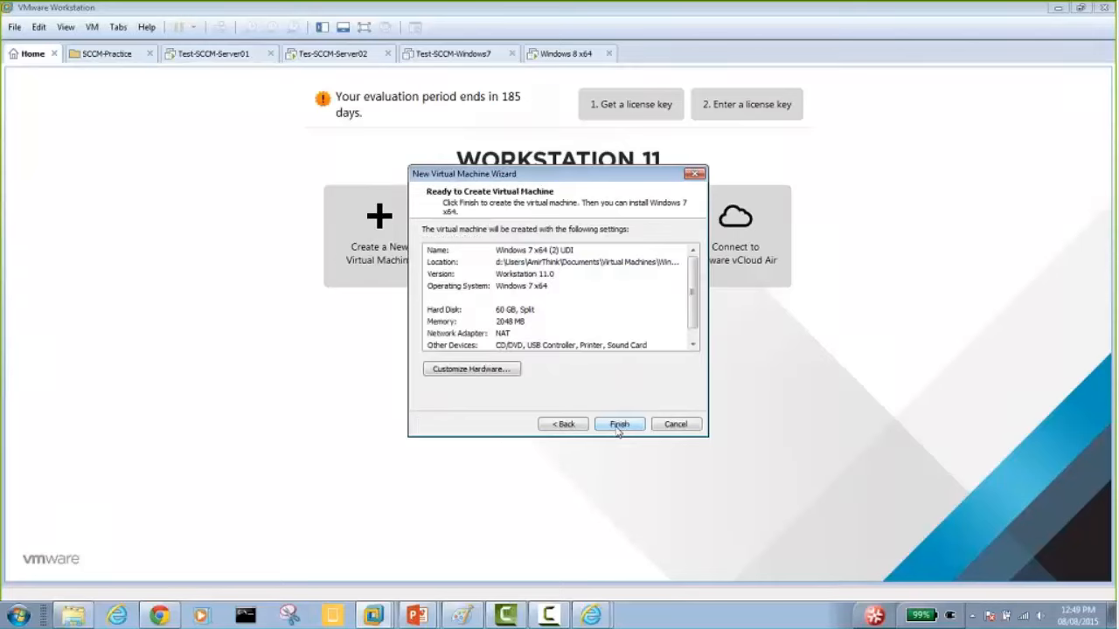
Set the network adapter to custom VMnet12 and finish creating the VM
{"action": "left_click", "coordinate": [488, 370]}
{"action": "left_click", "coordinate": [450, 189]}
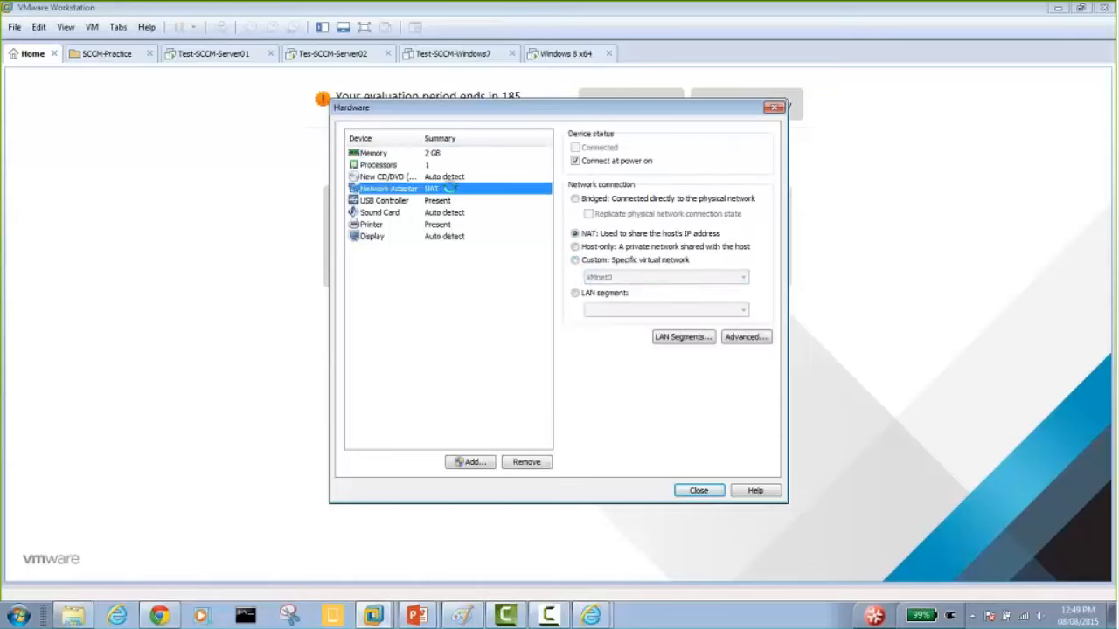
{"action": "left_click", "coordinate": [575, 260]}
{"action": "left_click", "coordinate": [666, 277]}
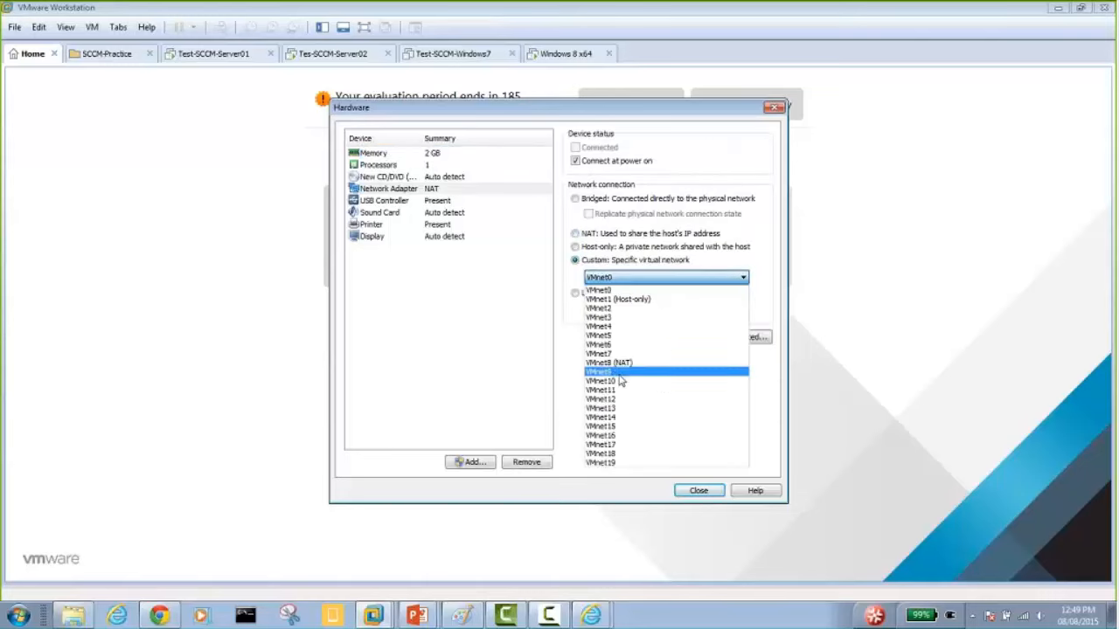
{"action": "left_click", "coordinate": [623, 402]}
{"action": "left_click", "coordinate": [699, 490]}
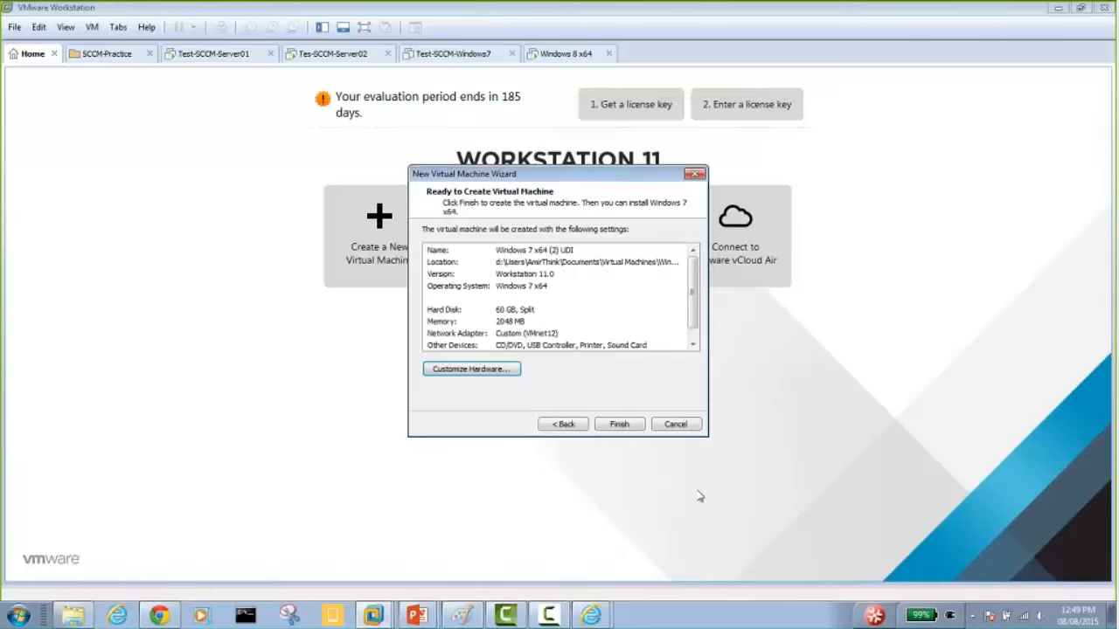
{"action": "left_click", "coordinate": [619, 424]}
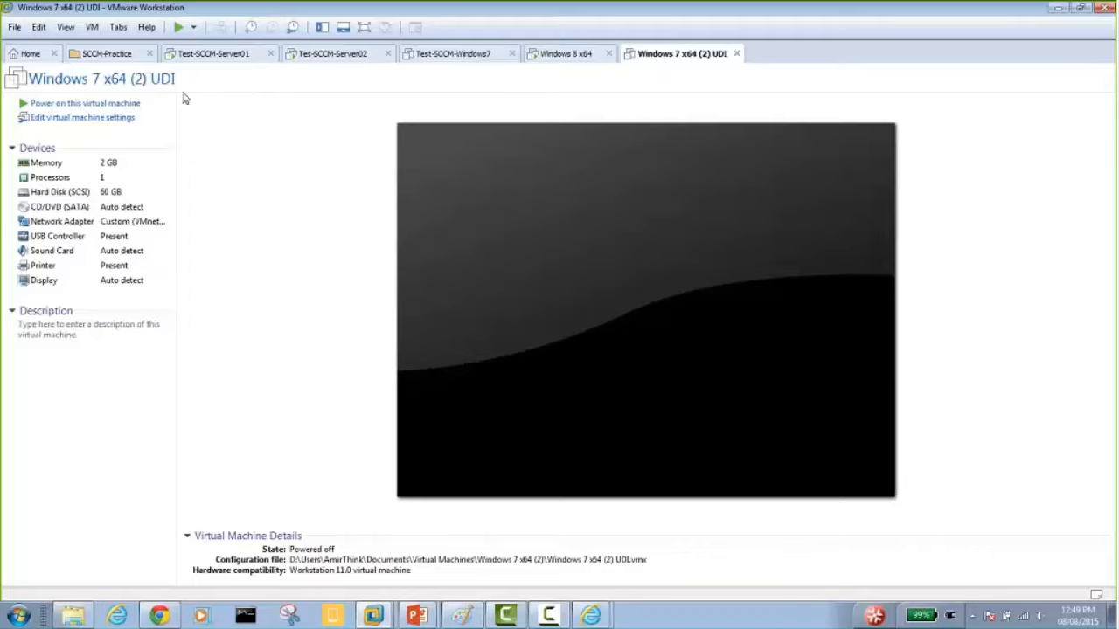
Power on the UDI VM, declining the CD/DVD reconnect, then switch to Tes-SCCM-Server02
{"action": "left_click", "coordinate": [134, 104]}
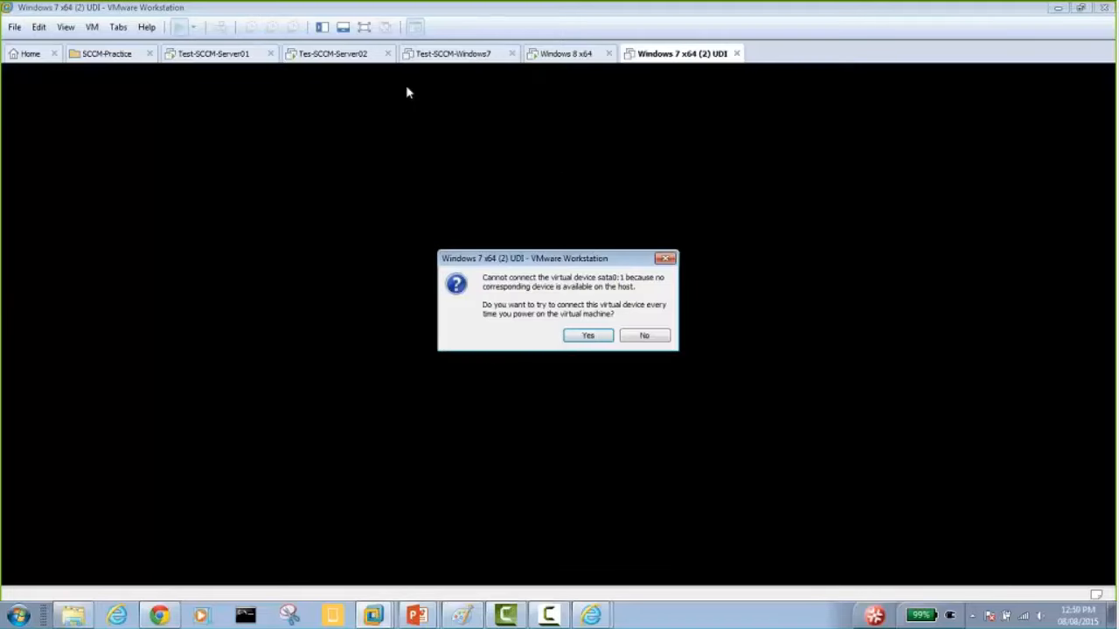
{"action": "left_click", "coordinate": [643, 336]}
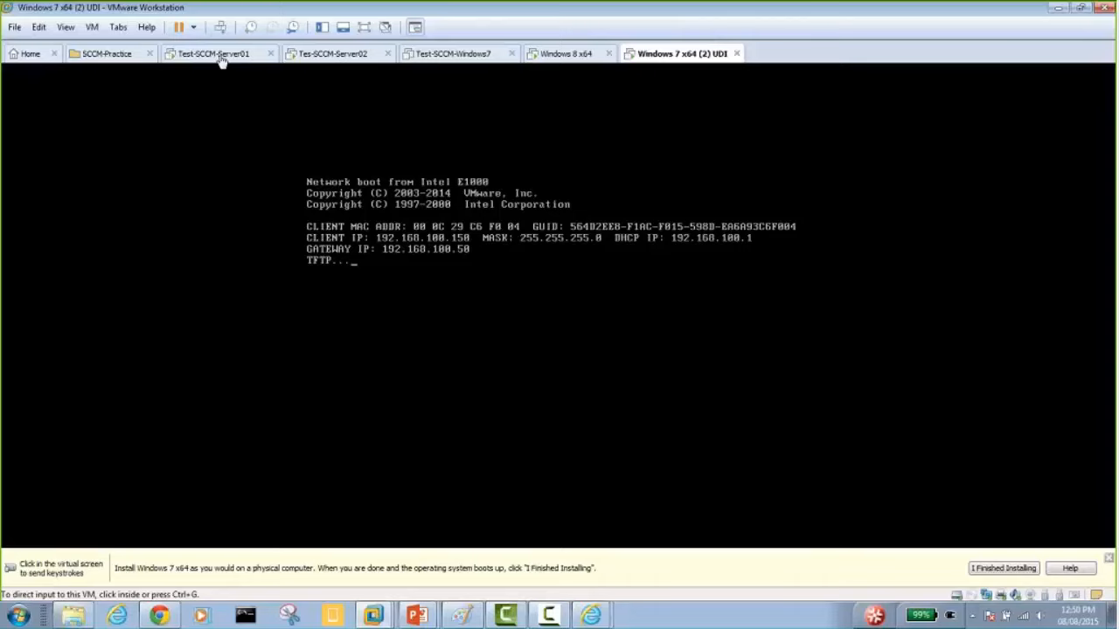
{"action": "left_click", "coordinate": [221, 55]}
{"action": "left_click", "coordinate": [313, 55]}
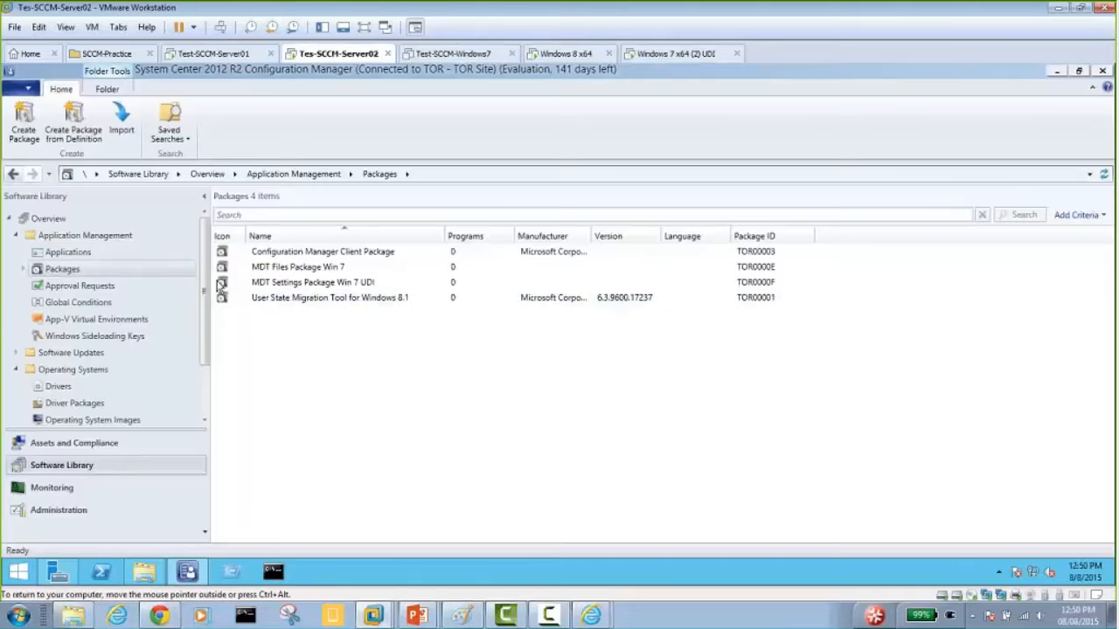
Show the Administration workspace and confirm the server VM's adapter uses VMnet12, changing nothing
{"action": "left_click", "coordinate": [77, 509]}
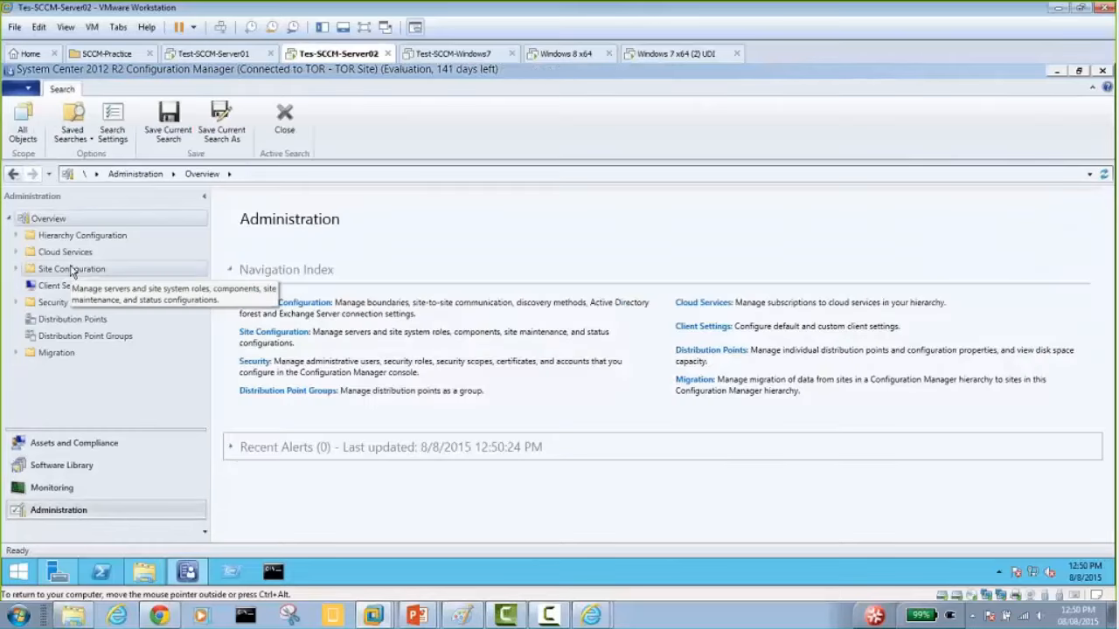
{"action": "right_click", "coordinate": [308, 54]}
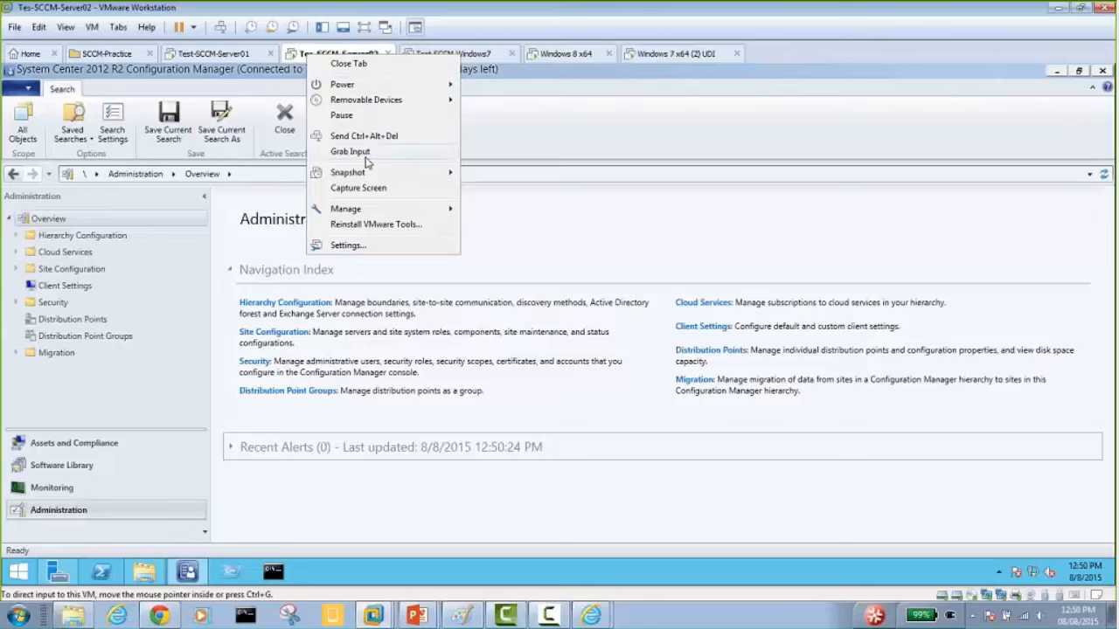
{"action": "mouse_move", "coordinate": [398, 179]}
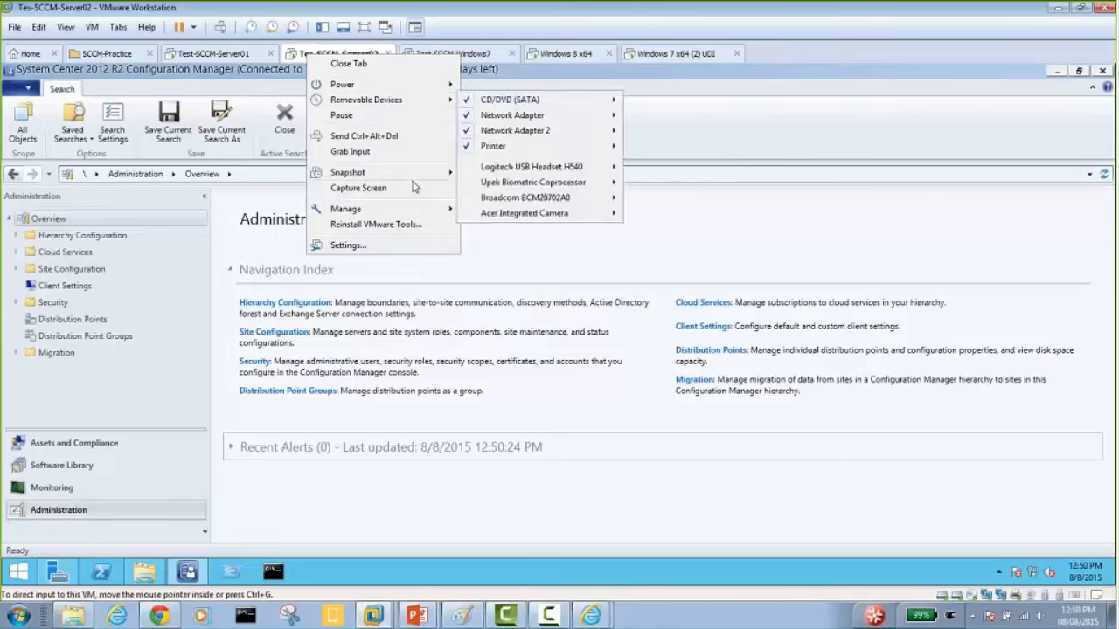
{"action": "mouse_move", "coordinate": [423, 213]}
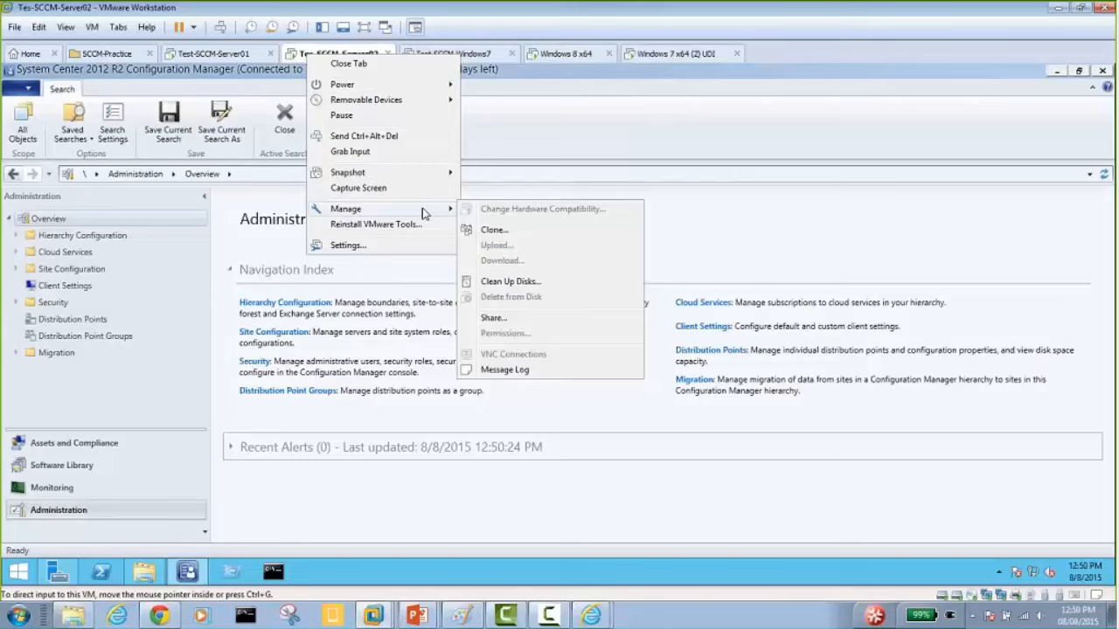
{"action": "left_click", "coordinate": [420, 248]}
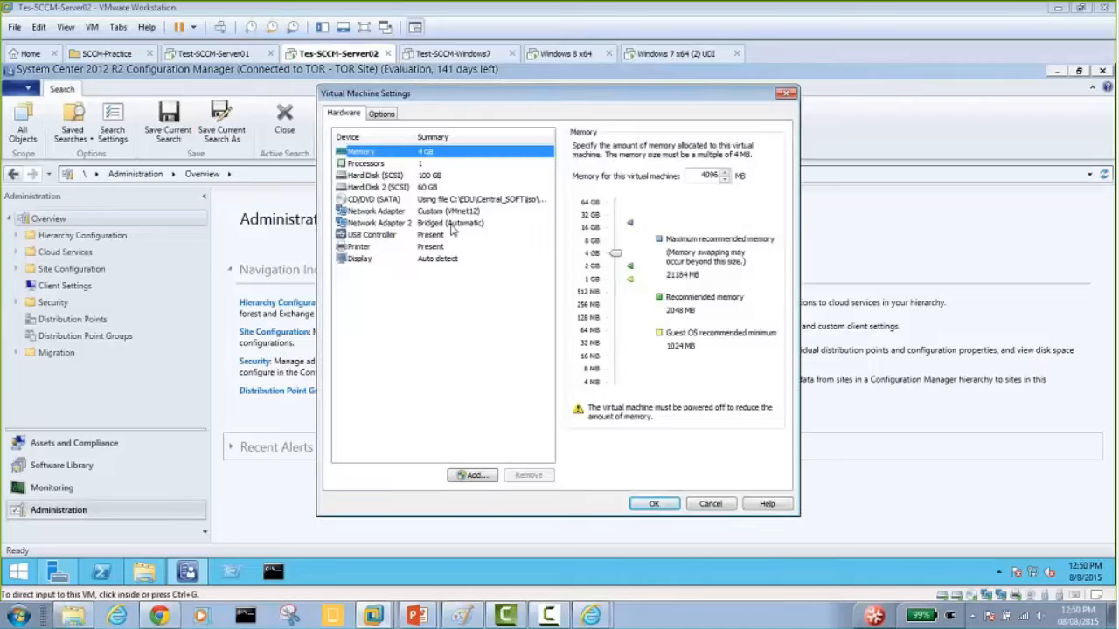
{"action": "left_click", "coordinate": [448, 212]}
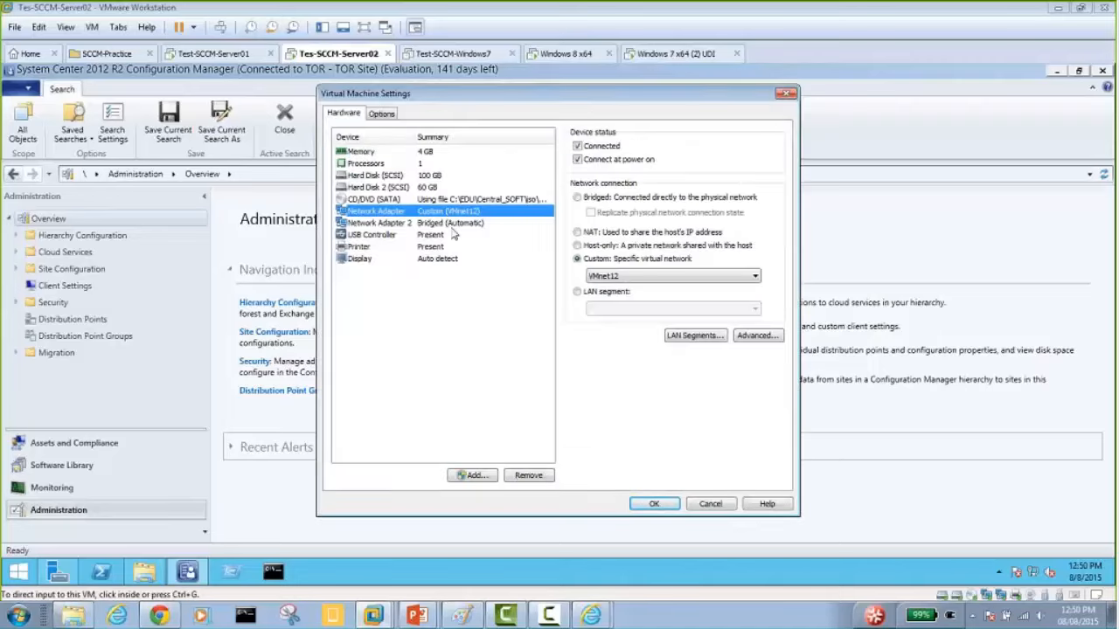
{"action": "left_click", "coordinate": [710, 504]}
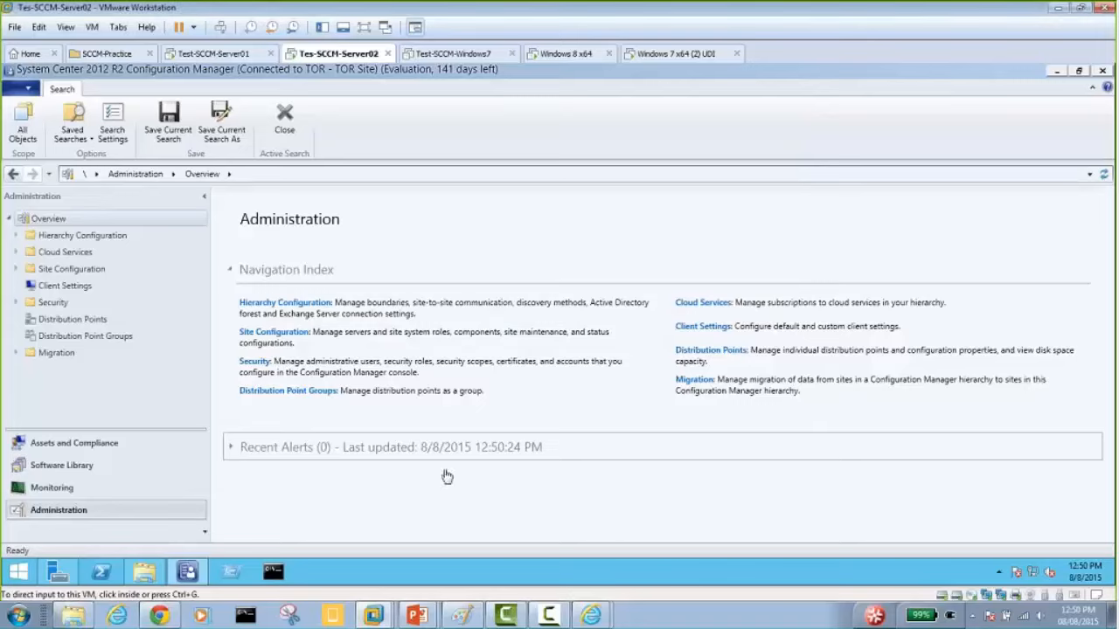
Browse network computers from the MDT Settings folder, then view the local server in Server Manager
{"action": "left_click", "coordinate": [142, 575]}
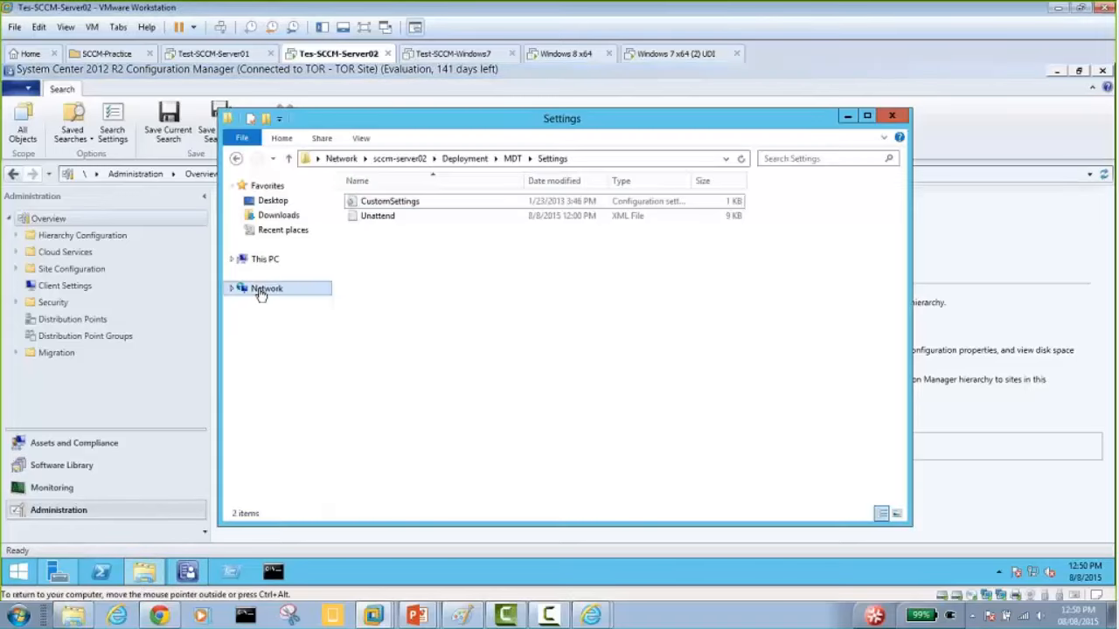
{"action": "left_click", "coordinate": [260, 291]}
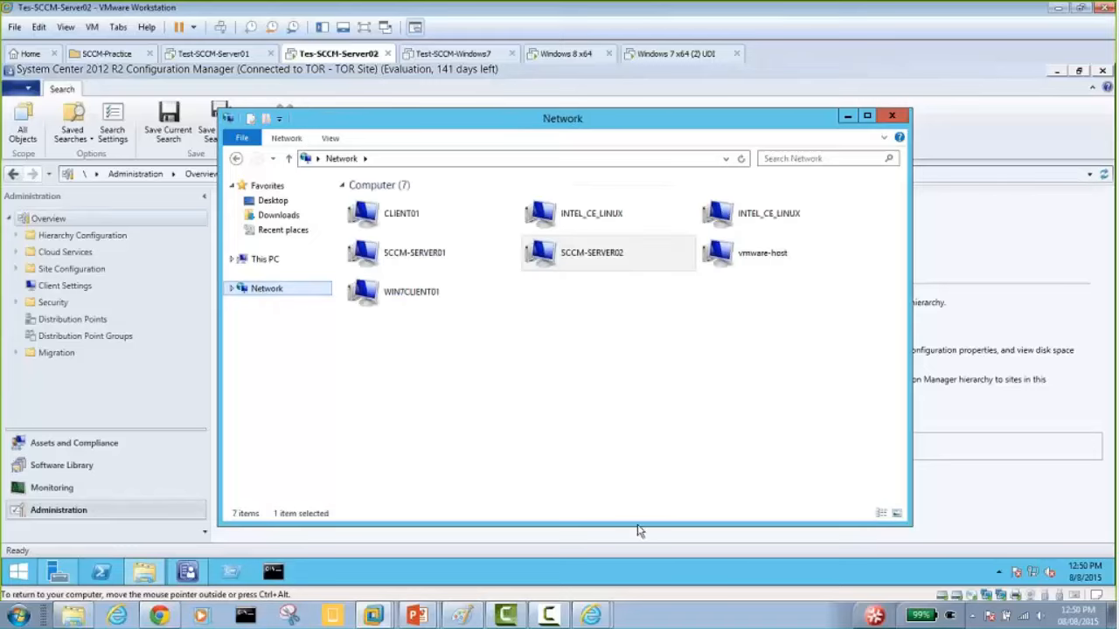
{"action": "left_click", "coordinate": [57, 575]}
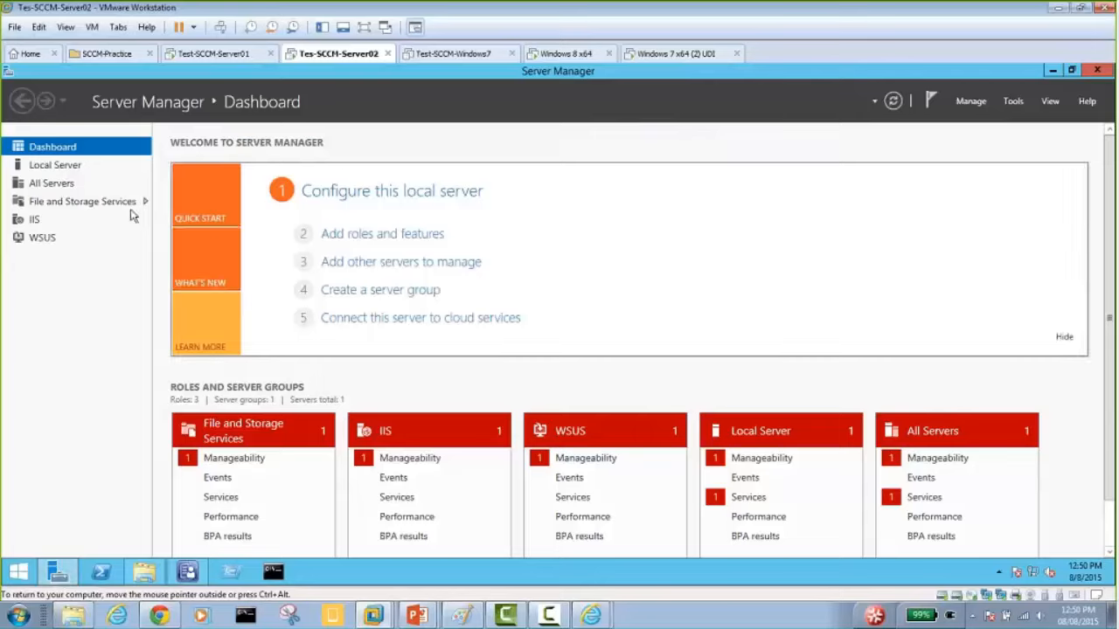
{"action": "left_click", "coordinate": [65, 170]}
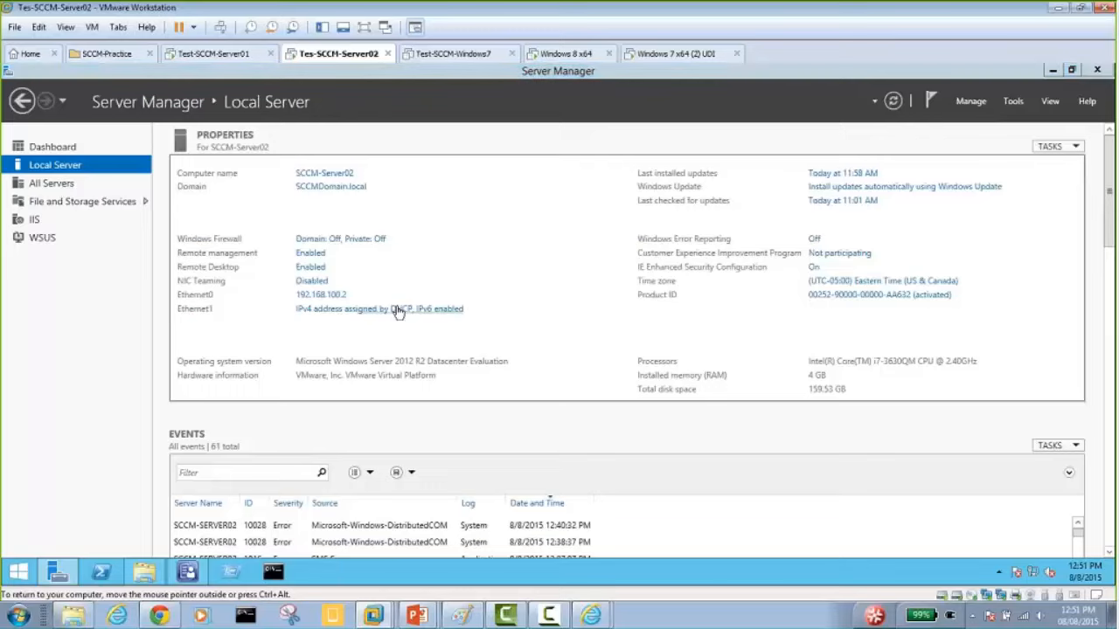
Disable the Ethernet1 network adapter and return to the Configuration Manager console
{"action": "left_click", "coordinate": [393, 309]}
{"action": "left_click", "coordinate": [486, 219]}
{"action": "right_click", "coordinate": [485, 221]}
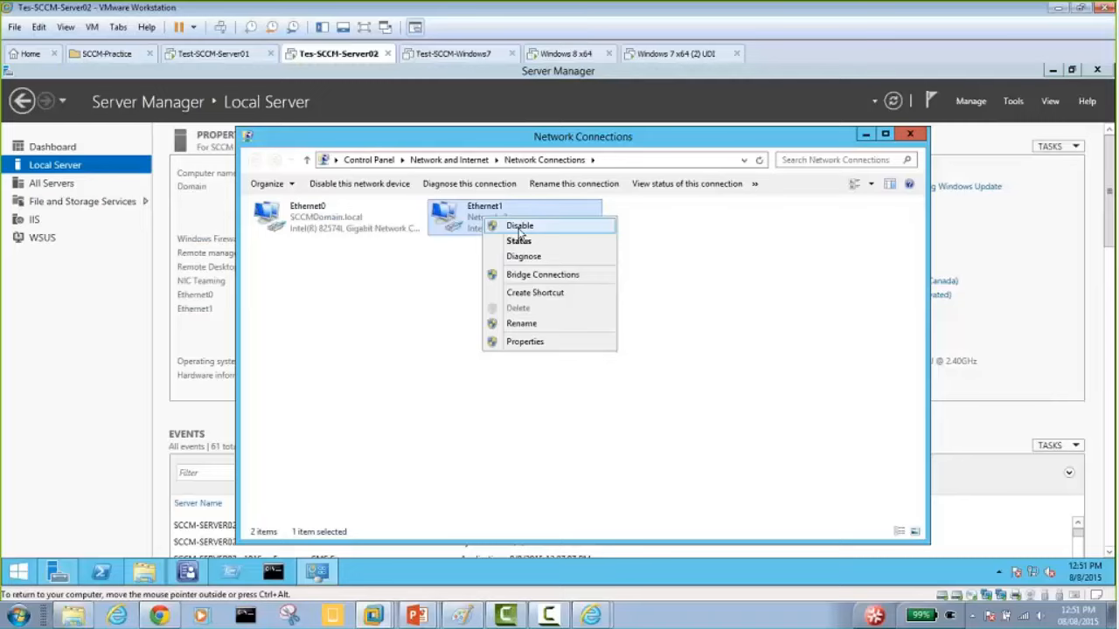
{"action": "left_click", "coordinate": [518, 227]}
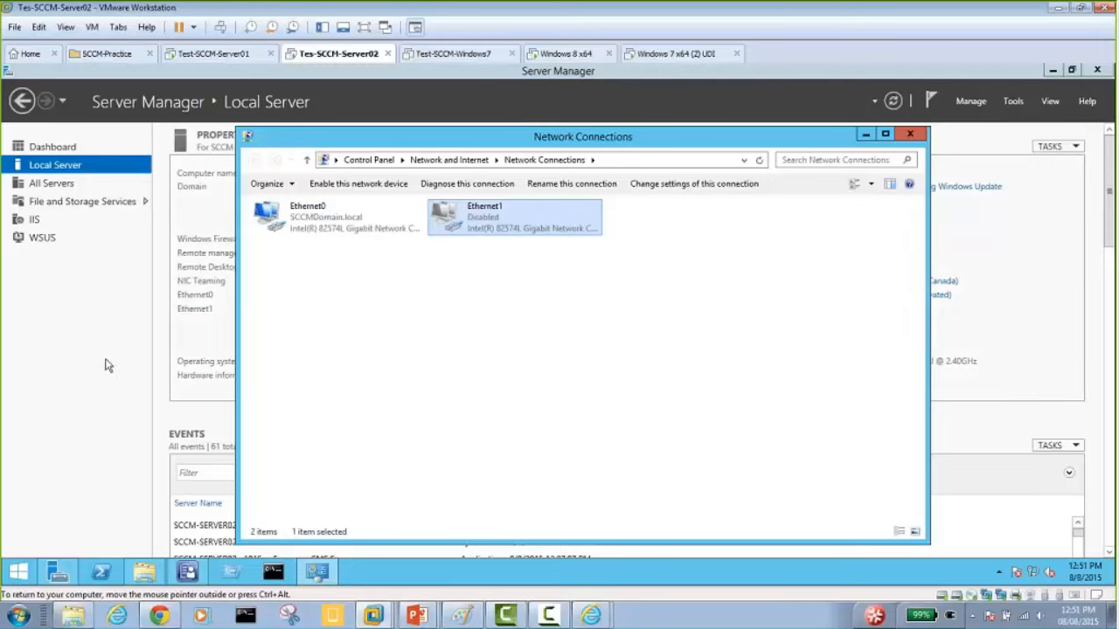
{"action": "left_click", "coordinate": [67, 371]}
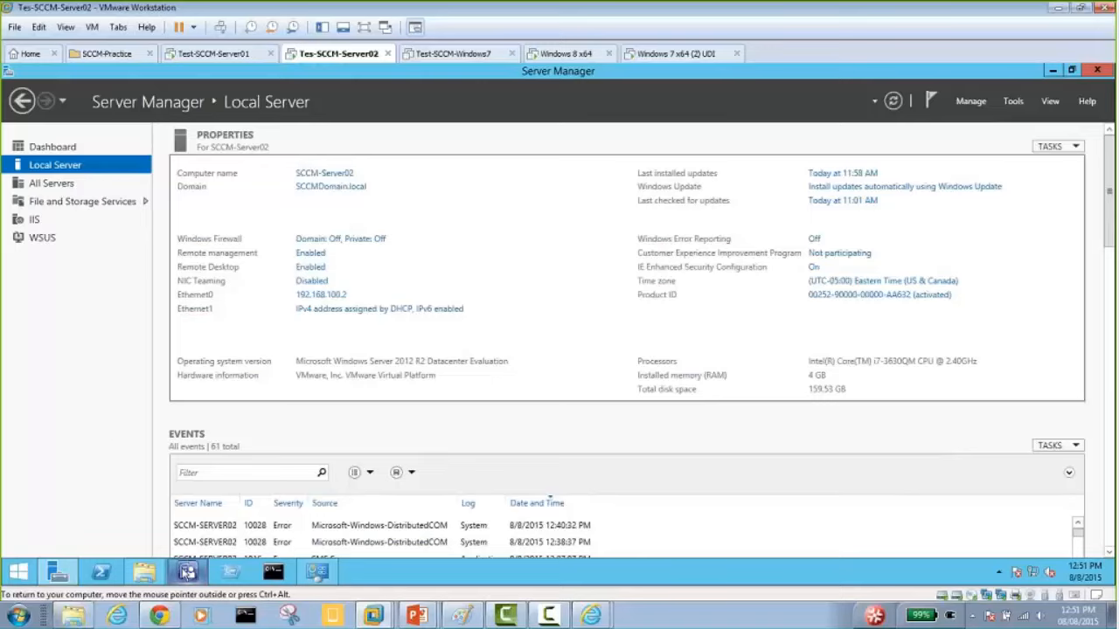
{"action": "left_click", "coordinate": [187, 572]}
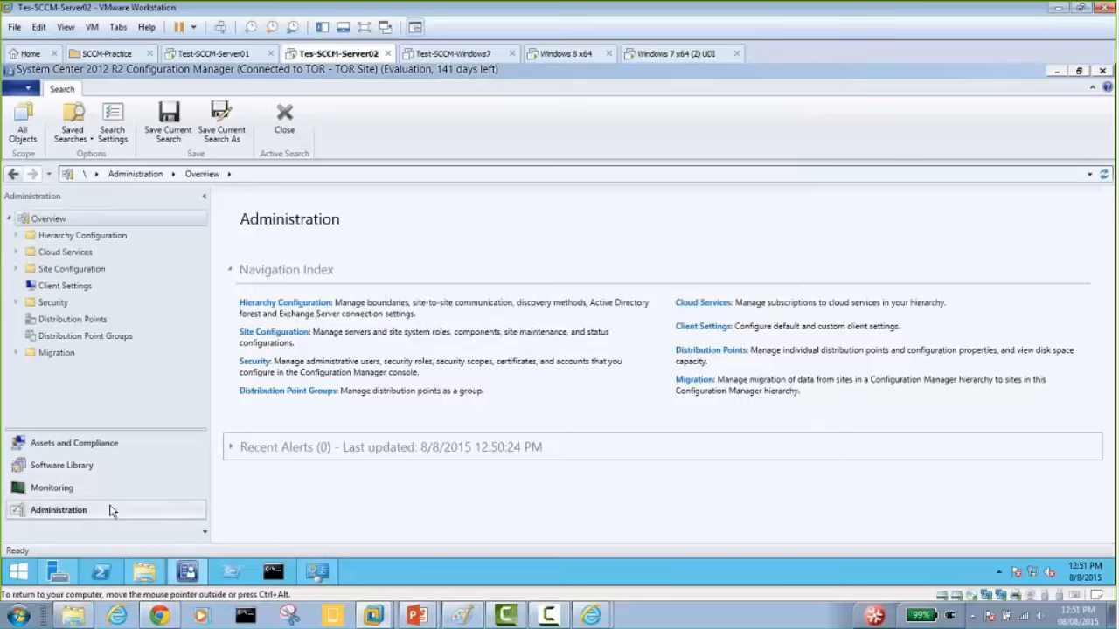
Show Servers and Site System Roles under Site Configuration and select the Distribution point role
{"action": "left_click", "coordinate": [15, 270]}
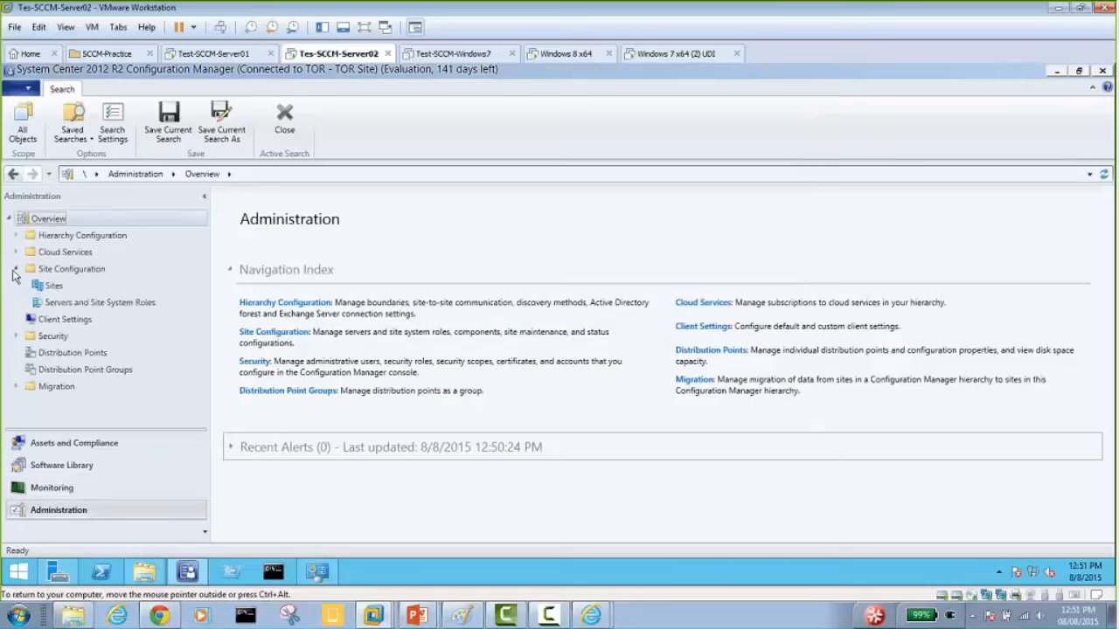
{"action": "left_click", "coordinate": [100, 307]}
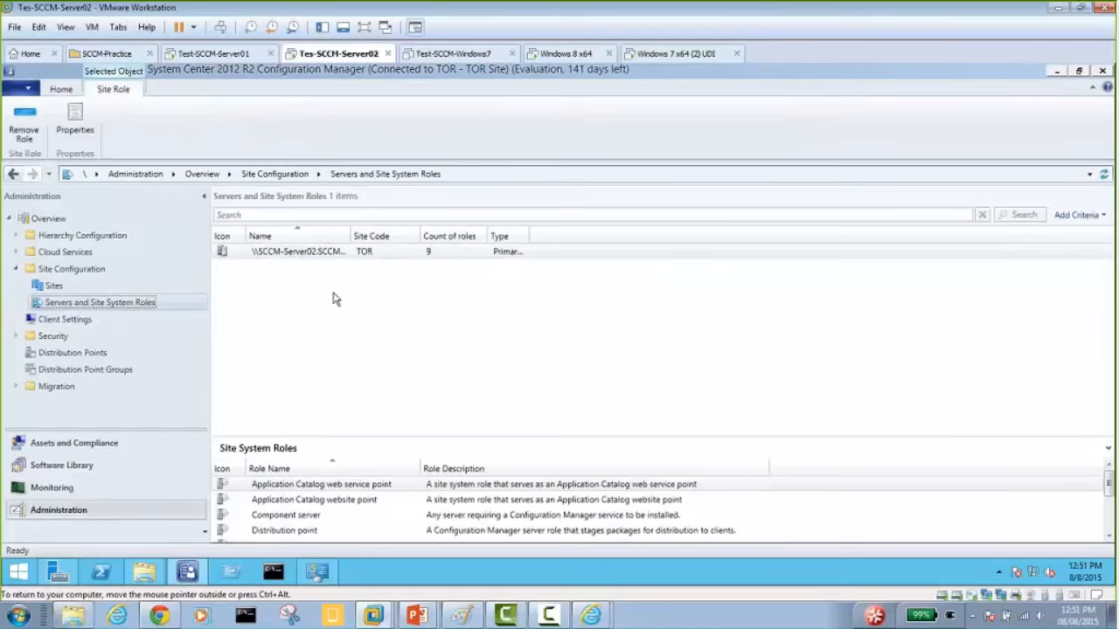
{"action": "left_click", "coordinate": [299, 536]}
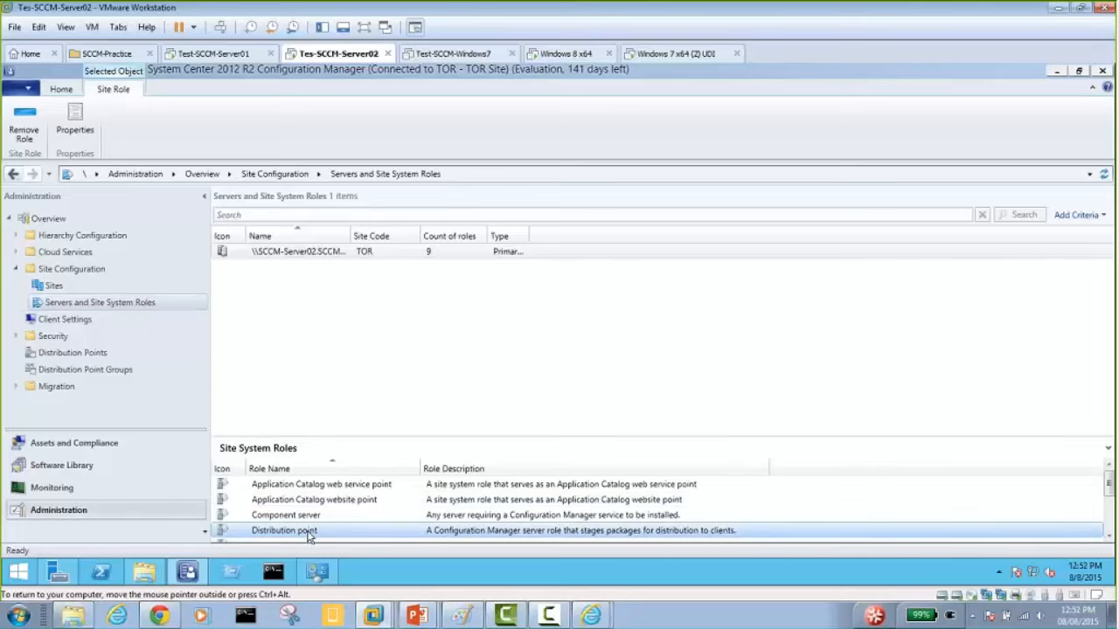
Enable PXE and unknown computer support on the distribution point, with no PXE password
{"action": "double_click", "coordinate": [308, 531]}
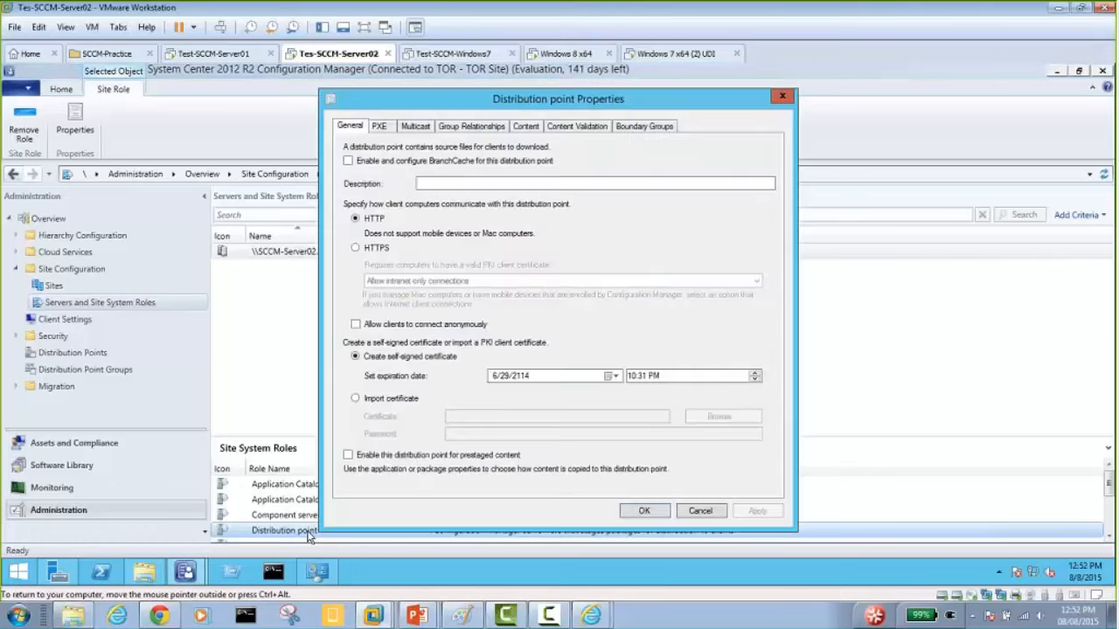
{"action": "left_click", "coordinate": [382, 129]}
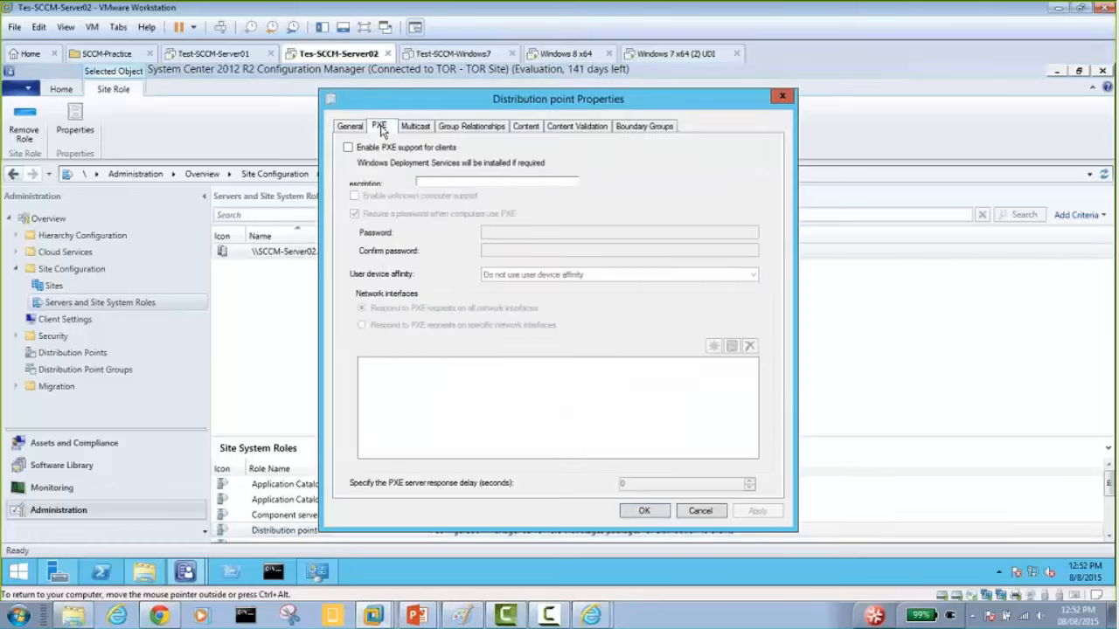
{"action": "left_click", "coordinate": [349, 148]}
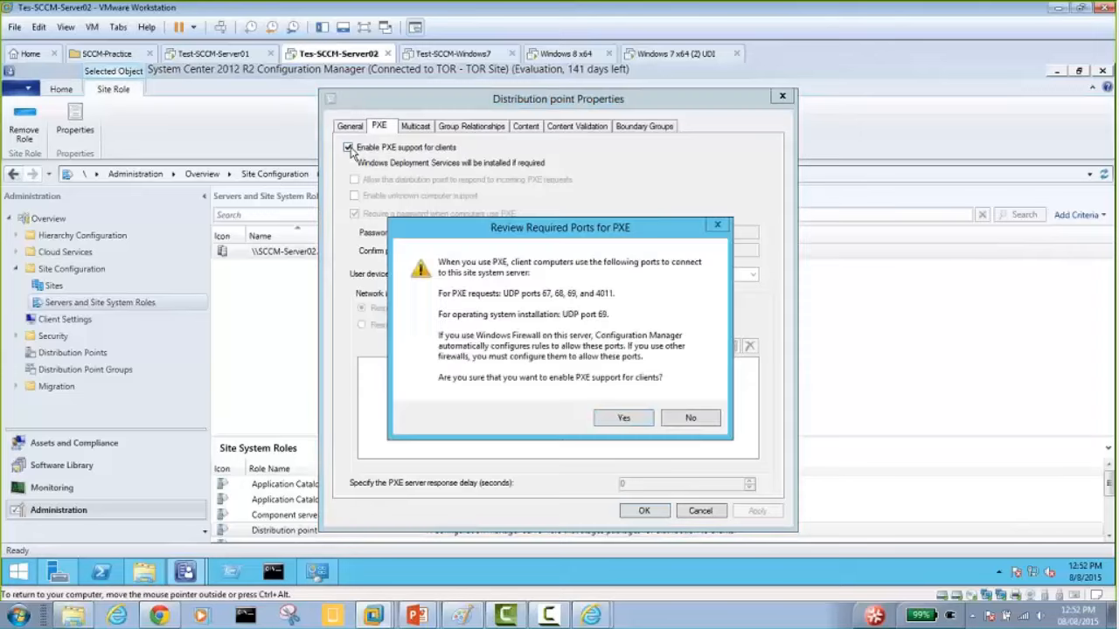
{"action": "left_click", "coordinate": [623, 419]}
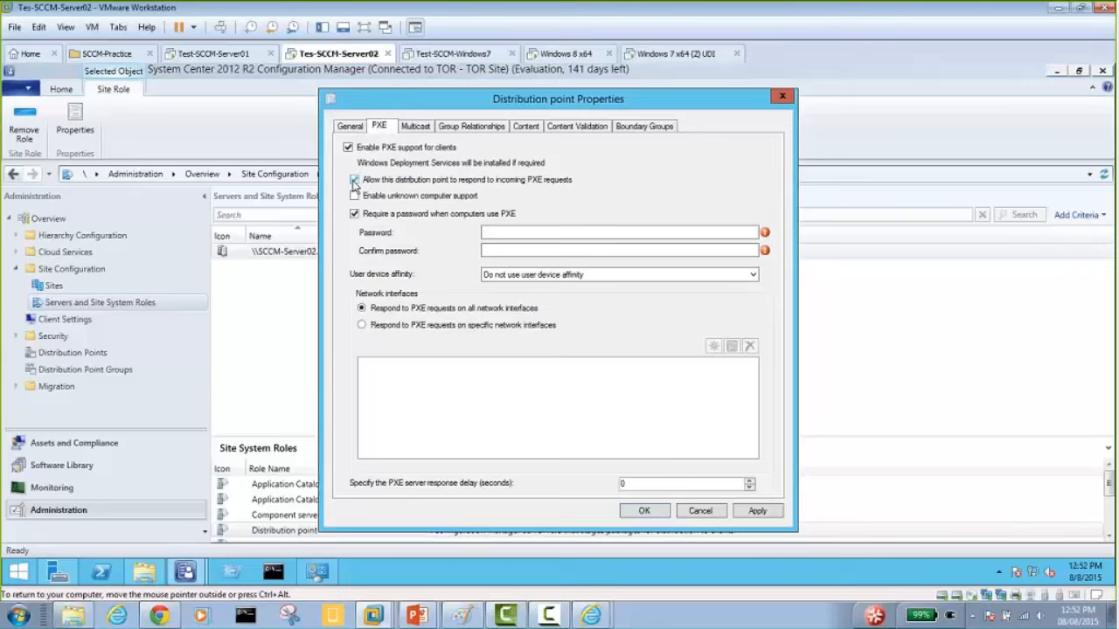
{"action": "left_click", "coordinate": [355, 197]}
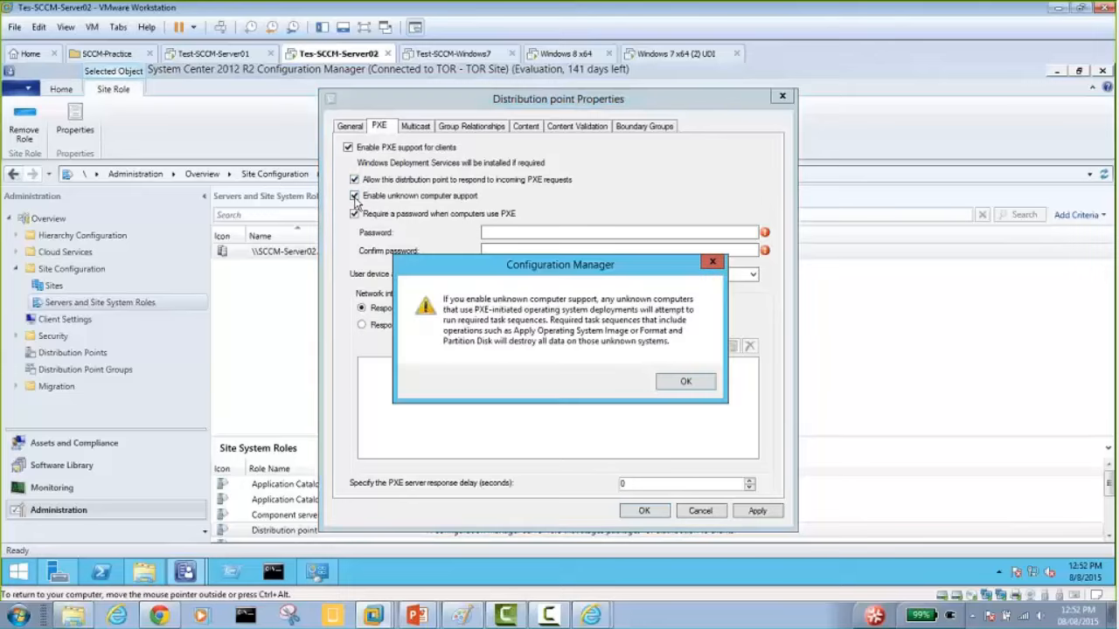
{"action": "left_click", "coordinate": [685, 382]}
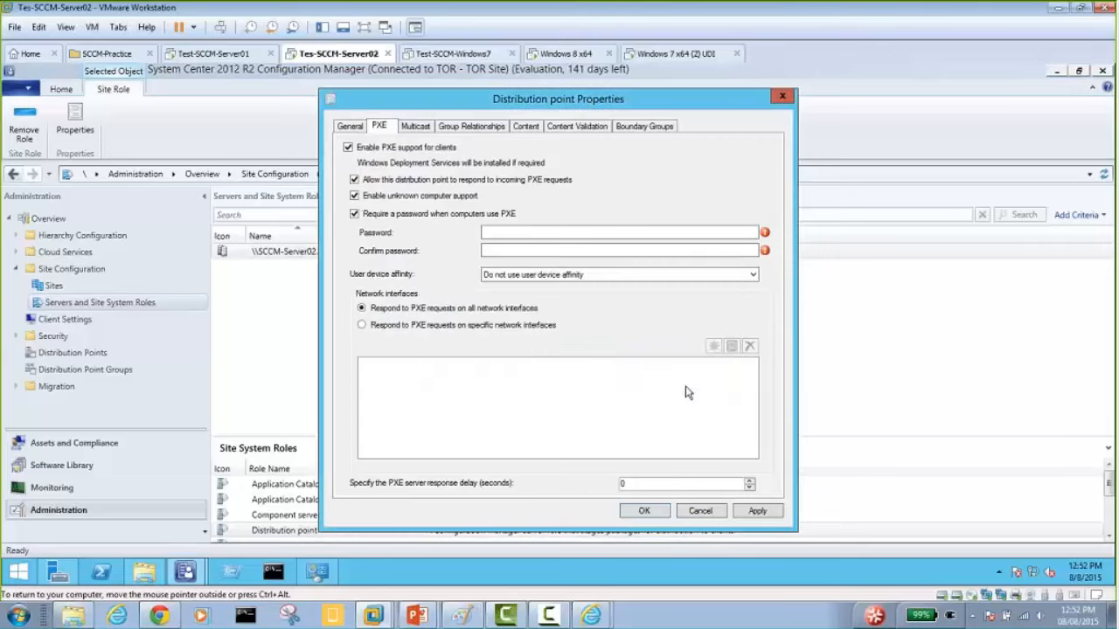
{"action": "left_click", "coordinate": [354, 214]}
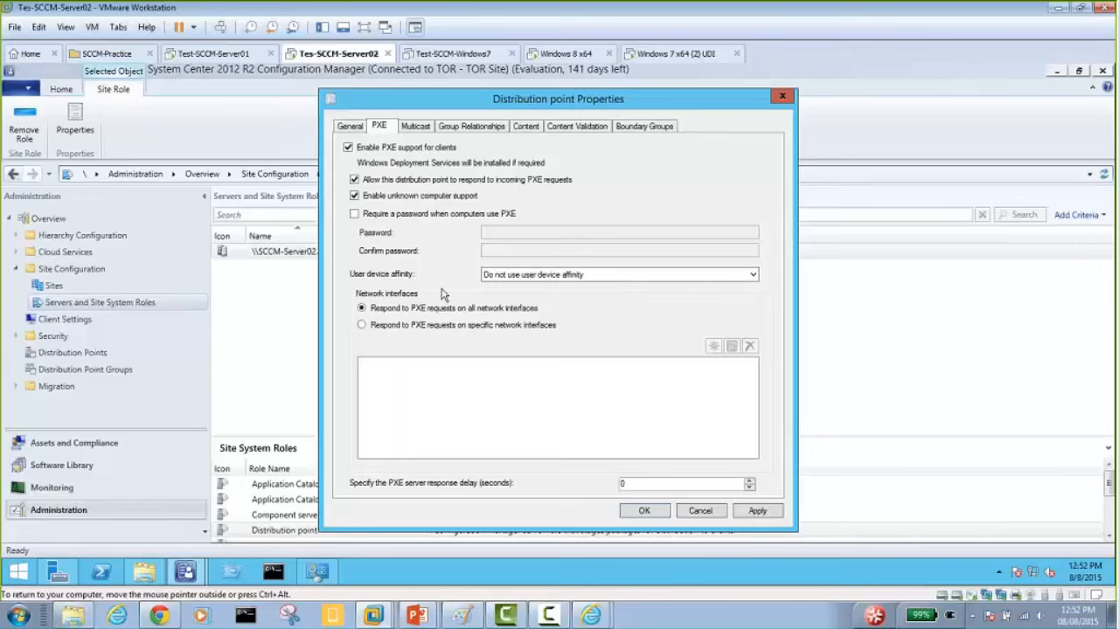
Review the distribution point's other property tabs, then apply the PXE settings and close
{"action": "left_click", "coordinate": [641, 129]}
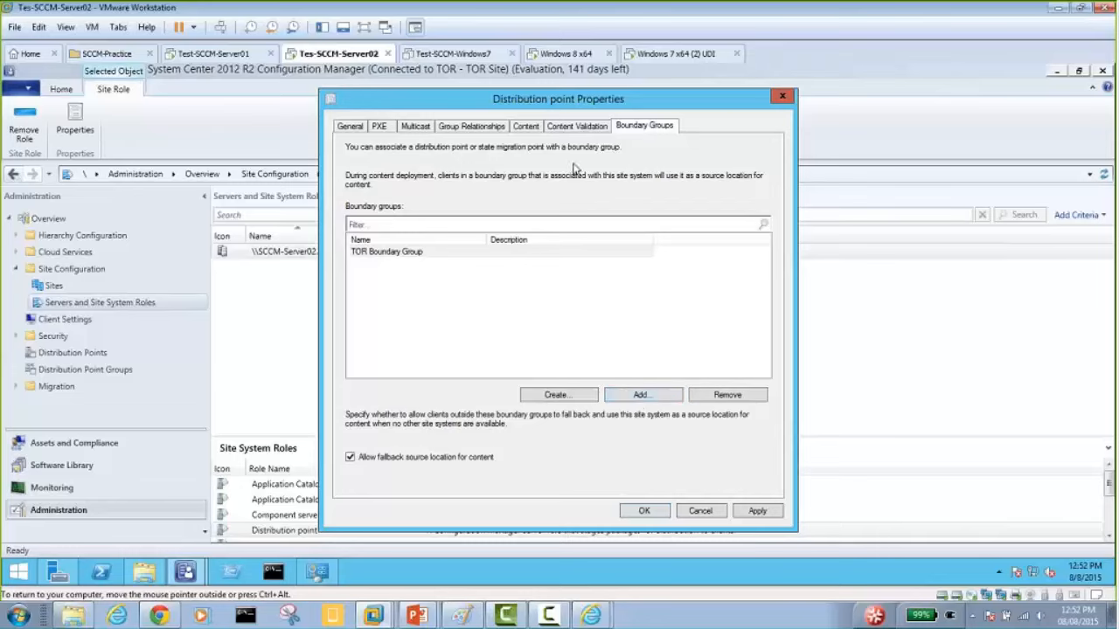
{"action": "left_click", "coordinate": [564, 129]}
{"action": "left_click", "coordinate": [525, 129]}
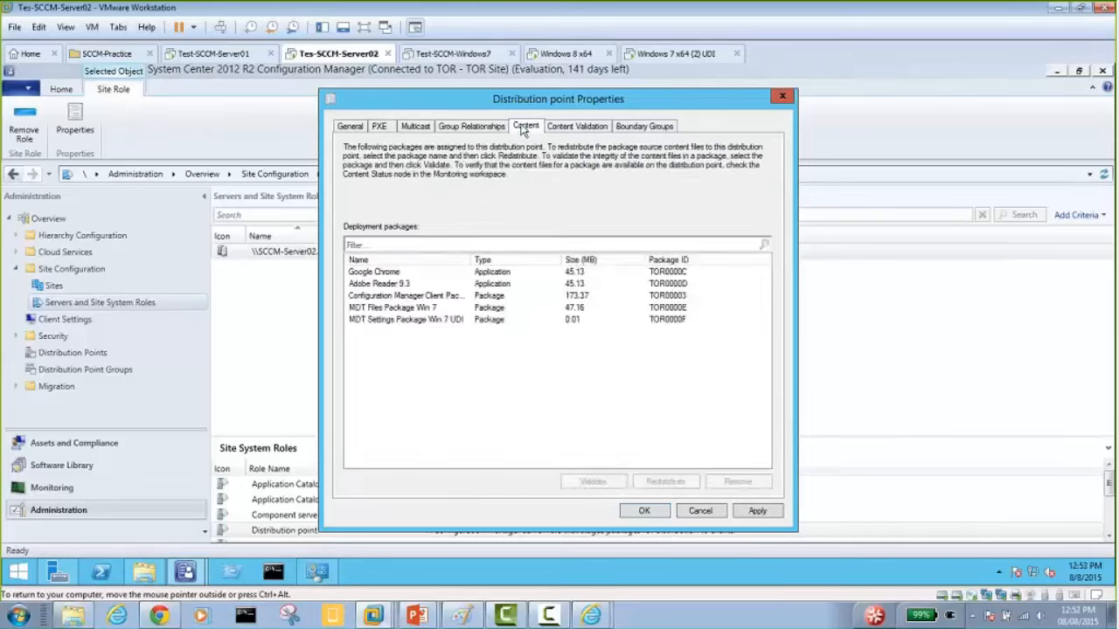
{"action": "left_click", "coordinate": [494, 128]}
{"action": "left_click", "coordinate": [415, 128]}
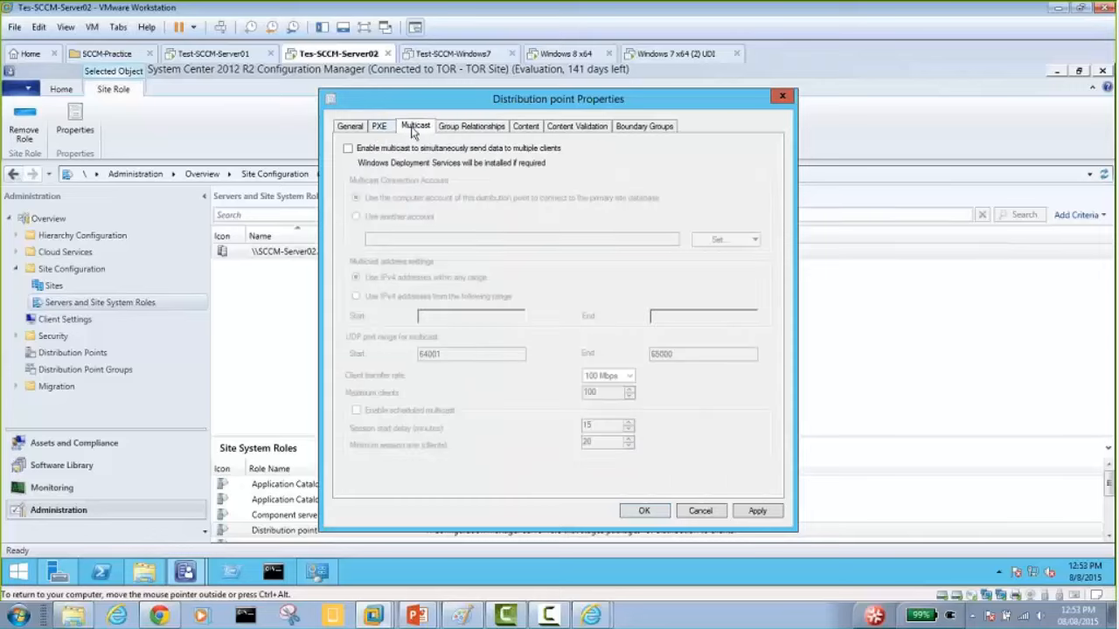
{"action": "left_click", "coordinate": [379, 129]}
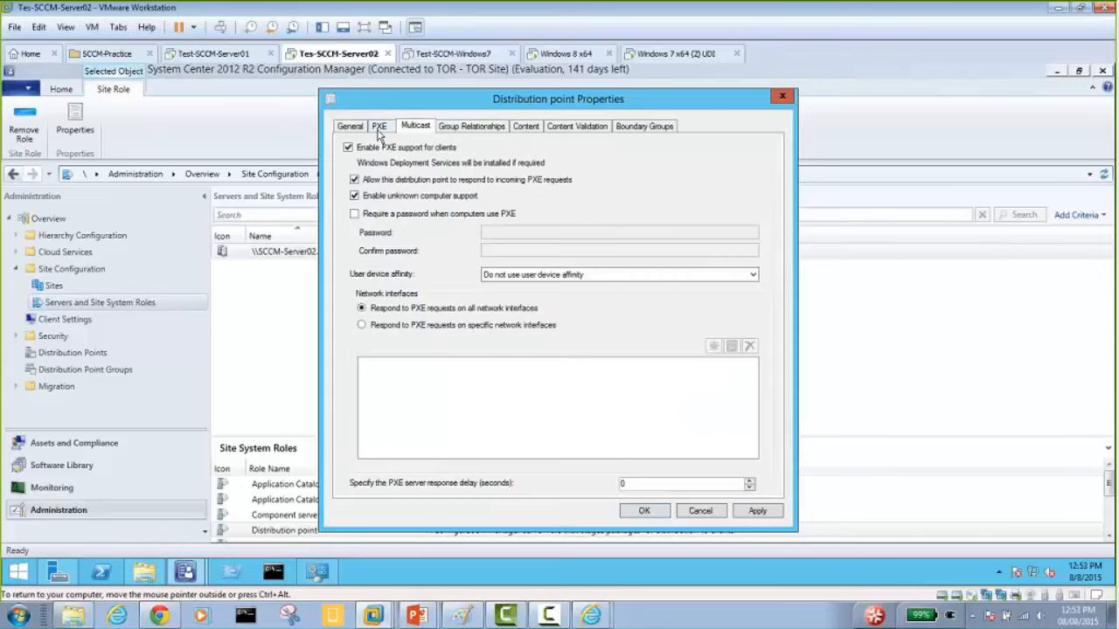
{"action": "left_click", "coordinate": [760, 512]}
{"action": "left_click", "coordinate": [701, 511]}
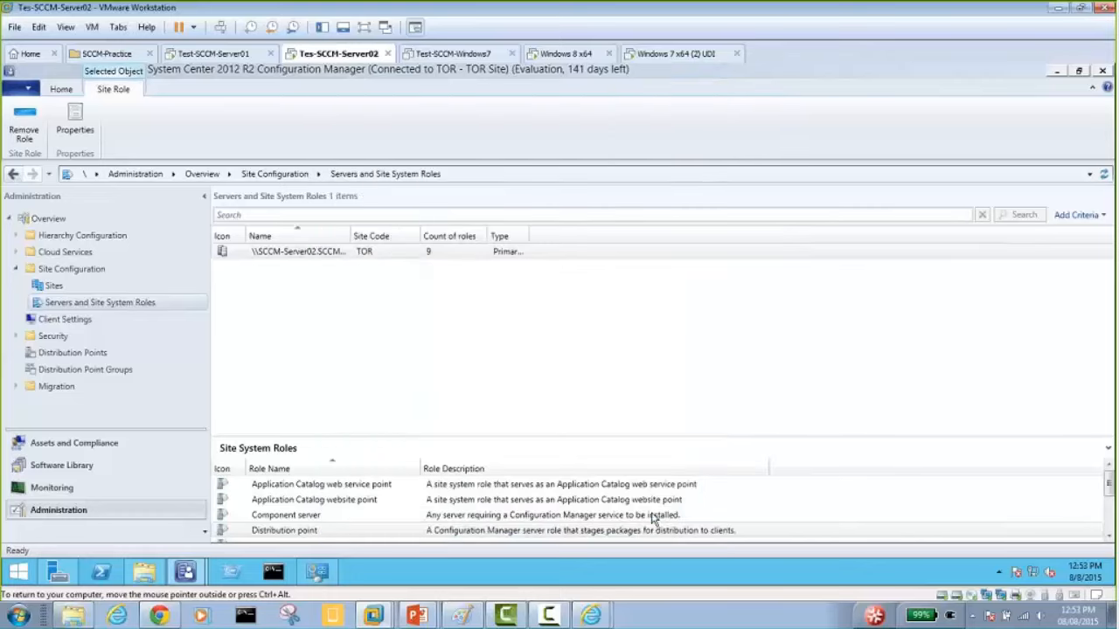
Find Boot image (x64) under Software Library boot images; start, then cancel, a content distribution
{"action": "left_click", "coordinate": [83, 322]}
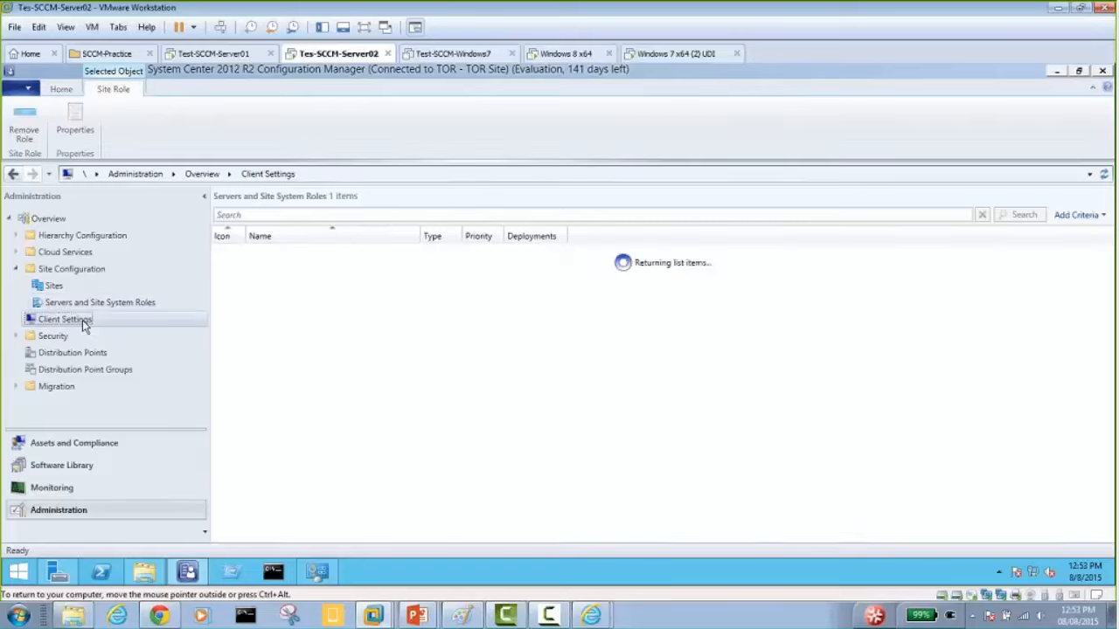
{"action": "left_click", "coordinate": [94, 471]}
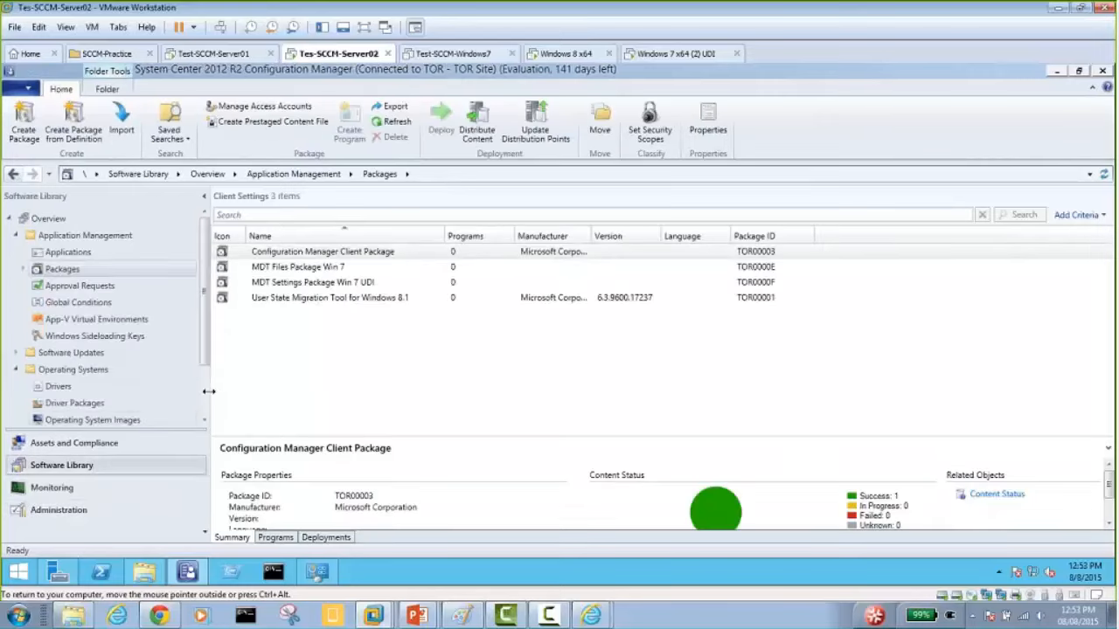
{"action": "scroll", "coordinate": [114, 384], "scroll_direction": "down", "scroll_amount": 2}
{"action": "left_click", "coordinate": [81, 388]}
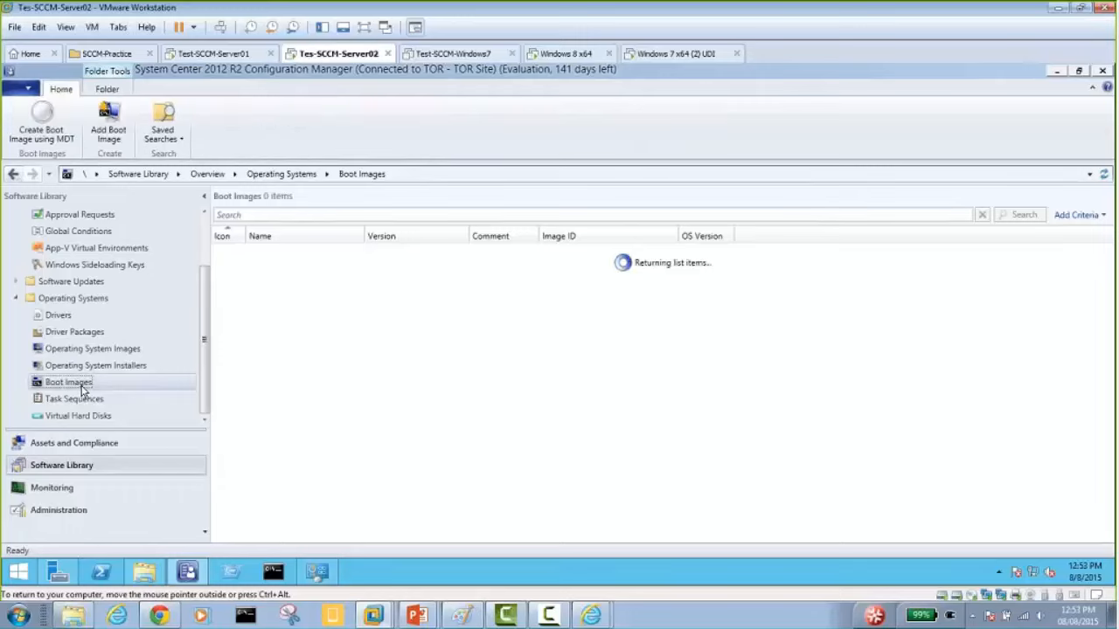
{"action": "left_click", "coordinate": [311, 252]}
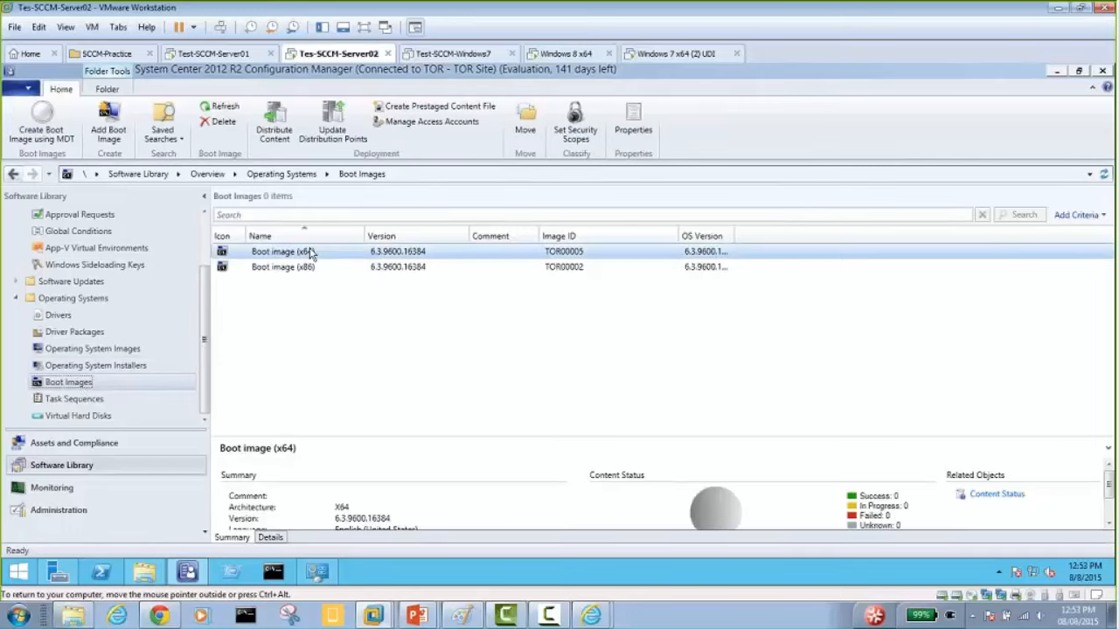
{"action": "right_click", "coordinate": [311, 252]}
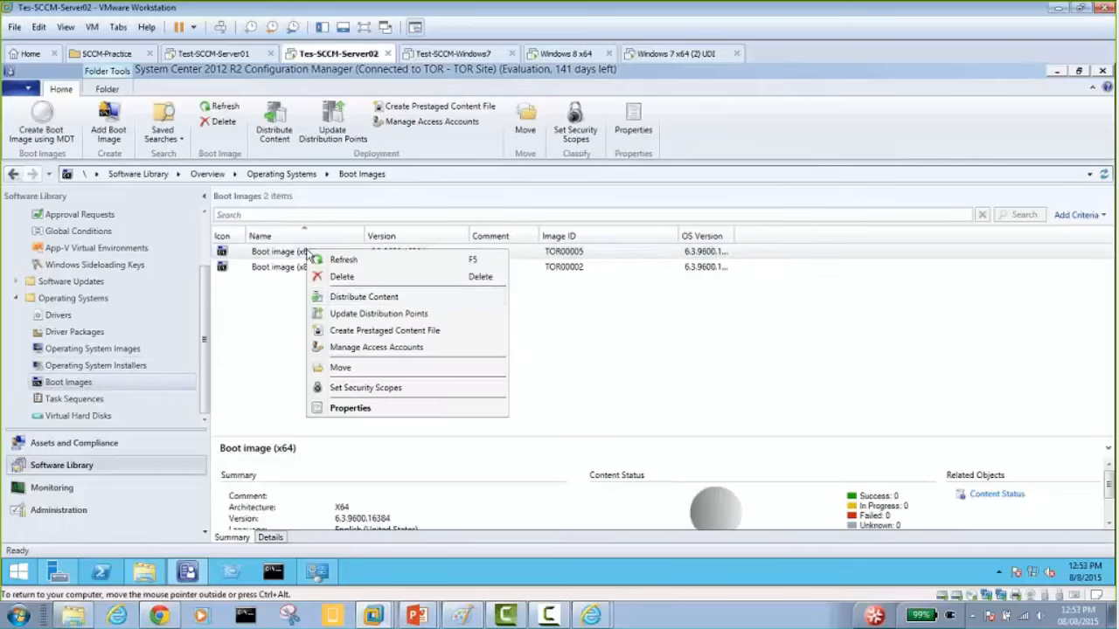
{"action": "left_click", "coordinate": [389, 298]}
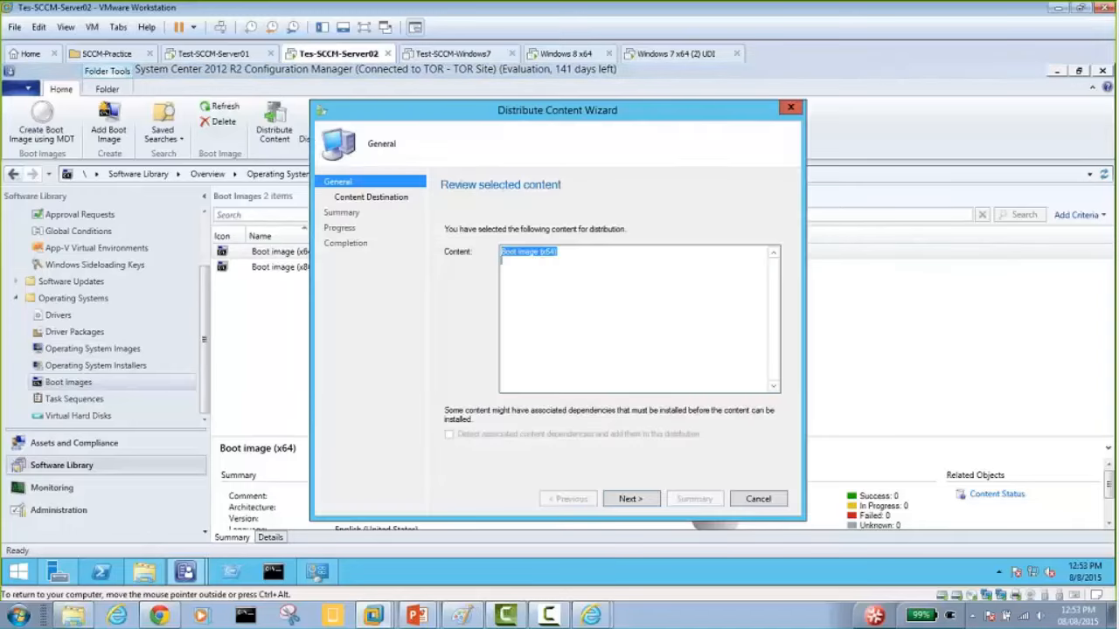
{"action": "left_click", "coordinate": [758, 498]}
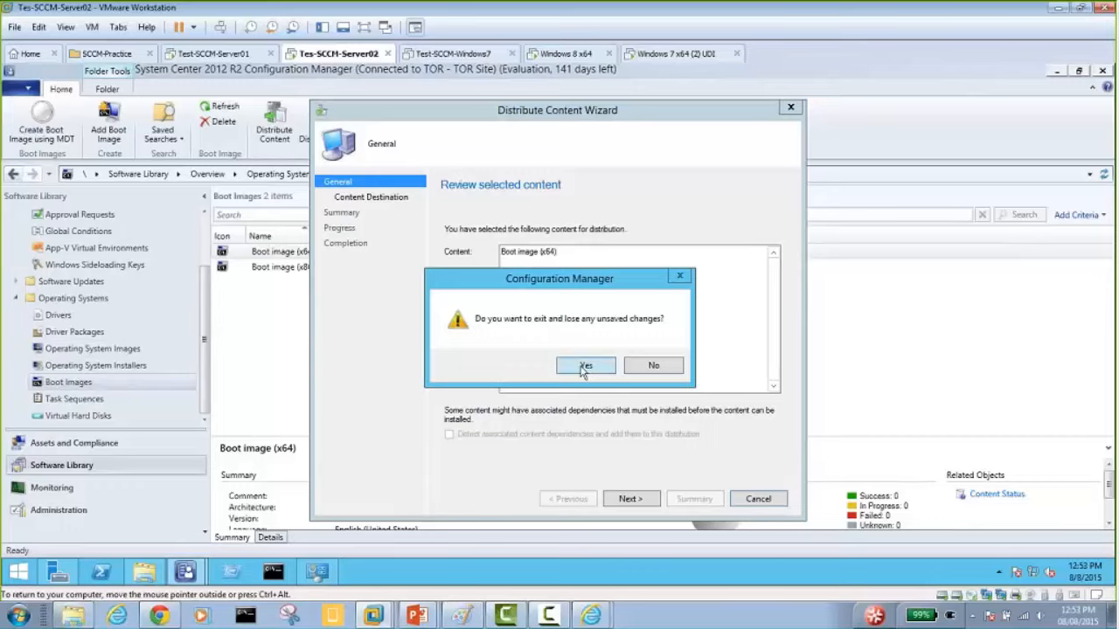
{"action": "left_click", "coordinate": [584, 367]}
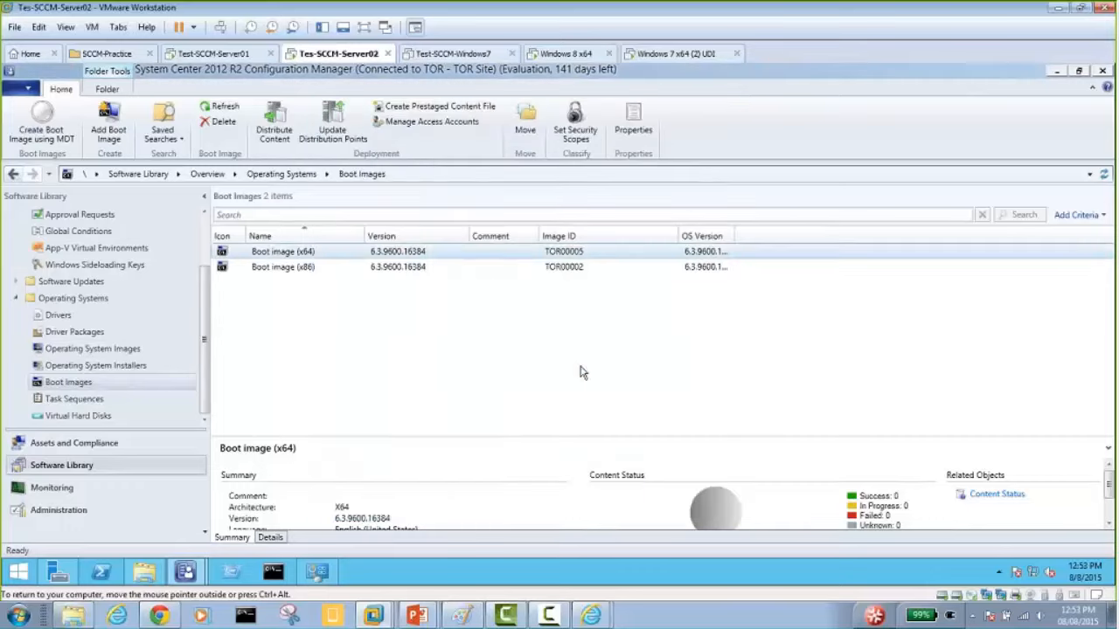
Distribute Boot image (x64) to the SCCM-SERVER02.SCCMDOMAIN.LOCAL distribution point
{"action": "right_click", "coordinate": [308, 253]}
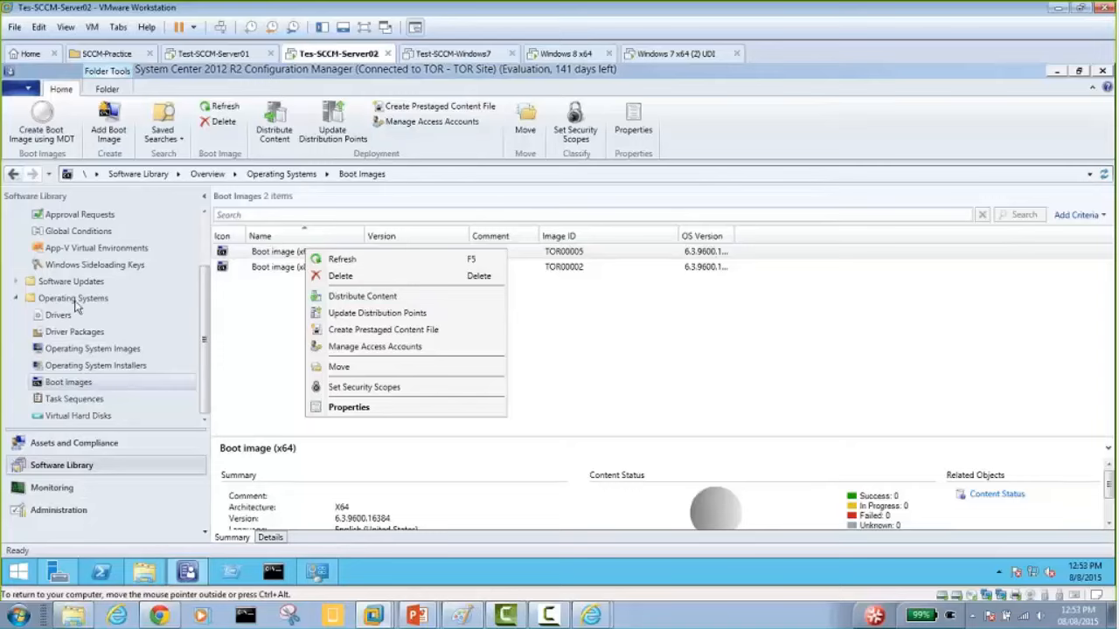
{"action": "left_click", "coordinate": [366, 297]}
{"action": "left_click", "coordinate": [632, 504]}
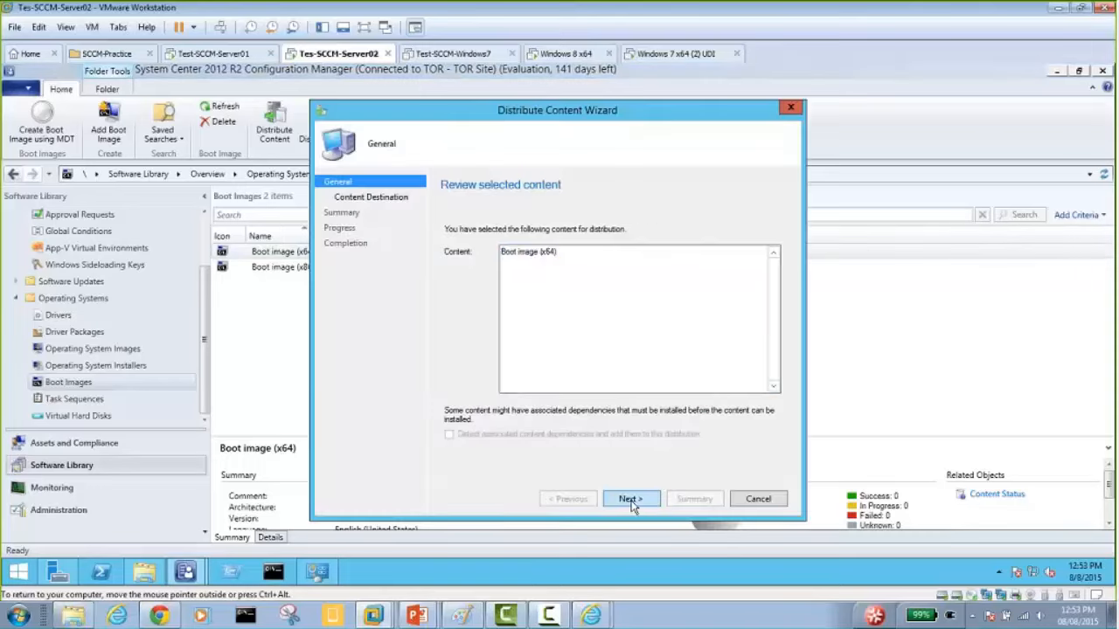
{"action": "left_click", "coordinate": [759, 289]}
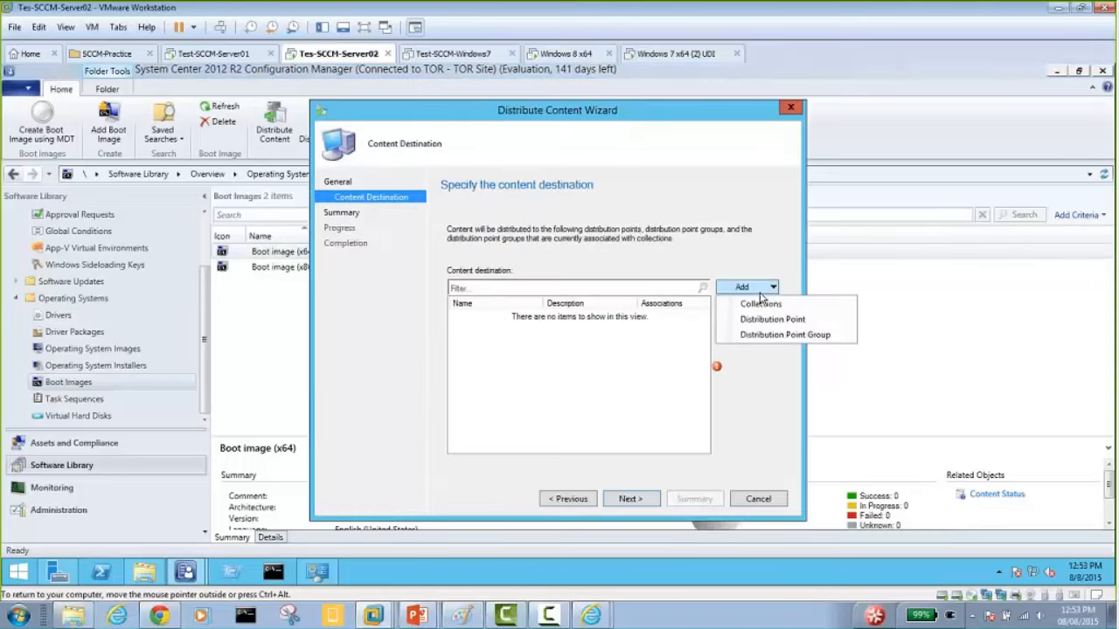
{"action": "left_click", "coordinate": [753, 321]}
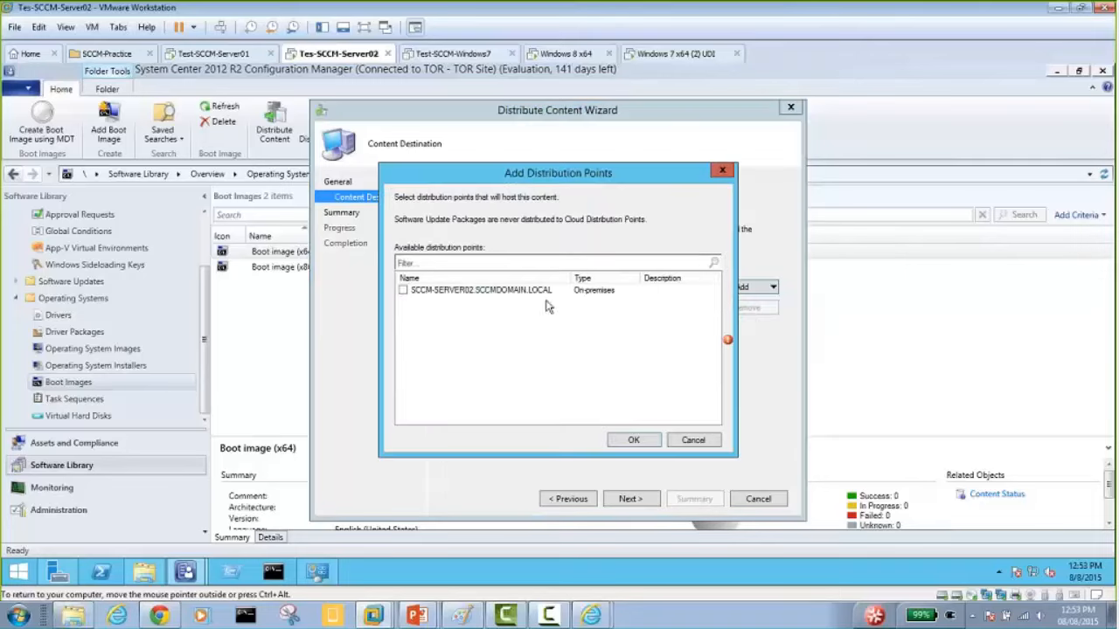
{"action": "left_click", "coordinate": [402, 291]}
{"action": "left_click", "coordinate": [632, 442]}
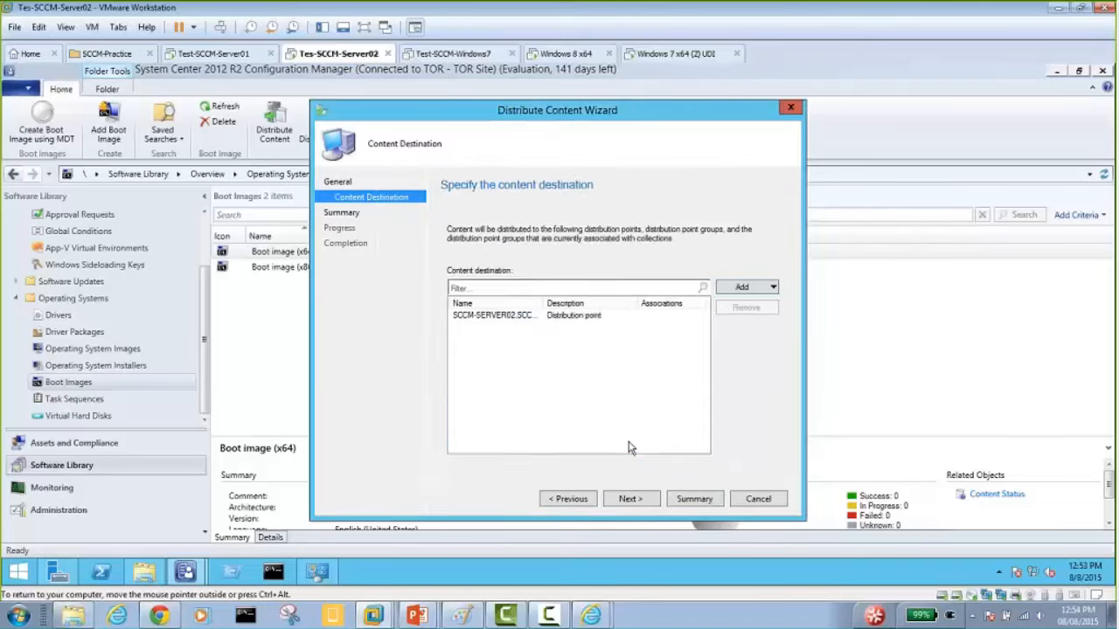
{"action": "left_click", "coordinate": [629, 499]}
{"action": "left_click", "coordinate": [631, 505]}
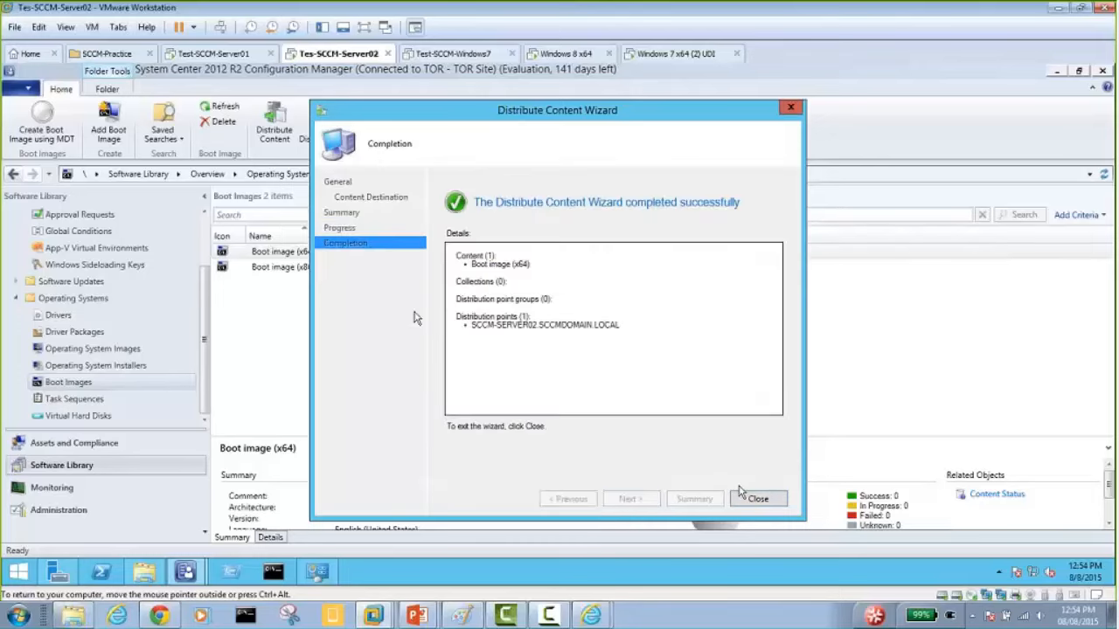
{"action": "left_click", "coordinate": [756, 498]}
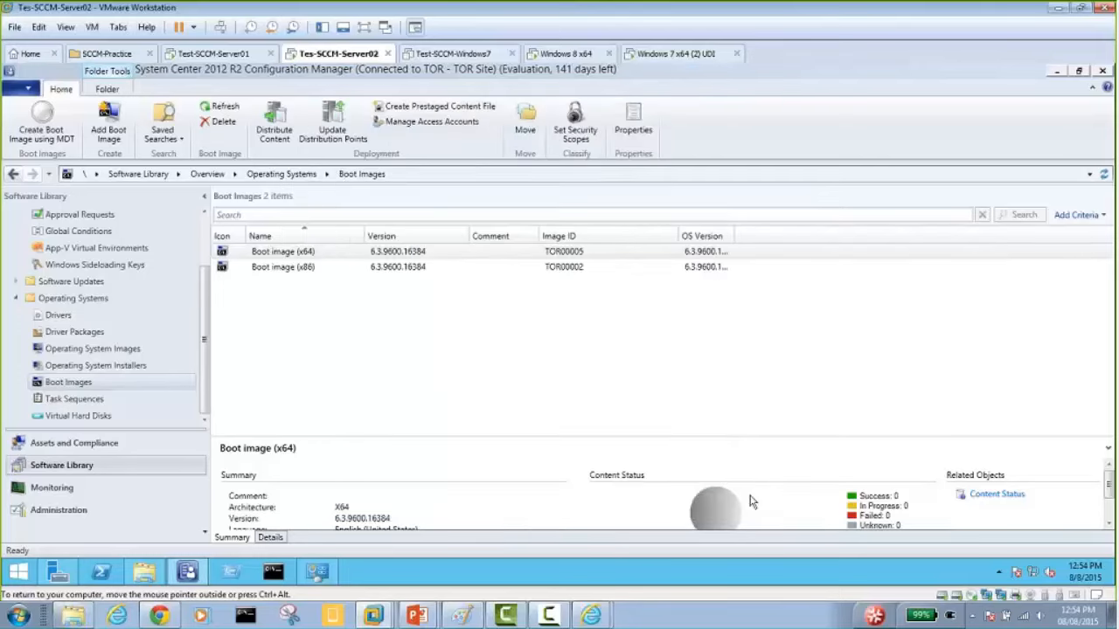
{"action": "left_click", "coordinate": [287, 271]}
Send Boot image (x86) content to the SCCM-SERVER02 distribution point via the Distribute Content wizard
{"action": "right_click", "coordinate": [287, 271]}
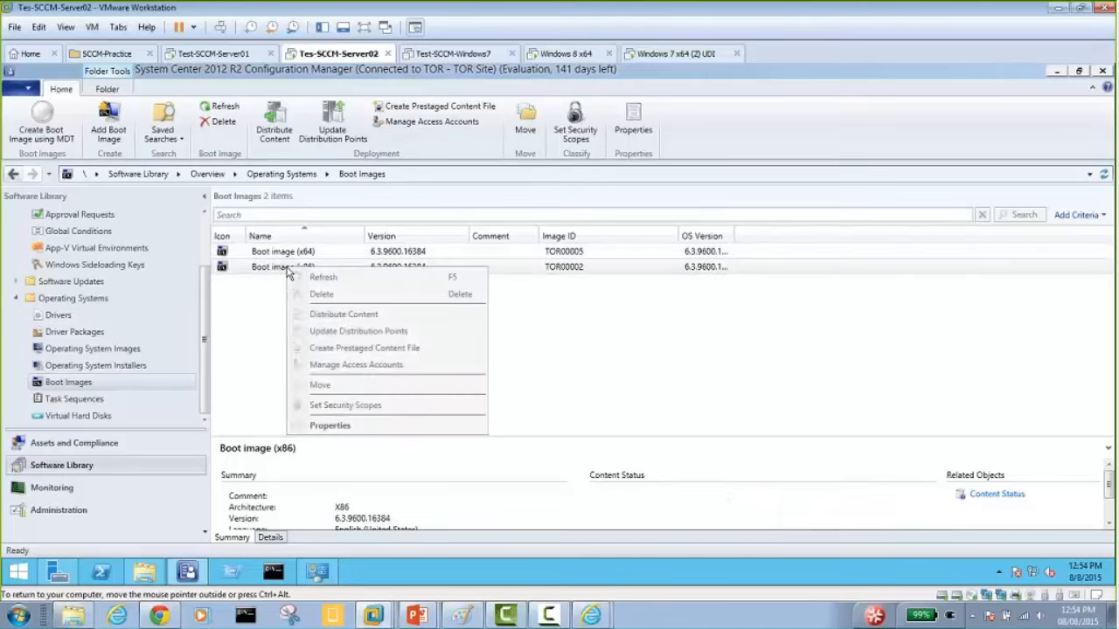
{"action": "left_click", "coordinate": [362, 317]}
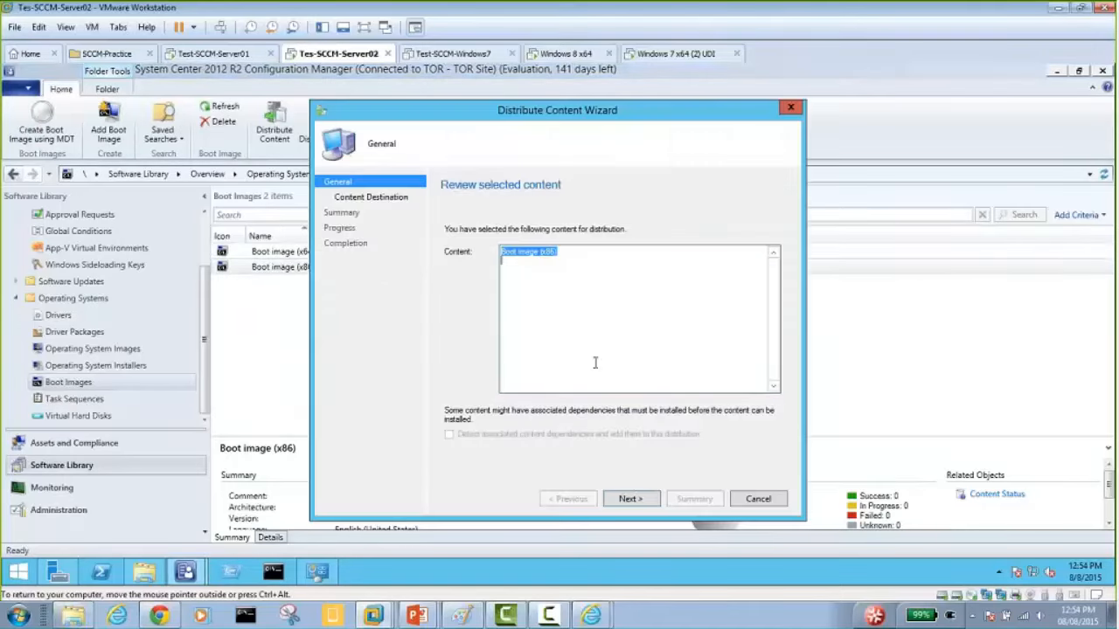
{"action": "left_click", "coordinate": [630, 499]}
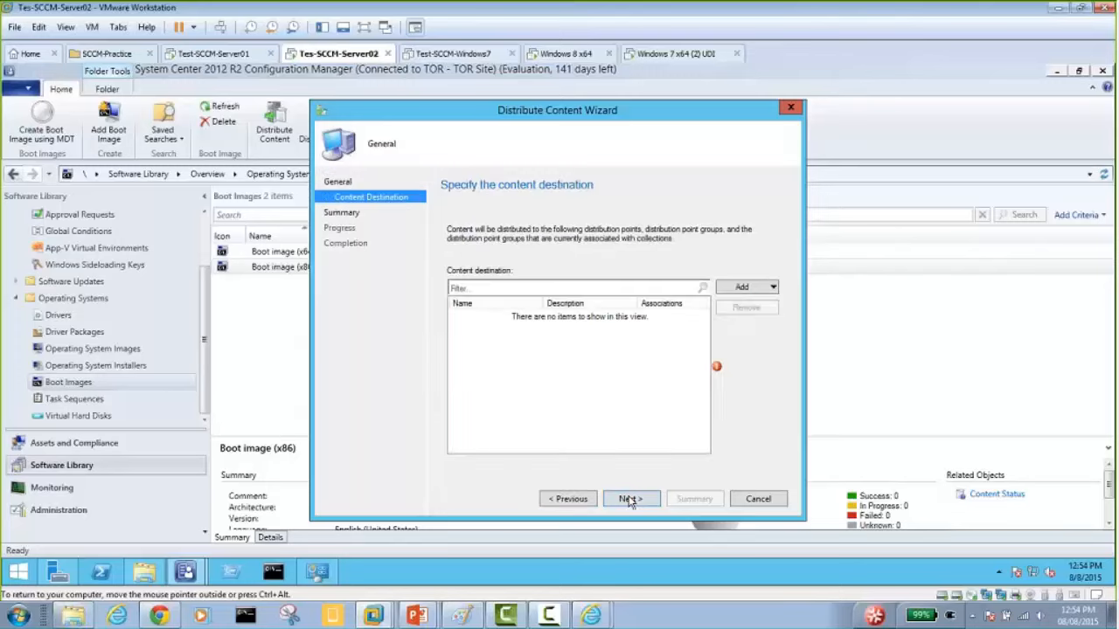
{"action": "left_click", "coordinate": [752, 288]}
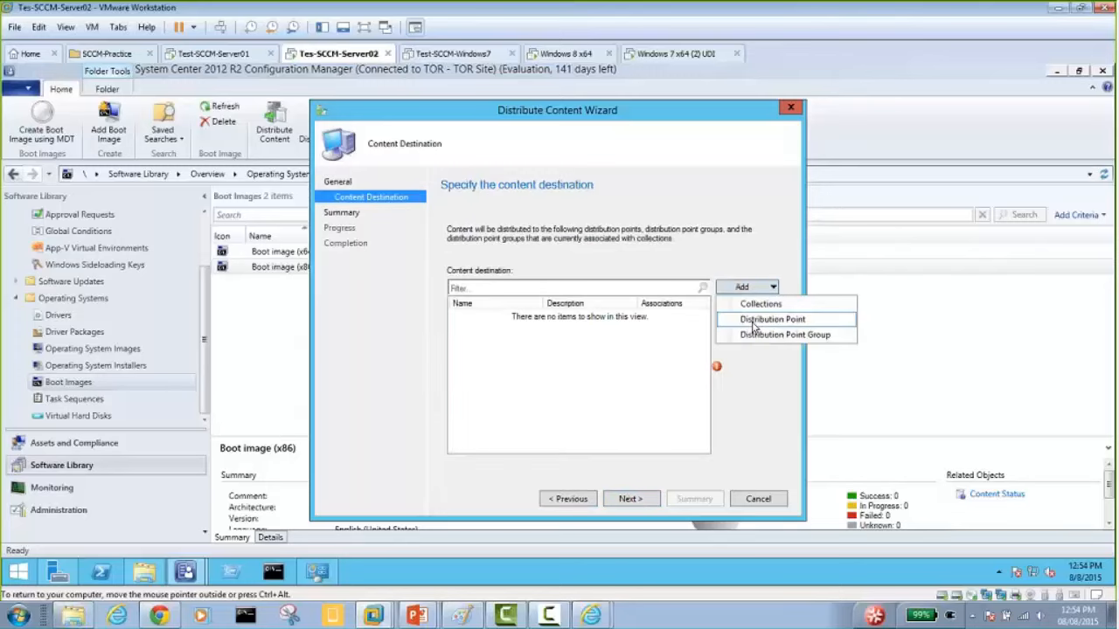
{"action": "left_click", "coordinate": [753, 320]}
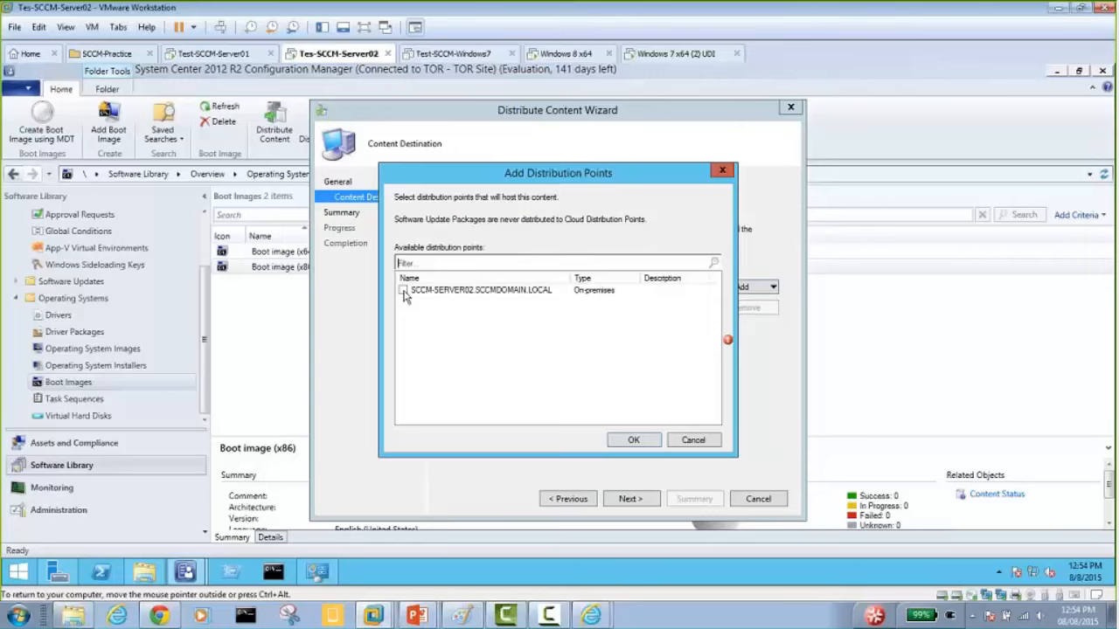
{"action": "left_click", "coordinate": [403, 290]}
{"action": "left_click", "coordinate": [633, 440]}
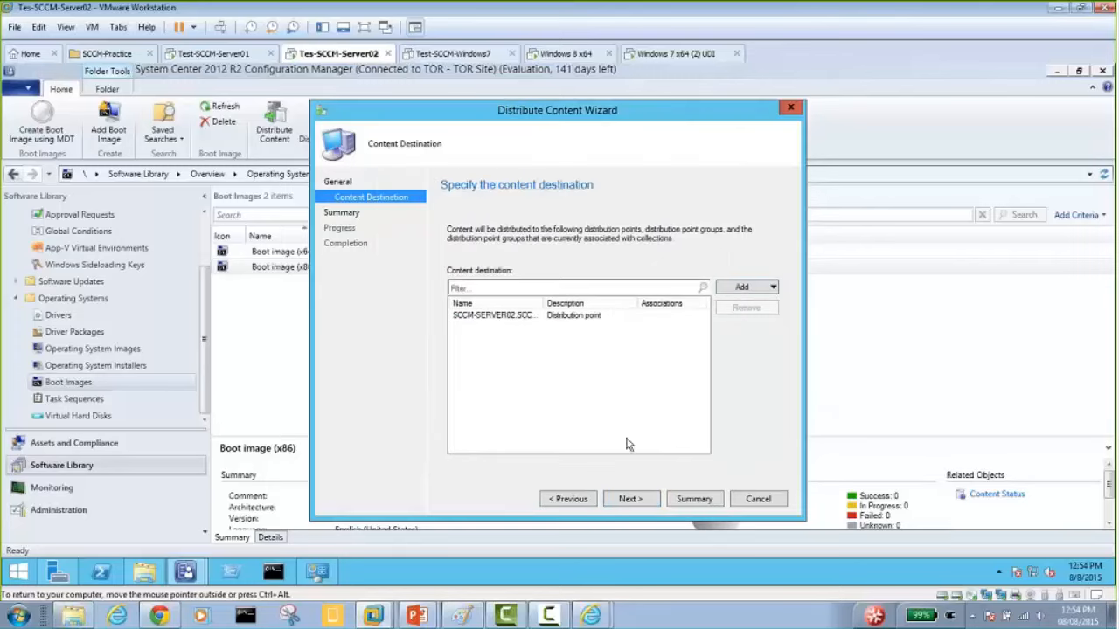
{"action": "left_click", "coordinate": [629, 499]}
{"action": "left_click", "coordinate": [630, 501]}
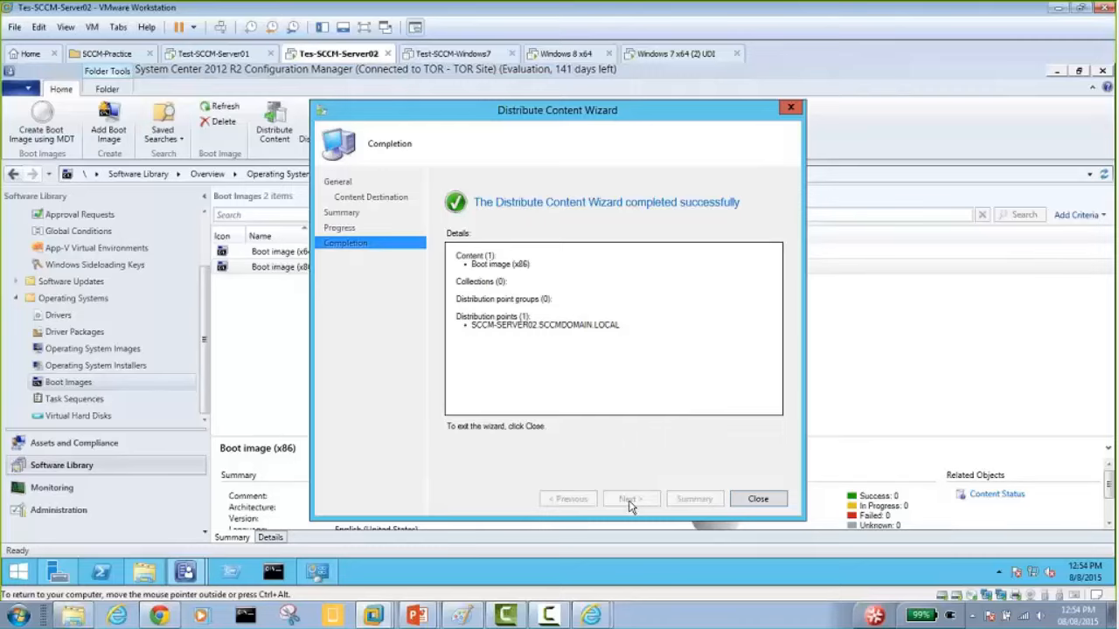
{"action": "left_click", "coordinate": [756, 500]}
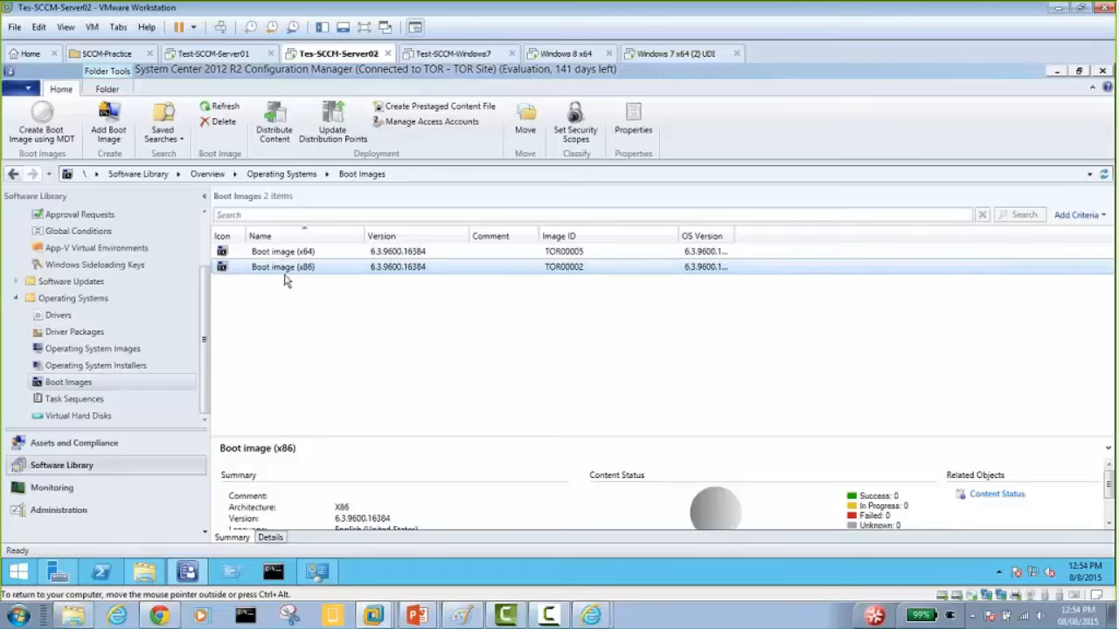
Check both boot images' content status, then list Sites and view the Configure Site Components options
{"action": "left_click", "coordinate": [299, 251]}
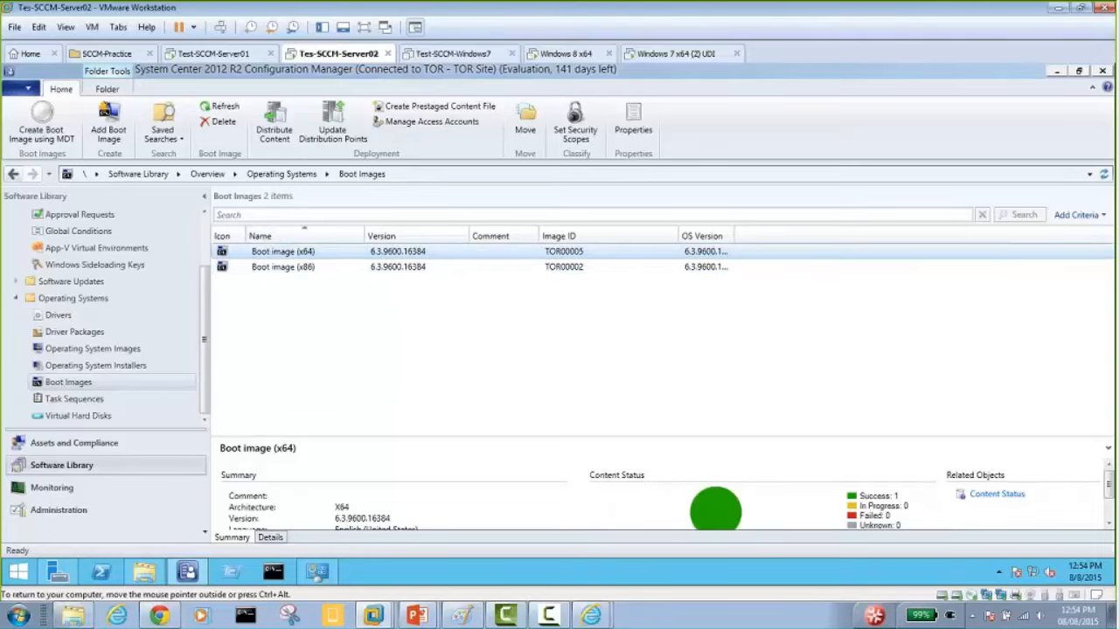
{"action": "left_click", "coordinate": [313, 268]}
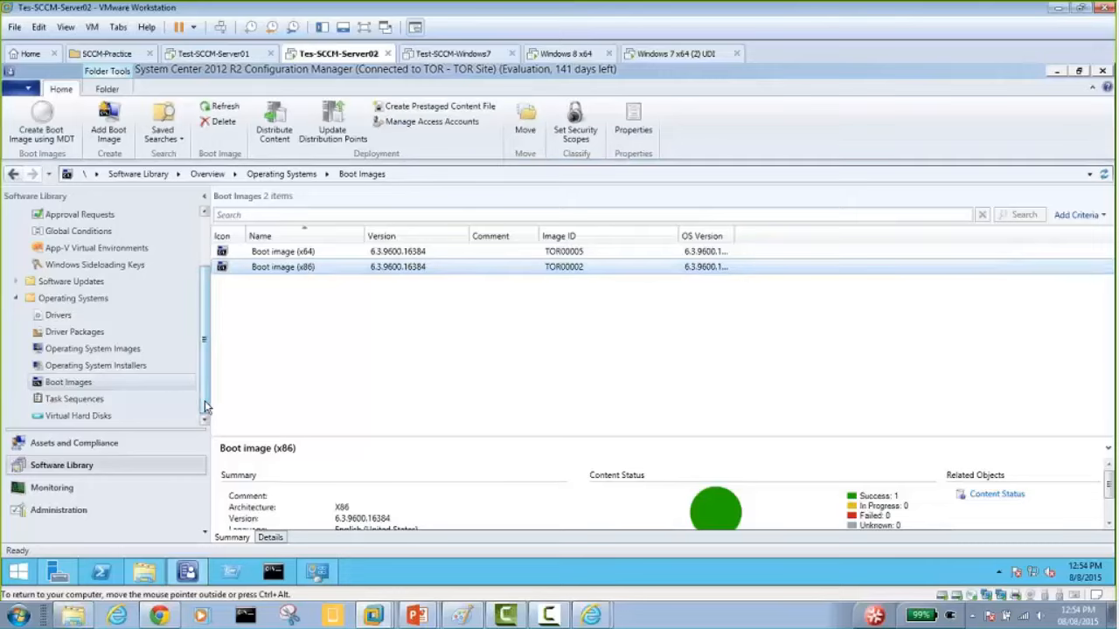
{"action": "left_click", "coordinate": [74, 514]}
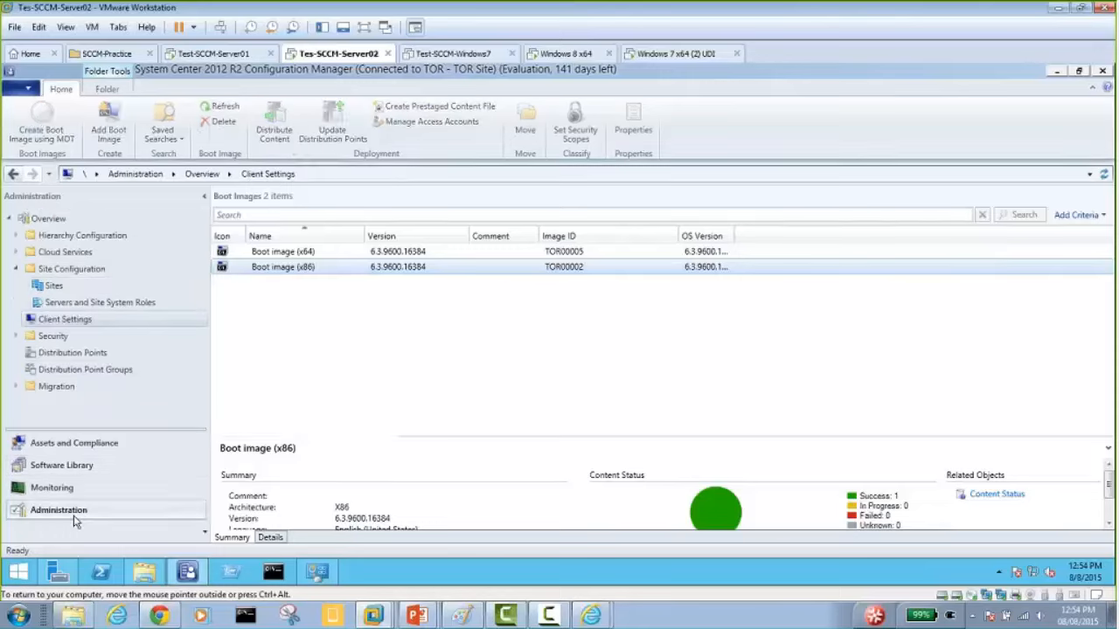
{"action": "left_click", "coordinate": [66, 290]}
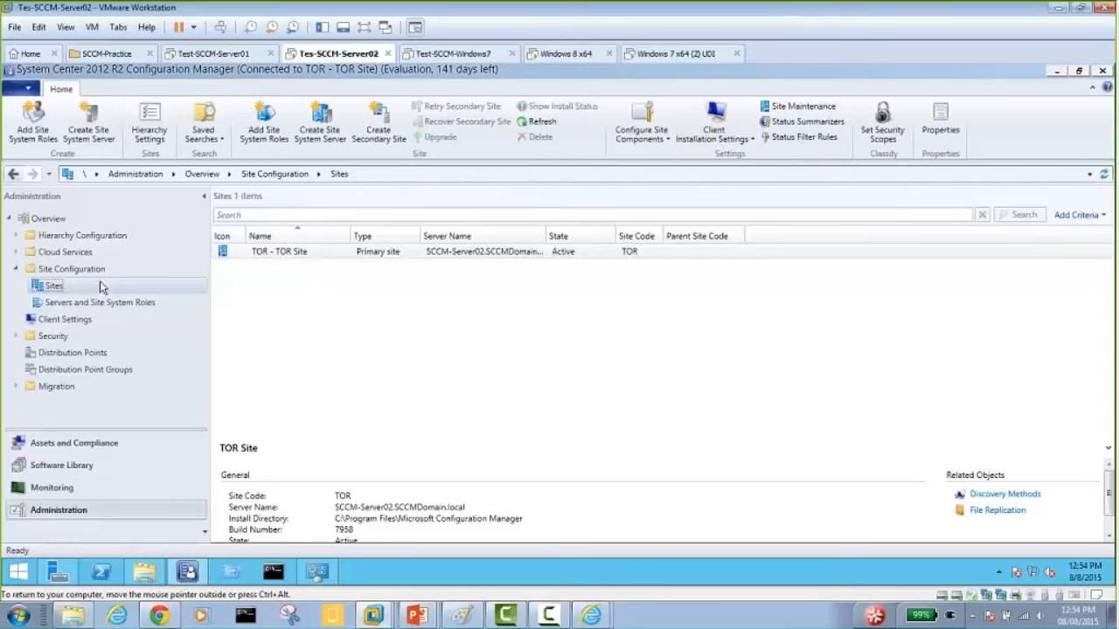
{"action": "left_click", "coordinate": [714, 138]}
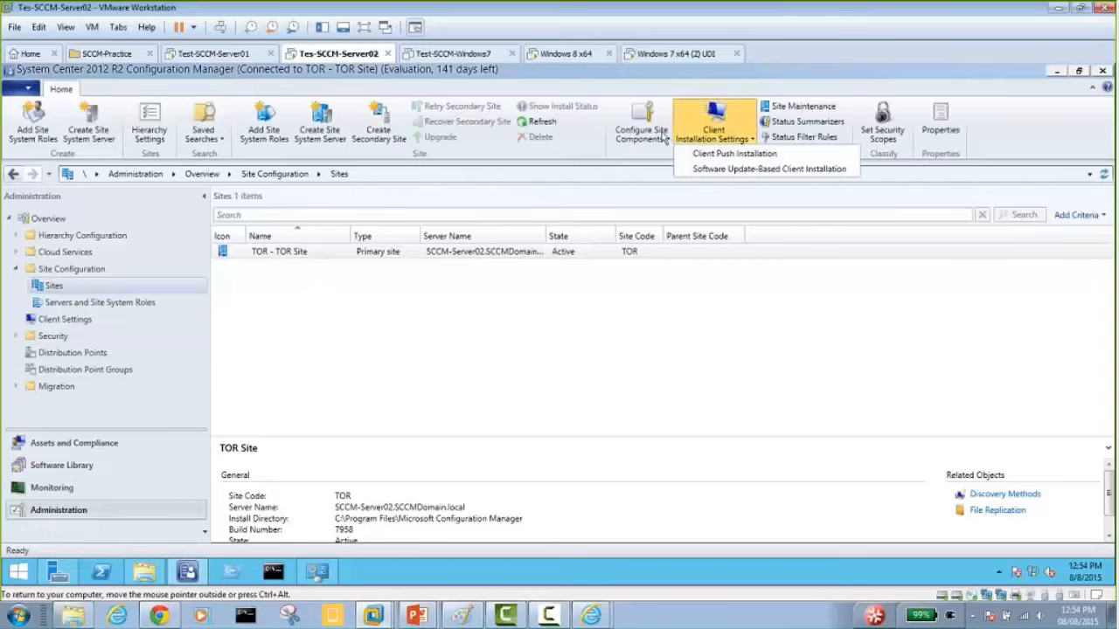
{"action": "left_click", "coordinate": [651, 137]}
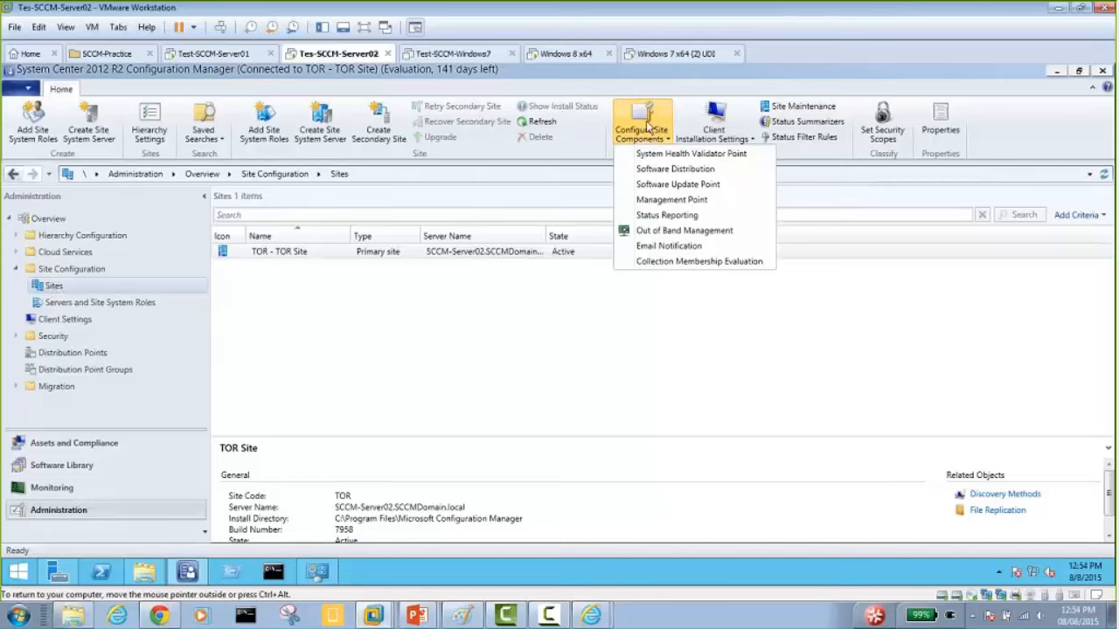
In Software Distribution properties, add sccmdomain\administrator with its password as the Network Access Account
{"action": "left_click", "coordinate": [699, 170]}
{"action": "left_click", "coordinate": [470, 154]}
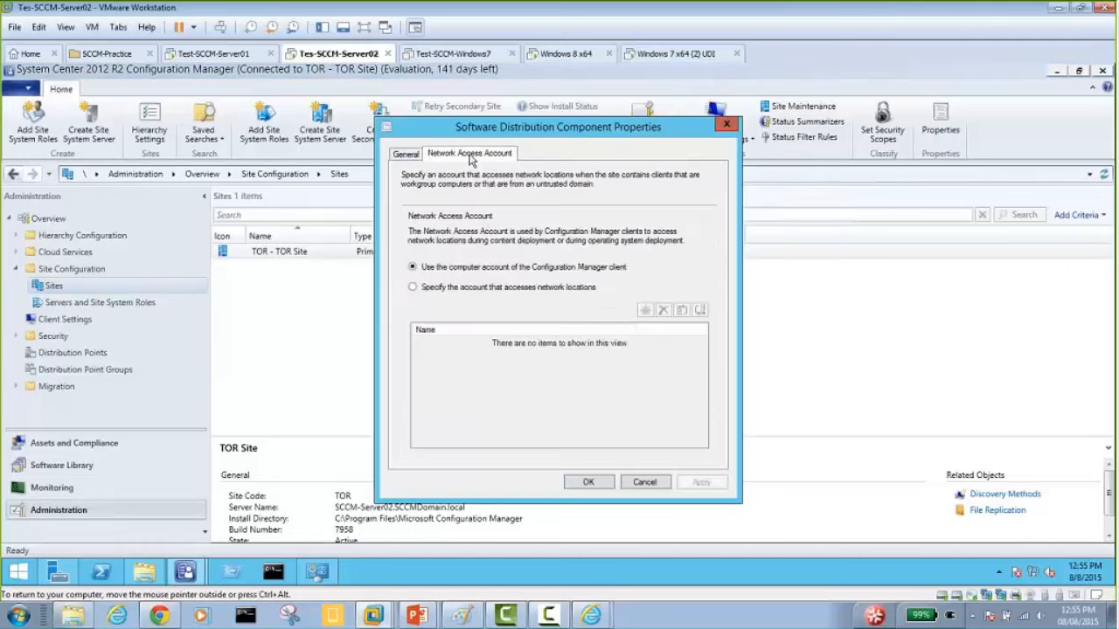
{"action": "left_click", "coordinate": [420, 289]}
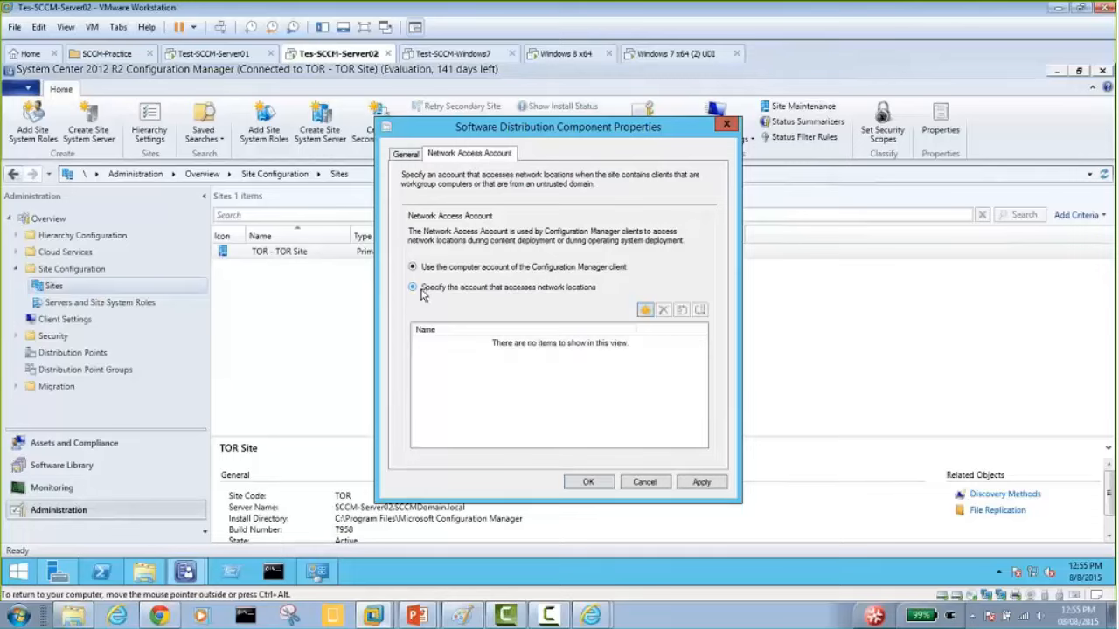
{"action": "left_click", "coordinate": [644, 312]}
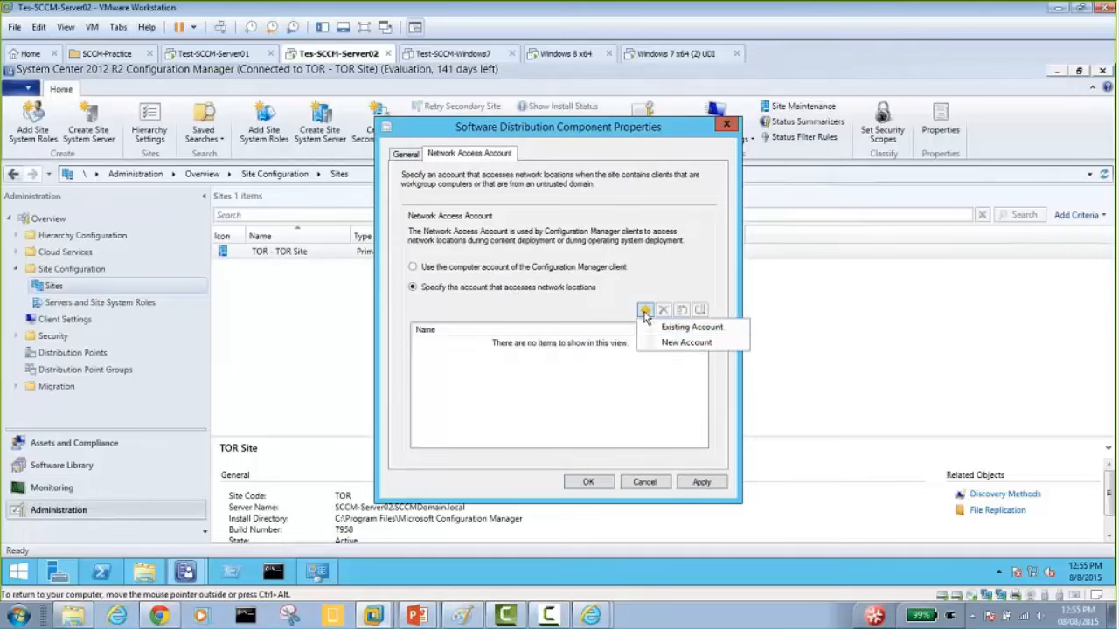
{"action": "left_click", "coordinate": [682, 345]}
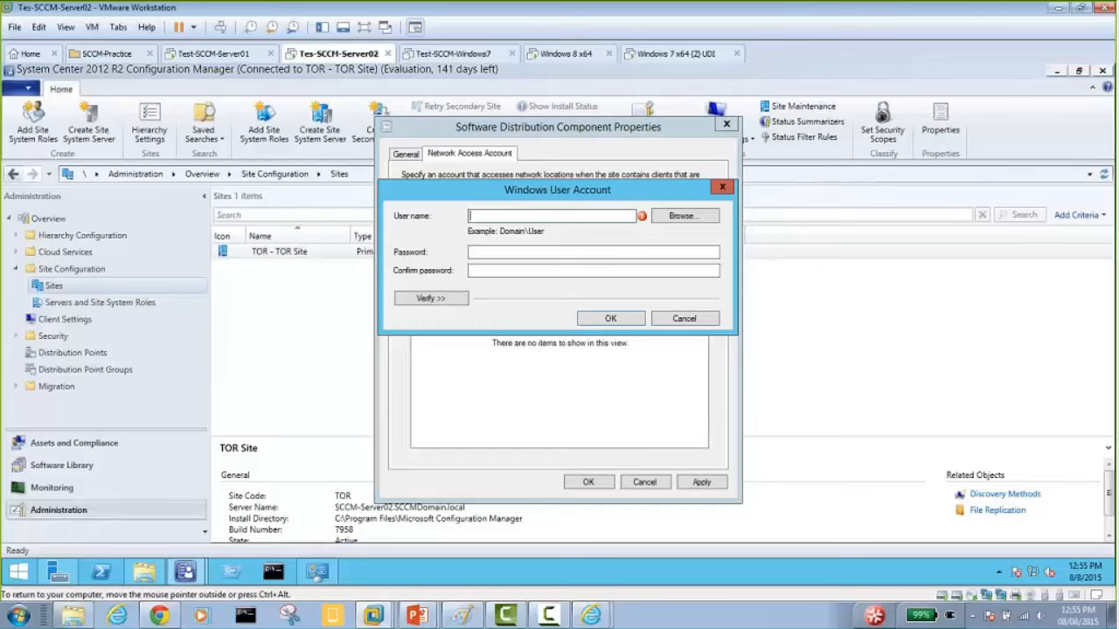
{"action": "type", "text": "sccmdomain\\adminis"}
{"action": "type", "text": "trator"}
{"action": "key", "text": "Tab"}
{"action": "key", "text": "Tab"}
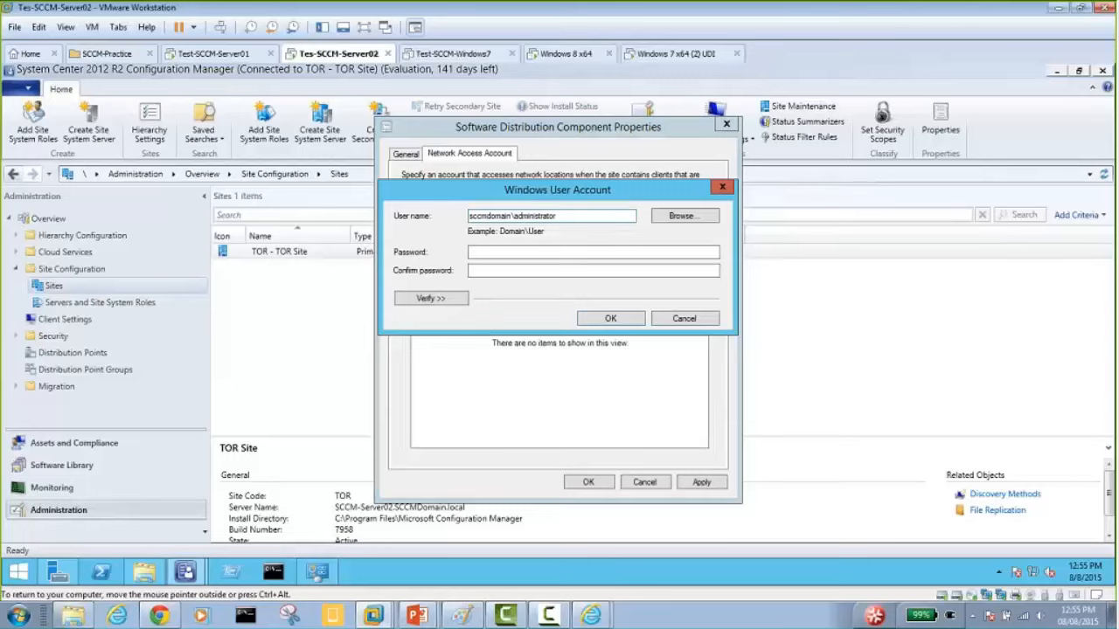
{"action": "type", "text": "*********"}
{"action": "key", "text": "Tab"}
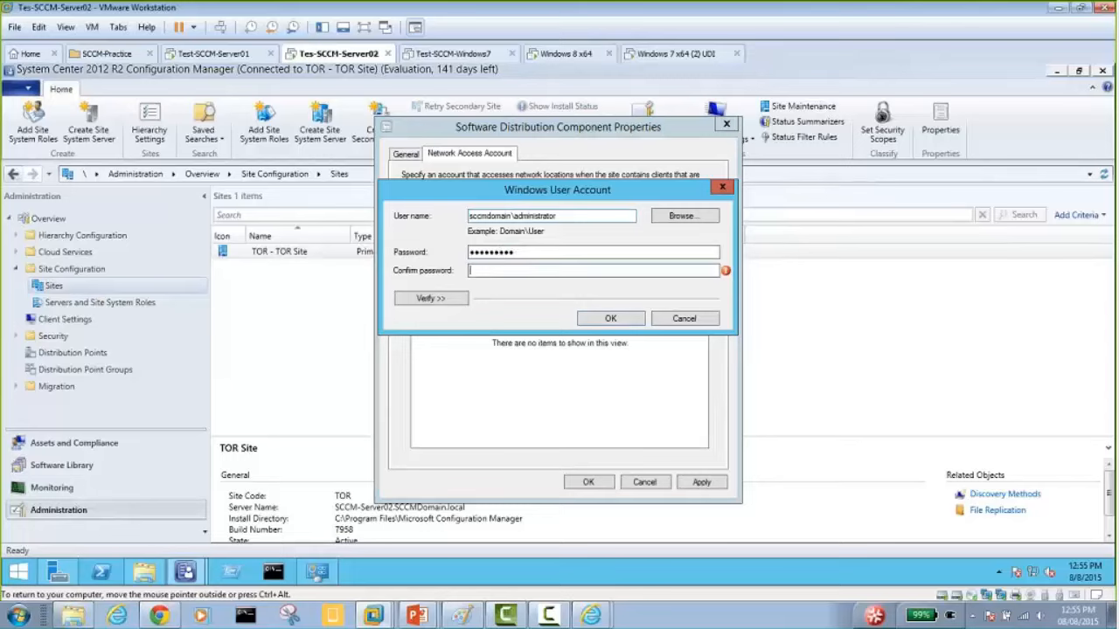
{"action": "type", "text": "*********"}
{"action": "key", "text": "Tab"}
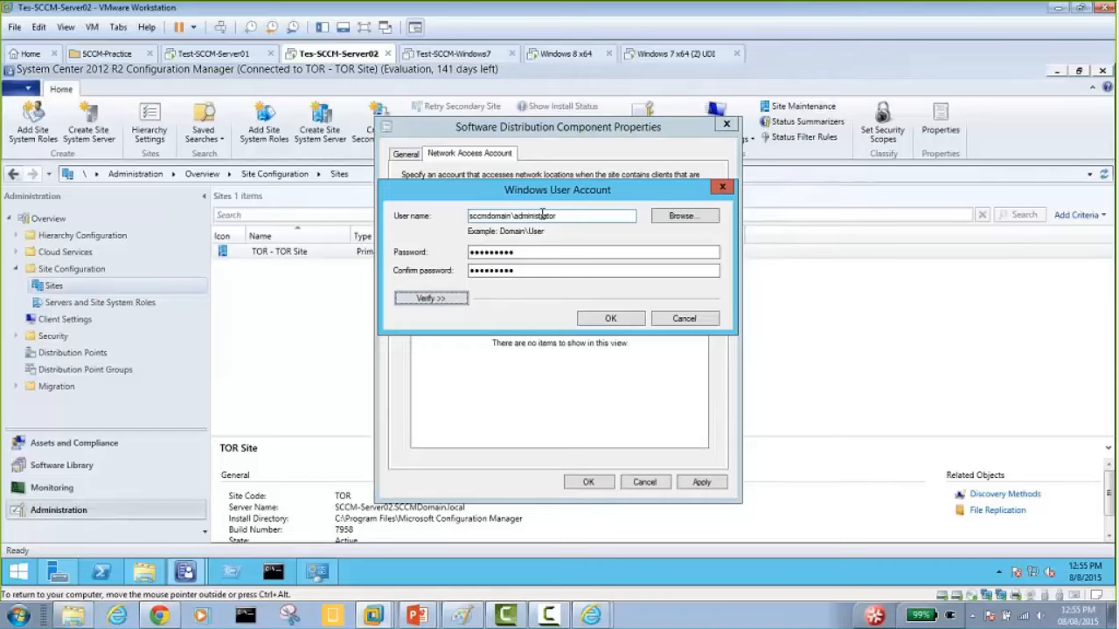
{"action": "key", "text": "Return"}
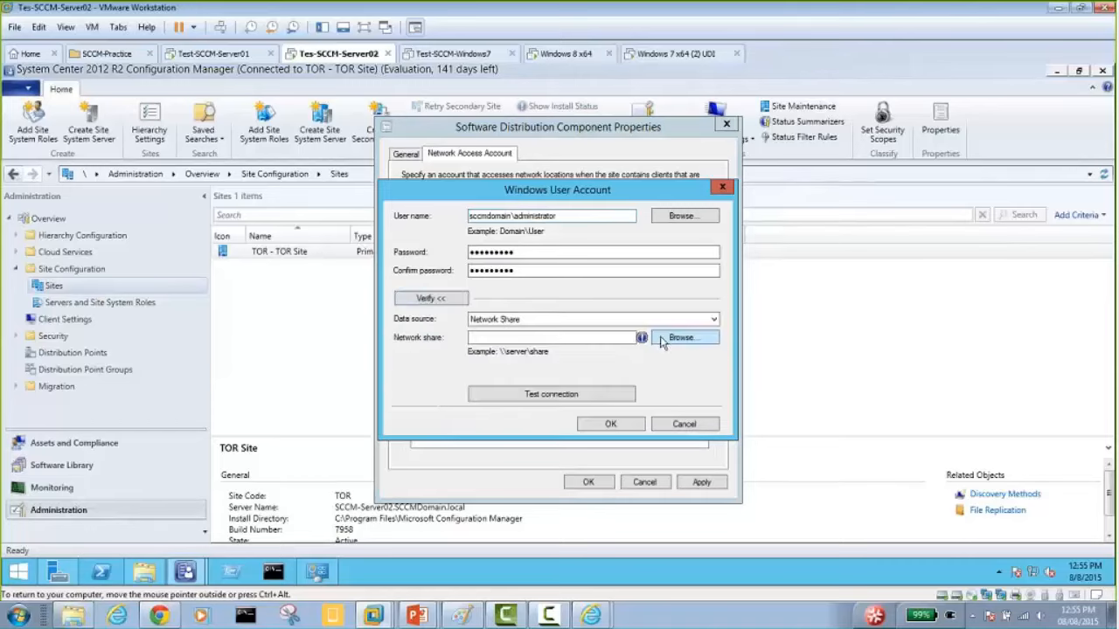
Verify the account against the SMS_SITE share on sccm-server02, then apply and save
{"action": "left_click", "coordinate": [662, 341]}
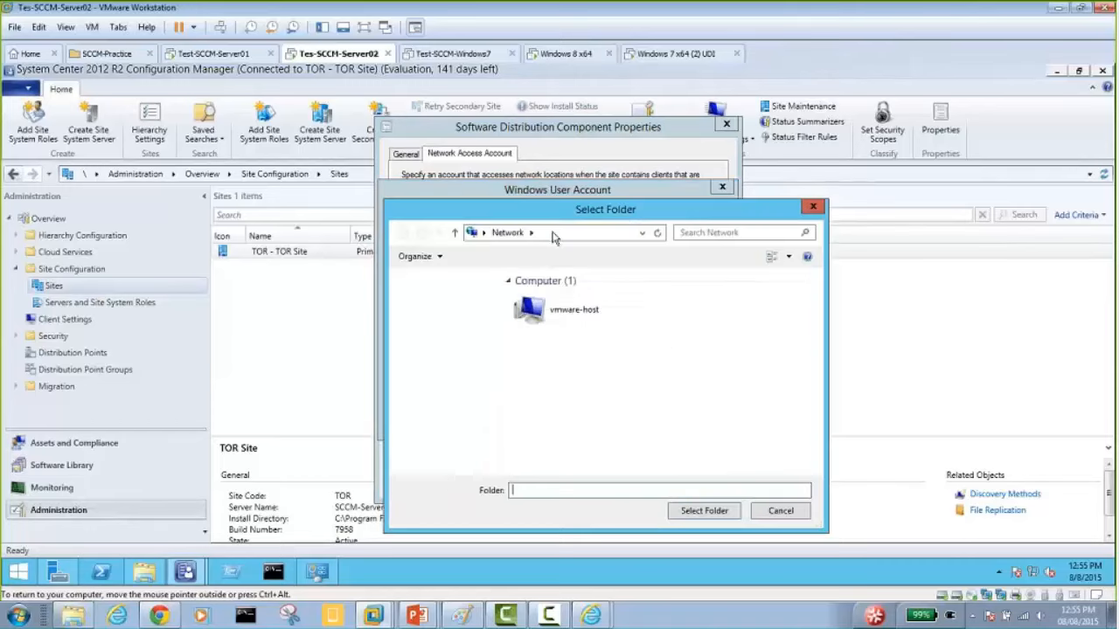
{"action": "left_click", "coordinate": [551, 238]}
{"action": "type", "text": "\\\\"}
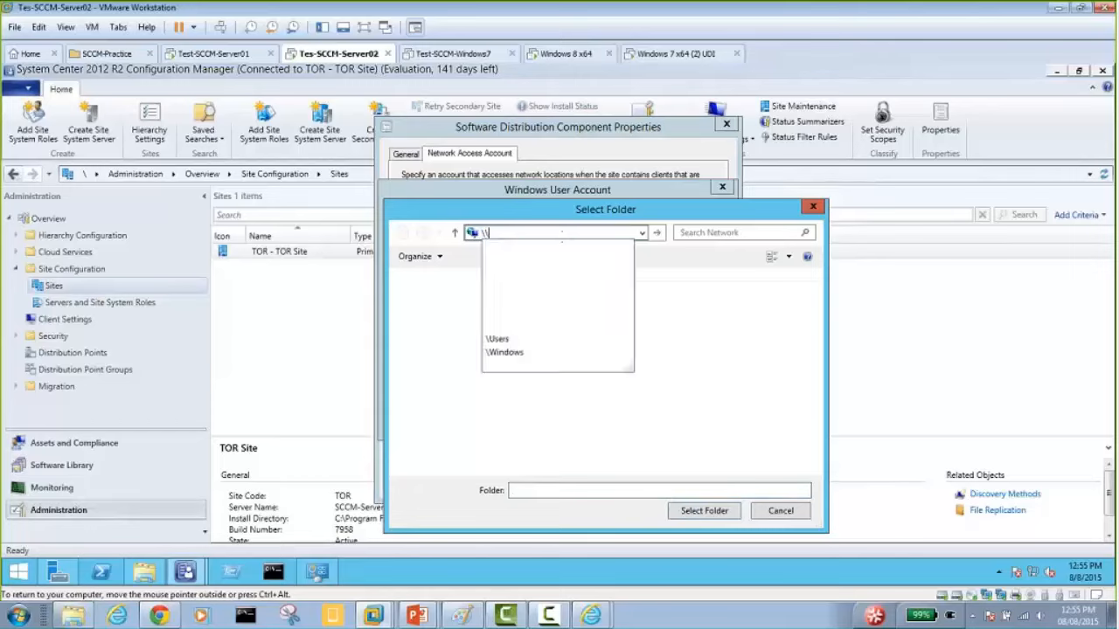
{"action": "type", "text": "sccm"}
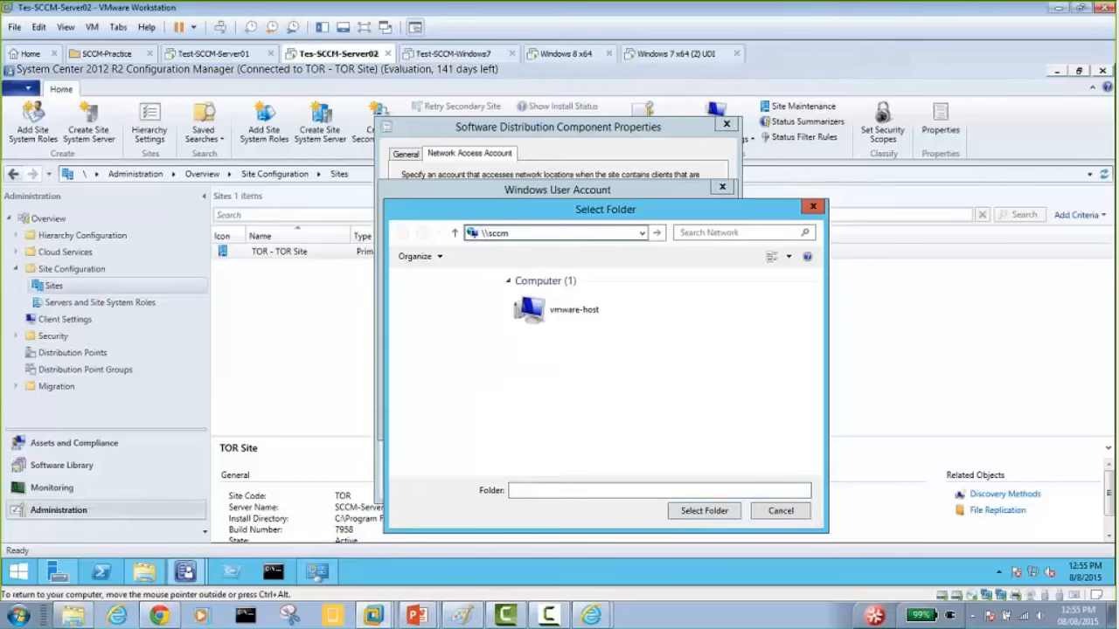
{"action": "type", "text": "-server02"}
{"action": "key", "text": "Return"}
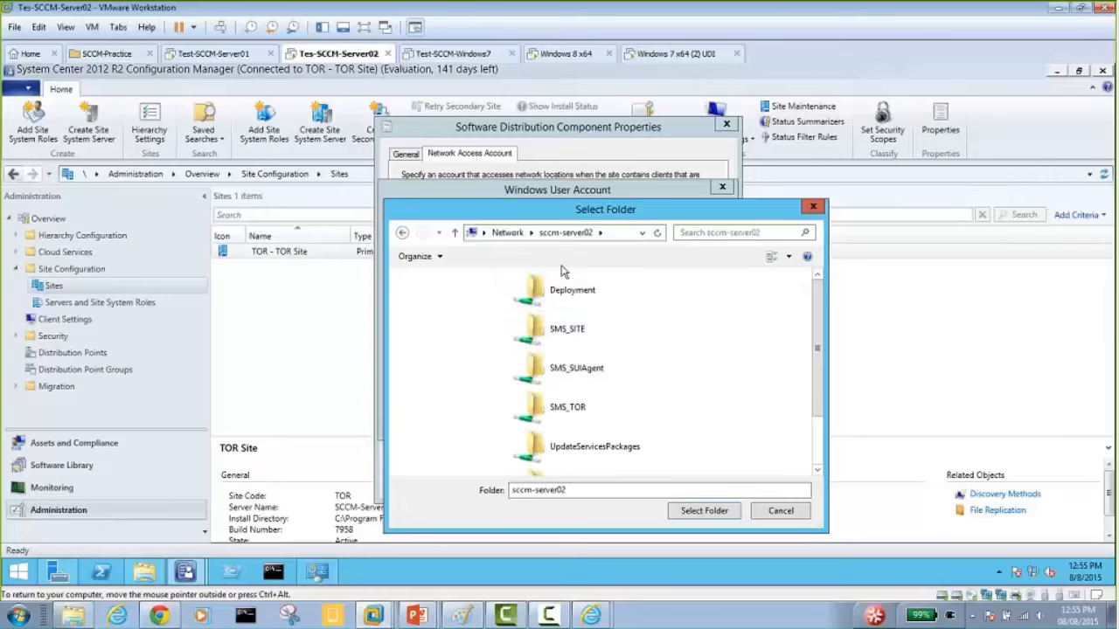
{"action": "left_click", "coordinate": [580, 342]}
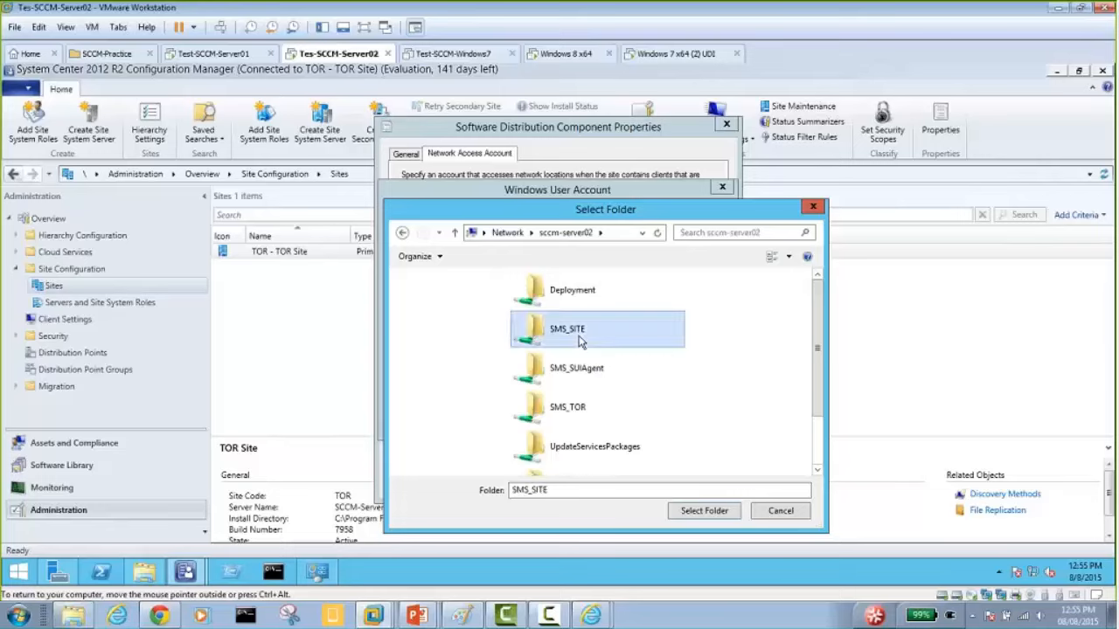
{"action": "double_click", "coordinate": [580, 341]}
{"action": "left_click", "coordinate": [699, 512]}
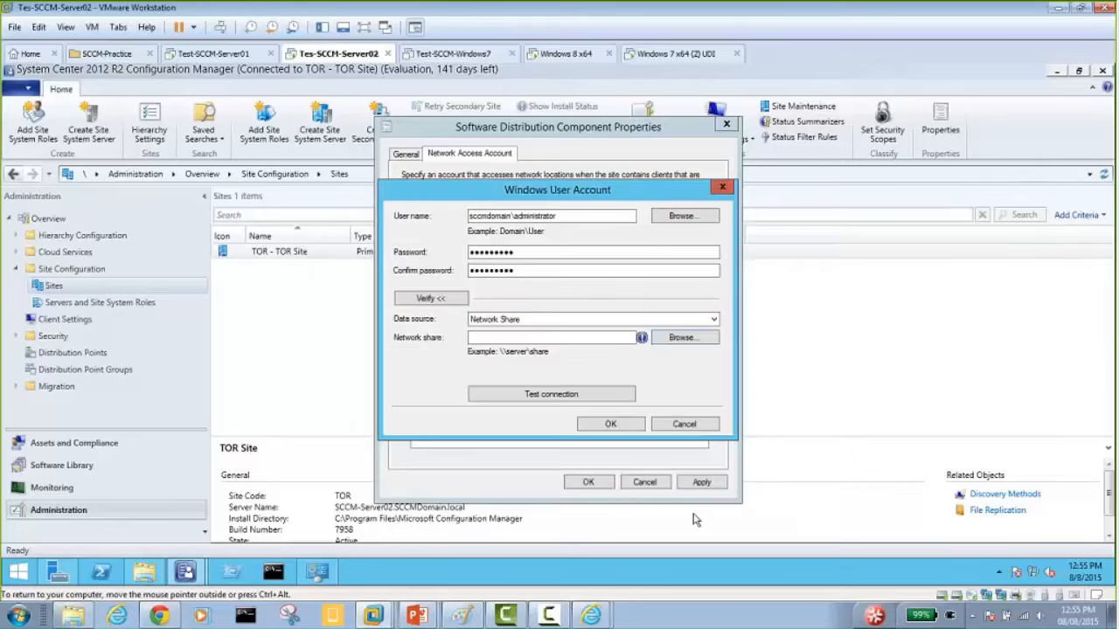
{"action": "left_click", "coordinate": [564, 394]}
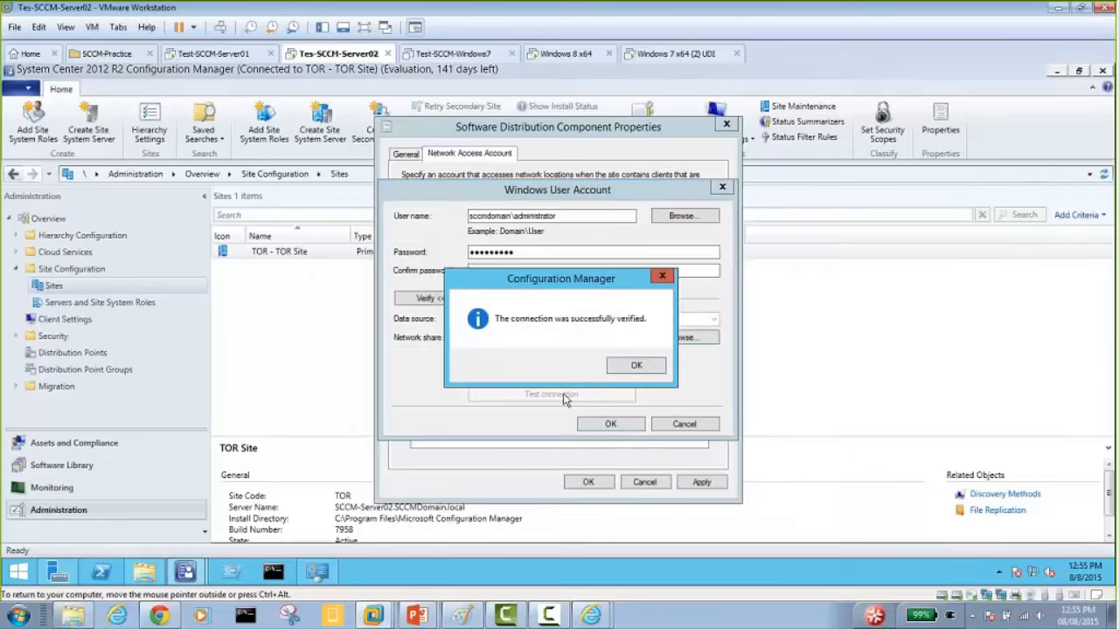
{"action": "left_click", "coordinate": [636, 367]}
{"action": "left_click", "coordinate": [611, 425]}
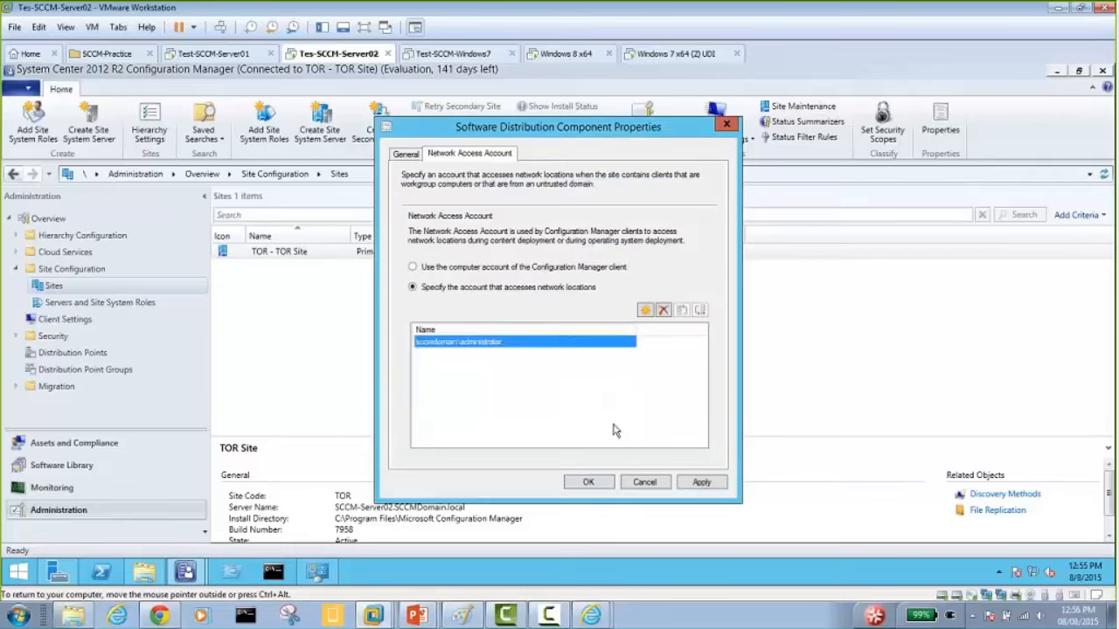
{"action": "left_click", "coordinate": [692, 486]}
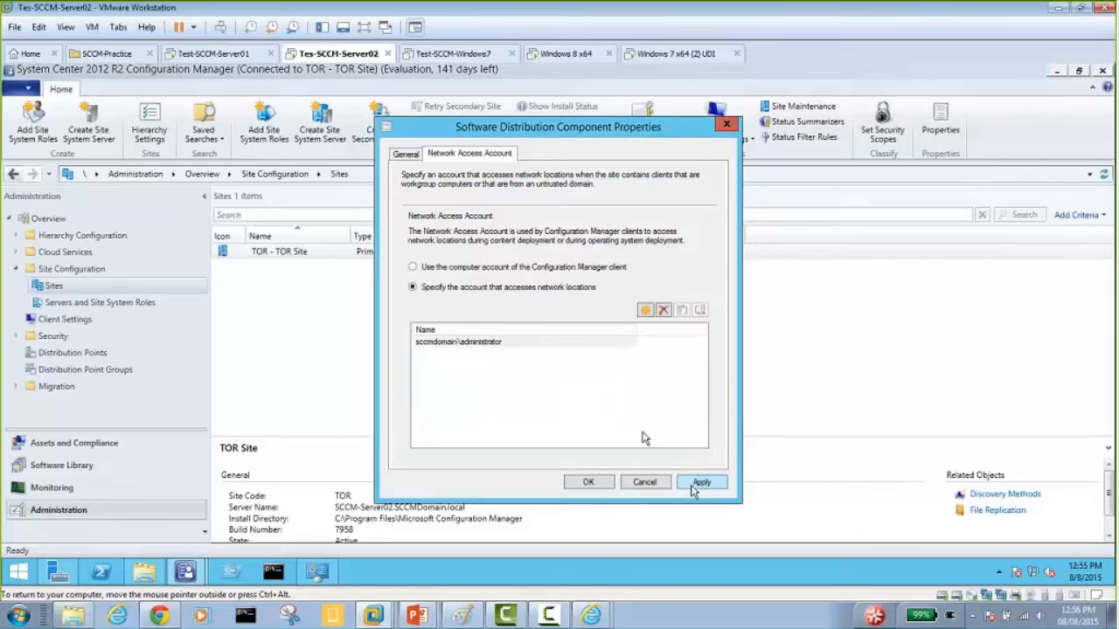
{"action": "left_click", "coordinate": [588, 483]}
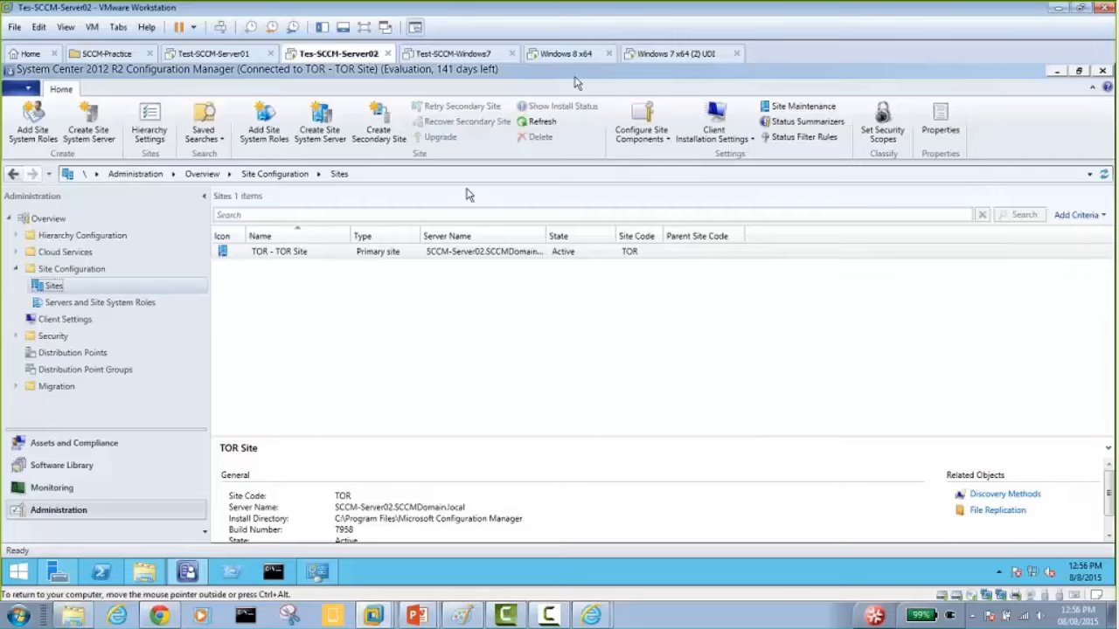
Reset the Windows 7 x64 (2) UDI virtual machine so it retries network boot
{"action": "left_click", "coordinate": [673, 53]}
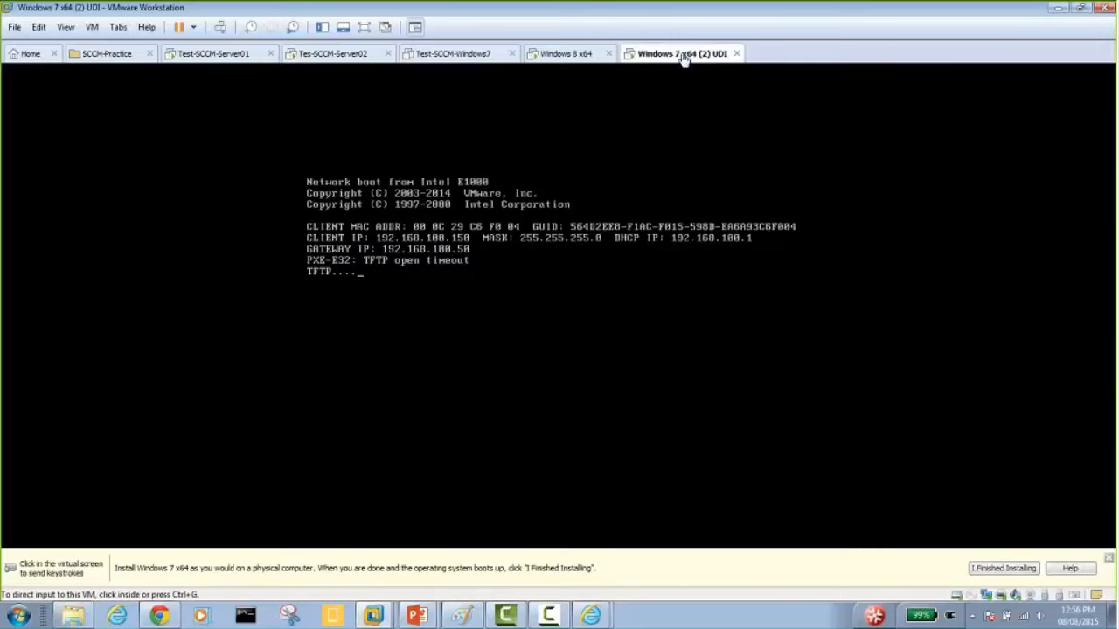
{"action": "left_click", "coordinate": [221, 28]}
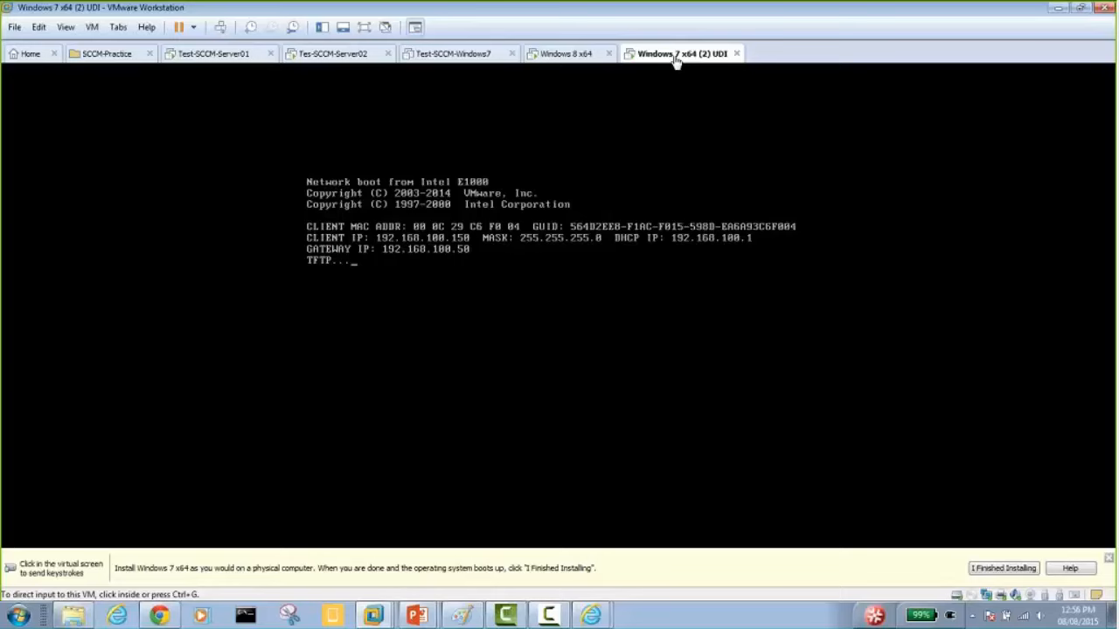
{"action": "right_click", "coordinate": [676, 58]}
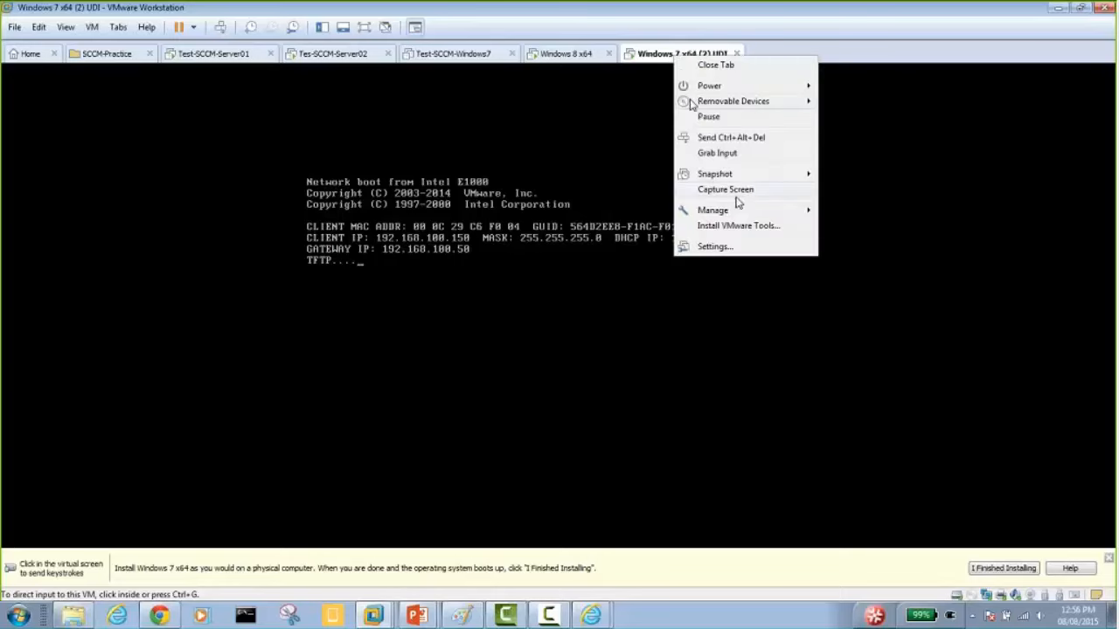
{"action": "left_click", "coordinate": [744, 248]}
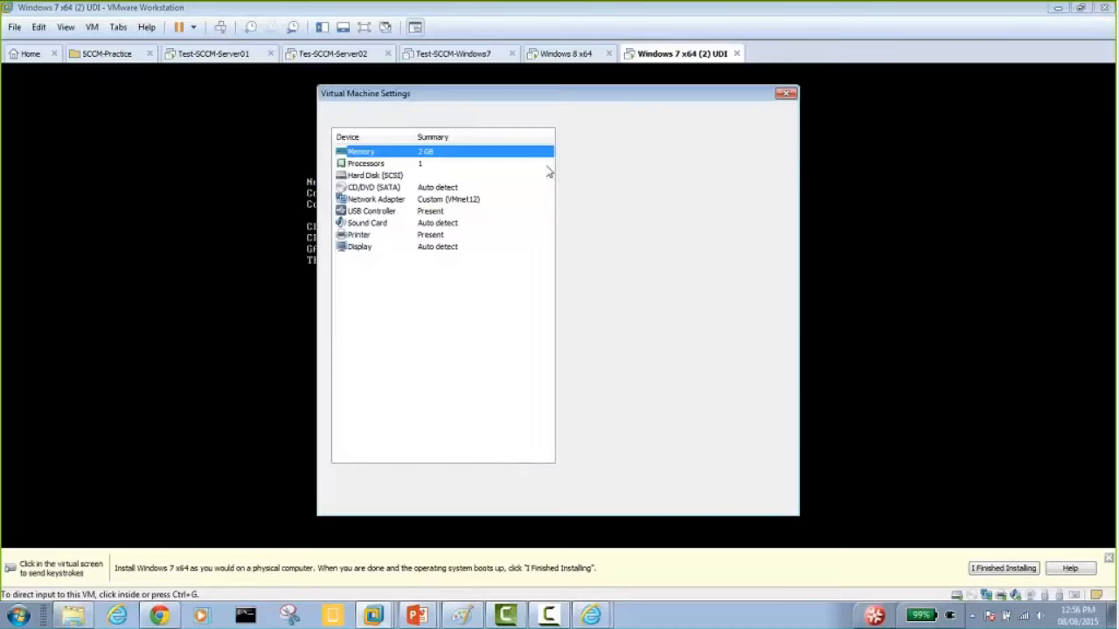
{"action": "left_click", "coordinate": [474, 201]}
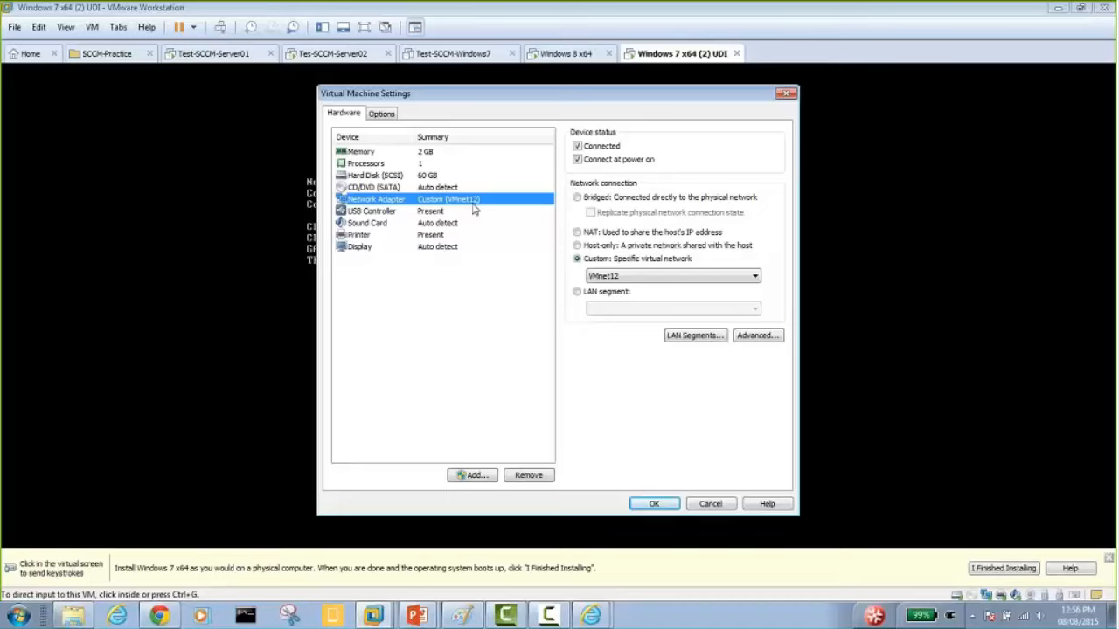
{"action": "left_click", "coordinate": [655, 505]}
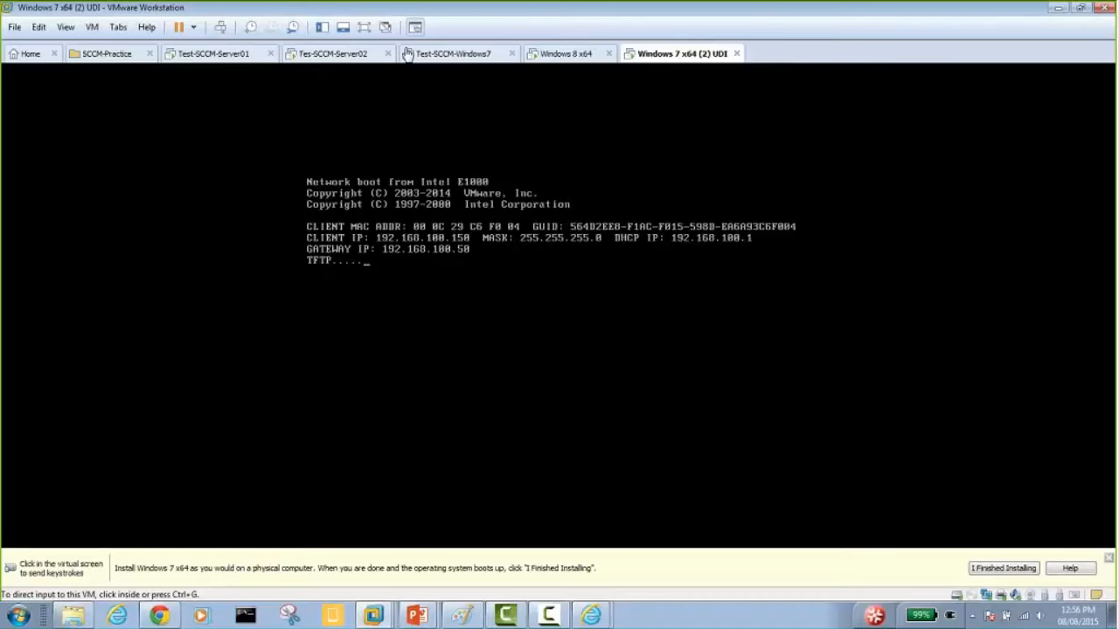
Review the Tes-SCCM-Server02 VM's memory and network adapter settings, closing without changes
{"action": "left_click", "coordinate": [339, 54]}
{"action": "right_click", "coordinate": [340, 57]}
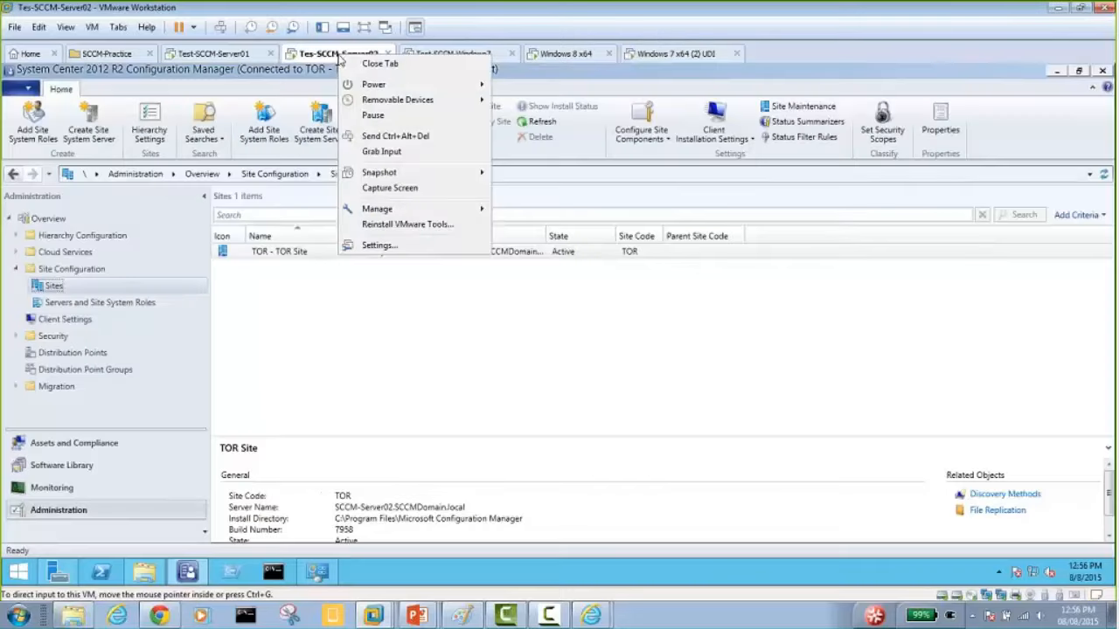
{"action": "left_click", "coordinate": [420, 245]}
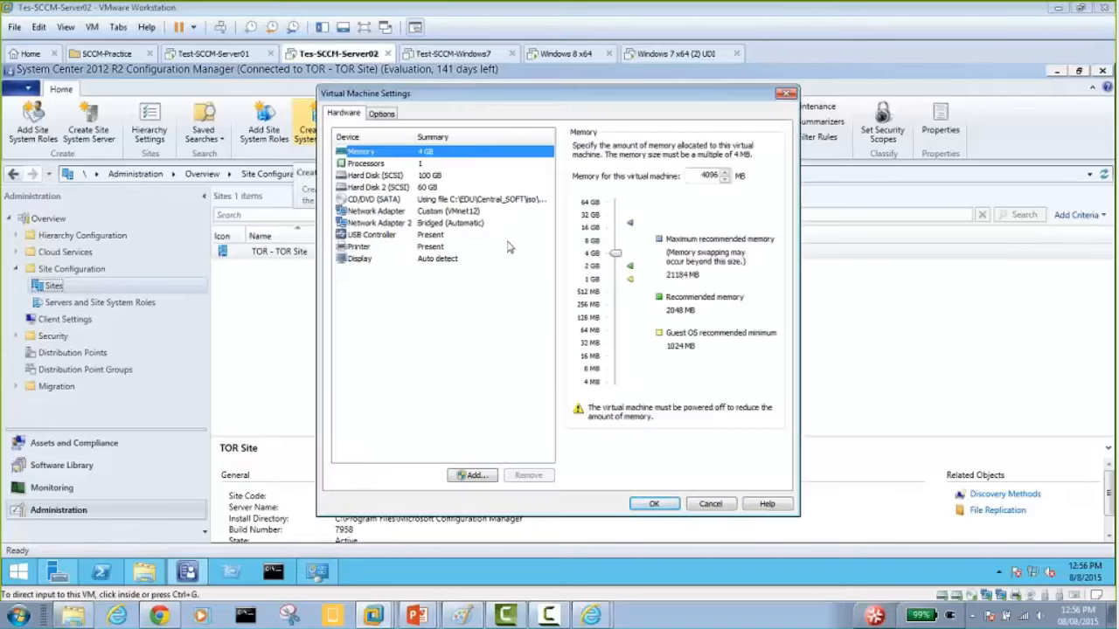
{"action": "left_click", "coordinate": [654, 503]}
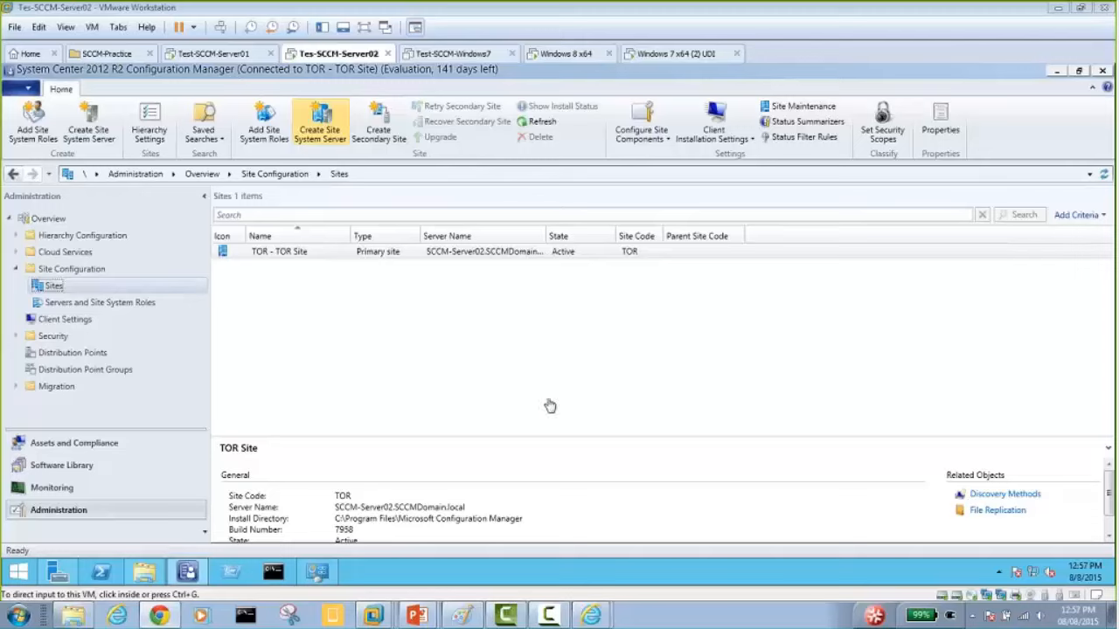
{"action": "left_click", "coordinate": [675, 54]}
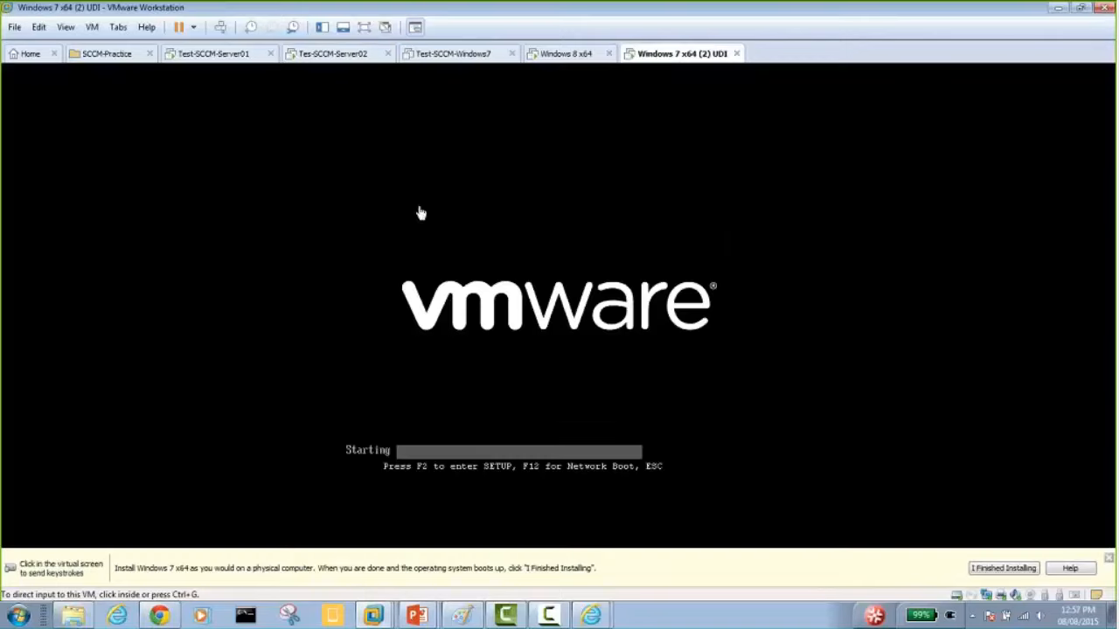
{"action": "left_click", "coordinate": [549, 330]}
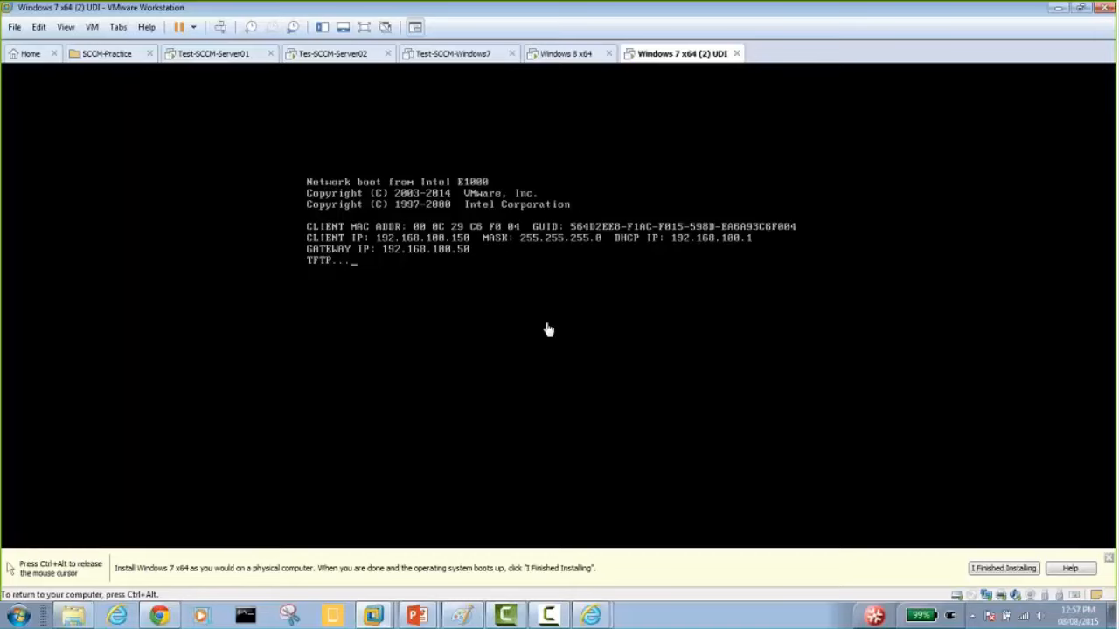
{"action": "key", "text": "ctrl+alt"}
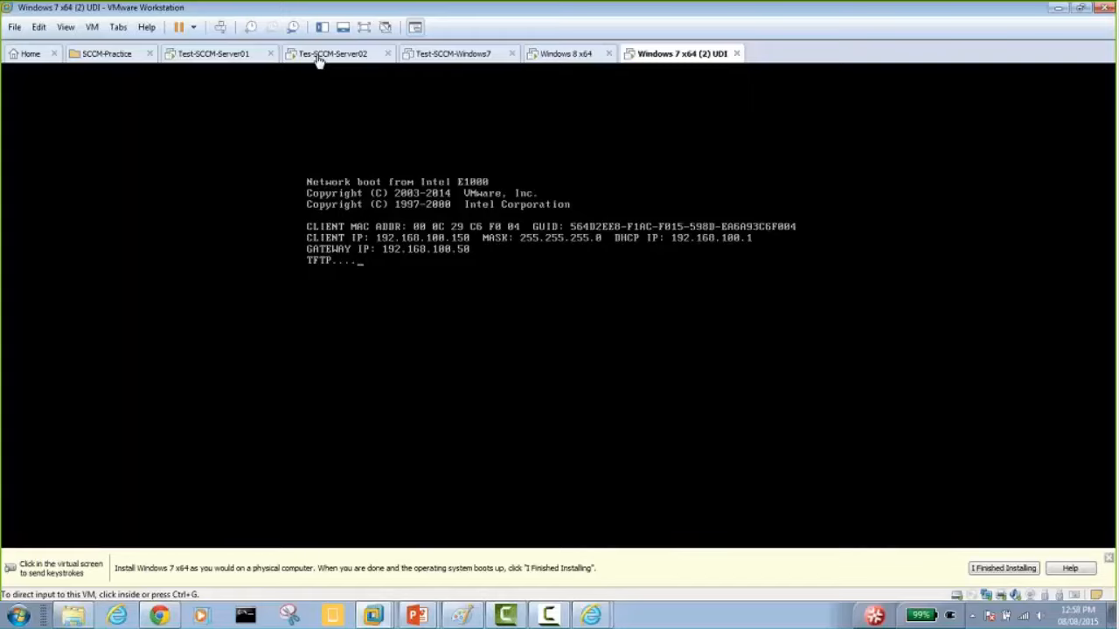
{"action": "left_click", "coordinate": [318, 58]}
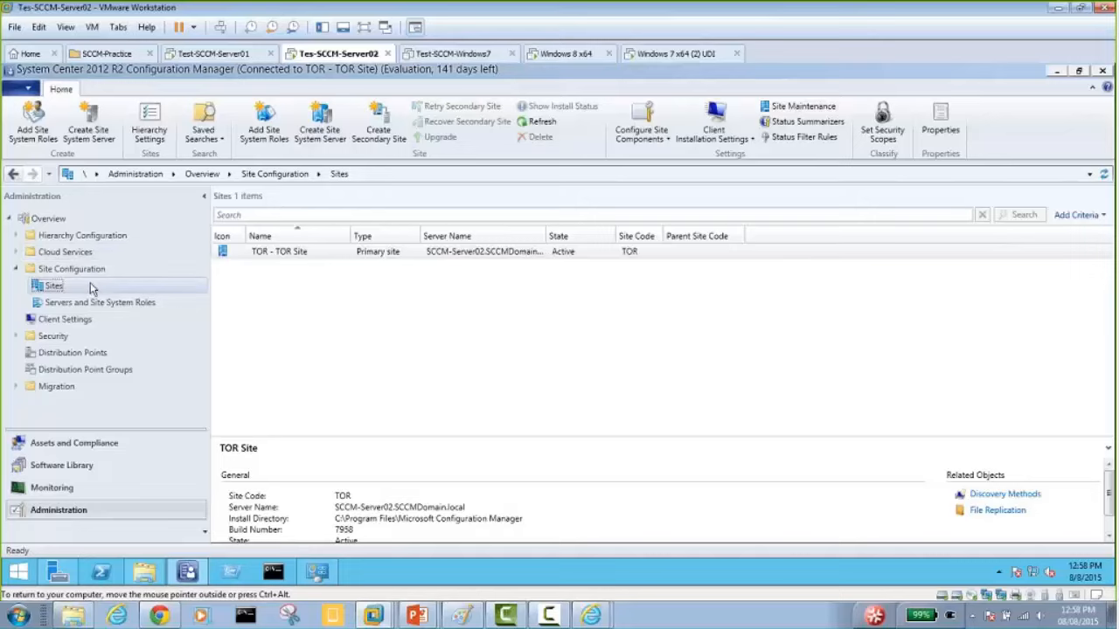
Dismiss the Sites context menu and view Servers and Site System Roles
{"action": "right_click", "coordinate": [49, 292]}
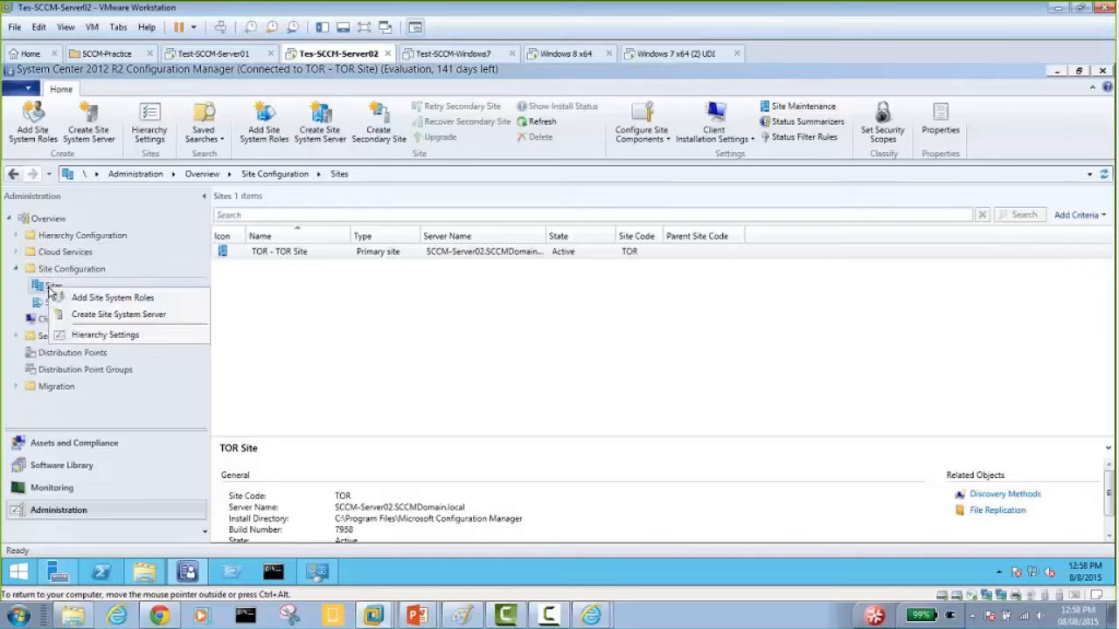
{"action": "left_click", "coordinate": [324, 324]}
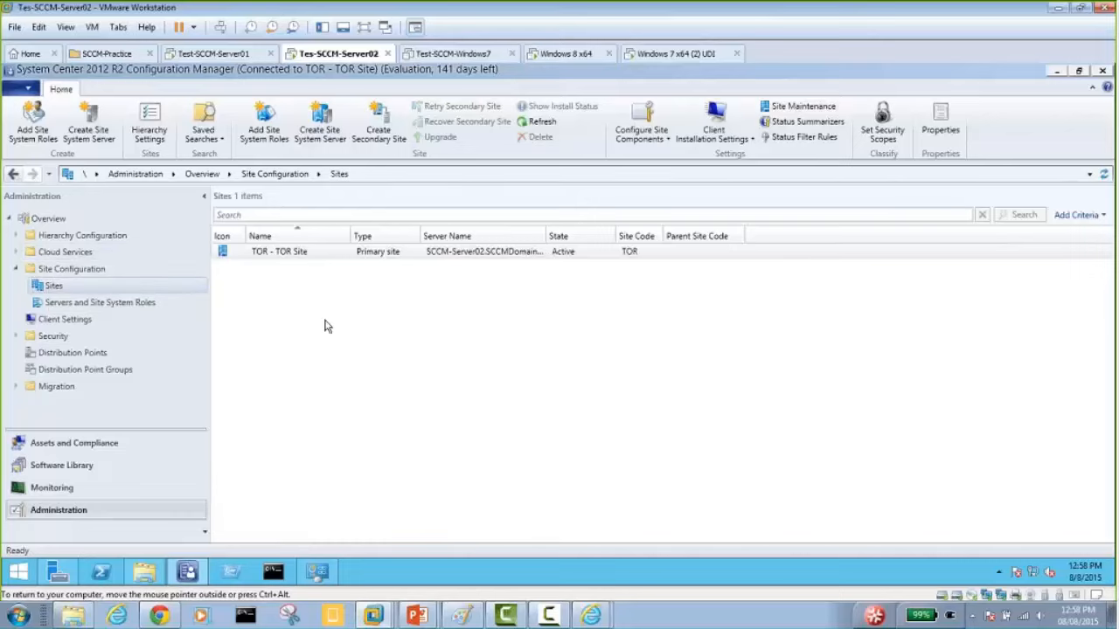
{"action": "left_click", "coordinate": [119, 303]}
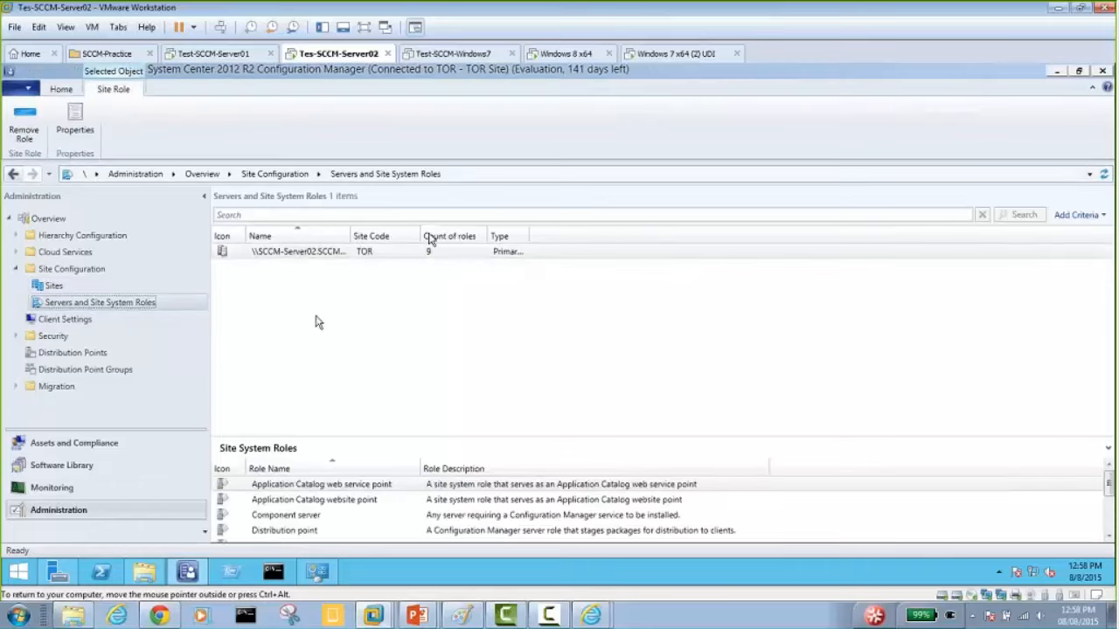
Check the Windows 7 UDI VM's boot progress, then return to the server's Assets and Compliance workspace
{"action": "left_click", "coordinate": [672, 56]}
{"action": "left_click", "coordinate": [672, 56]}
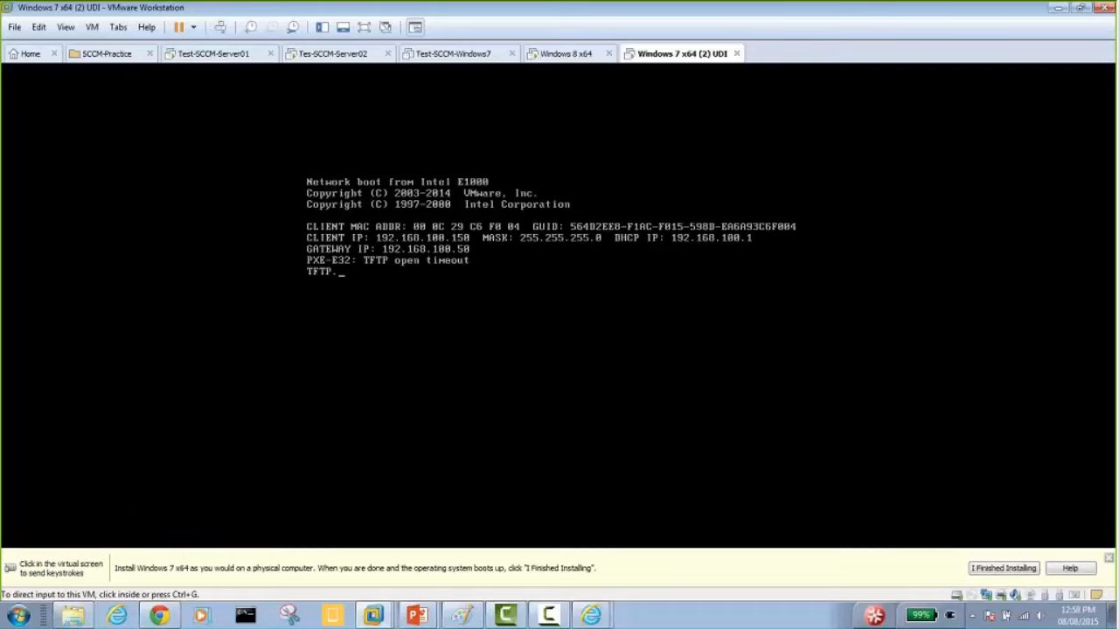
{"action": "left_click", "coordinate": [328, 54]}
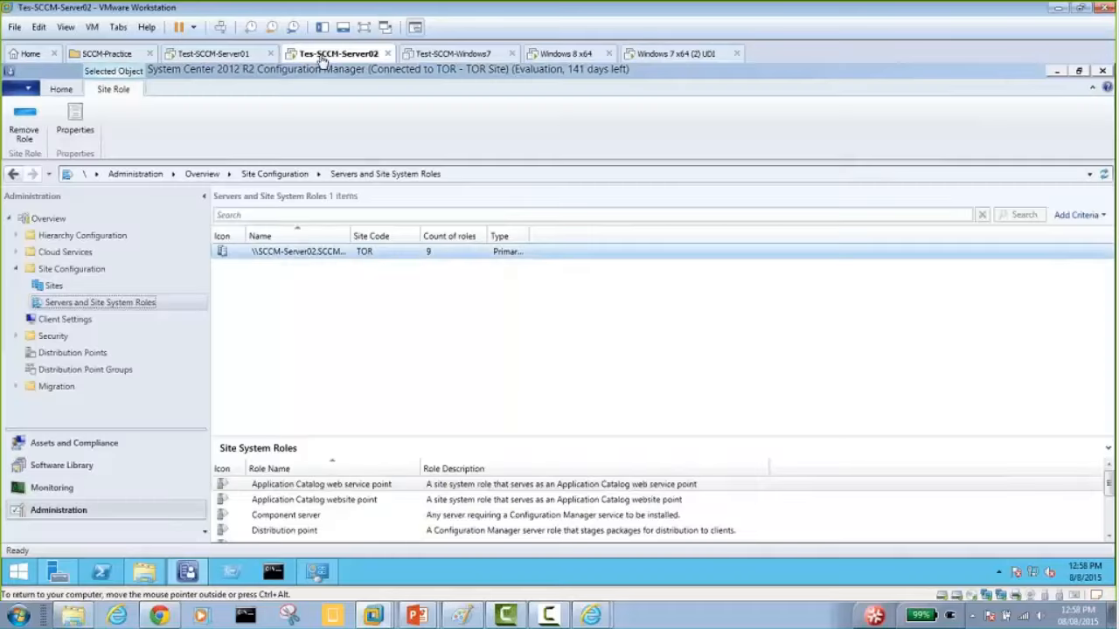
{"action": "left_click", "coordinate": [90, 467]}
{"action": "left_click", "coordinate": [113, 448]}
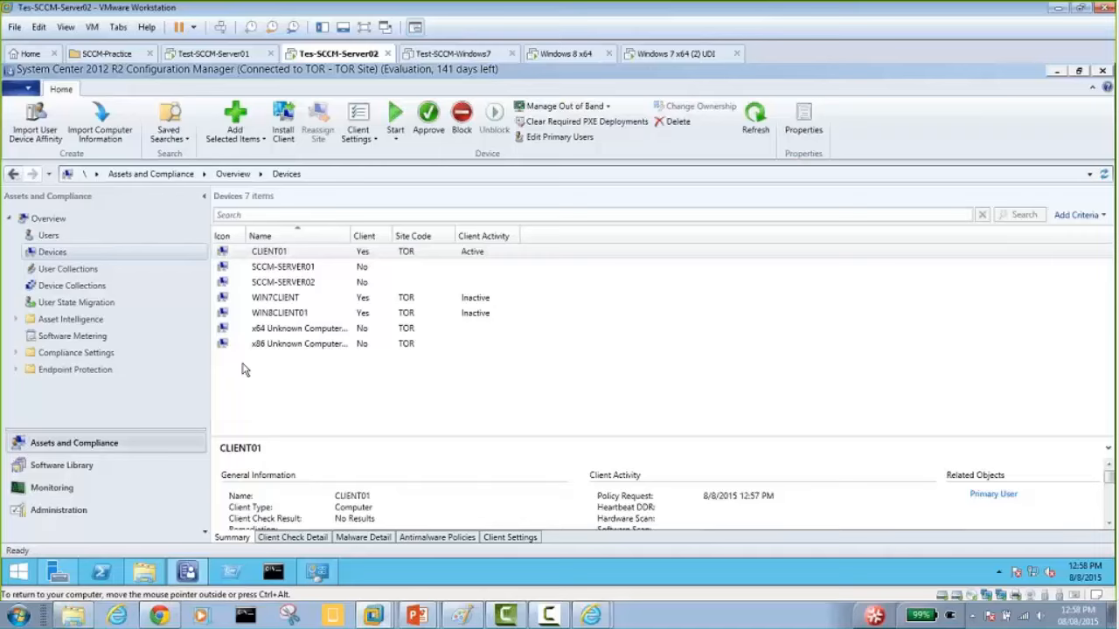
Start distributing the Win 7 UDI TS task sequence content from the Software Library
{"action": "left_click", "coordinate": [92, 466]}
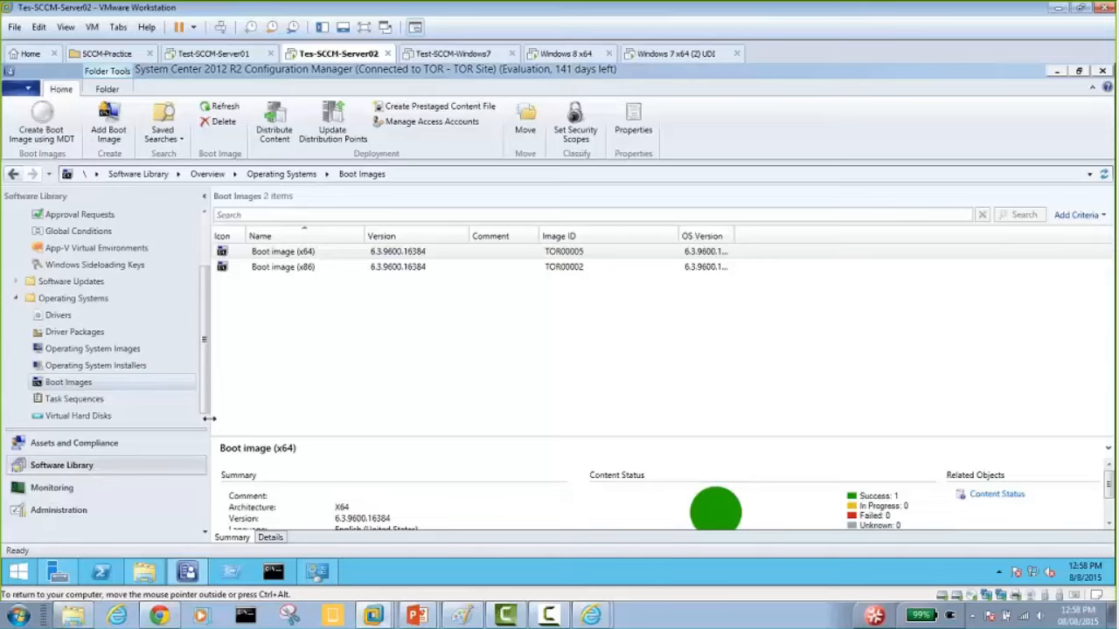
{"action": "left_click", "coordinate": [101, 398]}
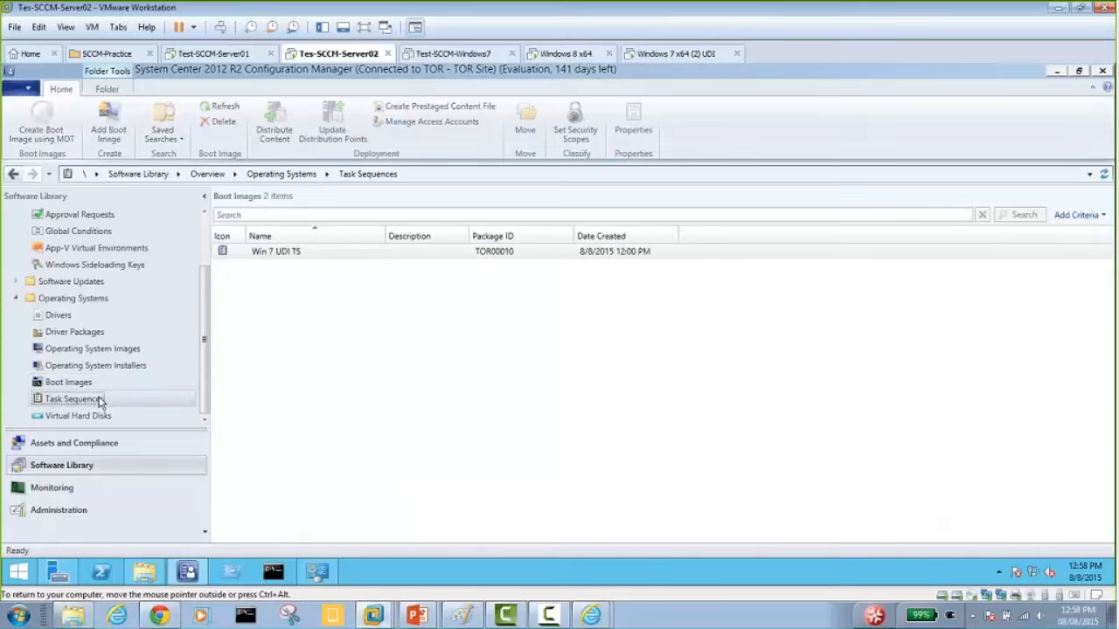
{"action": "right_click", "coordinate": [294, 254]}
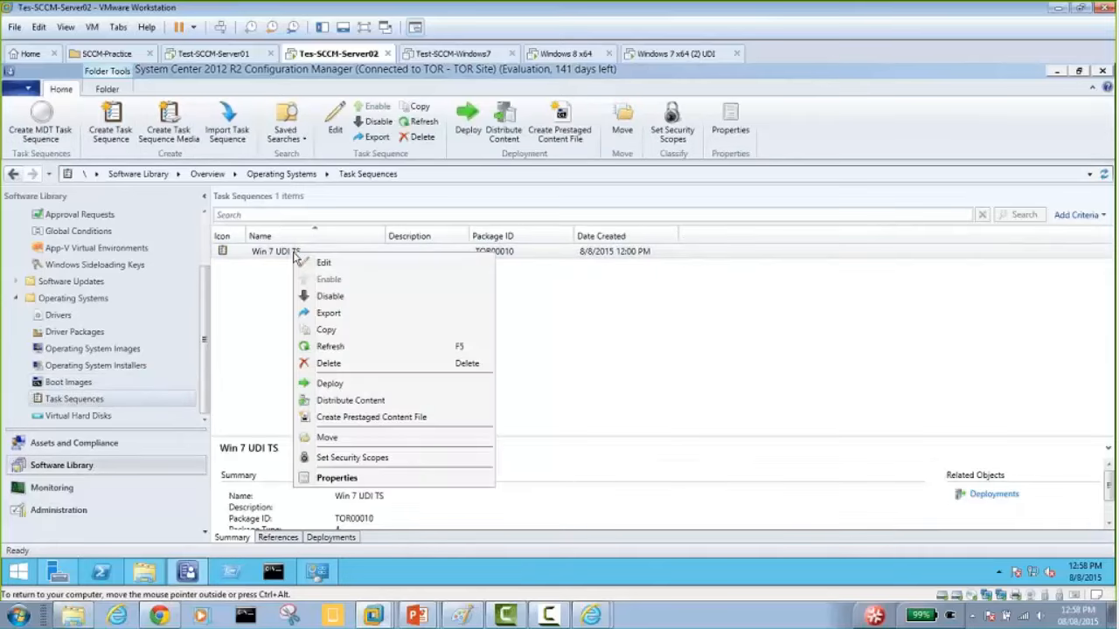
{"action": "left_click", "coordinate": [361, 404]}
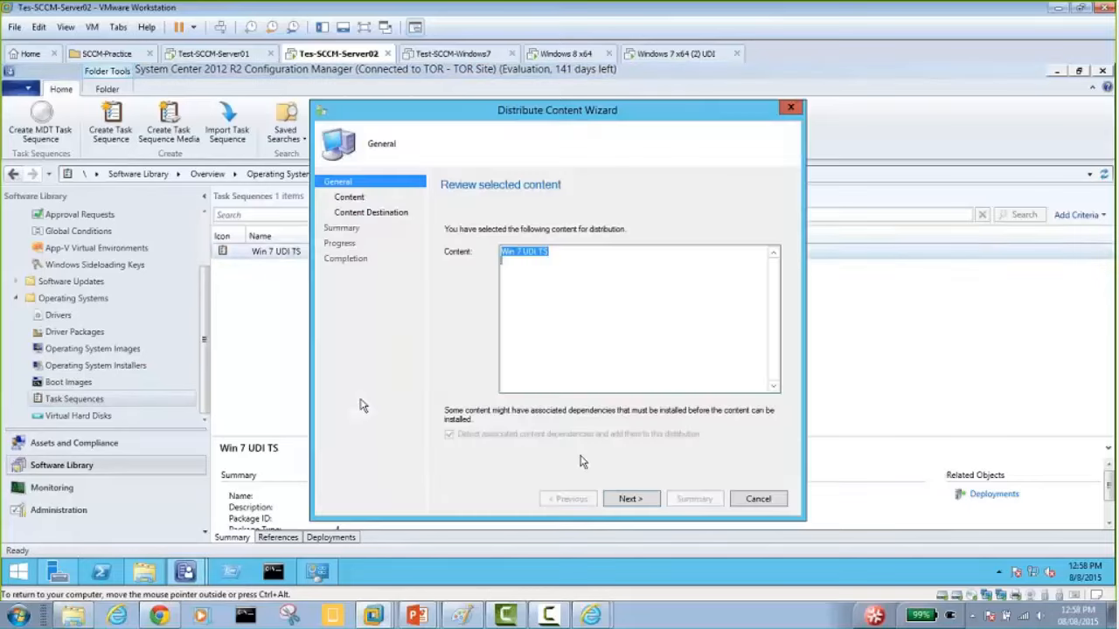
{"action": "left_click", "coordinate": [630, 499]}
{"action": "left_click", "coordinate": [630, 499]}
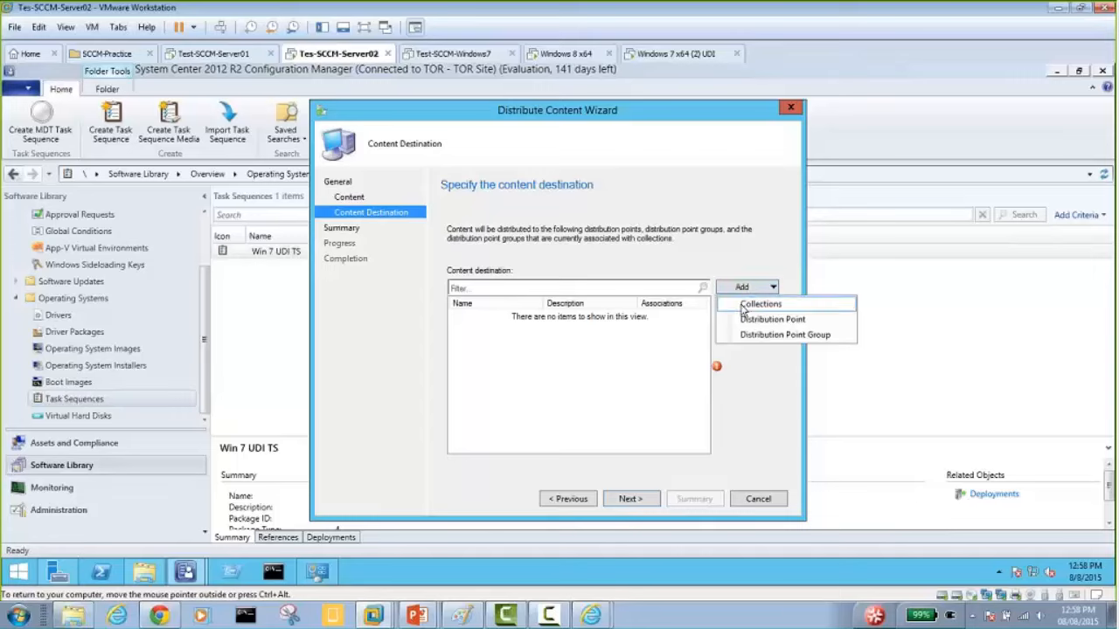
Distribute the content to the SCCM-SERVER02 distribution point and close the finished wizard
{"action": "left_click", "coordinate": [761, 319]}
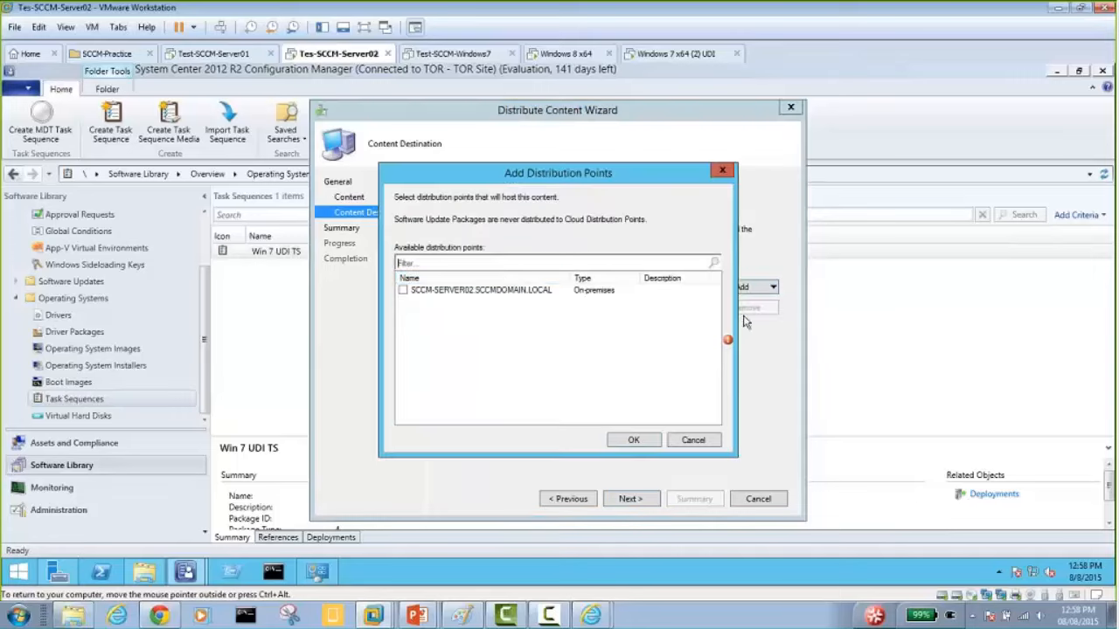
{"action": "left_click", "coordinate": [486, 294]}
{"action": "left_click", "coordinate": [403, 291]}
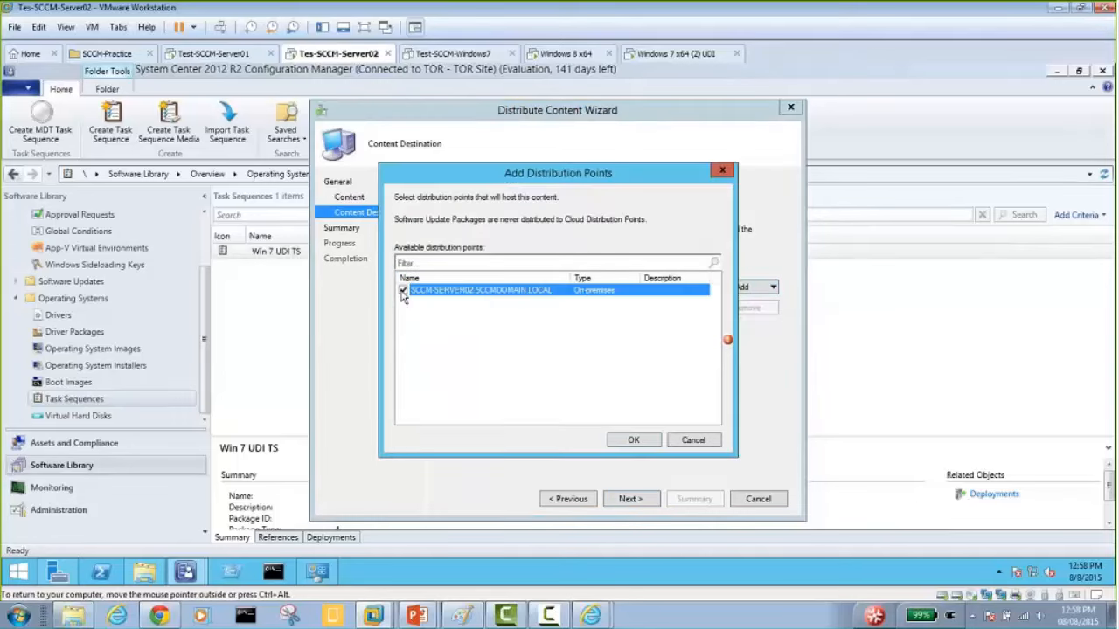
{"action": "left_click", "coordinate": [634, 441]}
{"action": "left_click", "coordinate": [637, 502]}
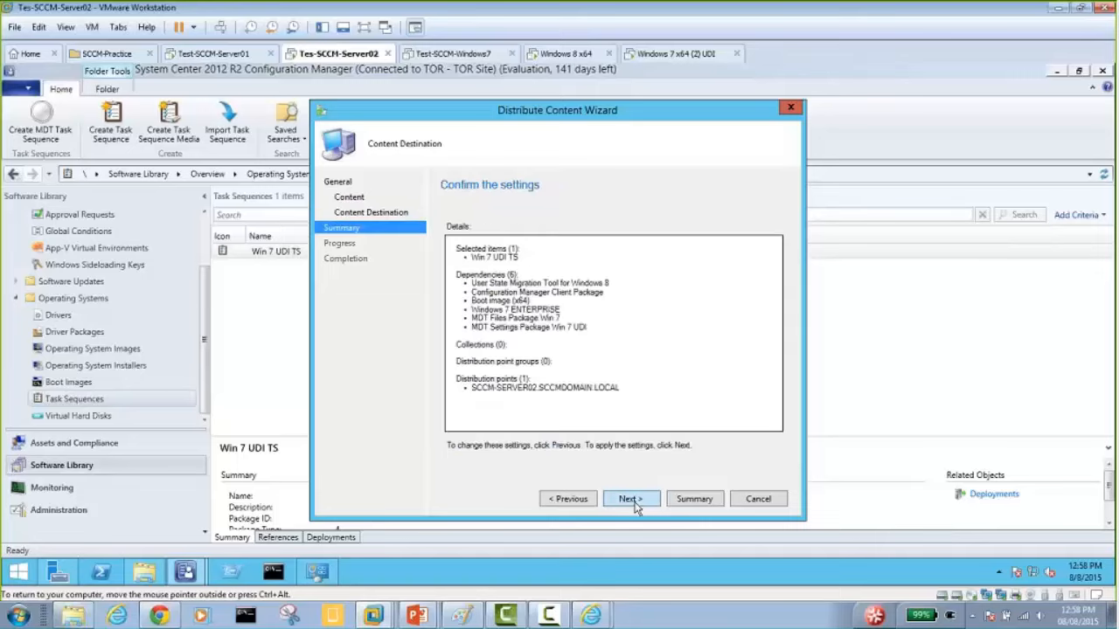
{"action": "left_click", "coordinate": [632, 499]}
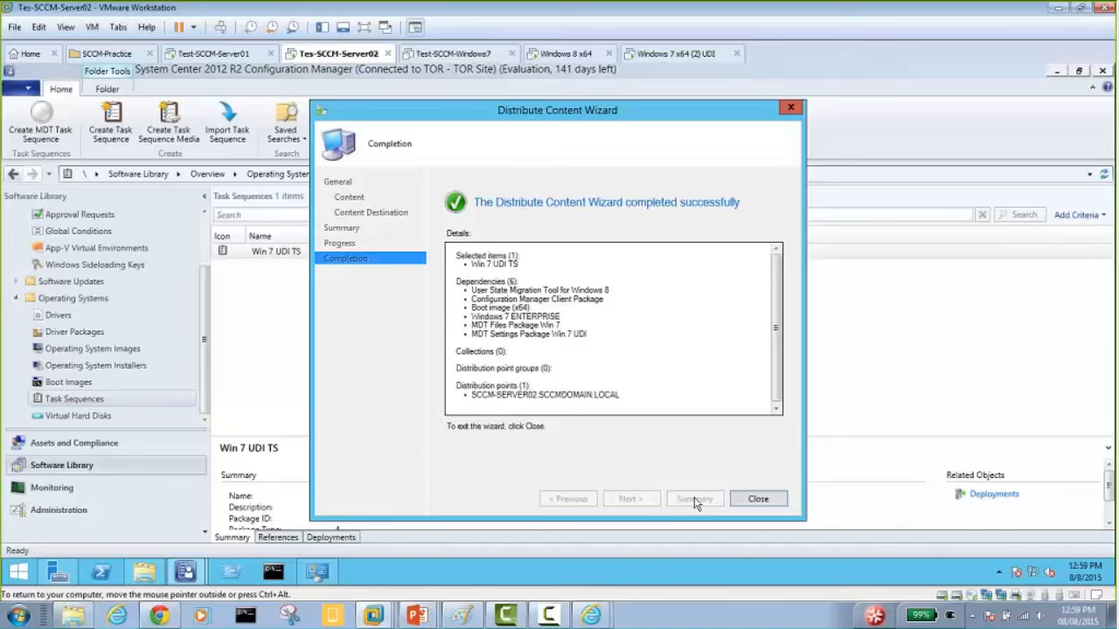
{"action": "left_click", "coordinate": [758, 503]}
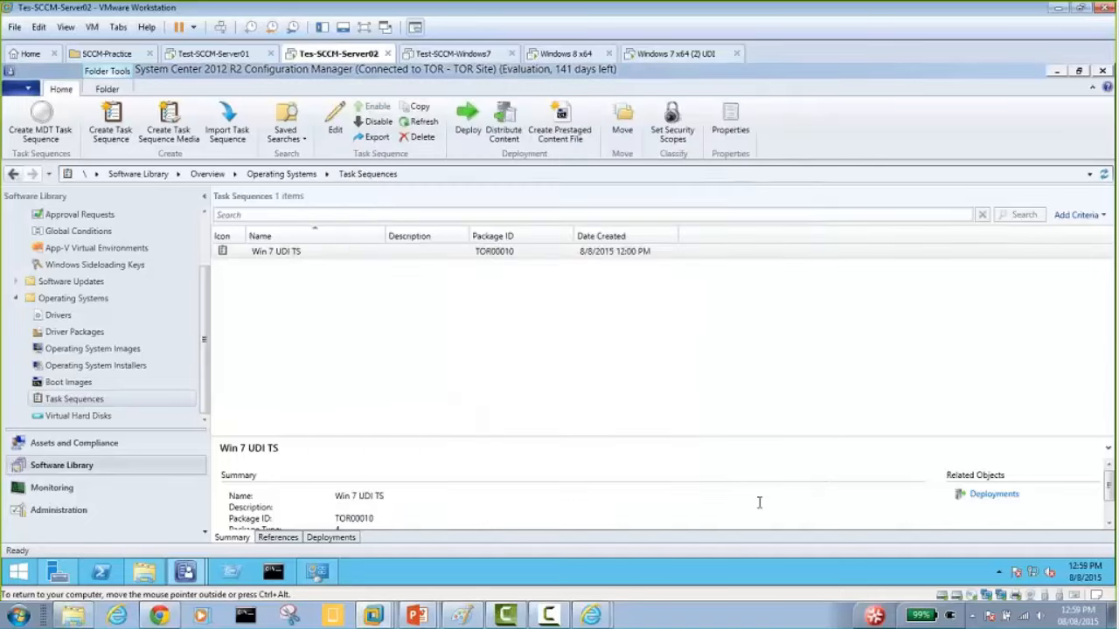
Review the Win 7 UDI TS details and its actions, then go to Assets and Compliance
{"action": "left_click", "coordinate": [1110, 523]}
{"action": "left_click", "coordinate": [1110, 523]}
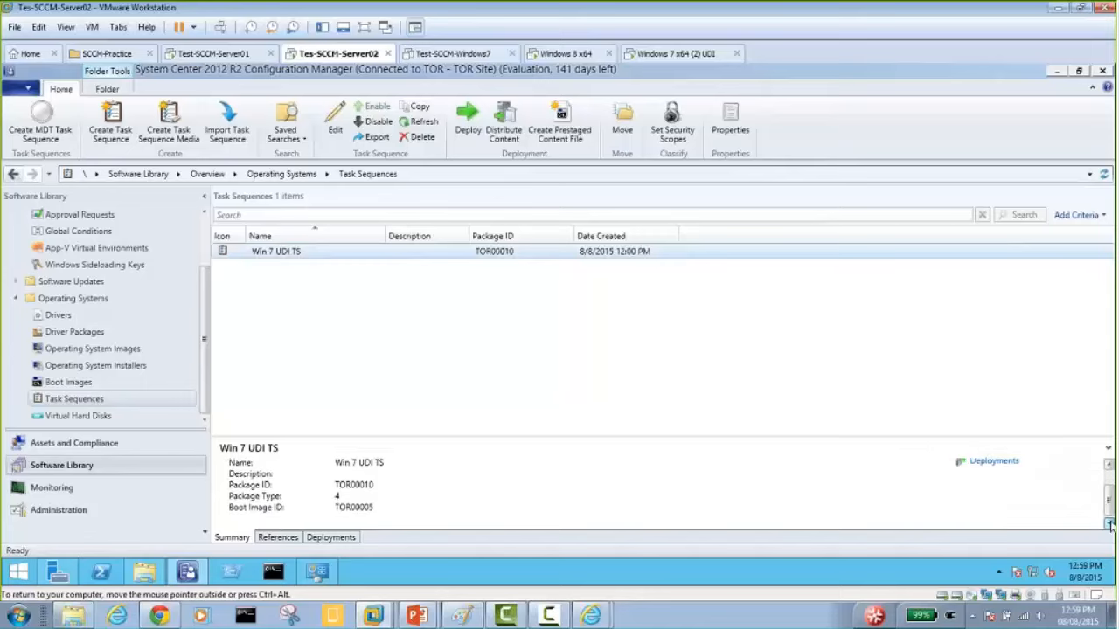
{"action": "left_click", "coordinate": [1109, 523]}
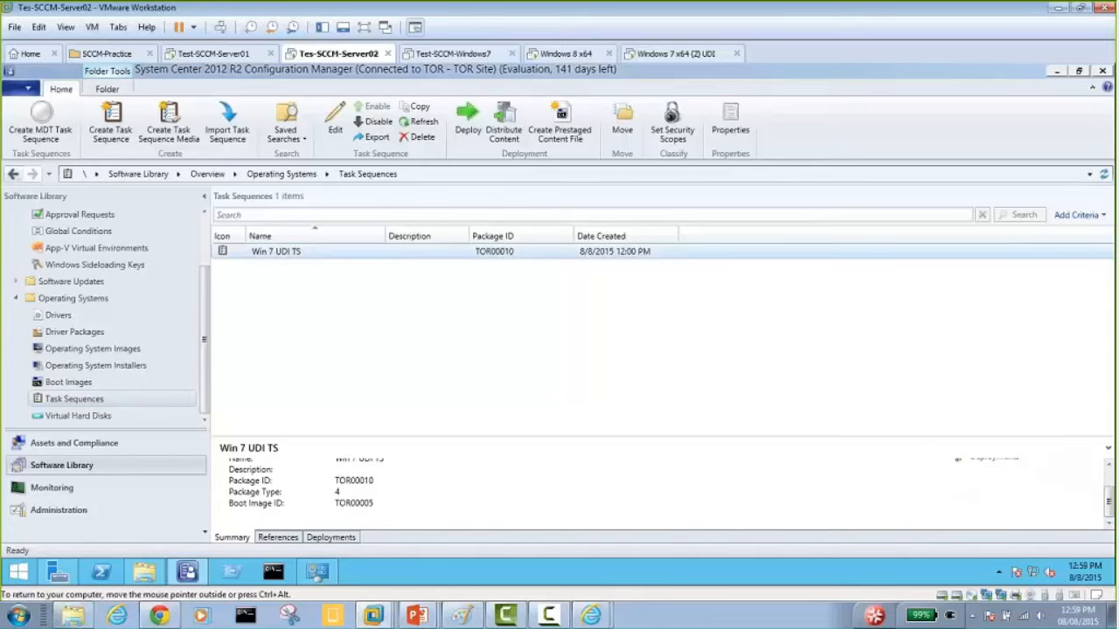
{"action": "right_click", "coordinate": [277, 255]}
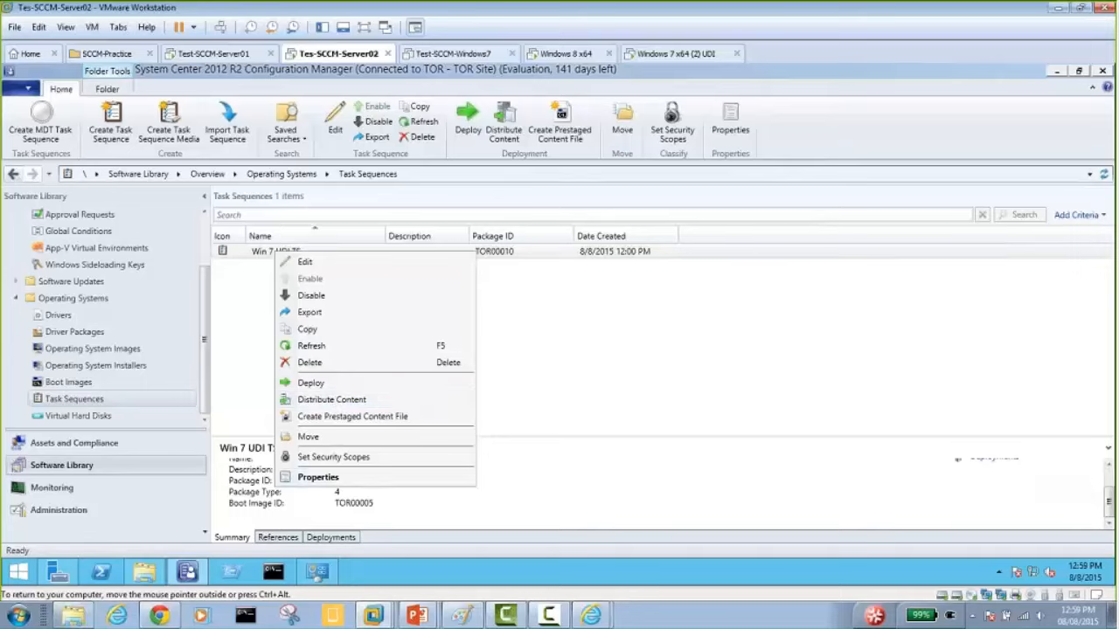
{"action": "left_click", "coordinate": [546, 347]}
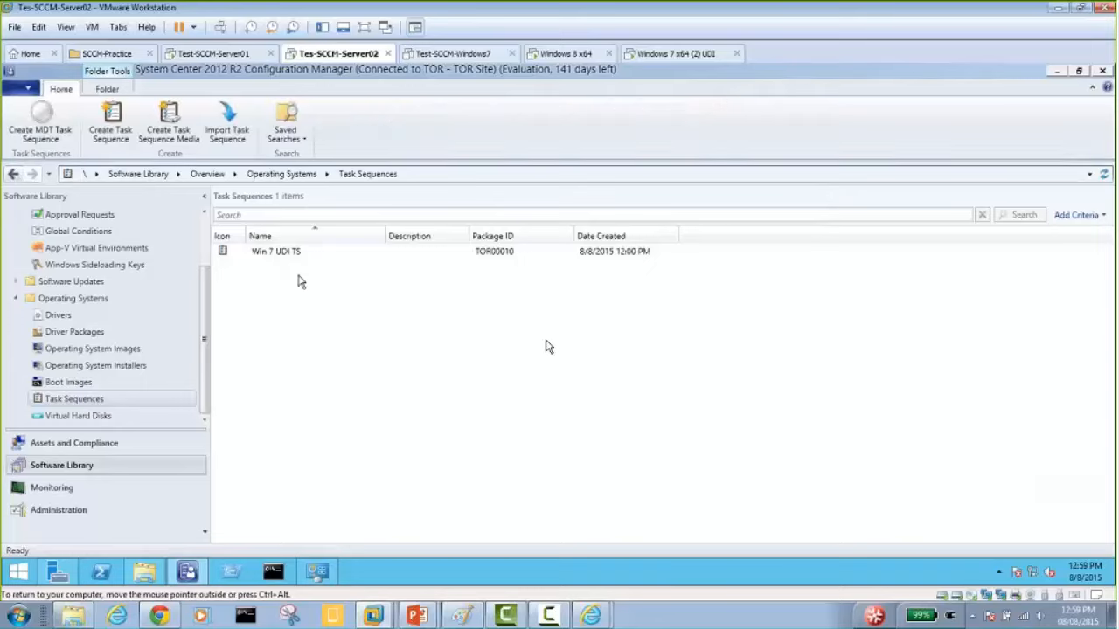
{"action": "right_click", "coordinate": [276, 254]}
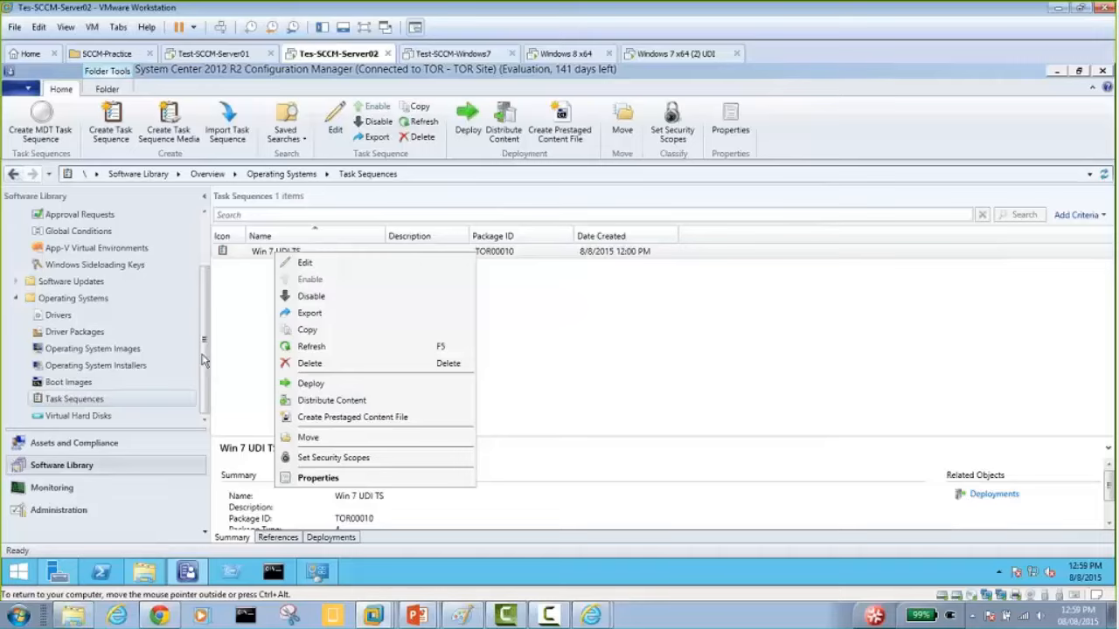
{"action": "left_click_drag", "start_coordinate": [204, 350], "coordinate": [213, 395]}
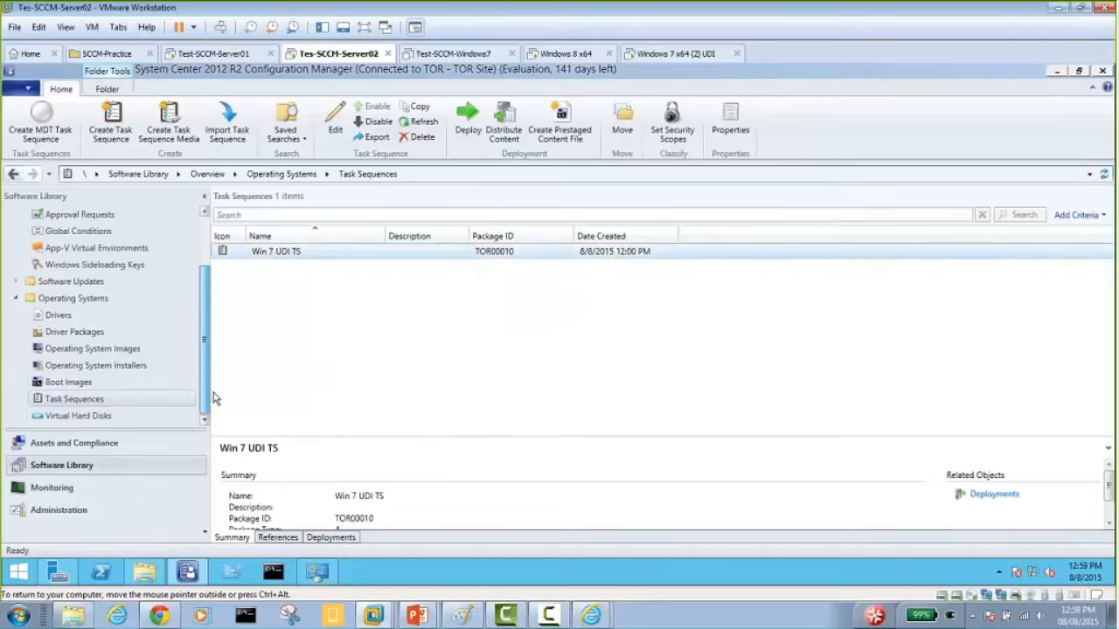
{"action": "left_click", "coordinate": [99, 450]}
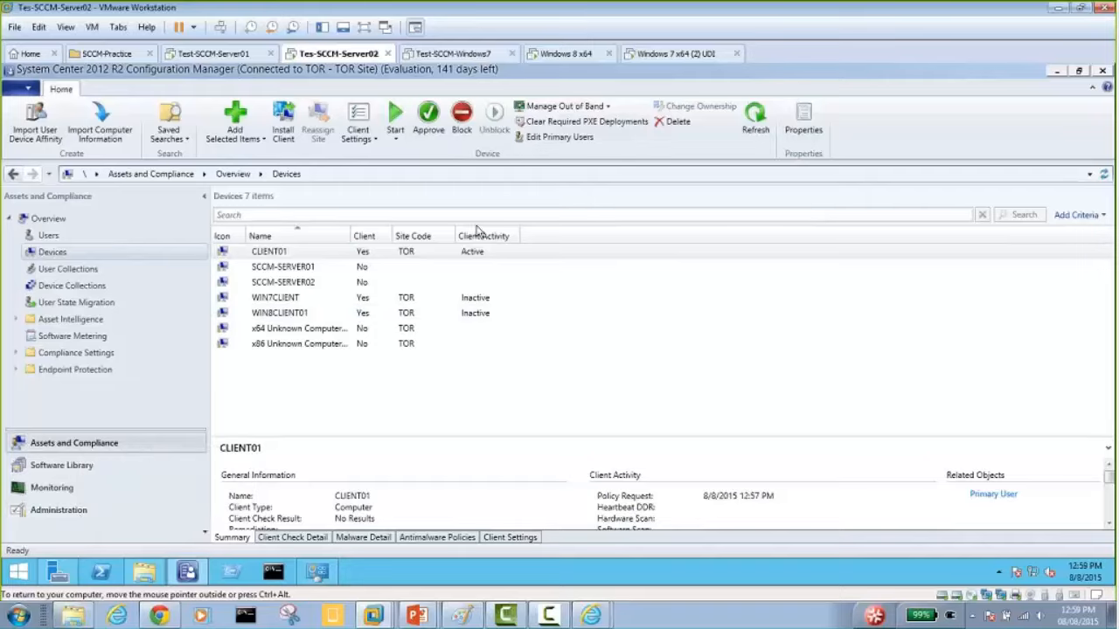
Reset the Windows 7 x64 (2) UDI VM and watch its PXE boot stall at TFTP
{"action": "left_click", "coordinate": [669, 54]}
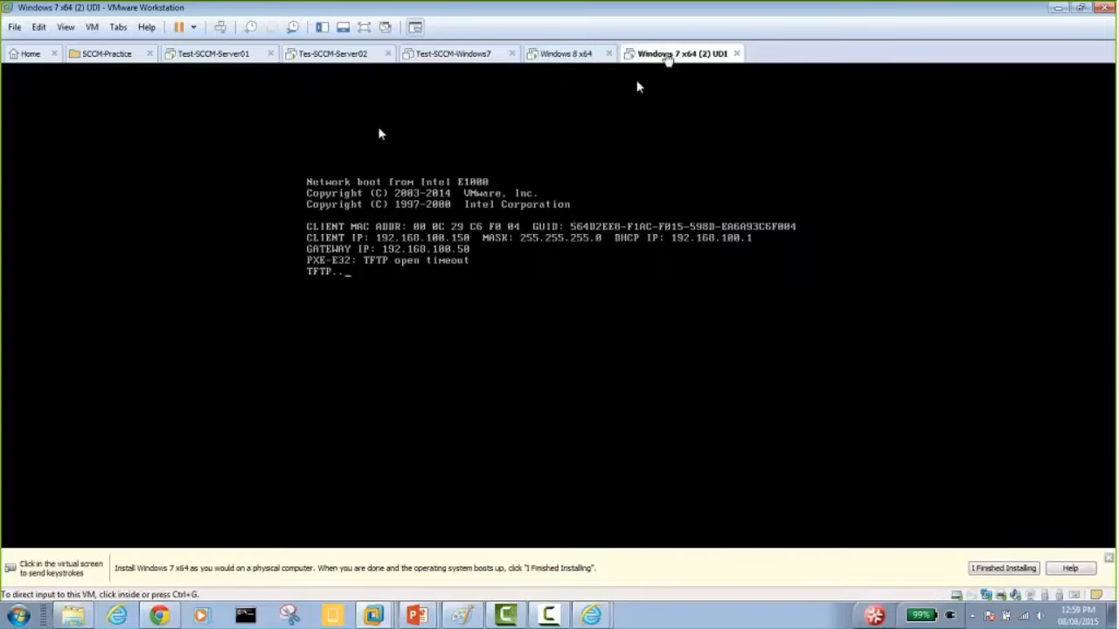
{"action": "left_click", "coordinate": [220, 27]}
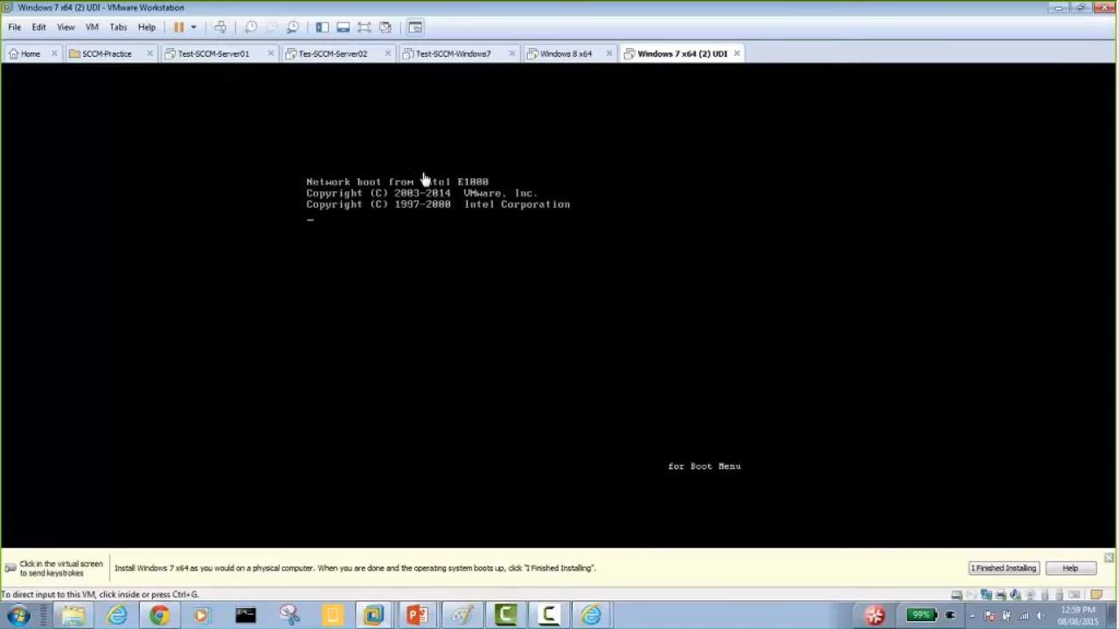
{"action": "left_click", "coordinate": [505, 212]}
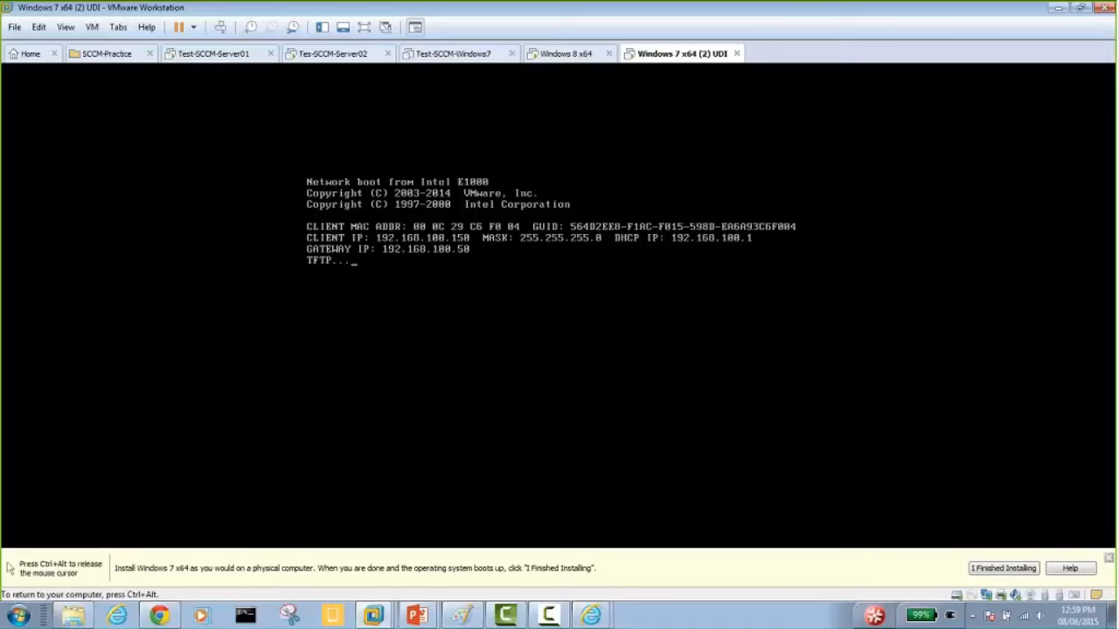
{"action": "key", "text": "ctrl+alt"}
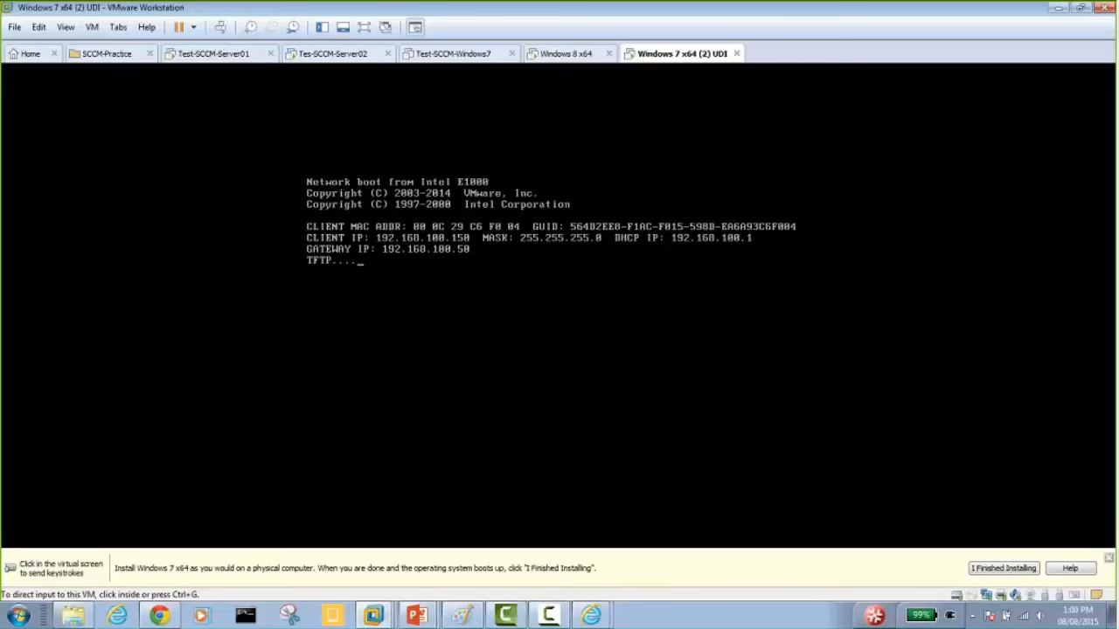
{"action": "left_click", "coordinate": [483, 248]}
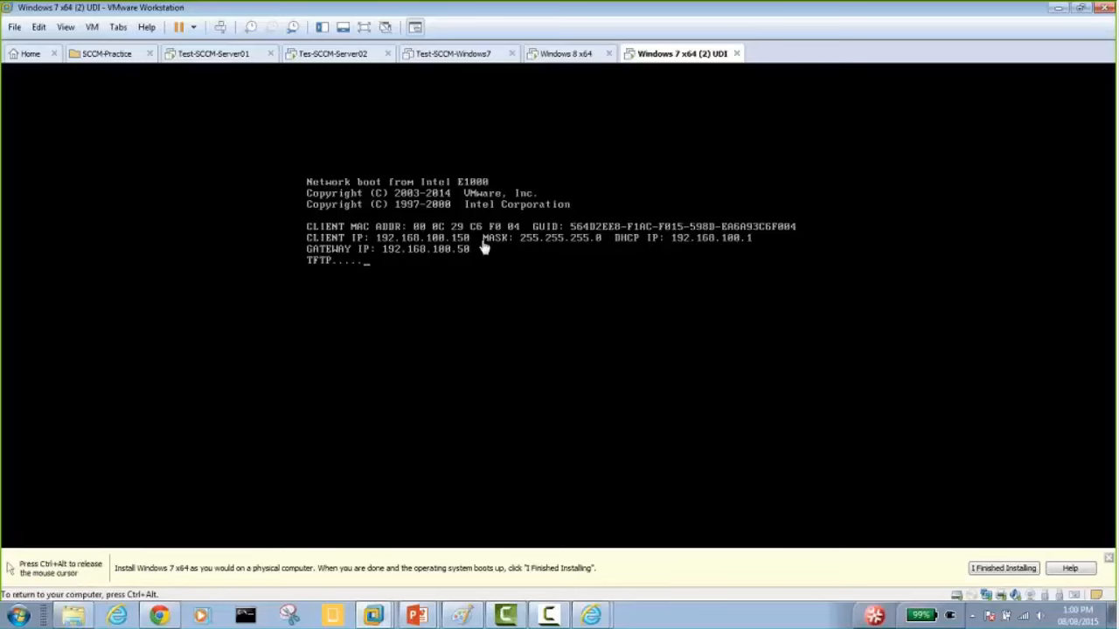
{"action": "key", "text": "ctrl+alt"}
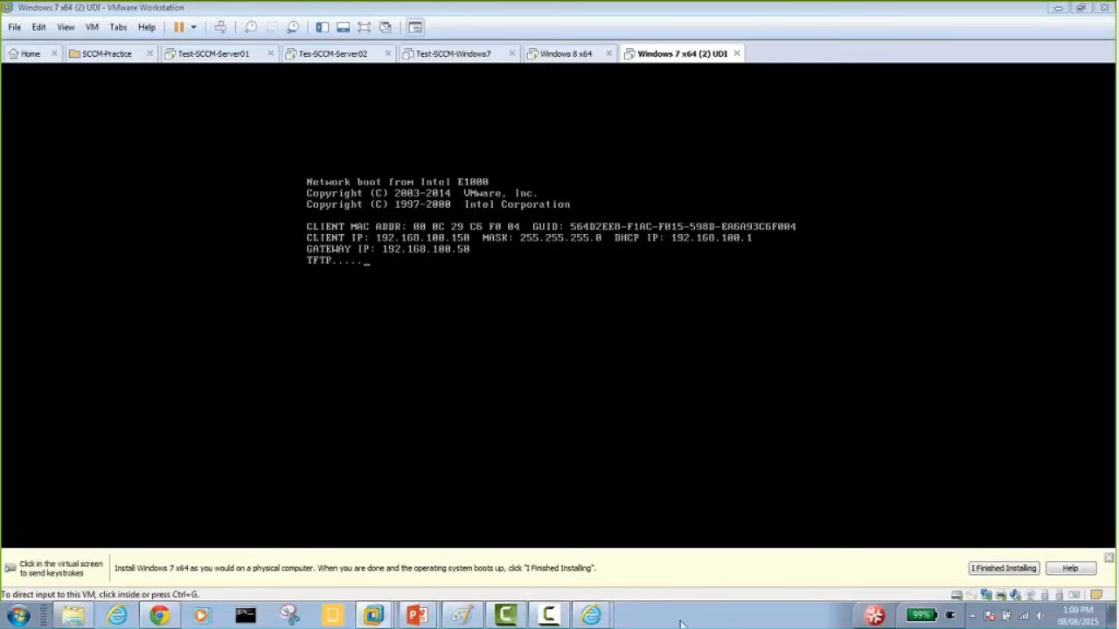
{"action": "key", "text": "super+r"}
Launch Notepad and record the VM's MAC address 00 0c 29 c6 f0 04 from the PXE screen
{"action": "type", "text": "notepad"}
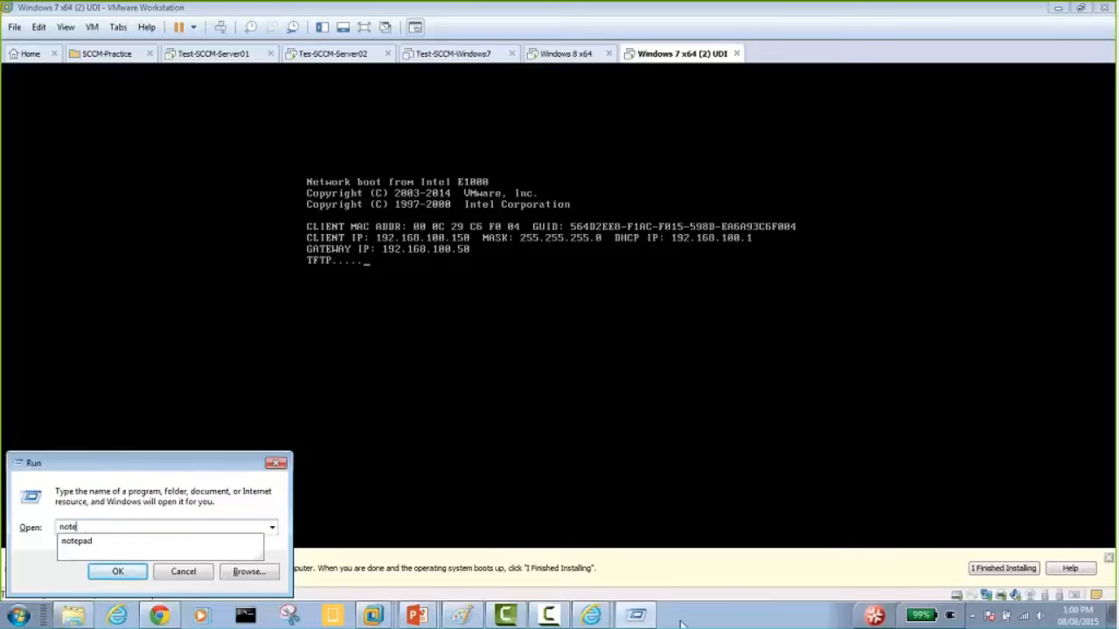
{"action": "key", "text": "Return"}
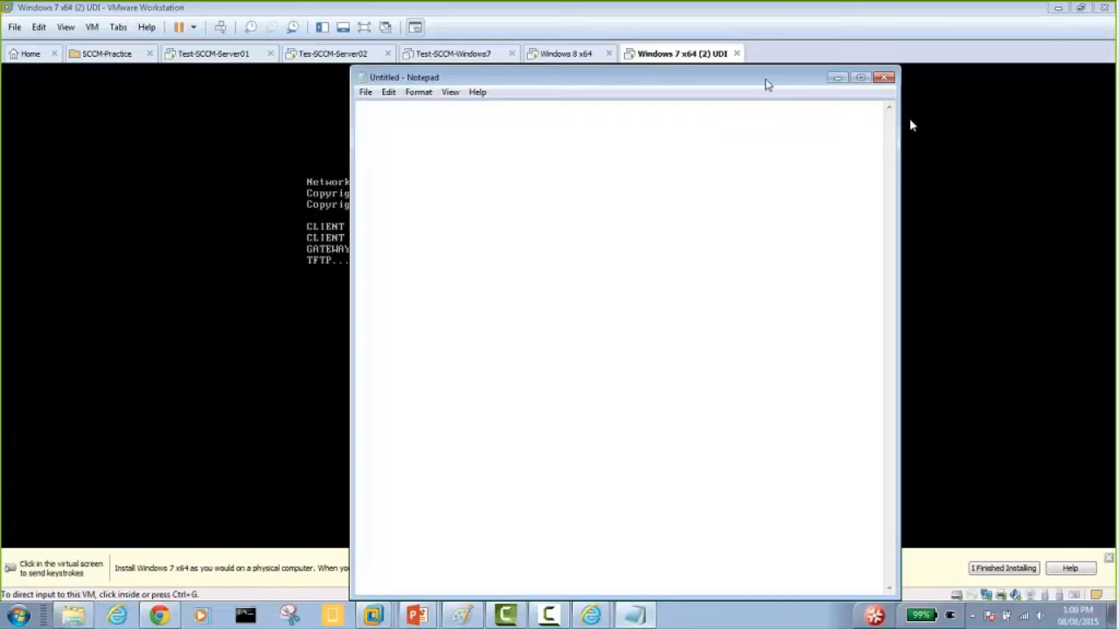
{"action": "left_click_drag", "start_coordinate": [641, 78], "coordinate": [586, 313]}
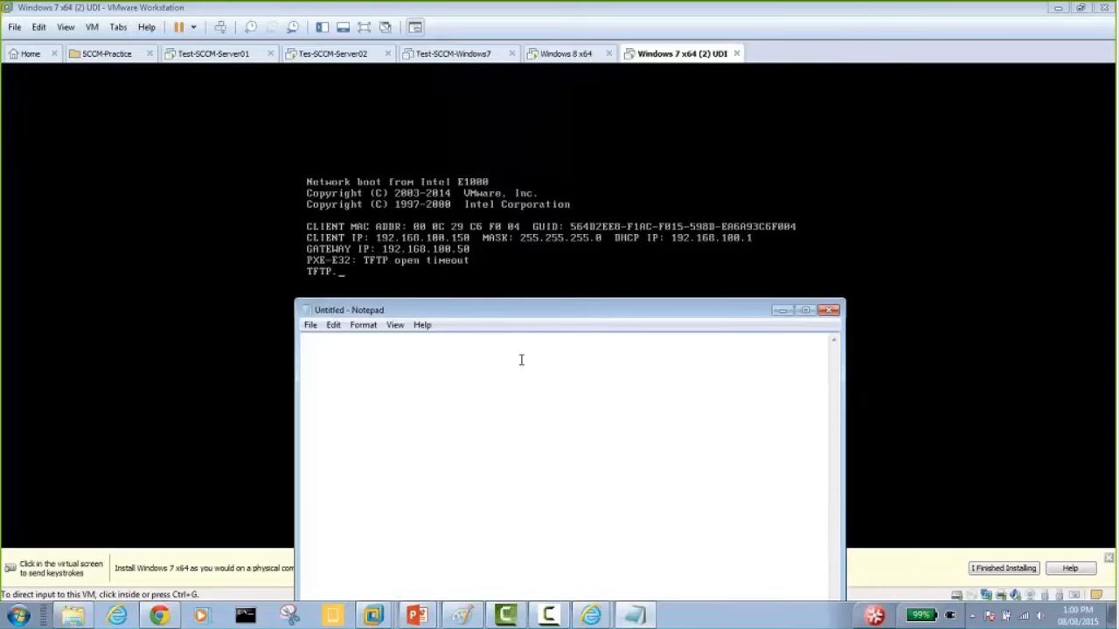
{"action": "type", "text": "00 0c"}
{"action": "type", "text": "29"}
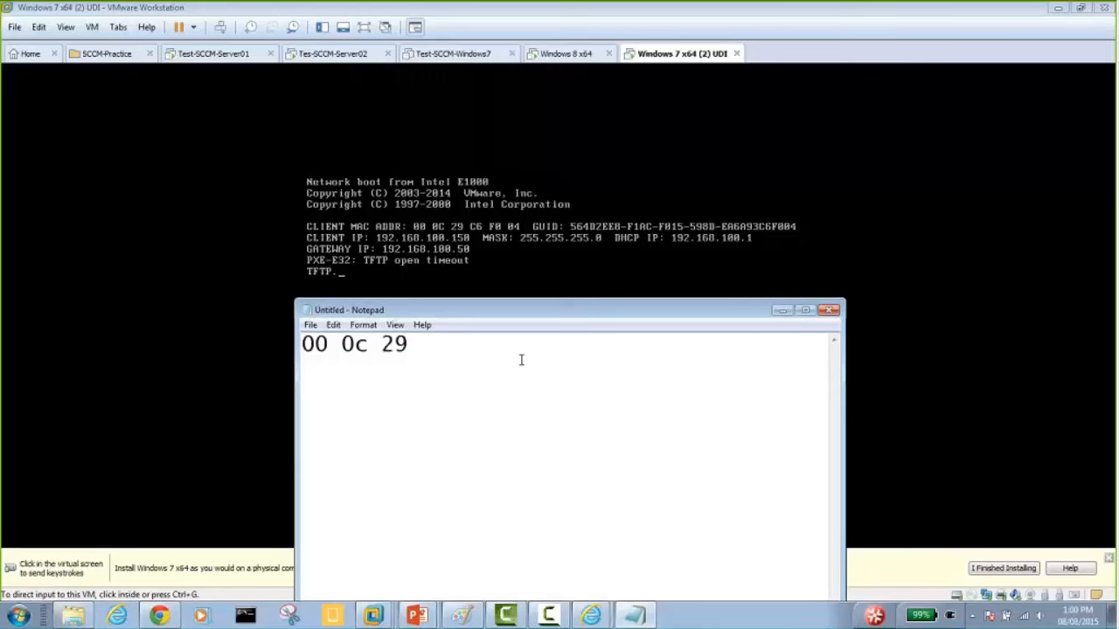
{"action": "type", "text": " c6 f0 04"}
{"action": "left_click_drag", "start_coordinate": [625, 310], "coordinate": [707, 446]}
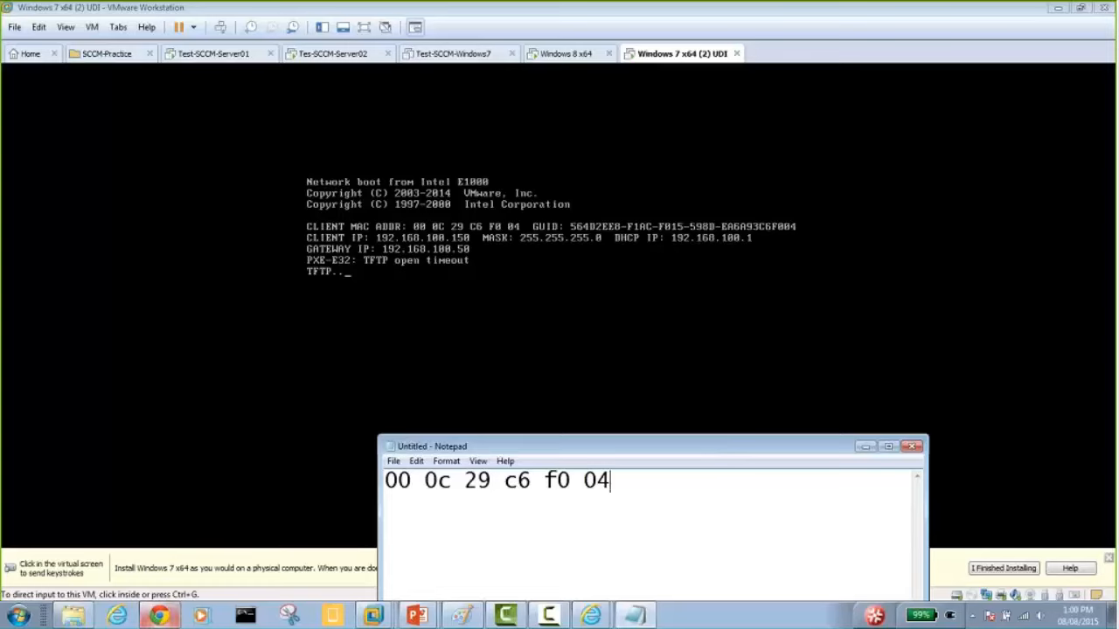
{"action": "left_click", "coordinate": [158, 617]}
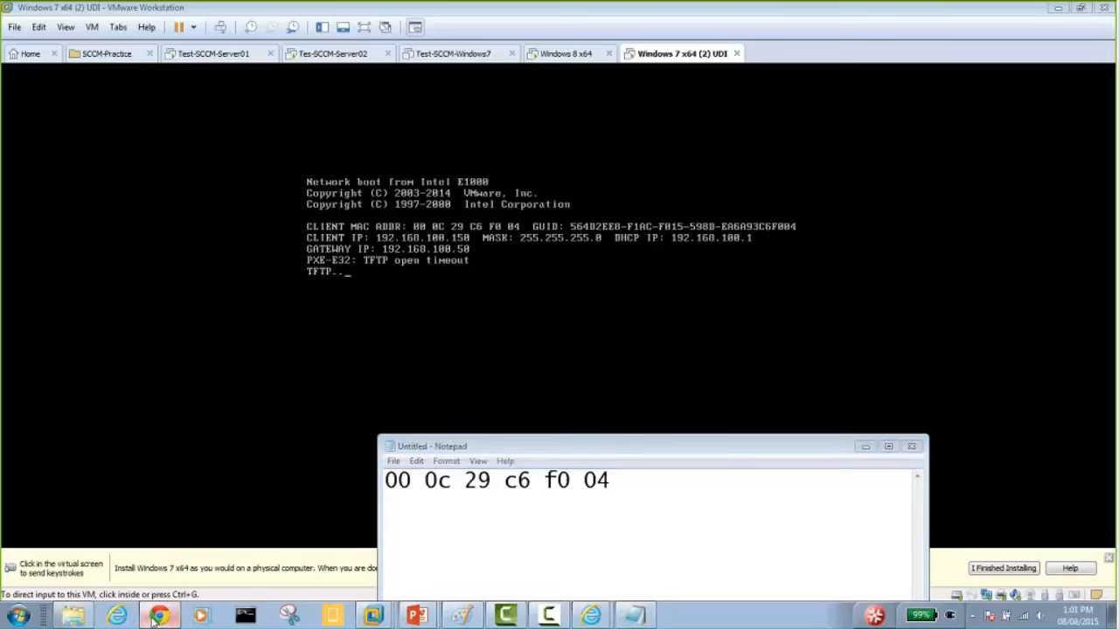
{"action": "left_click", "coordinate": [617, 480]}
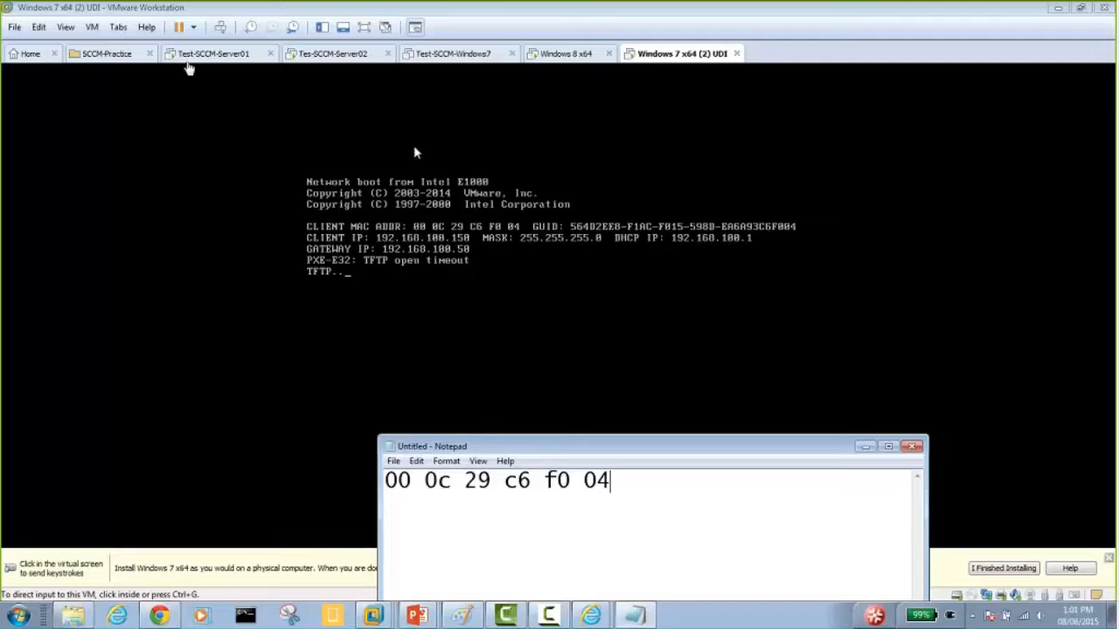
Glance at Test-SCCM-Server01, bring the MAC address note forward, then return to Tes-SCCM-Server02
{"action": "left_click", "coordinate": [194, 60]}
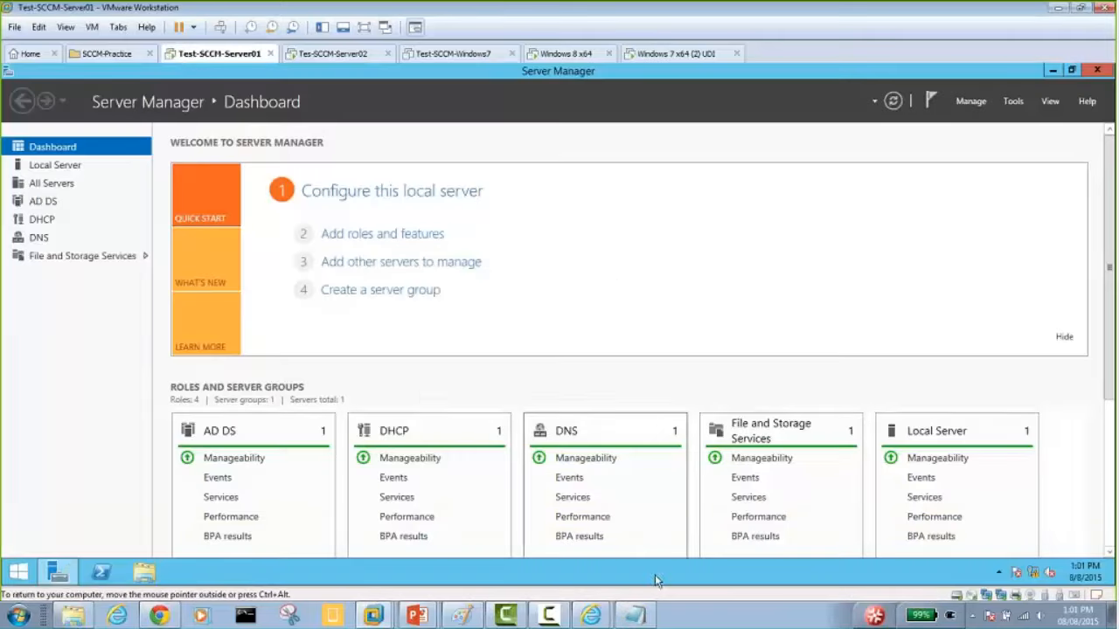
{"action": "left_click", "coordinate": [639, 616]}
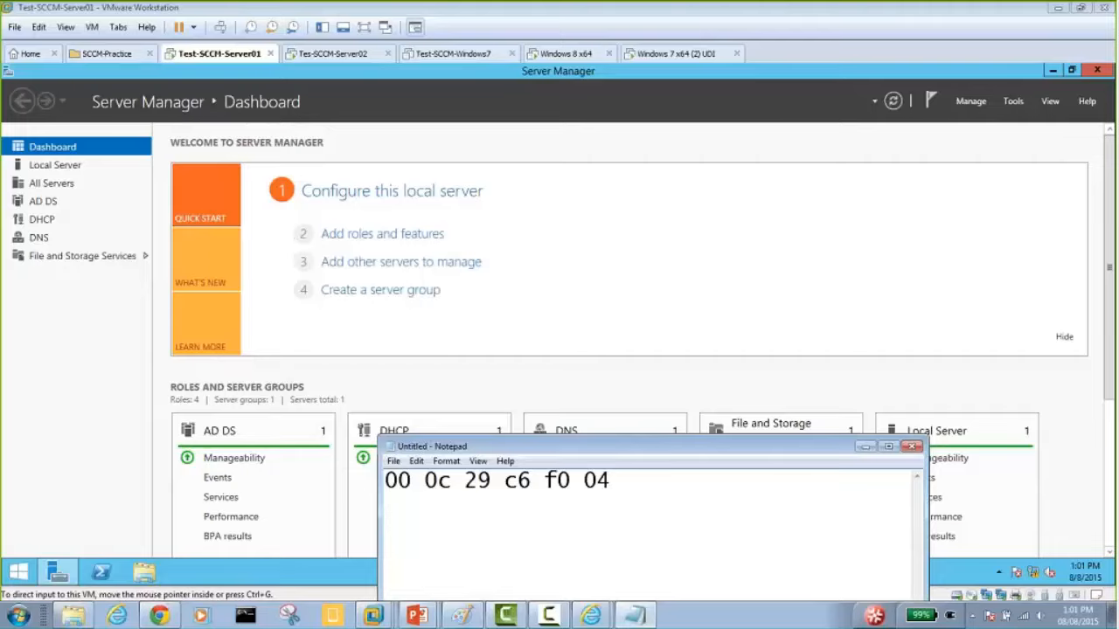
{"action": "left_click", "coordinate": [325, 56]}
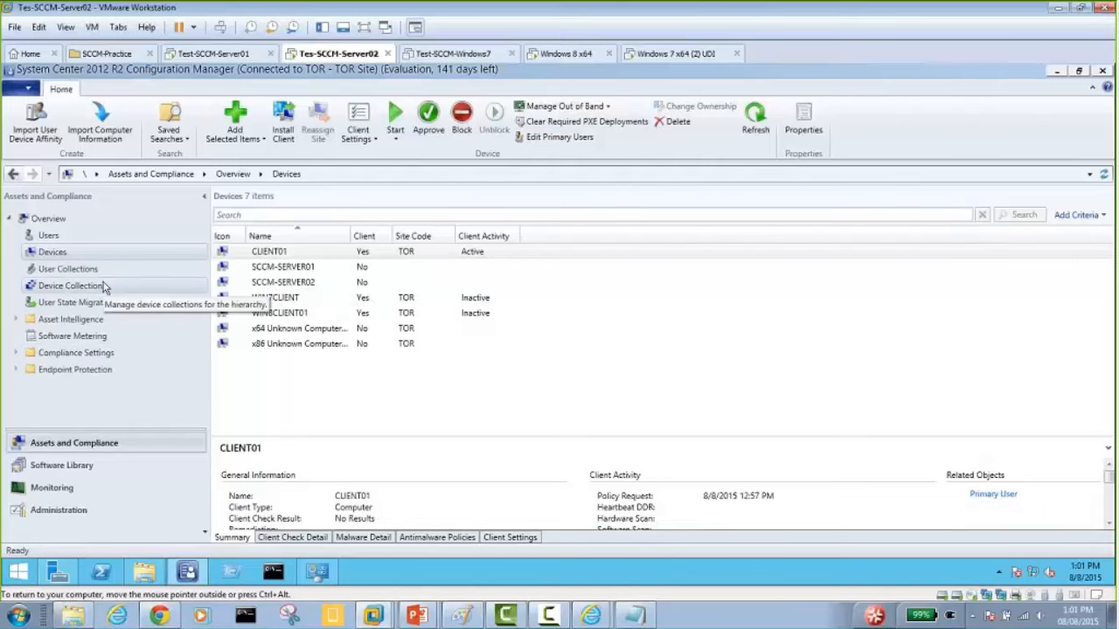
Start Import Computer Information, abandon the CSV file import and cancel, then reopen the device import options
{"action": "right_click", "coordinate": [60, 256]}
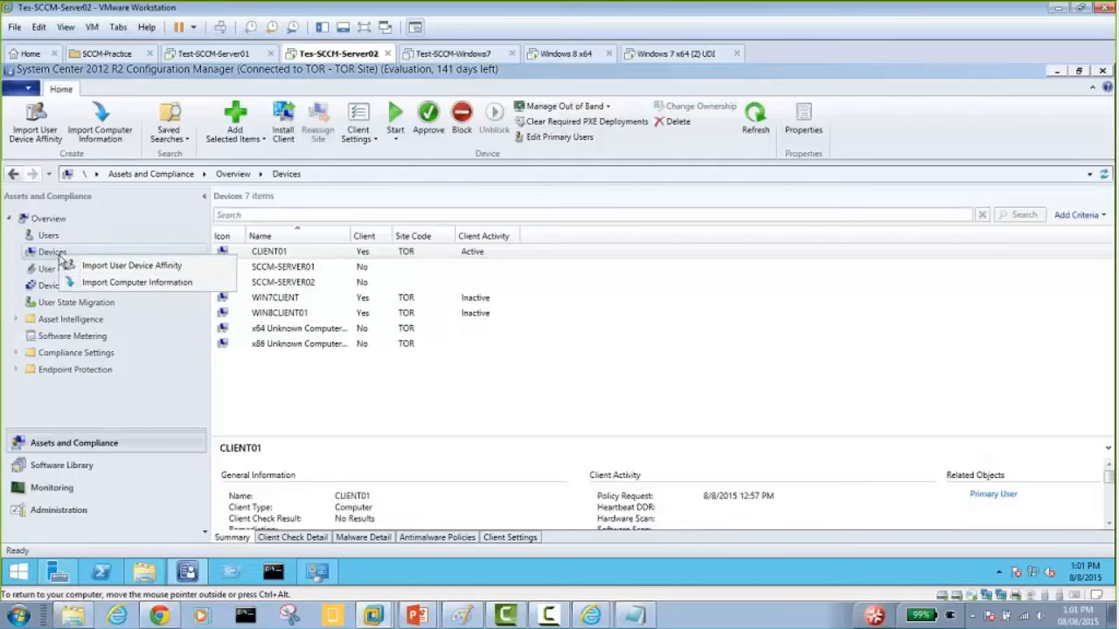
{"action": "left_click", "coordinate": [98, 286]}
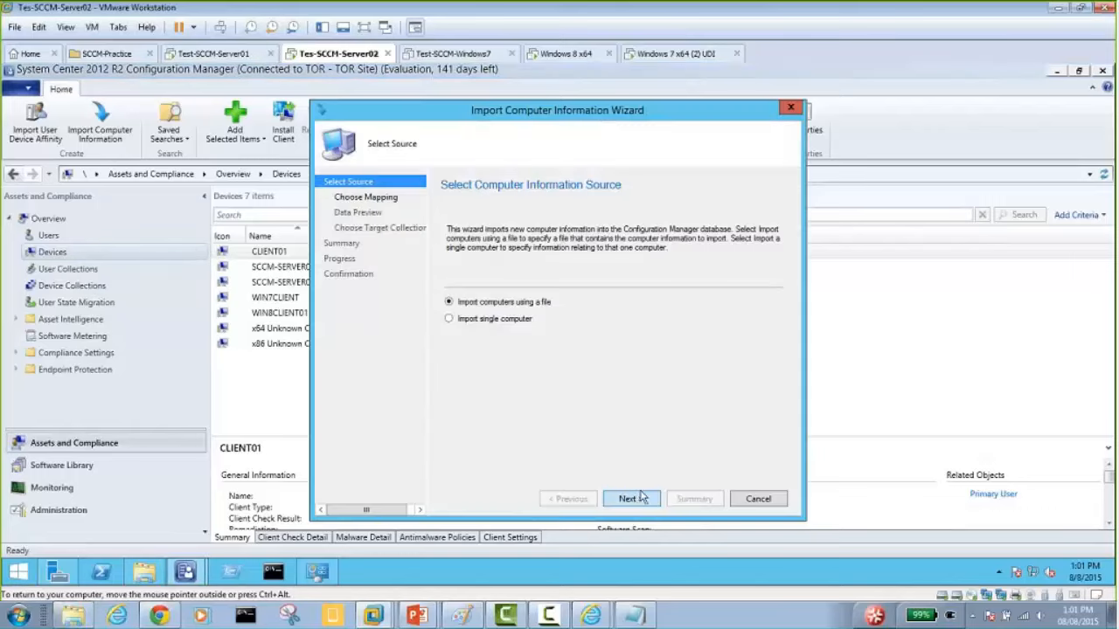
{"action": "left_click", "coordinate": [630, 500]}
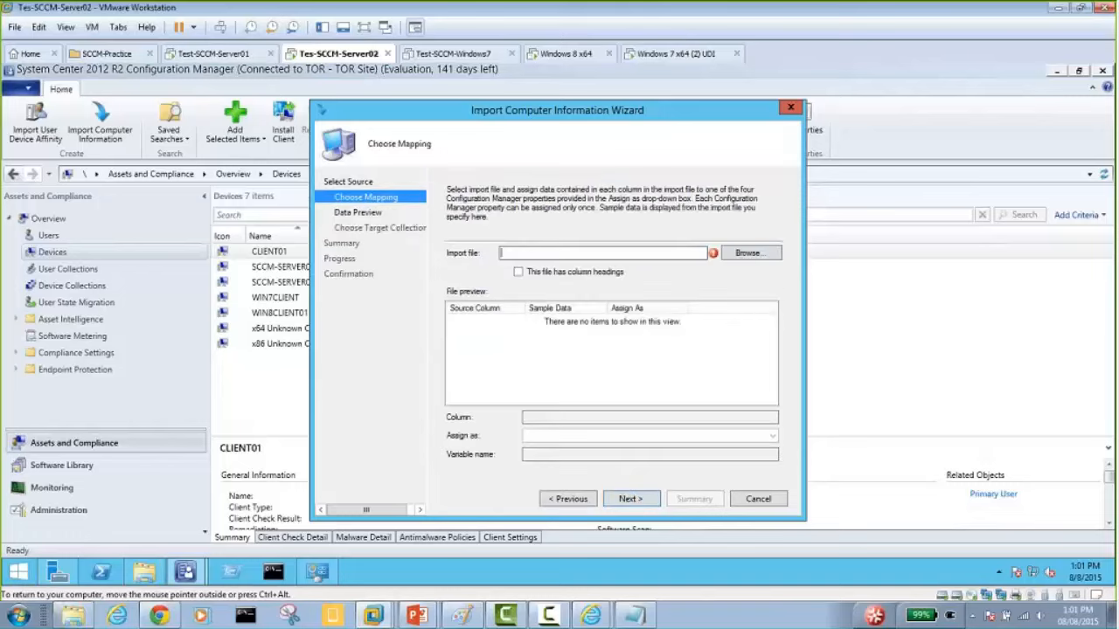
{"action": "left_click", "coordinate": [739, 255]}
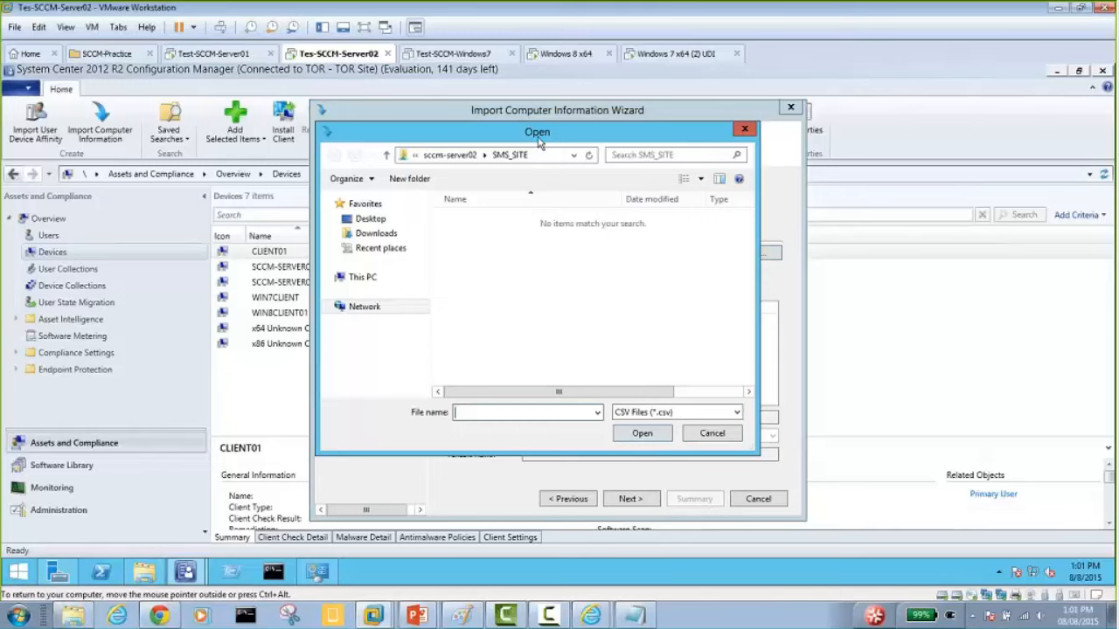
{"action": "left_click", "coordinate": [705, 434]}
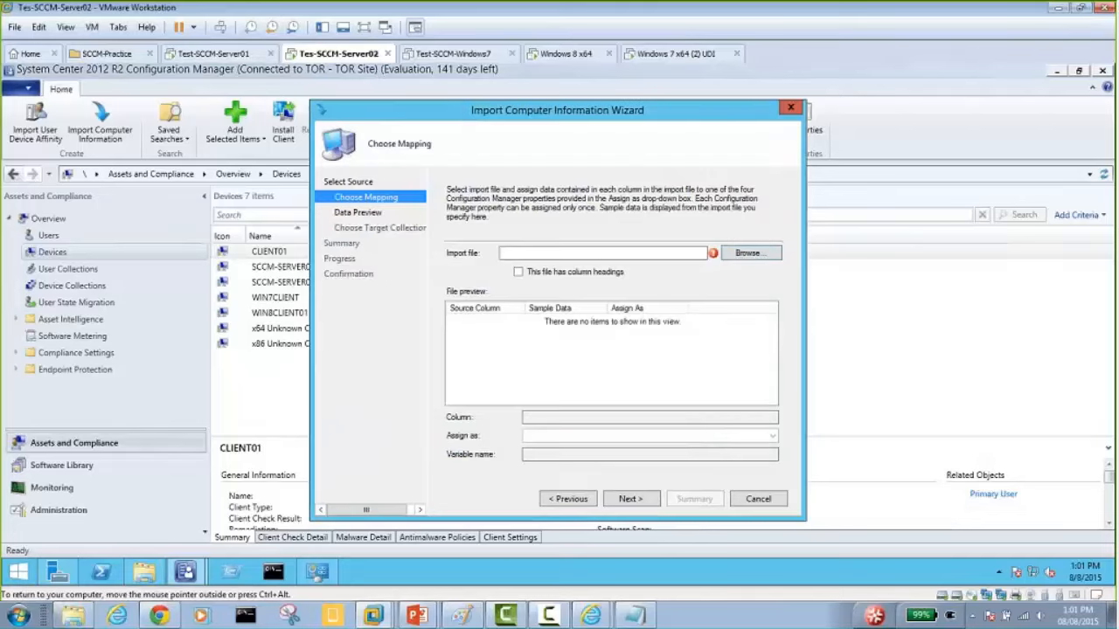
{"action": "left_click", "coordinate": [745, 500]}
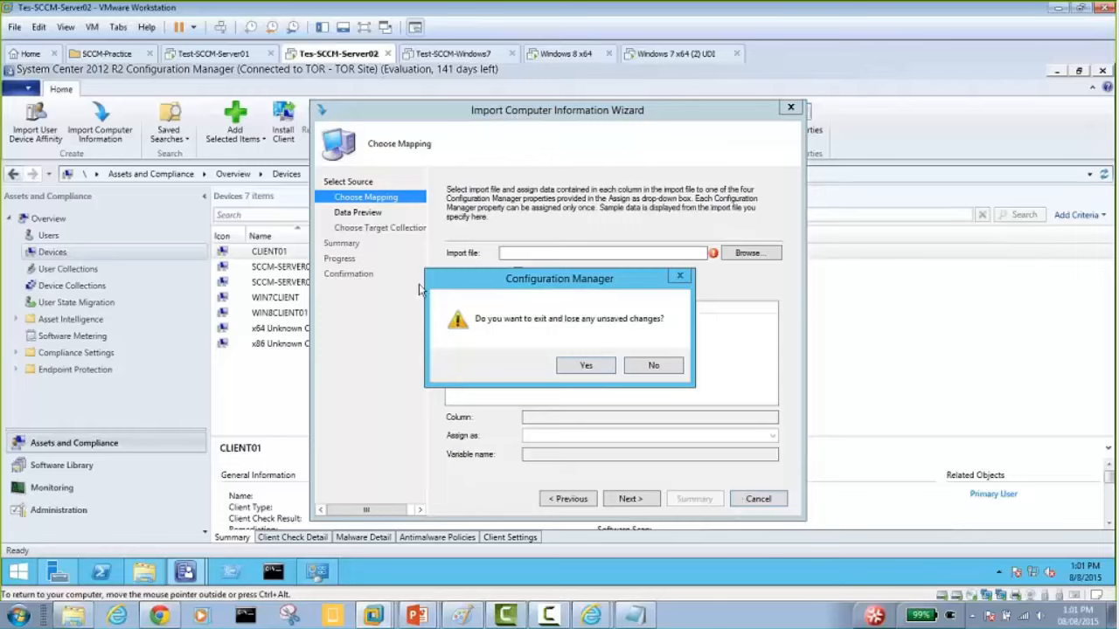
{"action": "left_click", "coordinate": [578, 366]}
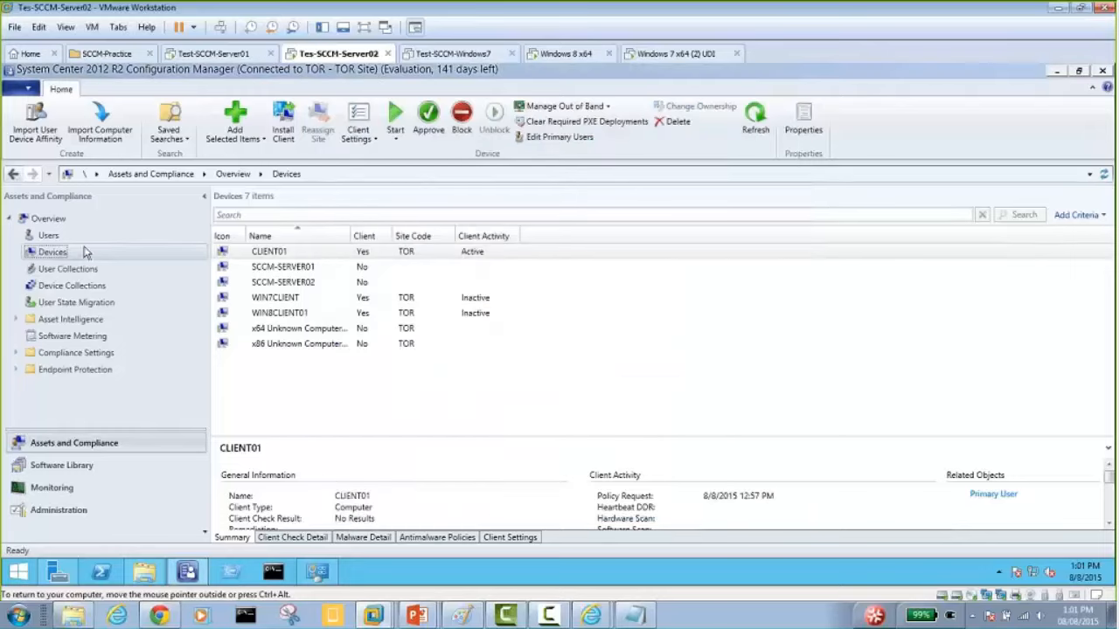
{"action": "right_click", "coordinate": [85, 252]}
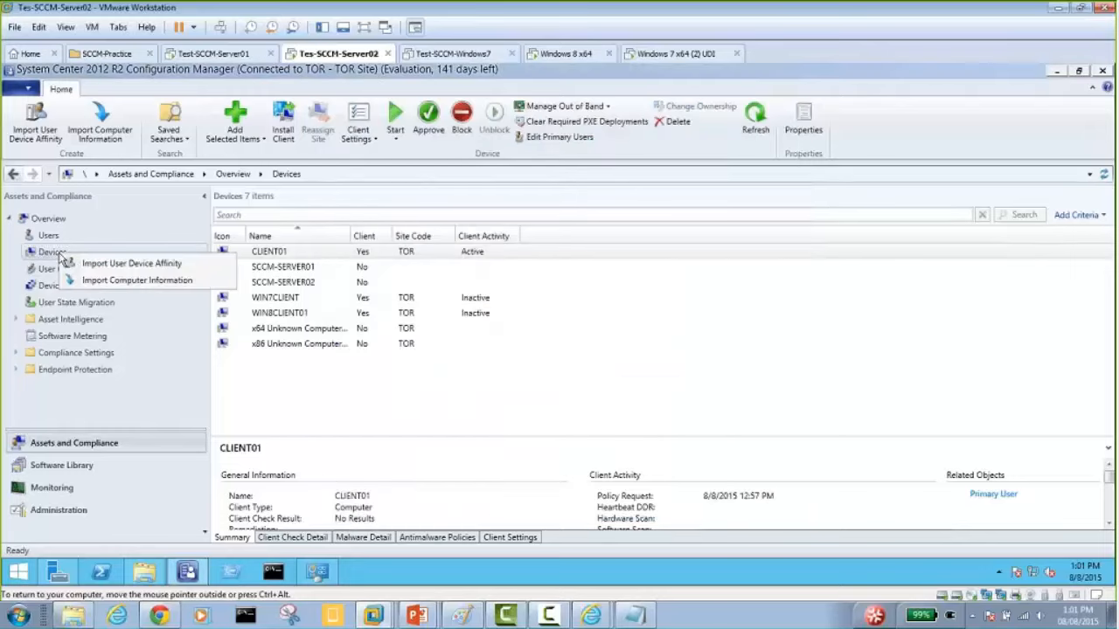
Choose single-computer import and enter the computer name Win7UDInew
{"action": "left_click", "coordinate": [118, 280]}
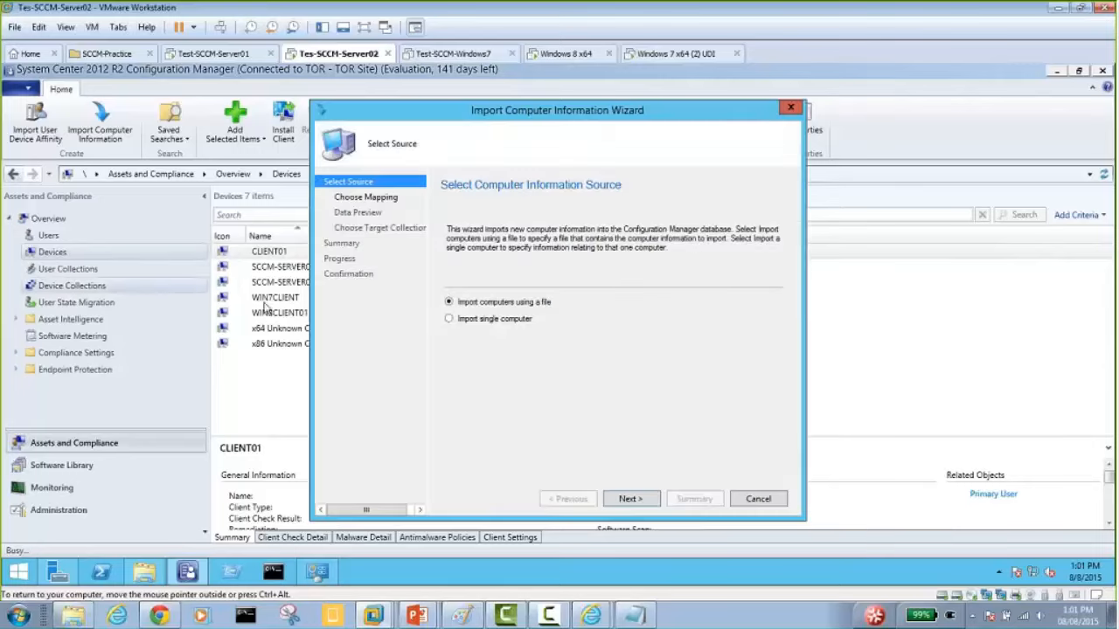
{"action": "left_click", "coordinate": [502, 321]}
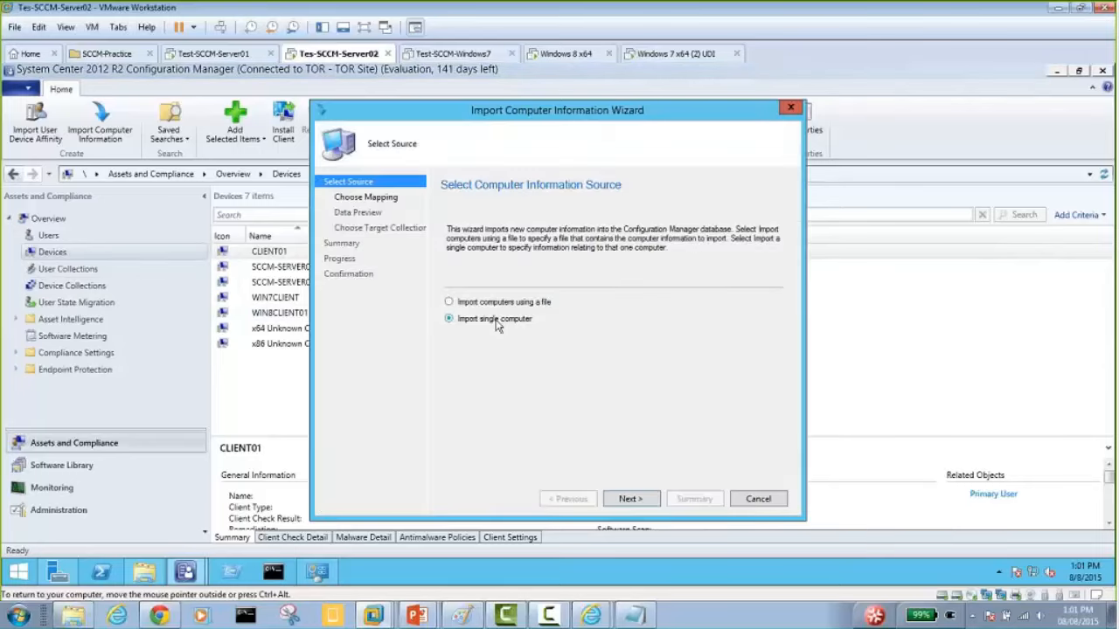
{"action": "left_click", "coordinate": [631, 499]}
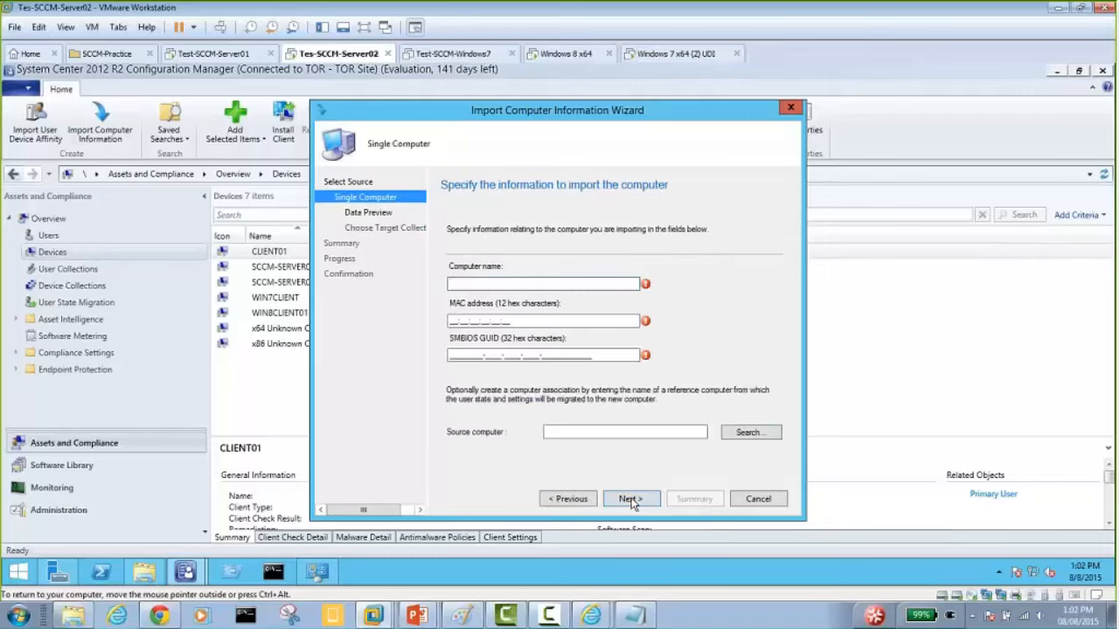
{"action": "type", "text": "Win7UDIn"}
{"action": "type", "text": "ew"}
Enter MAC address 00:0C:29:C6:F0:04, copying it from the Notepad note
{"action": "left_click", "coordinate": [450, 322]}
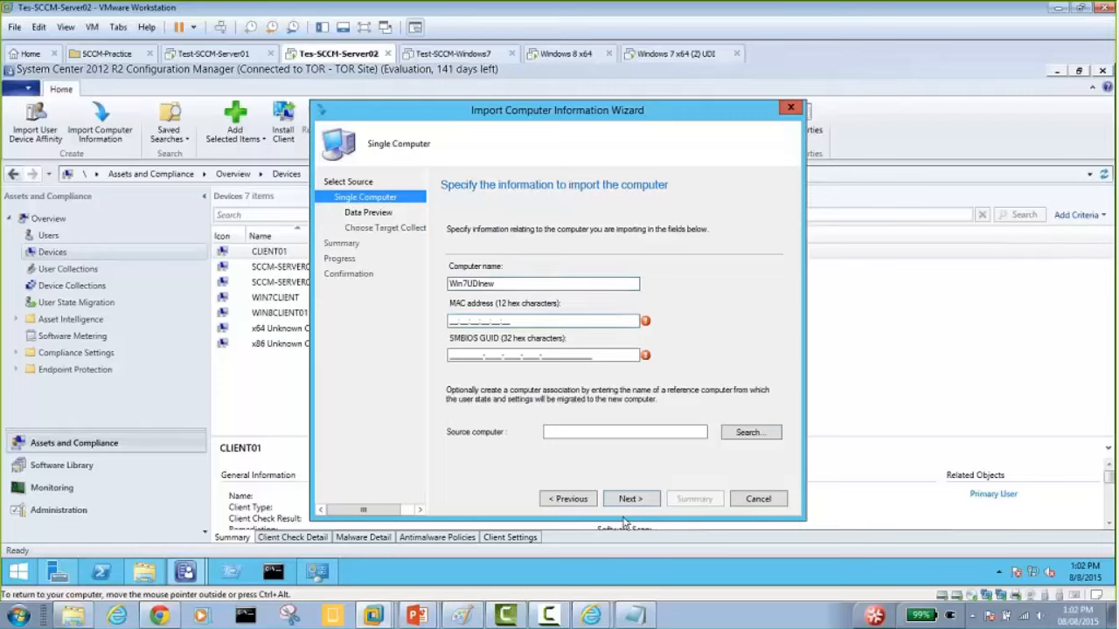
{"action": "left_click", "coordinate": [634, 615]}
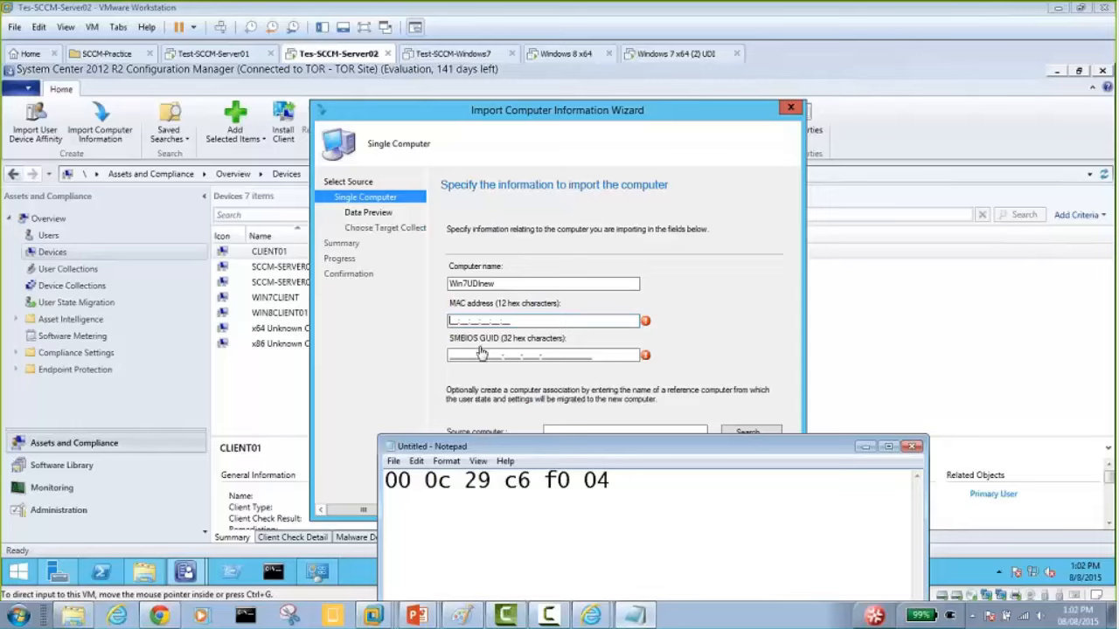
{"action": "left_click", "coordinate": [450, 322]}
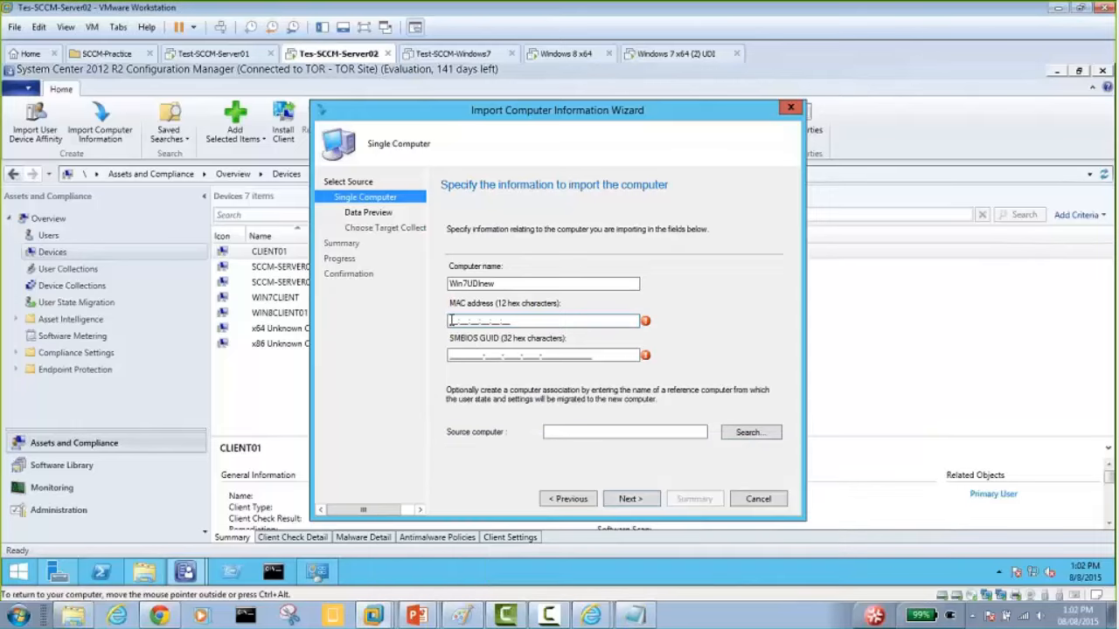
{"action": "type", "text": "00:0C:29:"}
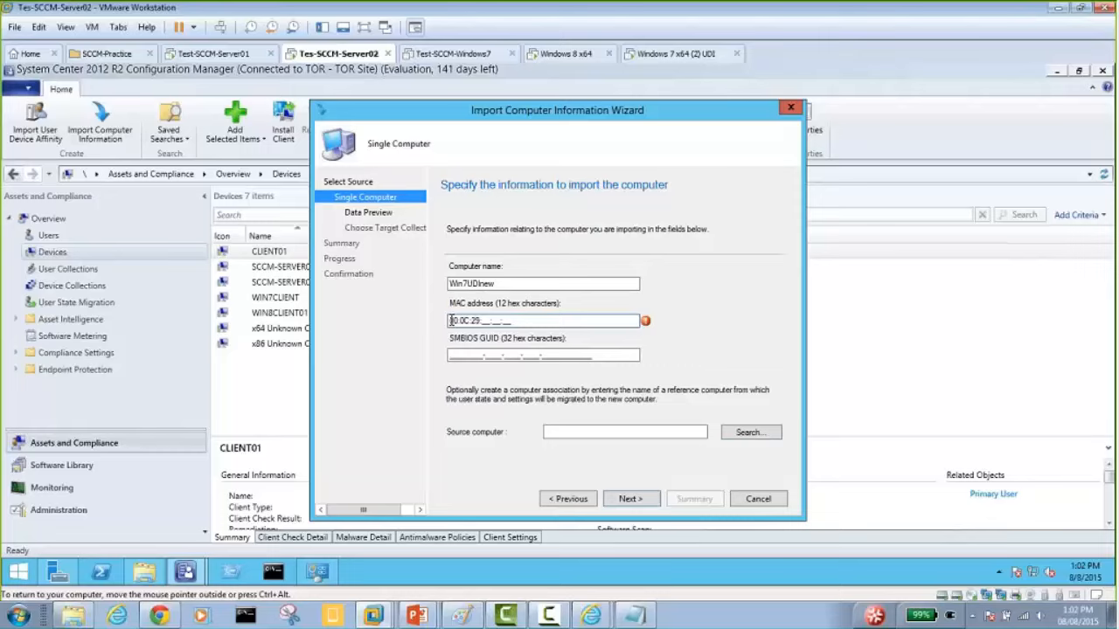
{"action": "left_click", "coordinate": [637, 617]}
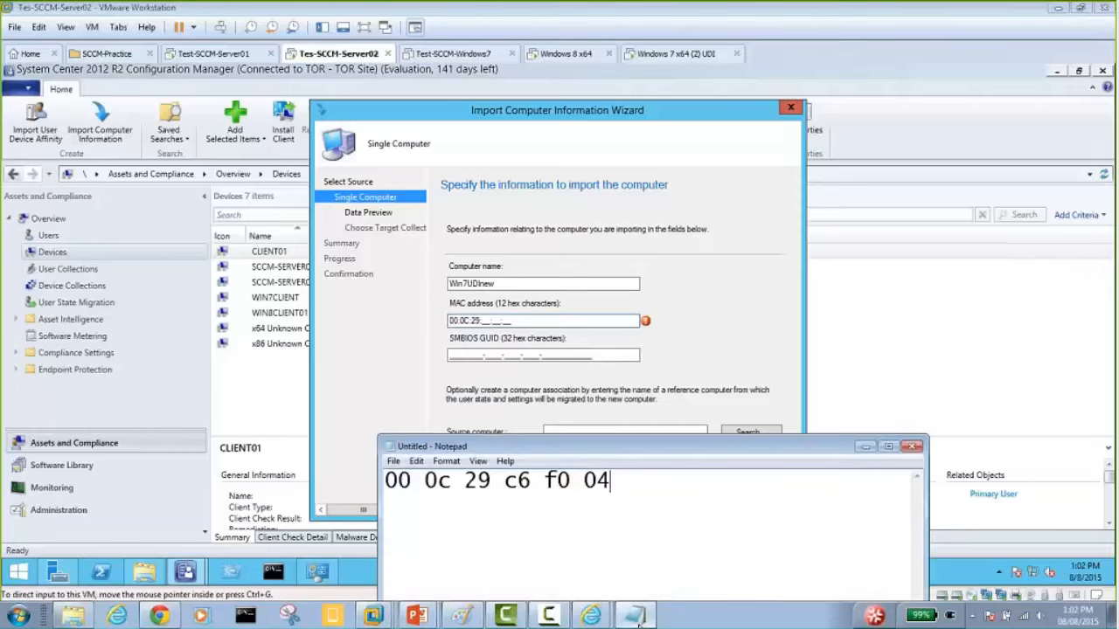
{"action": "left_click", "coordinate": [486, 321]}
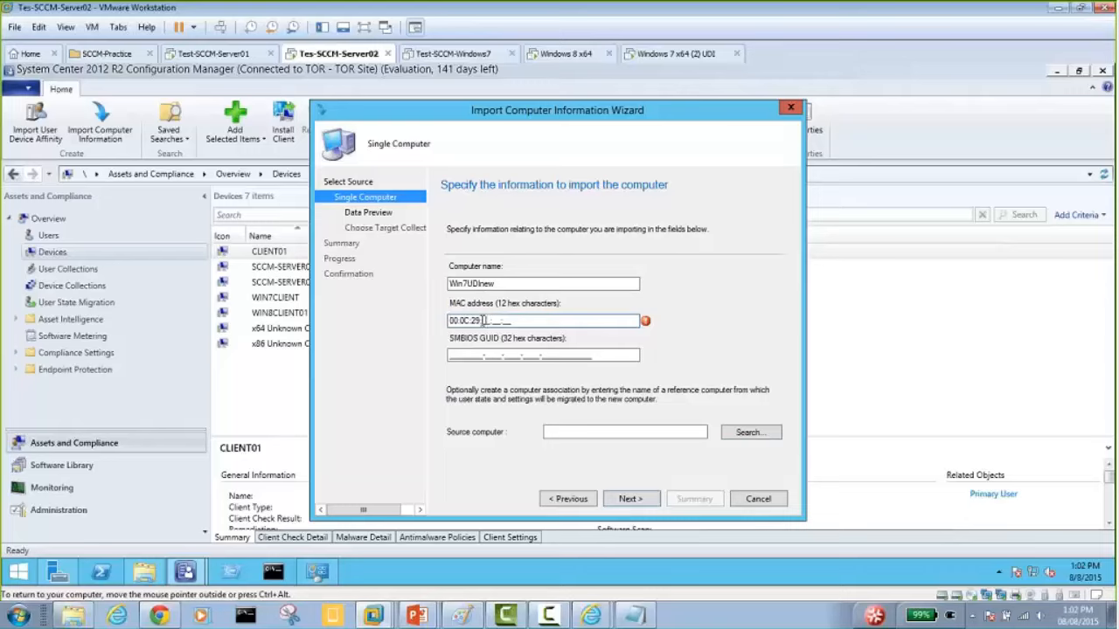
{"action": "type", "text": "C6:F0:04"}
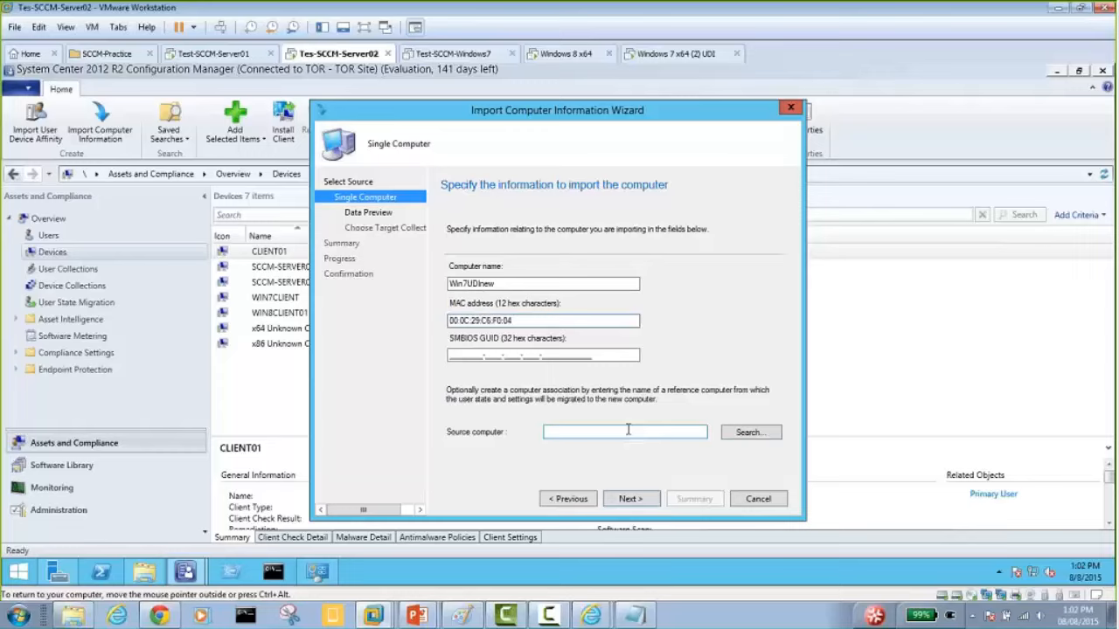
{"action": "left_click", "coordinate": [634, 616]}
{"action": "left_click", "coordinate": [635, 617]}
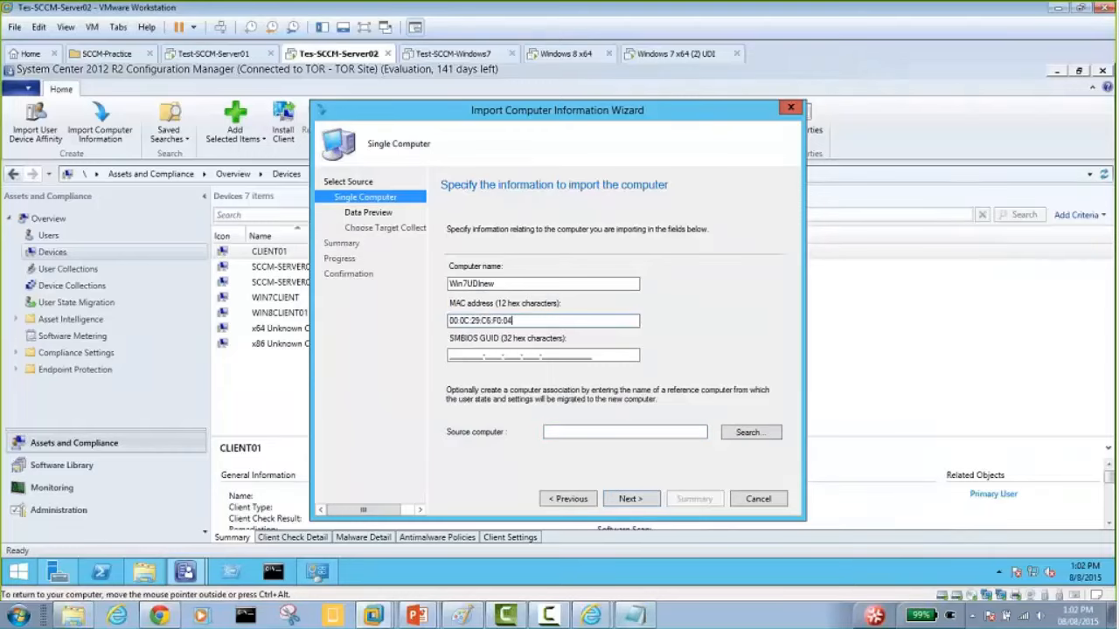
Add Win7UDInew only to the All Systems collection and complete the import
{"action": "left_click", "coordinate": [628, 501]}
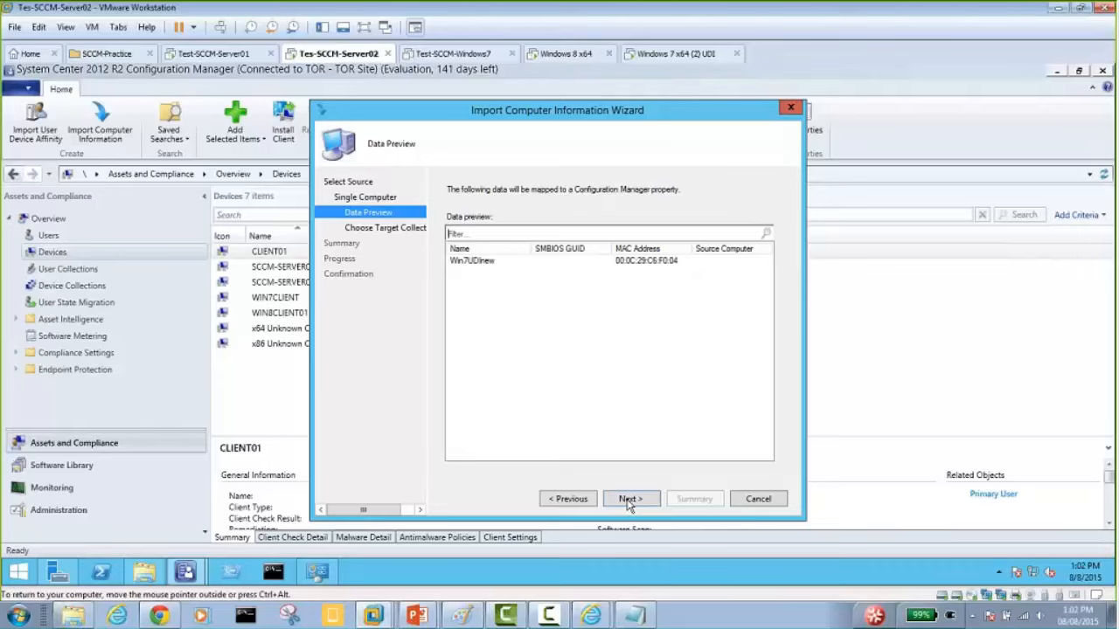
{"action": "left_click", "coordinate": [628, 501]}
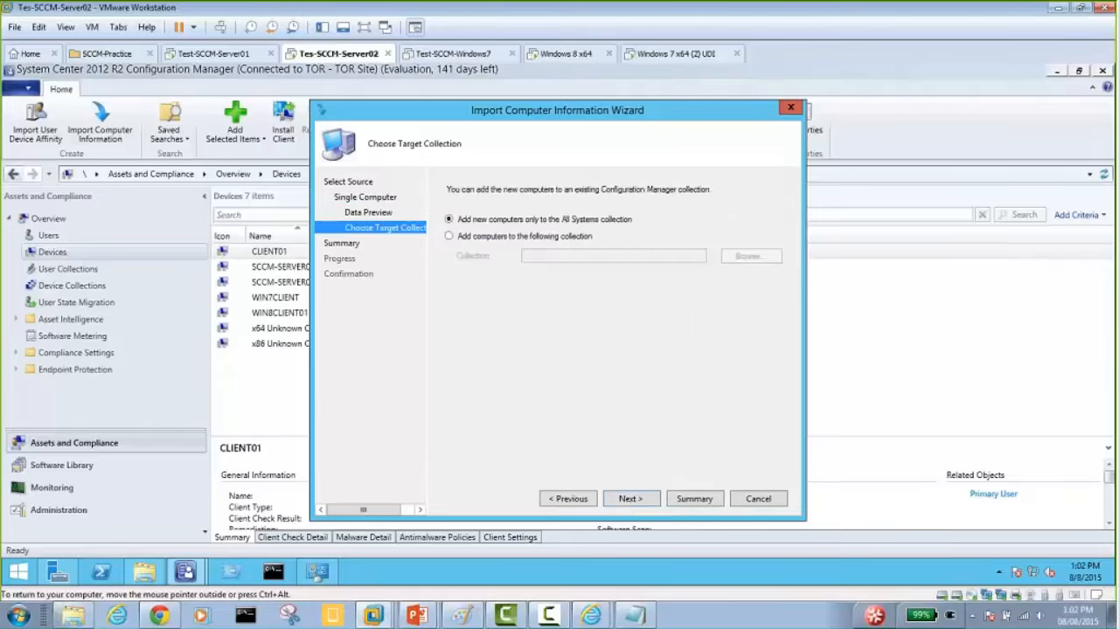
{"action": "left_click", "coordinate": [642, 496]}
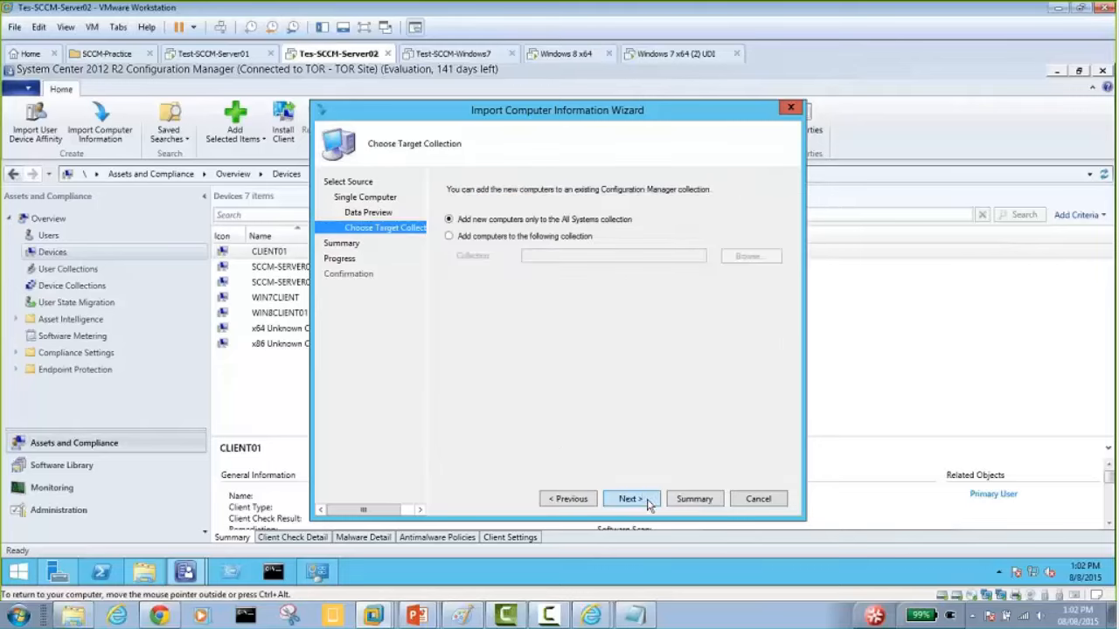
{"action": "left_click", "coordinate": [535, 238]}
{"action": "left_click", "coordinate": [741, 258]}
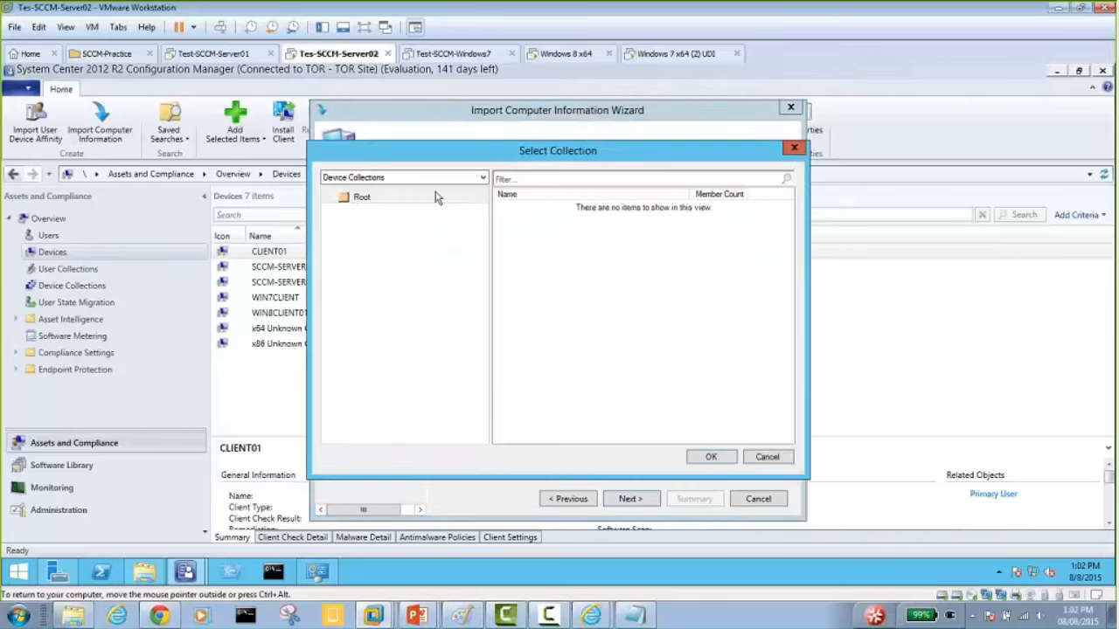
{"action": "left_click", "coordinate": [439, 178]}
{"action": "left_click", "coordinate": [434, 190]}
{"action": "left_click", "coordinate": [769, 457]}
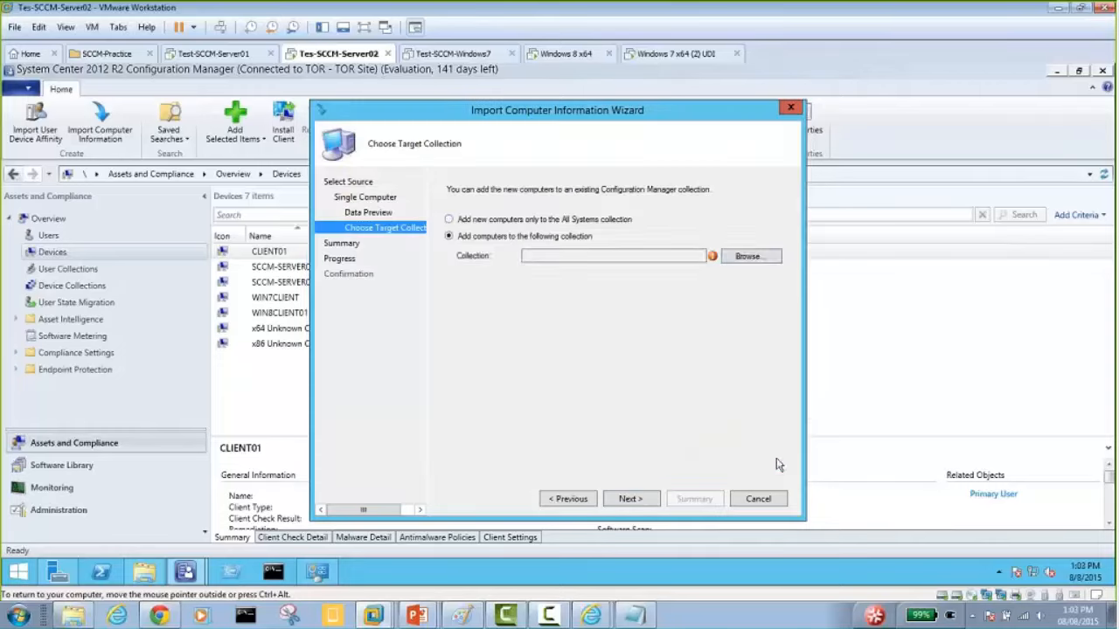
{"action": "left_click", "coordinate": [511, 219]}
{"action": "left_click", "coordinate": [631, 500]}
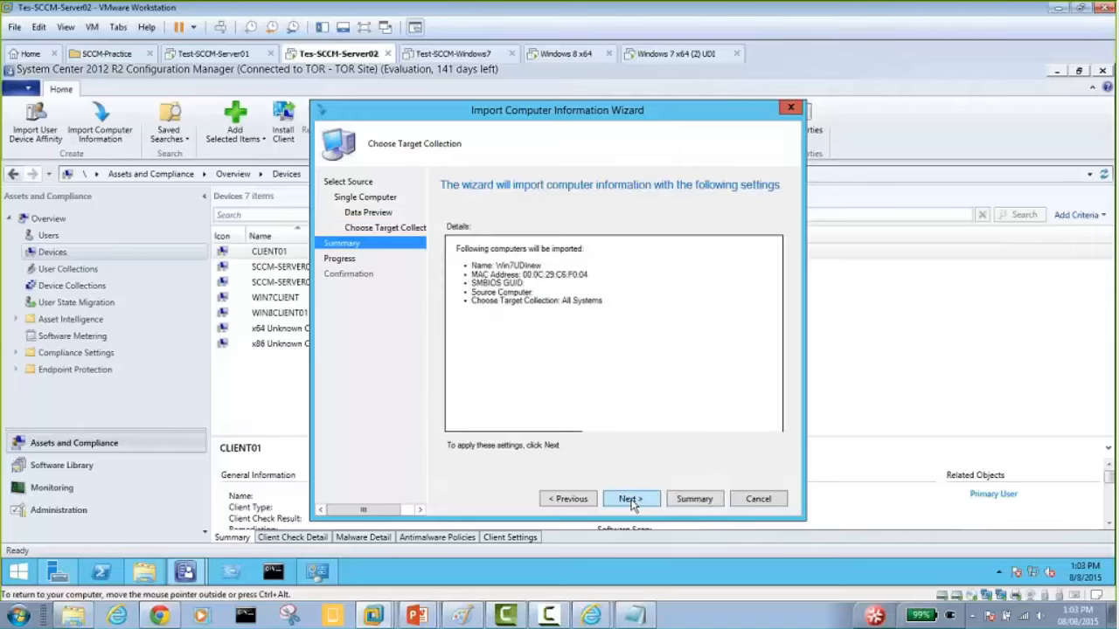
{"action": "left_click", "coordinate": [631, 500]}
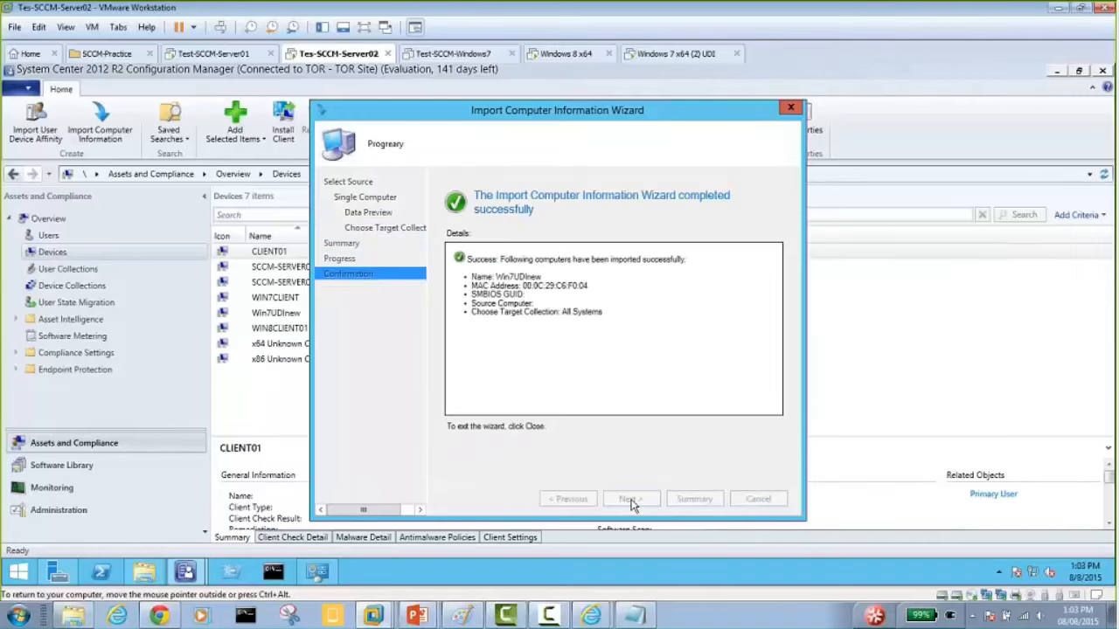
{"action": "left_click", "coordinate": [752, 499]}
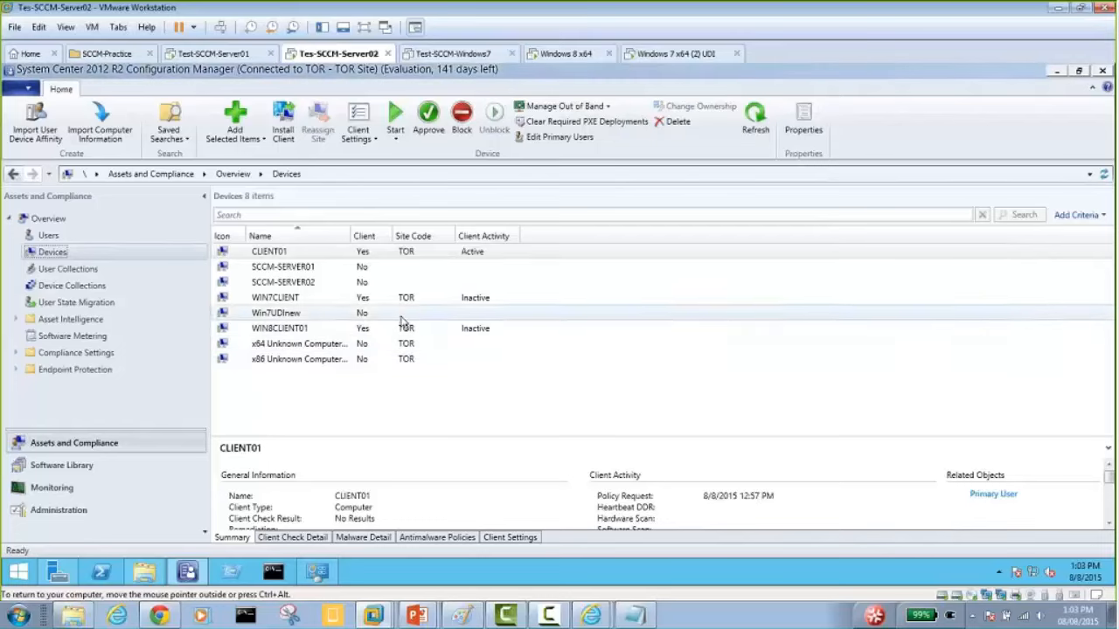
{"action": "left_click", "coordinate": [75, 285]}
Create device collection 'New Win 7 UDI' limited to All Systems, without membership rules
{"action": "right_click", "coordinate": [77, 288]}
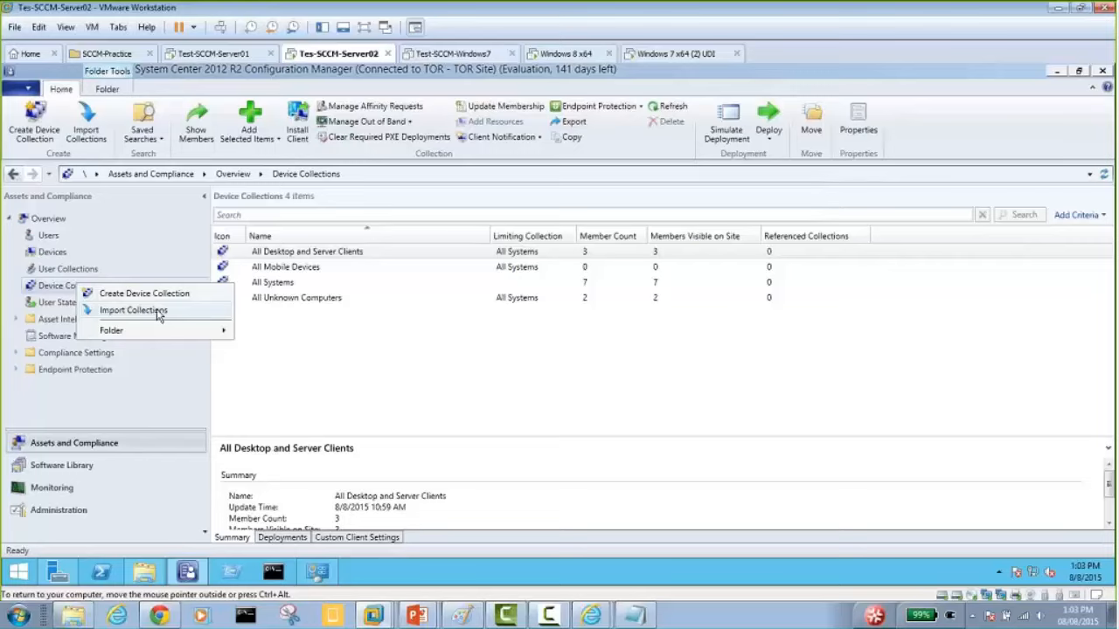
{"action": "left_click", "coordinate": [145, 293]}
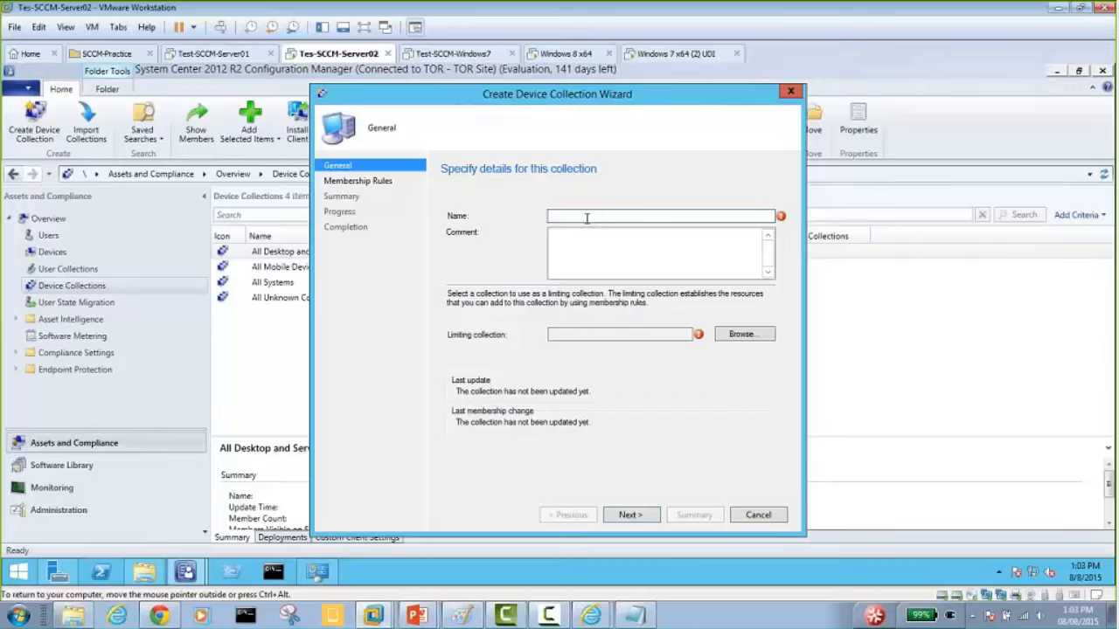
{"action": "type", "text": "New Win 7 UDI"}
{"action": "left_click", "coordinate": [741, 334]}
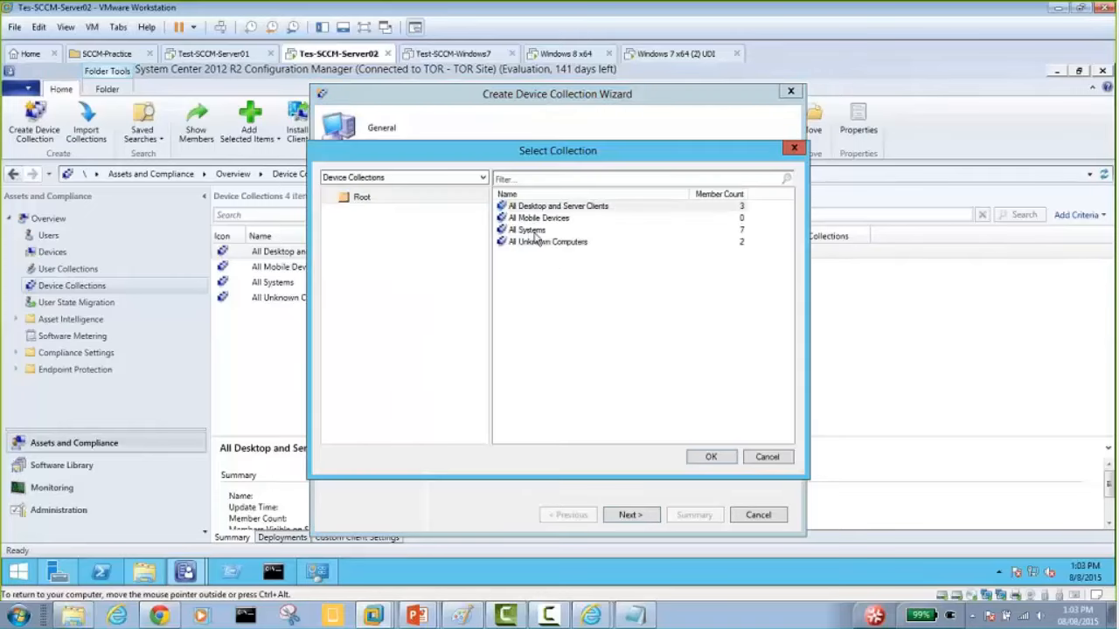
{"action": "left_click", "coordinate": [535, 236]}
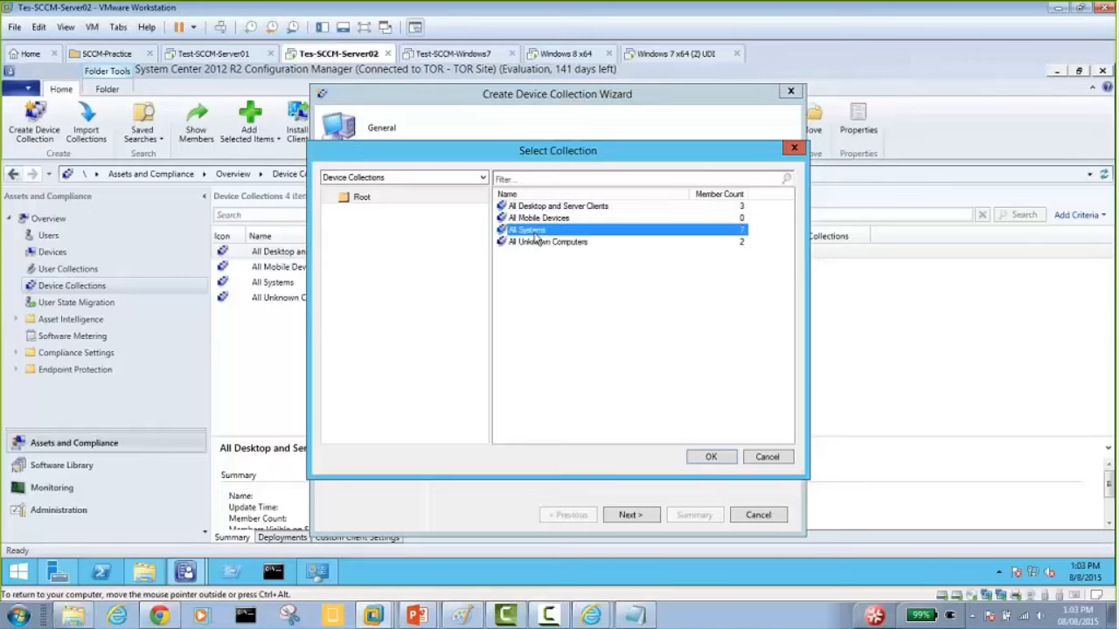
{"action": "left_click", "coordinate": [711, 461]}
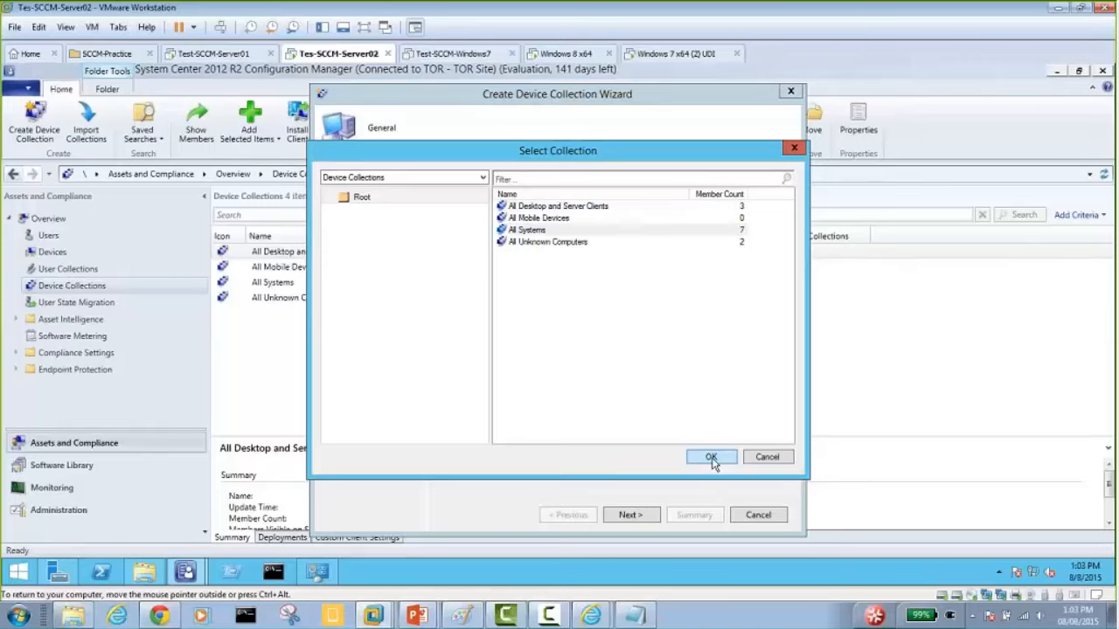
{"action": "left_click", "coordinate": [640, 517]}
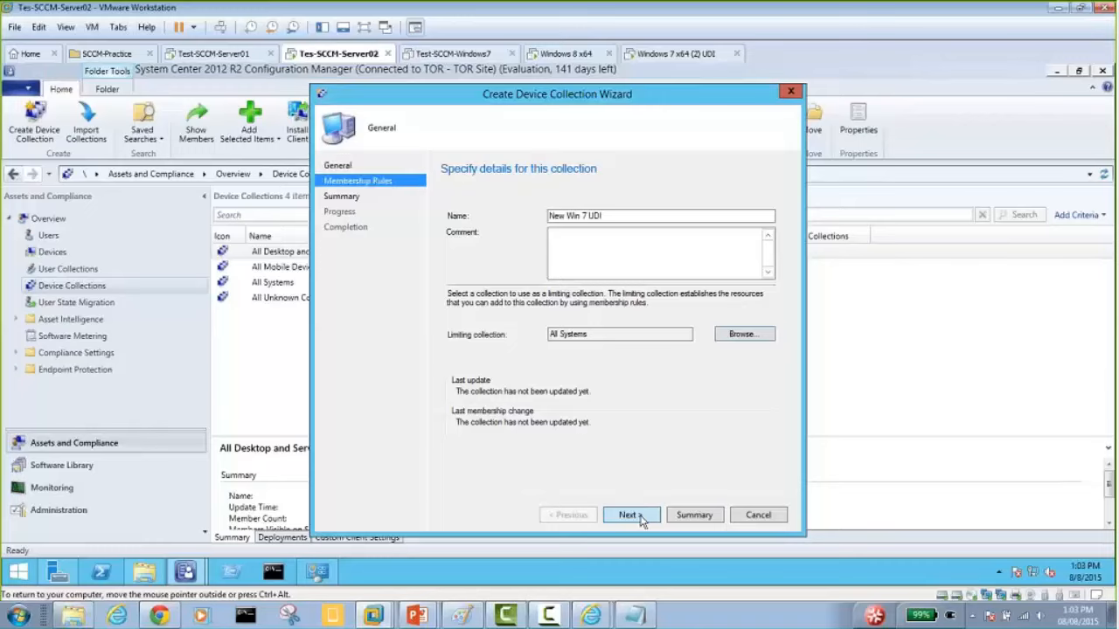
{"action": "left_click", "coordinate": [643, 519]}
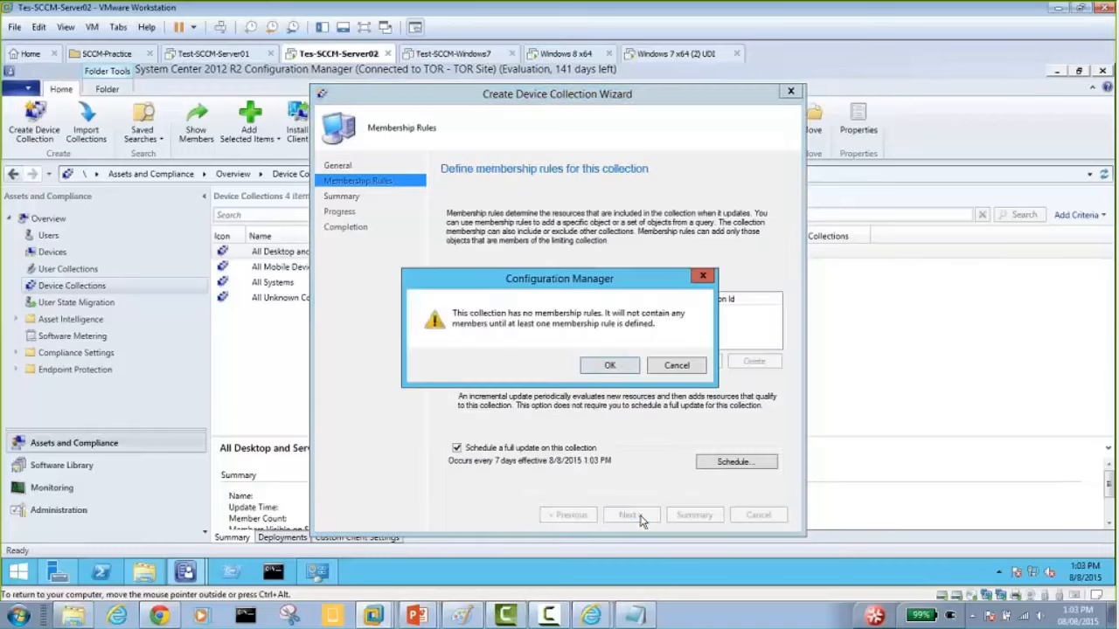
{"action": "left_click", "coordinate": [609, 367]}
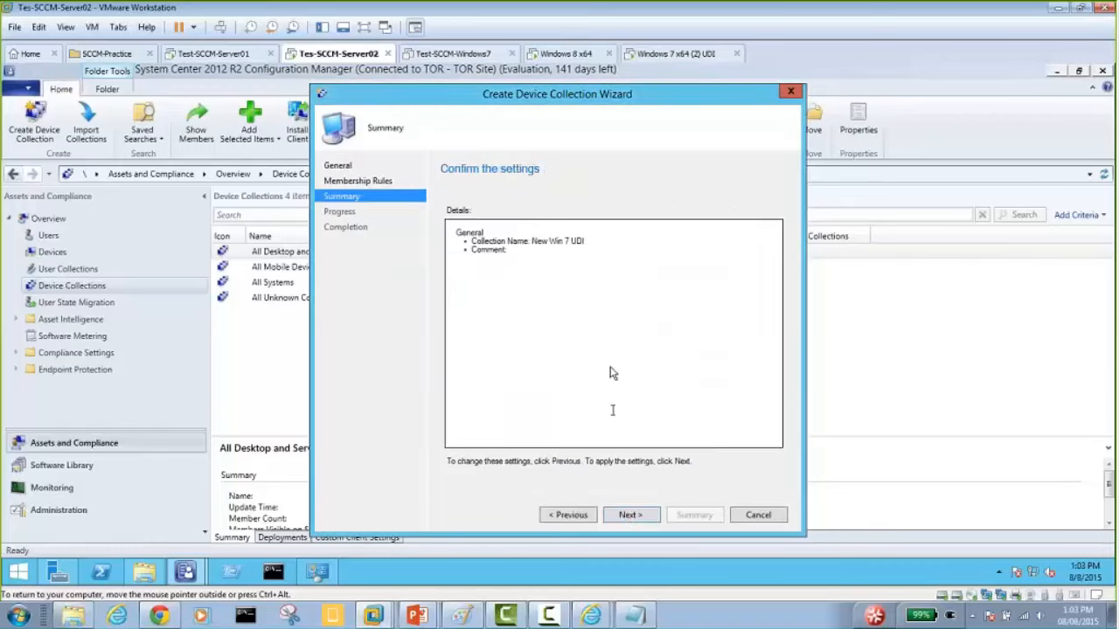
{"action": "left_click", "coordinate": [628, 515]}
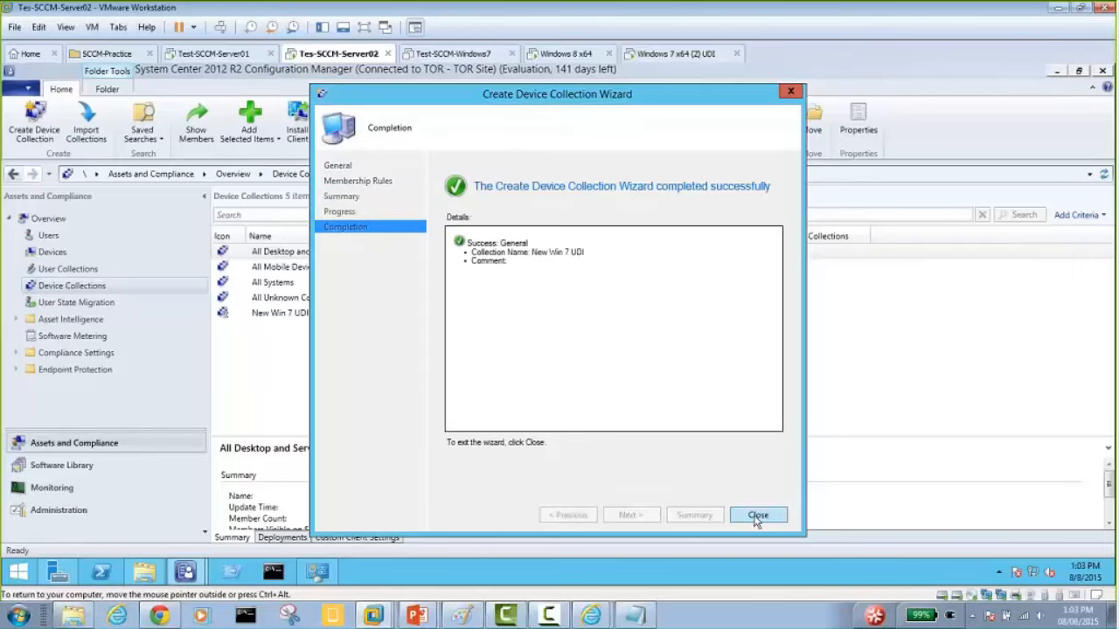
{"action": "left_click", "coordinate": [756, 516]}
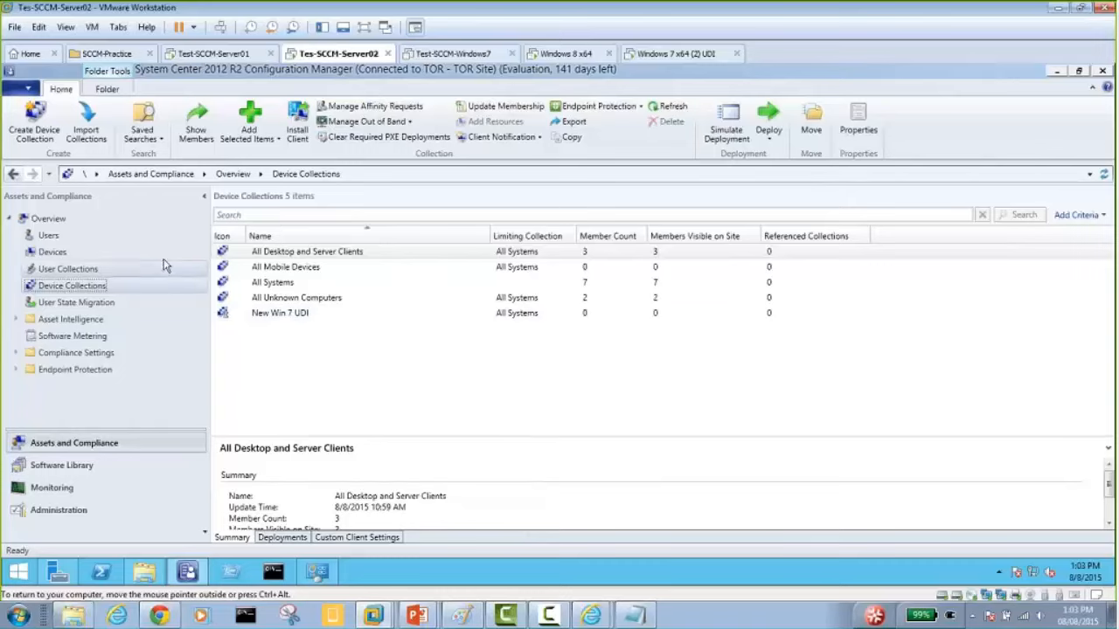
{"action": "left_click", "coordinate": [83, 253]}
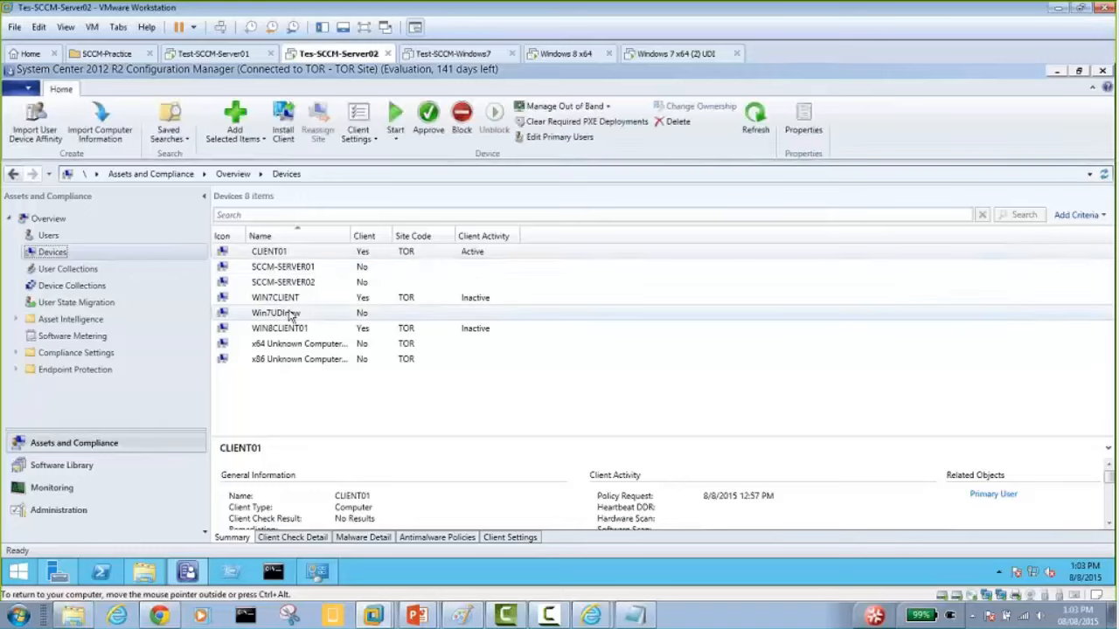
{"action": "left_click", "coordinate": [290, 314]}
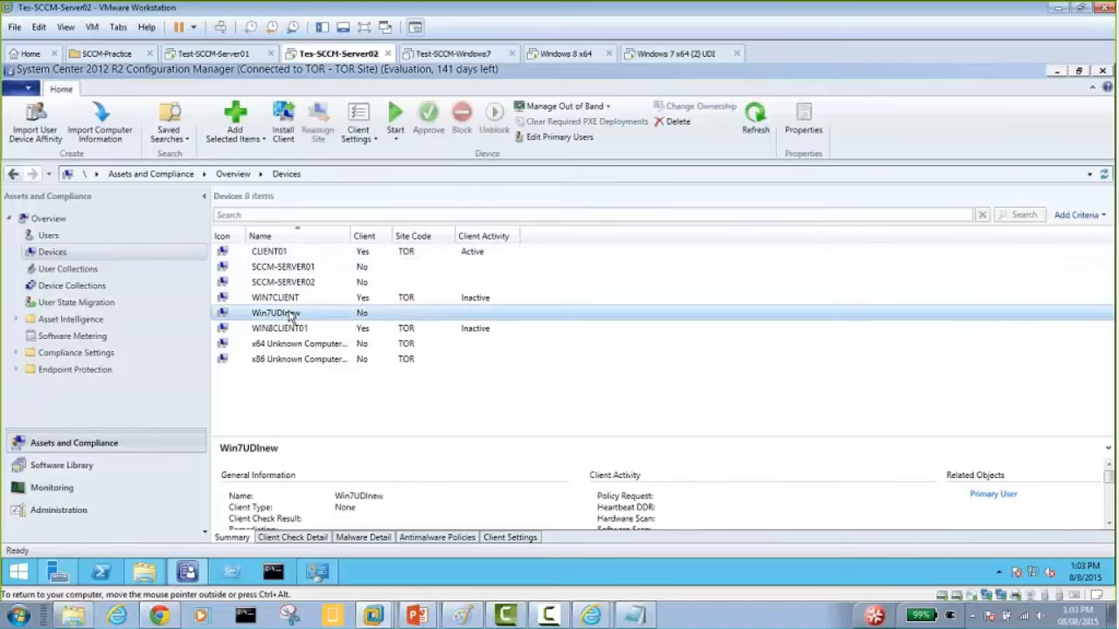
{"action": "right_click", "coordinate": [291, 316]}
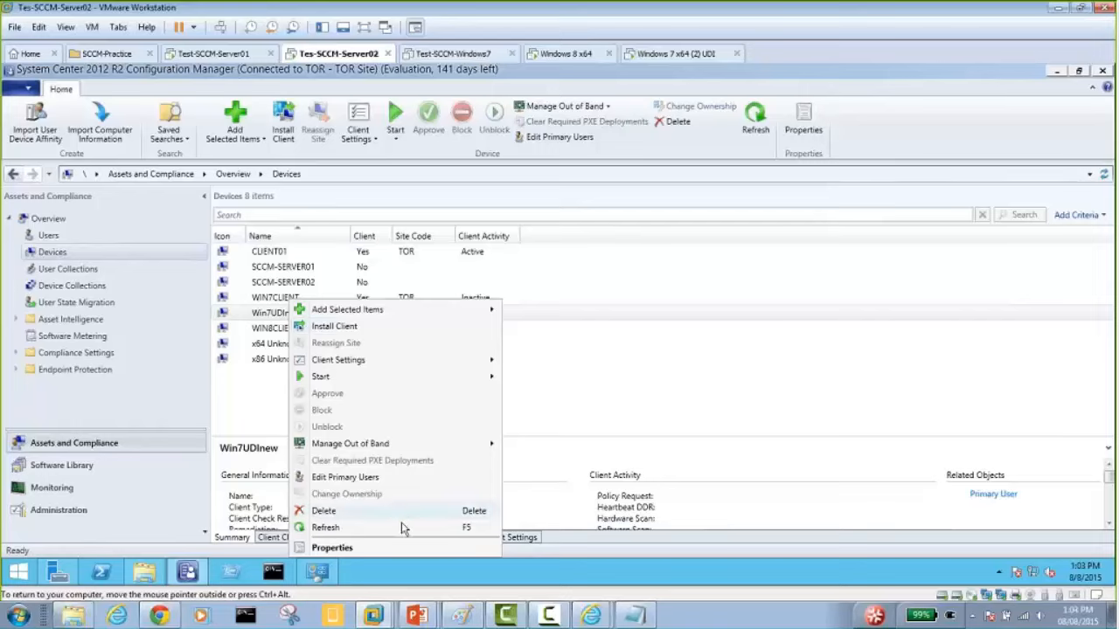
{"action": "left_click", "coordinate": [398, 551]}
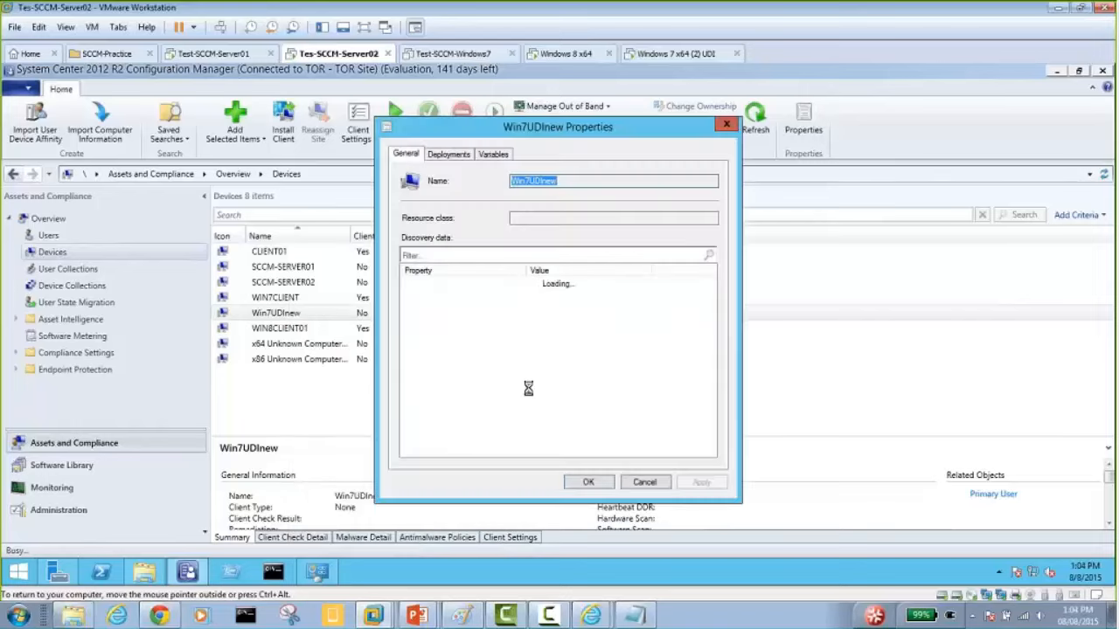
{"action": "left_click", "coordinate": [448, 155]}
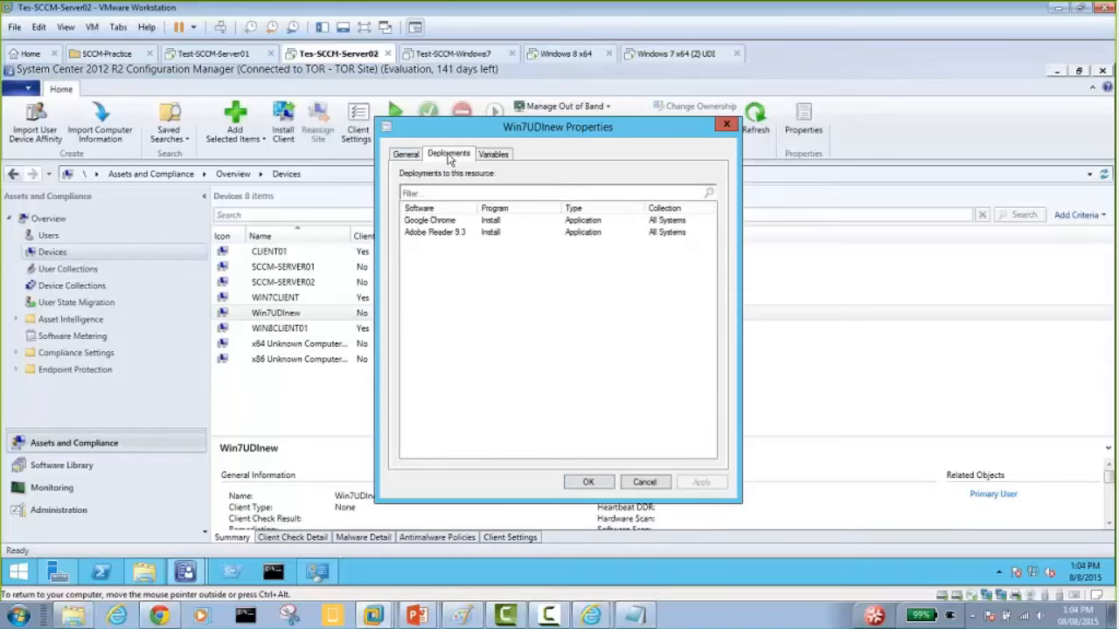
{"action": "left_click", "coordinate": [497, 160]}
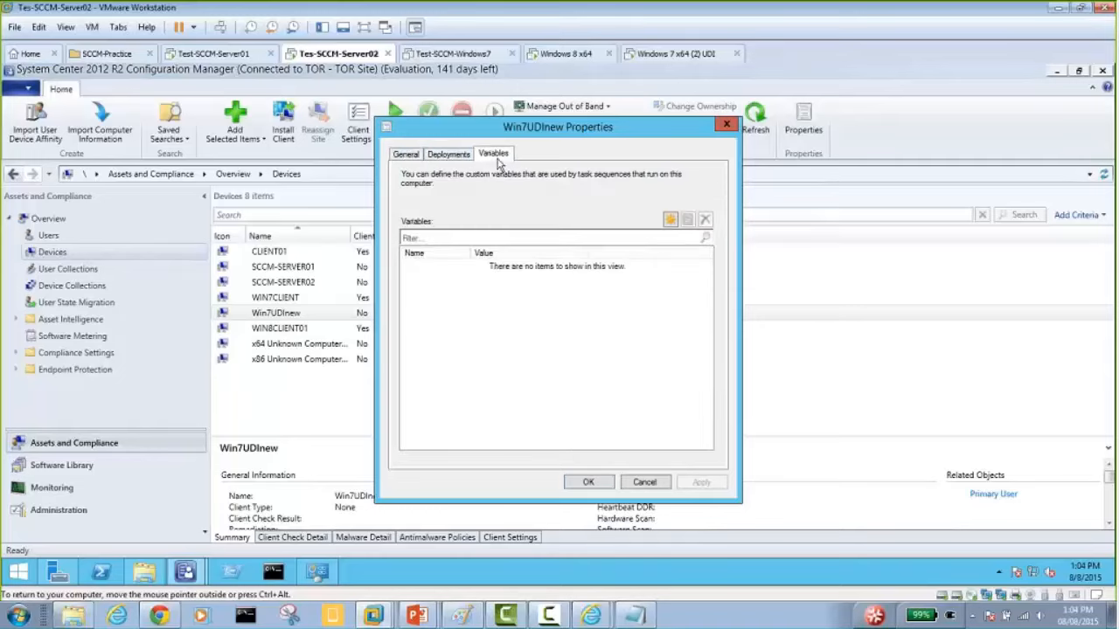
{"action": "left_click", "coordinate": [406, 154]}
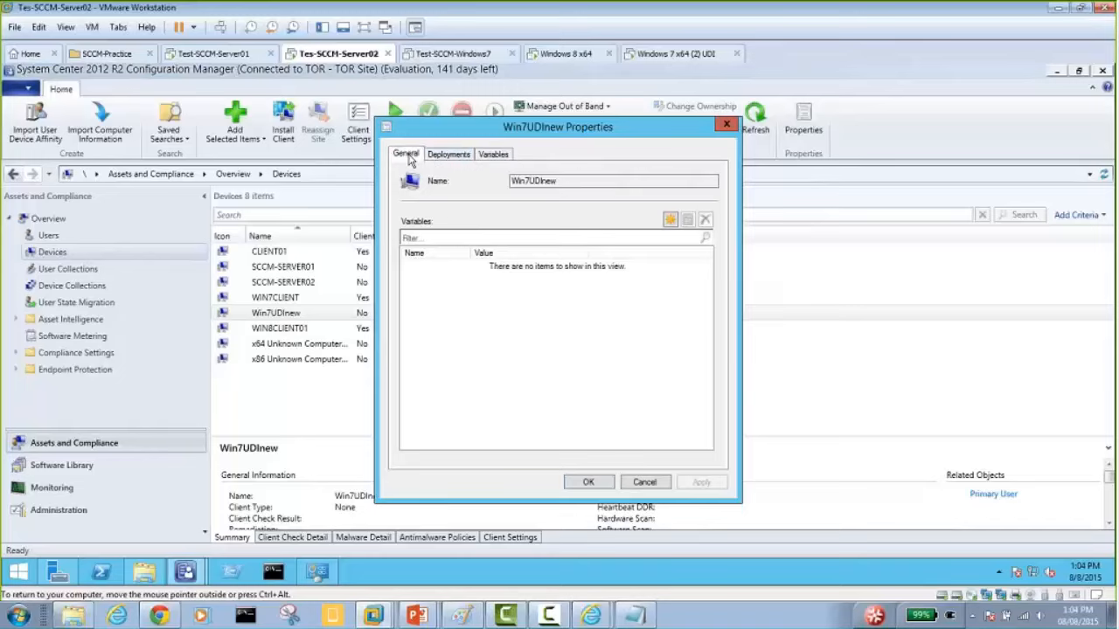
{"action": "left_click", "coordinate": [589, 483]}
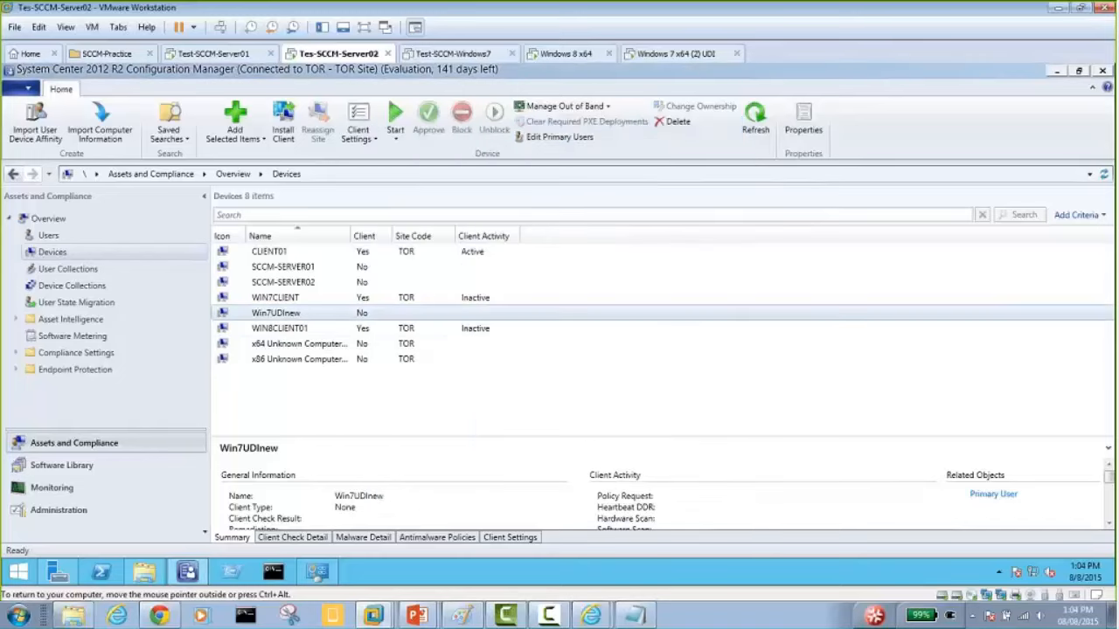
{"action": "left_click", "coordinate": [73, 287]}
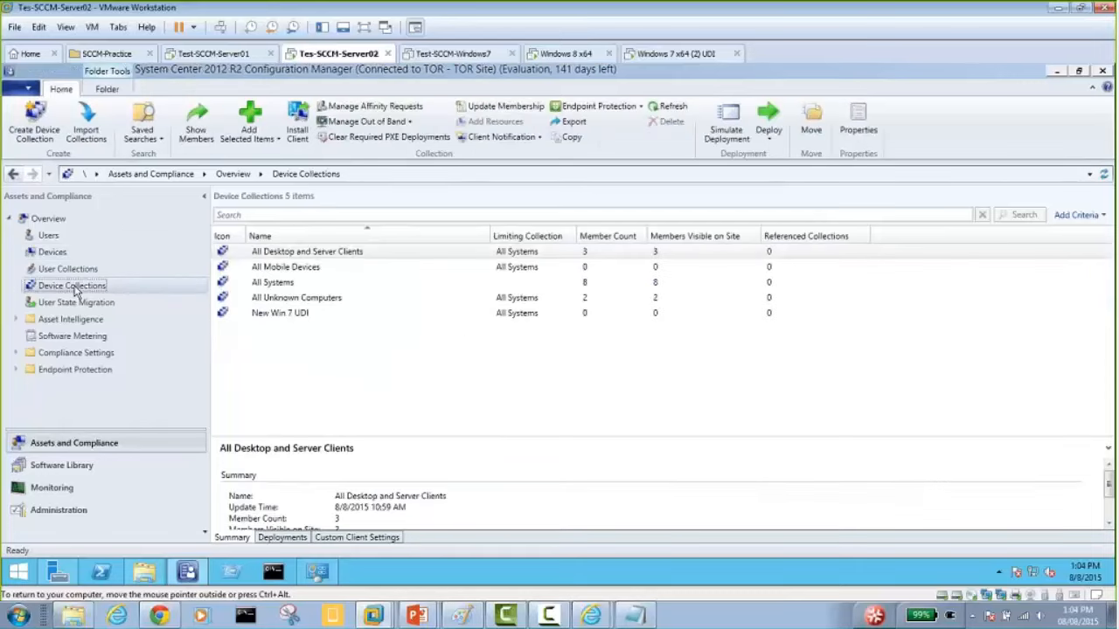
{"action": "right_click", "coordinate": [75, 292]}
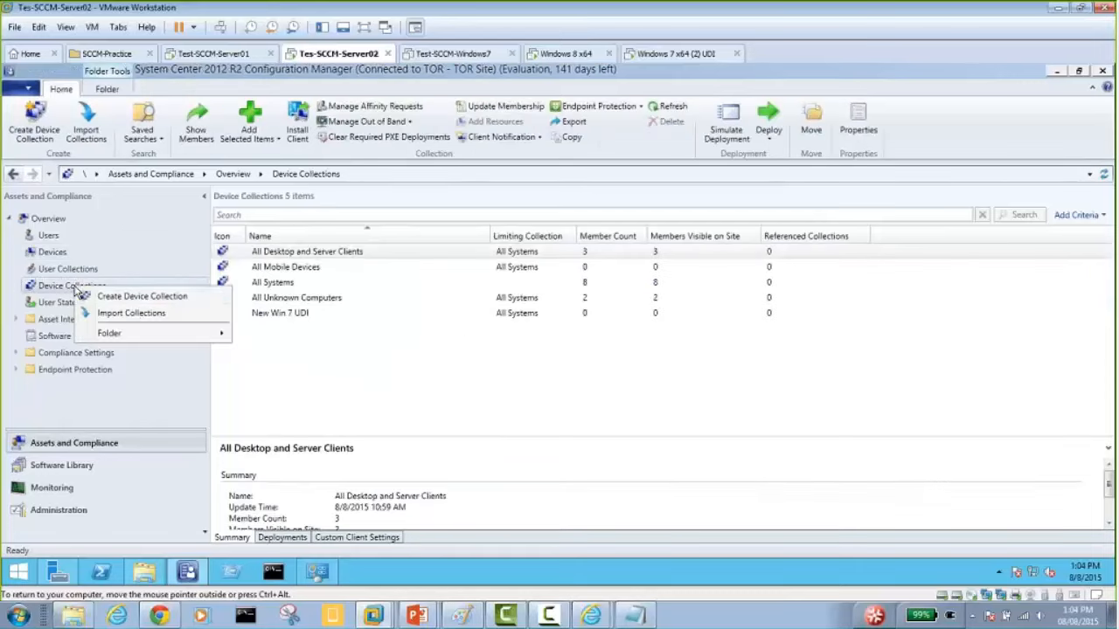
{"action": "left_click", "coordinate": [281, 319]}
{"action": "right_click", "coordinate": [282, 320]}
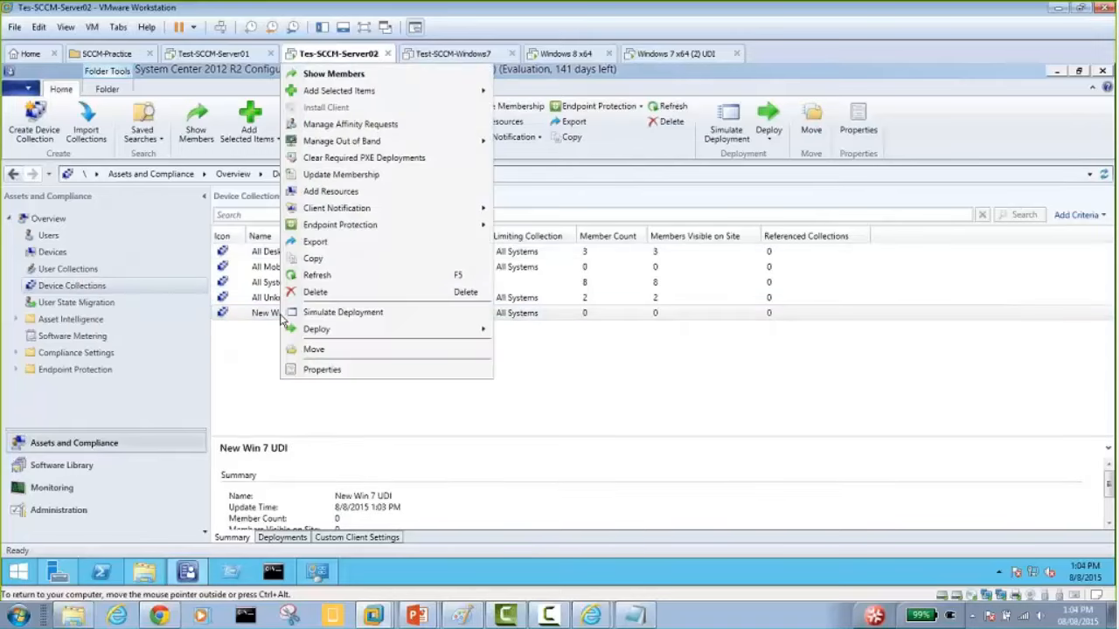
{"action": "mouse_move", "coordinate": [355, 94]}
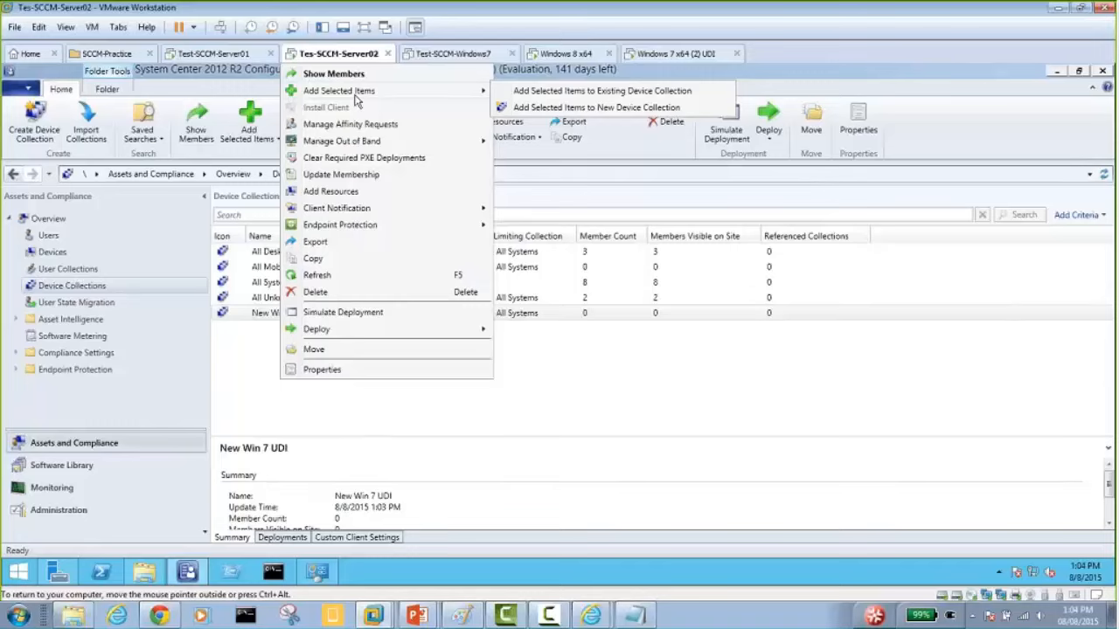
{"action": "left_click", "coordinate": [549, 90]}
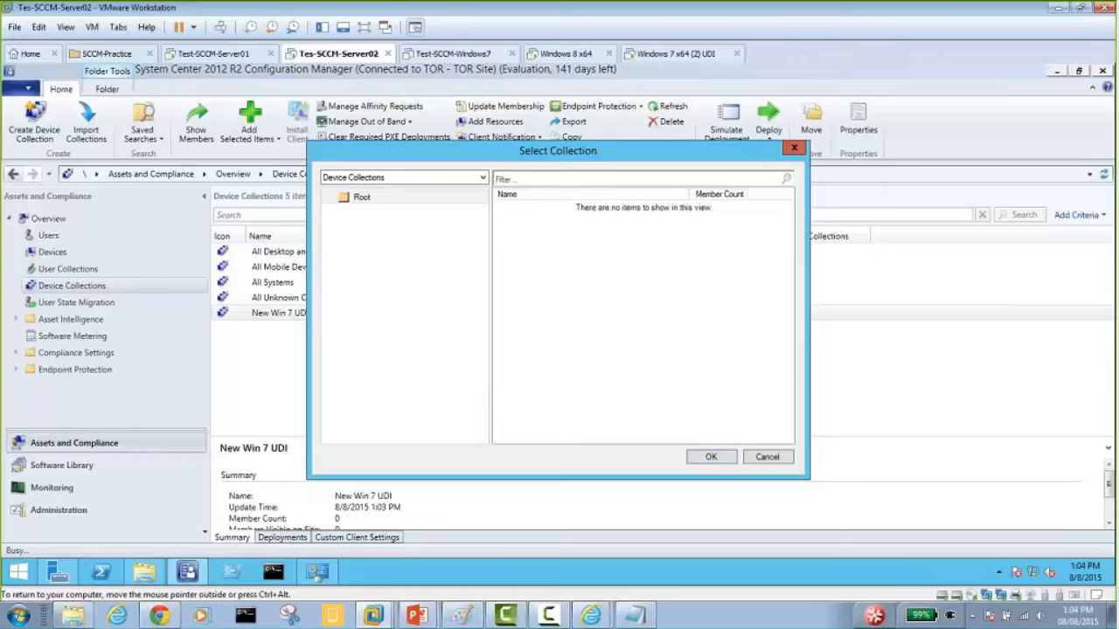
{"action": "left_click", "coordinate": [481, 178]}
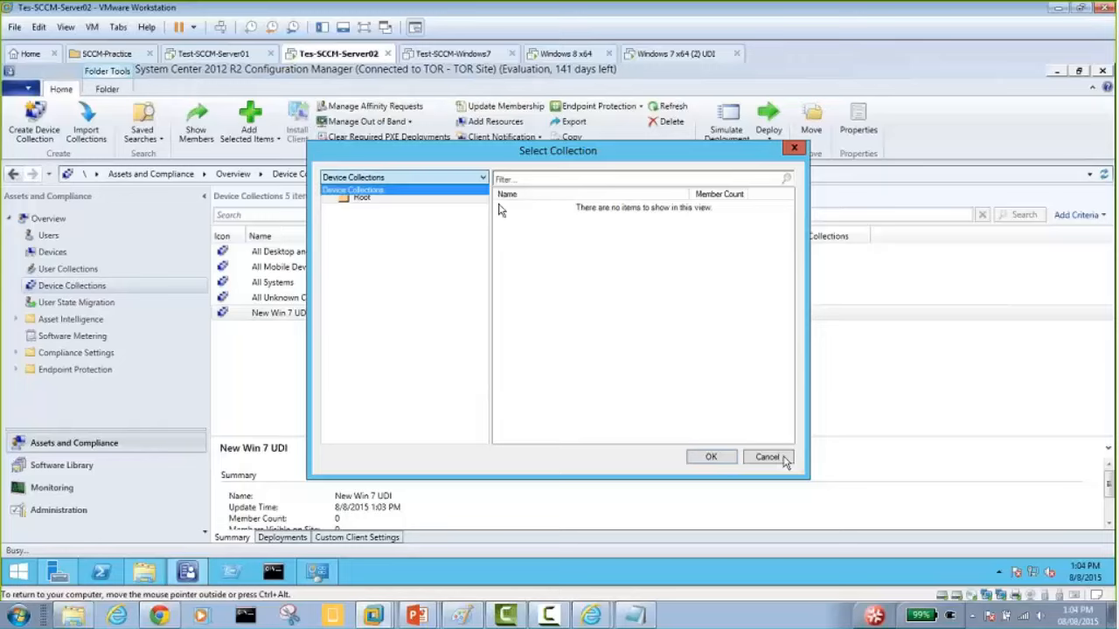
{"action": "left_click", "coordinate": [773, 463]}
{"action": "left_click", "coordinate": [769, 460]}
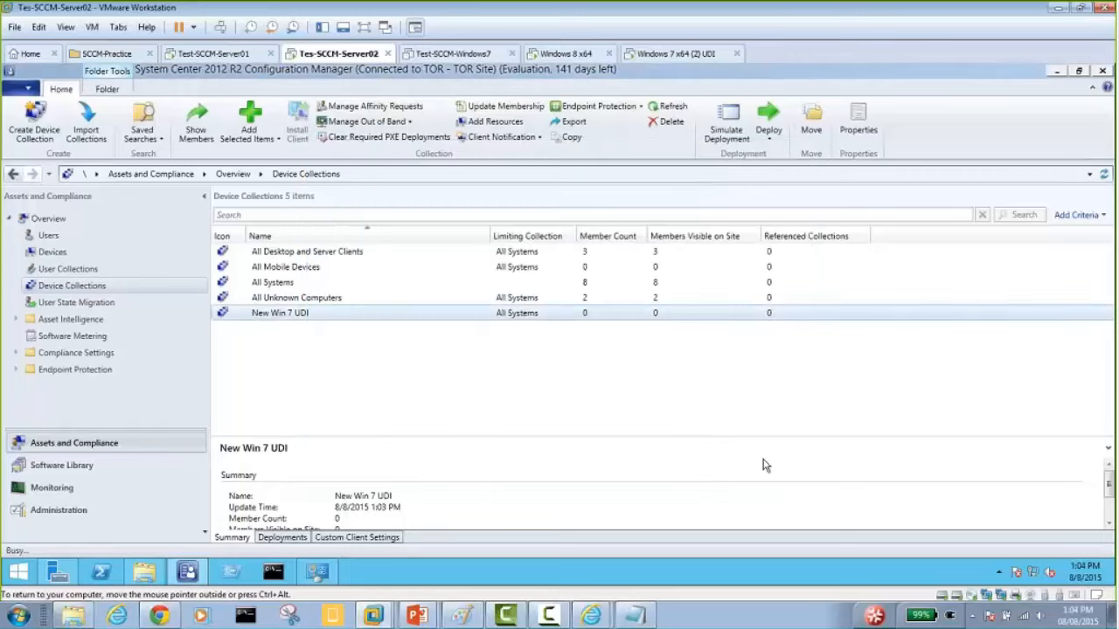
{"action": "left_click", "coordinate": [52, 251]}
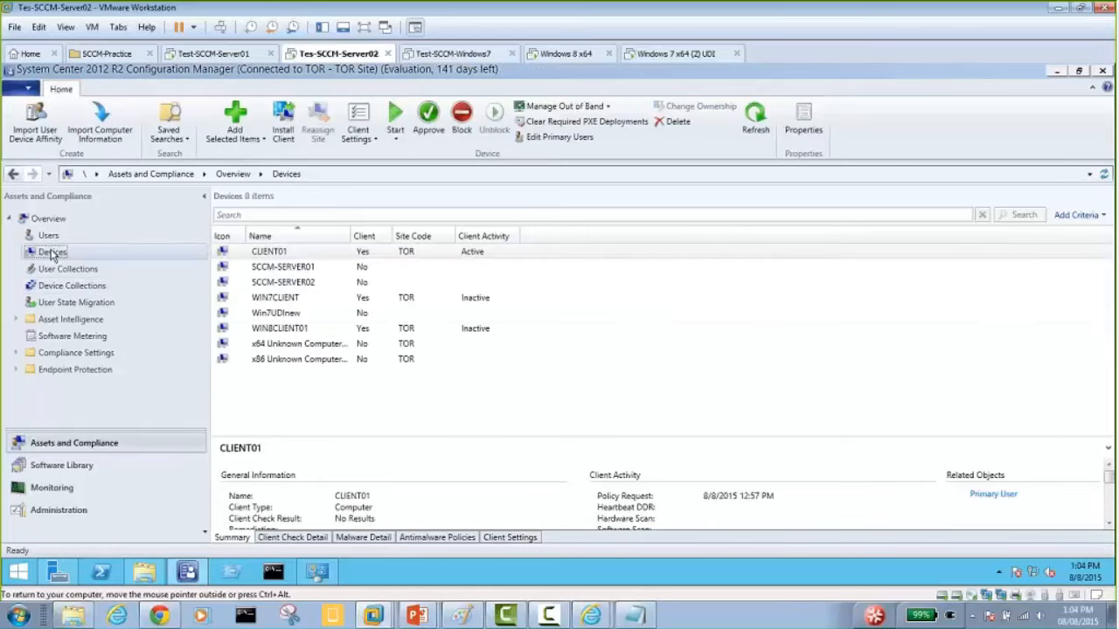
Start a single-computer import under Devices and begin entering the computer name
{"action": "right_click", "coordinate": [51, 254]}
{"action": "left_click", "coordinate": [121, 275]}
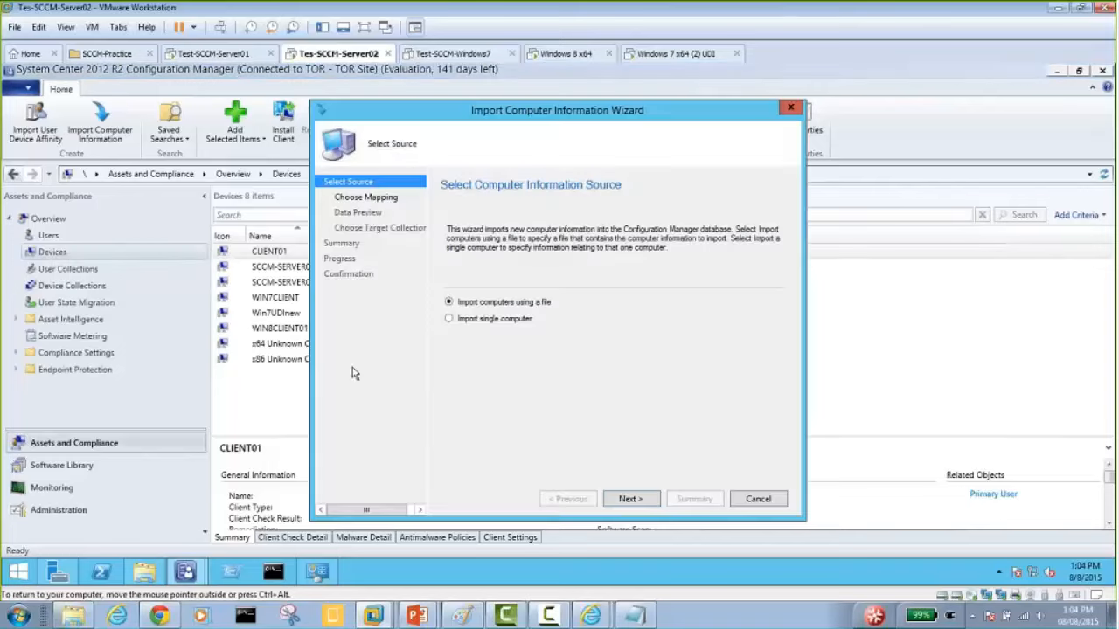
{"action": "left_click", "coordinate": [513, 325]}
{"action": "left_click", "coordinate": [629, 499]}
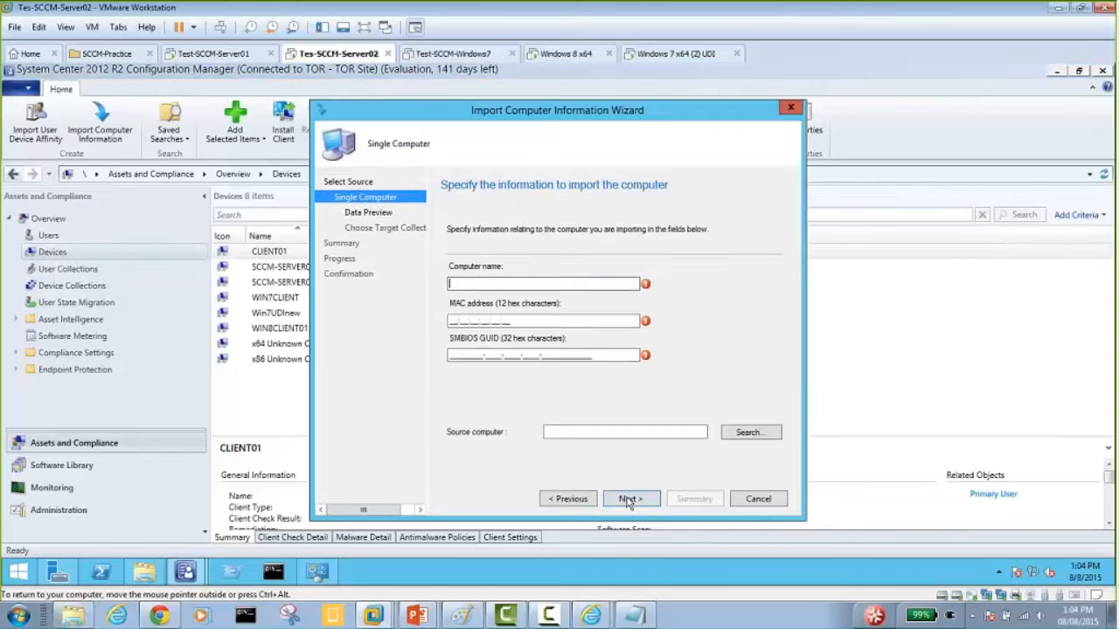
{"action": "left_click", "coordinate": [458, 284]}
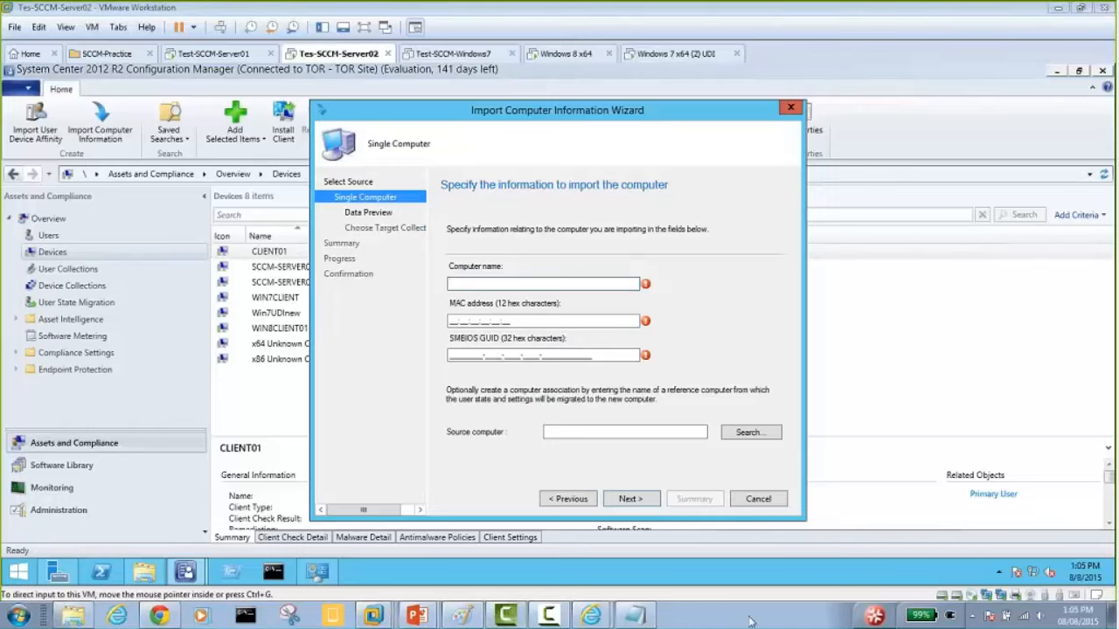
Open the Run prompt, minimize the VMware window and show the host desktop
{"action": "key", "text": "super+r"}
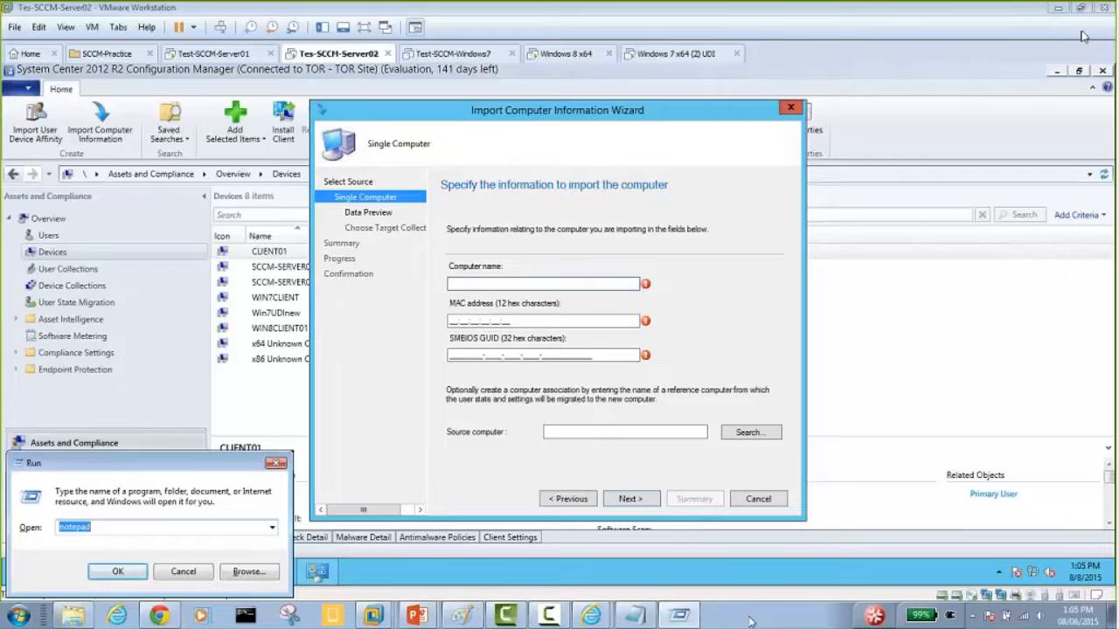
{"action": "left_click", "coordinate": [1058, 9]}
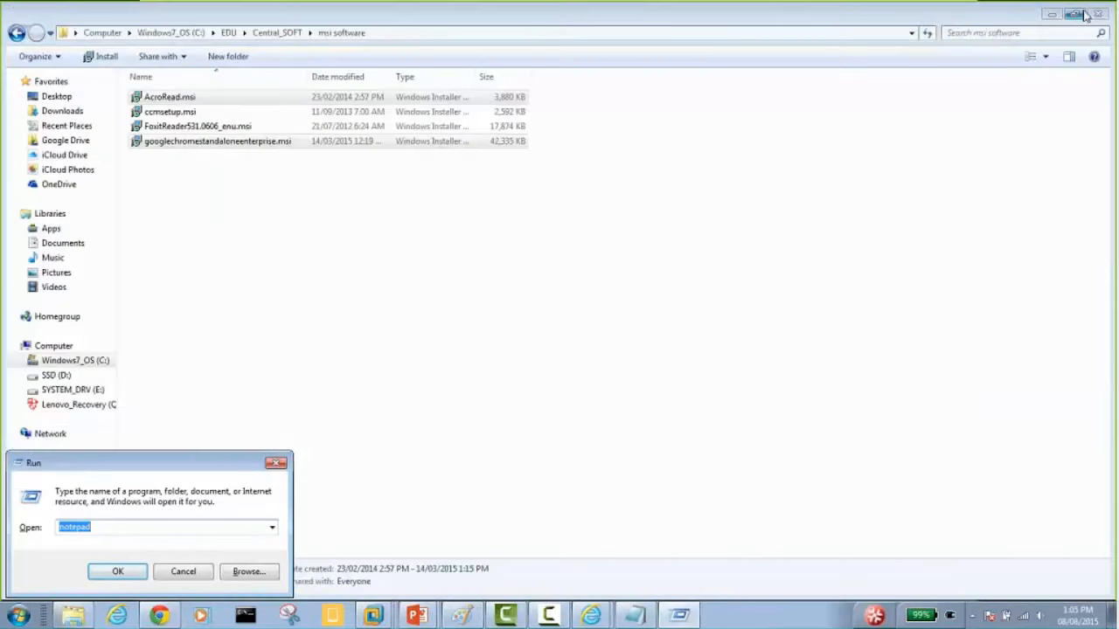
{"action": "key", "text": "super+d"}
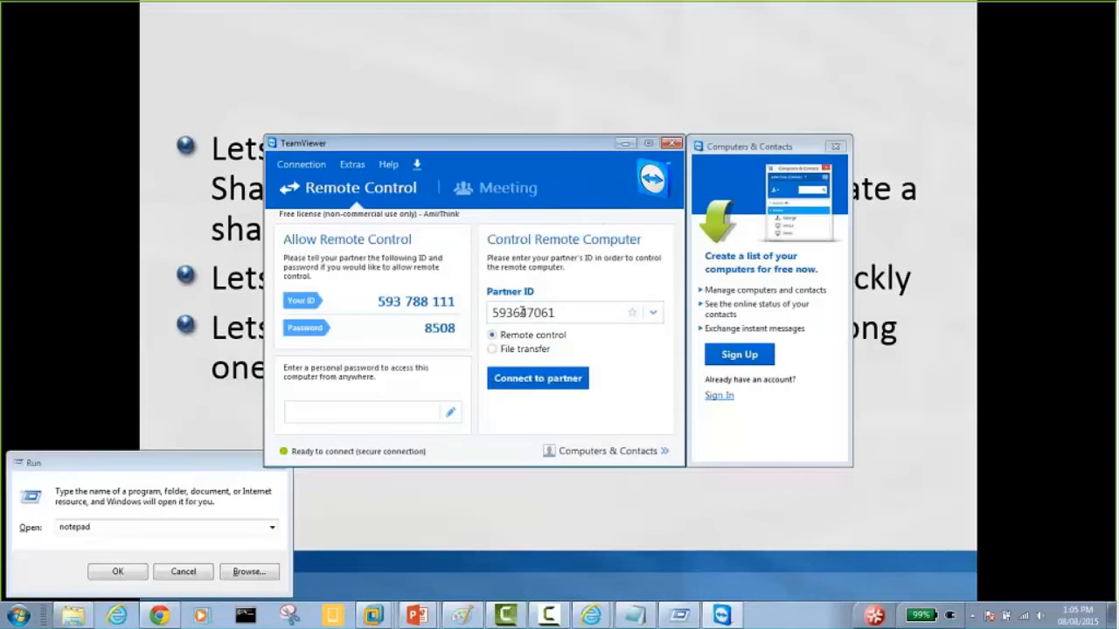
Dismiss the Run prompt and select the existing partner ID in TeamViewer's Remote Control window
{"action": "left_click", "coordinate": [183, 572]}
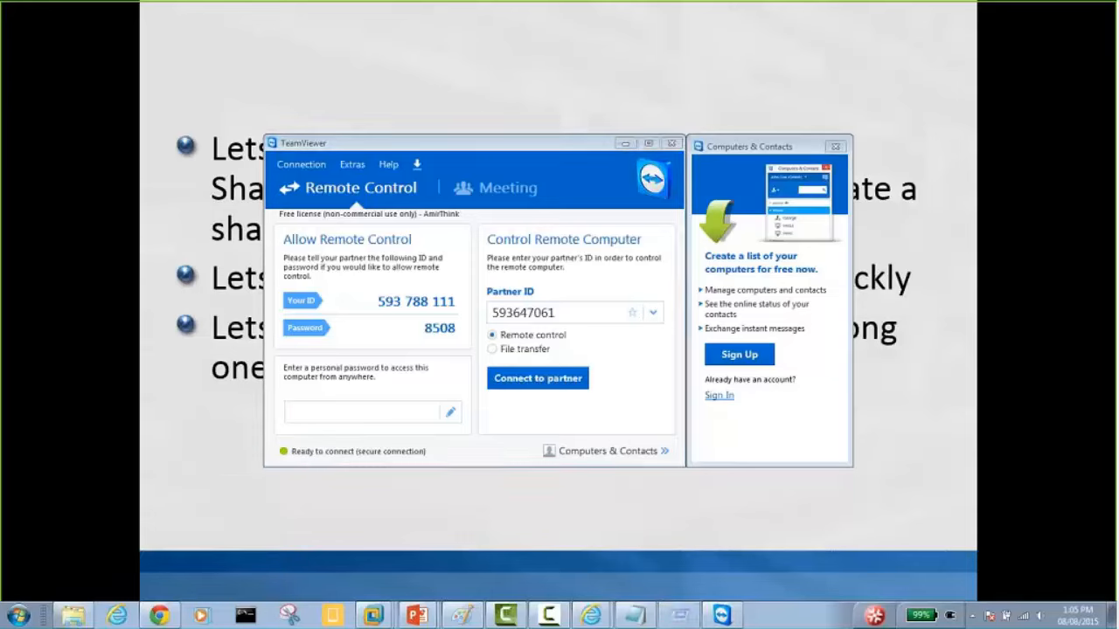
{"action": "left_click", "coordinate": [566, 313]}
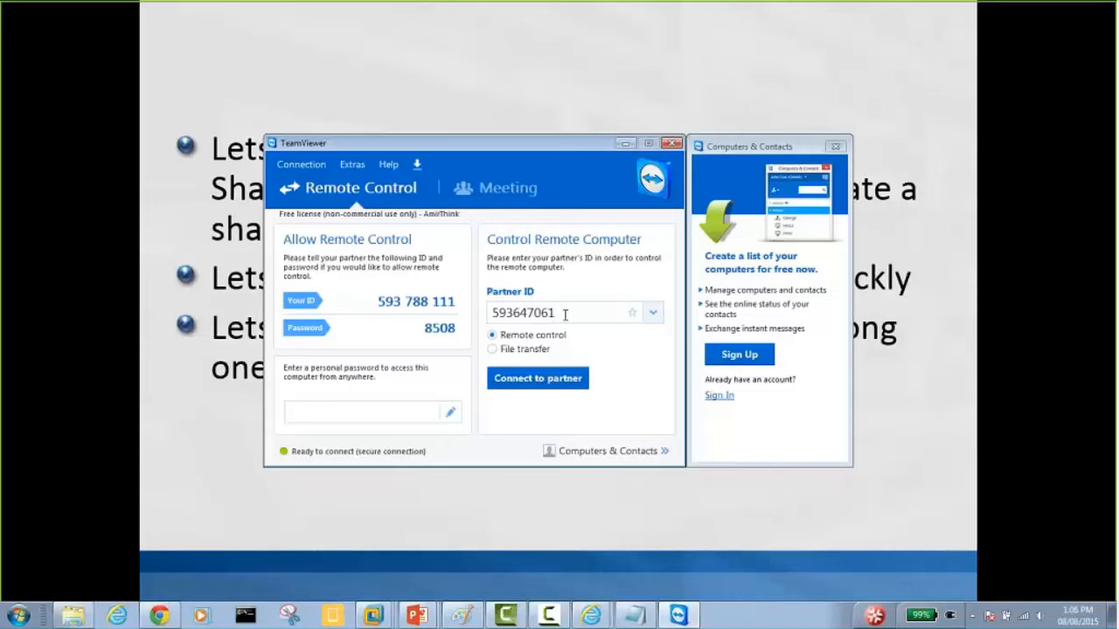
{"action": "double_click", "coordinate": [565, 315]}
{"action": "left_click", "coordinate": [565, 315]}
{"action": "double_click", "coordinate": [564, 314]}
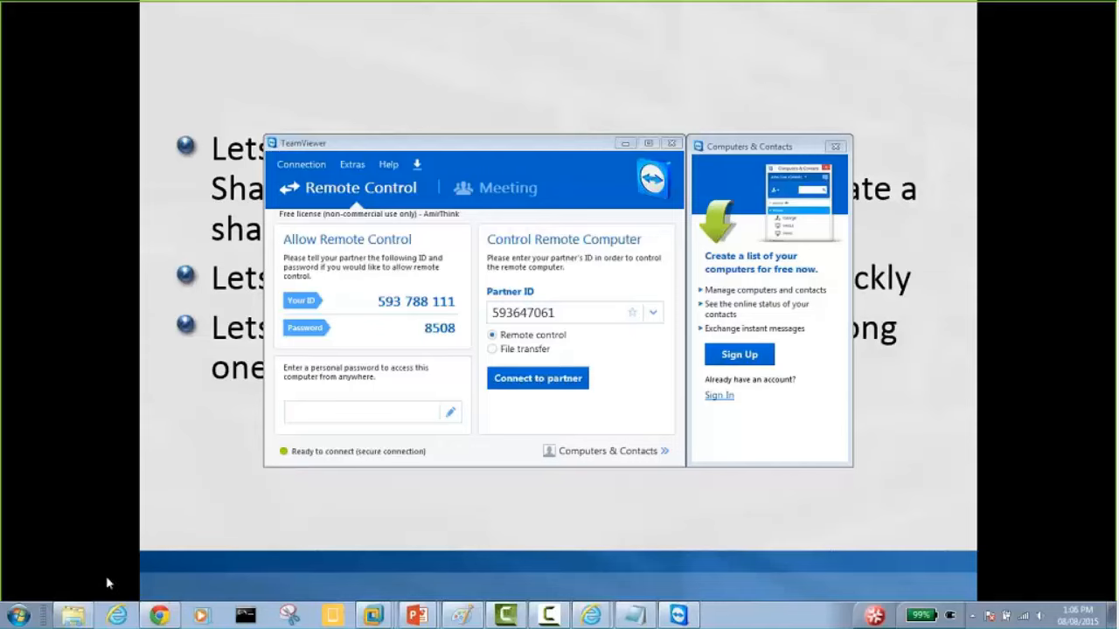
{"action": "left_click", "coordinate": [160, 617]}
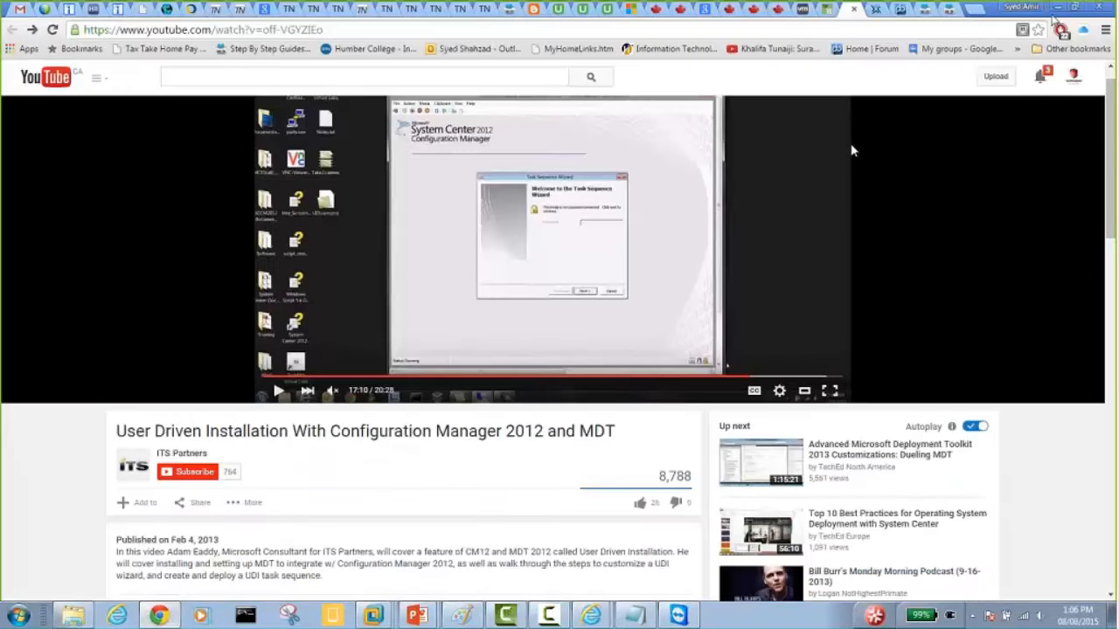
{"action": "left_click", "coordinate": [1056, 7]}
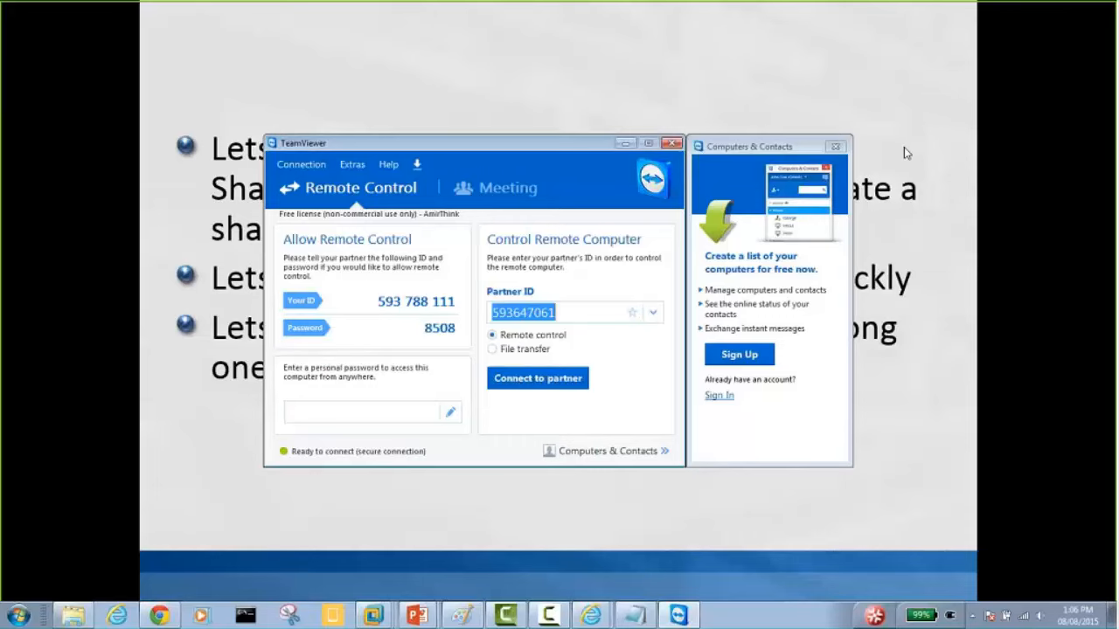
Replace the old partner ID with the new partner's ID and connect to that partner
{"action": "left_click", "coordinate": [1100, 206]}
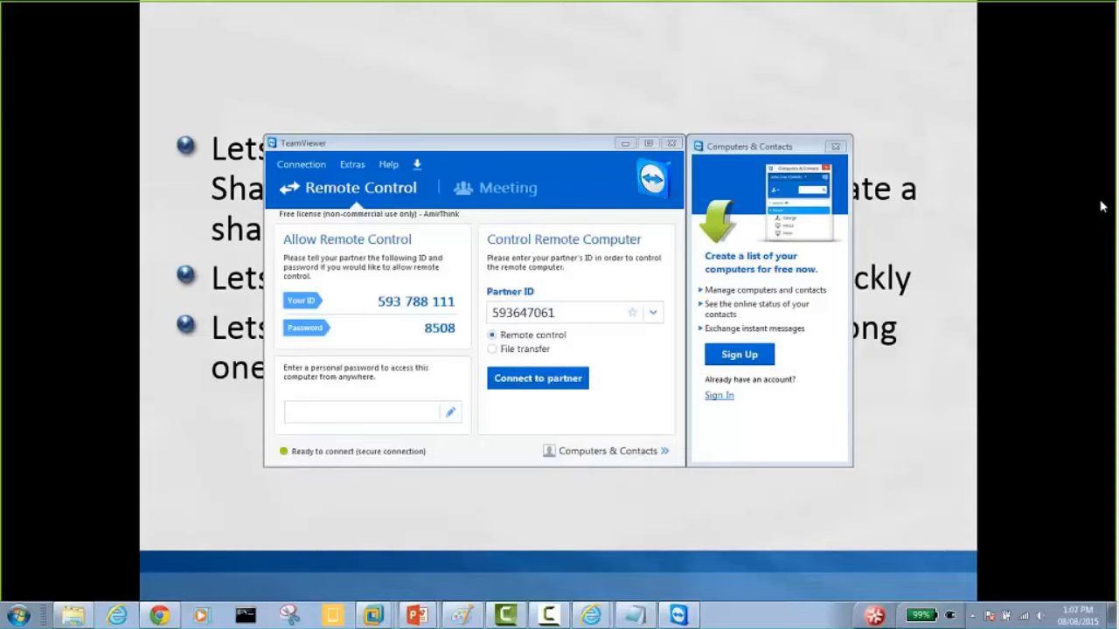
{"action": "double_click", "coordinate": [566, 312]}
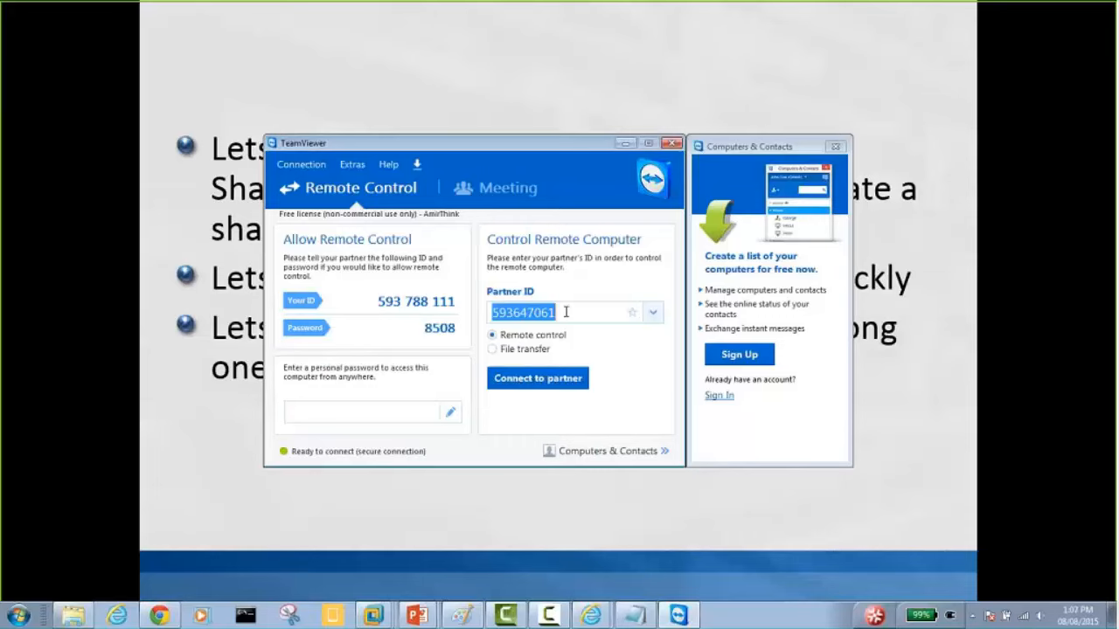
{"action": "type", "text": "604"}
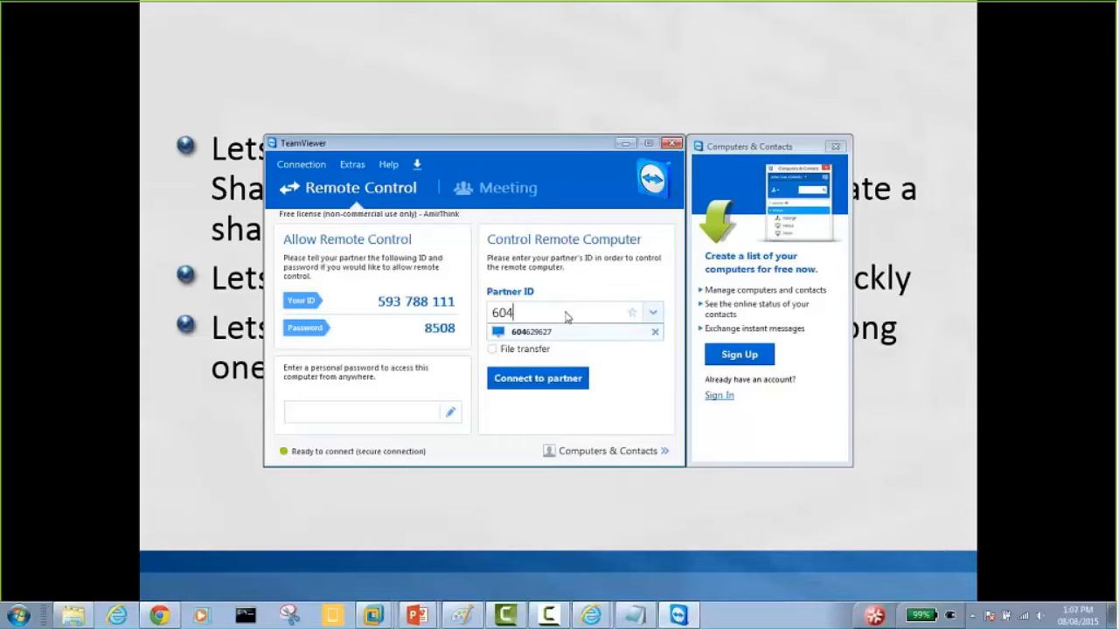
{"action": "type", "text": "629627"}
{"action": "left_click", "coordinate": [573, 311]}
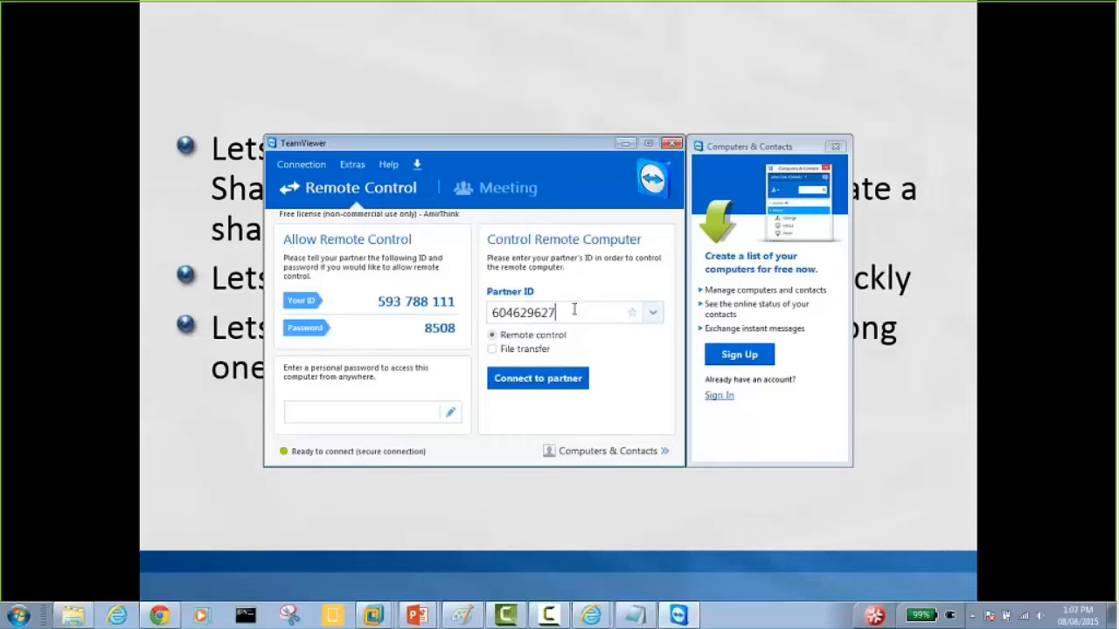
{"action": "left_click", "coordinate": [551, 383]}
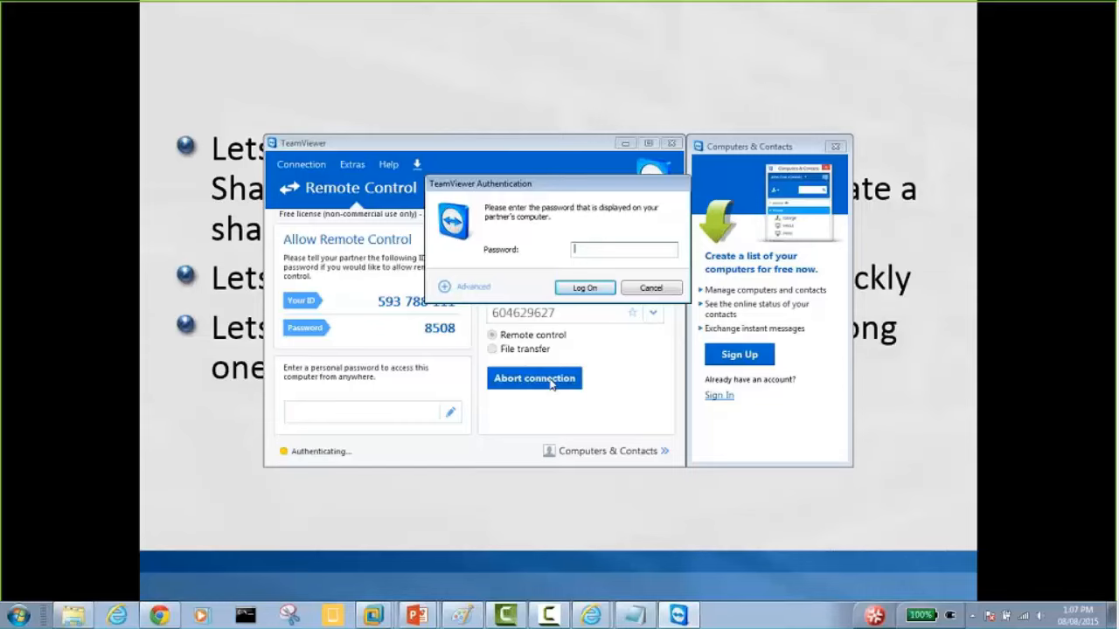
Enter the partner's password in the Authentication dialog to log on to the remote session
{"action": "key", "text": "Return"}
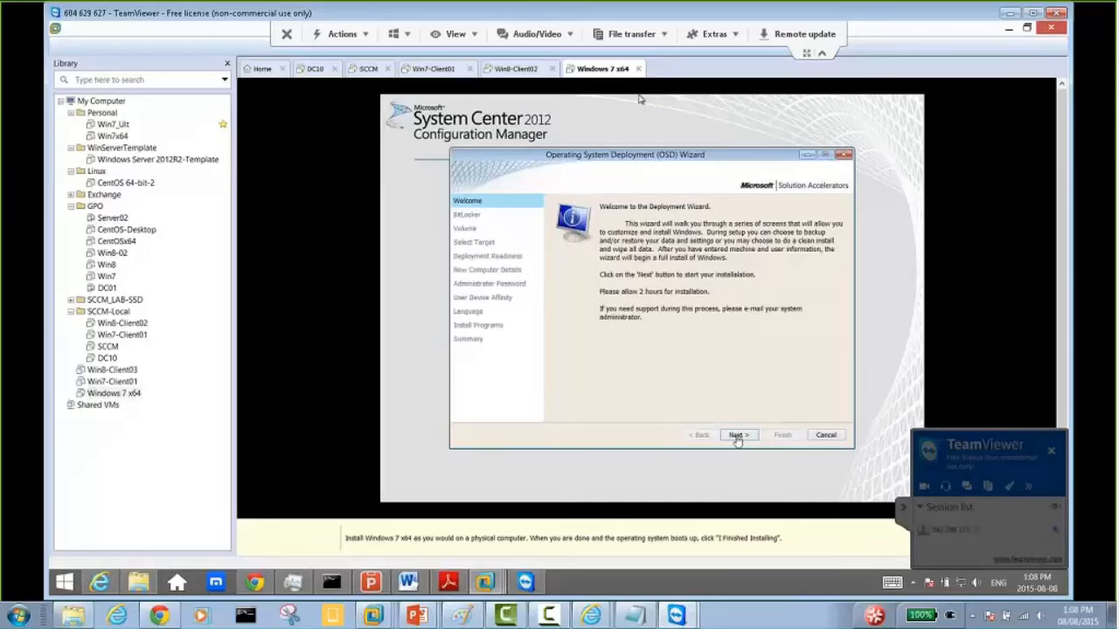
Open and close the remote Task Manager to return to the OSD Wizard welcome page
{"action": "key", "text": "ctrl+shift+Escape"}
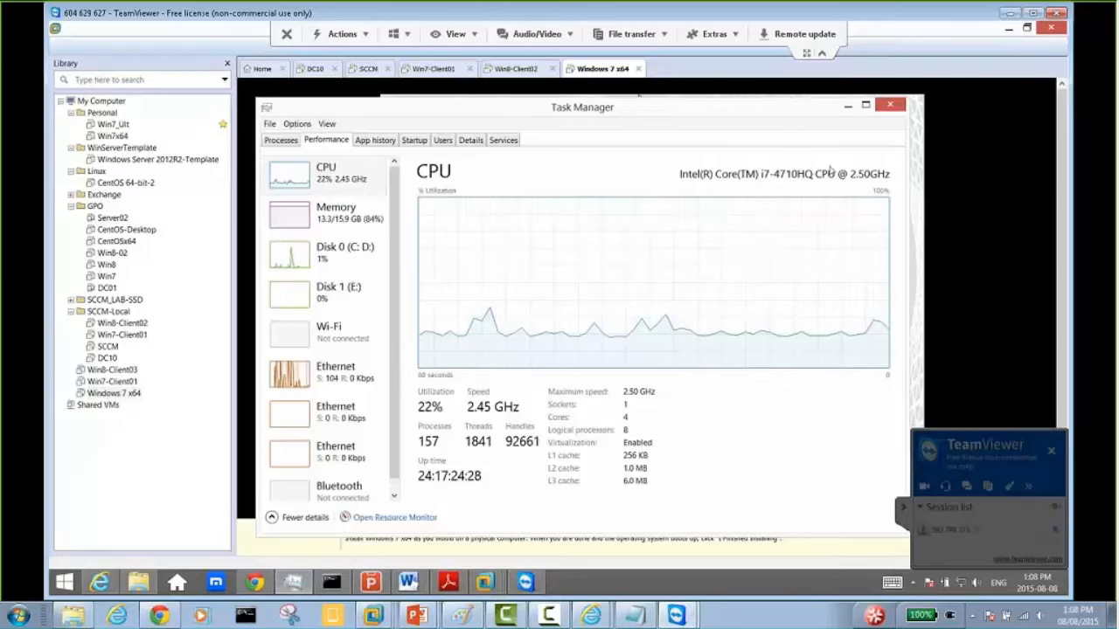
{"action": "left_click", "coordinate": [848, 105]}
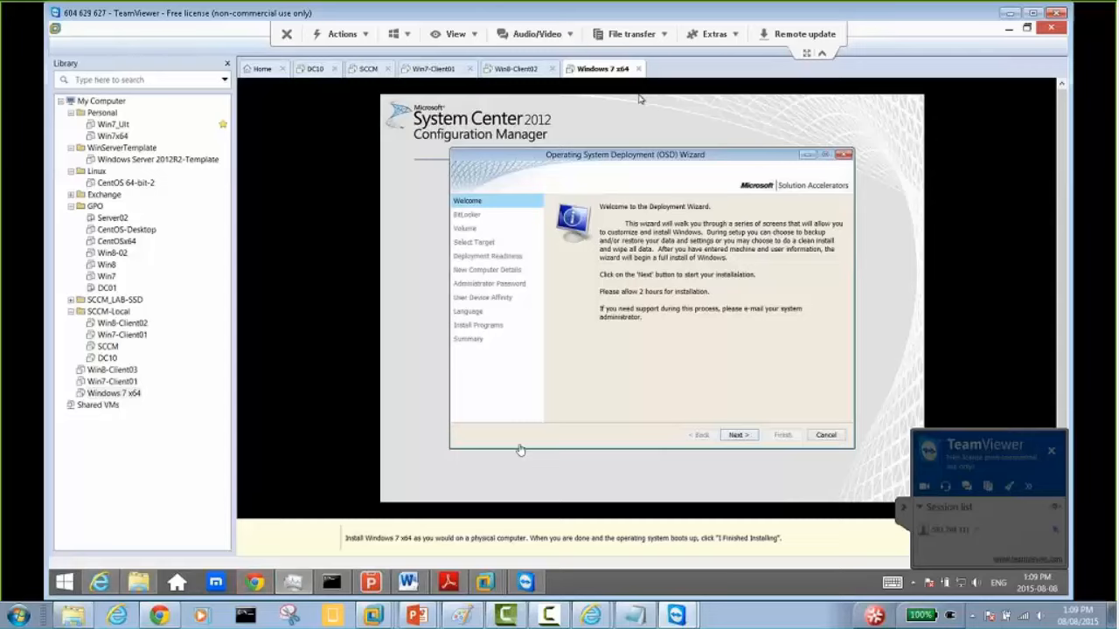
Inspect the VMware Workstation entry in the remote Task Manager's process list, then close it
{"action": "key", "text": "ctrl+shift+Escape"}
{"action": "key", "text": "ctrl+shift+Tab"}
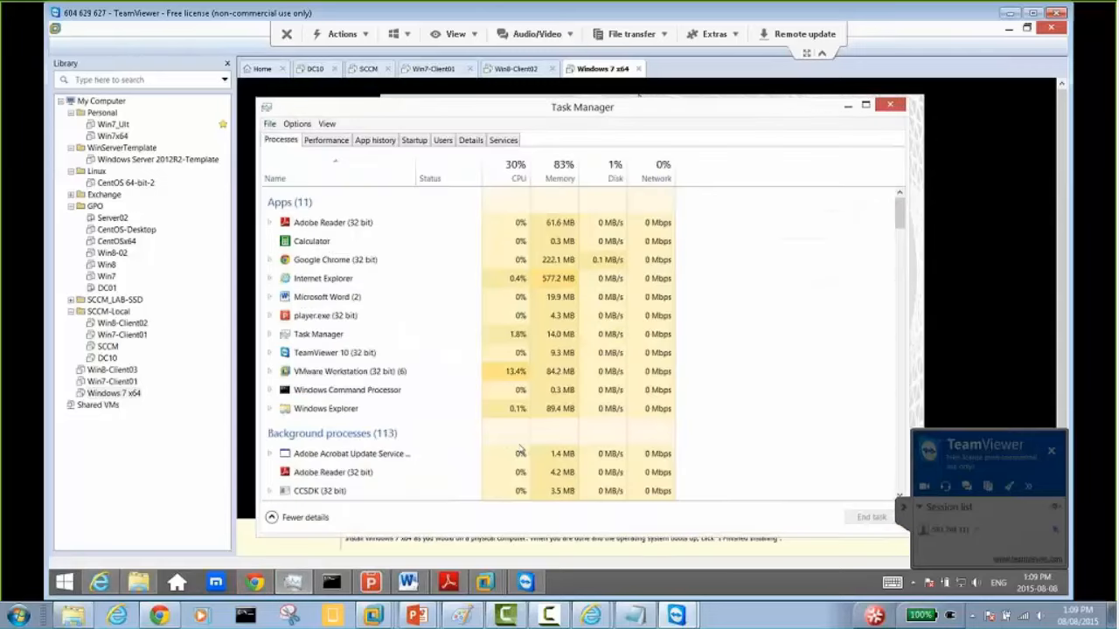
{"action": "key", "text": "Down"}
{"action": "key", "text": "Down"}
{"action": "key", "text": "Down"}
{"action": "key", "text": "Down"}
{"action": "key", "text": "Down"}
{"action": "key", "text": "Down"}
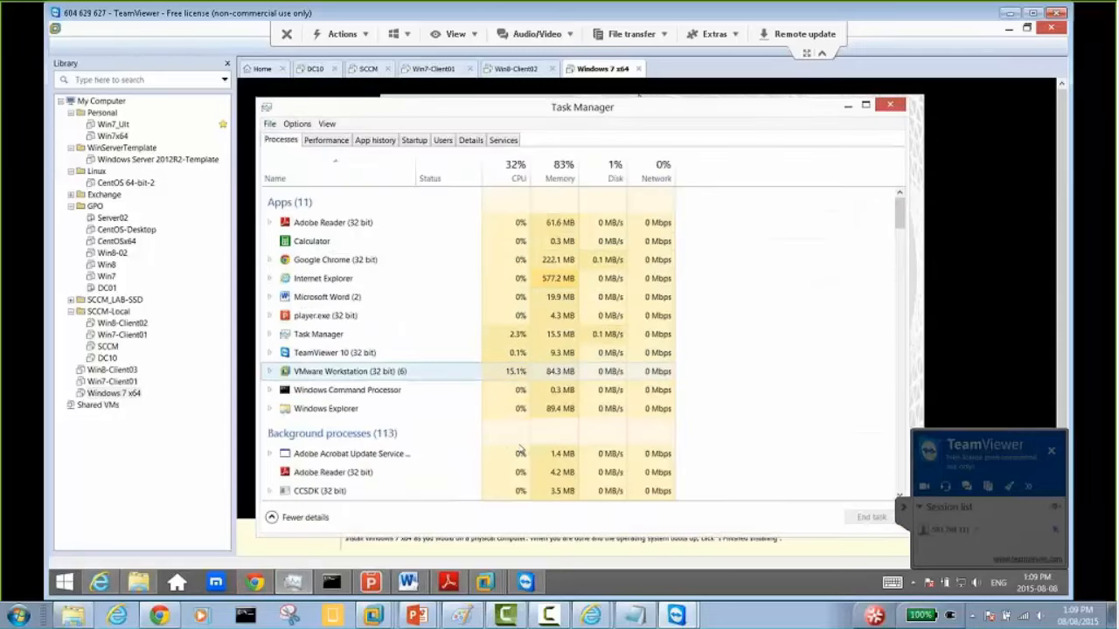
{"action": "key", "text": "Right"}
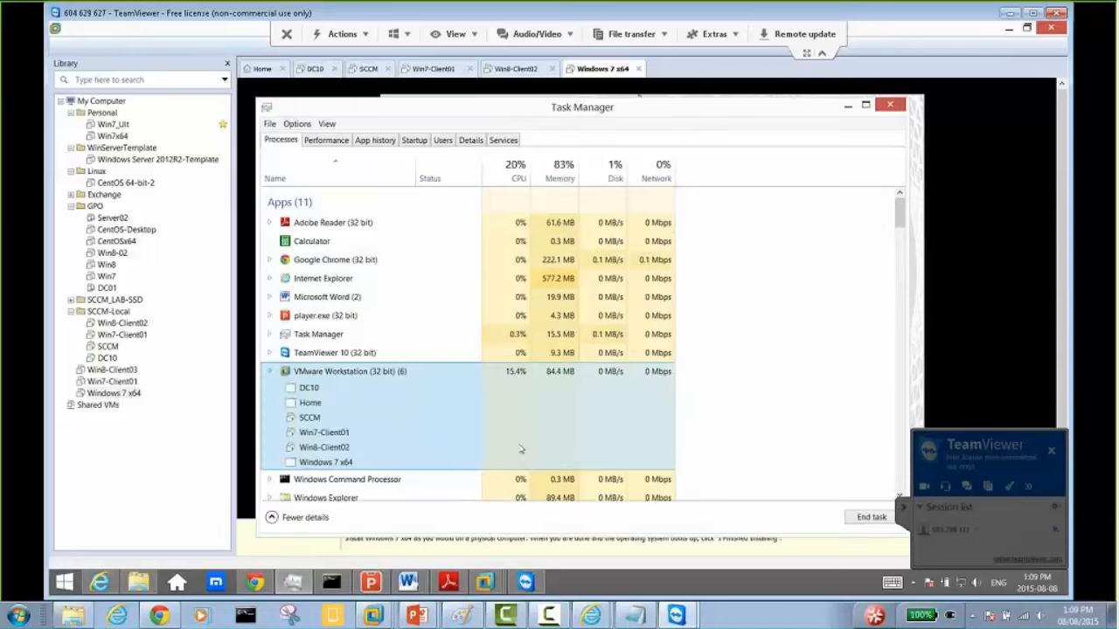
{"action": "key", "text": "Left"}
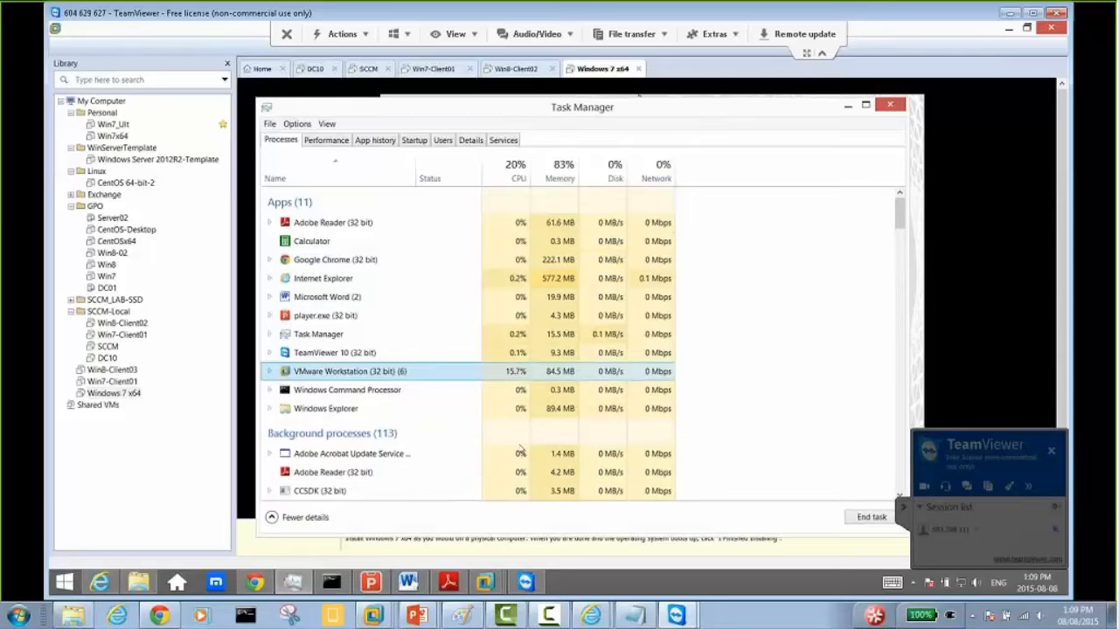
{"action": "key", "text": "Return"}
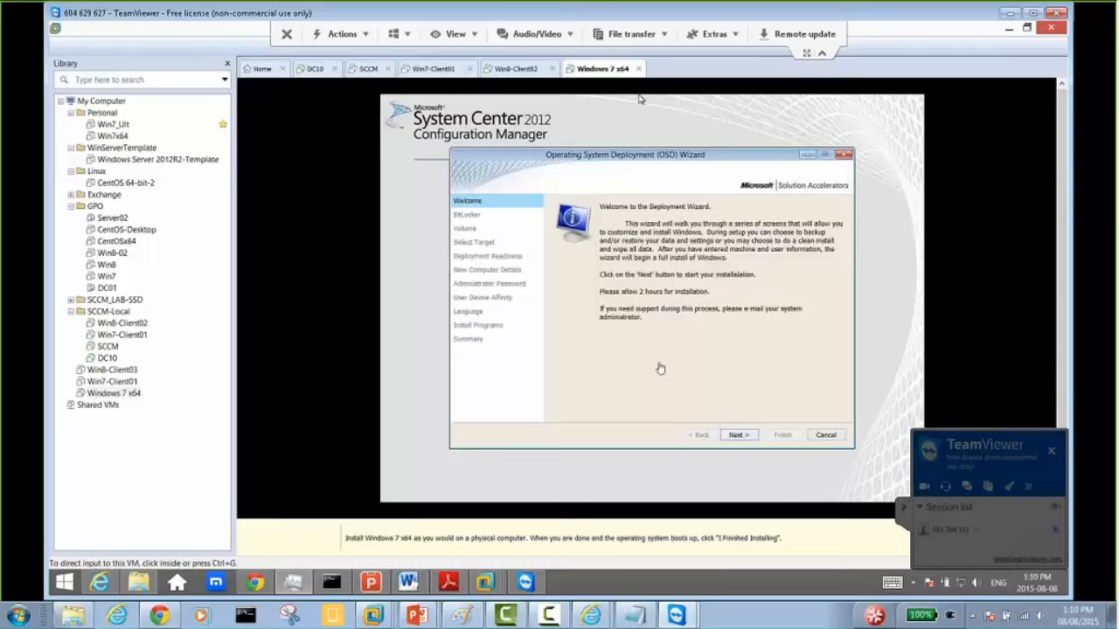
Reopen Task Manager, check the CPU performance graph and return to the processes list
{"action": "key", "text": "ctrl+shift+Escape"}
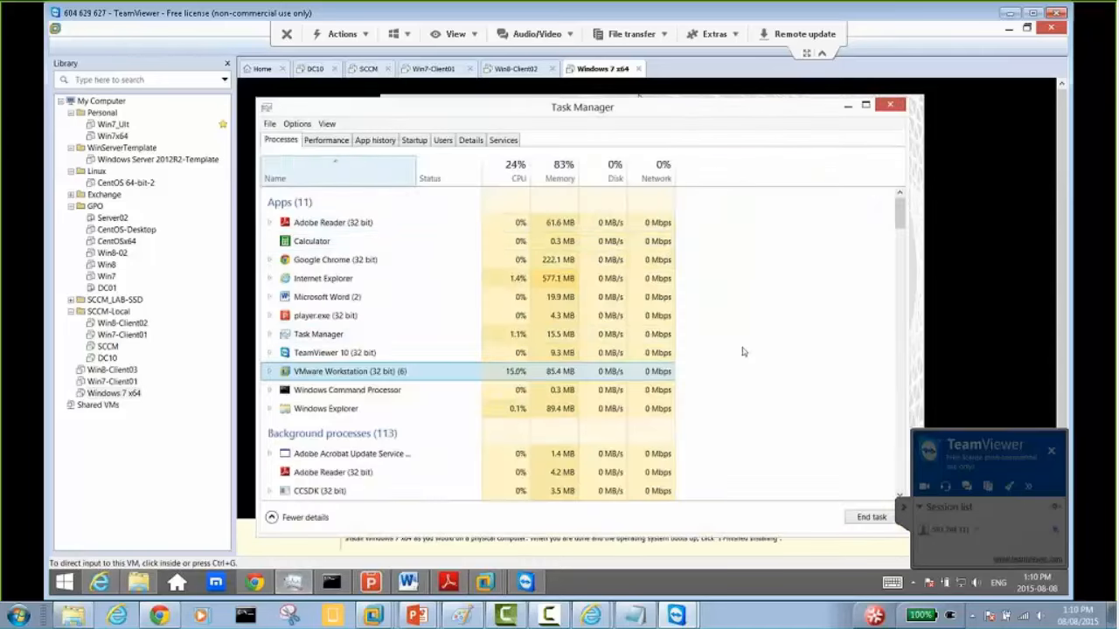
{"action": "key", "text": "ctrl+Tab"}
{"action": "key", "text": "ctrl+shift+Tab"}
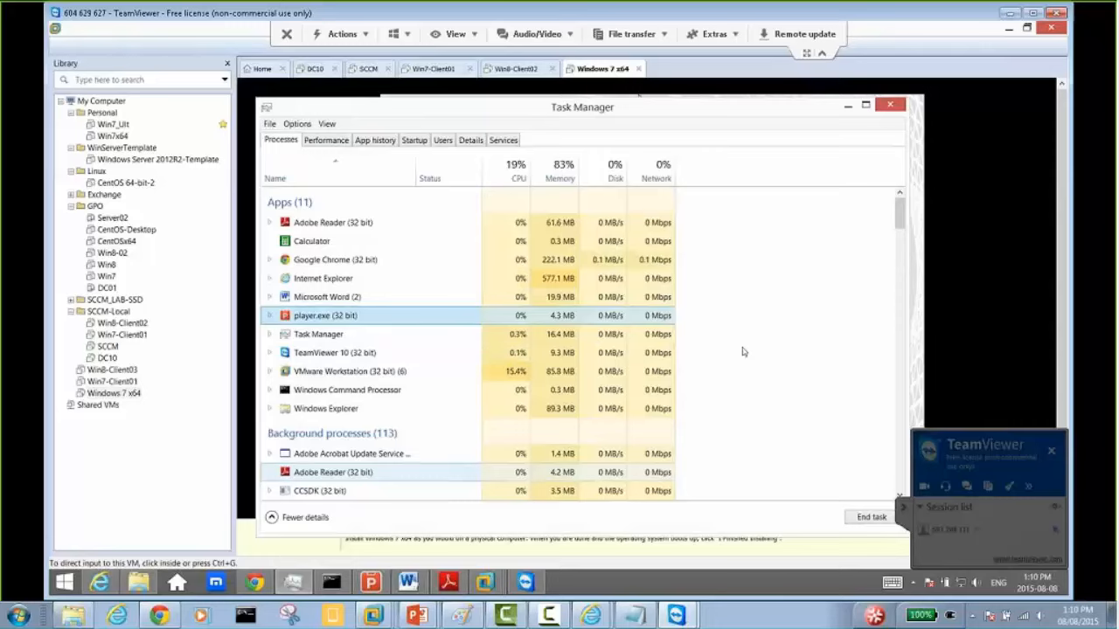
Browse VMware Workstation's VM windows in the remote Task Manager, then minimize the TeamViewer session
{"action": "left_click", "coordinate": [889, 106]}
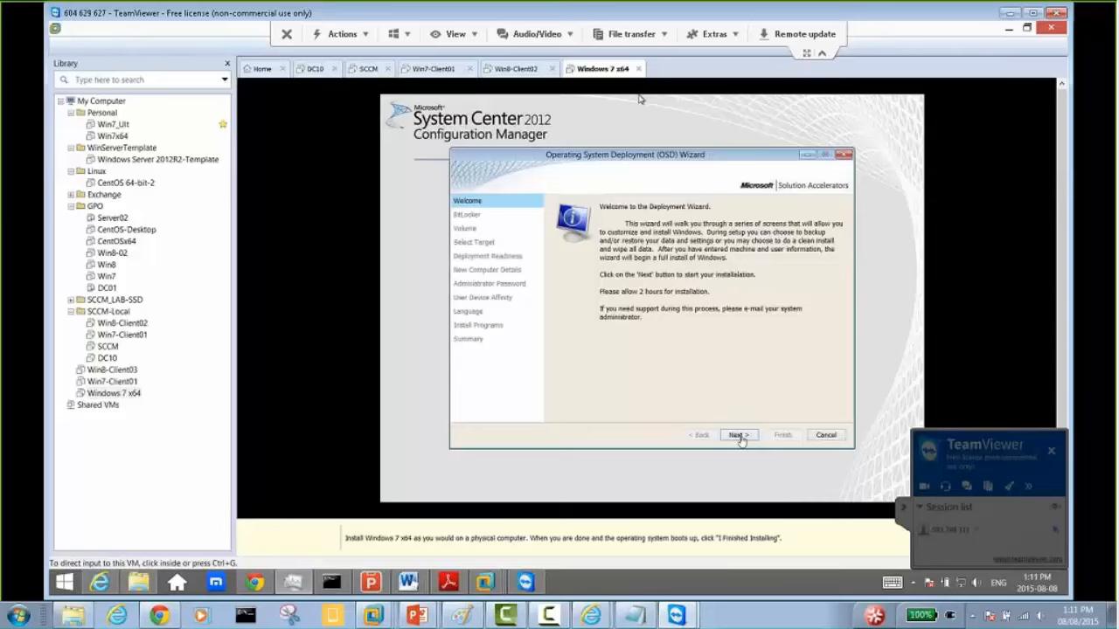
{"action": "key", "text": "ctrl+shift+Escape"}
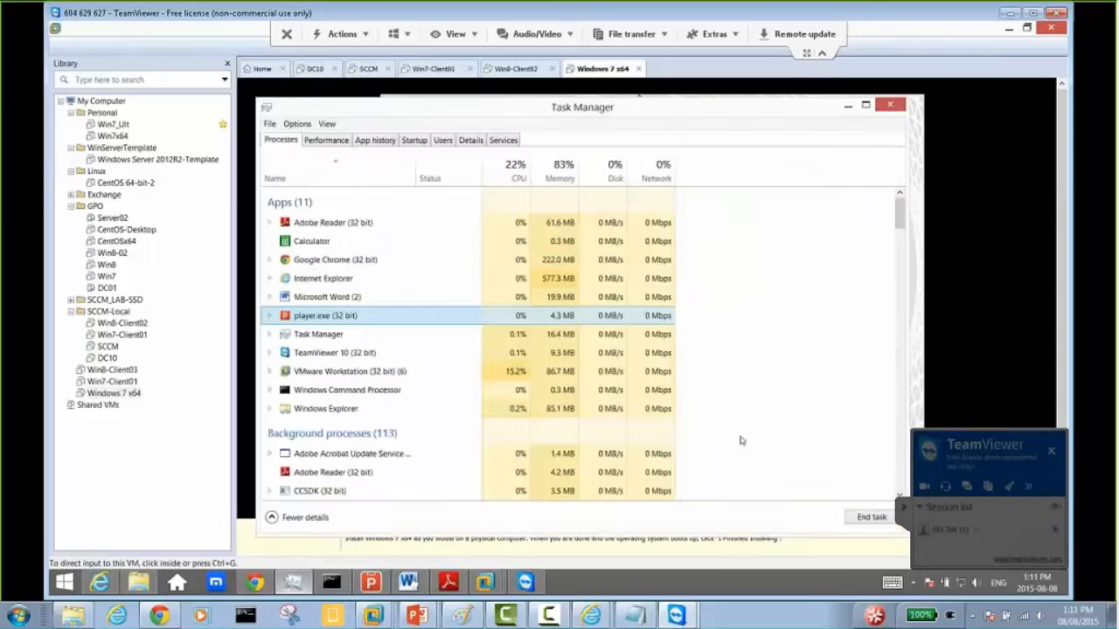
{"action": "key", "text": "Down"}
{"action": "key", "text": "Down"}
{"action": "key", "text": "Down"}
{"action": "key", "text": "Right"}
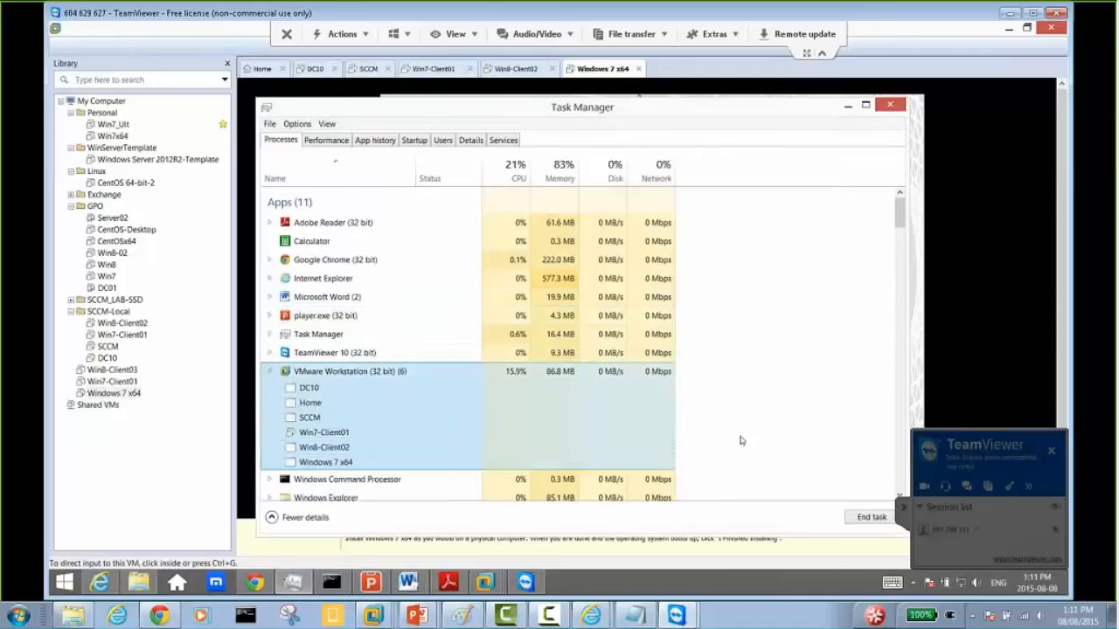
{"action": "key", "text": "Down"}
{"action": "key", "text": "Down"}
{"action": "key", "text": "Down"}
{"action": "key", "text": "Down"}
{"action": "key", "text": "Down"}
{"action": "key", "text": "Down"}
{"action": "key", "text": "Up"}
{"action": "key", "text": "Up"}
{"action": "key", "text": "Up"}
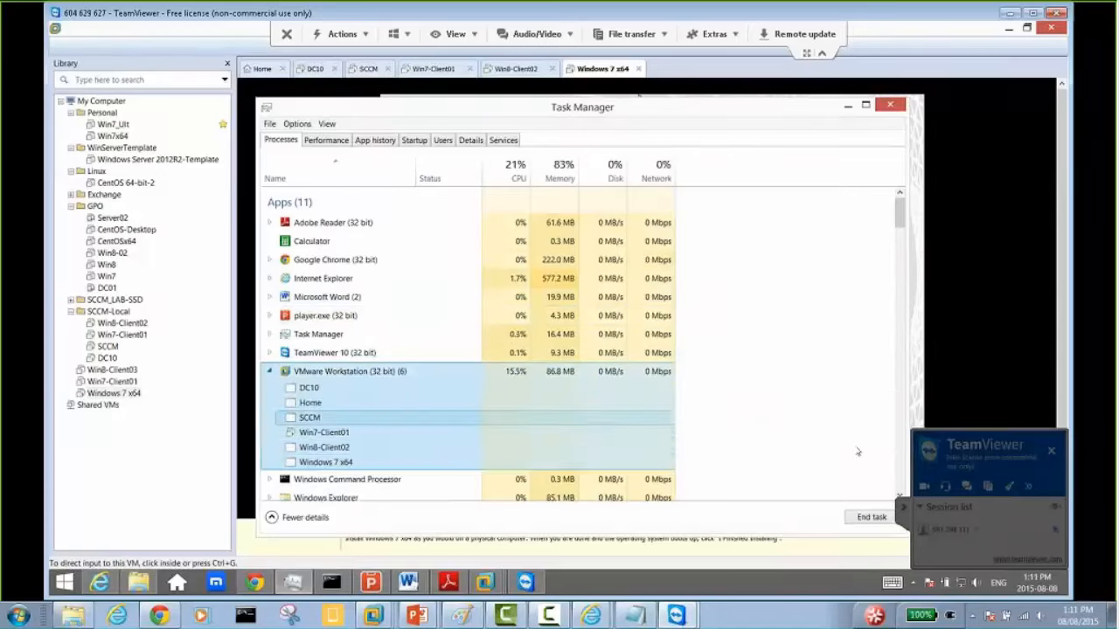
{"action": "key", "text": "Left"}
{"action": "key", "text": "Left"}
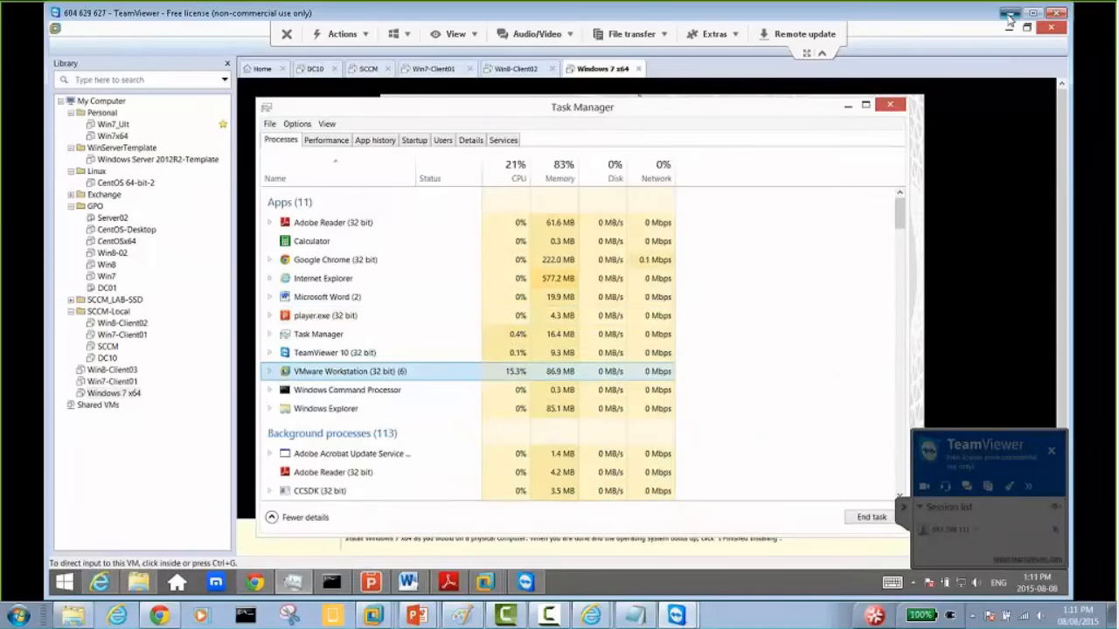
{"action": "left_click", "coordinate": [1010, 17]}
{"action": "key", "text": "super"}
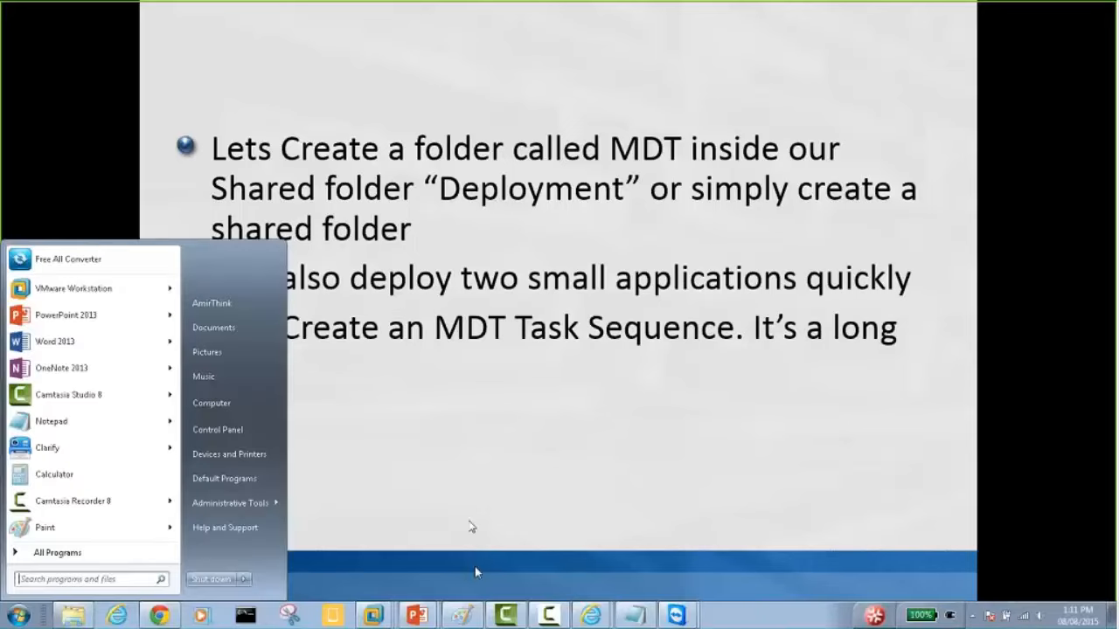
Discard the Import Computer Information Wizard and switch to the Windows 7 x64 (2) UDI VM
{"action": "left_click", "coordinate": [375, 616]}
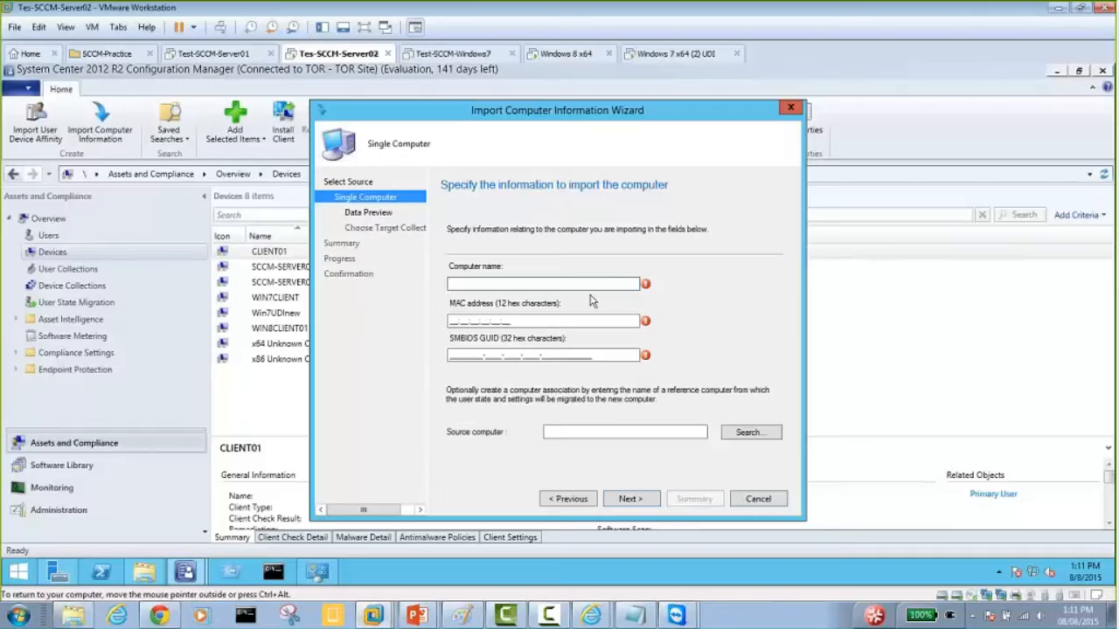
{"action": "left_click", "coordinate": [757, 499]}
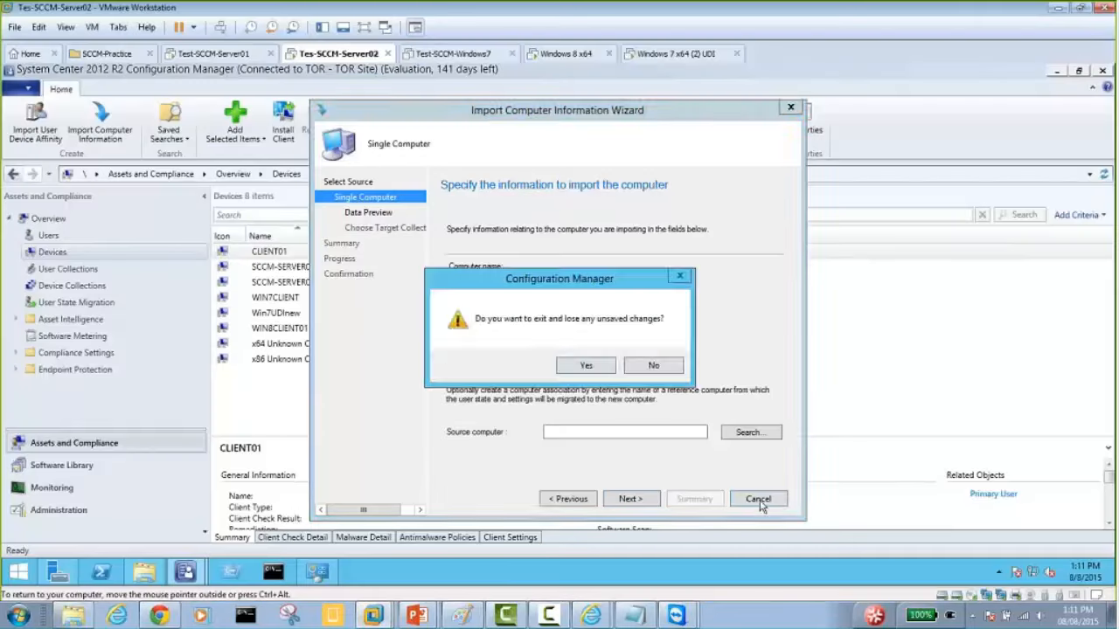
{"action": "left_click", "coordinate": [577, 367]}
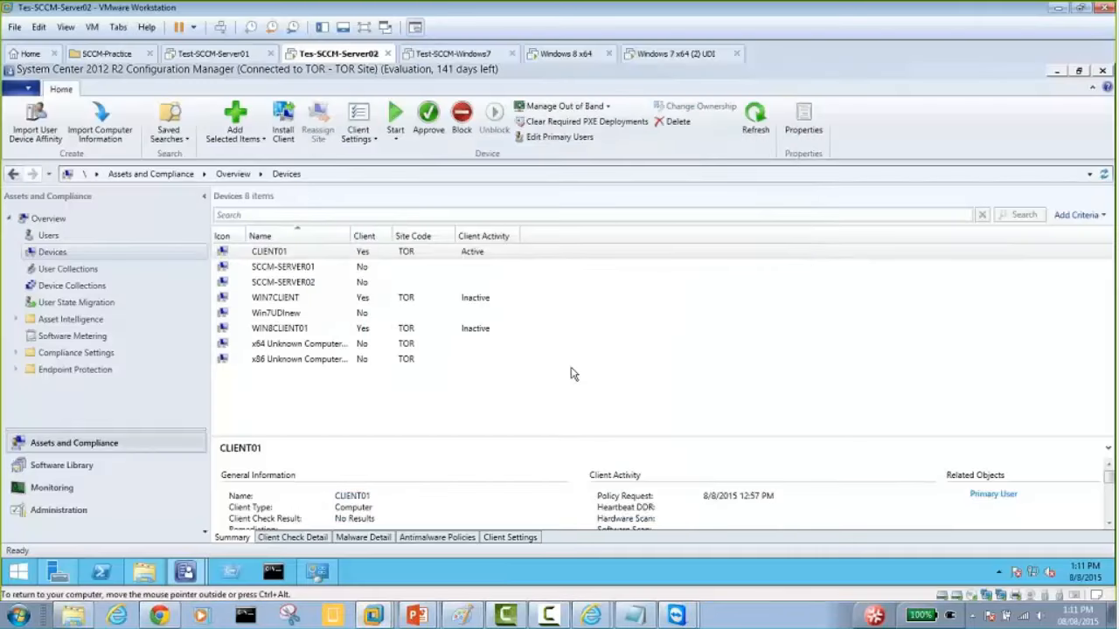
{"action": "left_click", "coordinate": [674, 53]}
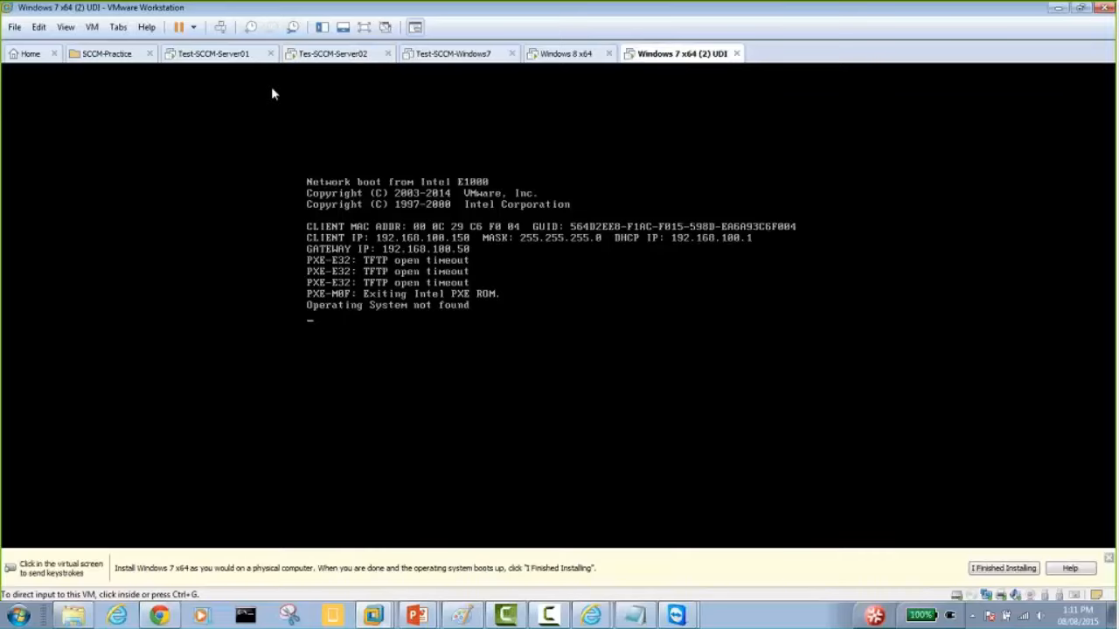
Restart the UDI VM with Ctrl+Alt+Del to retry PXE boot, briefly checking the SCCM server tab
{"action": "left_click", "coordinate": [220, 28]}
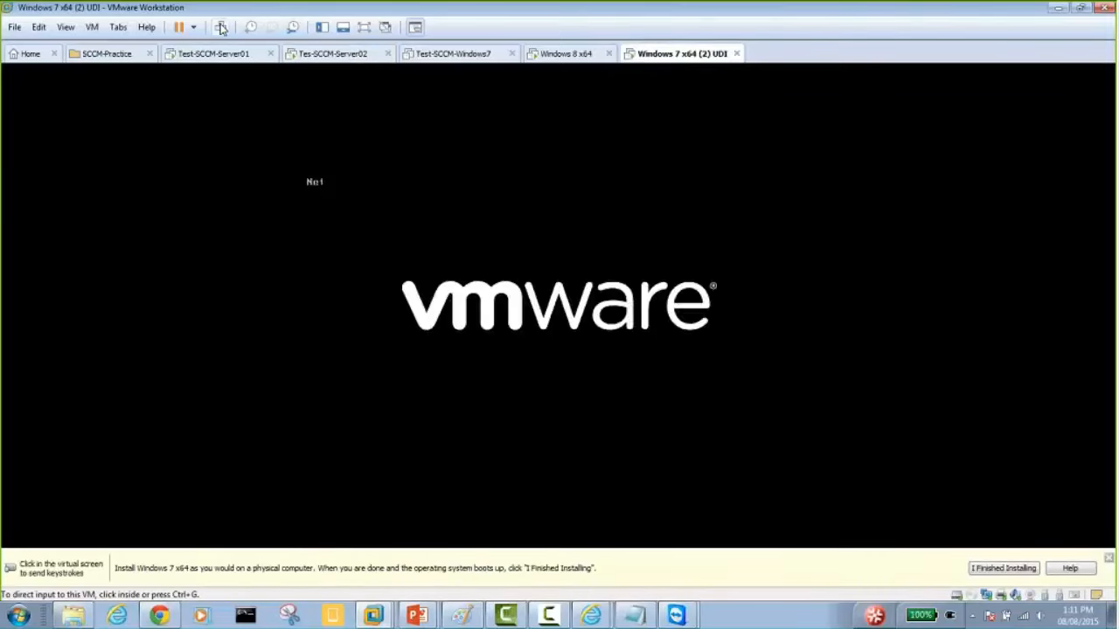
{"action": "left_click", "coordinate": [458, 216]}
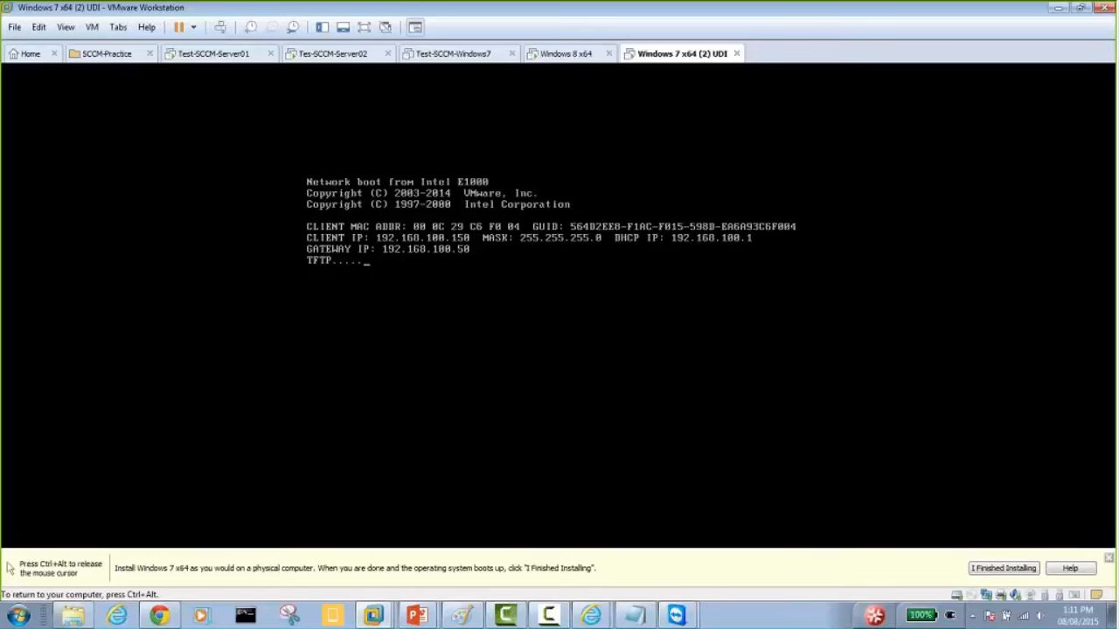
{"action": "key", "text": "ctrl+alt"}
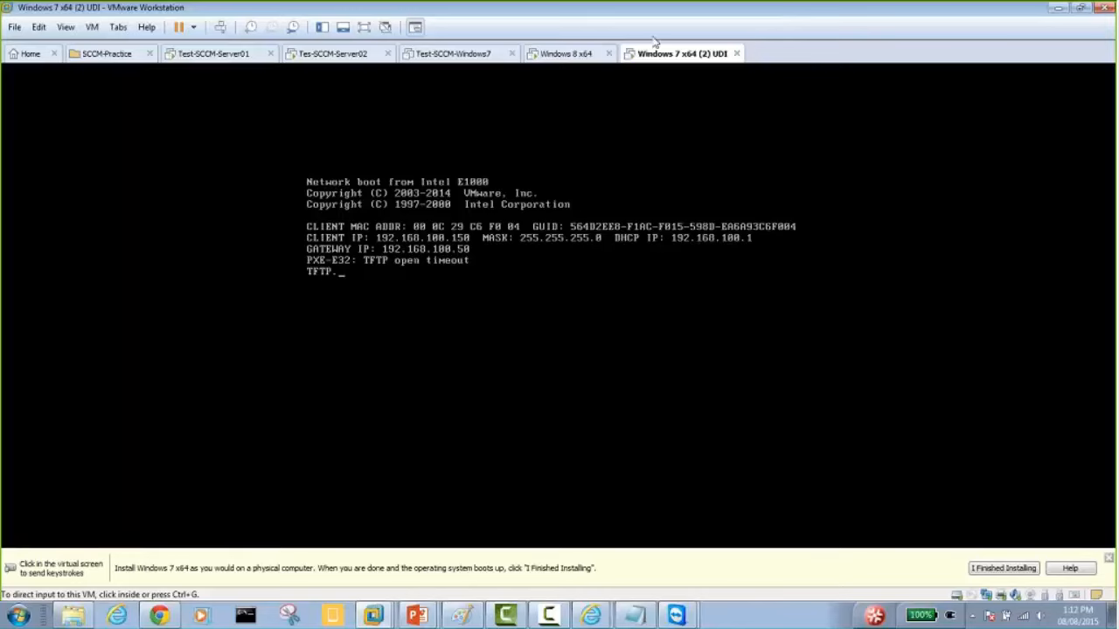
{"action": "left_click", "coordinate": [318, 57]}
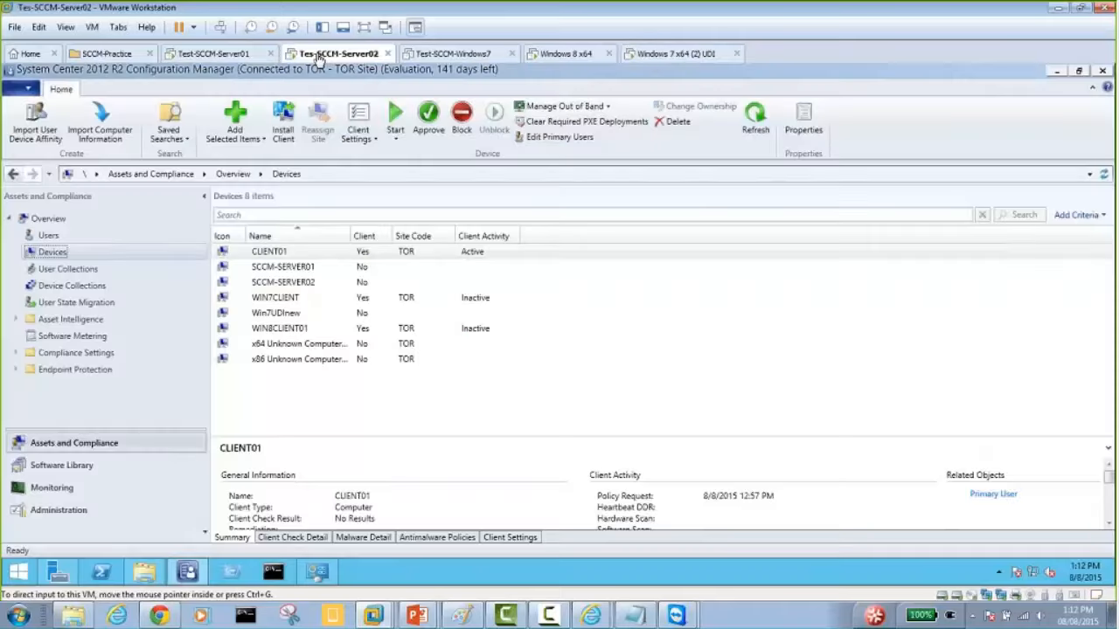
{"action": "left_click", "coordinate": [654, 58]}
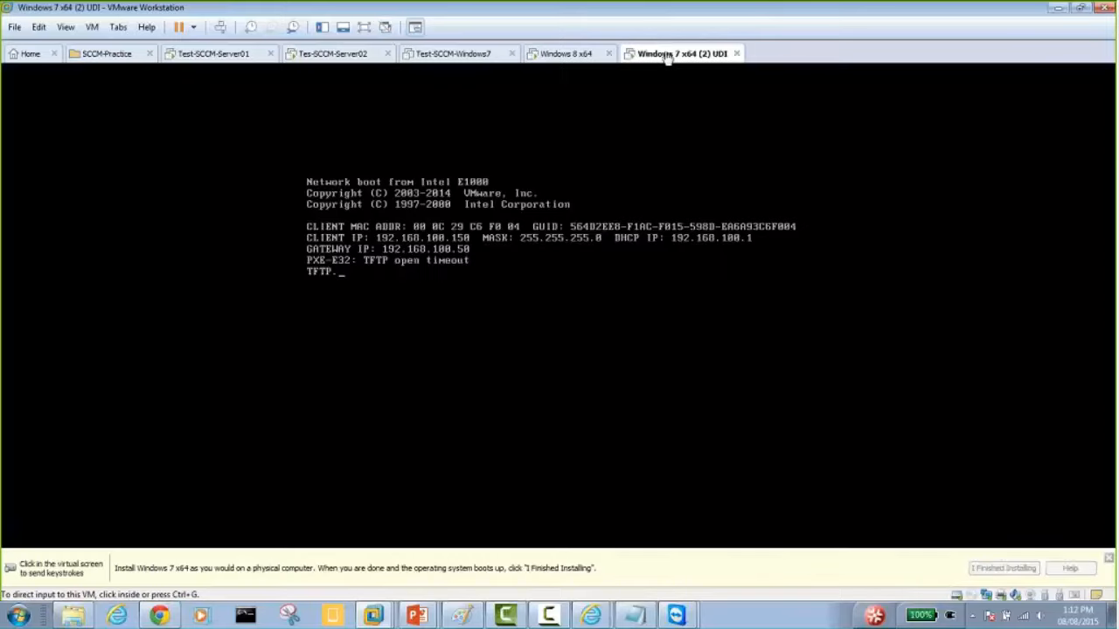
Switch VMware to the Windows 8 x64 VM and minimize the TeamViewer session
{"action": "left_click", "coordinate": [568, 57]}
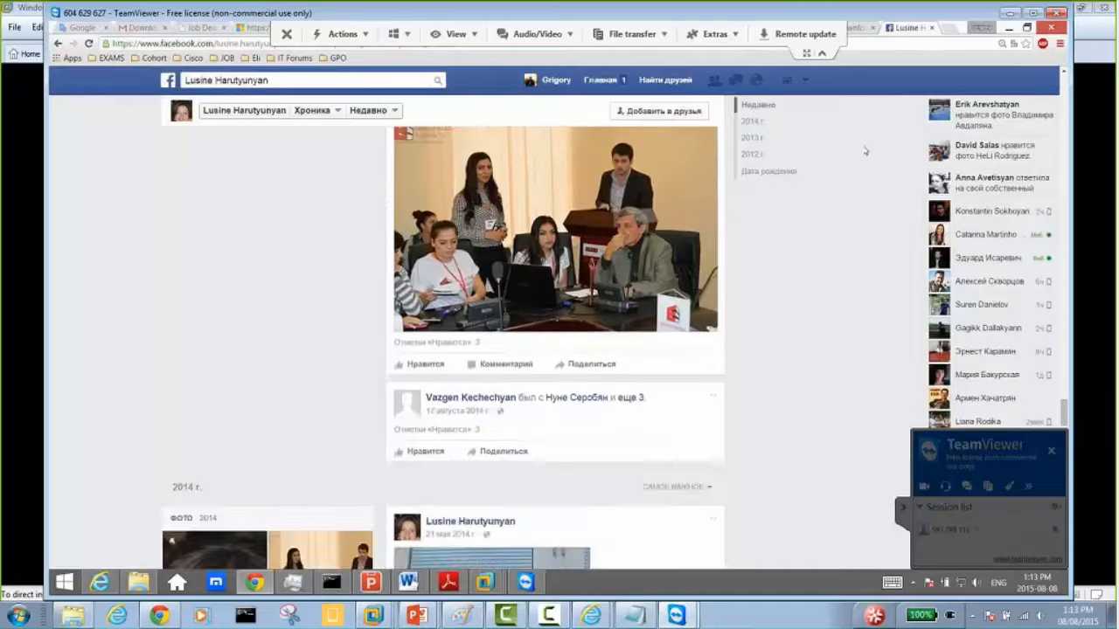
{"action": "left_click", "coordinate": [1009, 14]}
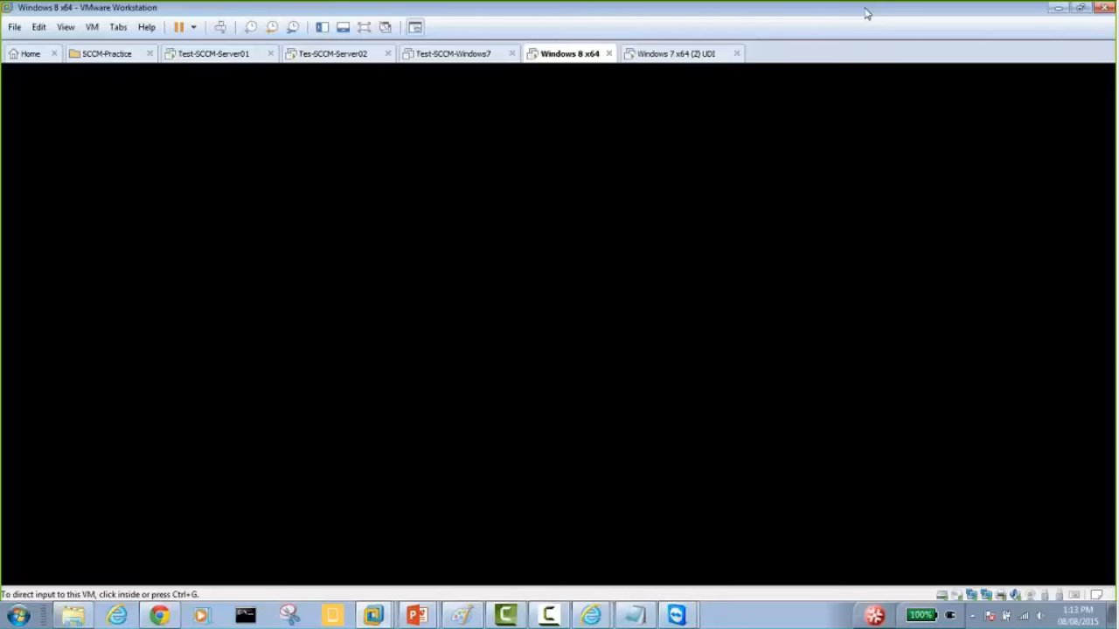
Bring the Windows 7 x64 (2) UDI VM into view, then bring up the Camtasia Recorder
{"action": "left_click", "coordinate": [670, 55]}
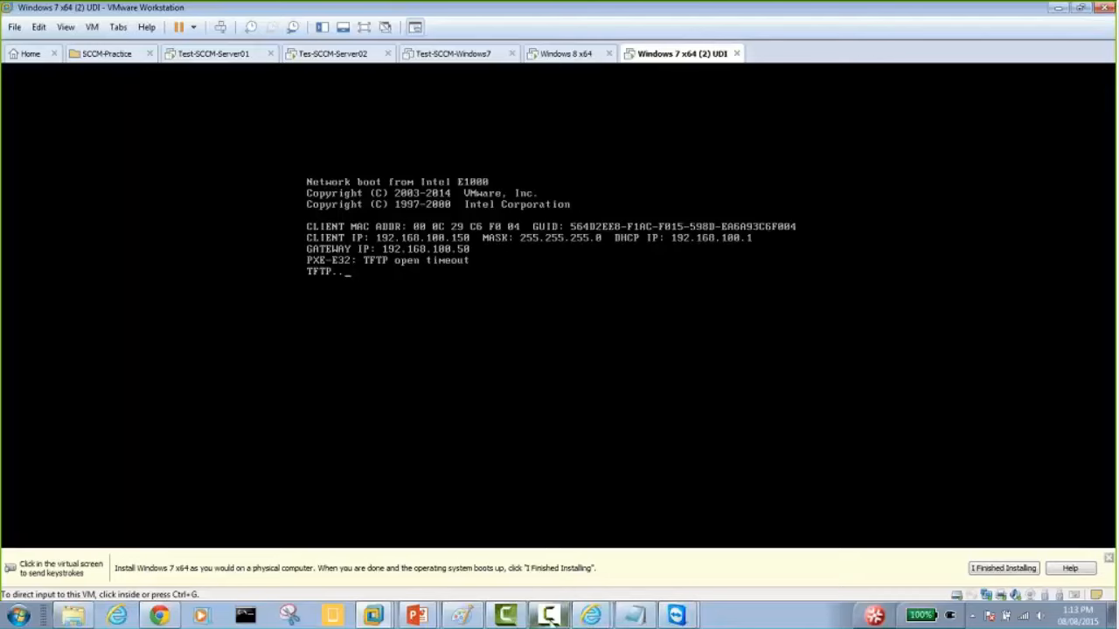
{"action": "left_click", "coordinate": [551, 622]}
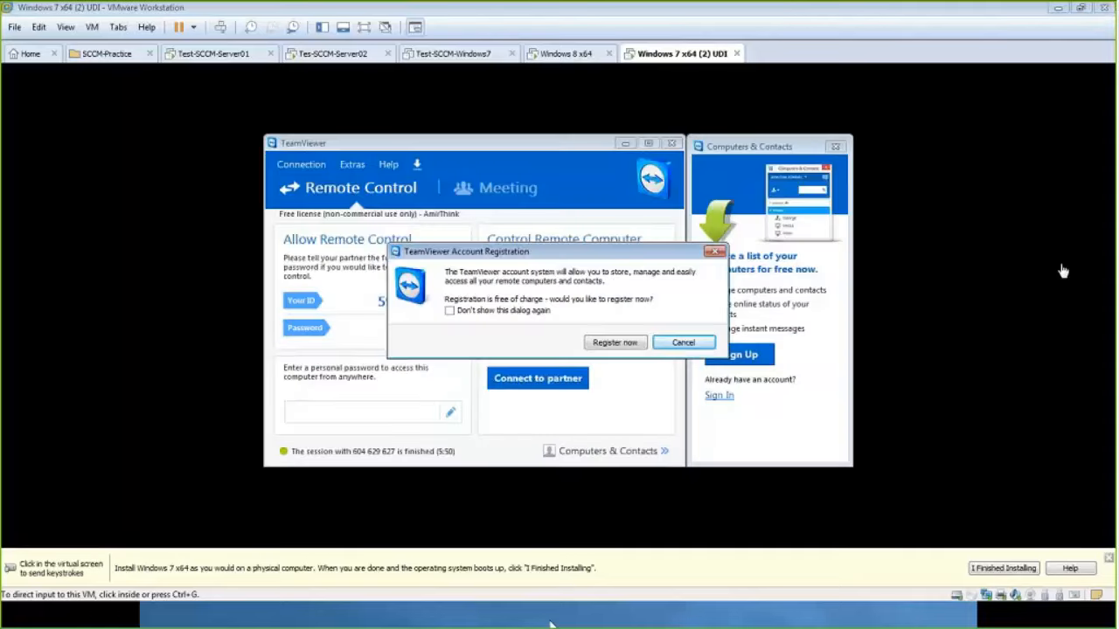